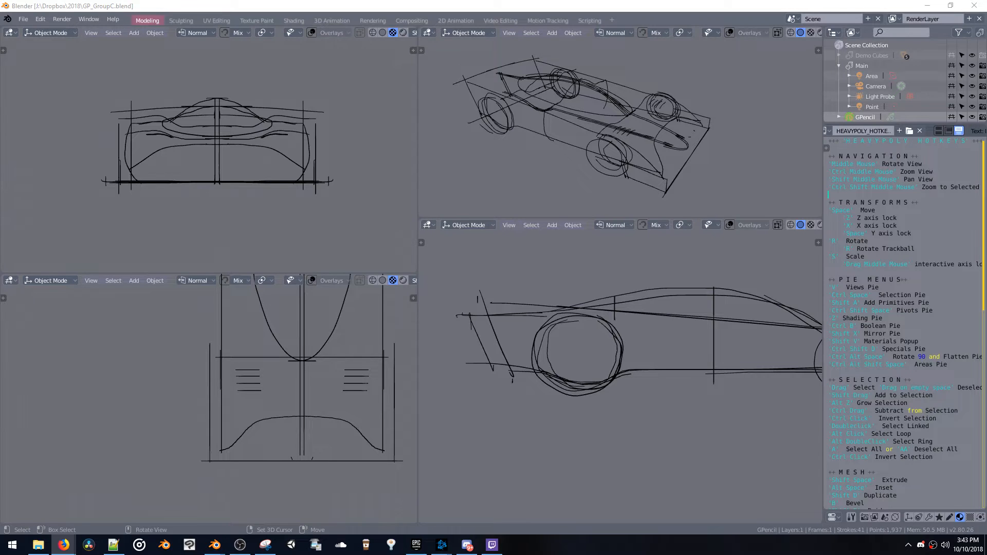
# Place the live chat window over the text editor area and enlarge it to fill the space down to the taskbar
pyautogui.moveTo(315, 160); pyautogui.dragTo(851, 133)
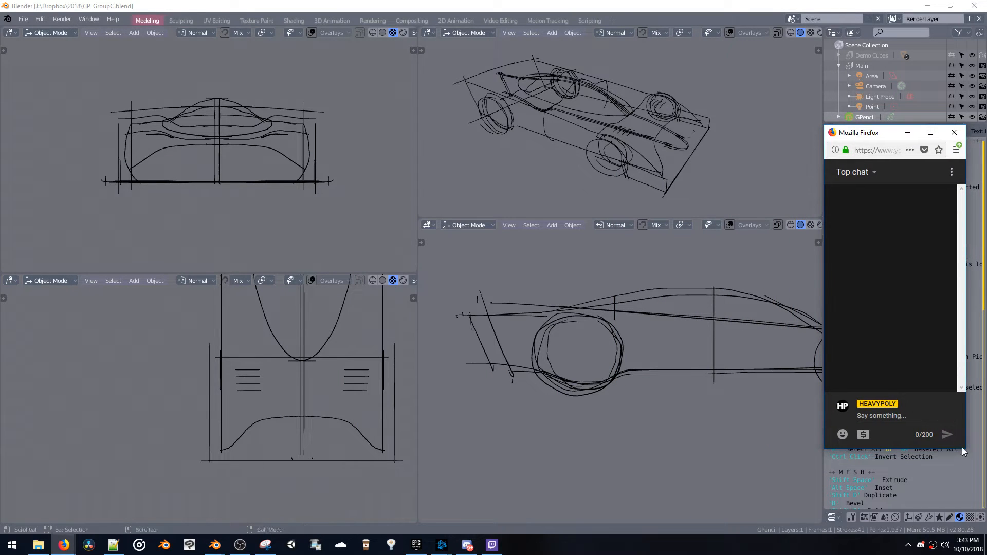
pyautogui.moveTo(966, 451); pyautogui.dragTo(985, 533)
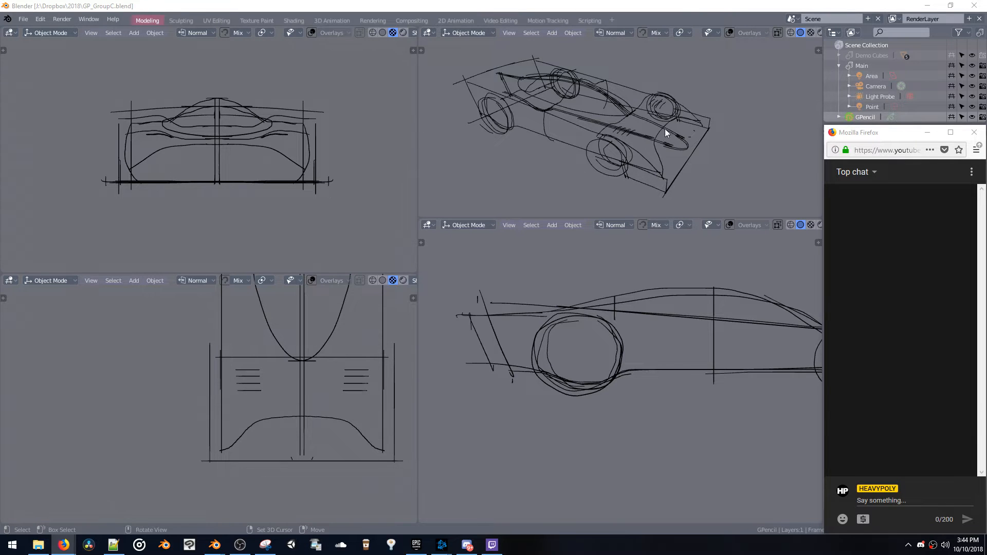
pyautogui.scroll(-2, 665, 125)
pyautogui.scroll(1, 666, 125)
pyautogui.scroll(-3, 662, 344)
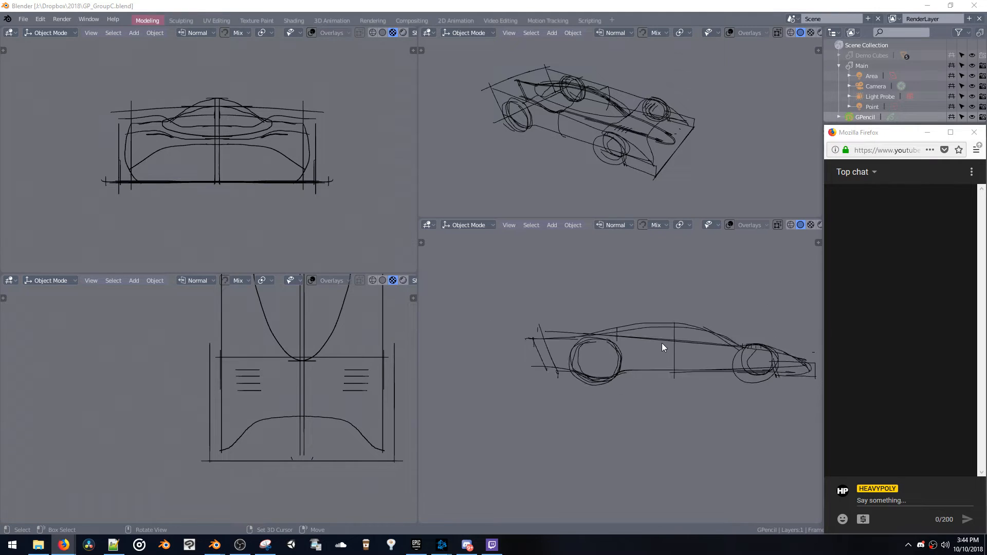
pyautogui.moveTo(555, 110)
pyautogui.mouseDown(button='middle')
pyautogui.moveTo(625, 124)
pyautogui.moveTo(603, 118)
pyautogui.moveTo(599, 134)
pyautogui.mouseUp(button='middle')
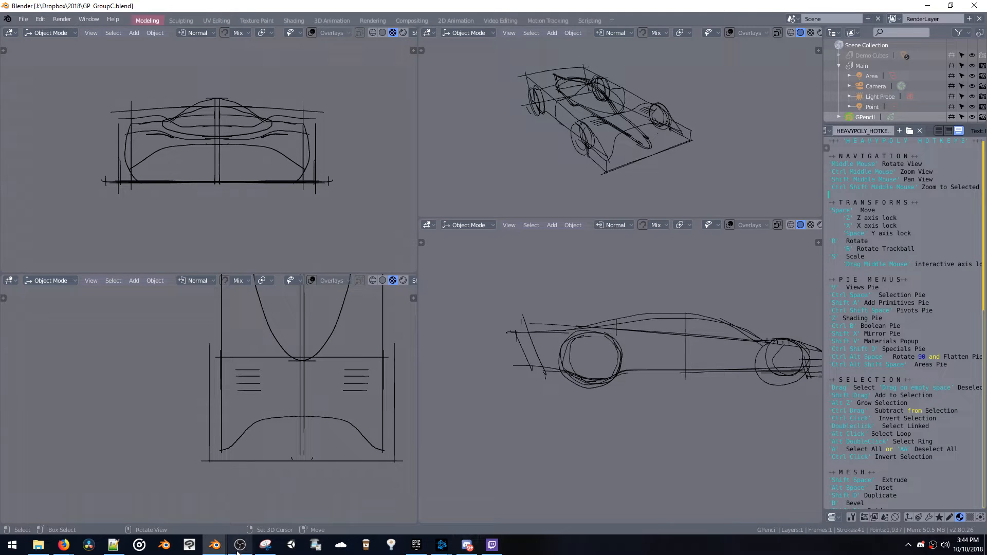
pyautogui.moveTo(215, 545)
pyautogui.click(272, 526)
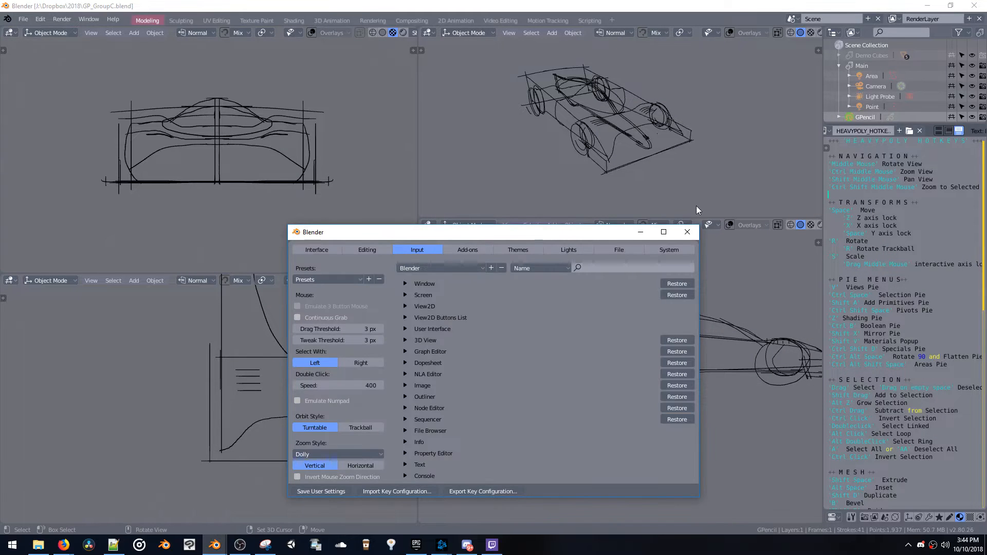
pyautogui.click(687, 232)
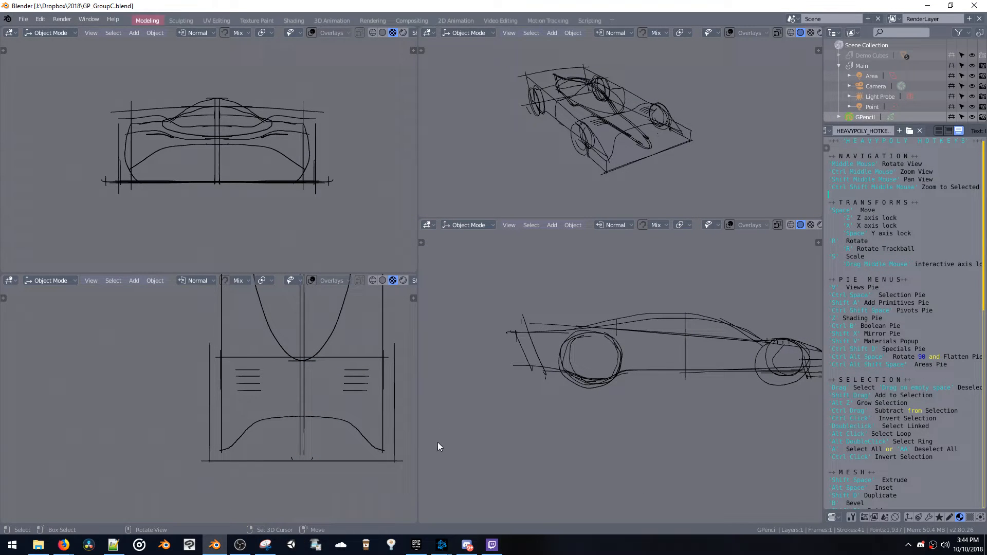
# Exit the Twitch app and bring the live chat window back in front of Blender
pyautogui.rightClick(493, 545)
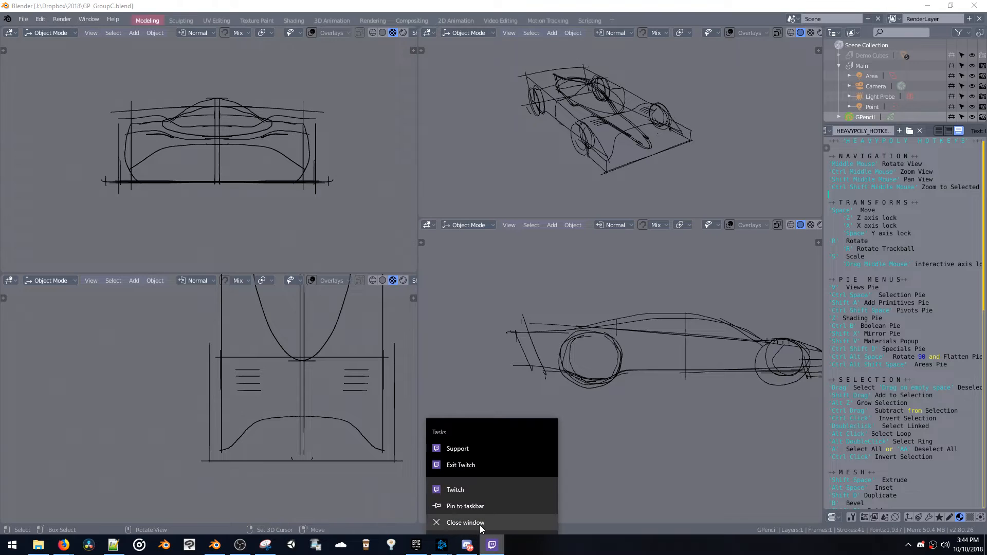
pyautogui.click(466, 467)
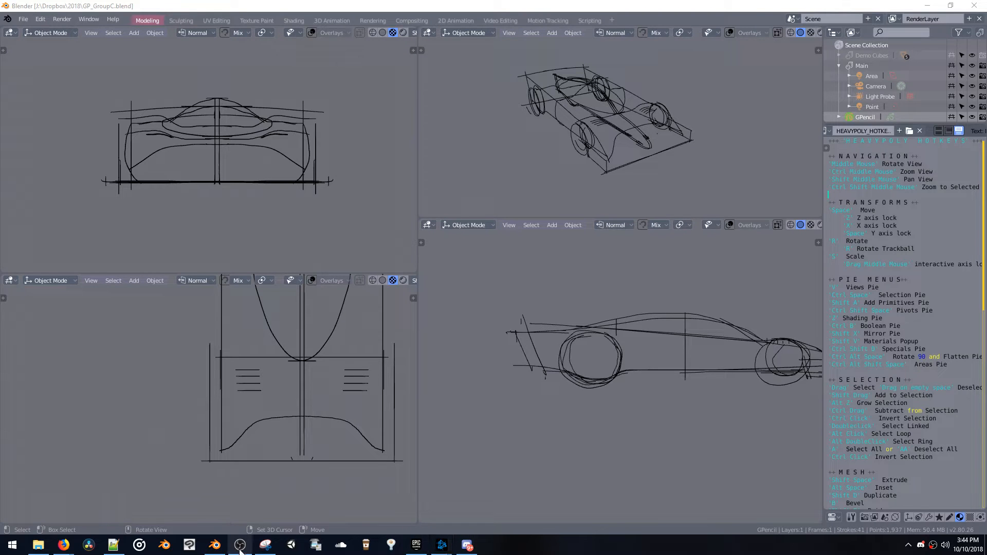
pyautogui.moveTo(63, 546)
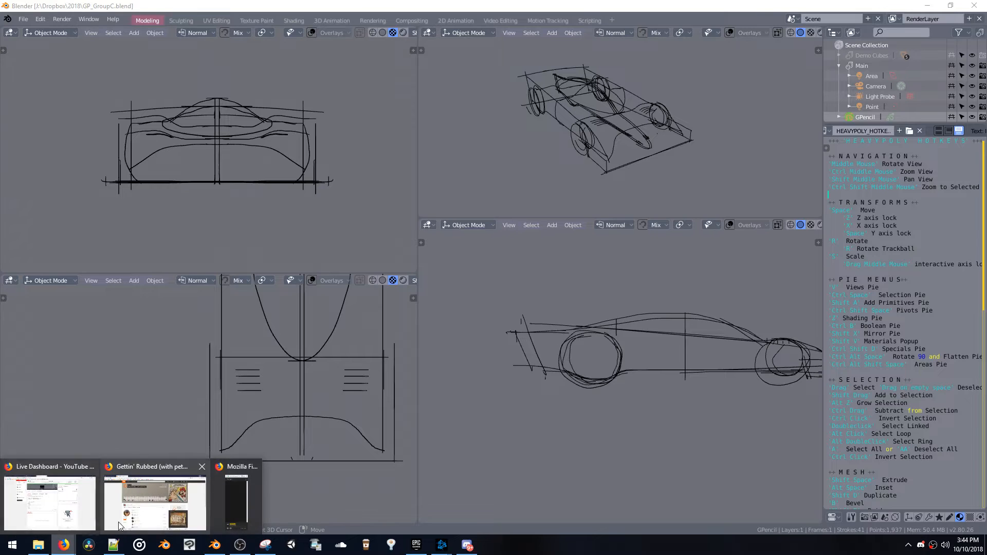
pyautogui.click(236, 503)
pyautogui.moveTo(863, 139); pyautogui.dragTo(862, 139)
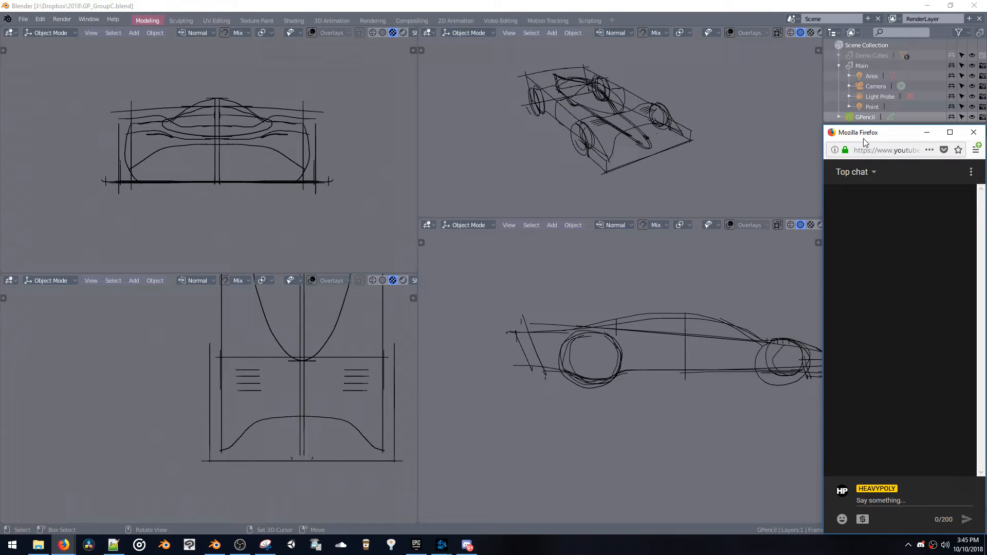
# Turn on the overlays in the front orthographic view and disable its 3D Cursor overlay
pyautogui.click(475, 280)
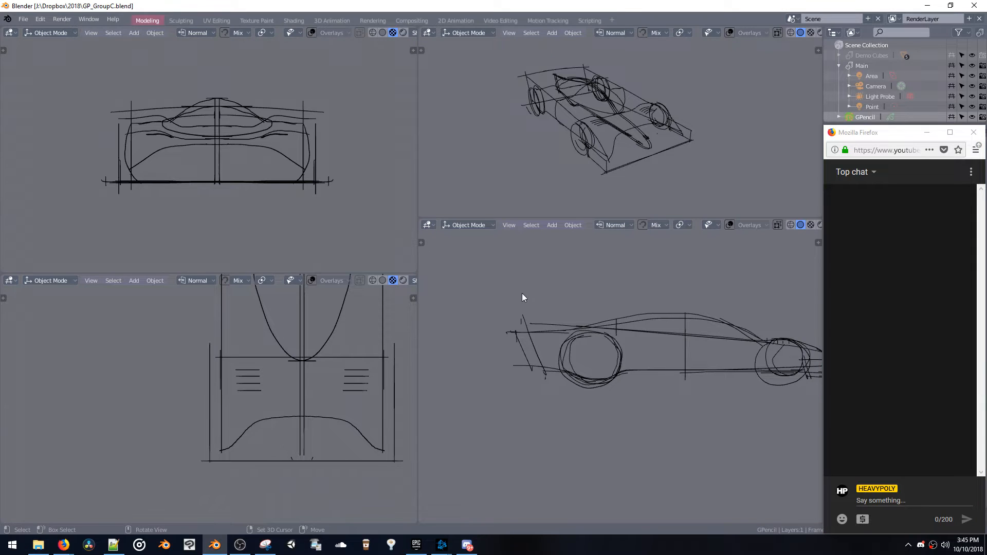
pyautogui.keyDown('shift'); pyautogui.moveTo(522, 298); pyautogui.dragTo(488, 283, button='middle'); pyautogui.keyUp('shift')
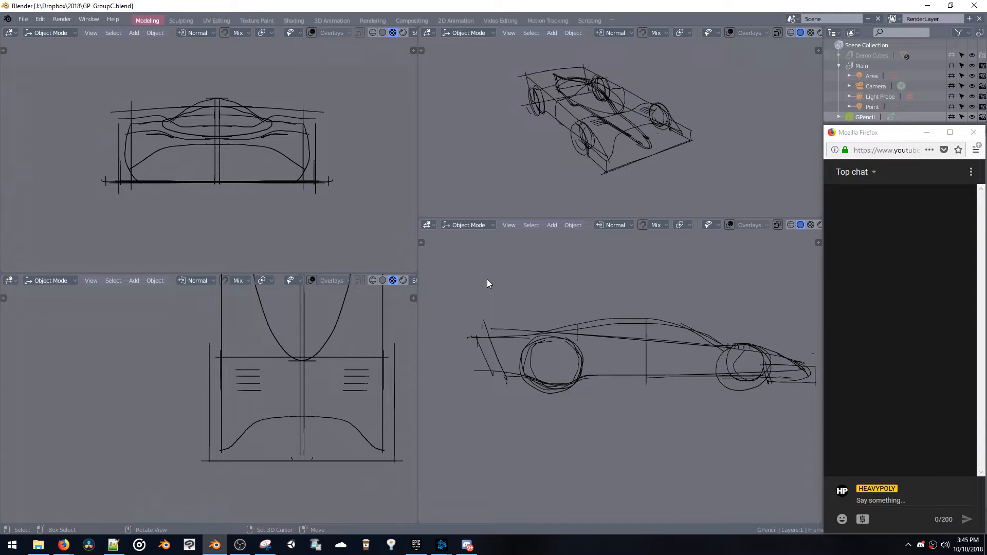
pyautogui.moveTo(613, 136)
pyautogui.mouseDown(button='middle')
pyautogui.moveTo(571, 130)
pyautogui.moveTo(624, 118)
pyautogui.moveTo(628, 101)
pyautogui.moveTo(600, 102)
pyautogui.moveTo(621, 141)
pyautogui.moveTo(600, 119)
pyautogui.moveTo(637, 93)
pyautogui.moveTo(686, 89)
pyautogui.moveTo(654, 111)
pyautogui.mouseUp(button='middle')
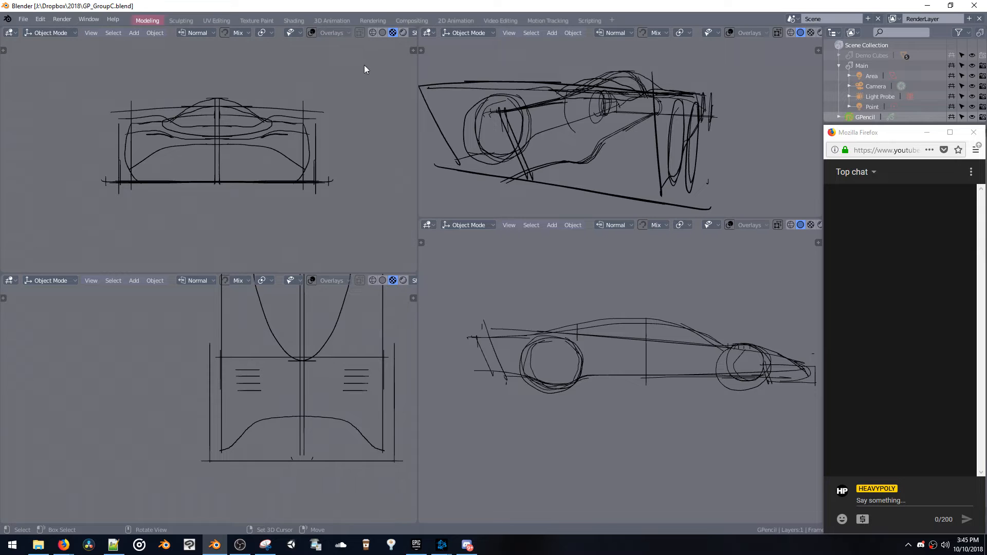
pyautogui.click(331, 34)
pyautogui.click(315, 33)
pyautogui.click(332, 33)
pyautogui.click(340, 107)
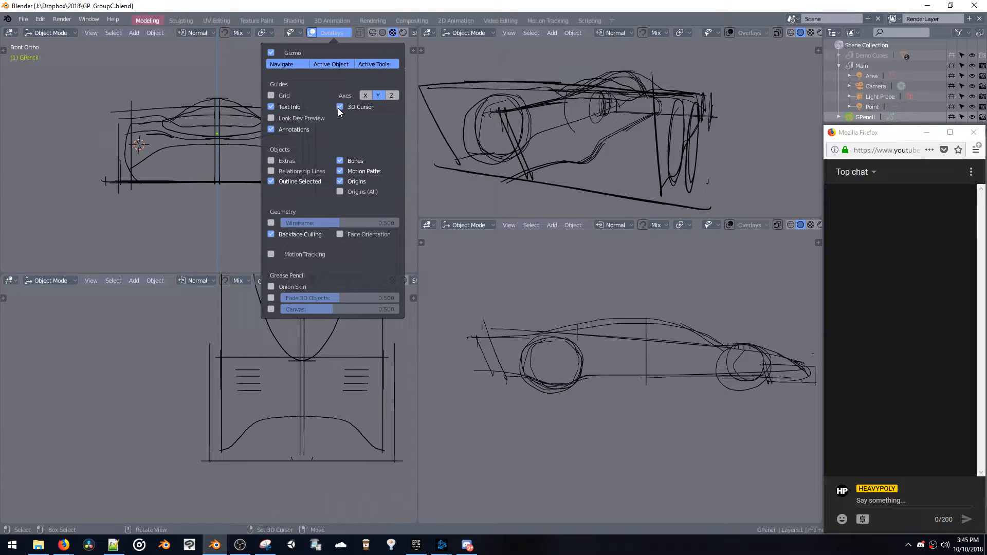
pyautogui.click(338, 108)
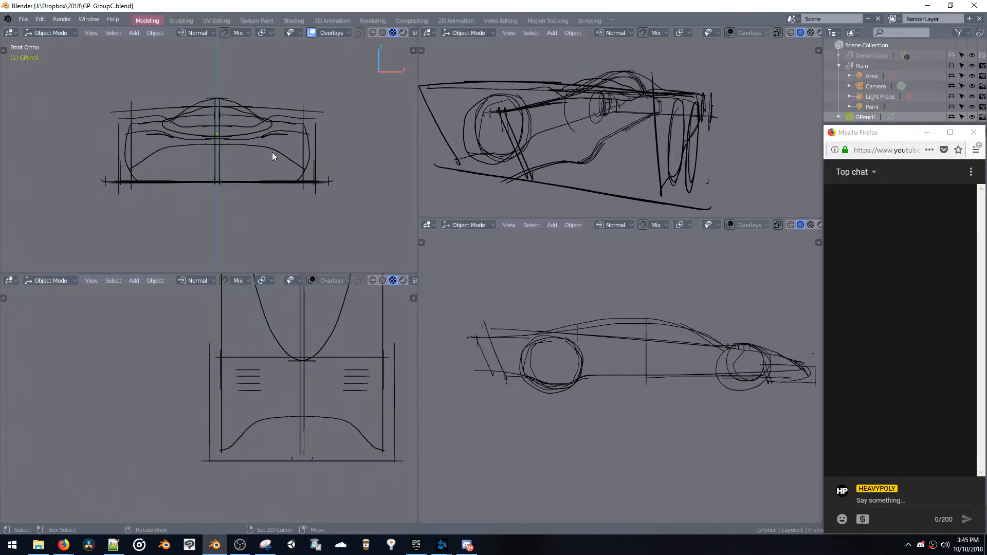
# Turn the front view's overlays off, enable overlays in the top view, and hide the top view's Y axis line
pyautogui.press('z')
pyautogui.click(334, 148)
pyautogui.moveTo(284, 360)
pyautogui.keyDown('shift'); pyautogui.mouseDown(button='middle')
pyautogui.moveTo(230, 365)
pyautogui.moveTo(281, 423)
pyautogui.moveTo(276, 497)
pyautogui.mouseUp(button='middle'); pyautogui.keyUp('shift')
pyautogui.press('z')
pyautogui.keyDown('shift'); pyautogui.moveTo(279, 382); pyautogui.dragTo(267, 427, button='middle'); pyautogui.keyUp('shift')
pyautogui.click(341, 282)
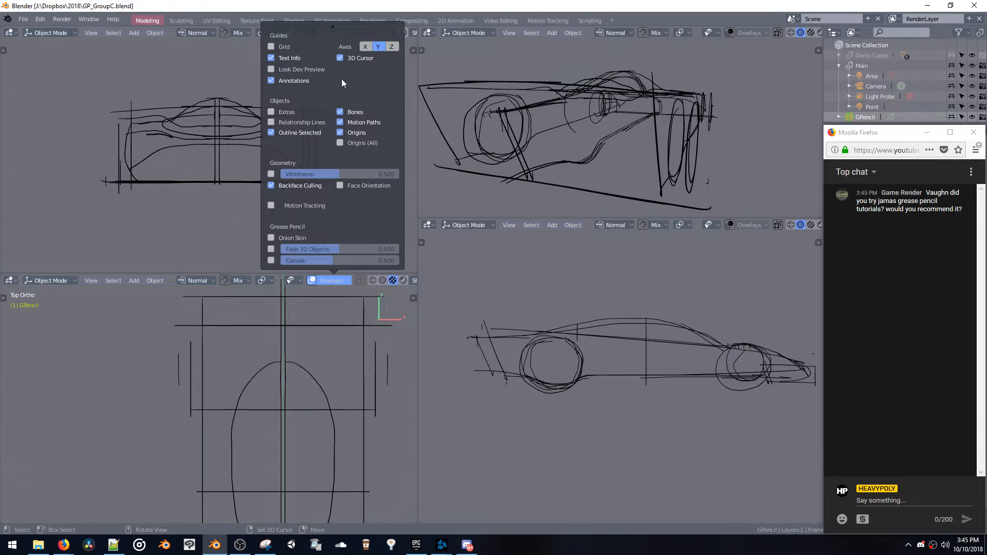
pyautogui.click(378, 46)
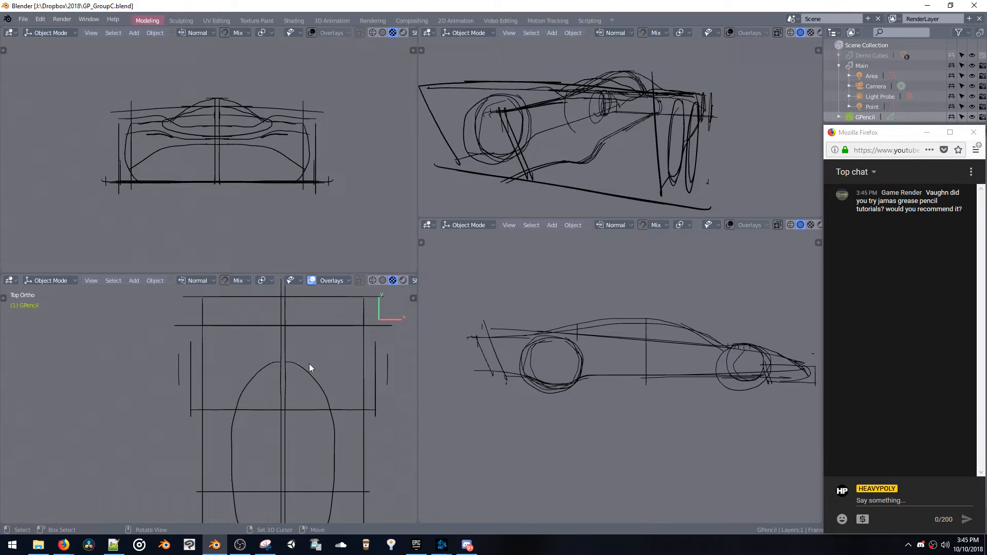
# Place the 3D cursor on the car's rear edge line in the top view, beside the centre line
pyautogui.keyDown('shift'); pyautogui.moveTo(309, 363); pyautogui.dragTo(292, 398, button='middle'); pyautogui.keyUp('shift')
pyautogui.press('g')
pyautogui.click(242, 334)
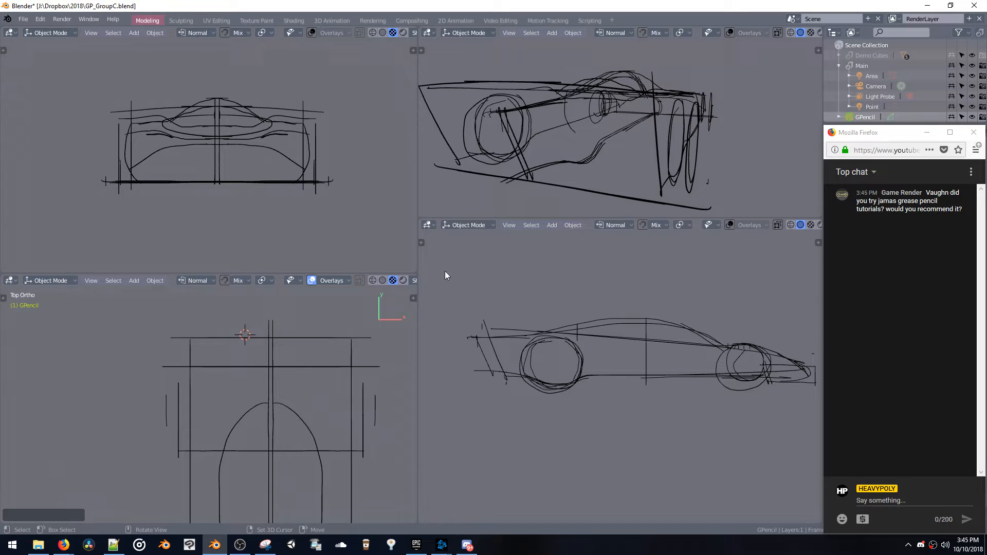
# Align the perspective viewport to the Front view and put the grease pencil sketch into Draw mode
pyautogui.moveTo(474, 91)
pyautogui.mouseDown(button='middle')
pyautogui.moveTo(533, 110)
pyautogui.moveTo(618, 113)
pyautogui.mouseUp(button='middle')
pyautogui.press('`')
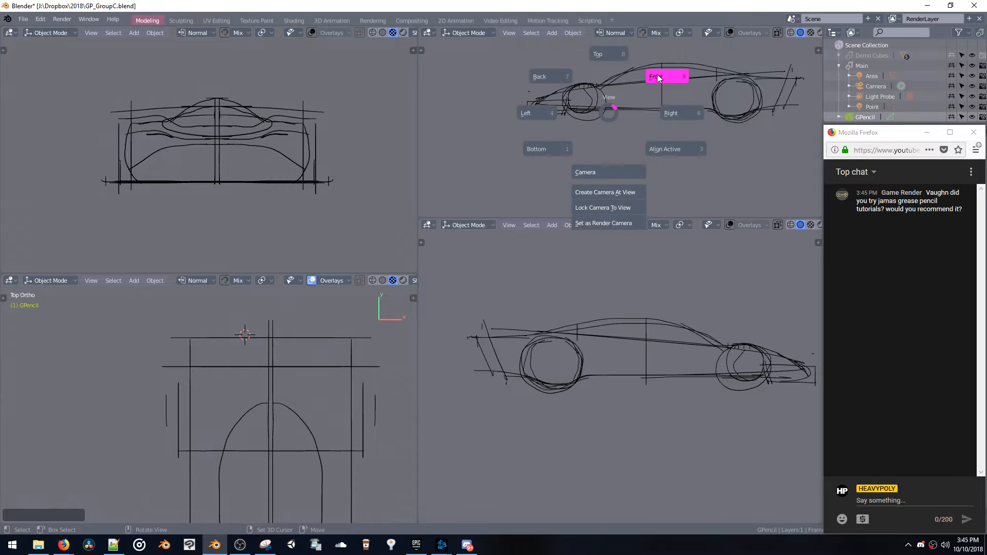
pyautogui.click(664, 77)
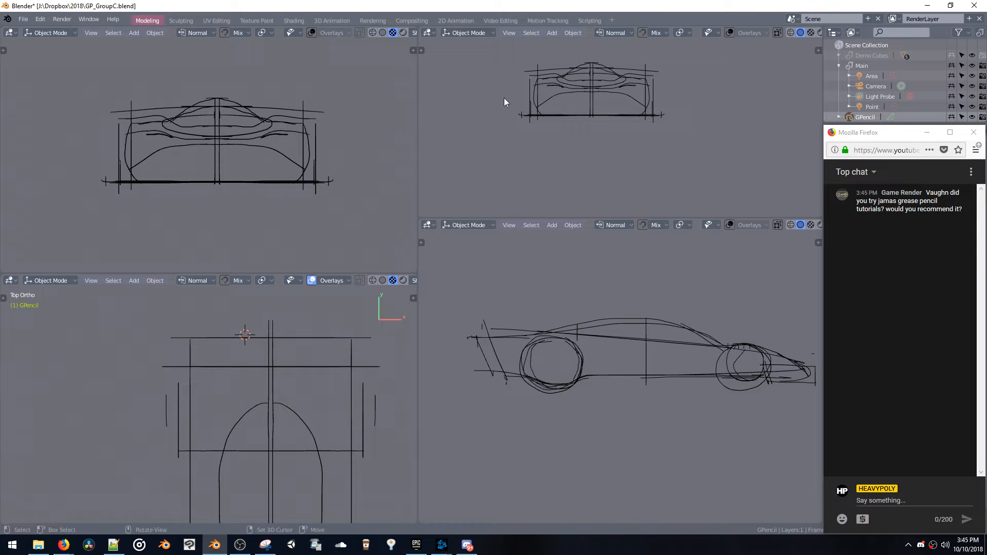
pyautogui.hotkey('ctrl', 'Tab')
pyautogui.click(519, 74)
pyautogui.scroll(4, 533, 106)
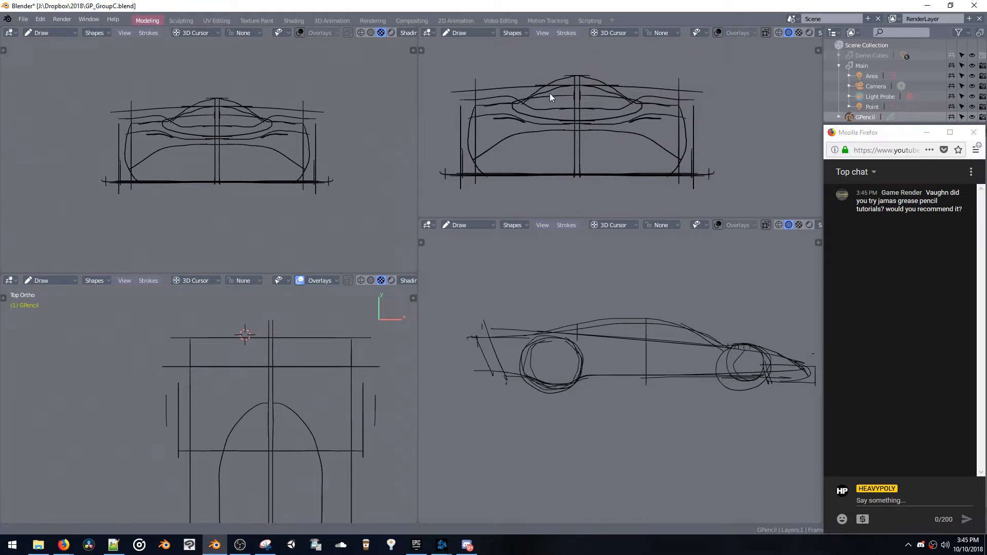
pyautogui.keyDown('shift'); pyautogui.moveTo(550, 94); pyautogui.dragTo(586, 94, button='middle'); pyautogui.keyUp('shift')
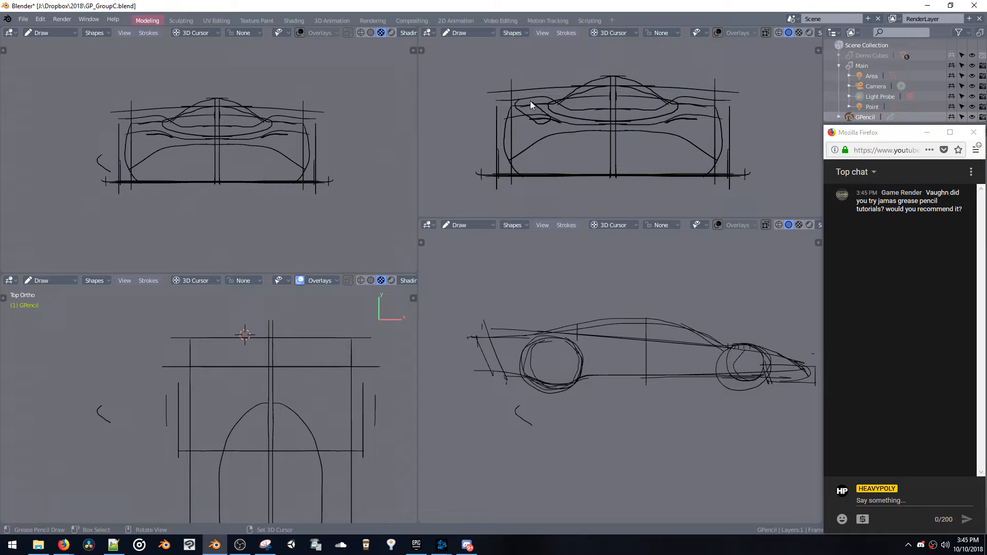
# Try sketching slanted, angular light outlines between the fender and the cabin in the front-aligned view
pyautogui.moveTo(531, 101)
pyautogui.mouseDown()
pyautogui.moveTo(517, 99)
pyautogui.moveTo(558, 116)
pyautogui.moveTo(548, 106)
pyautogui.mouseUp()
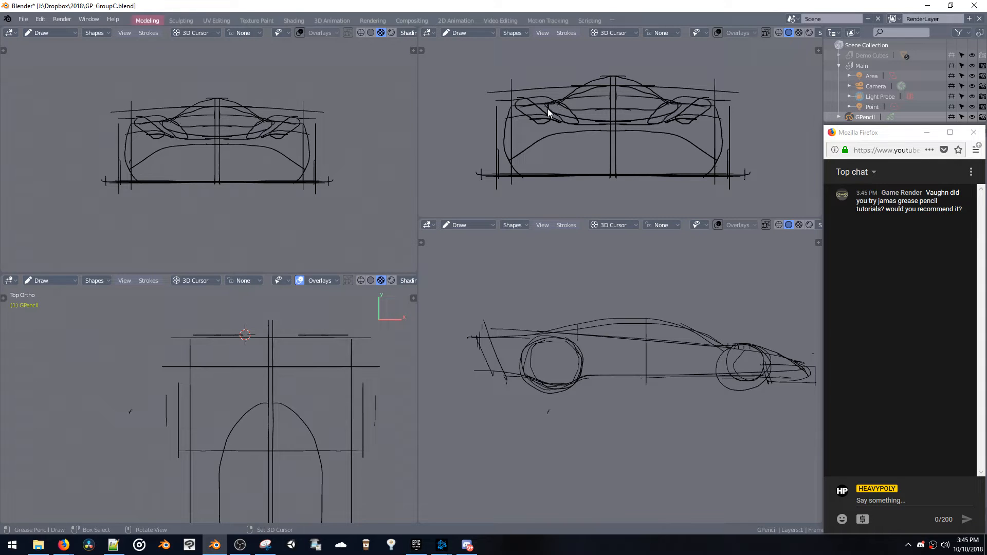
pyautogui.hotkey('ctrl', 'z')
pyautogui.moveTo(569, 120)
pyautogui.mouseDown()
pyautogui.moveTo(559, 113)
pyautogui.moveTo(574, 118)
pyautogui.mouseUp()
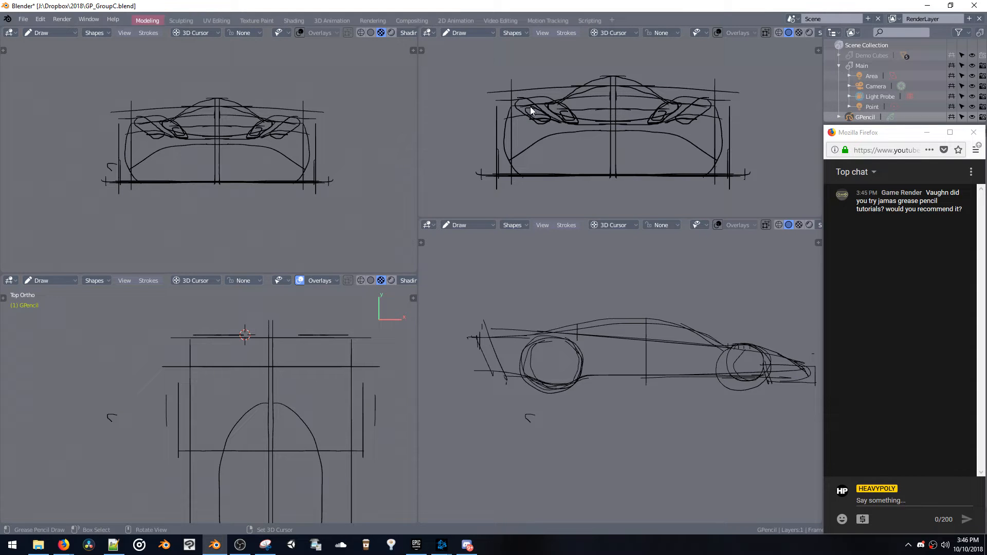
pyautogui.moveTo(532, 118)
pyautogui.mouseDown()
pyautogui.moveTo(549, 121)
pyautogui.moveTo(557, 109)
pyautogui.moveTo(567, 121)
pyautogui.mouseUp()
pyautogui.moveTo(386, 130)
pyautogui.mouseDown(button='middle')
pyautogui.moveTo(307, 175)
pyautogui.moveTo(371, 186)
pyautogui.moveTo(226, 161)
pyautogui.moveTo(279, 140)
pyautogui.moveTo(429, 147)
pyautogui.moveTo(323, 158)
pyautogui.mouseUp(button='middle')
pyautogui.hotkey('ctrl', 'z')
pyautogui.hotkey('ctrl', 'z')
pyautogui.hotkey('ctrl', 'z')
pyautogui.hotkey('ctrl', 'z')
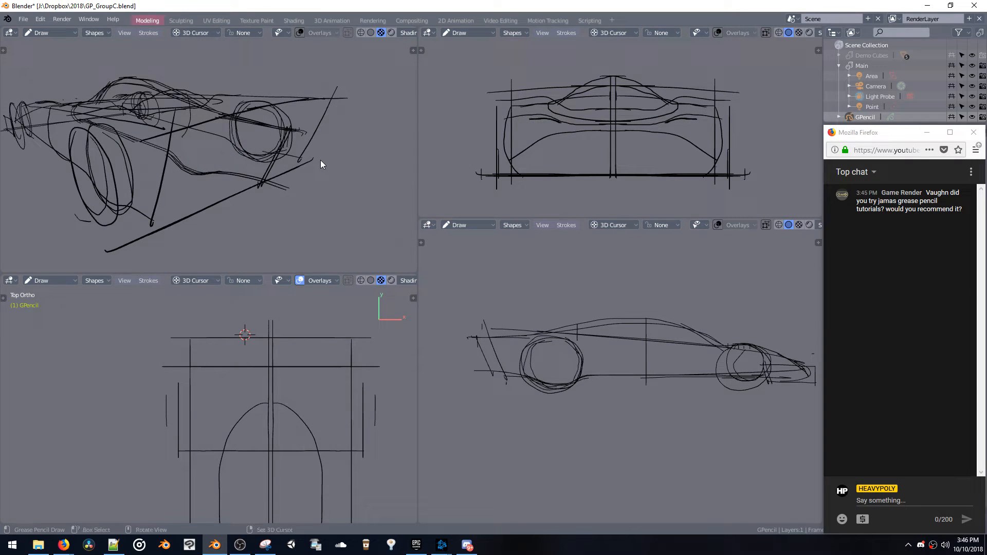
# Sketch a large and a small round light side by side below the fender line, undoing unwanted strokes
pyautogui.moveTo(535, 114)
pyautogui.mouseDown()
pyautogui.moveTo(516, 124)
pyautogui.moveTo(538, 116)
pyautogui.moveTo(517, 111)
pyautogui.moveTo(539, 110)
pyautogui.moveTo(517, 121)
pyautogui.moveTo(536, 130)
pyautogui.moveTo(558, 122)
pyautogui.moveTo(548, 124)
pyautogui.moveTo(551, 107)
pyautogui.moveTo(567, 113)
pyautogui.moveTo(546, 109)
pyautogui.mouseUp()
pyautogui.hotkey('ctrl', 'z')
pyautogui.hotkey('ctrl', 'z')
pyautogui.hotkey('ctrl', 'z')
# View the car's tail at an angle and switch the grease pencil sketch to Edit Mode
pyautogui.moveTo(316, 135)
pyautogui.mouseDown(button='middle')
pyautogui.moveTo(254, 124)
pyautogui.moveTo(334, 126)
pyautogui.moveTo(344, 134)
pyautogui.moveTo(315, 126)
pyautogui.moveTo(336, 131)
pyautogui.moveTo(322, 143)
pyautogui.moveTo(333, 163)
pyautogui.mouseUp(button='middle')
pyautogui.hotkey('ctrl', 'Tab')
pyautogui.click(342, 91)
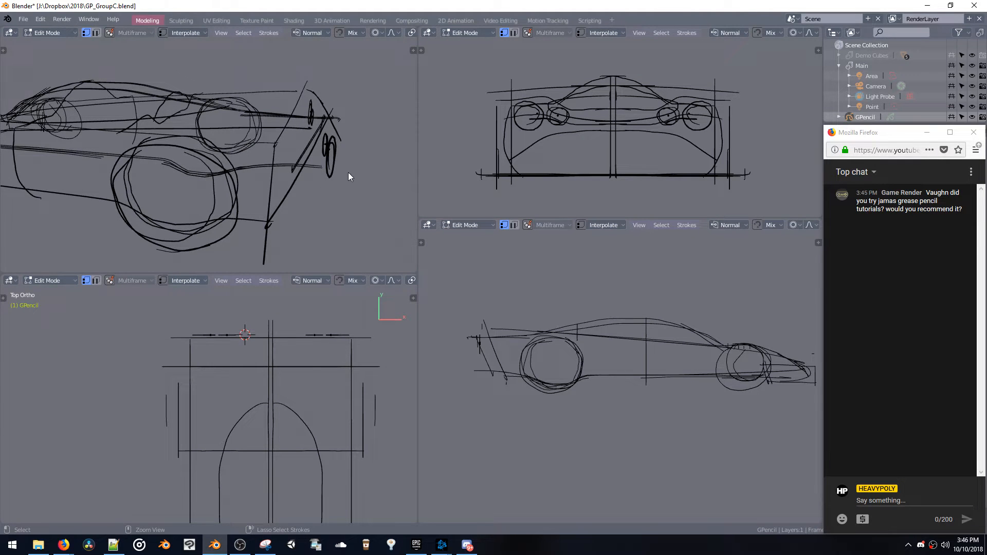
# Try moving the round light strokes along the Y axis and rotating them to fit the tail
pyautogui.press('g')
pyautogui.press('y')
pyautogui.click(351, 171)
pyautogui.press('g')
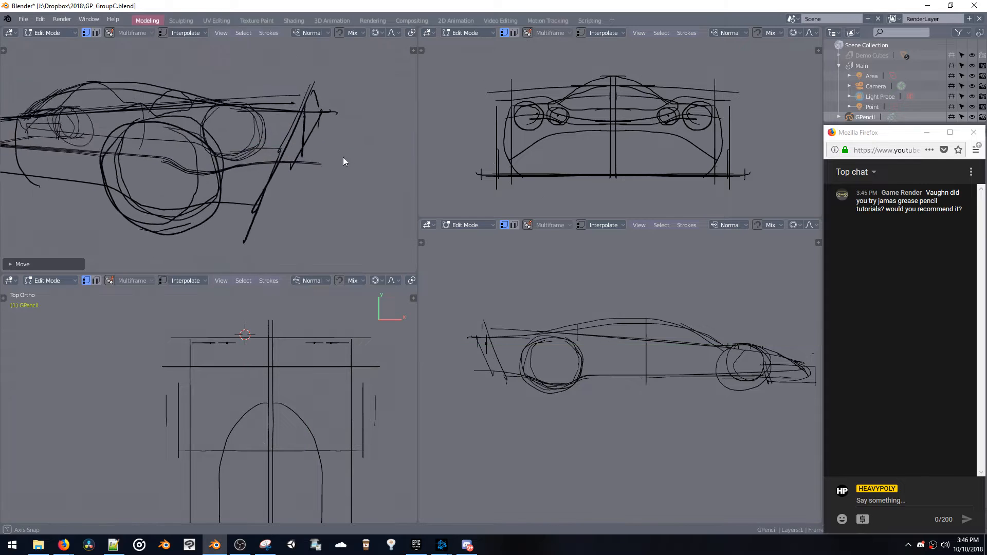
pyautogui.press('z')
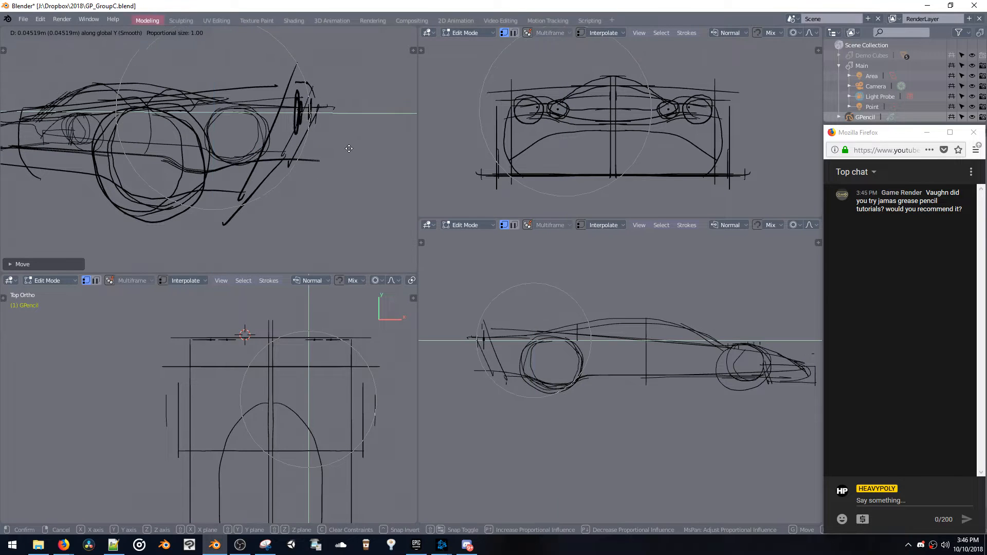
pyautogui.click(352, 151)
pyautogui.press('r')
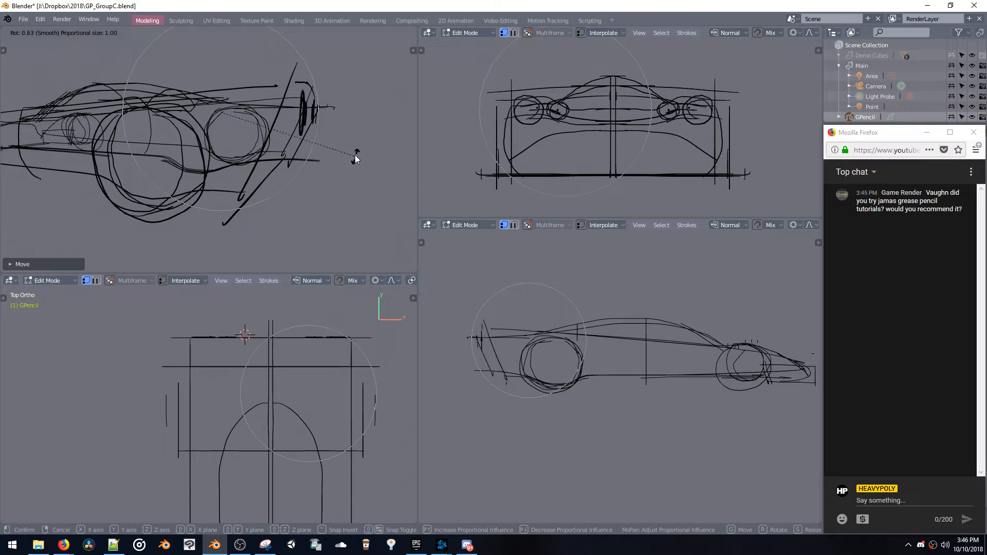
pyautogui.click(353, 155)
pyautogui.moveTo(353, 154)
pyautogui.mouseDown(button='middle')
pyautogui.moveTo(335, 153)
pyautogui.moveTo(321, 169)
pyautogui.moveTo(307, 142)
pyautogui.moveTo(345, 155)
pyautogui.moveTo(326, 144)
pyautogui.mouseUp(button='middle')
pyautogui.hotkey('ctrl', 'z')
pyautogui.hotkey('ctrl', 'z')
pyautogui.hotkey('ctrl', 'z')
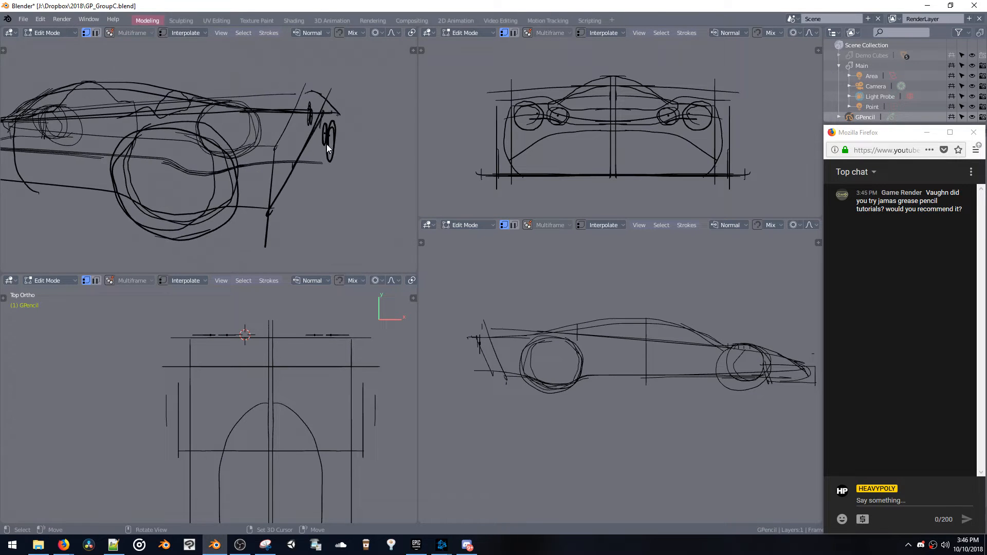
# Rotate the round light strokes about the X axis to match the slope of the car's tail
pyautogui.press('b')
pyautogui.moveTo(337, 152); pyautogui.dragTo(351, 162)
pyautogui.hotkey('ctrl', 'z')
pyautogui.moveTo(349, 166); pyautogui.dragTo(338, 156, button='middle')
pyautogui.press('g')
pyautogui.click(340, 156)
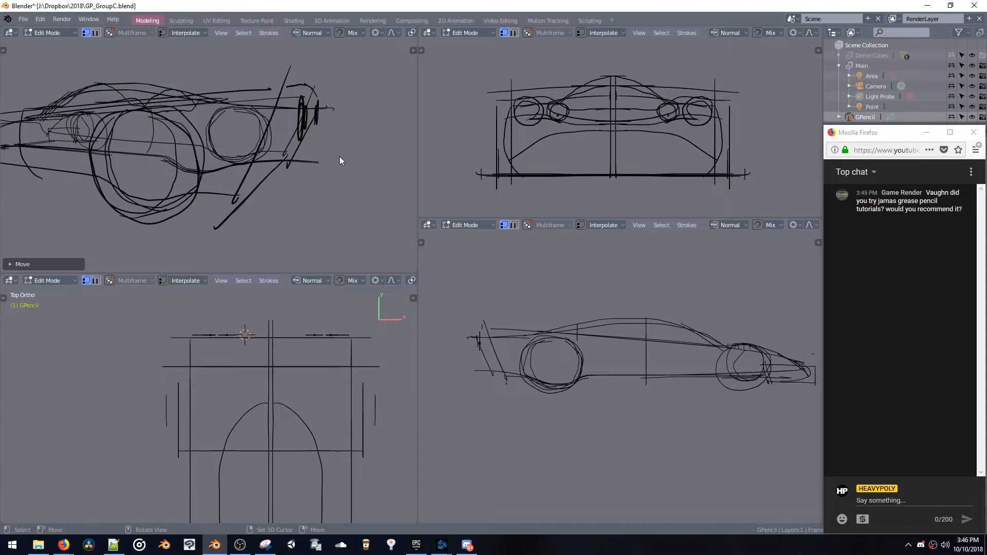
pyautogui.press('r')
pyautogui.press('x')
pyautogui.click(338, 178)
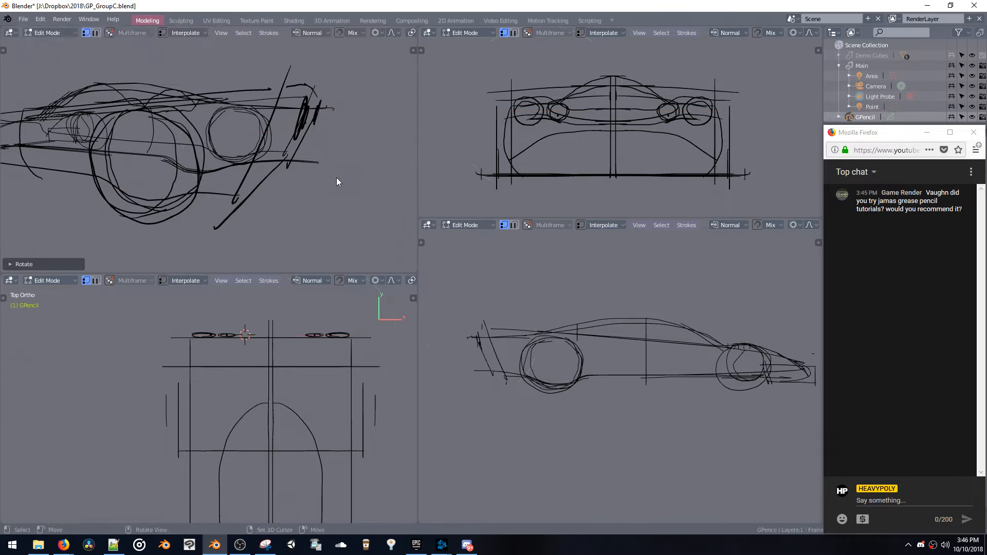
# Move the tilted light strokes forward onto the sloping tail surface and return to Object Mode
pyautogui.press('g')
pyautogui.click(323, 144)
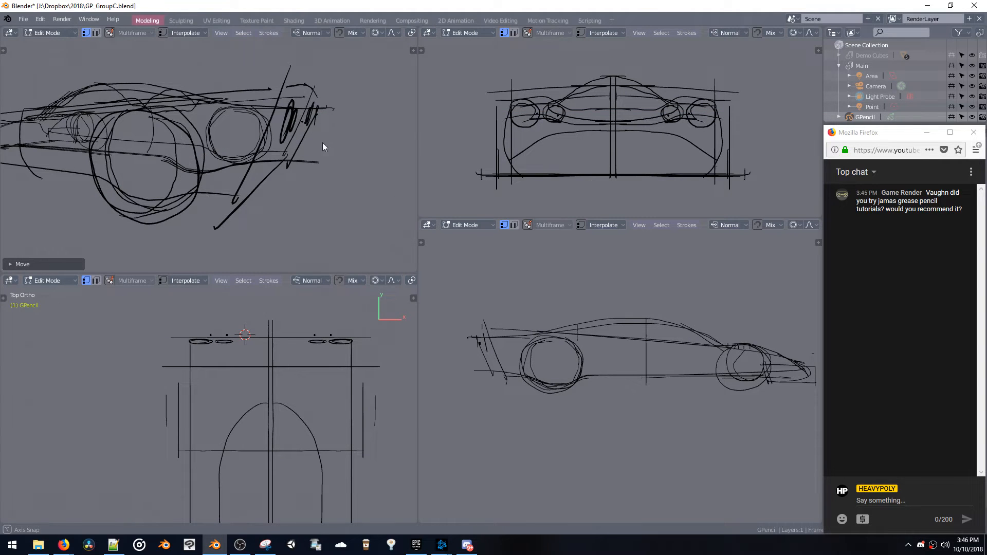
pyautogui.moveTo(322, 144)
pyautogui.mouseDown(button='middle')
pyautogui.moveTo(264, 155)
pyautogui.moveTo(272, 137)
pyautogui.moveTo(261, 158)
pyautogui.moveTo(231, 155)
pyautogui.moveTo(243, 165)
pyautogui.moveTo(227, 126)
pyautogui.moveTo(204, 123)
pyautogui.moveTo(256, 116)
pyautogui.mouseUp(button='middle')
pyautogui.press('g')
pyautogui.click(276, 139)
pyautogui.press('Tab')
# Enter Draw Mode on the car sketch and place the 3D cursor at the front of the nose in the top view
pyautogui.moveTo(254, 123)
pyautogui.mouseDown(button='middle')
pyautogui.moveTo(375, 115)
pyautogui.moveTo(324, 110)
pyautogui.moveTo(273, 144)
pyautogui.moveTo(262, 130)
pyautogui.moveTo(281, 156)
pyautogui.moveTo(292, 142)
pyautogui.moveTo(338, 148)
pyautogui.mouseUp(button='middle')
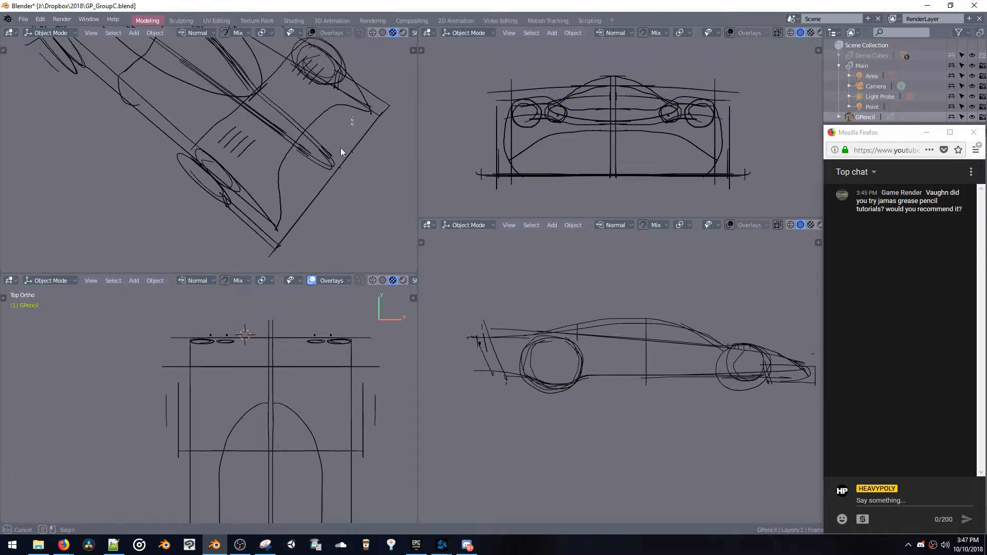
pyautogui.hotkey('ctrl', 'Tab')
pyautogui.click(353, 107)
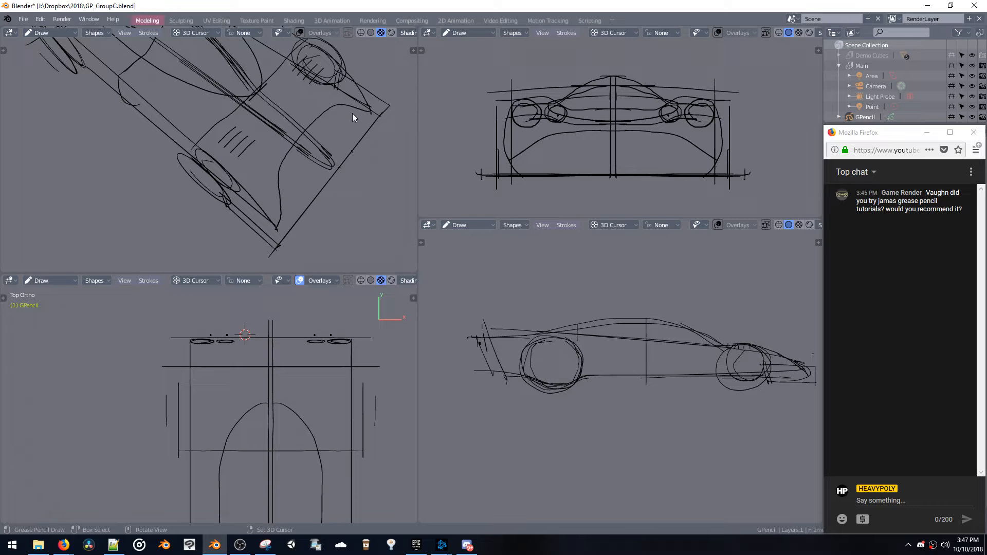
pyautogui.moveTo(362, 111)
pyautogui.mouseDown(button='middle')
pyautogui.moveTo(328, 91)
pyautogui.moveTo(362, 147)
pyautogui.mouseUp(button='middle')
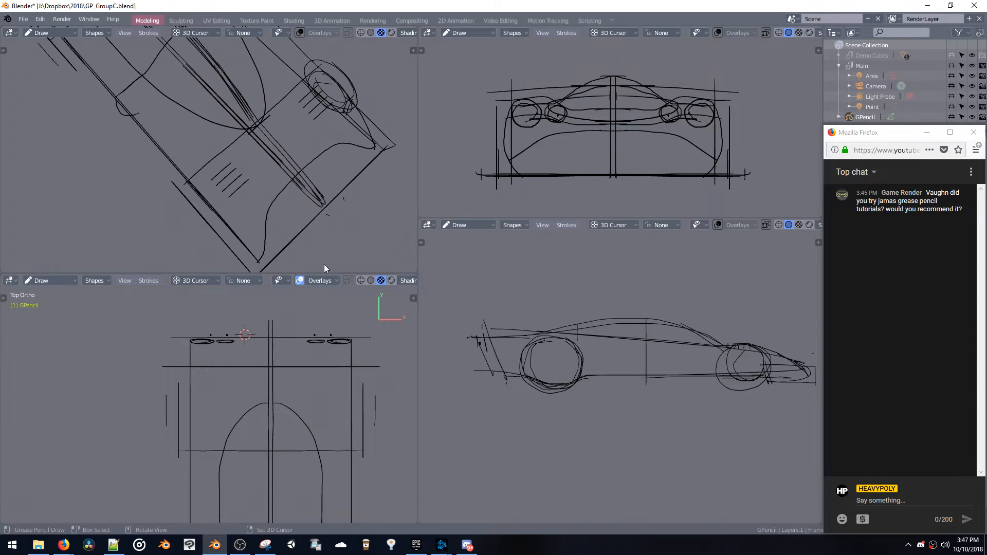
pyautogui.keyDown('shift'); pyautogui.moveTo(308, 360); pyautogui.dragTo(321, 261, button='middle'); pyautogui.keyUp('shift')
pyautogui.moveTo(314, 428)
pyautogui.keyDown('ctrl'); pyautogui.mouseDown(button='middle')
pyautogui.moveTo(308, 473)
pyautogui.moveTo(306, 419)
pyautogui.mouseUp(button='middle'); pyautogui.keyUp('ctrl')
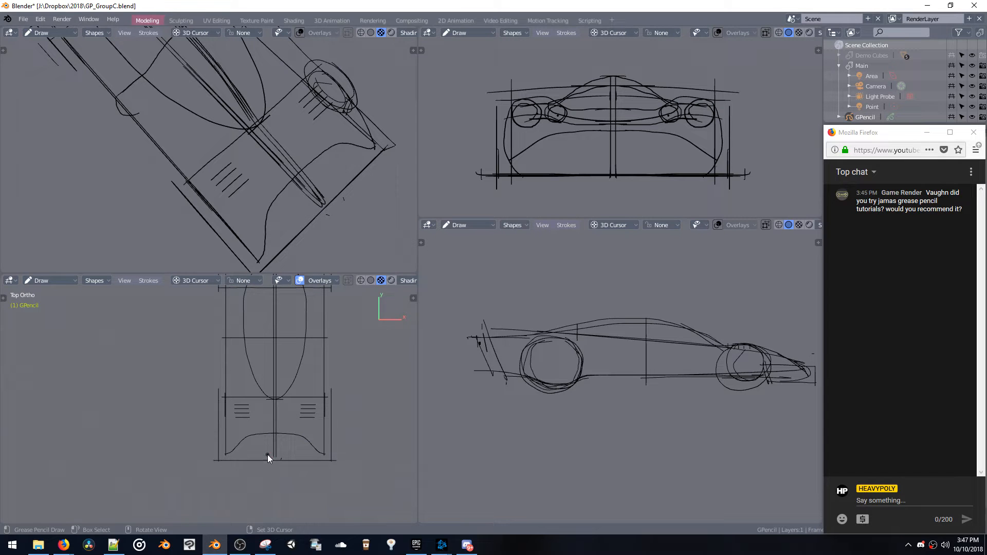
pyautogui.moveTo(322, 269)
pyautogui.mouseDown(button='middle')
pyautogui.moveTo(318, 134)
pyautogui.moveTo(340, 137)
pyautogui.mouseUp(button='middle')
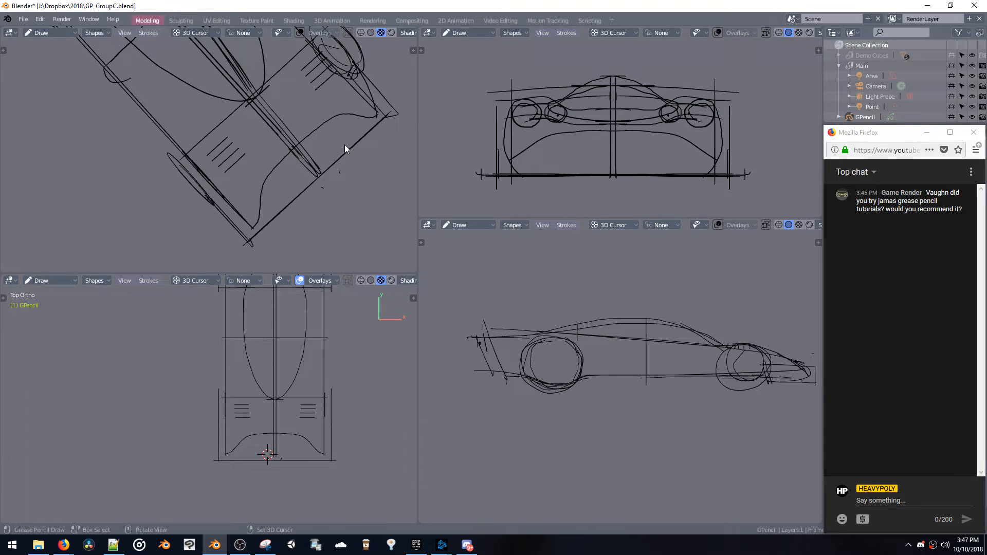
# Try sketching curved strokes across the nose opening from an angled view and undo them
pyautogui.moveTo(270, 195); pyautogui.dragTo(356, 123)
pyautogui.moveTo(345, 147)
pyautogui.mouseDown(button='middle')
pyautogui.moveTo(275, 72)
pyautogui.moveTo(331, 87)
pyautogui.moveTo(332, 131)
pyautogui.moveTo(367, 126)
pyautogui.mouseUp(button='middle')
pyautogui.hotkey('ctrl', 'z')
pyautogui.hotkey('ctrl', 'z')
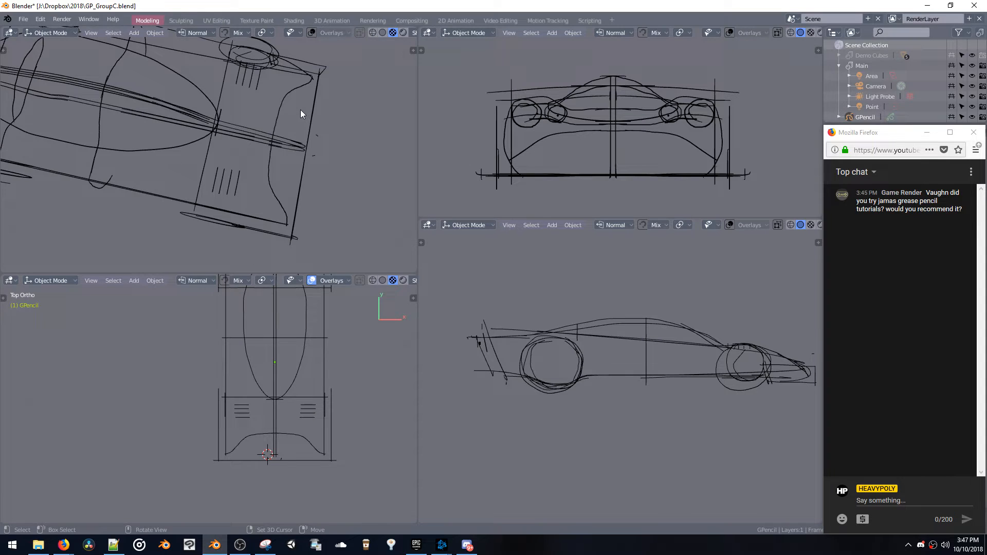
pyautogui.hotkey('ctrl', 'Tab')
pyautogui.click(302, 67)
pyautogui.moveTo(292, 91); pyautogui.dragTo(305, 107)
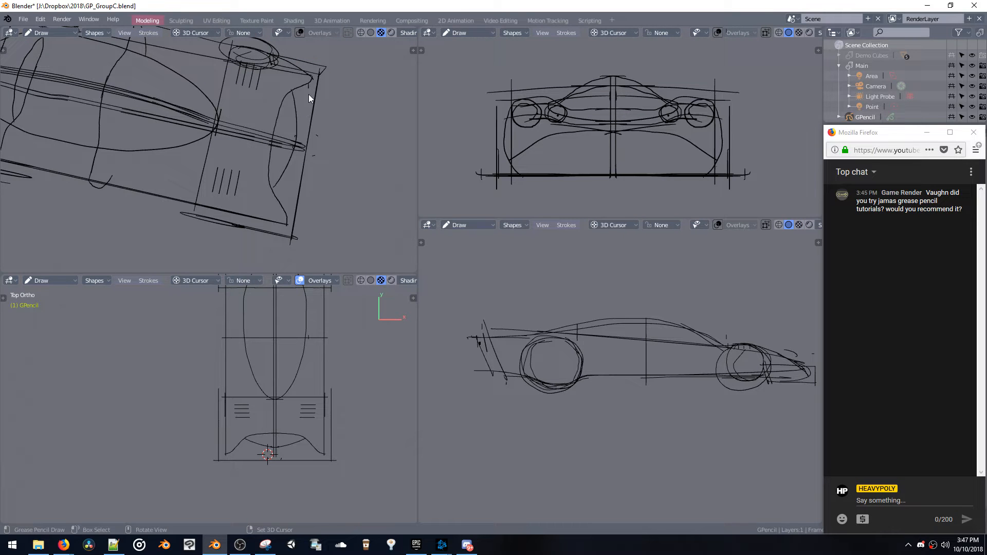
pyautogui.moveTo(305, 125)
pyautogui.mouseDown(button='middle')
pyautogui.moveTo(273, 65)
pyautogui.moveTo(239, 60)
pyautogui.moveTo(229, 47)
pyautogui.moveTo(234, 53)
pyautogui.mouseUp(button='middle')
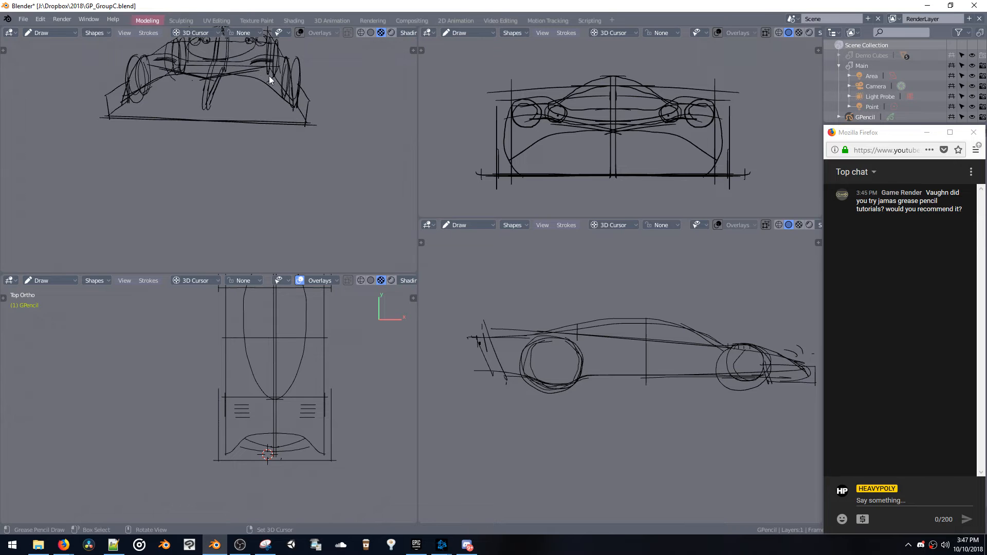
pyautogui.hotkey('ctrl', 'z')
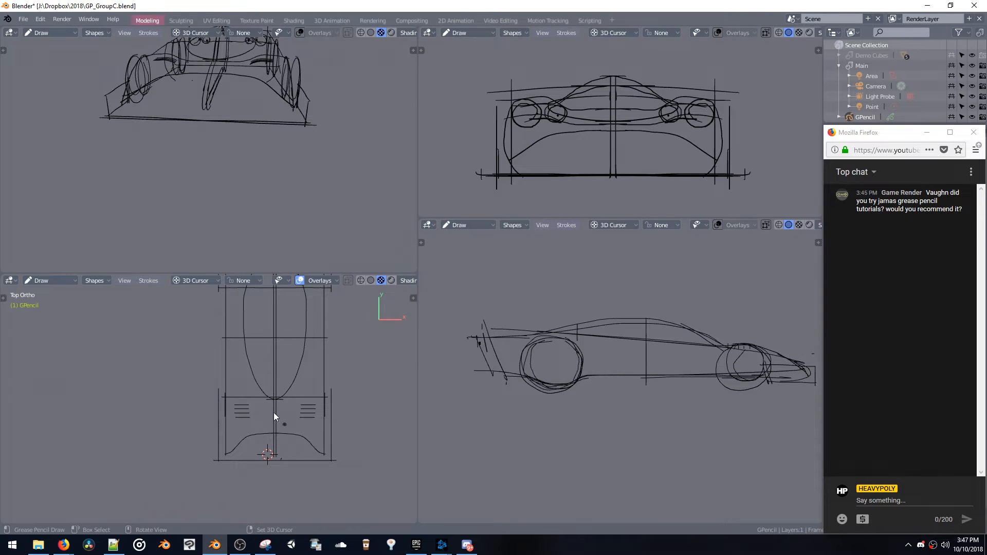
# Sketch two curved strokes across the nose opening in the top view and switch the sketch to Edit Mode
pyautogui.moveTo(235, 446); pyautogui.dragTo(246, 443)
pyautogui.moveTo(230, 443)
pyautogui.mouseDown(button='middle')
pyautogui.moveTo(271, 410)
pyautogui.moveTo(245, 378)
pyautogui.moveTo(265, 356)
pyautogui.moveTo(151, 378)
pyautogui.moveTo(164, 347)
pyautogui.mouseUp(button='middle')
pyautogui.hotkey('ctrl', 'Tab')
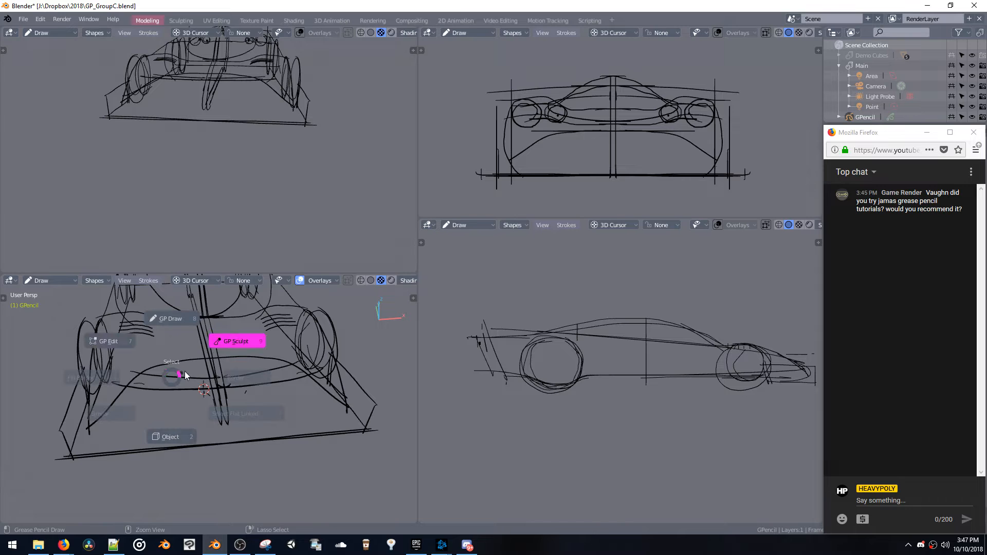
pyautogui.click(128, 347)
# Lower the nose strokes along the Z axis and widen them along the X axis
pyautogui.moveTo(164, 372); pyautogui.dragTo(206, 403)
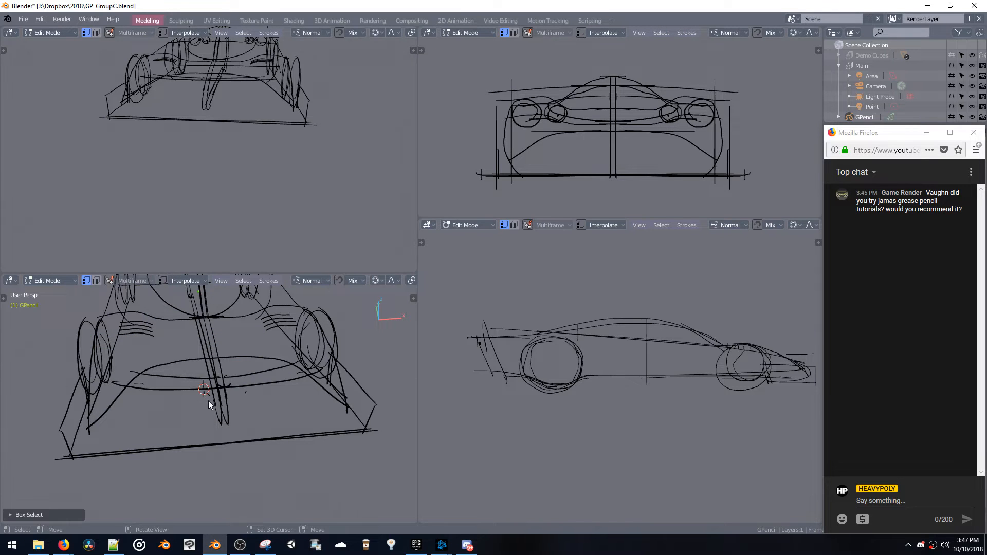
pyautogui.hotkey('ctrl', 'z')
pyautogui.press('g')
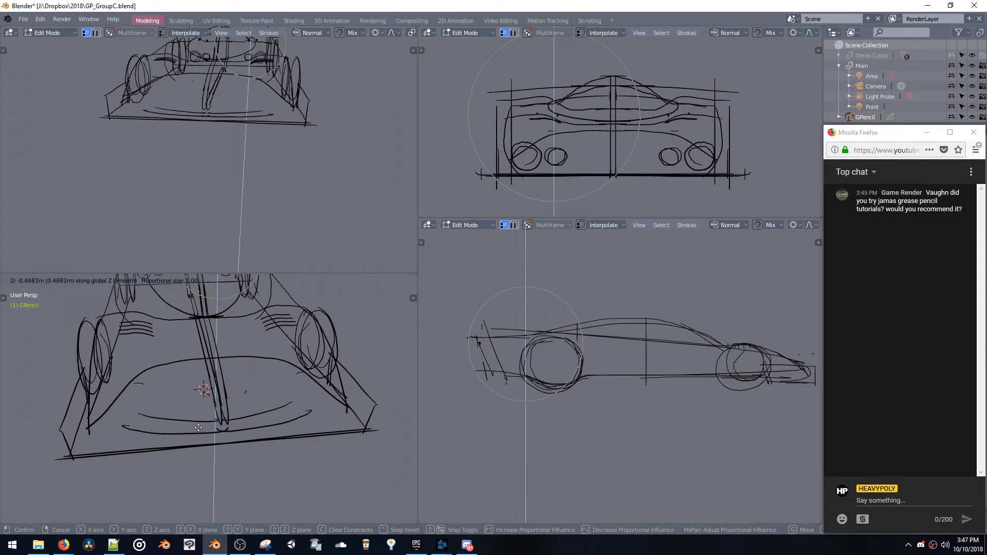
pyautogui.click(199, 424)
pyautogui.press('s')
pyautogui.press('x')
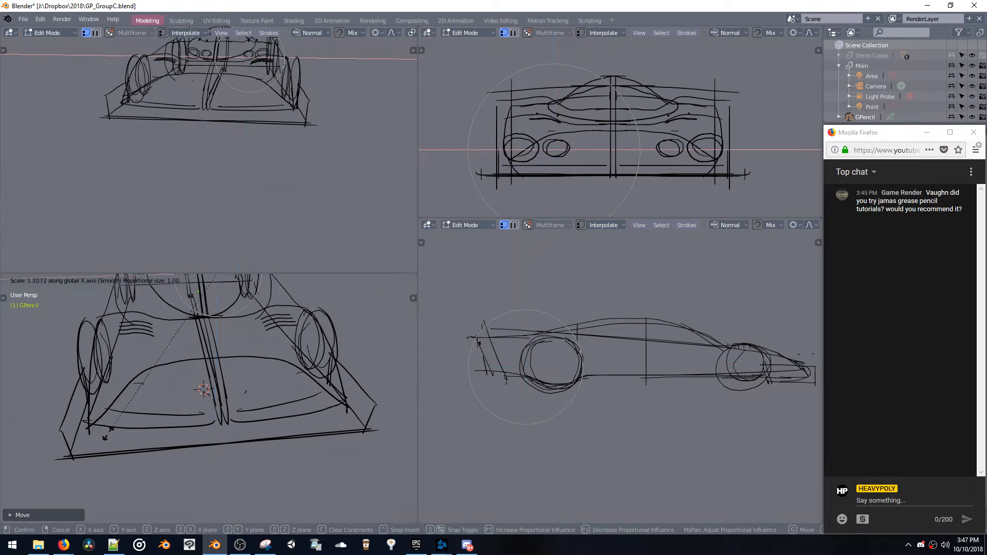
pyautogui.click(107, 436)
# Shift the widened nose strokes along the X, Y and Z axes to fit between the front corners of the car
pyautogui.press('g')
pyautogui.press('x')
pyautogui.click(117, 433)
pyautogui.moveTo(118, 434)
pyautogui.mouseDown(button='middle')
pyautogui.moveTo(155, 409)
pyautogui.moveTo(231, 428)
pyautogui.moveTo(208, 396)
pyautogui.moveTo(138, 363)
pyautogui.moveTo(171, 406)
pyautogui.moveTo(154, 397)
pyautogui.moveTo(243, 380)
pyautogui.mouseUp(button='middle')
pyautogui.press('g')
pyautogui.press('y')
pyautogui.click(237, 424)
pyautogui.press('g')
pyautogui.press('z')
pyautogui.click(235, 410)
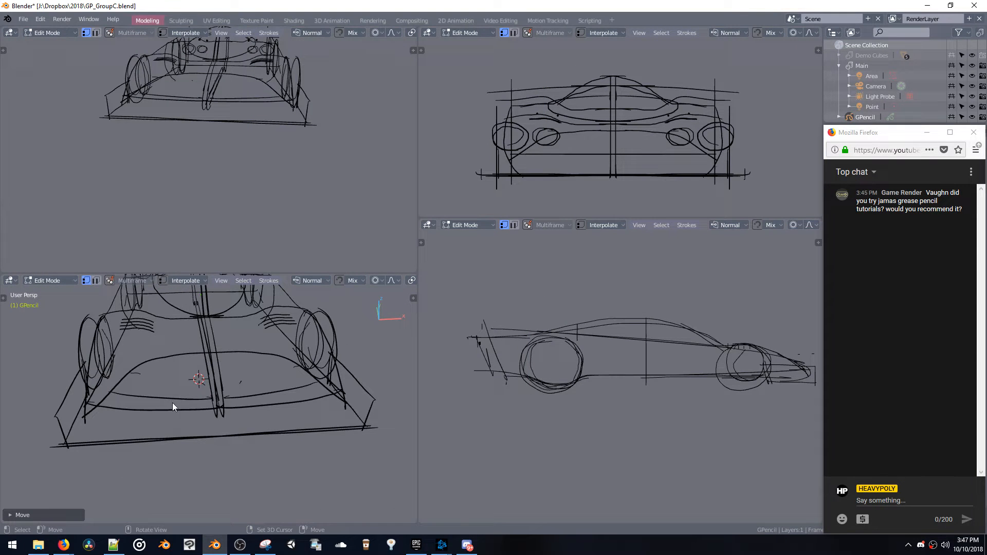
# Bend the front nose curve by moving it freely with proportional editing toward the car's front edge
pyautogui.click(153, 396)
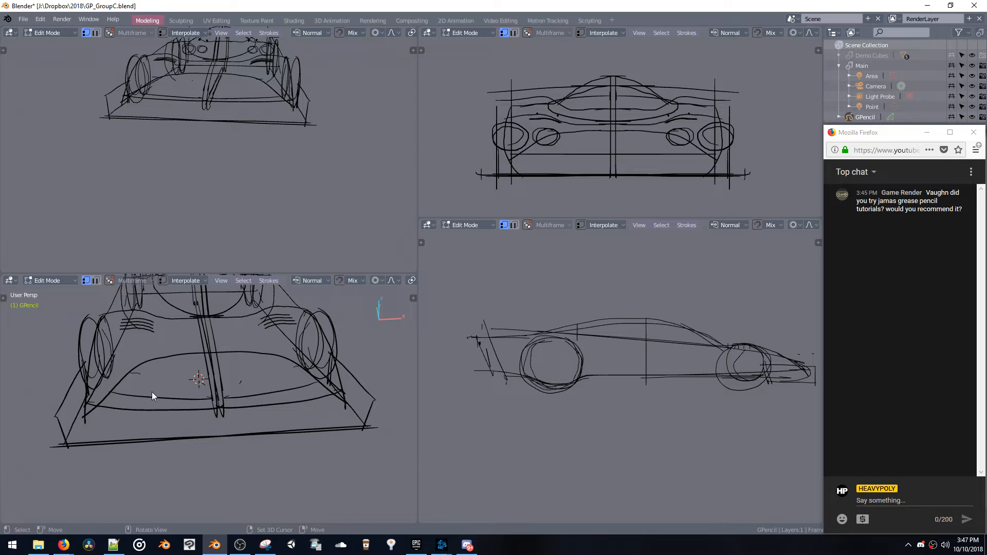
pyautogui.press('g')
pyautogui.click(163, 395)
pyautogui.moveTo(165, 399)
pyautogui.mouseDown(button='middle')
pyautogui.moveTo(228, 449)
pyautogui.moveTo(221, 387)
pyautogui.moveTo(242, 391)
pyautogui.mouseUp(button='middle')
pyautogui.press('g')
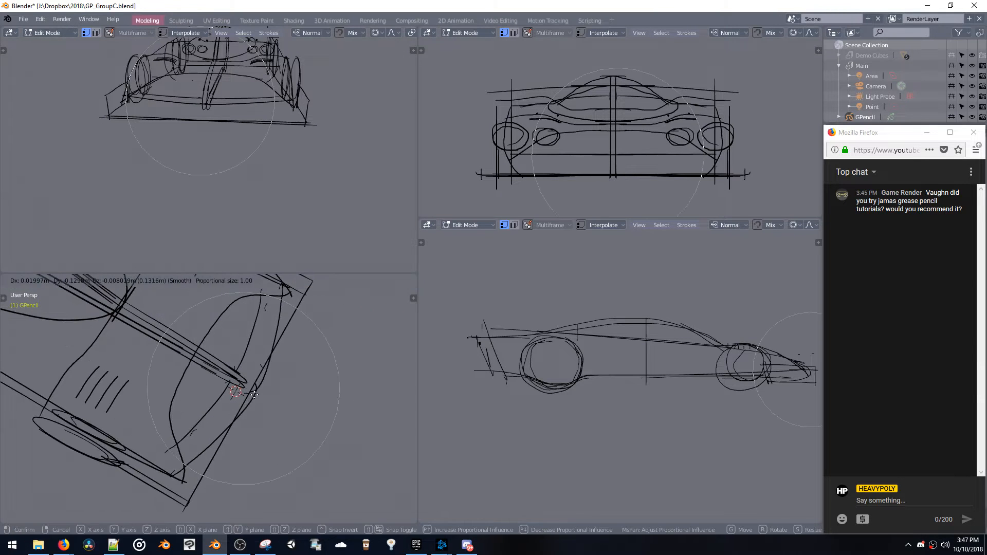
pyautogui.click(234, 409)
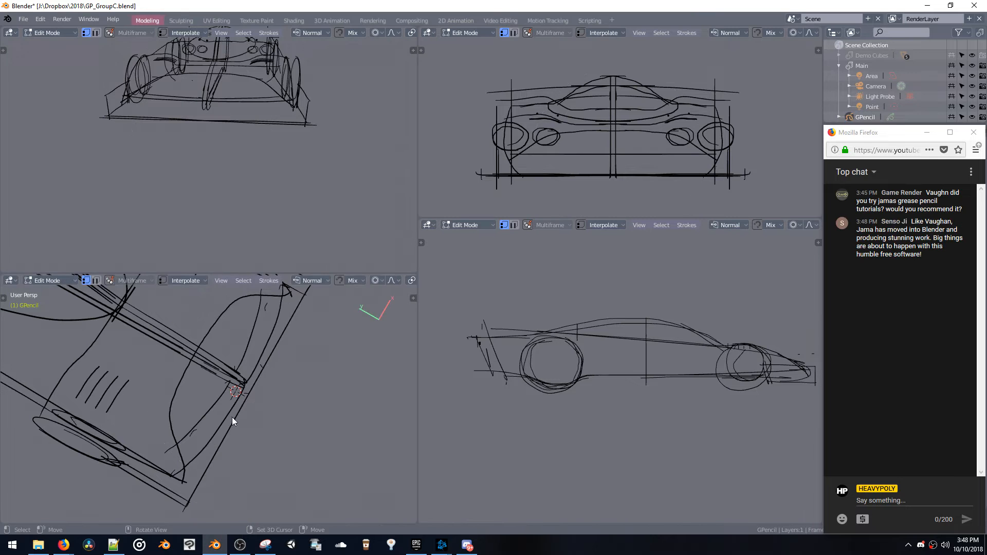
pyautogui.moveTo(233, 417)
pyautogui.mouseDown()
pyautogui.moveTo(271, 379)
pyautogui.moveTo(231, 379)
pyautogui.mouseUp()
pyautogui.moveTo(231, 379)
pyautogui.mouseDown(button='middle')
pyautogui.moveTo(181, 317)
pyautogui.moveTo(180, 347)
pyautogui.moveTo(154, 341)
pyautogui.moveTo(196, 335)
pyautogui.moveTo(208, 357)
pyautogui.moveTo(201, 380)
pyautogui.mouseUp(button='middle')
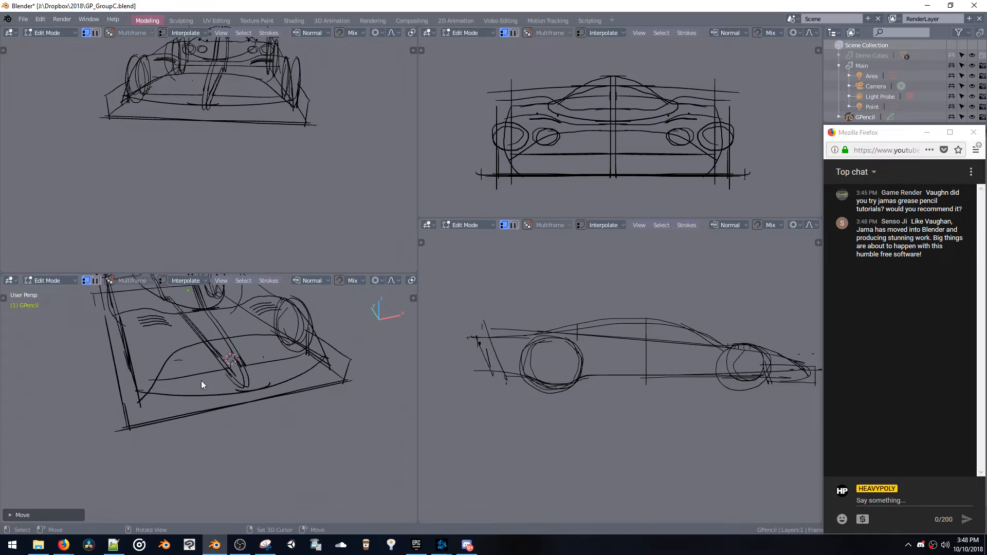
# Box-select the lower nose curve and lower it along the Z axis to the base line
pyautogui.press('space')
pyautogui.click(177, 363)
pyautogui.press('b')
pyautogui.moveTo(201, 400); pyautogui.dragTo(200, 401)
pyautogui.press('g')
pyautogui.press('z')
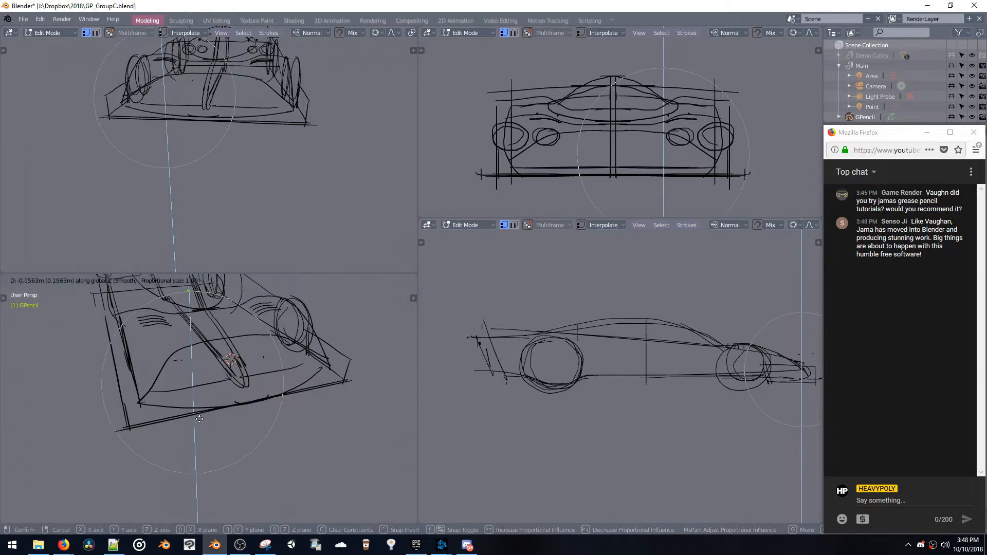
pyautogui.click(199, 430)
# Move the lower nose curve forward along the Y axis and rescale it to span the front corners
pyautogui.moveTo(199, 430); pyautogui.dragTo(244, 457, button='middle')
pyautogui.press('g')
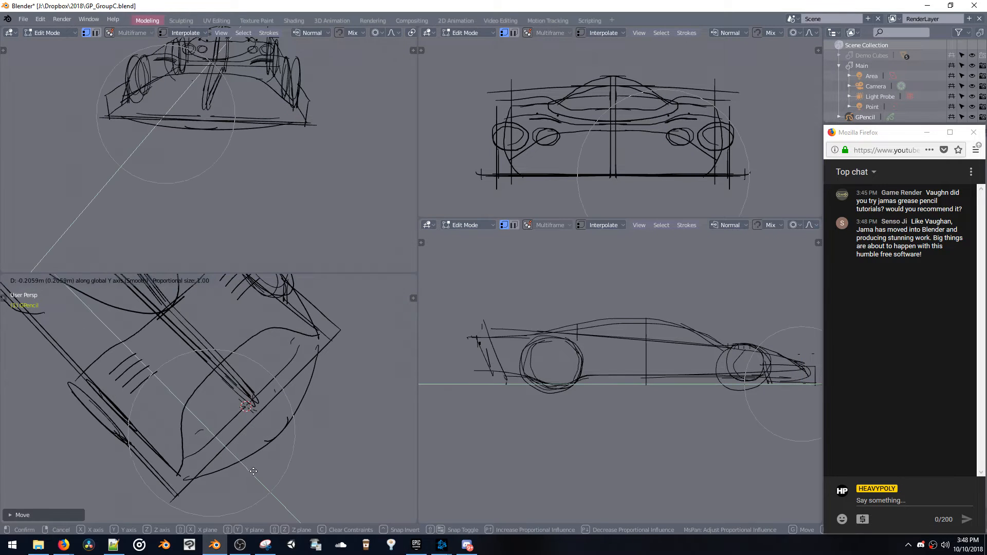
pyautogui.press('s')
pyautogui.press('x')
pyautogui.press('z')
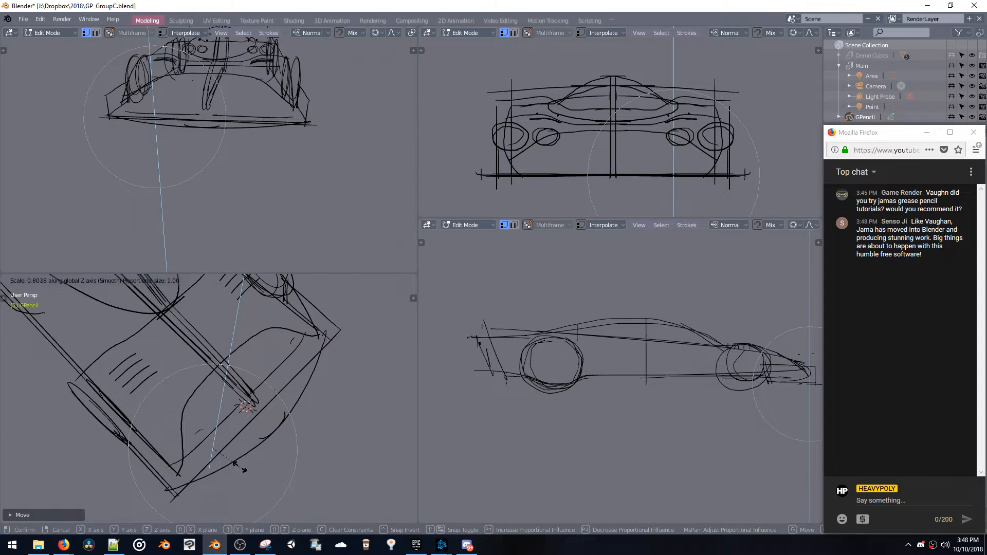
pyautogui.click(250, 452)
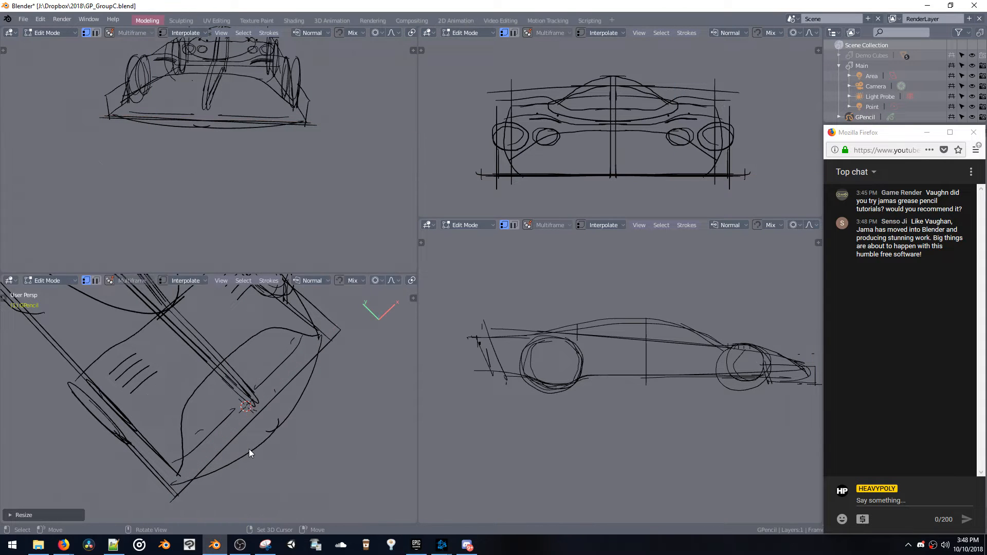
# Reposition the lower nose curve at the front edge and raise it slightly along the Z axis
pyautogui.press('g')
pyautogui.click(259, 435)
pyautogui.moveTo(260, 435)
pyautogui.mouseDown(button='middle')
pyautogui.moveTo(192, 364)
pyautogui.moveTo(195, 348)
pyautogui.moveTo(204, 362)
pyautogui.moveTo(220, 346)
pyautogui.moveTo(248, 359)
pyautogui.moveTo(256, 379)
pyautogui.mouseUp(button='middle')
pyautogui.press('g')
pyautogui.press('z')
pyautogui.click(209, 353)
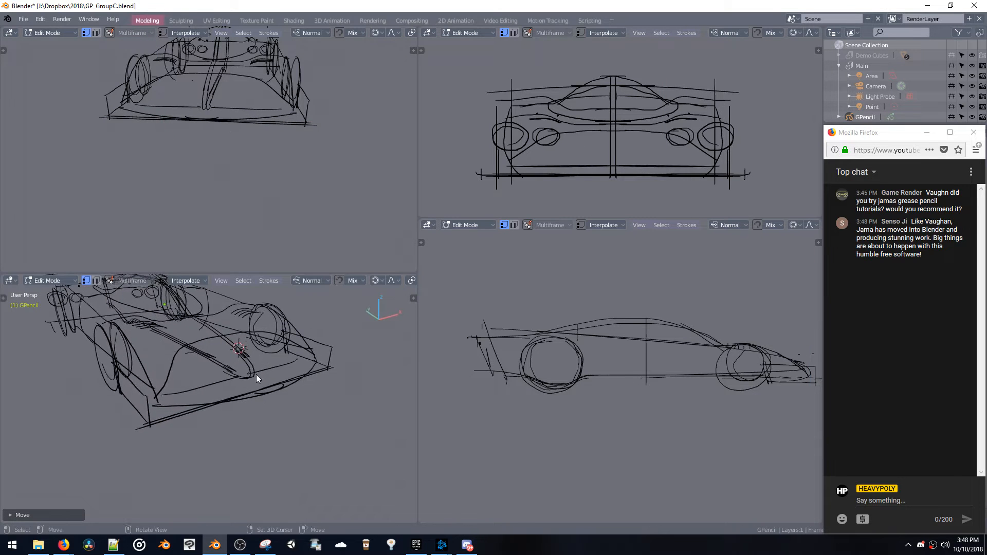
# Duplicate the nose strokes and move the copy along the Z axis to sit close to the original
pyautogui.hotkey('shift', 'd')
pyautogui.click(258, 447)
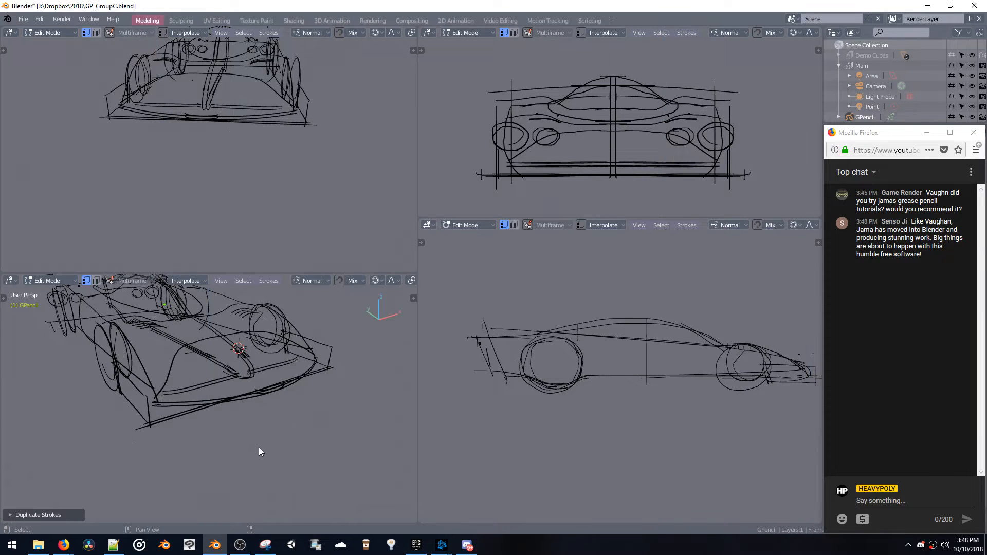
pyautogui.moveTo(258, 451)
pyautogui.mouseDown(button='middle')
pyautogui.moveTo(241, 403)
pyautogui.moveTo(180, 413)
pyautogui.moveTo(248, 430)
pyautogui.moveTo(250, 390)
pyautogui.moveTo(236, 378)
pyautogui.moveTo(247, 326)
pyautogui.mouseUp(button='middle')
pyautogui.press('g')
pyautogui.press('z')
pyautogui.click(186, 400)
# Nudge the selected front hood strokes slightly with proportional editing and check the car from several angles
pyautogui.moveTo(247, 373)
pyautogui.mouseDown(button='middle')
pyautogui.moveTo(271, 348)
pyautogui.moveTo(274, 364)
pyautogui.mouseUp(button='middle')
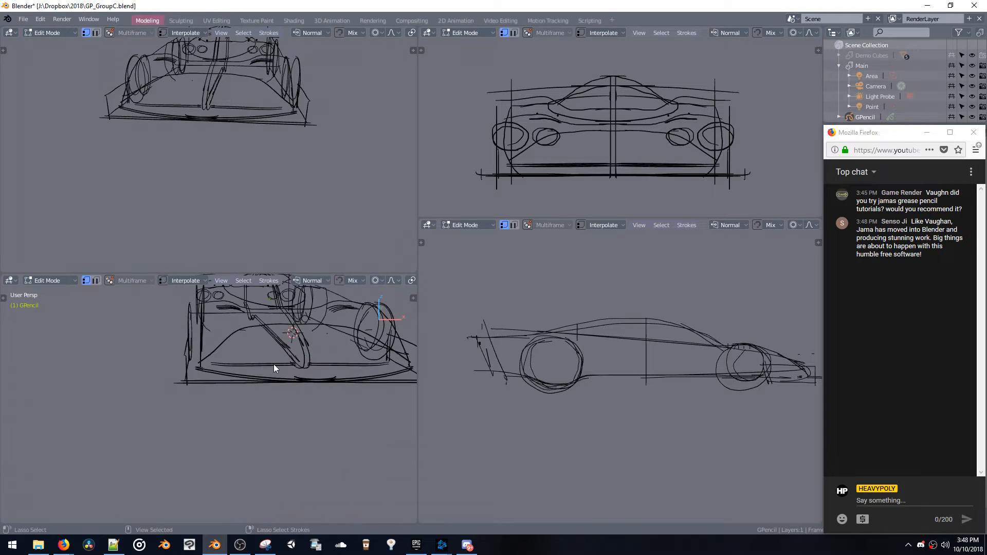
pyautogui.hotkey('shift', 'c')
pyautogui.moveTo(288, 369)
pyautogui.mouseDown(button='middle')
pyautogui.moveTo(258, 357)
pyautogui.moveTo(277, 369)
pyautogui.moveTo(264, 407)
pyautogui.mouseUp(button='middle')
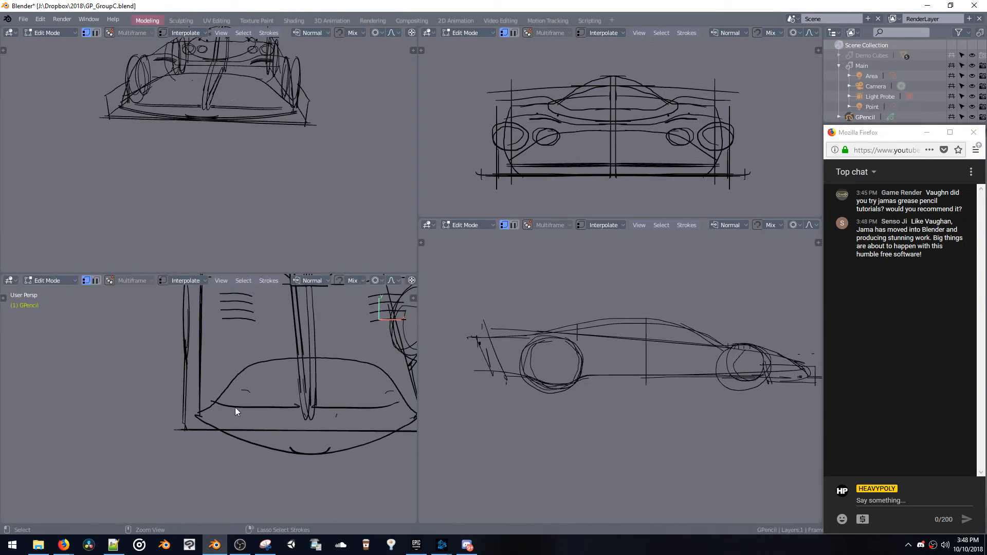
pyautogui.moveTo(237, 374); pyautogui.dragTo(233, 381)
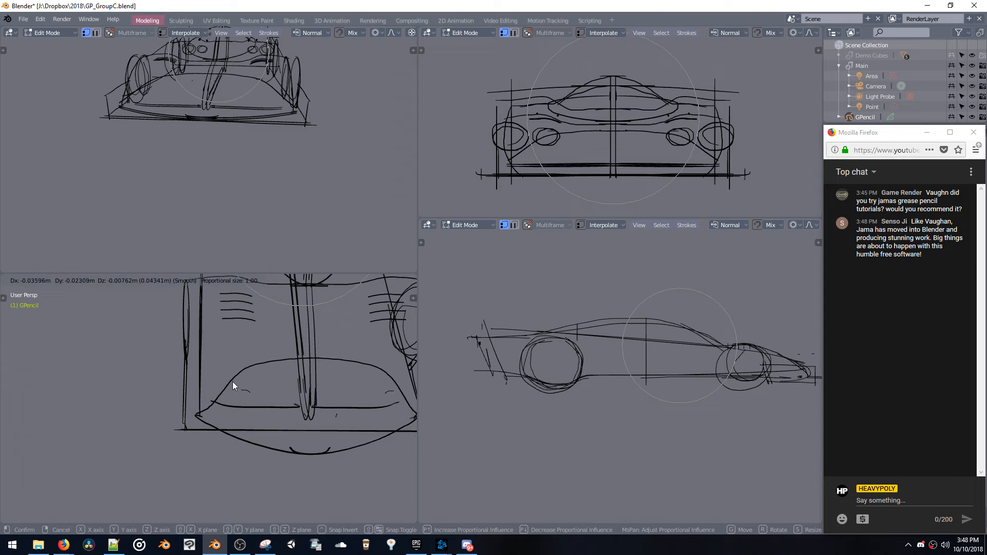
pyautogui.moveTo(233, 382)
pyautogui.mouseDown(button='middle')
pyautogui.moveTo(266, 330)
pyautogui.moveTo(258, 357)
pyautogui.moveTo(289, 344)
pyautogui.moveTo(232, 362)
pyautogui.mouseUp(button='middle')
pyautogui.moveTo(232, 362); pyautogui.dragTo(211, 347)
pyautogui.moveTo(211, 348)
pyautogui.mouseDown(button='middle')
pyautogui.moveTo(263, 355)
pyautogui.moveTo(304, 346)
pyautogui.moveTo(300, 330)
pyautogui.moveTo(143, 341)
pyautogui.moveTo(312, 341)
pyautogui.mouseUp(button='middle')
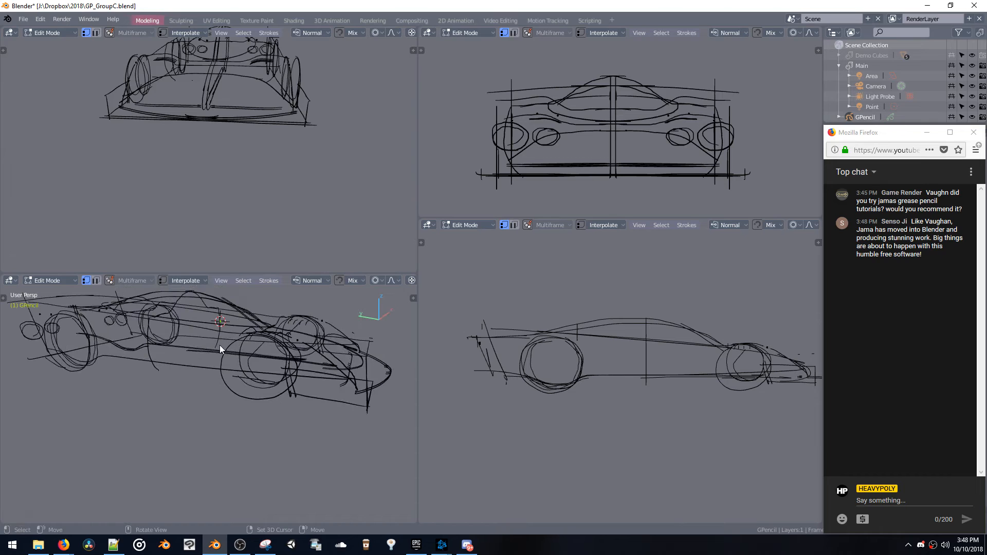
# Switch to Draw Mode and try sketching a sill line between the wheels in the side view
pyautogui.keyDown('shift'); pyautogui.moveTo(553, 349); pyautogui.dragTo(510, 300, button='middle'); pyautogui.keyUp('shift')
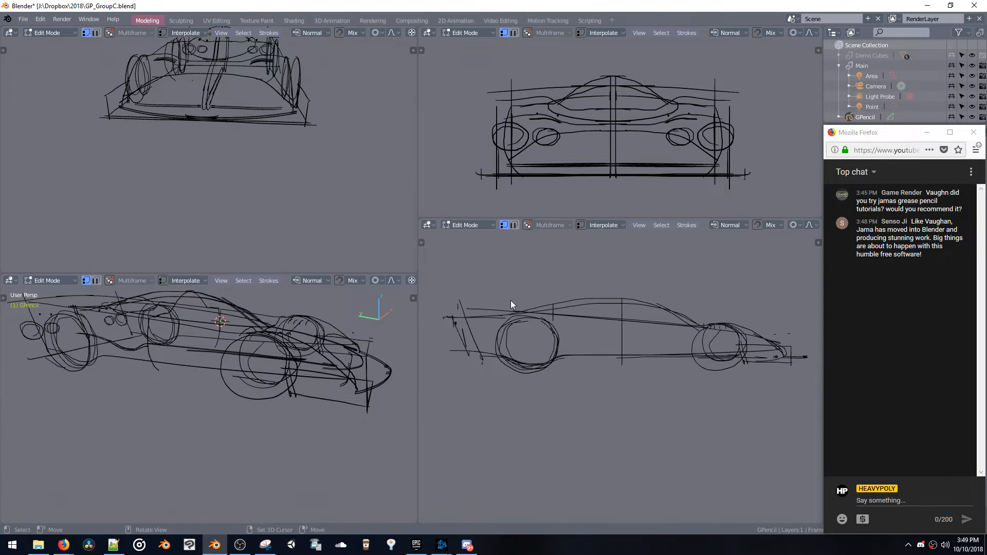
pyautogui.hotkey('ctrl', 'Tab')
pyautogui.click(540, 273)
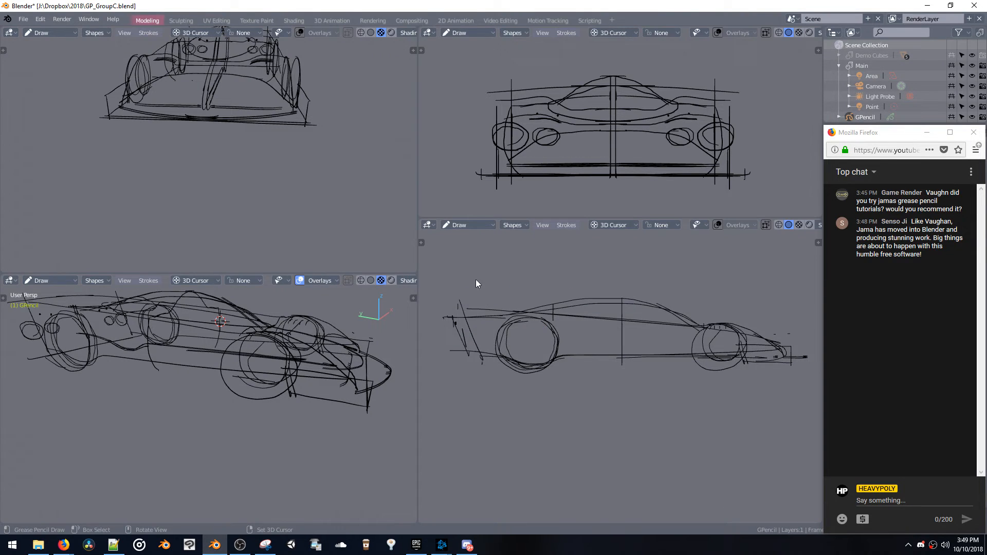
pyautogui.keyDown('shift'); pyautogui.moveTo(509, 344); pyautogui.dragTo(459, 319, button='middle'); pyautogui.keyUp('shift')
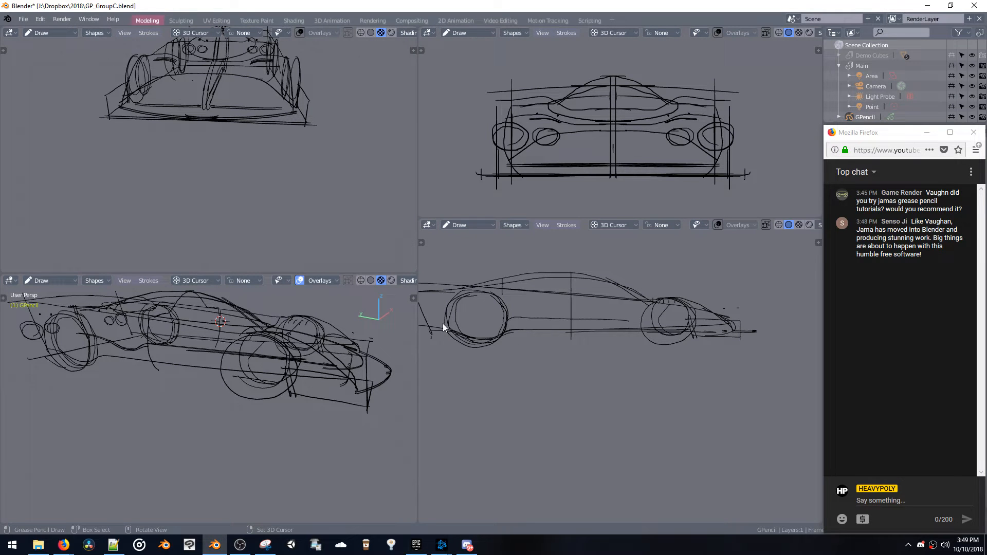
# Place the 3D cursor on the car's side edge in the top view
pyautogui.moveTo(164, 357)
pyautogui.mouseDown(button='middle')
pyautogui.moveTo(129, 365)
pyautogui.moveTo(193, 399)
pyautogui.moveTo(234, 398)
pyautogui.moveTo(186, 215)
pyautogui.moveTo(196, 161)
pyautogui.mouseUp(button='middle')
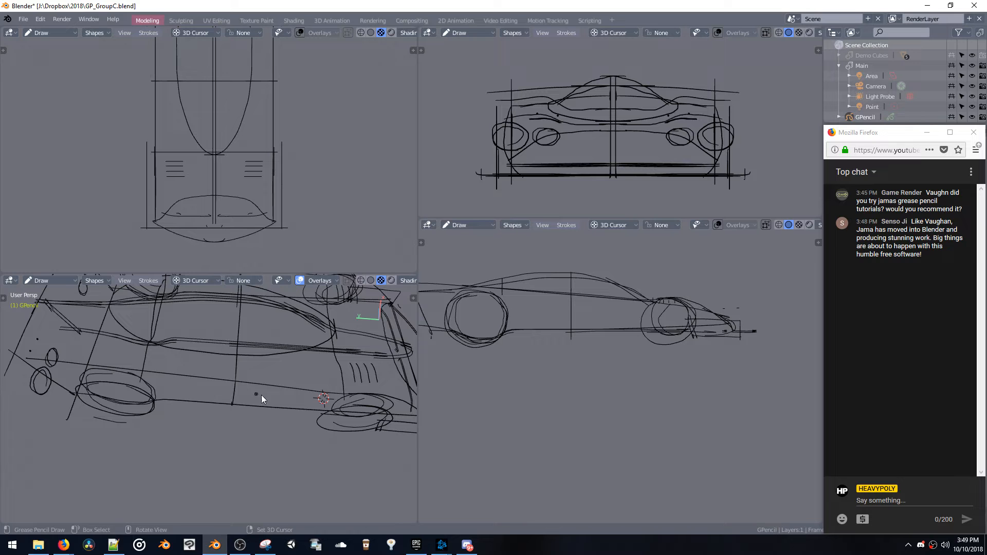
pyautogui.moveTo(262, 395); pyautogui.dragTo(268, 431, button='middle')
pyautogui.press('space')
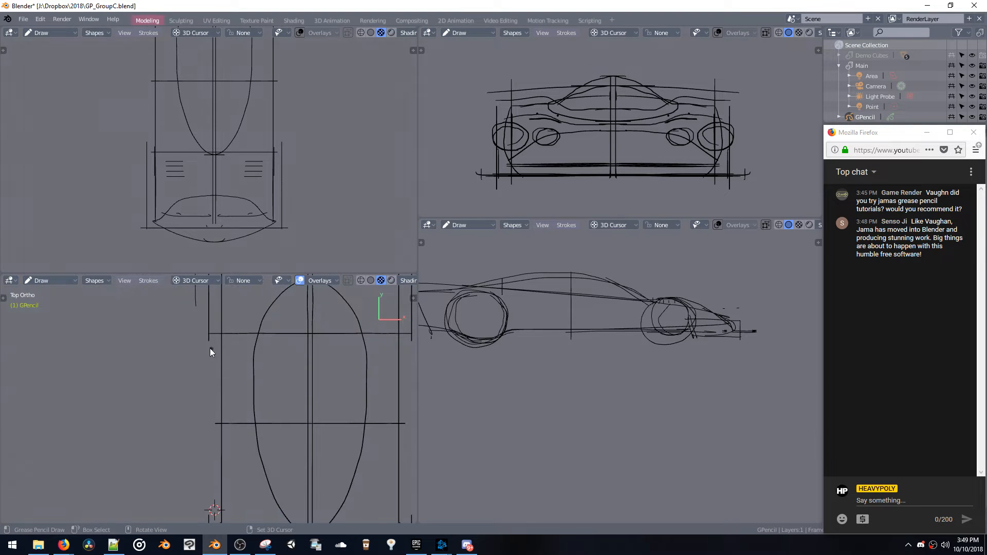
pyautogui.keyDown('shift'); pyautogui.moveTo(210, 347); pyautogui.dragTo(217, 317, button='middle'); pyautogui.keyUp('shift')
pyautogui.press('space')
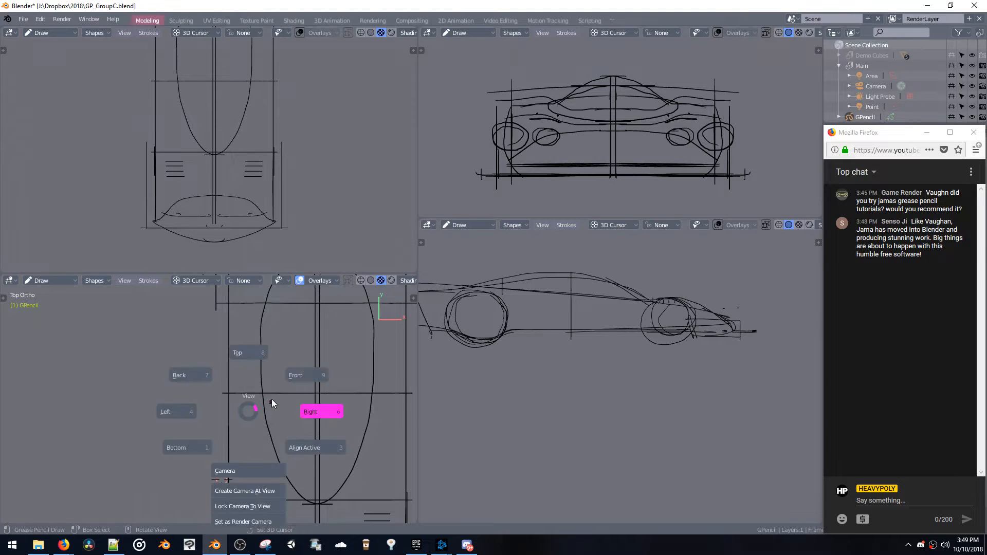
# Sketch the stepped sill contour between the front and rear wheels in the side view, undoing the strokes that miss
pyautogui.moveTo(244, 398); pyautogui.dragTo(388, 344, button='middle')
pyautogui.keyDown('shift'); pyautogui.moveTo(466, 316); pyautogui.dragTo(473, 301, button='middle'); pyautogui.keyUp('shift')
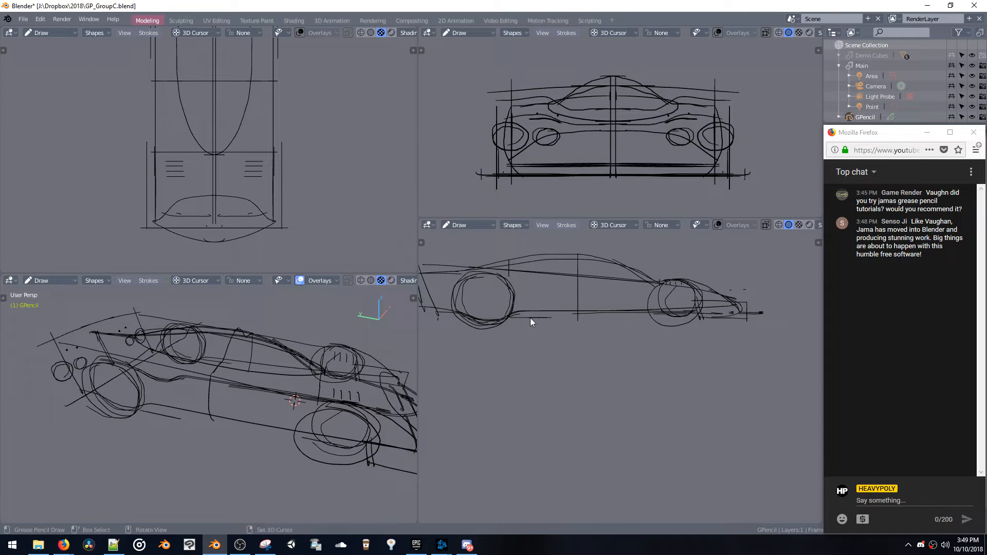
pyautogui.moveTo(545, 317); pyautogui.dragTo(597, 299)
pyautogui.hotkey('ctrl', 'z')
pyautogui.hotkey('ctrl', 'z')
pyautogui.hotkey('ctrl', 'z')
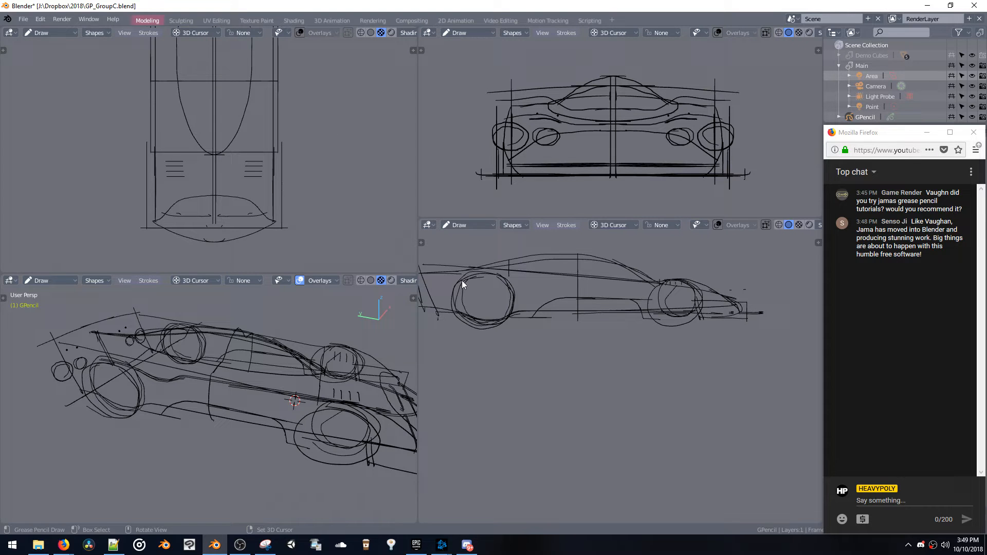
pyautogui.keyDown('shift'); pyautogui.moveTo(473, 257); pyautogui.dragTo(516, 257, button='middle'); pyautogui.keyUp('shift')
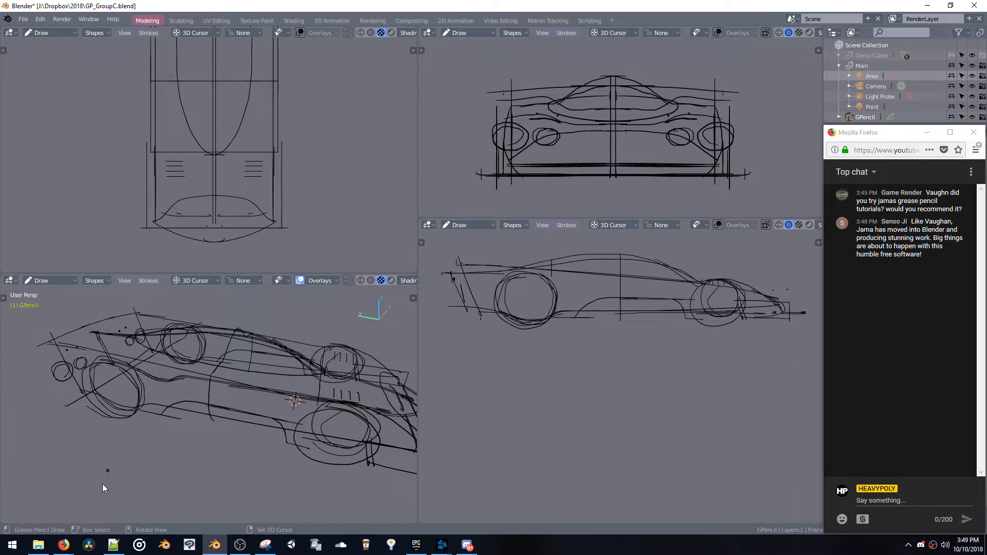
# Switch to Firefox and search Google for "tape drawing" in a new tab
pyautogui.click(61, 547)
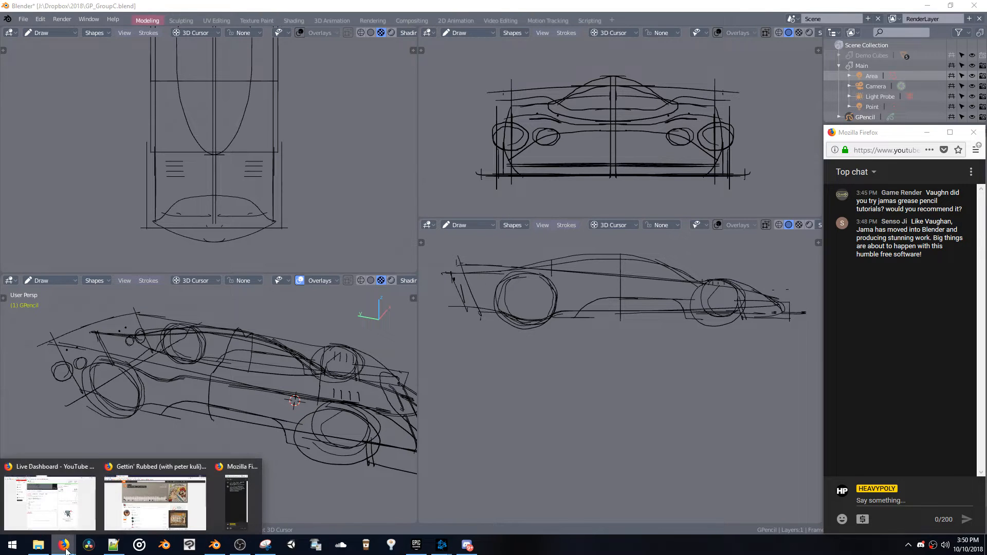
pyautogui.click(116, 511)
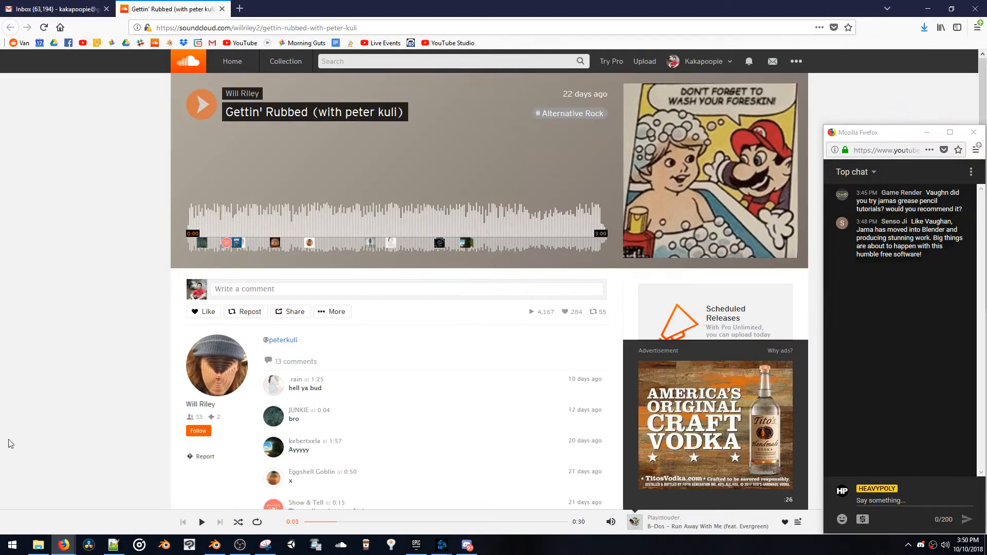
pyautogui.click(237, 9)
pyautogui.write('tape drawing')
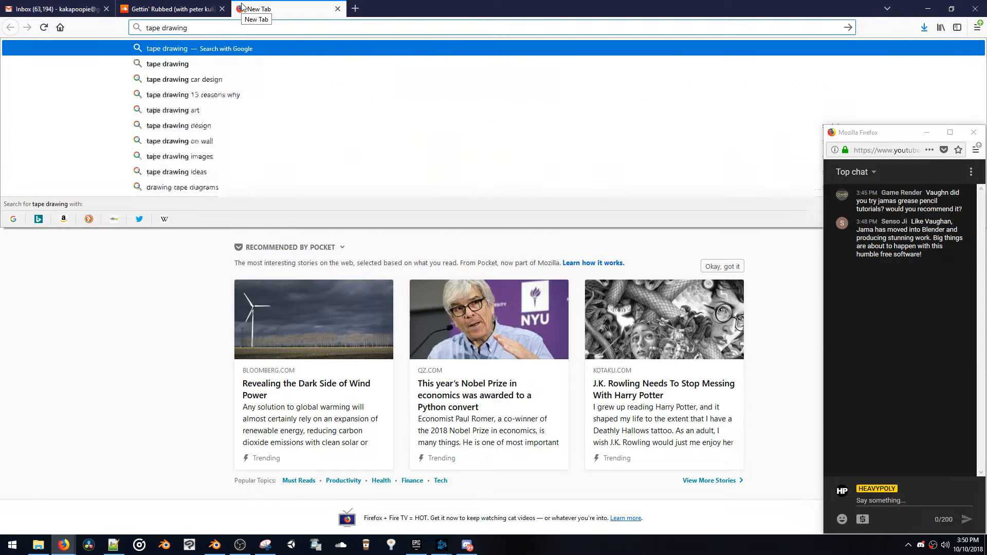
pyautogui.press('Return')
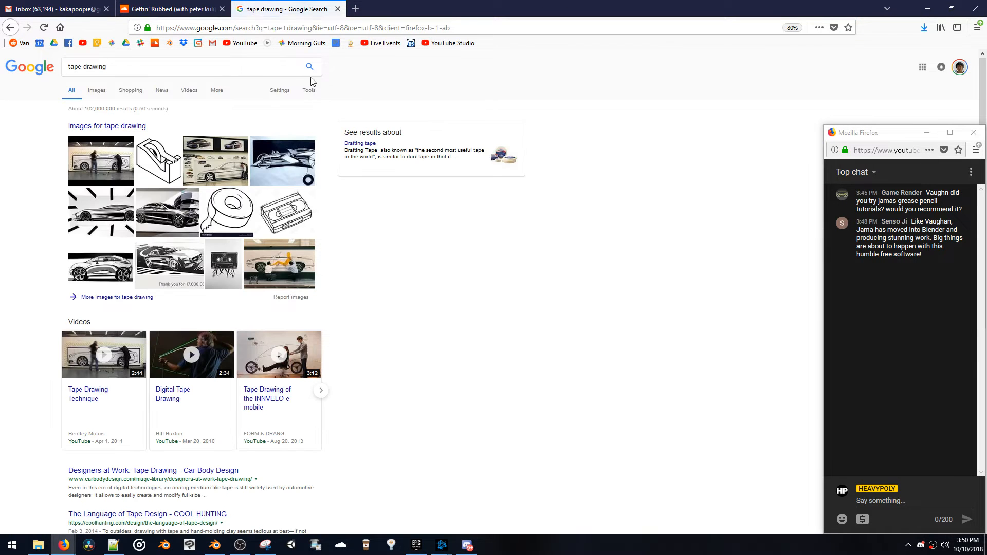
# Compare the car tape drawing image results and open the "Designers at Work: Tape Drawing" page on Car Body Design
pyautogui.click(212, 161)
pyautogui.click(214, 186)
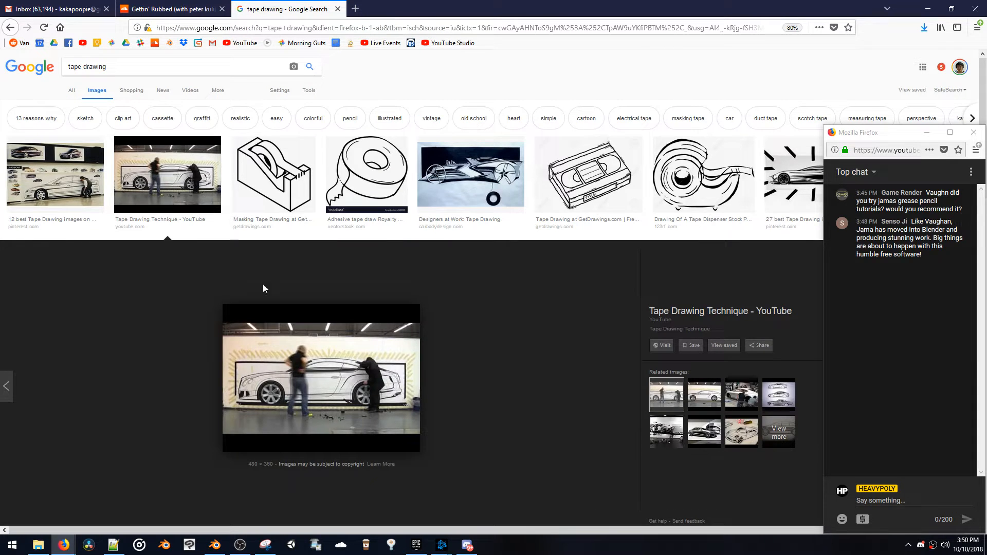
pyautogui.click(65, 184)
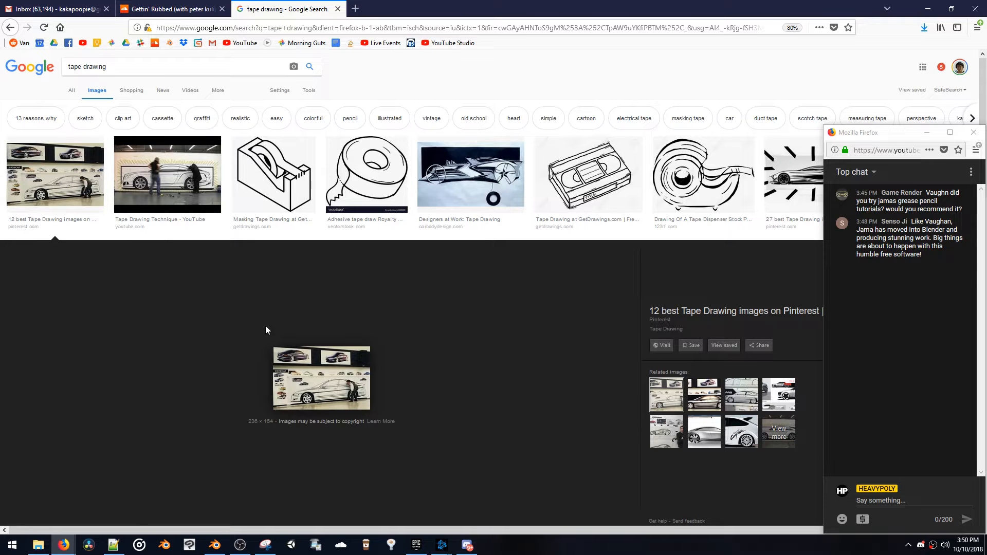
pyautogui.click(116, 149)
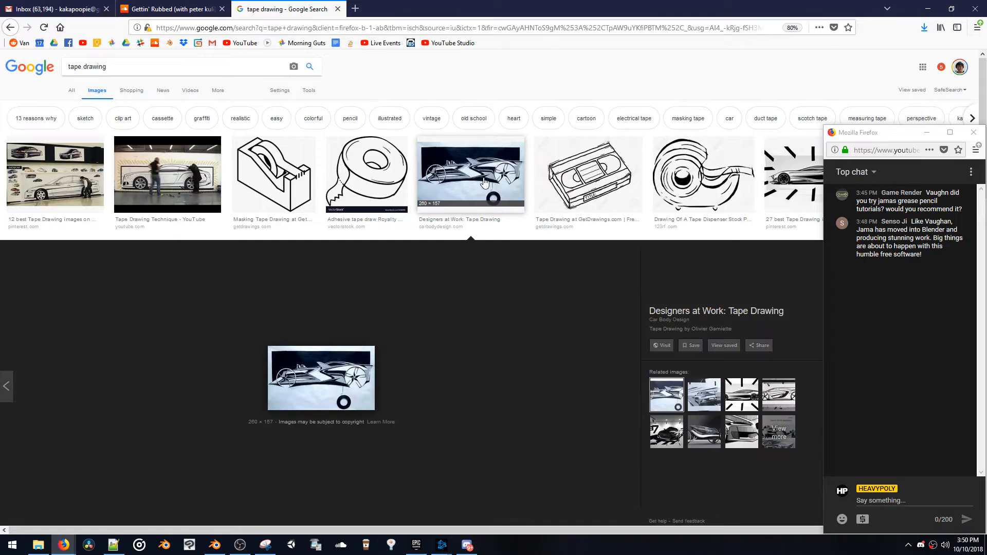
pyautogui.scroll(-5, 520, 301)
pyautogui.scroll(2, 360, 225)
pyautogui.click(360, 224)
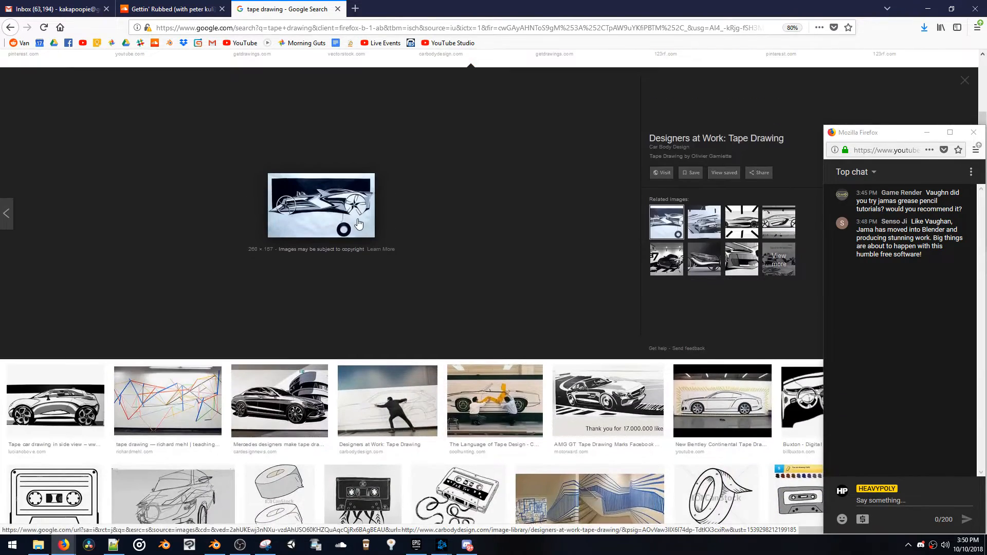
pyautogui.scroll(-3, 412, 224)
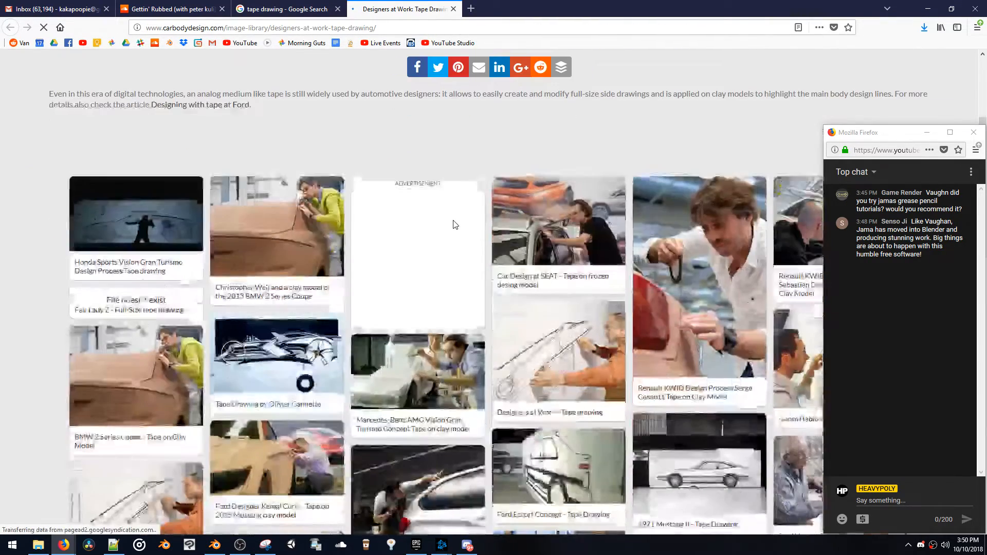
# Open the SEAT picture of tape on a frozen design model at full size and examine how the tape is applied
pyautogui.click(532, 209)
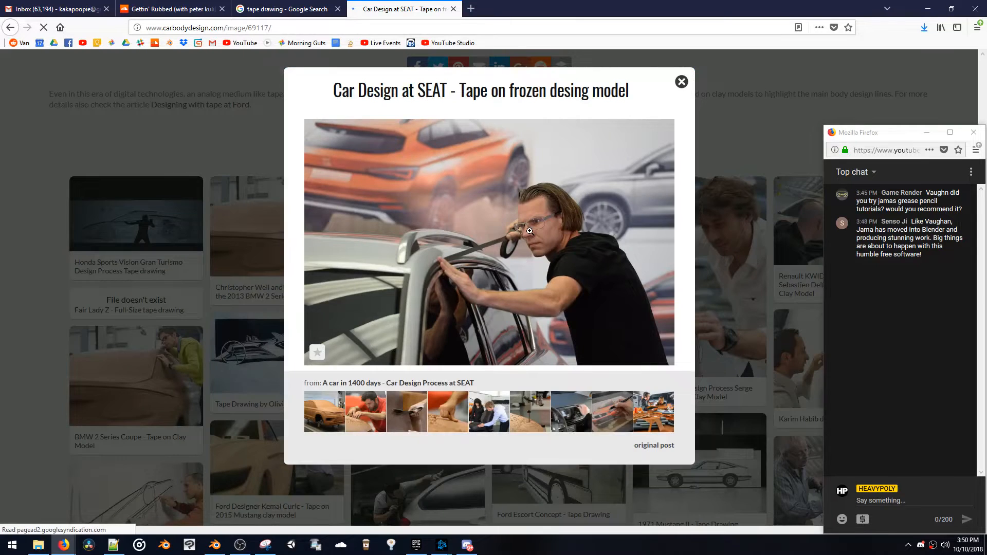
pyautogui.click(532, 234)
pyautogui.scroll(-3, 563, 241)
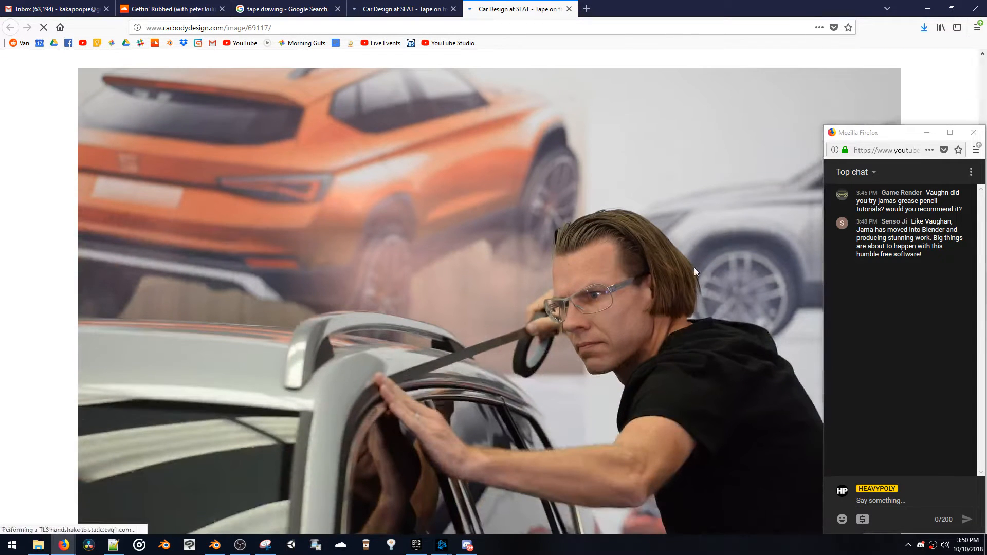
pyautogui.scroll(-1, 610, 252)
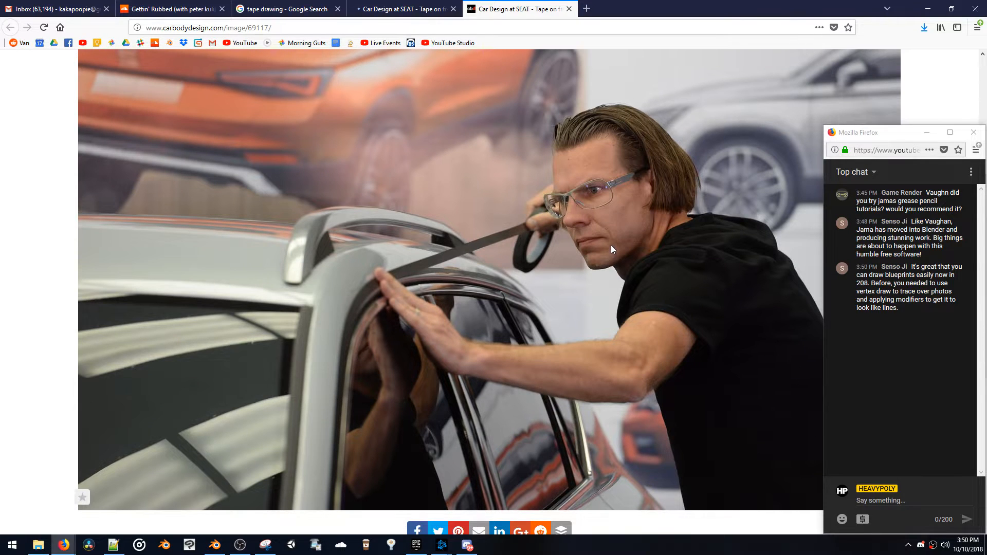
pyautogui.scroll(-1, 611, 245)
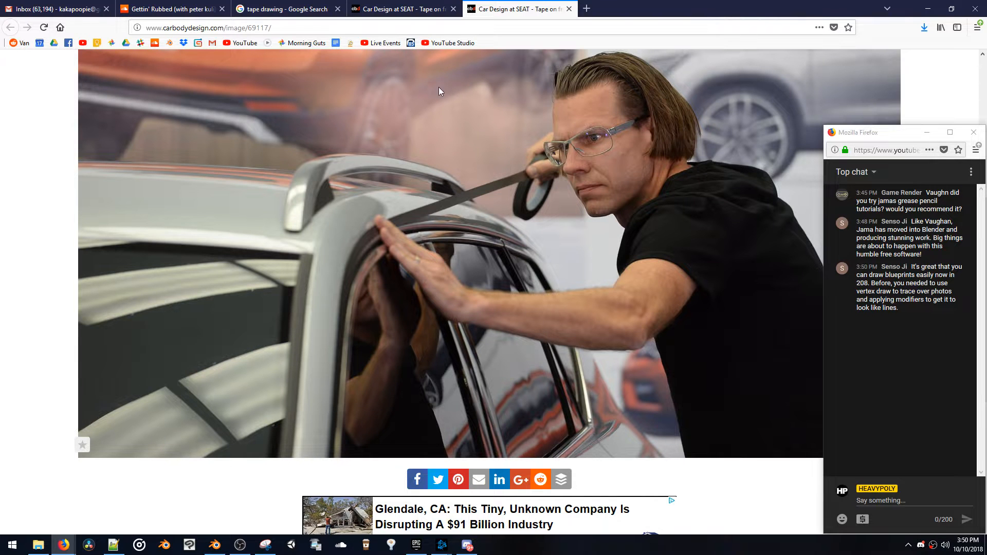
pyautogui.scroll(-2, 437, 126)
pyautogui.scroll(1, 437, 127)
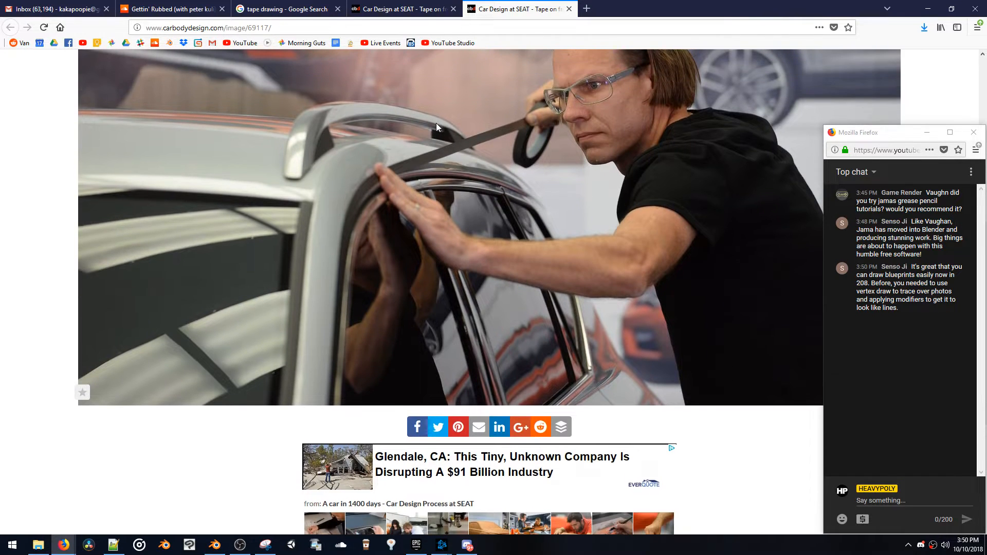
pyautogui.scroll(-3, 436, 128)
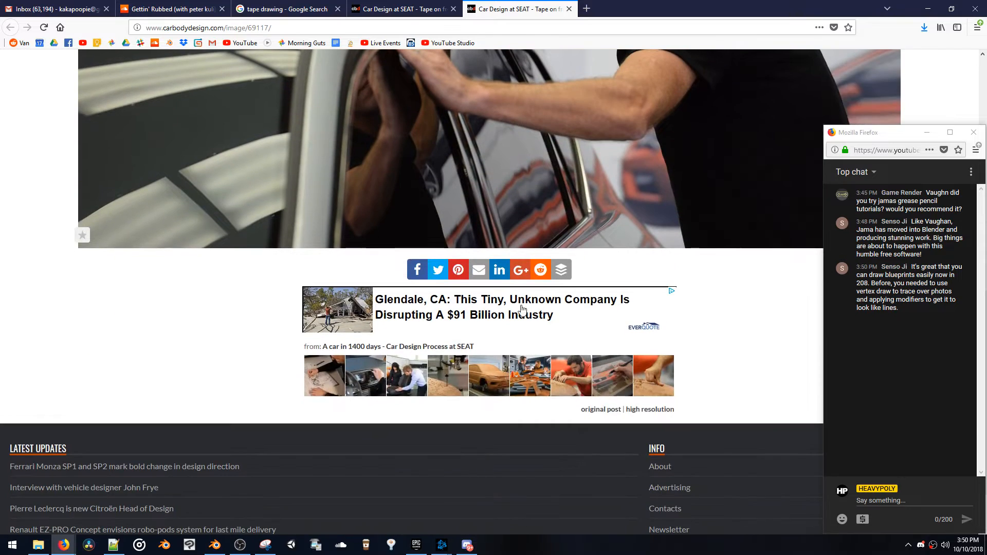
# Open the "A car in 1400 days" article on SEAT's design process and look into its image gallery
pyautogui.click(563, 382)
pyautogui.scroll(-5, 549, 386)
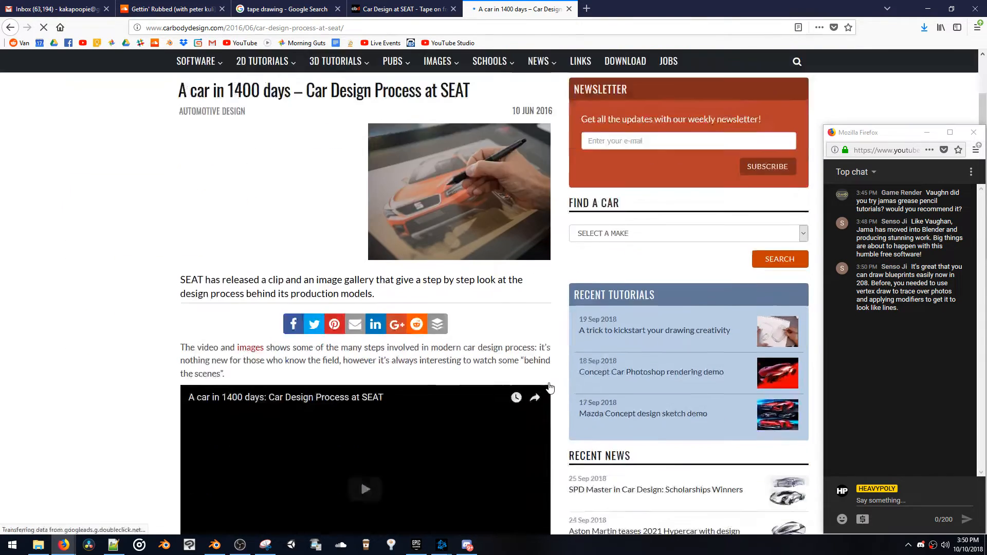
pyautogui.scroll(-10, 548, 386)
pyautogui.scroll(3, 547, 381)
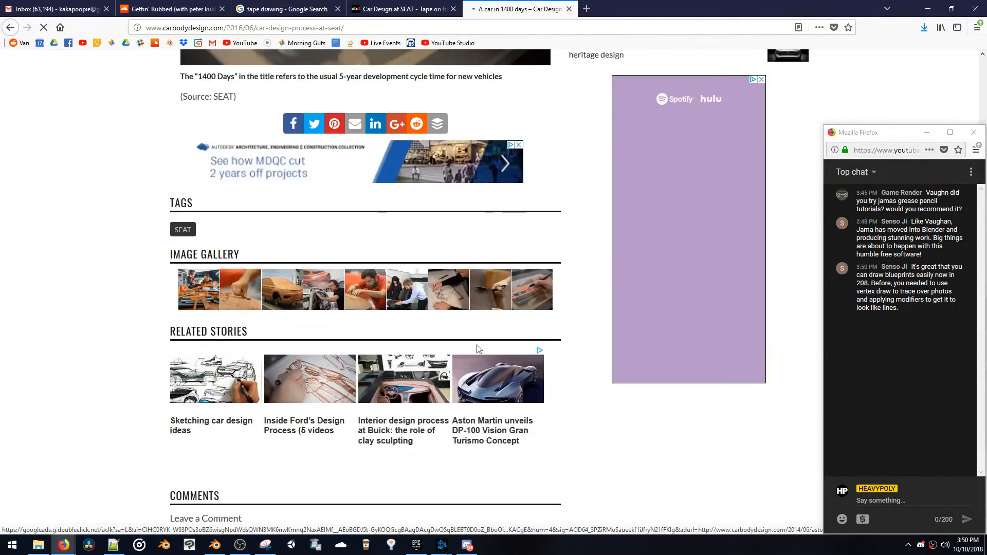
pyautogui.click(290, 303)
pyautogui.scroll(-5, 289, 301)
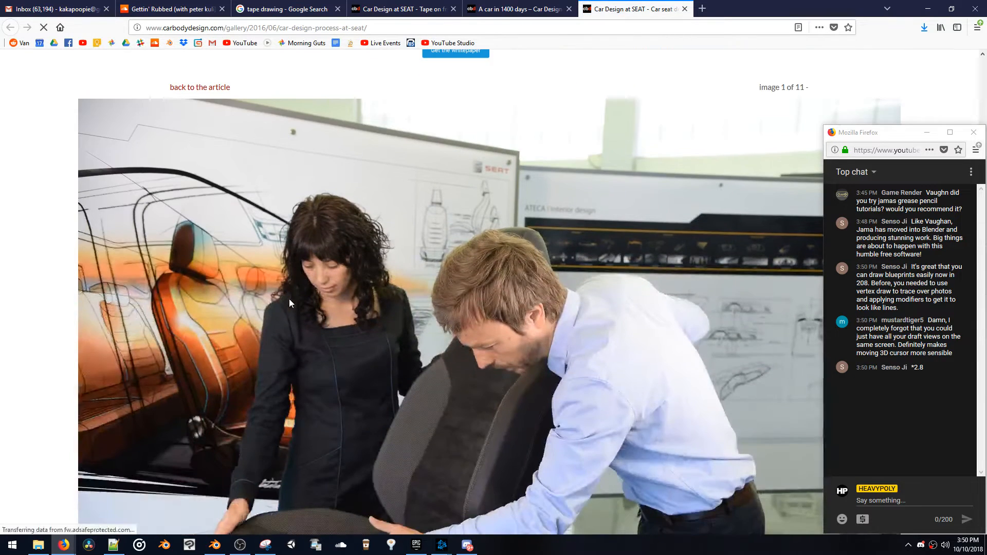
pyautogui.scroll(-2, 289, 303)
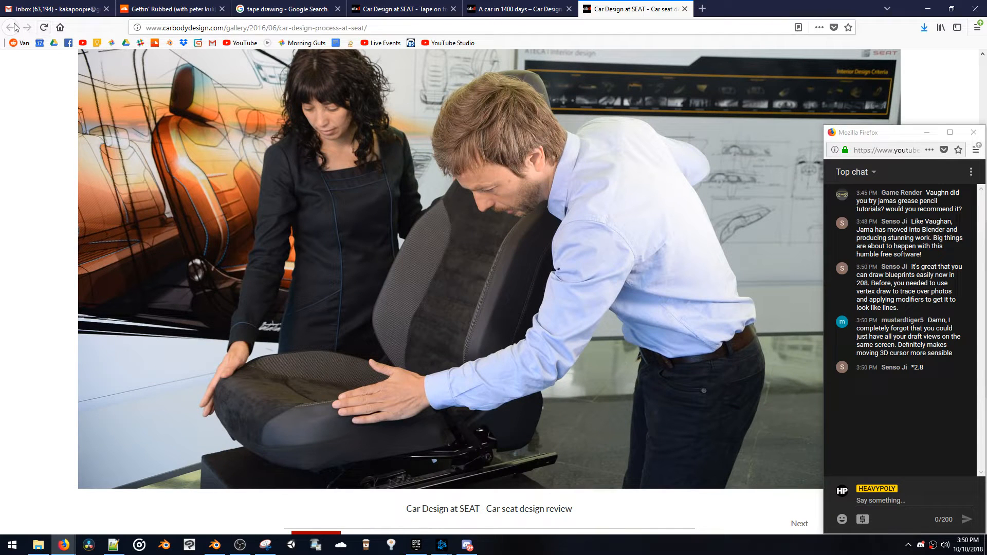
# Close the SEAT gallery, article and enlarged picture to return to the tape drawing image library
pyautogui.middleClick(613, 15)
pyautogui.click(540, 285)
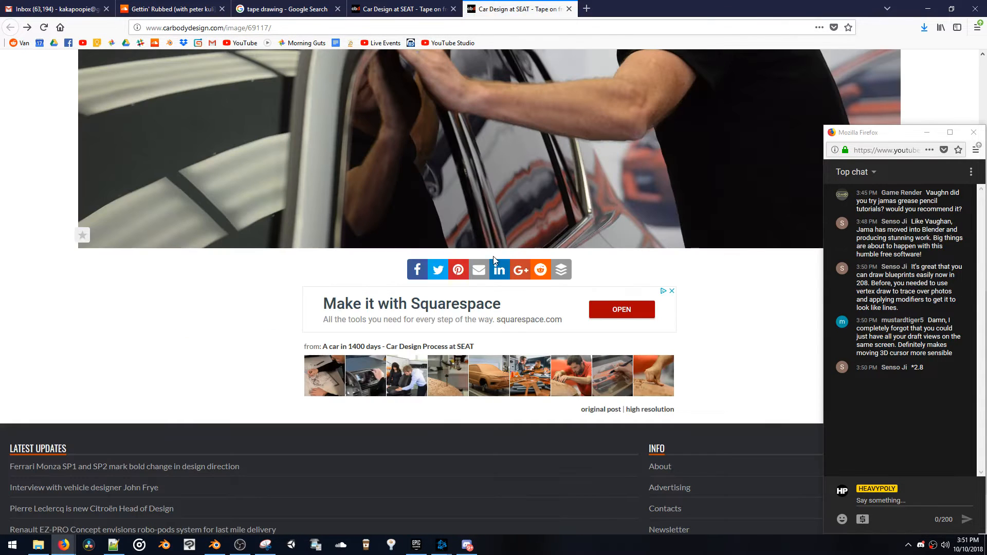
pyautogui.middleClick(521, 6)
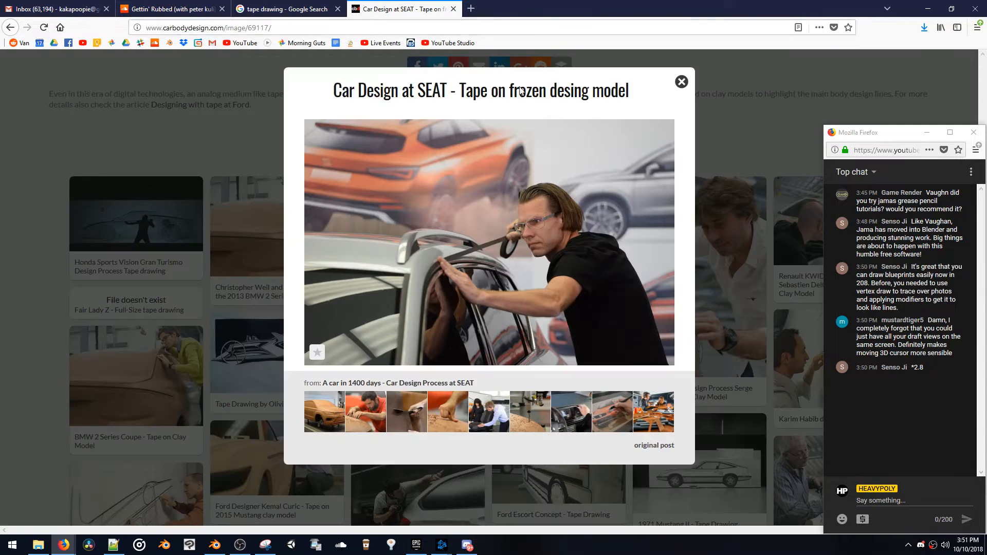
pyautogui.click(681, 82)
# Examine the Renault KWID picture of tape being laid on a clay model, and close it
pyautogui.click(698, 249)
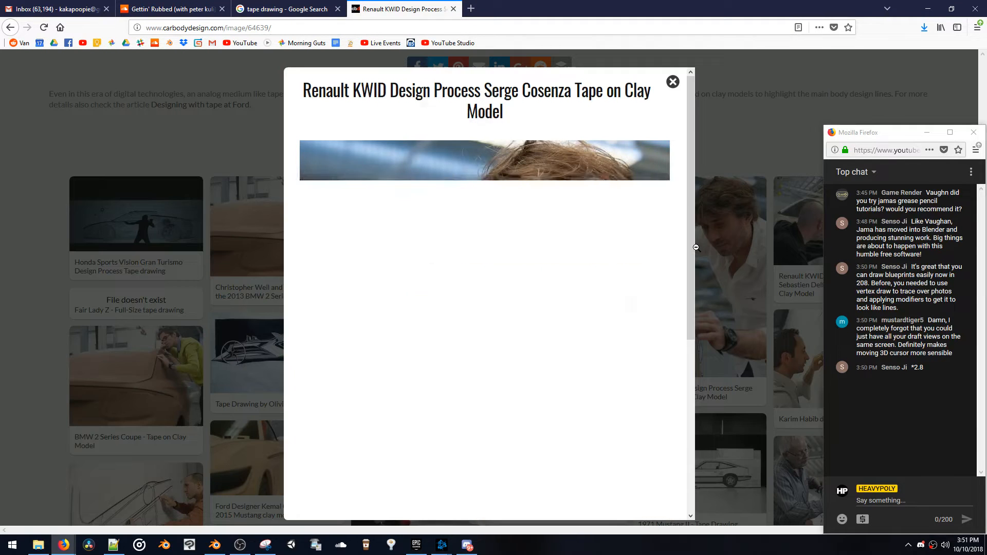
pyautogui.scroll(-2, 674, 248)
pyautogui.scroll(-2, 673, 247)
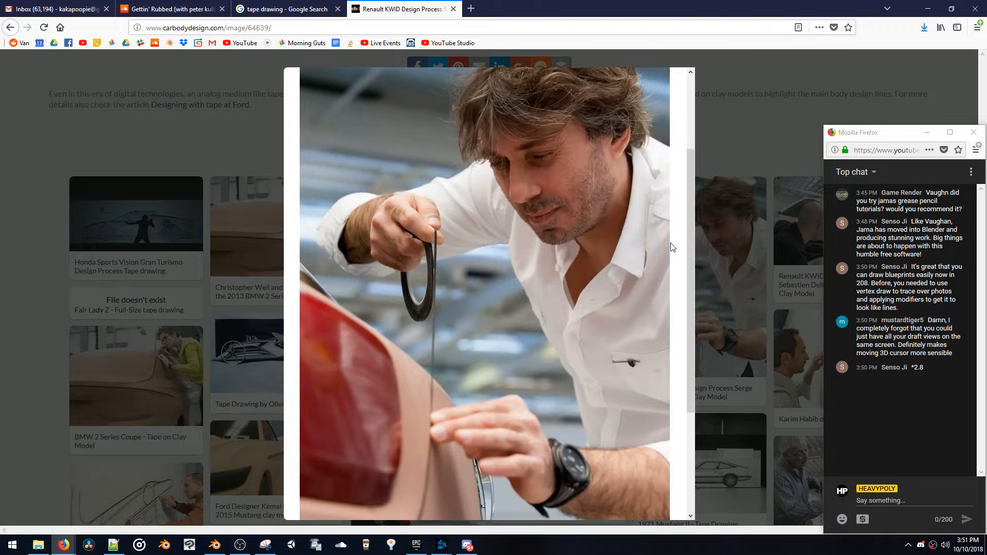
pyautogui.scroll(-2, 673, 247)
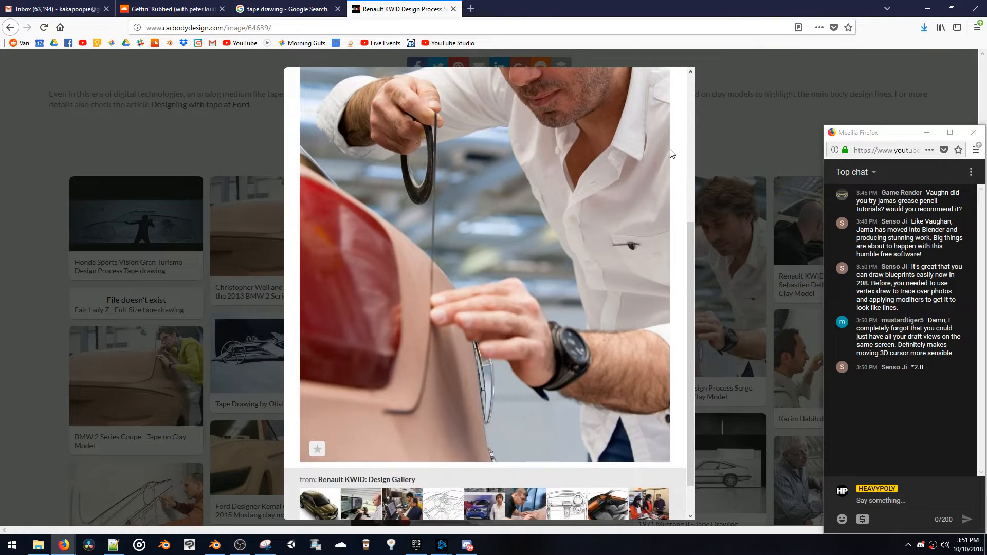
pyautogui.click(720, 81)
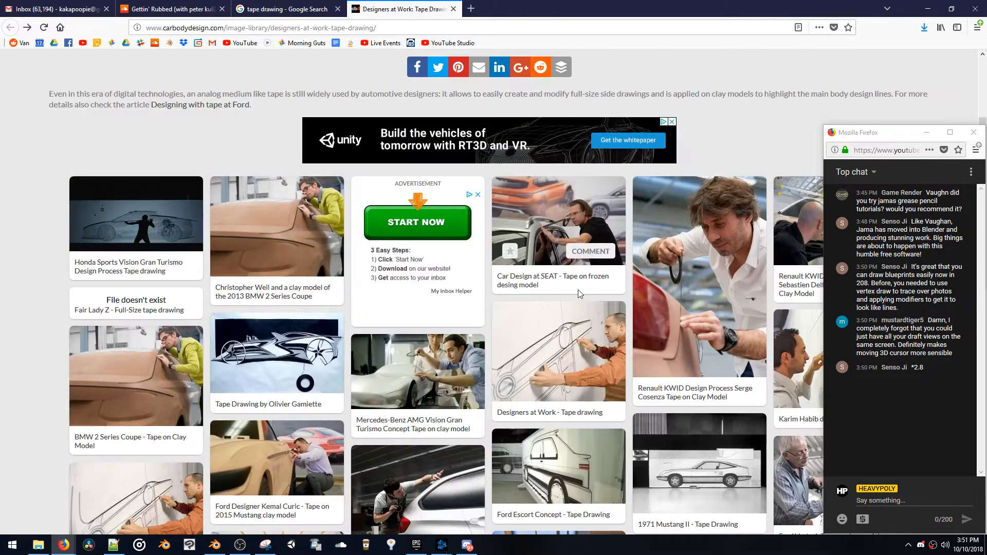
# View the "Designers at Work - Tape drawing" and Mercedes-Benz AMG Vision Gran Turismo clay model pictures, closing each one
pyautogui.click(570, 326)
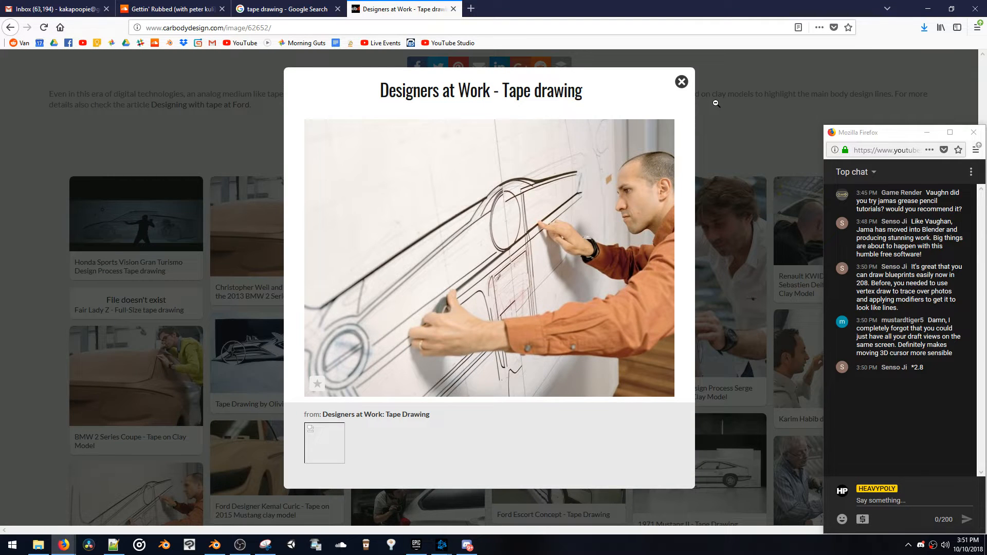
pyautogui.click(682, 81)
pyautogui.click(462, 354)
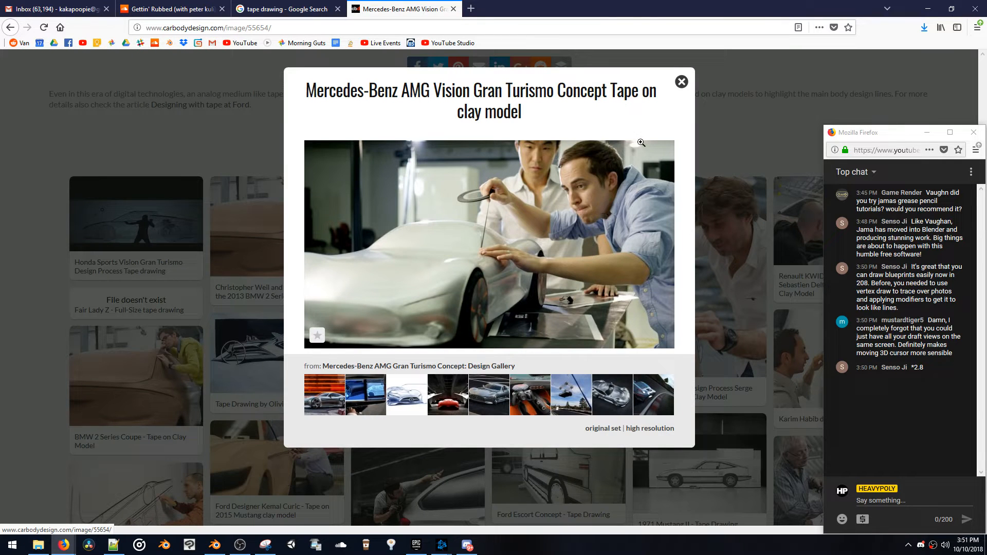
pyautogui.click(683, 85)
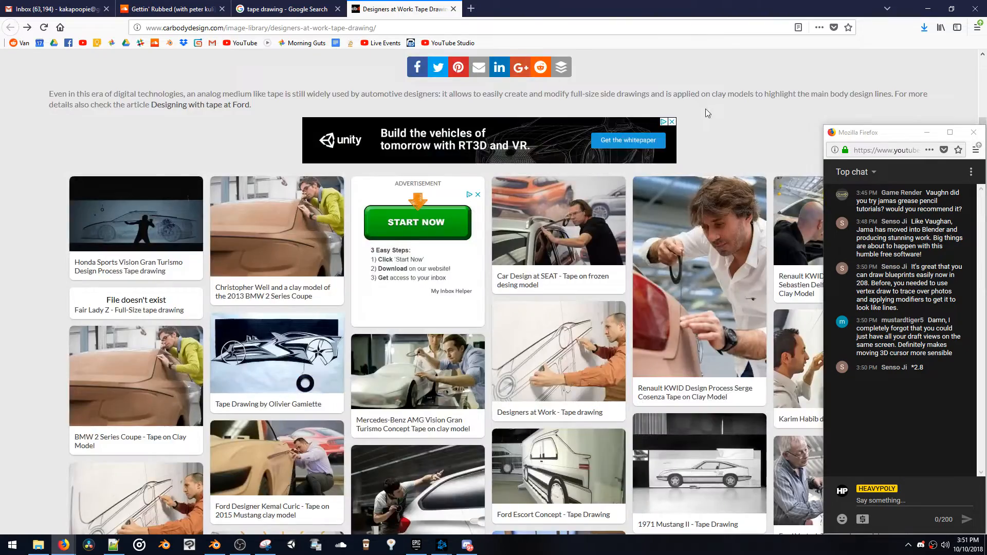
# View the BMW 3 Series Touring tape picture, close it, and open the 2015 Mustang clay model picture
pyautogui.scroll(-3, 706, 109)
pyautogui.scroll(-1, 706, 110)
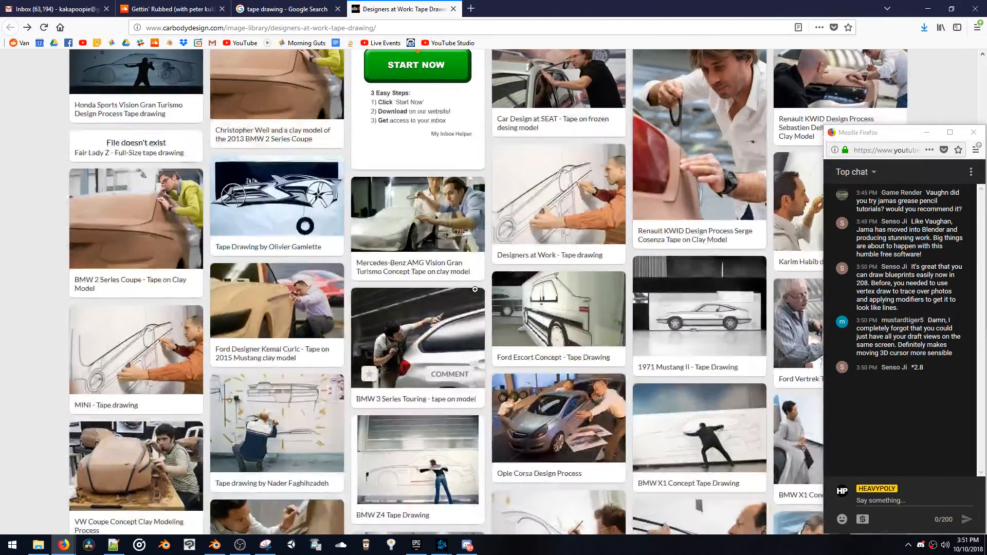
pyautogui.click(454, 324)
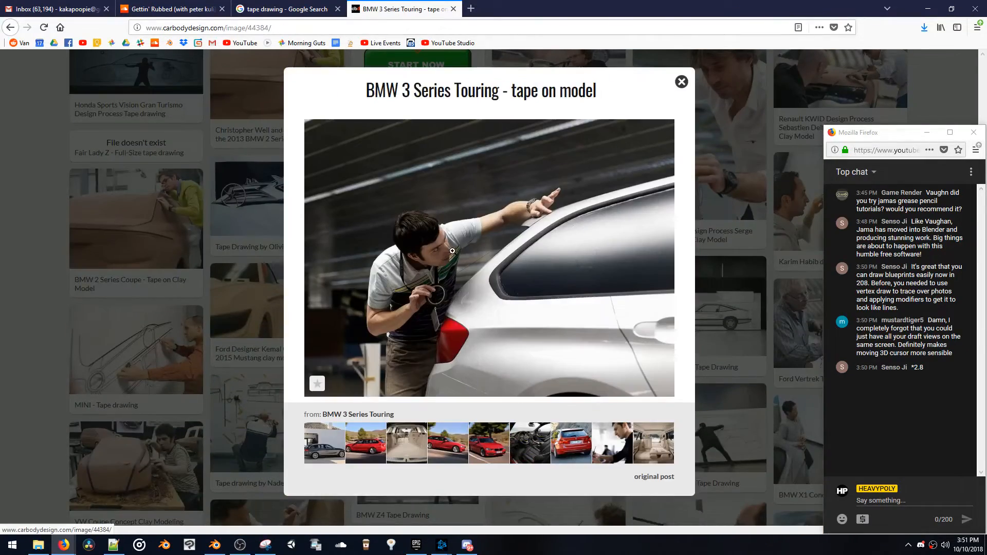
pyautogui.click(682, 83)
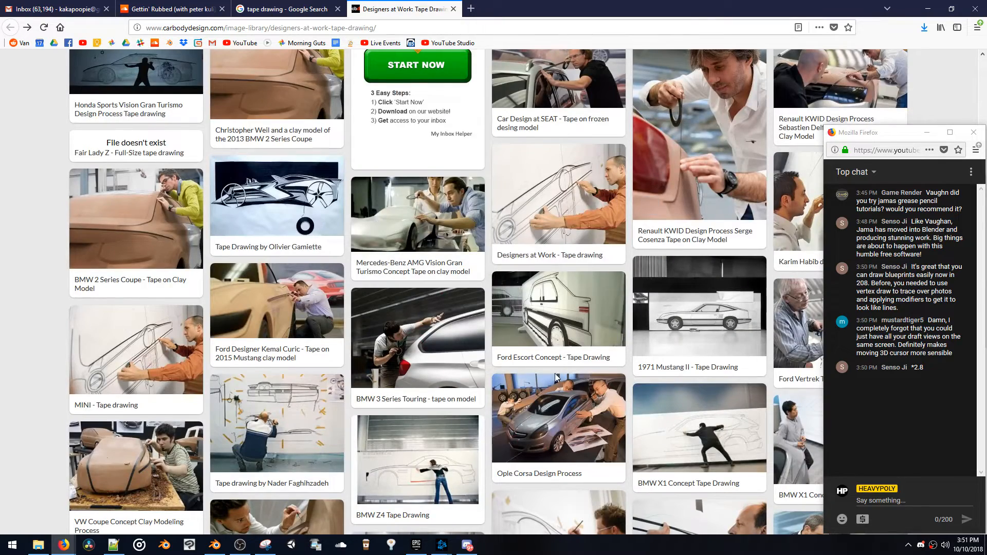
pyautogui.scroll(-3, 556, 378)
pyautogui.click(303, 192)
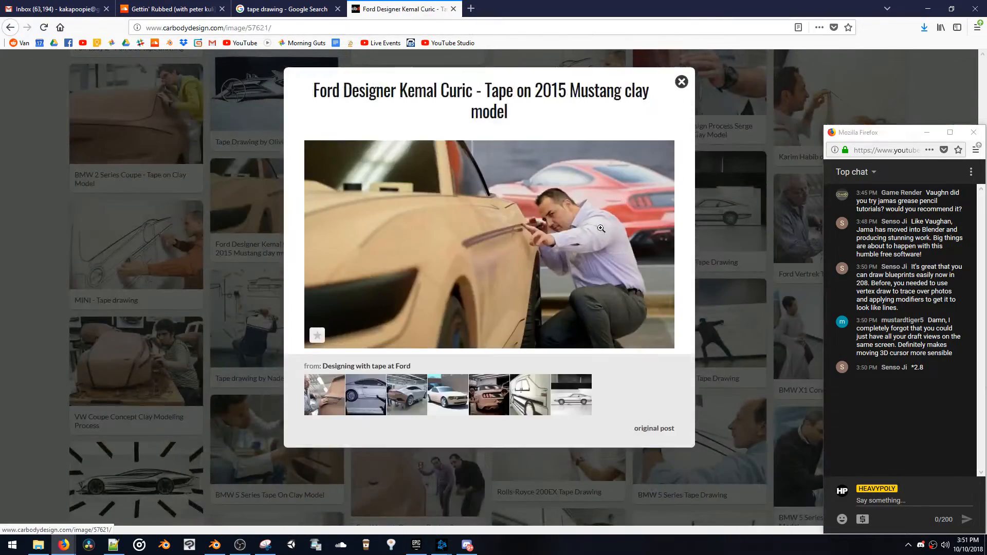
# Close the Mustang clay model picture, examine the "BMW 5 Series Tape On Clay Model" picture and close it too
pyautogui.click(682, 82)
pyautogui.scroll(-5, 665, 142)
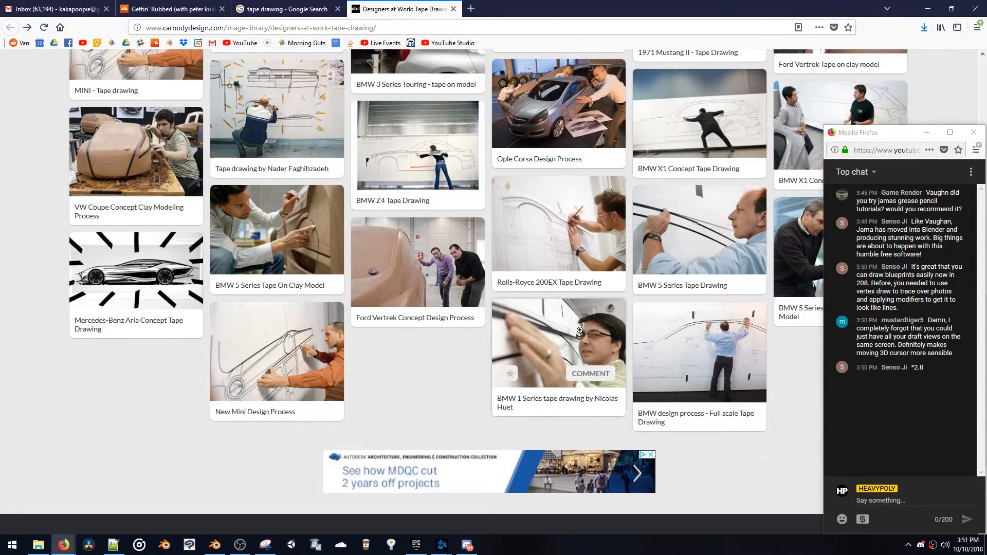
pyautogui.click(309, 245)
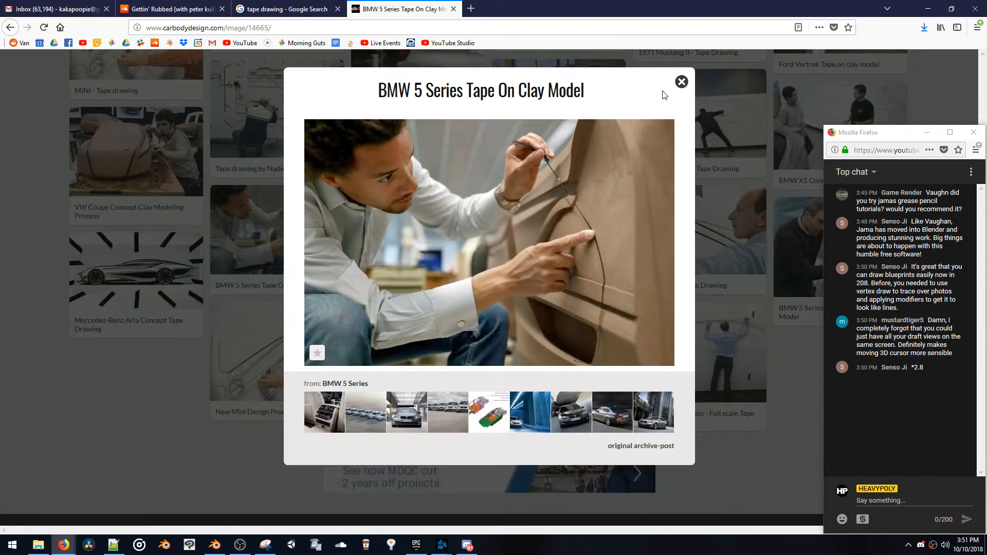
pyautogui.click(681, 83)
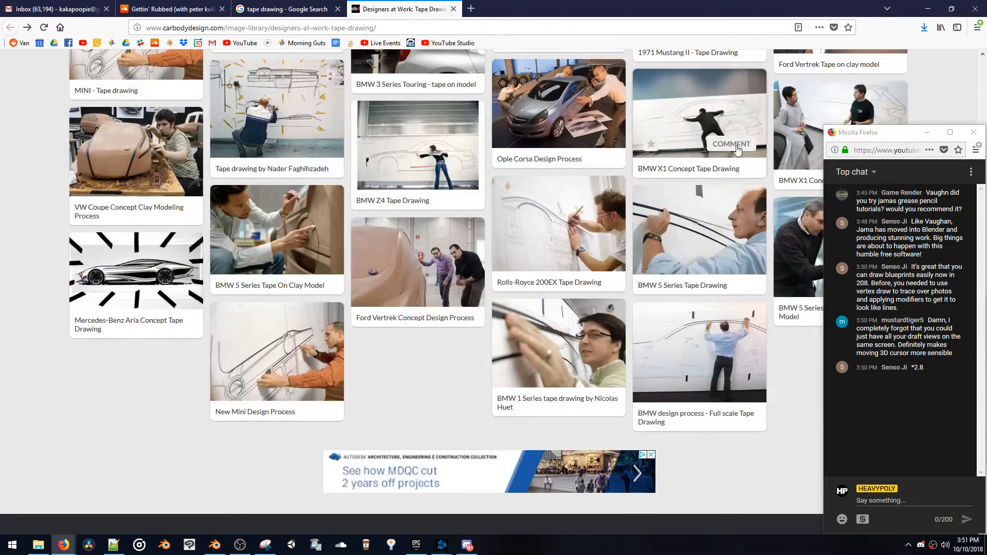
pyautogui.scroll(4, 733, 146)
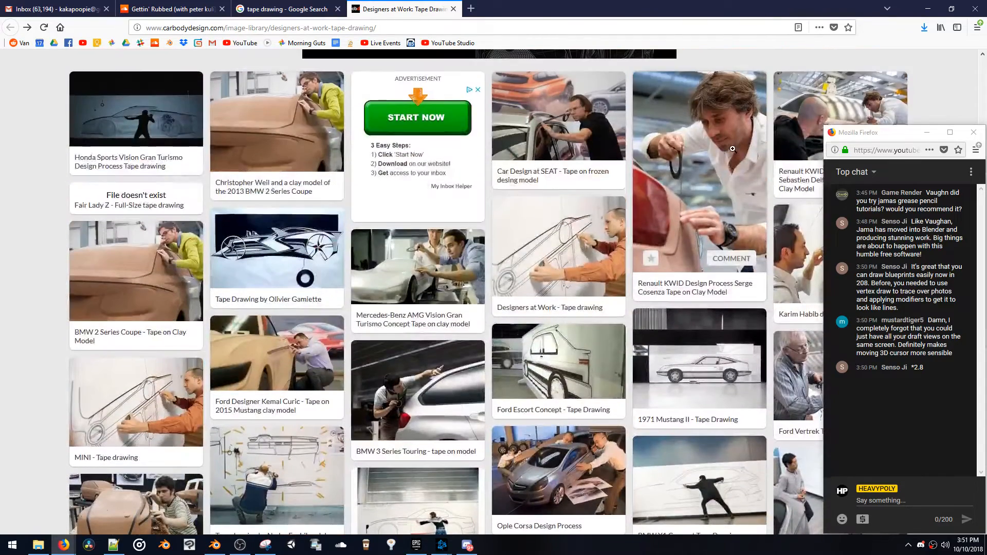
# Switch to Blender and take the Grease Pencil car sketch out of Draw mode into Object Mode
pyautogui.click(215, 545)
pyautogui.hotkey('ctrl', 'Tab')
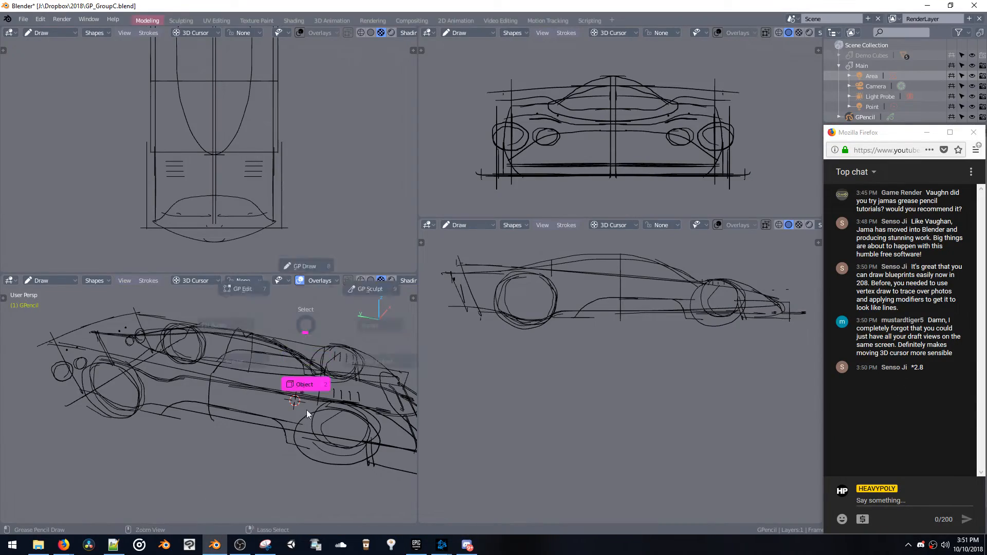
pyautogui.click(306, 409)
pyautogui.moveTo(307, 409); pyautogui.dragTo(262, 406, button='middle')
# Add a Bezier curve at the 3D cursor and move it beside the car body
pyautogui.hotkey('shift', 'a')
pyautogui.moveTo(310, 353)
pyautogui.click(360, 351)
pyautogui.press('g')
pyautogui.press('z')
pyautogui.click(278, 379)
pyautogui.hotkey('ctrl', 'z')
pyautogui.press('g')
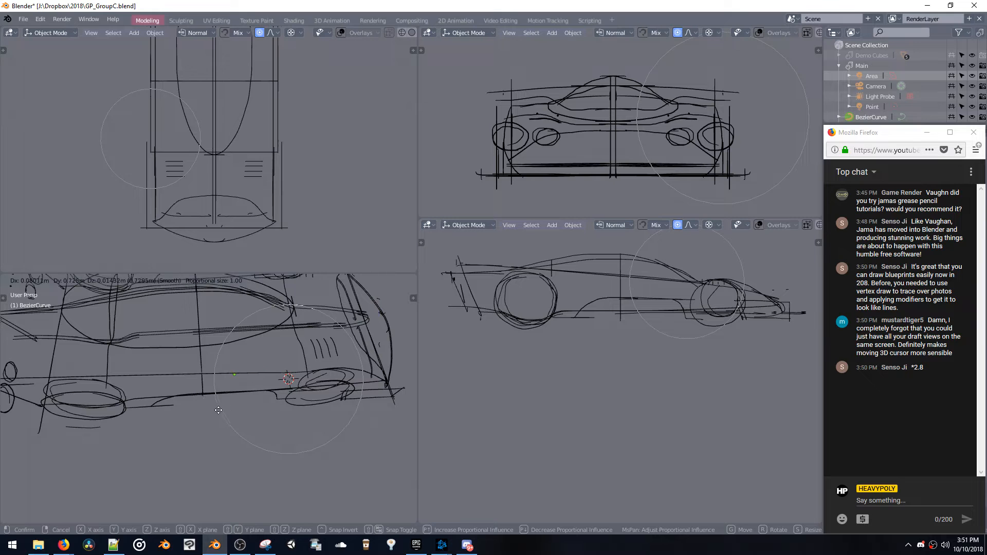
pyautogui.click(216, 411)
# Select the new Bezier curve beside the car and switch it to Edit Mode
pyautogui.press('space')
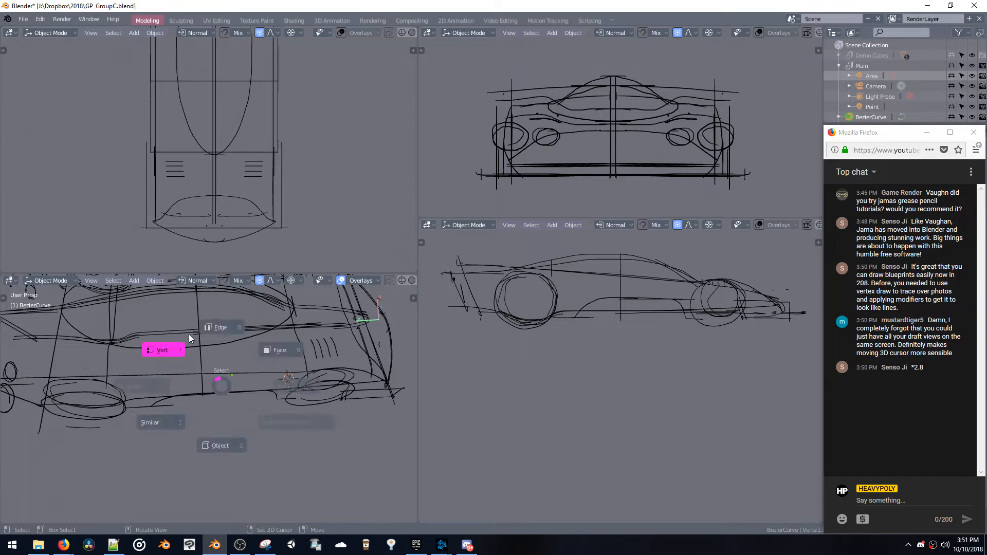
pyautogui.click(189, 335)
pyautogui.moveTo(189, 335)
pyautogui.mouseDown(button='middle')
pyautogui.moveTo(212, 352)
pyautogui.moveTo(204, 357)
pyautogui.moveTo(162, 313)
pyautogui.mouseUp(button='middle')
pyautogui.press('z')
pyautogui.click(150, 351)
pyautogui.moveTo(270, 444); pyautogui.dragTo(270, 445)
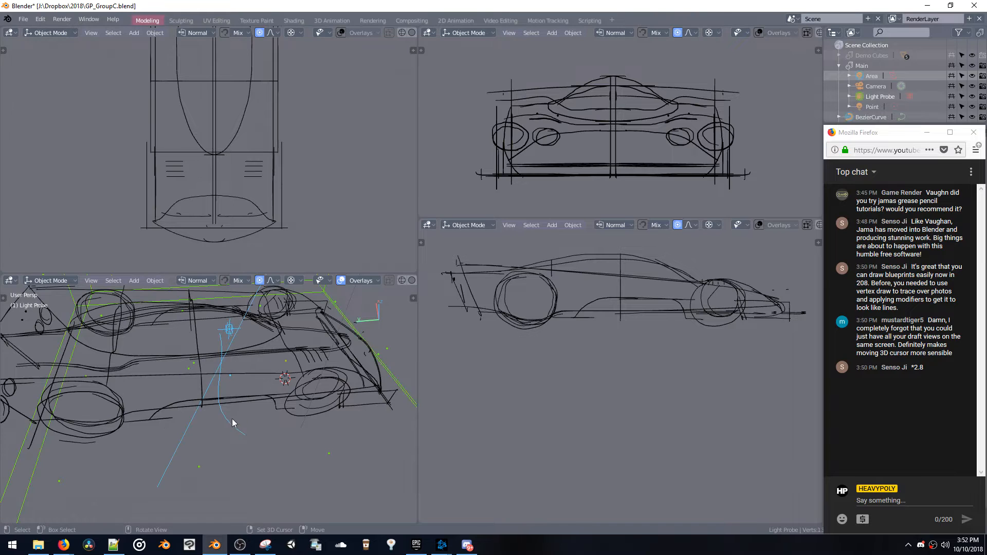
pyautogui.click(231, 423)
pyautogui.press('space')
pyautogui.click(199, 377)
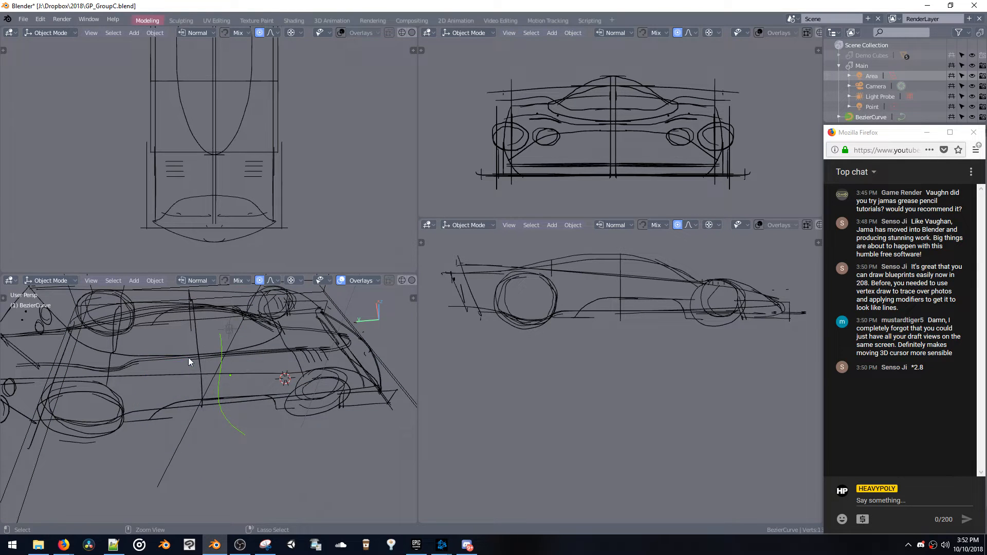
pyautogui.click(220, 389)
pyautogui.click(55, 284)
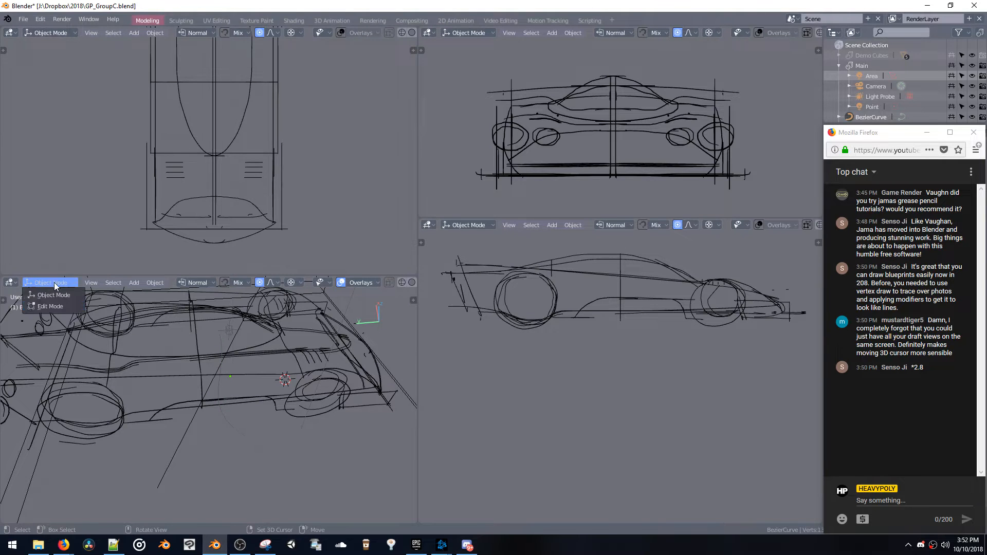
pyautogui.click(51, 307)
# Change the curve's handle type, then move one end point along the car's length and rotate its handles
pyautogui.moveTo(188, 360); pyautogui.dragTo(194, 363, button='middle')
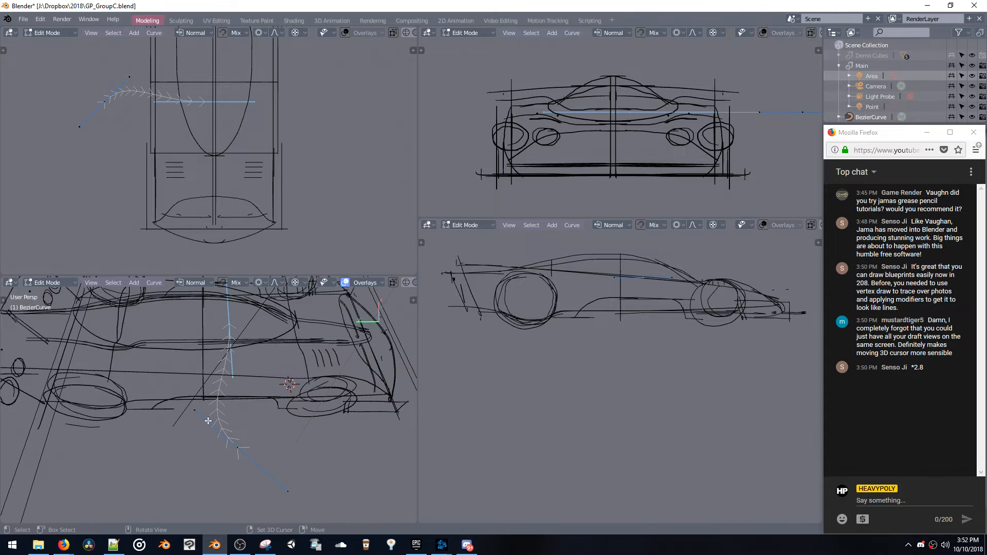
pyautogui.press('v')
pyautogui.press('v')
pyautogui.keyDown('shift'); pyautogui.moveTo(214, 349); pyautogui.dragTo(227, 393, button='middle'); pyautogui.keyUp('shift')
pyautogui.moveTo(241, 394); pyautogui.dragTo(146, 396, button='right')
pyautogui.press('y')
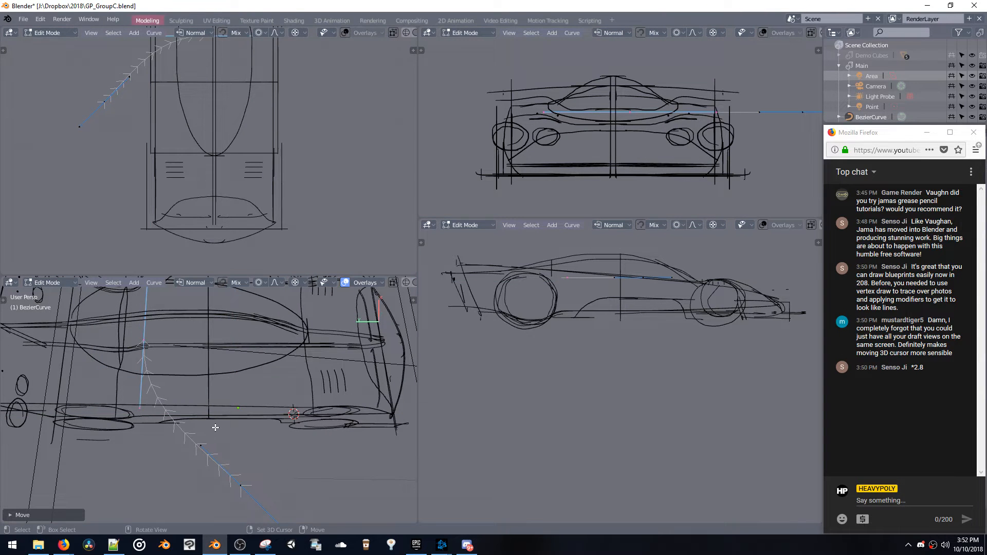
pyautogui.press('r')
pyautogui.click(243, 468)
# Set the pivot to Median and rotate the curve's selected end point about the Y axis
pyautogui.press('.')
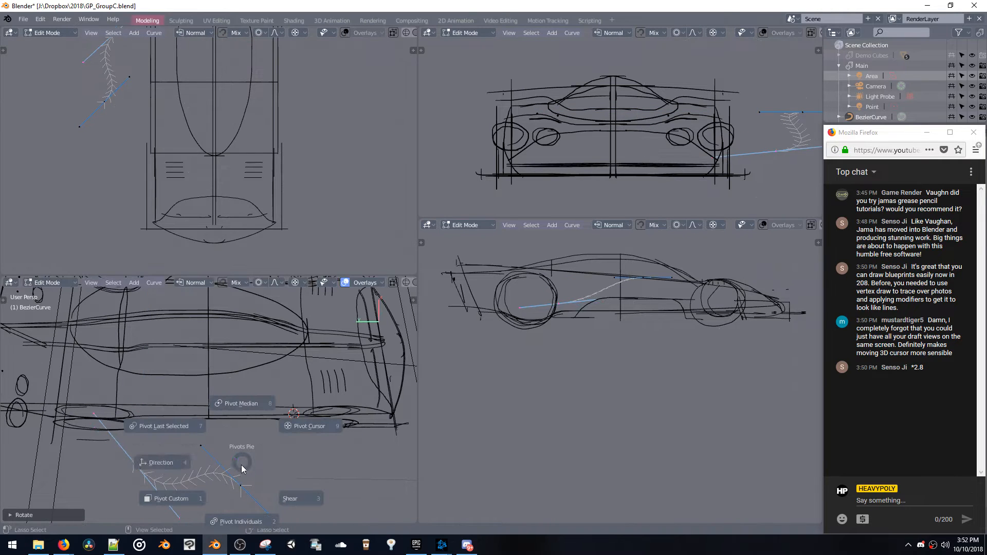
pyautogui.click(242, 406)
pyautogui.press('r')
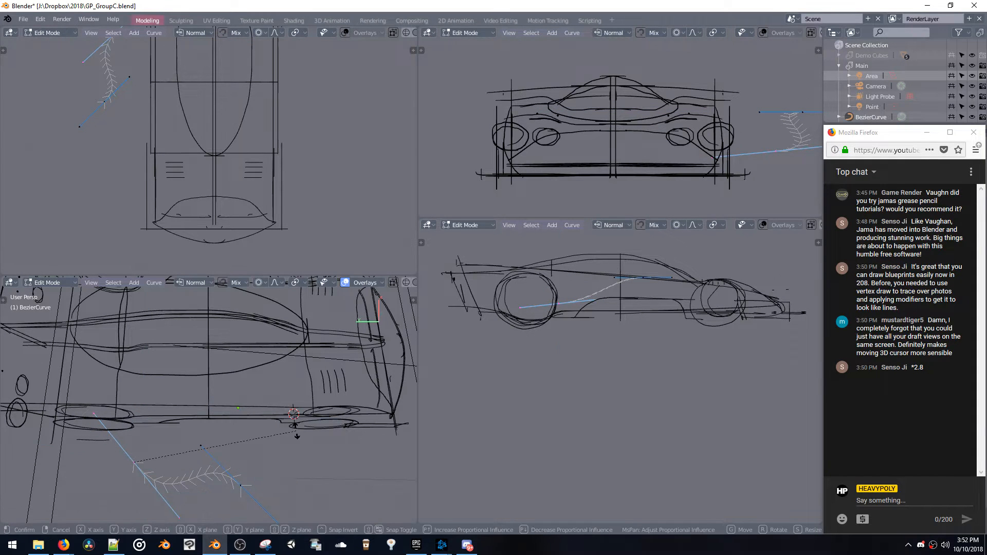
pyautogui.press('x')
pyautogui.press('y')
pyautogui.click(240, 431)
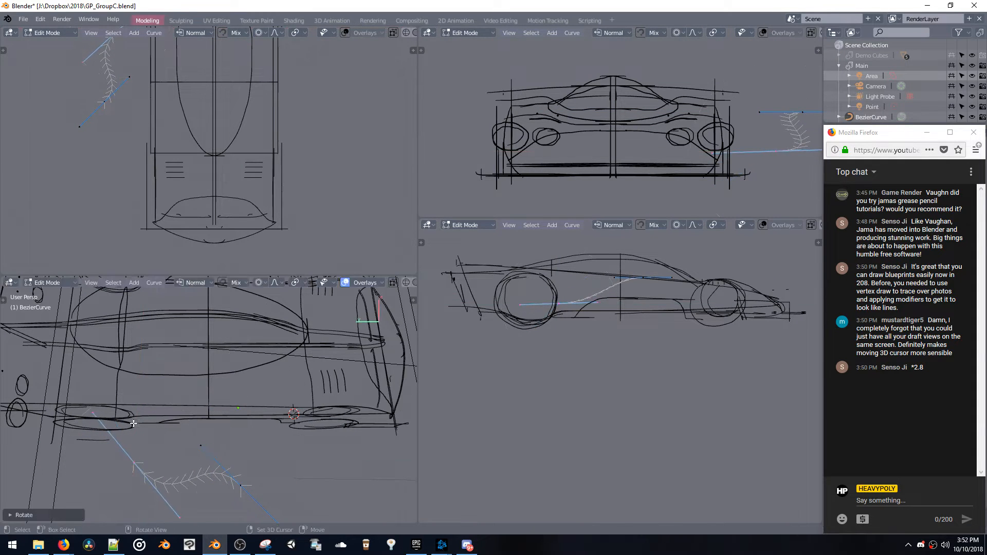
# Select both curve points and flatten the Bezier curve by scaling it to 0 along the X axis
pyautogui.moveTo(108, 430); pyautogui.dragTo(220, 501)
pyautogui.press('s')
pyautogui.press('x')
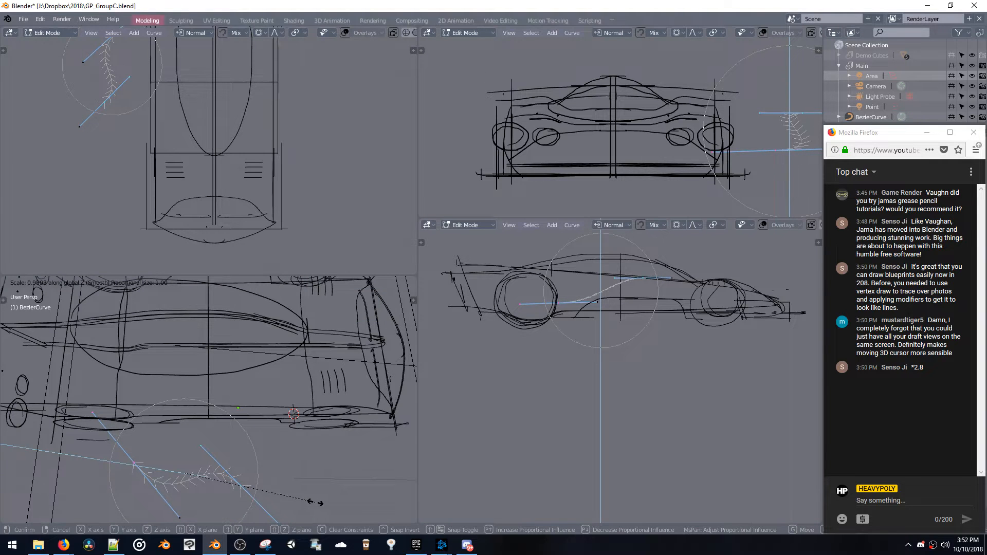
pyautogui.press('0')
pyautogui.press('Return')
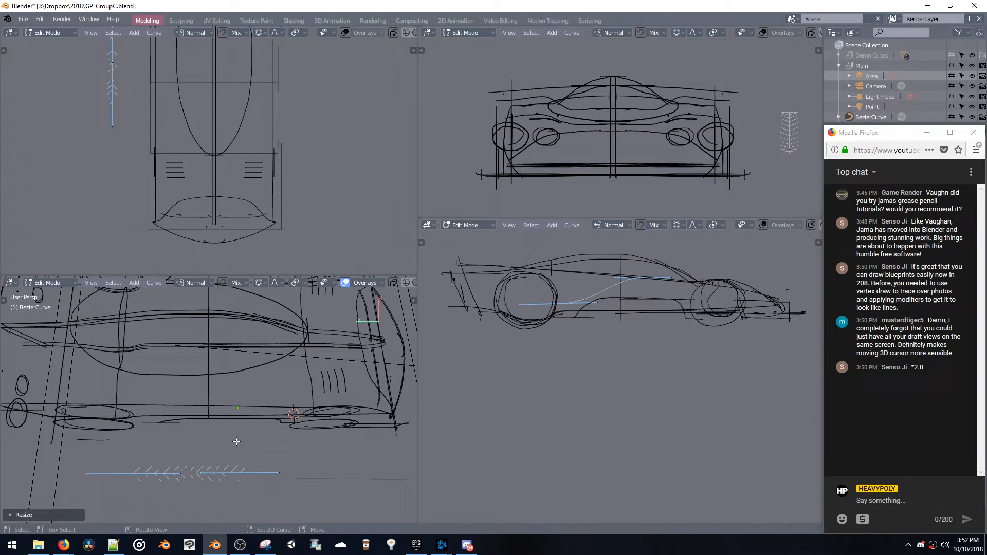
# Move the curve's front point along Y and position it above the car's front wheel
pyautogui.click(245, 472)
pyautogui.moveTo(245, 472); pyautogui.dragTo(241, 380, button='middle')
pyautogui.press('g')
pyautogui.press('y')
pyautogui.click(339, 411)
pyautogui.moveTo(339, 411); pyautogui.dragTo(247, 387, button='middle')
pyautogui.press('g')
pyautogui.click(284, 388)
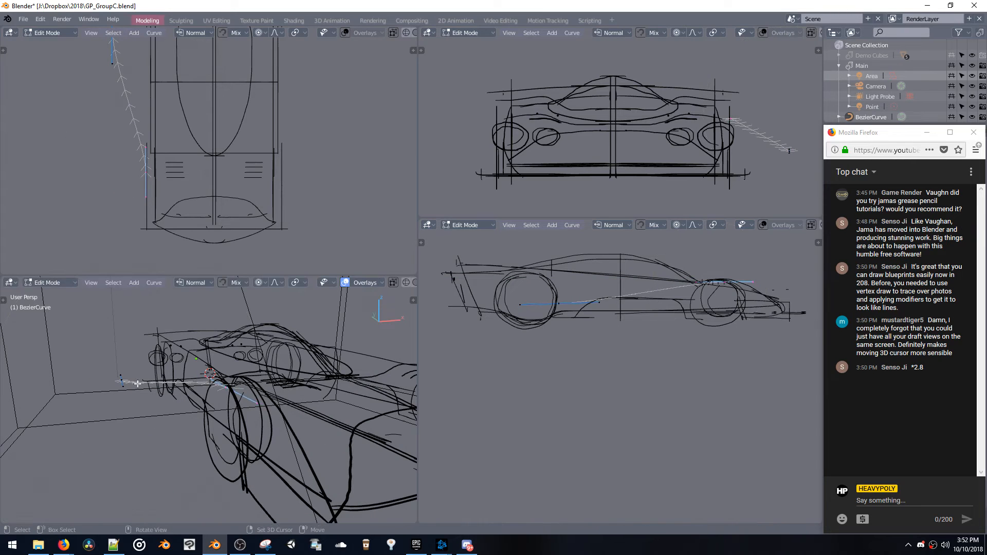
# Move the curve's rear point toward the tail so the curve spans the side of the car
pyautogui.press('g')
pyautogui.click(211, 362)
pyautogui.moveTo(210, 363); pyautogui.dragTo(161, 366, button='middle')
pyautogui.press('g')
pyautogui.click(262, 375)
pyautogui.press('g')
pyautogui.click(45, 361)
# Reposition the curve's front point along the front fender line, scale its handles and adjust its placement
pyautogui.moveTo(45, 361); pyautogui.dragTo(272, 474, button='middle')
pyautogui.press('g')
pyautogui.click(182, 452)
pyautogui.press('s')
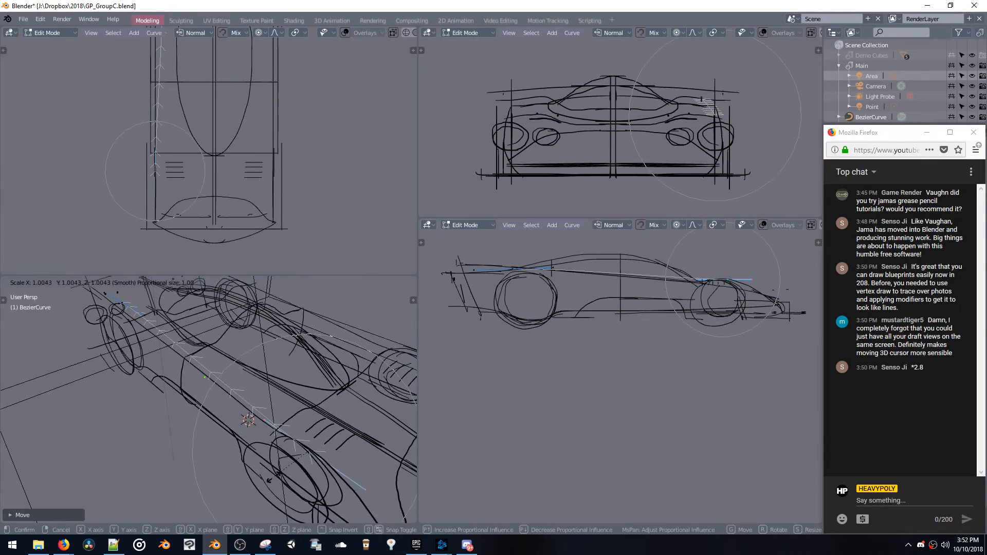
pyautogui.click(249, 518)
pyautogui.moveTo(249, 516); pyautogui.dragTo(206, 396, button='middle')
pyautogui.press('g')
pyautogui.click(264, 361)
# Leave curve editing and delete the Bezier curve
pyautogui.press('Tab')
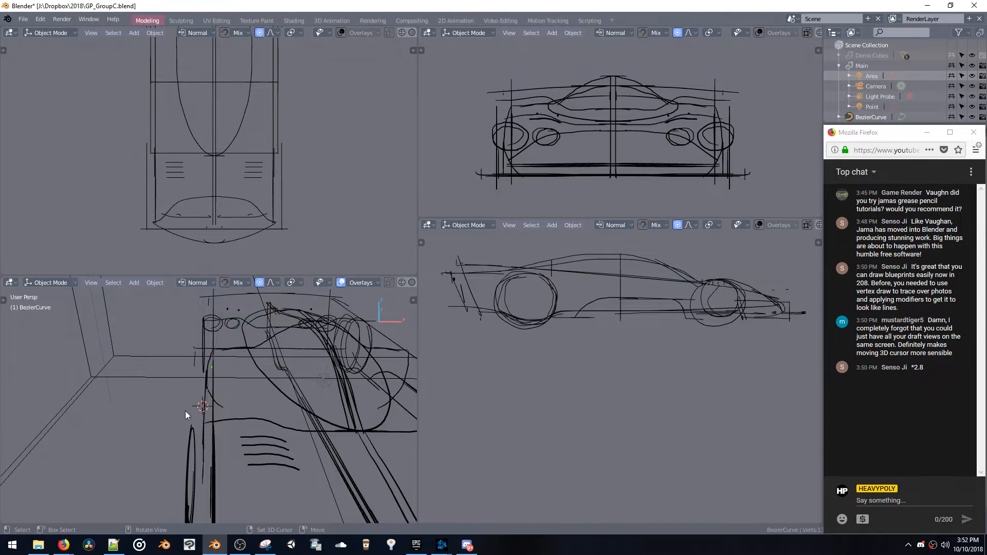
pyautogui.press('Delete')
pyautogui.moveTo(210, 367); pyautogui.dragTo(262, 327, button='middle')
# Select the Grease Pencil car sketch, enter its Edit Mode and return to Object Mode
pyautogui.click(262, 331)
pyautogui.click(265, 334)
pyautogui.click(266, 332)
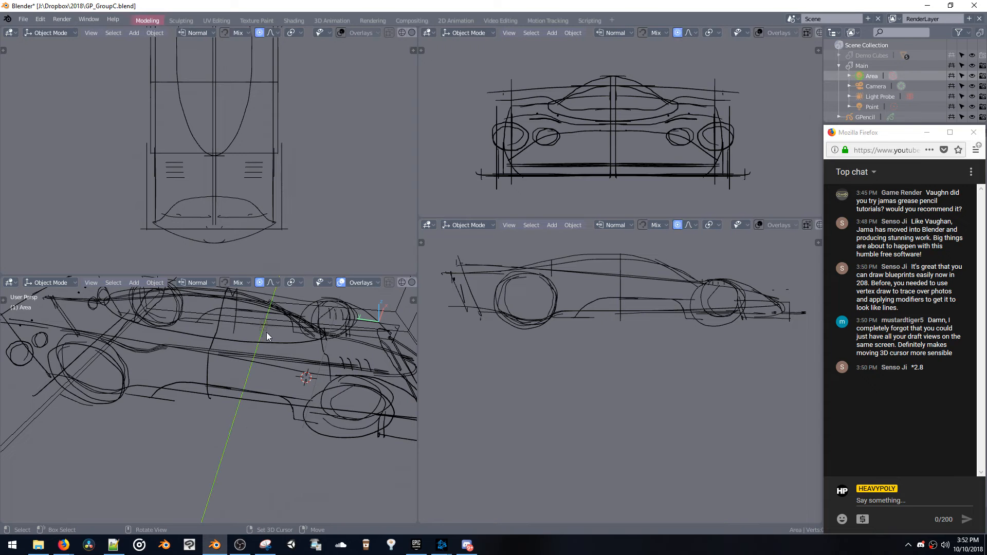
pyautogui.click(268, 328)
pyautogui.press('z')
pyautogui.click(206, 332)
pyautogui.moveTo(209, 340); pyautogui.dragTo(256, 410, button='middle')
pyautogui.press('space')
pyautogui.click(186, 329)
pyautogui.moveTo(190, 325)
pyautogui.mouseDown(button='middle')
pyautogui.moveTo(233, 329)
pyautogui.moveTo(247, 346)
pyautogui.moveTo(278, 332)
pyautogui.moveTo(223, 342)
pyautogui.moveTo(193, 400)
pyautogui.moveTo(264, 403)
pyautogui.moveTo(266, 455)
pyautogui.moveTo(250, 388)
pyautogui.moveTo(248, 407)
pyautogui.moveTo(263, 420)
pyautogui.moveTo(248, 396)
pyautogui.mouseUp(button='middle')
pyautogui.scroll(-5, 212, 369)
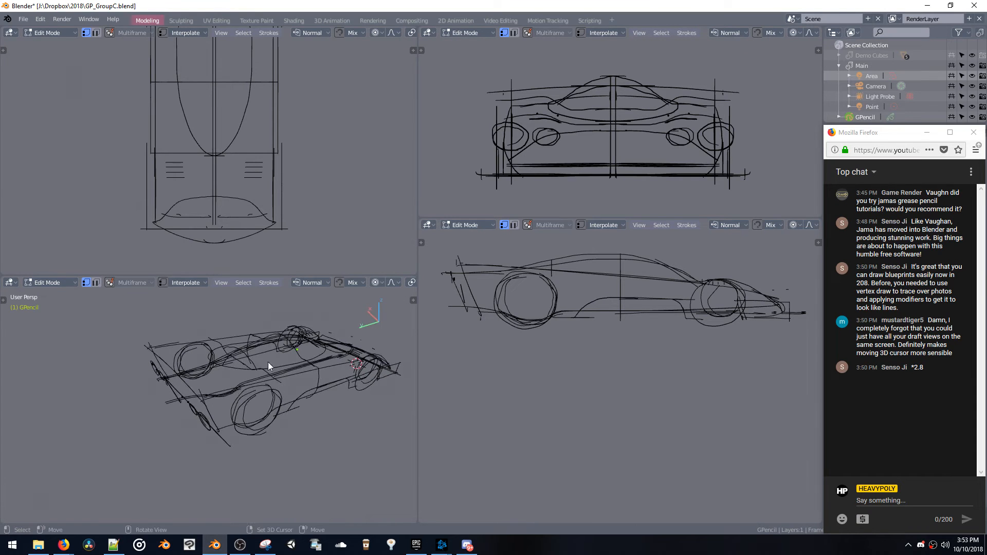
pyautogui.moveTo(262, 408)
pyautogui.mouseDown(button='middle')
pyautogui.moveTo(239, 408)
pyautogui.moveTo(248, 397)
pyautogui.moveTo(194, 378)
pyautogui.moveTo(243, 373)
pyautogui.mouseUp(button='middle')
pyautogui.press('Tab')
# Add a mesh cylinder at the 3D cursor and rotate its geometry 90 degrees about the Y axis
pyautogui.hotkey('shift', 'a')
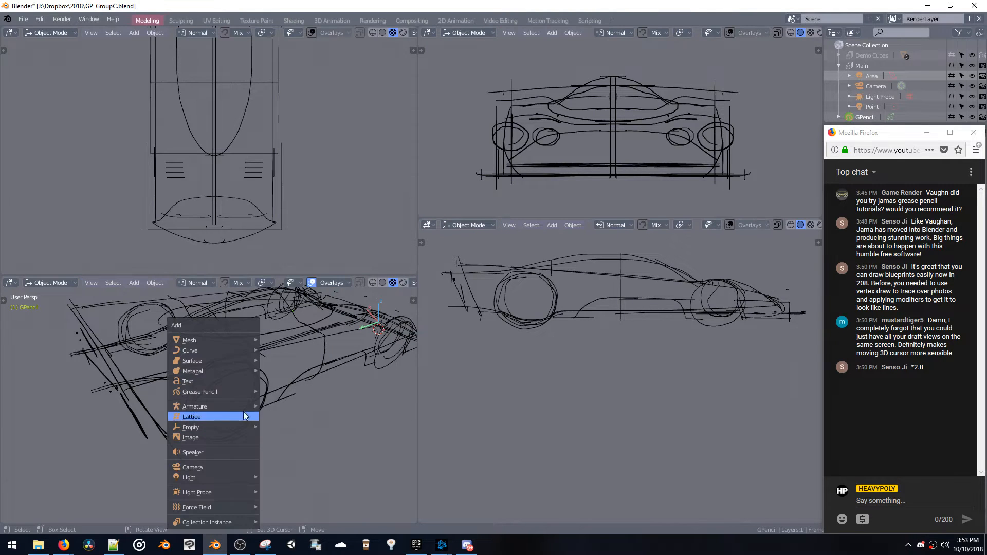
pyautogui.moveTo(224, 339)
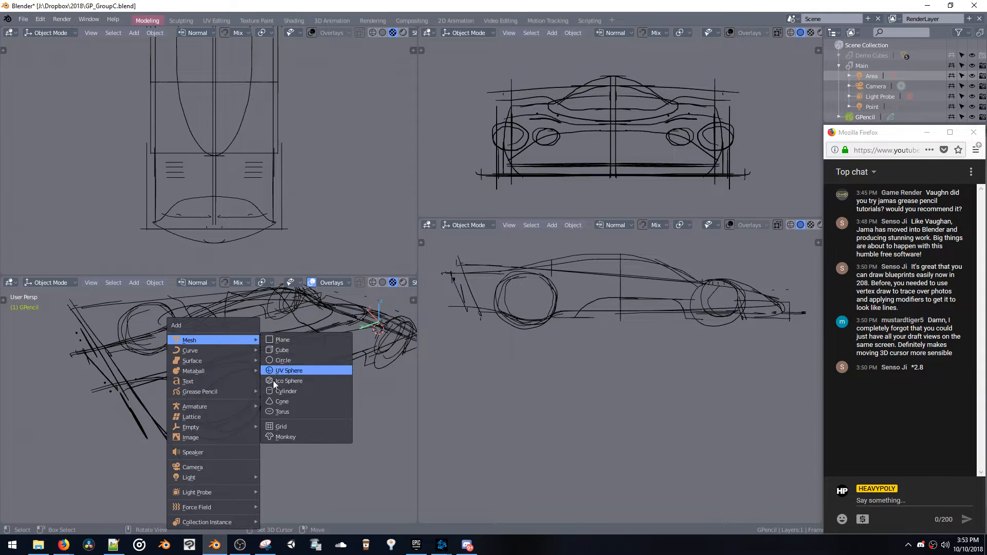
pyautogui.click(282, 391)
pyautogui.scroll(3, 323, 415)
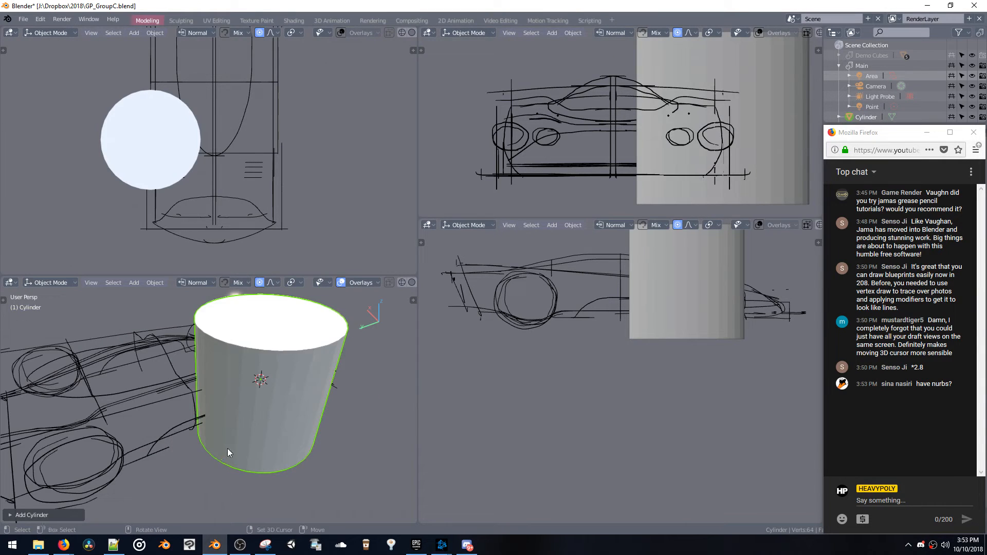
pyautogui.press('Tab')
pyautogui.hotkey('ctrl', 'alt', 'r')
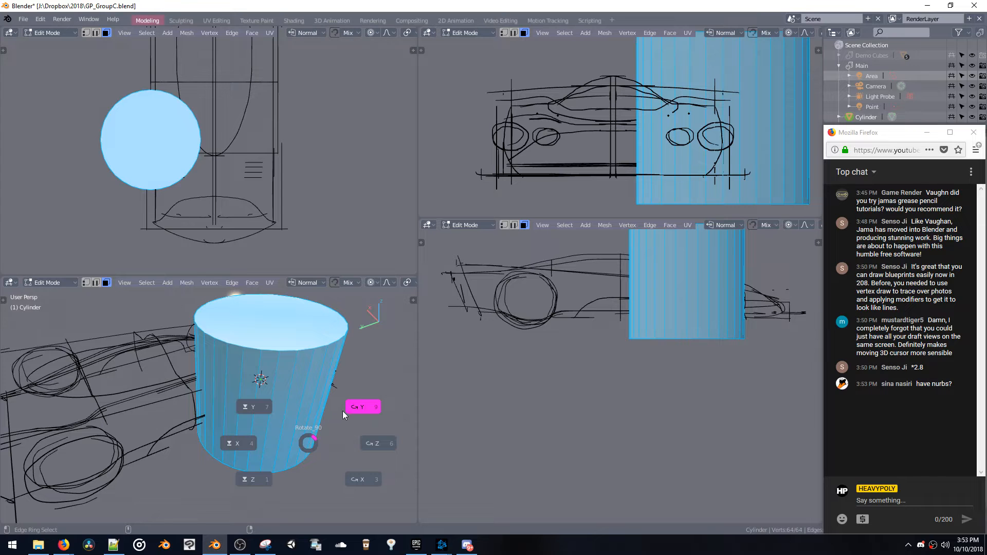
pyautogui.click(359, 420)
# Scale the cylinder to about 0.36 and move it over the car's front wheel with proportional editing off
pyautogui.press('s')
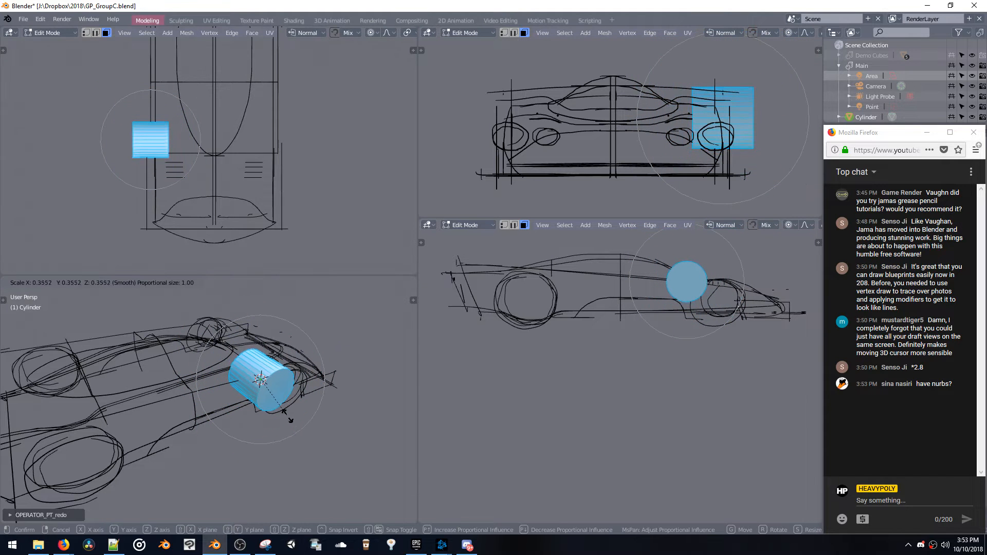
pyautogui.click(291, 425)
pyautogui.press('o')
pyautogui.moveTo(291, 425); pyautogui.dragTo(244, 392, button='middle')
pyautogui.press('g')
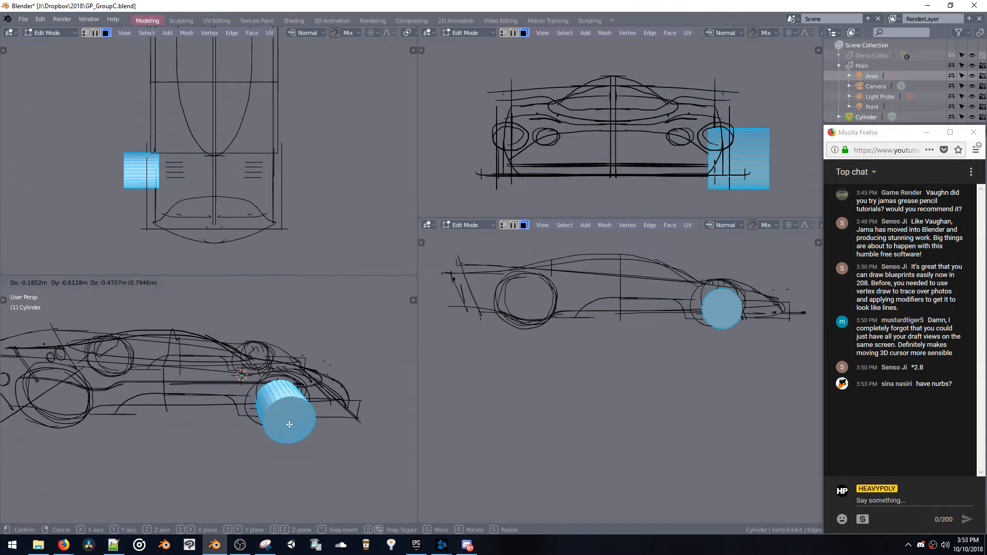
pyautogui.click(288, 423)
# Narrow the cylinder along the X axis to a thin wheel-like disc
pyautogui.moveTo(289, 423); pyautogui.dragTo(343, 456, button='middle')
pyautogui.press('s')
pyautogui.press('x')
pyautogui.click(312, 424)
# Select the cylinder's unneeded faces and delete them, leaving one flat circular face
pyautogui.moveTo(313, 424); pyautogui.dragTo(292, 419, button='middle')
pyautogui.click(292, 419)
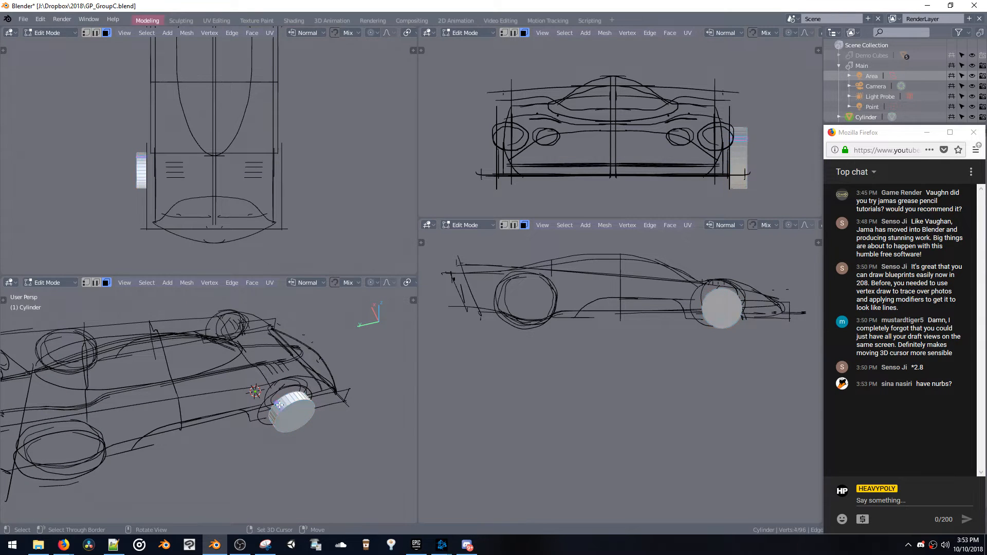
pyautogui.doubleClick(279, 405)
pyautogui.press('x')
pyautogui.click(290, 420)
# Move the circular face along X to the car's side, enlarge it to cover the front wheel, and leave Edit Mode
pyautogui.press('g')
pyautogui.press('x')
pyautogui.click(282, 412)
pyautogui.press('s')
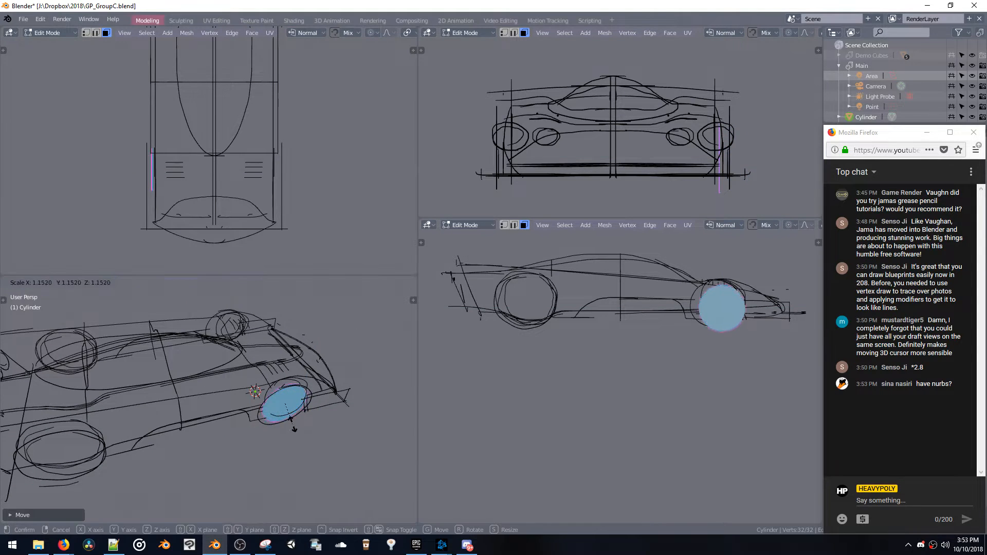
pyautogui.click(295, 428)
pyautogui.press('Tab')
pyautogui.moveTo(294, 427)
pyautogui.mouseDown(button='middle')
pyautogui.moveTo(309, 446)
pyautogui.moveTo(294, 427)
pyautogui.mouseUp(button='middle')
# Add a NURBS curve at the 3D cursor and try to move it together with the front wheel disc
pyautogui.hotkey('shift', 'a')
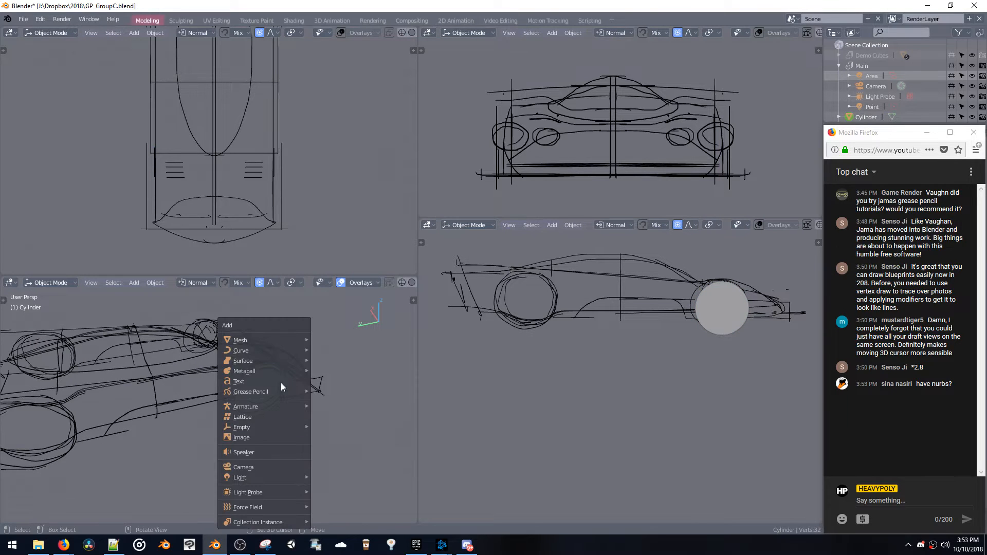
pyautogui.moveTo(272, 351)
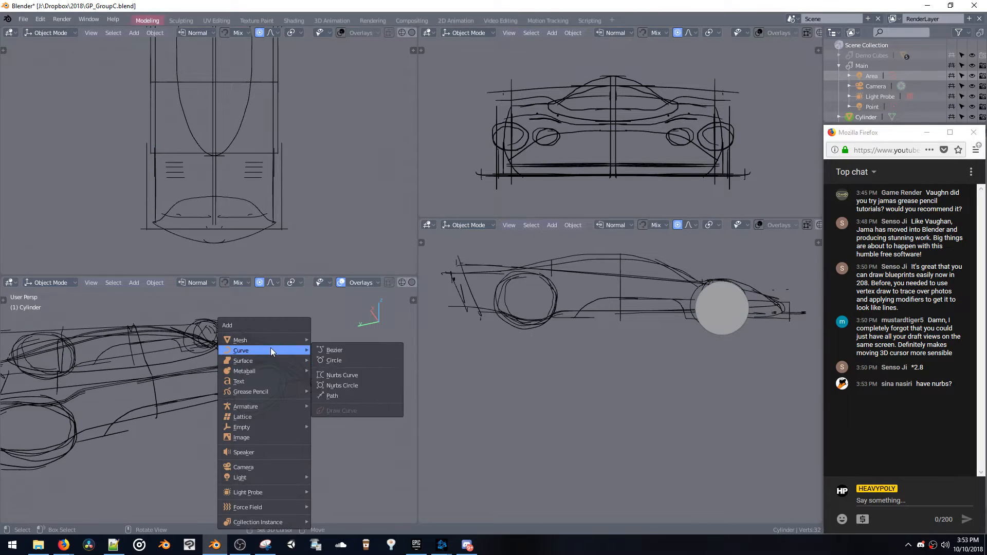
pyautogui.click(329, 377)
pyautogui.press('g')
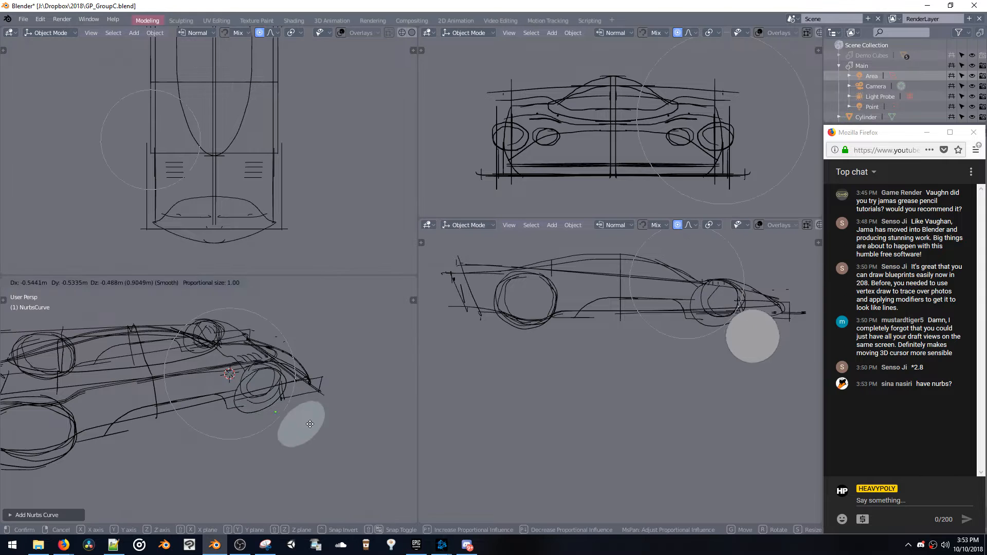
pyautogui.click(317, 415)
pyautogui.hotkey('ctrl', 'z')
# Stop moving the wheel disc and curve together, select only the NURBS curve, and open it for editing
pyautogui.press('space')
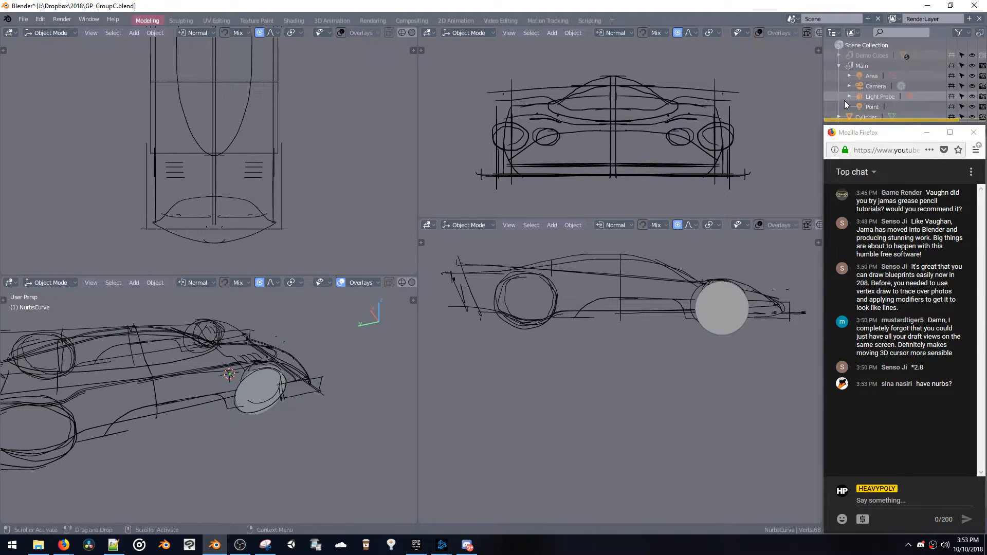
pyautogui.scroll(-2, 866, 116)
pyautogui.click(866, 117)
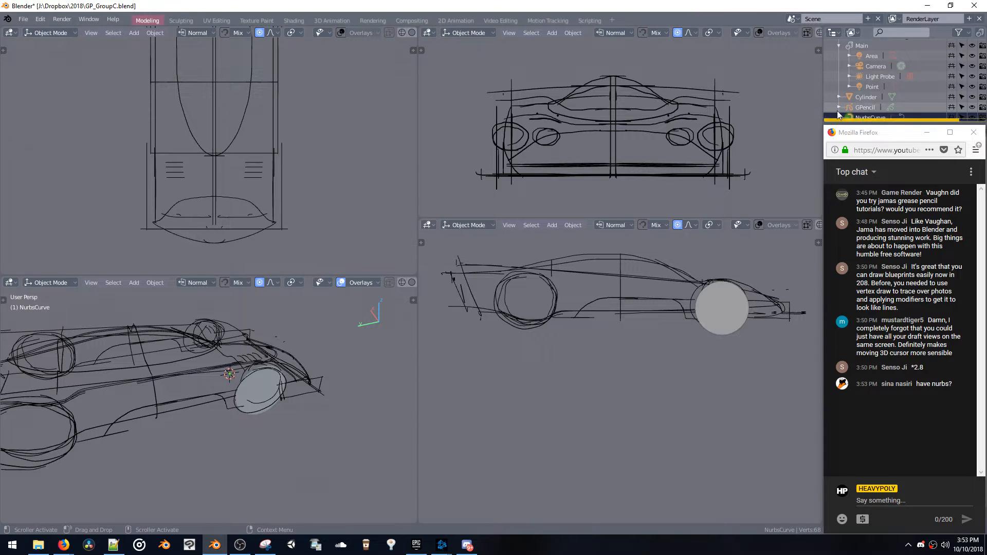
pyautogui.press('space')
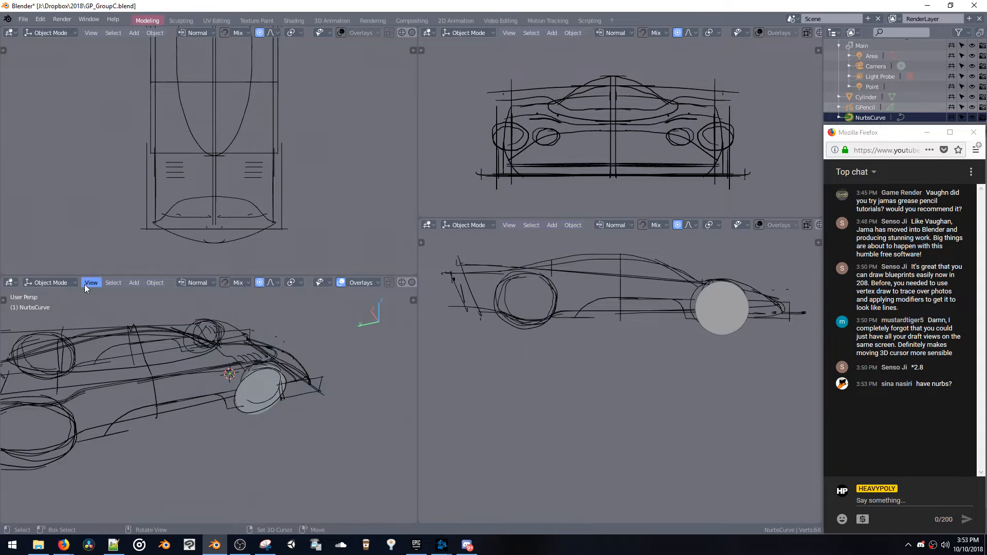
pyautogui.click(45, 306)
# Move an inner control point of the NURBS curve forward along Y to the car's nose
pyautogui.moveTo(144, 344); pyautogui.dragTo(165, 383, button='middle')
pyautogui.press('g')
pyautogui.press('y')
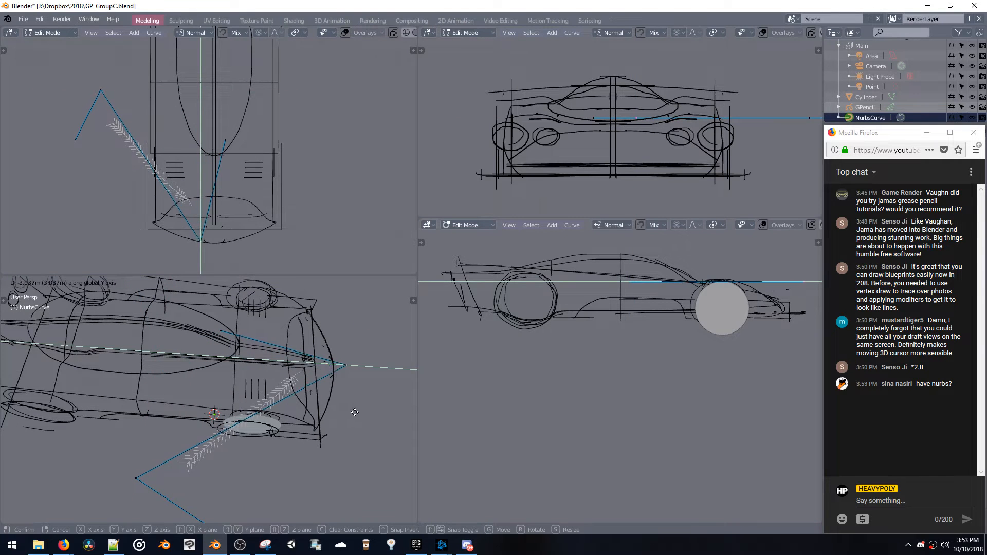
pyautogui.click(354, 412)
pyautogui.moveTo(301, 372); pyautogui.dragTo(214, 381, button='middle')
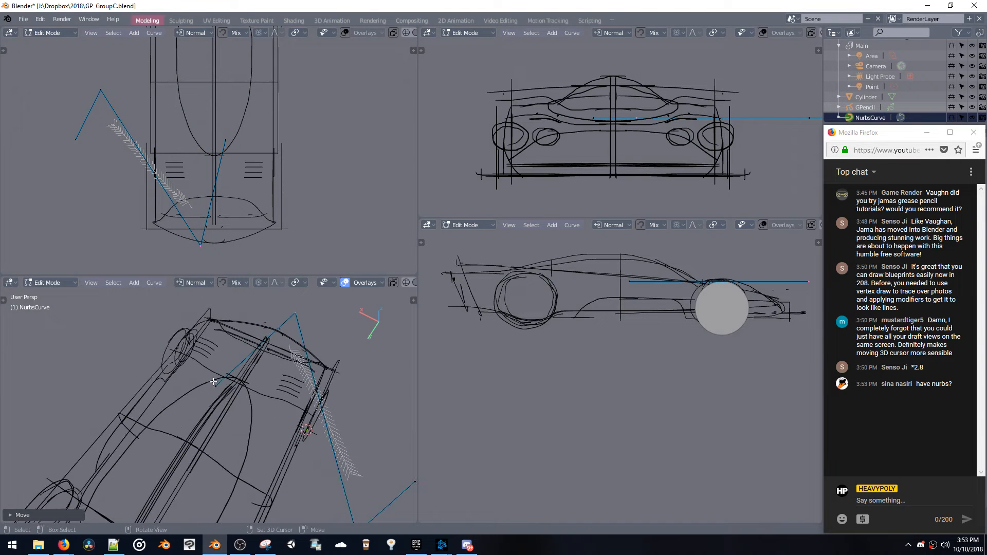
# Move the curve's nearby end point along X, outward past the far side of the car
pyautogui.press('g')
pyautogui.press('z')
pyautogui.press('x')
pyautogui.click(115, 317)
pyautogui.keyDown('shift'); pyautogui.moveTo(282, 343); pyautogui.dragTo(282, 336, button='middle'); pyautogui.keyUp('shift')
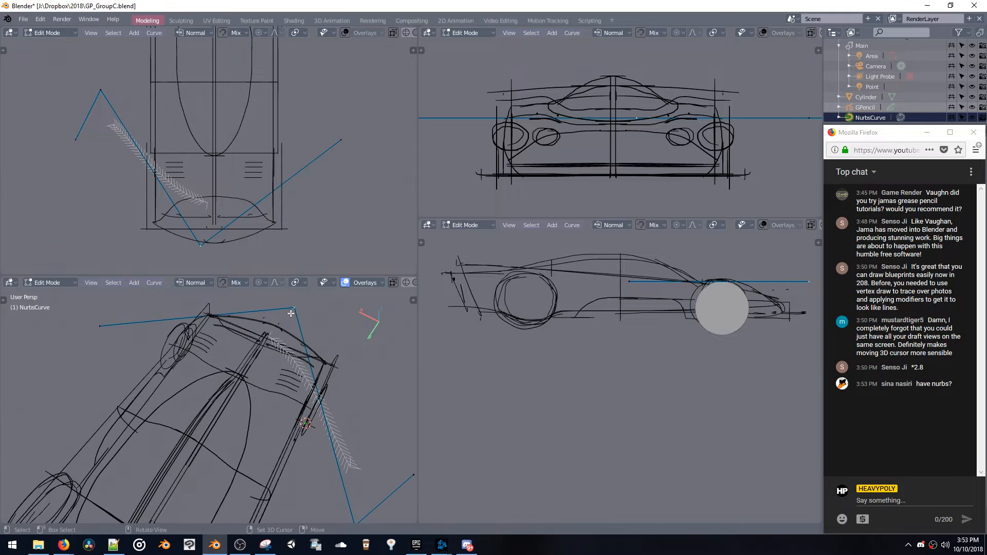
# Reposition the nose control point beside the far front wheel and shift its end point forward along Y
pyautogui.moveTo(291, 313); pyautogui.dragTo(169, 347)
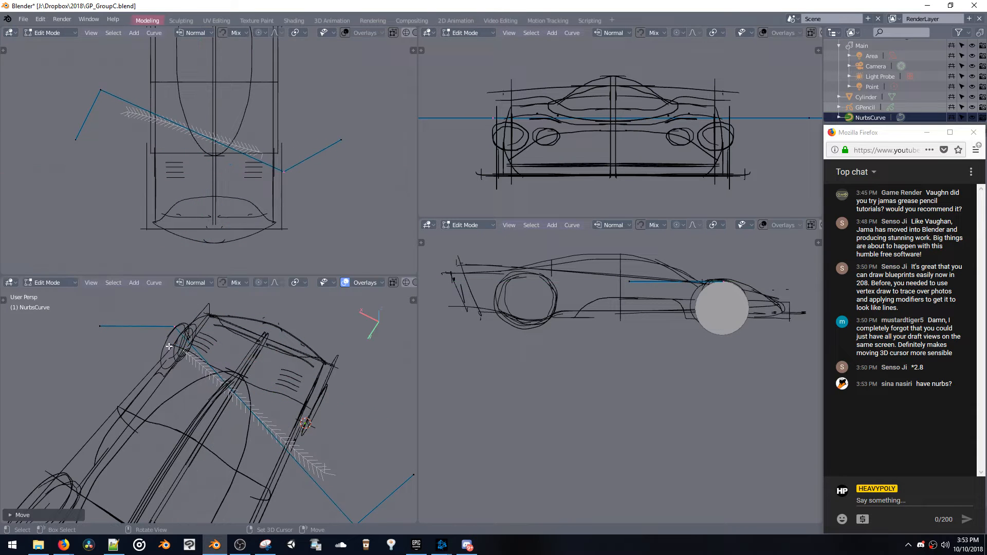
pyautogui.press('g')
pyautogui.press('y')
pyautogui.click(137, 319)
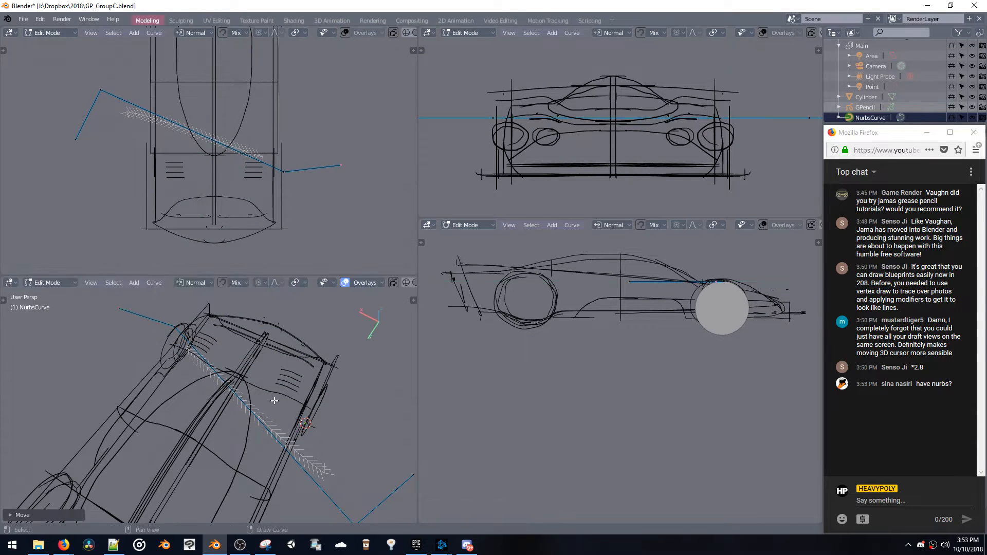
# Move the curve's opposite end point outward along X, away from the wheel disc's side of the car
pyautogui.keyDown('shift'); pyautogui.moveTo(332, 502); pyautogui.dragTo(293, 409, button='middle'); pyautogui.keyUp('shift')
pyautogui.press('g')
pyautogui.press('x')
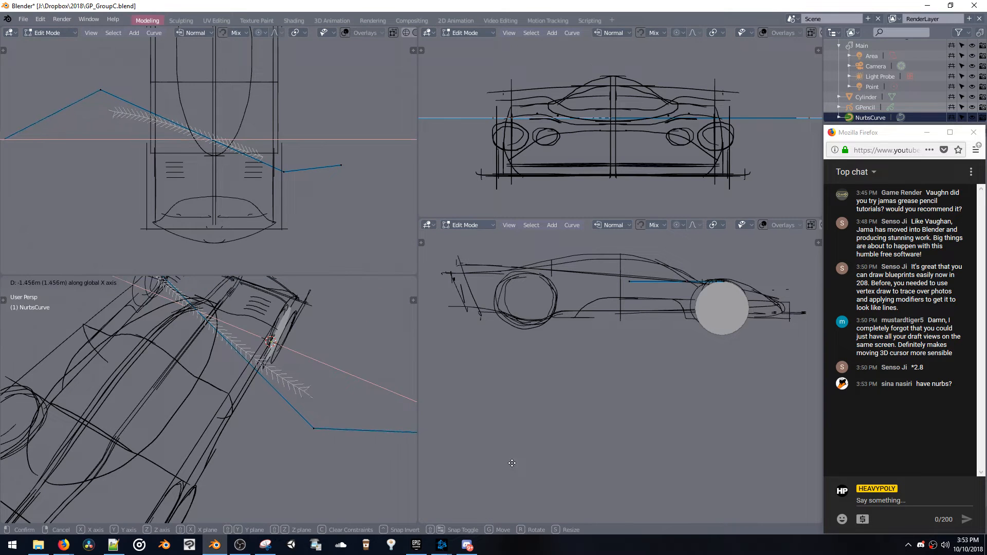
pyautogui.click(426, 425)
# Move the remaining inner control point forward along Y toward the nose and raise it above the wheel disc
pyautogui.click(307, 426)
pyautogui.moveTo(308, 426); pyautogui.dragTo(221, 355, button='middle')
pyautogui.press('g')
pyautogui.press('y')
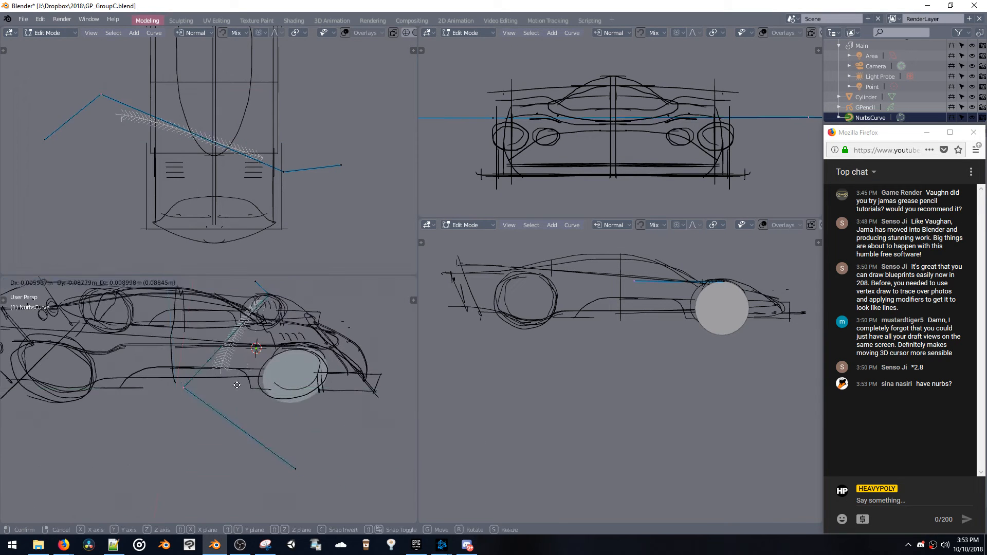
pyautogui.click(367, 393)
pyautogui.press('g')
pyautogui.click(356, 356)
pyautogui.press('space')
pyautogui.moveTo(356, 356)
pyautogui.keyDown('shift'); pyautogui.mouseDown(button='middle')
pyautogui.moveTo(338, 385)
pyautogui.moveTo(365, 357)
pyautogui.mouseUp(button='middle'); pyautogui.keyUp('shift')
# Move the chat window off the properties area, enlarge that area, and bring up the curve's geometry settings
pyautogui.moveTo(854, 134); pyautogui.dragTo(648, 118)
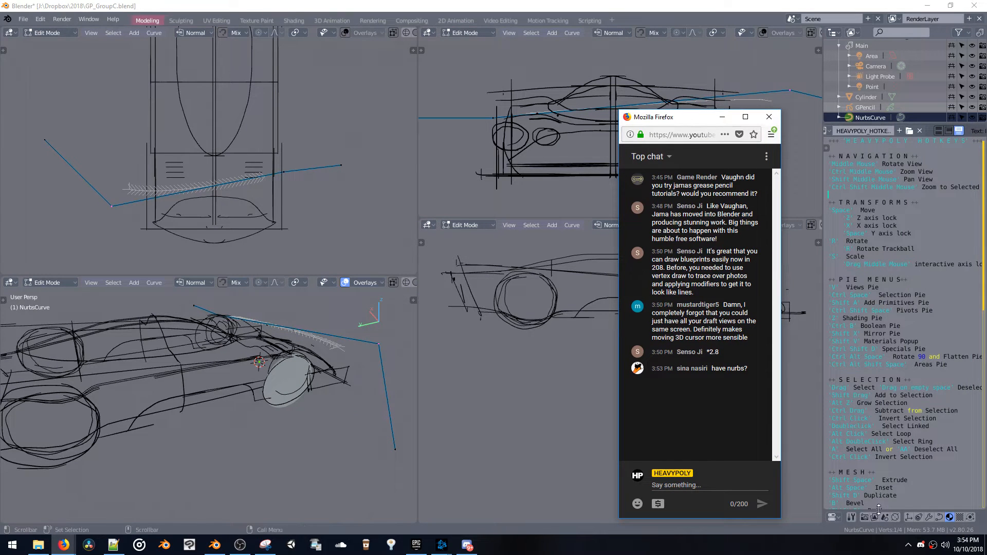
pyautogui.moveTo(879, 510); pyautogui.dragTo(861, 206)
pyautogui.click(939, 215)
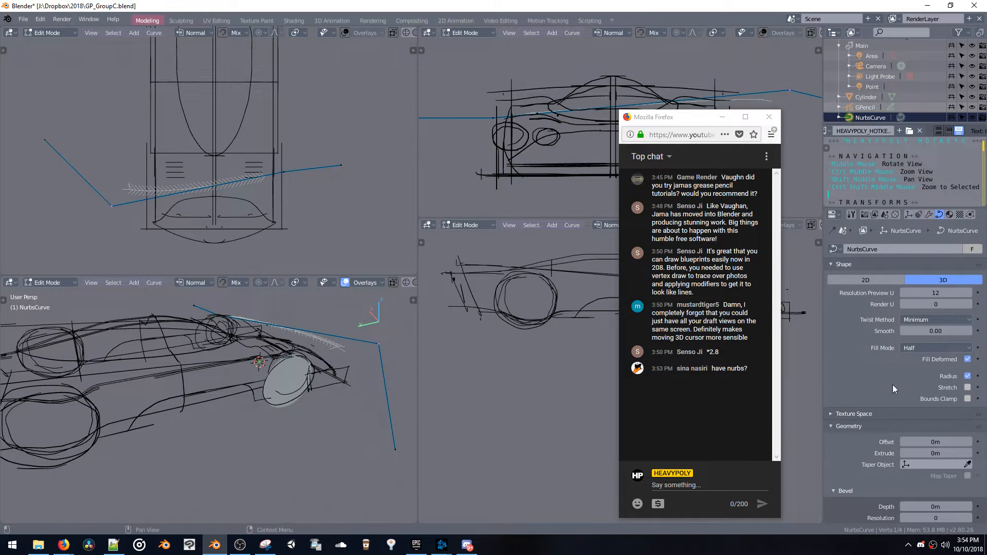
pyautogui.scroll(-3, 893, 389)
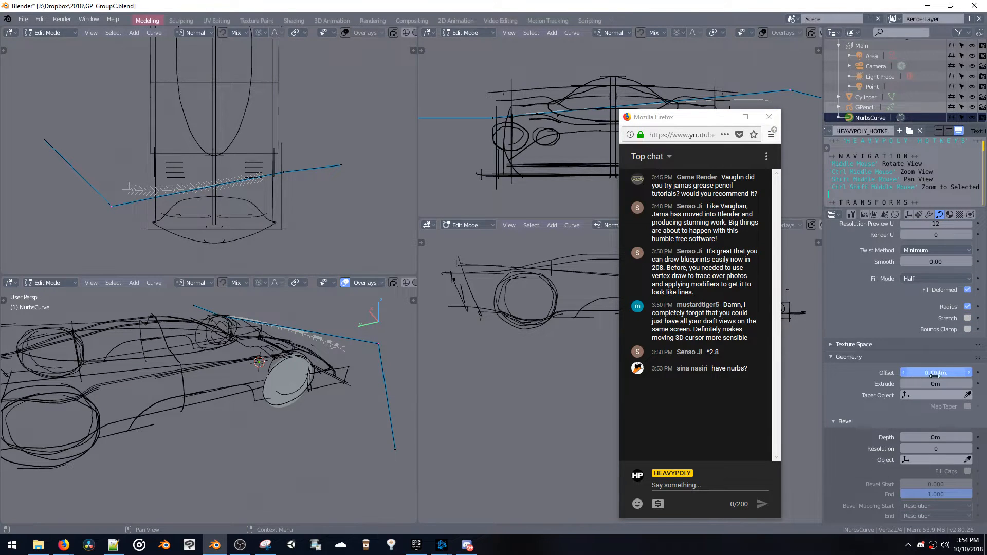
# Try a curve offset of 0.108 m and an extrusion to turn the curve into a tape-like strip
pyautogui.moveTo(934, 375); pyautogui.dragTo(936, 377)
pyautogui.moveTo(934, 384)
pyautogui.mouseDown()
pyautogui.moveTo(949, 385)
pyautogui.moveTo(916, 385)
pyautogui.mouseUp()
pyautogui.moveTo(319, 334)
pyautogui.mouseDown(button='middle')
pyautogui.moveTo(352, 329)
pyautogui.moveTo(357, 408)
pyautogui.moveTo(274, 357)
pyautogui.moveTo(240, 380)
pyautogui.mouseUp(button='middle')
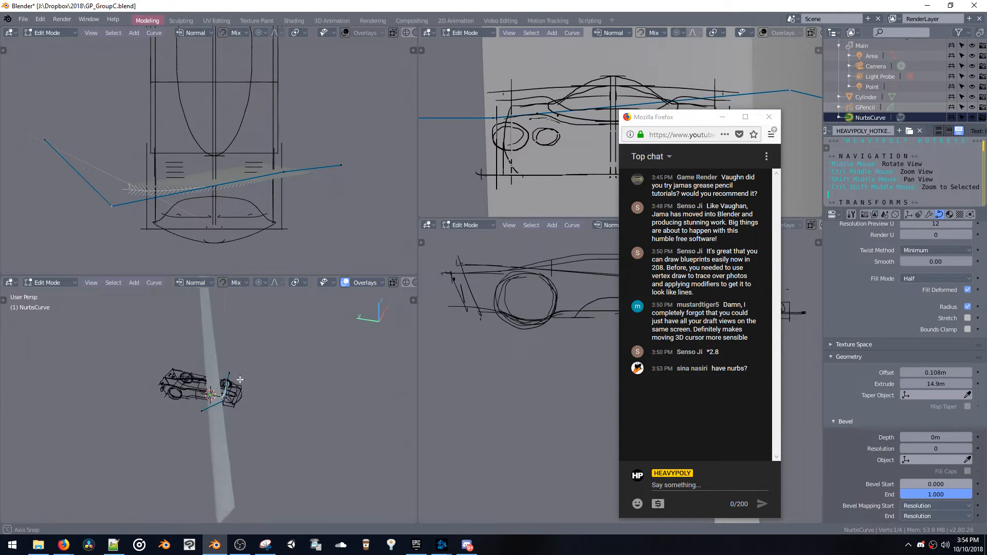
pyautogui.moveTo(921, 382); pyautogui.dragTo(901, 382)
pyautogui.moveTo(316, 370); pyautogui.dragTo(286, 363, button='middle')
# Leave Edit Mode and delete the NURBS curve, leaving the wheel disc in place
pyautogui.press('Tab')
pyautogui.press('x')
pyautogui.moveTo(212, 400)
pyautogui.mouseDown(button='middle')
pyautogui.moveTo(241, 396)
pyautogui.moveTo(227, 348)
pyautogui.mouseUp(button='middle')
pyautogui.moveTo(227, 347)
pyautogui.mouseDown(button='middle')
pyautogui.moveTo(242, 384)
pyautogui.moveTo(282, 361)
pyautogui.mouseUp(button='middle')
pyautogui.click(252, 402)
pyautogui.press('space')
pyautogui.click(293, 348)
pyautogui.press('space')
pyautogui.click(280, 419)
# Add a mesh plane at the 3D cursor and enter Edit Mode
pyautogui.hotkey('shift', 'a')
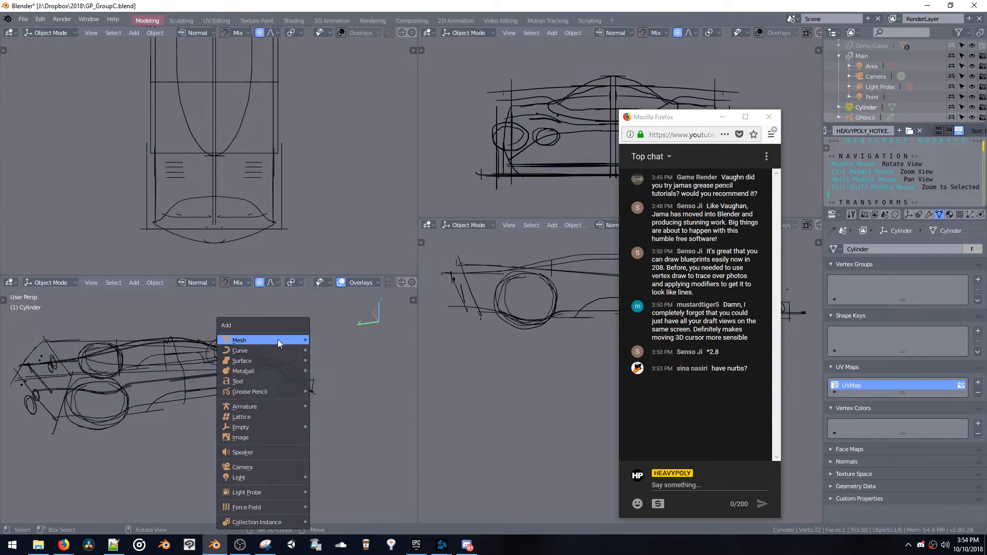
pyautogui.moveTo(277, 340)
pyautogui.click(323, 340)
pyautogui.press('Tab')
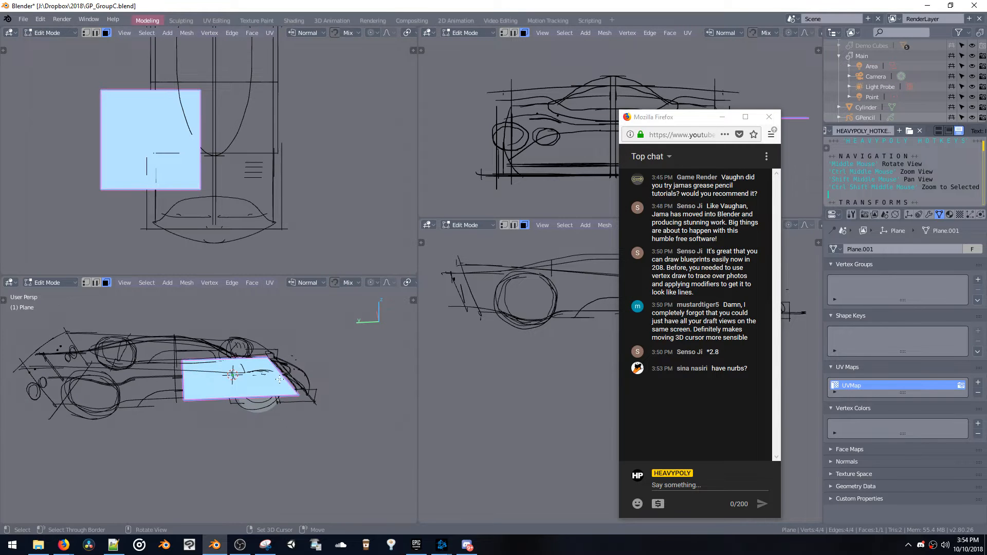
# Move the plane forward and across along X onto the car's centreline
pyautogui.moveTo(286, 379); pyautogui.dragTo(278, 379, button='middle')
pyautogui.moveTo(275, 380); pyautogui.dragTo(215, 379, button='right')
pyautogui.moveTo(167, 341); pyautogui.dragTo(236, 351, button='right')
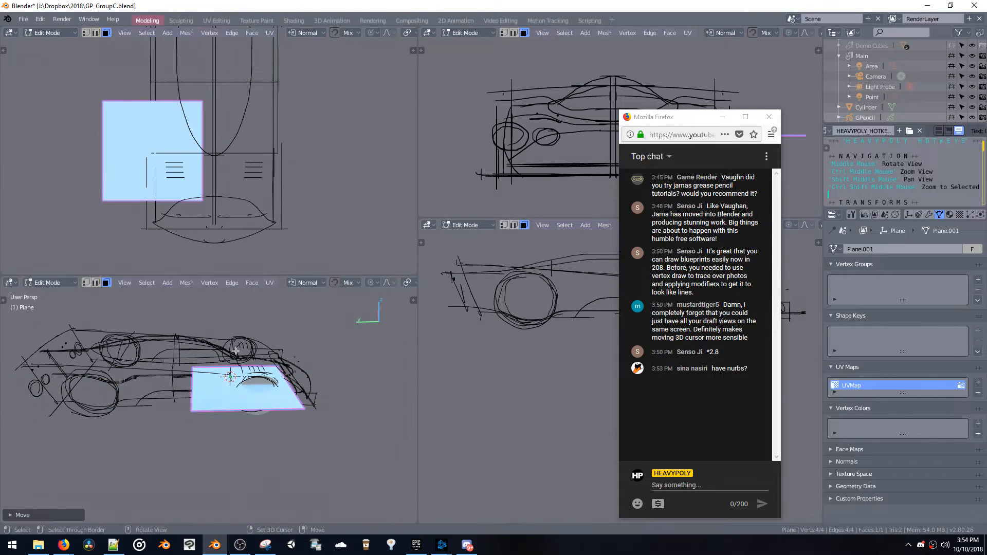
pyautogui.moveTo(224, 398); pyautogui.dragTo(262, 430, button='middle')
pyautogui.moveTo(265, 401); pyautogui.dragTo(237, 373, button='right')
pyautogui.moveTo(247, 357); pyautogui.dragTo(223, 383, button='middle')
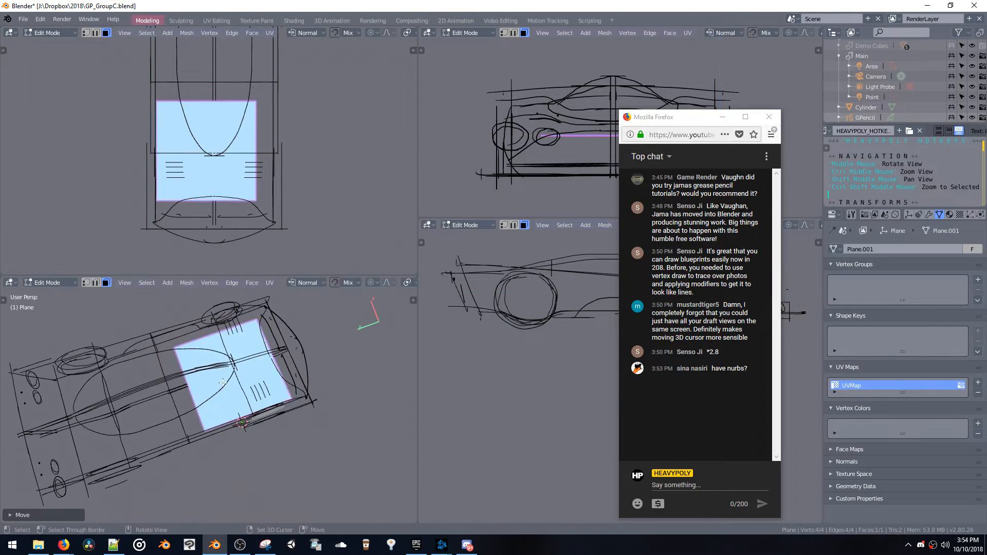
# Shift the plane back over the cockpit and raise its rear edge to follow the body's slope
pyautogui.moveTo(223, 383); pyautogui.dragTo(186, 388, button='right')
pyautogui.keyDown('ctrl'); pyautogui.keyDown('shift'); pyautogui.middleClick(187, 387); pyautogui.keyUp('shift'); pyautogui.keyUp('ctrl')
pyautogui.moveTo(187, 387); pyautogui.dragTo(201, 371, button='middle')
pyautogui.moveTo(201, 370); pyautogui.dragTo(199, 383, button='right')
pyautogui.moveTo(198, 337); pyautogui.dragTo(256, 426, button='right')
pyautogui.click(258, 398)
# Extrude the plane's rear edge along Y to the car's tail and raise it along Z
pyautogui.press('e')
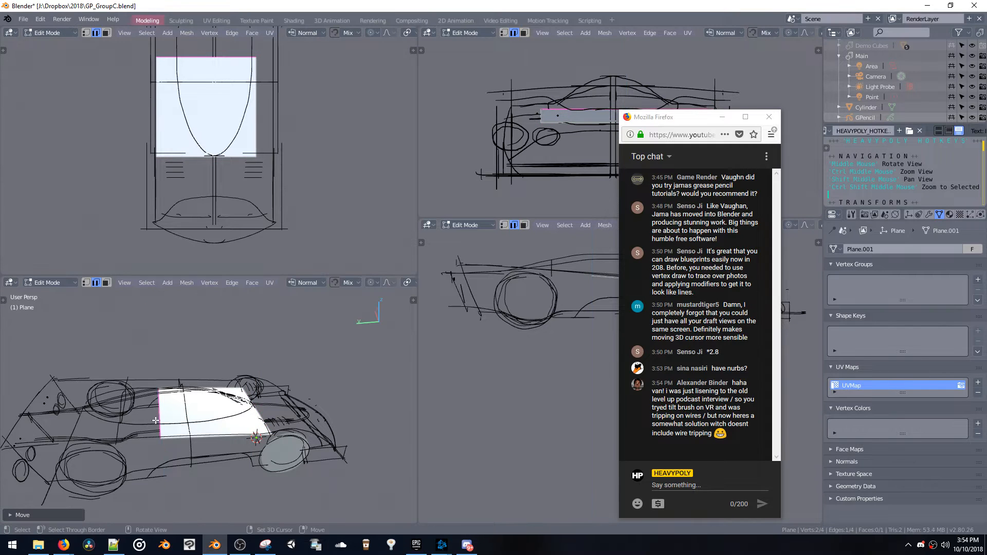
pyautogui.press('y')
pyautogui.click(86, 398)
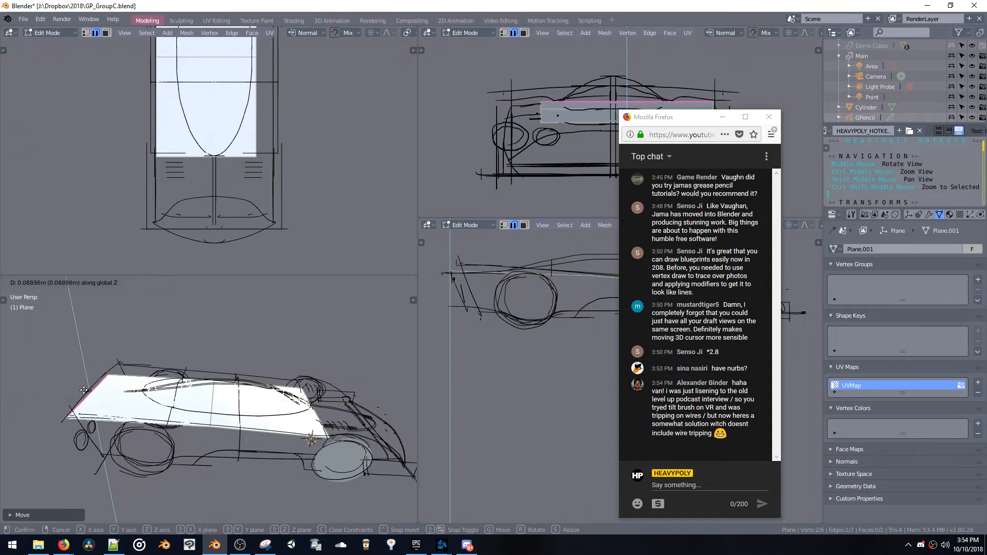
pyautogui.moveTo(86, 397); pyautogui.dragTo(88, 389, button='middle')
pyautogui.press('z')
pyautogui.moveTo(87, 390); pyautogui.dragTo(89, 382, button='right')
pyautogui.moveTo(90, 382); pyautogui.dragTo(34, 404, button='middle')
# Lower the cross edge between the plane's two sections along Z
pyautogui.click(190, 404)
pyautogui.moveTo(190, 404); pyautogui.dragTo(190, 400, button='right')
pyautogui.press('z')
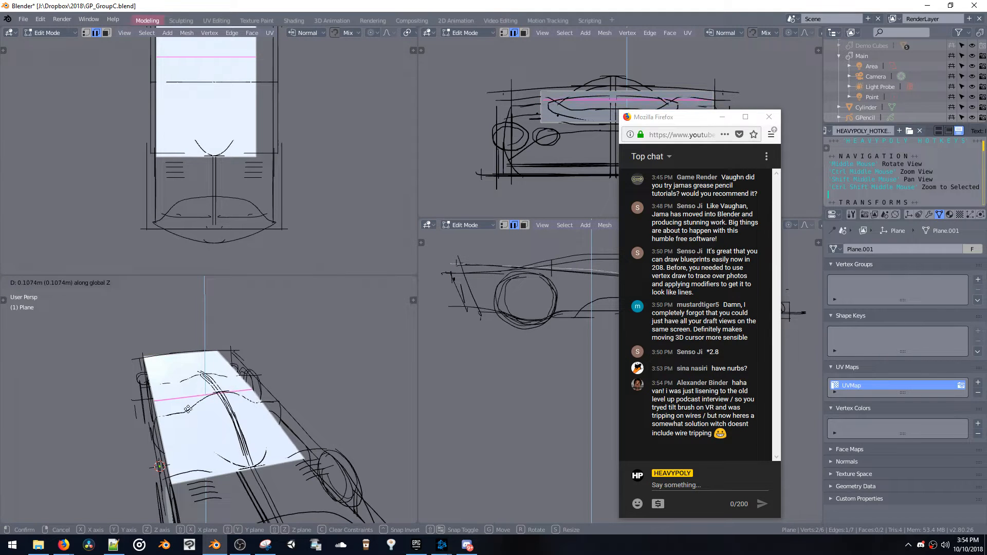
pyautogui.click(194, 437)
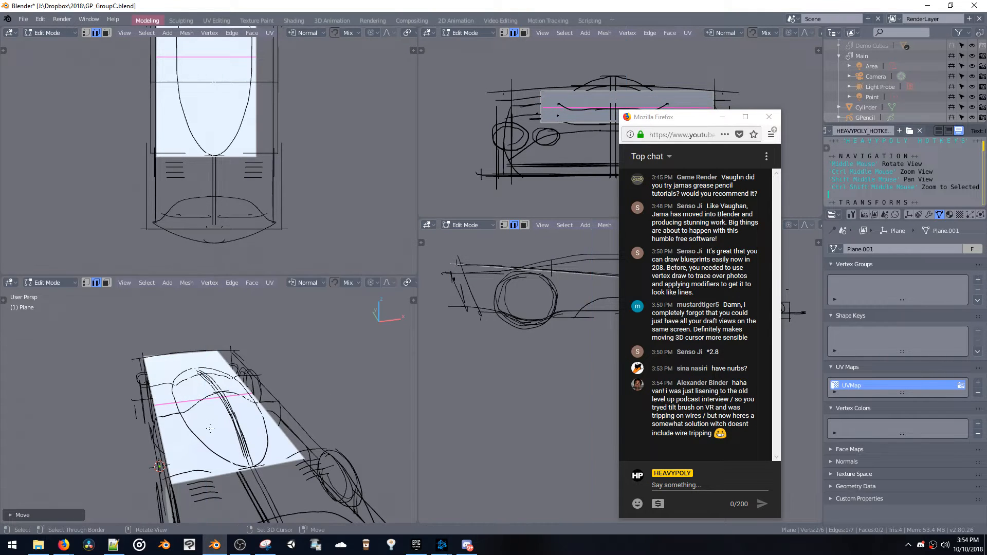
# Extrude the plane's front edge along Y toward the nose and lower it along Z
pyautogui.moveTo(194, 437)
pyautogui.mouseDown(button='middle')
pyautogui.moveTo(191, 412)
pyautogui.moveTo(262, 418)
pyautogui.moveTo(296, 406)
pyautogui.mouseUp(button='middle')
pyautogui.click(261, 415)
pyautogui.press('e')
pyautogui.press('y')
pyautogui.click(388, 474)
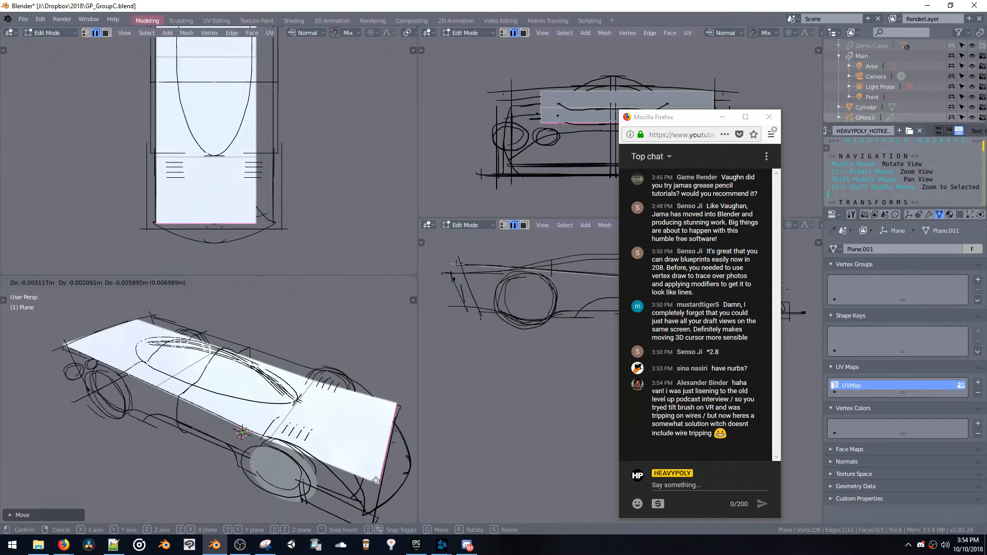
pyautogui.moveTo(388, 474); pyautogui.dragTo(370, 507, button='right')
pyautogui.press('z')
pyautogui.click(370, 506)
# Add two lengthwise loop cuts, one down the centre and one halfway to the wheel disc's side
pyautogui.moveTo(371, 506); pyautogui.dragTo(248, 381, button='middle')
pyautogui.hotkey('ctrl', 'r')
pyautogui.click(200, 369)
pyautogui.click(215, 367)
pyautogui.hotkey('ctrl', 'r')
pyautogui.click(210, 401)
pyautogui.click(215, 406)
pyautogui.press('space')
pyautogui.click(216, 372)
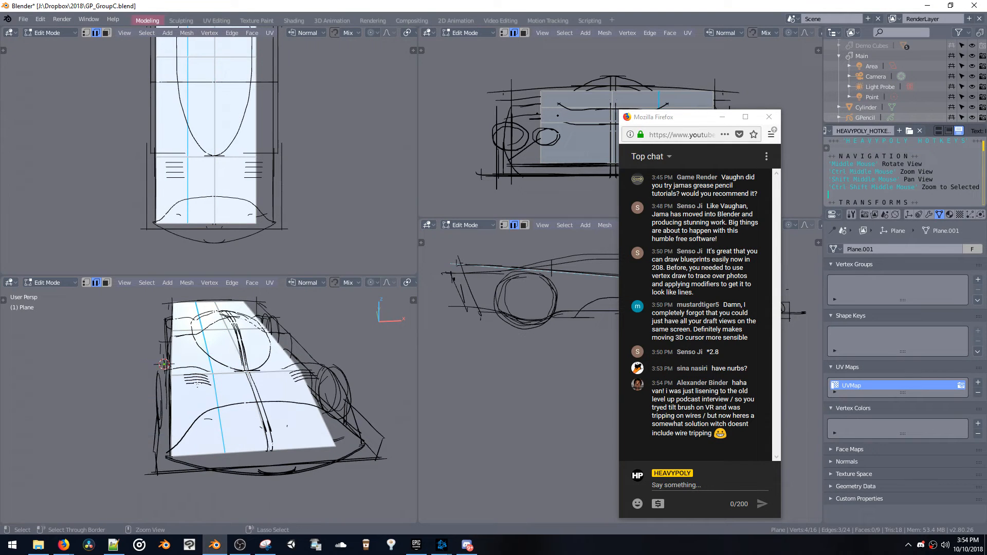
# Add a lengthwise loop cut near the wheel disc's side of the body and raise it along Z
pyautogui.click(195, 385)
pyautogui.rightClick(196, 384)
pyautogui.press('g')
pyautogui.press('z')
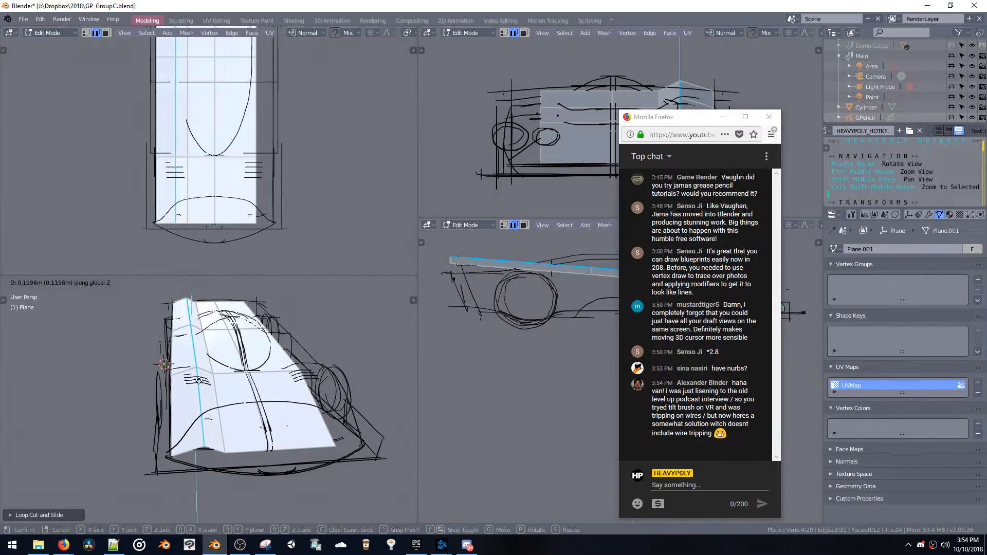
pyautogui.click(204, 406)
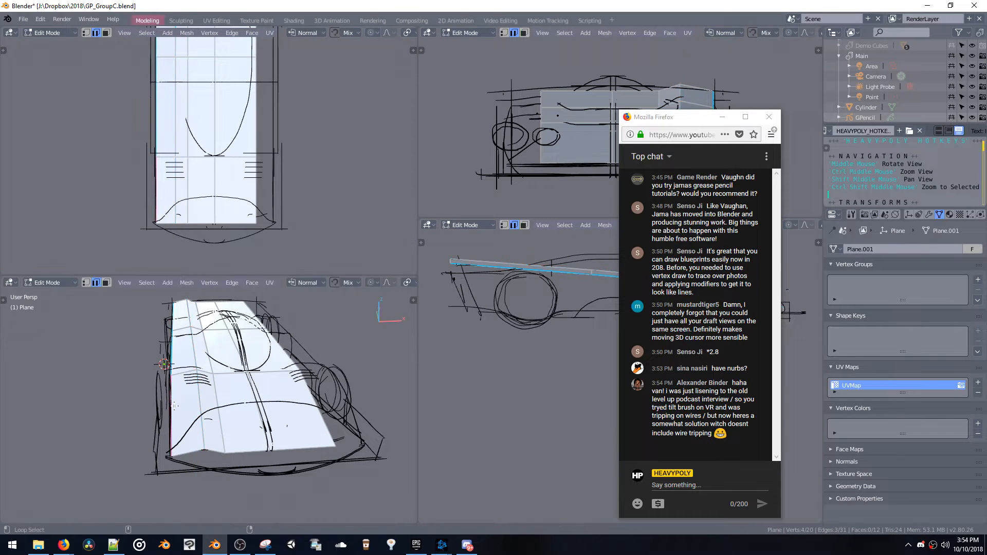
# Select the body surface's outer side edge and adjust the height of the side edges along Z
pyautogui.moveTo(174, 406); pyautogui.dragTo(265, 369, button='middle')
pyautogui.press('g')
pyautogui.press('z')
pyautogui.click(169, 386)
pyautogui.press('g')
pyautogui.press('z')
pyautogui.click(185, 379)
# Add a crosswise loop cut through the front section and raise it along Z to curve the hood
pyautogui.hotkey('ctrl', 'r')
pyautogui.click(286, 390)
pyautogui.press('g')
pyautogui.press('z')
pyautogui.click(274, 384)
# Adjust the hood edges and raise the cross edge segments behind the front wheel along Z
pyautogui.press('g')
pyautogui.click(309, 374)
pyautogui.press('g')
pyautogui.press('z')
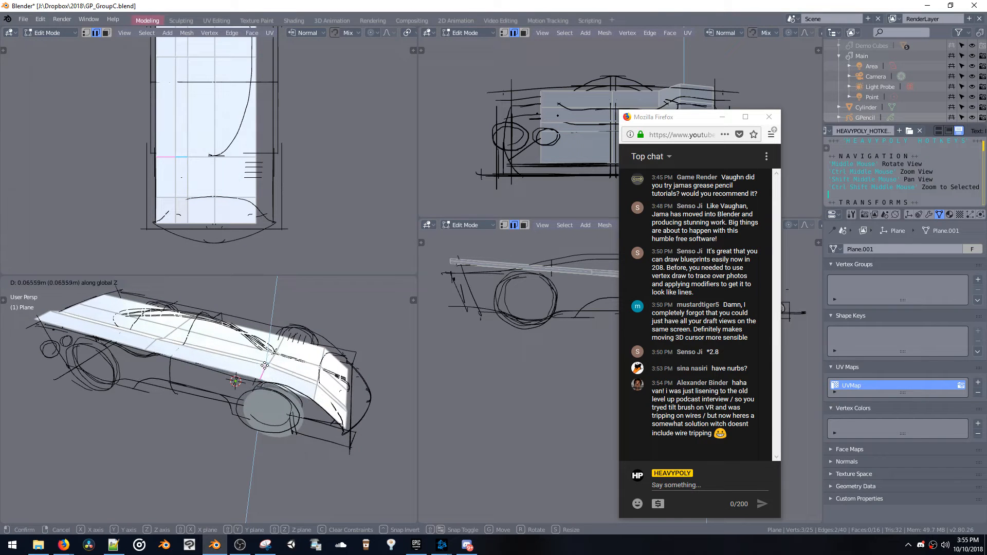
pyautogui.click(264, 386)
# Add a second crosswise loop cut above the front wheel and adjust its height along Z
pyautogui.hotkey('ctrl', 'r')
pyautogui.click(286, 385)
pyautogui.click(283, 385)
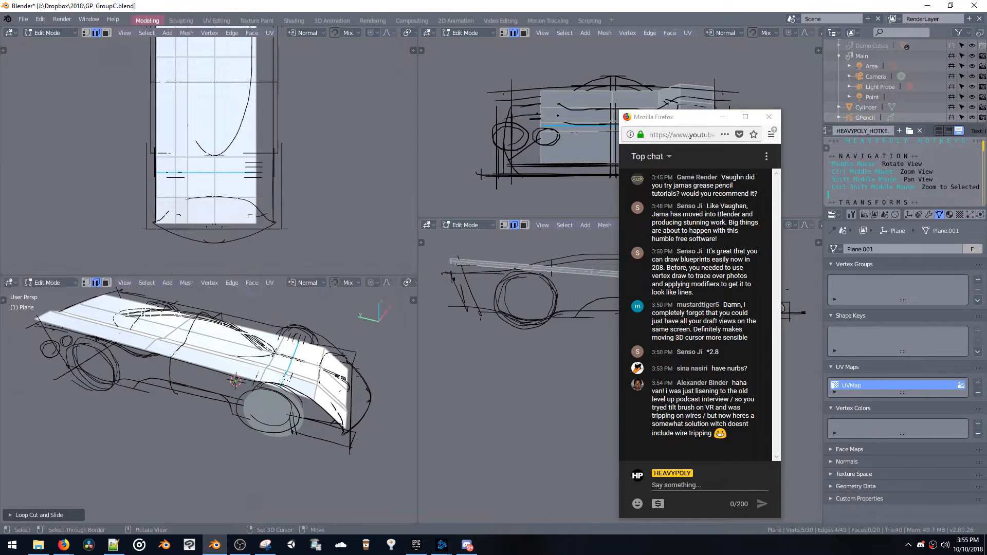
pyautogui.press('g')
pyautogui.press('z')
pyautogui.click(288, 362)
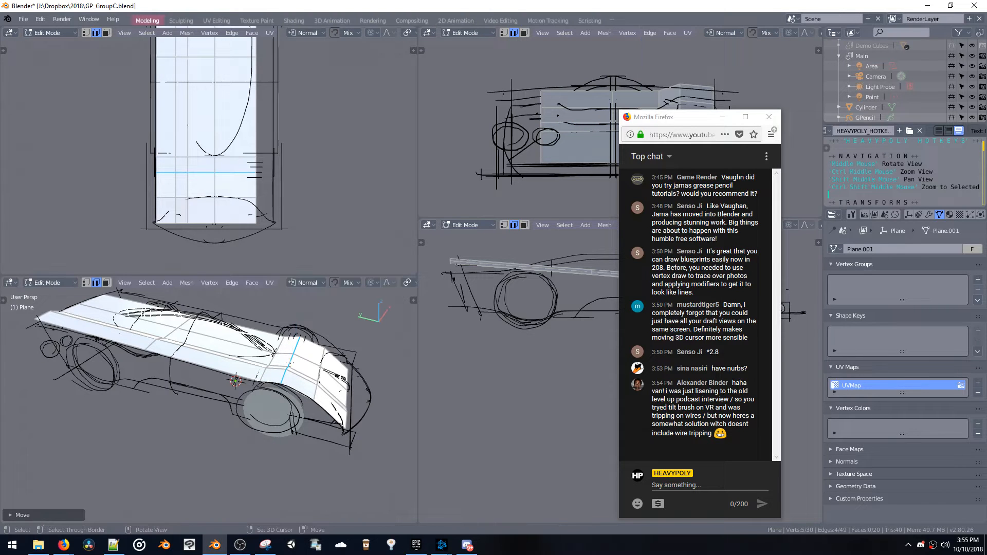
# Adjust the central segments of the cross edge above the front wheels along Z
pyautogui.moveTo(297, 351); pyautogui.dragTo(171, 341, button='middle')
pyautogui.press('g')
pyautogui.press('z')
pyautogui.click(215, 350)
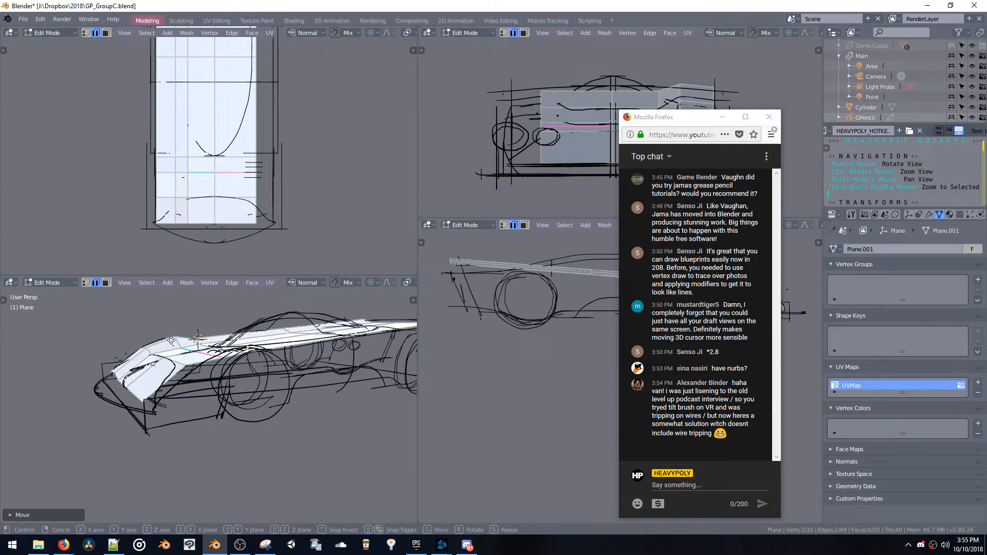
pyautogui.press('z')
pyautogui.click(169, 333)
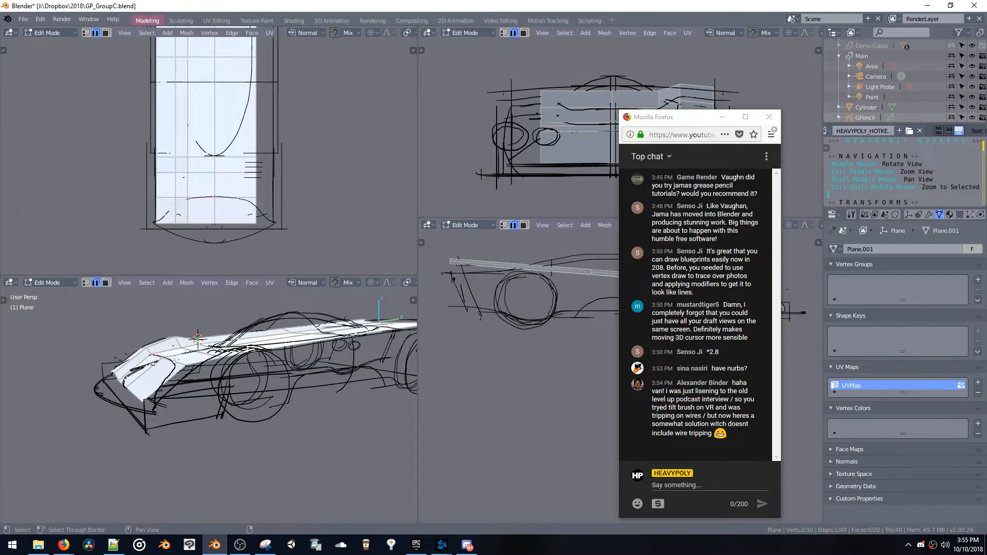
# Reposition the central segments of the next cross edge toward the nose to shape the hood
pyautogui.keyDown('shift'); pyautogui.click(174, 361); pyautogui.keyUp('shift')
pyautogui.press('g')
pyautogui.click(174, 369)
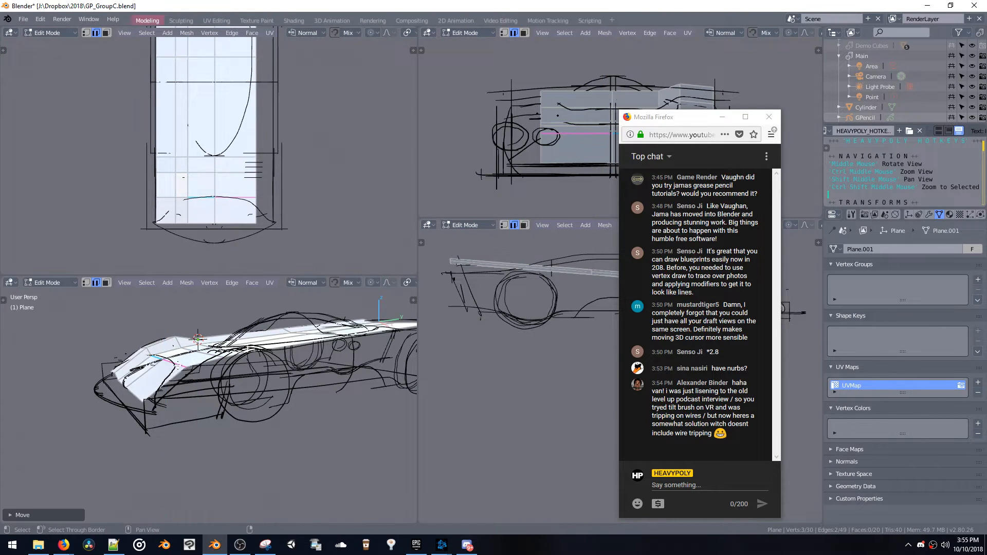
pyautogui.moveTo(174, 369); pyautogui.dragTo(200, 419, button='middle')
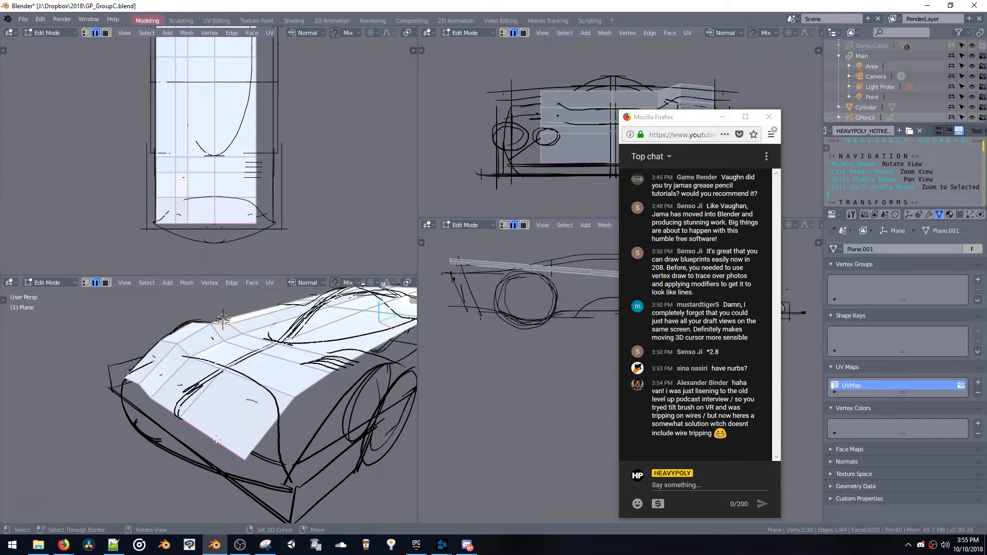
# Select the central segments of the surface's front edge and raise them along Z
pyautogui.keyDown('shift'); pyautogui.click(161, 407); pyautogui.keyUp('shift')
pyautogui.press('g')
pyautogui.press('z')
pyautogui.click(169, 408)
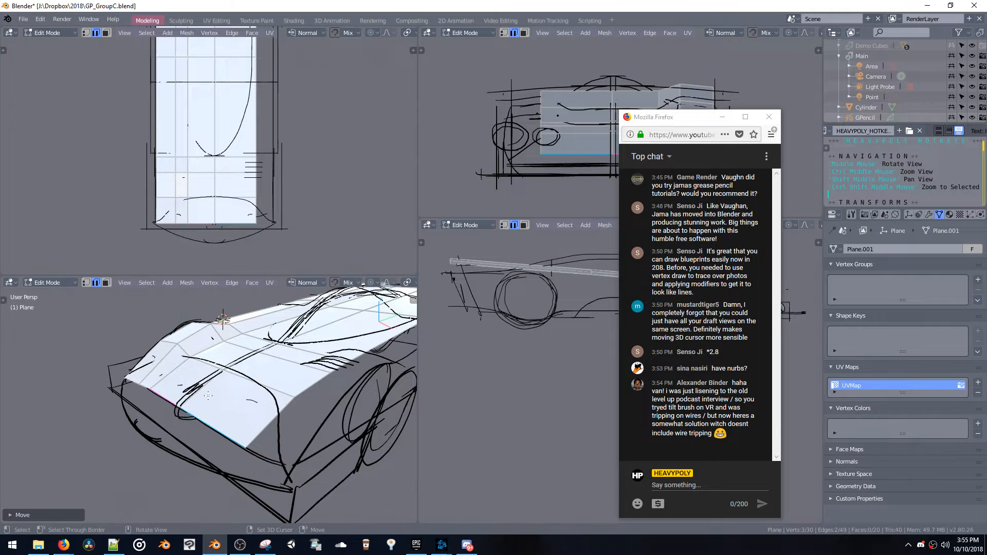
pyautogui.moveTo(169, 408); pyautogui.dragTo(212, 377, button='middle')
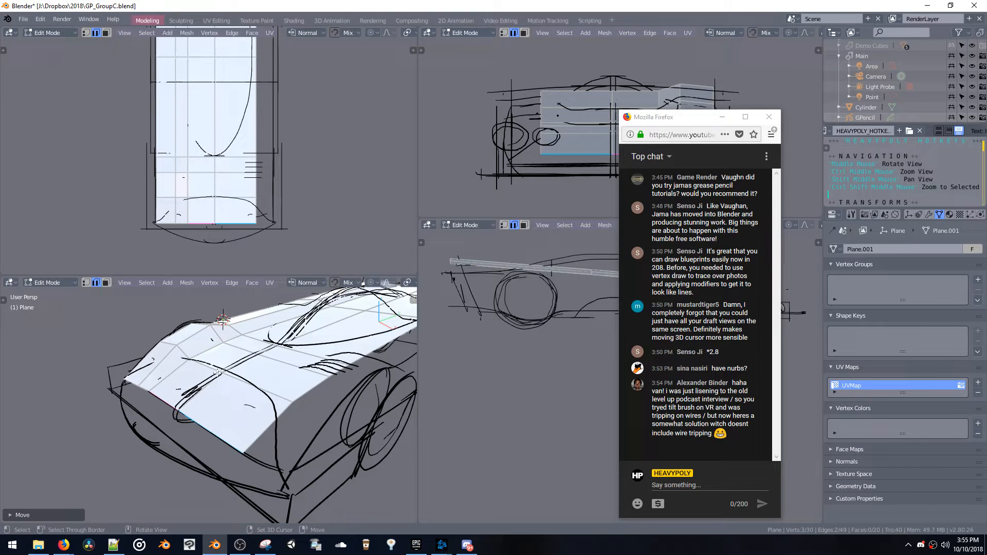
# Switch to Firefox, search the web for "blender vr" and open the "VR for Blender" video
pyautogui.moveTo(73, 547)
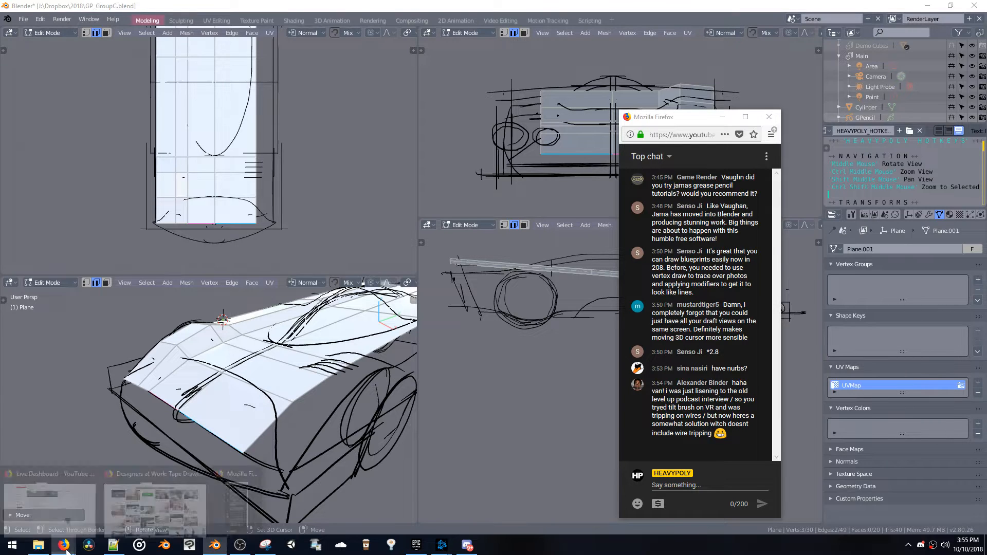
pyautogui.click(133, 498)
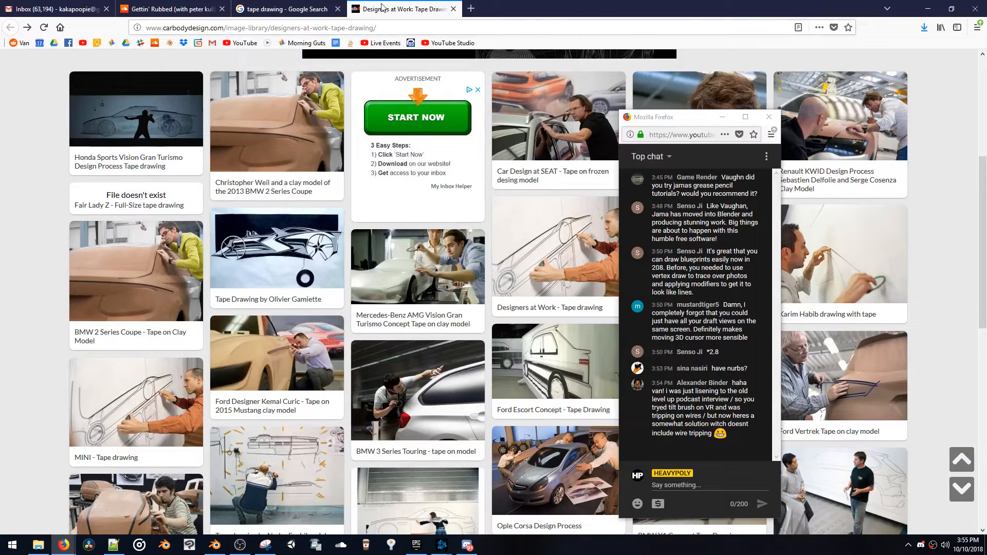
pyautogui.click(471, 7)
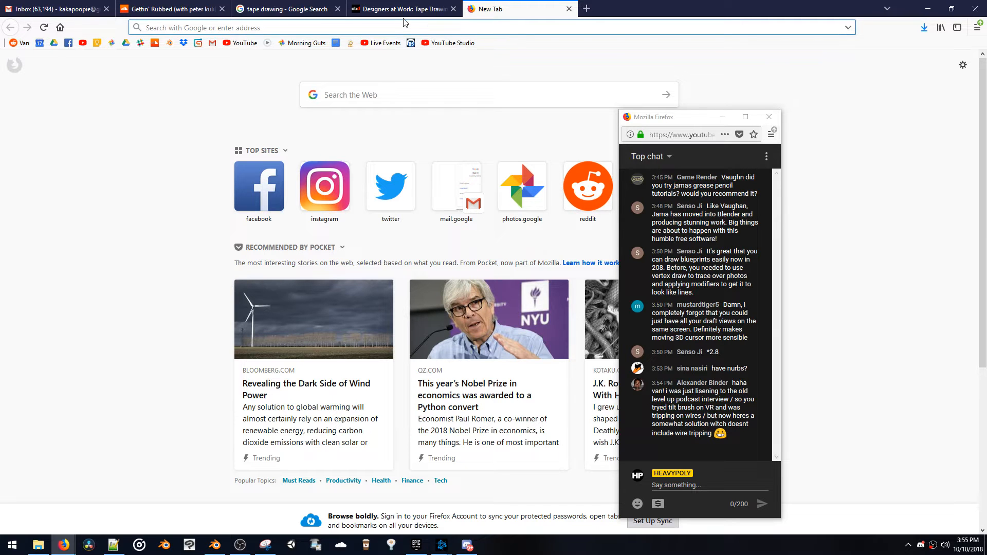
pyautogui.write('blender vr')
pyautogui.press('Return')
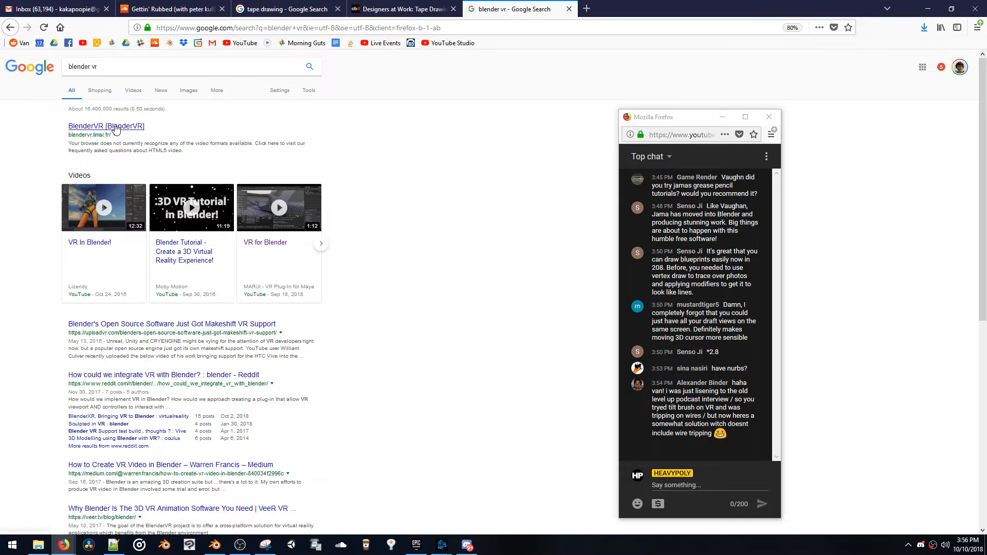
pyautogui.click(253, 254)
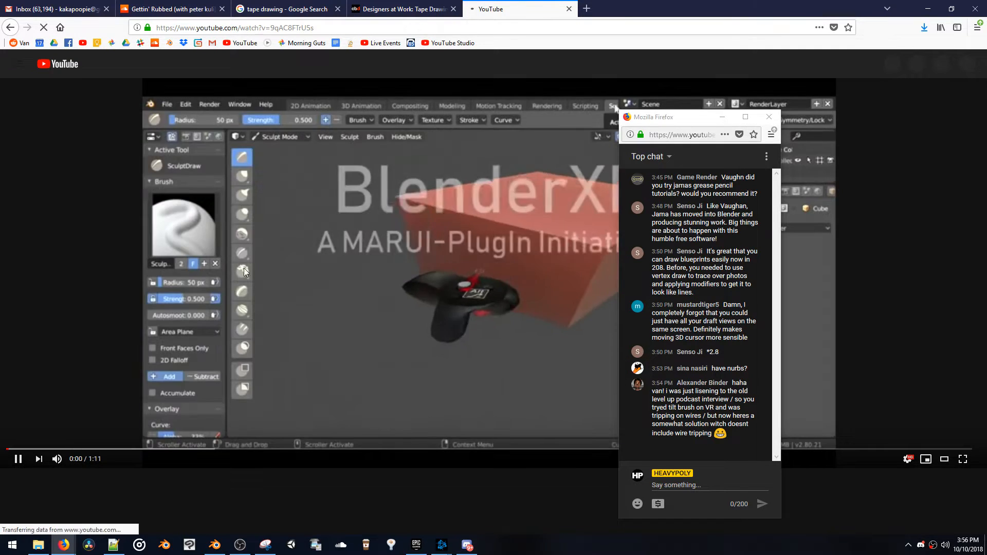
# Open the video publisher's channel and play "BlenderXR new navigation mode: Joystick", keeping the chat window clear of the video
pyautogui.scroll(-2, 95, 387)
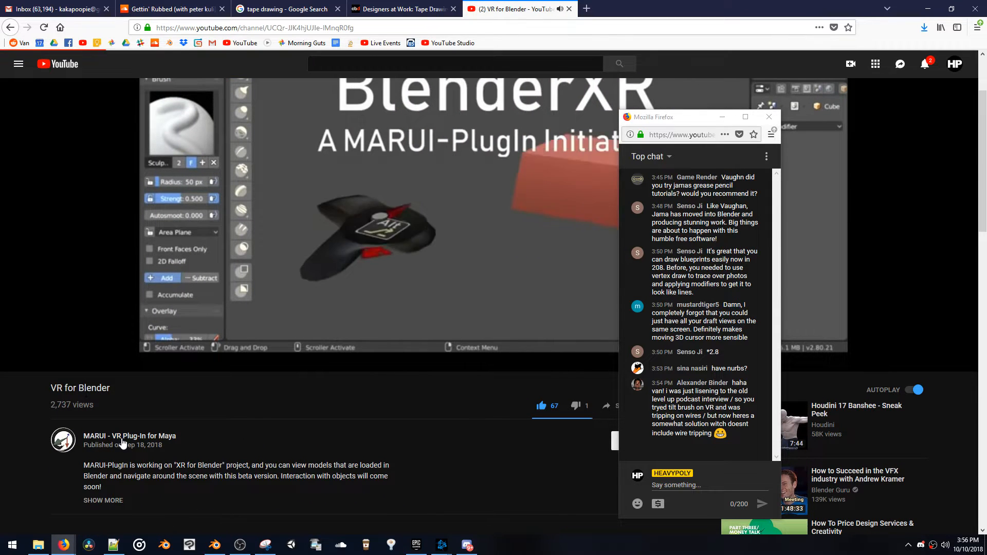
pyautogui.click(122, 438)
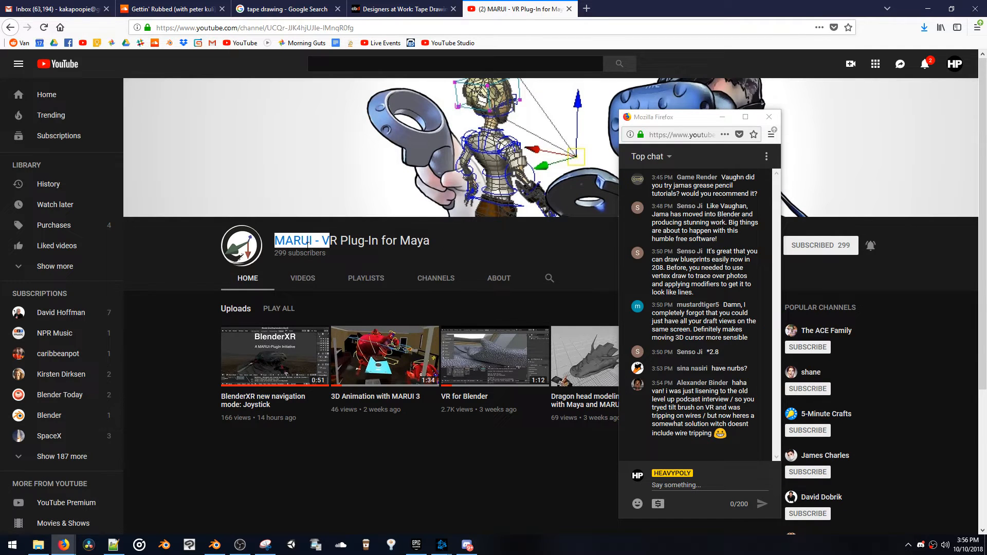
pyautogui.click(260, 406)
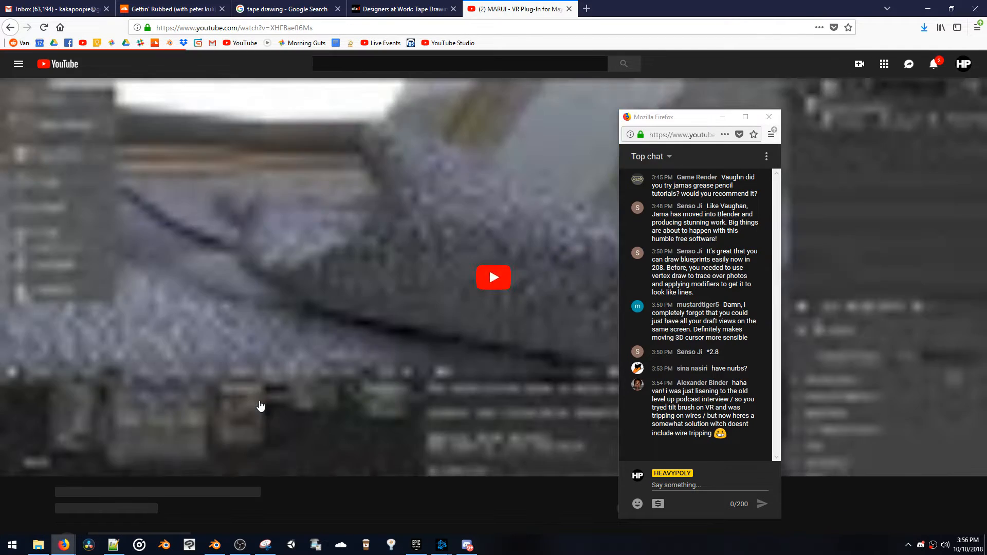
pyautogui.moveTo(666, 122); pyautogui.dragTo(871, 96)
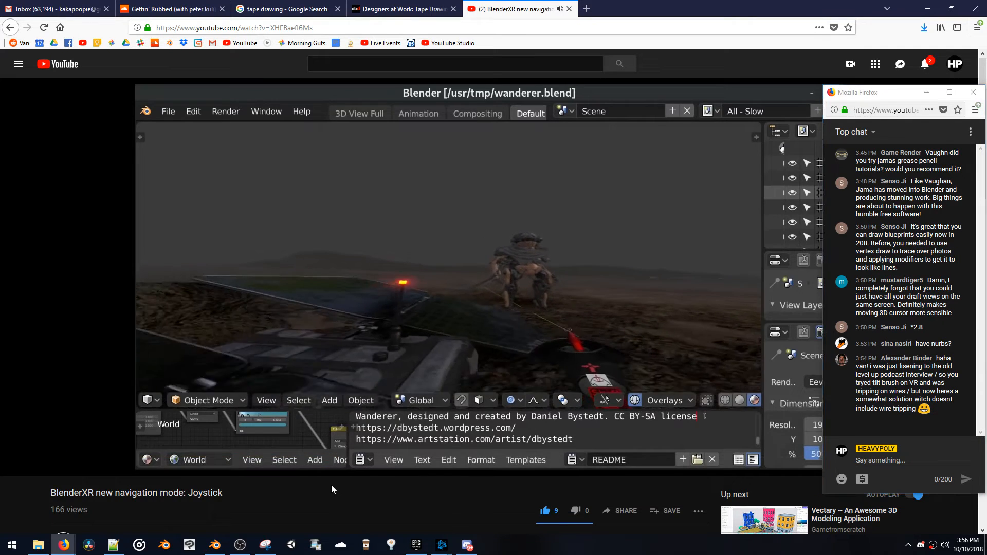
# Edit the existing HEAVYPOLY comment under the video to add "Can this work for grease pencil?" and save it
pyautogui.scroll(-7, 331, 485)
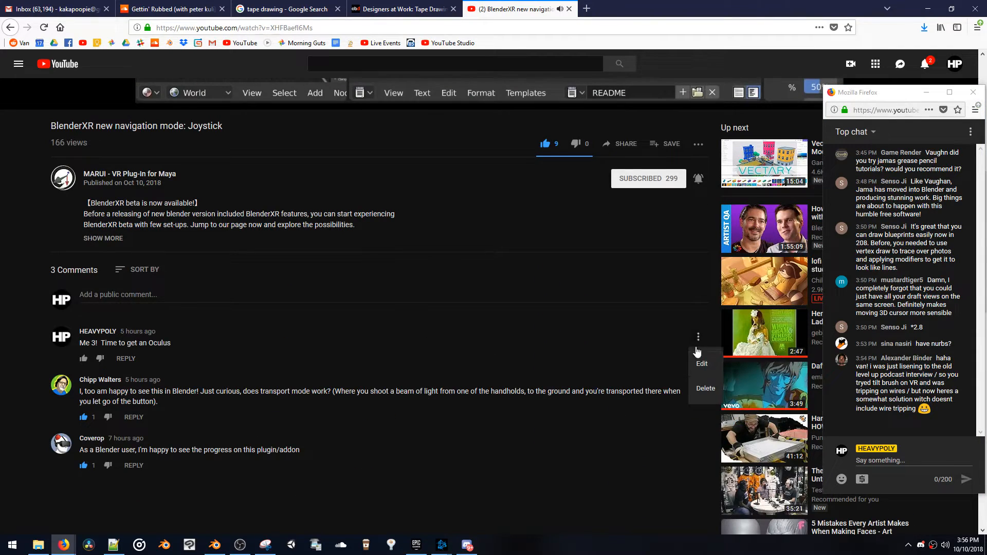
pyautogui.click(702, 364)
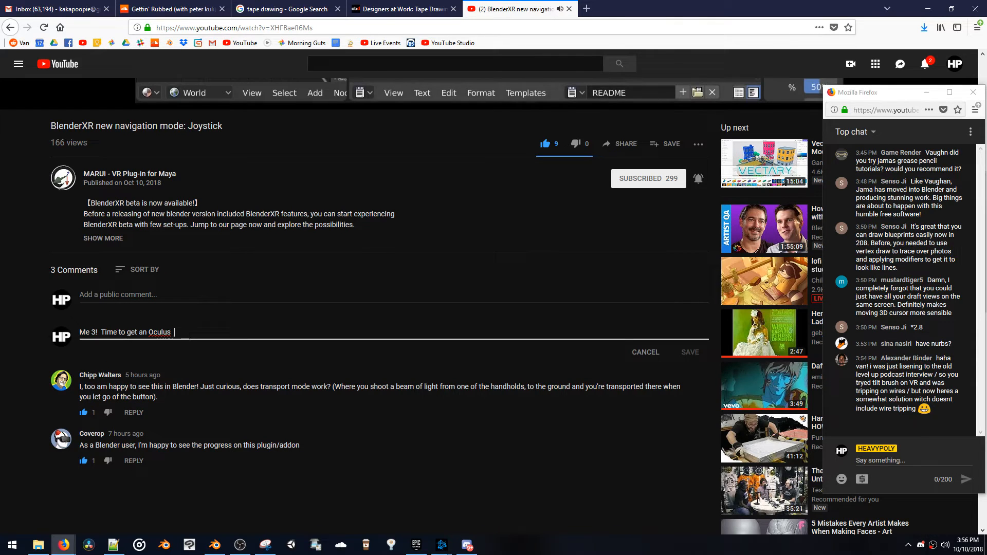
pyautogui.write('Can this work for grease pencil?')
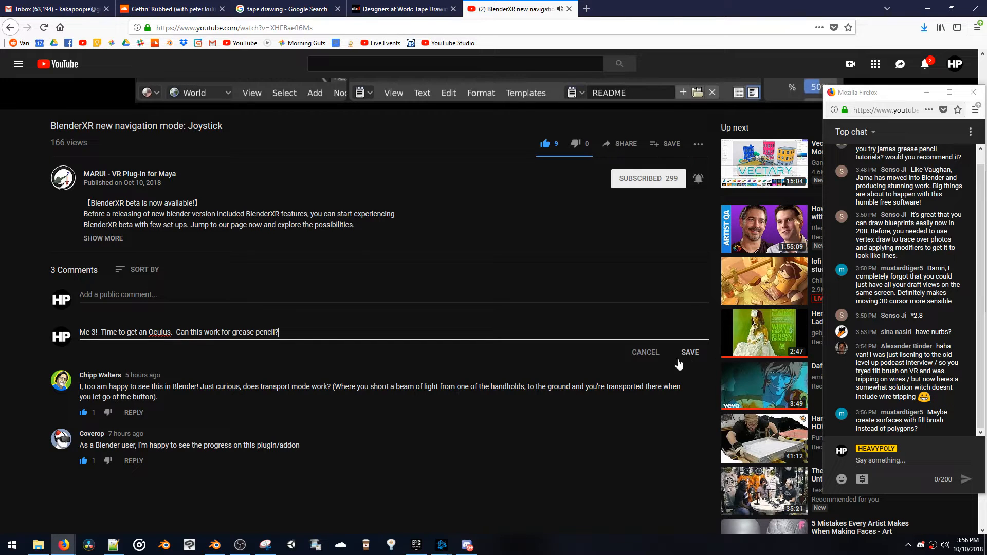
pyautogui.click(683, 355)
# Pause and close the BlenderXR video, switch back to Blender and move the chat window off the outliner
pyautogui.scroll(10, 591, 396)
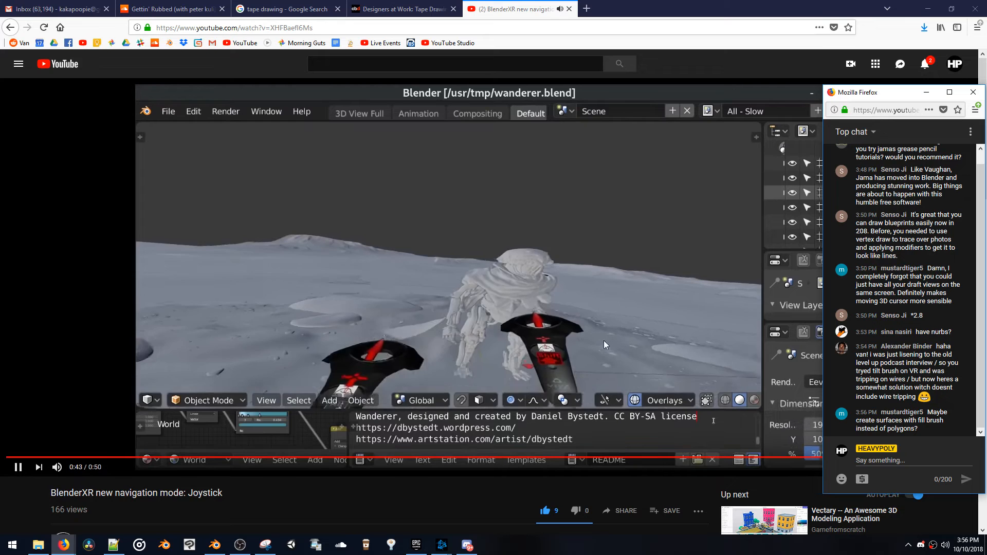
pyautogui.click(601, 283)
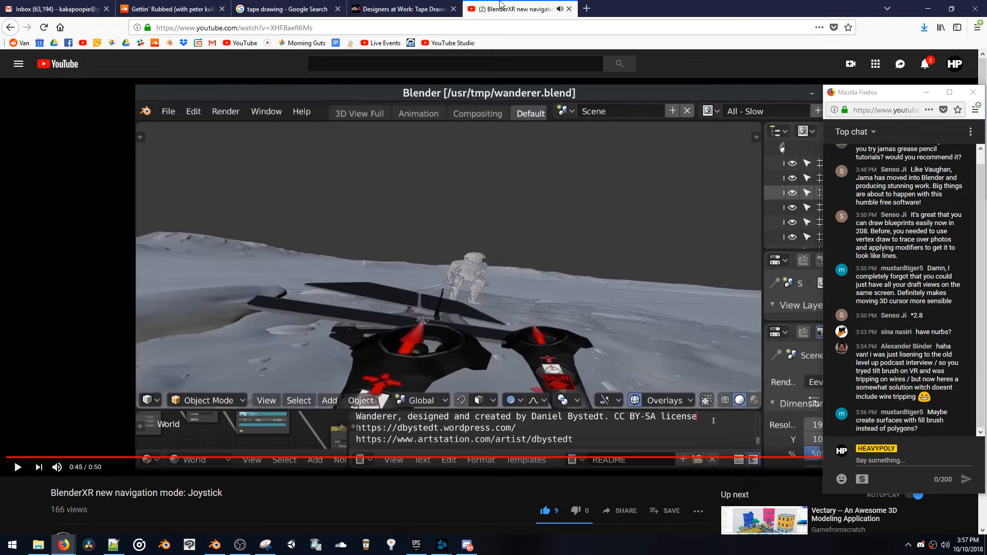
pyautogui.middleClick(513, 7)
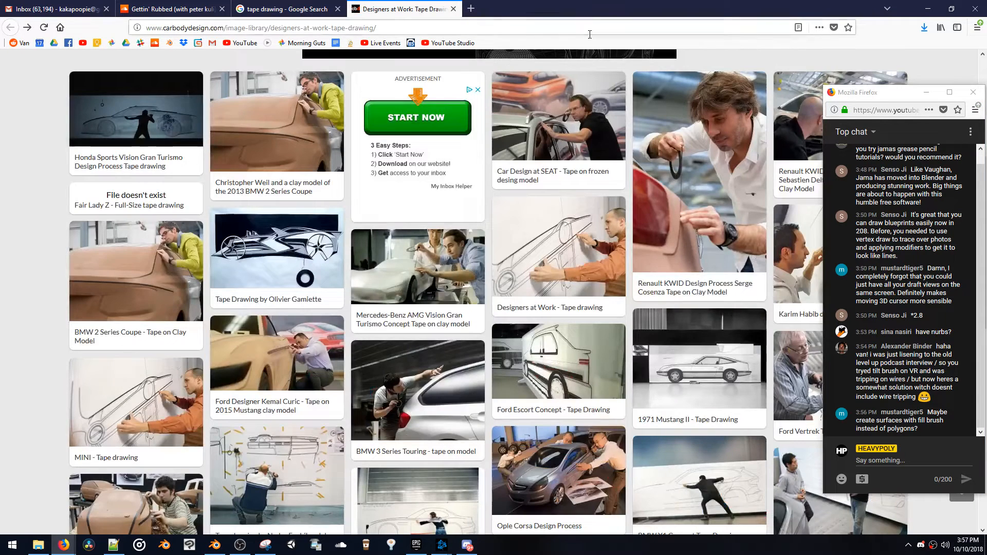
pyautogui.click(215, 546)
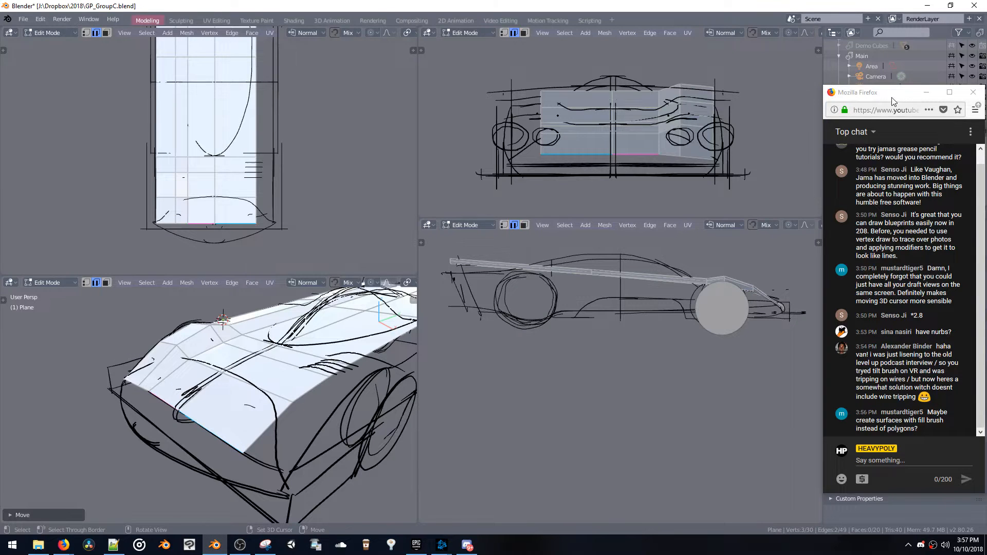
pyautogui.moveTo(898, 99); pyautogui.dragTo(900, 139)
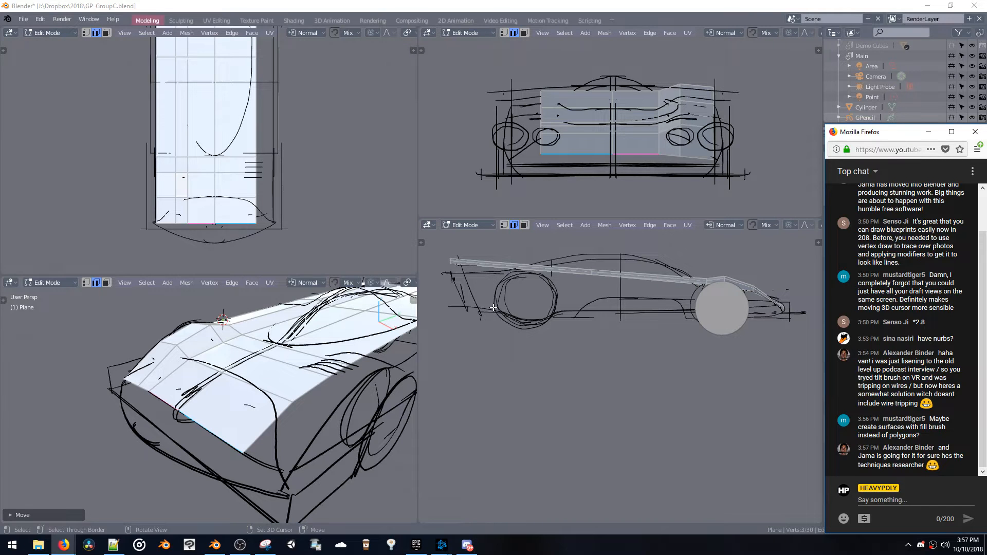
# Examine the mesh editing tools available in Edit Mode
pyautogui.moveTo(493, 307); pyautogui.dragTo(399, 260, button='middle')
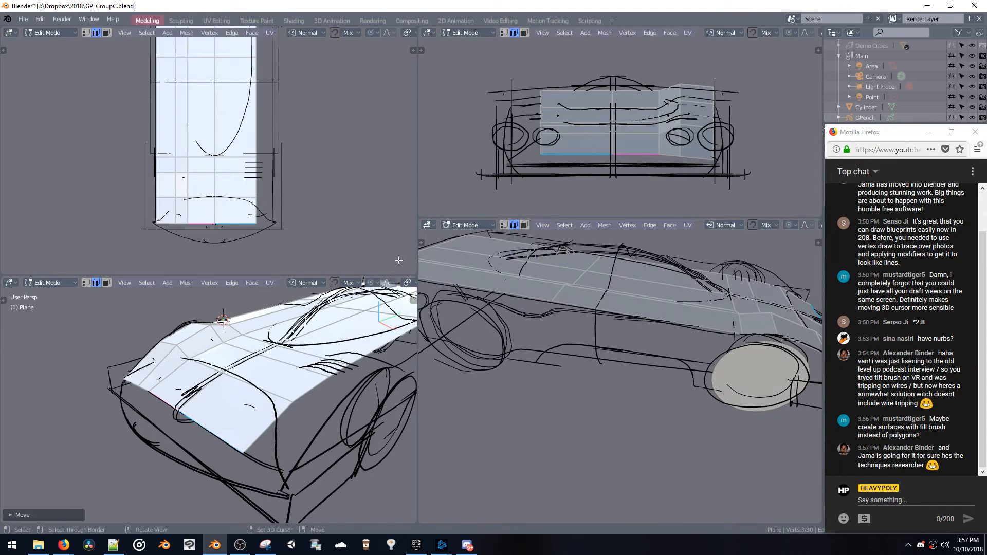
pyautogui.click(423, 246)
pyautogui.scroll(-5, 454, 415)
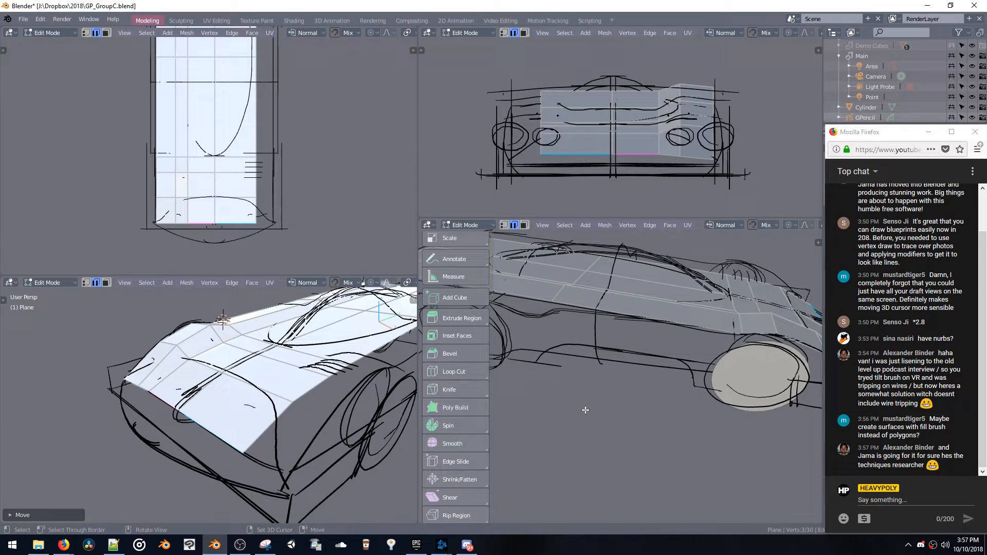
pyautogui.moveTo(584, 410); pyautogui.dragTo(594, 386, button='middle')
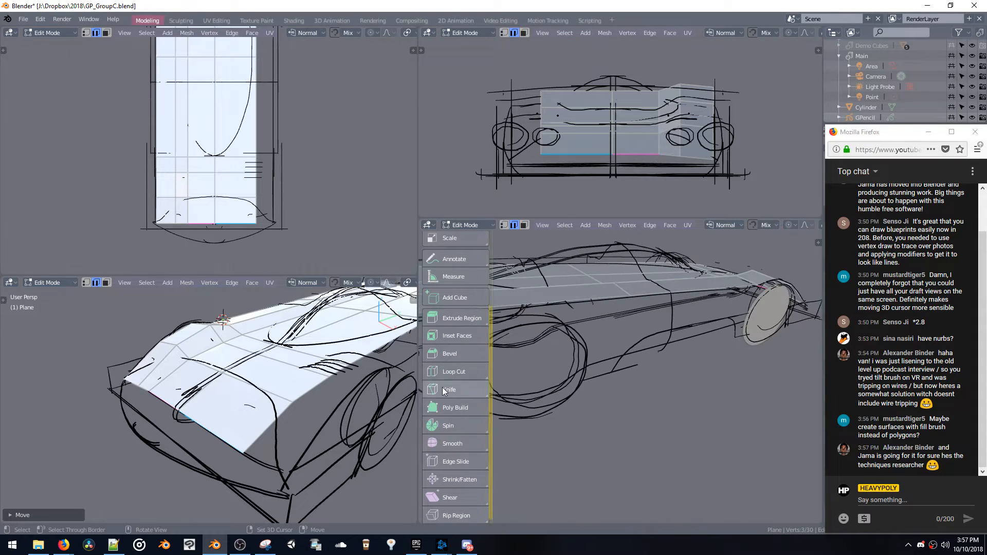
pyautogui.scroll(5, 451, 346)
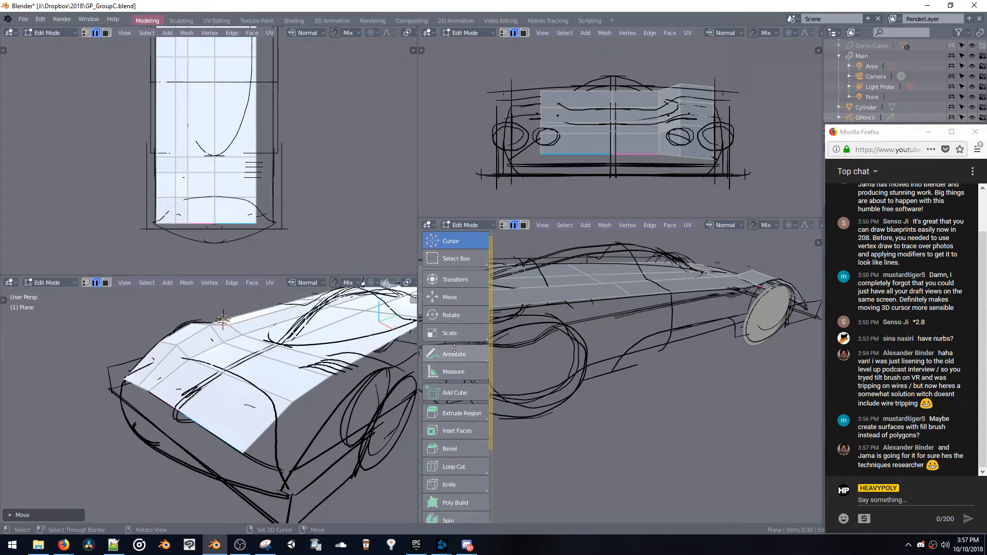
pyautogui.press('n')
pyautogui.press('n')
pyautogui.press('t')
# Symmetrize the guide surface across X so both sides share the shaped fender, and return to Object Mode
pyautogui.moveTo(571, 386); pyautogui.dragTo(598, 352, button='middle')
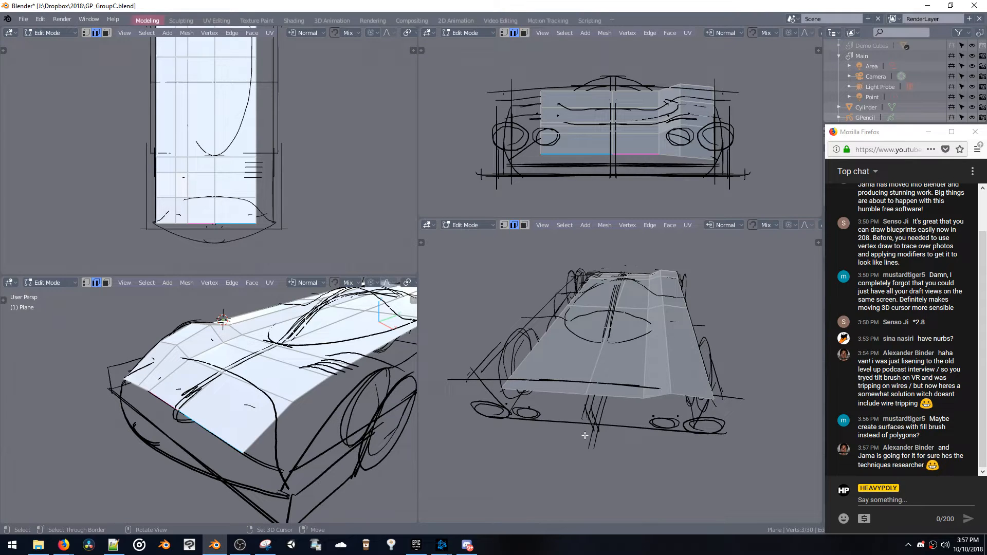
pyautogui.hotkey('shift', 'x')
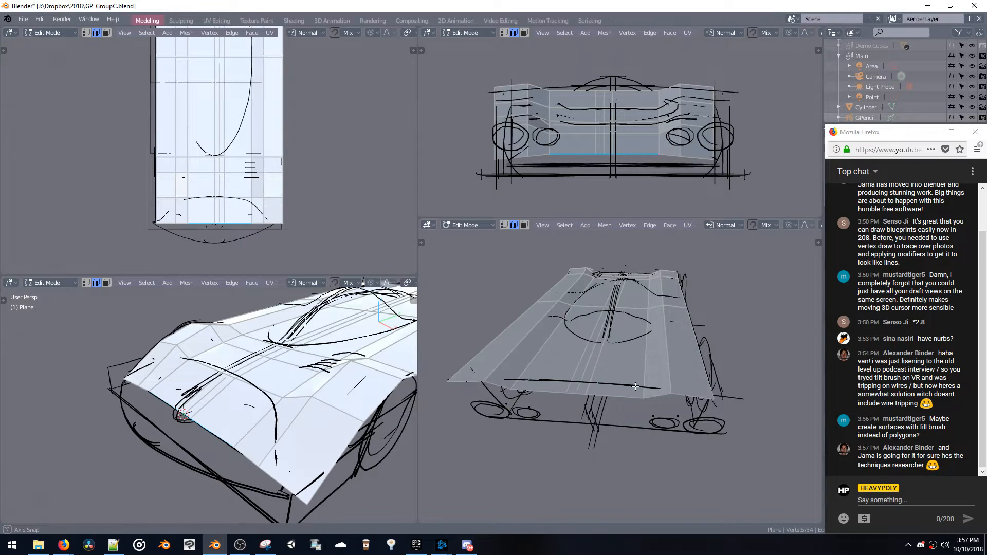
pyautogui.moveTo(635, 386); pyautogui.dragTo(628, 447, button='middle')
pyautogui.press('Tab')
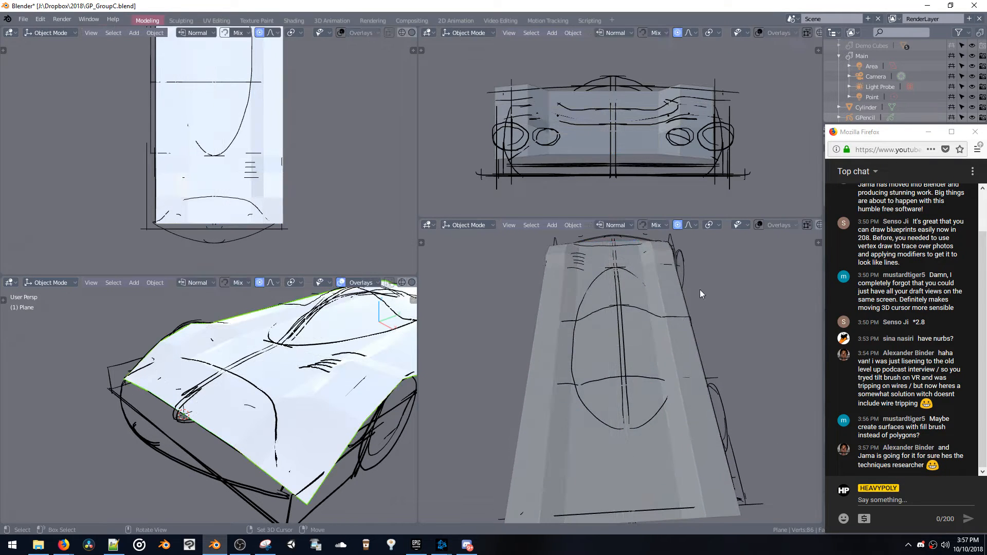
pyautogui.click(856, 118)
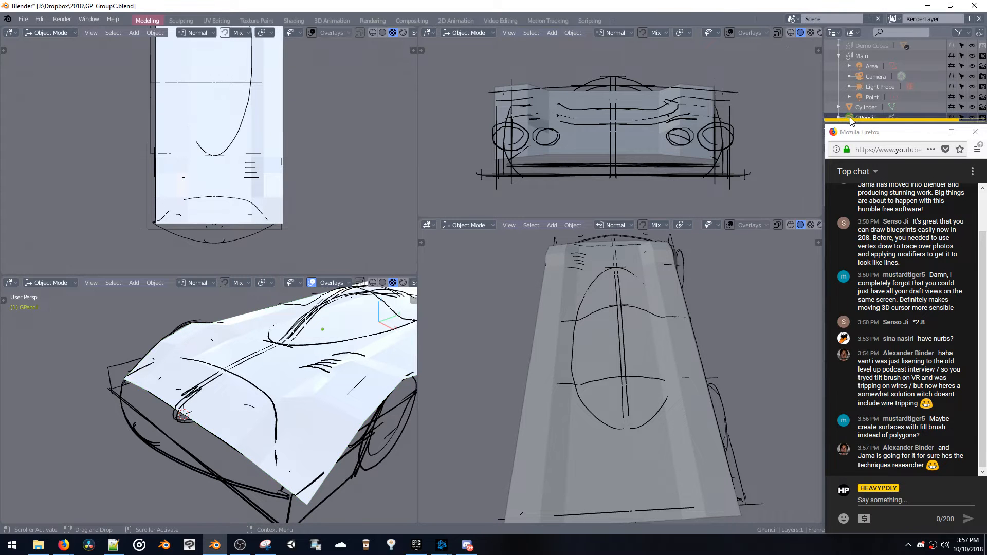
pyautogui.press('g')
pyautogui.press('x')
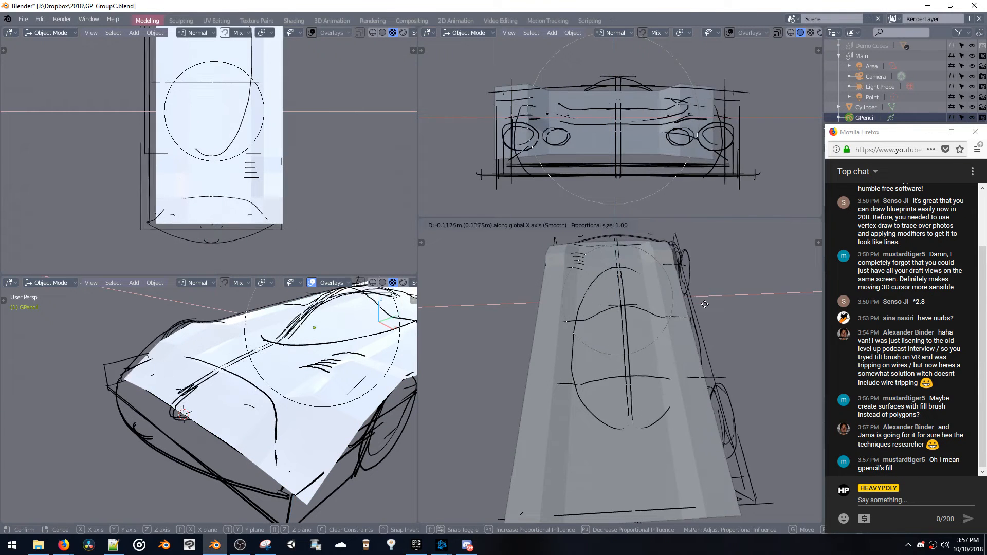
pyautogui.rightClick(707, 306)
# Centre the guide plane on the car by setting its X location to 0 m
pyautogui.moveTo(860, 133); pyautogui.dragTo(791, 439)
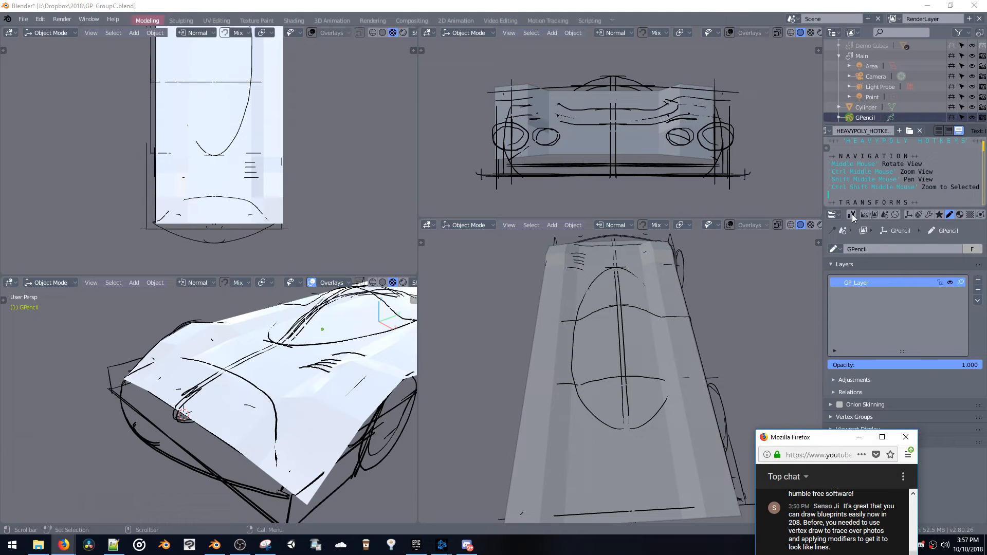
pyautogui.click(908, 215)
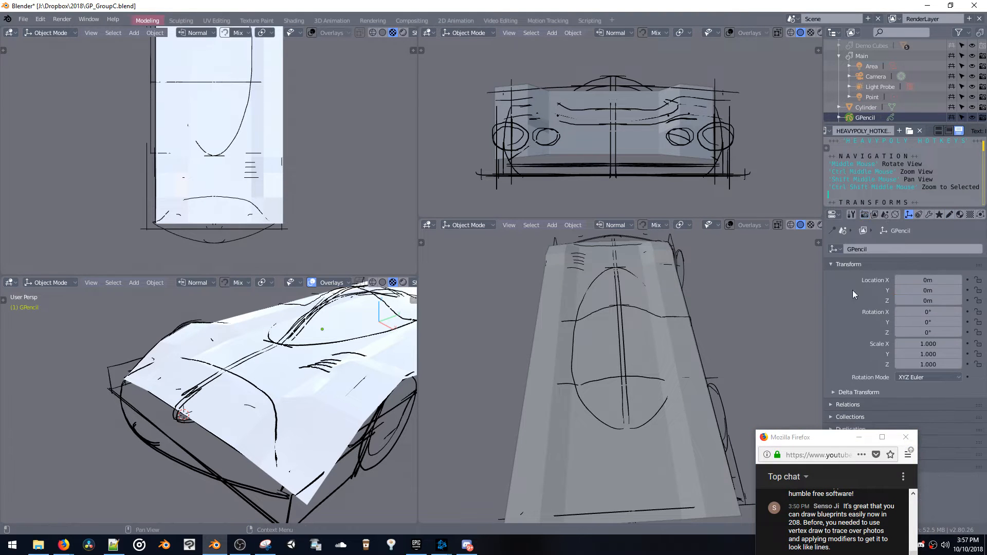
pyautogui.click(663, 336)
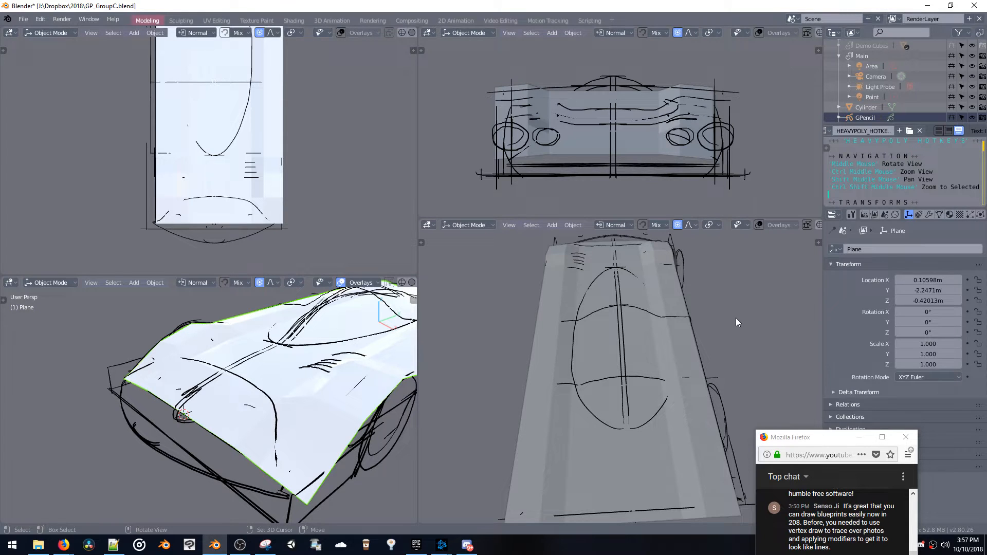
pyautogui.write('0')
pyautogui.press('Return')
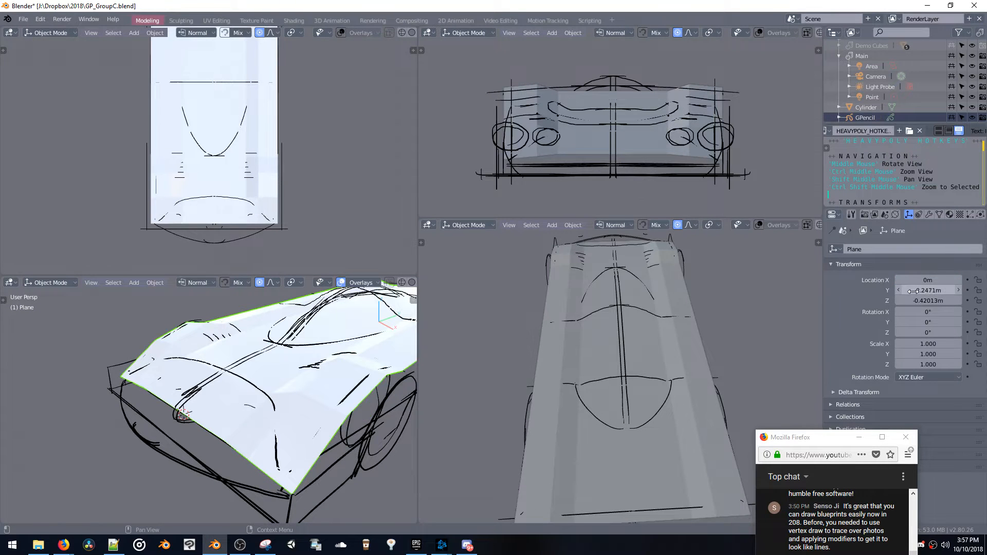
pyautogui.moveTo(644, 301)
pyautogui.mouseDown(button='middle')
pyautogui.moveTo(607, 268)
pyautogui.moveTo(545, 257)
pyautogui.mouseUp(button='middle')
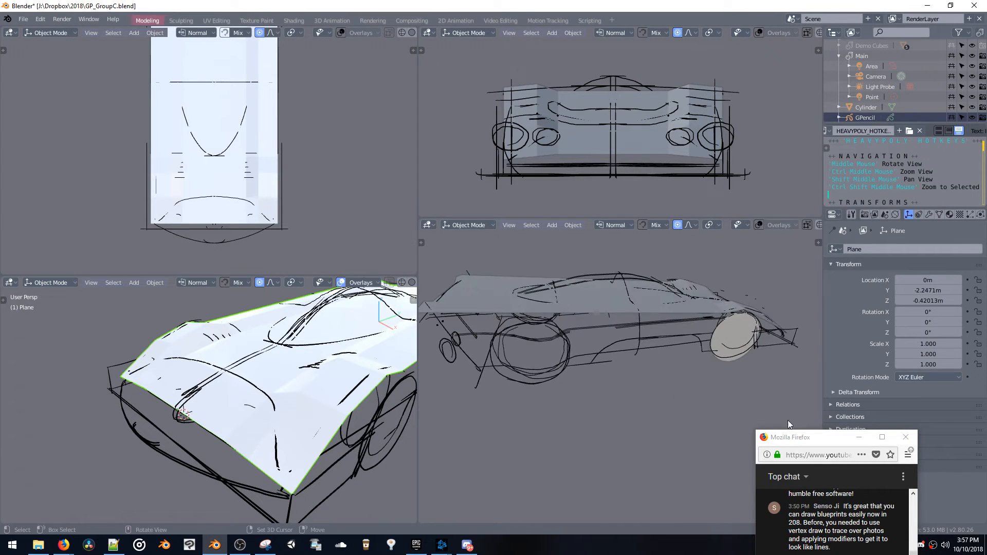
pyautogui.moveTo(799, 439); pyautogui.dragTo(869, 133)
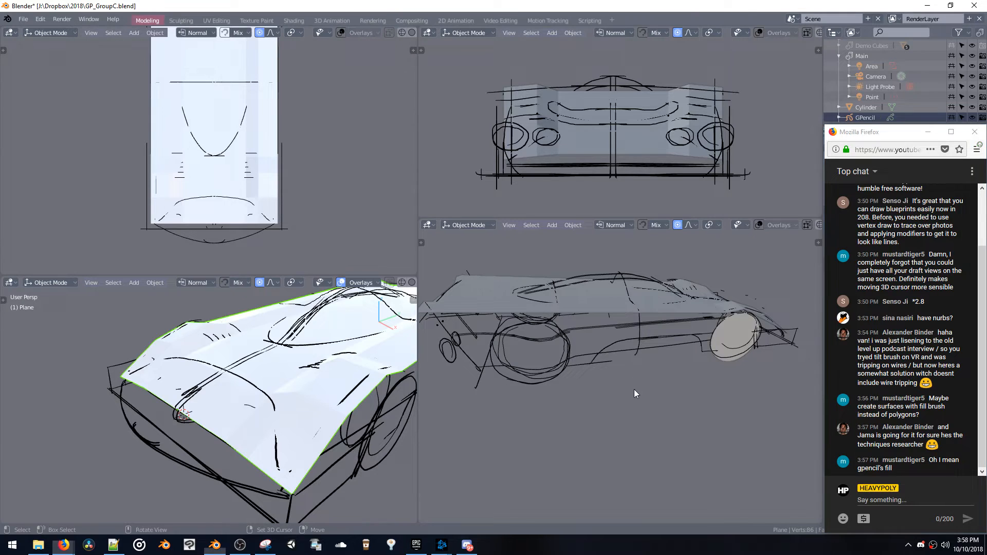
# In Edit Mode, extrude the surface's outer side edge 0.409 m downward along Z to start the car's side panel
pyautogui.moveTo(634, 390); pyautogui.dragTo(697, 322, button='middle')
pyautogui.press('Tab')
pyautogui.click(691, 307)
pyautogui.press('e')
pyautogui.press('z')
pyautogui.click(691, 335)
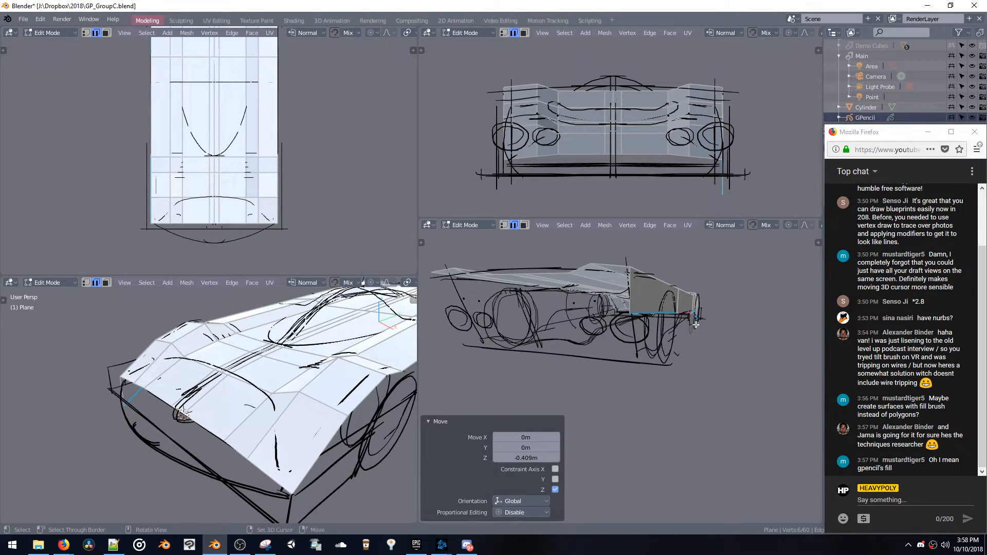
# Extrude the side panel's lower edge further down along Z and move it inward along X
pyautogui.press('e')
pyautogui.press('z')
pyautogui.click(694, 355)
pyautogui.press('g')
pyautogui.press('x')
pyautogui.click(687, 355)
pyautogui.moveTo(687, 354)
pyautogui.mouseDown(button='middle')
pyautogui.moveTo(637, 352)
pyautogui.moveTo(683, 362)
pyautogui.mouseUp(button='middle')
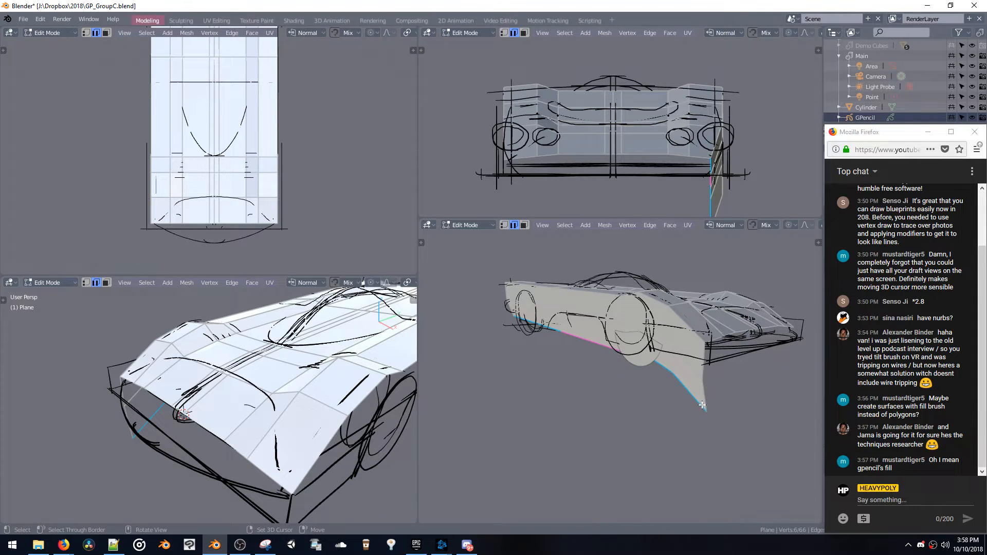
# Select the side panel's lower edge segment at the nose and raise it 0.351 m along Z
pyautogui.click(703, 393)
pyautogui.press('g')
pyautogui.press('z')
pyautogui.click(683, 375)
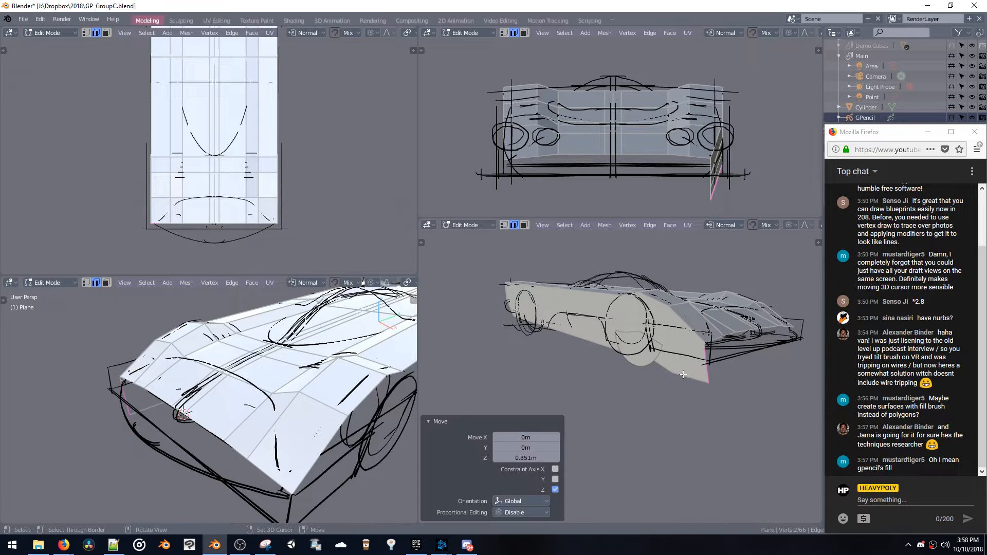
# Adjust the height of the side panel's lower edge at the nose once more along Z
pyautogui.press('g')
pyautogui.press('z')
pyautogui.click(684, 370)
# Leave Edit Mode and hide the mesh surface so only the sketch is shown
pyautogui.moveTo(684, 370); pyautogui.dragTo(666, 359, button='middle')
pyautogui.hotkey('ctrl', 'l')
pyautogui.scroll(2, 699, 377)
pyautogui.press('Tab')
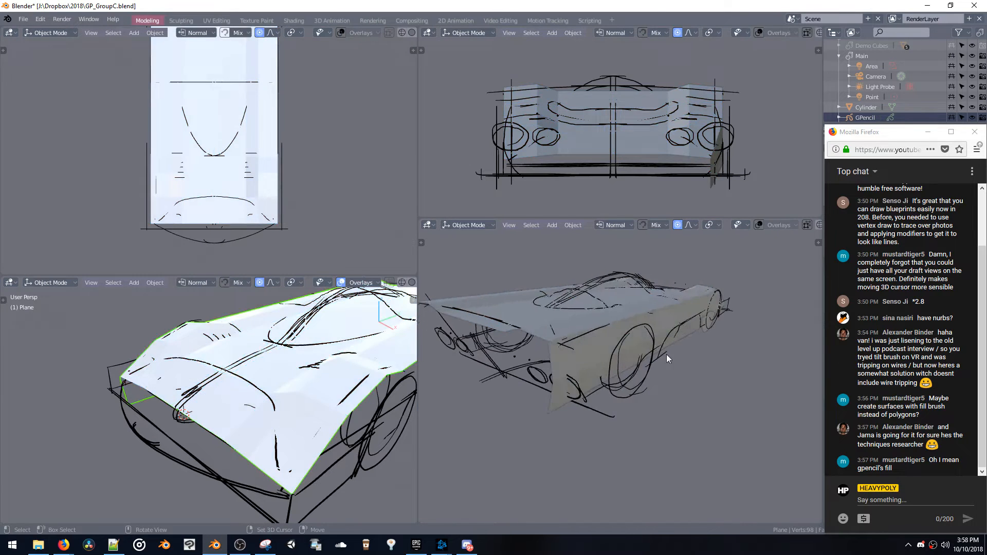
pyautogui.press('h')
pyautogui.moveTo(603, 336)
pyautogui.mouseDown(button='middle')
pyautogui.moveTo(643, 326)
pyautogui.moveTo(584, 354)
pyautogui.mouseUp(button='middle')
# In the GPencil object's Edit Mode, select the round tail light strokes and raise them along Z
pyautogui.click(848, 118)
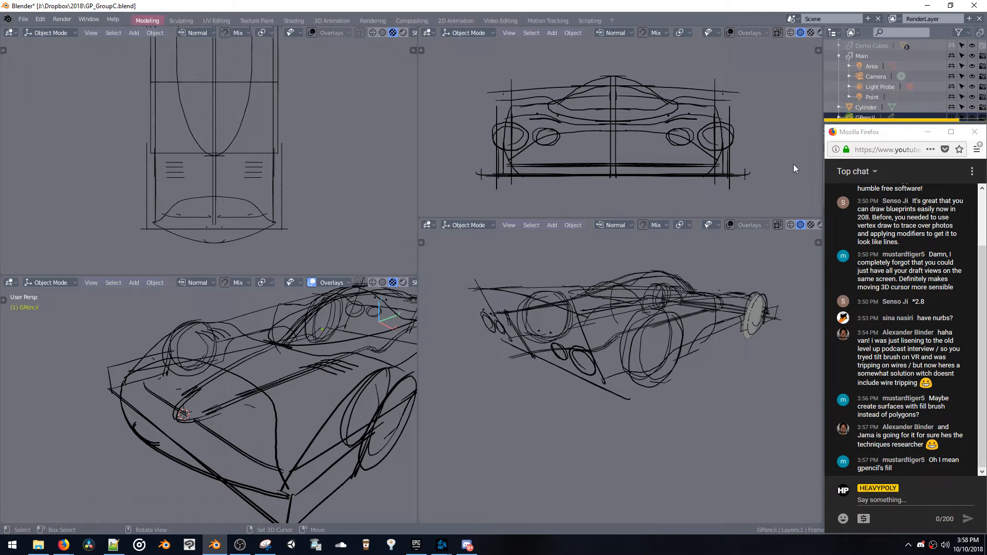
pyautogui.press('Tab')
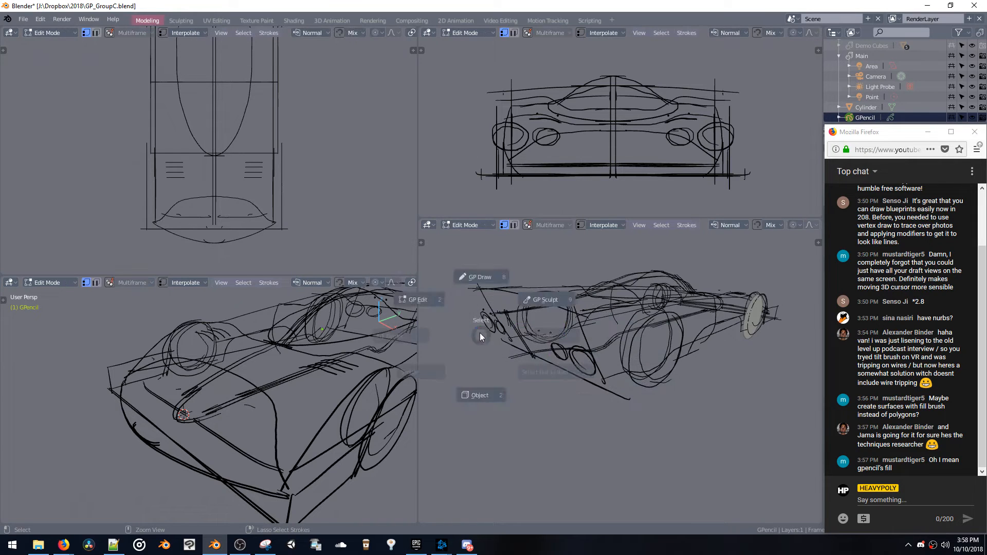
pyautogui.press('b')
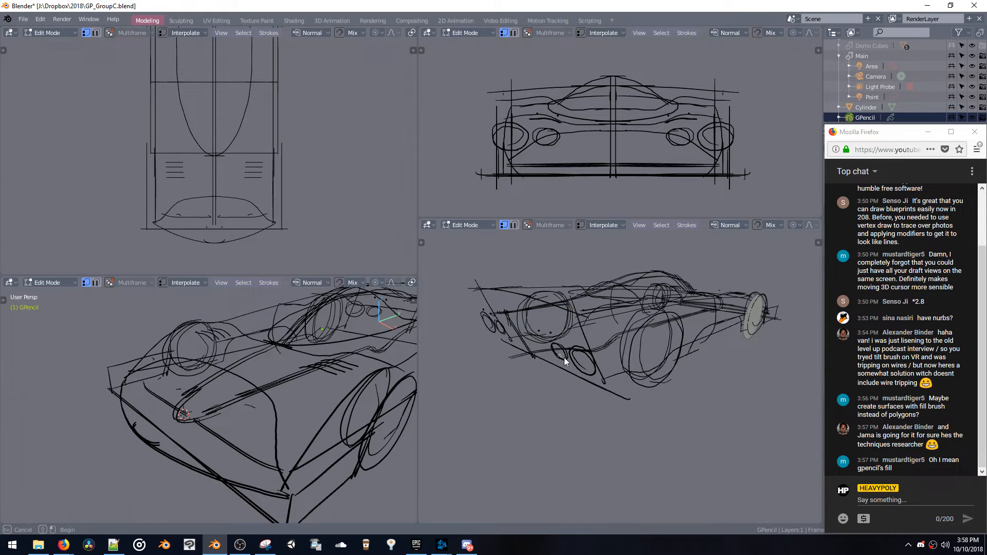
pyautogui.moveTo(563, 357); pyautogui.dragTo(578, 366)
pyautogui.press('g')
pyautogui.press('z')
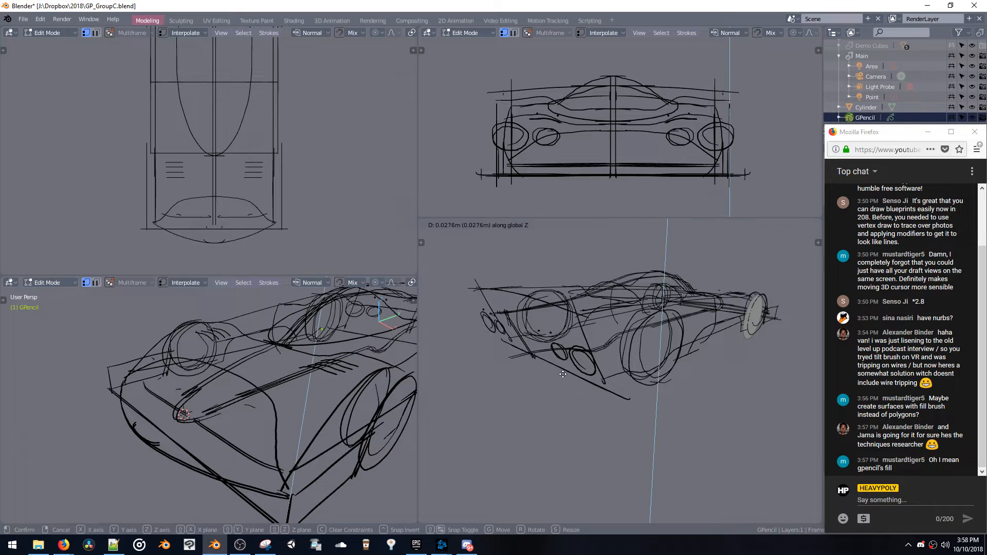
pyautogui.click(561, 380)
pyautogui.moveTo(547, 345)
pyautogui.mouseDown(button='middle')
pyautogui.moveTo(565, 351)
pyautogui.moveTo(557, 361)
pyautogui.moveTo(621, 364)
pyautogui.mouseUp(button='middle')
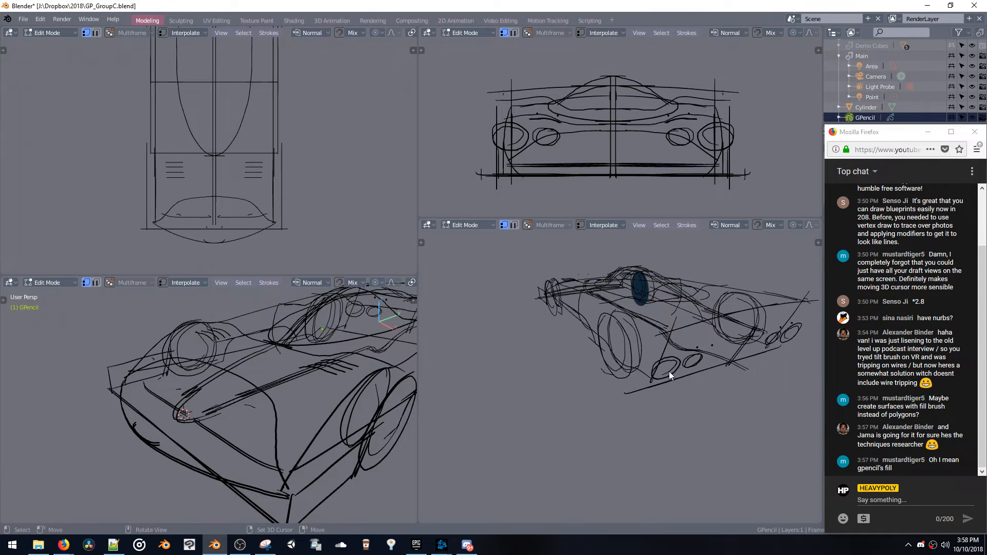
pyautogui.press('m')
pyautogui.press('b')
pyautogui.moveTo(669, 363); pyautogui.dragTo(690, 368)
pyautogui.press('g')
pyautogui.press('z')
pyautogui.click(674, 348)
# Reposition the raised tail light strokes, ending with a move of -0.0142 m in X and 0.0286 m in Y
pyautogui.moveTo(674, 349)
pyautogui.mouseDown(button='middle')
pyautogui.moveTo(639, 337)
pyautogui.moveTo(727, 346)
pyautogui.mouseUp(button='middle')
pyautogui.press('g')
pyautogui.click(663, 340)
pyautogui.press('g')
pyautogui.click(656, 337)
# Rotate the tail light strokes to fit the tail and move them 0.0727 m in X, -0.016 m in Y and 0.0122 m in Z
pyautogui.press('g')
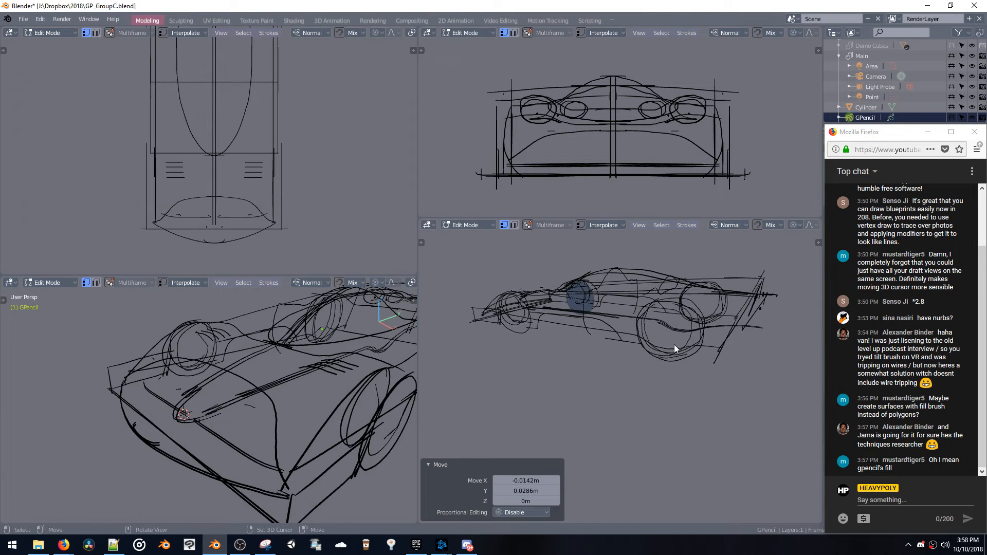
pyautogui.click(621, 322)
pyautogui.press('r')
pyautogui.click(600, 297)
pyautogui.moveTo(600, 297)
pyautogui.mouseDown(button='middle')
pyautogui.moveTo(545, 299)
pyautogui.moveTo(524, 354)
pyautogui.moveTo(551, 329)
pyautogui.moveTo(555, 310)
pyautogui.moveTo(564, 325)
pyautogui.moveTo(640, 354)
pyautogui.moveTo(678, 327)
pyautogui.moveTo(643, 307)
pyautogui.moveTo(683, 304)
pyautogui.moveTo(684, 326)
pyautogui.mouseUp(button='middle')
pyautogui.press('g')
pyautogui.click(519, 351)
# Switch to Object Mode and delete the Cylinder disc at the wheel
pyautogui.press('space')
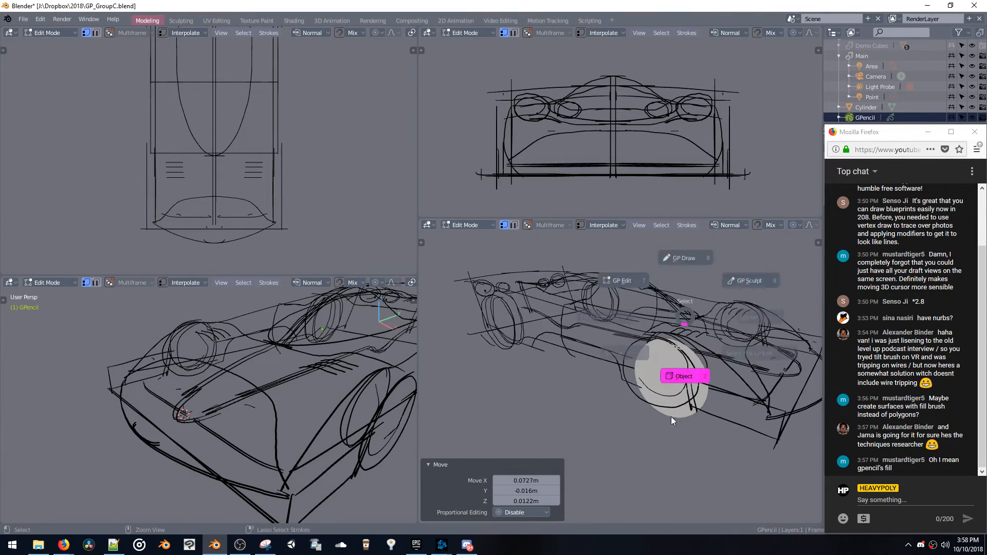
pyautogui.click(671, 418)
pyautogui.press('x')
pyautogui.moveTo(679, 378)
pyautogui.mouseDown(button='middle')
pyautogui.moveTo(612, 384)
pyautogui.moveTo(626, 388)
pyautogui.moveTo(627, 367)
pyautogui.moveTo(607, 333)
pyautogui.mouseUp(button='middle')
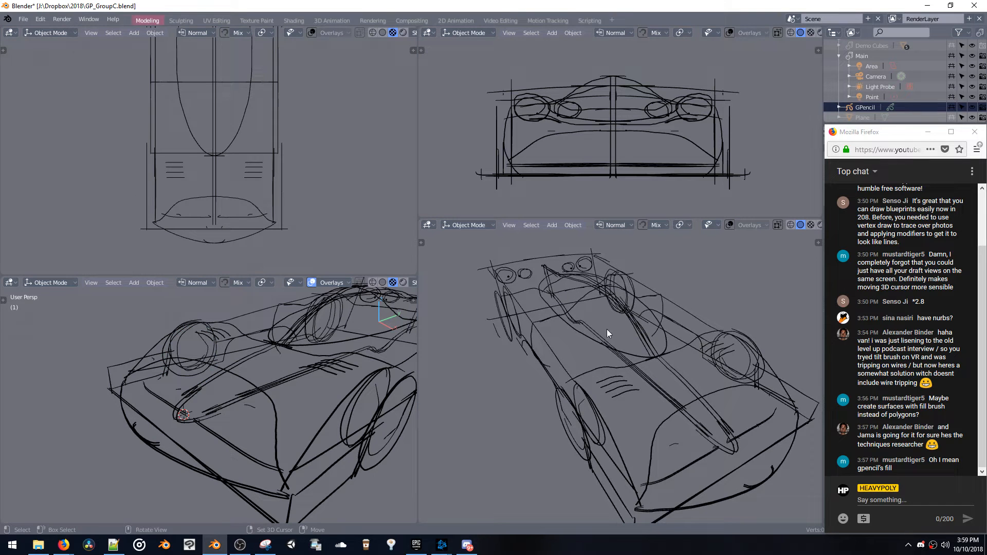
# Make the GPencil object active again and put it in Draw mode
pyautogui.hotkey('ctrl', 'Tab')
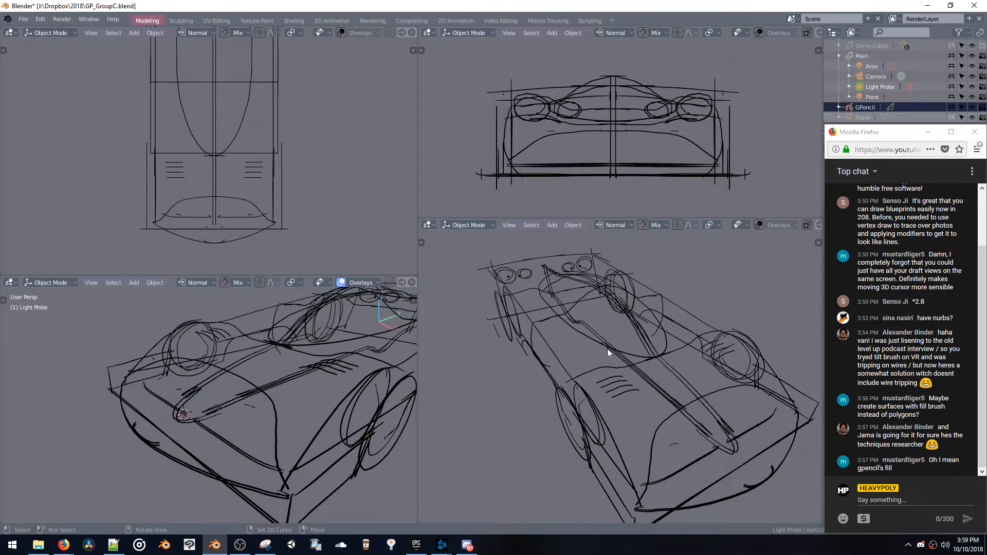
pyautogui.click(607, 349)
pyautogui.hotkey('ctrl', 'Tab')
pyautogui.click(607, 346)
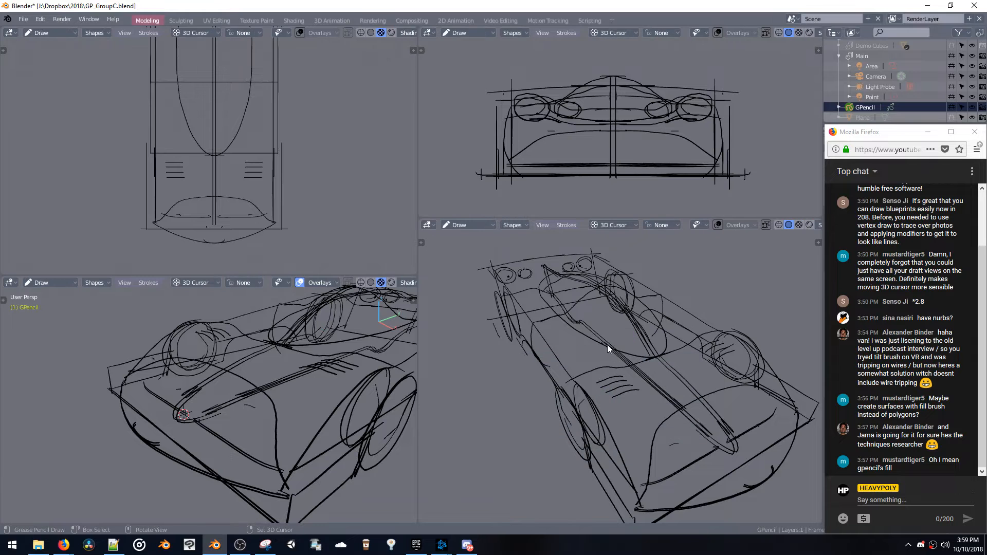
pyautogui.moveTo(607, 345); pyautogui.dragTo(550, 323, button='middle')
# Place the 3D cursor on the cockpit canopy's outline in the top view
pyautogui.moveTo(360, 329)
pyautogui.mouseDown(button='middle')
pyautogui.moveTo(298, 336)
pyautogui.moveTo(328, 393)
pyautogui.mouseUp(button='middle')
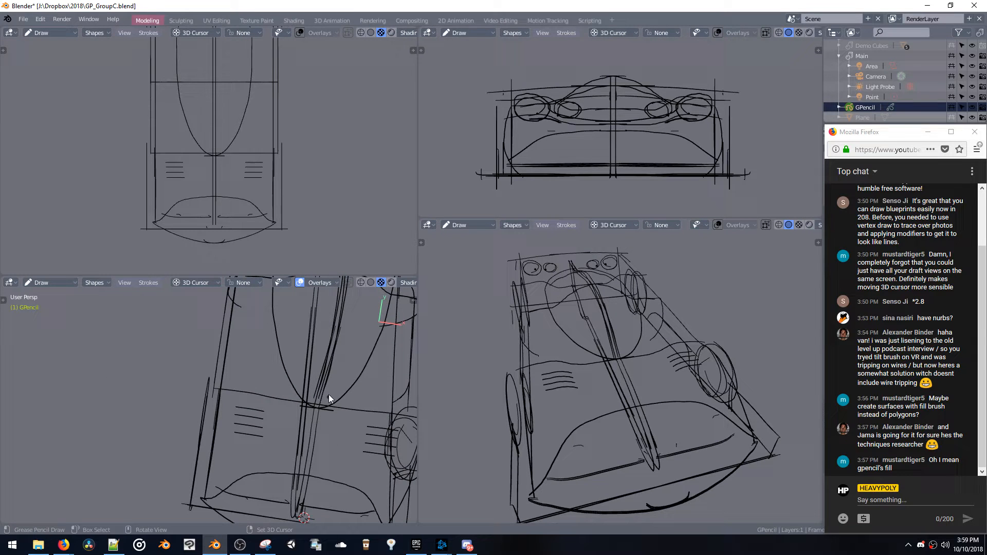
pyautogui.rightClick(190, 127)
pyautogui.press('KP_7')
pyautogui.keyDown('shift'); pyautogui.moveTo(264, 346); pyautogui.dragTo(259, 369, button='middle'); pyautogui.keyUp('shift')
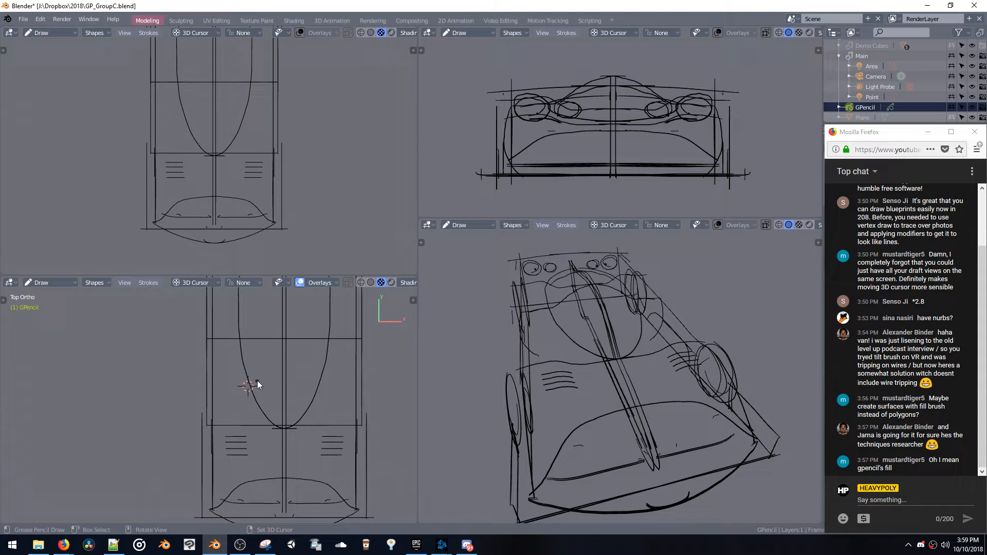
pyautogui.keyDown('shift'); pyautogui.moveTo(276, 371); pyautogui.dragTo(238, 366, button='middle'); pyautogui.keyUp('shift')
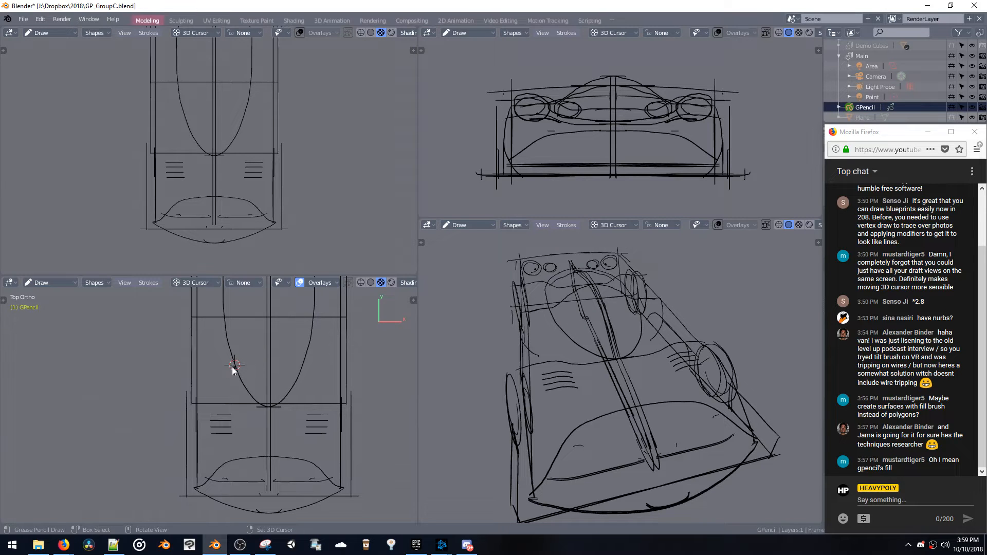
# Try to sketch a windscreen arc across the cockpit canopy at the 3D cursor's depth
pyautogui.moveTo(516, 297)
pyautogui.mouseDown(button='middle')
pyautogui.moveTo(613, 354)
pyautogui.moveTo(657, 339)
pyautogui.moveTo(557, 334)
pyautogui.mouseUp(button='middle')
pyautogui.hotkey('ctrl', 'z')
pyautogui.moveTo(538, 322); pyautogui.dragTo(596, 296)
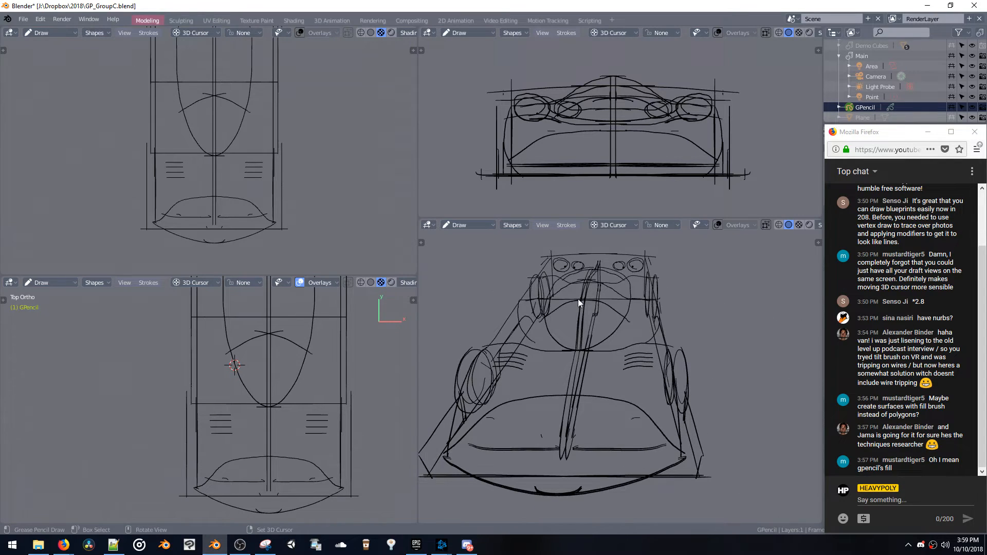
pyautogui.moveTo(578, 298)
pyautogui.mouseDown(button='middle')
pyautogui.moveTo(674, 322)
pyautogui.moveTo(559, 337)
pyautogui.mouseUp(button='middle')
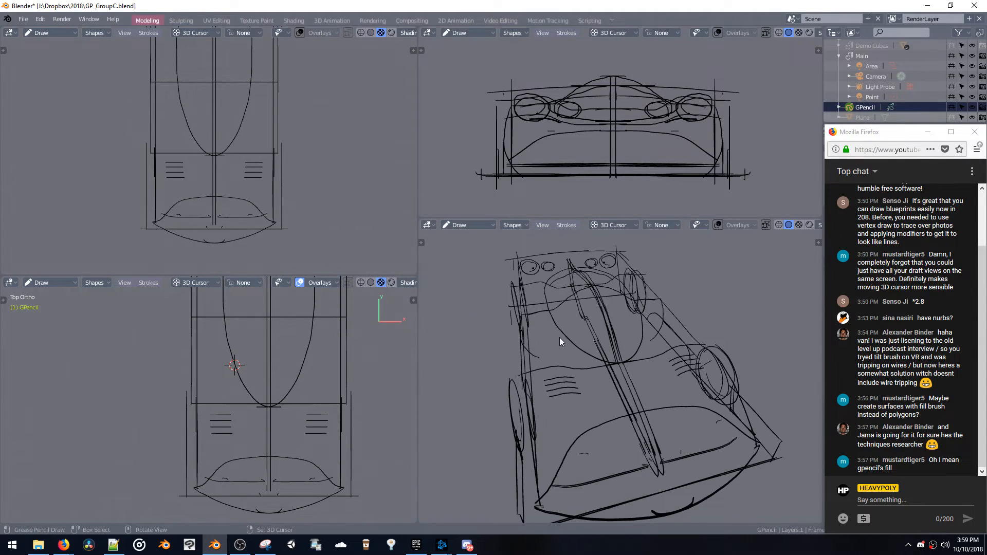
pyautogui.moveTo(603, 314)
pyautogui.mouseDown(button='middle')
pyautogui.moveTo(566, 324)
pyautogui.moveTo(489, 316)
pyautogui.moveTo(547, 315)
pyautogui.moveTo(624, 342)
pyautogui.mouseUp(button='middle')
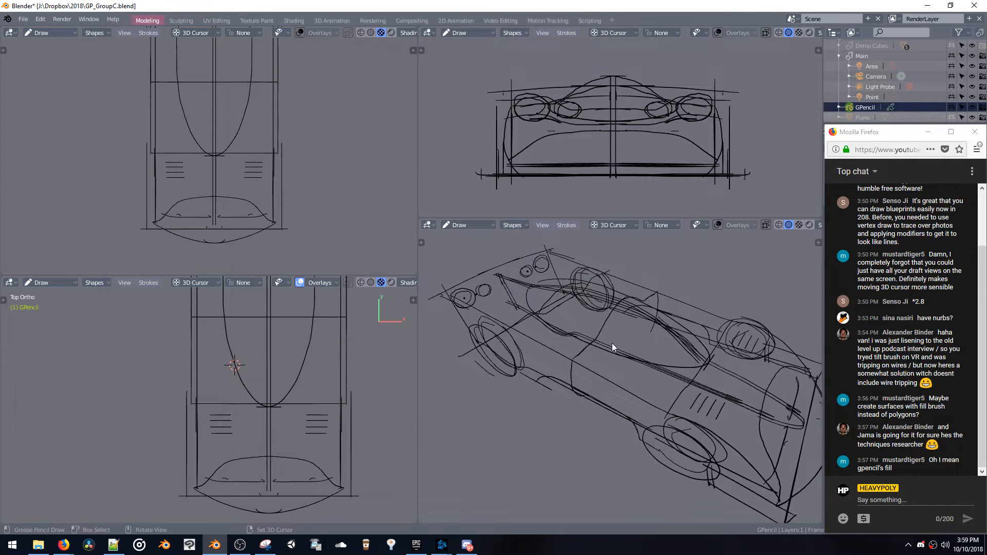
# In Object Mode, add a mesh plane at the 3D cursor and rotate it 90° about X so it stands upright
pyautogui.press('space')
pyautogui.hotkey('shift', 'a')
pyautogui.moveTo(548, 342)
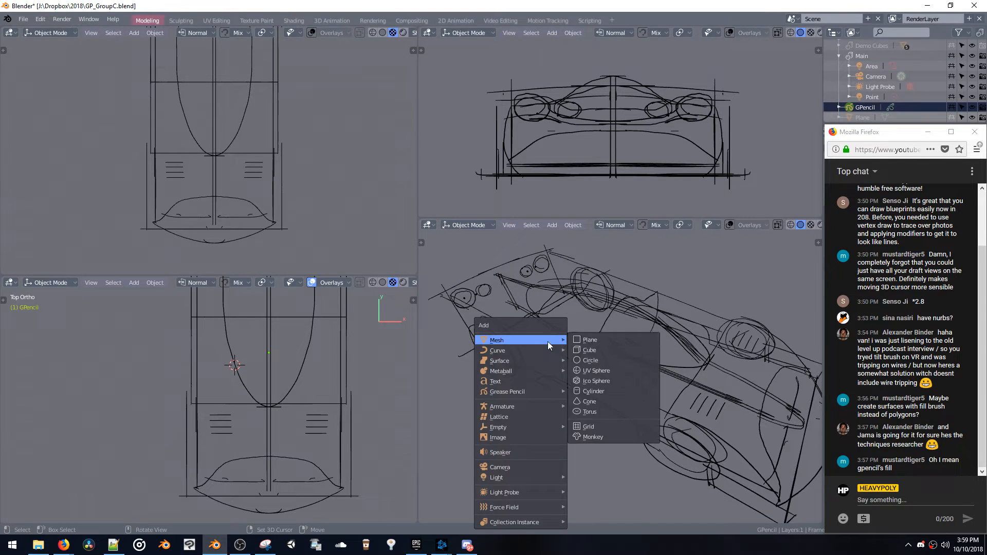
pyautogui.click(597, 343)
pyautogui.press('r')
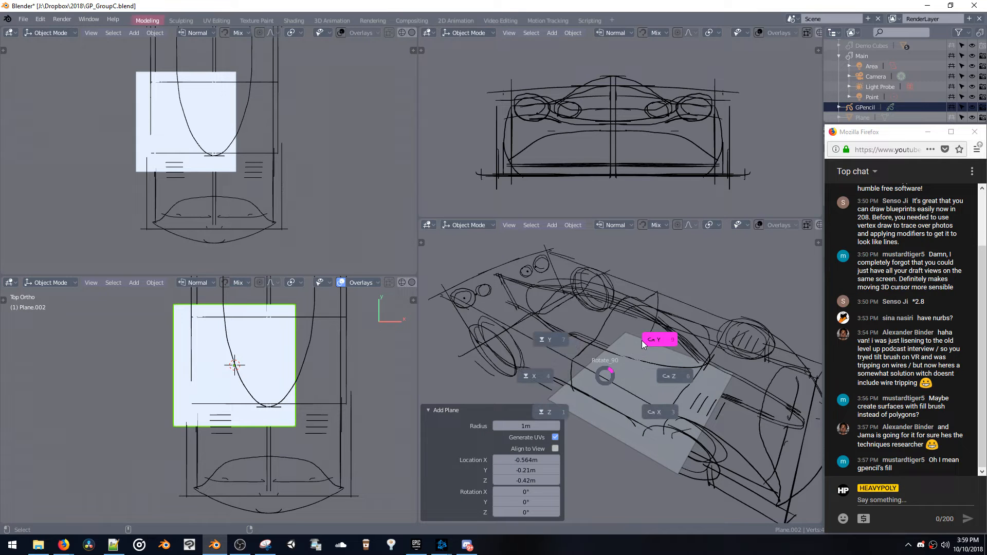
pyautogui.click(656, 418)
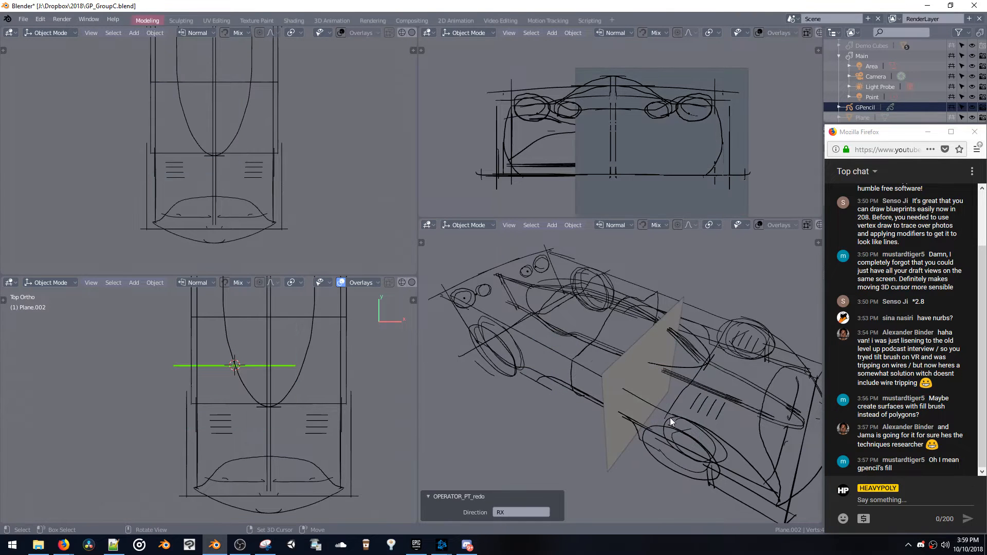
# Scale the upright plane by 1.339, shift it towards the car's centre, and widen it by 2.120 along X
pyautogui.press('s')
pyautogui.click(640, 400)
pyautogui.press('g')
pyautogui.press('x')
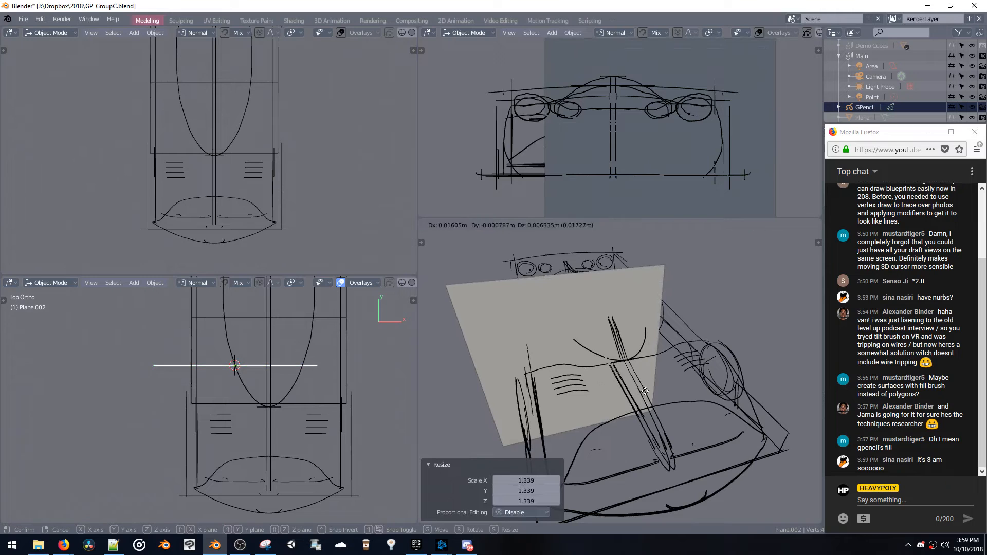
pyautogui.click(662, 386)
pyautogui.press('s')
pyautogui.press('x')
pyautogui.click(746, 380)
pyautogui.moveTo(745, 380); pyautogui.dragTo(739, 360, button='middle')
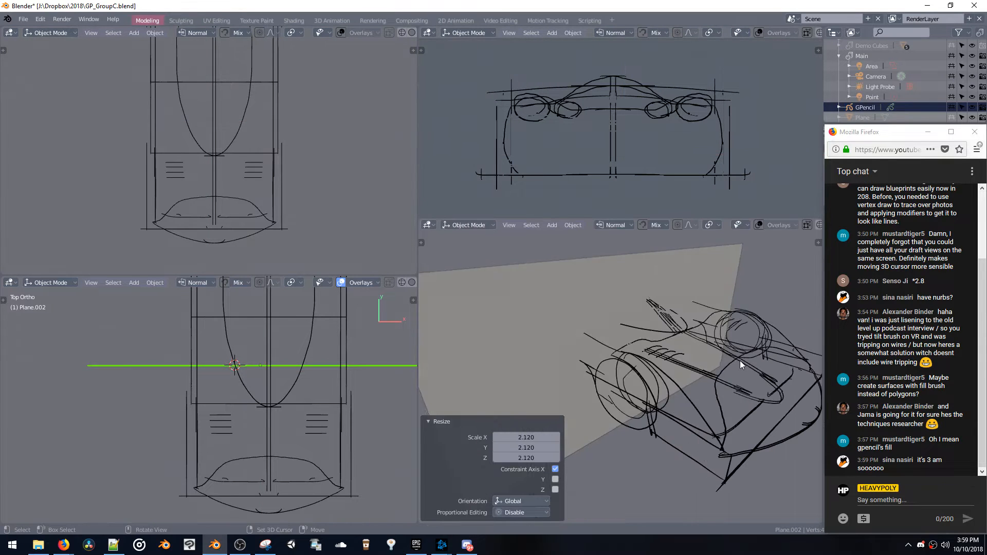
# Move the plane -0.157 m along Z and 0.454 m along Y
pyautogui.press('g')
pyautogui.press('z')
pyautogui.click(739, 382)
pyautogui.press('g')
pyautogui.press('y')
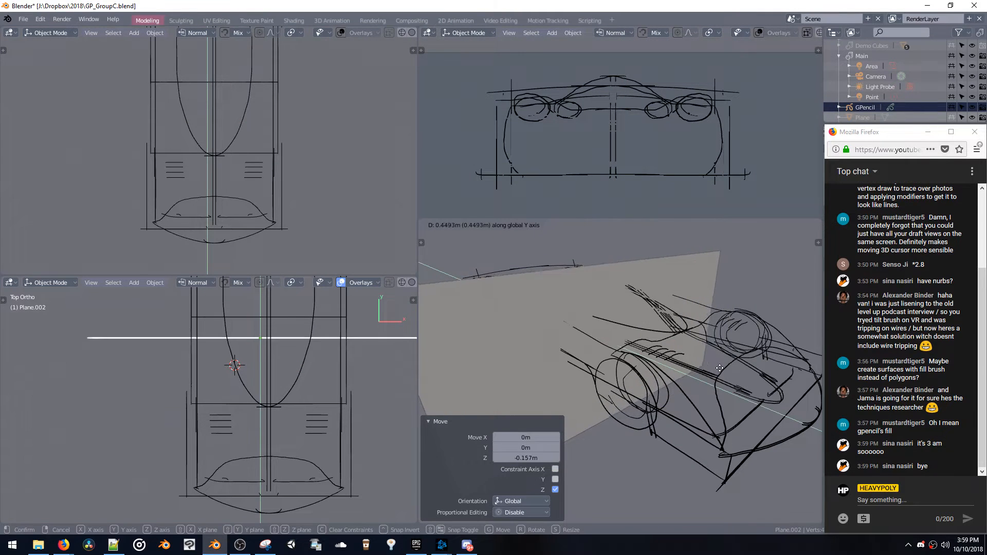
pyautogui.click(720, 368)
pyautogui.moveTo(718, 366); pyautogui.dragTo(746, 374, button='middle')
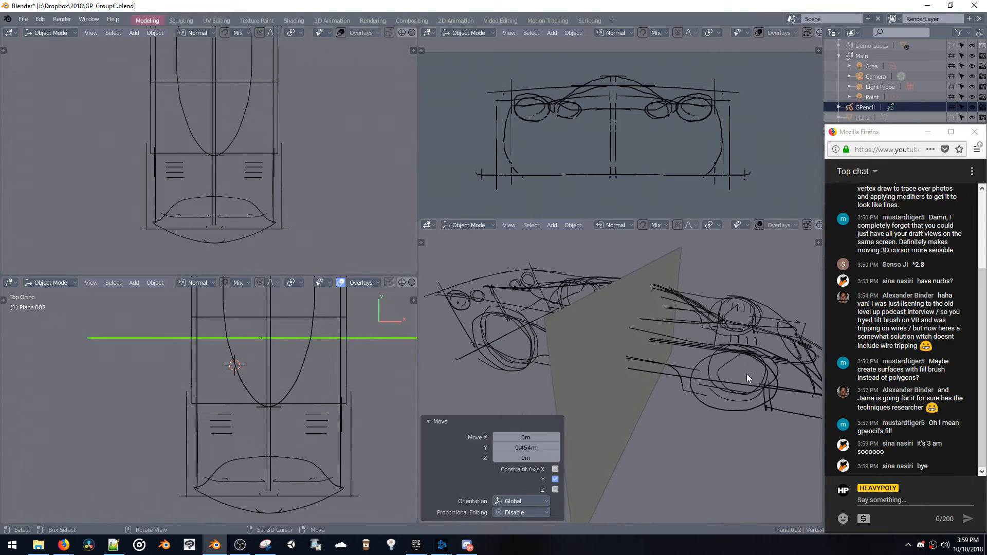
# Tilt the plane -33° about X and move it 0.237 m in X, -0.592 m in Y and 0.0389 m in Z
pyautogui.press('r')
pyautogui.press('x')
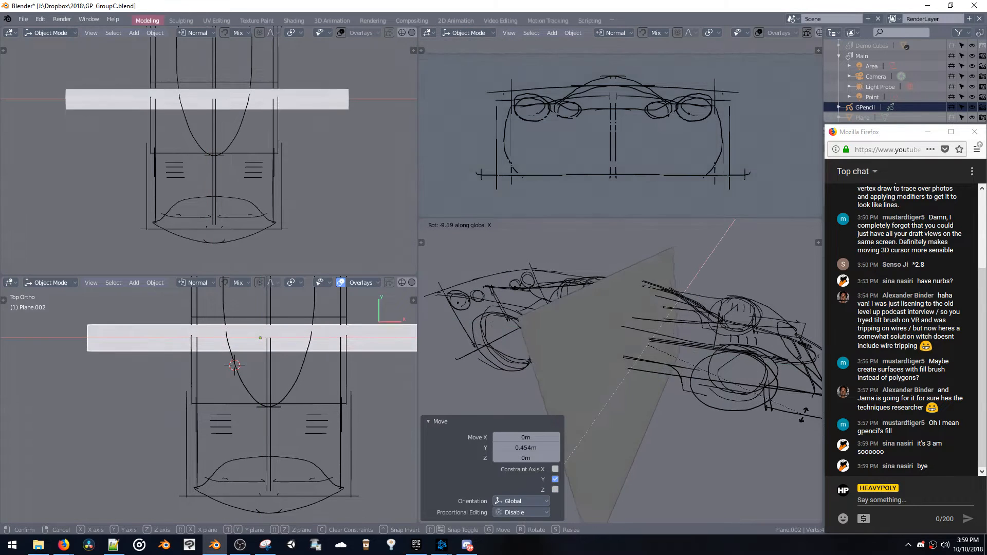
pyautogui.click(738, 344)
pyautogui.press('g')
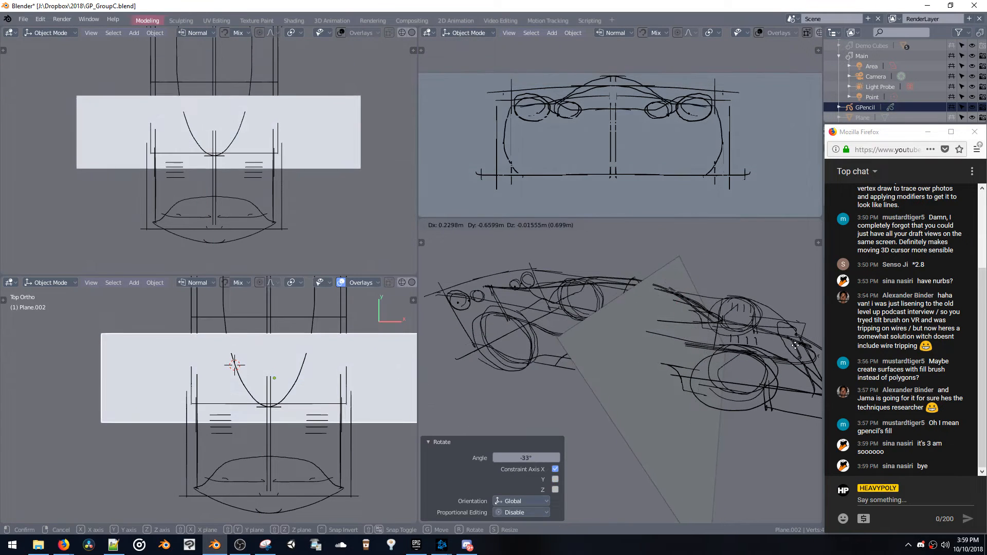
pyautogui.click(775, 353)
pyautogui.moveTo(775, 349)
pyautogui.mouseDown(button='middle')
pyautogui.moveTo(690, 350)
pyautogui.moveTo(733, 362)
pyautogui.mouseUp(button='middle')
# Tilt the plane another -6.8° about X and reposition it at the windscreen, ending with a move of -0.0328, 0.192, 0.0577 m
pyautogui.press('r')
pyautogui.press('x')
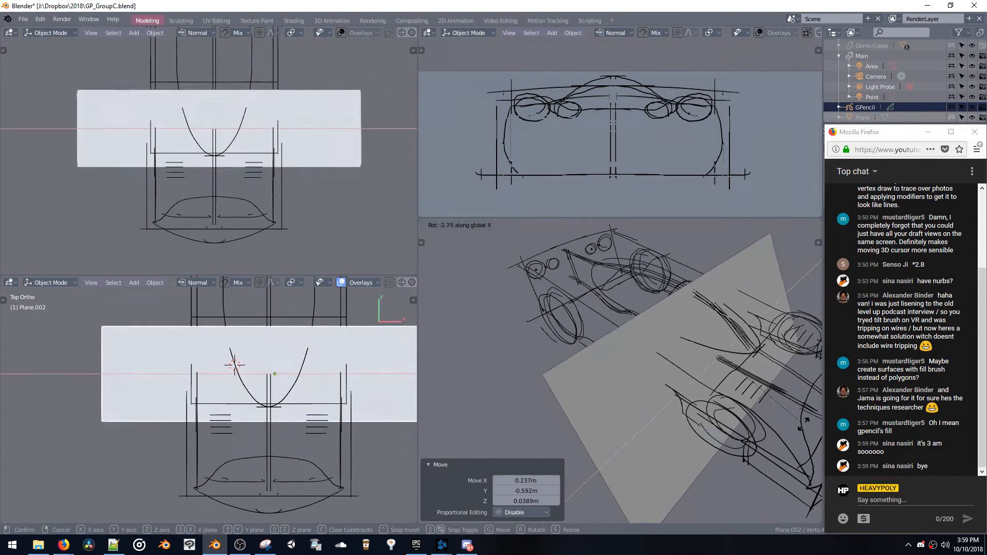
pyautogui.click(739, 393)
pyautogui.press('g')
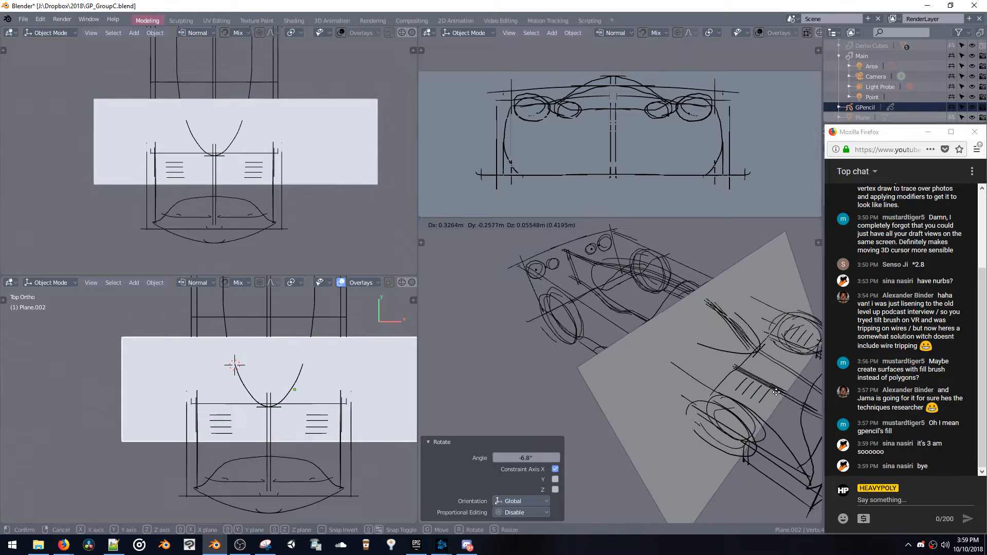
pyautogui.click(773, 394)
pyautogui.moveTo(773, 391)
pyautogui.mouseDown(button='middle')
pyautogui.moveTo(708, 378)
pyautogui.moveTo(755, 372)
pyautogui.moveTo(620, 355)
pyautogui.mouseUp(button='middle')
pyautogui.press('g')
pyautogui.click(734, 364)
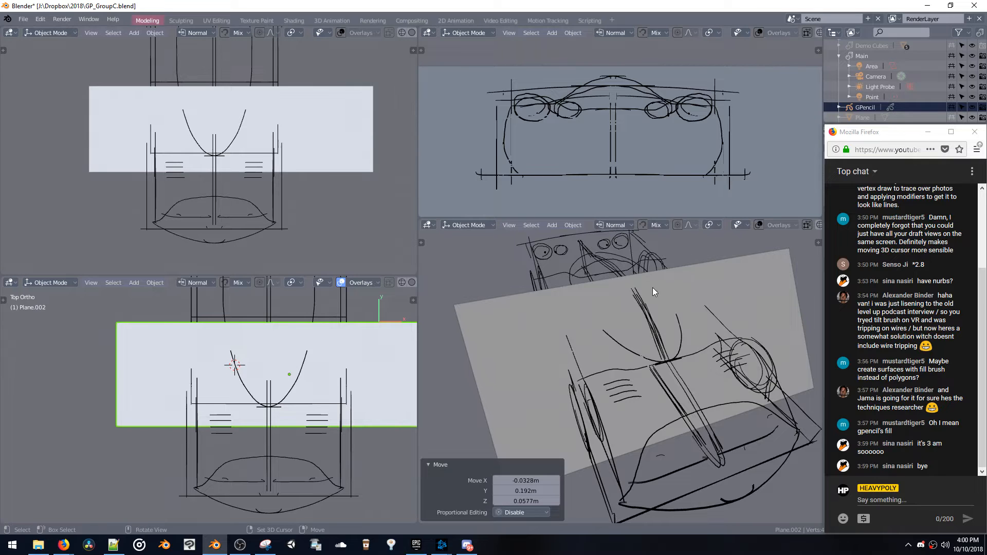
# Put the GPencil object in Draw mode and set the stroke placement to Surface
pyautogui.hotkey('ctrl', 'space')
pyautogui.click(869, 109)
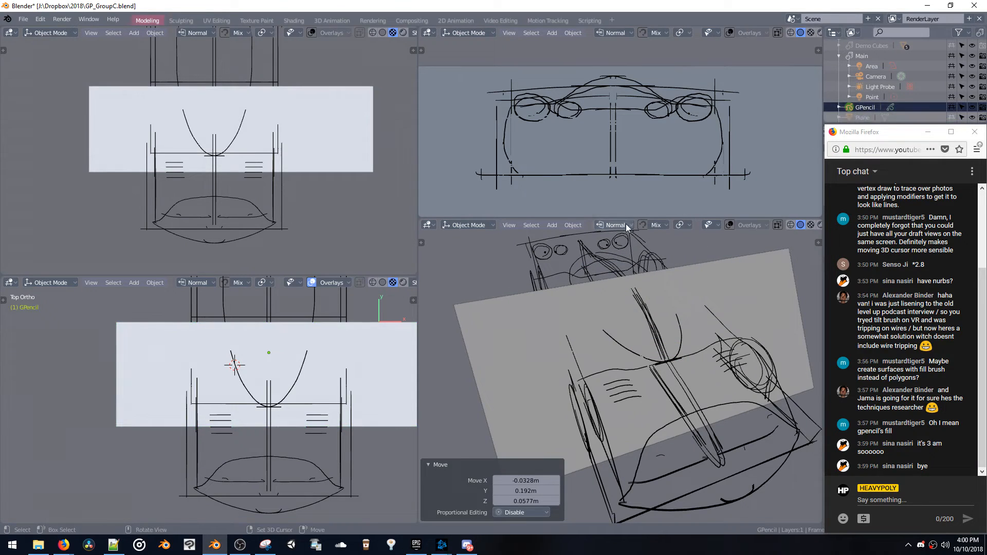
pyautogui.hotkey('ctrl', 'Tab')
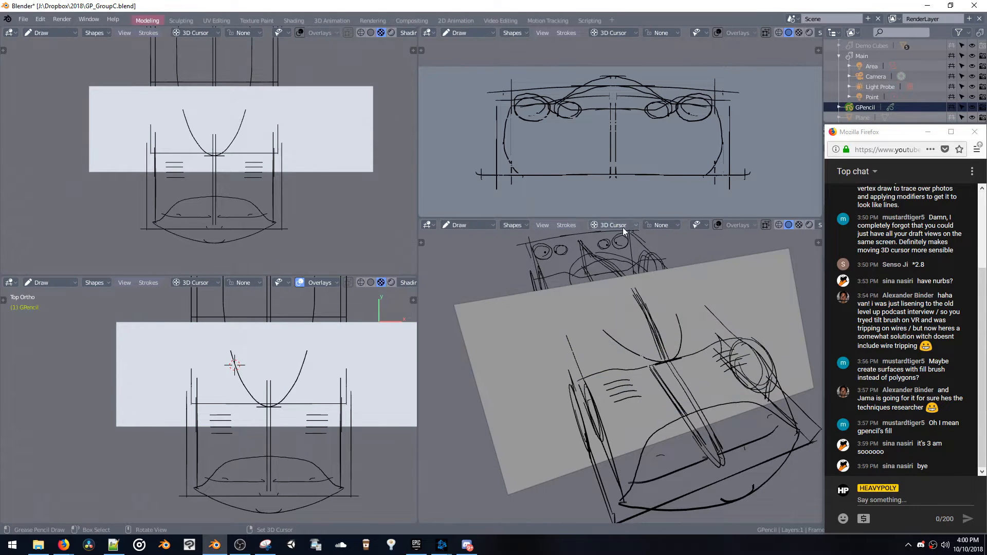
pyautogui.click(619, 226)
pyautogui.click(613, 278)
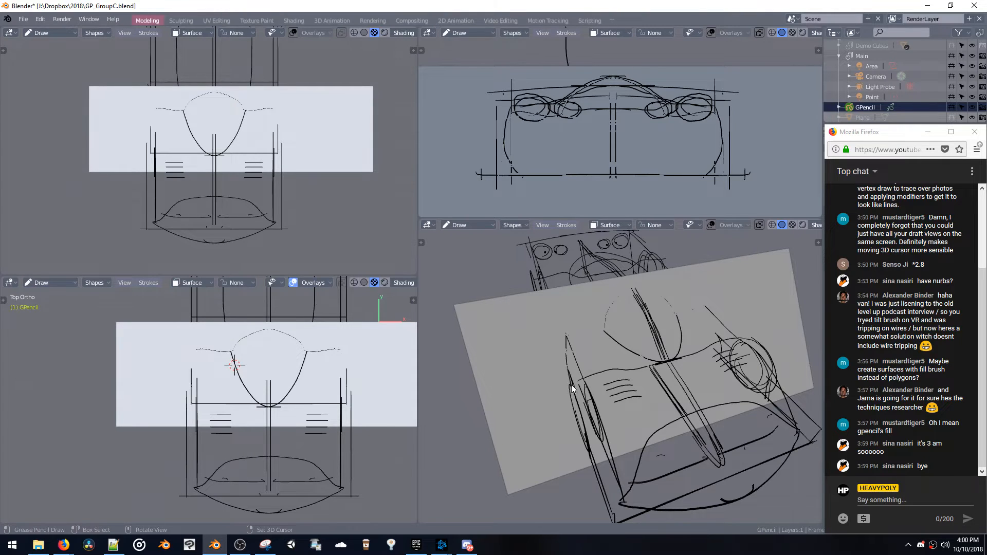
# Sketch the windscreen arc, shoulder lines and body-side contours onto the tilted plane
pyautogui.moveTo(572, 385)
pyautogui.mouseDown(button='middle')
pyautogui.moveTo(605, 329)
pyautogui.moveTo(629, 323)
pyautogui.mouseUp(button='middle')
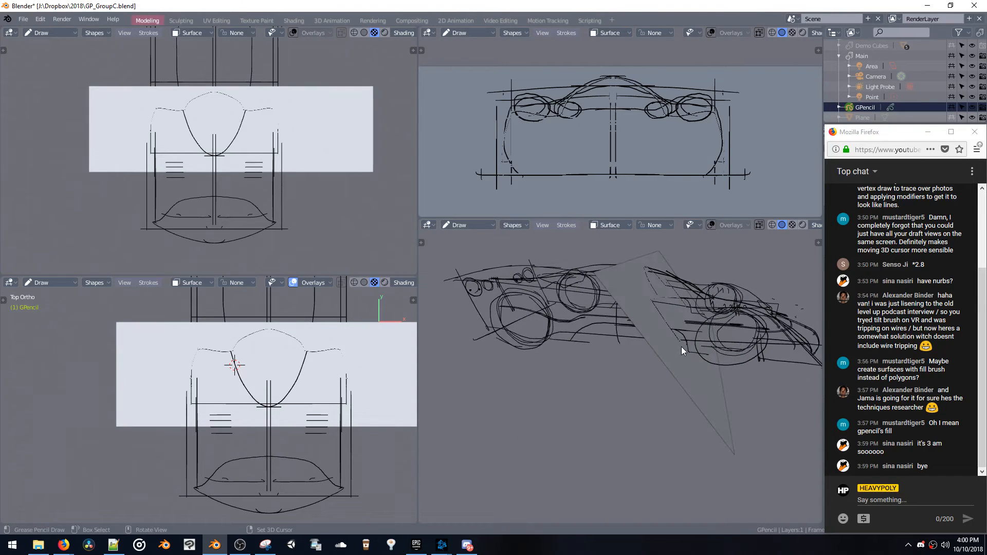
pyautogui.moveTo(684, 347); pyautogui.dragTo(630, 372, button='middle')
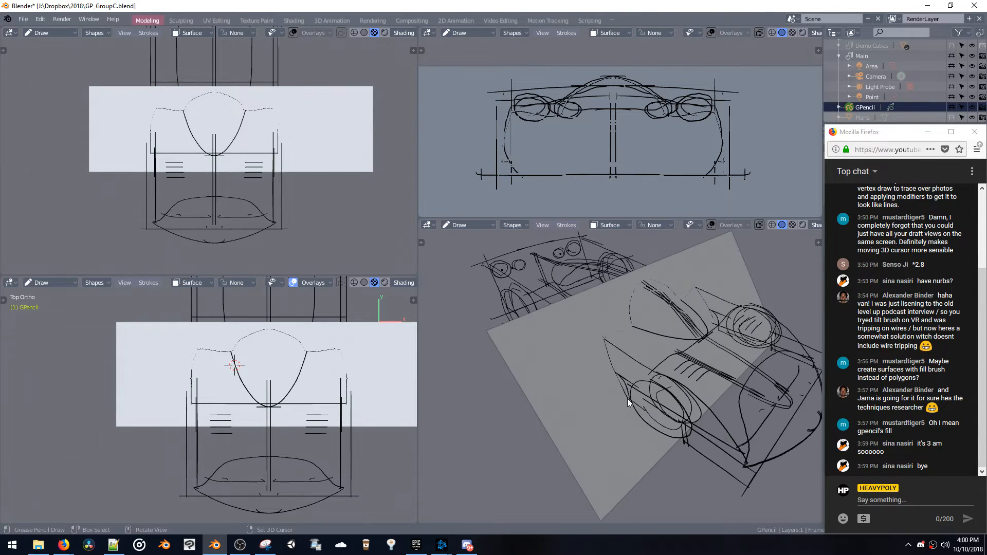
pyautogui.moveTo(627, 399); pyautogui.dragTo(629, 402)
# Return to Object mode and move the tilted plane along Y until it stands ahead of the car's nose, with a final -3.23 m move
pyautogui.hotkey('ctrl', 'Tab')
pyautogui.click(594, 389)
pyautogui.press('g')
pyautogui.press('y')
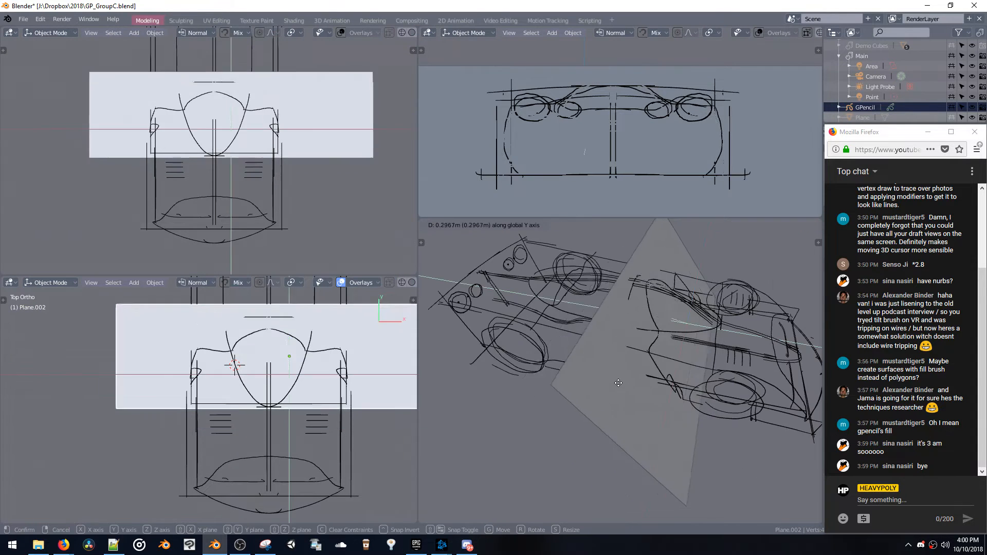
pyautogui.click(507, 332)
pyautogui.moveTo(507, 332)
pyautogui.mouseDown(button='middle')
pyautogui.moveTo(420, 328)
pyautogui.moveTo(560, 340)
pyautogui.moveTo(535, 330)
pyautogui.moveTo(590, 303)
pyautogui.moveTo(593, 278)
pyautogui.moveTo(578, 314)
pyautogui.mouseUp(button='middle')
pyautogui.press('g')
pyautogui.press('y')
pyautogui.click(707, 337)
pyautogui.moveTo(707, 336); pyautogui.dragTo(561, 308, button='middle')
pyautogui.press('g')
pyautogui.press('y')
pyautogui.click(720, 331)
pyautogui.moveTo(720, 332)
pyautogui.mouseDown(button='middle')
pyautogui.moveTo(700, 328)
pyautogui.moveTo(707, 322)
pyautogui.mouseUp(button='middle')
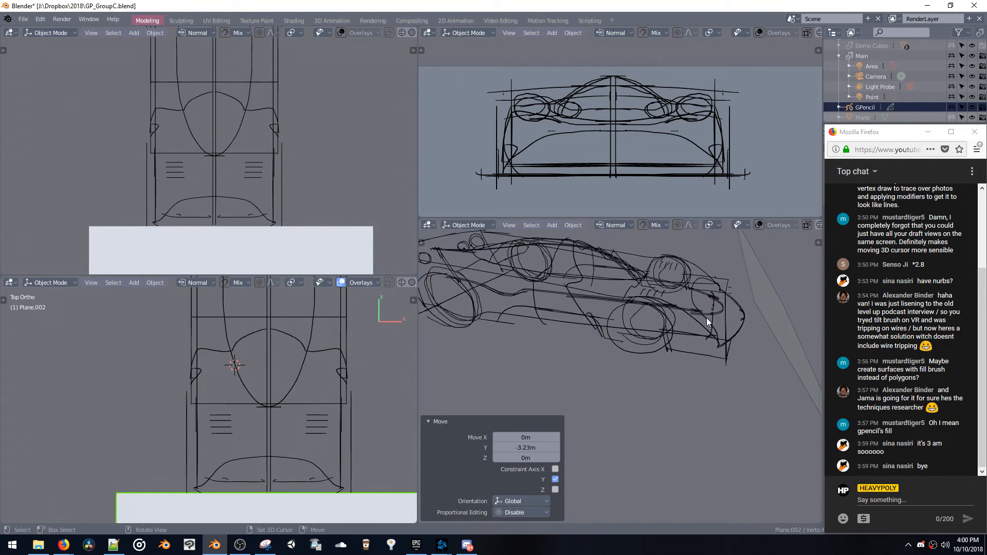
# Undo the 90° rotation attempt and tilt the plane -48.9° about X in front of the nose
pyautogui.hotkey('shift', 'alt', 'x')
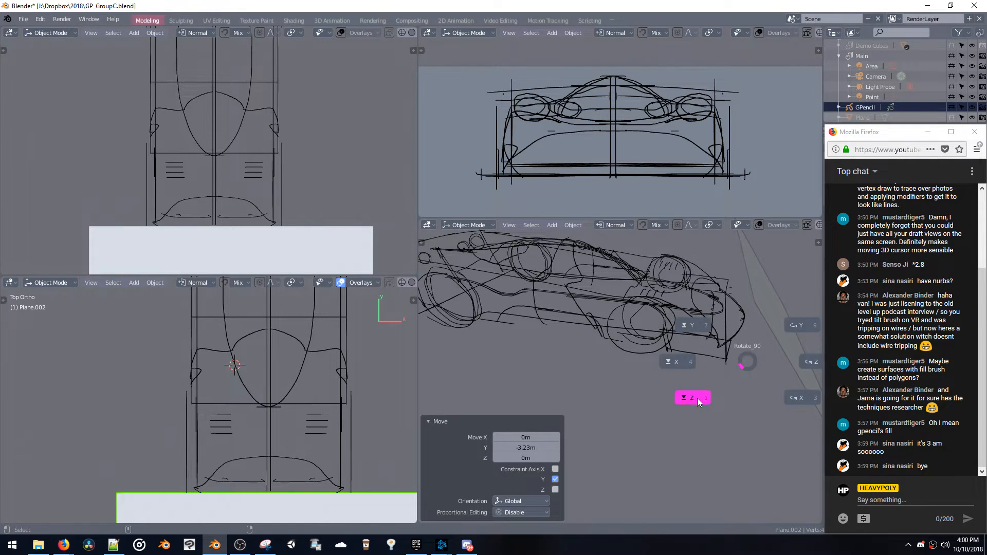
pyautogui.click(697, 400)
pyautogui.hotkey('ctrl', 'z')
pyautogui.moveTo(759, 345); pyautogui.dragTo(692, 363, button='middle')
pyautogui.press('r')
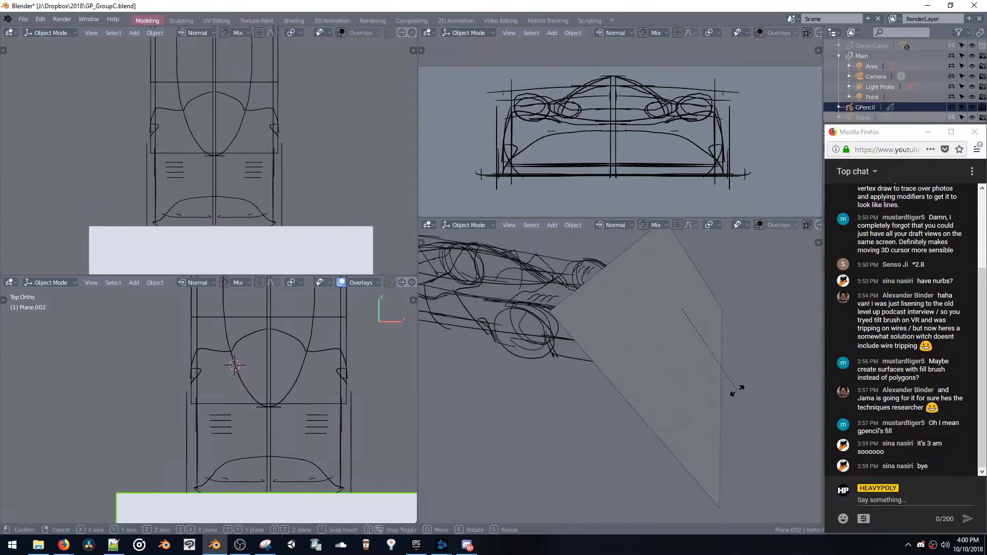
pyautogui.press('x')
pyautogui.click(764, 323)
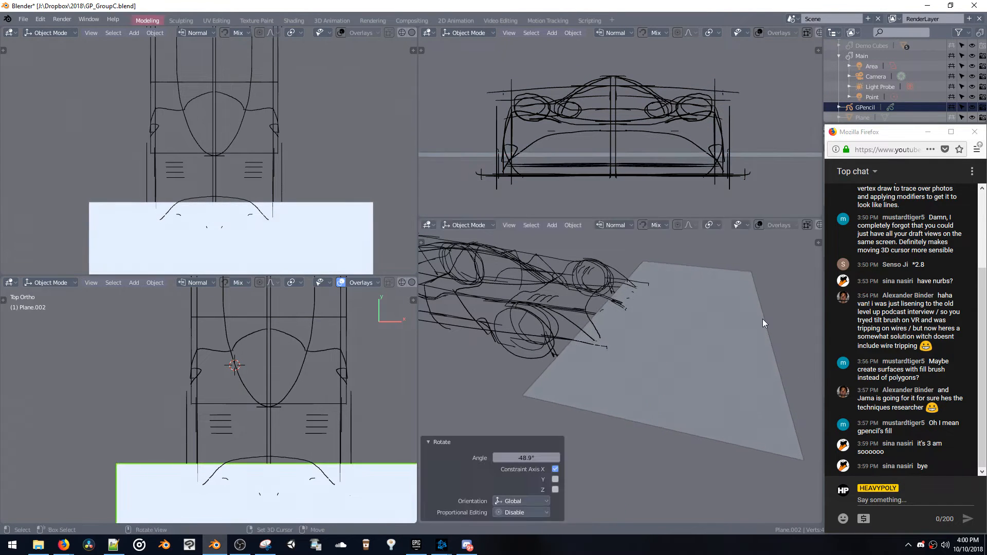
# Lower the plane along Z and shift it 1.54 m along Y under the front bodywork
pyautogui.press('g')
pyautogui.press('z')
pyautogui.click(758, 329)
pyautogui.press('g')
pyautogui.press('y')
pyautogui.click(649, 310)
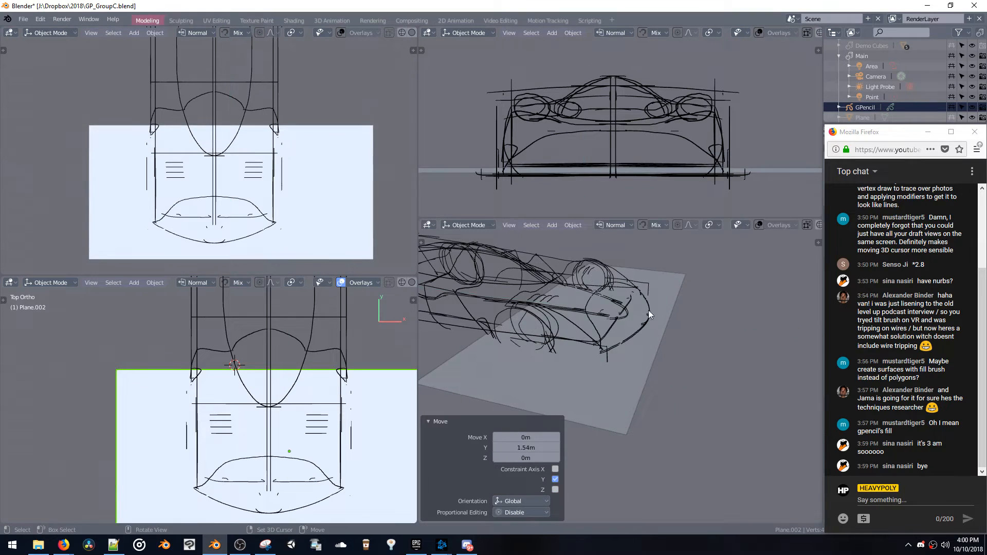
# Delete the large drawing plane and add a new mesh plane with a 1 m radius
pyautogui.moveTo(649, 310)
pyautogui.mouseDown(button='middle')
pyautogui.moveTo(748, 267)
pyautogui.moveTo(640, 264)
pyautogui.moveTo(680, 283)
pyautogui.moveTo(690, 275)
pyautogui.moveTo(672, 288)
pyautogui.moveTo(698, 292)
pyautogui.moveTo(619, 272)
pyautogui.moveTo(650, 280)
pyautogui.moveTo(637, 408)
pyautogui.moveTo(696, 374)
pyautogui.mouseUp(button='middle')
pyautogui.press('Delete')
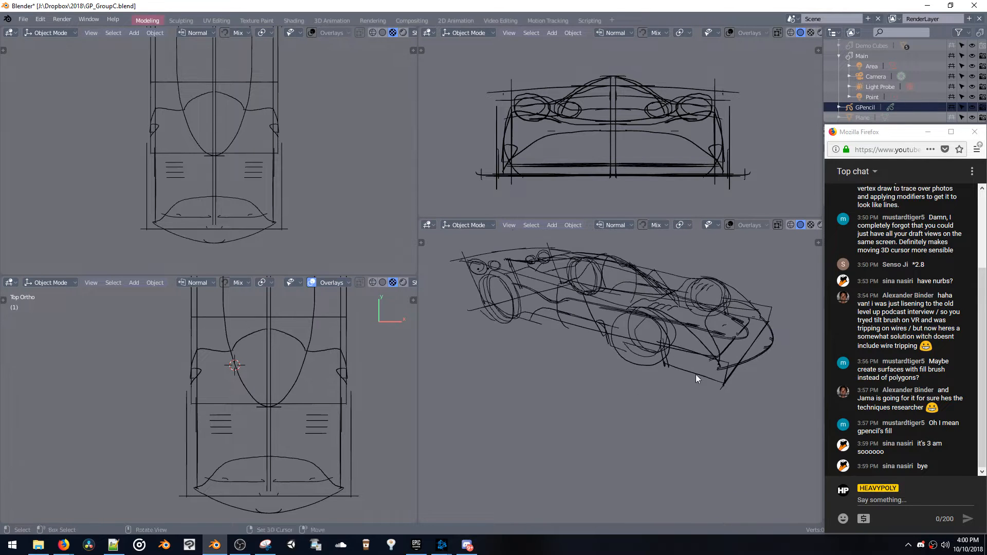
pyautogui.hotkey('shift', 'a')
pyautogui.moveTo(692, 341)
pyautogui.click(735, 339)
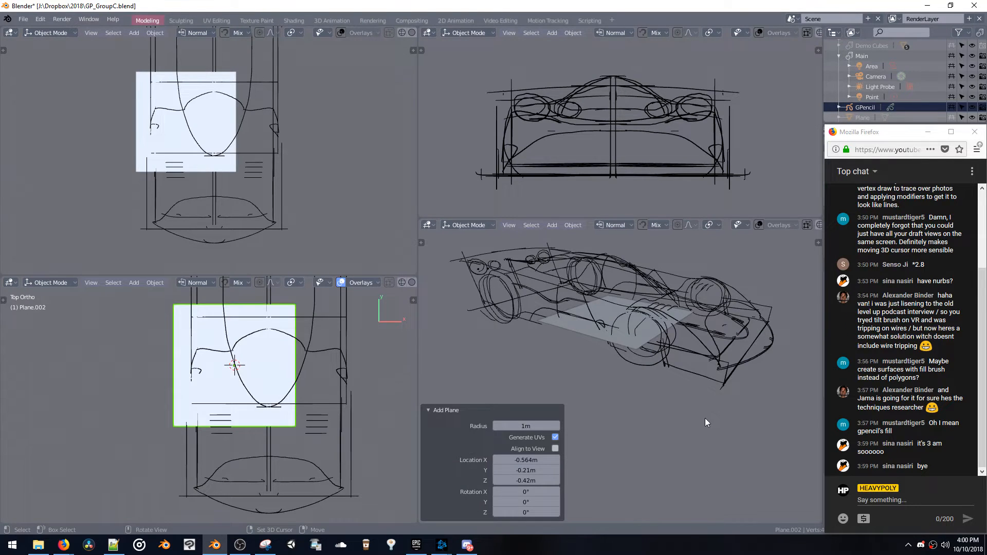
# Scale the new plane down and move it -1.63 m along Y to the car's nose
pyautogui.press('s')
pyautogui.click(725, 380)
pyautogui.press('g')
pyautogui.press('y')
pyautogui.click(727, 369)
# Rotate the small plane 90° about Y to stand upright and move it along X to the outer side of the nose
pyautogui.hotkey('alt', 'r')
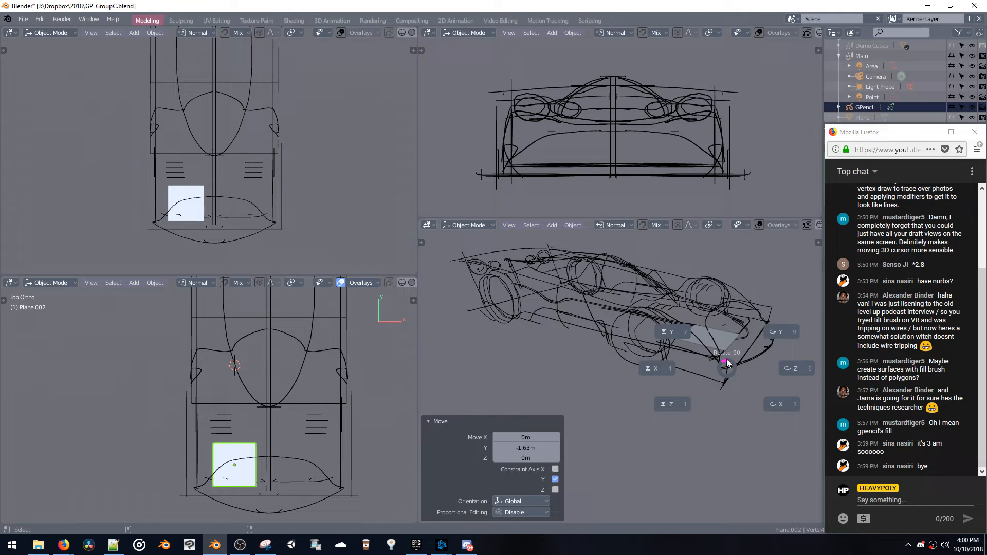
pyautogui.click(776, 329)
pyautogui.moveTo(771, 329); pyautogui.dragTo(704, 341, button='middle')
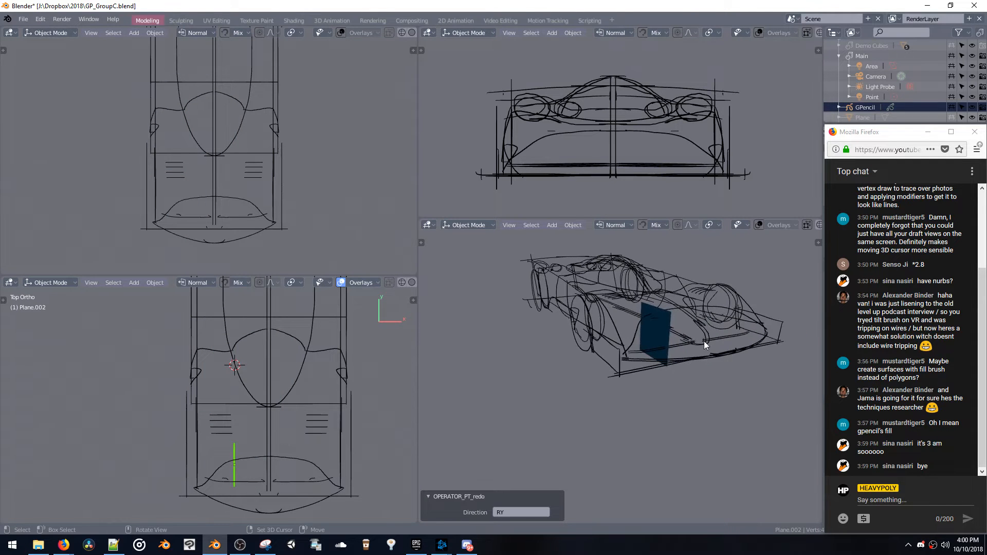
pyautogui.press('g')
pyautogui.press('x')
pyautogui.click(651, 350)
# Lower the upright plane's upper edge in Edit mode and recalculate its normals with the Inside option
pyautogui.press('Tab')
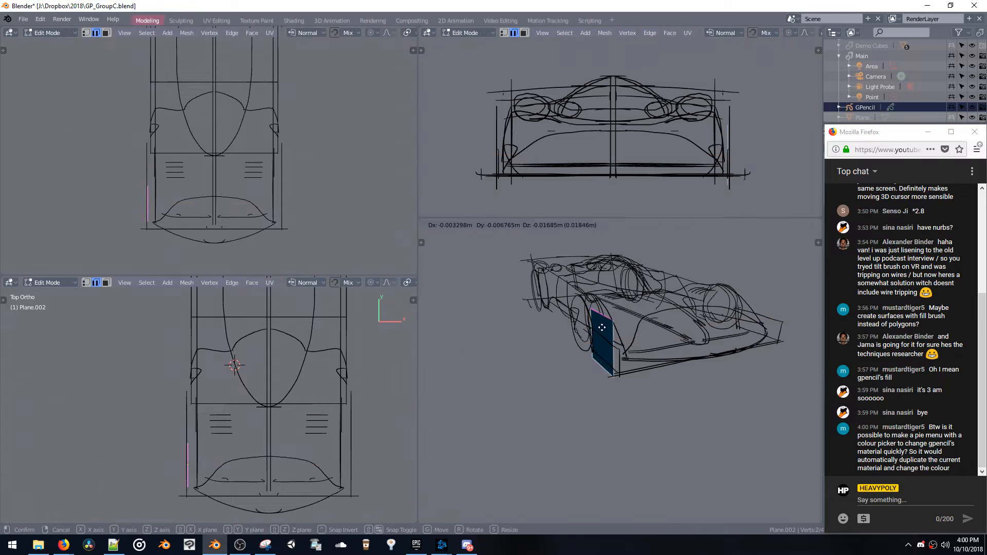
pyautogui.press('2')
pyautogui.click(601, 348)
pyautogui.doubleClick(600, 348)
pyautogui.hotkey('ctrl', 'n')
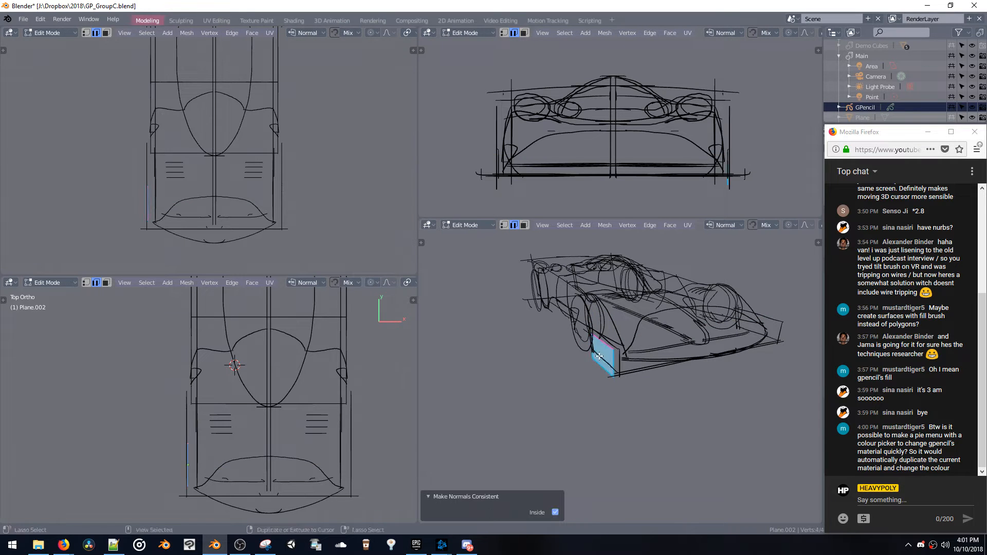
# Return to Object mode and raise the side plane 0.0665 m in Z
pyautogui.press('Tab')
pyautogui.press('g')
pyautogui.press('z')
pyautogui.click(604, 371)
pyautogui.moveTo(621, 360); pyautogui.dragTo(671, 371, button='middle')
# Edit the side plane in Edge select mode and move one edge selection -0.171 m along Y
pyautogui.press('Tab')
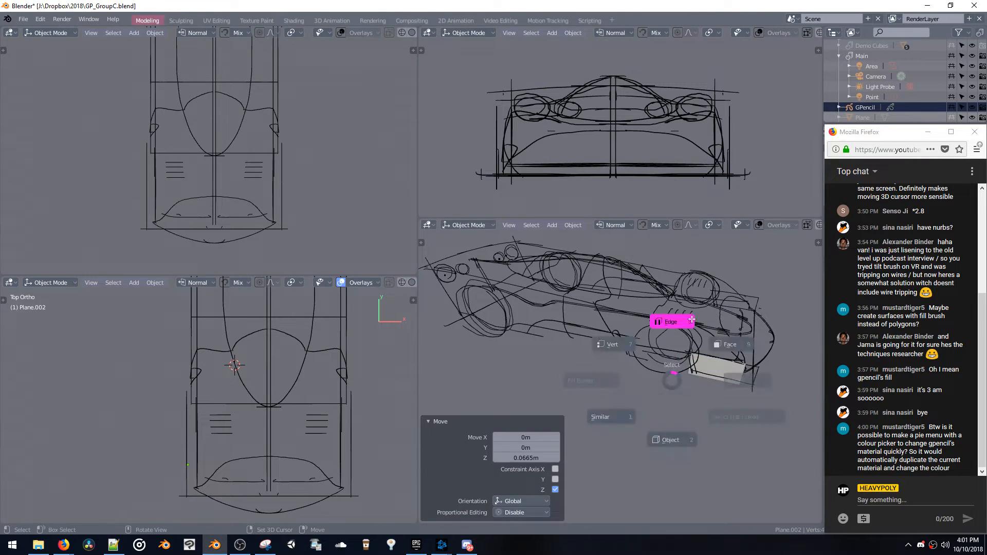
pyautogui.click(671, 323)
pyautogui.moveTo(673, 329); pyautogui.dragTo(702, 337, button='middle')
pyautogui.click(717, 357)
pyautogui.press('g')
pyautogui.press('y')
pyautogui.click(722, 364)
# Set the perspective view to wireframe shading and move the side plane's lower edge 0.0337 m in Z
pyautogui.press('z')
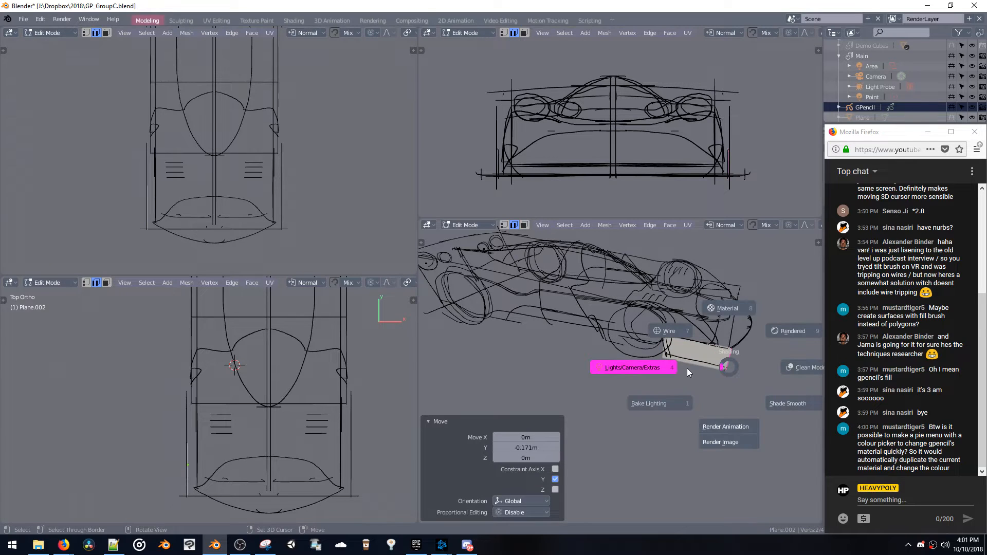
pyautogui.click(683, 334)
pyautogui.press('Tab')
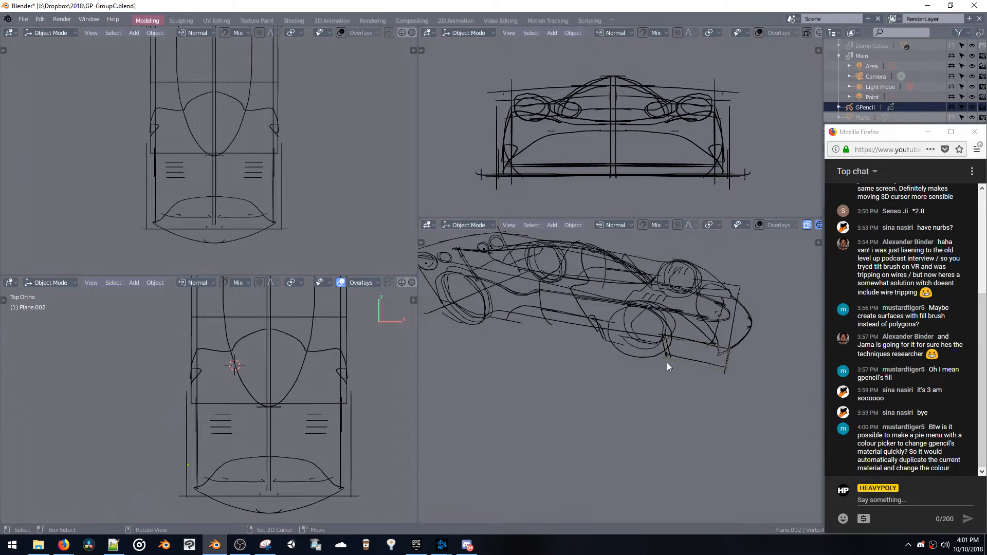
pyautogui.press('Tab')
pyautogui.click(674, 310)
pyautogui.press('g')
pyautogui.click(673, 358)
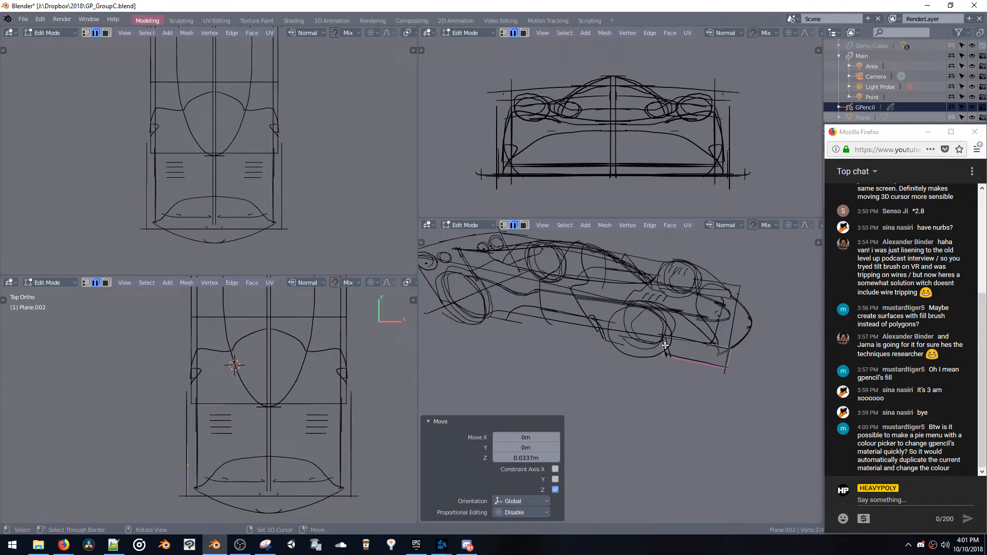
# Slide the side plane's lower edge along Y and adjust its rear upper corner vertex along Y to match the sketched lines
pyautogui.press('g')
pyautogui.press('y')
pyautogui.click(669, 352)
pyautogui.press('1')
pyautogui.click(669, 336)
pyautogui.press('g')
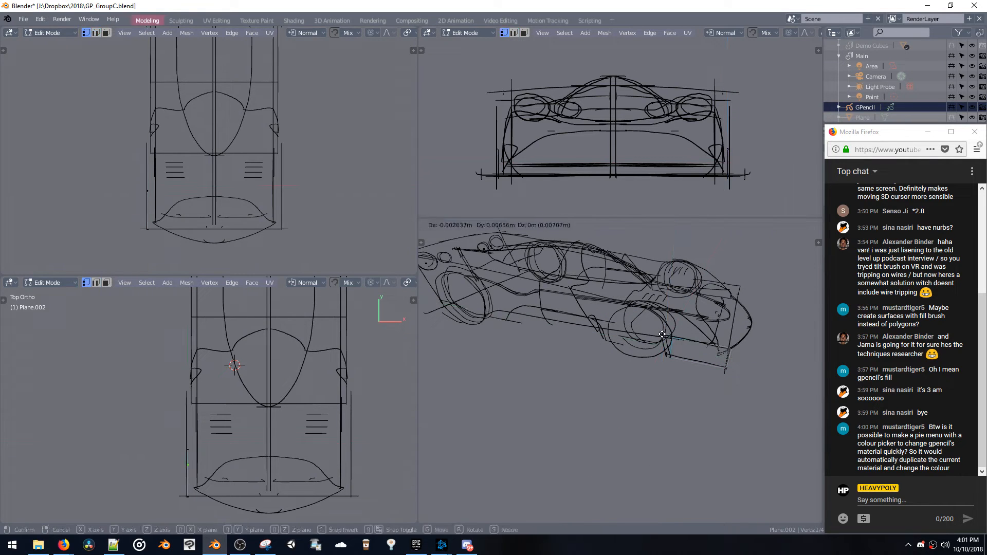
pyautogui.press('y')
pyautogui.click(656, 335)
# Select the plane's linked geometry, leave Edit mode and clear the plane from the scene
pyautogui.moveTo(655, 335); pyautogui.dragTo(683, 360, button='middle')
pyautogui.hotkey('ctrl', 'l')
pyautogui.press('Tab')
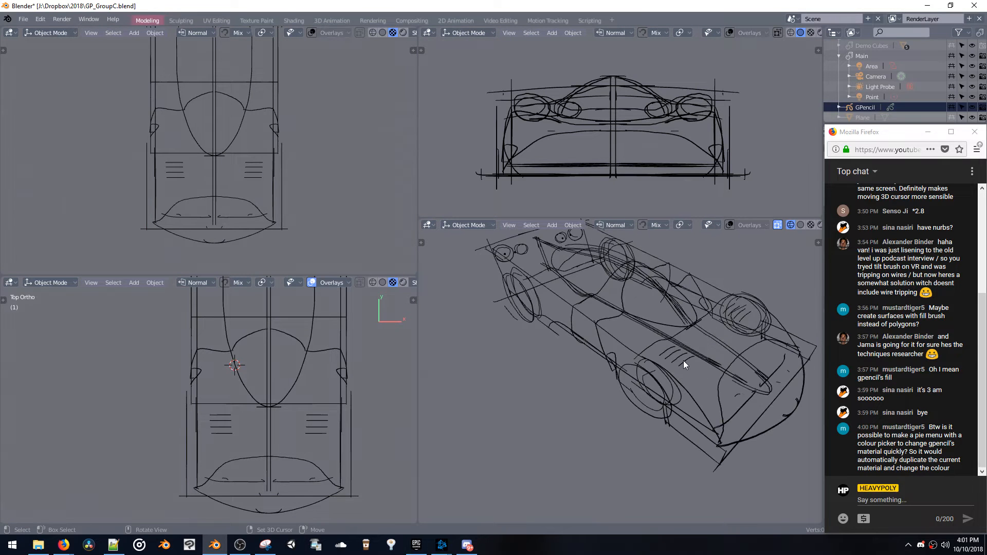
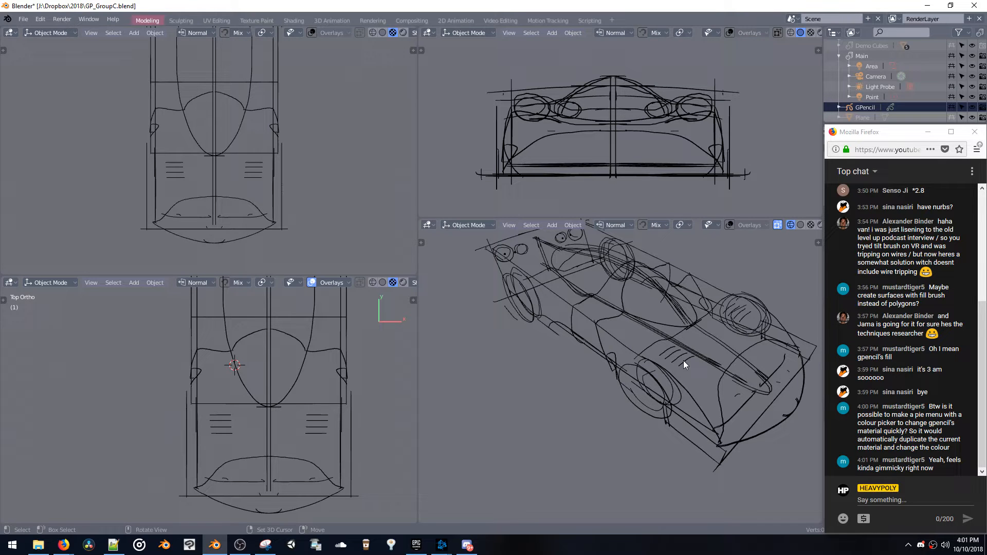
# Show the perspective view's tools, select the GPencil object and switch it to Draw mode
pyautogui.moveTo(656, 303); pyautogui.dragTo(687, 279, button='middle')
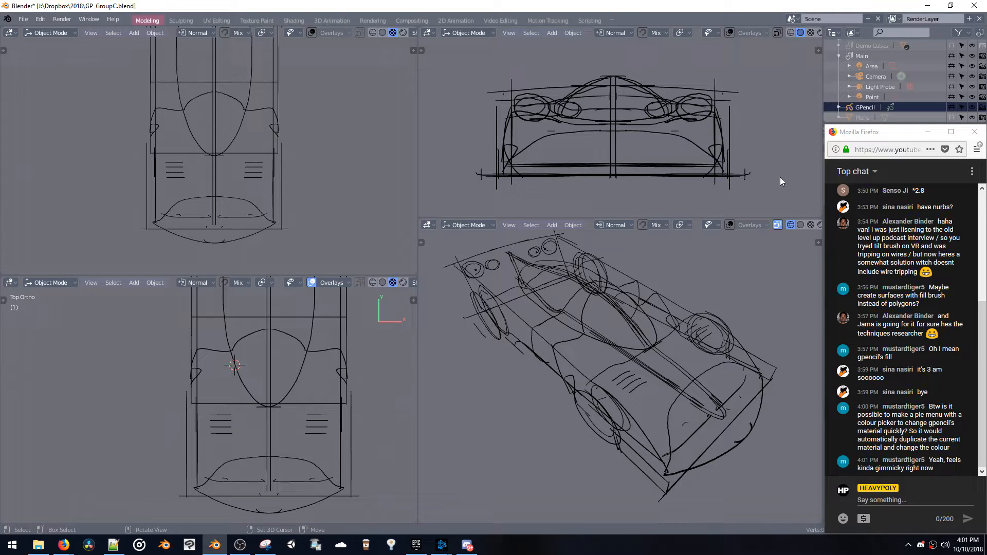
pyautogui.moveTo(544, 373); pyautogui.dragTo(613, 361, button='middle')
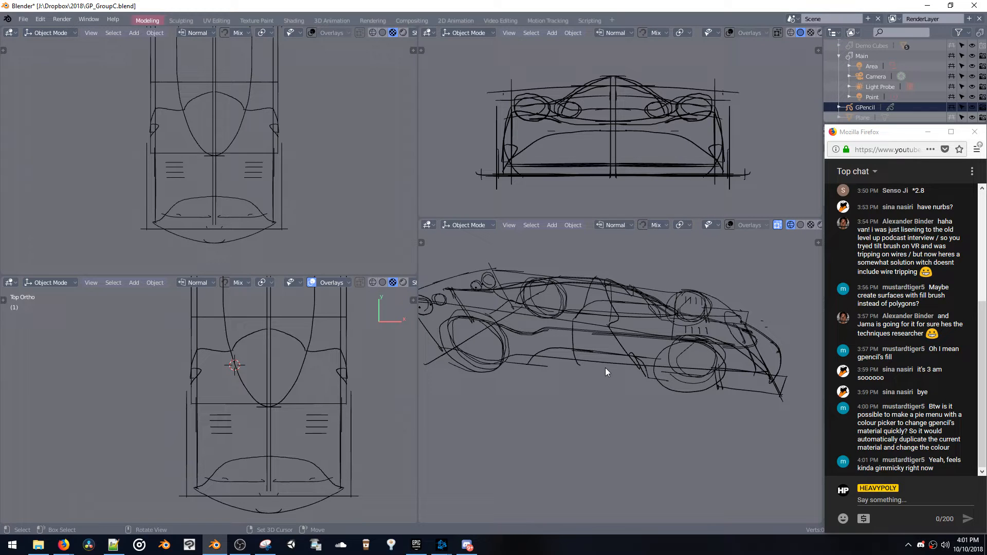
pyautogui.moveTo(489, 349)
pyautogui.mouseDown(button='middle')
pyautogui.moveTo(597, 379)
pyautogui.moveTo(588, 377)
pyautogui.mouseUp(button='middle')
pyautogui.scroll(6, 551, 369)
pyautogui.scroll(-3, 591, 366)
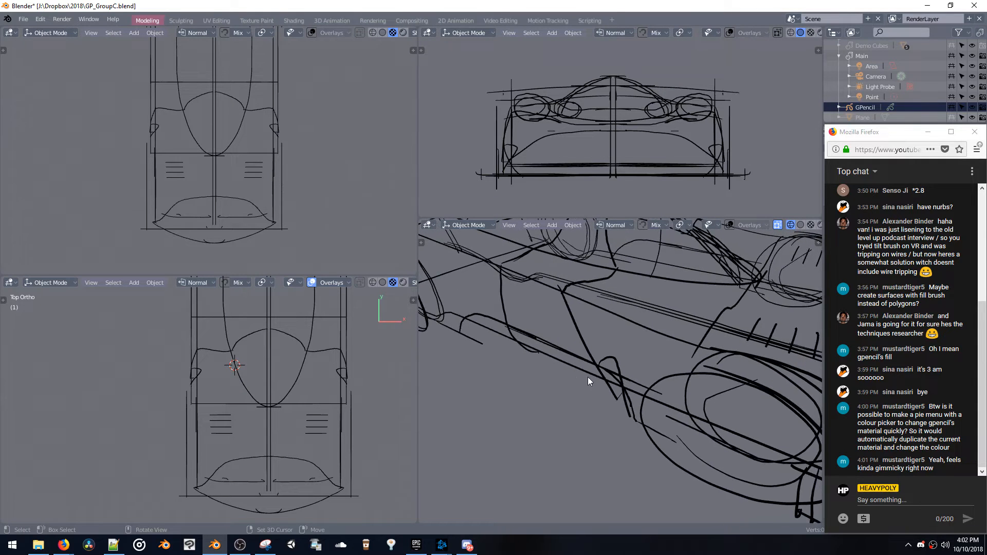
pyautogui.click(420, 244)
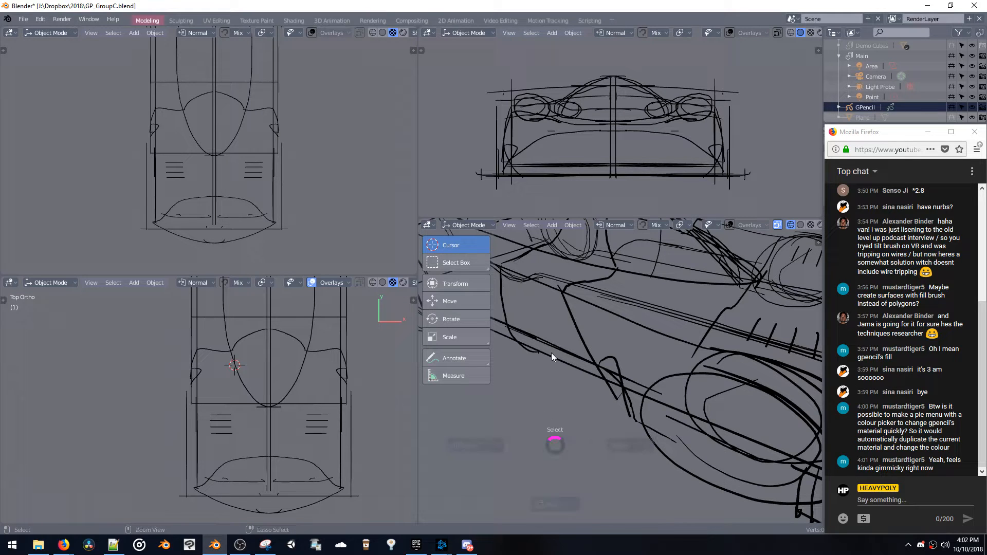
pyautogui.click(864, 107)
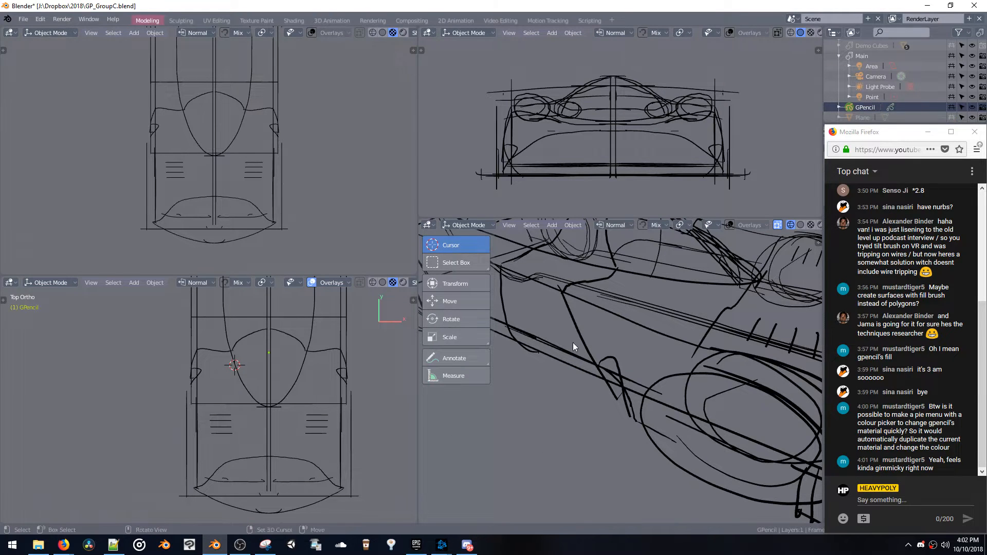
pyautogui.hotkey('ctrl', 'Tab')
pyautogui.click(506, 308)
# Erase the stray end of the slanted side line ahead of the wheel arch with Eraser Hard
pyautogui.click(450, 388)
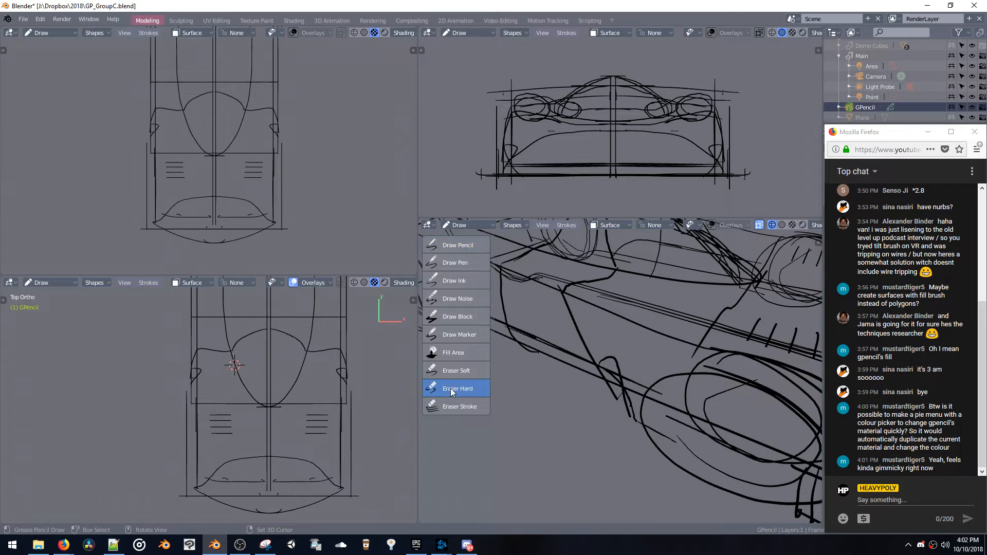
pyautogui.click(600, 377)
pyautogui.moveTo(601, 374); pyautogui.dragTo(601, 384)
pyautogui.hotkey('ctrl', 'z')
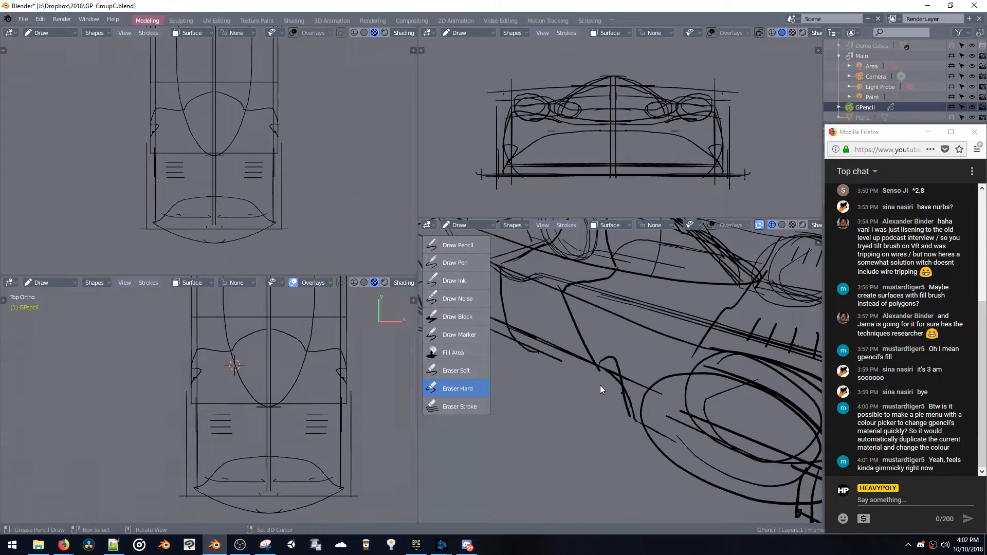
pyautogui.moveTo(600, 383)
pyautogui.mouseDown(button='middle')
pyautogui.moveTo(600, 375)
pyautogui.moveTo(603, 415)
pyautogui.moveTo(624, 395)
pyautogui.moveTo(606, 392)
pyautogui.moveTo(612, 380)
pyautogui.mouseUp(button='middle')
# Set the perspective viewport to a side view of the car and activate the Draw Pencil brush
pyautogui.press('`')
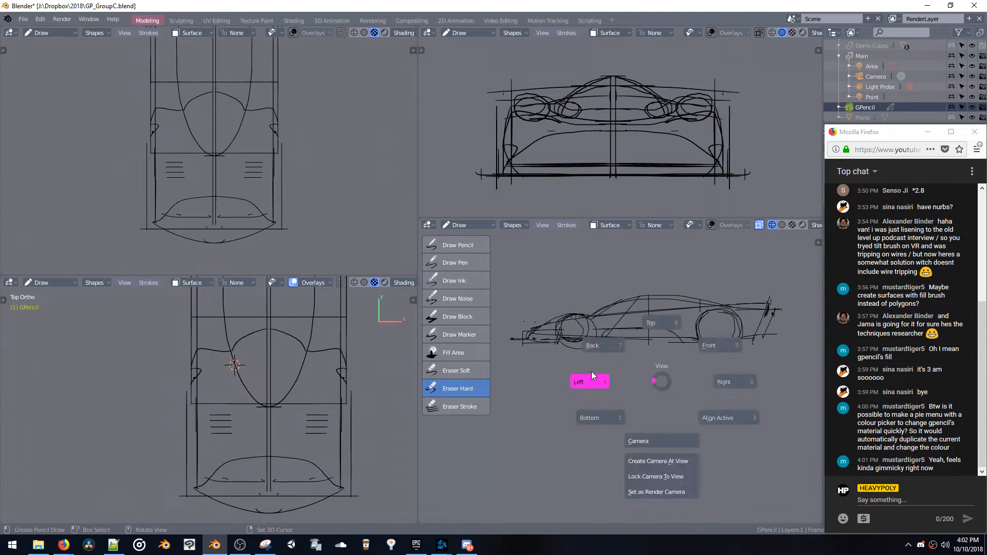
pyautogui.click(591, 371)
pyautogui.scroll(6, 616, 366)
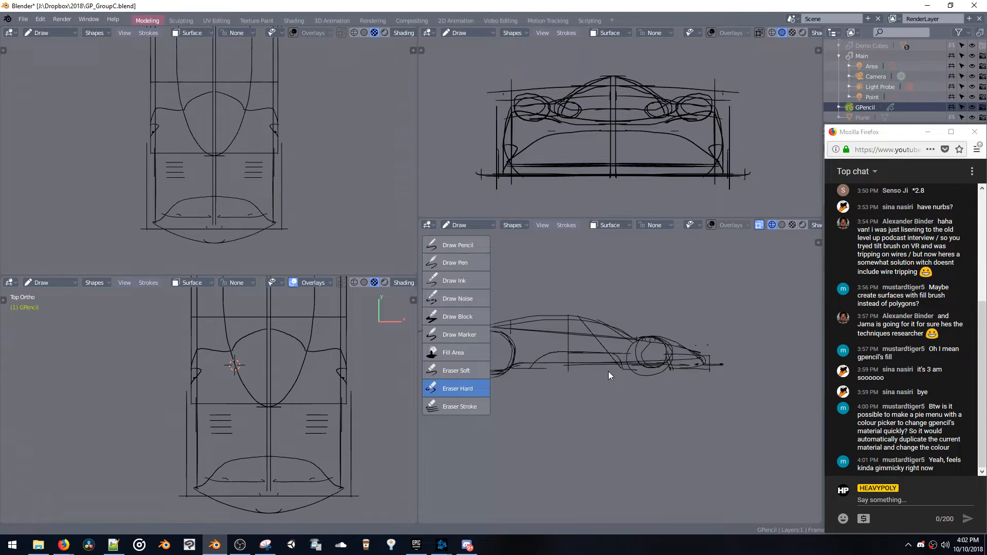
pyautogui.click(455, 246)
# Try a freehand pencil circle in the empty space ahead of the car's nose, and undo it
pyautogui.moveTo(719, 327)
pyautogui.mouseDown()
pyautogui.moveTo(697, 341)
pyautogui.moveTo(726, 333)
pyautogui.moveTo(719, 350)
pyautogui.moveTo(699, 350)
pyautogui.moveTo(696, 334)
pyautogui.mouseUp()
pyautogui.hotkey('ctrl', 'z')
pyautogui.hotkey('ctrl', 'z')
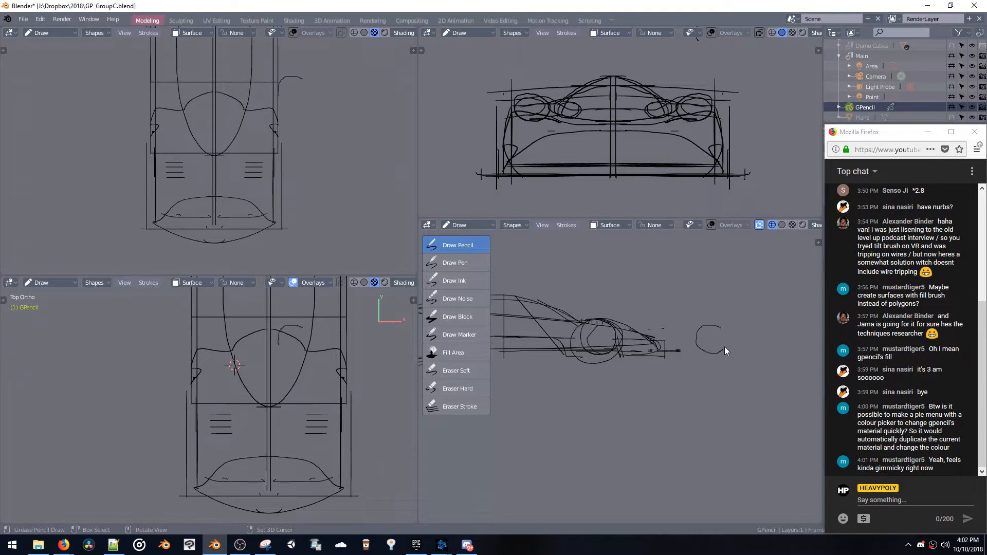
pyautogui.hotkey('ctrl', 'z')
# Try the Circle shape ahead of the car's nose and inspect it from an angled view
pyautogui.click(514, 225)
pyautogui.click(544, 257)
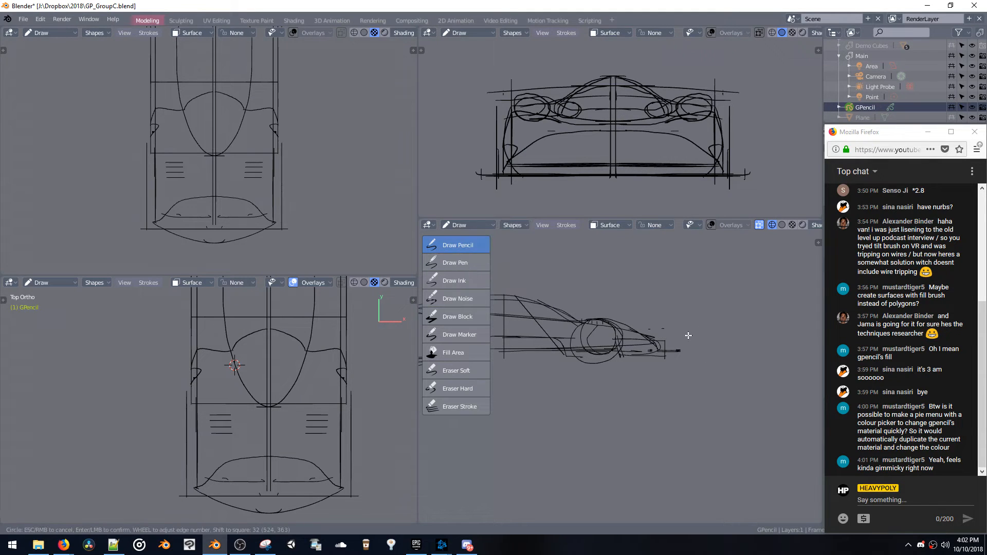
pyautogui.moveTo(696, 320); pyautogui.dragTo(748, 373)
pyautogui.click(741, 369)
pyautogui.moveTo(710, 354)
pyautogui.mouseDown(button='middle')
pyautogui.moveTo(678, 352)
pyautogui.moveTo(659, 373)
pyautogui.moveTo(723, 344)
pyautogui.moveTo(652, 331)
pyautogui.moveTo(676, 313)
pyautogui.mouseUp(button='middle')
pyautogui.scroll(4, 671, 314)
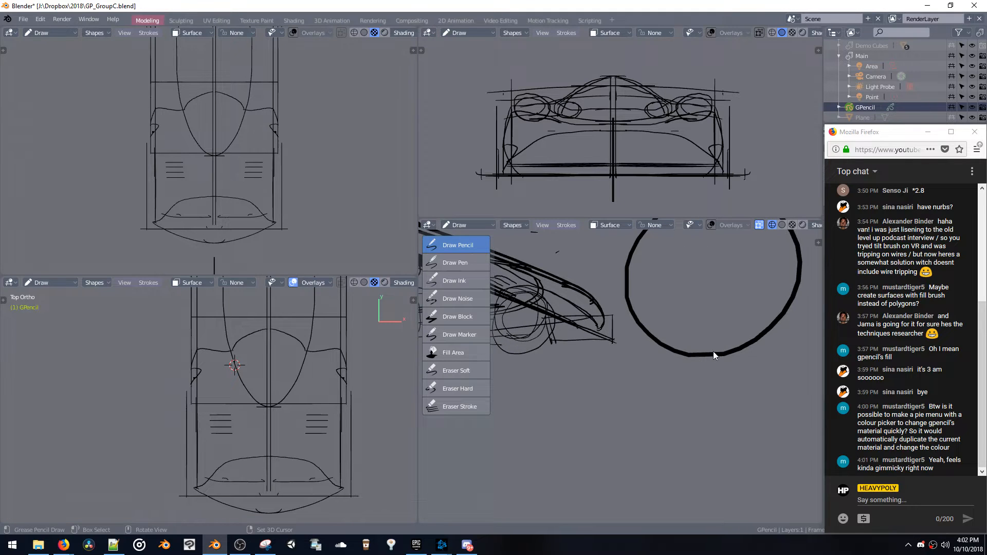
pyautogui.moveTo(714, 351); pyautogui.dragTo(685, 458, button='middle')
pyautogui.moveTo(693, 412)
pyautogui.mouseDown(button='middle')
pyautogui.moveTo(717, 403)
pyautogui.moveTo(734, 334)
pyautogui.moveTo(736, 347)
pyautogui.moveTo(711, 336)
pyautogui.moveTo(711, 307)
pyautogui.mouseUp(button='middle')
# Return to the side view and try building a circle from overlapping freehand strokes ahead of the nose
pyautogui.press('`')
pyautogui.click(788, 327)
pyautogui.press('`')
pyautogui.click(635, 343)
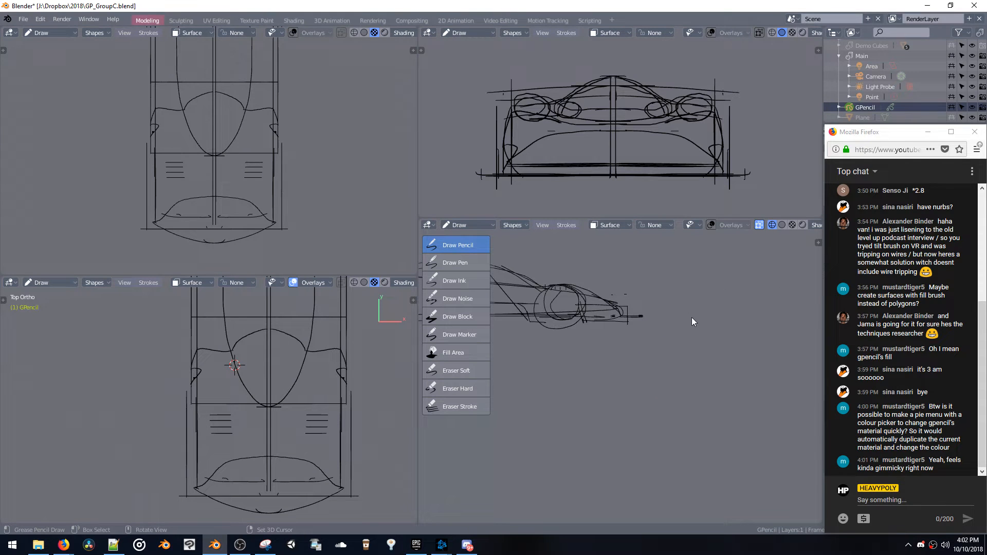
pyautogui.moveTo(708, 278)
pyautogui.mouseDown()
pyautogui.moveTo(723, 277)
pyautogui.moveTo(742, 295)
pyautogui.mouseUp()
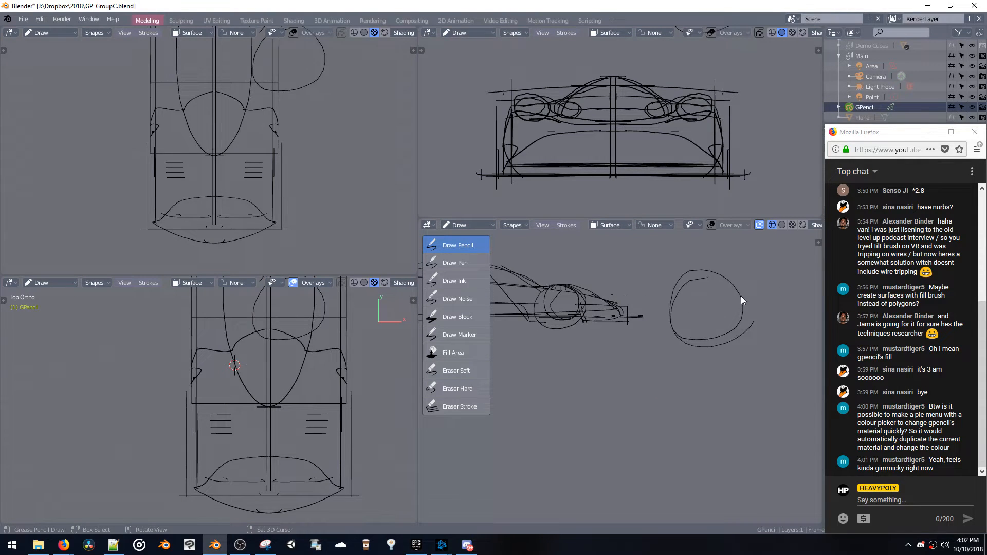
pyautogui.hotkey('ctrl', 'z')
pyautogui.moveTo(676, 290)
pyautogui.mouseDown()
pyautogui.moveTo(665, 322)
pyautogui.moveTo(696, 348)
pyautogui.moveTo(745, 328)
pyautogui.moveTo(720, 348)
pyautogui.mouseUp()
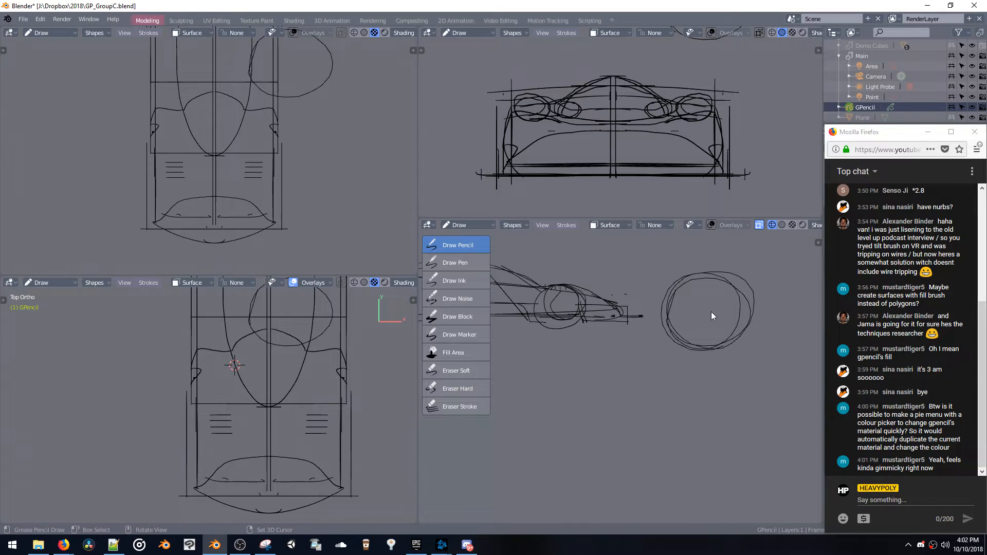
pyautogui.moveTo(711, 312)
pyautogui.keyDown('ctrl'); pyautogui.mouseDown()
pyautogui.moveTo(669, 315)
pyautogui.moveTo(682, 348)
pyautogui.mouseUp(); pyautogui.keyUp('ctrl')
# Try repeated single-loop freehand circles ahead of the nose in side view, undoing the rejected attempts
pyautogui.press('ctrl+KP_3')
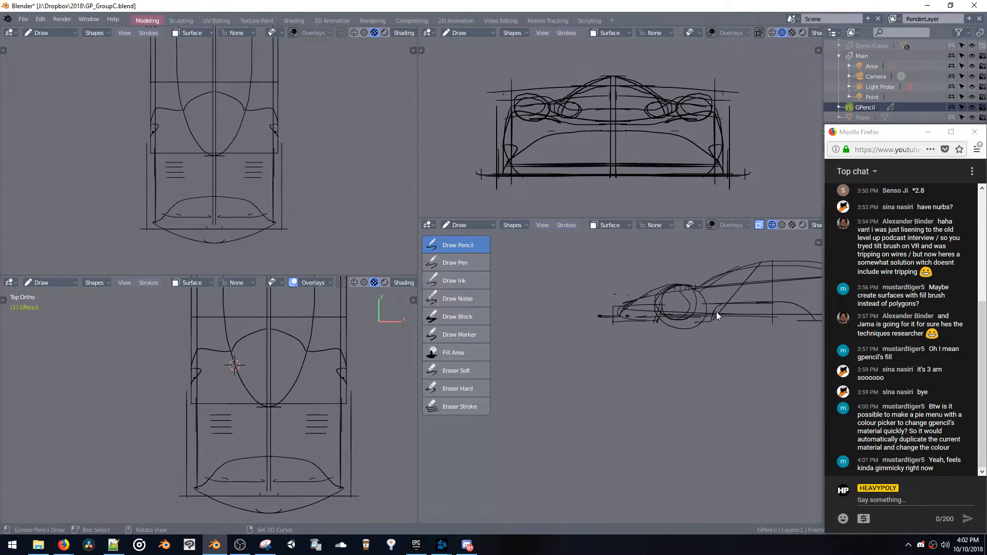
pyautogui.press('KP_3')
pyautogui.moveTo(724, 302)
pyautogui.mouseDown()
pyautogui.moveTo(663, 304)
pyautogui.moveTo(667, 295)
pyautogui.moveTo(662, 332)
pyautogui.moveTo(721, 318)
pyautogui.mouseUp()
pyautogui.hotkey('ctrl', 'z')
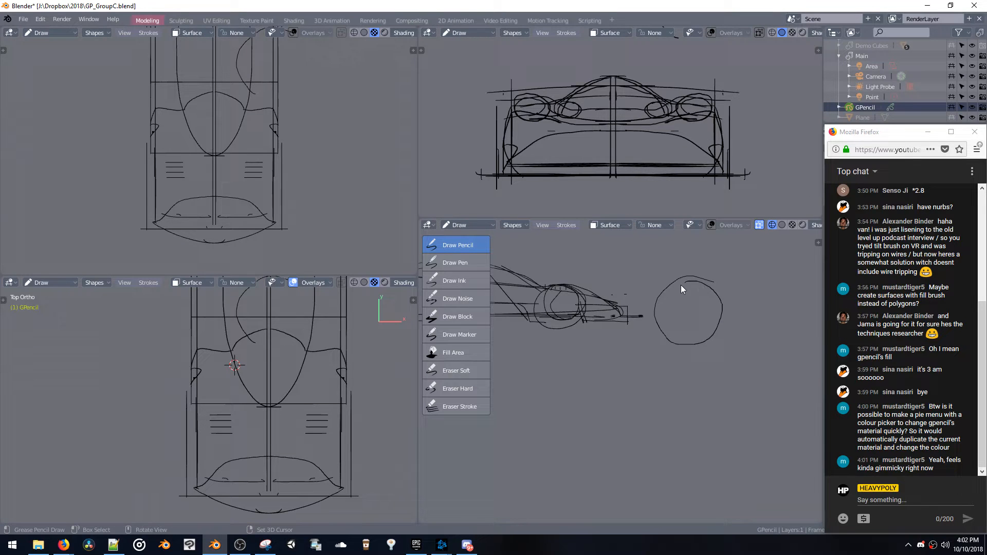
pyautogui.hotkey('ctrl', 'z')
pyautogui.moveTo(708, 281)
pyautogui.mouseDown()
pyautogui.moveTo(708, 346)
pyautogui.moveTo(679, 327)
pyautogui.moveTo(714, 343)
pyautogui.moveTo(738, 284)
pyautogui.mouseUp()
pyautogui.hotkey('ctrl', 'z')
pyautogui.click(674, 296)
pyautogui.hotkey('ctrl', 'z')
pyautogui.moveTo(772, 316)
pyautogui.mouseDown()
pyautogui.moveTo(713, 289)
pyautogui.moveTo(680, 324)
pyautogui.mouseUp()
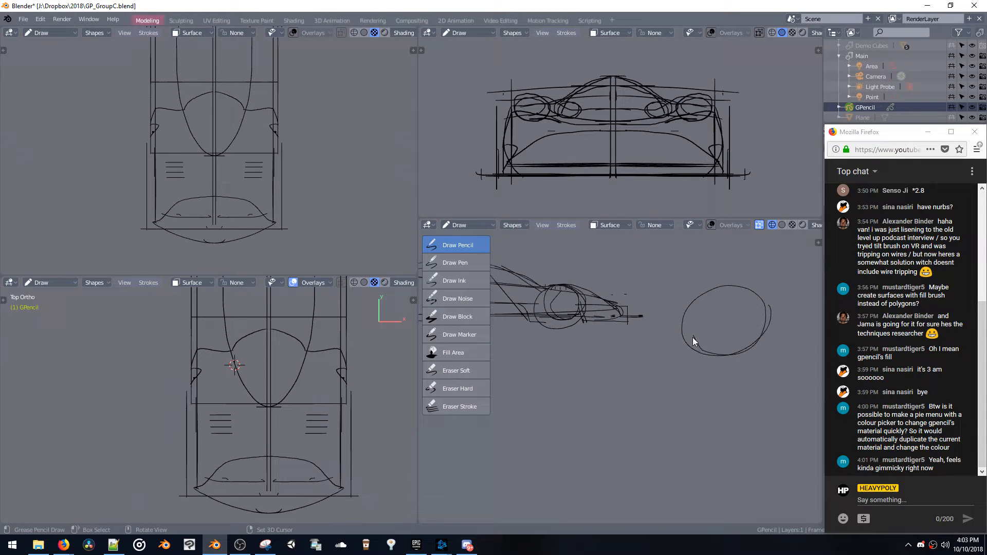
pyautogui.hotkey('ctrl', 'z')
pyautogui.moveTo(710, 362)
pyautogui.mouseDown()
pyautogui.moveTo(769, 330)
pyautogui.moveTo(721, 366)
pyautogui.mouseUp()
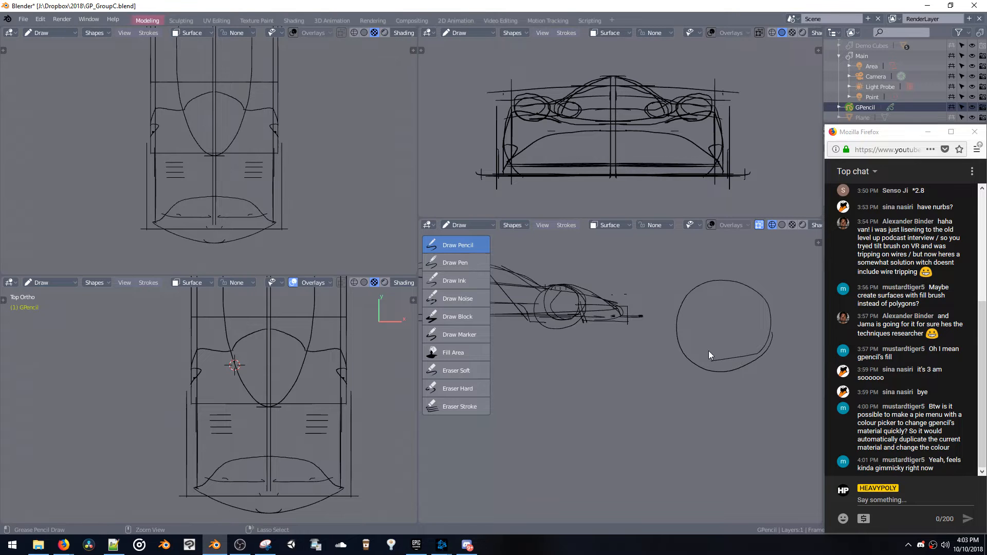
pyautogui.hotkey('ctrl', 'z')
pyautogui.moveTo(689, 358)
pyautogui.mouseDown()
pyautogui.moveTo(748, 377)
pyautogui.moveTo(692, 307)
pyautogui.mouseUp()
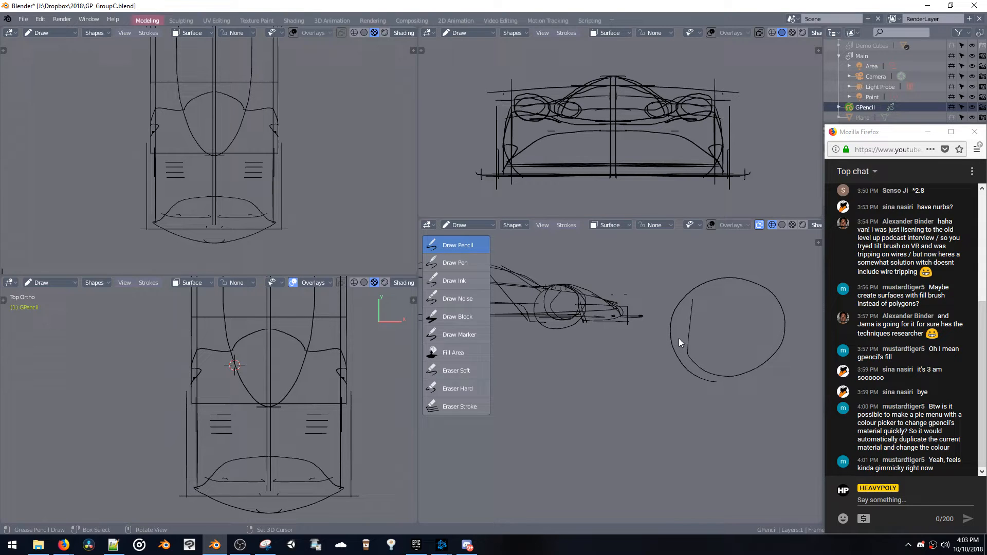
# Try the Interpolate operation on the strokes and check the available view commands
pyautogui.click(565, 225)
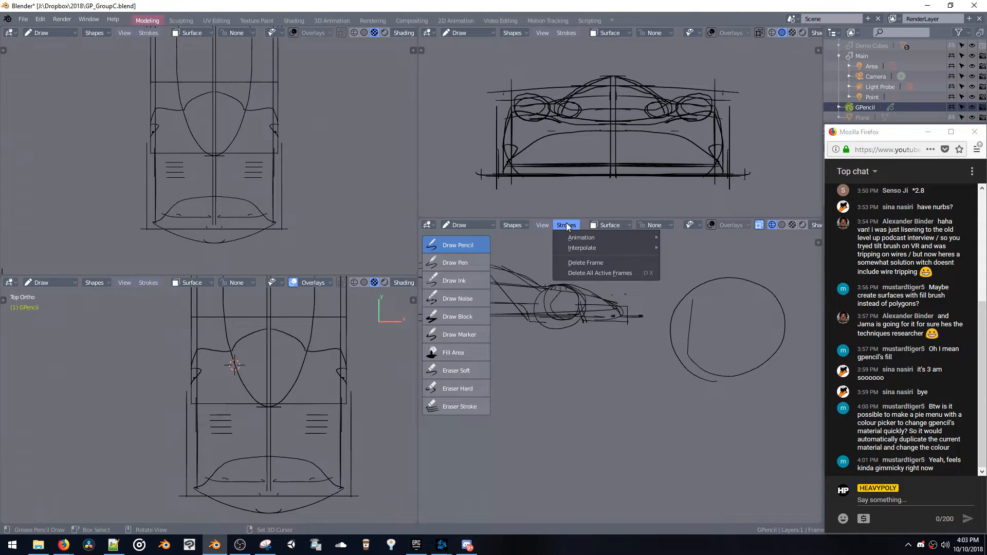
pyautogui.moveTo(575, 237)
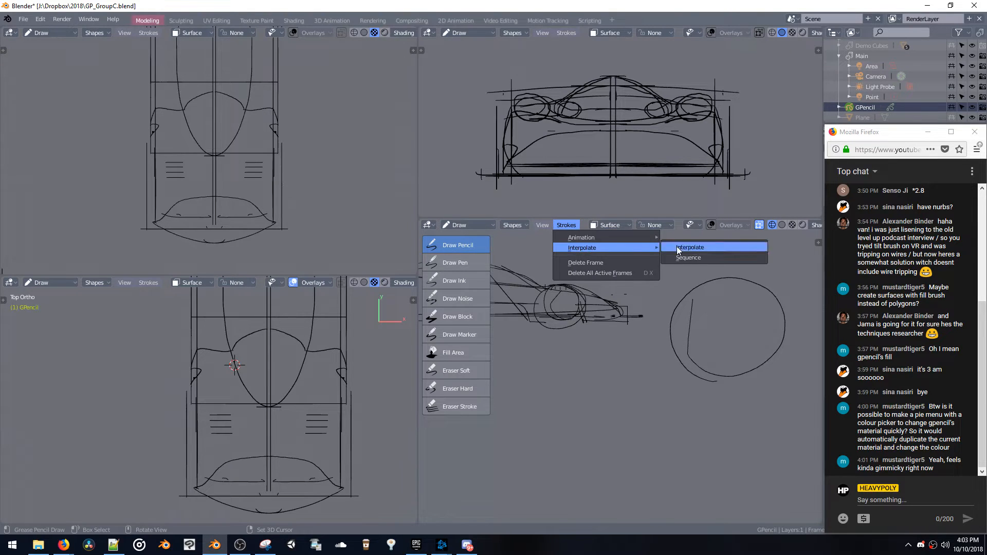
pyautogui.click(684, 249)
pyautogui.click(541, 225)
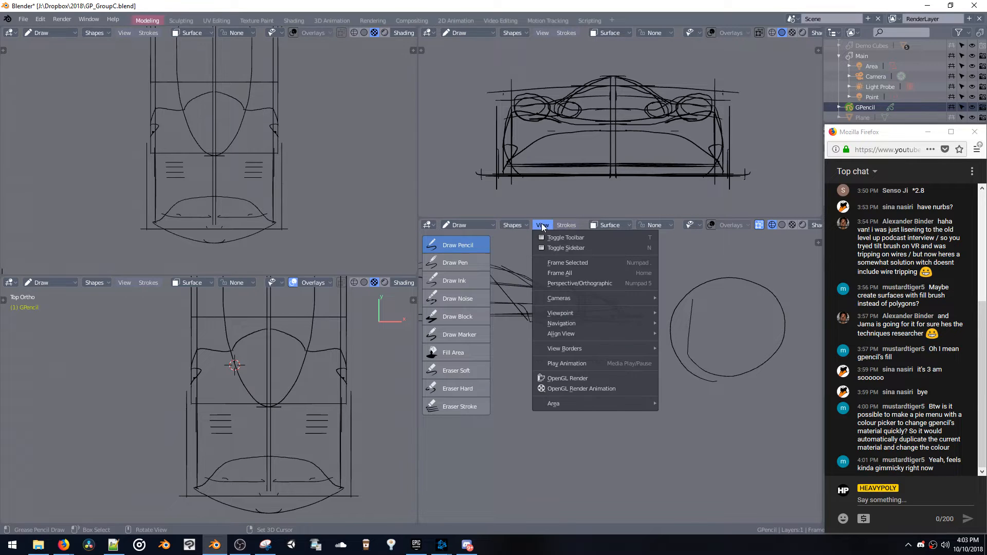
pyautogui.click(541, 228)
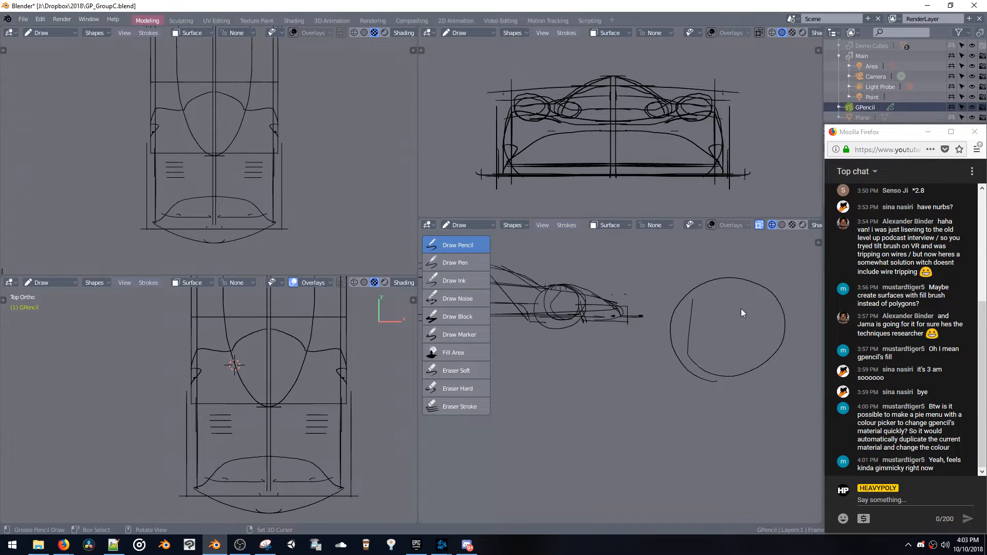
# Undo the large circle, try fresh freehand circles in its place and undo them as well
pyautogui.hotkey('ctrl', 'z')
pyautogui.moveTo(714, 276); pyautogui.dragTo(662, 311)
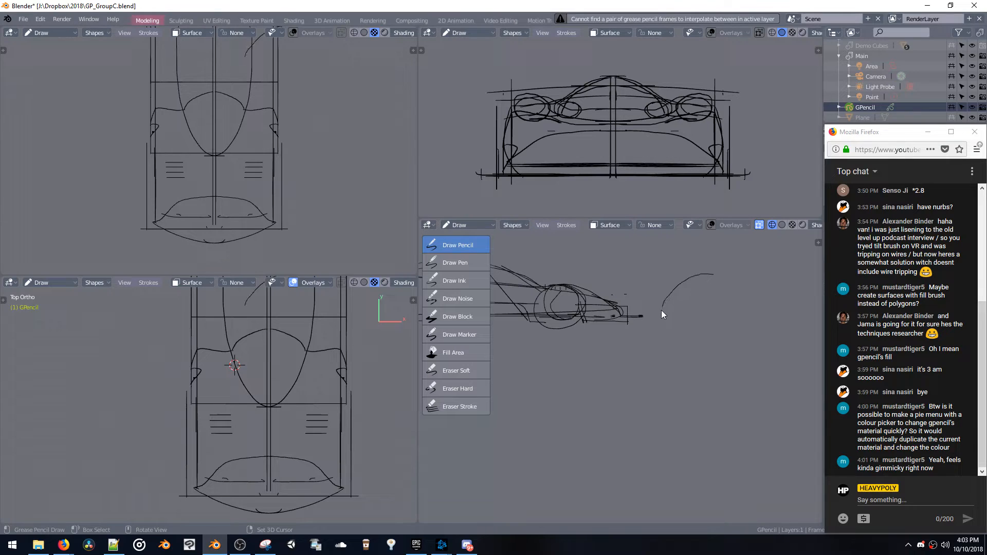
pyautogui.moveTo(720, 270); pyautogui.dragTo(637, 314)
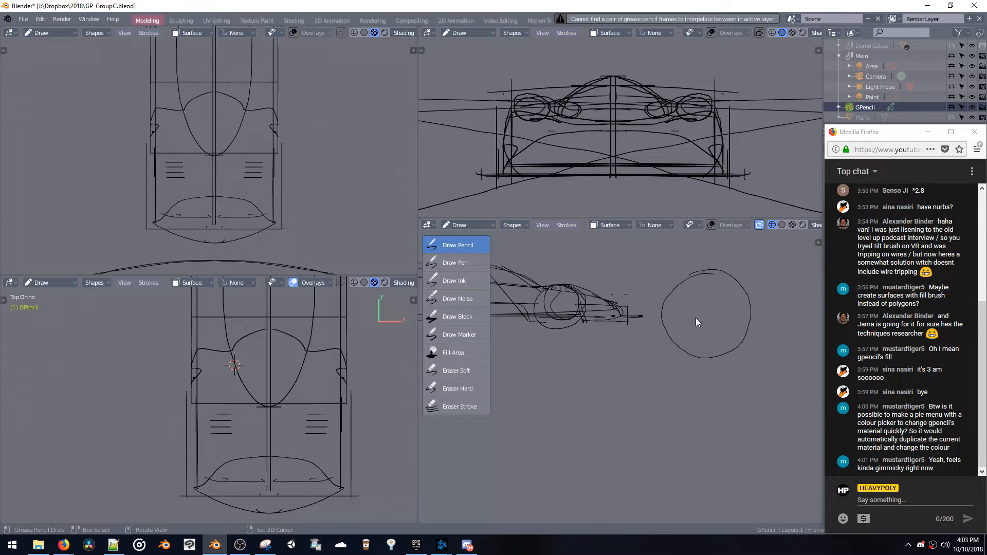
pyautogui.hotkey('ctrl', 'z')
pyautogui.hotkey('ctrl', 'z')
pyautogui.moveTo(720, 286)
pyautogui.mouseDown()
pyautogui.moveTo(677, 342)
pyautogui.moveTo(685, 286)
pyautogui.mouseUp()
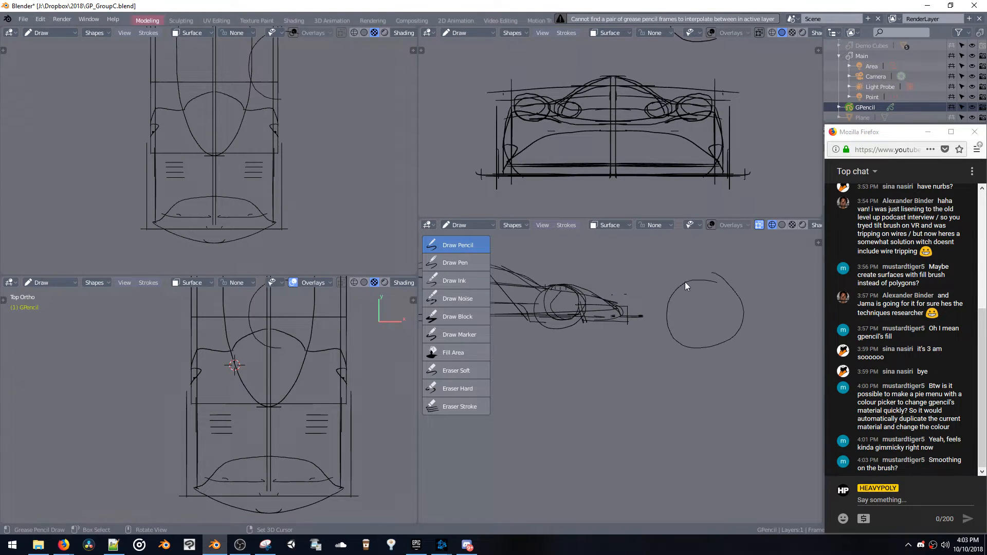
pyautogui.hotkey('ctrl', 'z')
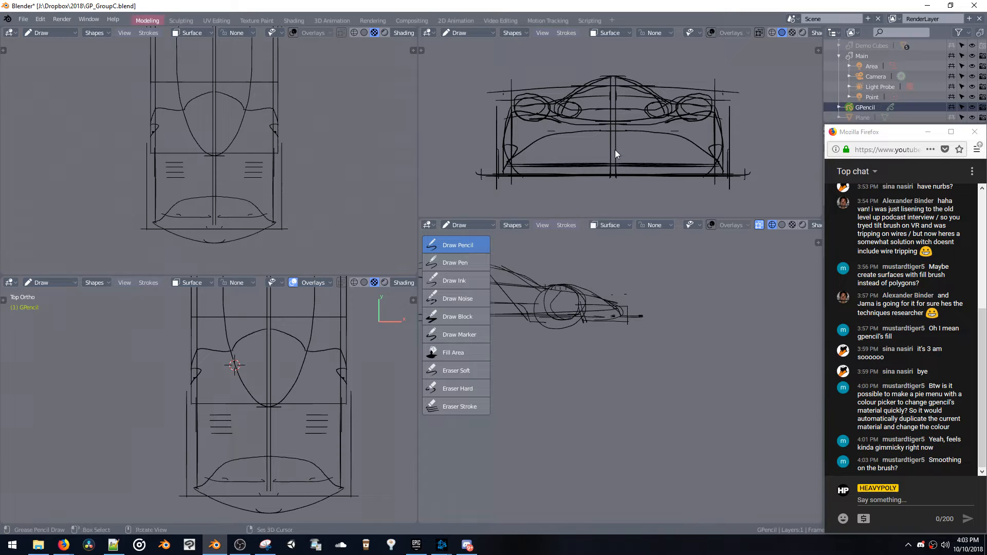
# Set stroke placement to 3D Cursor and draw a freehand circle ahead of the car's nose in side view
pyautogui.click(605, 226)
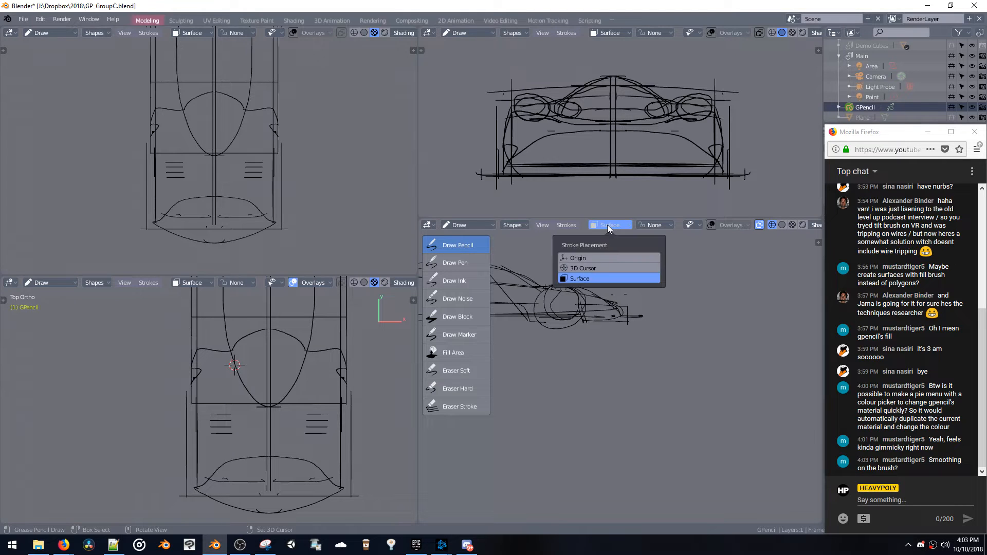
pyautogui.click(593, 268)
pyautogui.moveTo(730, 284); pyautogui.dragTo(736, 311)
pyautogui.hotkey('ctrl', 'z')
pyautogui.moveTo(728, 277)
pyautogui.mouseDown()
pyautogui.moveTo(689, 349)
pyautogui.moveTo(689, 279)
pyautogui.mouseUp()
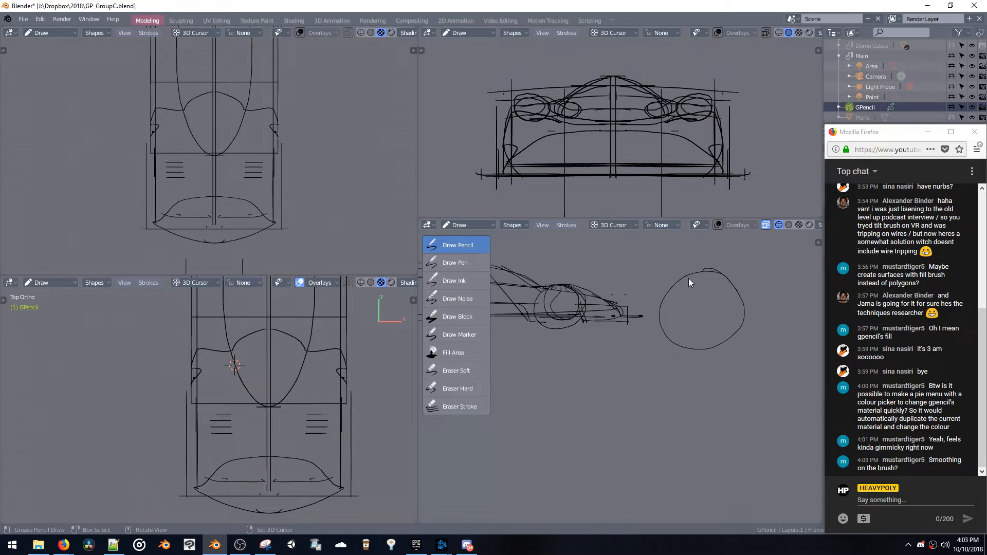
# Try to box-select one of the mirrored circles ahead of the nose from Draw mode, and undo the changes
pyautogui.moveTo(665, 282)
pyautogui.mouseDown(button='middle')
pyautogui.moveTo(677, 313)
pyautogui.moveTo(635, 360)
pyautogui.moveTo(627, 402)
pyautogui.mouseUp(button='middle')
pyautogui.moveTo(590, 406)
pyautogui.mouseDown(button='middle')
pyautogui.moveTo(668, 421)
pyautogui.moveTo(683, 407)
pyautogui.mouseUp(button='middle')
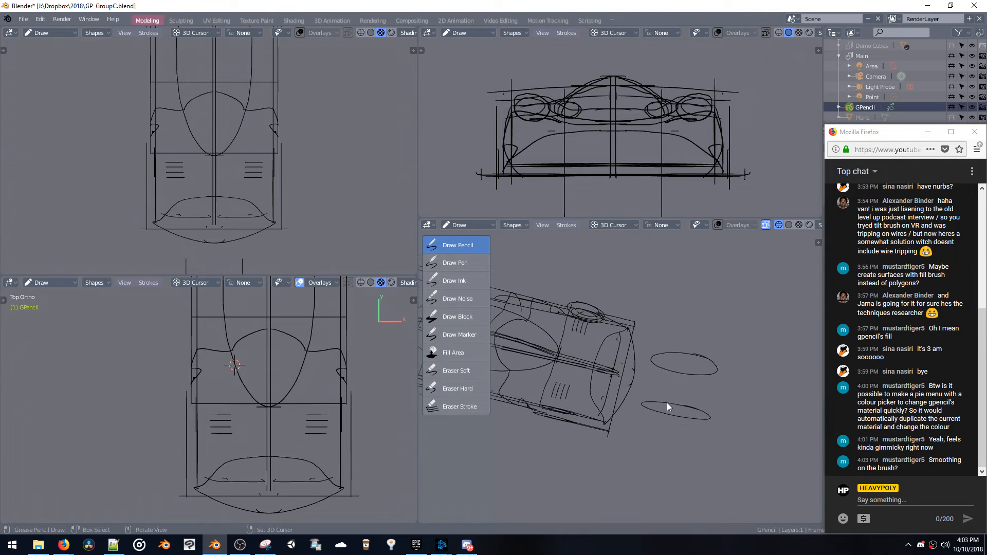
pyautogui.press('b')
pyautogui.moveTo(717, 451); pyautogui.dragTo(731, 455)
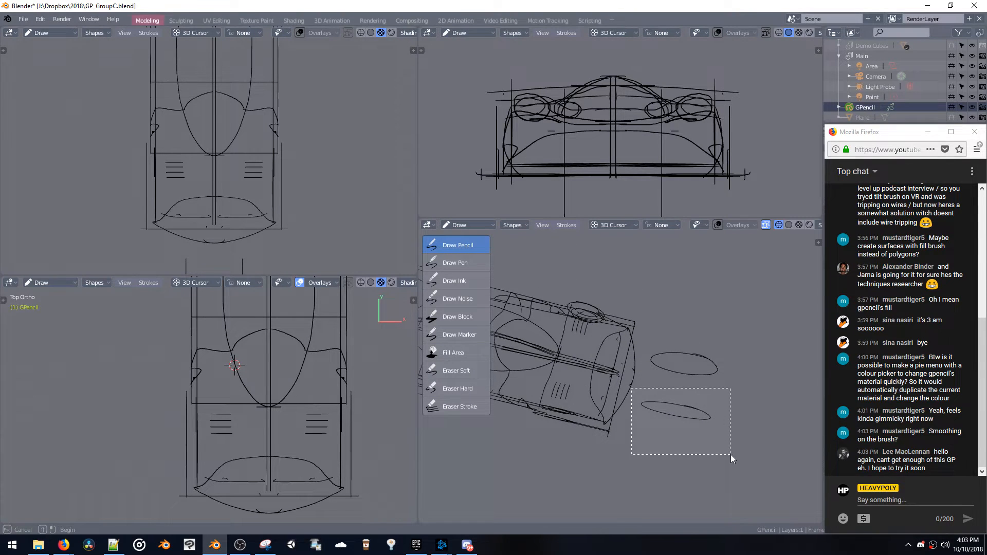
pyautogui.moveTo(730, 454)
pyautogui.mouseDown(button='middle')
pyautogui.moveTo(680, 382)
pyautogui.moveTo(698, 388)
pyautogui.moveTo(654, 389)
pyautogui.moveTo(641, 381)
pyautogui.moveTo(650, 363)
pyautogui.moveTo(638, 385)
pyautogui.mouseUp(button='middle')
pyautogui.press('space')
pyautogui.click(600, 349)
pyautogui.hotkey('ctrl', 'z')
pyautogui.hotkey('ctrl', 'z')
pyautogui.hotkey('ctrl', 'z')
# Switch the Grease Pencil object to Edit mode and box-select around the near-side circle ahead of the nose
pyautogui.press('space')
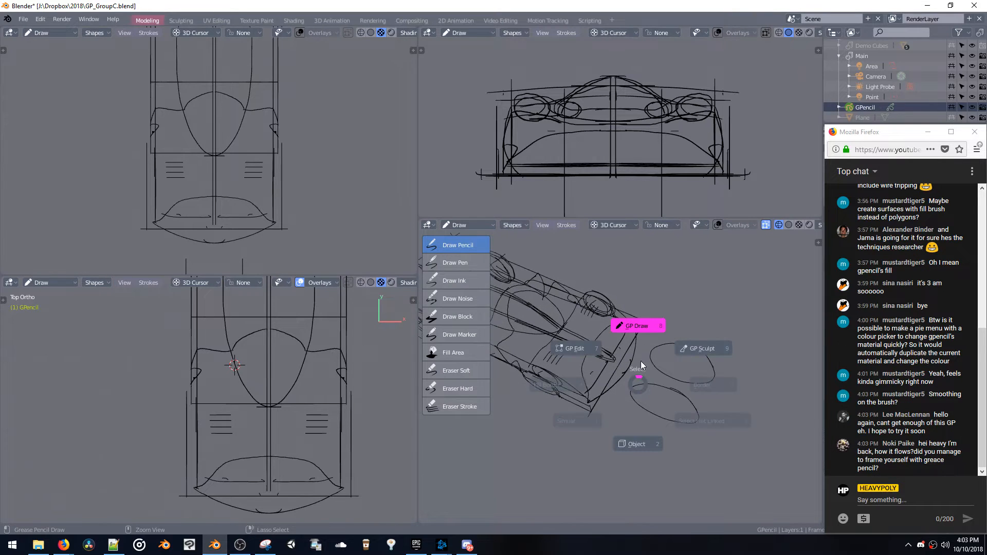
pyautogui.click(591, 354)
pyautogui.moveTo(594, 351); pyautogui.dragTo(643, 394, button='middle')
pyautogui.press('b')
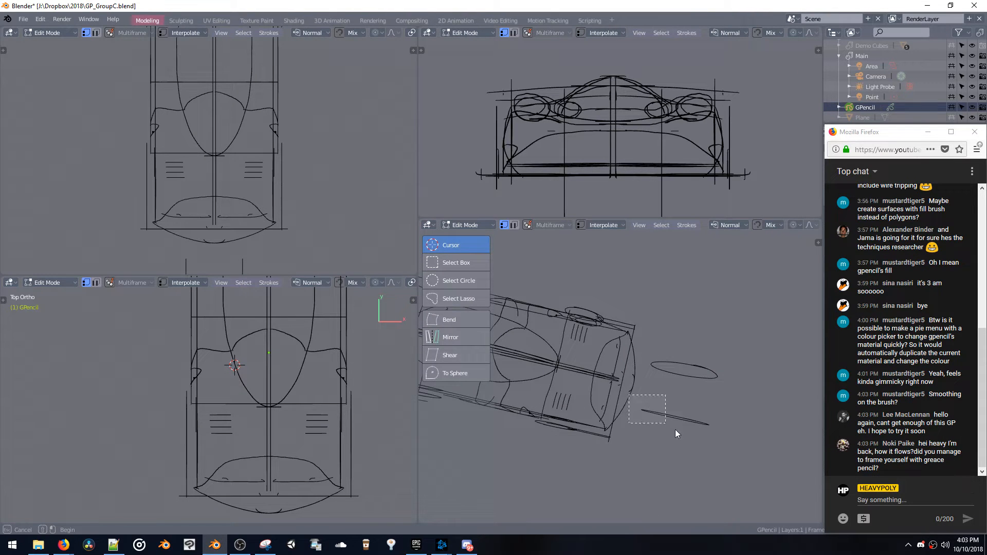
pyautogui.moveTo(675, 433); pyautogui.dragTo(693, 435)
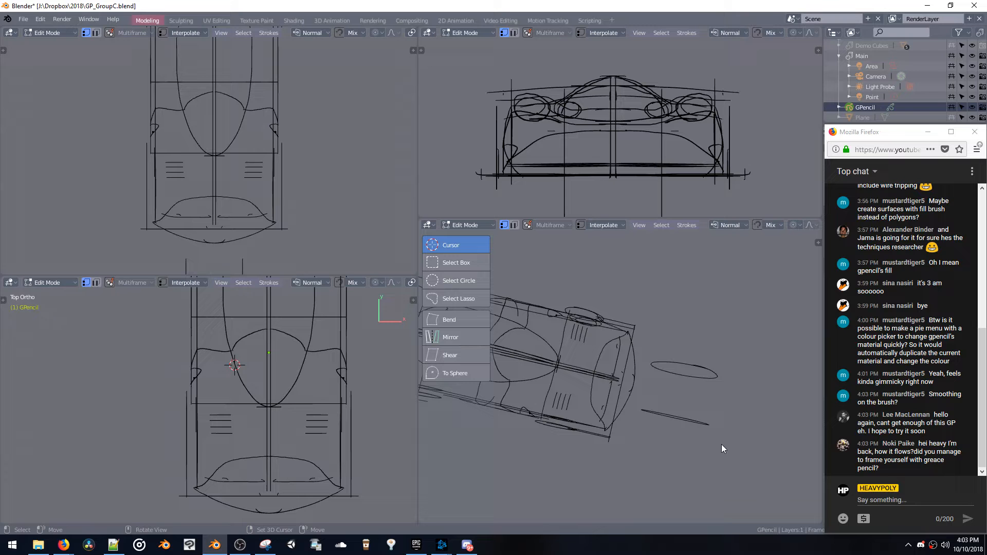
# Duplicate the near-side circle ahead of the nose, scale the copy down and offset it along X toward the car's centreline
pyautogui.press('b')
pyautogui.moveTo(725, 475); pyautogui.dragTo(646, 405)
pyautogui.moveTo(646, 405)
pyautogui.mouseDown(button='middle')
pyautogui.moveTo(640, 390)
pyautogui.moveTo(681, 404)
pyautogui.moveTo(627, 427)
pyautogui.moveTo(533, 421)
pyautogui.moveTo(590, 370)
pyautogui.mouseUp(button='middle')
pyautogui.hotkey('shift', 'd')
pyautogui.rightClick(682, 407)
pyautogui.press('s')
pyautogui.click(673, 436)
pyautogui.press('g')
pyautogui.press('x')
pyautogui.click(641, 424)
pyautogui.click(533, 420)
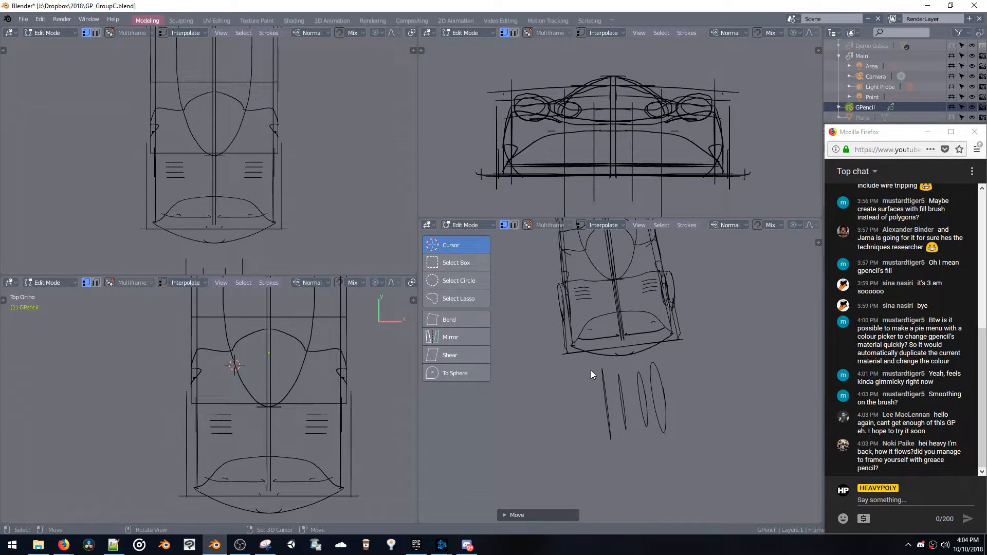
# Try to select and move the mirrored circles ahead of the nose, and undo the move
pyautogui.press('g')
pyautogui.rightClick(594, 370)
pyautogui.press('m')
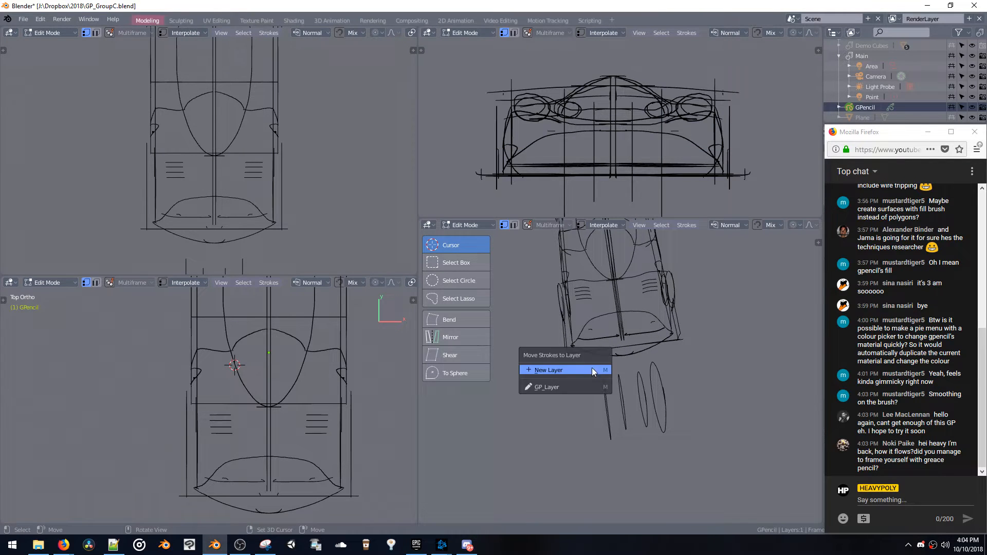
pyautogui.press('b')
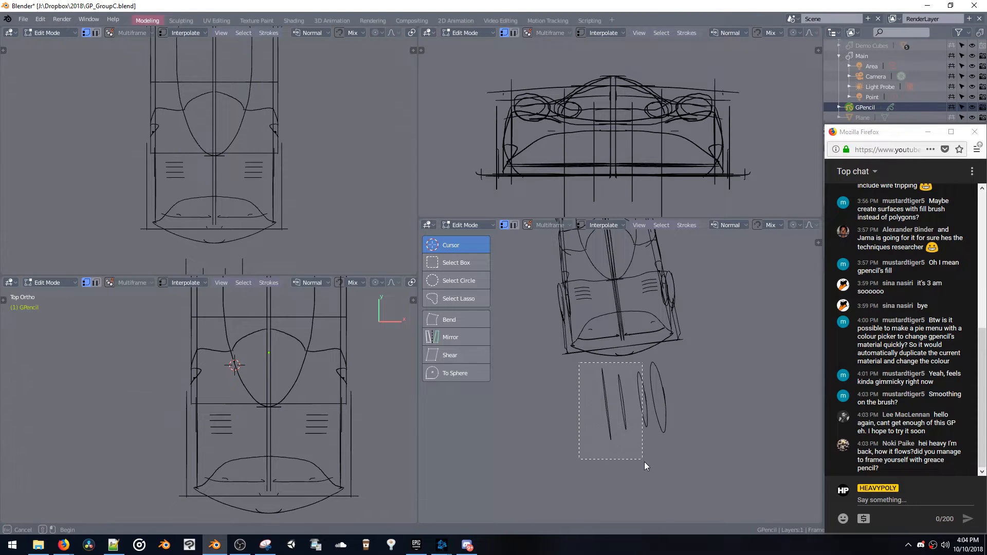
pyautogui.moveTo(644, 461); pyautogui.dragTo(643, 461)
pyautogui.press('g')
pyautogui.click(598, 437)
pyautogui.hotkey('ctrl', 'z')
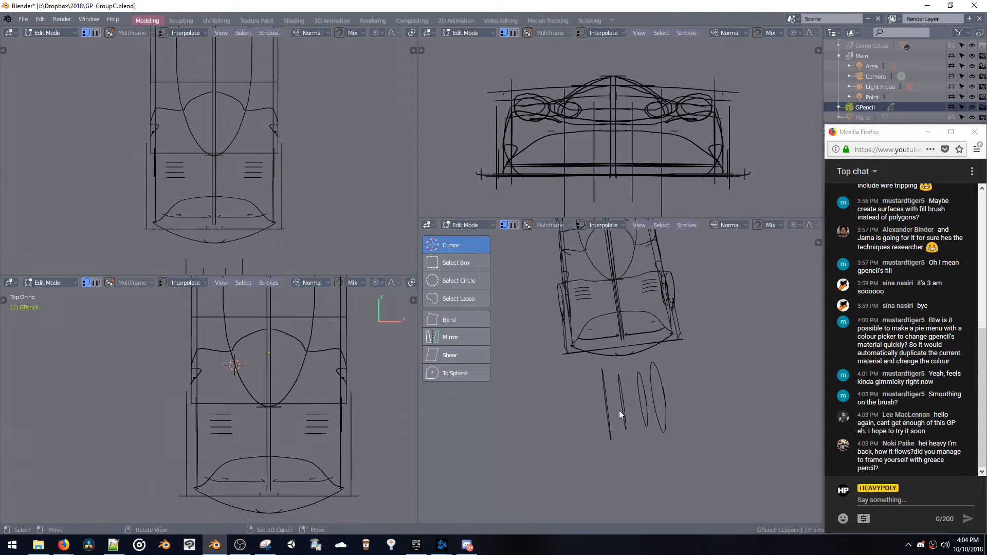
pyautogui.hotkey('ctrl', 'z')
# Box-select the near-side pair of wheel circles, move it outward from the centreline and adjust its scale
pyautogui.press('b')
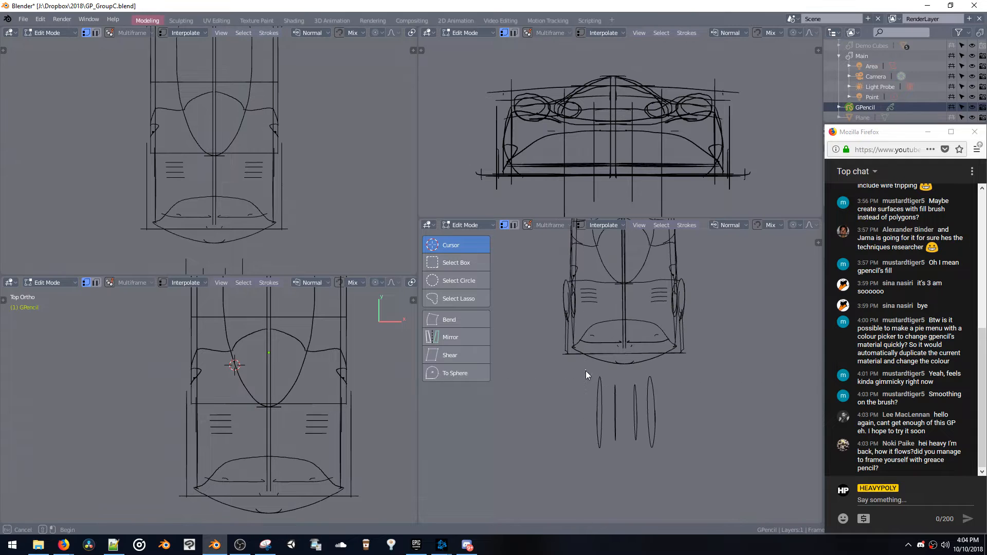
pyautogui.moveTo(585, 372); pyautogui.dragTo(640, 457)
pyautogui.press('g')
pyautogui.click(600, 452)
pyautogui.moveTo(600, 450)
pyautogui.mouseDown(button='middle')
pyautogui.moveTo(627, 403)
pyautogui.moveTo(661, 392)
pyautogui.moveTo(680, 368)
pyautogui.moveTo(676, 432)
pyautogui.moveTo(686, 396)
pyautogui.moveTo(629, 366)
pyautogui.moveTo(674, 316)
pyautogui.moveTo(636, 369)
pyautogui.moveTo(649, 362)
pyautogui.mouseUp(button='middle')
pyautogui.press('s')
pyautogui.click(661, 413)
# Switch to Draw mode, test a stroke inside the near-side wheel circles and place the 3D cursor on them in top view
pyautogui.press('space')
pyautogui.click(652, 323)
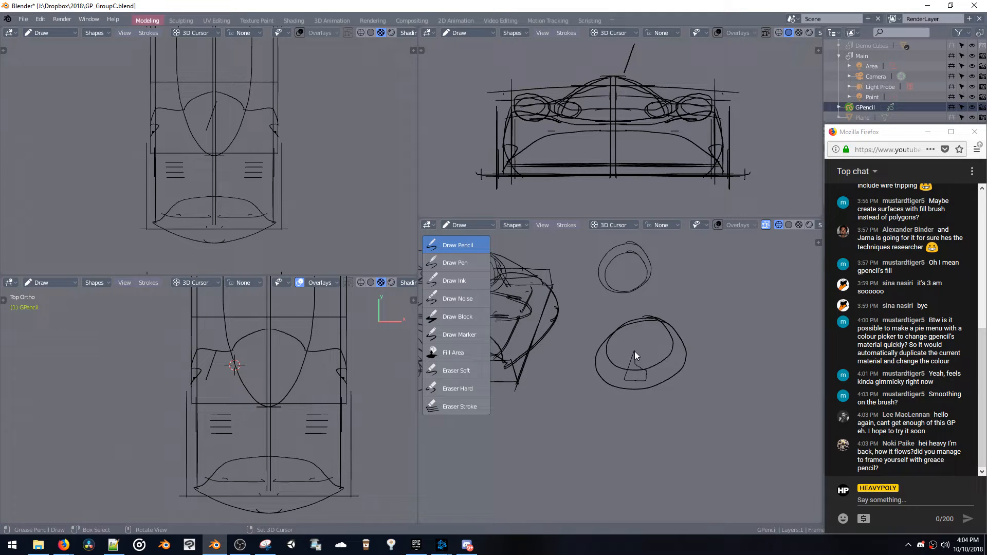
pyautogui.moveTo(634, 350)
pyautogui.mouseDown(button='middle')
pyautogui.moveTo(625, 297)
pyautogui.moveTo(639, 335)
pyautogui.moveTo(705, 316)
pyautogui.moveTo(678, 319)
pyautogui.moveTo(668, 379)
pyautogui.moveTo(617, 396)
pyautogui.mouseUp(button='middle')
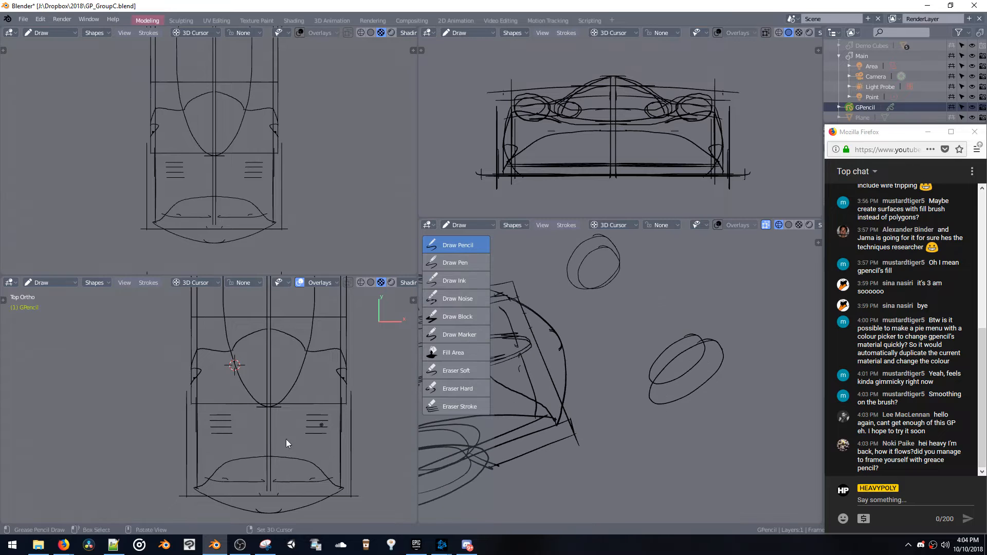
pyautogui.keyDown('shift'); pyautogui.moveTo(218, 493); pyautogui.dragTo(267, 334, button='middle'); pyautogui.keyUp('shift')
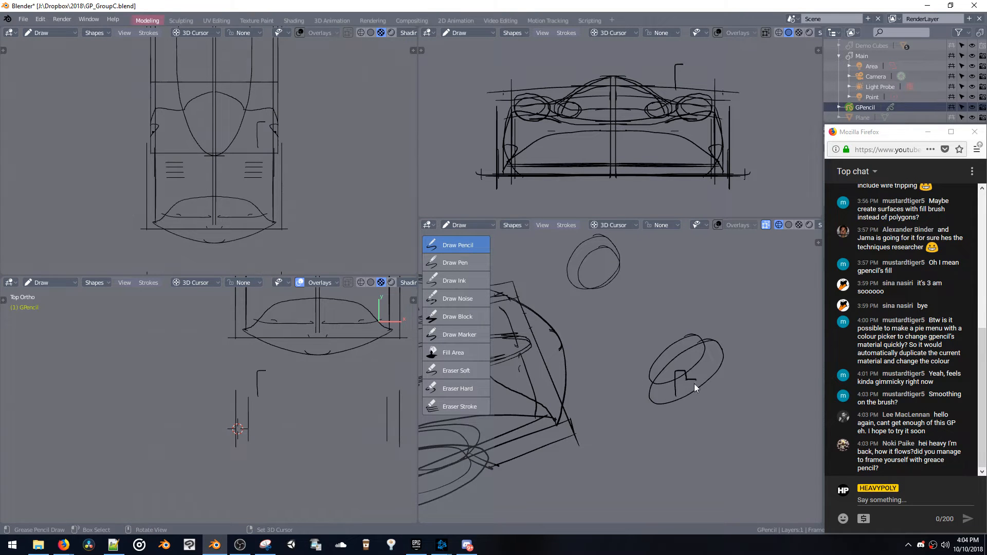
# Draw a small angular spoke outline inside the near-side wheel circles, undoing the first trial strokes
pyautogui.moveTo(694, 384); pyautogui.dragTo(678, 396)
pyautogui.moveTo(668, 401)
pyautogui.mouseDown(button='middle')
pyautogui.moveTo(671, 353)
pyautogui.moveTo(639, 353)
pyautogui.moveTo(650, 341)
pyautogui.moveTo(665, 368)
pyautogui.mouseUp(button='middle')
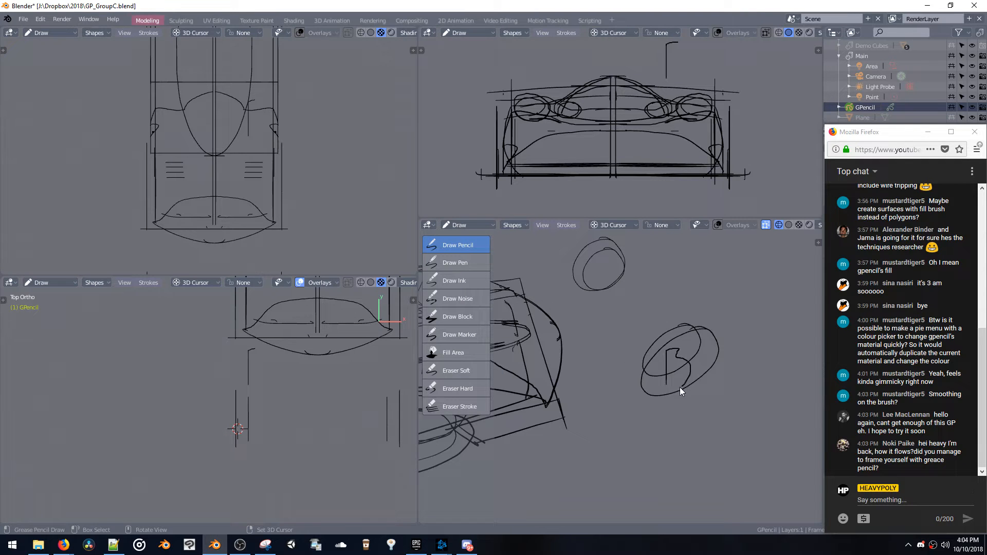
pyautogui.hotkey('ctrl', 'z')
pyautogui.moveTo(685, 360)
pyautogui.mouseDown()
pyautogui.moveTo(694, 377)
pyautogui.moveTo(671, 369)
pyautogui.mouseUp()
pyautogui.moveTo(671, 369)
pyautogui.mouseDown(button='middle')
pyautogui.moveTo(645, 314)
pyautogui.moveTo(625, 312)
pyautogui.moveTo(647, 319)
pyautogui.moveTo(671, 298)
pyautogui.mouseUp(button='middle')
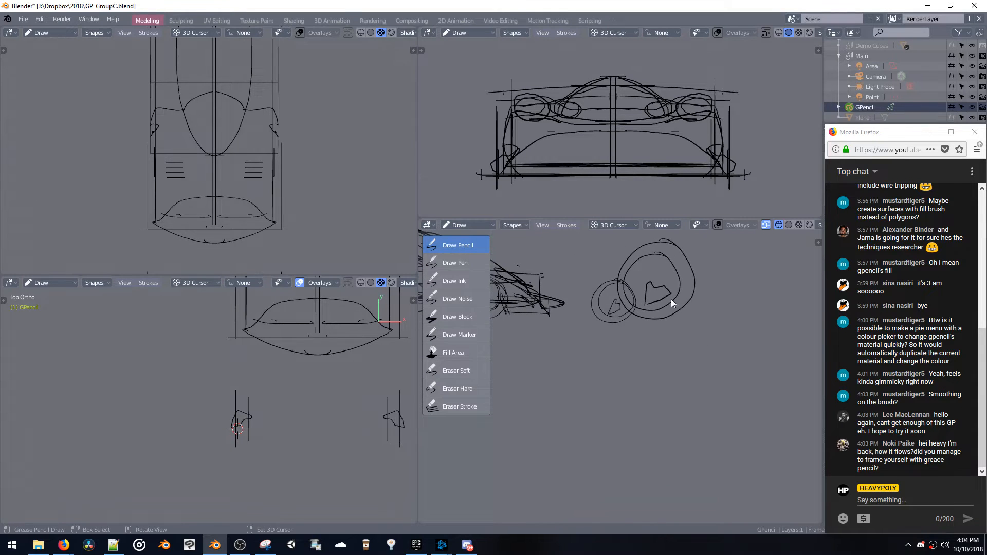
# Try box-selecting the spoke outline in Draw mode, undo the change and switch the Grease Pencil object to Edit mode
pyautogui.press('b')
pyautogui.moveTo(667, 289); pyautogui.dragTo(652, 313)
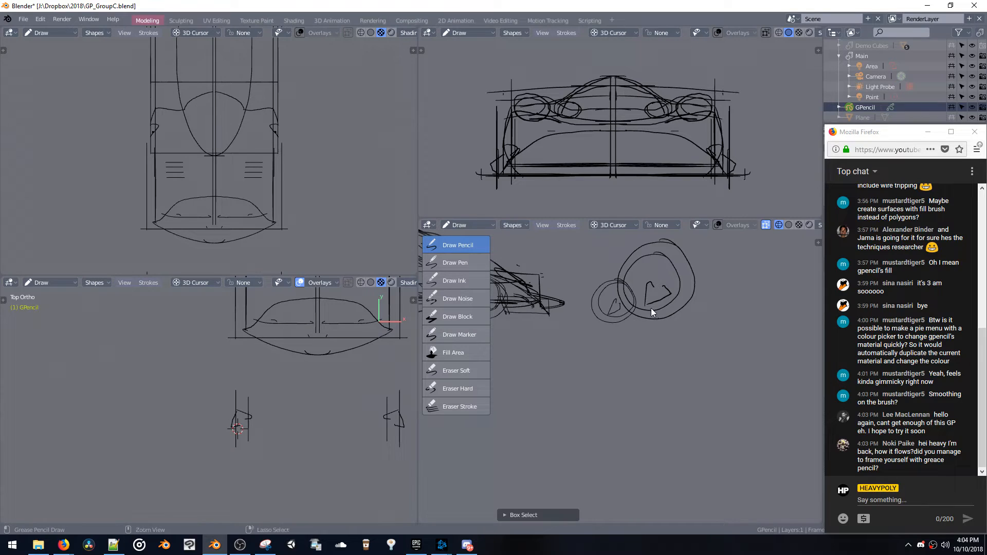
pyautogui.hotkey('ctrl', 'z')
pyautogui.press('space')
pyautogui.click(612, 285)
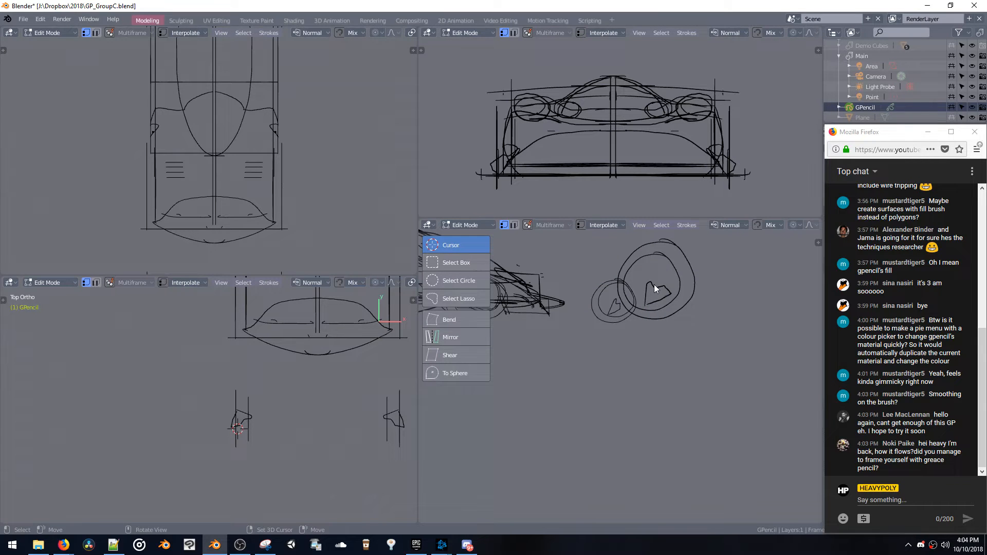
pyautogui.moveTo(646, 280); pyautogui.dragTo(654, 296)
pyautogui.press('r')
pyautogui.press('r')
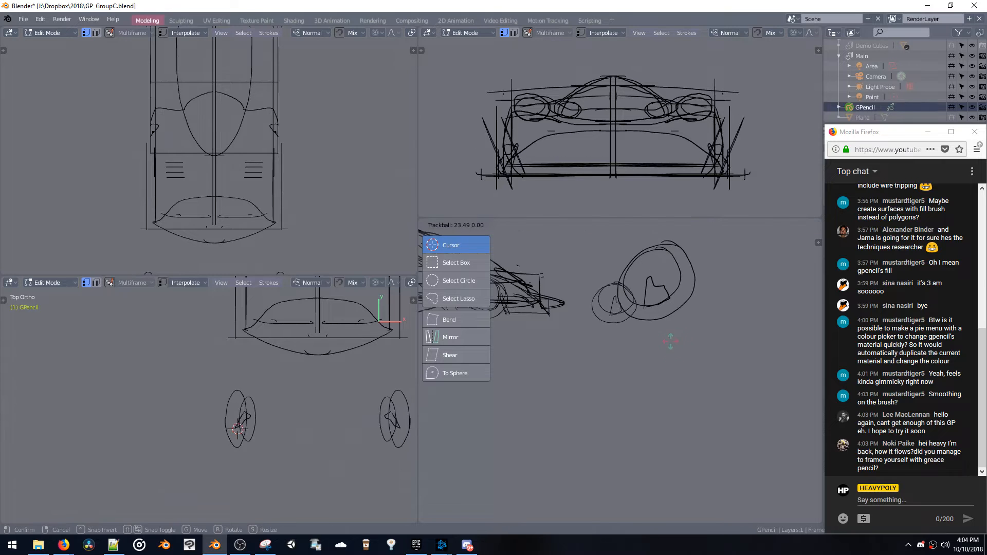
pyautogui.press('Escape')
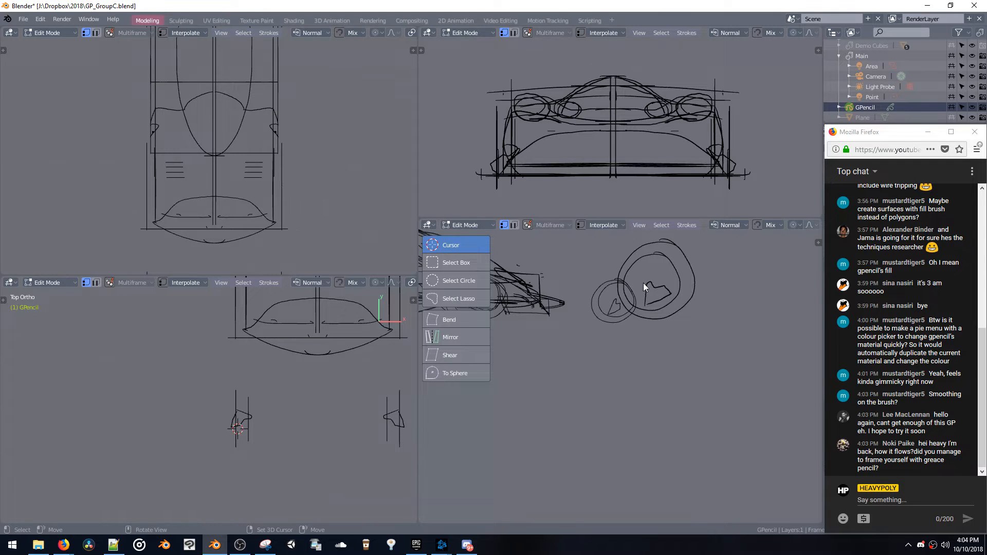
# Box-select the spoke outline, rotate it freely, scale it down and move it within the wheel circles
pyautogui.press('b')
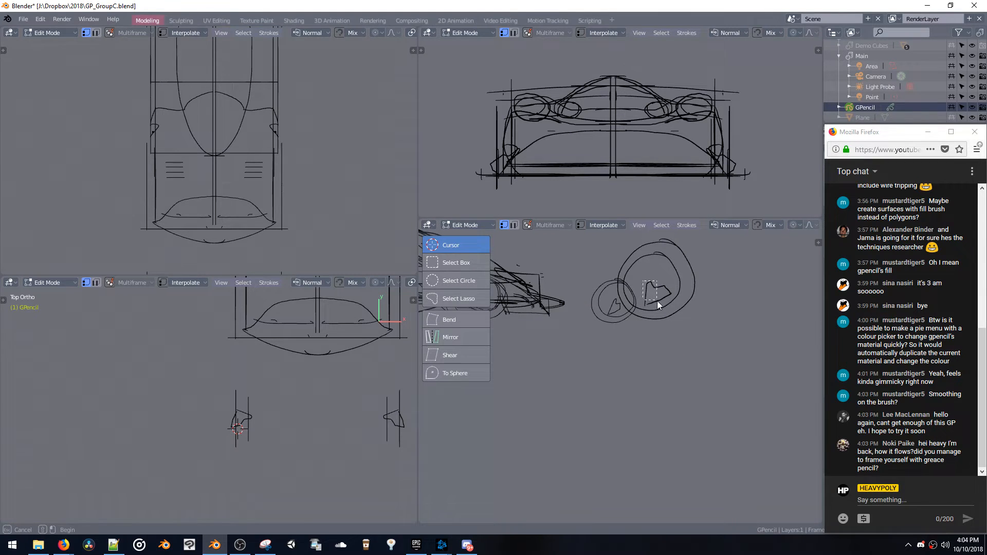
pyautogui.moveTo(643, 282); pyautogui.dragTo(657, 301)
pyautogui.press('r')
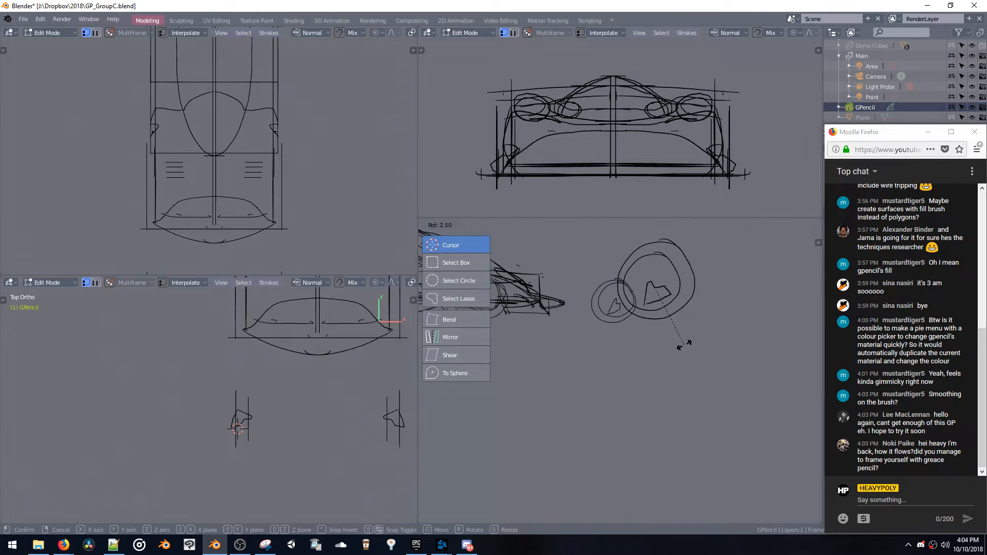
pyautogui.press('r')
pyautogui.click(690, 362)
pyautogui.press('s')
pyautogui.click(688, 354)
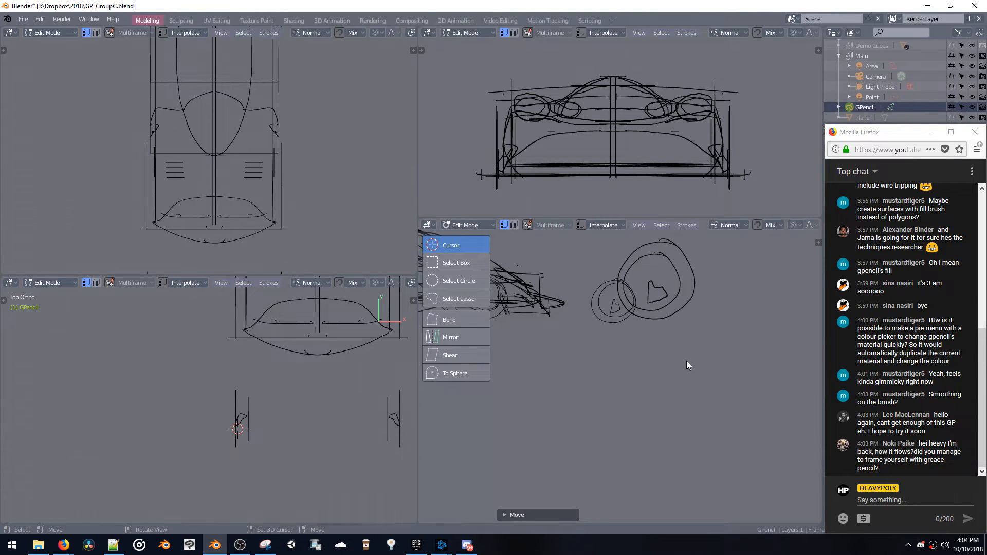
pyautogui.press('g')
pyautogui.click(680, 351)
# Rotate and move the spoke outline into alignment with the wheel's plane at its lower rim, and save the file
pyautogui.moveTo(678, 350)
pyautogui.mouseDown(button='middle')
pyautogui.moveTo(641, 346)
pyautogui.moveTo(612, 358)
pyautogui.mouseUp(button='middle')
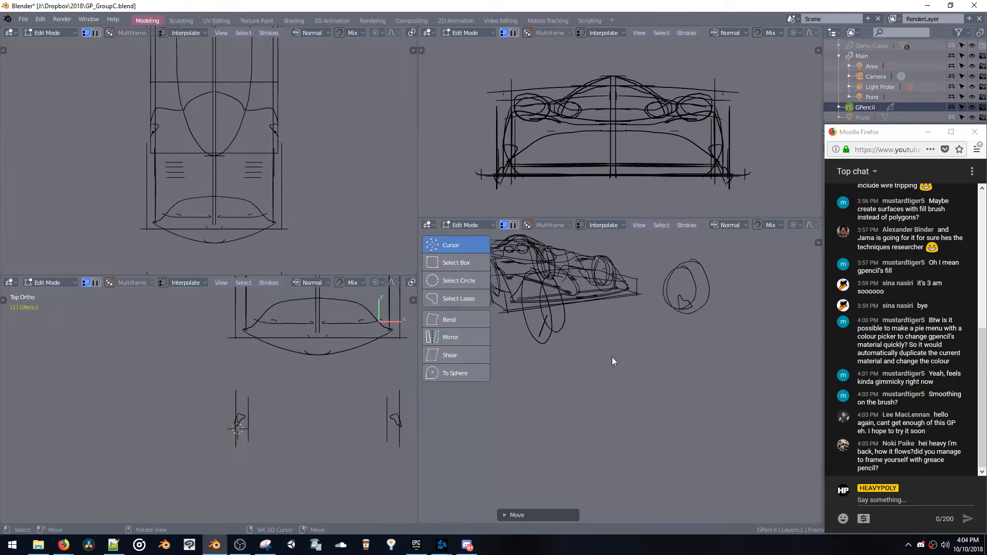
pyautogui.press('KP_Decimal')
pyautogui.scroll(-8, 643, 360)
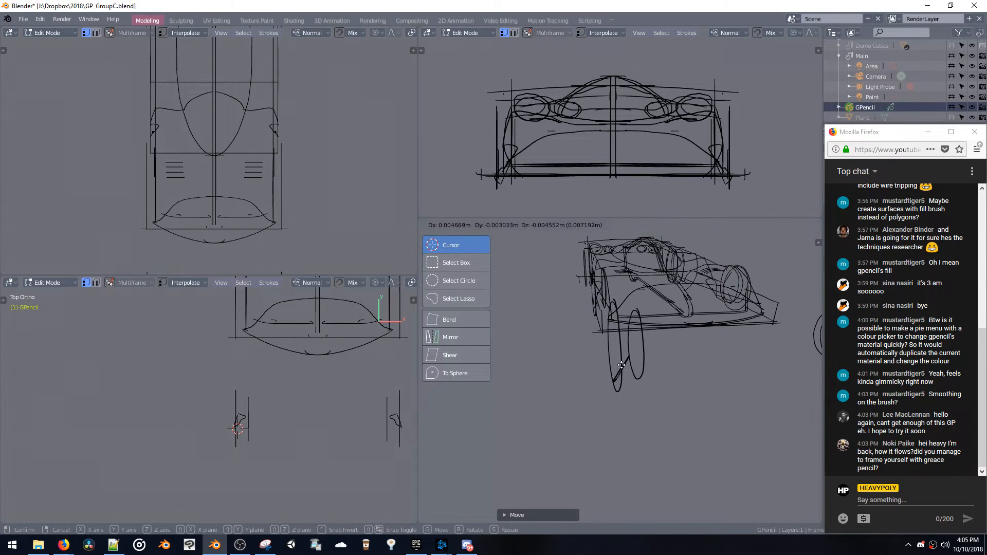
pyautogui.press('r')
pyautogui.click(678, 399)
pyautogui.scroll(4, 678, 399)
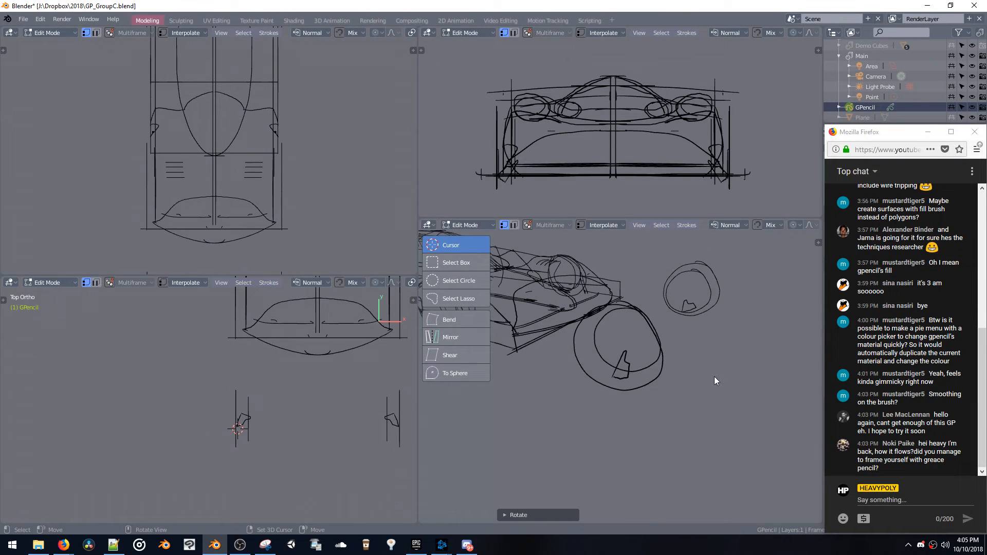
pyautogui.press('g')
pyautogui.click(712, 379)
pyautogui.moveTo(651, 345); pyautogui.dragTo(692, 347, button='middle')
pyautogui.hotkey('ctrl', 's')
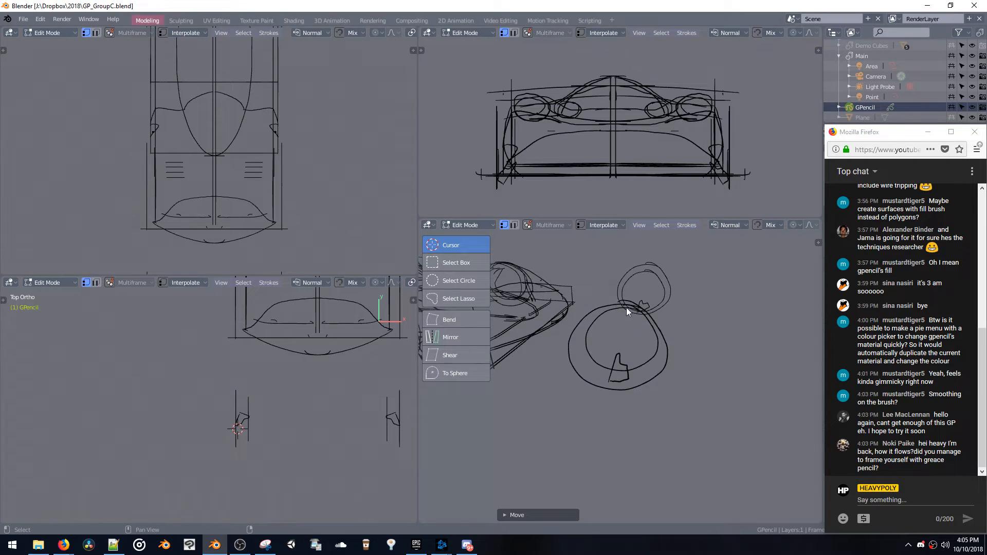
pyautogui.moveTo(627, 307); pyautogui.dragTo(649, 321, button='middle')
pyautogui.hotkey('ctrl', 'shift', 's')
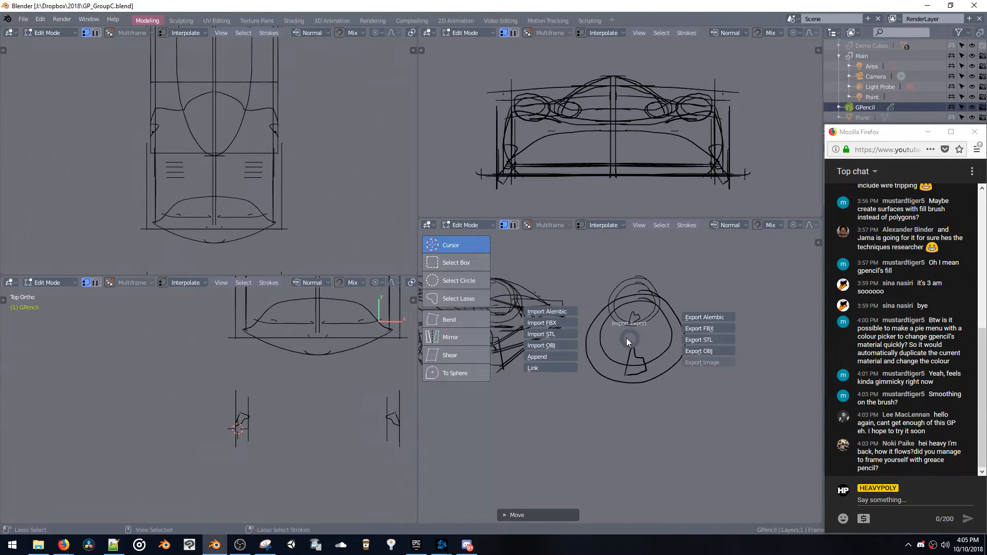
pyautogui.press('Escape')
pyautogui.press('w')
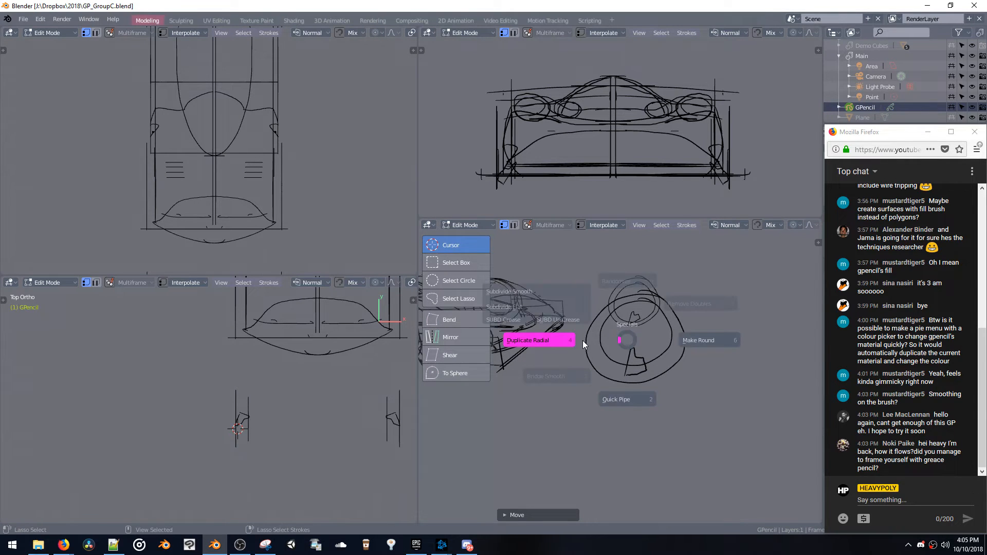
pyautogui.press('Escape')
pyautogui.moveTo(628, 350)
pyautogui.mouseDown()
pyautogui.moveTo(630, 338)
pyautogui.moveTo(622, 344)
pyautogui.mouseUp()
pyautogui.hotkey('ctrl', 'z')
pyautogui.moveTo(615, 349)
pyautogui.mouseDown(button='middle')
pyautogui.moveTo(624, 327)
pyautogui.moveTo(614, 334)
pyautogui.moveTo(631, 345)
pyautogui.mouseUp(button='middle')
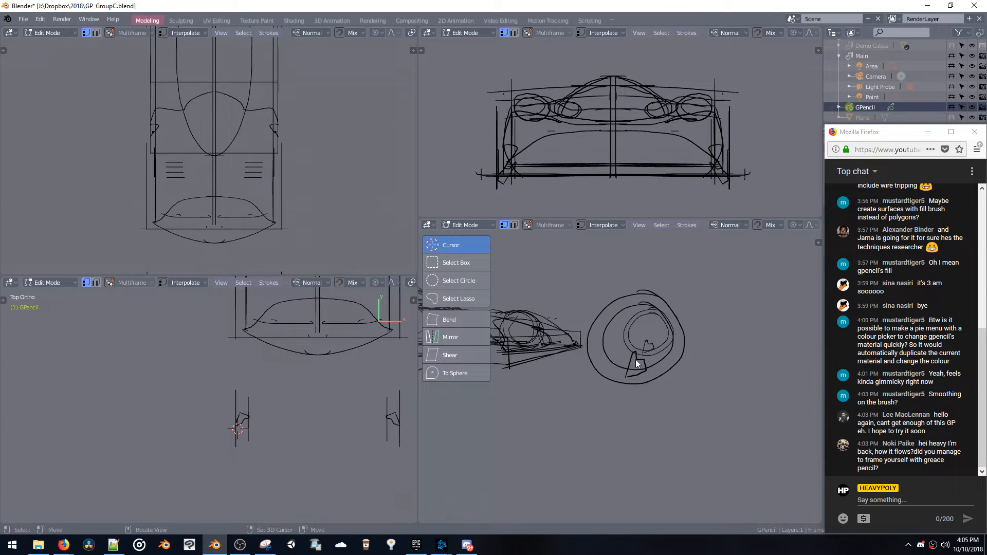
pyautogui.moveTo(637, 361)
pyautogui.mouseDown(button='middle')
pyautogui.moveTo(646, 378)
pyautogui.moveTo(658, 366)
pyautogui.mouseUp(button='middle')
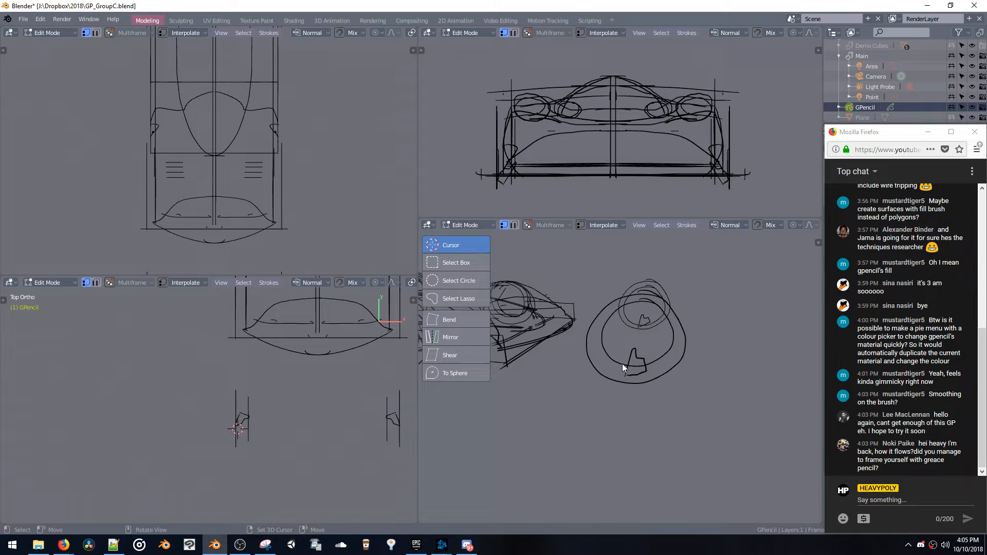
pyautogui.moveTo(643, 353); pyautogui.dragTo(629, 388, button='middle')
pyautogui.scroll(3, 651, 340)
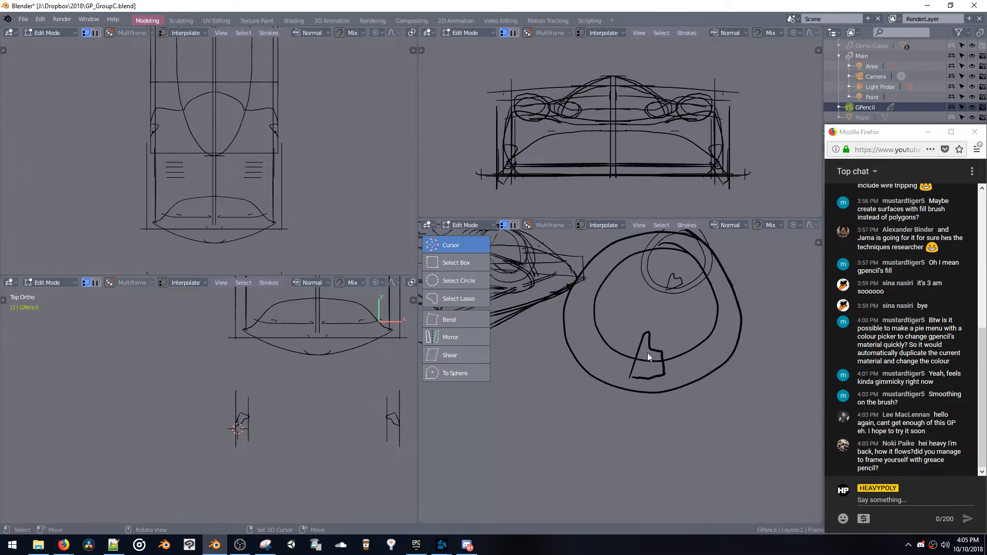
pyautogui.moveTo(648, 353)
pyautogui.mouseDown(button='middle')
pyautogui.moveTo(653, 320)
pyautogui.moveTo(598, 317)
pyautogui.moveTo(610, 396)
pyautogui.moveTo(618, 369)
pyautogui.moveTo(613, 400)
pyautogui.moveTo(621, 396)
pyautogui.moveTo(599, 386)
pyautogui.moveTo(649, 399)
pyautogui.moveTo(691, 384)
pyautogui.moveTo(671, 388)
pyautogui.moveTo(638, 336)
pyautogui.mouseUp(button='middle')
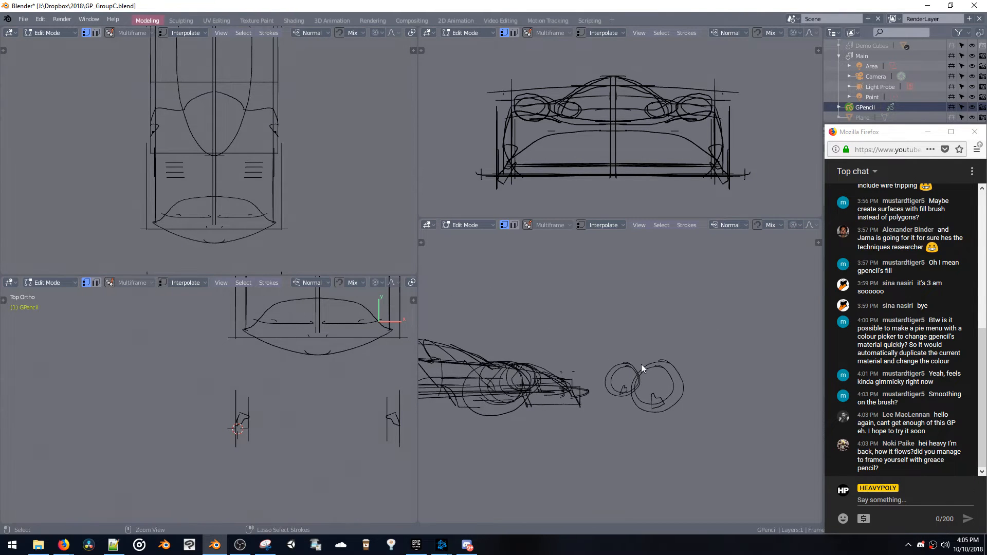
# Undo the spoke outline's transforms and drawing on the wheel, and return to Object mode
pyautogui.hotkey('ctrl', 'z')
pyautogui.hotkey('ctrl', 'z')
pyautogui.hotkey('ctrl', 'z')
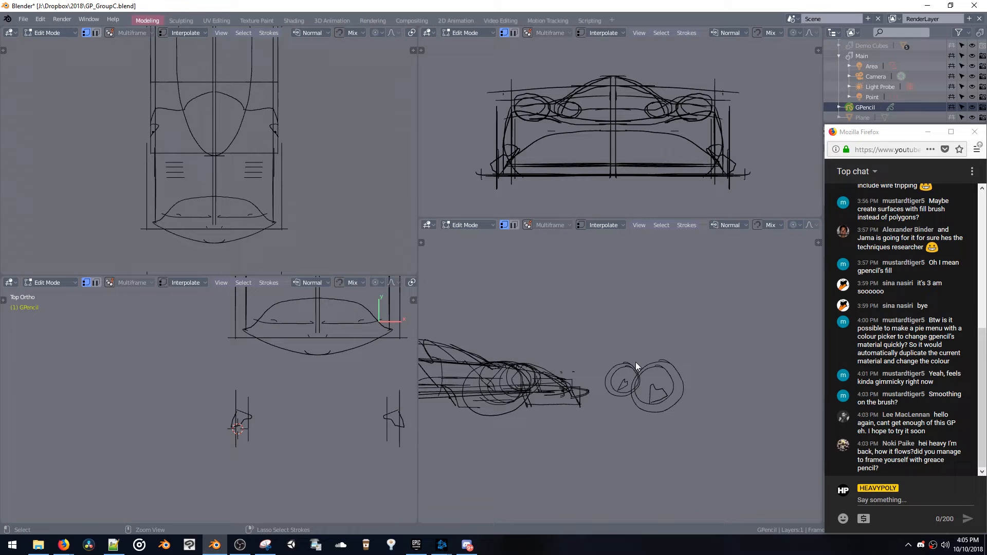
pyautogui.hotkey('ctrl', 'z')
pyautogui.hotkey('ctrl', 'z')
pyautogui.moveTo(660, 396)
pyautogui.mouseDown(button='middle')
pyautogui.moveTo(630, 362)
pyautogui.moveTo(672, 390)
pyautogui.moveTo(669, 343)
pyautogui.moveTo(645, 406)
pyautogui.moveTo(568, 363)
pyautogui.moveTo(569, 354)
pyautogui.moveTo(615, 364)
pyautogui.moveTo(626, 391)
pyautogui.moveTo(652, 370)
pyautogui.moveTo(647, 429)
pyautogui.mouseUp(button='middle')
pyautogui.press('Tab')
pyautogui.moveTo(658, 391); pyautogui.dragTo(668, 382, button='middle')
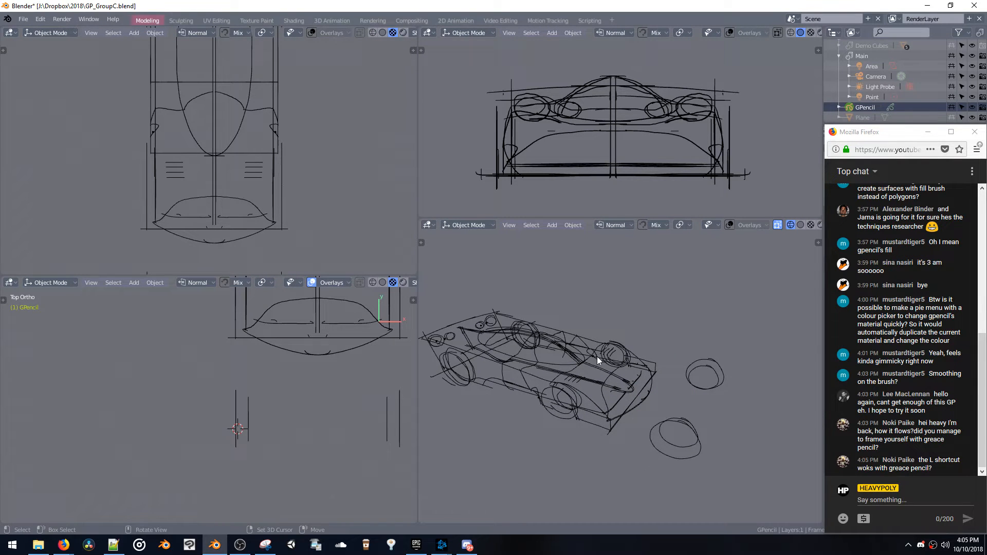
# Add a mesh plane at the 3D cursor on the near-side wheel circles ahead of the nose
pyautogui.moveTo(597, 357); pyautogui.dragTo(582, 366, button='middle')
pyautogui.hotkey('shift', 'a')
pyautogui.moveTo(581, 347)
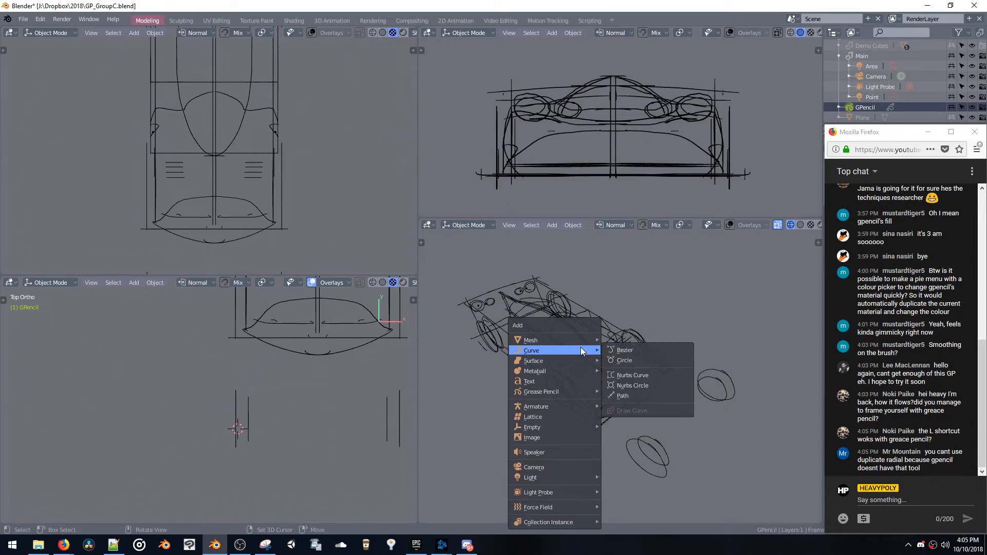
pyautogui.click(621, 340)
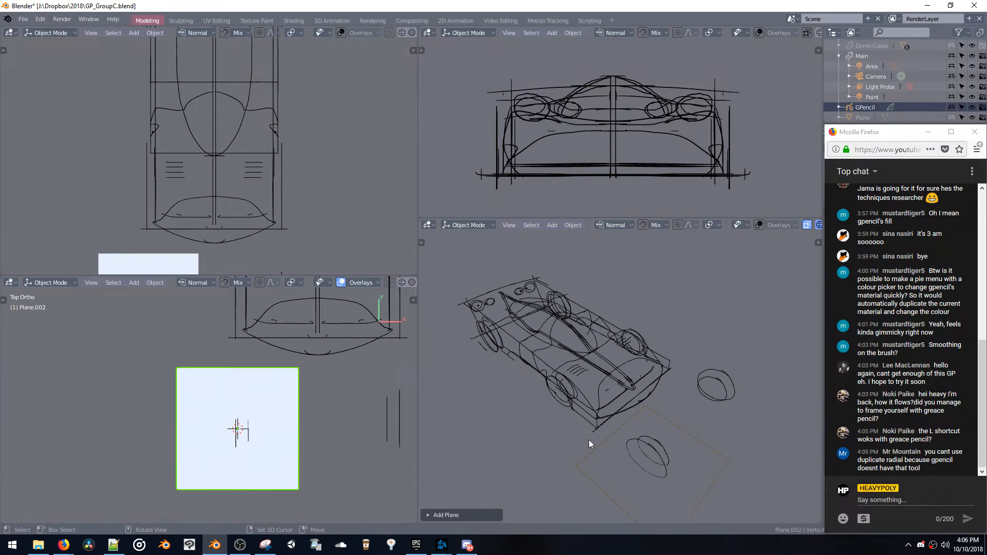
# Enter Edit mode on the plane, select its corner vertex nearest the nose and place duplicates of it beside the car
pyautogui.press('Tab')
pyautogui.click(641, 407)
pyautogui.hotkey('shift', 'd')
pyautogui.click(663, 385)
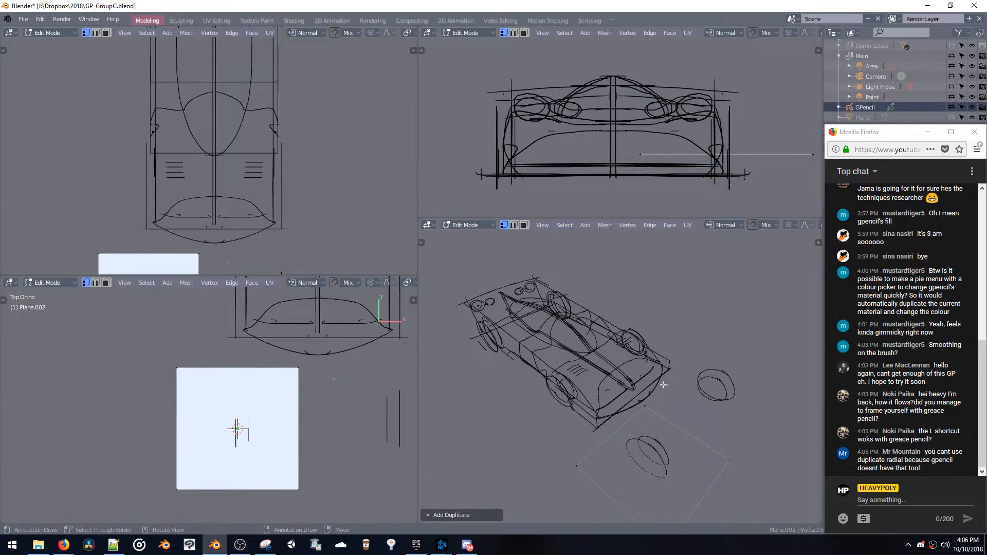
pyautogui.hotkey('shift', 'd')
pyautogui.click(708, 417)
# Extrude the duplicated vertex into a long winding chain past the car, and place another duplicate vertex in side view
pyautogui.press('e')
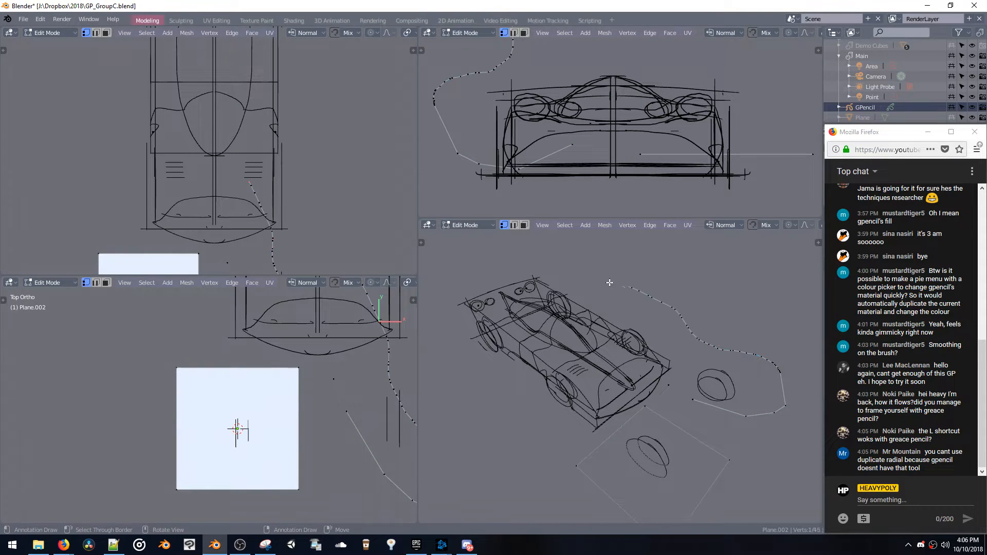
pyautogui.moveTo(501, 253); pyautogui.dragTo(590, 256, button='middle')
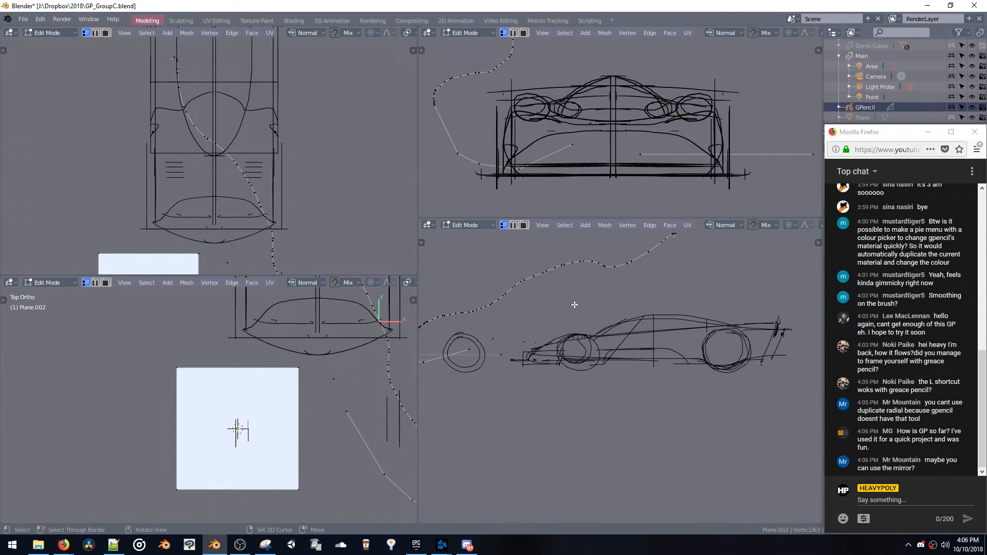
pyautogui.hotkey('shift', 'd')
pyautogui.click(464, 407)
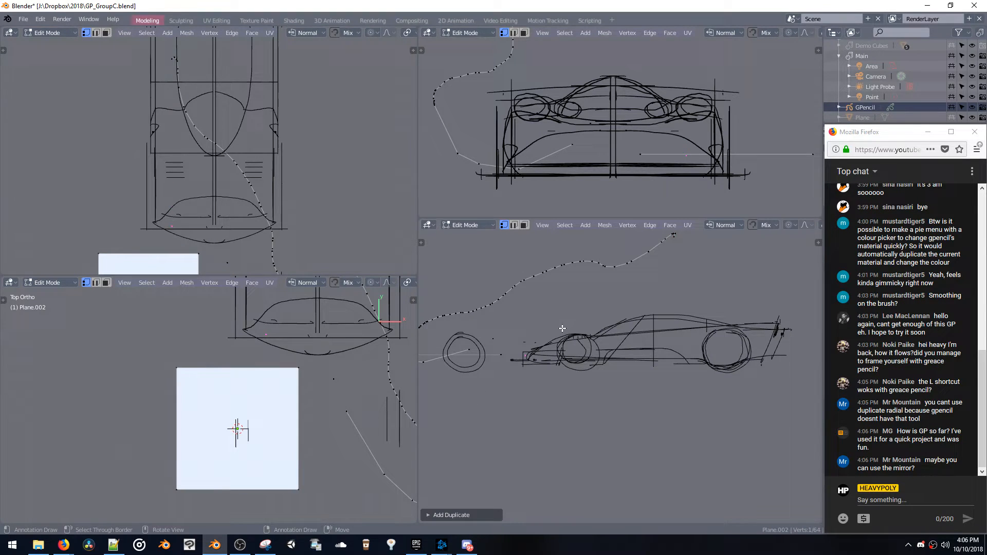
# Extrude the duplicate vertex into a line along the car's upper body from nose to tail, and shift it along X
pyautogui.press('e')
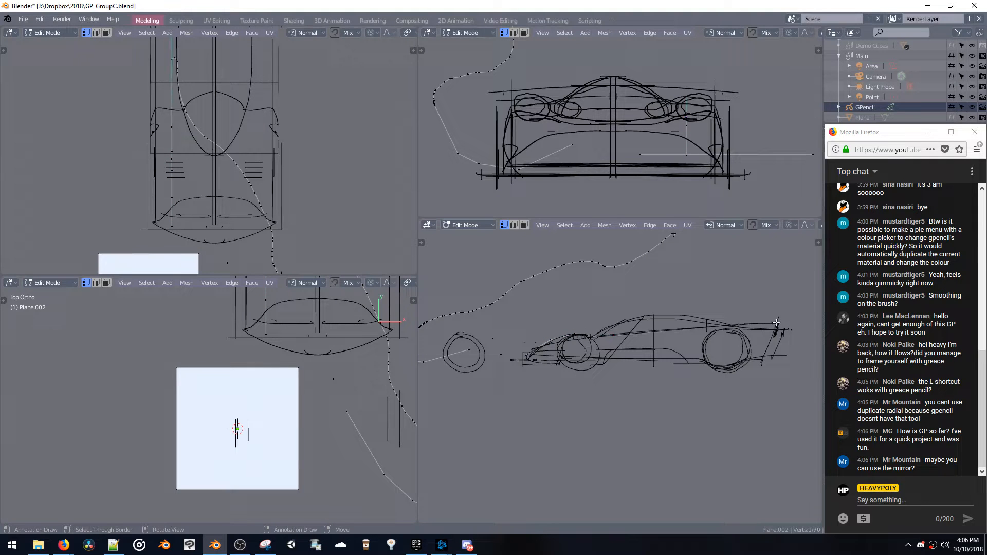
pyautogui.moveTo(778, 322)
pyautogui.mouseDown(button='middle')
pyautogui.moveTo(640, 366)
pyautogui.moveTo(621, 322)
pyautogui.mouseUp(button='middle')
pyautogui.press('l')
pyautogui.press('g')
pyautogui.press('x')
pyautogui.click(652, 341)
# Select the linked winding vertex chain and the plane ahead of the nose, and delete them
pyautogui.scroll(-3, 621, 321)
pyautogui.hotkey('ctrl', 'l')
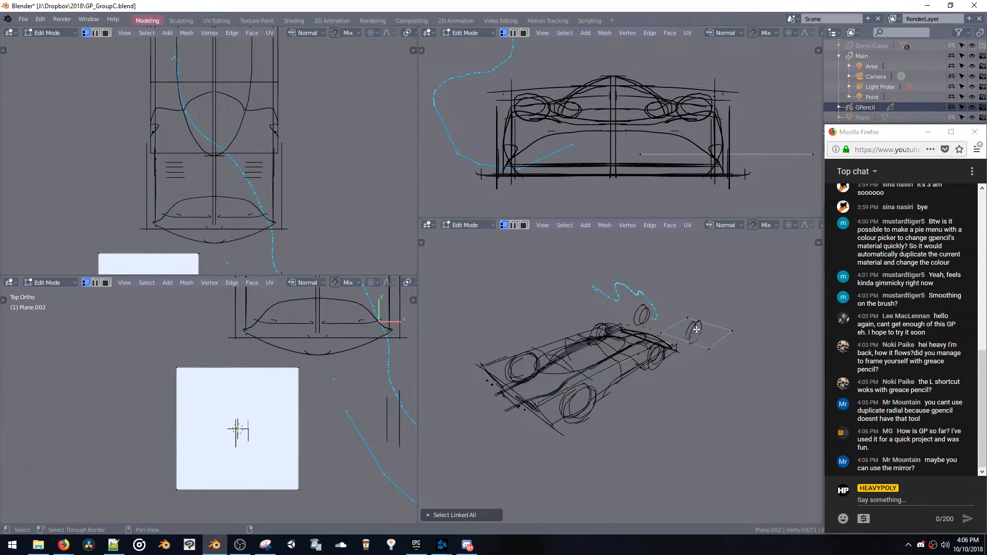
pyautogui.press('Delete')
pyautogui.moveTo(693, 322)
pyautogui.mouseDown(button='middle')
pyautogui.moveTo(634, 315)
pyautogui.moveTo(639, 297)
pyautogui.moveTo(680, 315)
pyautogui.mouseUp(button='middle')
# Move the chat window off the object properties and show the modifier settings of Plane.002
pyautogui.moveTo(860, 135); pyautogui.dragTo(704, 96)
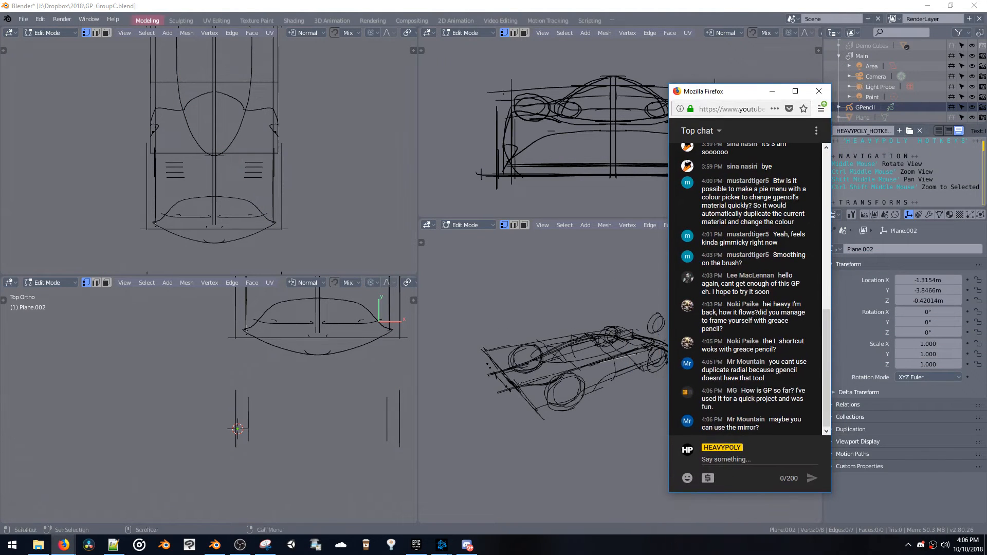
pyautogui.click(929, 215)
pyautogui.click(911, 250)
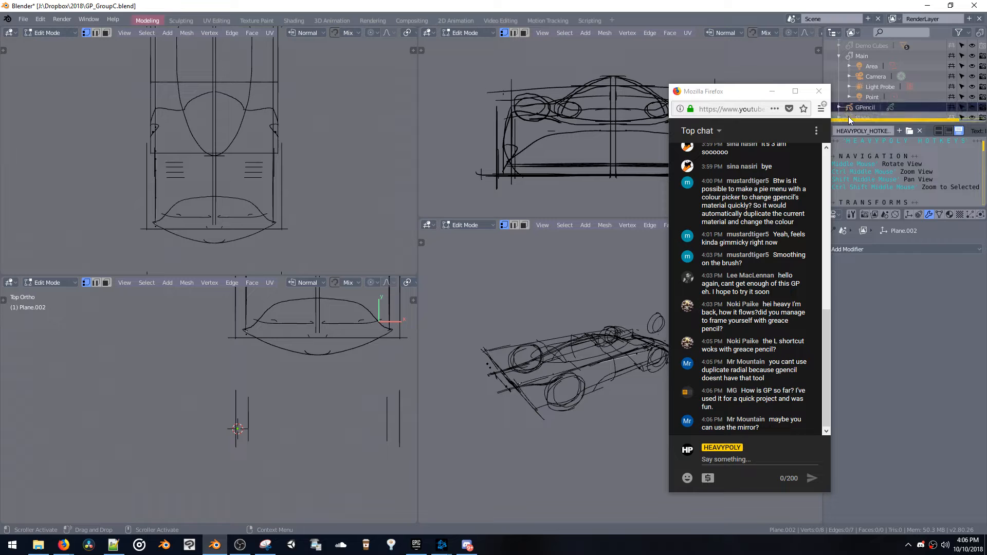
# Return to Object mode and fade the GPencil sketch with an Opacity modifier at factor 0.084
pyautogui.press('space')
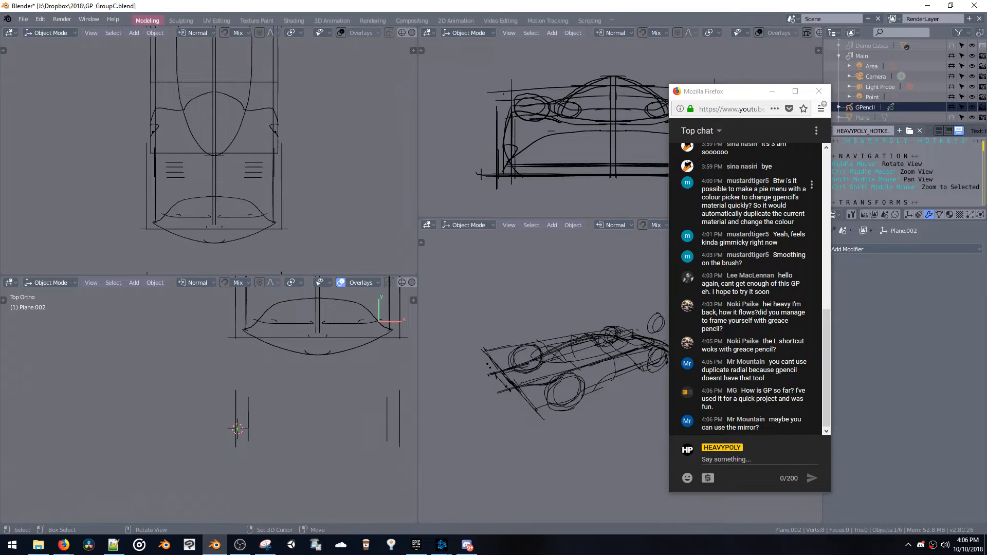
pyautogui.click(870, 108)
pyautogui.click(880, 249)
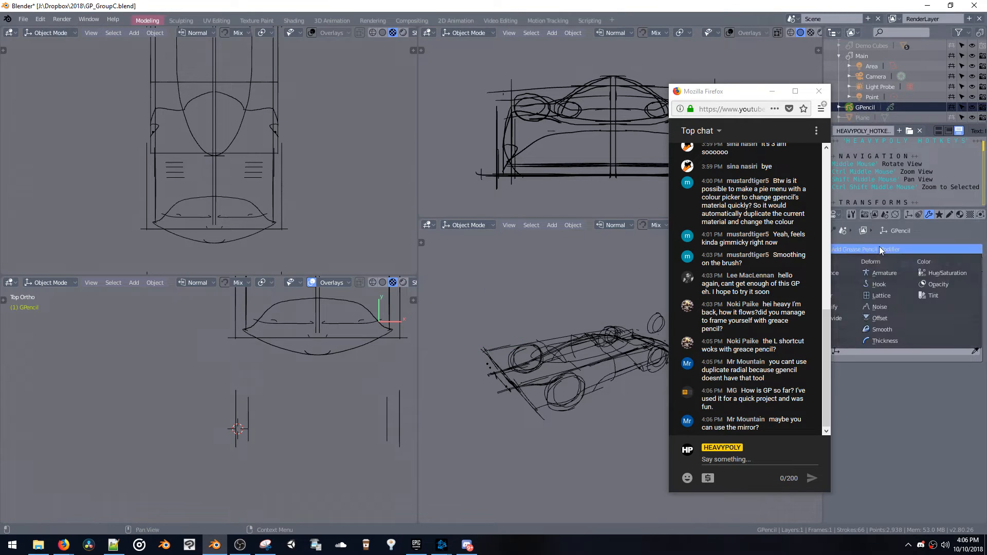
pyautogui.click(935, 284)
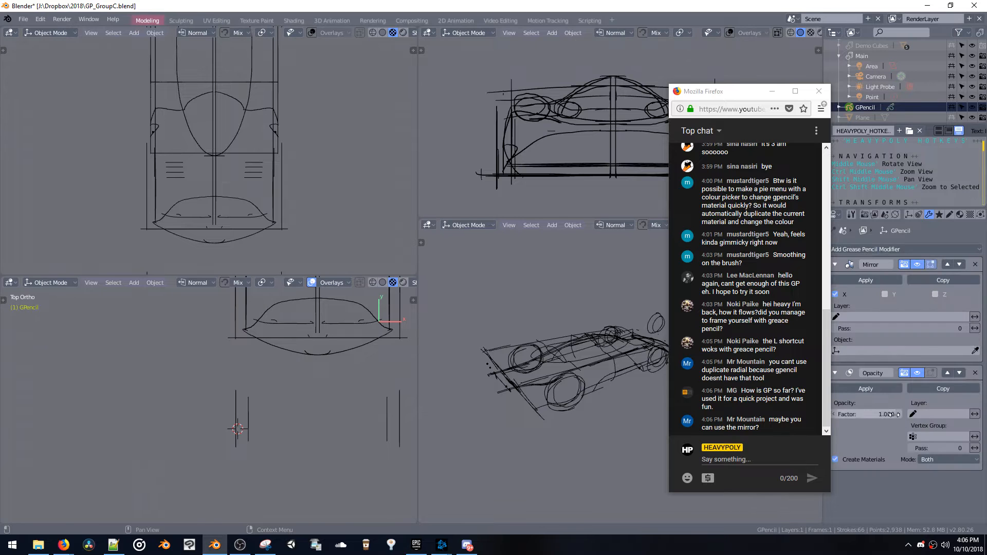
pyautogui.moveTo(884, 414)
pyautogui.mouseDown()
pyautogui.moveTo(786, 427)
pyautogui.moveTo(771, 416)
pyautogui.mouseUp()
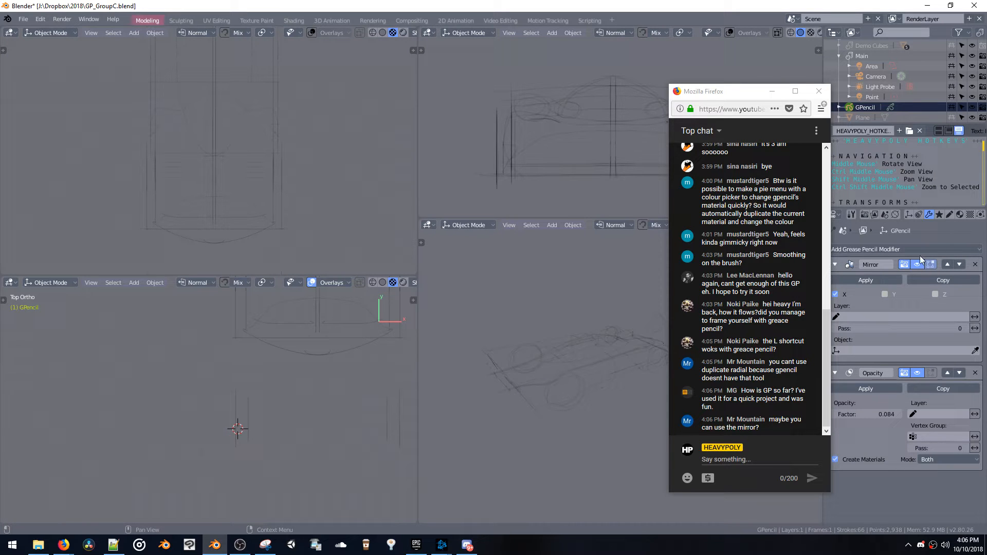
# Resize and reposition the chat window into a compact block above the modifier settings
pyautogui.click(747, 95)
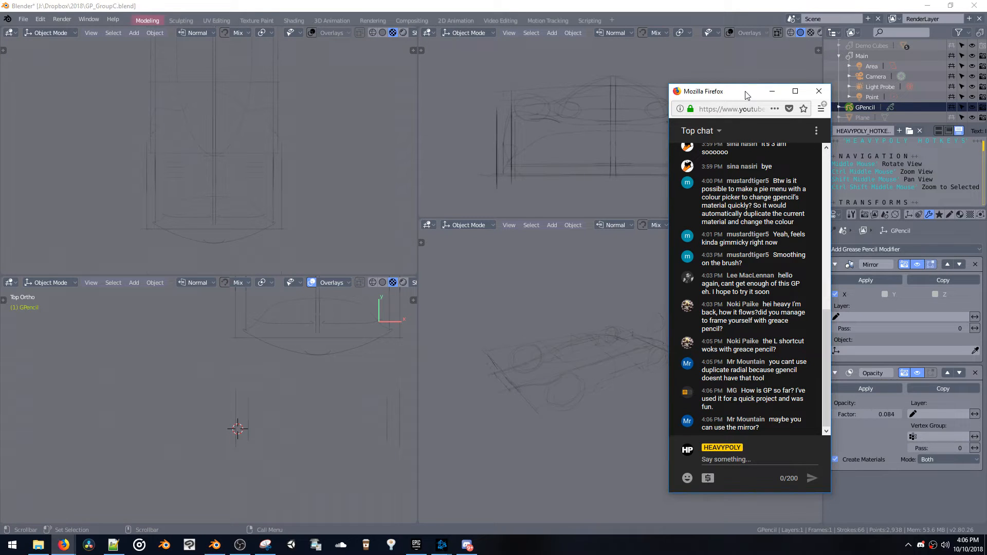
pyautogui.moveTo(748, 95); pyautogui.dragTo(501, 49)
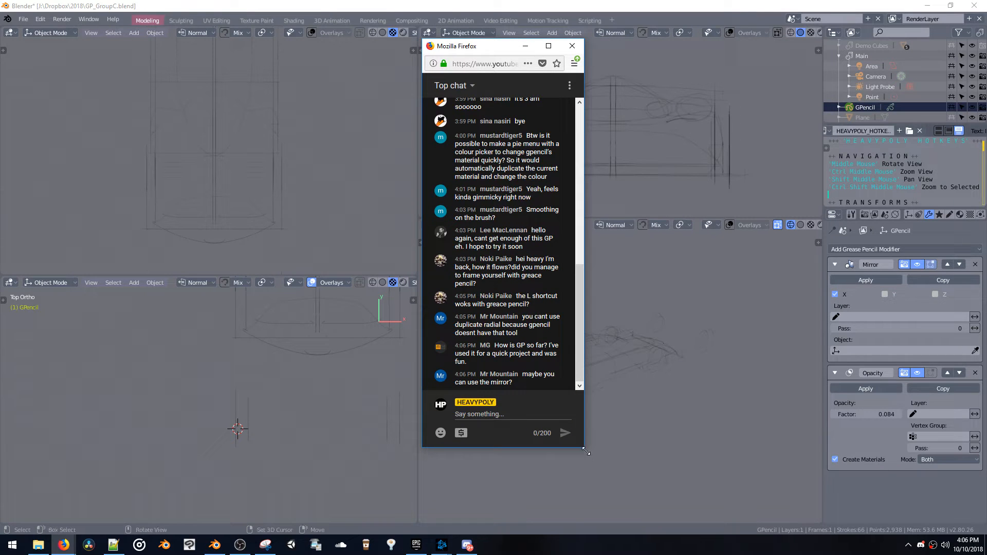
pyautogui.moveTo(585, 450); pyautogui.dragTo(803, 235)
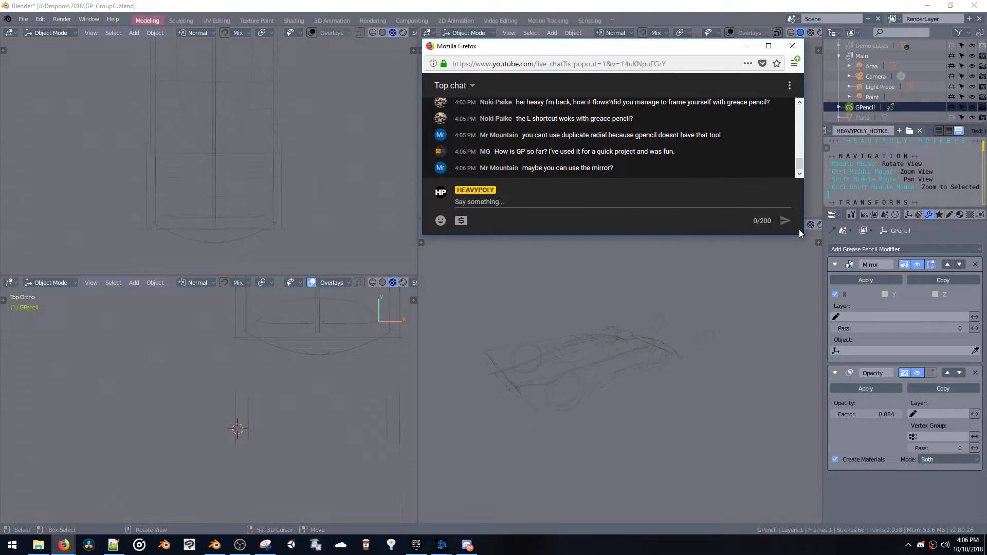
pyautogui.moveTo(644, 46); pyautogui.dragTo(823, 138)
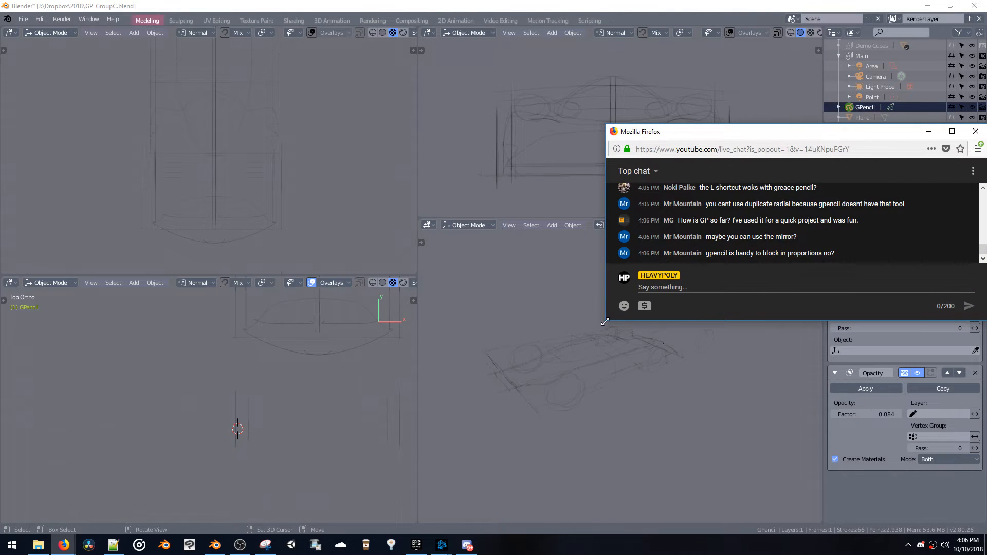
pyautogui.moveTo(604, 321); pyautogui.dragTo(839, 369)
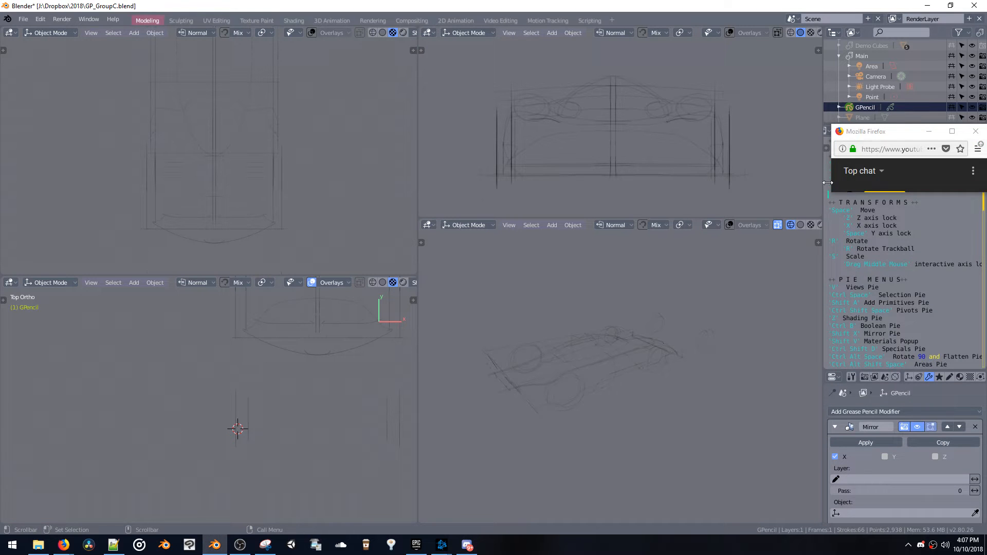
pyautogui.moveTo(830, 195); pyautogui.dragTo(823, 370)
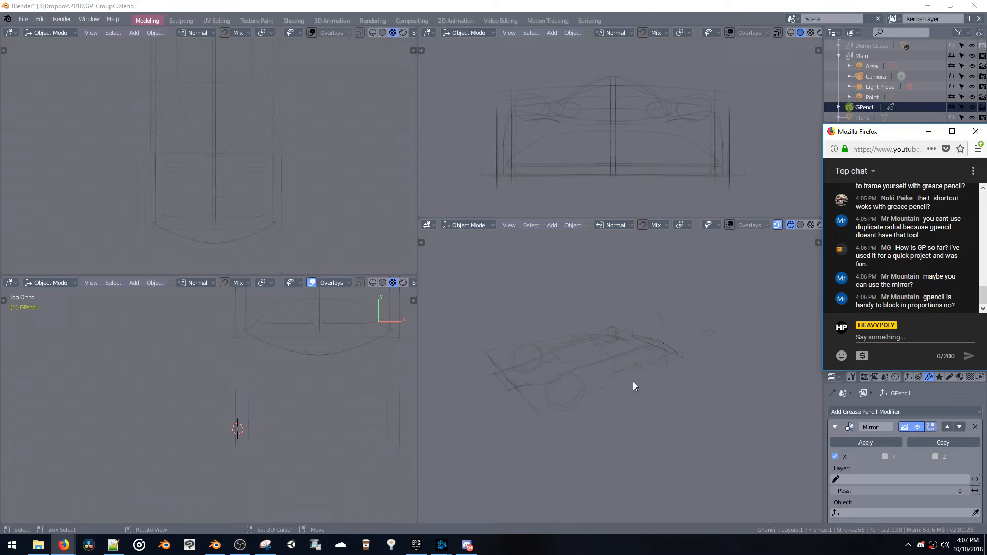
# Enter Edit mode on Plane.002 and move the body line's segment just behind the front wheel in side view
pyautogui.moveTo(633, 381)
pyautogui.mouseDown(button='middle')
pyautogui.moveTo(579, 395)
pyautogui.moveTo(567, 454)
pyautogui.mouseUp(button='middle')
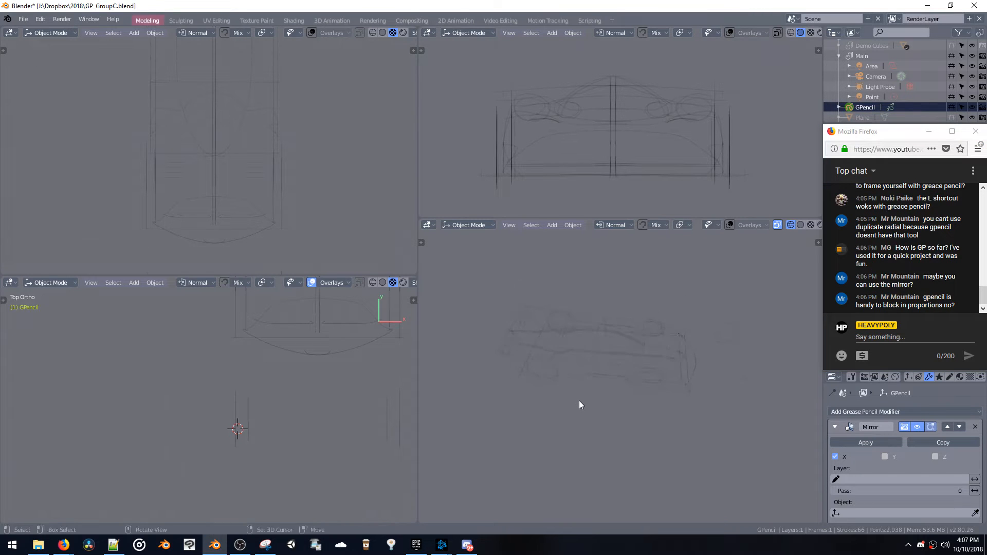
pyautogui.moveTo(595, 346)
pyautogui.mouseDown(button='middle')
pyautogui.moveTo(500, 312)
pyautogui.moveTo(560, 320)
pyautogui.mouseUp(button='middle')
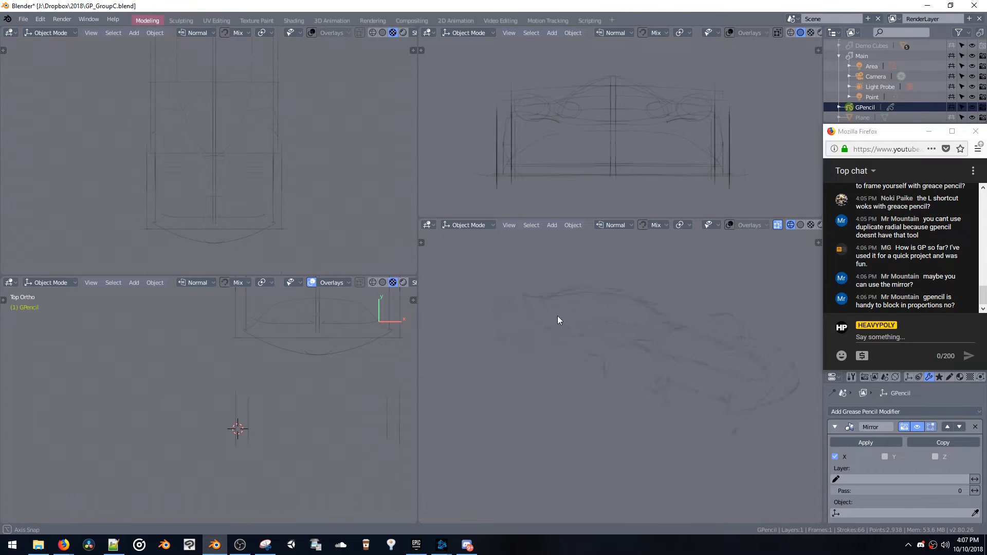
pyautogui.moveTo(669, 325); pyautogui.dragTo(698, 355, button='middle')
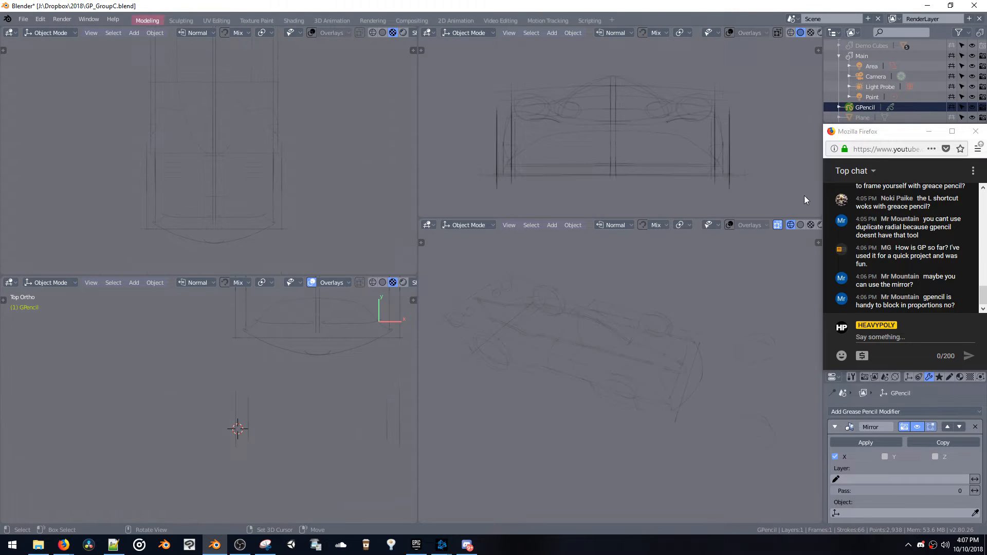
pyautogui.scroll(-2, 887, 102)
pyautogui.click(869, 116)
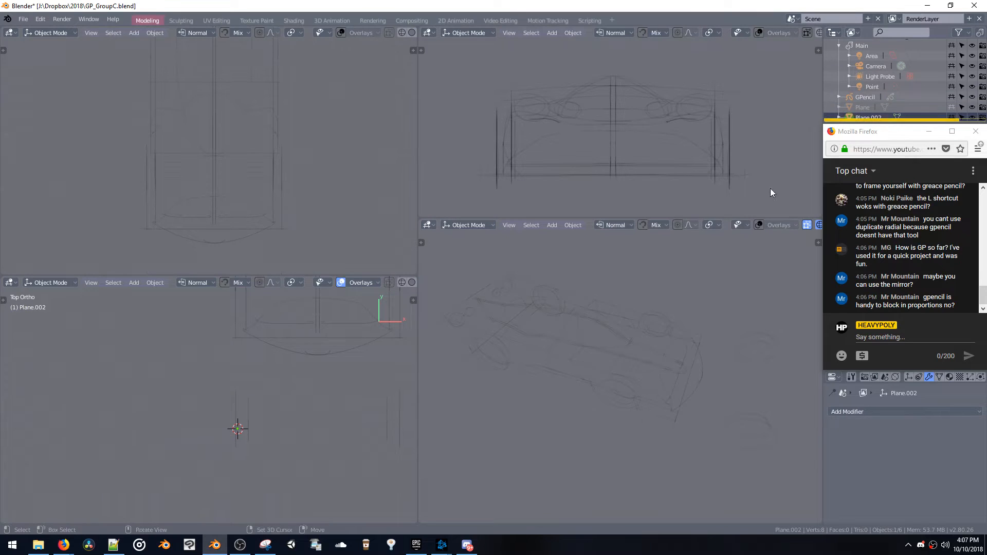
pyautogui.press('space')
pyautogui.moveTo(613, 365)
pyautogui.mouseDown(button='middle')
pyautogui.moveTo(631, 355)
pyautogui.moveTo(622, 317)
pyautogui.moveTo(601, 334)
pyautogui.moveTo(624, 306)
pyautogui.mouseUp(button='middle')
pyautogui.press('space')
pyautogui.press('v')
pyautogui.press('v')
pyautogui.press('g')
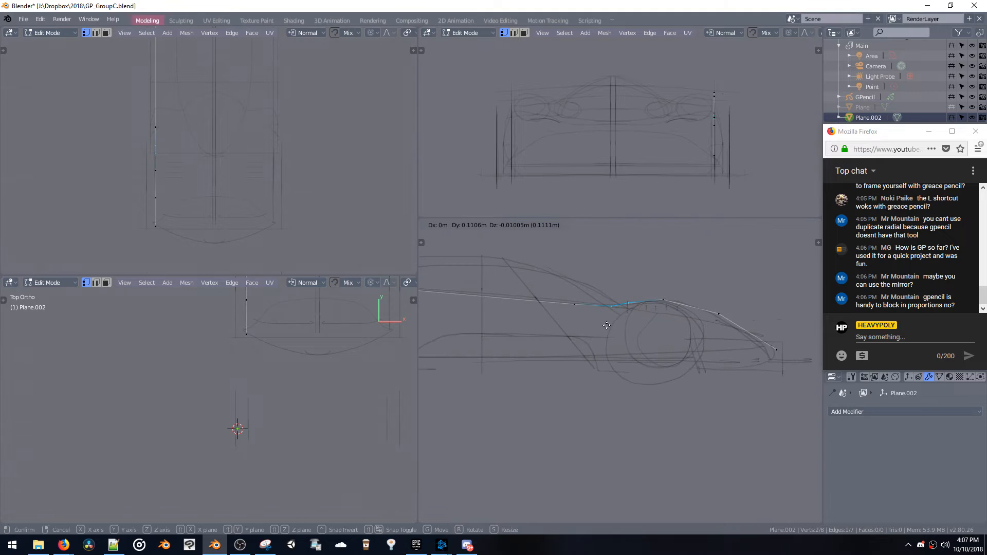
pyautogui.click(607, 326)
# Reposition the body line's vertices above and behind the front wheel to follow the sketched fender
pyautogui.click(683, 301)
pyautogui.press('g')
pyautogui.click(679, 312)
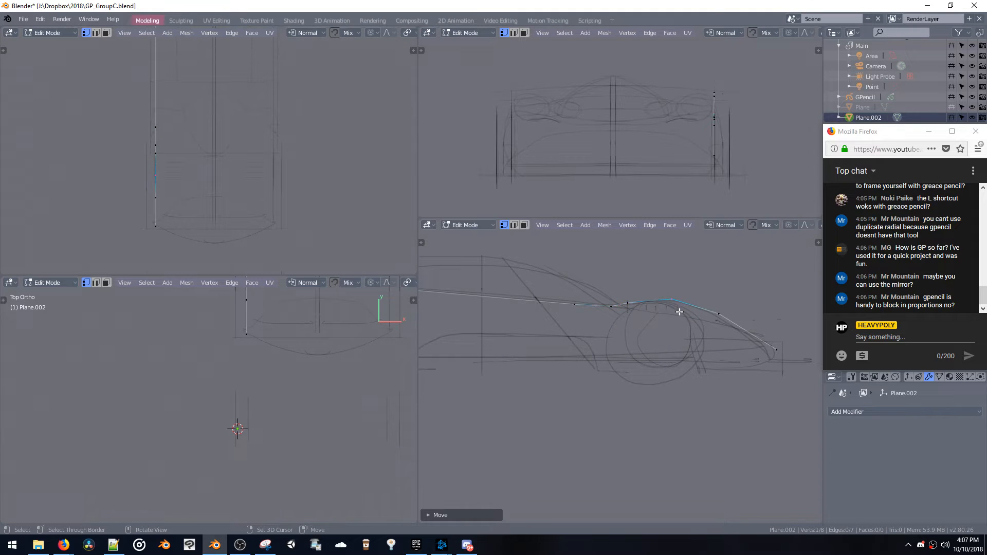
pyautogui.click(617, 307)
pyautogui.press('g')
pyautogui.click(633, 307)
pyautogui.press('g')
pyautogui.click(627, 304)
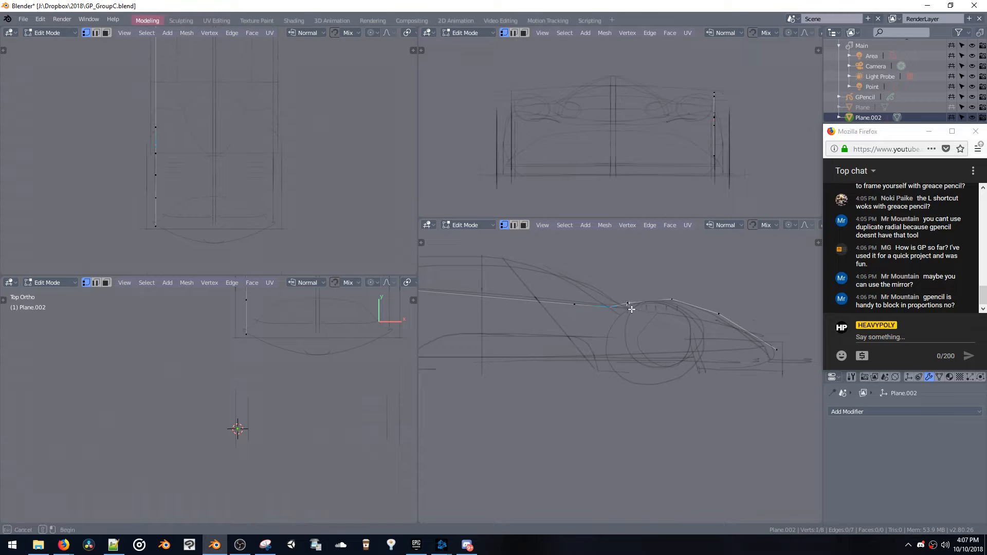
# Select the vertex behind the front fender's crest and nudge it slightly inward and upward in a perspective view
pyautogui.click(631, 309)
pyautogui.moveTo(636, 317); pyautogui.dragTo(651, 378, button='middle')
pyautogui.moveTo(663, 414); pyautogui.dragTo(797, 417, button='middle')
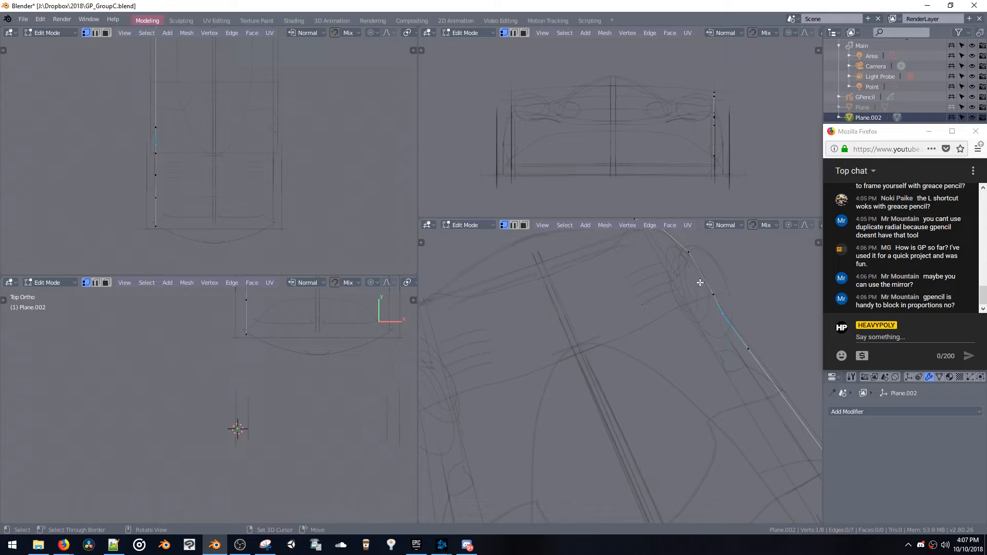
pyautogui.press('g')
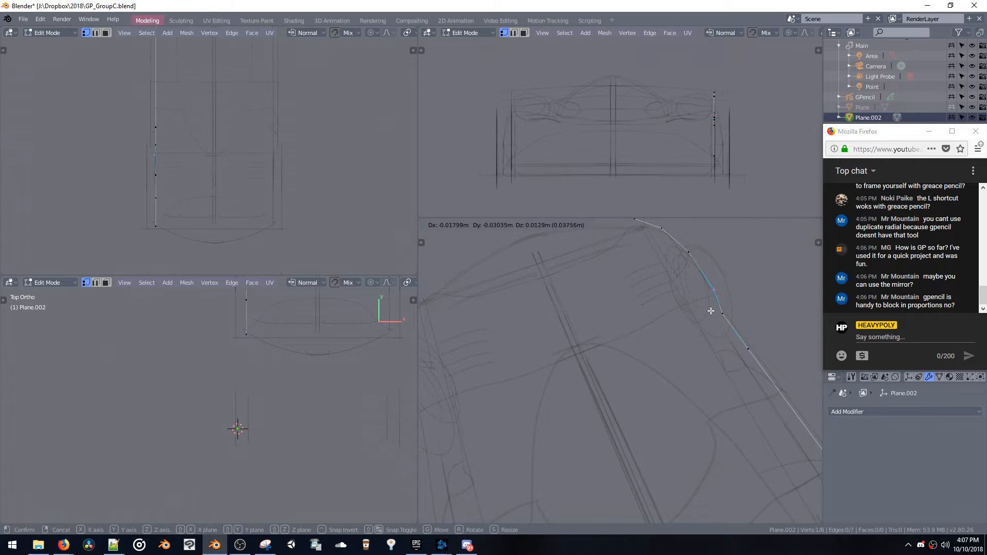
pyautogui.click(711, 311)
pyautogui.moveTo(713, 310); pyautogui.dragTo(632, 342, button='middle')
# Adjust the two vertices behind the front fender's crest in side view to shape the dip behind the wheel
pyautogui.press('g')
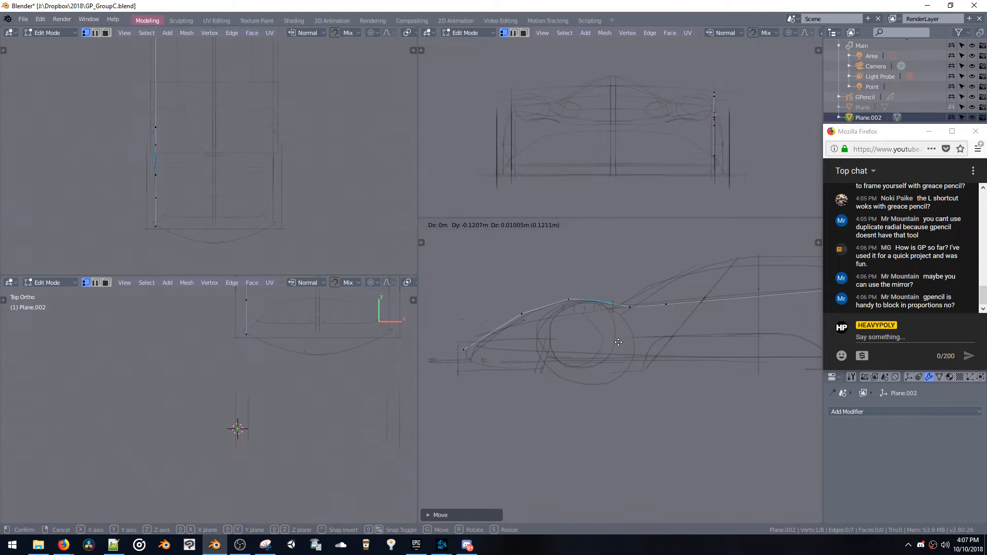
pyautogui.click(618, 343)
pyautogui.click(627, 307)
pyautogui.press('g')
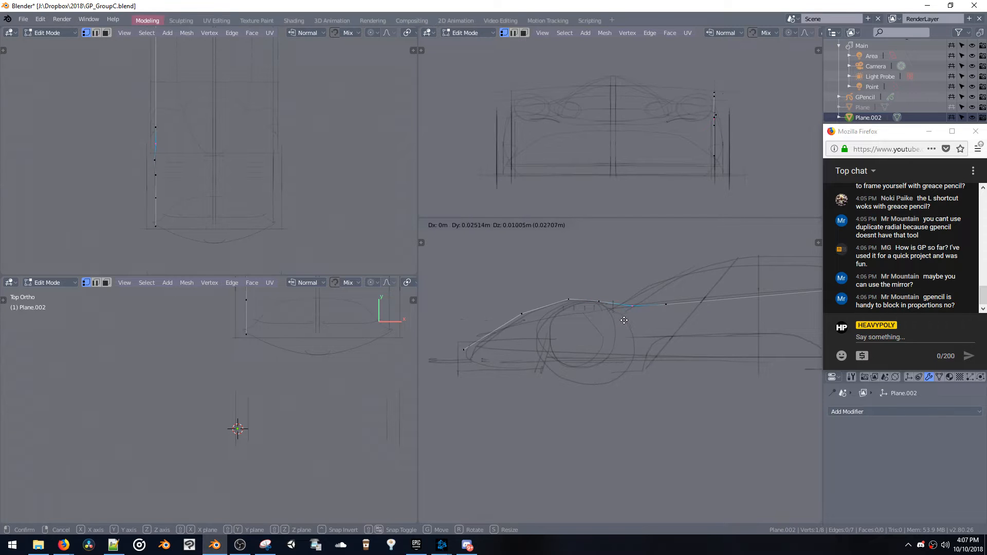
pyautogui.click(624, 320)
pyautogui.press('g')
pyautogui.click(627, 320)
# Move the body line's vertex above the rear wheel and its tail end vertex to match the sketched rear deck
pyautogui.moveTo(627, 321); pyautogui.dragTo(627, 303, button='middle')
pyautogui.click(685, 306)
pyautogui.press('g')
pyautogui.click(683, 304)
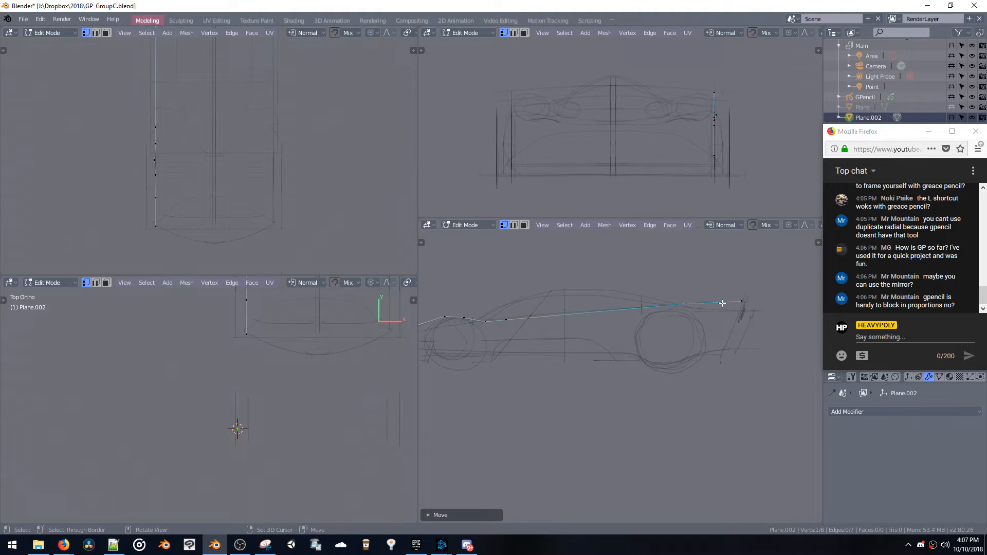
pyautogui.click(741, 302)
pyautogui.press('g')
pyautogui.click(749, 299)
pyautogui.moveTo(657, 291); pyautogui.dragTo(675, 282, button='middle')
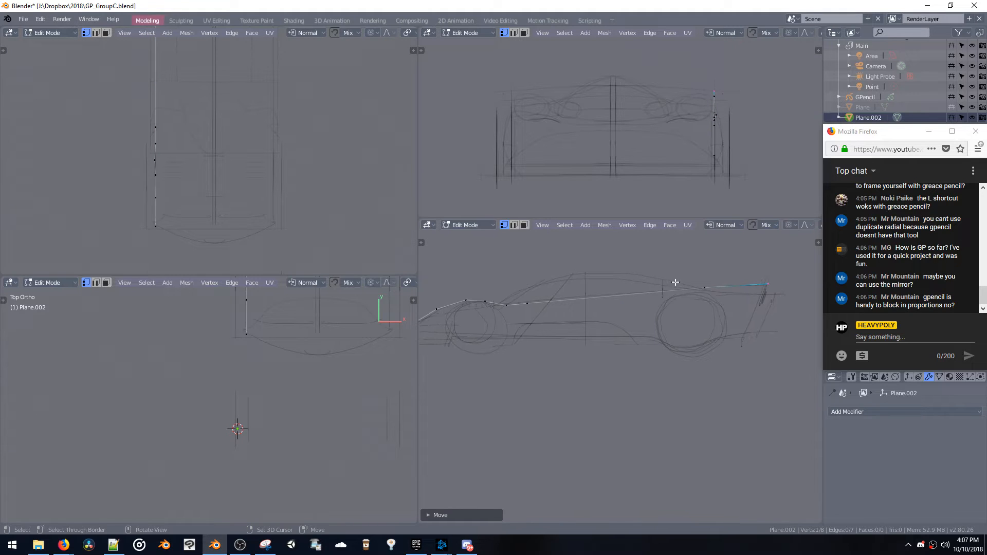
# Add a Subdivision Surface modifier at level 3 to the body line mesh
pyautogui.click(866, 412)
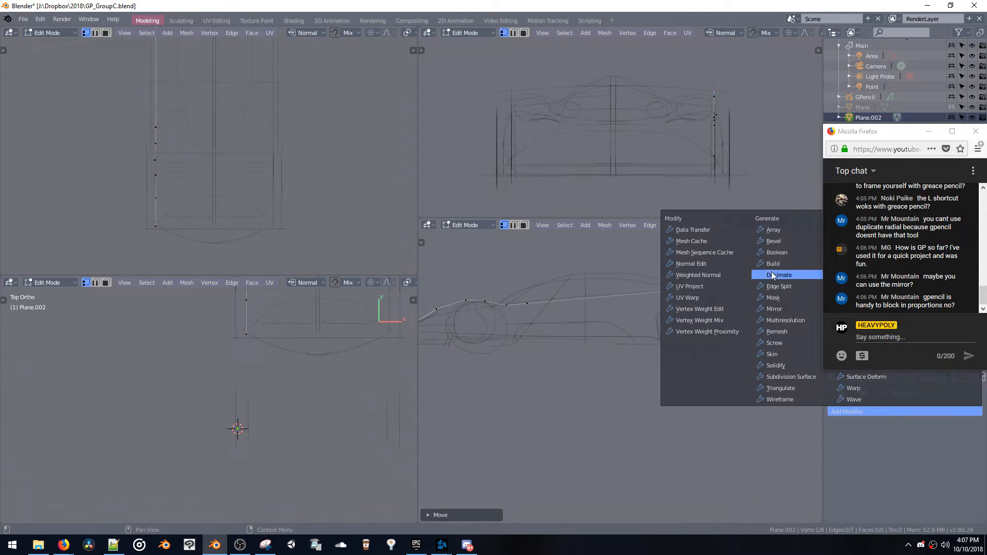
pyautogui.hotkey('ctrl', '3')
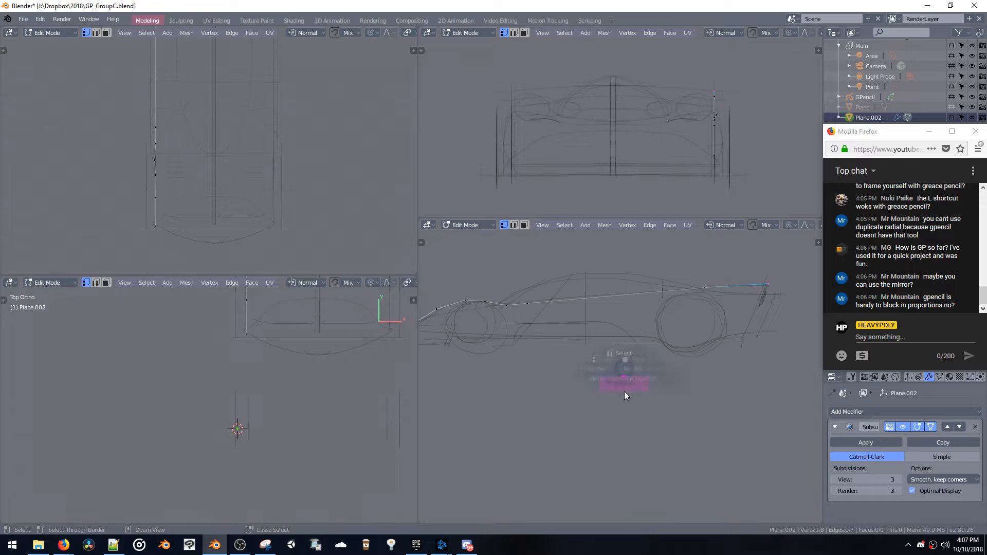
pyautogui.click(625, 429)
# Switch the body line to Object mode and back to Edit mode to examine its subdivided curve in side view
pyautogui.press('space')
pyautogui.click(585, 330)
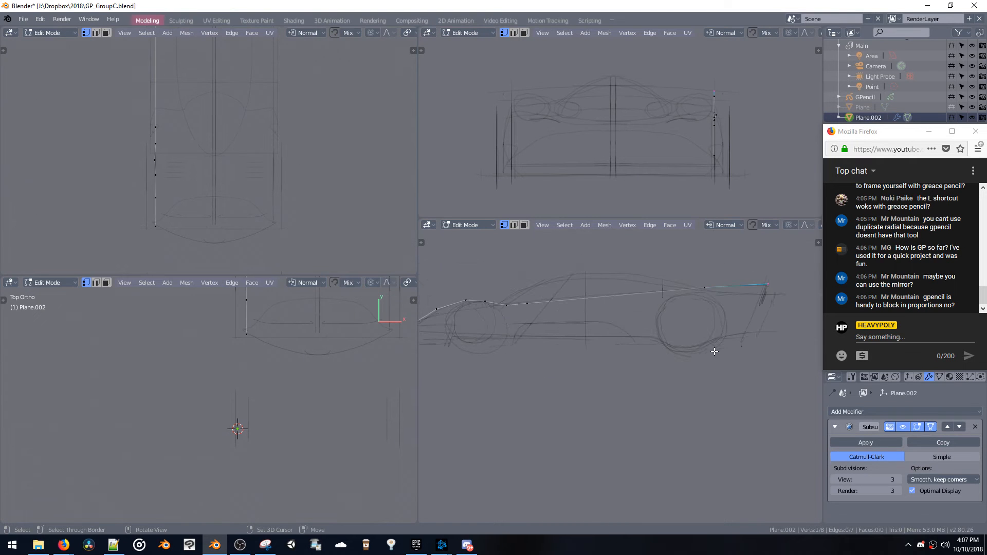
pyautogui.keyDown('shift'); pyautogui.moveTo(706, 345); pyautogui.dragTo(647, 300, button='middle'); pyautogui.keyUp('shift')
pyautogui.press('space')
pyautogui.click(641, 399)
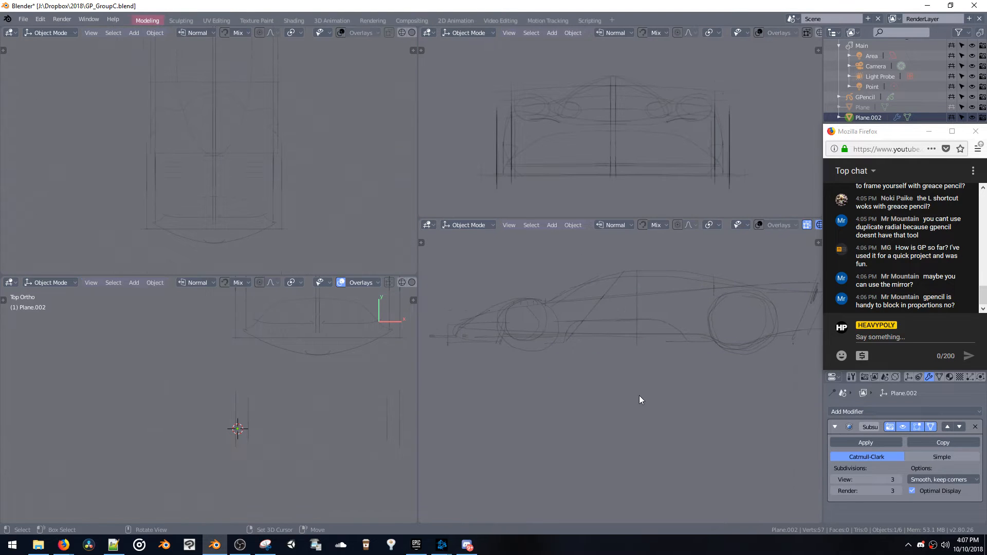
pyautogui.press('space')
pyautogui.click(574, 307)
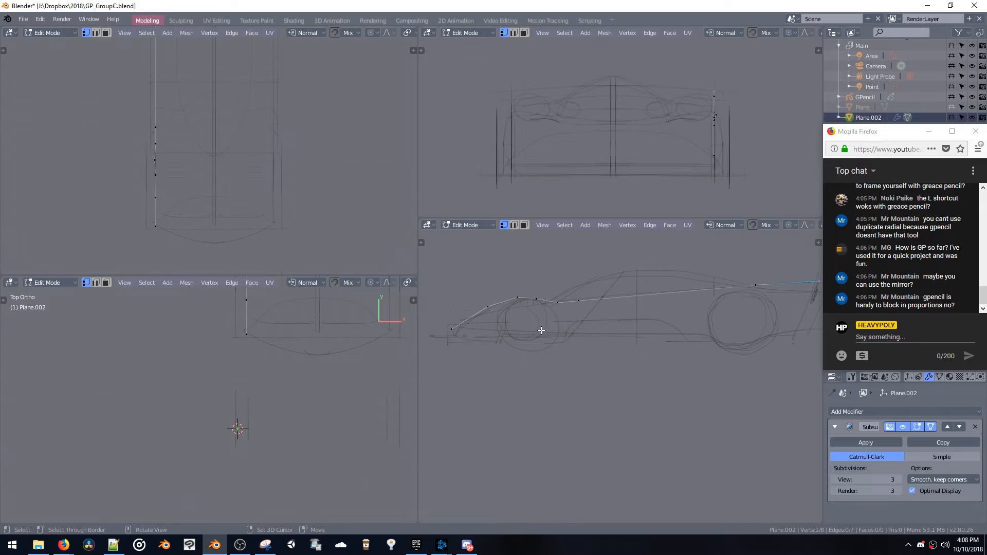
# Return to Blender from the browser and open GP_GroupC.blend from the Dropbox 2018 folder
pyautogui.hotkey('alt', 'Tab')
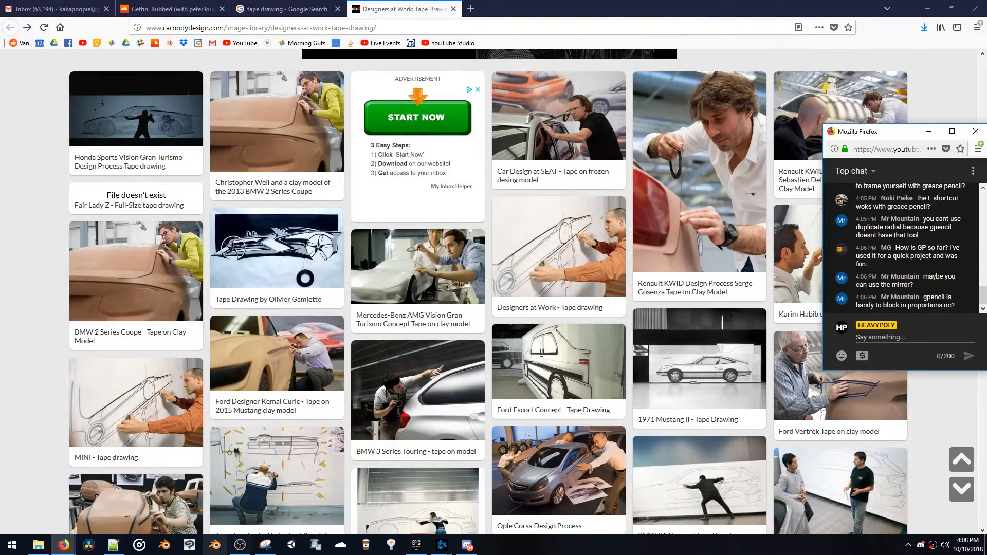
pyautogui.hotkey('alt', 'Tab')
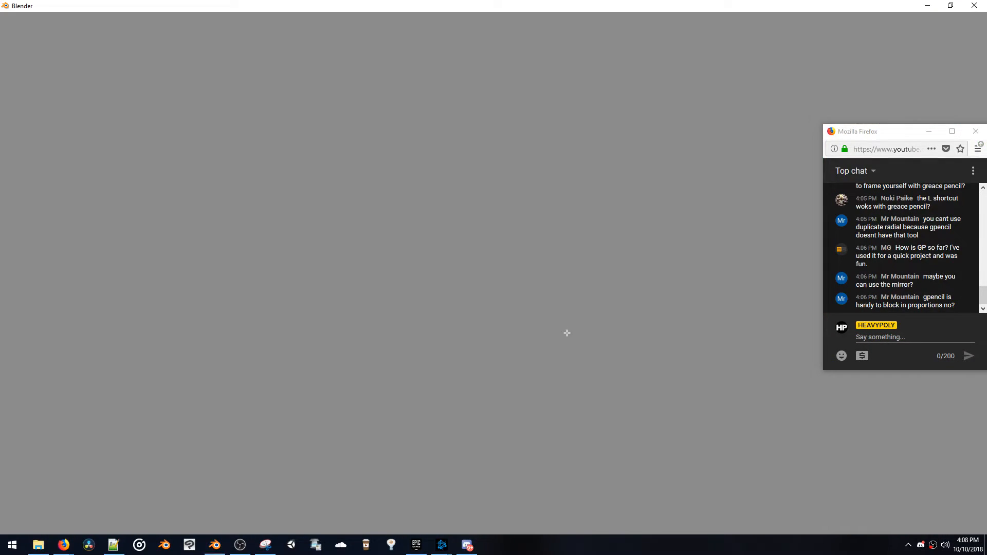
pyautogui.hotkey('ctrl', 'o')
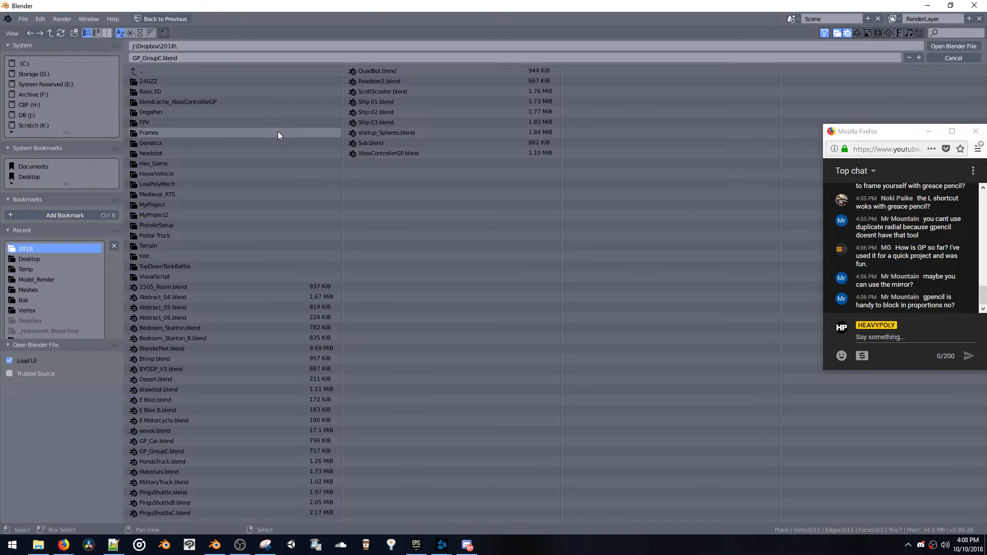
pyautogui.doubleClick(184, 451)
pyautogui.moveTo(526, 318)
pyautogui.mouseDown(button='middle')
pyautogui.moveTo(596, 300)
pyautogui.moveTo(560, 310)
pyautogui.moveTo(539, 336)
pyautogui.moveTo(563, 348)
pyautogui.moveTo(591, 342)
pyautogui.moveTo(602, 362)
pyautogui.moveTo(713, 280)
pyautogui.mouseUp(button='middle')
pyautogui.press('t')
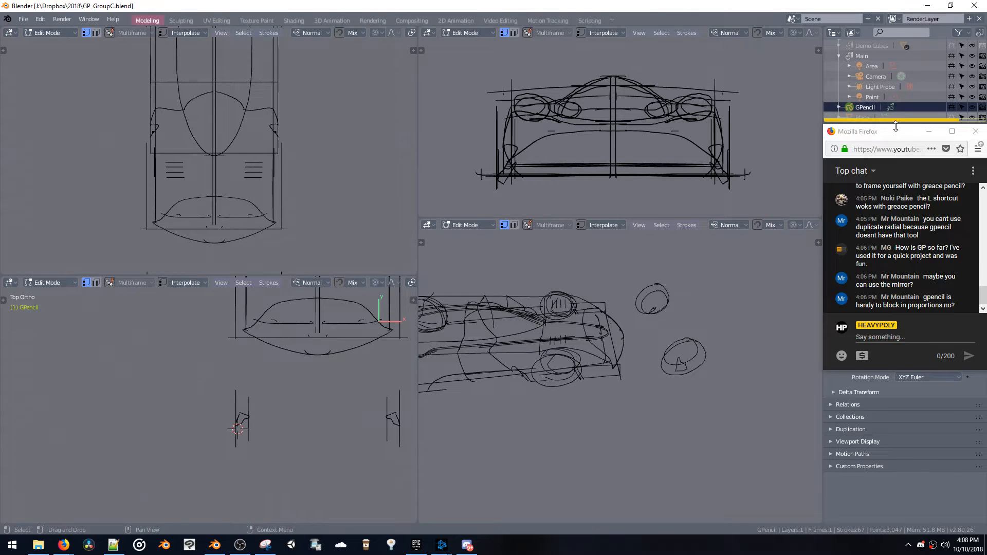
# Place the 3D cursor beside the cockpit in top view and switch the Grease Pencil object to Draw mode
pyautogui.moveTo(558, 365)
pyautogui.mouseDown(button='middle')
pyautogui.moveTo(552, 374)
pyautogui.moveTo(625, 337)
pyautogui.moveTo(676, 348)
pyautogui.moveTo(552, 323)
pyautogui.moveTo(550, 338)
pyautogui.mouseUp(button='middle')
pyautogui.keyDown('shift'); pyautogui.moveTo(289, 353); pyautogui.dragTo(292, 399, button='middle'); pyautogui.keyUp('shift')
pyautogui.scroll(-2, 291, 380)
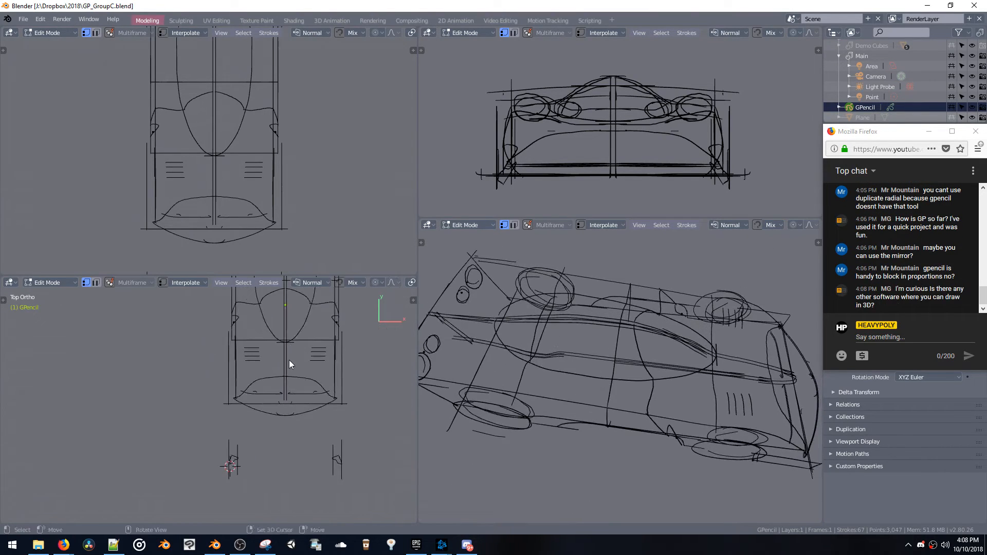
pyautogui.keyDown('shift'); pyautogui.moveTo(289, 360); pyautogui.dragTo(290, 435, button='middle'); pyautogui.keyUp('shift')
pyautogui.rightClick(253, 343)
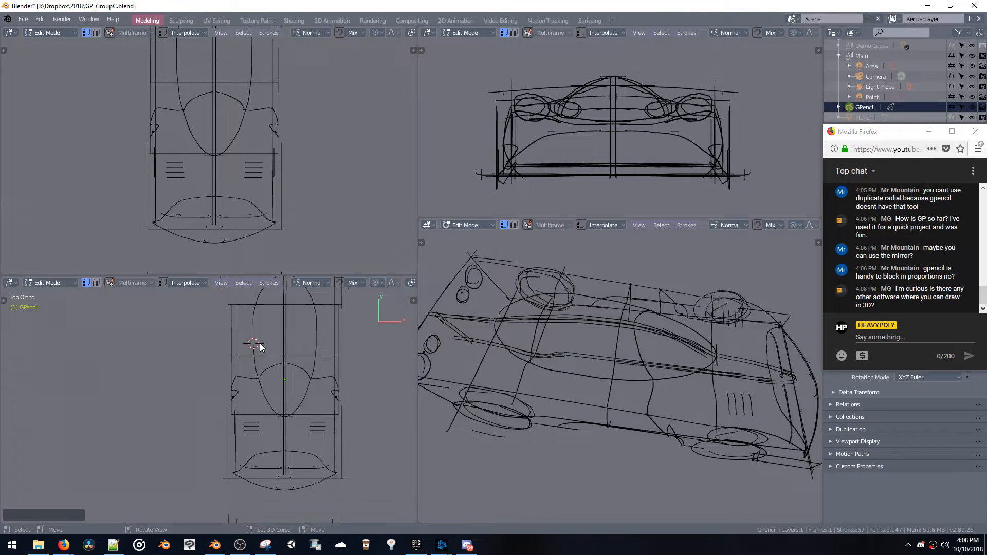
pyautogui.scroll(3, 553, 318)
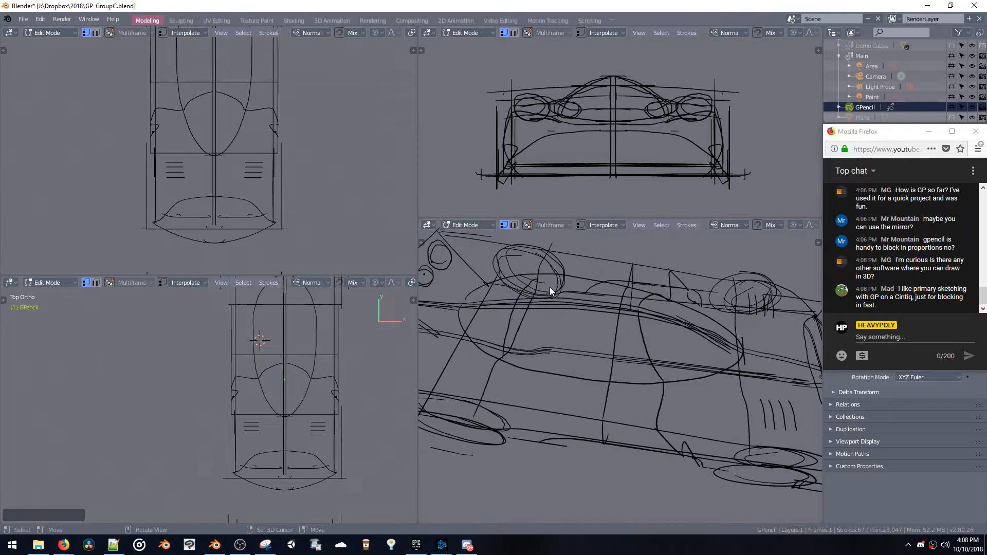
pyautogui.hotkey('ctrl', 'Tab')
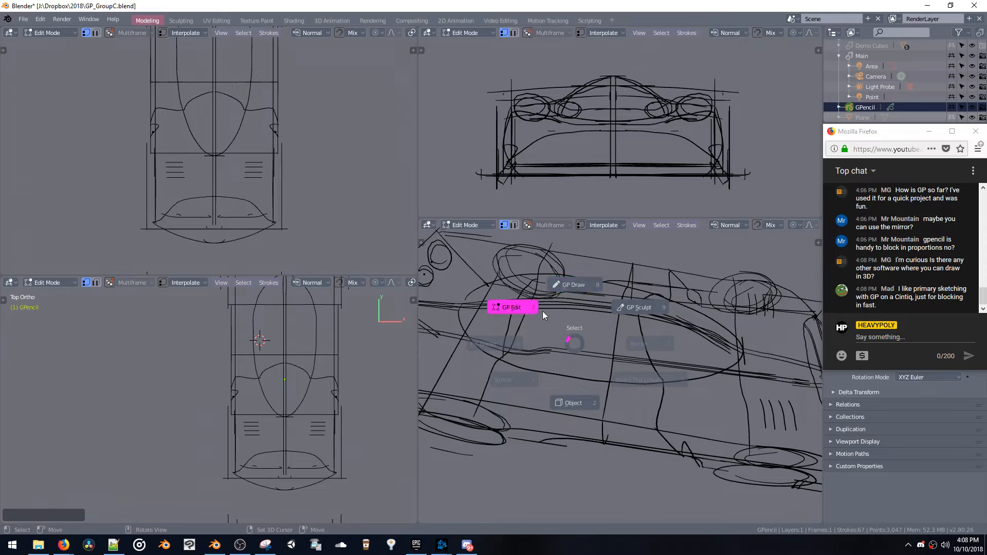
pyautogui.click(570, 287)
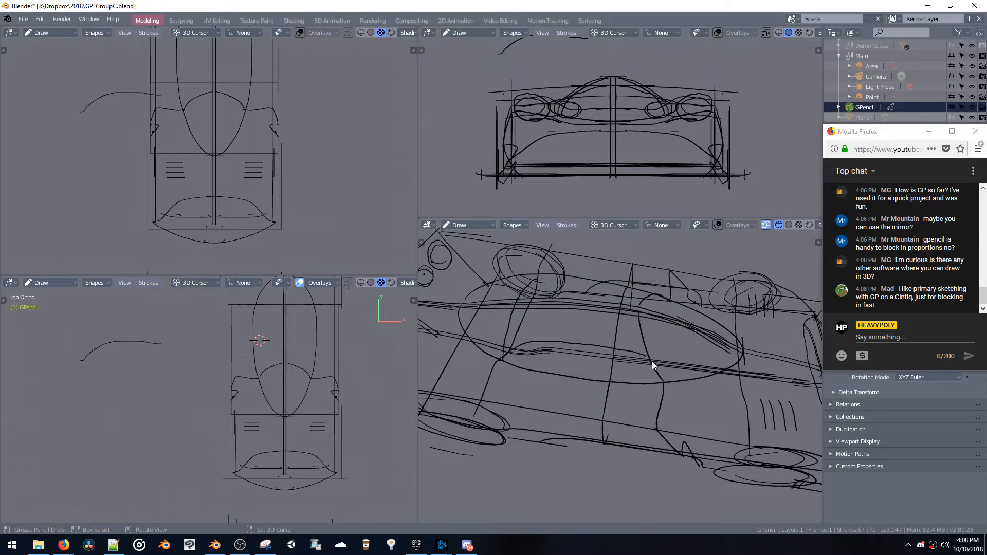
# Try freehand test strokes in the perspective view with stroke placement at the 3D cursor and no fixed drawing plane
pyautogui.moveTo(652, 361)
pyautogui.mouseDown(button='middle')
pyautogui.moveTo(531, 311)
pyautogui.moveTo(513, 291)
pyautogui.moveTo(539, 307)
pyautogui.moveTo(638, 231)
pyautogui.mouseUp(button='middle')
pyautogui.click(620, 224)
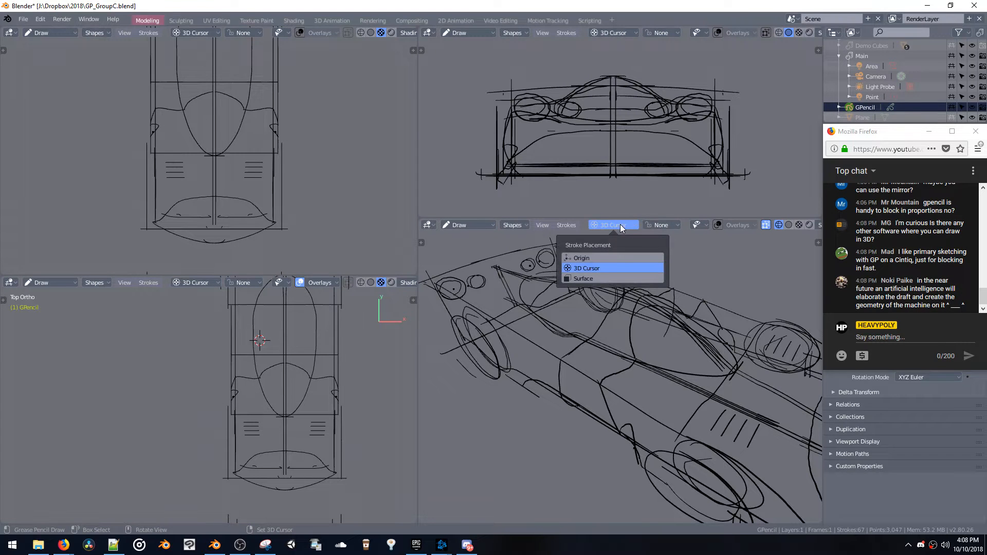
pyautogui.click(658, 226)
pyautogui.moveTo(624, 251)
pyautogui.mouseDown(button='middle')
pyautogui.moveTo(592, 277)
pyautogui.moveTo(645, 335)
pyautogui.mouseUp(button='middle')
pyautogui.moveTo(550, 298)
pyautogui.mouseDown(button='middle')
pyautogui.moveTo(511, 291)
pyautogui.moveTo(631, 297)
pyautogui.moveTo(582, 320)
pyautogui.mouseUp(button='middle')
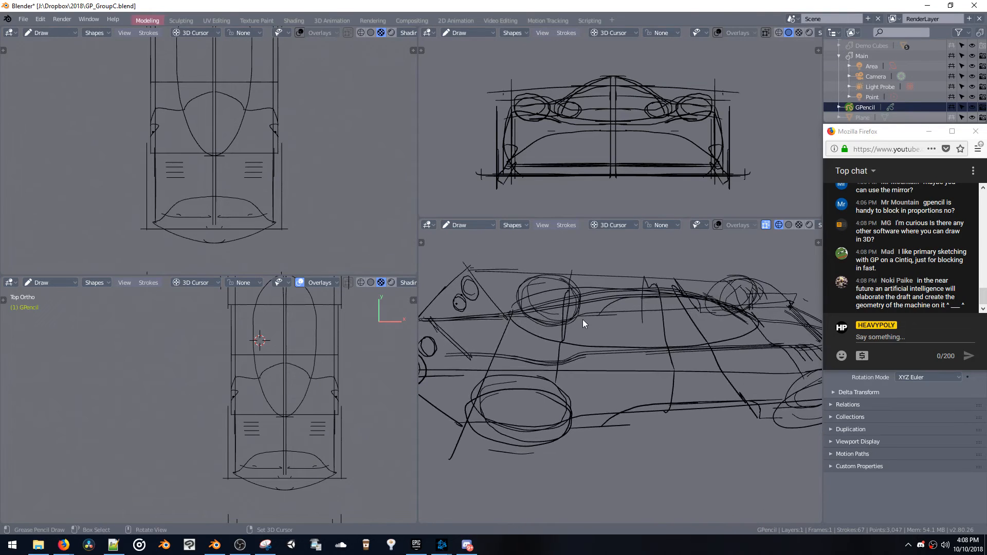
pyautogui.moveTo(594, 318); pyautogui.dragTo(696, 327)
pyautogui.moveTo(695, 327); pyautogui.dragTo(653, 322, button='middle')
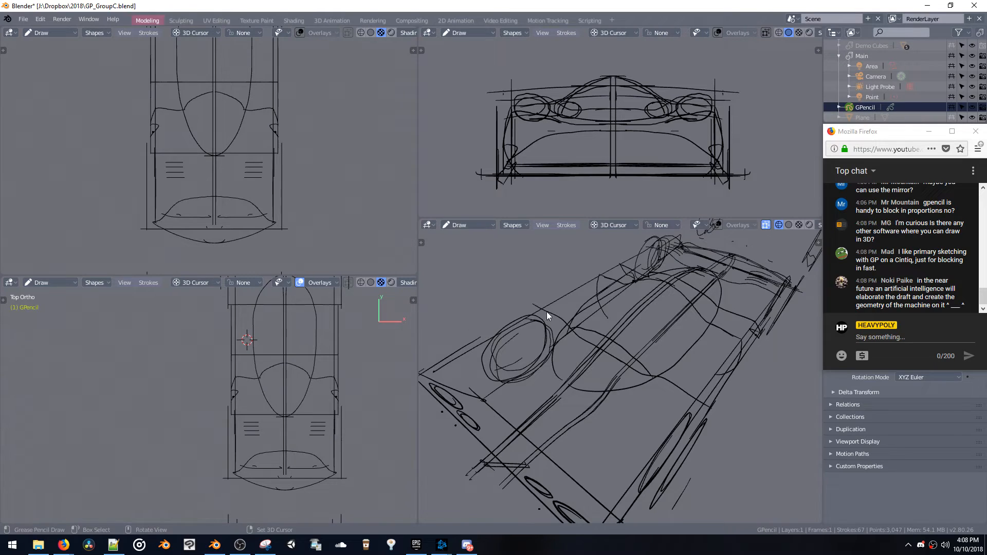
pyautogui.moveTo(547, 312)
pyautogui.mouseDown(button='middle')
pyautogui.moveTo(499, 301)
pyautogui.moveTo(566, 341)
pyautogui.mouseUp(button='middle')
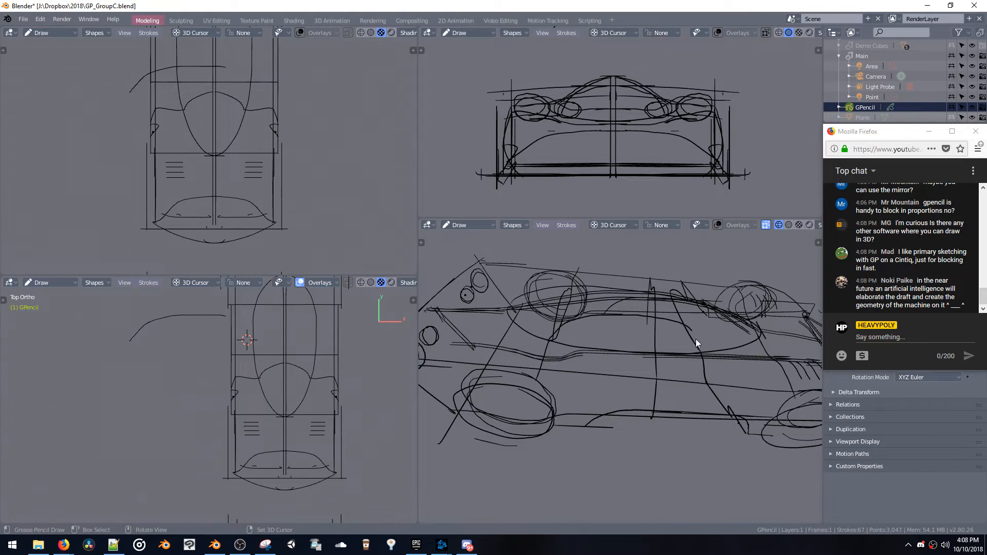
pyautogui.moveTo(696, 338)
pyautogui.mouseDown(button='middle')
pyautogui.moveTo(531, 309)
pyautogui.moveTo(533, 287)
pyautogui.moveTo(635, 300)
pyautogui.mouseUp(button='middle')
# Turn on the perspective view's overlays and enable the Grease Pencil Canvas grid at opacity 0.885
pyautogui.click(660, 224)
pyautogui.click(664, 222)
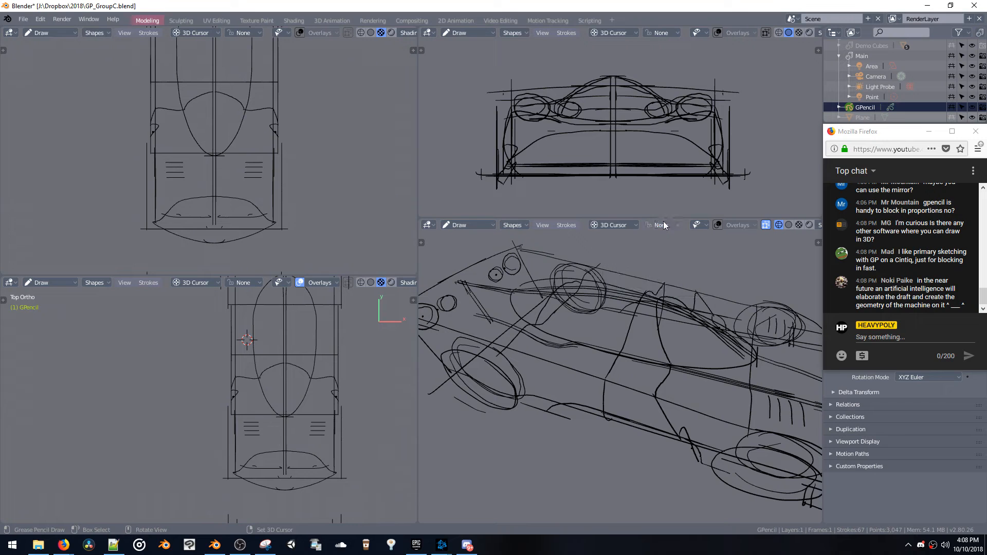
pyautogui.click(565, 226)
pyautogui.moveTo(594, 239)
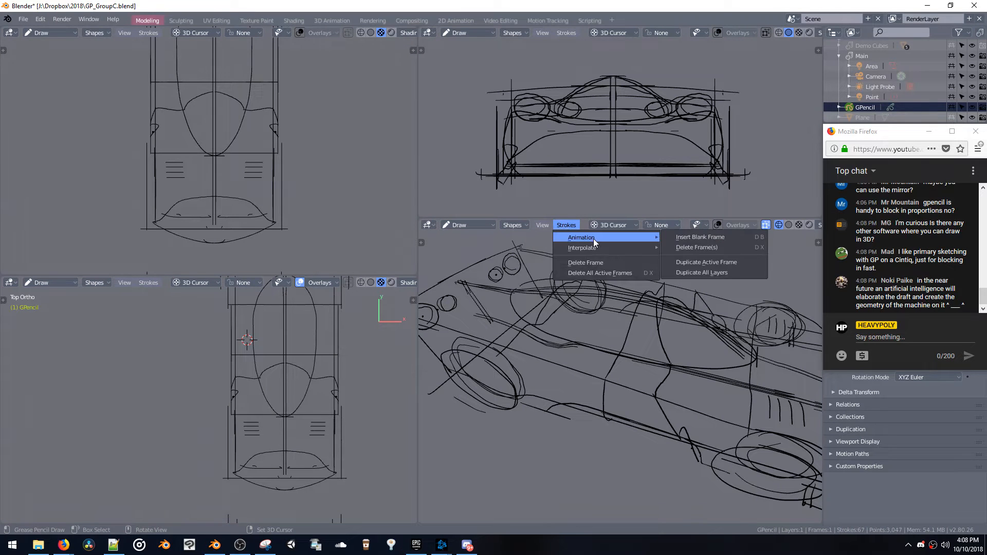
pyautogui.click(737, 224)
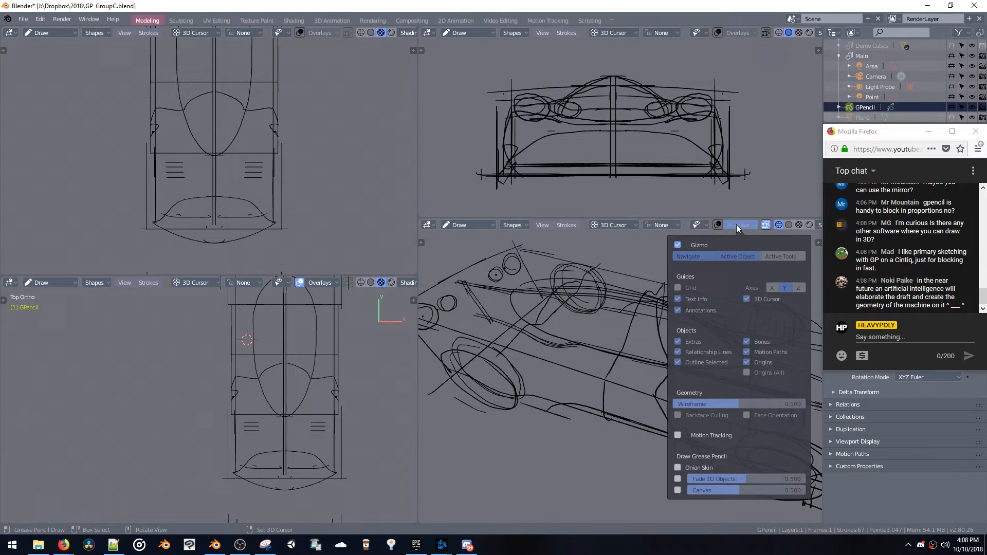
pyautogui.click(677, 490)
pyautogui.moveTo(693, 490); pyautogui.dragTo(754, 489)
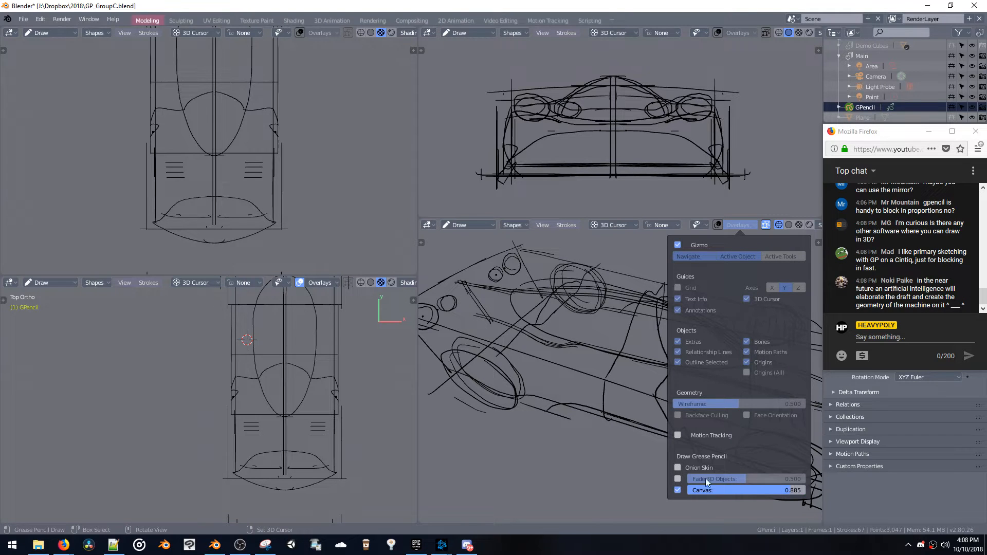
pyautogui.click(718, 225)
# Set the wireframe overlay to 0.272, turn off Onion Skin and set Fade 3D Objects to 0.437
pyautogui.click(729, 226)
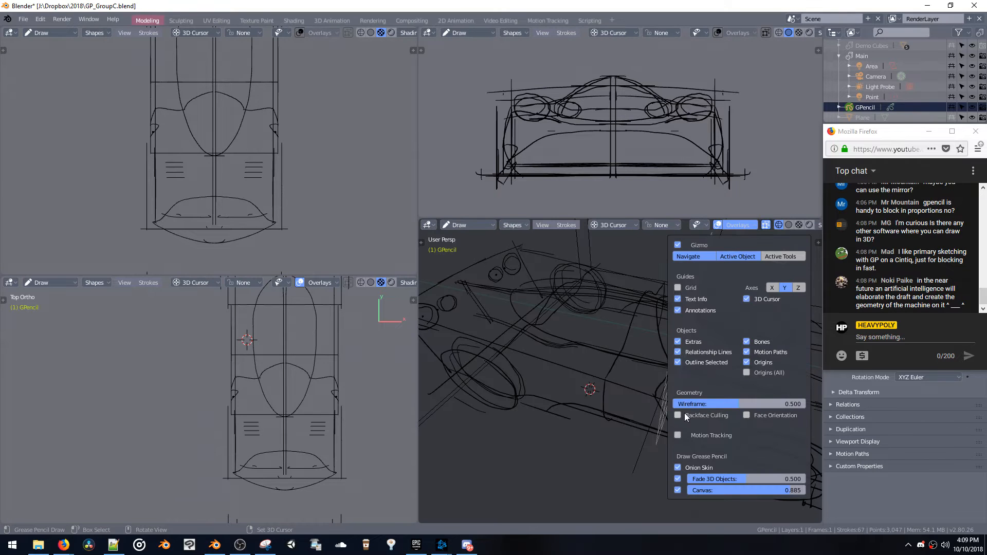
pyautogui.moveTo(742, 402); pyautogui.dragTo(708, 406)
pyautogui.click(678, 468)
pyautogui.moveTo(723, 481)
pyautogui.mouseDown()
pyautogui.moveTo(745, 480)
pyautogui.moveTo(713, 483)
pyautogui.mouseUp()
# Try a wavy freehand stroke over the car with the canvas grid shown, and undo it
pyautogui.moveTo(596, 362); pyautogui.dragTo(578, 328, button='middle')
pyautogui.moveTo(578, 328); pyautogui.dragTo(638, 353)
pyautogui.moveTo(643, 334)
pyautogui.mouseDown(button='middle')
pyautogui.moveTo(592, 368)
pyautogui.moveTo(582, 402)
pyautogui.moveTo(602, 391)
pyautogui.moveTo(569, 410)
pyautogui.moveTo(548, 400)
pyautogui.moveTo(559, 295)
pyautogui.moveTo(569, 322)
pyautogui.moveTo(647, 311)
pyautogui.moveTo(576, 307)
pyautogui.mouseUp(button='middle')
pyautogui.hotkey('ctrl', 'z')
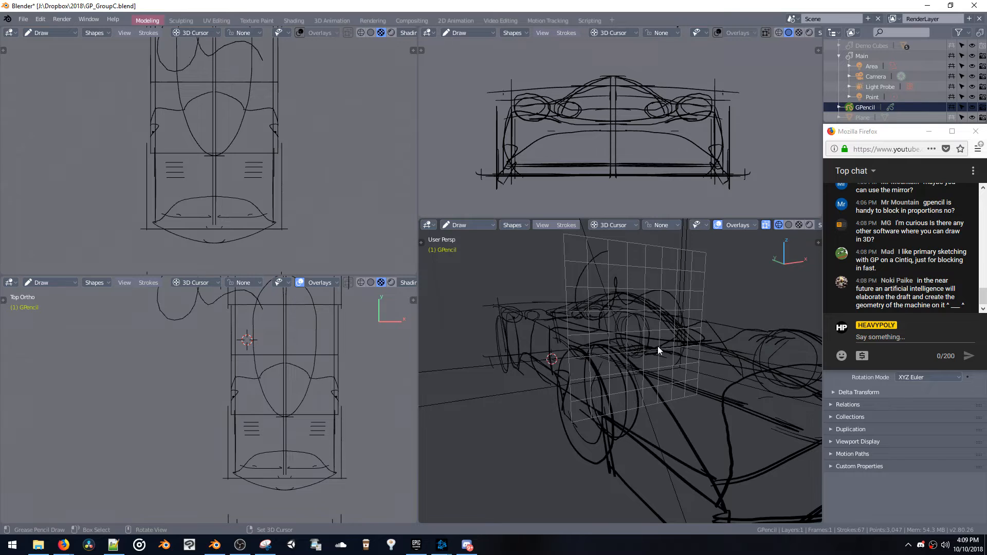
pyautogui.moveTo(658, 347)
pyautogui.mouseDown(button='middle')
pyautogui.moveTo(733, 369)
pyautogui.moveTo(689, 363)
pyautogui.moveTo(660, 326)
pyautogui.mouseUp(button='middle')
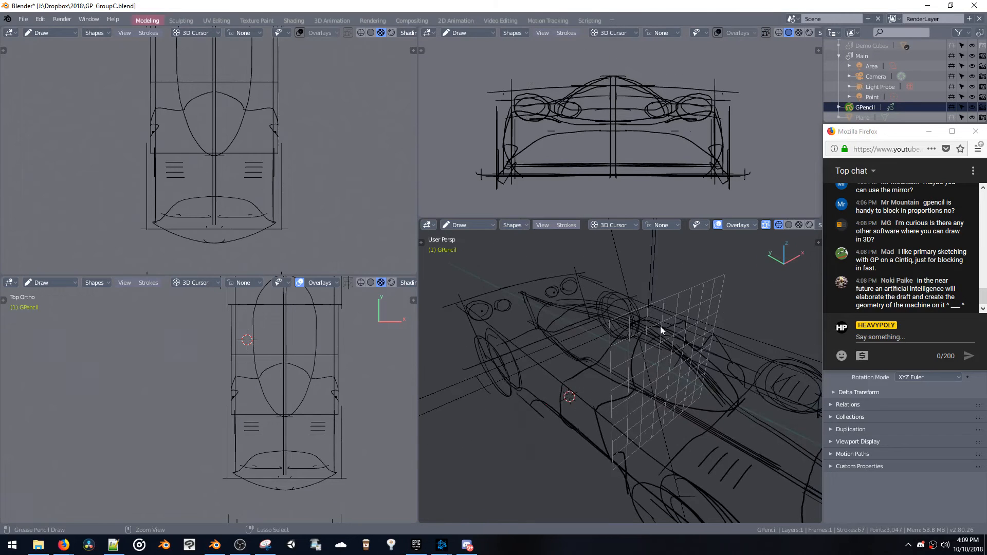
# Try drawing a freehand stroke with the drawing plane set to Y-Z
pyautogui.click(659, 226)
pyautogui.click(647, 268)
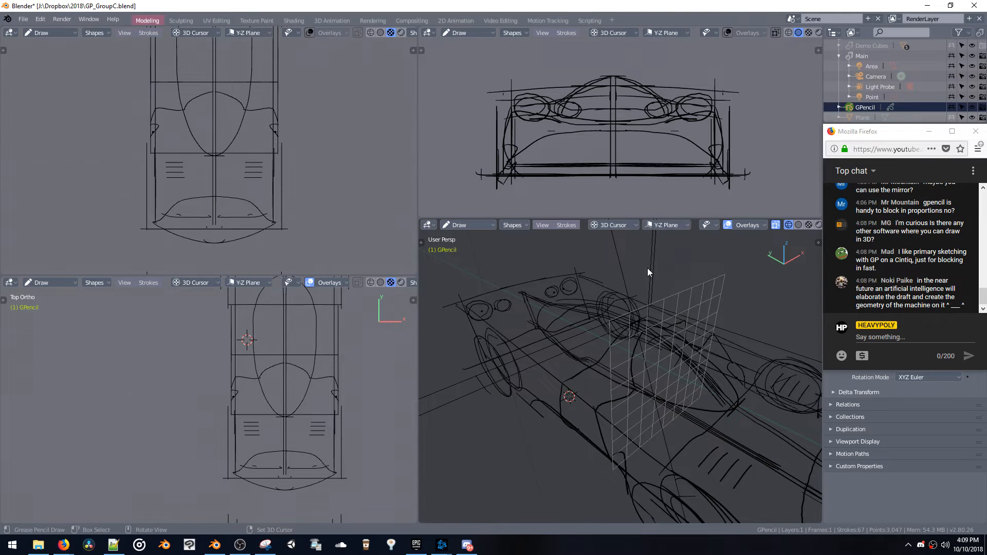
pyautogui.moveTo(710, 361)
pyautogui.mouseDown(button='middle')
pyautogui.moveTo(736, 341)
pyautogui.moveTo(685, 333)
pyautogui.mouseUp(button='middle')
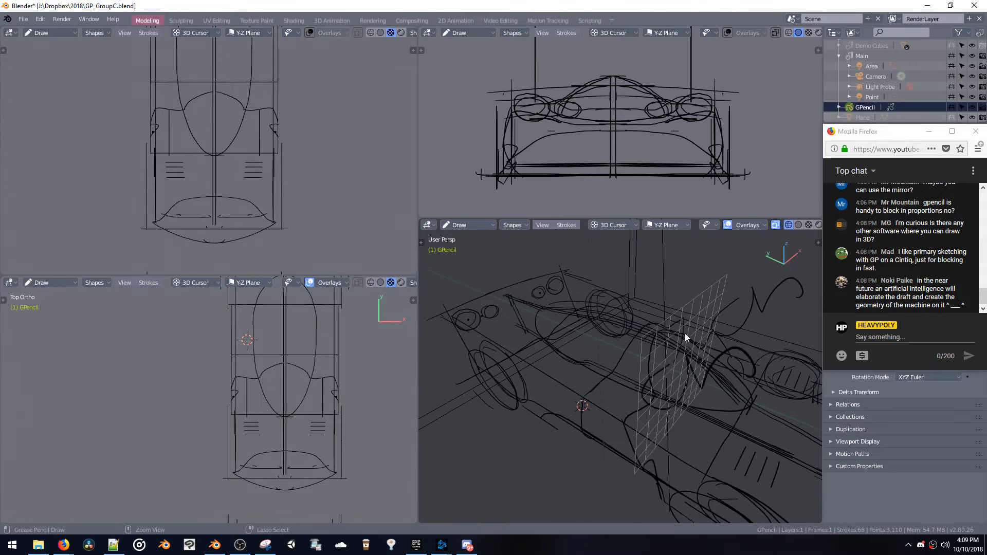
# Set the Grease Pencil drawing plane to X-Z
pyautogui.click(671, 224)
pyautogui.click(656, 278)
pyautogui.moveTo(660, 293); pyautogui.dragTo(665, 236, button='middle')
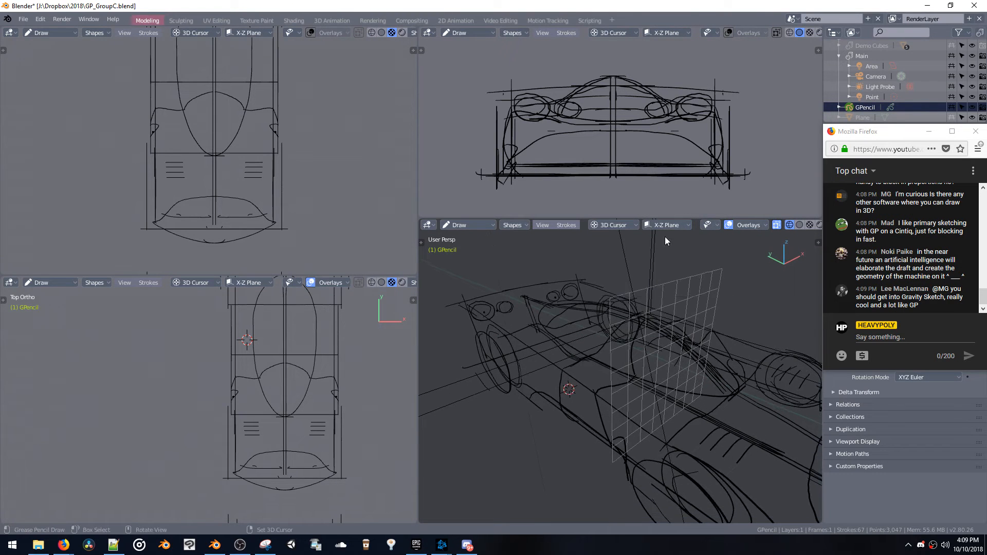
pyautogui.click(662, 225)
pyautogui.click(651, 278)
# Try a freehand stroke on the X-Z plane through the 3D cursor, and undo it
pyautogui.moveTo(638, 350)
pyautogui.mouseDown()
pyautogui.moveTo(657, 385)
pyautogui.moveTo(683, 356)
pyautogui.mouseUp()
pyautogui.moveTo(677, 334)
pyautogui.mouseDown(button='middle')
pyautogui.moveTo(588, 295)
pyautogui.moveTo(652, 307)
pyautogui.moveTo(689, 295)
pyautogui.moveTo(646, 282)
pyautogui.moveTo(668, 278)
pyautogui.moveTo(660, 283)
pyautogui.moveTo(684, 199)
pyautogui.mouseUp(button='middle')
pyautogui.hotkey('ctrl', 'z')
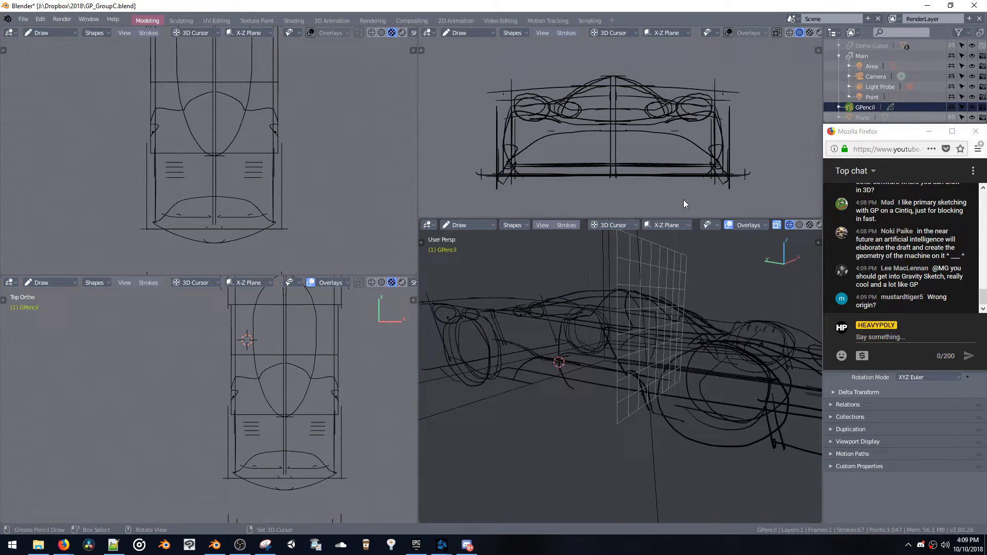
# Change the Grease Pencil stroke placement from the 3D cursor to Origin
pyautogui.click(742, 229)
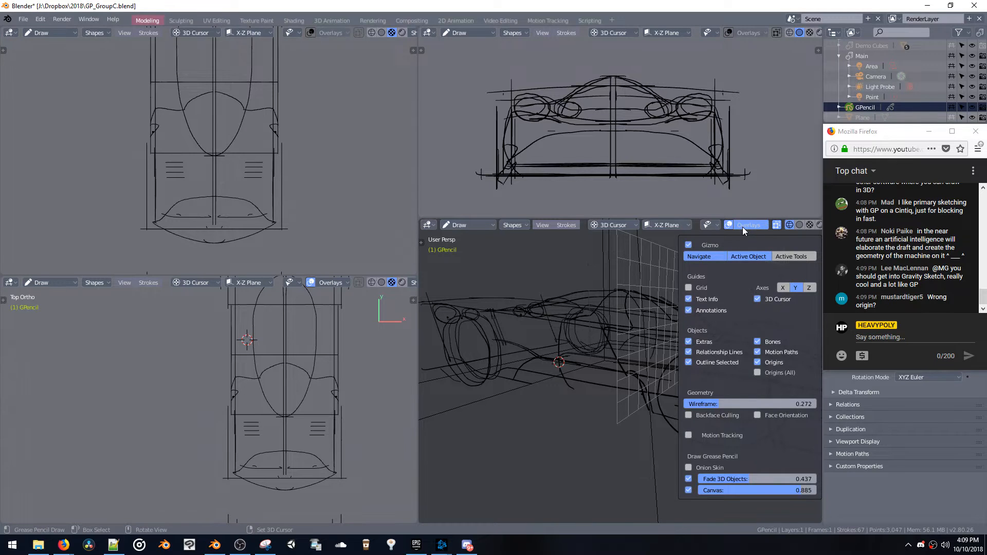
pyautogui.click(621, 225)
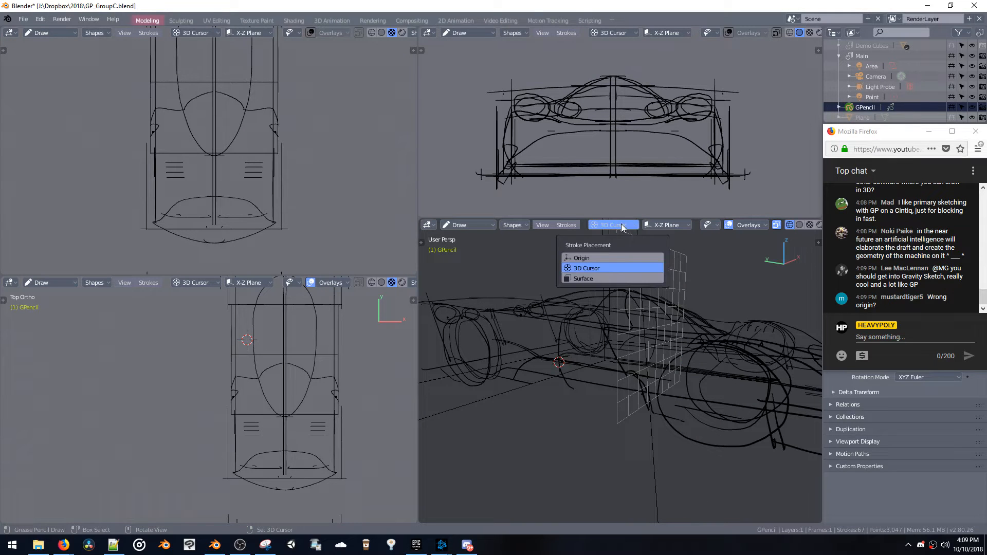
pyautogui.click(592, 257)
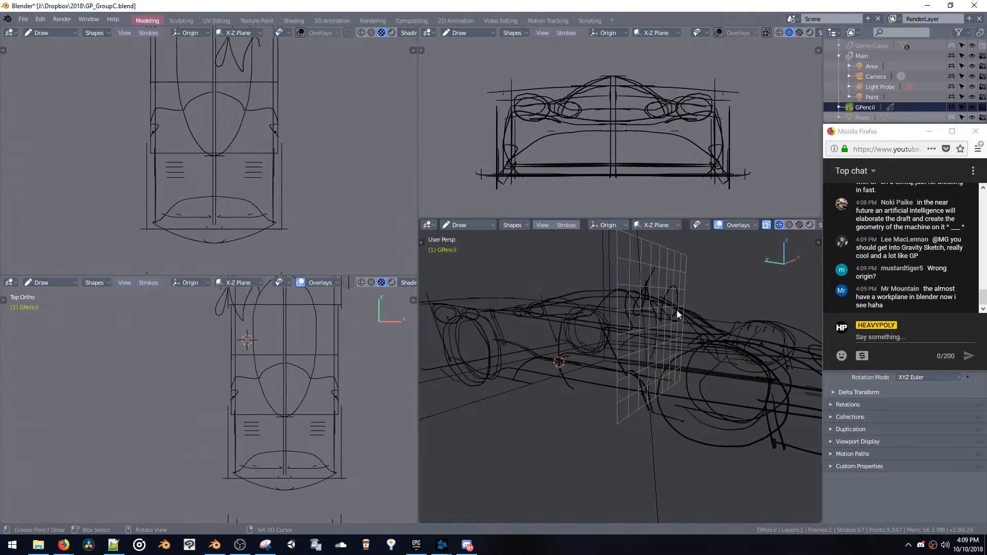
# Draw mirrored freehand loops on the X-Z canvas across the cockpit and switch the sketch to Object mode
pyautogui.moveTo(677, 310); pyautogui.dragTo(677, 314)
pyautogui.moveTo(677, 315)
pyautogui.mouseDown(button='middle')
pyautogui.moveTo(702, 306)
pyautogui.moveTo(681, 301)
pyautogui.moveTo(656, 362)
pyautogui.moveTo(620, 360)
pyautogui.mouseUp(button='middle')
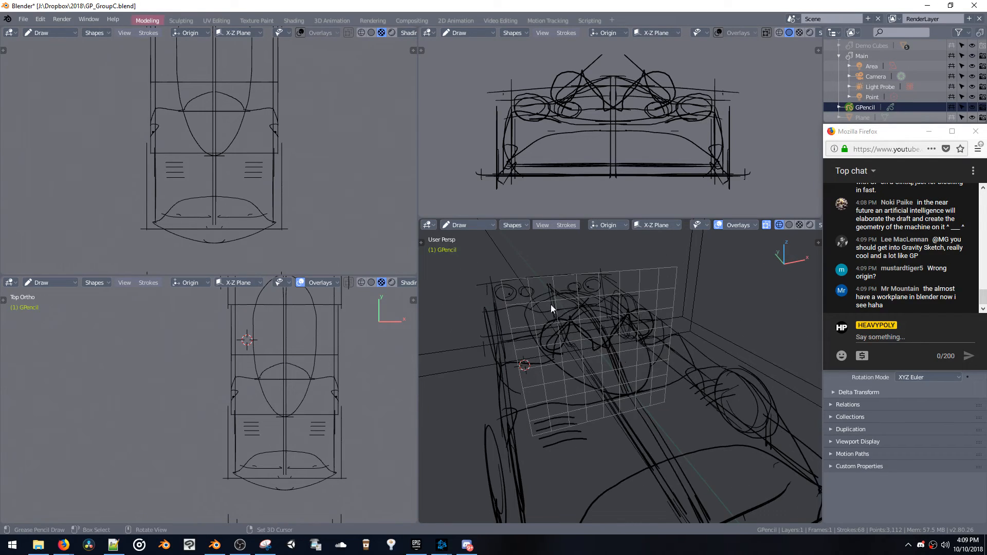
pyautogui.moveTo(563, 370); pyautogui.dragTo(571, 366)
pyautogui.moveTo(594, 357)
pyautogui.mouseDown(button='middle')
pyautogui.moveTo(673, 351)
pyautogui.moveTo(640, 344)
pyautogui.moveTo(634, 358)
pyautogui.moveTo(604, 360)
pyautogui.moveTo(616, 343)
pyautogui.mouseUp(button='middle')
pyautogui.click(542, 226)
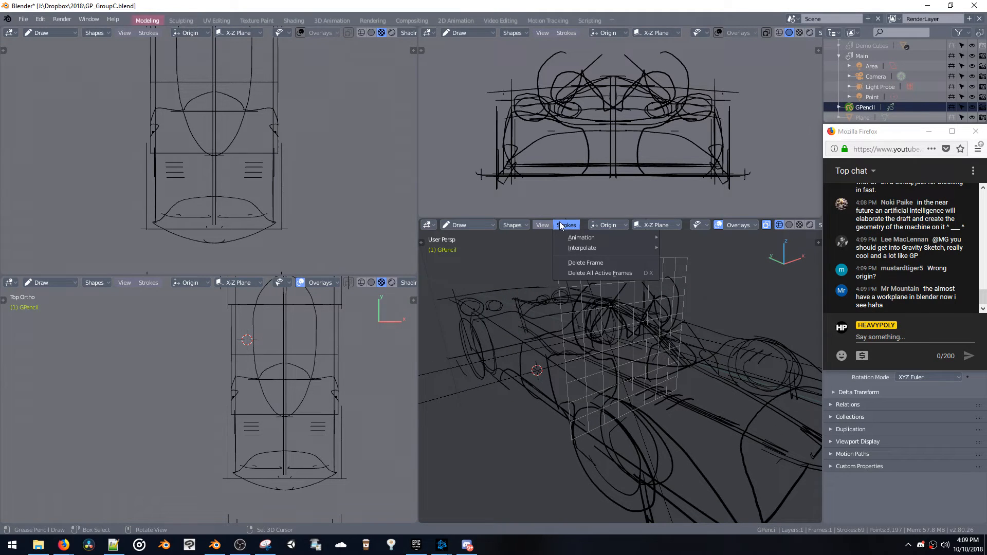
pyautogui.press('Tab')
# Try moving the Grease Pencil object and its canvas along the global Y axis
pyautogui.moveTo(594, 367); pyautogui.dragTo(613, 372, button='middle')
pyautogui.press('g')
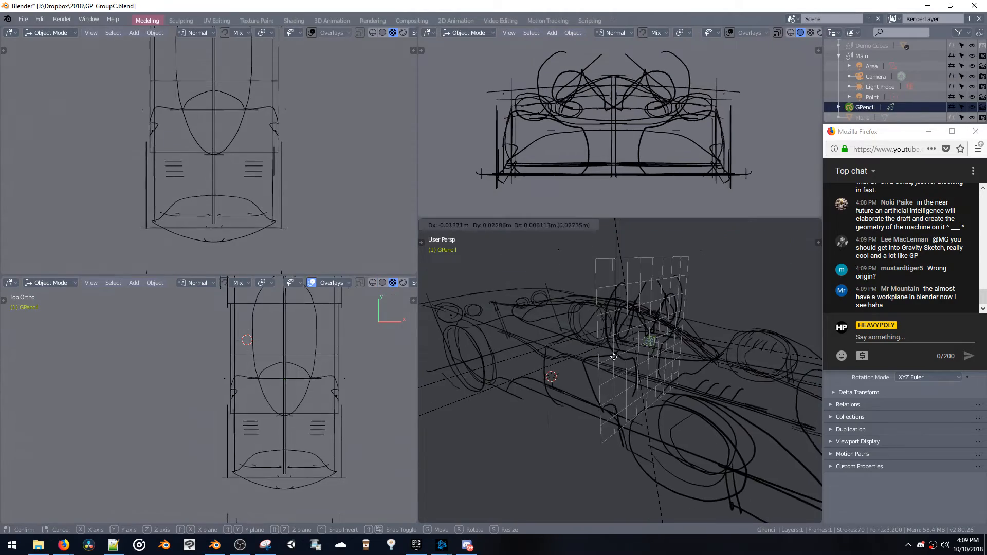
pyautogui.press('y')
pyautogui.click(628, 381)
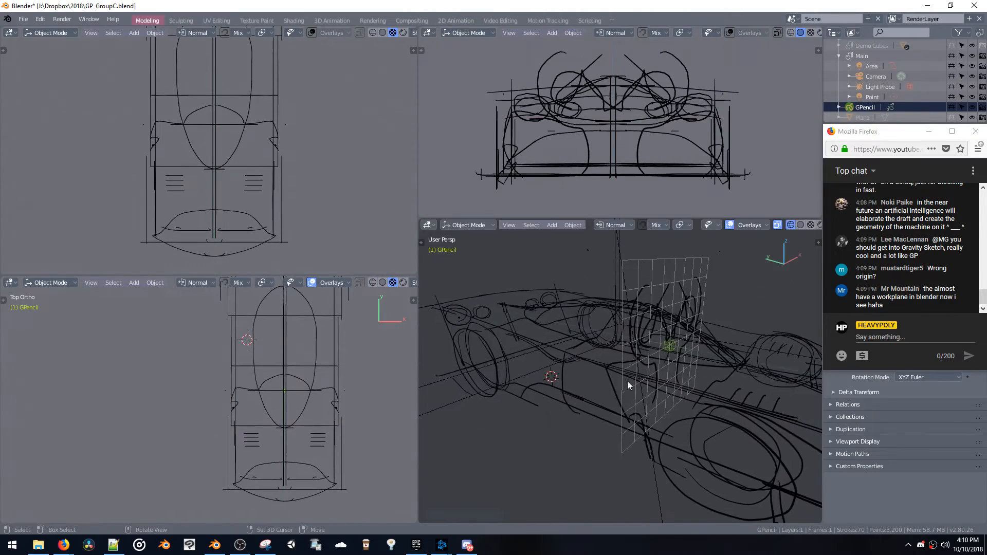
# Try rotating the sketch about global Z and sliding it along Y, and undo the earlier Y move
pyautogui.press('r')
pyautogui.press('z')
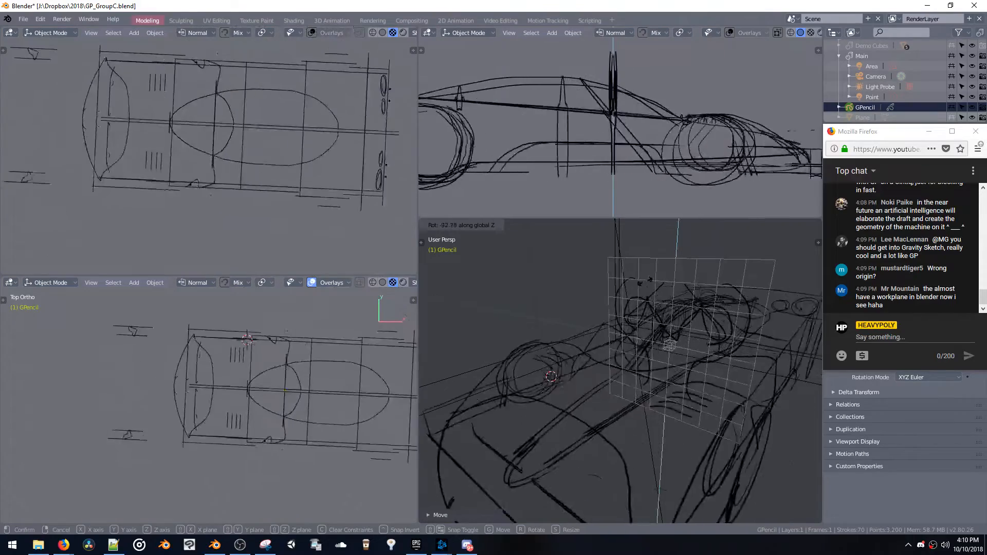
pyautogui.click(621, 411)
pyautogui.press('g')
pyautogui.press('y')
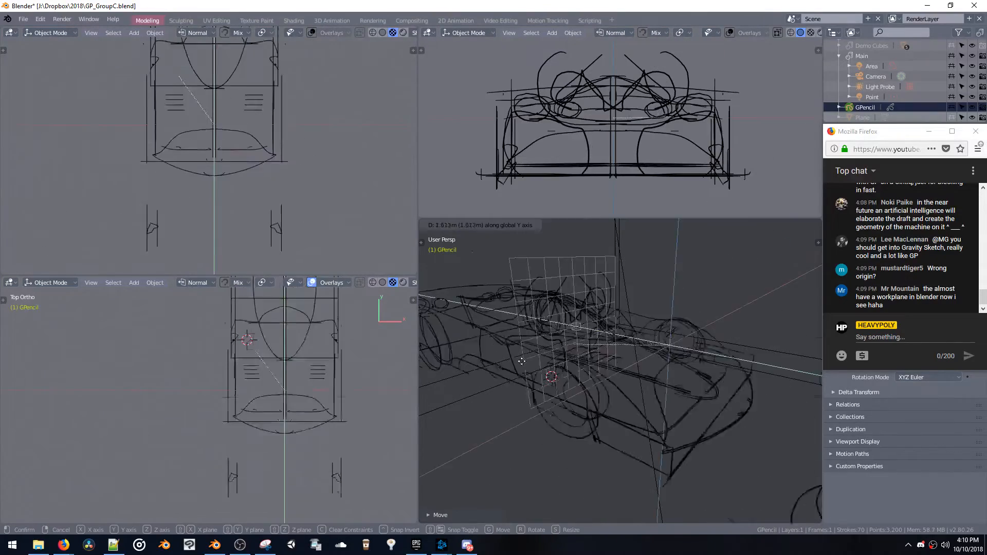
pyautogui.rightClick(640, 342)
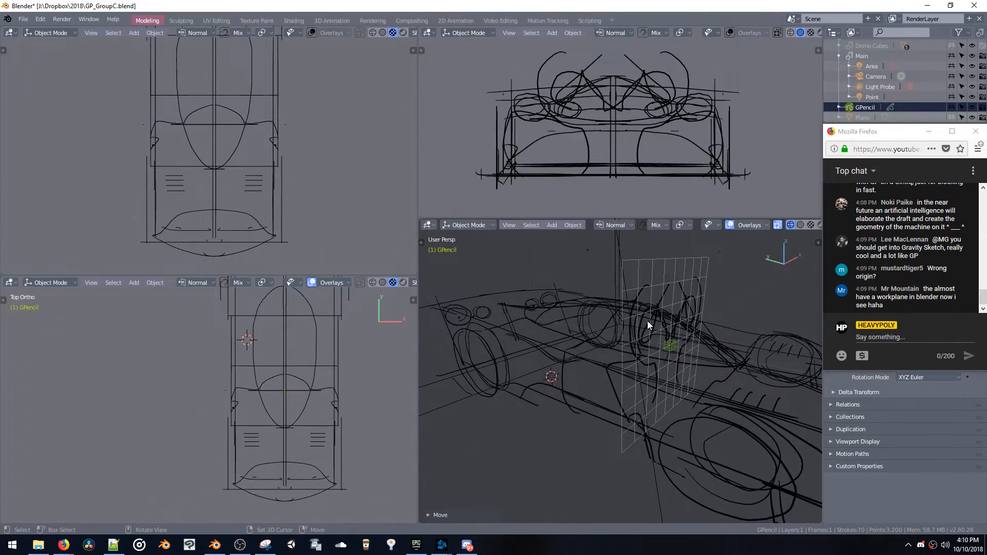
pyautogui.keyDown('shift'); pyautogui.moveTo(671, 329); pyautogui.dragTo(585, 309, button='middle'); pyautogui.keyUp('shift')
pyautogui.hotkey('ctrl', 'z')
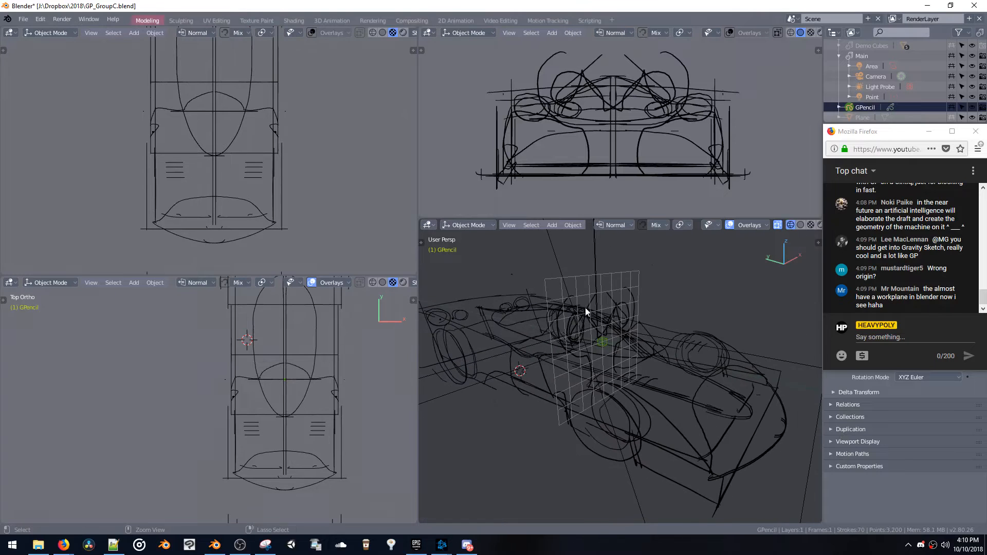
# Undo the mirrored freehand loops over the cockpit and leave the sketch in Draw mode
pyautogui.press('Tab')
pyautogui.hotkey('ctrl', 'z')
pyautogui.moveTo(576, 343); pyautogui.dragTo(613, 338, button='middle')
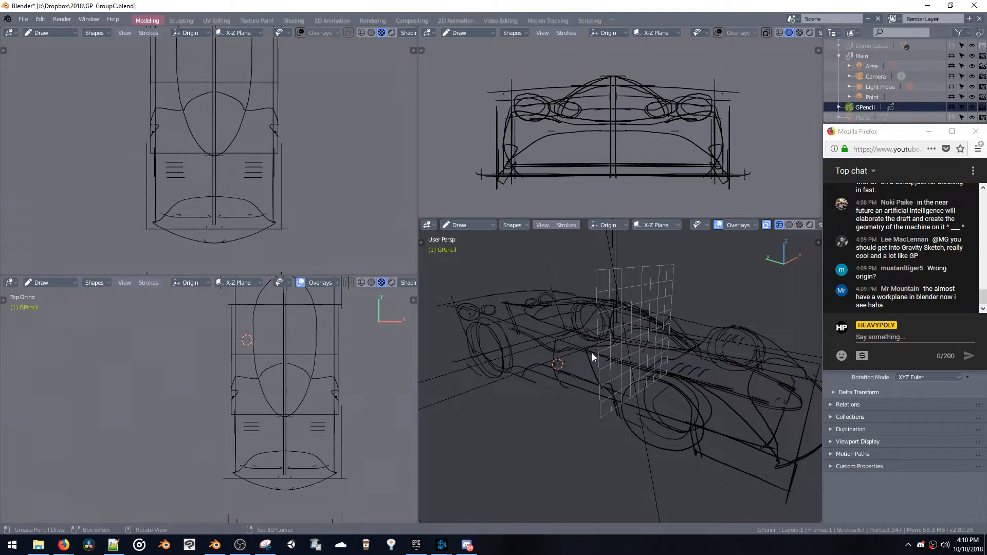
# In Edit mode, move all strokes along the Y axis until the canvas sits near the car's -Y end
pyautogui.hotkey('ctrl', 'Tab')
pyautogui.click(545, 322)
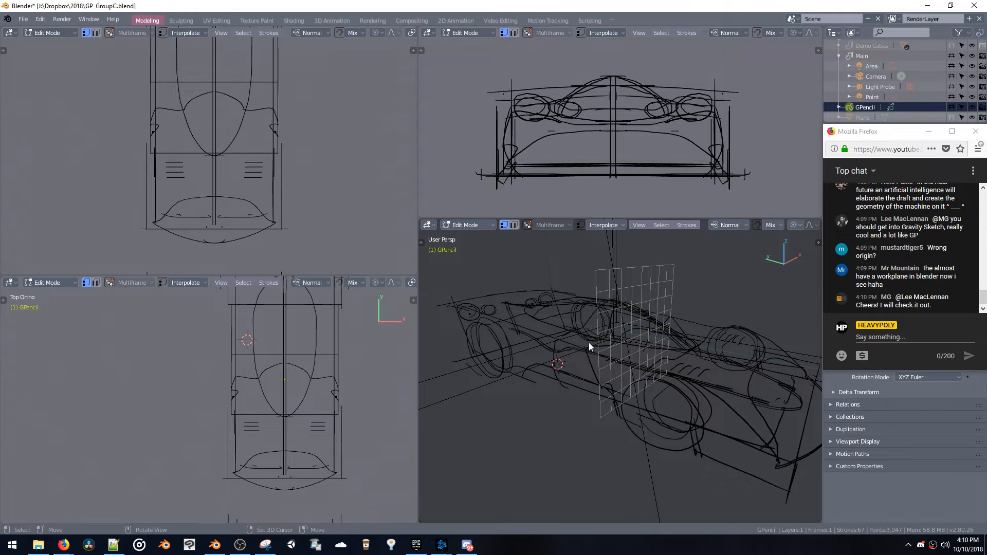
pyautogui.press('g')
pyautogui.press('y')
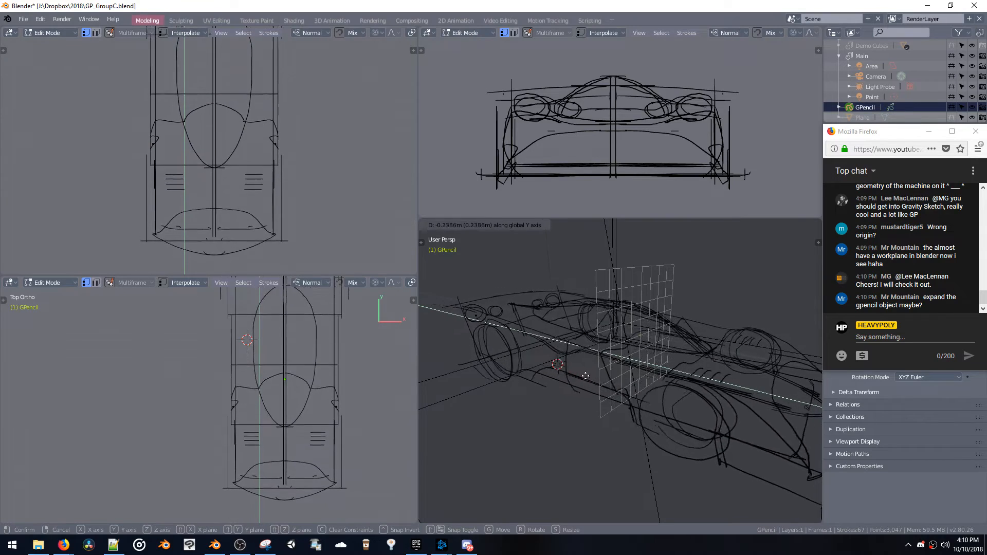
pyautogui.click(501, 330)
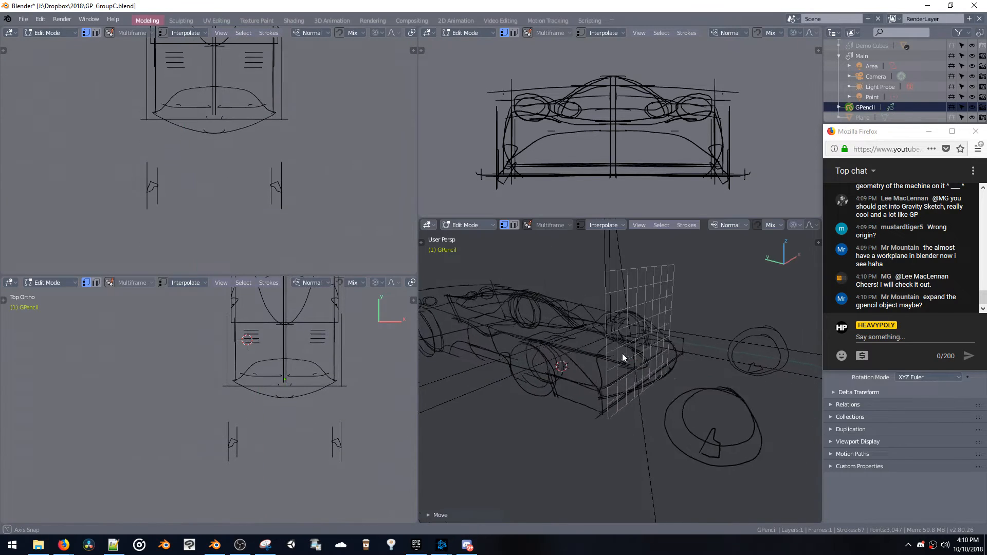
pyautogui.moveTo(623, 353)
pyautogui.mouseDown(button='middle')
pyautogui.moveTo(584, 341)
pyautogui.moveTo(637, 350)
pyautogui.moveTo(609, 345)
pyautogui.moveTo(610, 330)
pyautogui.mouseUp(button='middle')
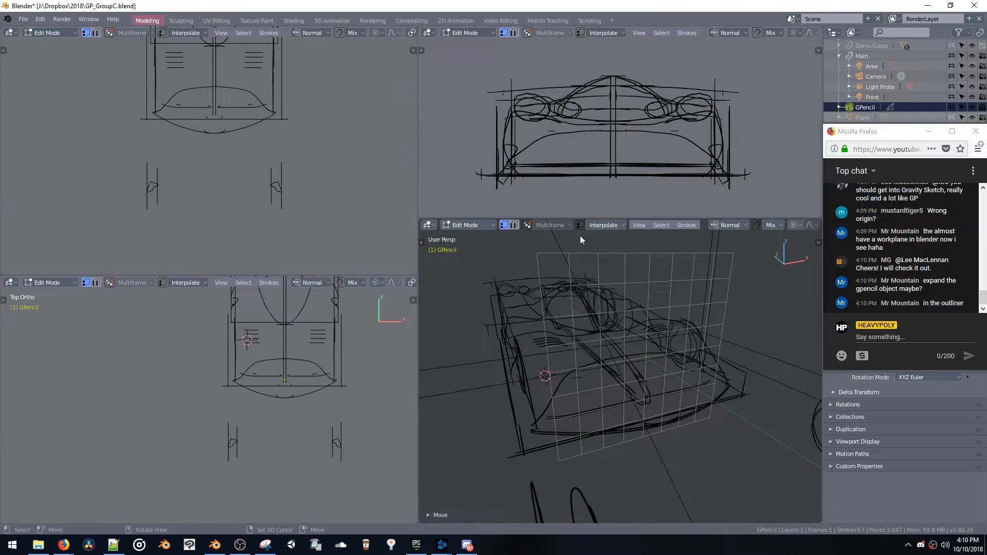
# Draw a mirrored freehand cross-section on the X-Z canvas in Draw mode, near the car's -Y end
pyautogui.hotkey('ctrl', 'Tab')
pyautogui.click(580, 254)
pyautogui.moveTo(640, 321)
pyautogui.mouseDown()
pyautogui.moveTo(600, 332)
pyautogui.moveTo(567, 401)
pyautogui.mouseUp()
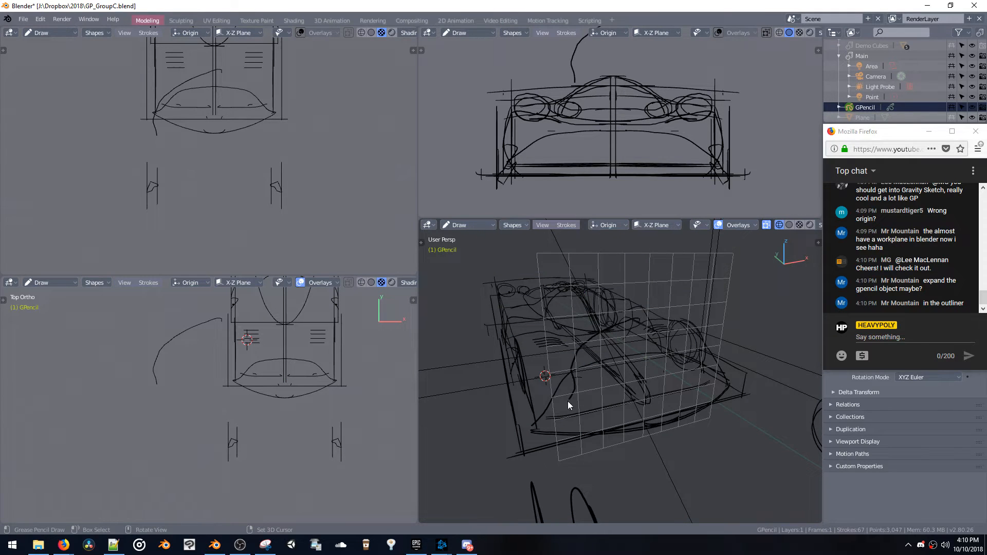
pyautogui.moveTo(663, 406); pyautogui.dragTo(663, 405)
pyautogui.moveTo(662, 405)
pyautogui.mouseDown(button='middle')
pyautogui.moveTo(605, 359)
pyautogui.moveTo(570, 355)
pyautogui.moveTo(700, 353)
pyautogui.moveTo(728, 334)
pyautogui.mouseUp(button='middle')
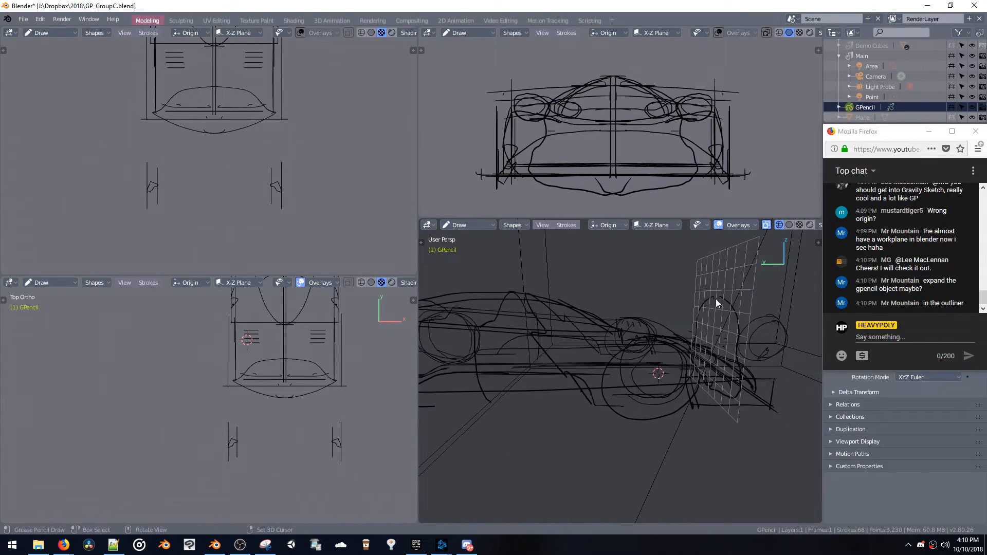
pyautogui.moveTo(716, 298)
pyautogui.mouseDown(button='middle')
pyautogui.moveTo(742, 343)
pyautogui.moveTo(715, 309)
pyautogui.moveTo(674, 296)
pyautogui.moveTo(621, 307)
pyautogui.moveTo(662, 288)
pyautogui.mouseUp(button='middle')
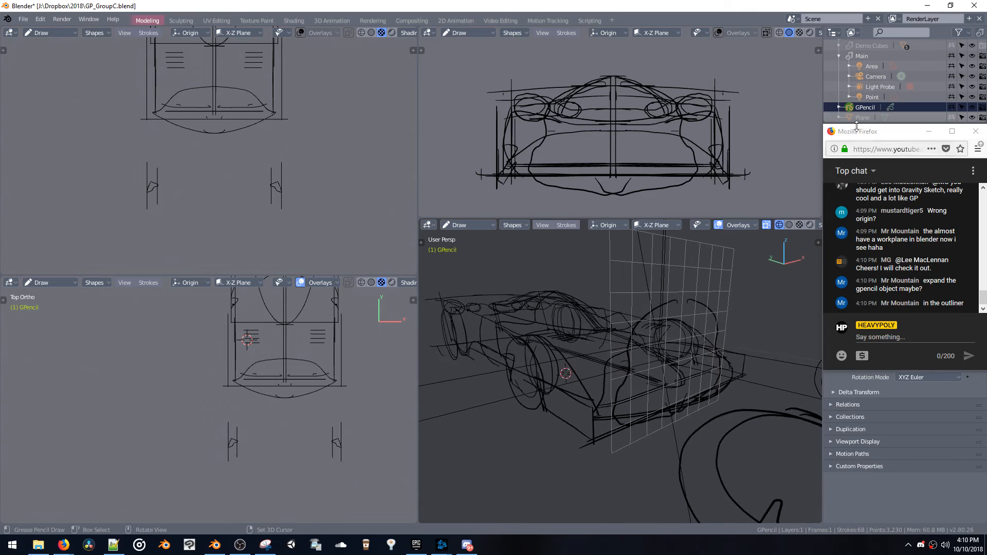
# Enlarge the Outliner, expand the GPencil object down to its layer and select GP_Layer
pyautogui.moveTo(866, 133); pyautogui.dragTo(866, 224)
pyautogui.click(839, 107)
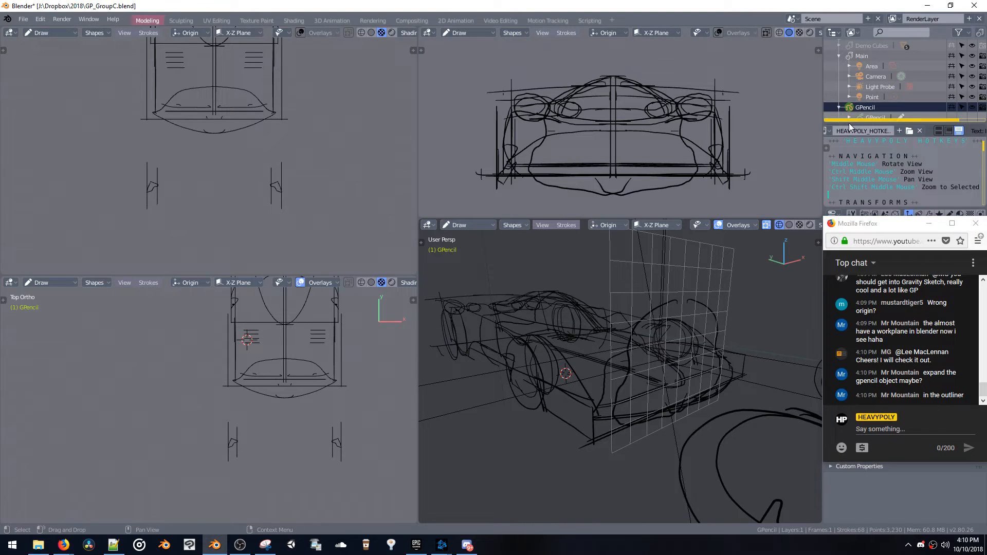
pyautogui.moveTo(849, 126); pyautogui.dragTo(850, 183)
pyautogui.click(850, 128)
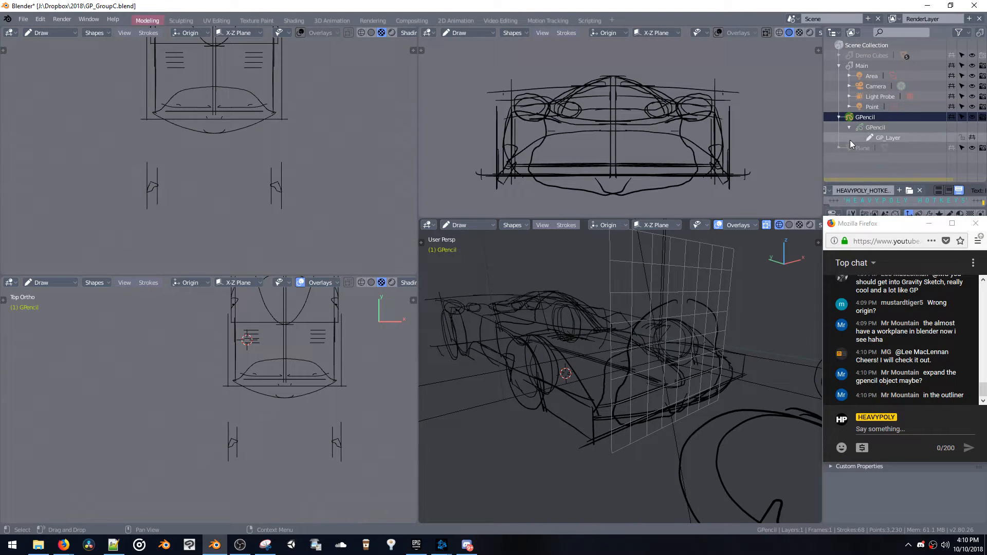
pyautogui.click(875, 137)
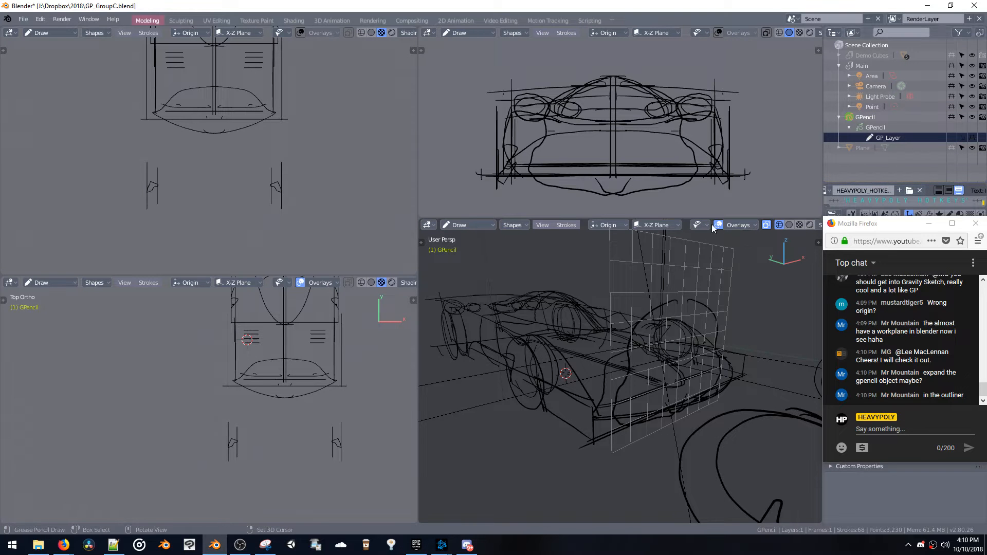
# Try rotating the whole Grease Pencil sketch about the global Z axis
pyautogui.moveTo(715, 316)
pyautogui.mouseDown(button='middle')
pyautogui.moveTo(775, 313)
pyautogui.moveTo(719, 317)
pyautogui.mouseUp(button='middle')
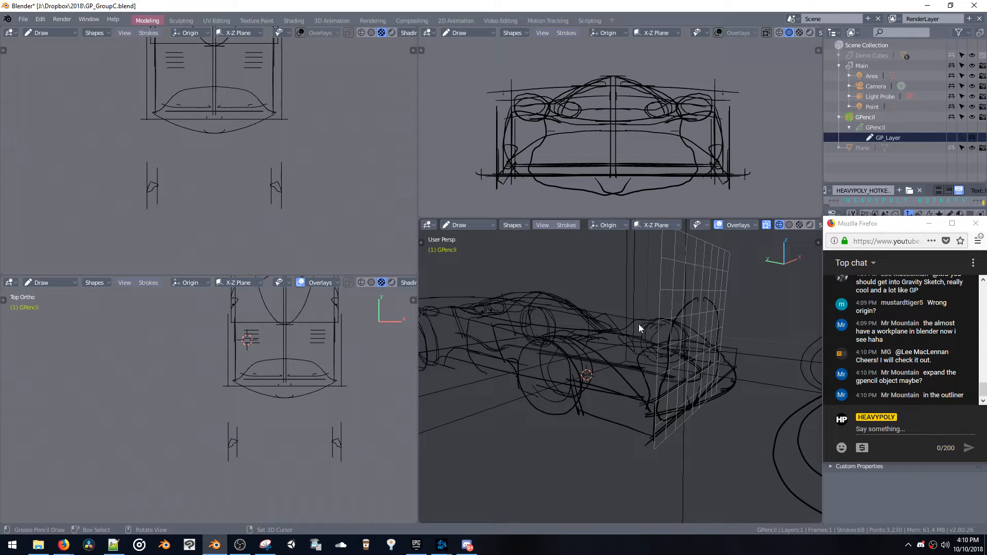
pyautogui.moveTo(655, 316)
pyautogui.mouseDown(button='middle')
pyautogui.moveTo(680, 294)
pyautogui.moveTo(738, 294)
pyautogui.moveTo(613, 294)
pyautogui.moveTo(689, 300)
pyautogui.moveTo(680, 300)
pyautogui.mouseUp(button='middle')
pyautogui.press('r')
pyautogui.press('z')
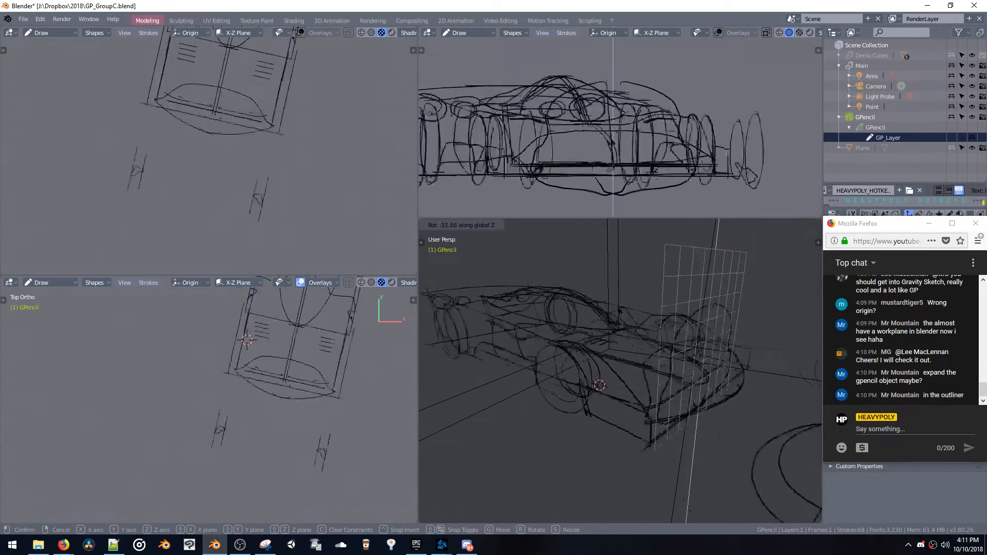
pyautogui.click(656, 318)
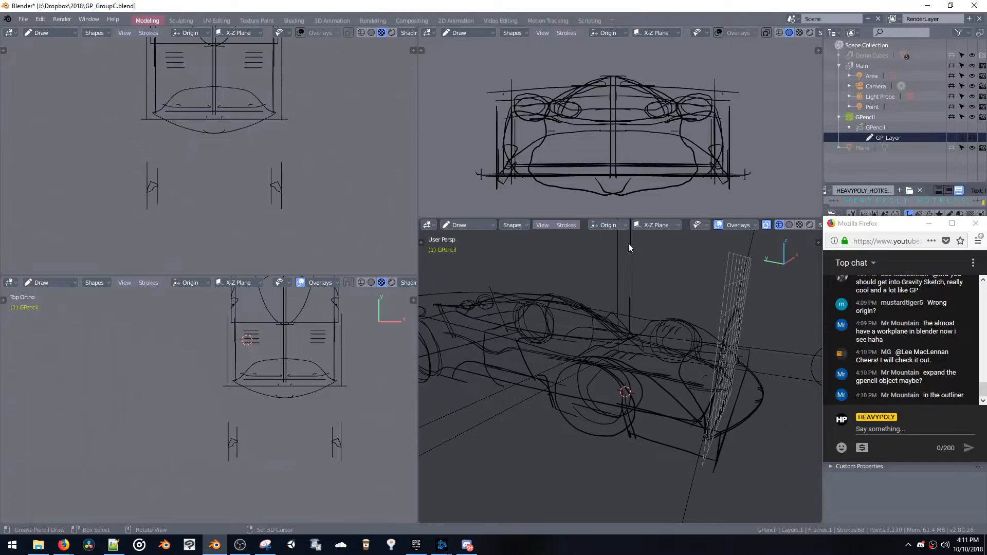
# Try the Surface stroke placement and set the placement back to Origin
pyautogui.click(619, 226)
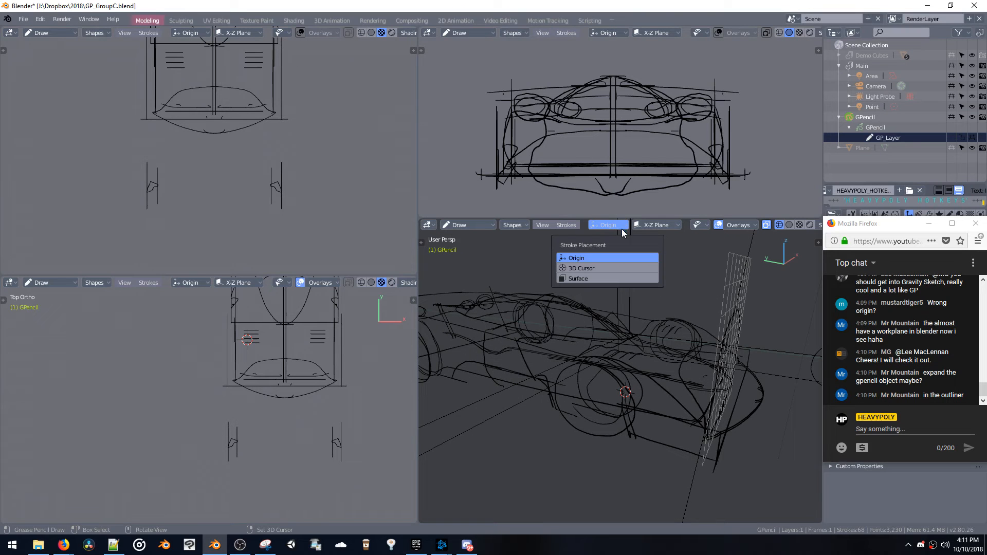
pyautogui.click(610, 278)
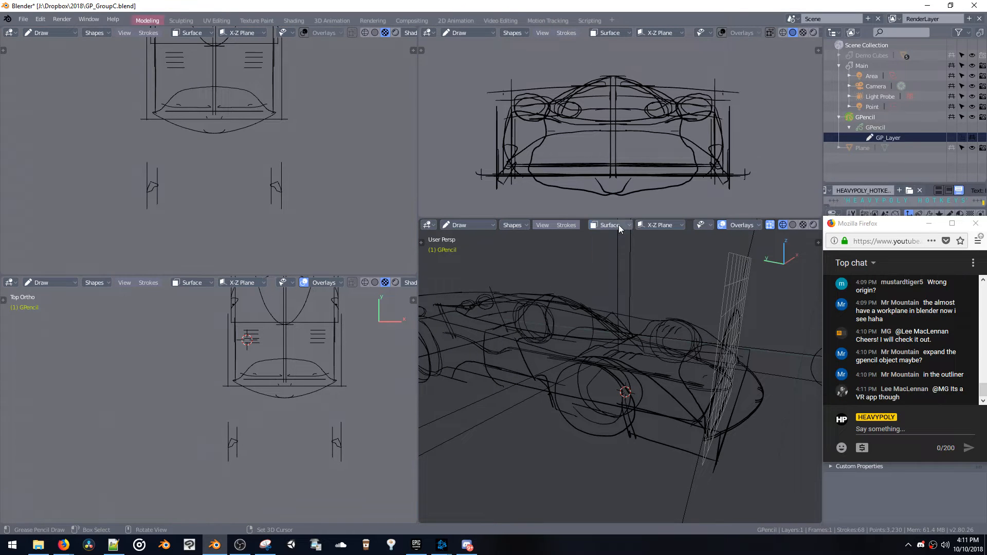
pyautogui.click(619, 225)
pyautogui.click(611, 258)
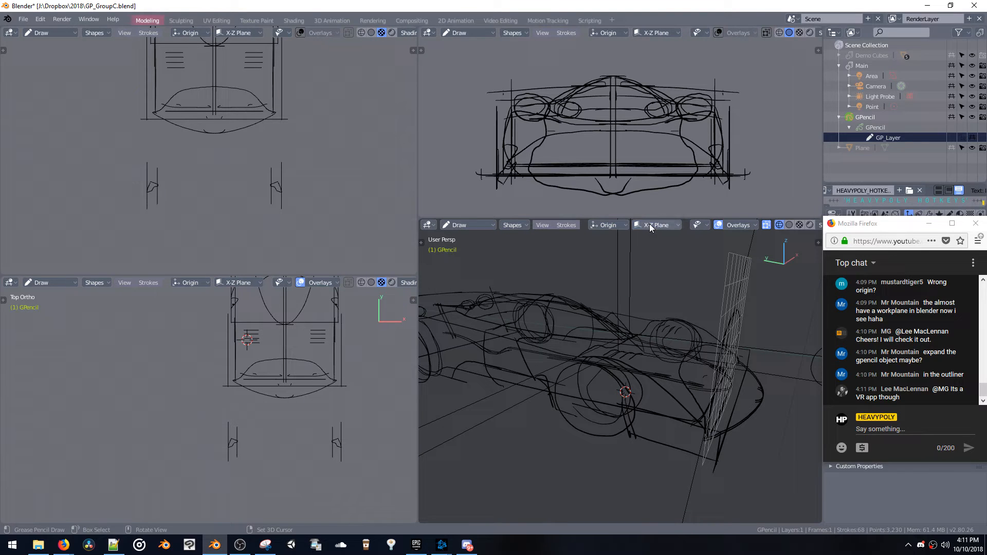
pyautogui.click(649, 225)
pyautogui.click(650, 225)
pyautogui.click(698, 226)
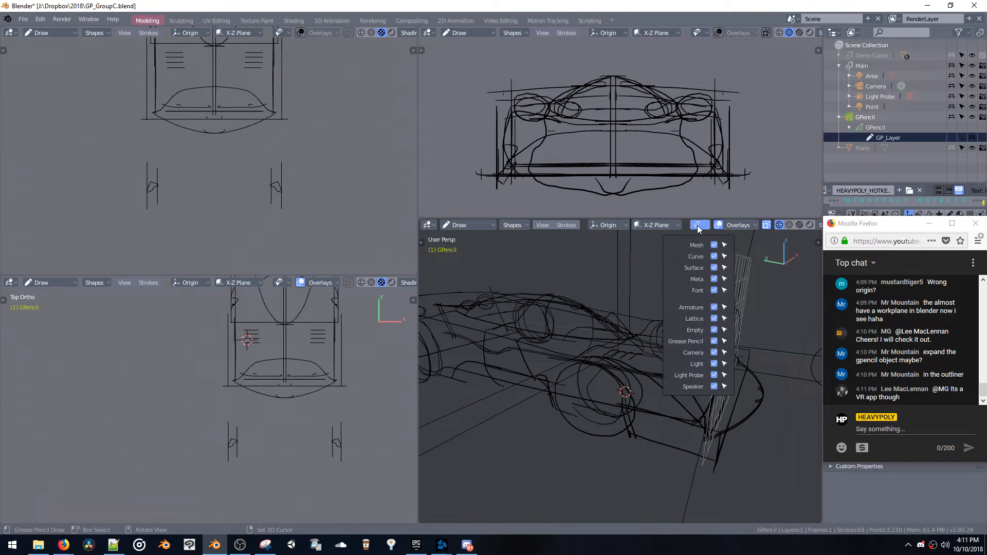
pyautogui.click(735, 224)
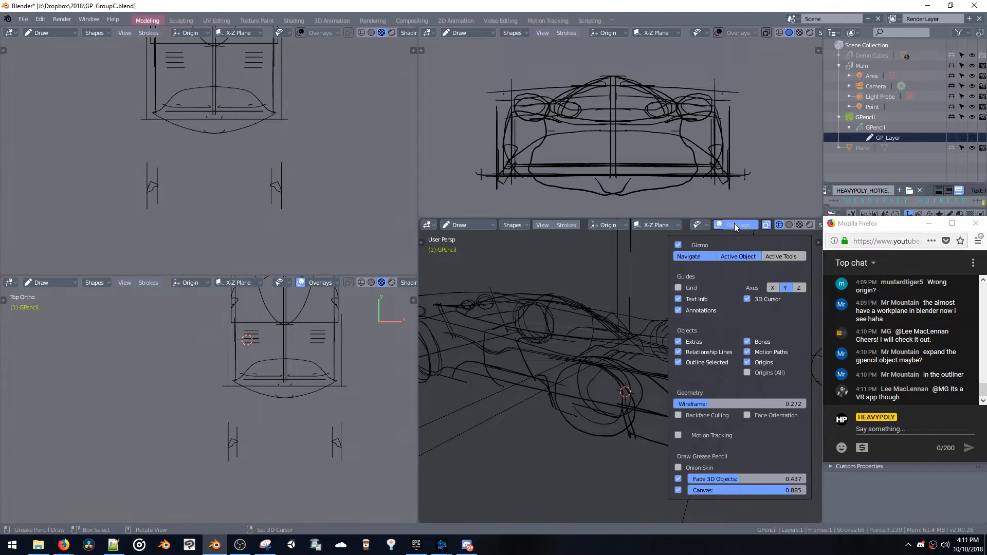
pyautogui.click(766, 224)
pyautogui.moveTo(717, 310)
pyautogui.mouseDown(button='middle')
pyautogui.moveTo(663, 312)
pyautogui.moveTo(655, 328)
pyautogui.moveTo(656, 304)
pyautogui.moveTo(674, 307)
pyautogui.mouseUp(button='middle')
# Undo back past the mirrored cross-section stroke to Object mode and turn off the Grease Pencil Canvas overlay
pyautogui.hotkey('ctrl', 'z')
pyautogui.hotkey('ctrl', 'z')
pyautogui.hotkey('ctrl', 'z')
pyautogui.click(766, 225)
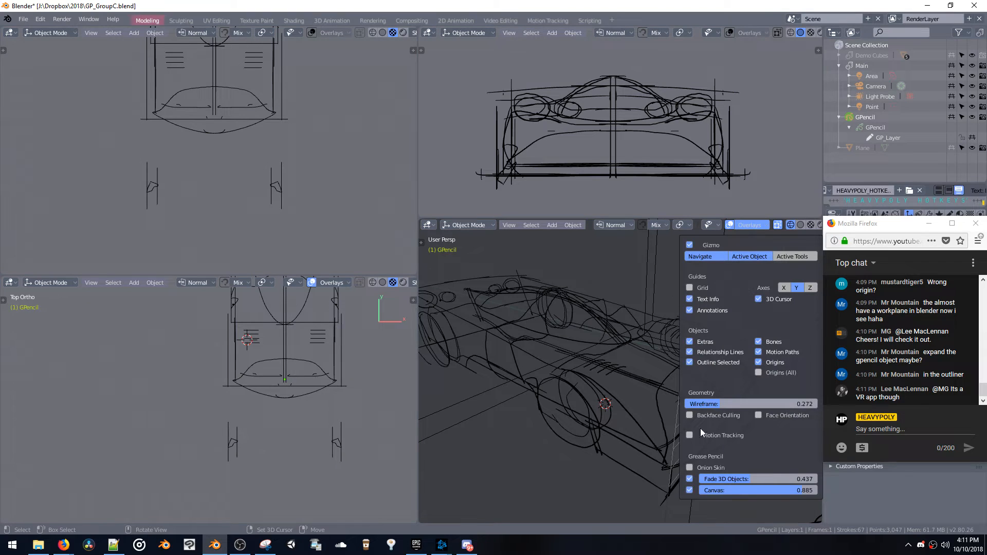
pyautogui.click(690, 490)
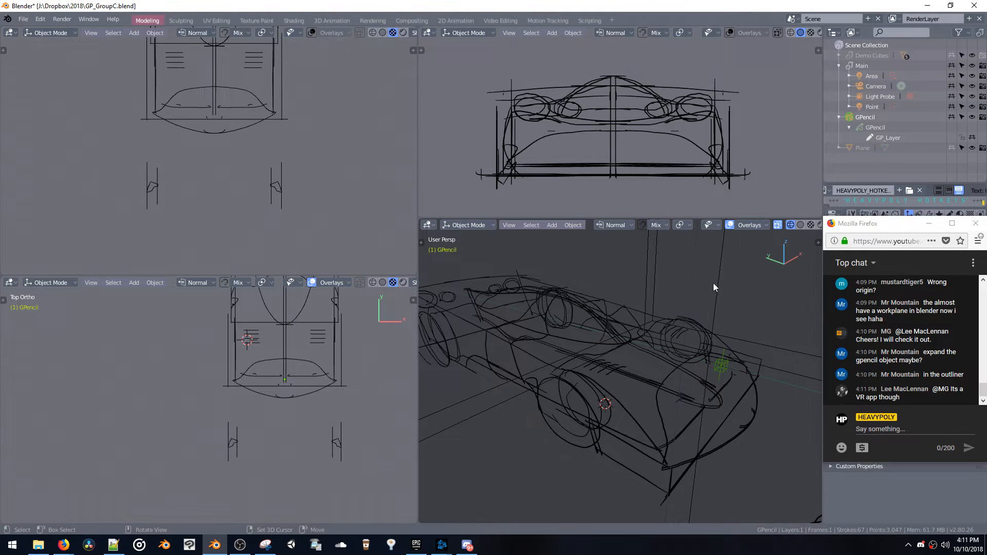
# Add a mesh plane at the 3D cursor and rotate it upright so it lies parallel to the X-Z plane
pyautogui.scroll(-3, 711, 320)
pyautogui.moveTo(698, 387); pyautogui.dragTo(712, 357, button='middle')
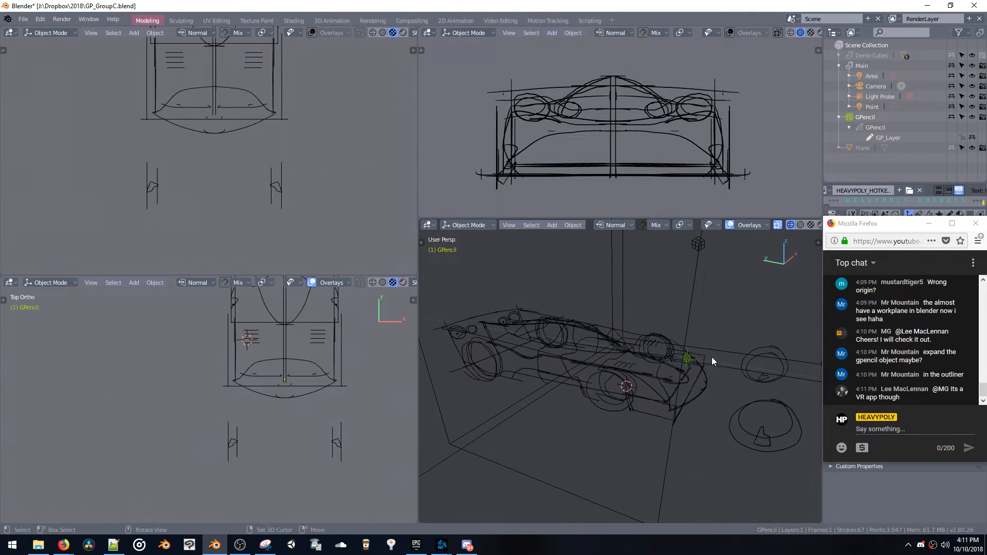
pyautogui.hotkey('shift', 'a')
pyautogui.moveTo(689, 360)
pyautogui.moveTo(683, 340)
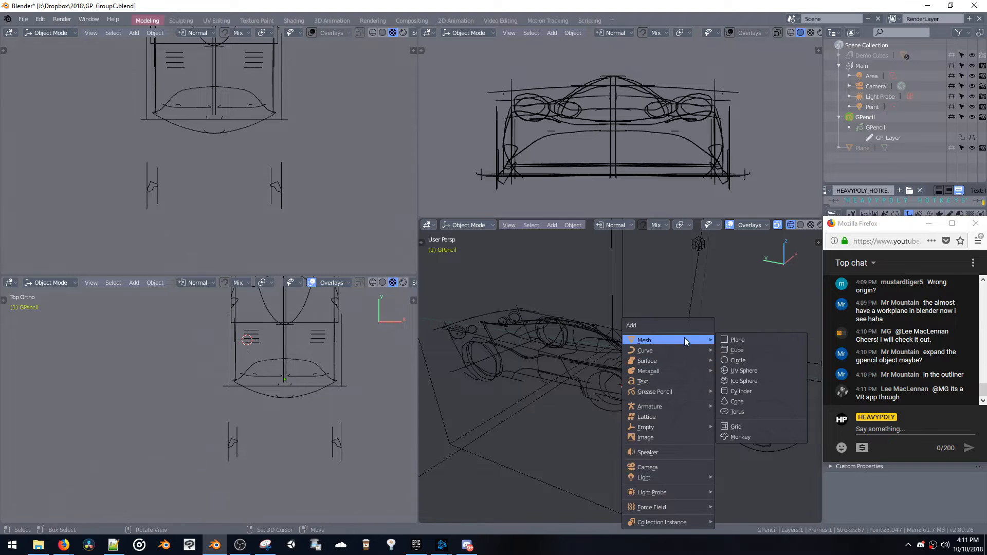
pyautogui.click(720, 339)
pyautogui.hotkey('alt', 'space')
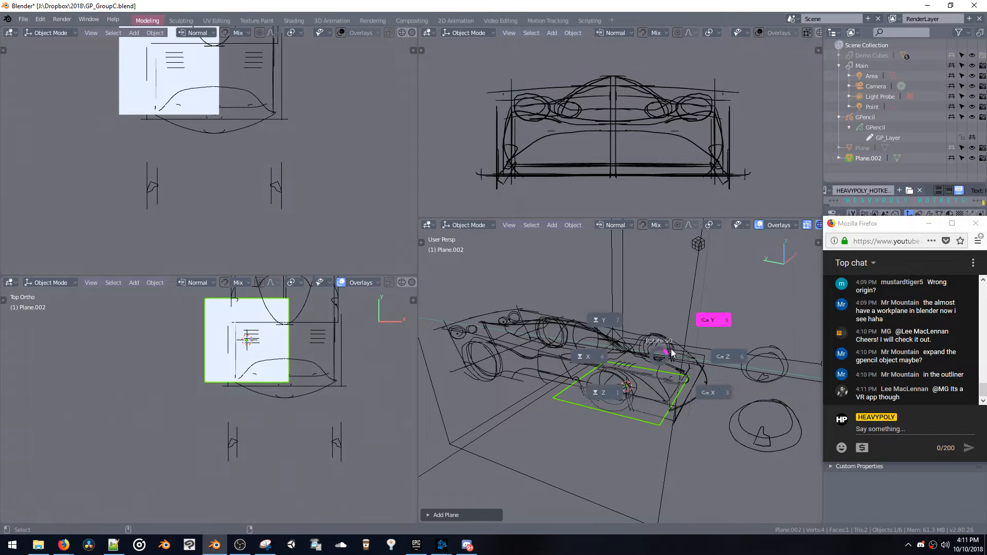
pyautogui.click(694, 409)
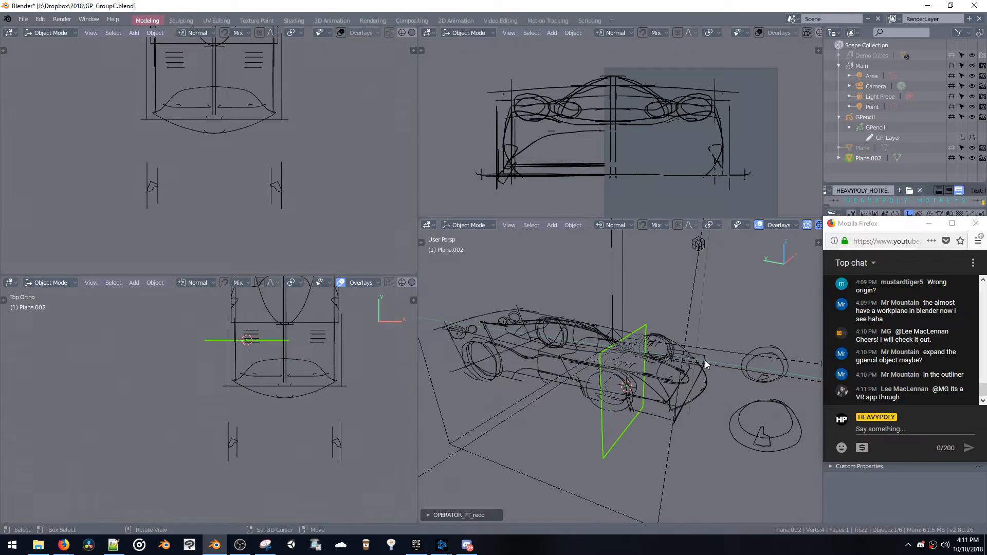
# Scale the upright plane up by about 1.55 and slide it along Y toward the car's +Y end
pyautogui.press('s')
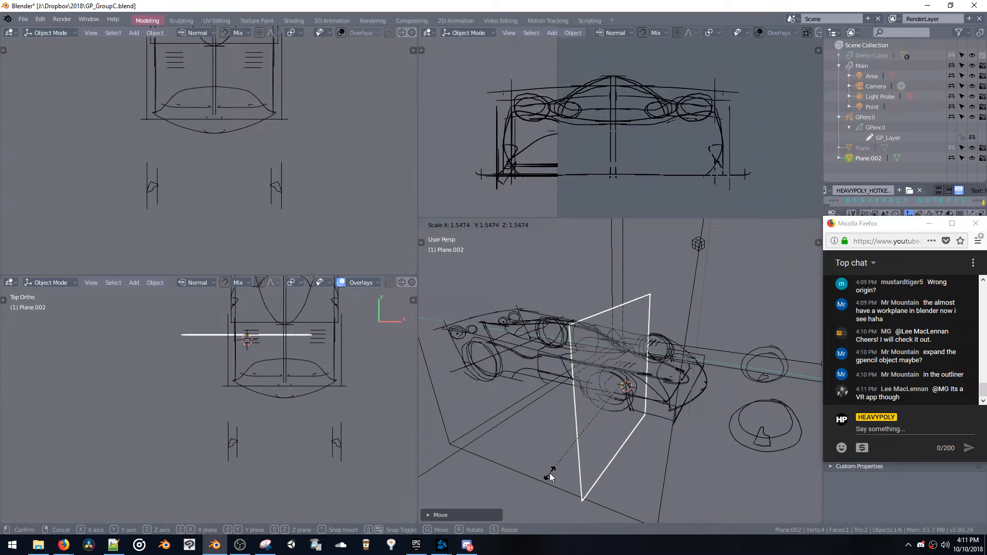
pyautogui.click(551, 473)
pyautogui.moveTo(550, 473); pyautogui.dragTo(631, 429, button='middle')
pyautogui.press('g')
pyautogui.press('y')
pyautogui.click(527, 413)
pyautogui.moveTo(527, 413); pyautogui.dragTo(531, 410, button='middle')
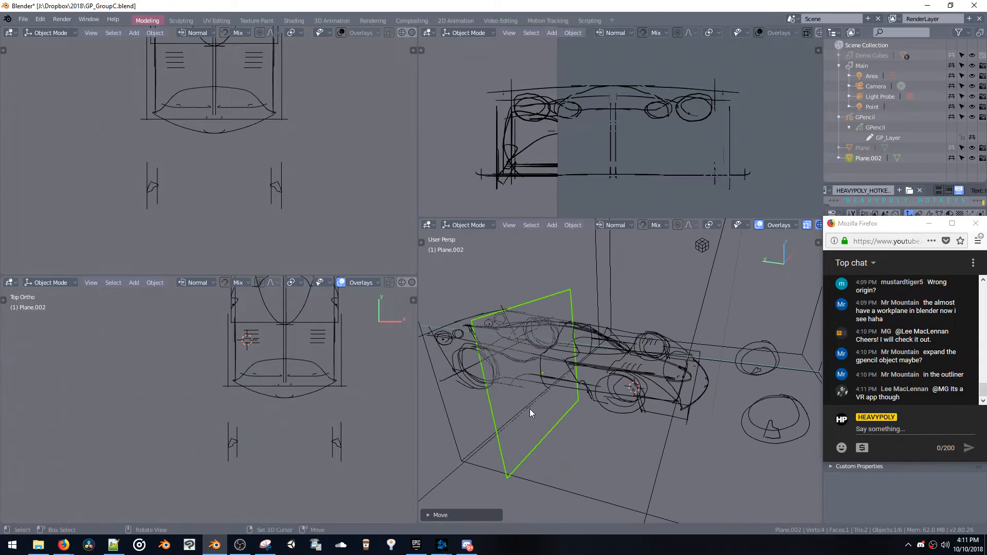
# Slide the upright plane back and forth along the Y axis through the car body
pyautogui.press('g')
pyautogui.press('y')
pyautogui.click(614, 431)
pyautogui.moveTo(614, 431); pyautogui.dragTo(616, 476, button='middle')
pyautogui.press('g')
pyautogui.press('y')
pyautogui.click(471, 414)
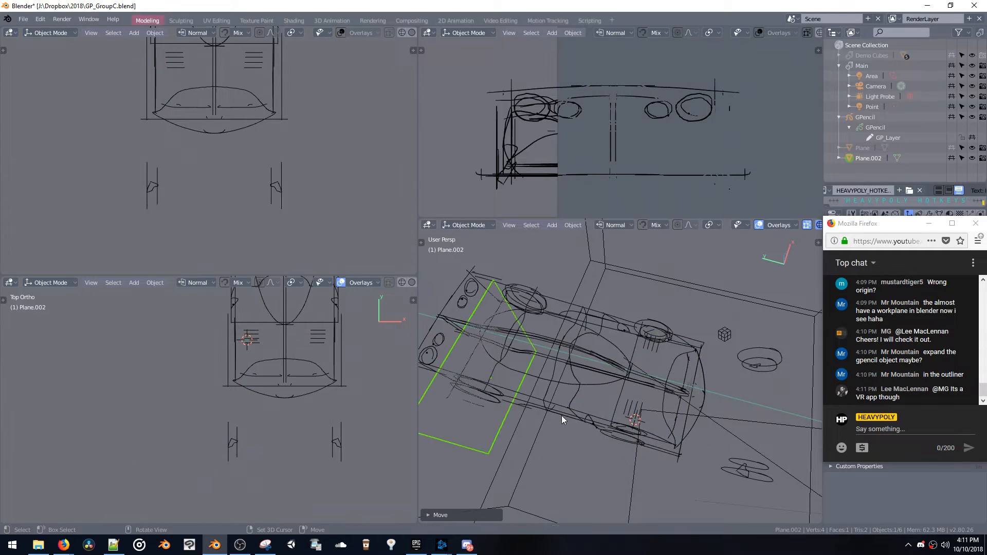
# Move the plane within the car body and rotate it freely to an oblique angle
pyautogui.moveTo(561, 416); pyautogui.dragTo(599, 359, button='middle')
pyautogui.press('g')
pyautogui.press('y')
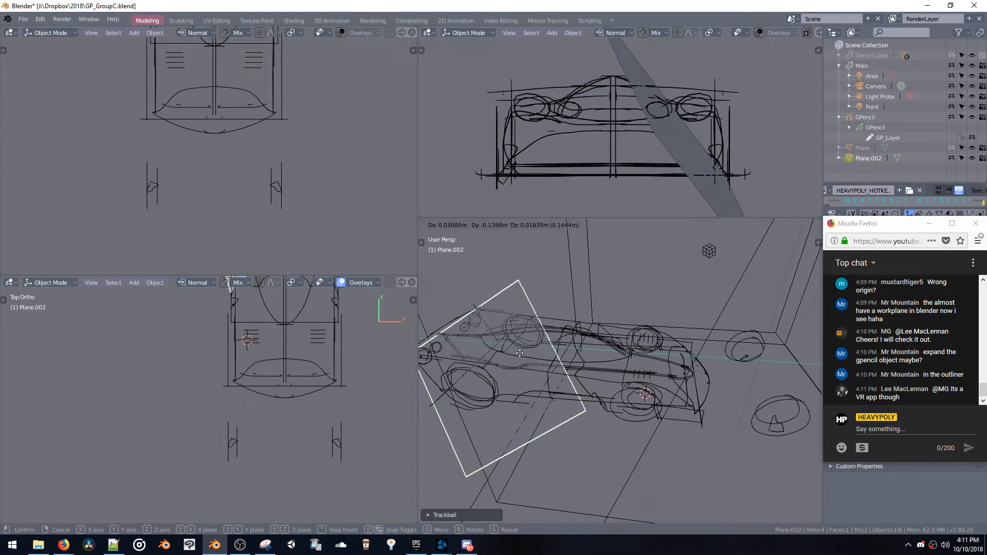
pyautogui.click(582, 324)
pyautogui.moveTo(582, 324); pyautogui.dragTo(514, 316, button='middle')
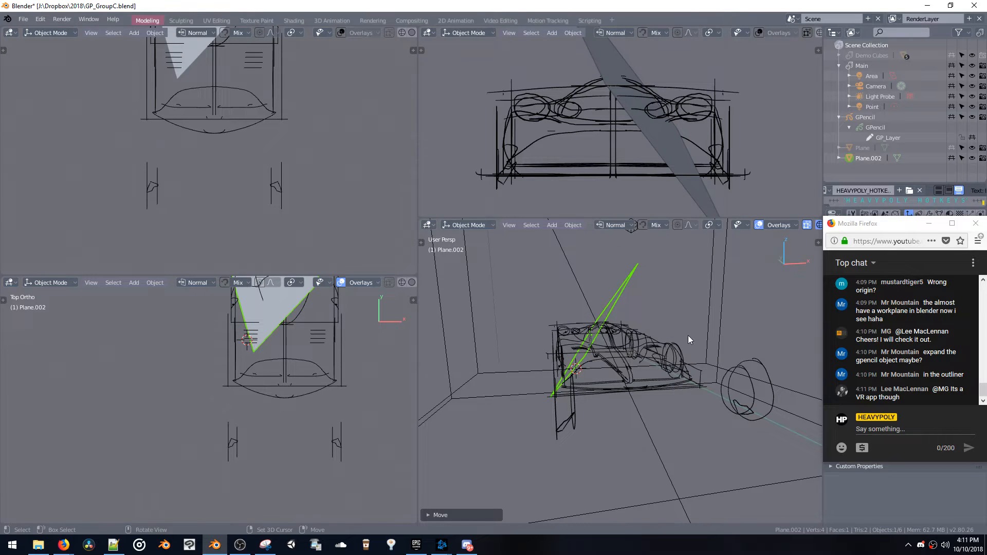
pyautogui.press('r')
pyautogui.click(687, 371)
pyautogui.press('g')
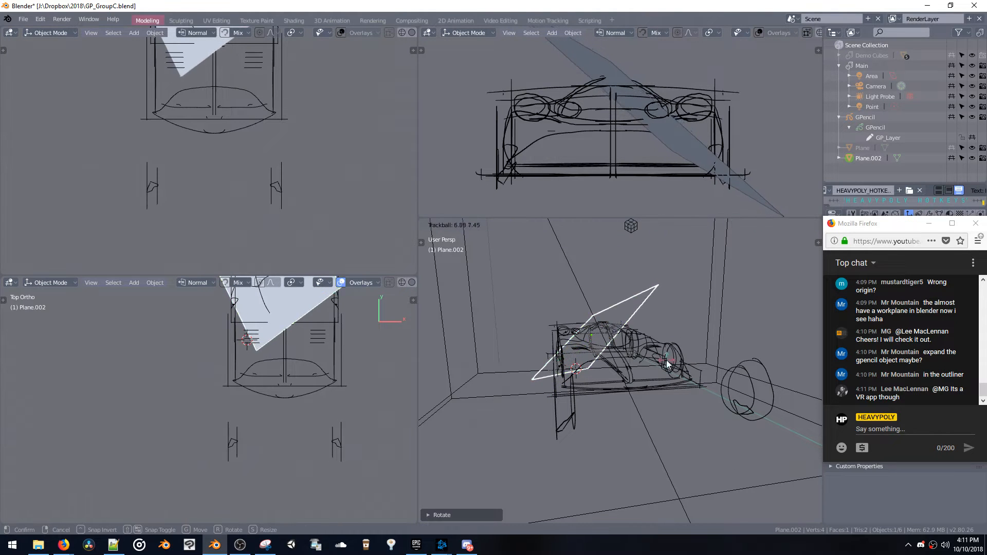
pyautogui.click(626, 322)
# Frame the tilted plane and reposition it freely so it cuts across the car body
pyautogui.press('KP_Decimal')
pyautogui.moveTo(534, 315); pyautogui.dragTo(585, 341, button='middle')
pyautogui.press('space')
pyautogui.scroll(4, 601, 339)
pyautogui.press('g')
pyautogui.click(683, 315)
pyautogui.press('g')
pyautogui.click(684, 332)
# Look through the transform orientations without changing them and make the GPencil object active in Object mode
pyautogui.click(617, 225)
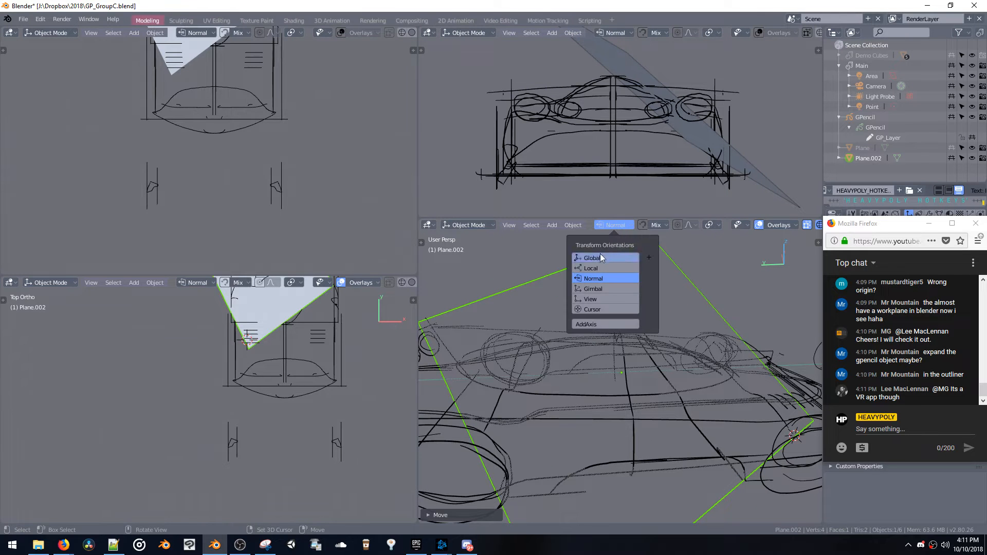
pyautogui.click(612, 228)
pyautogui.hotkey('ctrl', 'space')
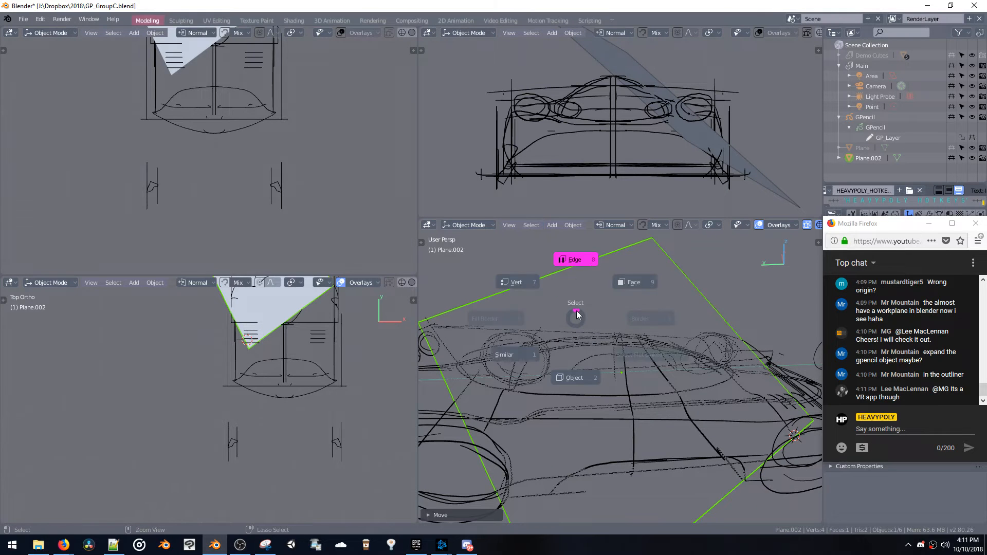
pyautogui.click(578, 276)
pyautogui.press('Tab')
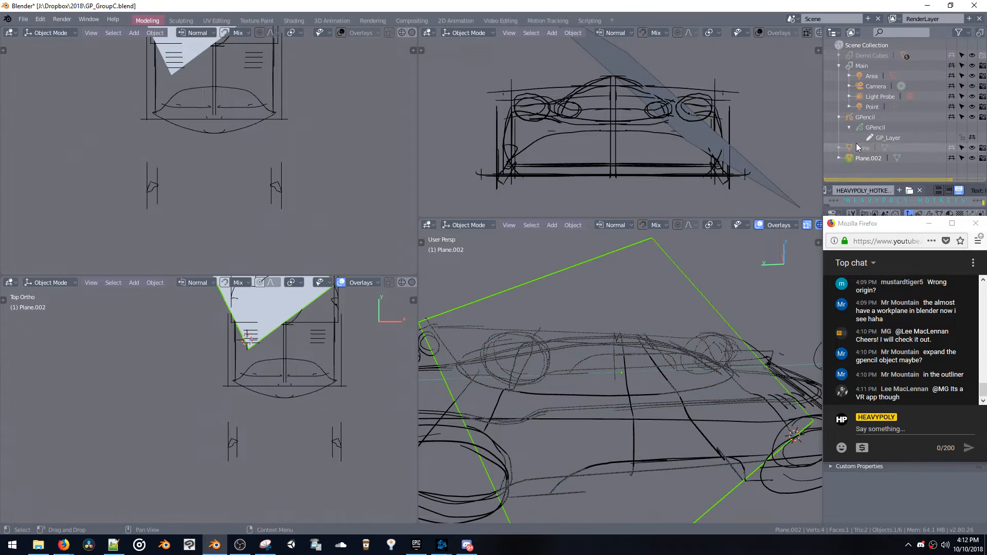
pyautogui.click(865, 117)
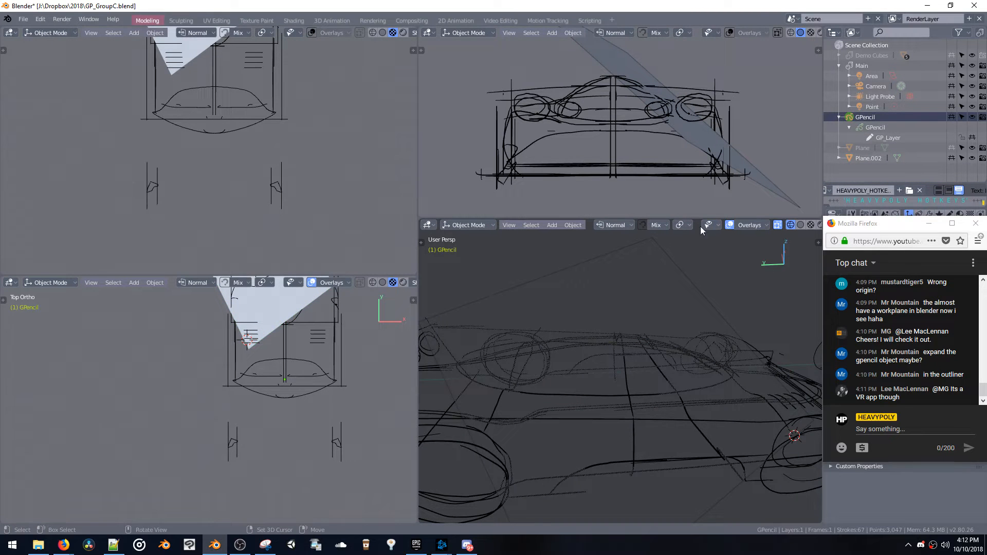
# Switch the GPencil object to Draw mode and try a stroke across the car body, undoing it
pyautogui.hotkey('ctrl', 'space')
pyautogui.click(598, 327)
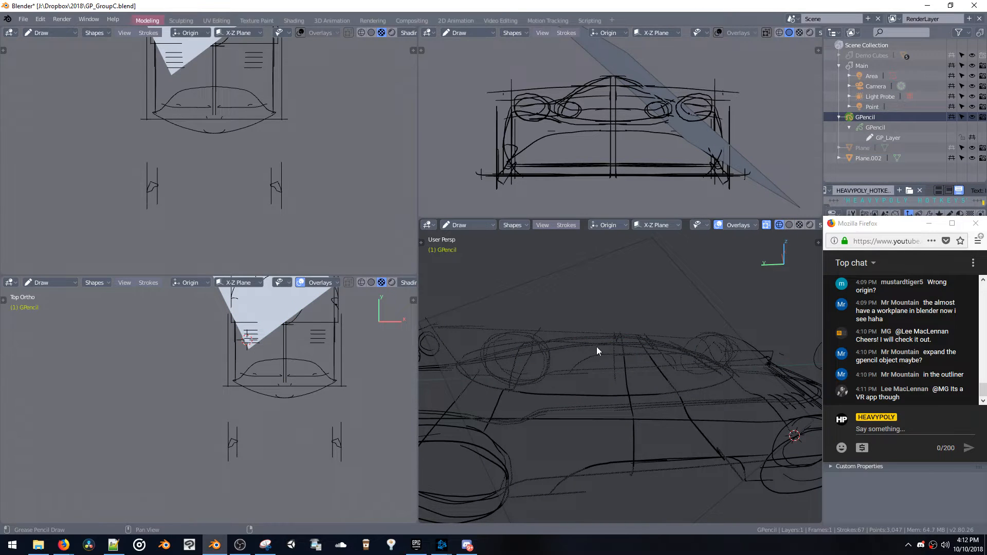
pyautogui.keyDown('shift'); pyautogui.moveTo(564, 366); pyautogui.dragTo(575, 353, button='middle'); pyautogui.keyUp('shift')
pyautogui.moveTo(548, 380)
pyautogui.mouseDown()
pyautogui.moveTo(566, 365)
pyautogui.moveTo(670, 365)
pyautogui.mouseUp()
pyautogui.moveTo(632, 346)
pyautogui.mouseDown(button='middle')
pyautogui.moveTo(561, 346)
pyautogui.moveTo(610, 362)
pyautogui.moveTo(542, 254)
pyautogui.mouseUp(button='middle')
pyautogui.hotkey('ctrl', 'z')
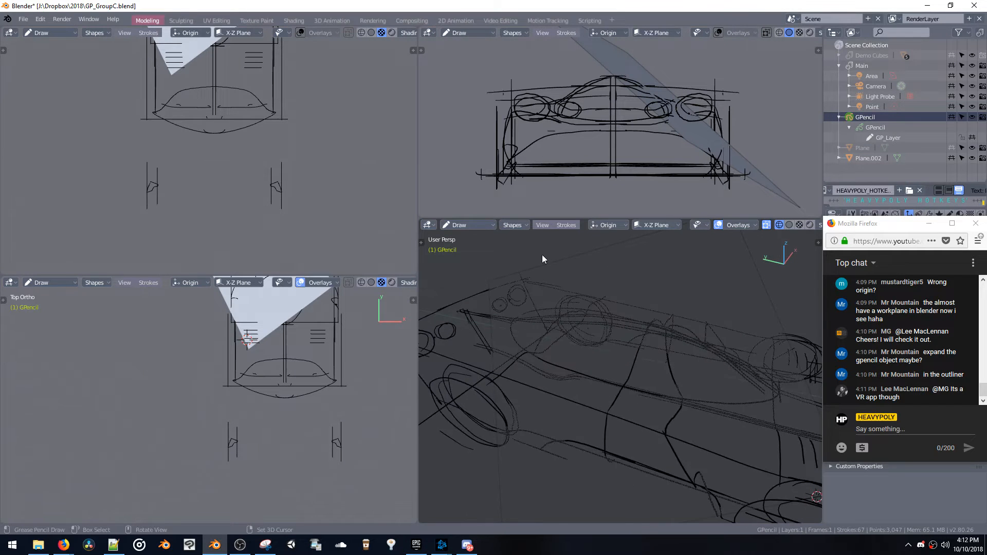
# Set the stroke placement to Surface and the drawing plane lock to None
pyautogui.click(601, 227)
pyautogui.click(584, 277)
pyautogui.click(653, 225)
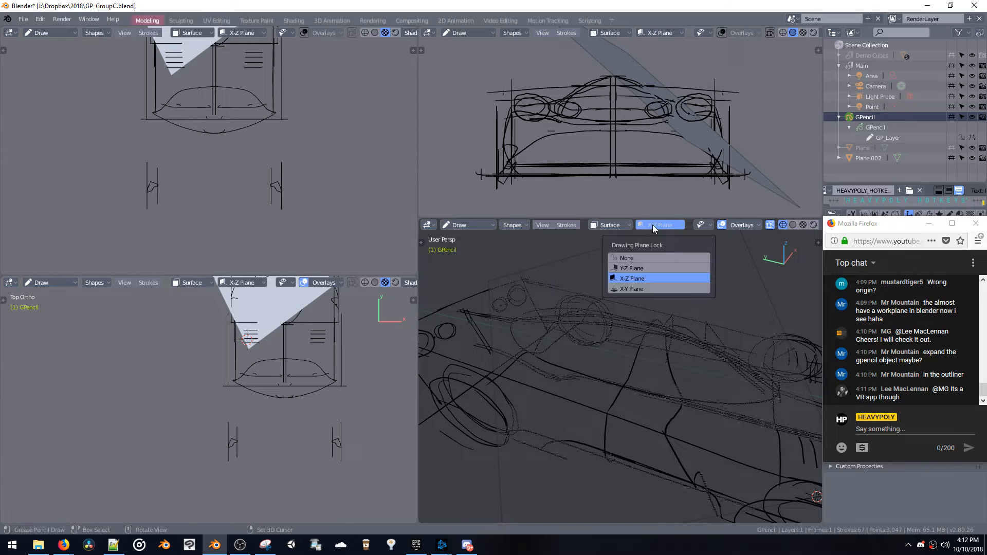
pyautogui.click(640, 258)
# Draw a curved stroke across the car body on the tilted plane, undoing the trial strokes and keeping the final one
pyautogui.moveTo(558, 359)
pyautogui.mouseDown()
pyautogui.moveTo(631, 354)
pyautogui.moveTo(706, 397)
pyautogui.mouseUp()
pyautogui.hotkey('ctrl', 'z')
pyautogui.moveTo(541, 360)
pyautogui.mouseDown()
pyautogui.moveTo(563, 352)
pyautogui.moveTo(669, 376)
pyautogui.mouseUp()
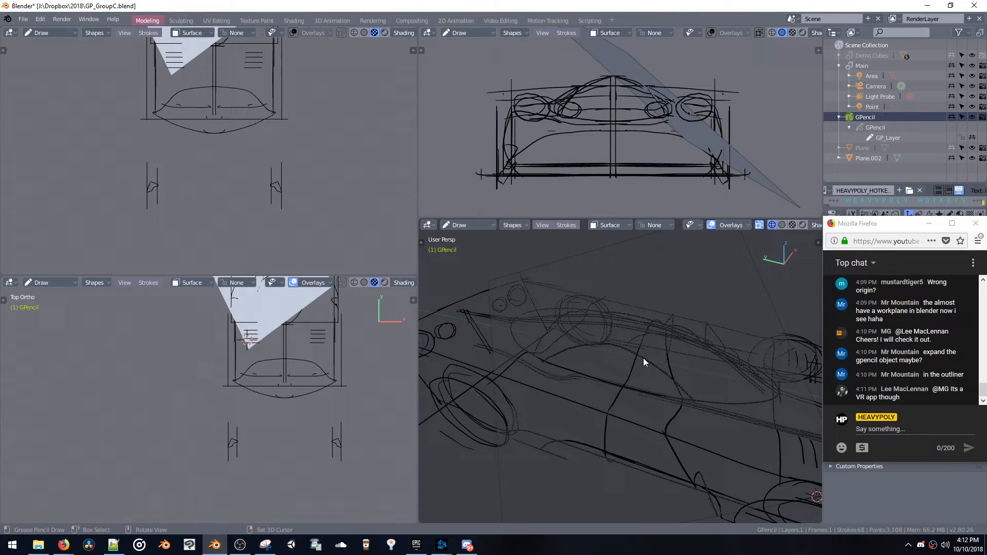
pyautogui.hotkey('ctrl', 'z')
pyautogui.moveTo(546, 364)
pyautogui.mouseDown()
pyautogui.moveTo(610, 352)
pyautogui.moveTo(662, 366)
pyautogui.mouseUp()
pyautogui.hotkey('ctrl', 'z')
pyautogui.moveTo(545, 363)
pyautogui.mouseDown()
pyautogui.moveTo(633, 350)
pyautogui.moveTo(671, 363)
pyautogui.mouseUp()
pyautogui.moveTo(671, 363)
pyautogui.mouseDown(button='middle')
pyautogui.moveTo(554, 330)
pyautogui.moveTo(532, 313)
pyautogui.moveTo(792, 337)
pyautogui.moveTo(798, 328)
pyautogui.moveTo(787, 320)
pyautogui.moveTo(779, 333)
pyautogui.moveTo(531, 323)
pyautogui.moveTo(628, 322)
pyautogui.mouseUp(button='middle')
# Return to Object mode and move the tilted plane Plane.002 toward the front of the car
pyautogui.press('space')
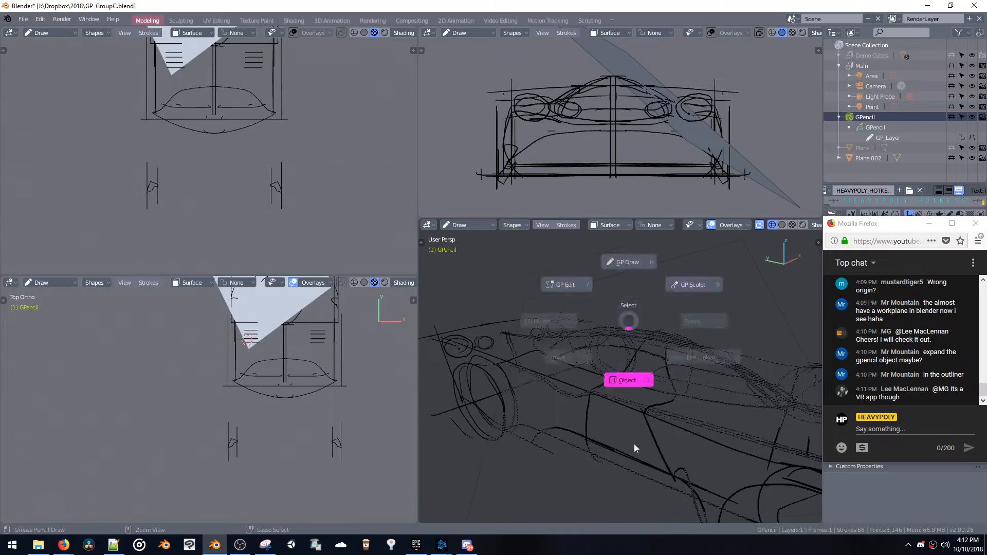
pyautogui.click(627, 269)
pyautogui.moveTo(627, 268); pyautogui.dragTo(663, 306, button='middle')
pyautogui.press('g')
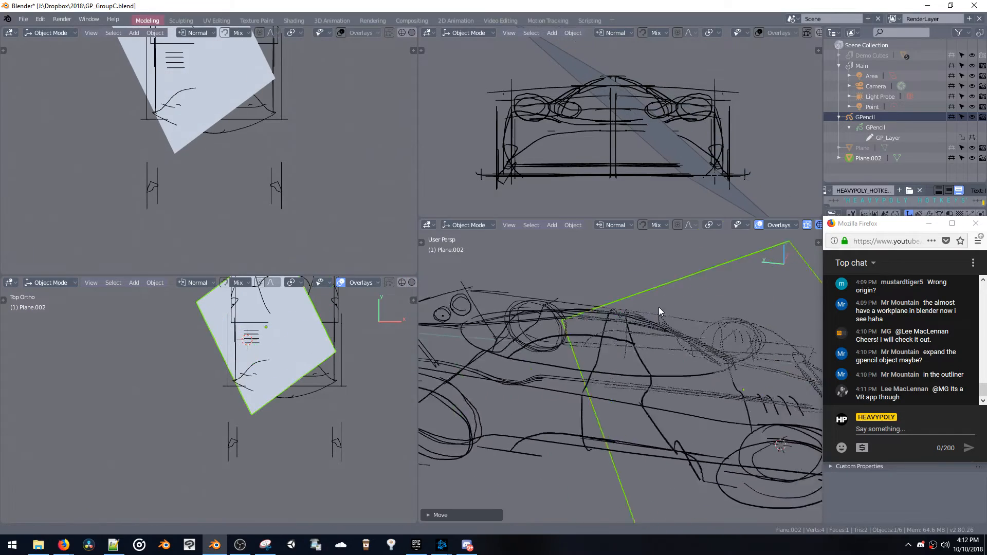
pyautogui.click(730, 339)
pyautogui.moveTo(731, 339); pyautogui.dragTo(591, 322, button='middle')
pyautogui.press('g')
pyautogui.click(635, 341)
# Rotate the plane freely with Trackball rotation and move it across the car's nose
pyautogui.press('r')
pyautogui.press('r')
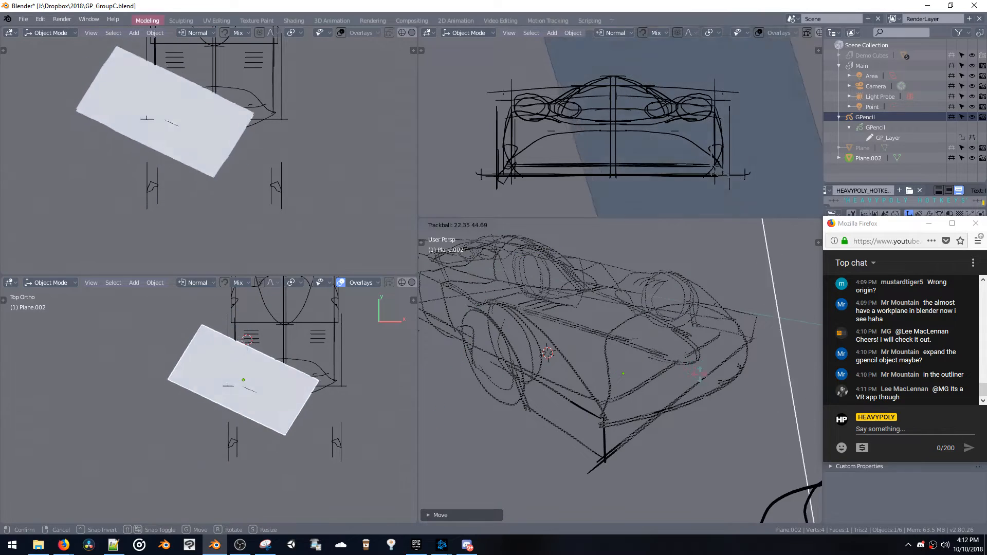
pyautogui.click(674, 382)
pyautogui.moveTo(675, 382); pyautogui.dragTo(659, 417, button='middle')
pyautogui.press('g')
pyautogui.click(730, 348)
# Scale the plane down to headlight size and place it over the front corner of the car
pyautogui.press('s')
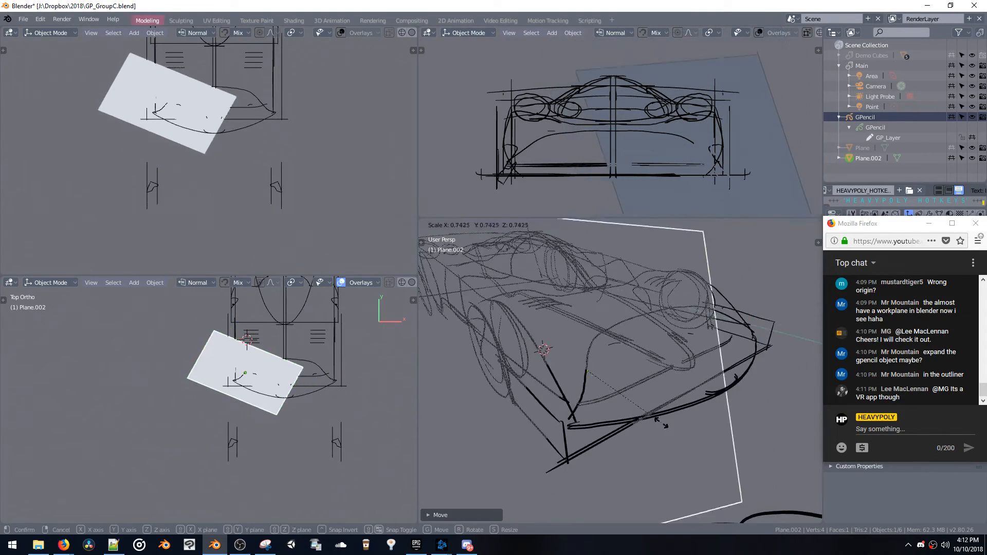
pyautogui.click(636, 371)
pyautogui.moveTo(637, 371); pyautogui.dragTo(653, 383, button='middle')
pyautogui.press('g')
pyautogui.click(665, 393)
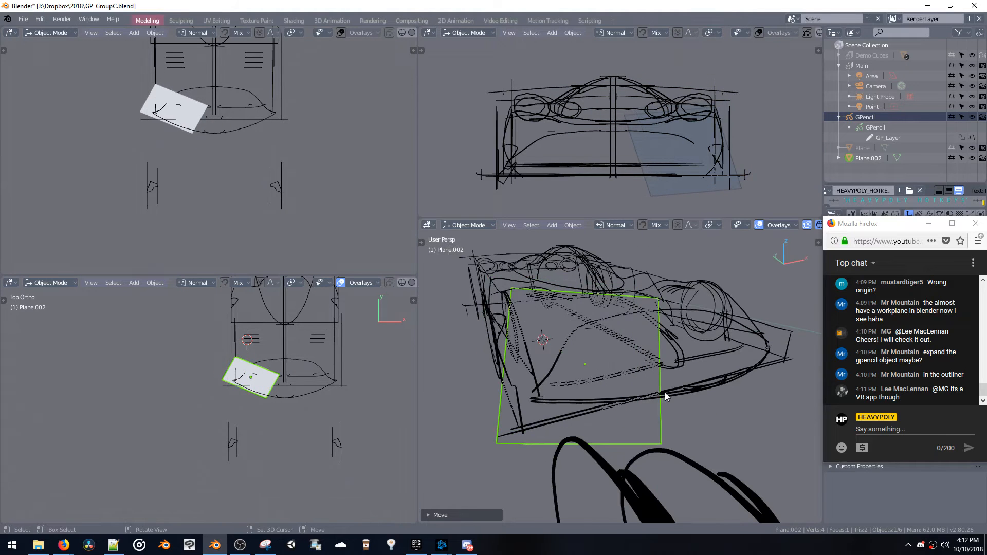
# Fine-tune the small plane's free rotation and position at the front corner
pyautogui.press('r')
pyautogui.press('r')
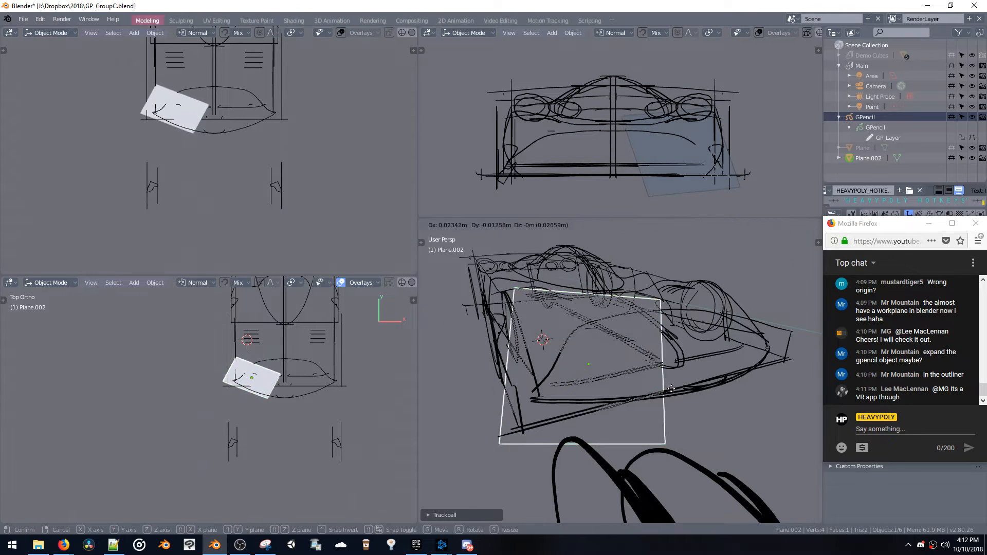
pyautogui.click(652, 372)
pyautogui.moveTo(652, 372); pyautogui.dragTo(617, 335, button='middle')
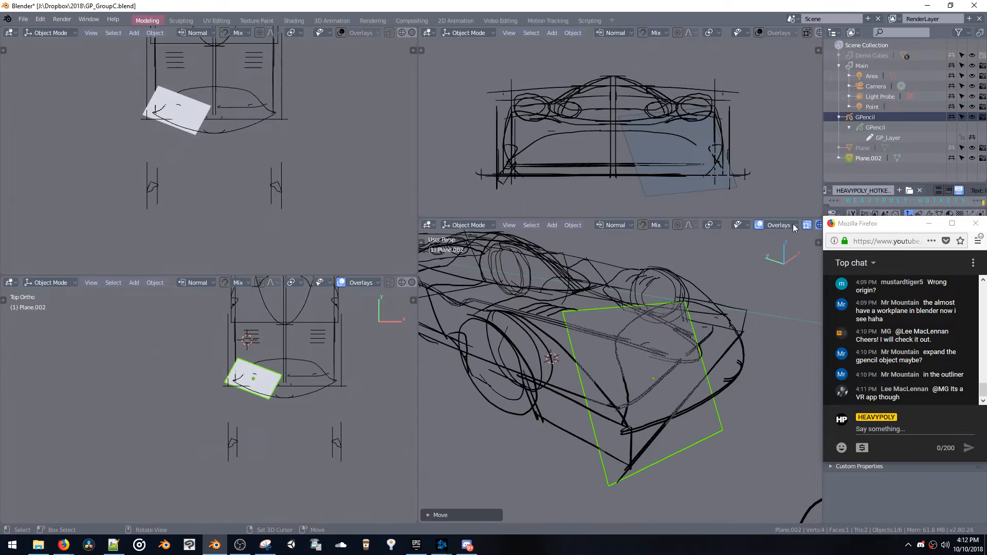
# Put the GPencil object in Draw mode and sketch a curved headlight outline on the small plane at the front corner
pyautogui.click(857, 115)
pyautogui.moveTo(638, 366); pyautogui.dragTo(620, 381, button='middle')
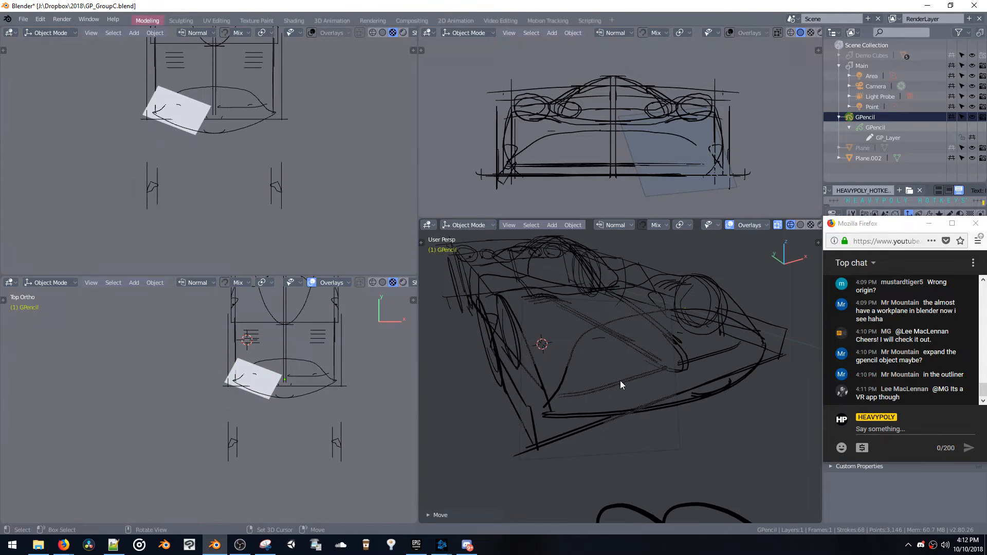
pyautogui.hotkey('ctrl', 'Tab')
pyautogui.press('8')
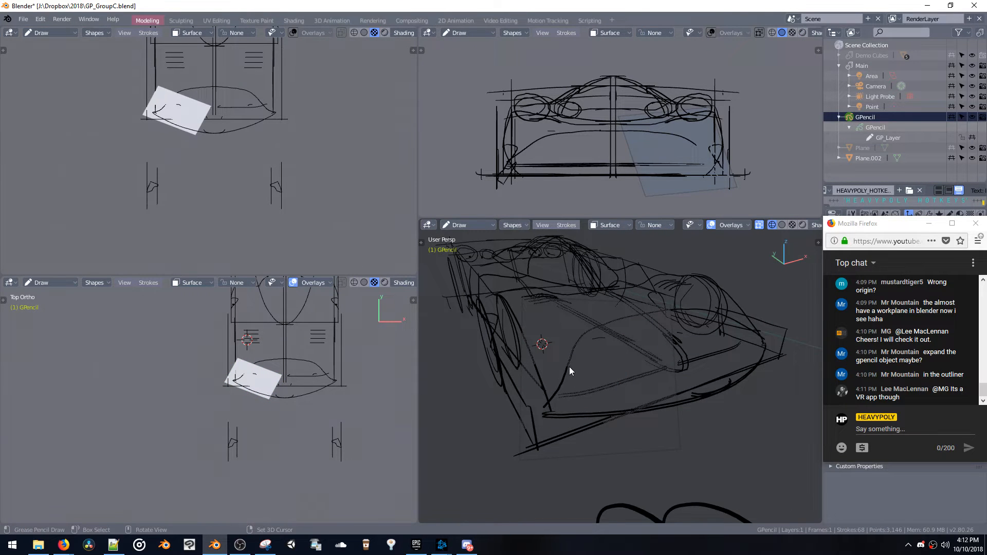
pyautogui.moveTo(569, 366); pyautogui.dragTo(618, 368)
pyautogui.moveTo(603, 369)
pyautogui.mouseDown(button='middle')
pyautogui.moveTo(532, 369)
pyautogui.moveTo(545, 347)
pyautogui.moveTo(525, 366)
pyautogui.mouseUp(button='middle')
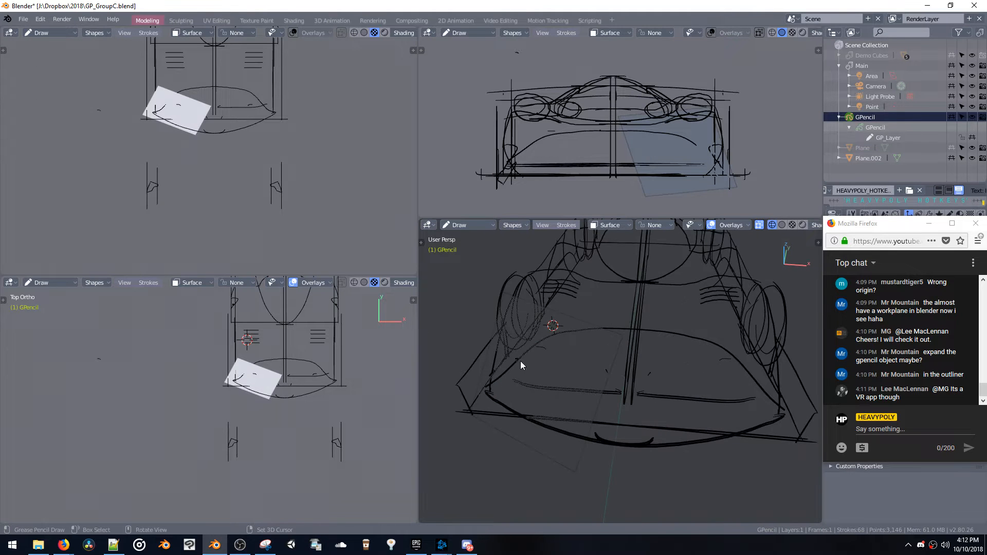
pyautogui.moveTo(520, 361)
pyautogui.mouseDown()
pyautogui.moveTo(565, 385)
pyautogui.moveTo(579, 409)
pyautogui.mouseUp()
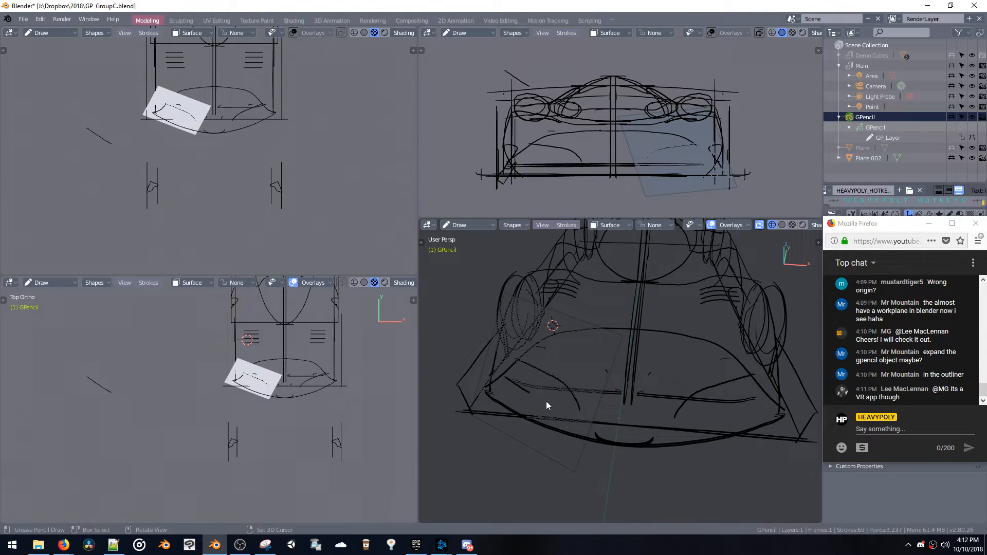
pyautogui.moveTo(505, 374); pyautogui.dragTo(523, 387)
pyautogui.moveTo(516, 386); pyautogui.dragTo(634, 354, button='middle')
# Return to Object mode and swing the small plane out ahead of the nose and back over the front wheel
pyautogui.hotkey('ctrl', 'space')
pyautogui.click(693, 387)
pyautogui.moveTo(693, 386); pyautogui.dragTo(709, 425, button='middle')
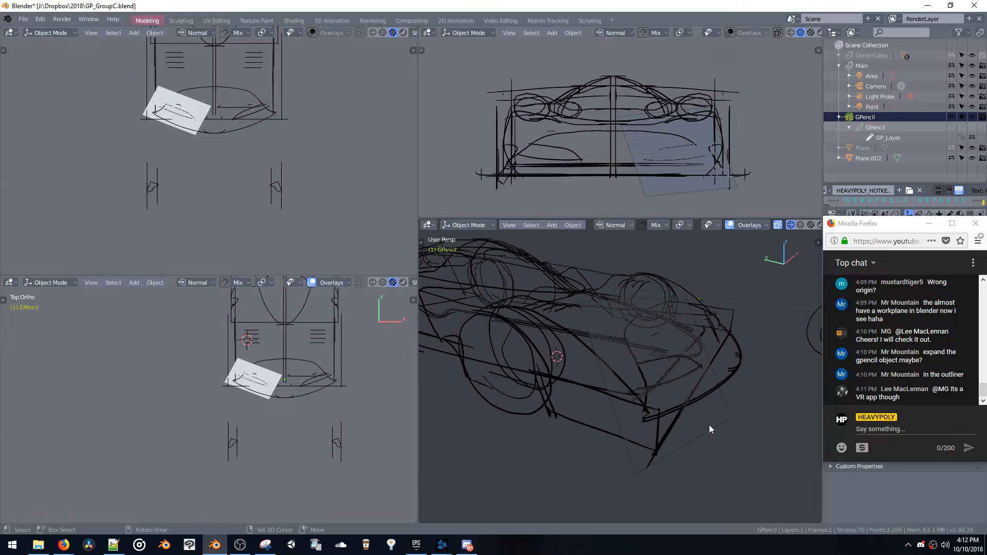
pyautogui.click(692, 406)
pyautogui.press('g')
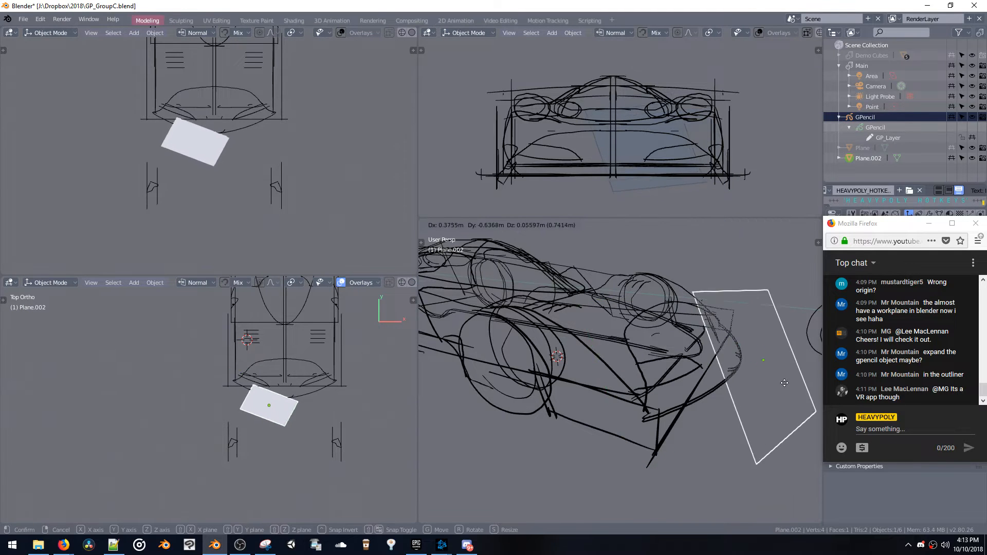
pyautogui.click(764, 404)
pyautogui.press('g')
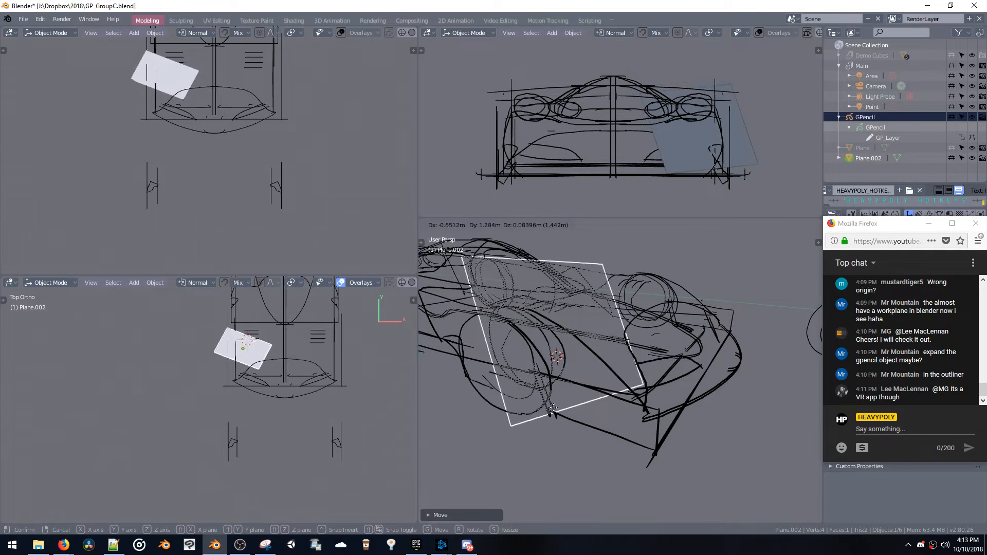
pyautogui.click(569, 404)
# Move the plane below the car's front corner and make the GPencil object active
pyautogui.moveTo(569, 399); pyautogui.dragTo(546, 378, button='middle')
pyautogui.press('g')
pyautogui.click(597, 449)
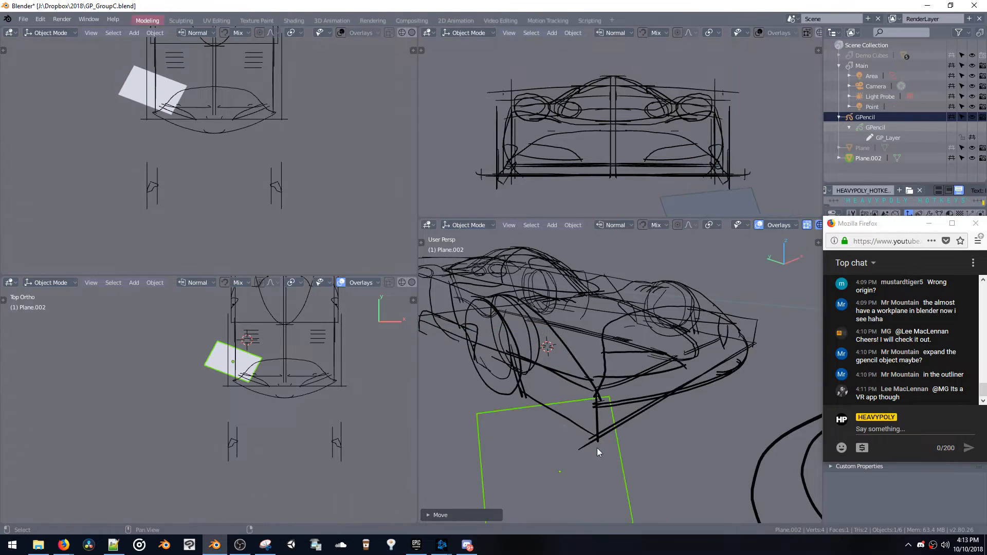
pyautogui.moveTo(597, 448); pyautogui.dragTo(597, 426, button='middle')
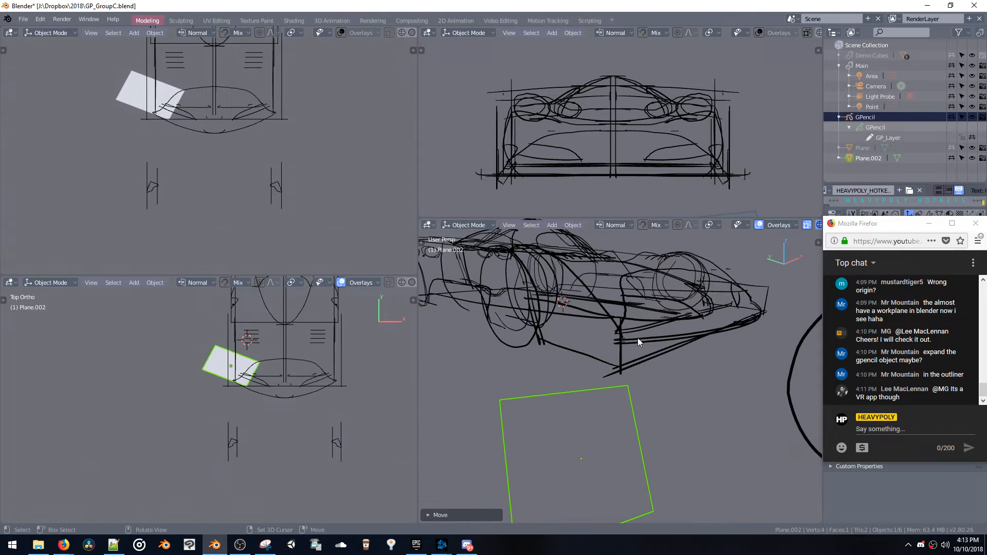
pyautogui.click(874, 116)
pyautogui.moveTo(661, 313)
pyautogui.mouseDown(button='middle')
pyautogui.moveTo(649, 332)
pyautogui.moveTo(632, 326)
pyautogui.moveTo(652, 319)
pyautogui.mouseUp(button='middle')
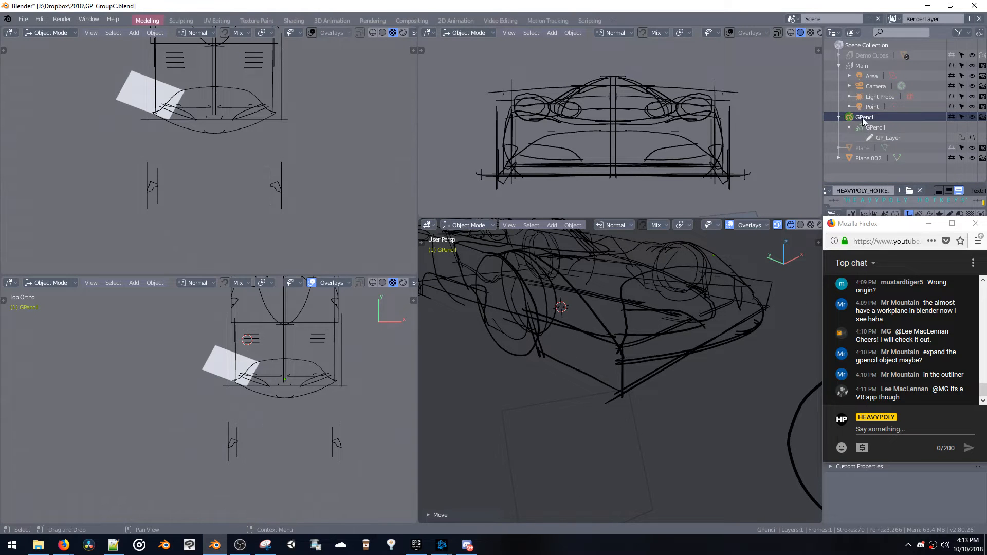
# Select the plane again and slide it over the front wheel and forward into the headlight area
pyautogui.click(572, 400)
pyautogui.press('g')
pyautogui.click(563, 253)
pyautogui.moveTo(565, 261)
pyautogui.mouseDown(button='middle')
pyautogui.moveTo(600, 295)
pyautogui.moveTo(635, 306)
pyautogui.mouseUp(button='middle')
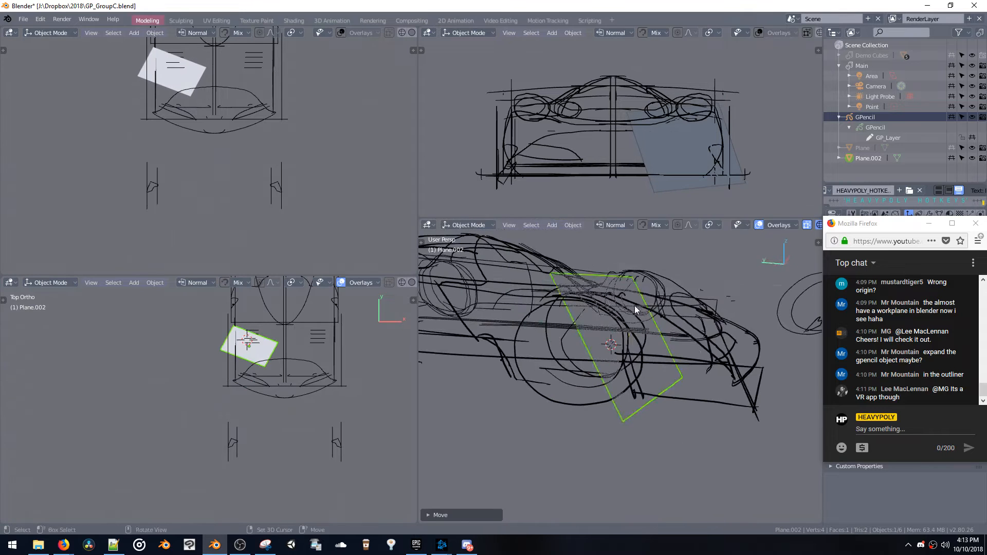
pyautogui.press('g')
pyautogui.click(714, 309)
pyautogui.press('g')
pyautogui.click(684, 309)
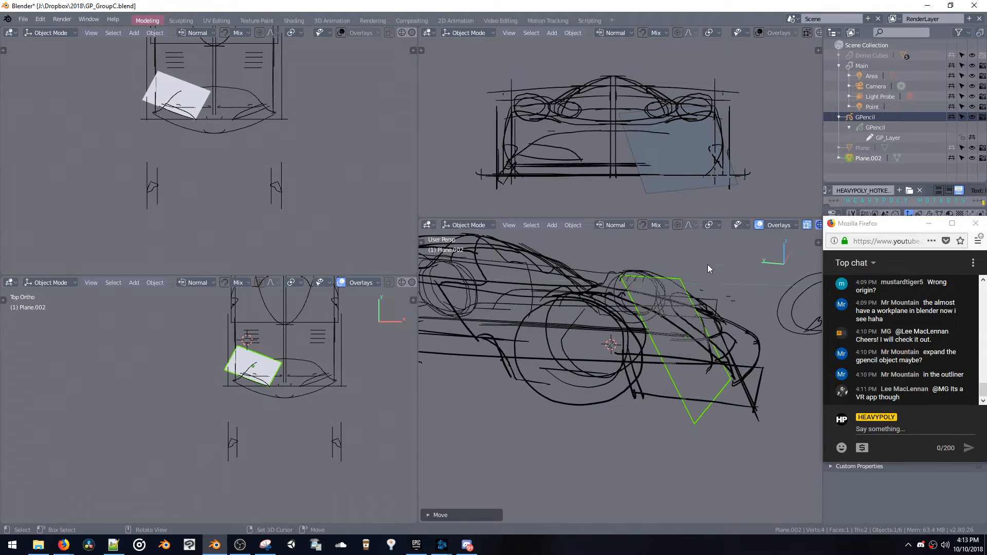
pyautogui.moveTo(708, 265); pyautogui.dragTo(651, 276, button='middle')
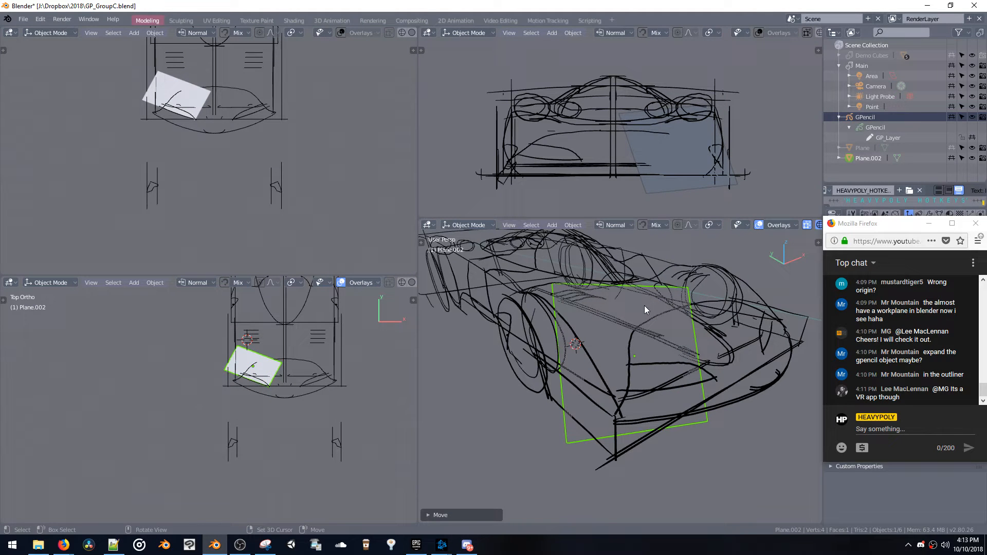
# Move the plane clear of the car, out beside the front wheel
pyautogui.click(712, 225)
pyautogui.press('g')
pyautogui.click(611, 346)
pyautogui.moveTo(611, 345)
pyautogui.mouseDown(button='middle')
pyautogui.moveTo(536, 338)
pyautogui.moveTo(638, 343)
pyautogui.moveTo(615, 335)
pyautogui.mouseUp(button='middle')
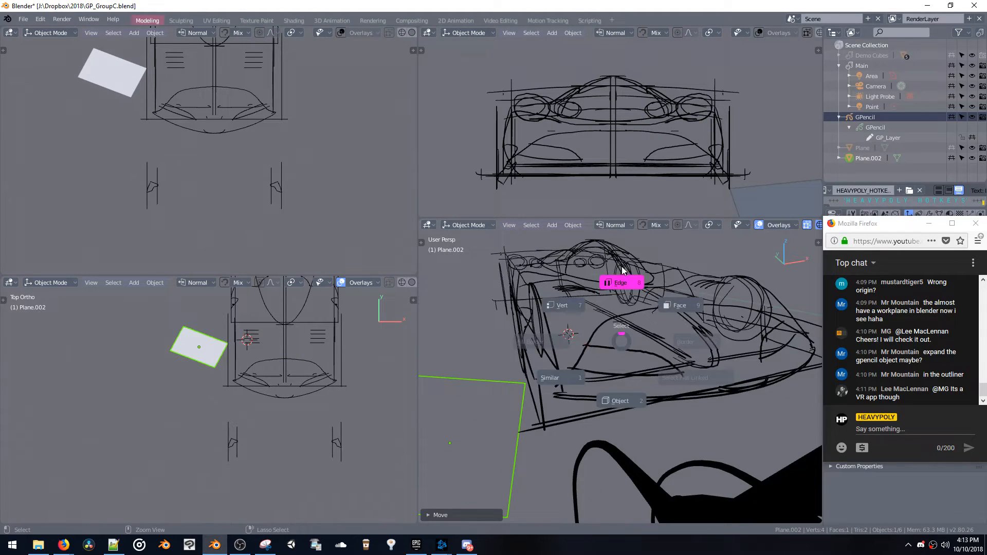
# Make the GPencil object active and enter its Edit mode
pyautogui.press('Tab')
pyautogui.press('Tab')
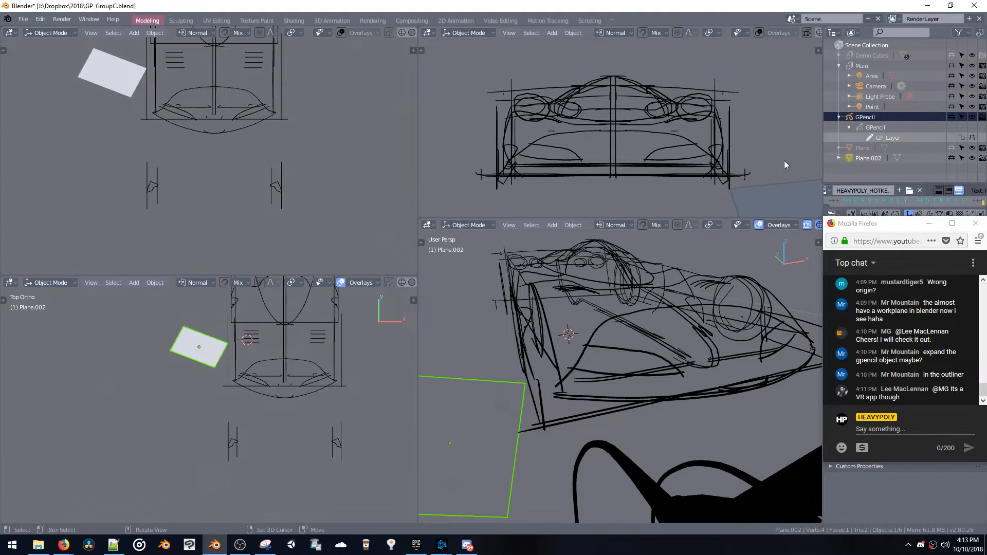
pyautogui.click(852, 116)
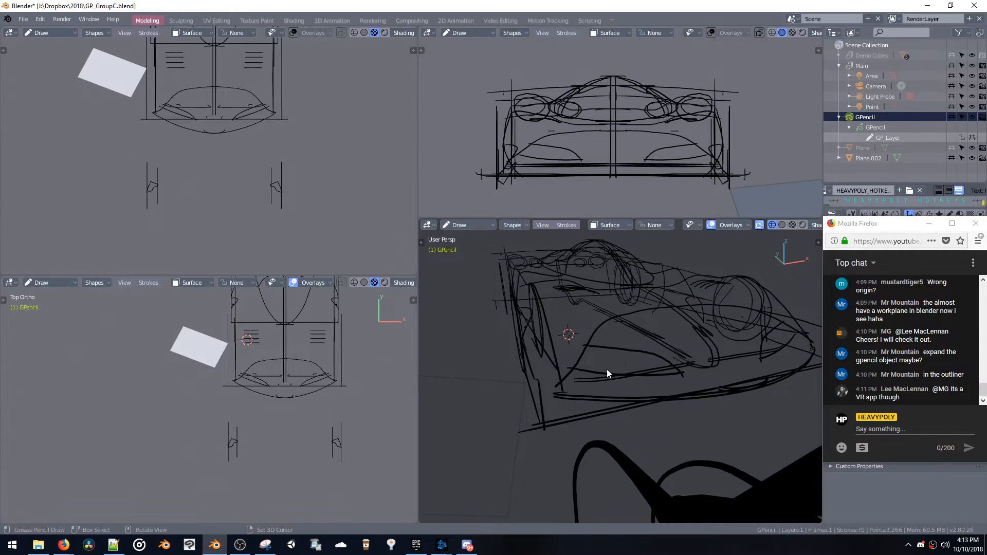
pyautogui.moveTo(607, 370); pyautogui.dragTo(620, 357, button='middle')
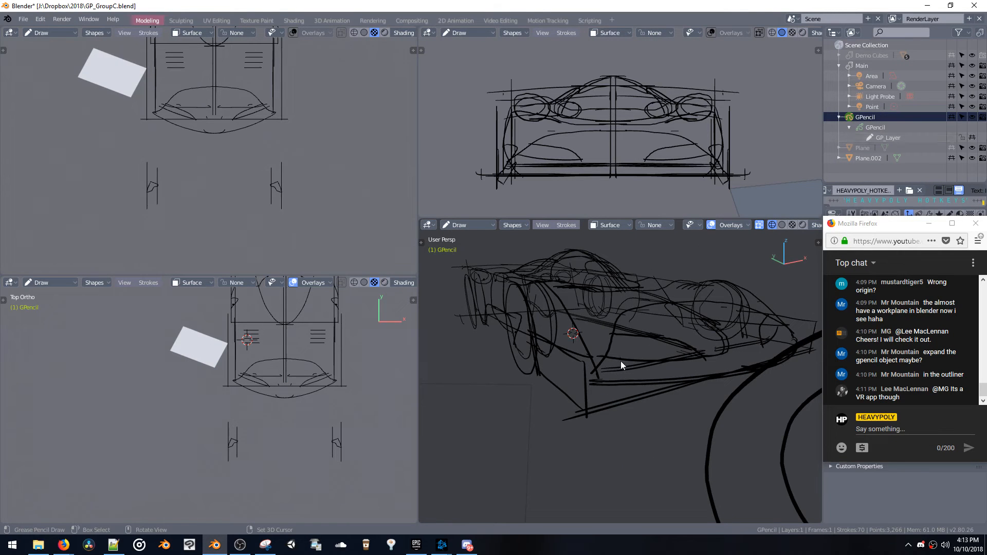
pyautogui.hotkey('ctrl', 'Tab')
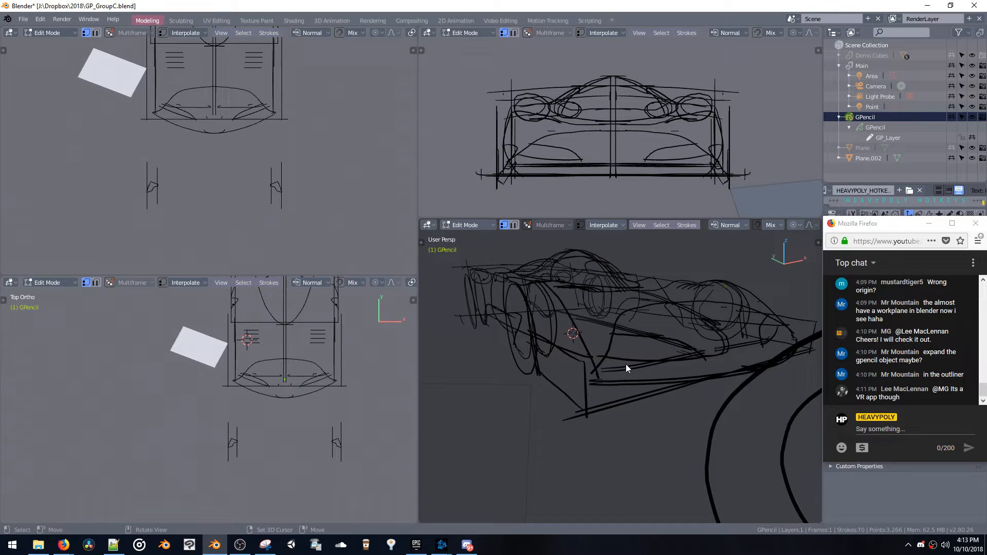
# Turn on proportional editing and try moving a point of the headlight stroke, undoing the move
pyautogui.press('o')
pyautogui.moveTo(624, 360); pyautogui.dragTo(634, 359)
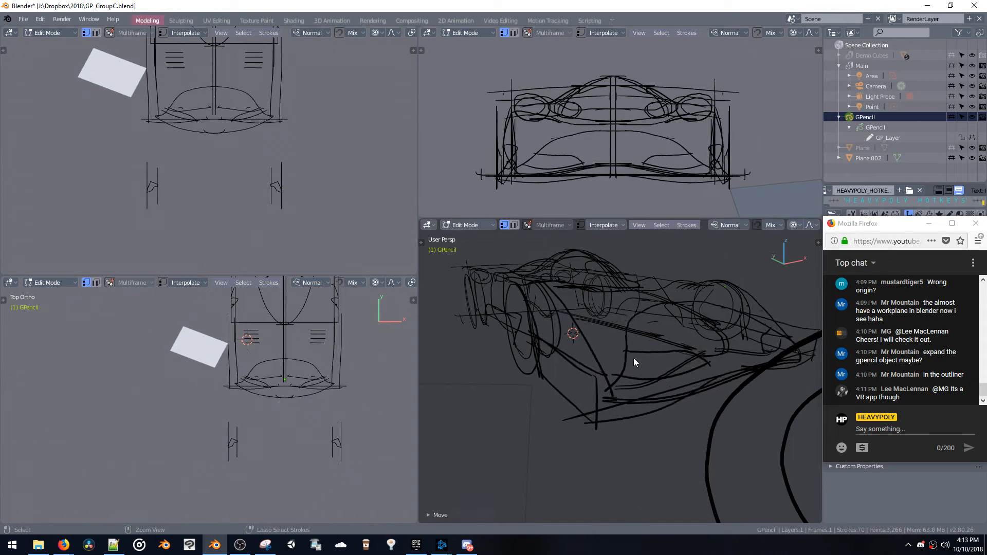
pyautogui.hotkey('ctrl', 'z')
# Set proportional editing to Connected and reshape the headlight curve by moving its points, with a proportional size of about 0.62
pyautogui.click(801, 225)
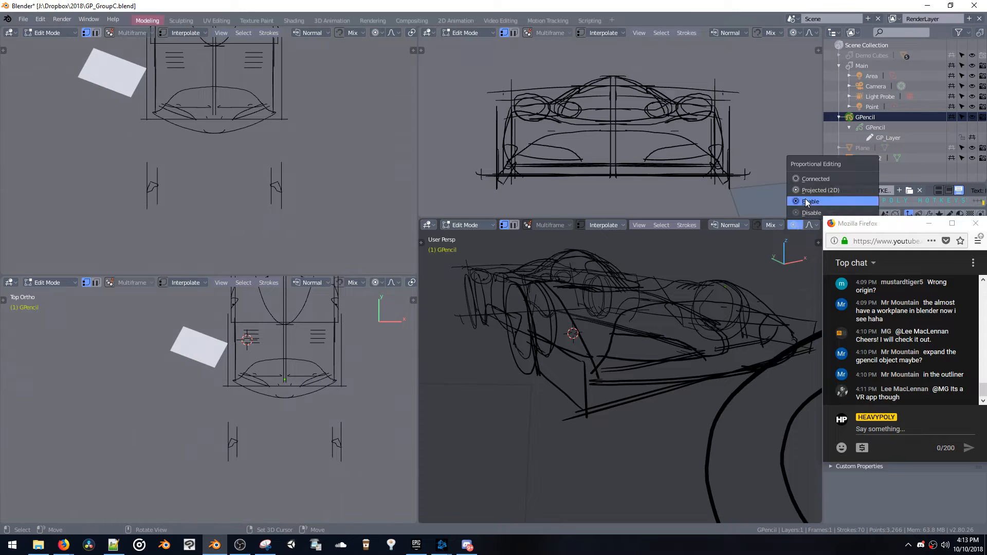
pyautogui.click(812, 179)
pyautogui.moveTo(624, 358); pyautogui.dragTo(621, 357)
pyautogui.moveTo(621, 357); pyautogui.dragTo(692, 426, button='middle')
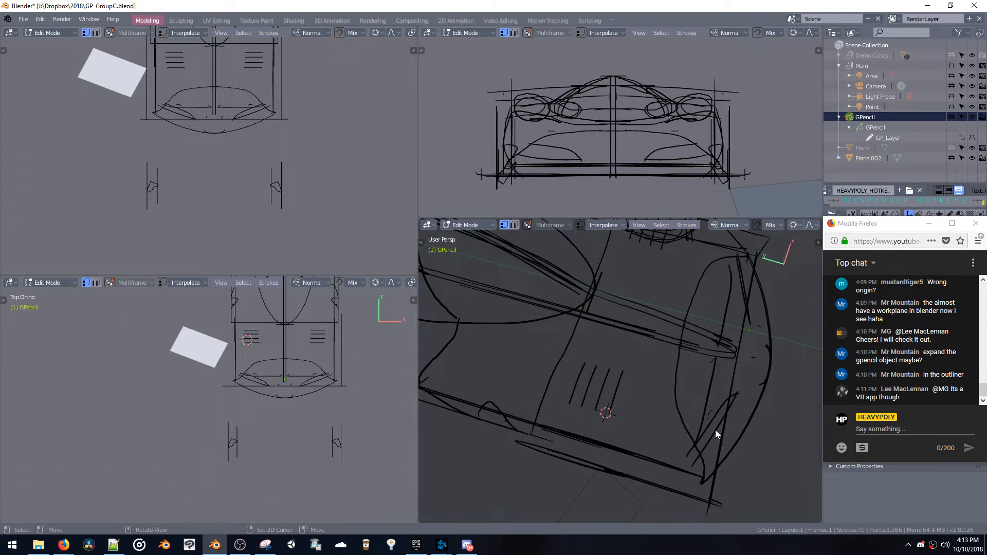
pyautogui.press('g')
pyautogui.scroll(2, 723, 433)
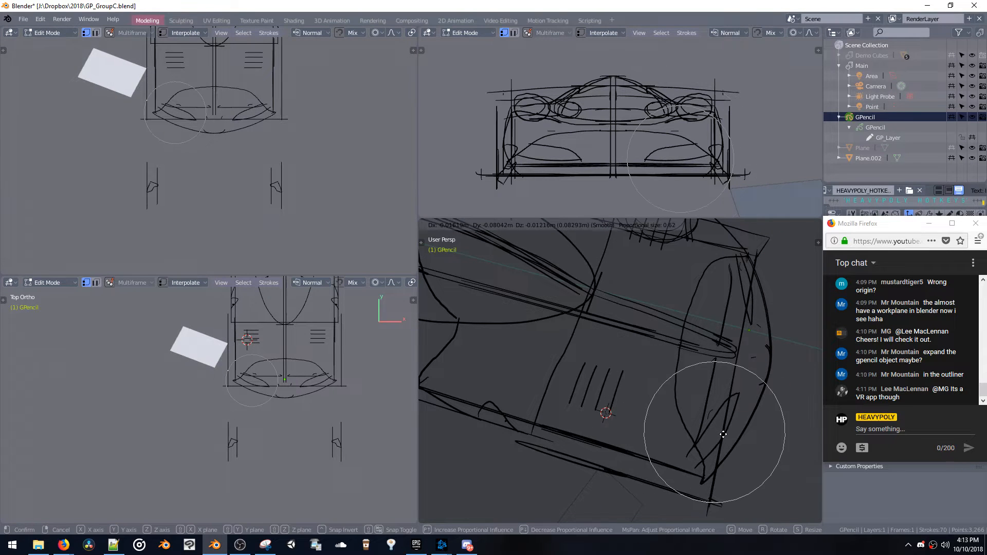
pyautogui.click(723, 433)
pyautogui.click(713, 424)
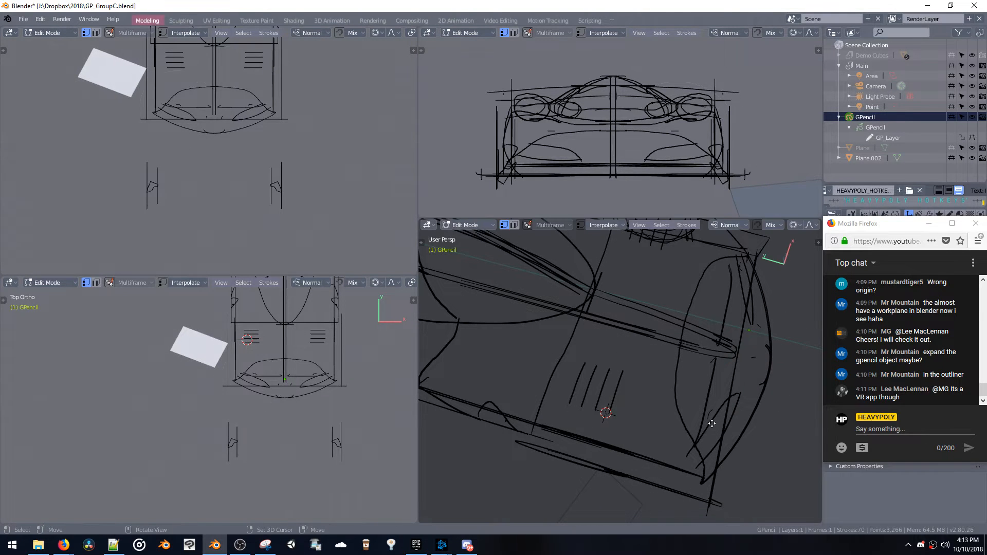
pyautogui.press('g')
pyautogui.click(712, 424)
# Return the GPencil object to Object mode
pyautogui.moveTo(686, 390)
pyautogui.mouseDown(button='middle')
pyautogui.moveTo(674, 350)
pyautogui.moveTo(598, 292)
pyautogui.moveTo(613, 300)
pyautogui.moveTo(591, 315)
pyautogui.moveTo(607, 305)
pyautogui.moveTo(600, 311)
pyautogui.mouseUp(button='middle')
pyautogui.moveTo(599, 312); pyautogui.dragTo(595, 311)
pyautogui.moveTo(597, 312)
pyautogui.mouseDown(button='middle')
pyautogui.moveTo(620, 336)
pyautogui.moveTo(704, 316)
pyautogui.moveTo(597, 292)
pyautogui.moveTo(629, 331)
pyautogui.moveTo(624, 360)
pyautogui.moveTo(638, 319)
pyautogui.moveTo(655, 329)
pyautogui.moveTo(713, 314)
pyautogui.moveTo(690, 328)
pyautogui.moveTo(683, 310)
pyautogui.moveTo(693, 327)
pyautogui.moveTo(721, 328)
pyautogui.moveTo(776, 322)
pyautogui.moveTo(793, 308)
pyautogui.moveTo(653, 326)
pyautogui.moveTo(566, 319)
pyautogui.mouseUp(button='middle')
pyautogui.keyDown('shift'); pyautogui.click(621, 335); pyautogui.keyUp('shift')
pyautogui.press('Tab')
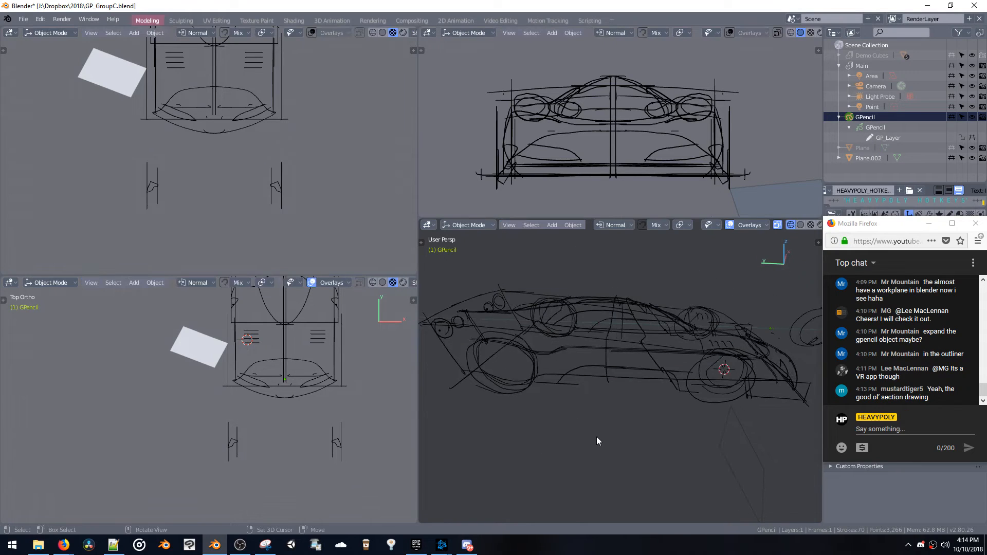
# Delete the existing helper plane, Plane.002, lying in front of the car sketch
pyautogui.click(727, 462)
pyautogui.moveTo(727, 462); pyautogui.dragTo(732, 386, button='middle')
pyautogui.press('Delete')
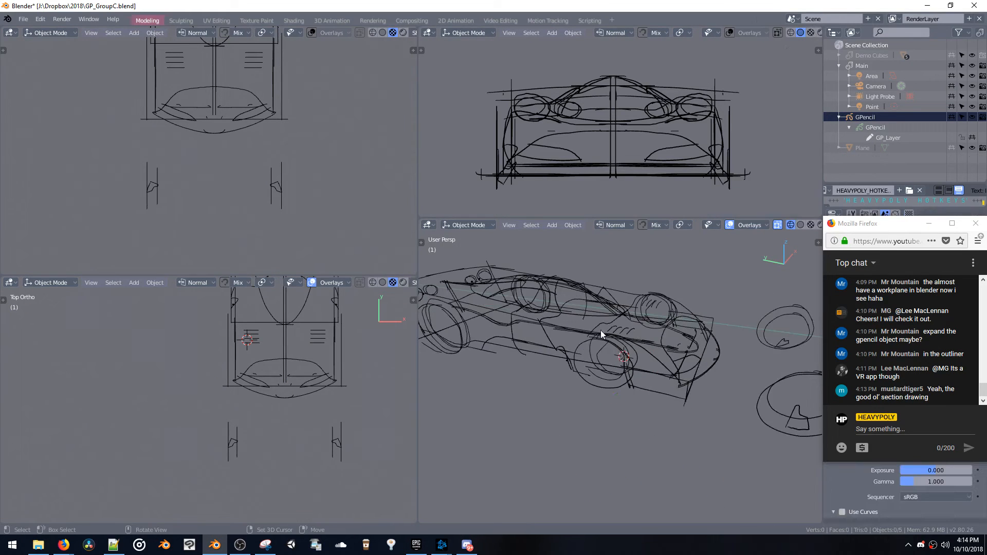
# Add a new mesh plane and position it over the front of the car sketch
pyautogui.moveTo(601, 330)
pyautogui.mouseDown(button='middle')
pyautogui.moveTo(516, 329)
pyautogui.moveTo(563, 336)
pyautogui.mouseUp(button='middle')
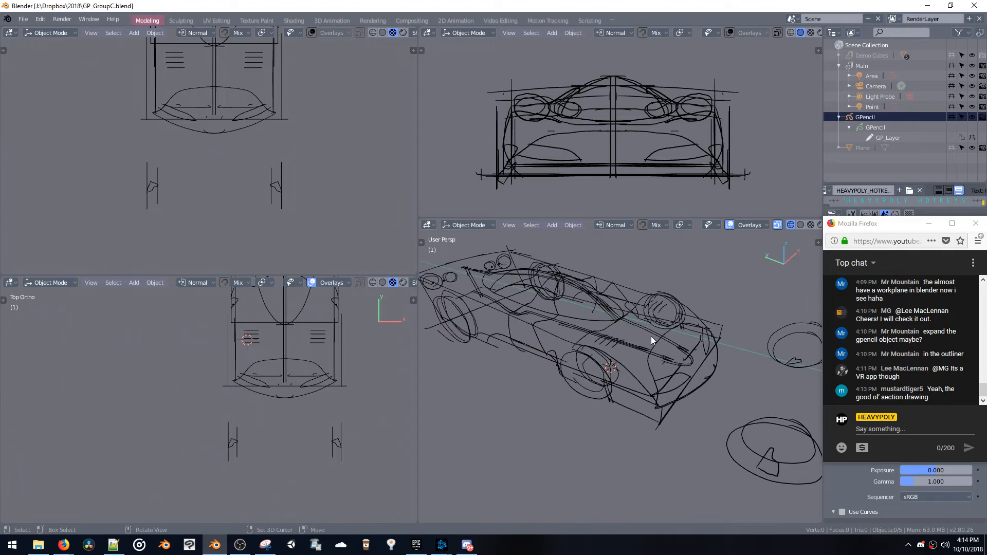
pyautogui.moveTo(651, 336); pyautogui.dragTo(587, 342, button='middle')
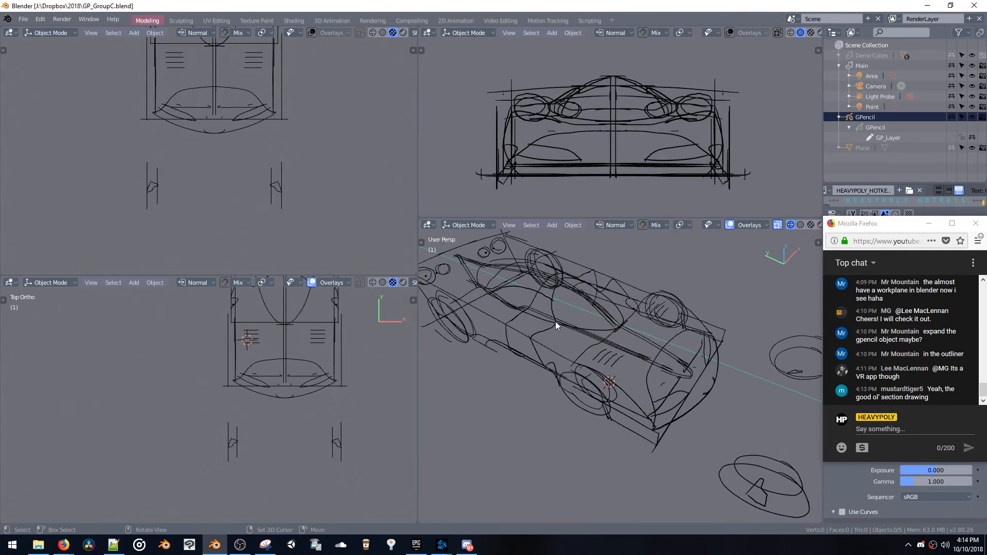
pyautogui.hotkey('shift', 'a')
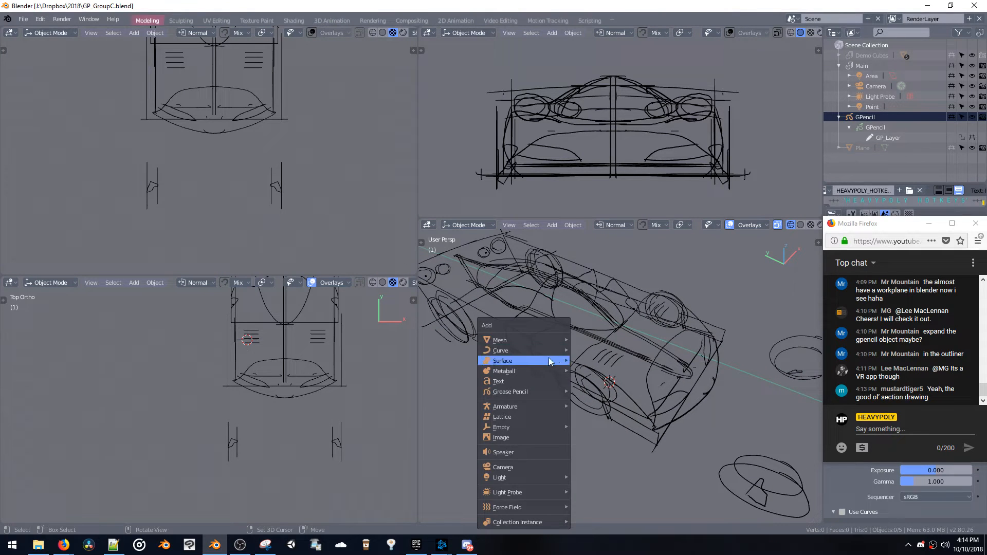
pyautogui.moveTo(561, 342)
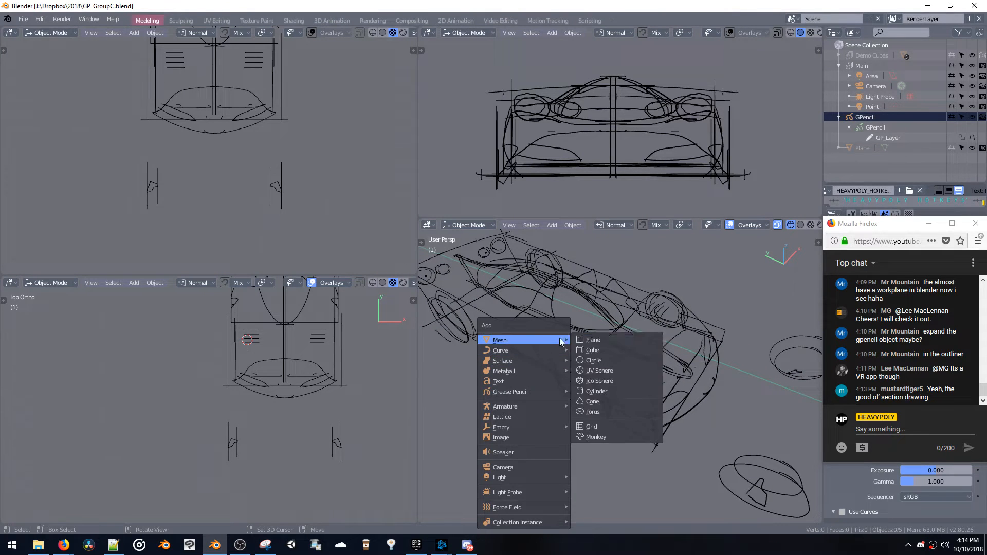
pyautogui.click(587, 341)
pyautogui.moveTo(595, 366); pyautogui.dragTo(566, 361, button='middle')
pyautogui.press('g')
pyautogui.click(581, 375)
# In Edit Mode, shift the plane's geometry along X and raise it along Z to the car's upper body height
pyautogui.press('Tab')
pyautogui.press('g')
pyautogui.press('x')
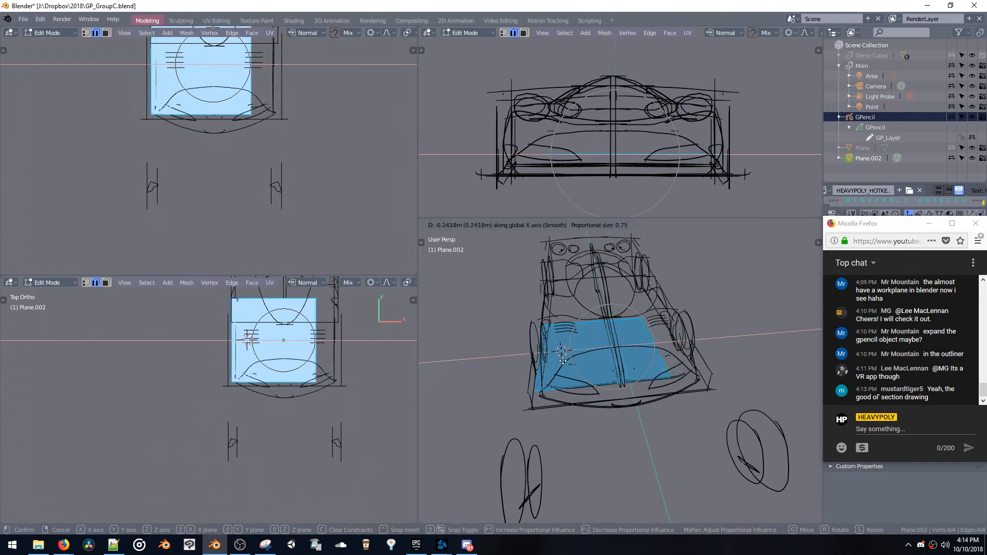
pyautogui.click(569, 362)
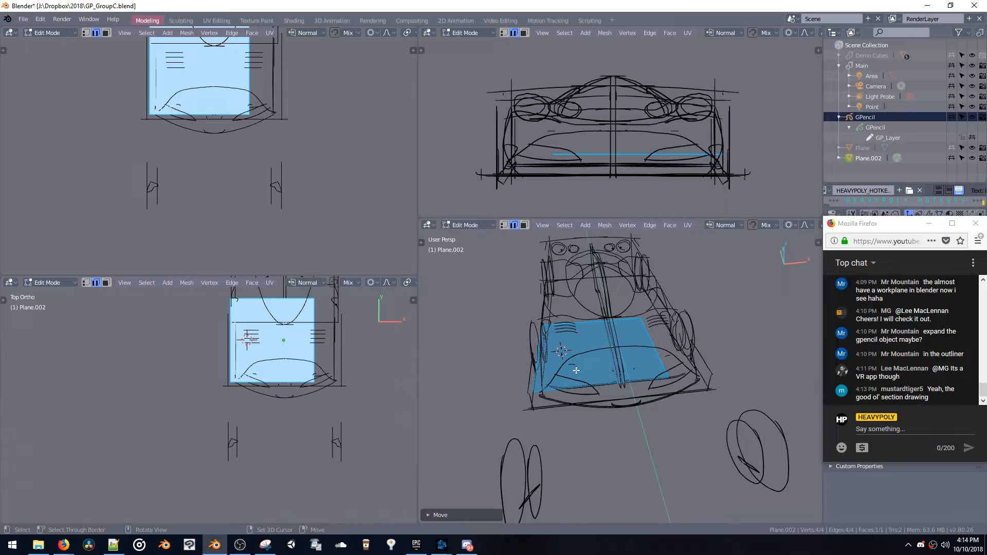
pyautogui.press('g')
pyautogui.press('z')
pyautogui.click(575, 351)
pyautogui.moveTo(576, 352)
pyautogui.mouseDown(button='middle')
pyautogui.moveTo(585, 323)
pyautogui.moveTo(581, 349)
pyautogui.mouseUp(button='middle')
pyautogui.press('g')
pyautogui.press('z')
pyautogui.click(586, 315)
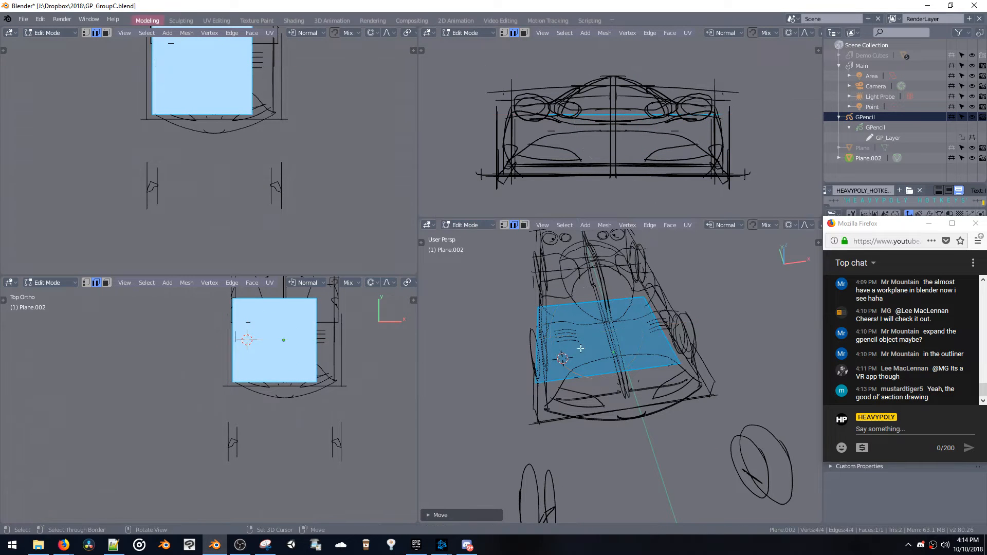
# Adjust the plane's front edge along Z and pull it rearward in the left side view, following the body profile
pyautogui.click(590, 383)
pyautogui.moveTo(590, 384); pyautogui.dragTo(632, 345, button='middle')
pyautogui.press('g')
pyautogui.press('z')
pyautogui.click(646, 340)
pyautogui.press('v')
pyautogui.press('v')
pyautogui.click(599, 346)
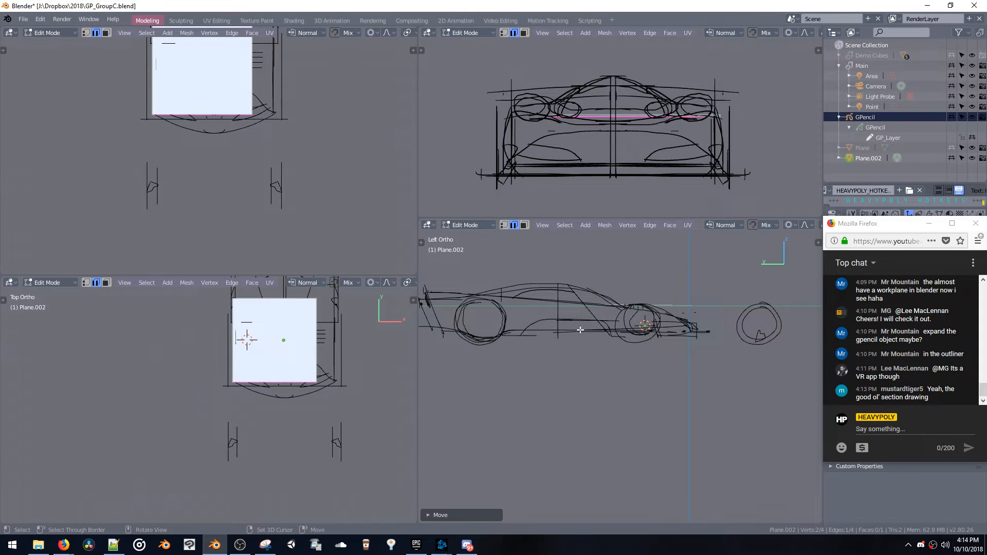
pyautogui.press('g')
pyautogui.click(534, 341)
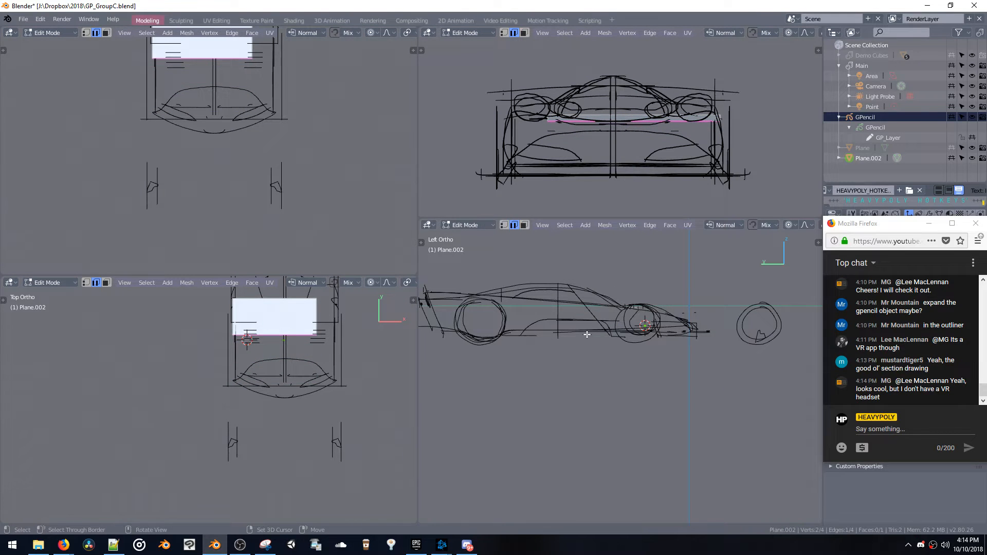
# Extrude the plane's rear edge in two segments toward the tail of the car along the side profile
pyautogui.press('1')
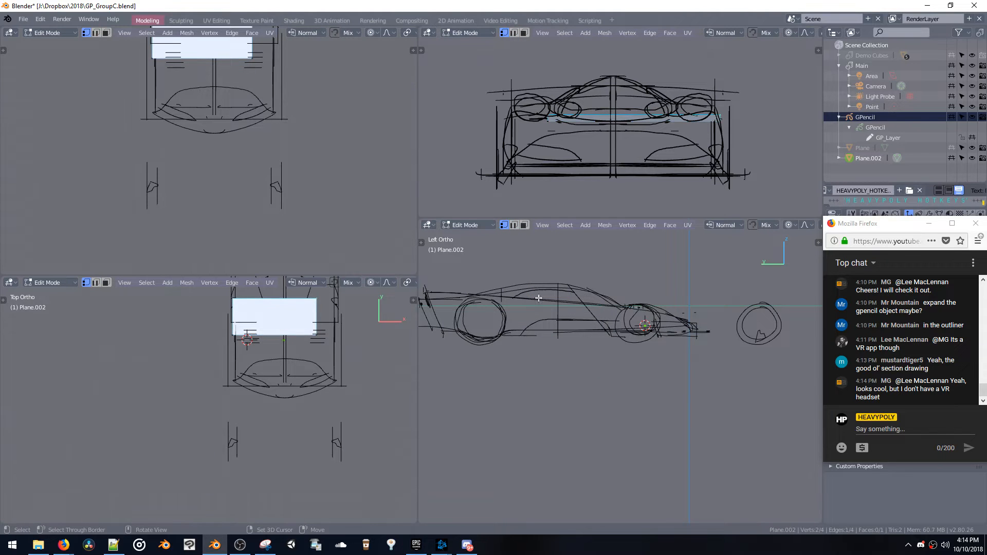
pyautogui.press('e')
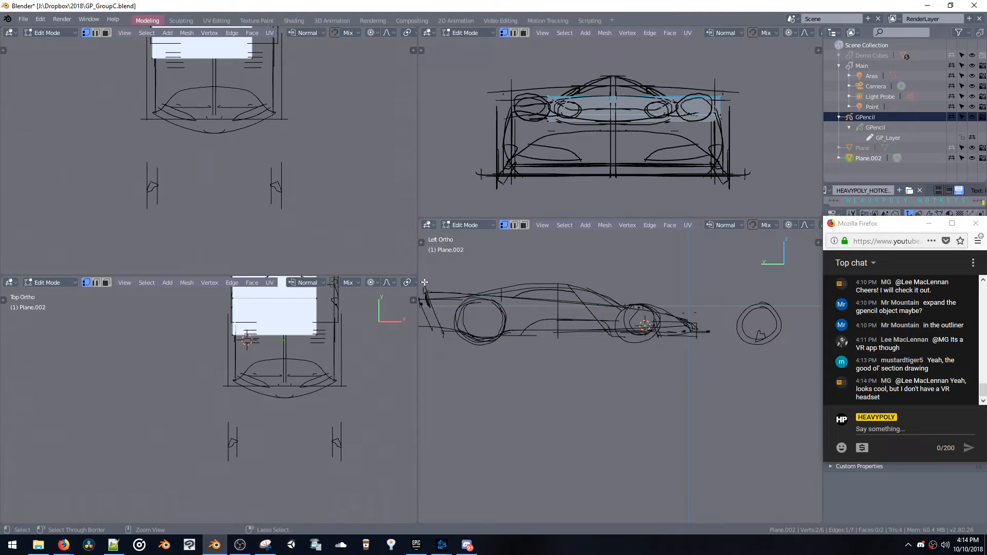
pyautogui.press('2')
pyautogui.moveTo(563, 303); pyautogui.dragTo(536, 347, button='middle')
pyautogui.keyDown('ctrl'); pyautogui.moveTo(536, 347); pyautogui.dragTo(564, 304, button='middle'); pyautogui.keyUp('ctrl')
# Set up an enlarged front view of the car and move the surface's front edge slightly rearward in side view
pyautogui.keyDown('shift'); pyautogui.moveTo(264, 410); pyautogui.dragTo(250, 546, button='middle'); pyautogui.keyUp('shift')
pyautogui.keyDown('shift'); pyautogui.moveTo(247, 181); pyautogui.dragTo(249, 247, button='middle'); pyautogui.keyUp('shift')
pyautogui.keyDown('alt'); pyautogui.moveTo(185, 165); pyautogui.dragTo(333, 168, button='middle'); pyautogui.keyUp('alt')
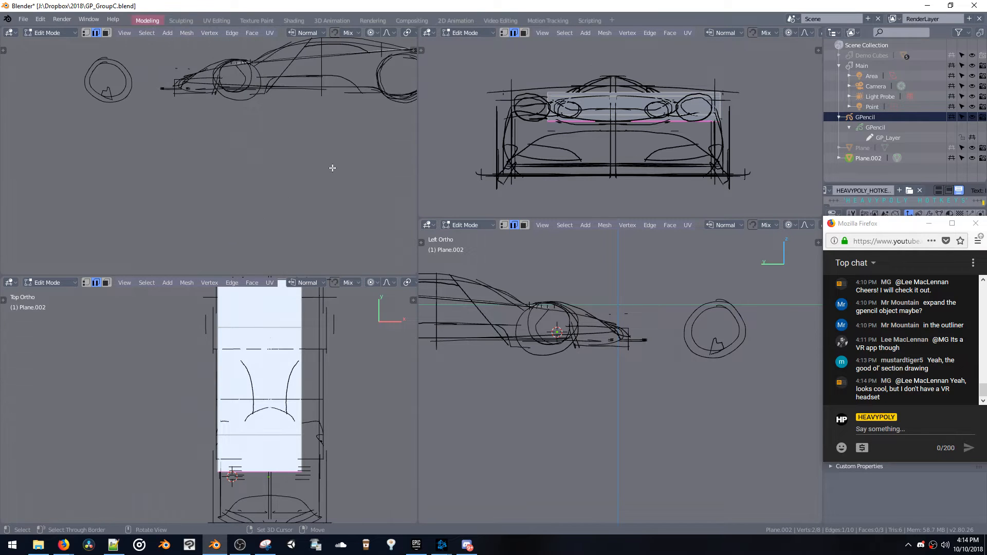
pyautogui.press('v')
pyautogui.click(327, 134)
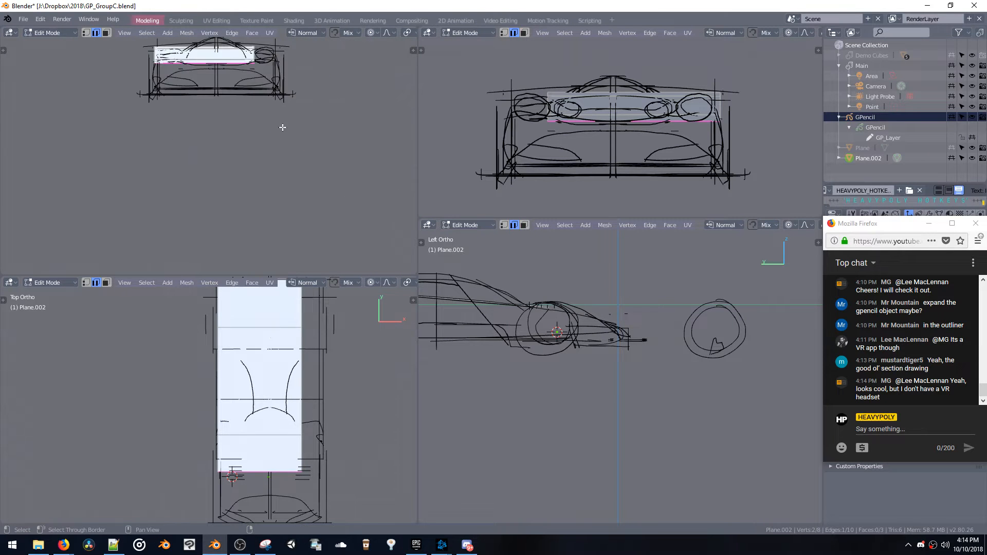
pyautogui.keyDown('shift'); pyautogui.moveTo(245, 115); pyautogui.dragTo(248, 189, button='middle'); pyautogui.keyUp('shift')
pyautogui.scroll(4, 258, 168)
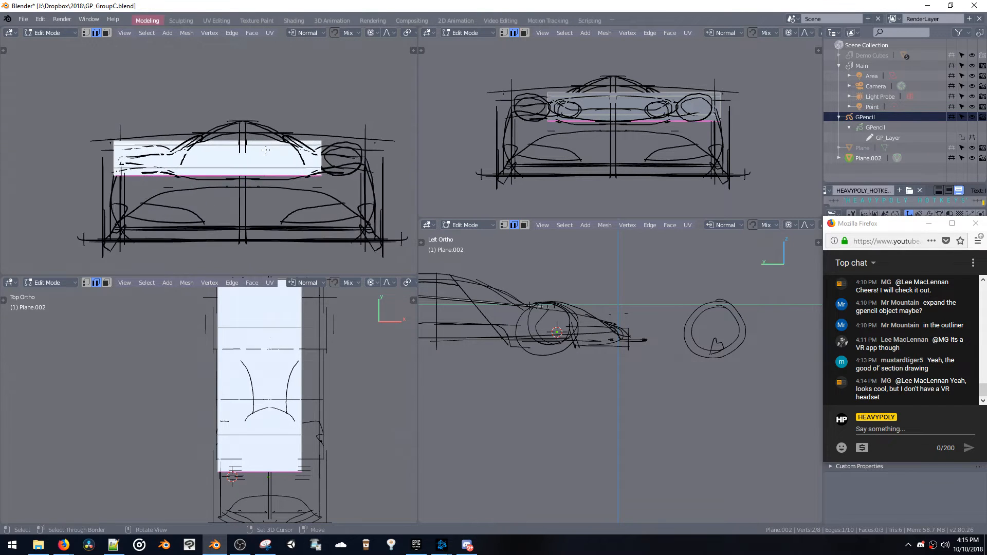
pyautogui.press('g')
pyautogui.click(516, 306)
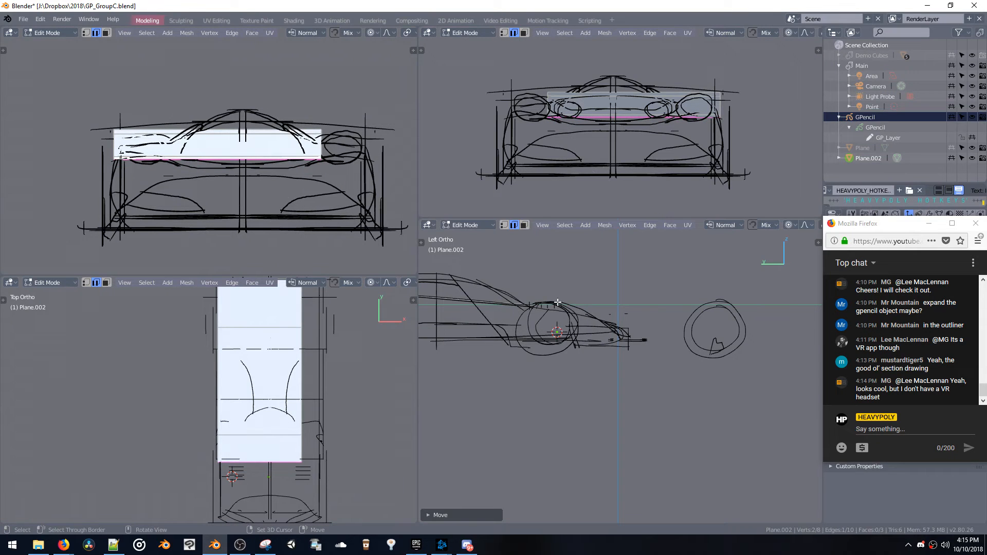
# Extrude the surface's front edge forward in several segments, following the fender and nose profile down to the front bumper
pyautogui.press('v')
pyautogui.press('e')
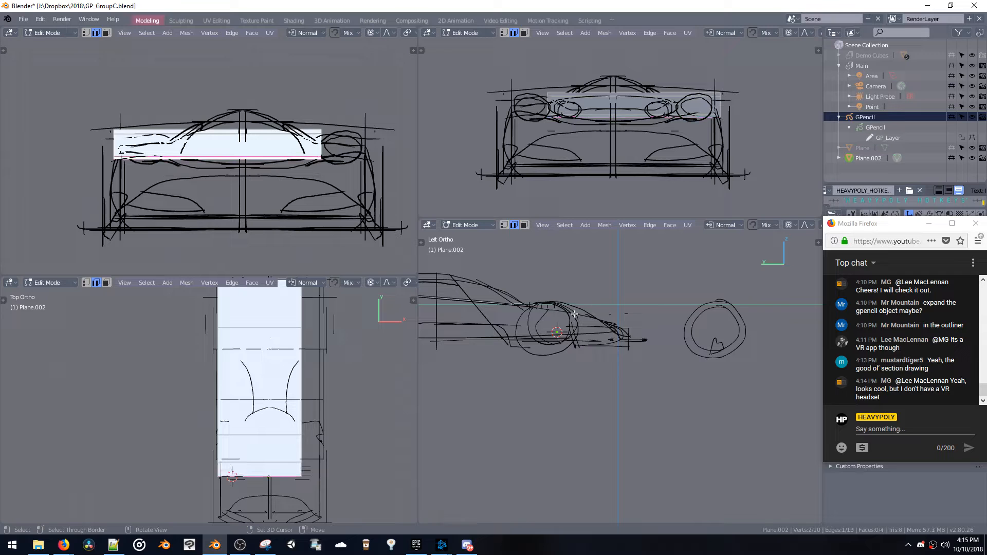
pyautogui.click(583, 310)
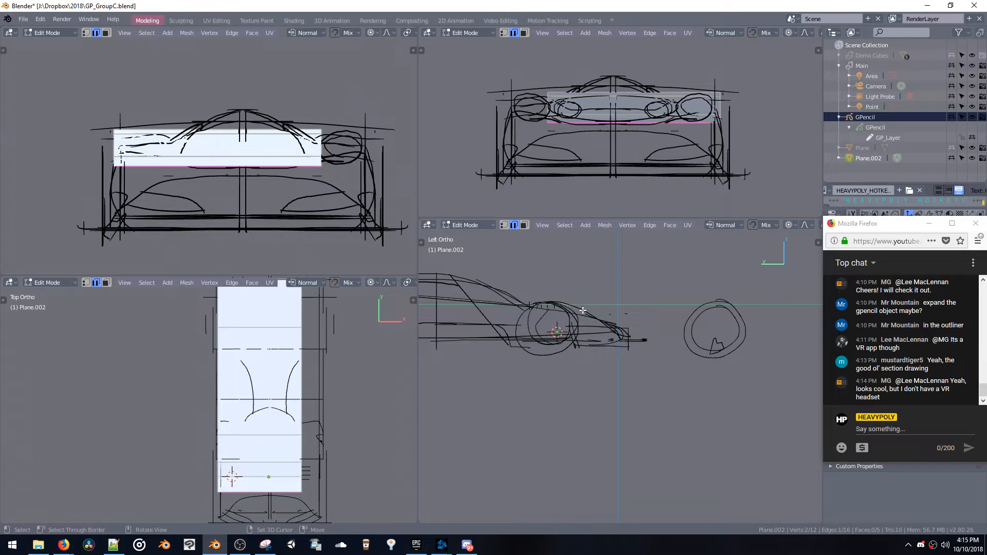
pyautogui.press('e')
pyautogui.click(606, 321)
pyautogui.press('e')
pyautogui.click(621, 334)
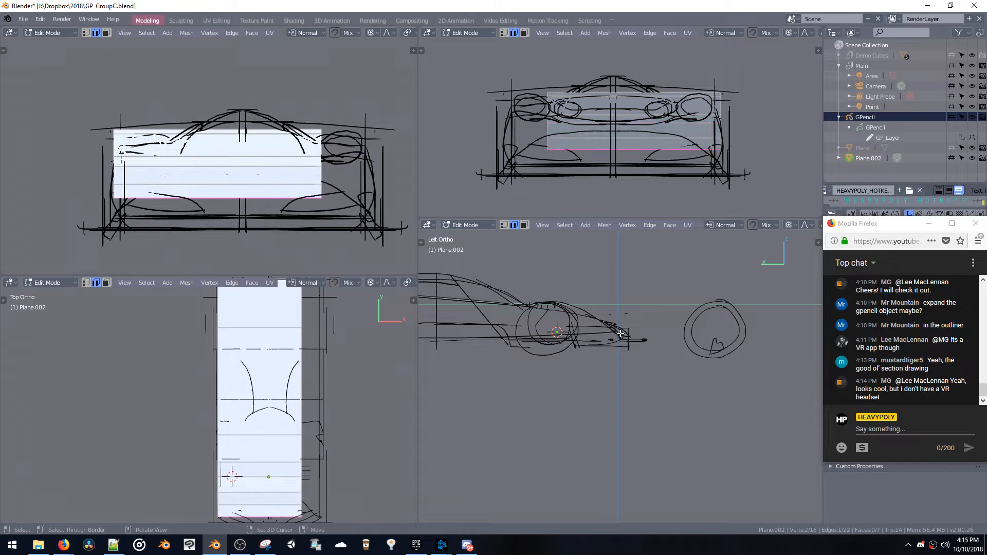
pyautogui.press('e')
pyautogui.click(627, 345)
# Add two lengthwise edge loops to the surface between the fender and the car's centerline
pyautogui.moveTo(596, 335)
pyautogui.mouseDown(button='middle')
pyautogui.moveTo(517, 372)
pyautogui.moveTo(545, 334)
pyautogui.moveTo(568, 359)
pyautogui.mouseUp(button='middle')
pyautogui.hotkey('ctrl', 'r')
pyautogui.click(566, 360)
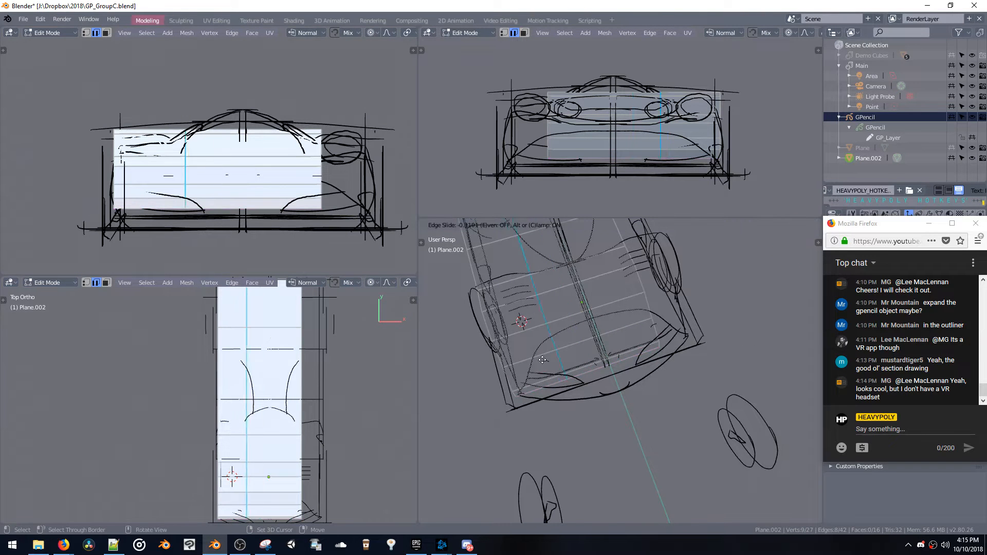
pyautogui.click(527, 364)
pyautogui.hotkey('ctrl', 'r')
pyautogui.click(549, 355)
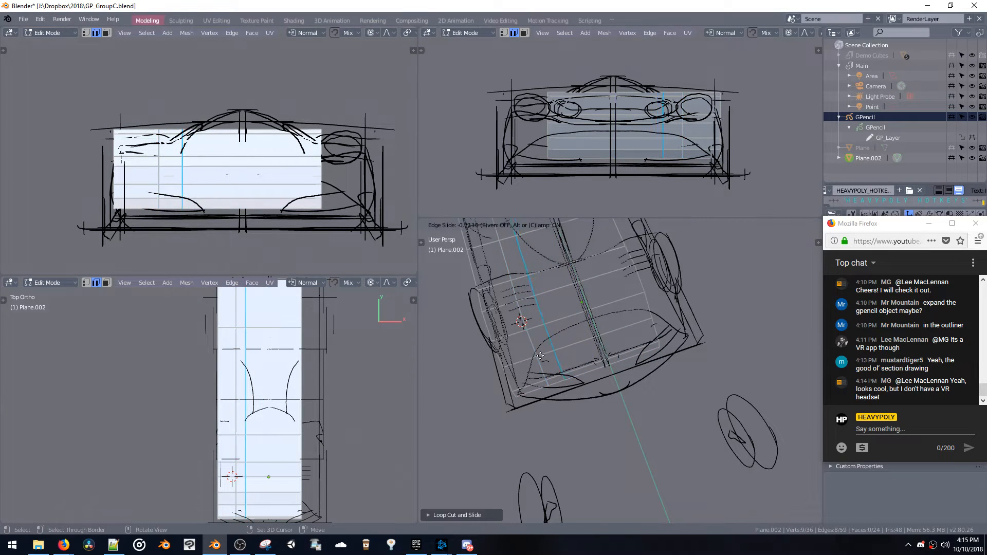
pyautogui.click(541, 356)
# Move the new lengthwise loops along Z, lowering the inner one to separate the raised fender from the hood
pyautogui.moveTo(540, 356); pyautogui.dragTo(569, 318, button='middle')
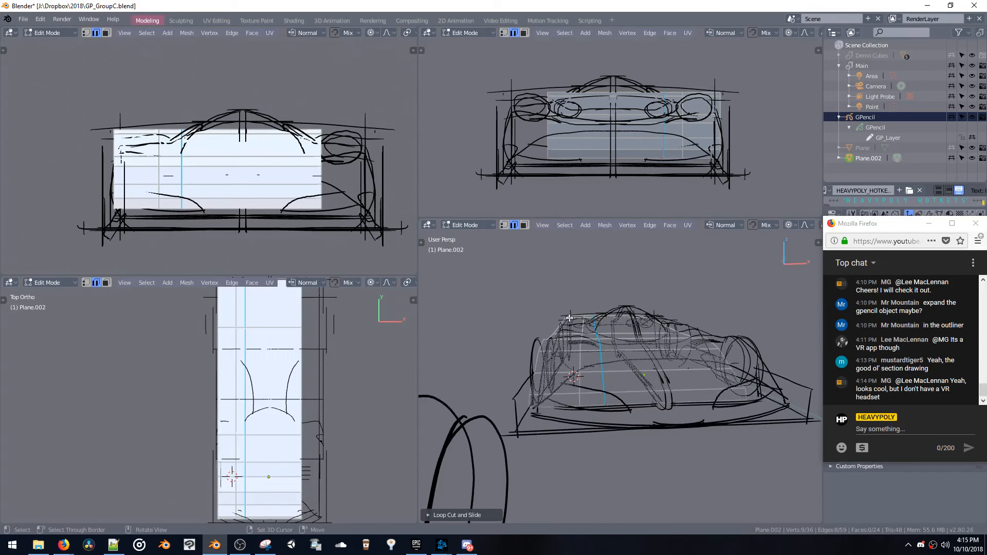
pyautogui.press('g')
pyautogui.press('z')
pyautogui.click(580, 339)
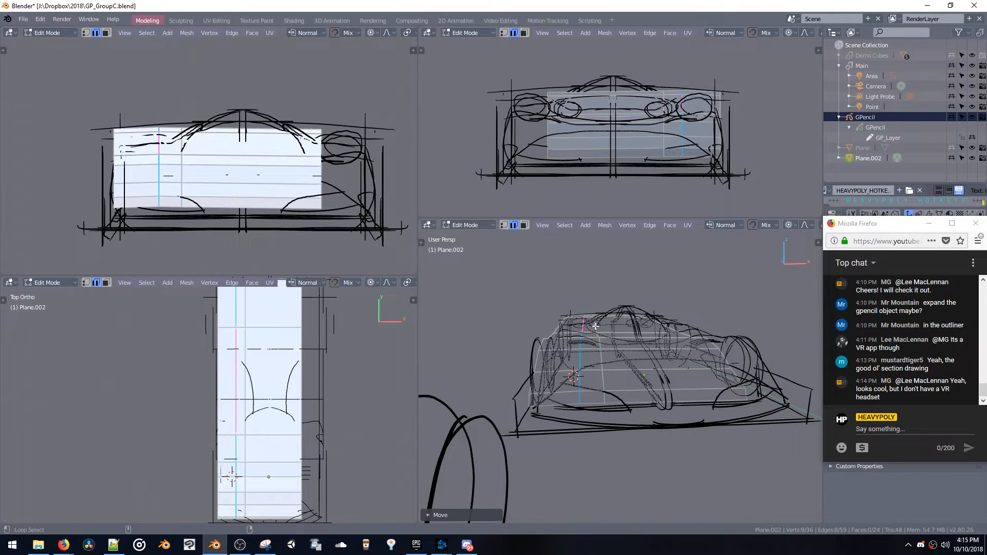
pyautogui.press('g')
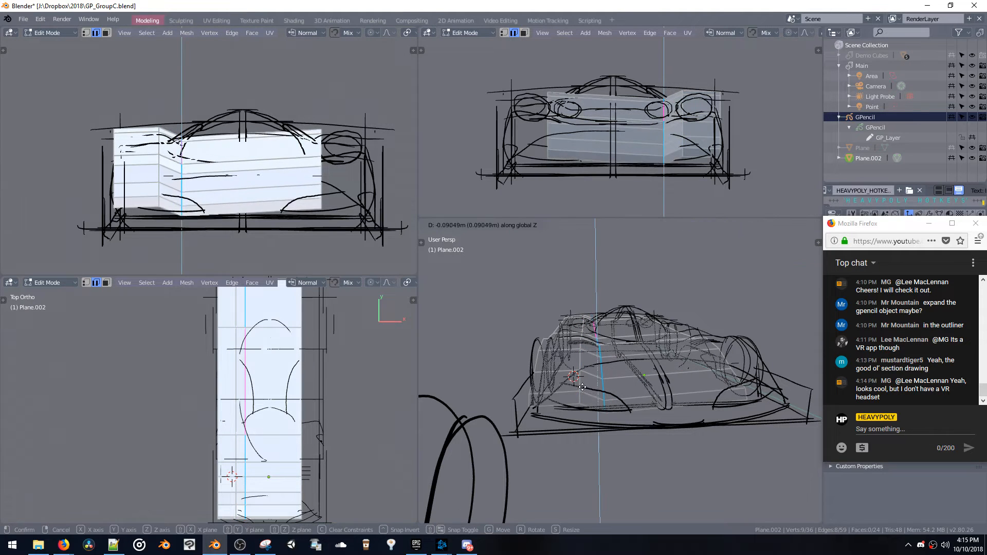
pyautogui.click(631, 367)
# Cut an edge loop along the car's centerline and mirror the shaped half of the surface across it
pyautogui.click(667, 349)
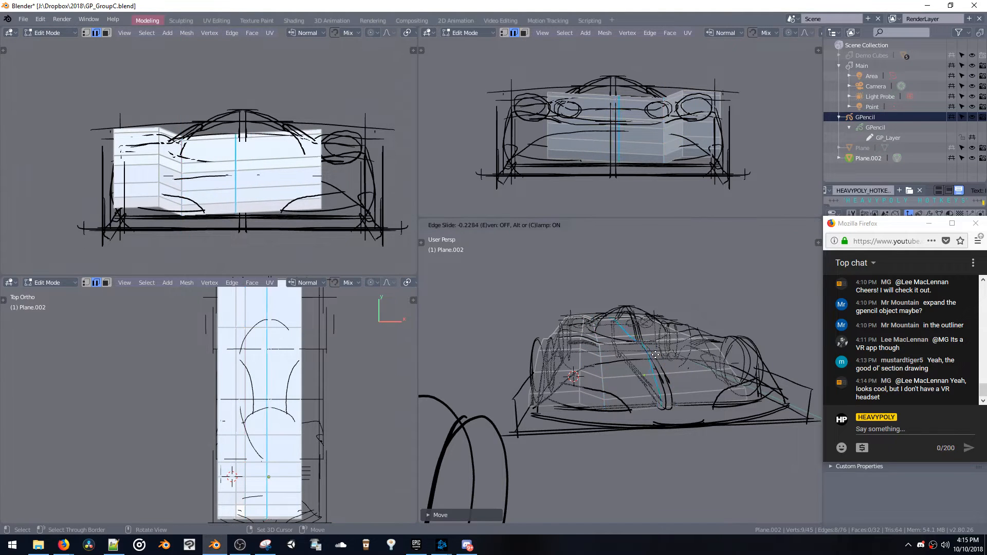
pyautogui.click(667, 350)
pyautogui.moveTo(667, 350)
pyautogui.mouseDown(button='middle')
pyautogui.moveTo(636, 355)
pyautogui.moveTo(705, 370)
pyautogui.mouseUp(button='middle')
pyautogui.click(669, 362)
pyautogui.moveTo(643, 368)
pyautogui.mouseDown(button='middle')
pyautogui.moveTo(681, 334)
pyautogui.moveTo(695, 363)
pyautogui.mouseUp(button='middle')
# Adjust the heights of successive centerline edges on the hood along Z to fit the sketched surface
pyautogui.click(660, 342)
pyautogui.press('g')
pyautogui.press('z')
pyautogui.click(659, 346)
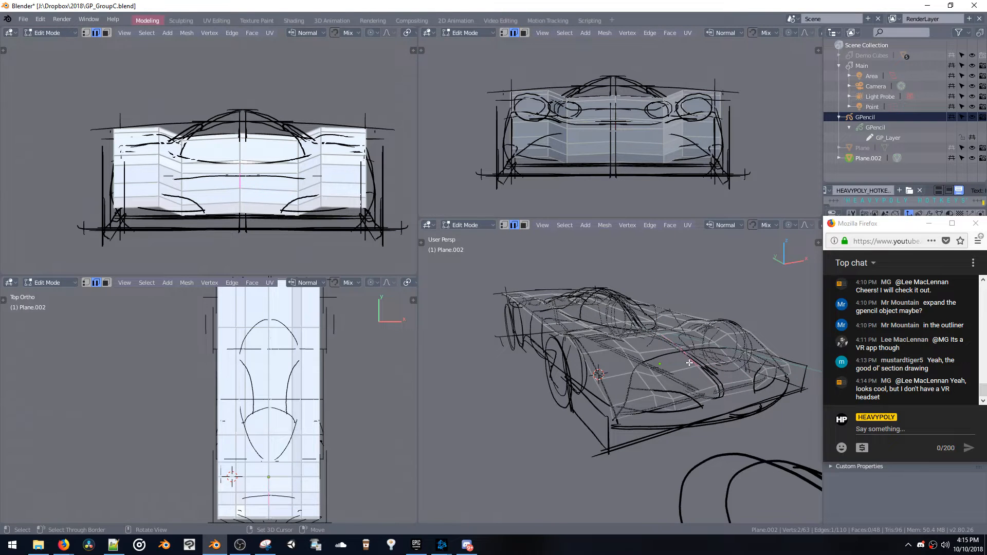
pyautogui.press('g')
pyautogui.press('z')
pyautogui.click(691, 381)
pyautogui.click(706, 376)
pyautogui.press('g')
pyautogui.press('z')
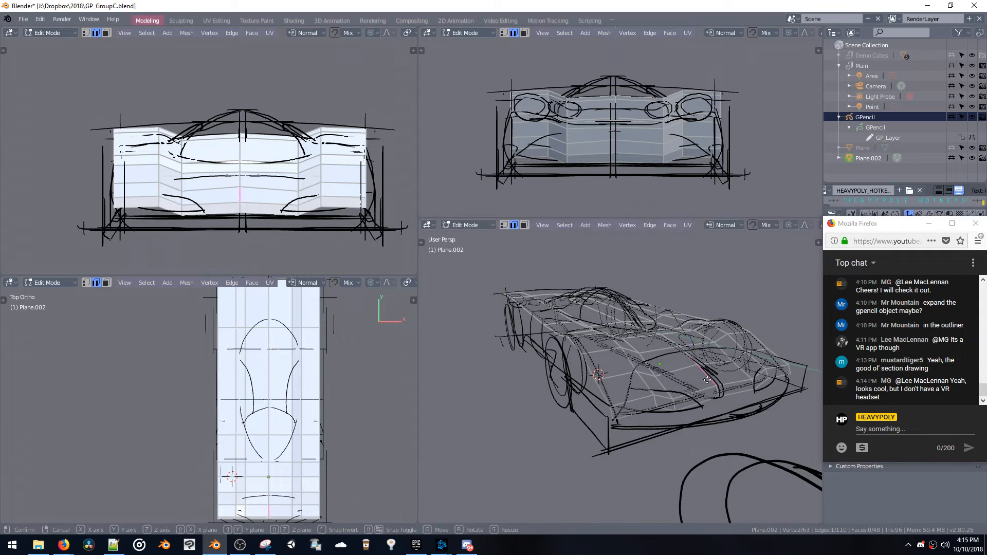
pyautogui.click(707, 374)
# Reposition the nose edges along Y, pulling the outer front corner edge rearward
pyautogui.moveTo(706, 375); pyautogui.dragTo(698, 354, button='middle')
pyautogui.press('g')
pyautogui.press('y')
pyautogui.click(709, 455)
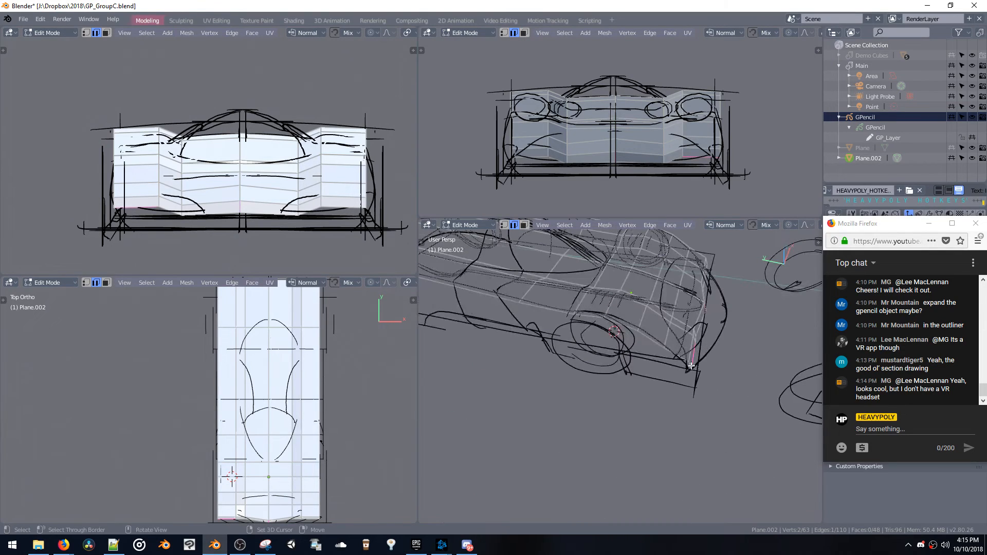
pyautogui.press('g')
pyautogui.press('y')
pyautogui.click(678, 378)
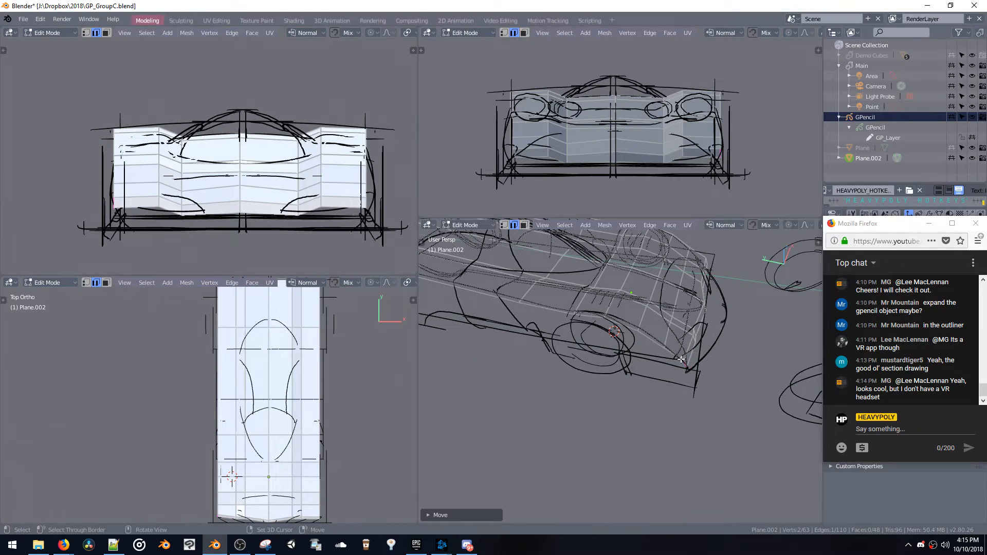
# Select the inner front edges of the nose and push them forward along Y toward the sketched bumper curve
pyautogui.moveTo(679, 378); pyautogui.dragTo(711, 393, button='middle')
pyautogui.keyDown('shift'); pyautogui.click(745, 339); pyautogui.keyUp('shift')
pyautogui.keyDown('shift'); pyautogui.click(711, 361); pyautogui.keyUp('shift')
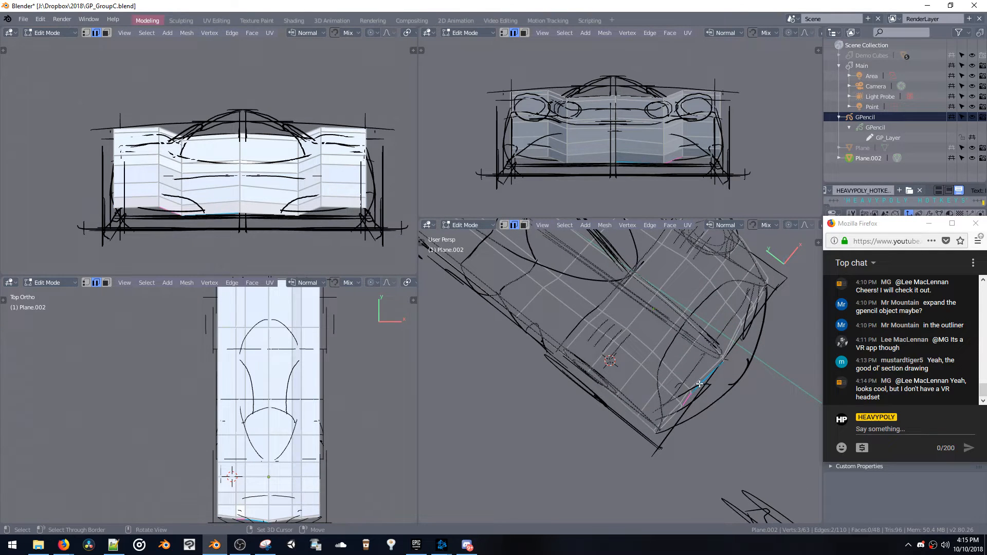
pyautogui.press('g')
pyautogui.press('y')
pyautogui.click(712, 393)
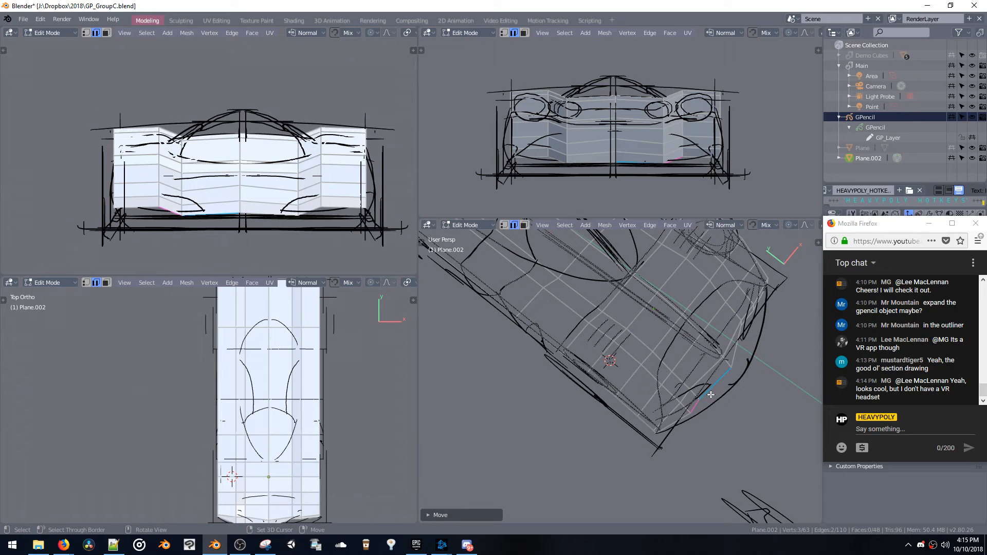
# Fine-tune individual vertices near the outer front corner along Y to round the nose outline
pyautogui.press('1')
pyautogui.click(691, 414)
pyautogui.press('g')
pyautogui.press('y')
pyautogui.click(683, 413)
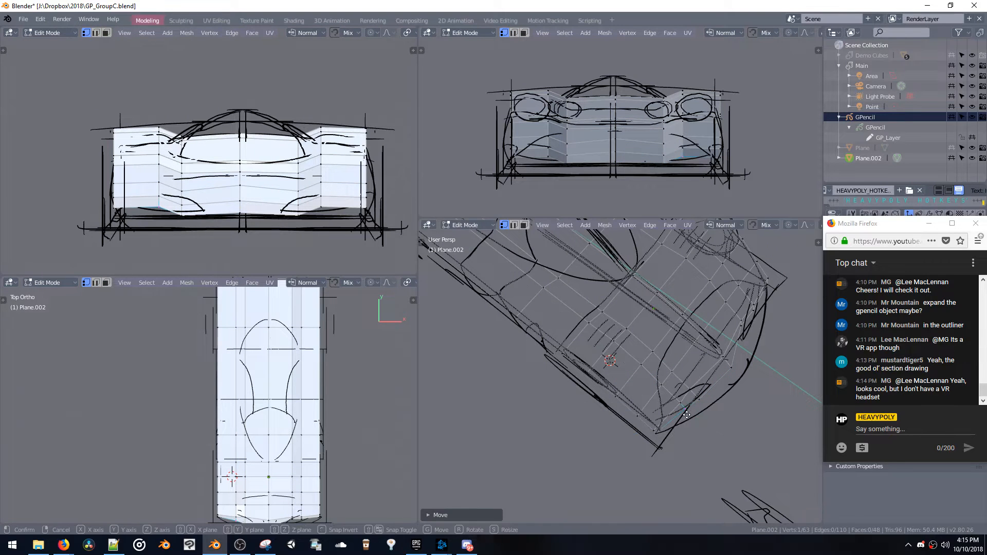
pyautogui.press('g')
pyautogui.press('y')
pyautogui.click(691, 408)
# Move the inner front edge of the nose along Y to smooth the front curve
pyautogui.press('2')
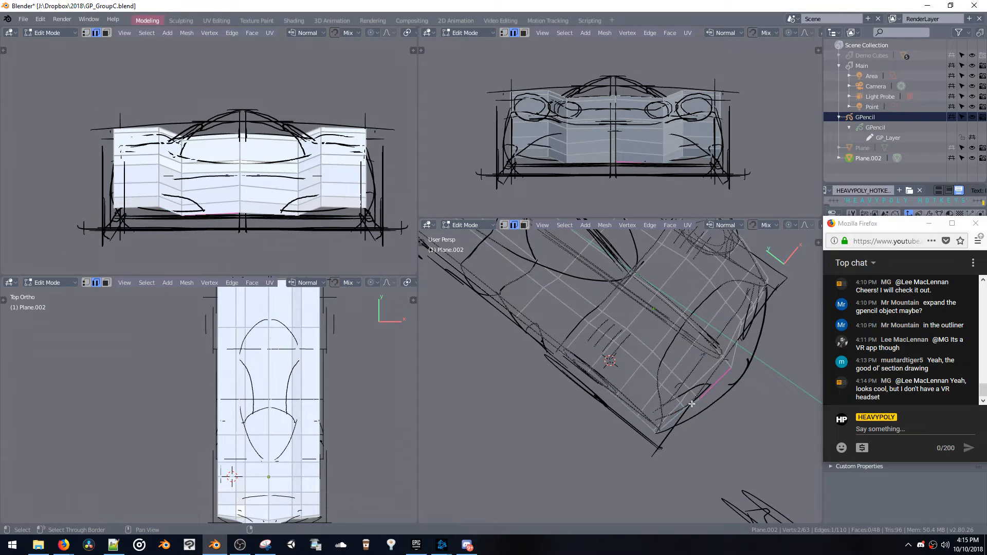
pyautogui.press('g')
pyautogui.press('y')
pyautogui.click(702, 404)
pyautogui.moveTo(702, 403); pyautogui.dragTo(691, 335, button='middle')
pyautogui.keyDown('shift'); pyautogui.click(738, 339); pyautogui.keyUp('shift')
pyautogui.keyDown('shift'); pyautogui.click(752, 338); pyautogui.keyUp('shift')
# Duplicate a surface face beside the centerline, raise it along Z, scale it down and place it within the cockpit outline
pyautogui.moveTo(751, 338); pyautogui.dragTo(674, 360, button='middle')
pyautogui.press('3')
pyautogui.click(655, 353)
pyautogui.keyDown('shift'); pyautogui.click(666, 377); pyautogui.keyUp('shift')
pyautogui.click(654, 374)
pyautogui.hotkey('shift', 'd')
pyautogui.press('z')
pyautogui.click(669, 360)
pyautogui.press('s')
pyautogui.click(670, 368)
pyautogui.press('g')
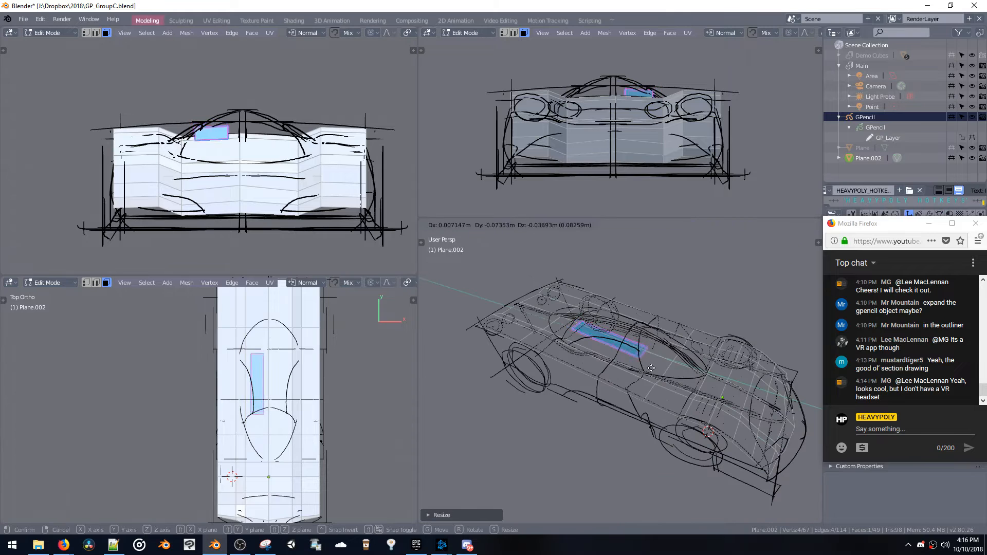
pyautogui.click(660, 371)
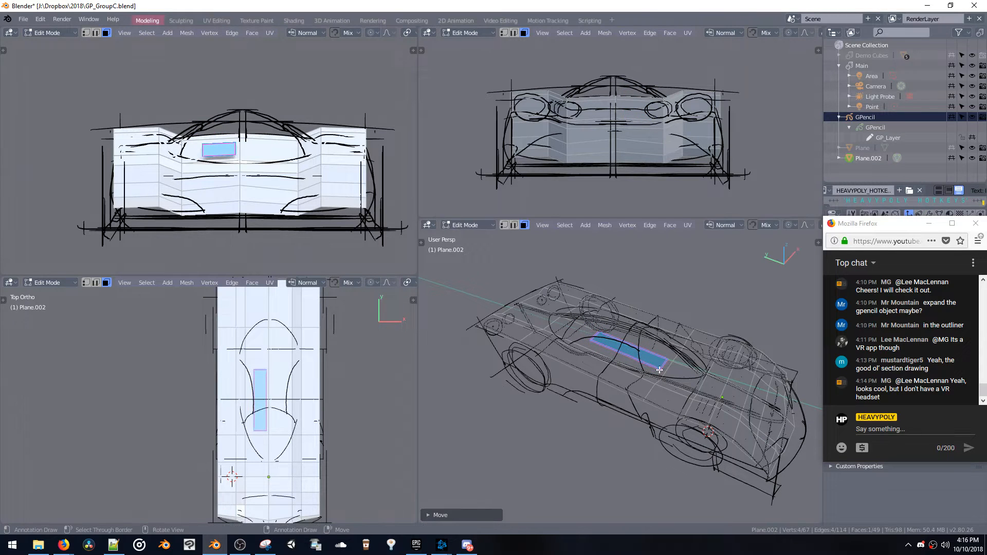
pyautogui.press('e')
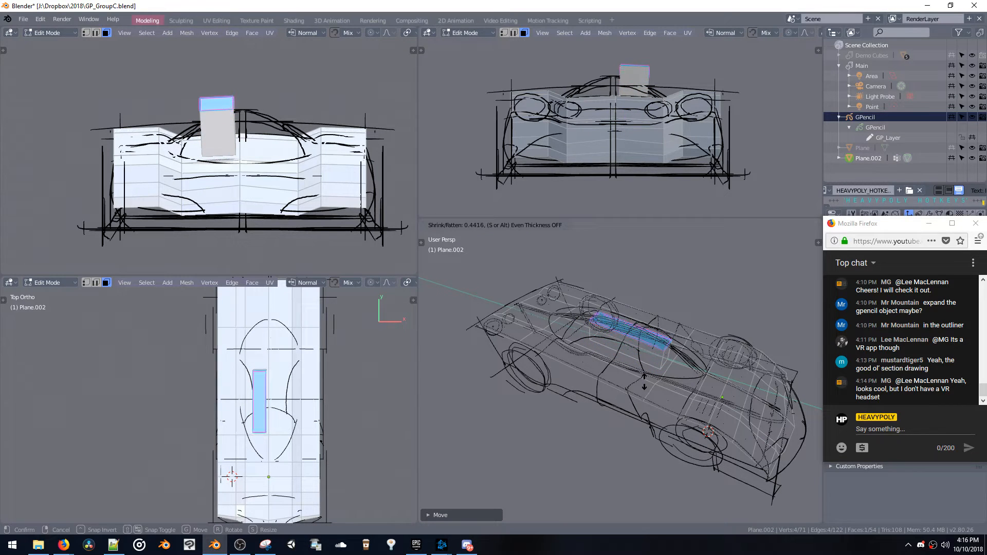
pyautogui.click(644, 382)
pyautogui.moveTo(644, 382); pyautogui.dragTo(588, 351, button='middle')
pyautogui.press('ctrl+KP_Add')
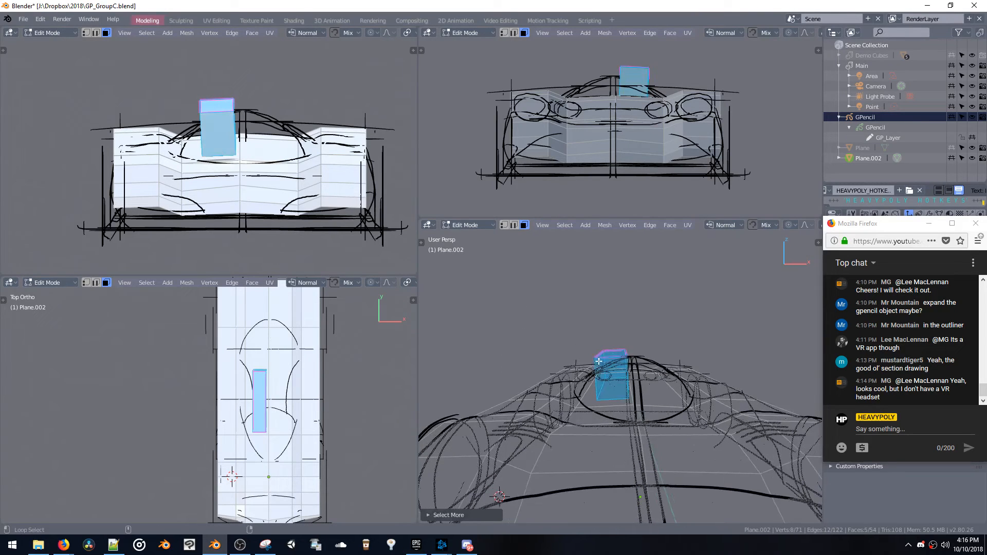
pyautogui.press('x')
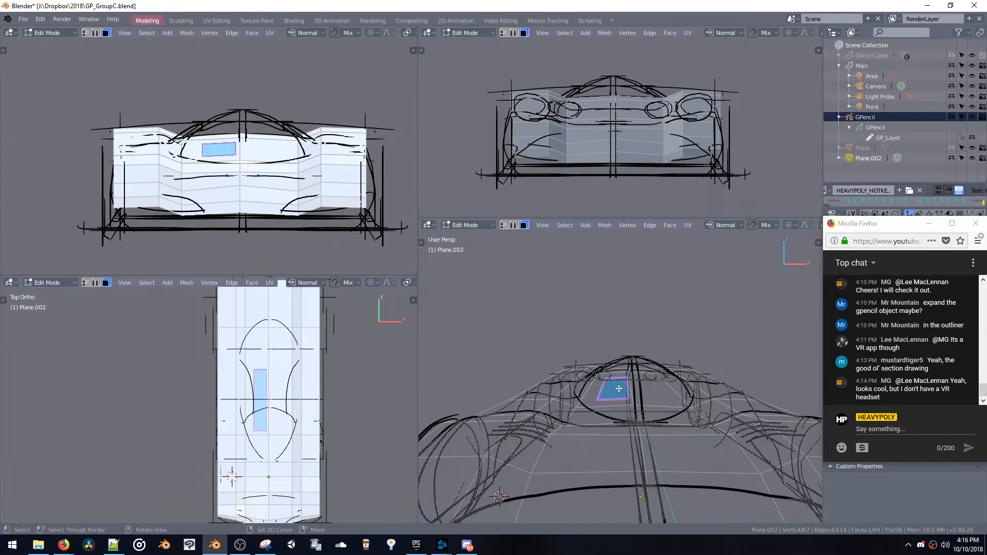
# Raise the small cockpit face along Z to just above the sketched roofline, leaving no extruded side walls
pyautogui.press('e')
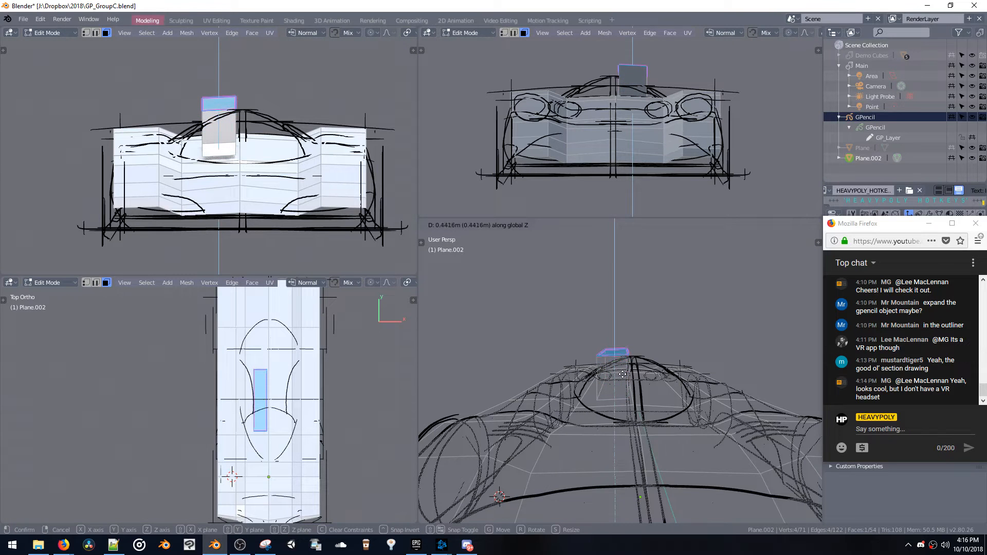
pyautogui.click(623, 375)
pyautogui.moveTo(623, 374); pyautogui.dragTo(627, 373, button='middle')
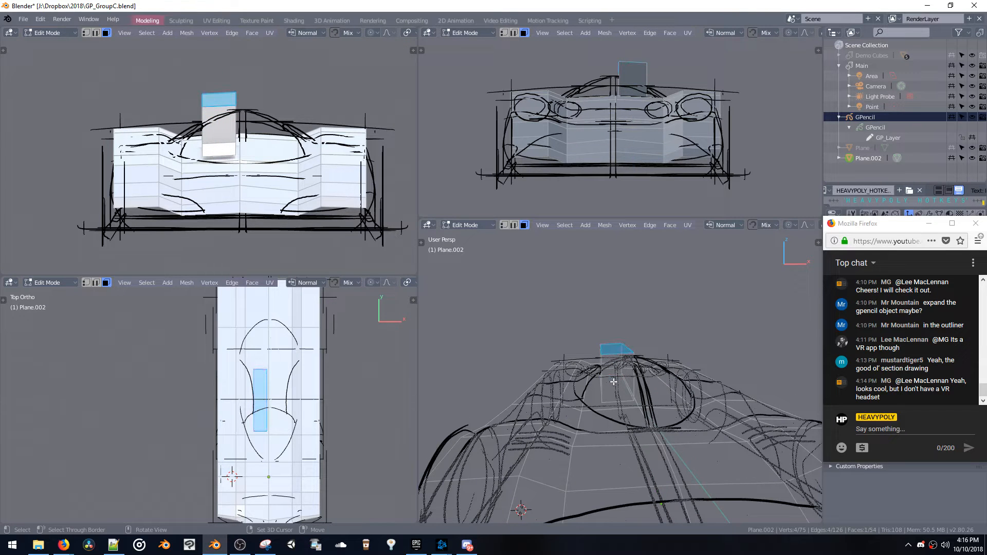
pyautogui.hotkey('ctrl', 'z')
pyautogui.hotkey('ctrl', 'z')
# Extrude the raised face's outer edge outward along X and lower it along Z to form the sloping canopy side
pyautogui.press('2')
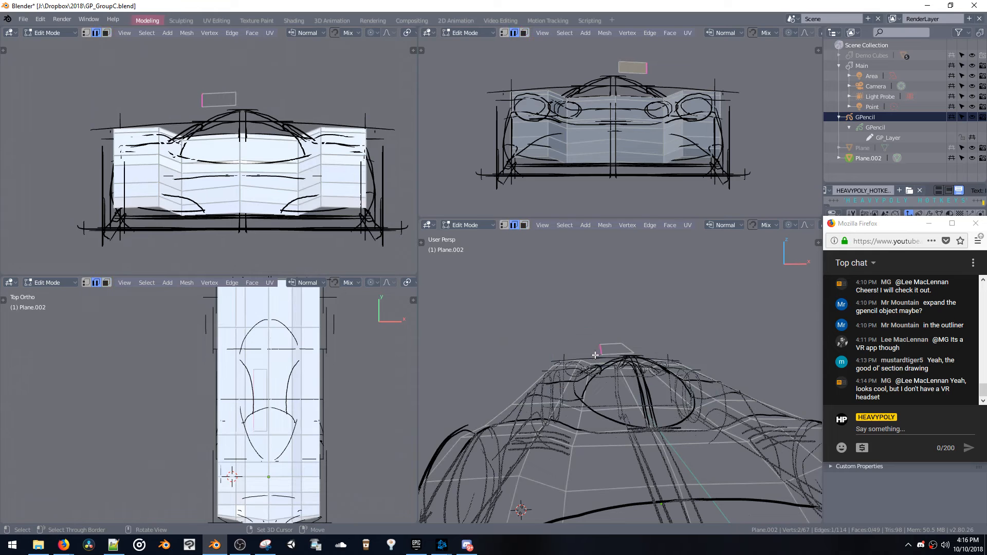
pyautogui.press('e')
pyautogui.press('y')
pyautogui.press('x')
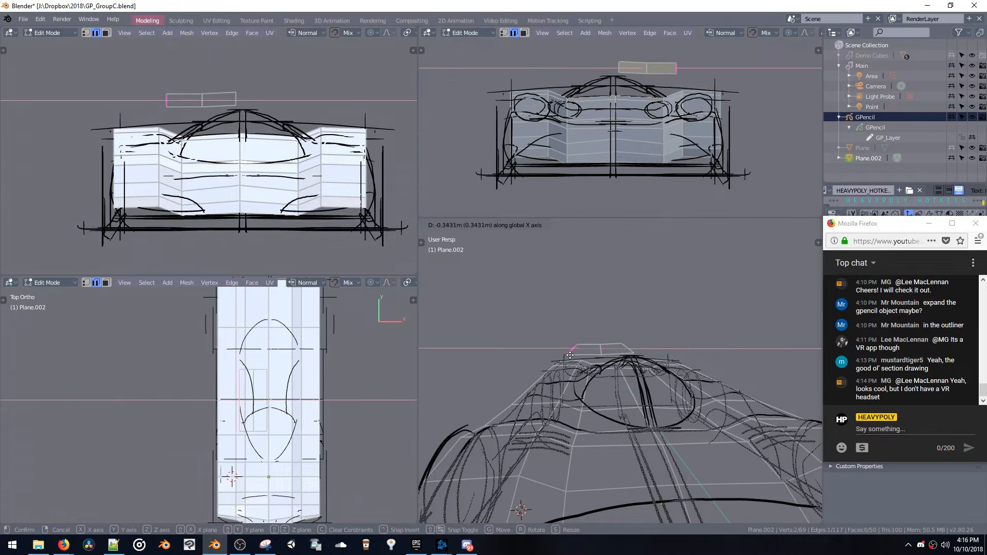
pyautogui.click(573, 352)
pyautogui.press('g')
pyautogui.press('z')
pyautogui.click(569, 398)
# Select the top canopy face and move it down and inward onto the roof sketch at the centerline
pyautogui.press('space')
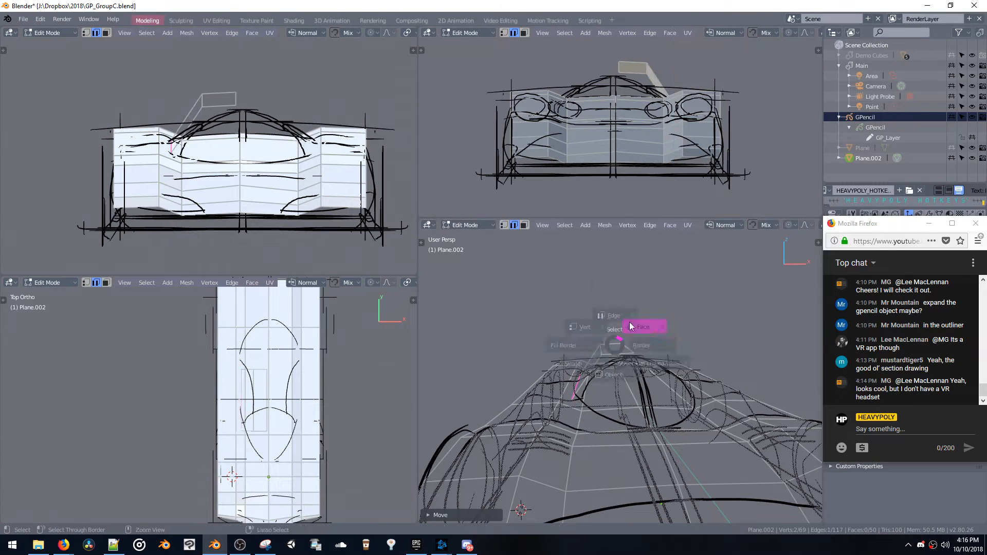
pyautogui.click(631, 327)
pyautogui.click(614, 348)
pyautogui.press('g')
pyautogui.click(621, 358)
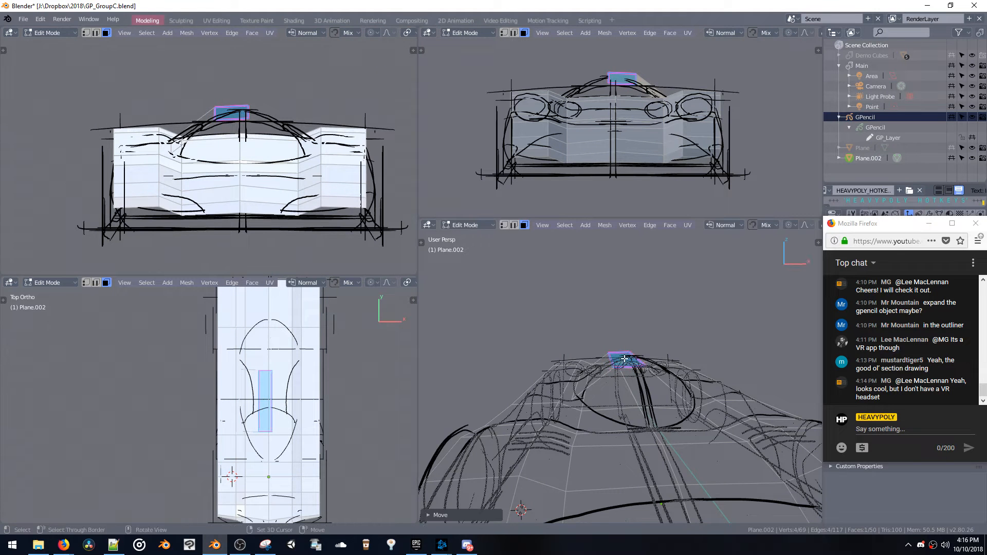
# Slide the roof face's front edge rearward to the top of the sketched windshield curve
pyautogui.moveTo(621, 359); pyautogui.dragTo(628, 430, button='middle')
pyautogui.press('space')
pyautogui.click(674, 361)
pyautogui.click(673, 375)
pyautogui.press('g')
pyautogui.press('g')
pyautogui.click(639, 379)
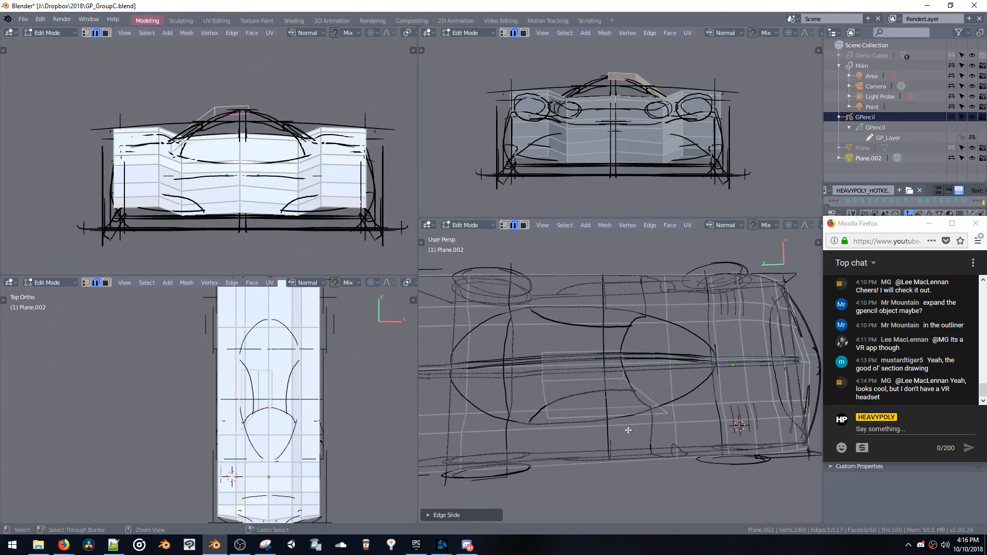
# In top view, move the canopy side's rear outer vertex forward and outward onto the sketched cockpit outline
pyautogui.hotkey('ctrl', 'space')
pyautogui.press('Escape')
pyautogui.hotkey('ctrl', 'space')
pyautogui.click(616, 363)
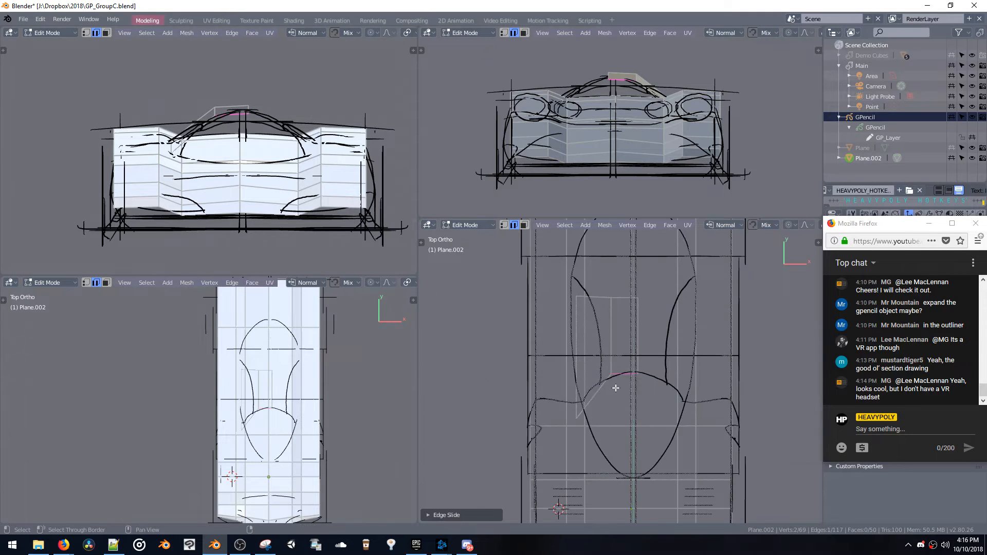
pyautogui.press('space')
pyautogui.click(577, 300)
pyautogui.press('g')
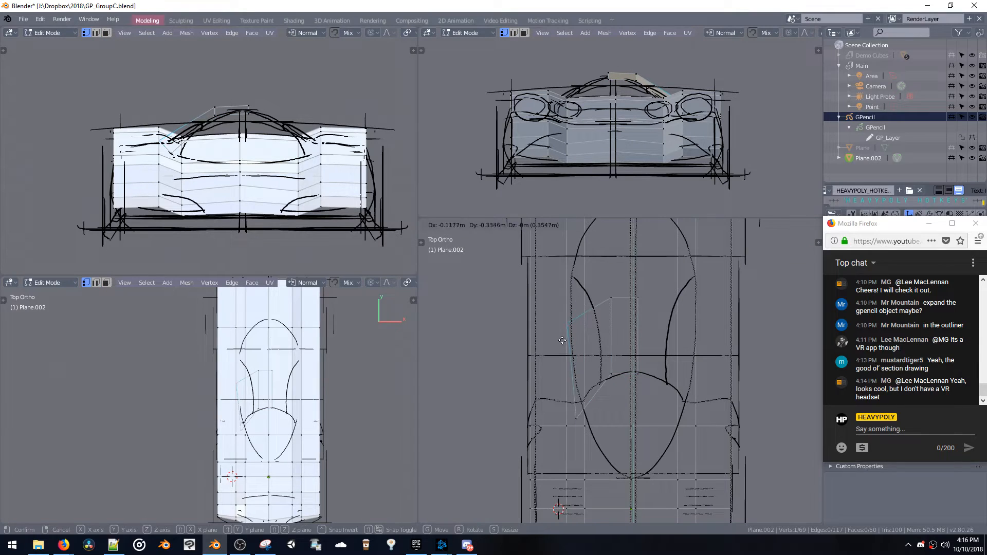
pyautogui.click(563, 339)
# Move the canopy side's front outer vertex onto the corner where the windshield curve meets the cockpit outline
pyautogui.click(577, 421)
pyautogui.press('g')
pyautogui.click(581, 413)
pyautogui.press('g')
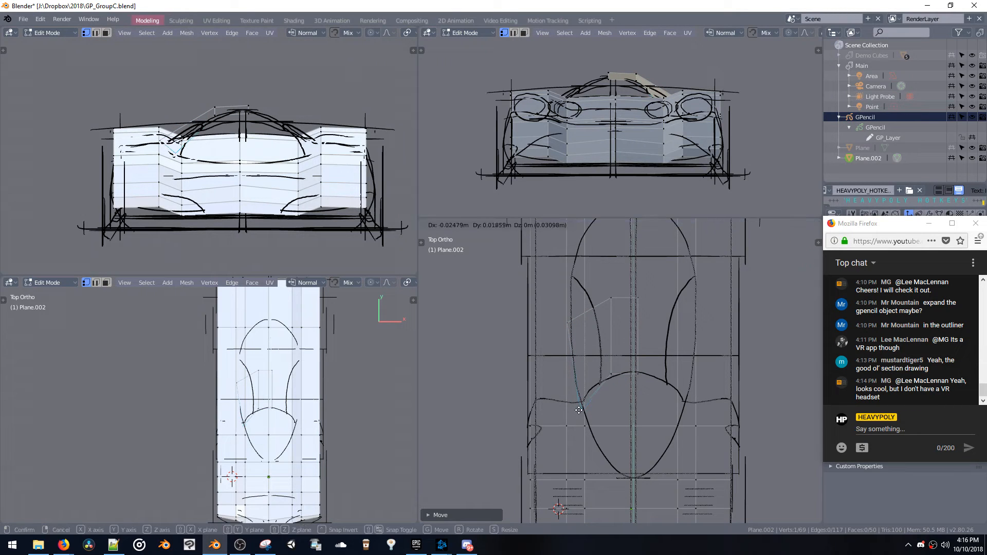
pyautogui.click(583, 418)
pyautogui.press('g')
pyautogui.click(611, 374)
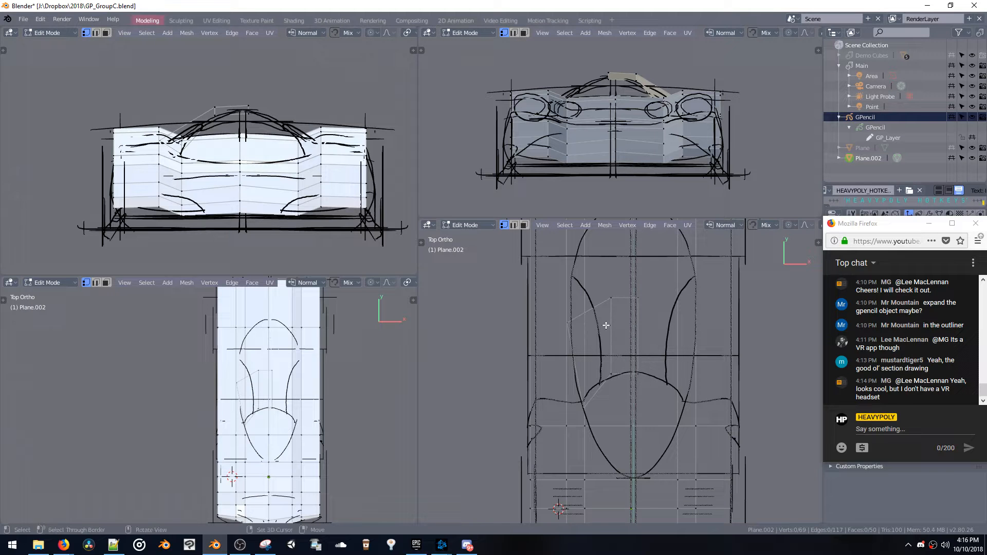
# In top view, move the rear outer vertex of the canopy's roof face outward toward the sketched cockpit outline
pyautogui.moveTo(668, 448); pyautogui.dragTo(683, 456)
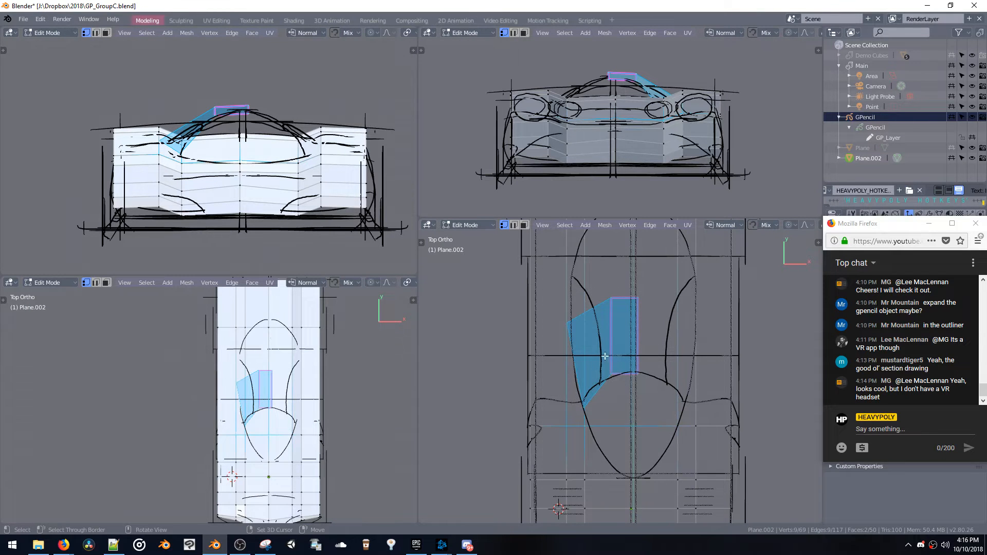
pyautogui.moveTo(625, 394); pyautogui.dragTo(625, 395)
pyautogui.doubleClick(611, 375)
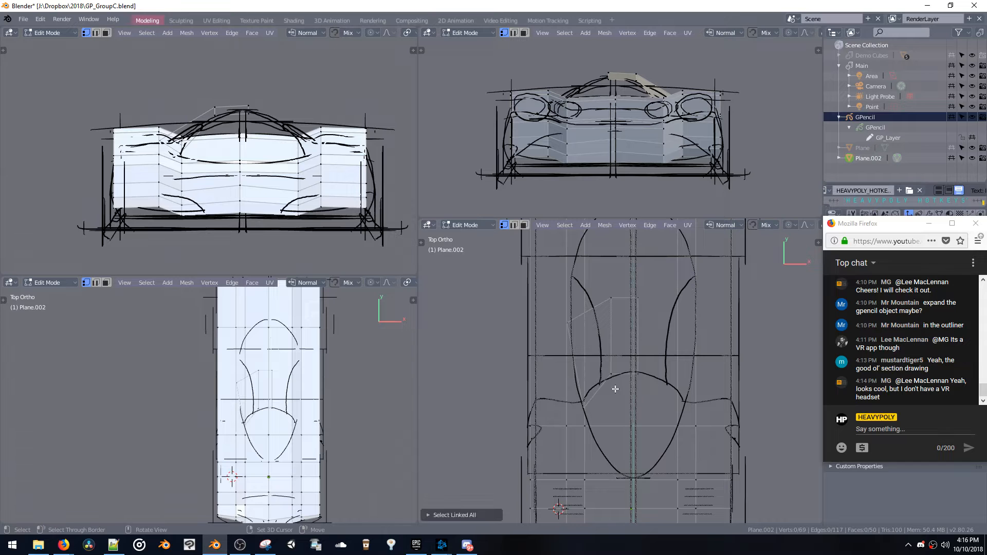
pyautogui.press('space')
pyautogui.doubleClick(616, 384)
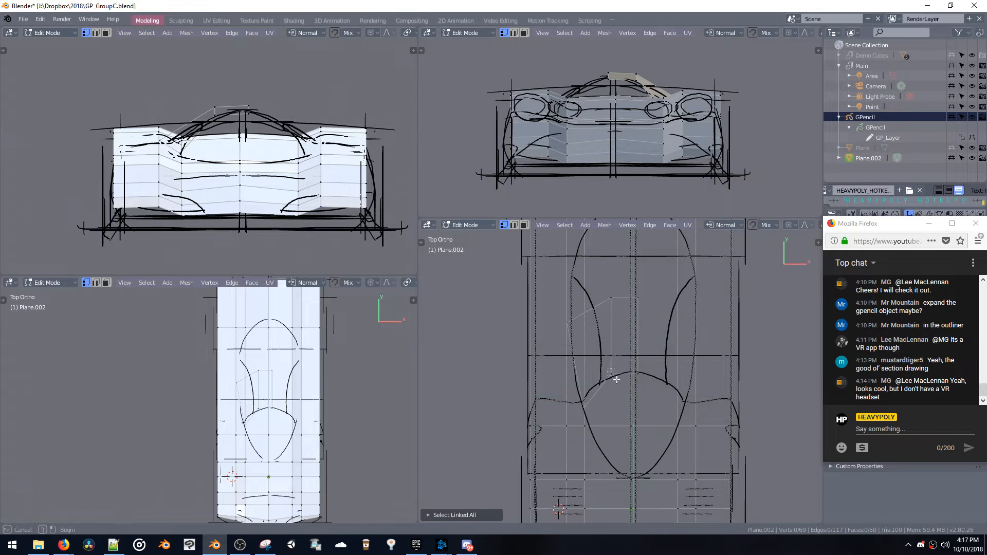
pyautogui.moveTo(616, 379); pyautogui.dragTo(616, 379)
pyautogui.moveTo(610, 373); pyautogui.dragTo(622, 369, button='middle')
pyautogui.moveTo(636, 366); pyautogui.dragTo(609, 366)
pyautogui.press('KP_7')
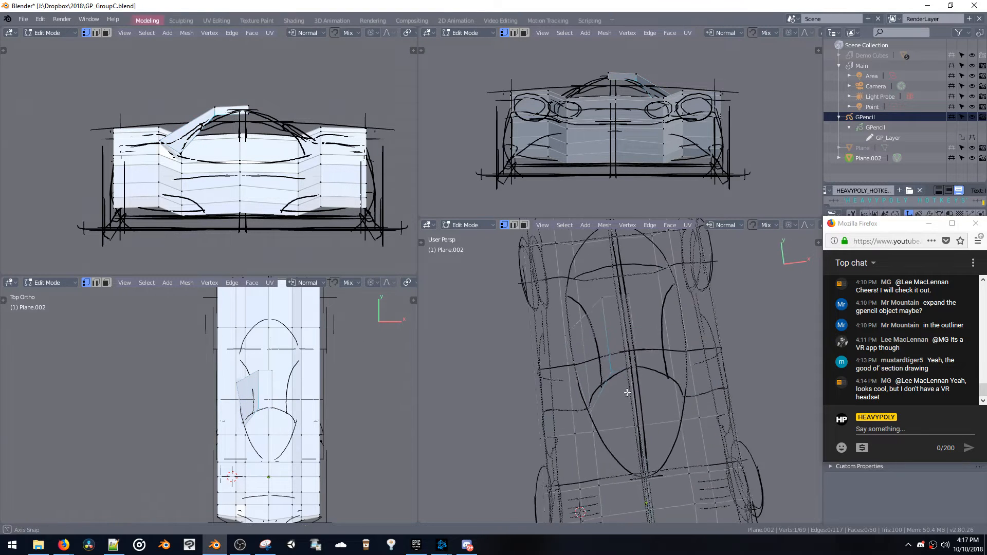
pyautogui.press('g')
pyautogui.moveTo(617, 318); pyautogui.dragTo(653, 392)
pyautogui.click(597, 328)
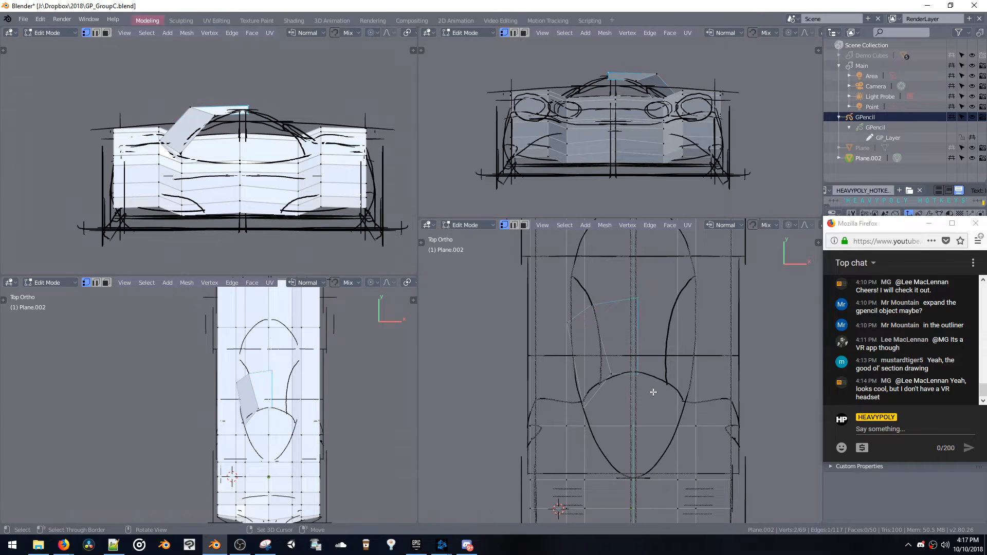
# Move the roof's inner edge onto the centerline and fit the mirrored canopy's front vertices to the sketched windshield curve
pyautogui.press('g')
pyautogui.click(647, 392)
pyautogui.press('g')
pyautogui.click(626, 390)
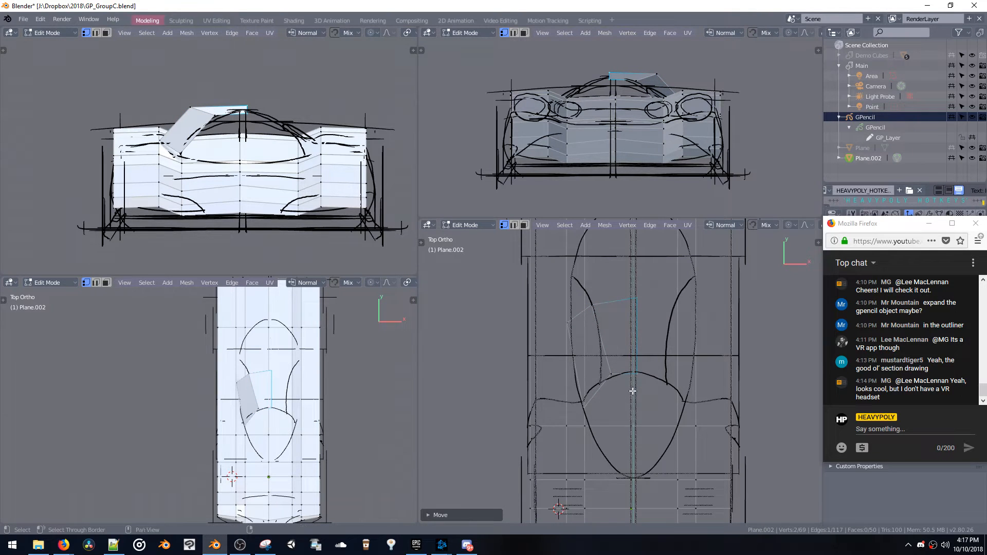
pyautogui.press('g')
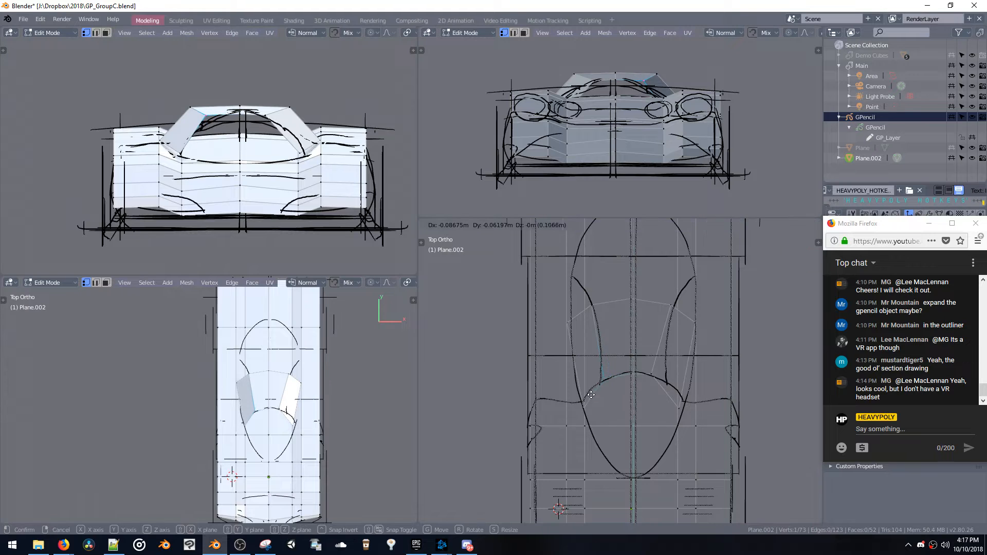
pyautogui.click(615, 396)
pyautogui.hotkey('shift', 'x')
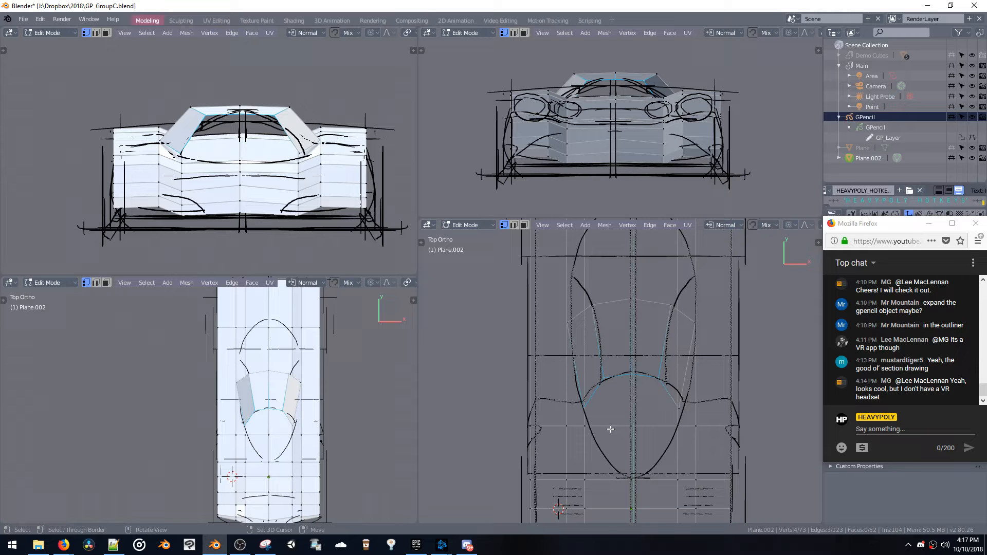
# Extrude the canopy's front edges forward over the windshield area and scale them narrower toward the nose of the outline
pyautogui.press('e')
pyautogui.click(628, 475)
pyautogui.press('s')
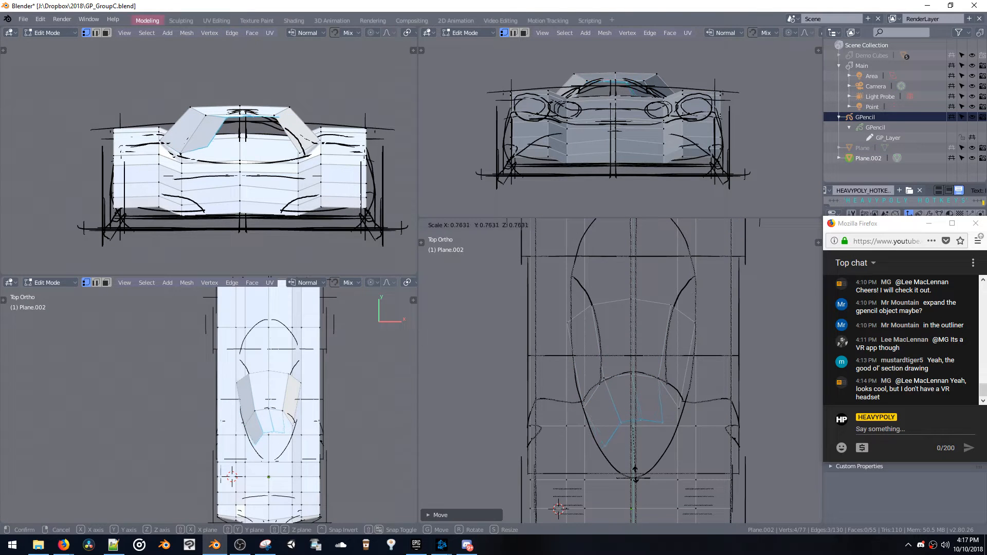
pyautogui.click(633, 471)
pyautogui.press('g')
pyautogui.click(625, 476)
# Extrude the windshield edges again to the nose of the cockpit outline and close the mirrored halves at the centerline
pyautogui.press('e')
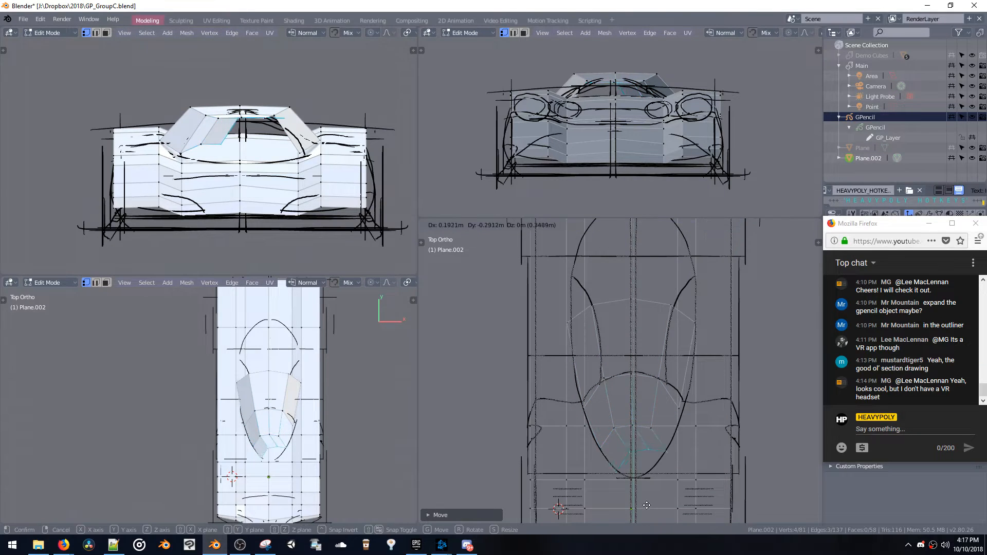
pyautogui.click(663, 513)
pyautogui.hotkey('shift', 'x')
pyautogui.click(713, 462)
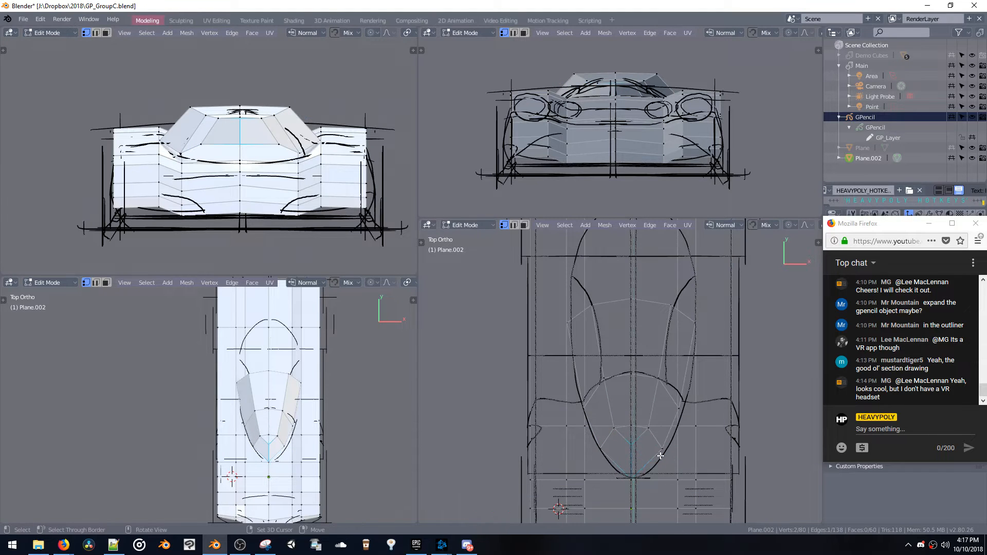
# Adjust the height of the windshield's center edge, then of its side edge, along Z
pyautogui.moveTo(642, 452); pyautogui.dragTo(634, 440, button='middle')
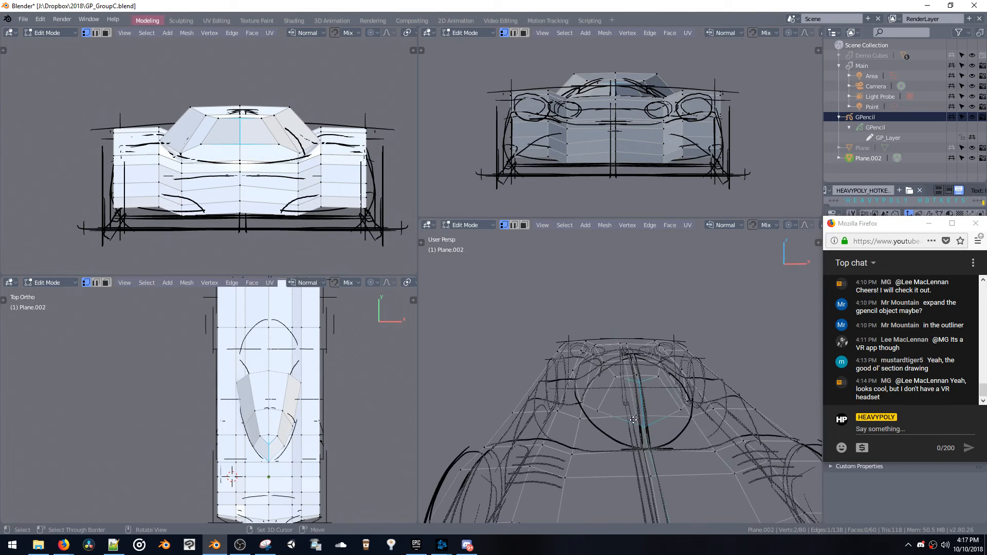
pyautogui.press('g')
pyautogui.press('z')
pyautogui.click(631, 440)
pyautogui.press('space')
pyautogui.click(607, 390)
pyautogui.press('g')
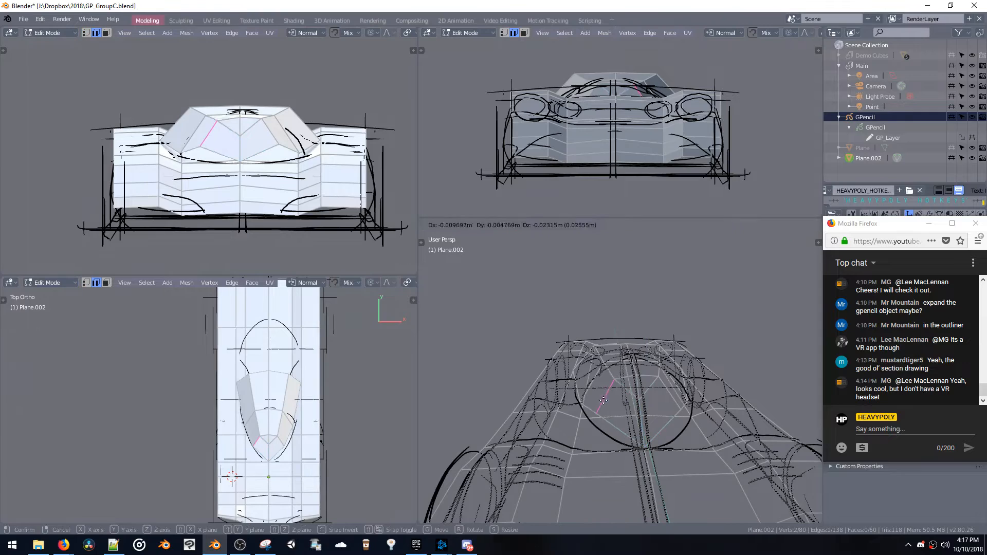
pyautogui.press('z')
pyautogui.click(601, 410)
# Move the remaining windshield edges along Z to shape the front profile of the canopy
pyautogui.press('space')
pyautogui.click(639, 378)
pyautogui.moveTo(639, 378); pyautogui.dragTo(642, 358, button='middle')
pyautogui.press('g')
pyautogui.press('z')
pyautogui.click(607, 375)
pyautogui.press('g')
pyautogui.press('z')
pyautogui.click(691, 397)
# Select the canopy's rear edge loop and move it about 0.55 m forward along Y
pyautogui.press('space')
pyautogui.keyDown('alt'); pyautogui.click(542, 370); pyautogui.keyUp('alt')
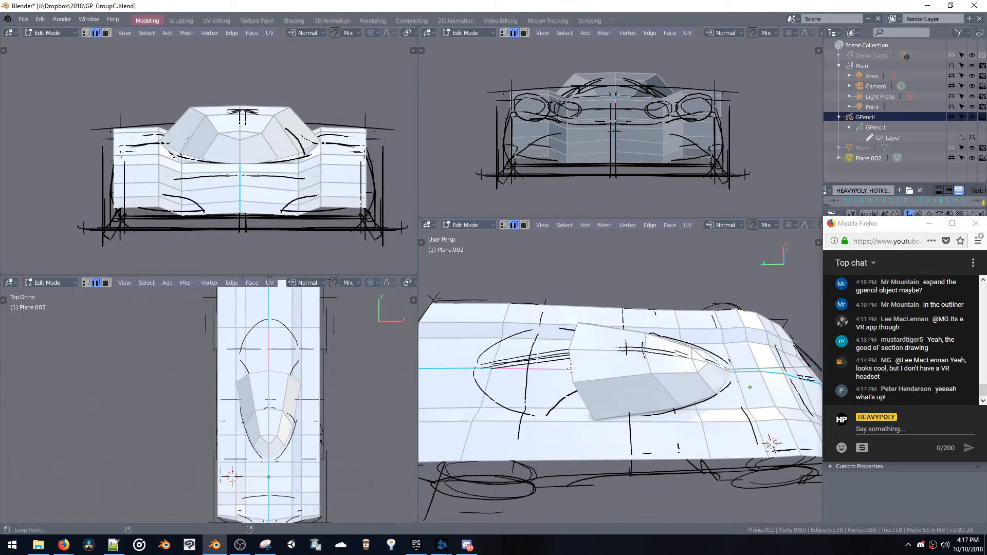
pyautogui.press('g')
pyautogui.press('y')
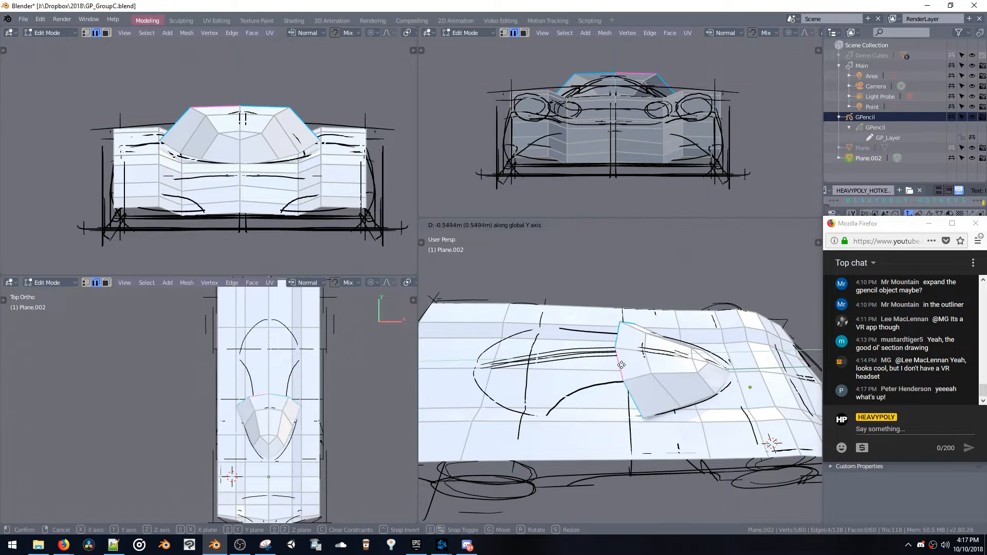
pyautogui.click(621, 363)
# Flatten the canopy's rear edge loop along Y and lower it slightly
pyautogui.press('s')
pyautogui.press('y')
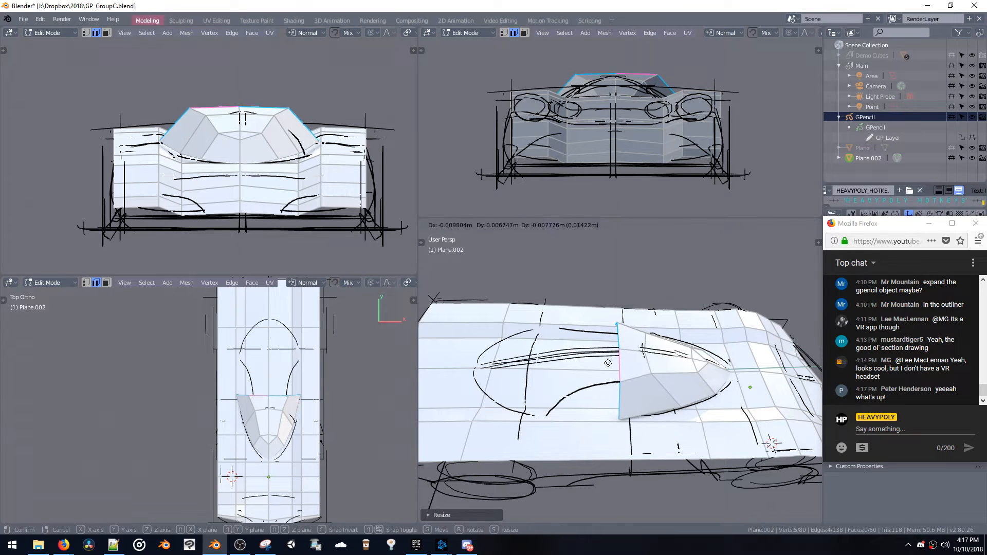
pyautogui.press('Escape')
pyautogui.moveTo(606, 354); pyautogui.dragTo(575, 340, button='middle')
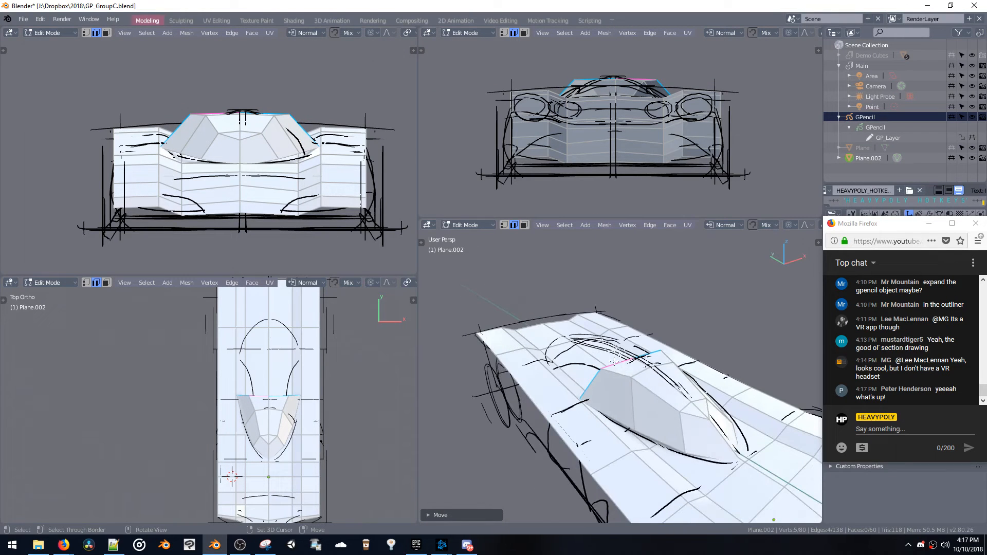
# Add a 12-segment sphere at the center vertex of the roof's rear edge and delete the hand-built canopy mesh
pyautogui.doubleClick(638, 356)
pyautogui.press('space')
pyautogui.click(638, 356)
pyautogui.hotkey('shift', 'a')
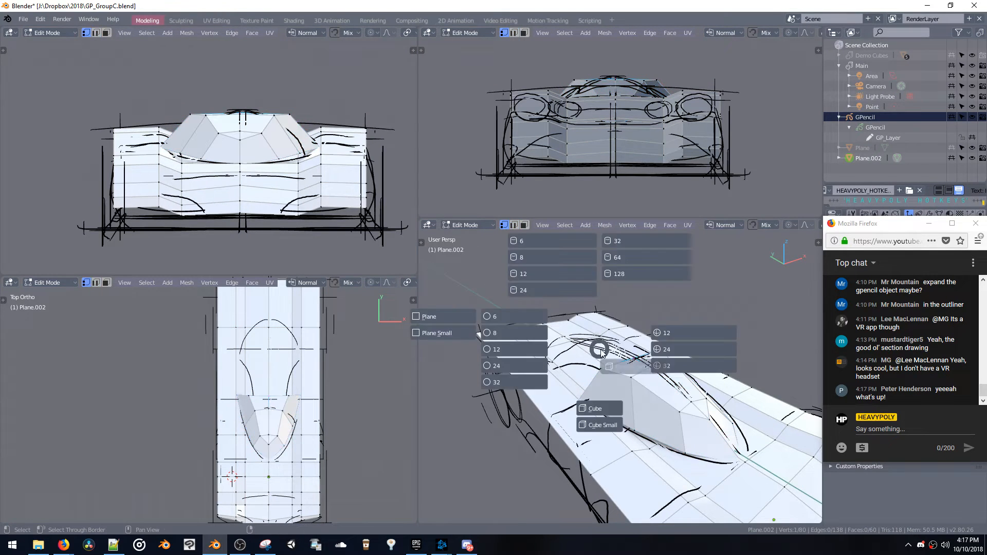
pyautogui.click(665, 334)
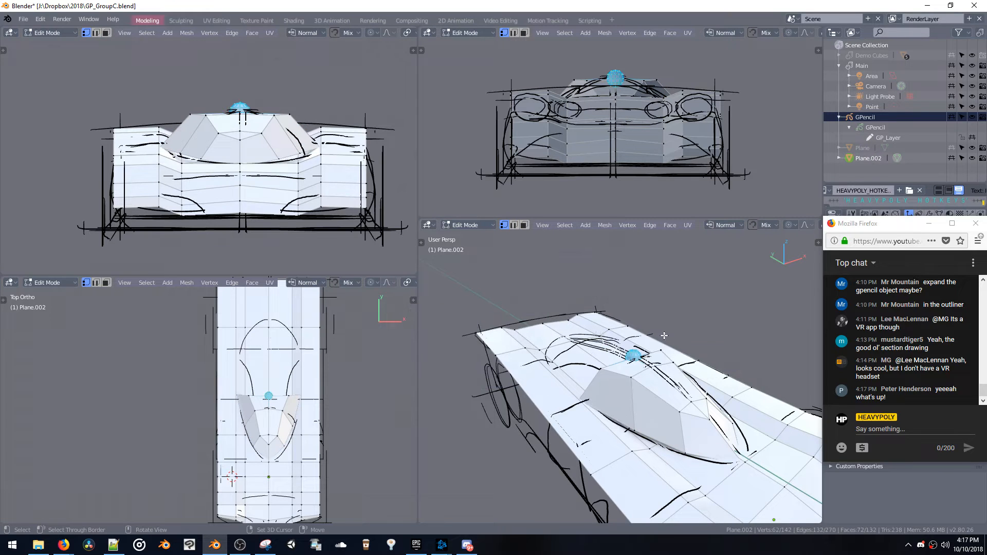
pyautogui.doubleClick(600, 369)
pyautogui.press('x')
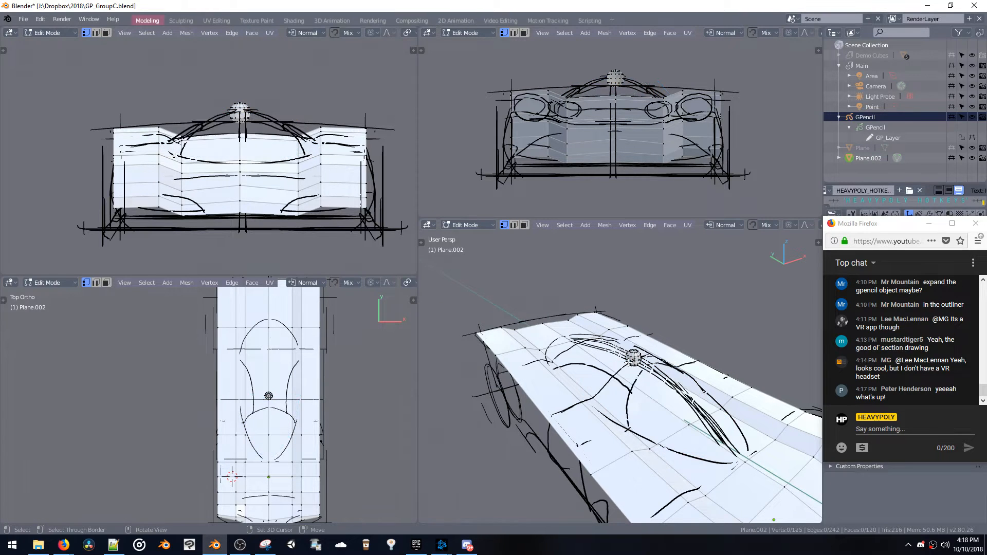
# Scale the sphere up over the cockpit and rotate it about X so its poles point forward and rearward
pyautogui.doubleClick(635, 356)
pyautogui.press('s')
pyautogui.click(667, 399)
pyautogui.hotkey('ctrl', 'alt', 'r')
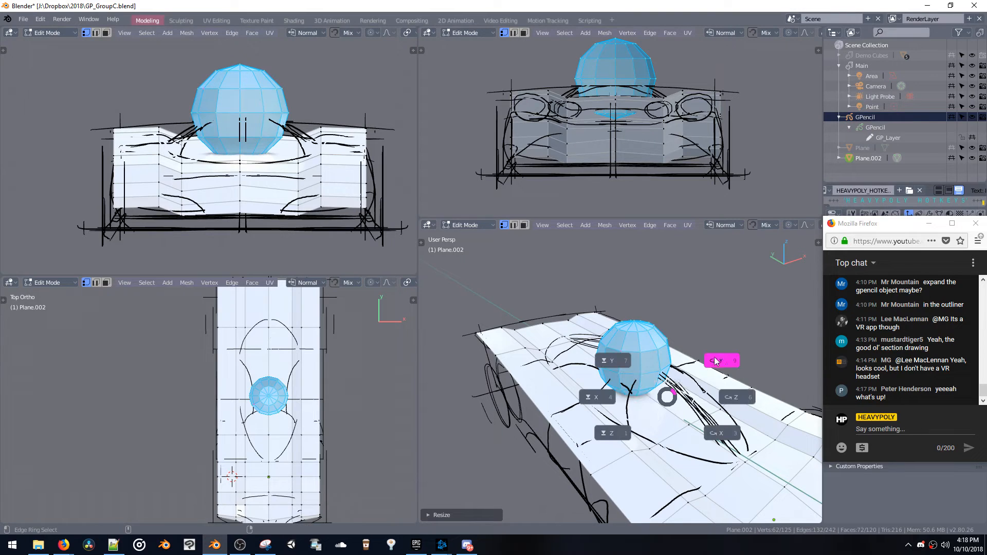
pyautogui.click(721, 434)
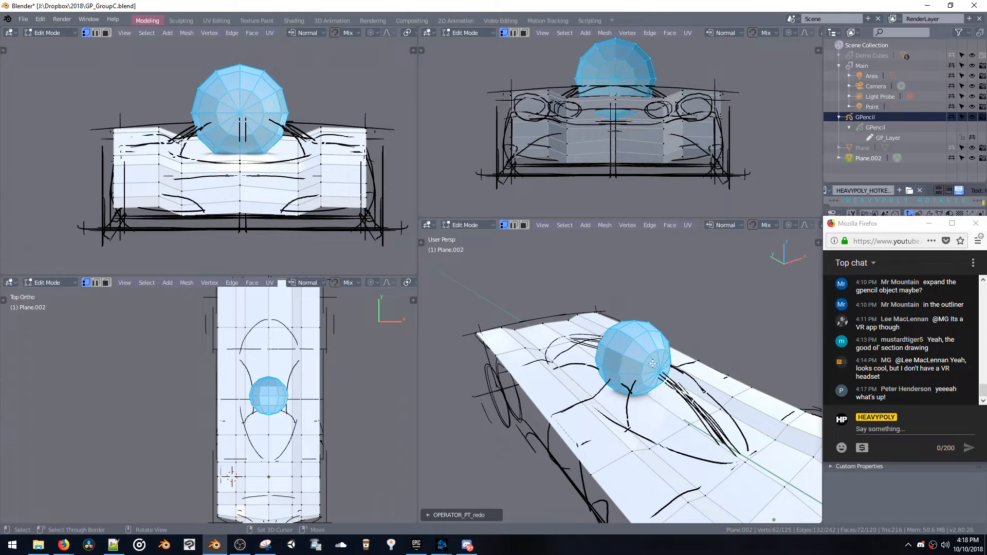
# Stretch the sphere along Y into an elongated canopy shape and lower it along Z into the body
pyautogui.press('s')
pyautogui.press('y')
pyautogui.click(778, 451)
pyautogui.press('g')
pyautogui.press('z')
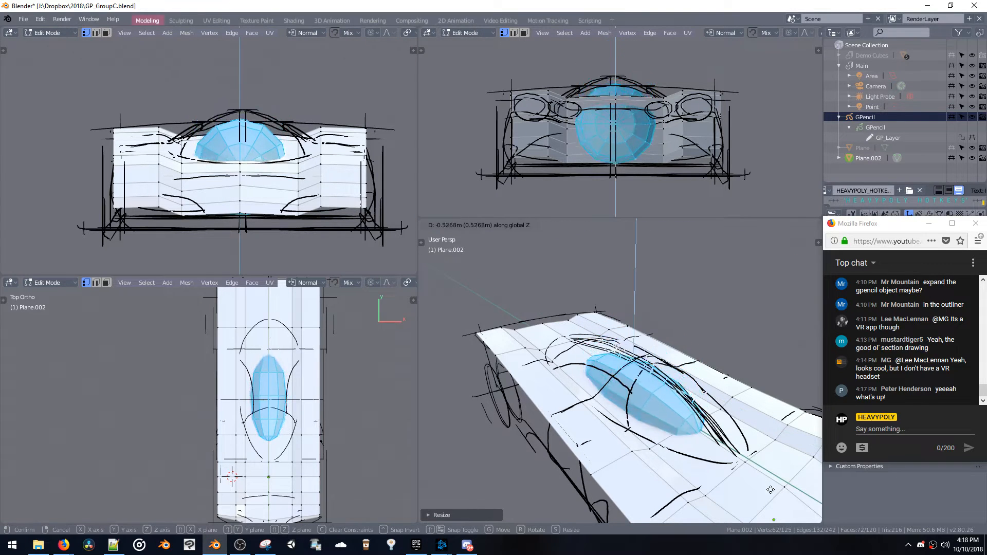
pyautogui.click(756, 473)
# Tilt the elongated canopy shape about 6° around the X axis
pyautogui.moveTo(733, 449); pyautogui.dragTo(760, 438, button='middle')
pyautogui.press('r')
pyautogui.press('x')
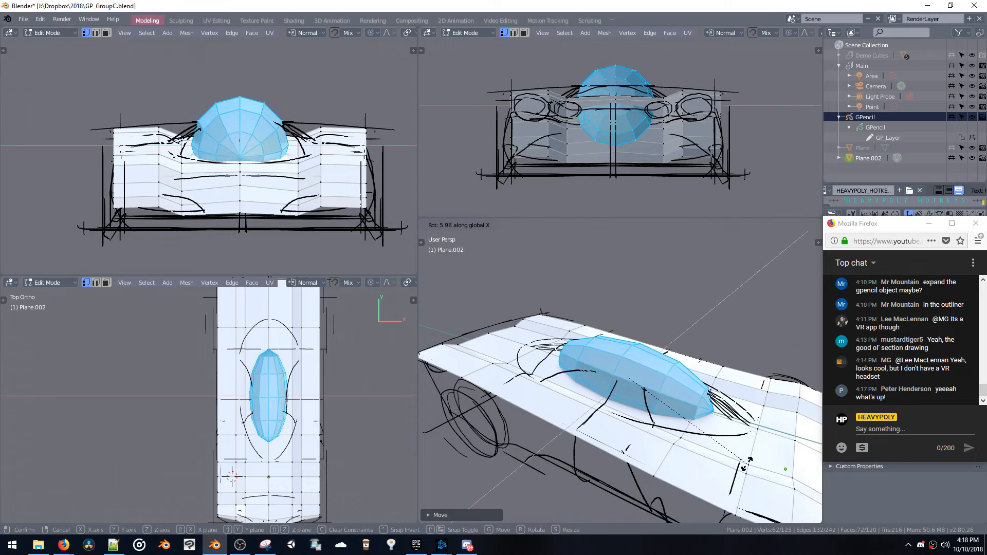
pyautogui.click(743, 464)
# Stretch the canopy shape further along Y toward the ends of the cockpit outline and lower it slightly along Z
pyautogui.press('s')
pyautogui.press('y')
pyautogui.click(784, 442)
pyautogui.press('g')
pyautogui.press('z')
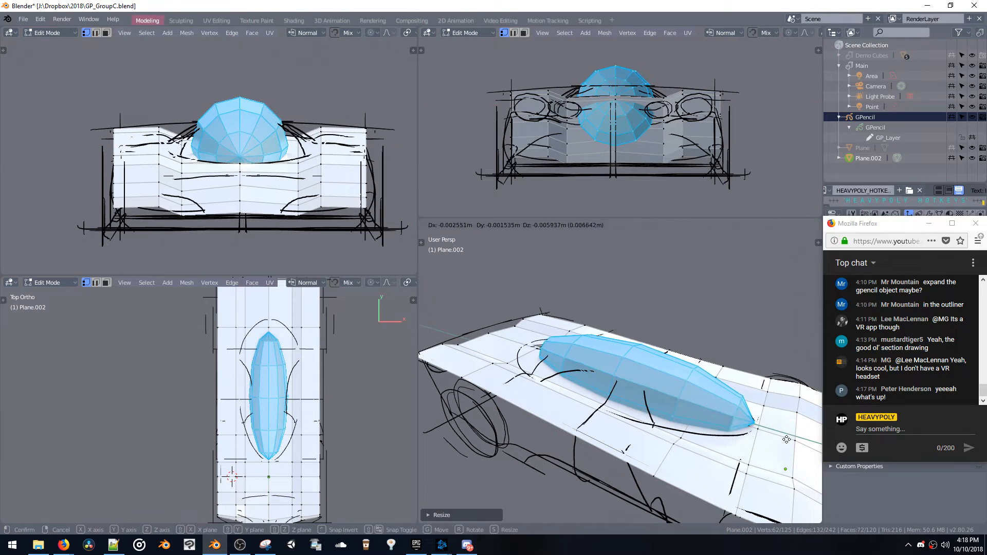
pyautogui.click(784, 436)
pyautogui.moveTo(720, 429); pyautogui.dragTo(776, 391, button='middle')
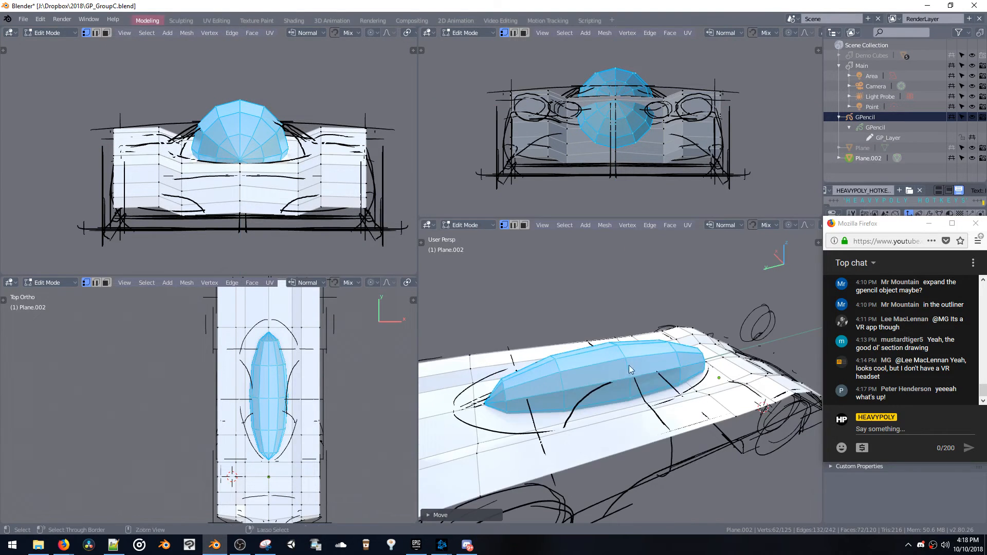
pyautogui.press('2')
pyautogui.hotkey('ctrl', 'x')
pyautogui.moveTo(514, 397); pyautogui.dragTo(628, 407, button='middle')
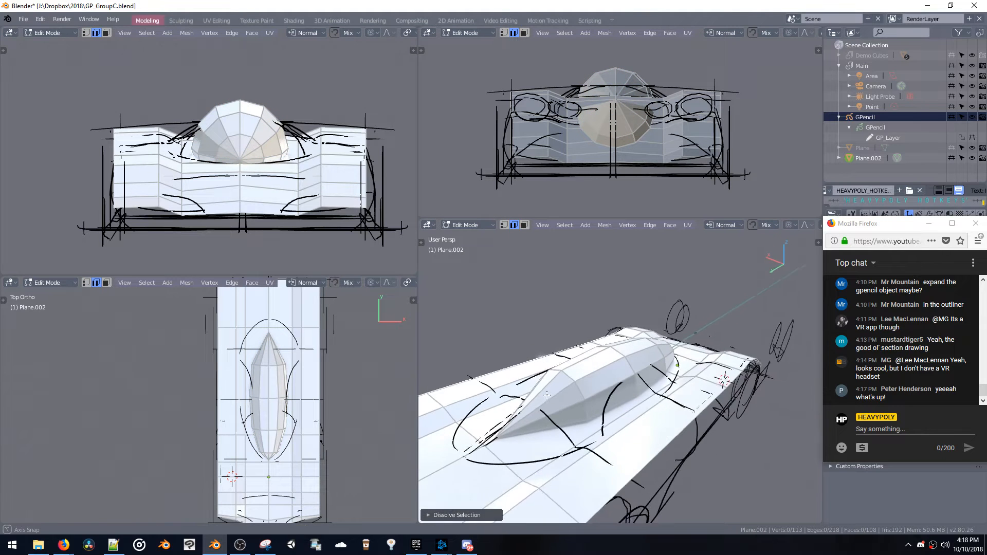
pyautogui.hotkey('ctrl', 'z')
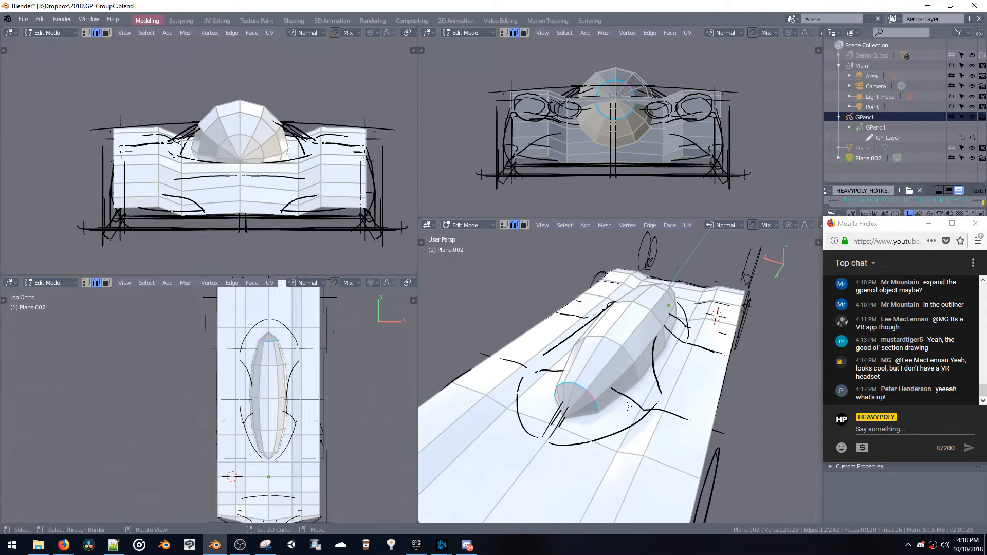
# Select the whole canopy shape, widen it along X to the sketched cockpit width, and adjust its height along Z
pyautogui.press('l')
pyautogui.press('s')
pyautogui.press('x')
pyautogui.click(693, 385)
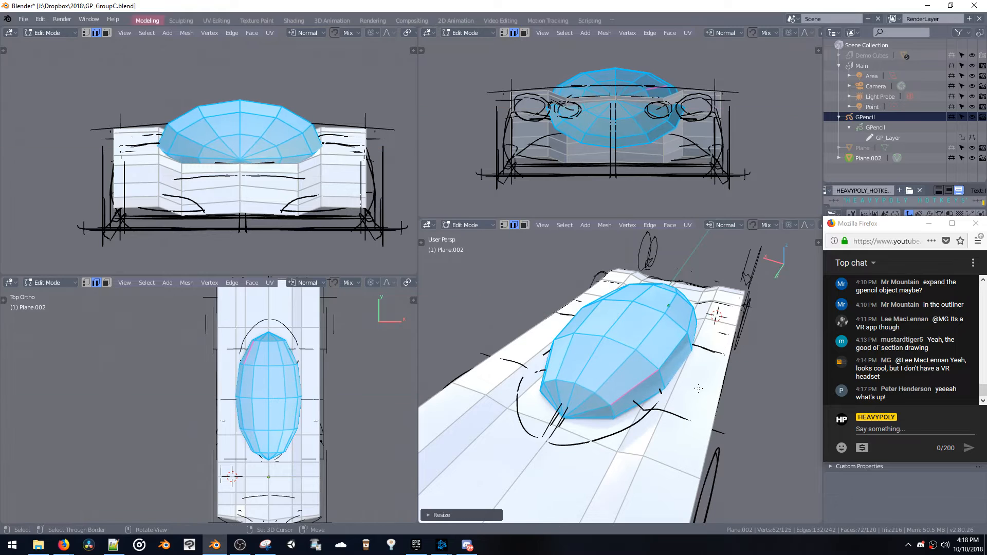
pyautogui.press('g')
pyautogui.press('z')
pyautogui.click(695, 397)
# Move the canopy shape rearward along Y within the cockpit outline and separate it from the body into its own object
pyautogui.moveTo(696, 397); pyautogui.dragTo(627, 415, button='middle')
pyautogui.press('g')
pyautogui.press('y')
pyautogui.click(585, 380)
pyautogui.press('p')
pyautogui.press('space')
# Move the canopy's front tip forward along Y to the nose of the sketched cockpit outline
pyautogui.moveTo(626, 414); pyautogui.dragTo(641, 437)
pyautogui.press('g')
pyautogui.moveTo(642, 438); pyautogui.dragTo(605, 392, button='middle')
pyautogui.press('y')
pyautogui.click(676, 459)
# Move the canopy's frontmost edge loop slightly forward and scale it up toward the sketched outline
pyautogui.press('space')
pyautogui.doubleClick(619, 422)
pyautogui.press('g')
pyautogui.press('y')
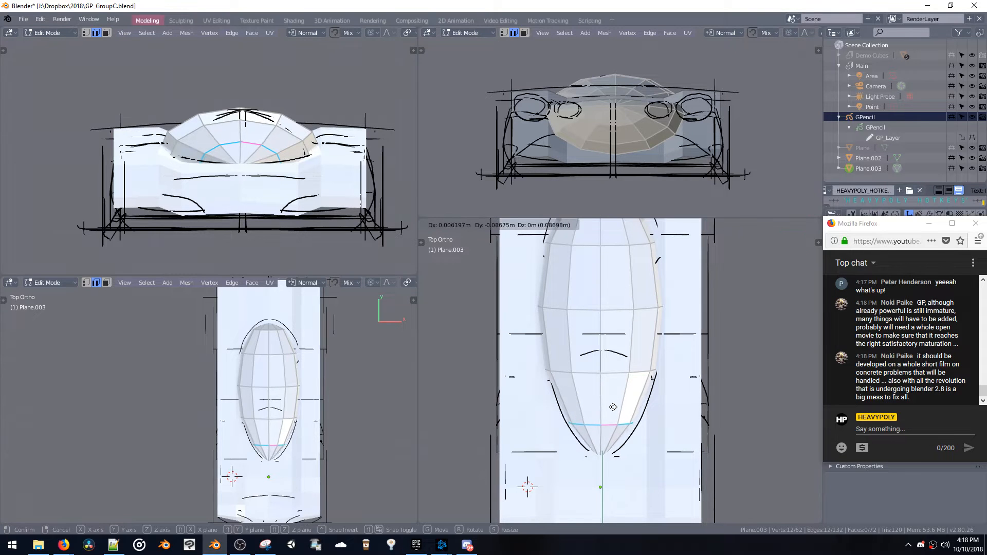
pyautogui.click(611, 407)
pyautogui.press('s')
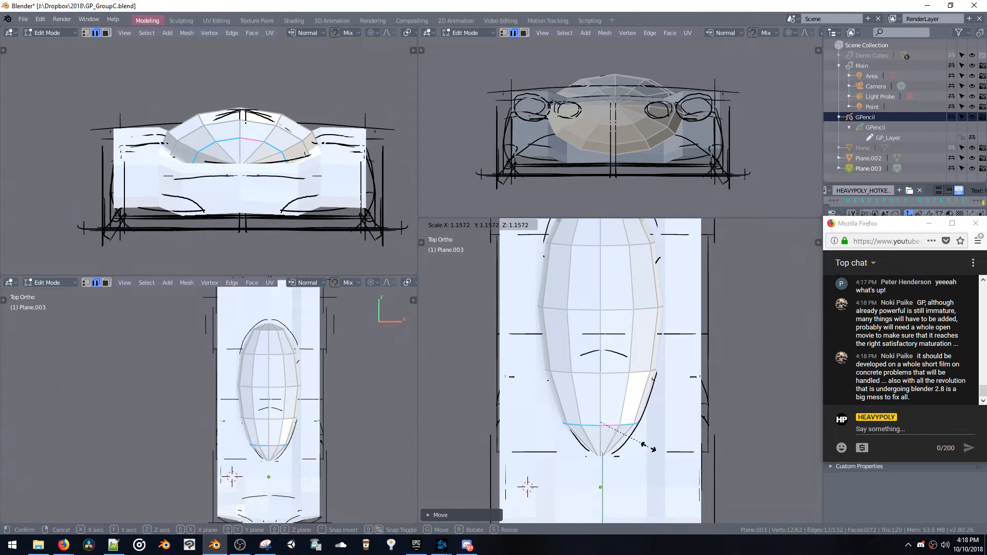
pyautogui.click(641, 444)
# Apply the canopy object's transform in Object Mode and return to editing its mesh in face selection mode
pyautogui.click(615, 423)
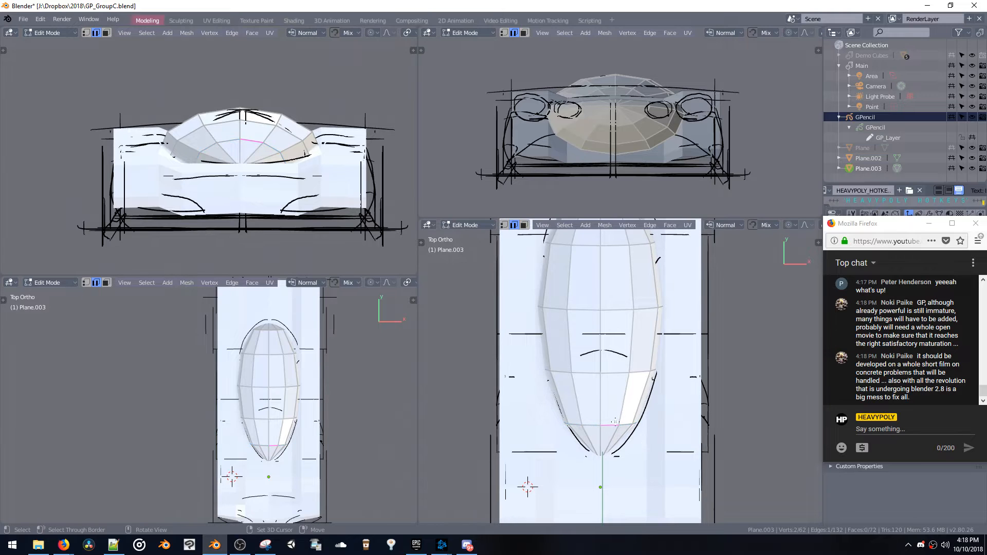
pyautogui.press('a')
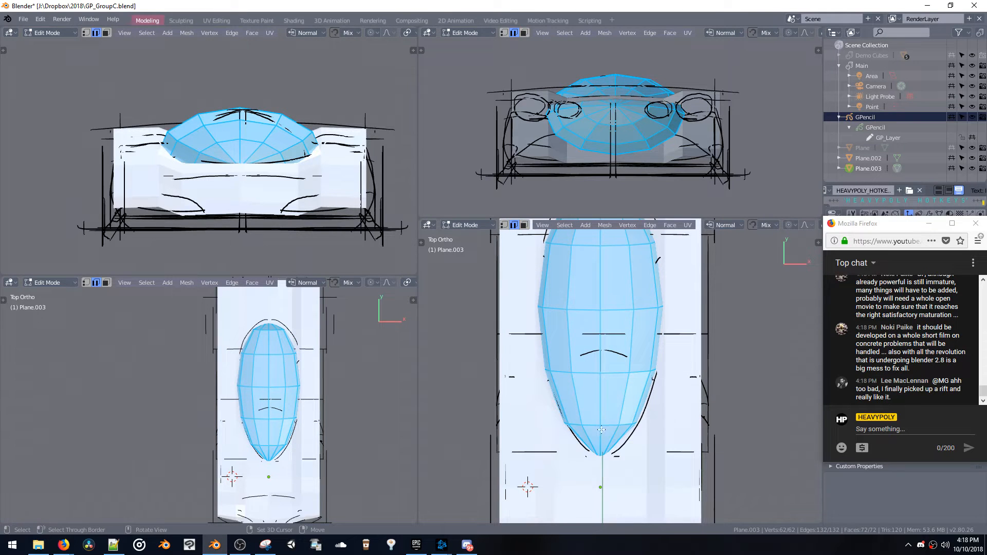
pyautogui.keyDown('shift'); pyautogui.moveTo(647, 502); pyautogui.dragTo(645, 458, button='middle'); pyautogui.keyUp('shift')
pyautogui.press('Tab')
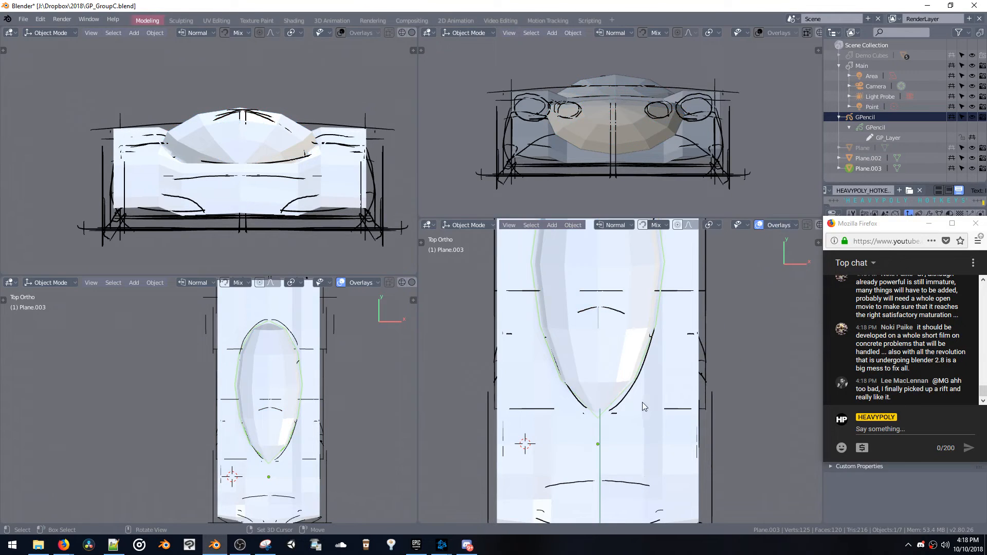
pyautogui.hotkey('ctrl', 'a')
pyautogui.click(618, 396)
pyautogui.press('Tab')
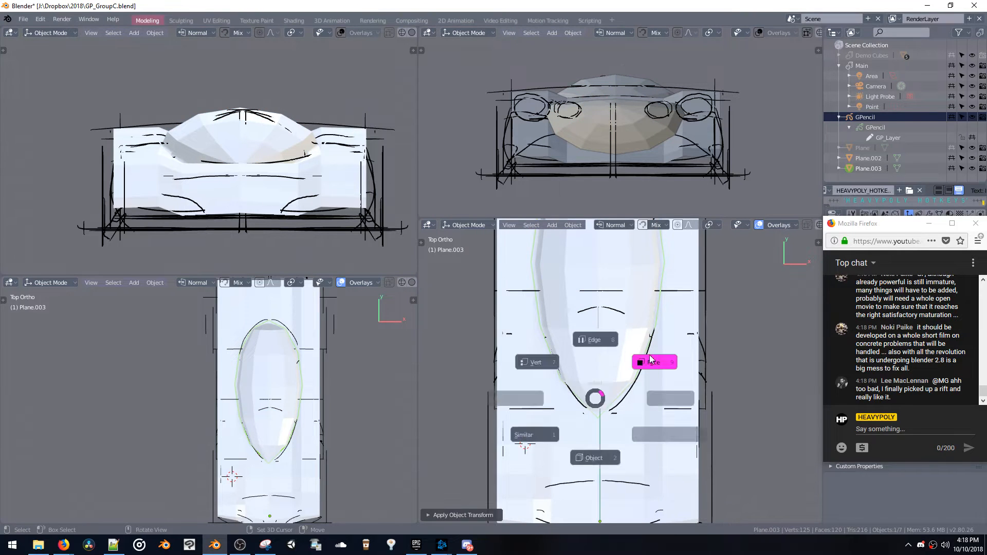
pyautogui.click(651, 359)
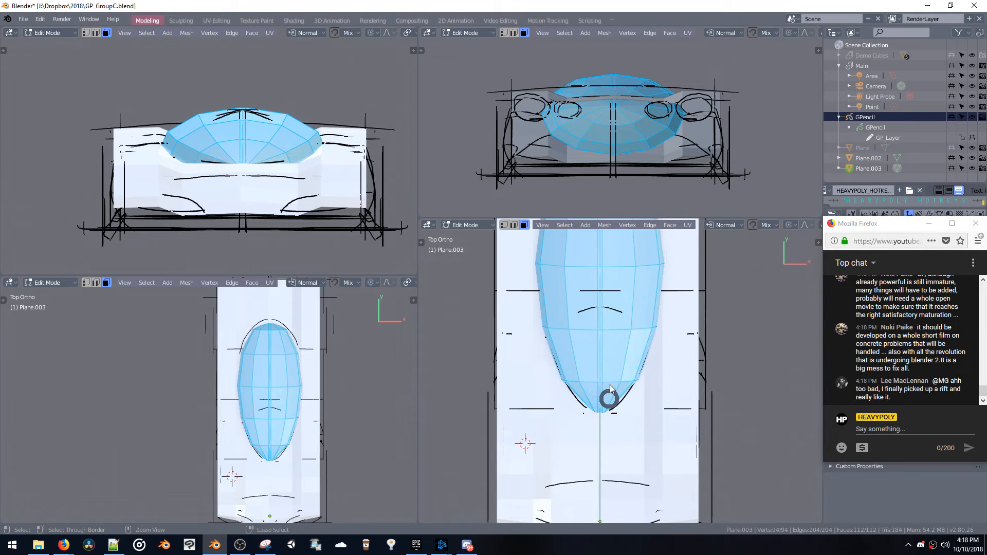
# Dissolve the redundant lengthwise edge loops beside the canopy's centre line
pyautogui.click(610, 389)
pyautogui.doubleClick(602, 367)
pyautogui.hotkey('ctrl', 'x')
pyautogui.doubleClick(597, 368)
pyautogui.hotkey('ctrl', 'x')
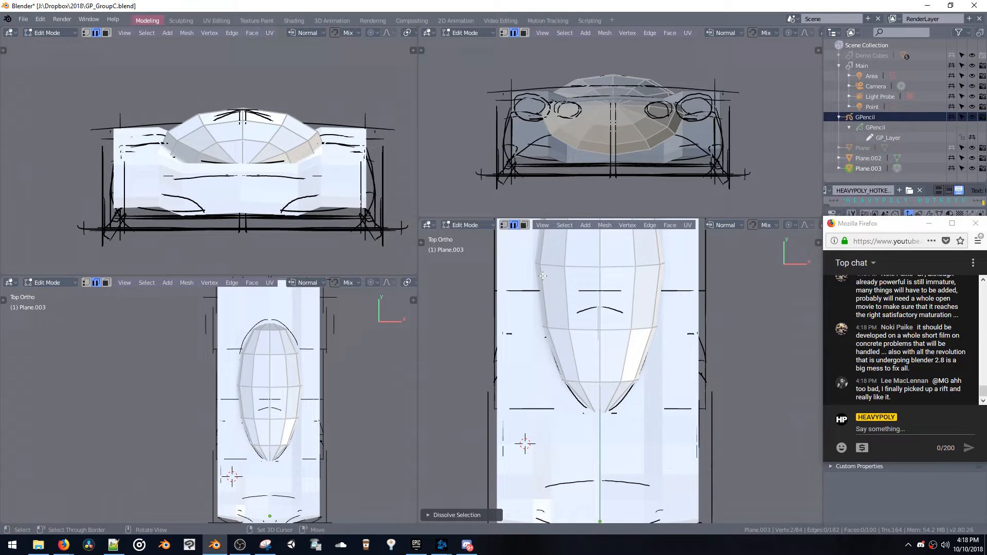
pyautogui.click(888, 359)
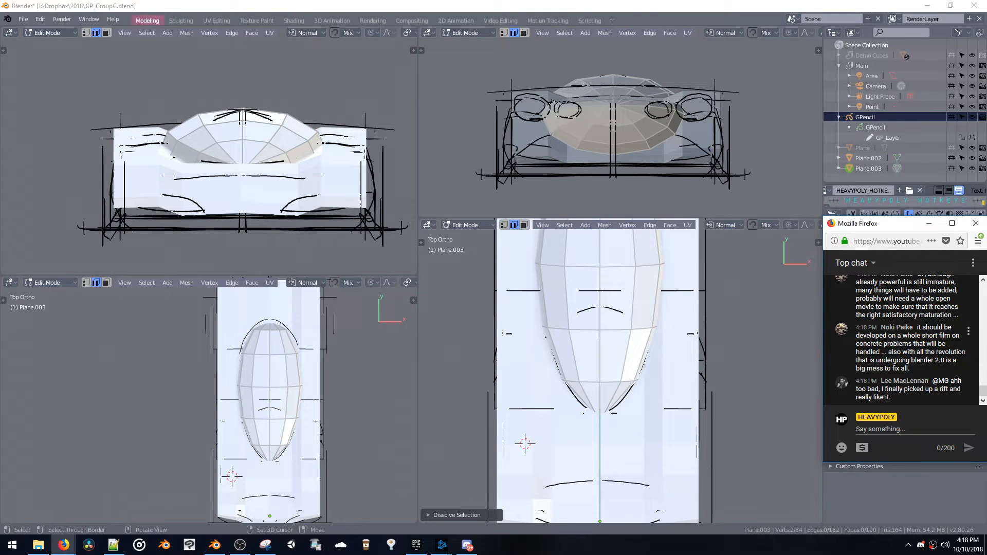
pyautogui.moveTo(978, 399); pyautogui.dragTo(984, 389)
pyautogui.moveTo(982, 400); pyautogui.dragTo(982, 423)
pyautogui.click(553, 366)
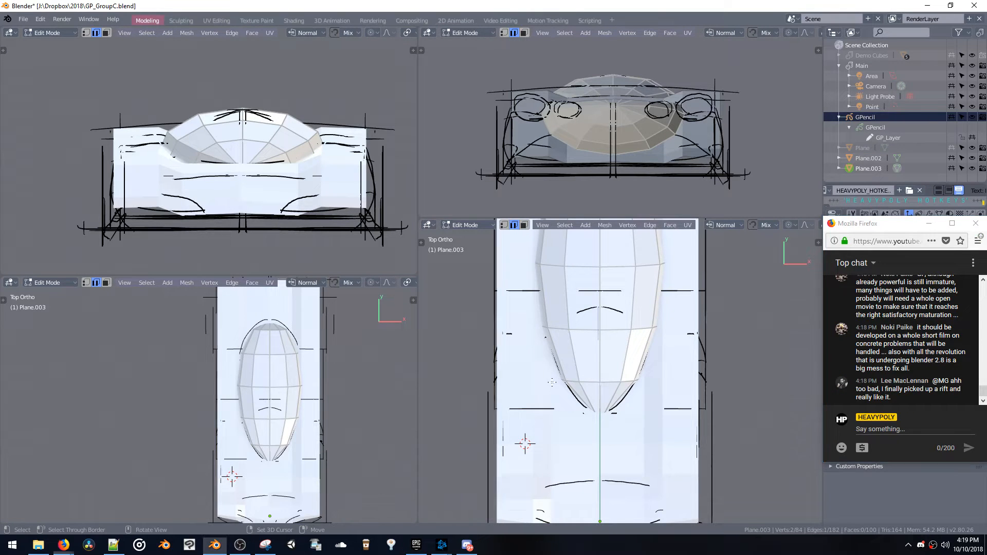
# Reposition the crosswise edge loop on the canopy's front half along Y and Z to follow the sketched windshield profile
pyautogui.moveTo(553, 368); pyautogui.dragTo(634, 357, button='middle')
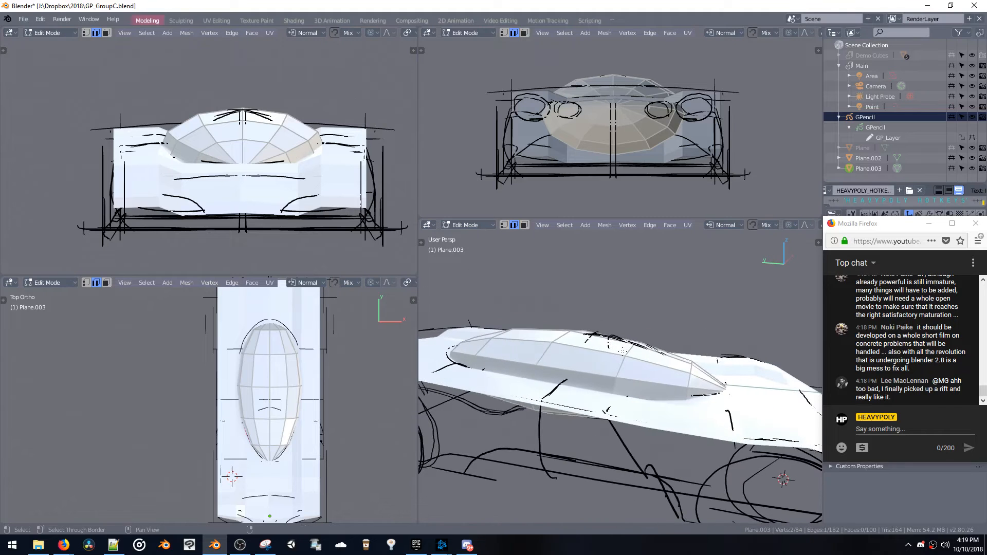
pyautogui.click(610, 365)
pyautogui.press('a')
pyautogui.press('g')
pyautogui.press('z')
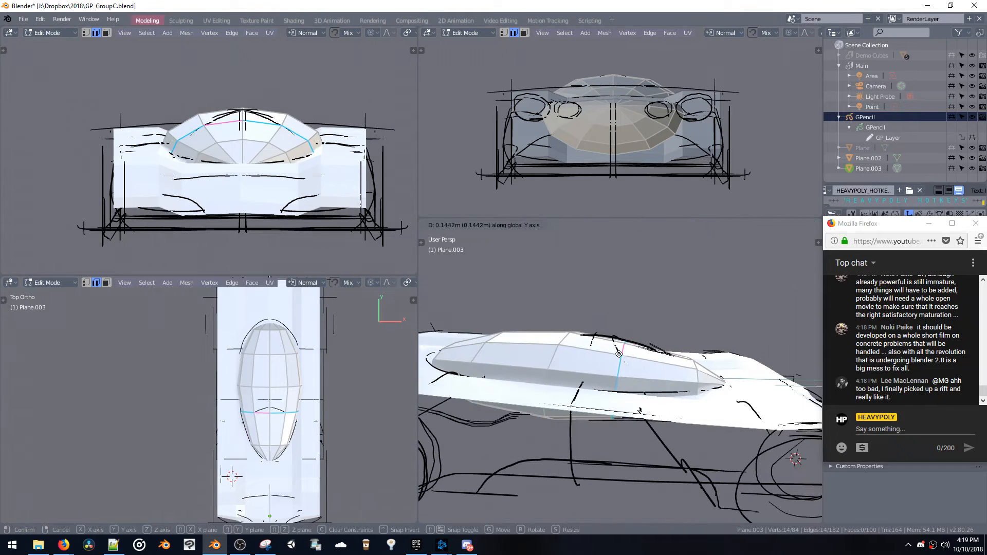
pyautogui.click(635, 353)
pyautogui.press('g')
pyautogui.press('z')
pyautogui.click(635, 353)
pyautogui.press('g')
pyautogui.press('y')
pyautogui.click(638, 357)
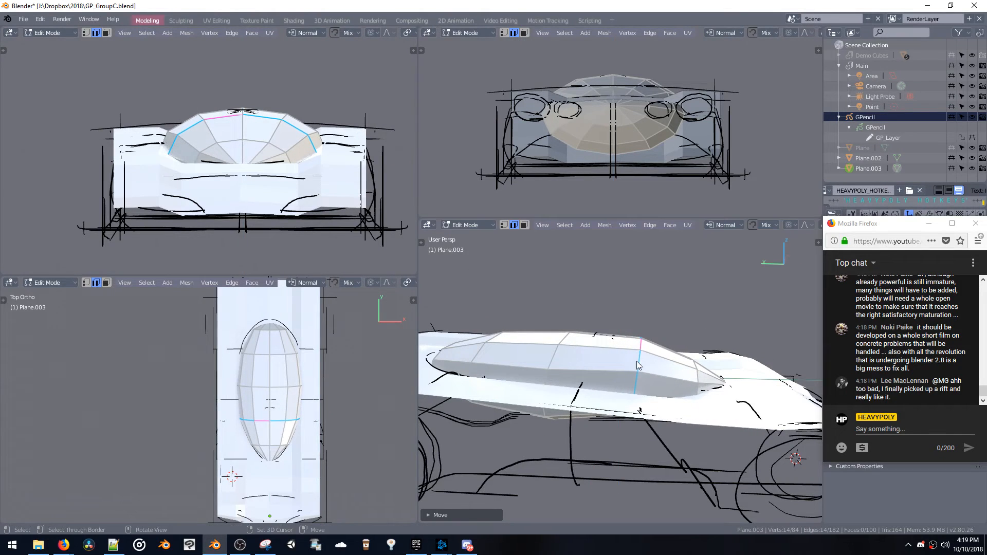
# Save the file and lower the canopy's windshield edge loop slightly along Z
pyautogui.hotkey('ctrl', 's')
pyautogui.press('g')
pyautogui.press('z')
pyautogui.click(634, 362)
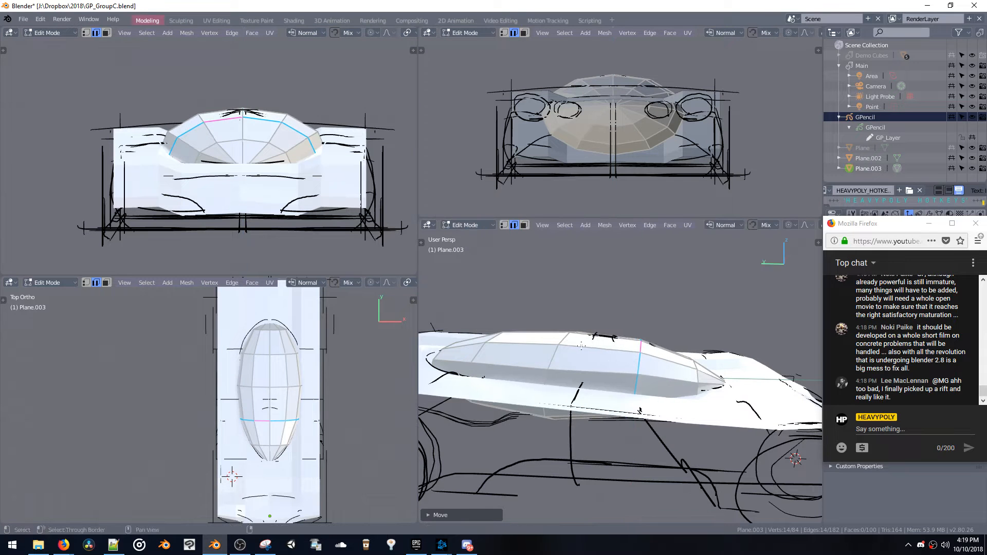
# Move the canopy's middle crosswise edge loop forward along Y and lower it slightly along Z
pyautogui.moveTo(634, 362); pyautogui.dragTo(617, 383, button='middle')
pyautogui.press('g')
pyautogui.press('y')
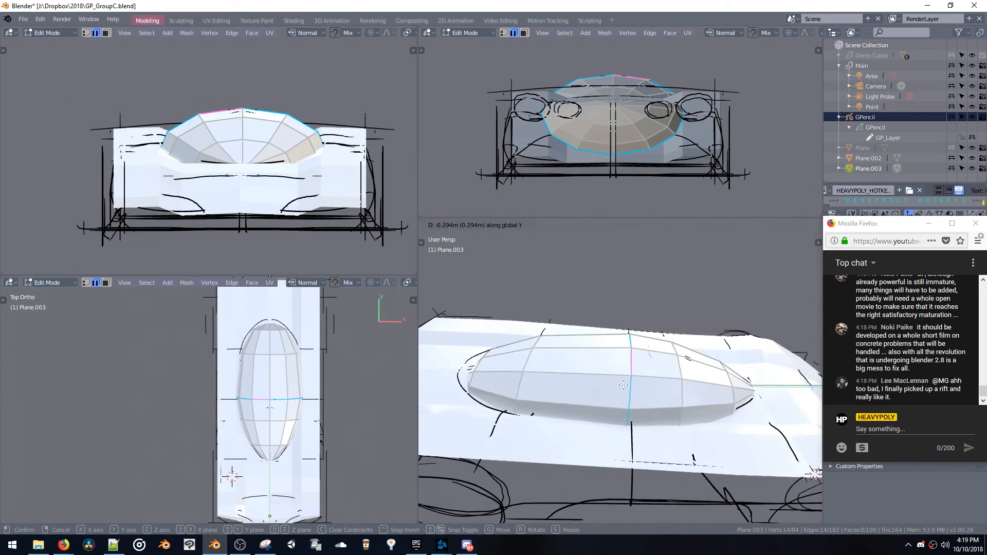
pyautogui.click(619, 385)
pyautogui.press('g')
pyautogui.press('z')
pyautogui.click(621, 385)
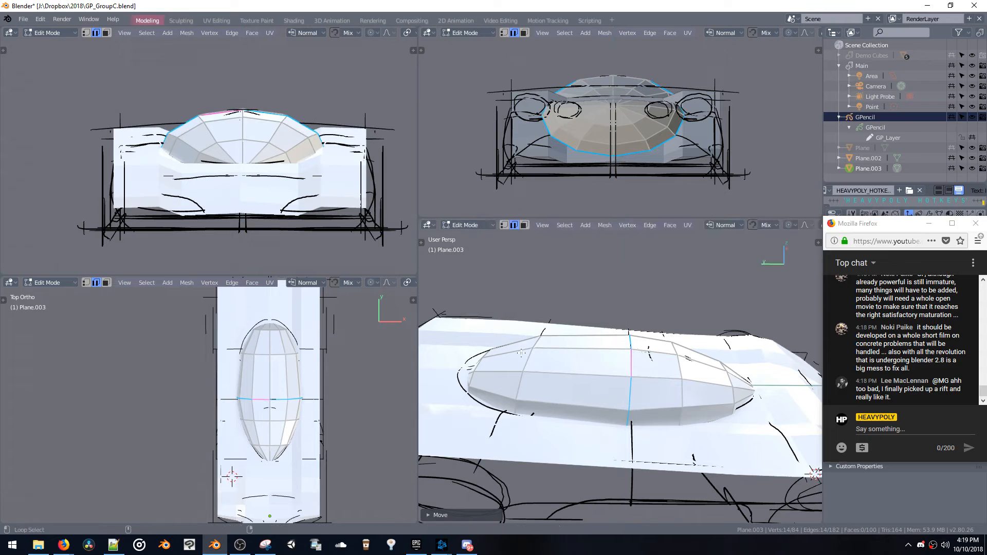
# Move the canopy's rear crosswise edge loop forward along Y, adjust its height along Z and its width along X
pyautogui.press('g')
pyautogui.press('y')
pyautogui.click(570, 378)
pyautogui.press('g')
pyautogui.press('z')
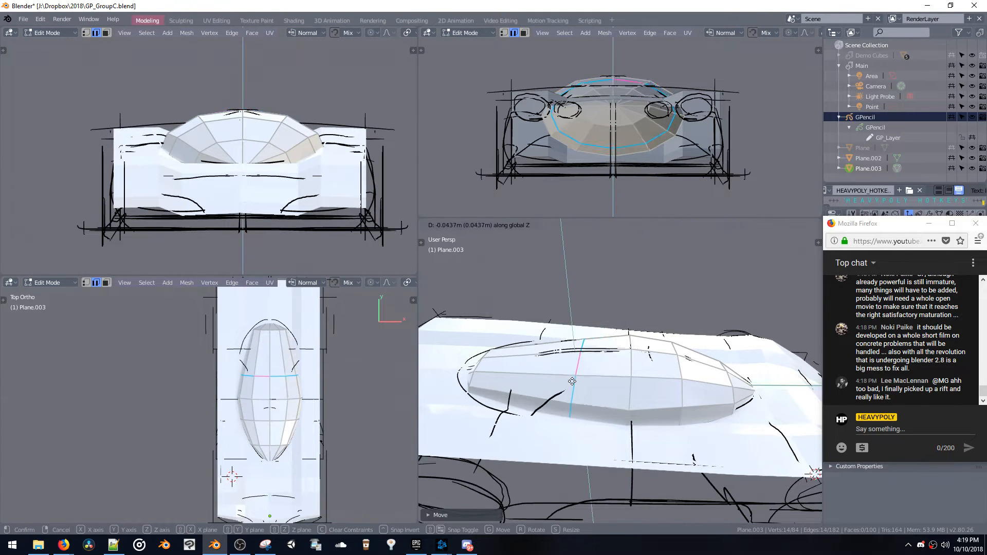
pyautogui.click(570, 372)
pyautogui.moveTo(571, 372); pyautogui.dragTo(630, 399, button='middle')
pyautogui.press('s')
pyautogui.press('x')
pyautogui.click(698, 455)
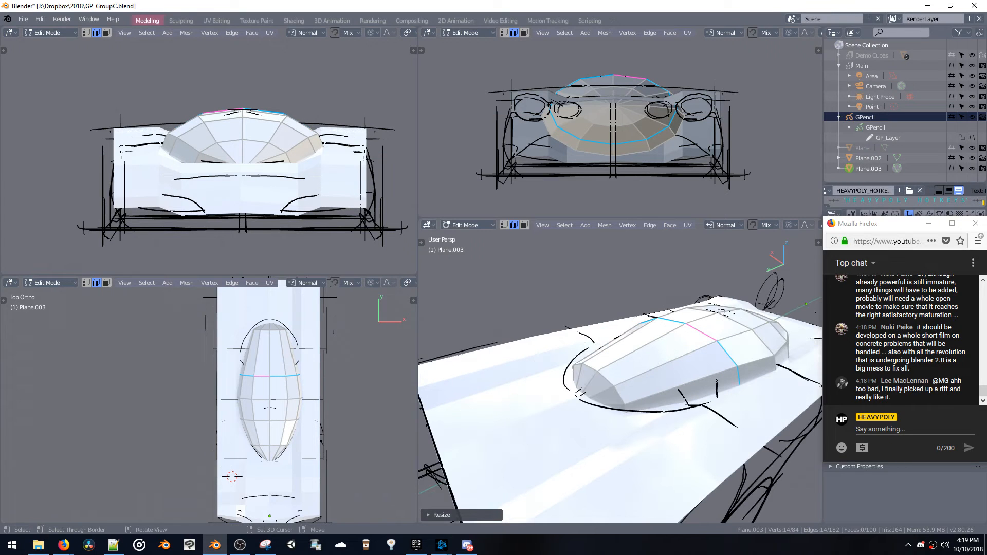
# Dissolve the fan of faces at the canopy's rear tip into a single face
pyautogui.press('3')
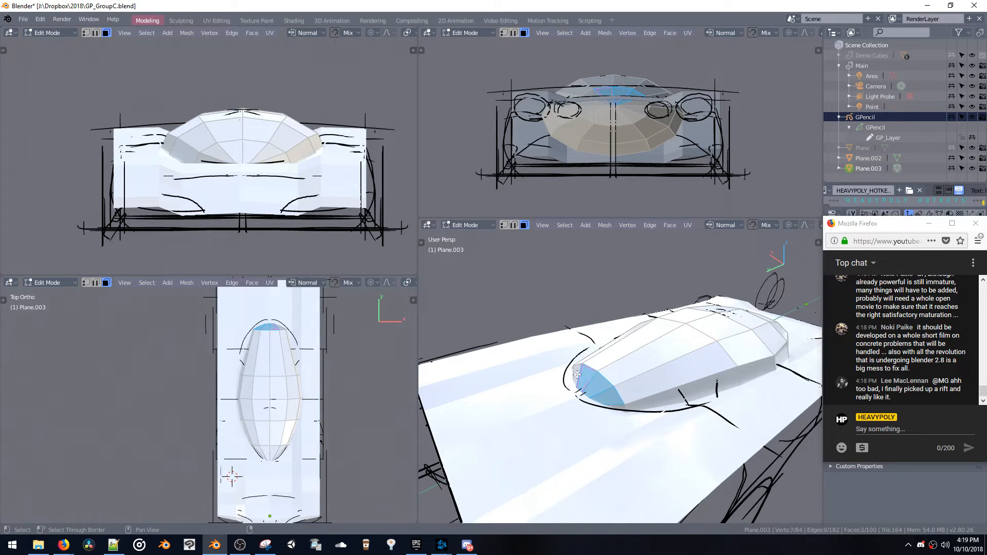
pyautogui.keyDown('shift'); pyautogui.click(577, 373); pyautogui.keyUp('shift')
pyautogui.moveTo(577, 374); pyautogui.dragTo(611, 465, button='middle')
pyautogui.press('b')
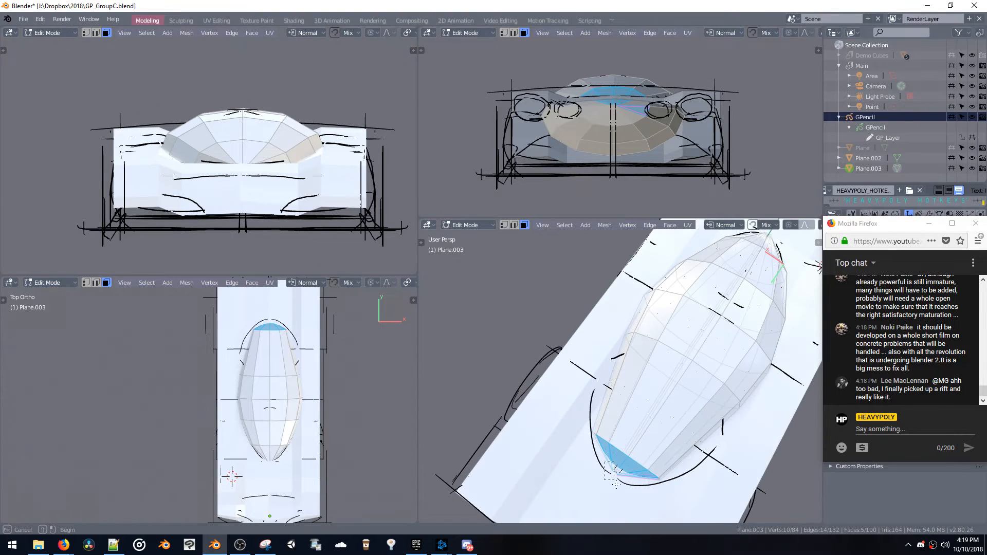
pyautogui.moveTo(621, 495); pyautogui.dragTo(619, 481)
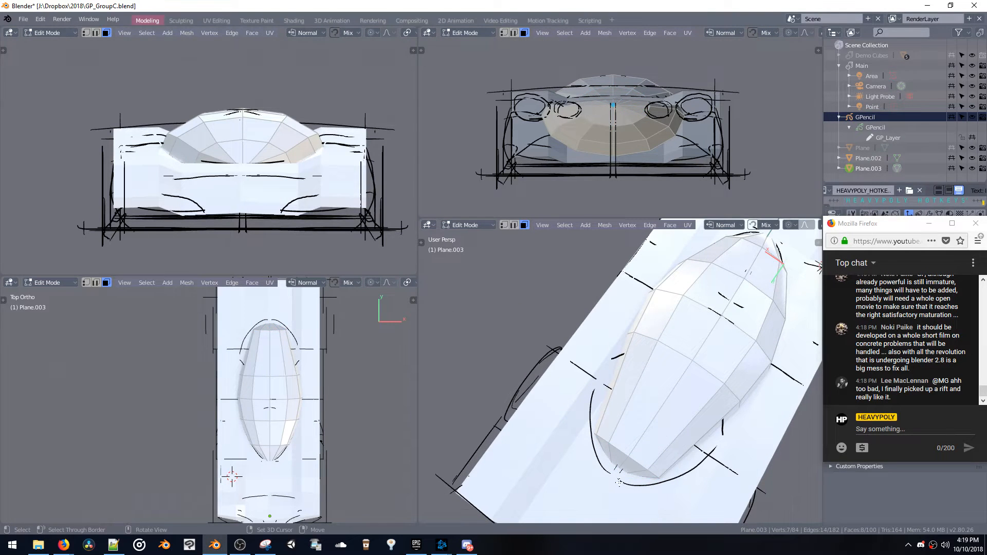
pyautogui.press('ctrl+KP_Add')
pyautogui.hotkey('ctrl', 'x')
# Adjust the merged rear face's height and move it rearward along Y to the end of the sketched canopy outline
pyautogui.moveTo(618, 481); pyautogui.dragTo(584, 387, button='middle')
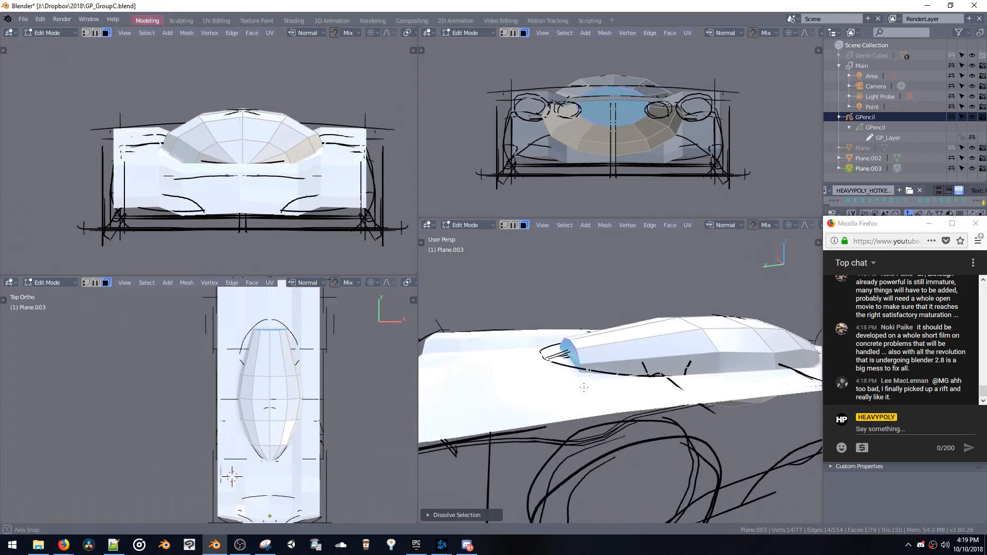
pyautogui.press('g')
pyautogui.press('z')
pyautogui.press('y')
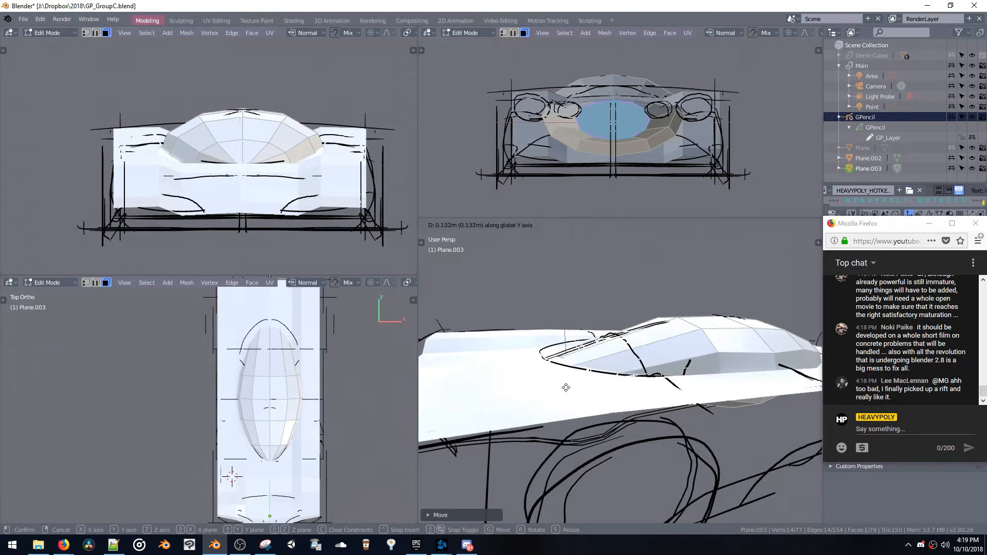
pyautogui.click(540, 394)
# Select the canopy's widest crosswise edge loop and adjust its height slightly along Z
pyautogui.moveTo(540, 393); pyautogui.dragTo(650, 399, button='middle')
pyautogui.press('space')
pyautogui.doubleClick(665, 356)
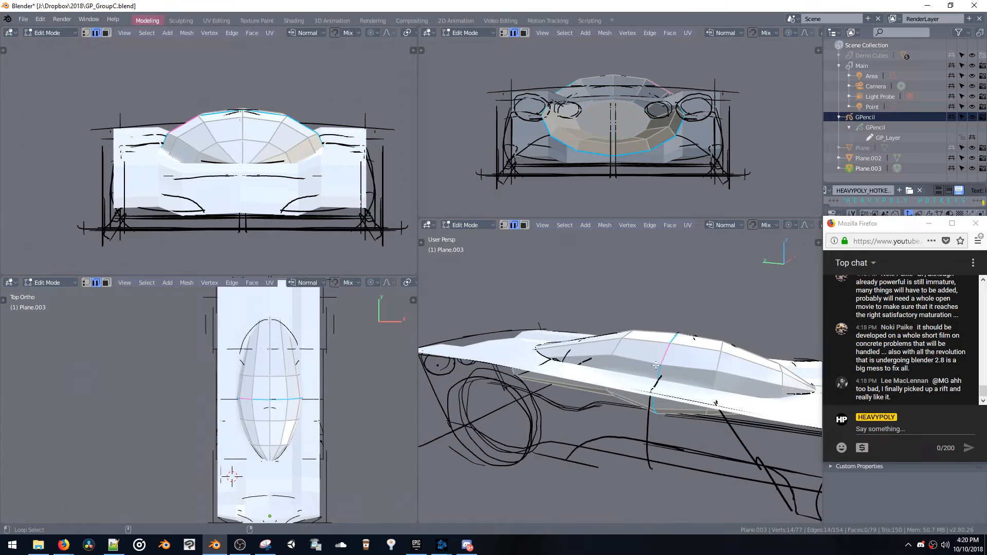
pyautogui.press('g')
pyautogui.press('z')
pyautogui.click(659, 376)
# Slide the vertex on the side of the canopy's widest loop along its edge in vertex mode
pyautogui.press('space')
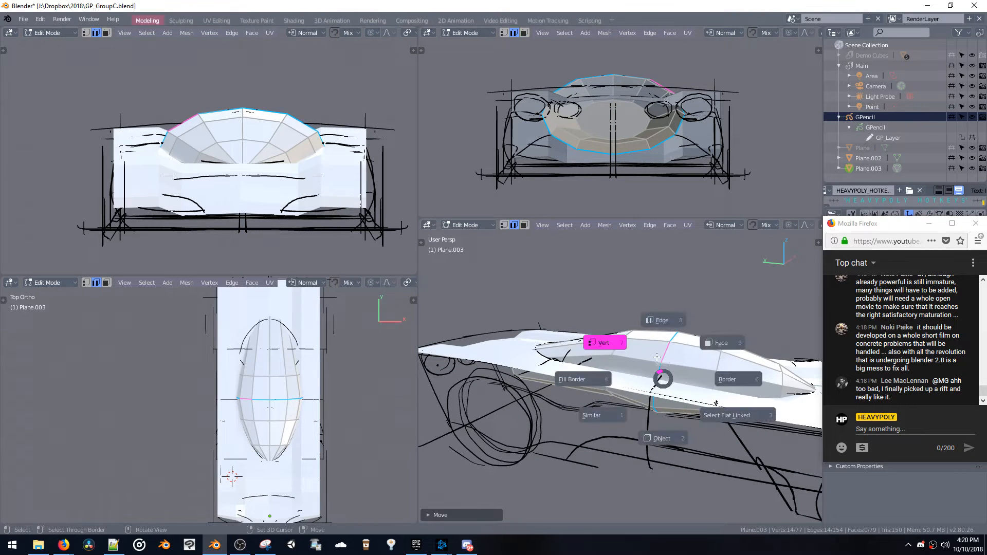
pyautogui.click(660, 365)
pyautogui.moveTo(660, 366); pyautogui.dragTo(587, 370, button='middle')
pyautogui.hotkey('shift', 'v')
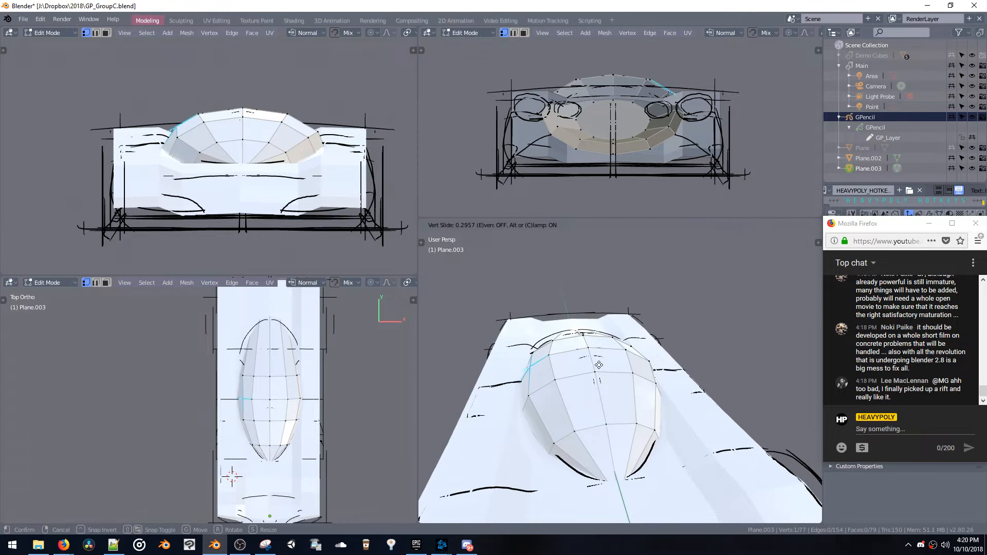
pyautogui.click(596, 365)
# Dissolve the faces at the canopy's front tip into a single face and move it along Y
pyautogui.moveTo(596, 365); pyautogui.dragTo(638, 328, button='middle')
pyautogui.press('space')
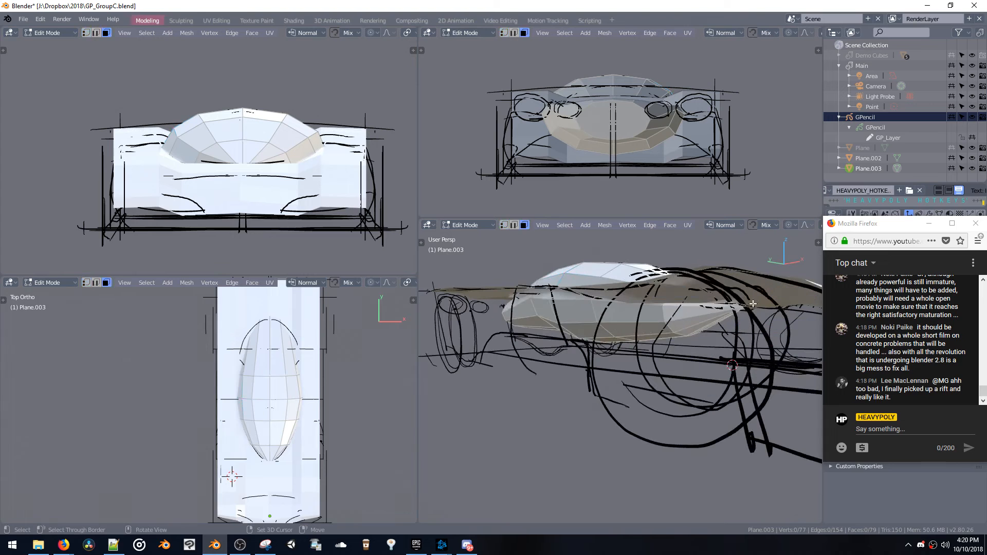
pyautogui.moveTo(726, 296); pyautogui.dragTo(750, 315)
pyautogui.moveTo(750, 312); pyautogui.dragTo(720, 382, button='middle')
pyautogui.press('ctrl+KP_Add')
pyautogui.hotkey('ctrl', 'x')
pyautogui.press('g')
pyautogui.press('y')
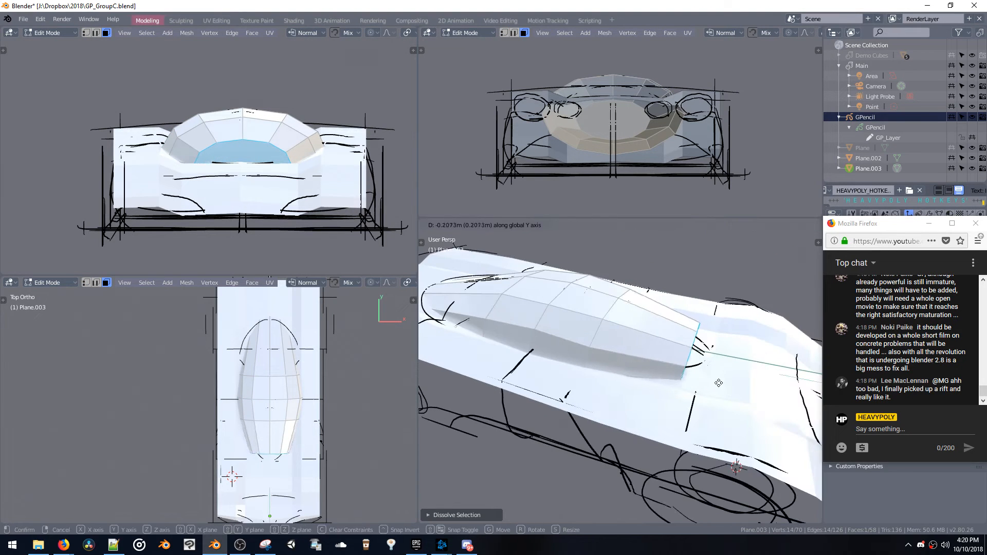
pyautogui.click(697, 376)
# Extrude the canopy's merged front face, lower it along Z and scale it down to round the nose
pyautogui.press('e')
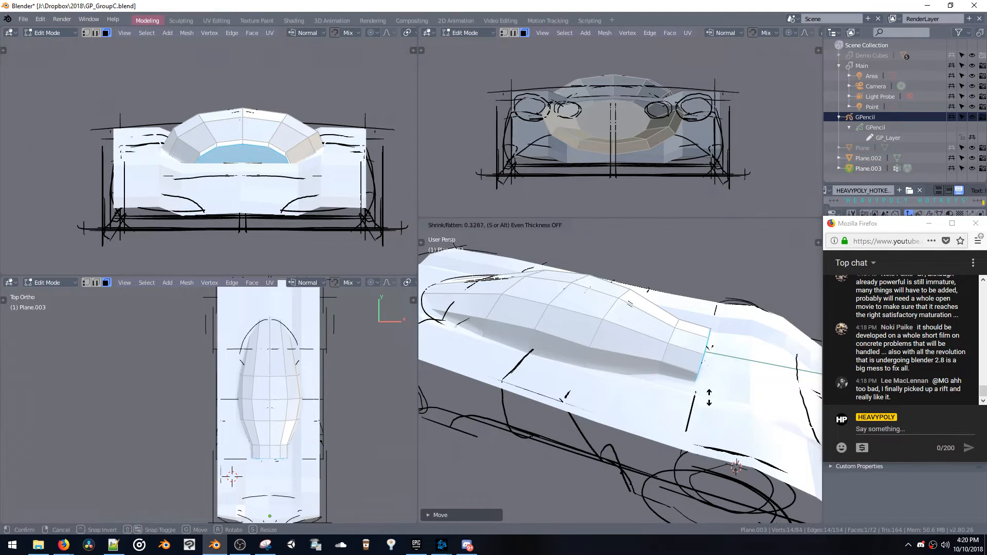
pyautogui.click(712, 403)
pyautogui.hotkey('ctrl', 'space')
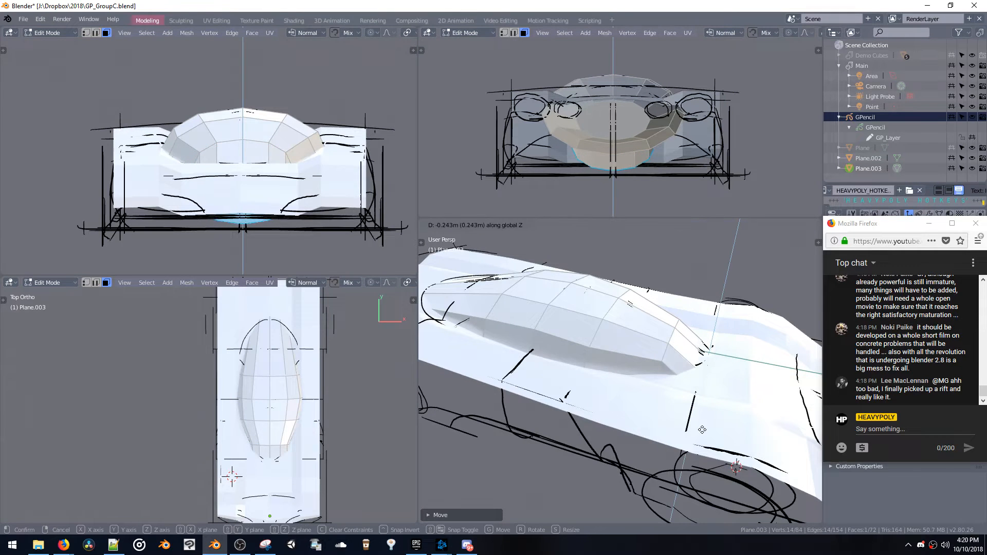
pyautogui.click(701, 431)
pyautogui.moveTo(701, 431); pyautogui.dragTo(709, 403, button='middle')
pyautogui.press('s')
pyautogui.click(636, 429)
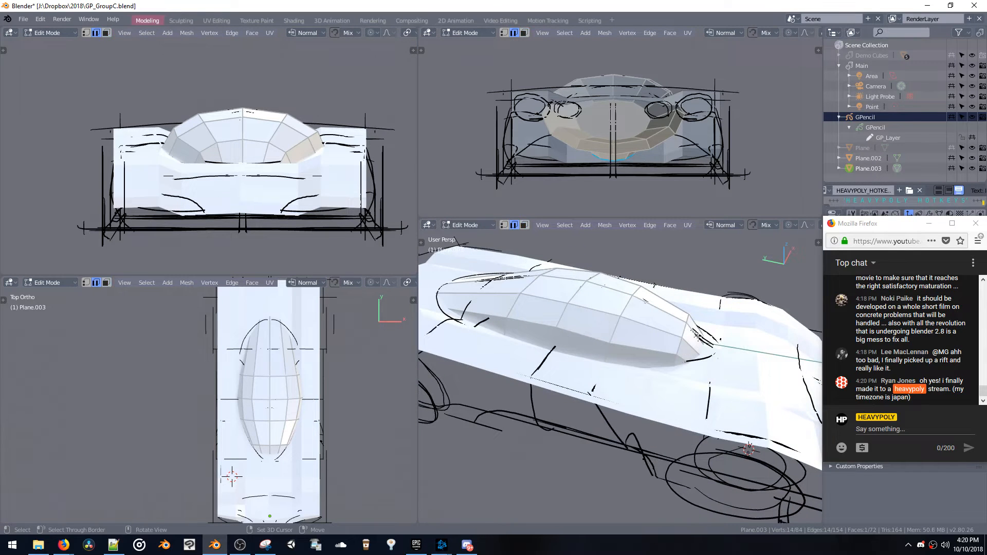
# Slide the crosswise edge loop nearest the canopy's nose along the surface and adjust its height along Z
pyautogui.press('g')
pyautogui.press('g')
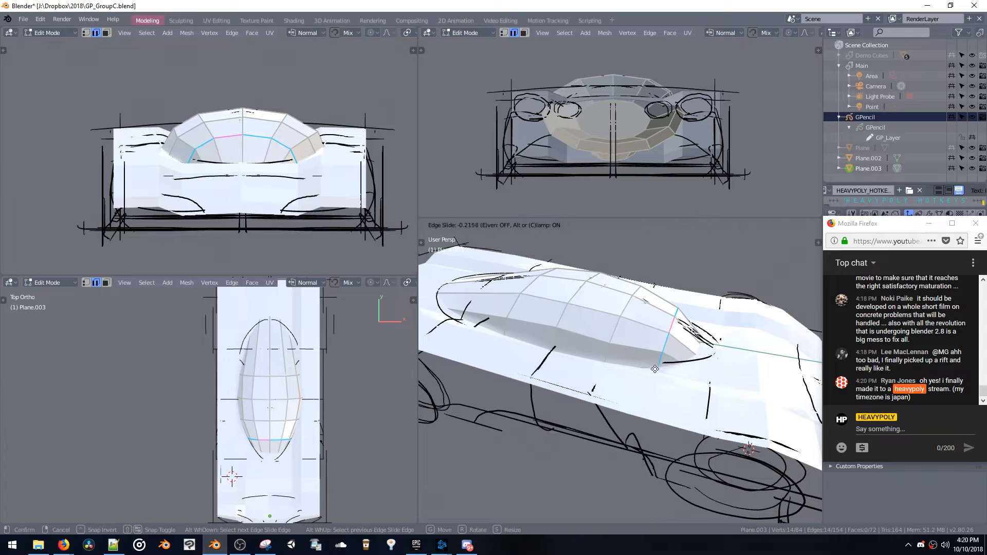
pyautogui.click(657, 376)
pyautogui.press('g')
pyautogui.press('z')
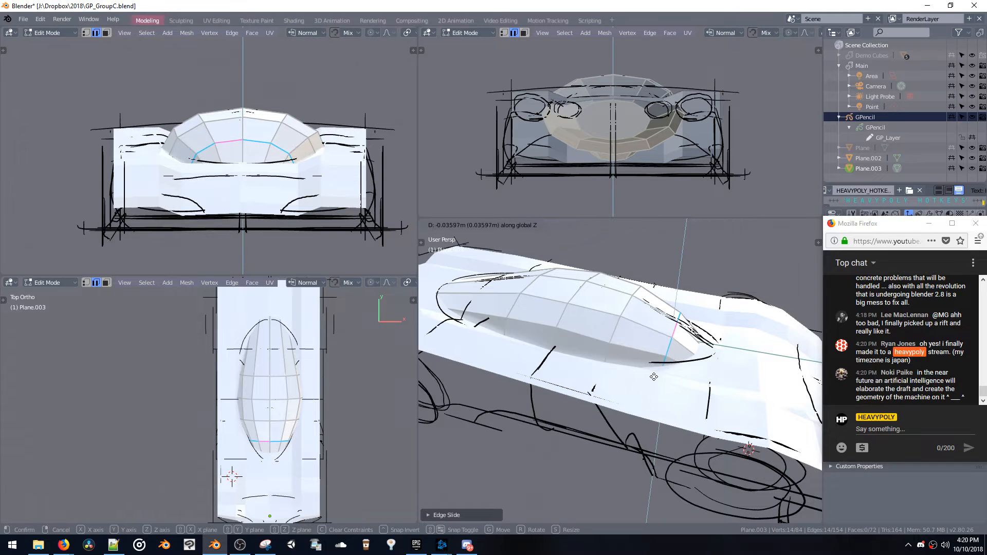
pyautogui.click(653, 371)
pyautogui.moveTo(653, 371); pyautogui.dragTo(606, 359, button='middle')
# Adjust the width of the canopy's crosswise edge loops by scaling along X to fit the sketched outline
pyautogui.press('Tab')
pyautogui.press('space')
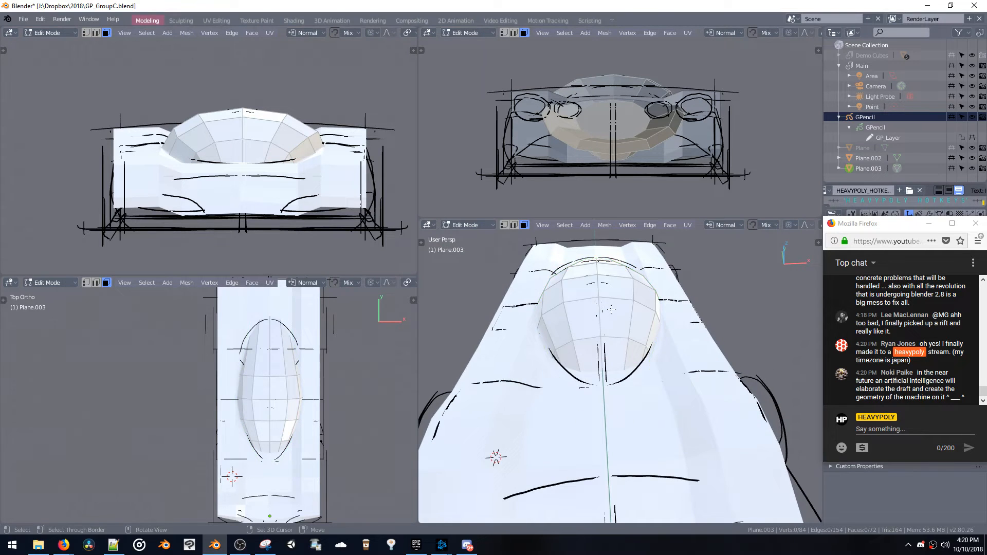
pyautogui.moveTo(589, 325); pyautogui.dragTo(604, 374, button='middle')
pyautogui.press('space')
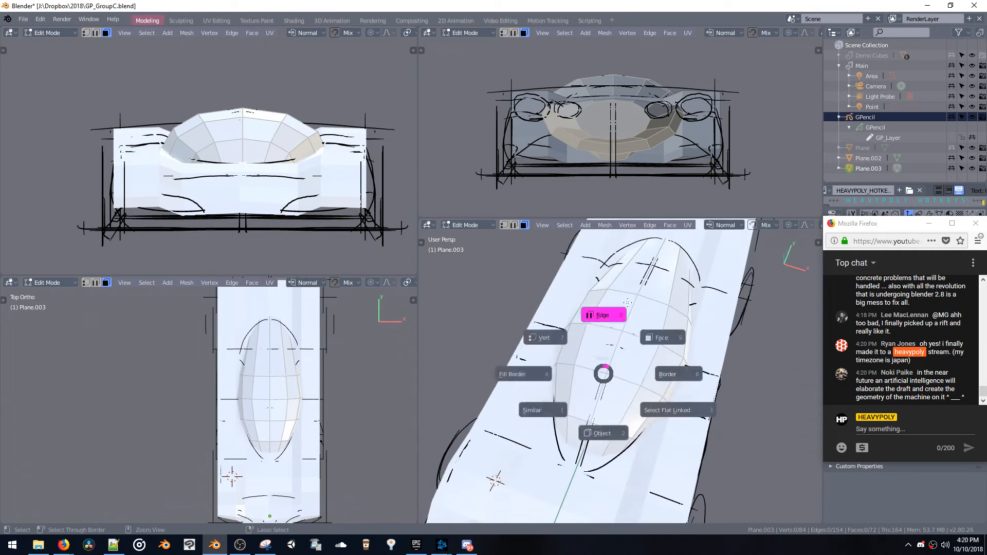
pyautogui.doubleClick(603, 352)
pyautogui.moveTo(686, 411); pyautogui.dragTo(672, 352, button='middle')
pyautogui.press('s')
pyautogui.press('x')
pyautogui.click(709, 422)
pyautogui.press('s')
pyautogui.press('x')
pyautogui.click(688, 385)
# Leave the canopy mesh, select the car body object and enter Edit Mode on it
pyautogui.press('Tab')
pyautogui.click(649, 390)
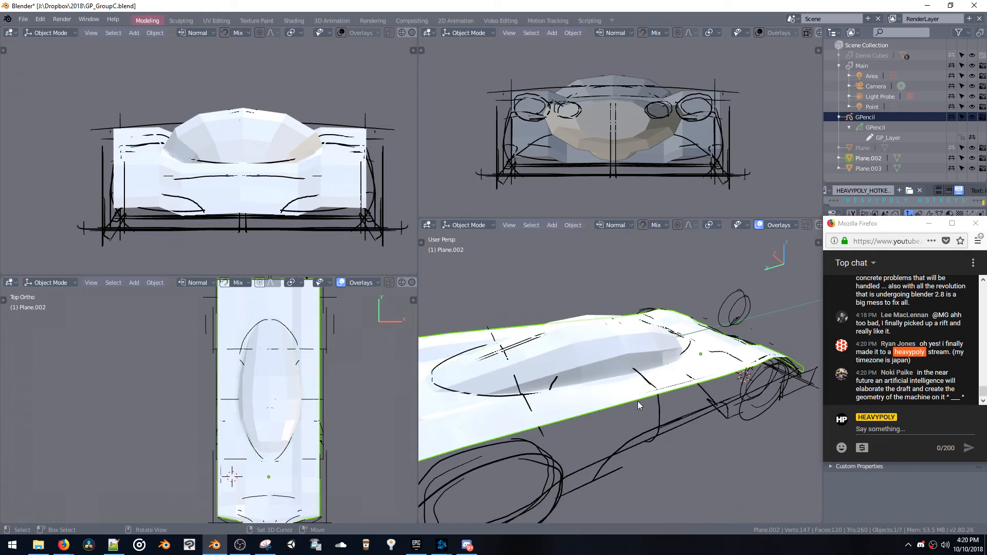
pyautogui.press('Tab')
pyautogui.moveTo(637, 401); pyautogui.dragTo(652, 298, button='middle')
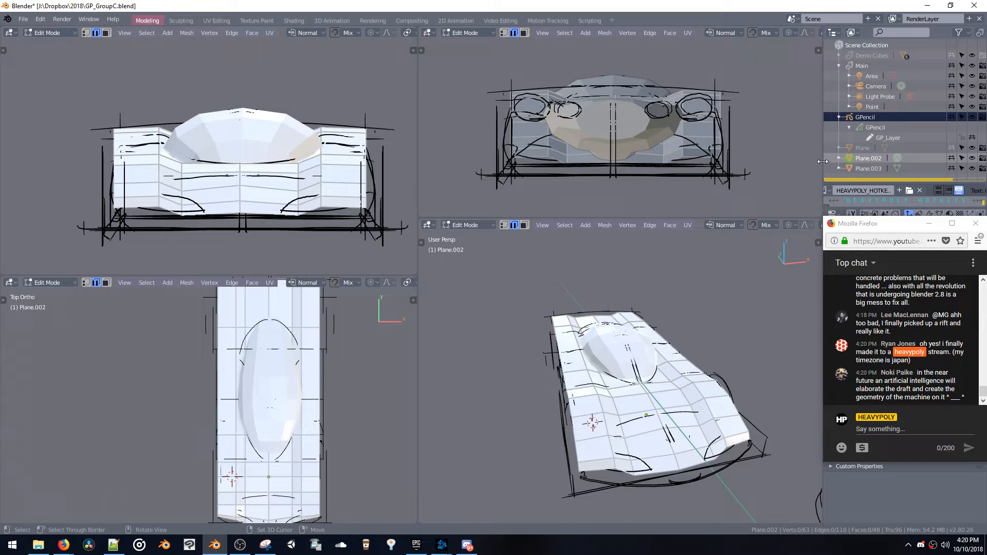
# Split the perspective viewport vertically and turn the new area into a Properties editor
pyautogui.moveTo(822, 162); pyautogui.dragTo(823, 184)
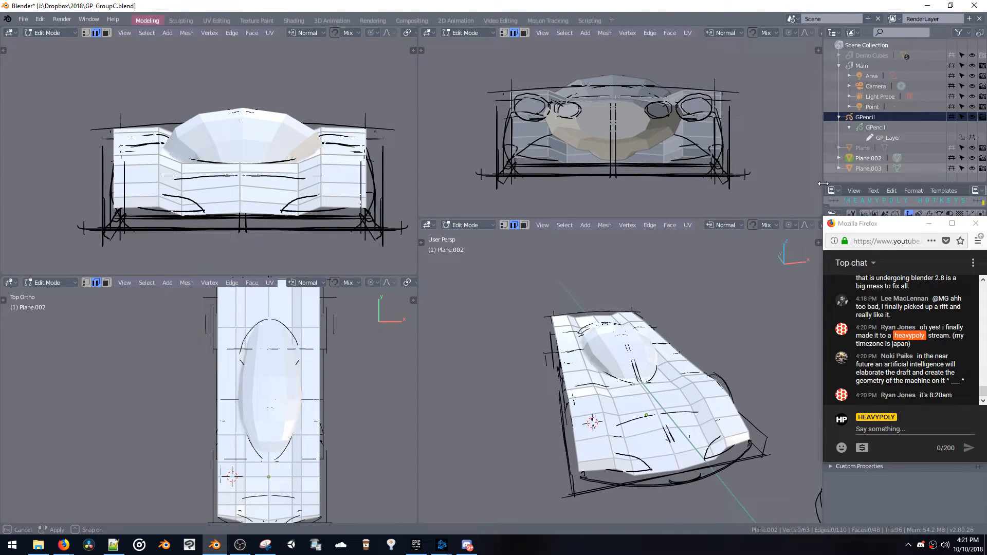
pyautogui.moveTo(822, 225); pyautogui.dragTo(620, 217)
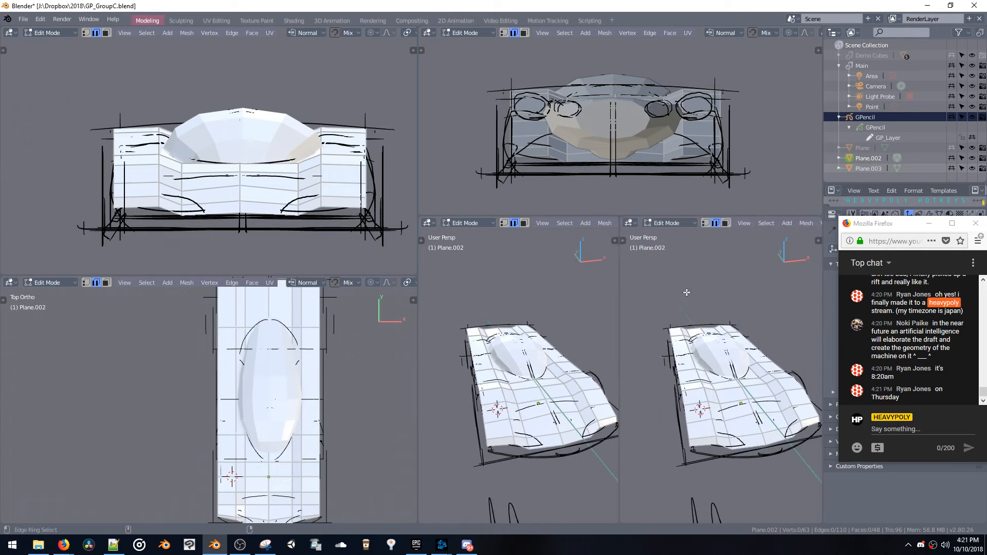
pyautogui.hotkey('ctrl', 'alt', 'space')
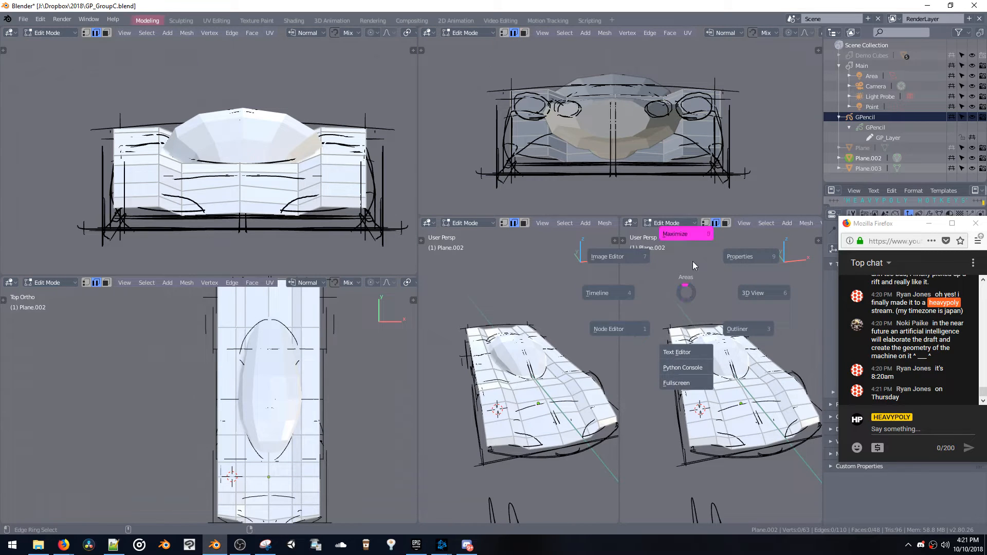
pyautogui.click(745, 264)
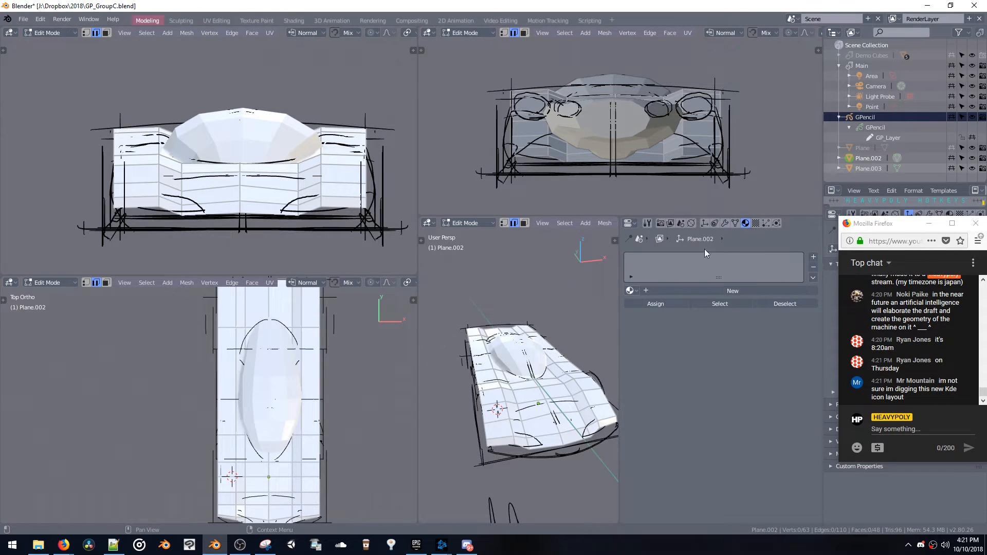
# Narrow the new Properties area and widen the perspective viewport by shifting the divider between the viewport columns
pyautogui.moveTo(619, 318); pyautogui.dragTo(670, 331)
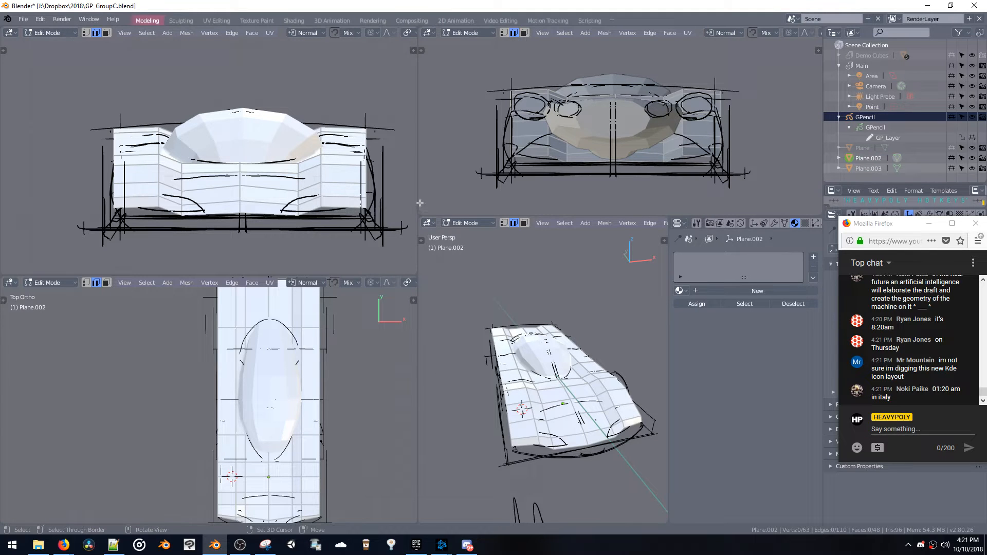
pyautogui.moveTo(392, 196); pyautogui.dragTo(303, 199)
pyautogui.moveTo(465, 388)
pyautogui.mouseDown(button='middle')
pyautogui.moveTo(516, 361)
pyautogui.moveTo(466, 373)
pyautogui.mouseUp(button='middle')
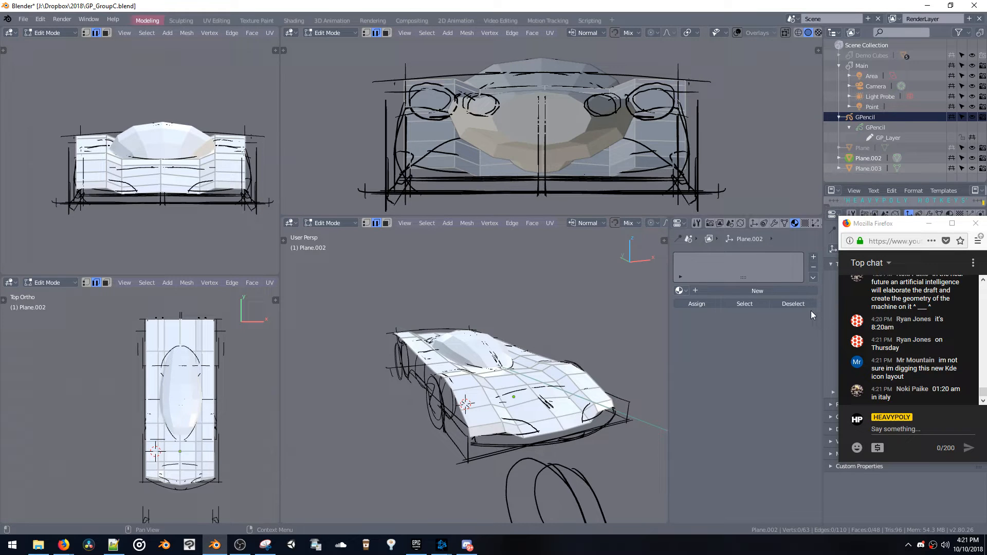
# Shift the two nose faces beside the car body's centreline slightly along Y to fit the sketched front
pyautogui.moveTo(516, 374); pyautogui.dragTo(548, 412, button='middle')
pyautogui.press('3')
pyautogui.keyDown('shift'); pyautogui.click(520, 387); pyautogui.keyUp('shift')
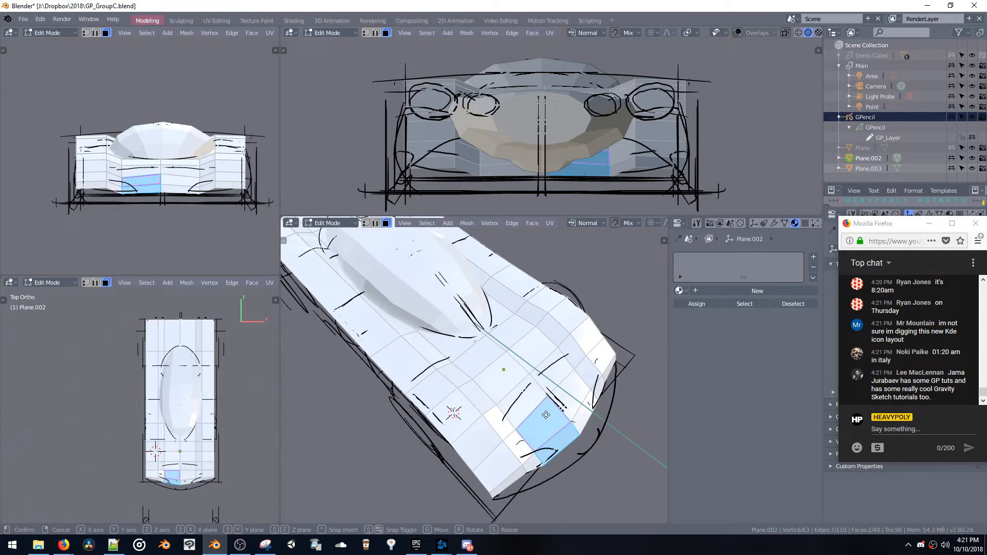
pyautogui.press('g')
pyautogui.press('y')
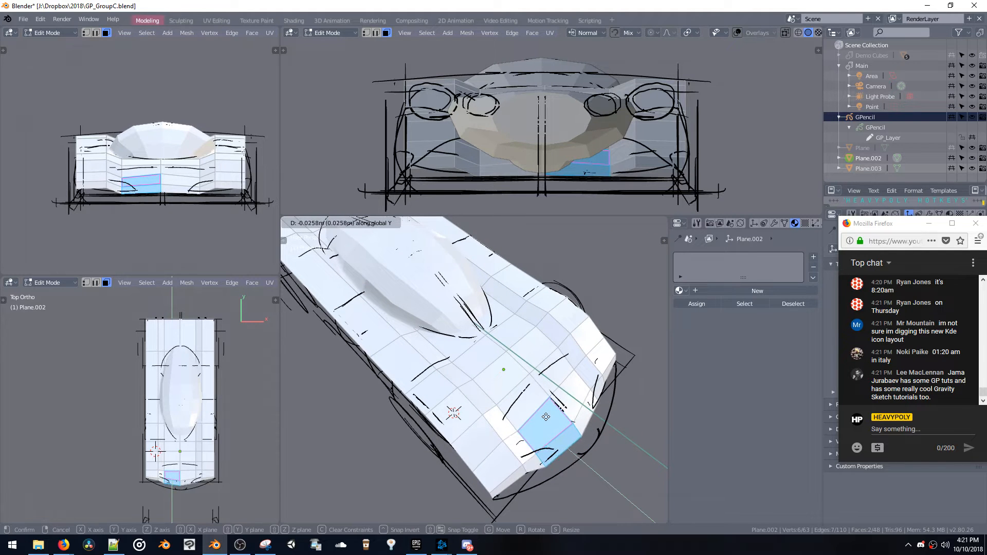
pyautogui.click(546, 410)
# Lower the outer front corner face of the body along Z toward the sketched front edge
pyautogui.moveTo(547, 410); pyautogui.dragTo(537, 373, button='middle')
pyautogui.click(519, 380)
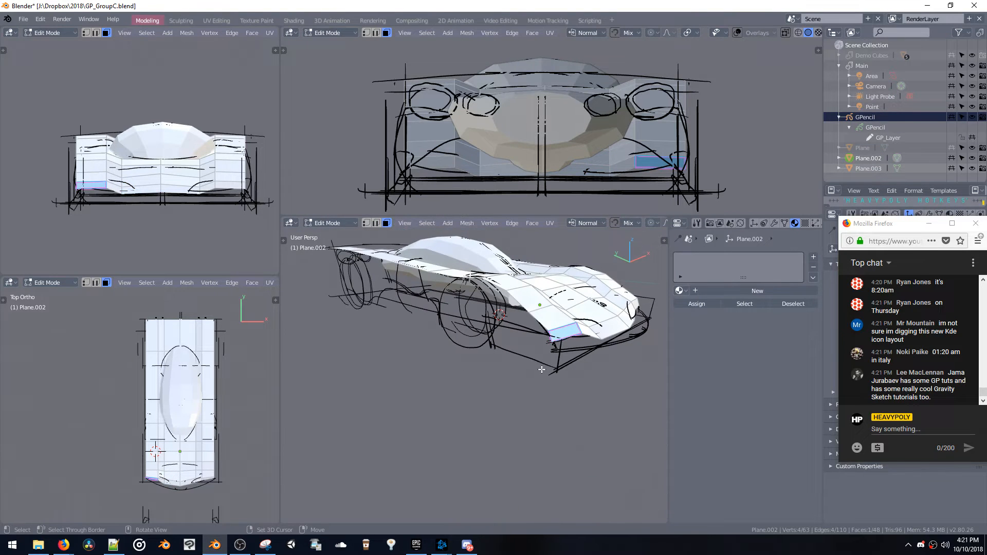
pyautogui.press('g')
pyautogui.press('z')
pyautogui.click(543, 395)
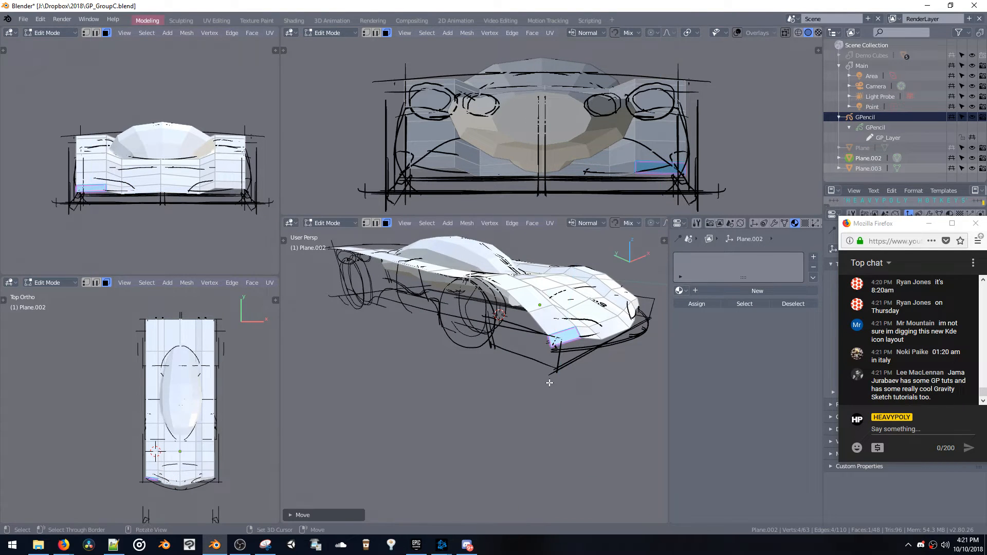
# Move the lower edge of the front corner along Y and Z to meet the sketched bumper line
pyautogui.keyDown('ctrl'); pyautogui.keyDown('shift'); pyautogui.middleClick(549, 382); pyautogui.keyUp('shift'); pyautogui.keyUp('ctrl')
pyautogui.keyDown('ctrl'); pyautogui.moveTo(547, 386); pyautogui.dragTo(534, 467, button='middle'); pyautogui.keyUp('ctrl')
pyautogui.press('space')
pyautogui.click(520, 352)
pyautogui.click(512, 376)
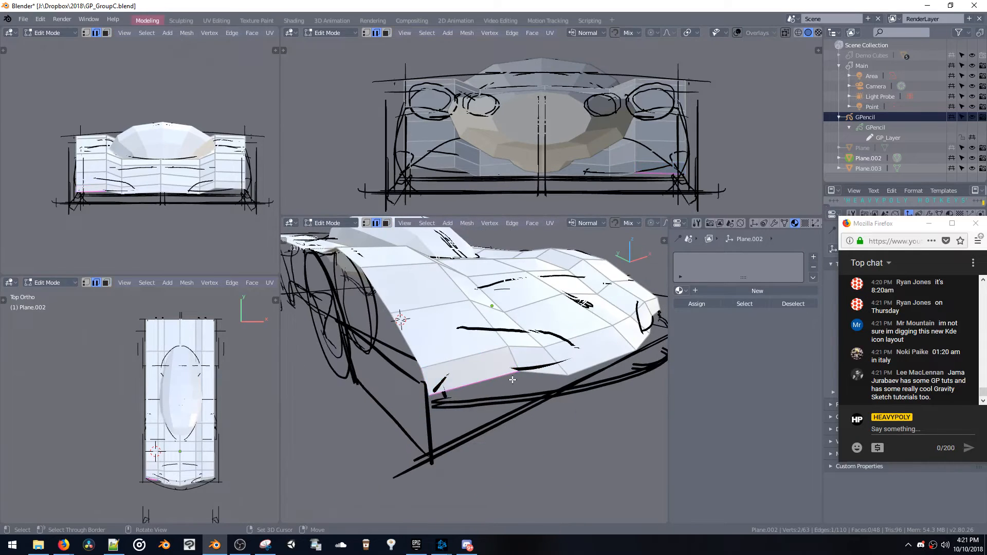
pyautogui.press('g')
pyautogui.moveTo(511, 378); pyautogui.dragTo(546, 414, button='middle')
pyautogui.press('y')
pyautogui.click(535, 411)
pyautogui.press('g')
pyautogui.press('z')
pyautogui.click(496, 385)
# Extrude the body's long side edge loop outward into a new strip of faces and lower it along Z
pyautogui.press('1')
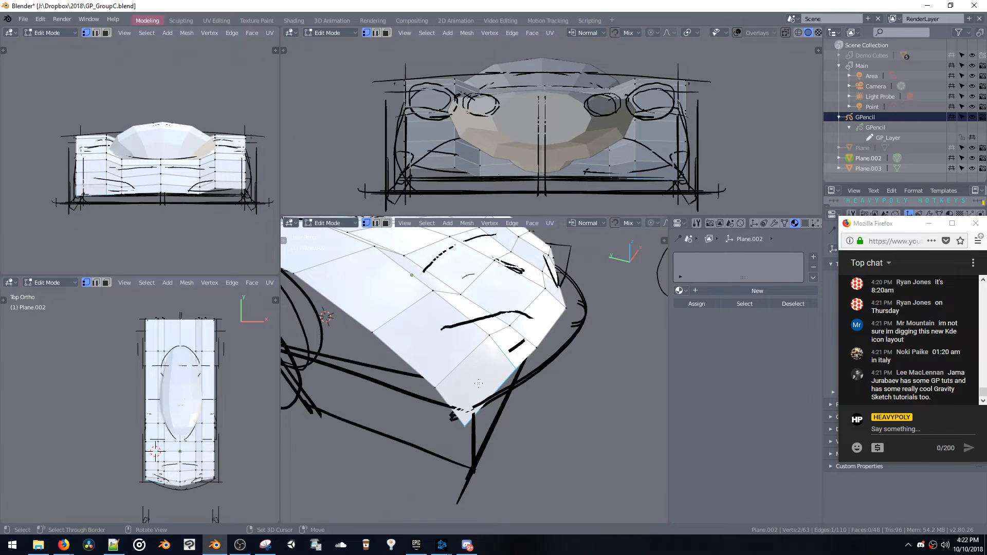
pyautogui.press('2')
pyautogui.press('g')
pyautogui.press('x')
pyautogui.moveTo(458, 404); pyautogui.dragTo(491, 437, button='middle')
pyautogui.click(435, 405)
pyautogui.press('g')
pyautogui.press('y')
pyautogui.click(521, 409)
pyautogui.press('g')
pyautogui.press('z')
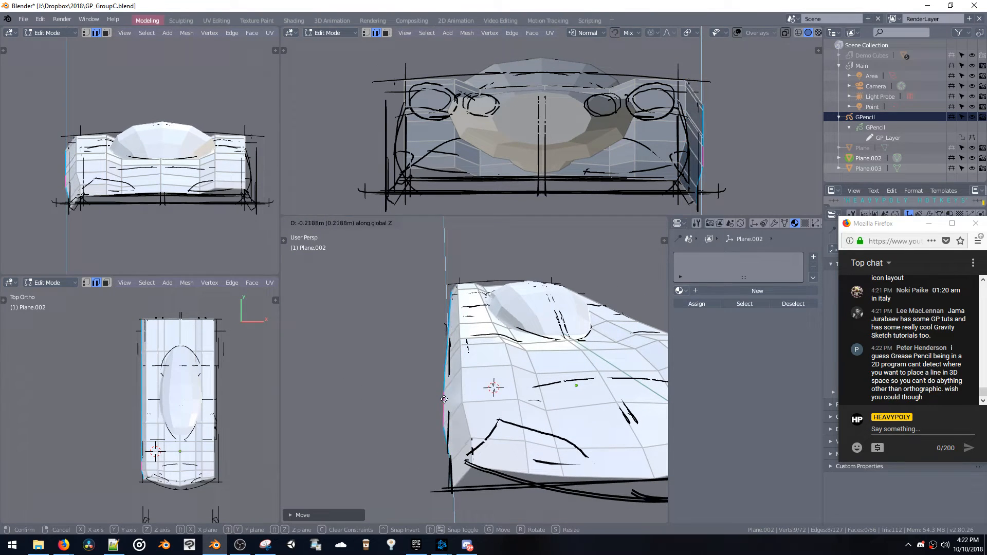
pyautogui.click(444, 389)
pyautogui.moveTo(444, 390); pyautogui.dragTo(465, 390, button='middle')
# Adjust the new side edge loop along X and Z so the side strip follows the sketched body width
pyautogui.press('g')
pyautogui.press('y')
pyautogui.press('x')
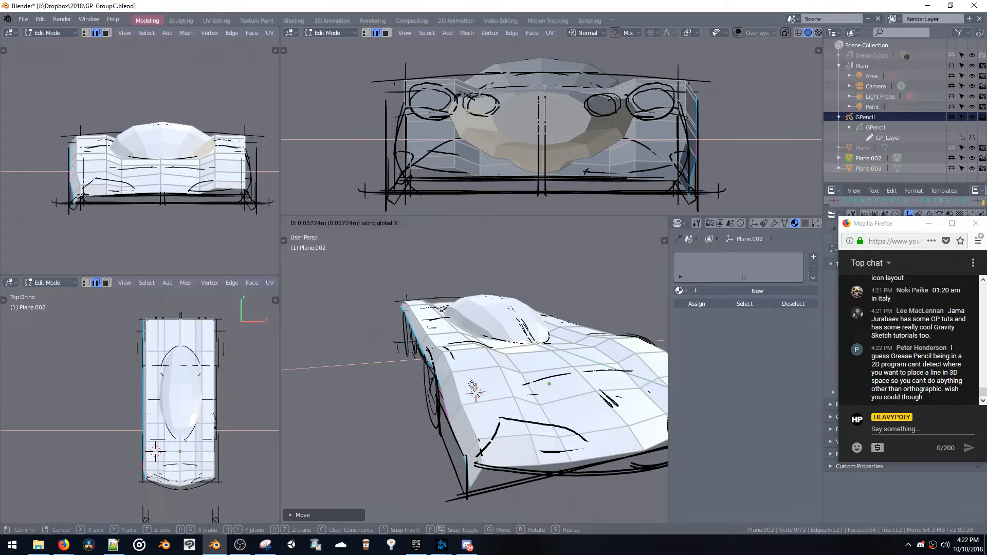
pyautogui.click(472, 385)
pyautogui.press('g')
pyautogui.press('z')
pyautogui.click(473, 380)
pyautogui.press('g')
pyautogui.press('x')
pyautogui.click(477, 379)
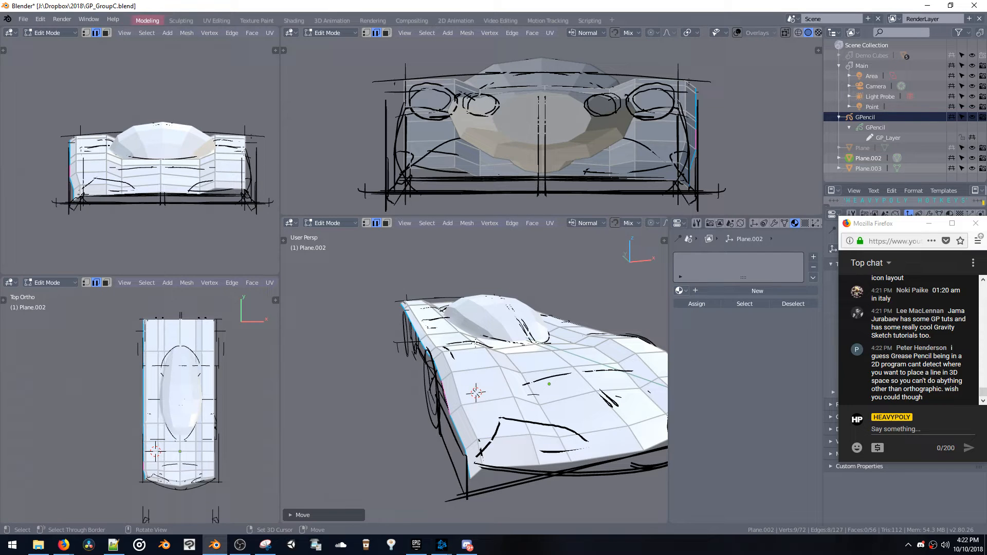
# Lower the side edge loop along Z to the sketched sill and flatten it by scaling along Z
pyautogui.moveTo(439, 389); pyautogui.dragTo(492, 359, button='middle')
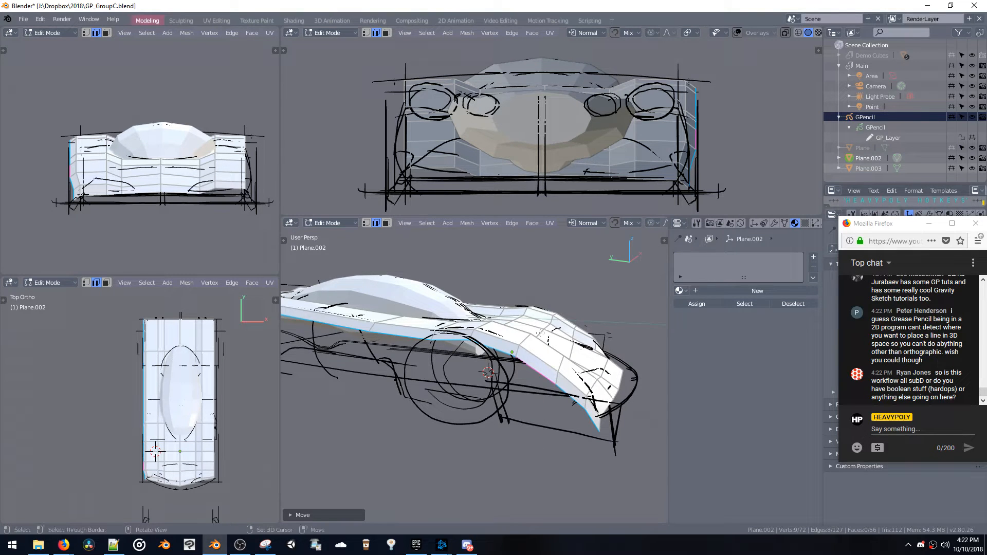
pyautogui.press('s')
pyautogui.press('z')
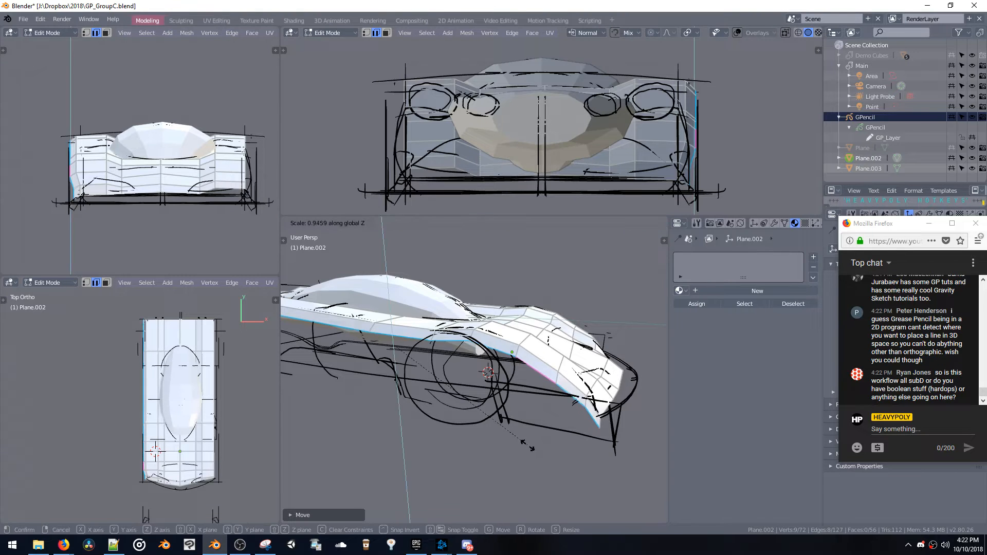
pyautogui.click(520, 404)
pyautogui.press('z')
pyautogui.moveTo(519, 403); pyautogui.dragTo(521, 428, button='right')
pyautogui.hotkey('ctrl', 'z')
pyautogui.press('g')
pyautogui.press('z')
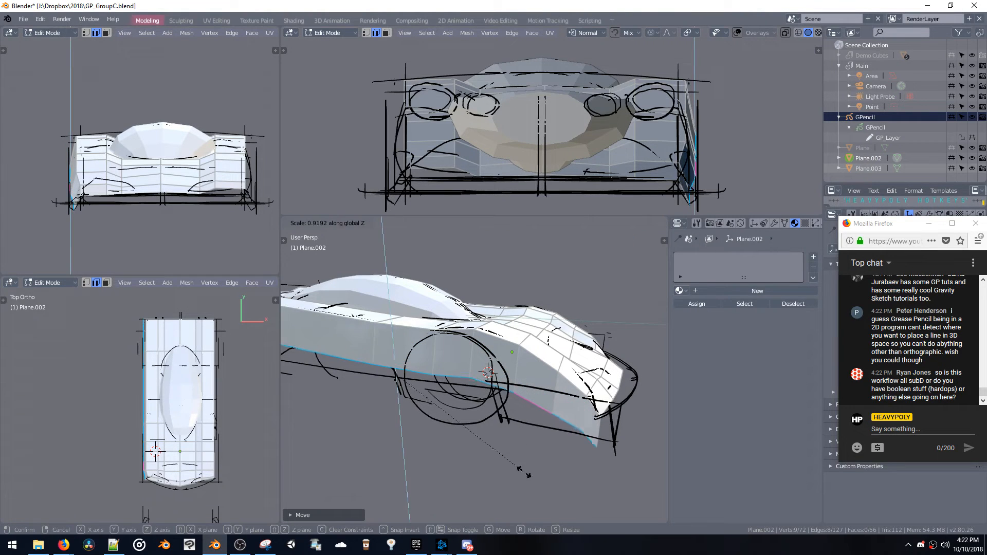
pyautogui.moveTo(508, 386); pyautogui.dragTo(508, 385, button='right')
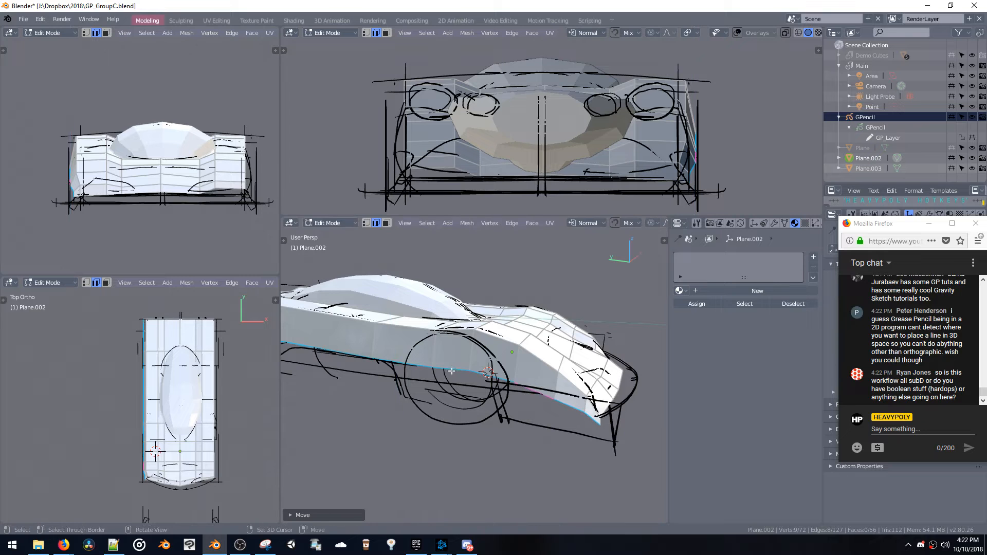
# Raise the lower side edge above the front wheel along Z to open the wheel arch
pyautogui.click(452, 370)
pyautogui.press('z')
pyautogui.moveTo(451, 367); pyautogui.dragTo(451, 334, button='right')
pyautogui.moveTo(450, 334); pyautogui.dragTo(490, 359, button='middle')
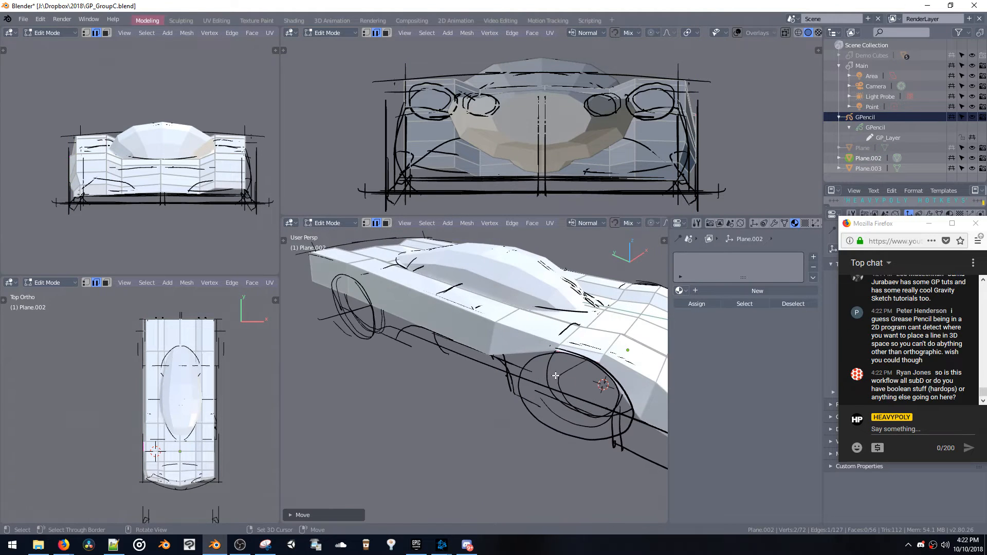
# Move single vertices on the lower side edge ahead of the front wheel along Z to shape the arch
pyautogui.moveTo(555, 376); pyautogui.dragTo(519, 357, button='middle')
pyautogui.press('1')
pyautogui.click(565, 378)
pyautogui.press('g')
pyautogui.press('z')
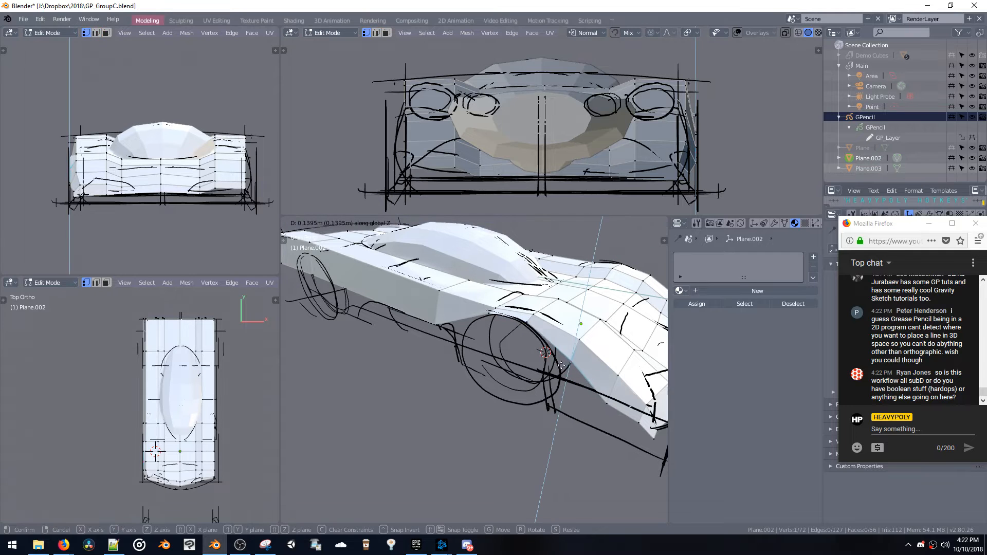
pyautogui.click(574, 382)
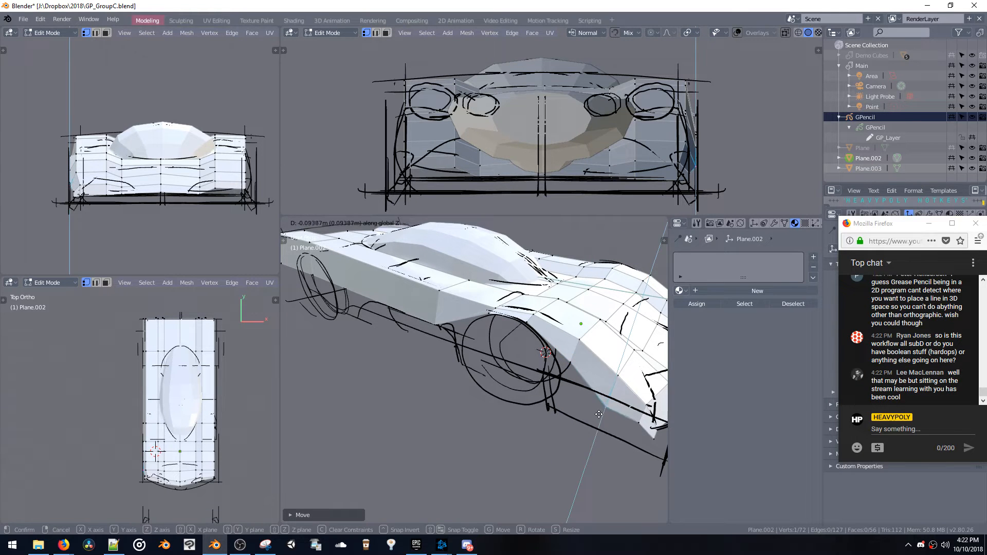
pyautogui.moveTo(604, 400); pyautogui.dragTo(419, 357, button='middle')
# Move the column of vertices between the nose and front fender slightly along Z and save the file
pyautogui.keyDown('shift'); pyautogui.click(461, 355); pyautogui.keyUp('shift')
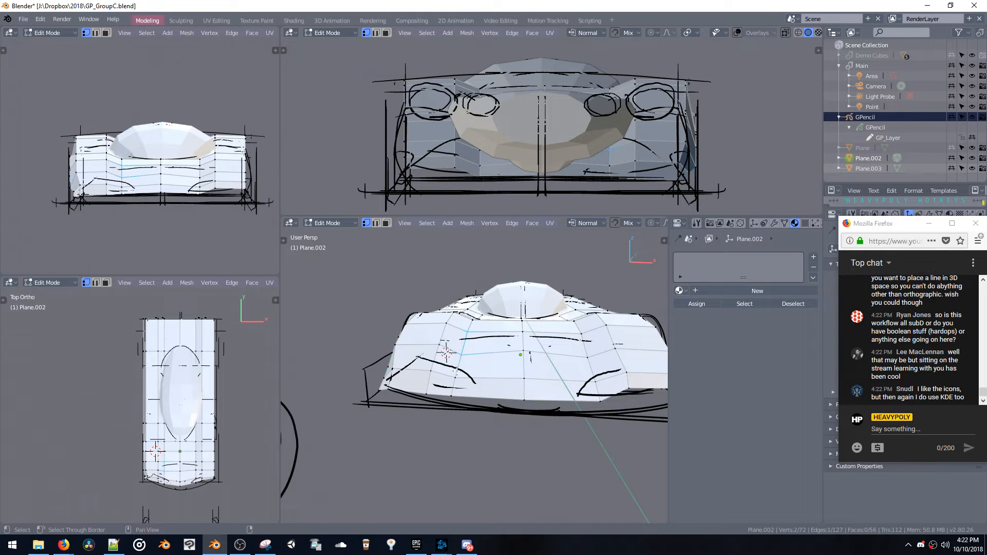
pyautogui.moveTo(464, 378); pyautogui.dragTo(478, 355, button='middle')
pyautogui.press('g')
pyautogui.press('z')
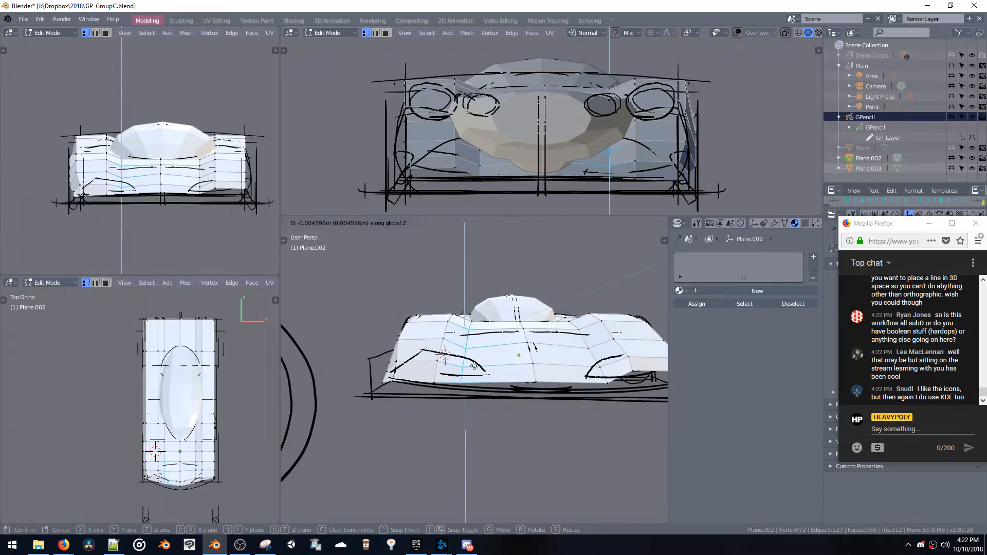
pyautogui.click(576, 308)
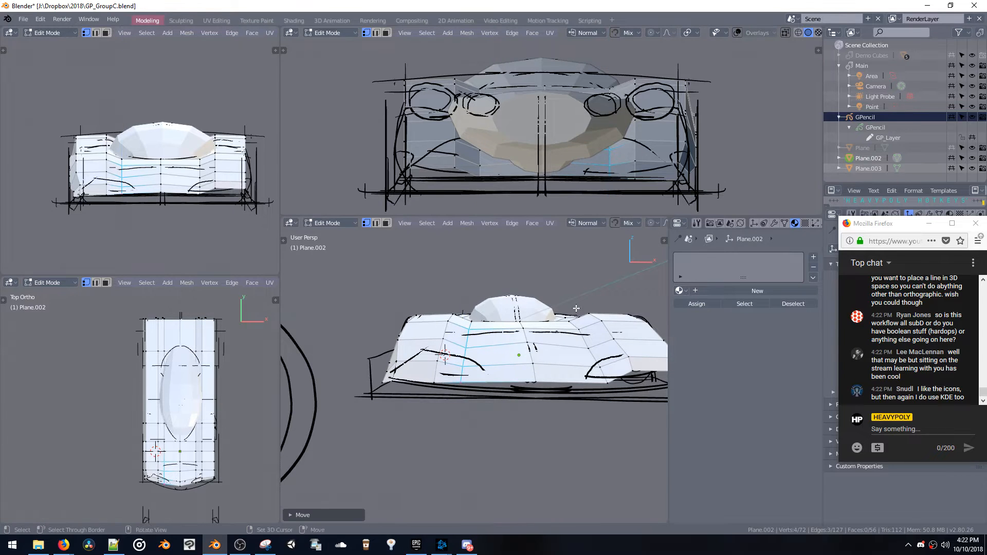
pyautogui.hotkey('ctrl', 's')
pyautogui.click(617, 294)
pyautogui.moveTo(607, 297); pyautogui.dragTo(577, 329, button='middle')
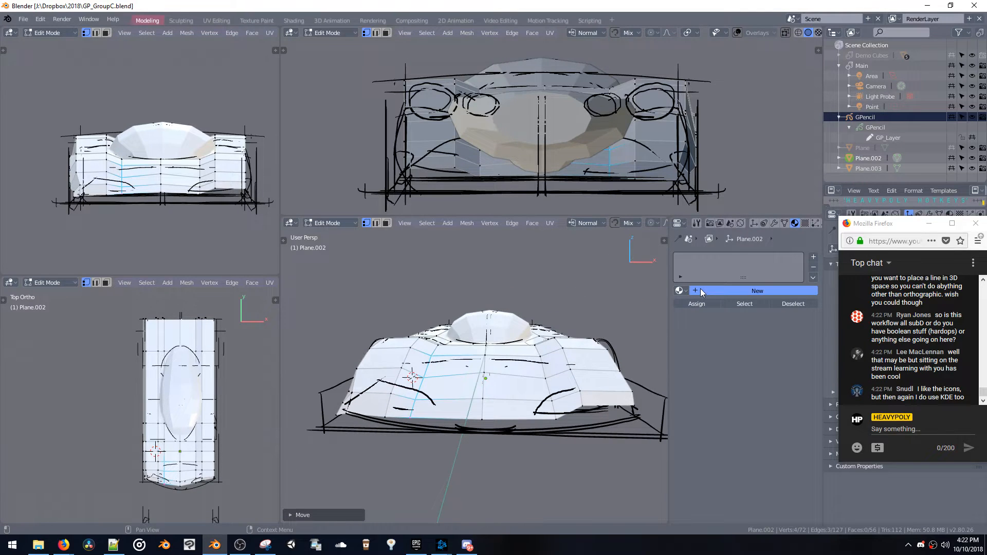
# Add a new material to the car body, return to Object Mode and set a dark grey base color
pyautogui.click(702, 291)
pyautogui.press('Tab')
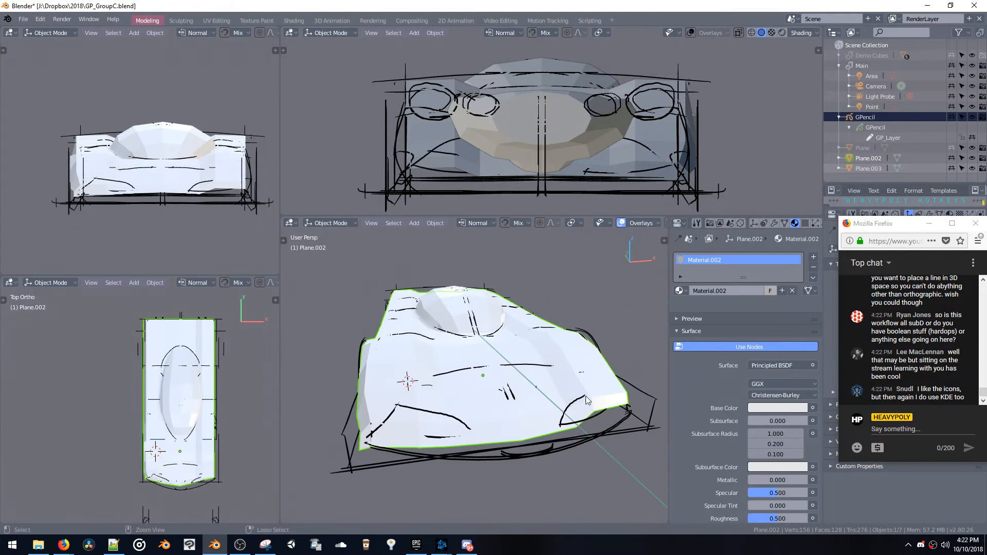
pyautogui.click(766, 394)
pyautogui.moveTo(780, 315)
pyautogui.mouseDown()
pyautogui.moveTo(773, 318)
pyautogui.moveTo(782, 316)
pyautogui.mouseUp()
pyautogui.moveTo(467, 325); pyautogui.dragTo(486, 333, button='middle')
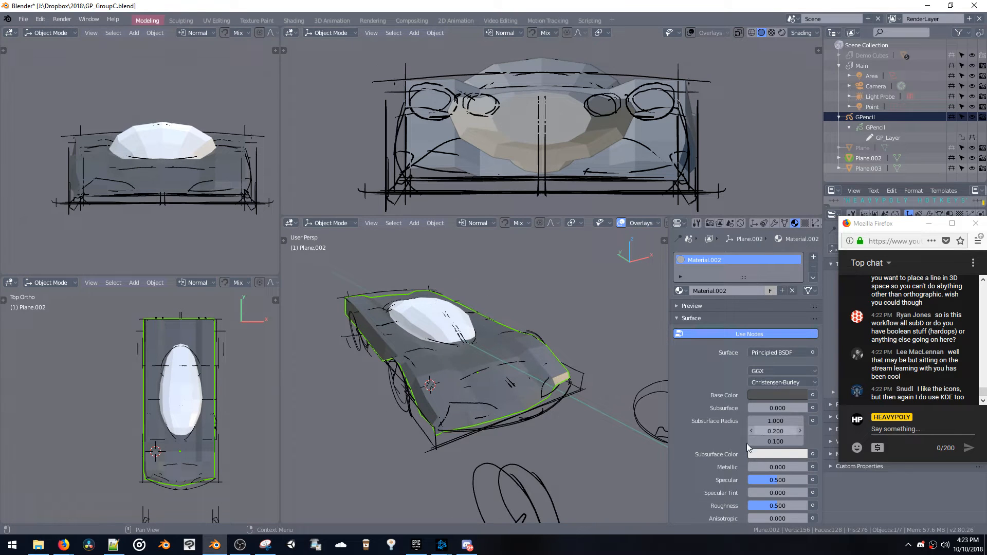
# Set the material's Transmission to 1.000 and enable Screen Space Refraction with a Refraction Depth of 145 m
pyautogui.scroll(-8, 748, 447)
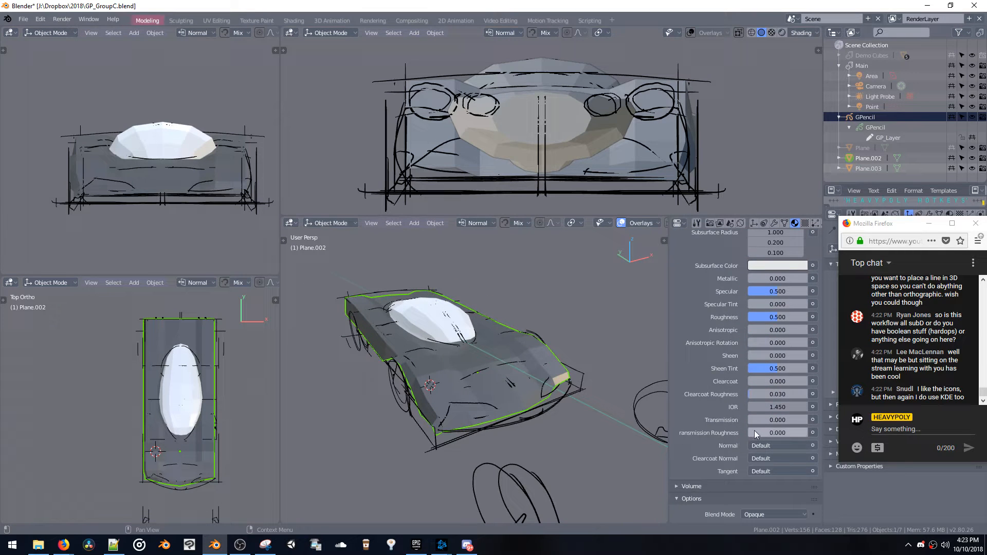
pyautogui.moveTo(758, 421); pyautogui.dragTo(849, 420)
pyautogui.scroll(-4, 767, 472)
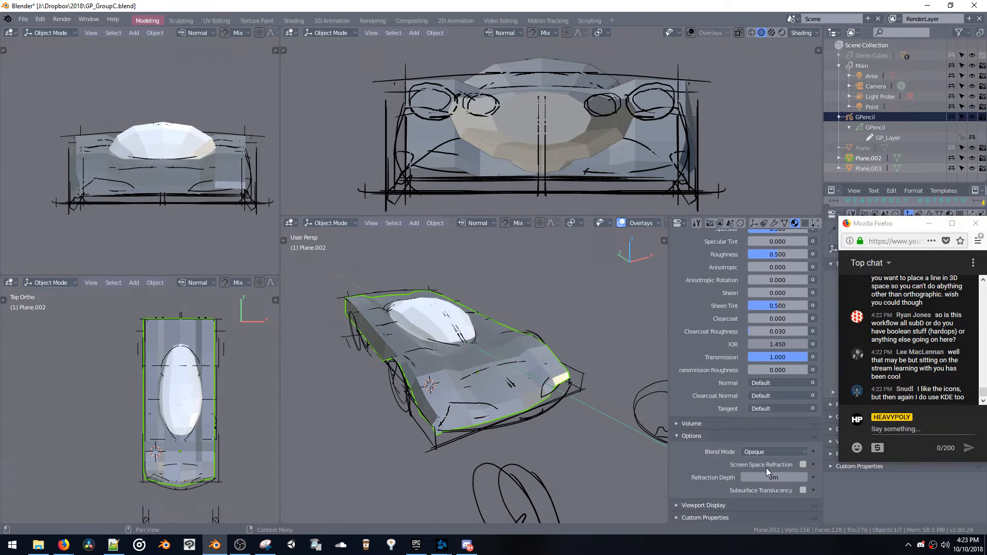
pyautogui.click(803, 464)
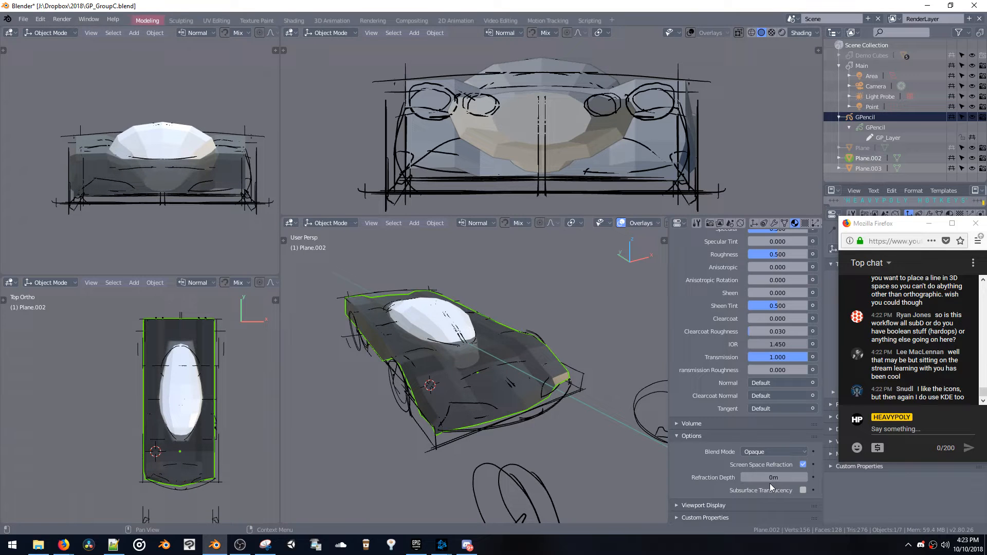
pyautogui.moveTo(770, 480)
pyautogui.mouseDown()
pyautogui.moveTo(796, 475)
pyautogui.moveTo(754, 476)
pyautogui.moveTo(759, 469)
pyautogui.mouseUp()
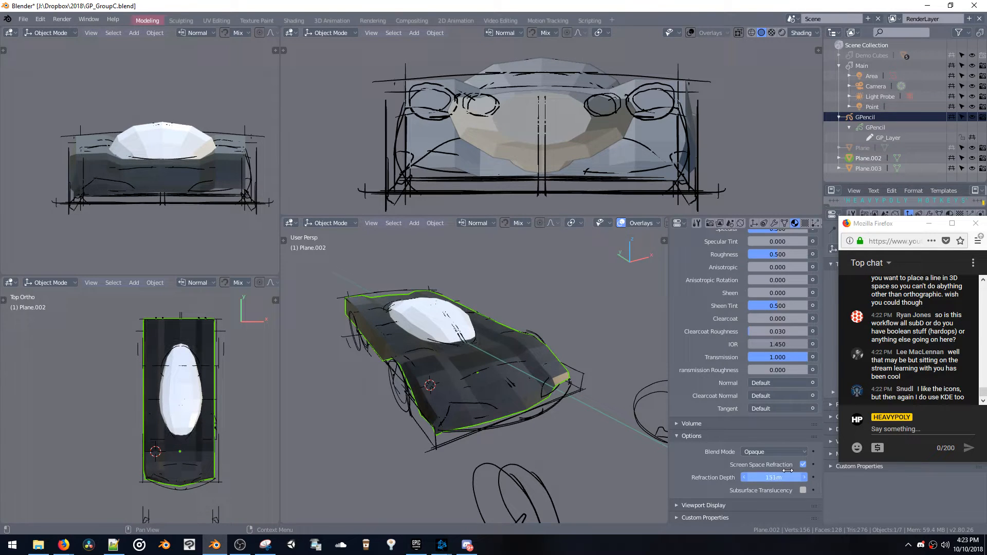
pyautogui.scroll(5, 498, 303)
pyautogui.moveTo(497, 303)
pyautogui.mouseDown(button='middle')
pyautogui.moveTo(452, 292)
pyautogui.moveTo(440, 275)
pyautogui.moveTo(507, 291)
pyautogui.mouseUp(button='middle')
pyautogui.scroll(-5, 509, 309)
pyautogui.moveTo(518, 338); pyautogui.dragTo(543, 341, button='middle')
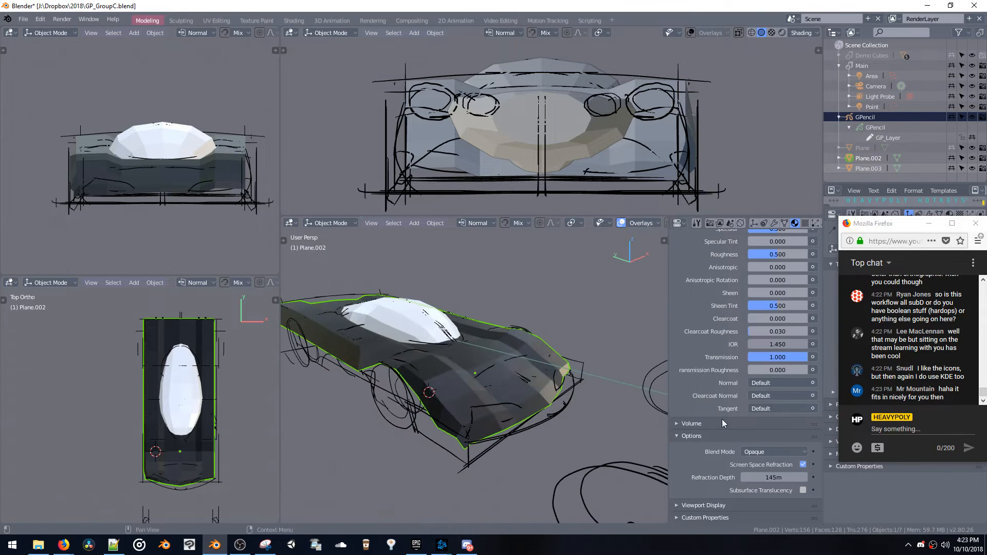
# Toggle Screen Space Refraction off and on to compare, and set the material's Blend Mode to Multiply
pyautogui.click(803, 465)
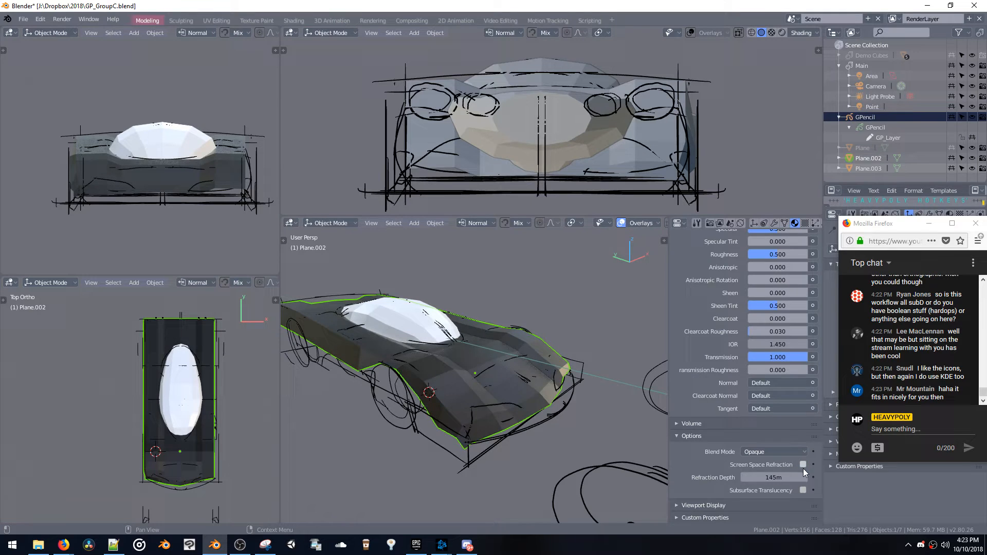
pyautogui.click(803, 466)
pyautogui.click(785, 452)
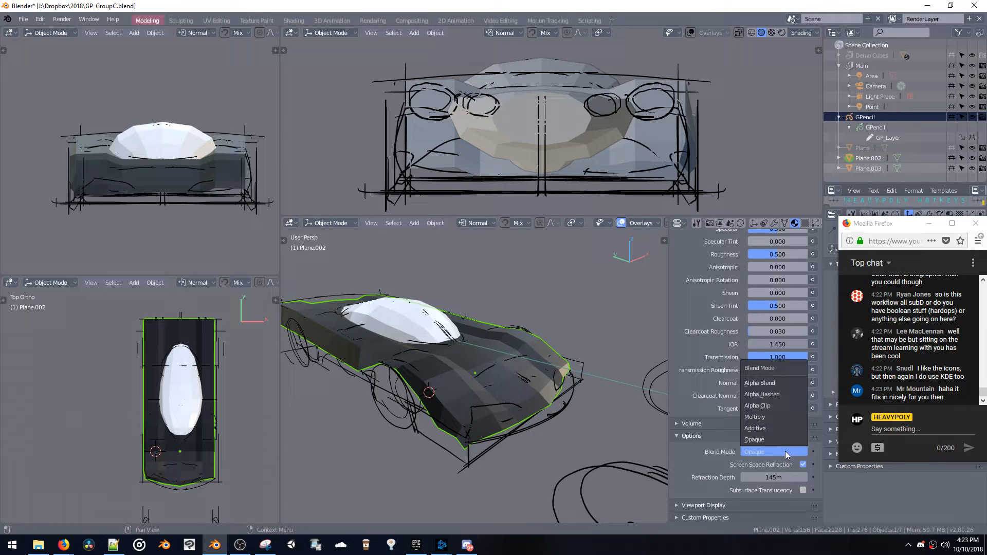
pyautogui.click(770, 420)
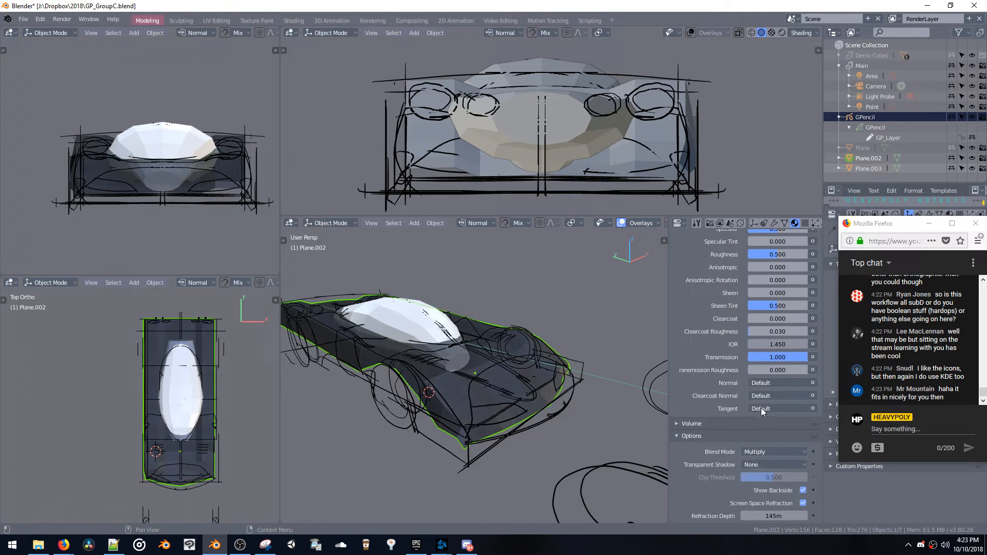
# Set the body material's Transmission to 0.000
pyautogui.moveTo(450, 333)
pyautogui.mouseDown(button='middle')
pyautogui.moveTo(463, 330)
pyautogui.moveTo(451, 334)
pyautogui.mouseUp(button='middle')
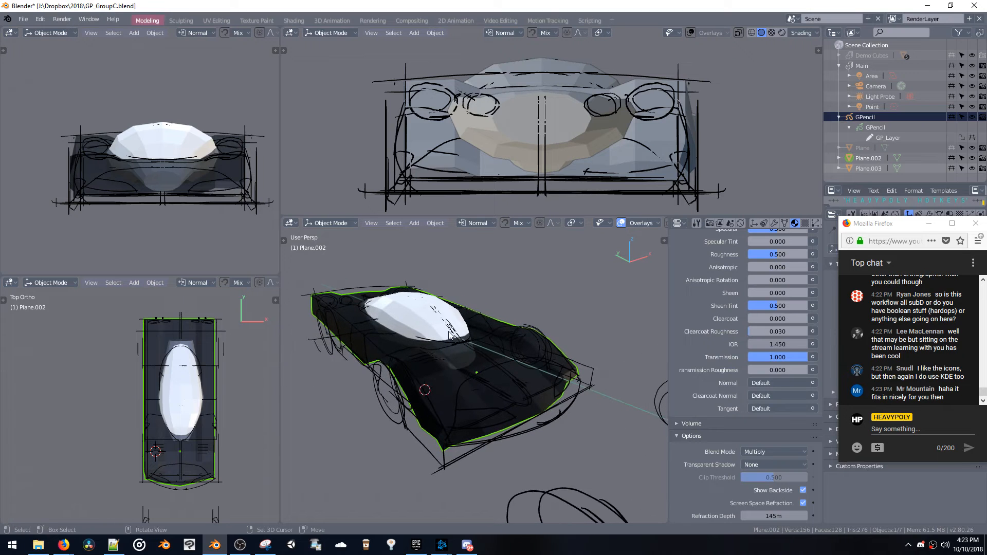
pyautogui.moveTo(713, 382); pyautogui.dragTo(718, 426, button='middle')
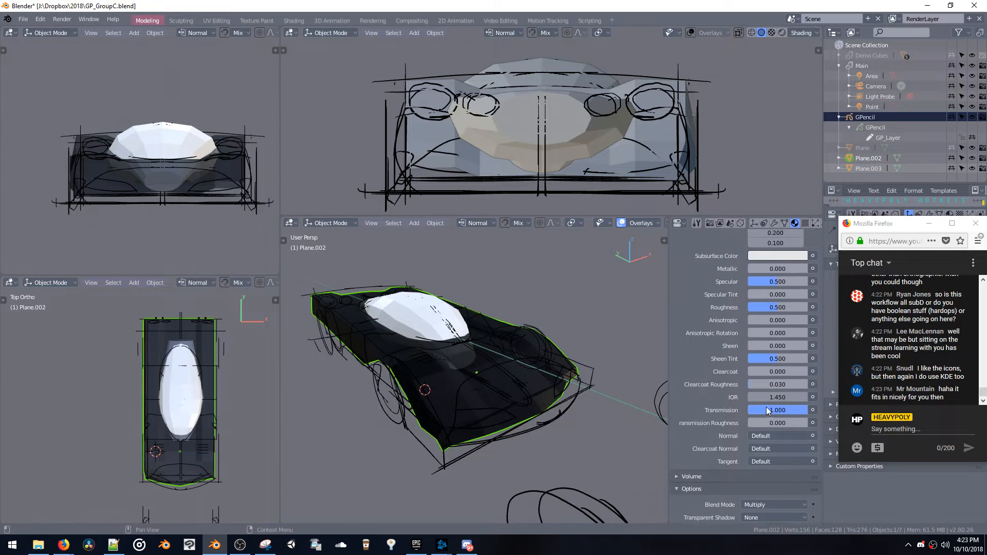
pyautogui.moveTo(765, 407); pyautogui.dragTo(630, 409)
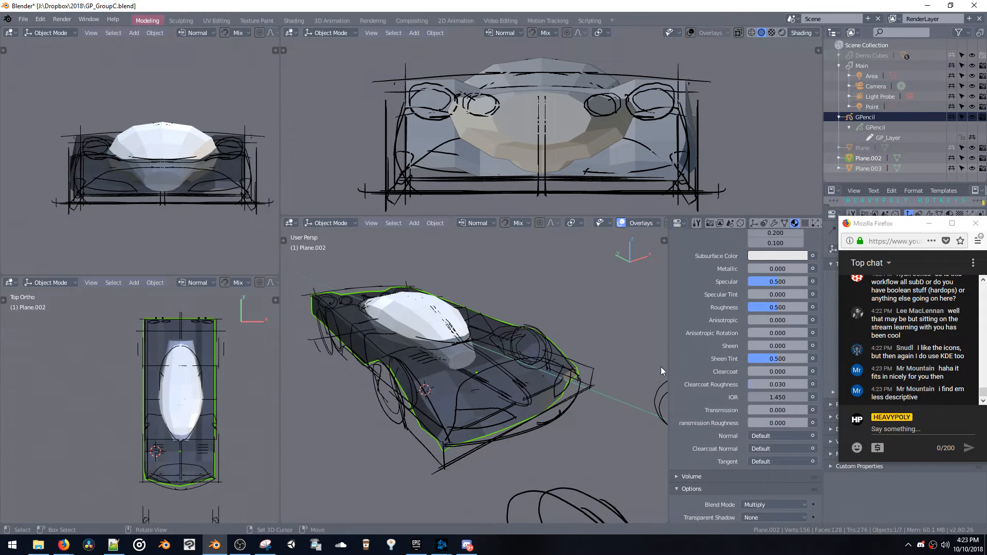
# Set the body material's Base Color to pure white with R, G and B at 1.000
pyautogui.moveTo(496, 350)
pyautogui.mouseDown(button='middle')
pyautogui.moveTo(464, 353)
pyautogui.moveTo(491, 345)
pyautogui.mouseUp(button='middle')
pyautogui.moveTo(698, 286); pyautogui.dragTo(715, 395, button='middle')
pyautogui.click(757, 299)
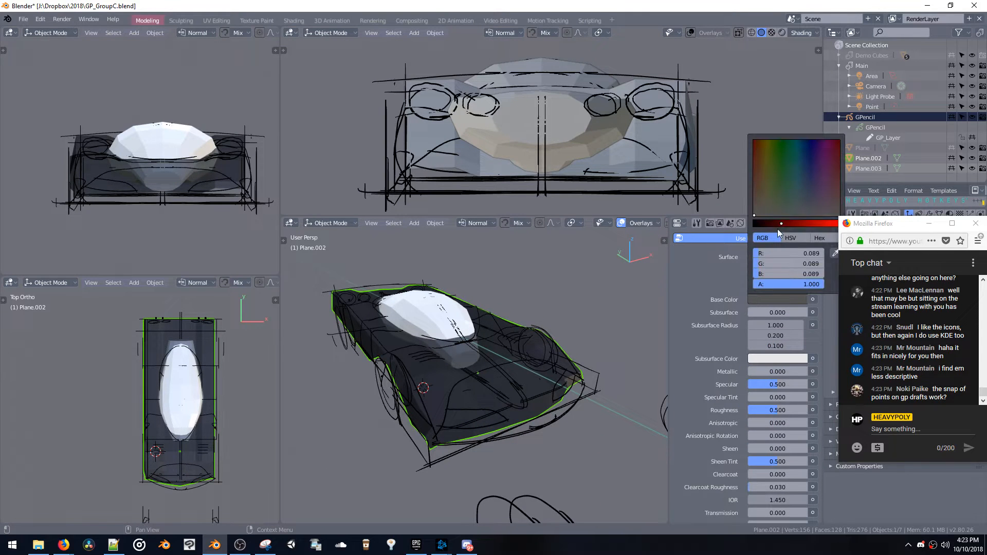
pyautogui.moveTo(779, 224); pyautogui.dragTo(843, 222)
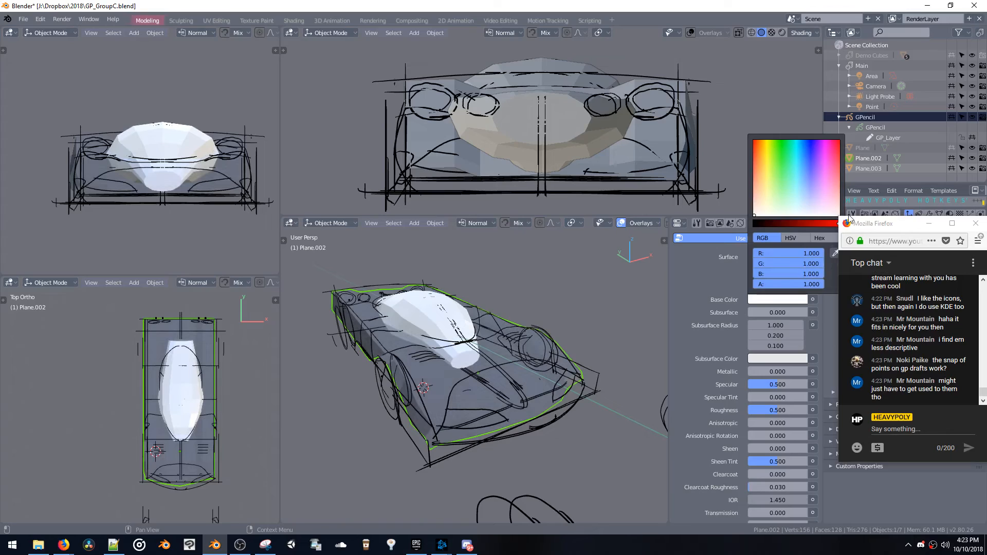
# Enter edit mode on the body mesh and raise an edge near the louvres and wheel arch slightly along global Z
pyautogui.moveTo(540, 340); pyautogui.dragTo(585, 374, button='middle')
pyautogui.press('space')
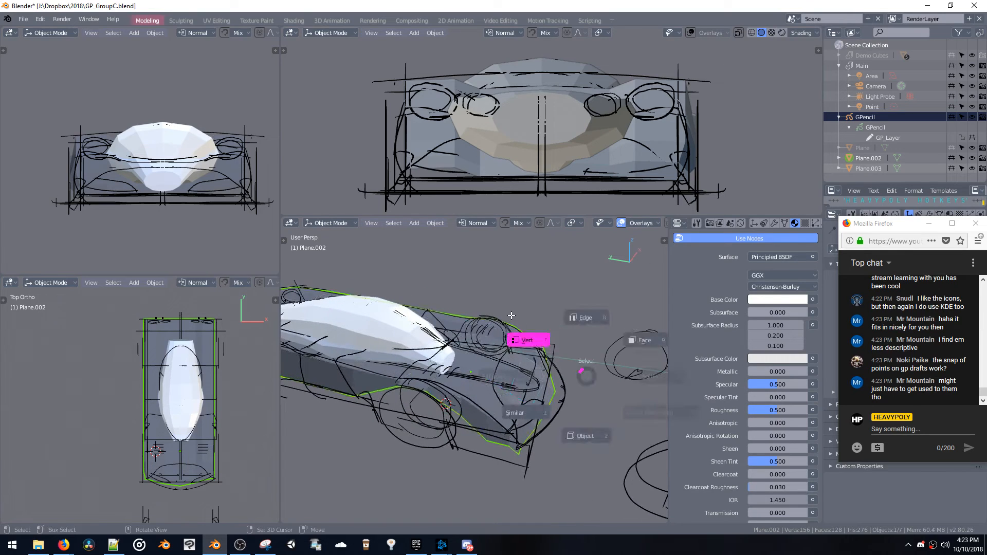
pyautogui.click(526, 339)
pyautogui.moveTo(486, 368); pyautogui.dragTo(475, 384, button='middle')
pyautogui.click(487, 389)
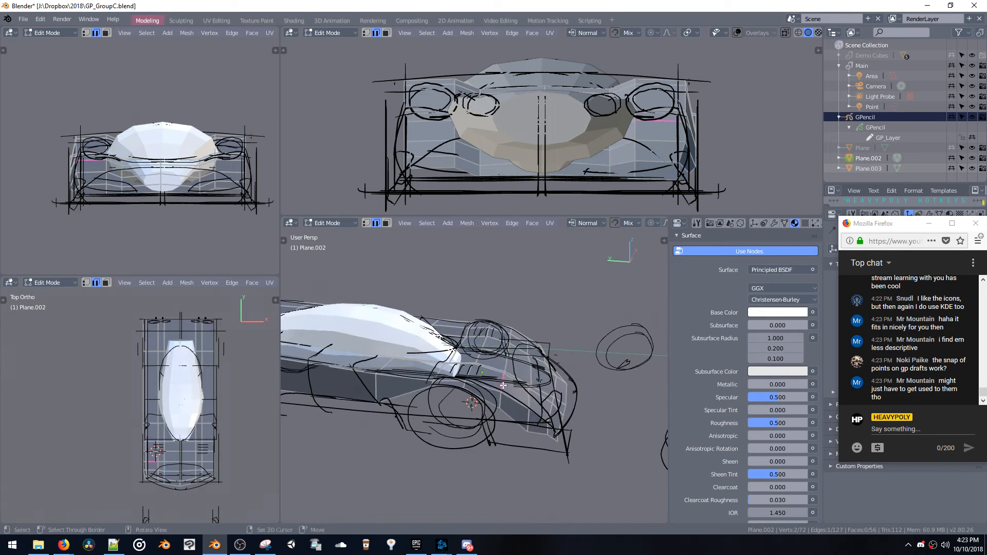
pyautogui.press('g')
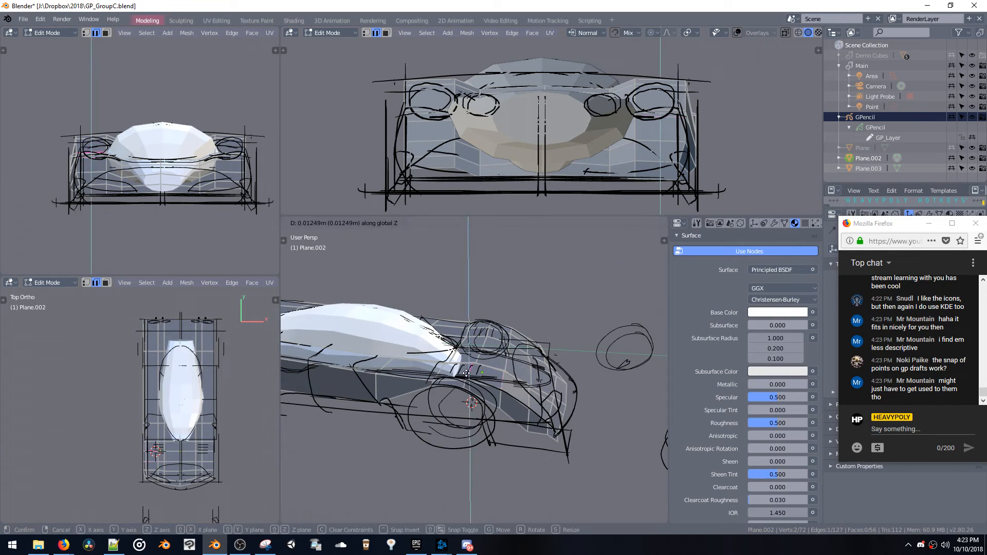
pyautogui.click(462, 368)
# Move the edge beside the centreline at the body's rounded end about 0.086 m along global Y
pyautogui.moveTo(462, 368); pyautogui.dragTo(520, 439, button='middle')
pyautogui.click(548, 406)
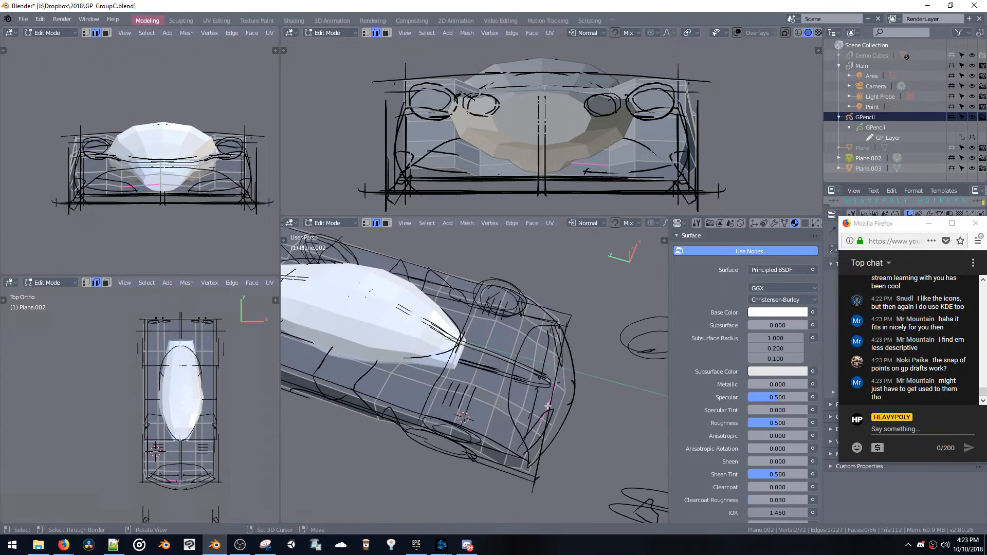
pyautogui.moveTo(552, 407); pyautogui.dragTo(554, 418, button='middle')
pyautogui.keyDown('shift'); pyautogui.click(558, 403); pyautogui.keyUp('shift')
pyautogui.press('g')
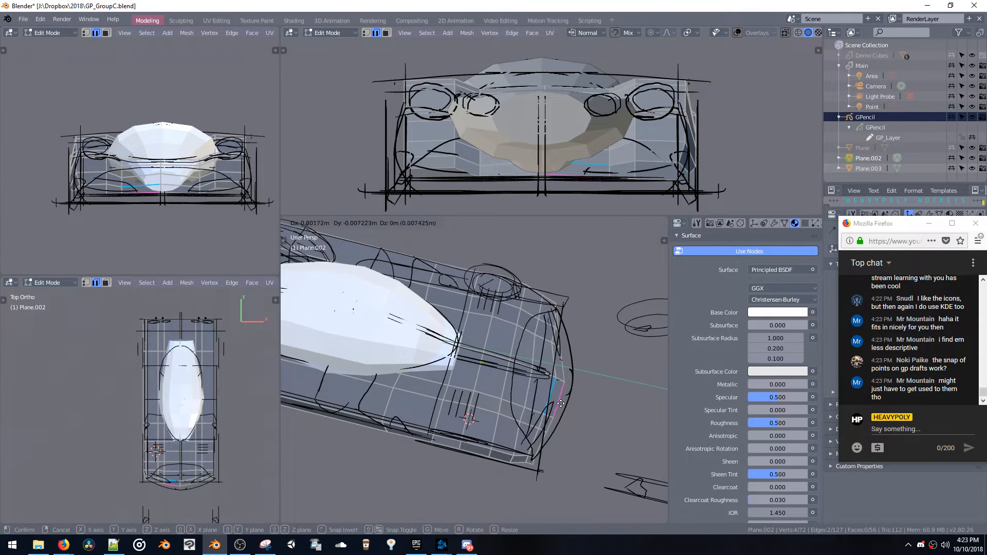
pyautogui.press('y')
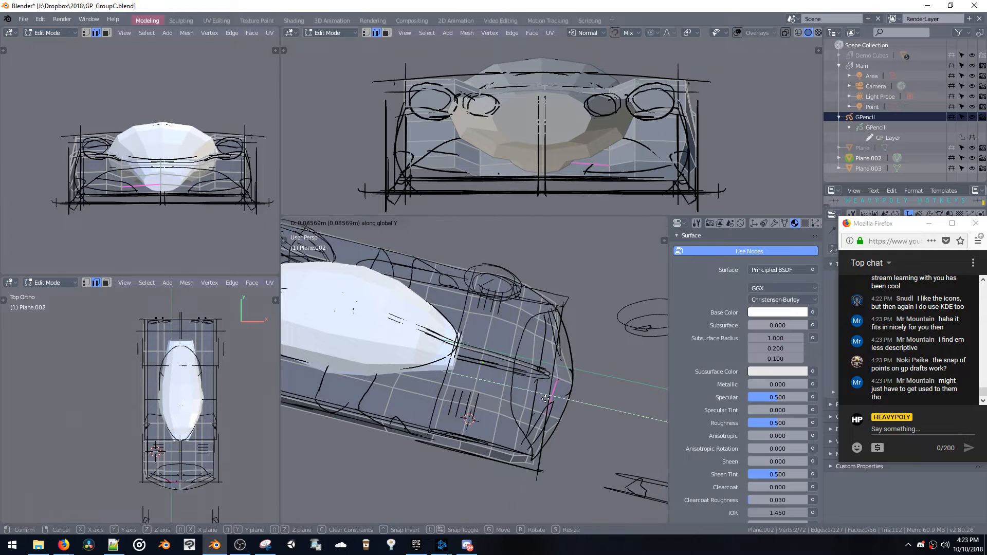
pyautogui.click(546, 400)
# Switch to vertex selection and shift a vertex near the rounded end's outer corner about 0.05 m along global Y
pyautogui.press('space')
pyautogui.click(548, 433)
pyautogui.press('g')
pyautogui.press('y')
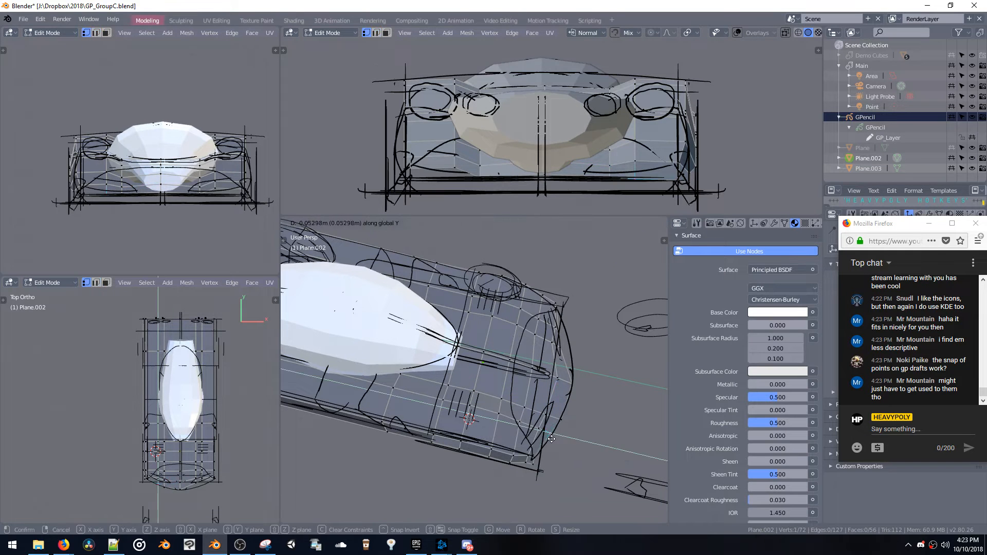
pyautogui.click(553, 440)
# Set the body material's Blend Mode to Additive
pyautogui.moveTo(553, 441); pyautogui.dragTo(587, 362, button='middle')
pyautogui.scroll(-8, 720, 319)
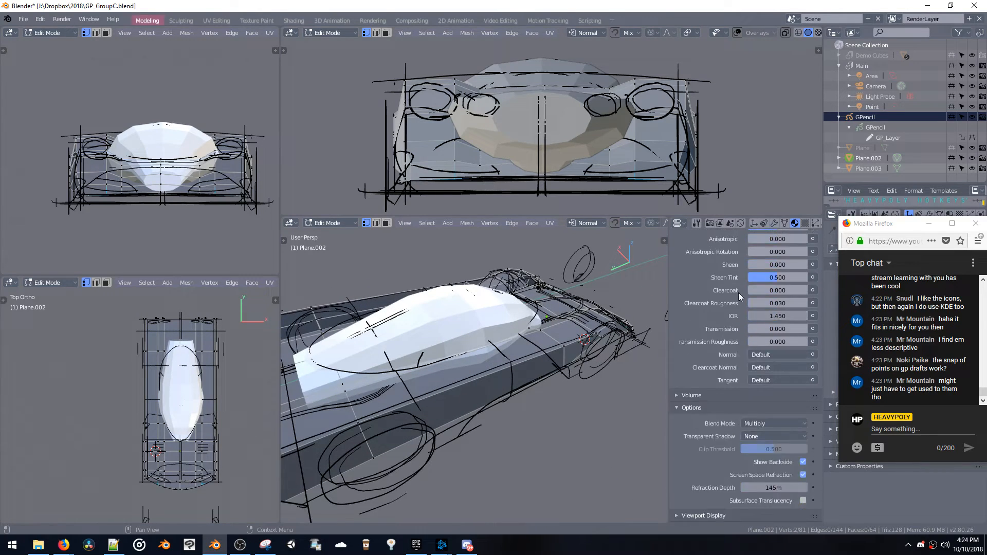
pyautogui.click(761, 424)
pyautogui.click(761, 403)
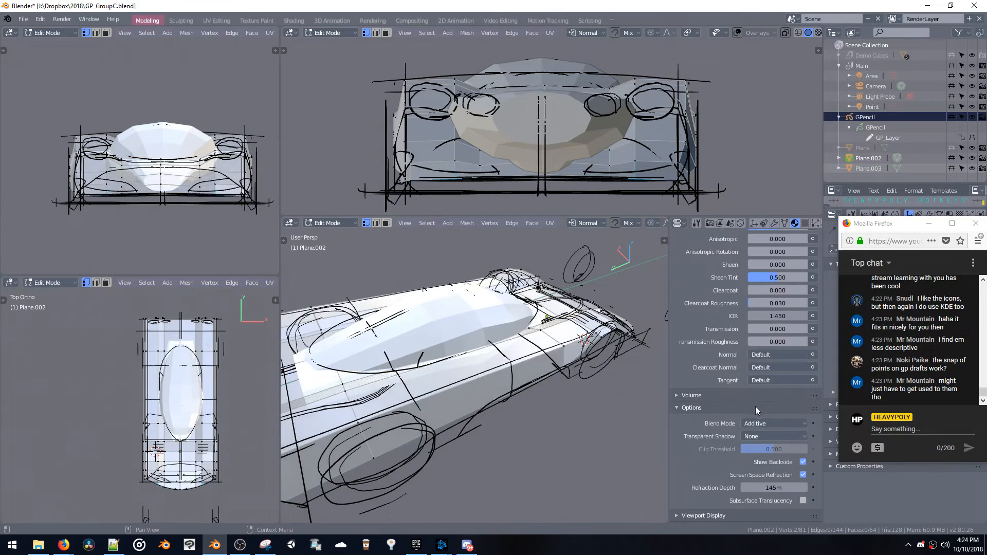
pyautogui.moveTo(540, 308); pyautogui.dragTo(669, 298, button='middle')
# Darken the body material's Base Color from white to a mid grey
pyautogui.scroll(5, 709, 362)
pyautogui.scroll(6, 709, 362)
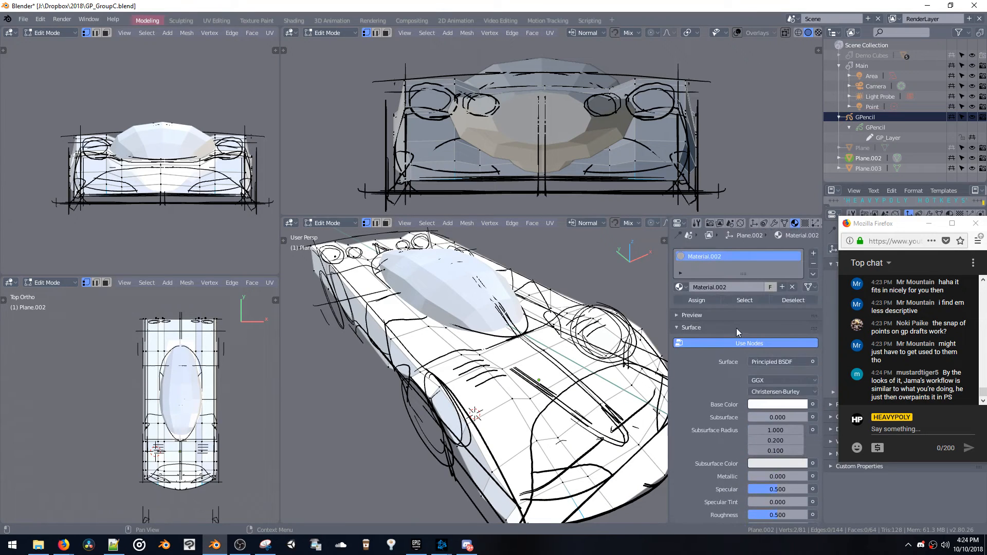
pyautogui.click(765, 404)
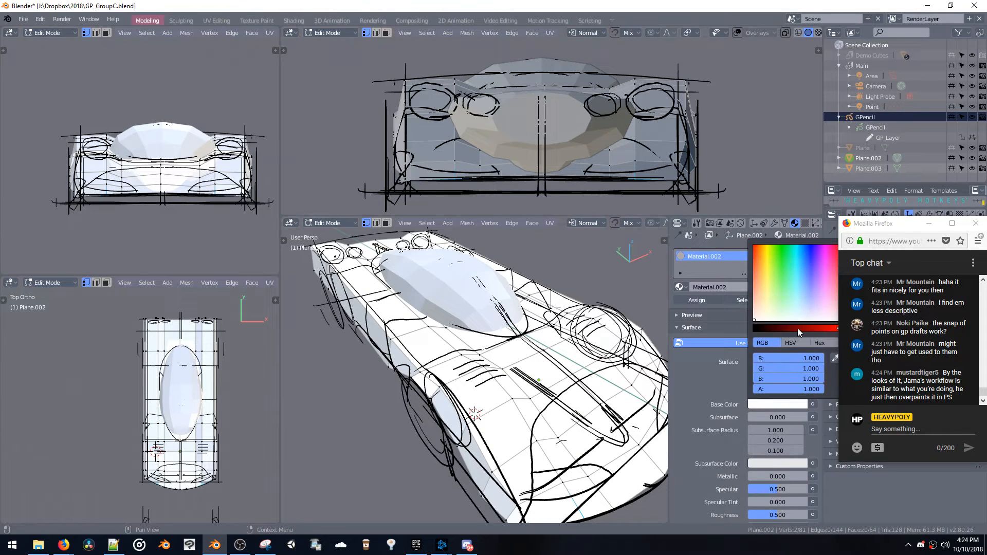
pyautogui.moveTo(797, 332)
pyautogui.mouseDown()
pyautogui.moveTo(754, 331)
pyautogui.moveTo(794, 335)
pyautogui.mouseUp()
pyautogui.moveTo(491, 355); pyautogui.dragTo(452, 337, button='middle')
pyautogui.scroll(-5, 466, 358)
# Return to object mode and assign the body's Material.002 to the canopy mesh
pyautogui.press('space')
pyautogui.click(463, 399)
pyautogui.moveTo(463, 399); pyautogui.dragTo(540, 378, button='middle')
pyautogui.click(443, 332)
pyautogui.click(681, 291)
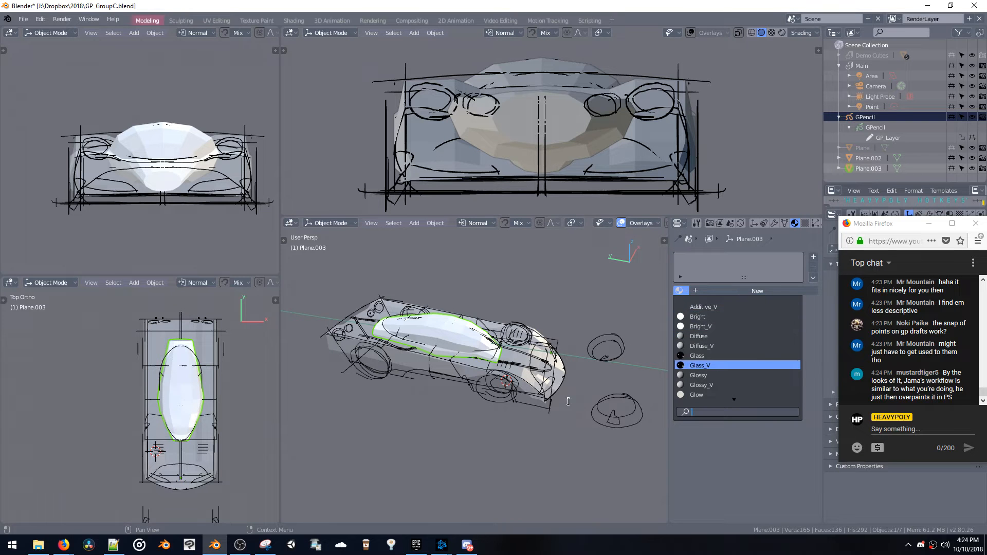
pyautogui.click(560, 384)
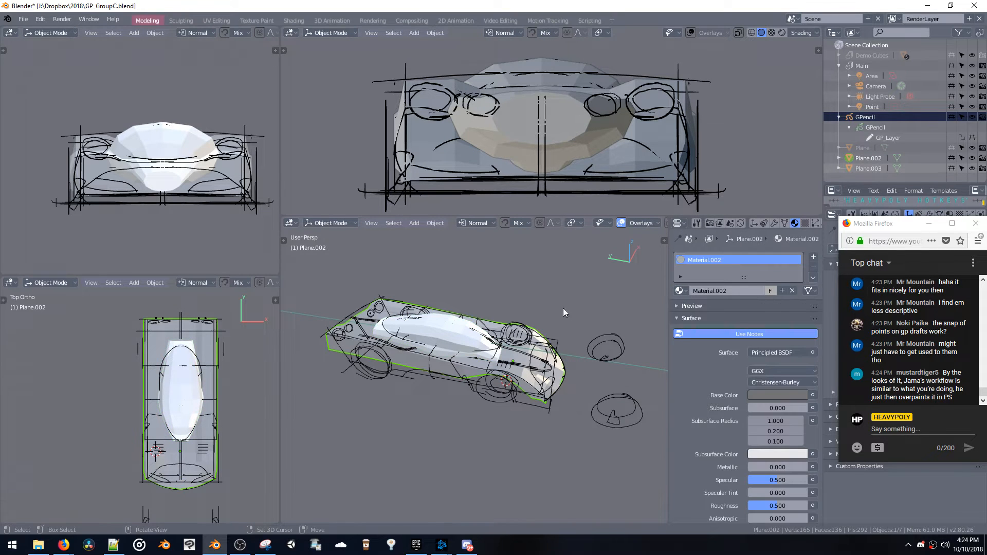
pyautogui.click(460, 344)
pyautogui.click(680, 291)
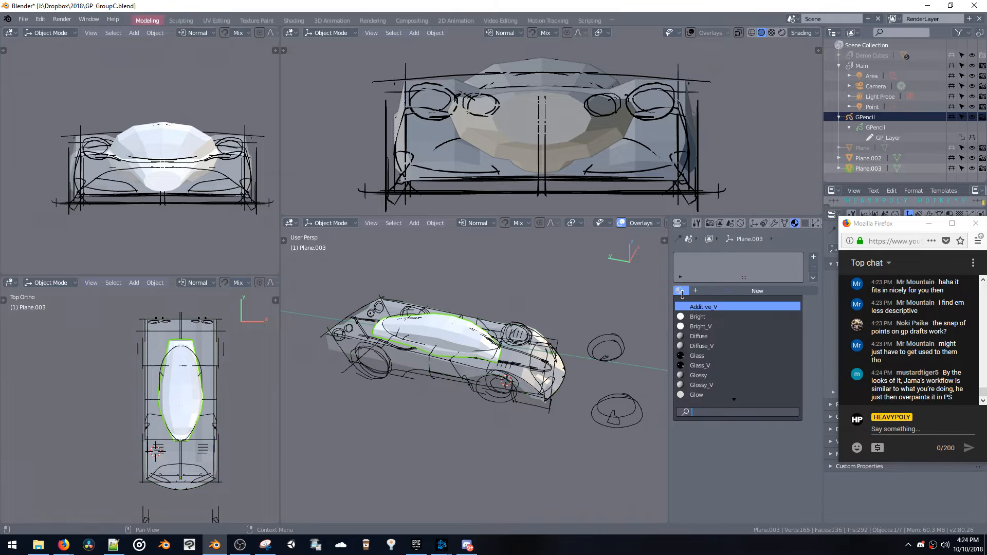
pyautogui.write('mat')
pyautogui.click(700, 317)
pyautogui.moveTo(485, 342)
pyautogui.mouseDown(button='middle')
pyautogui.moveTo(446, 349)
pyautogui.moveTo(468, 335)
pyautogui.mouseUp(button='middle')
pyautogui.moveTo(545, 355); pyautogui.dragTo(529, 369, button='middle')
# Select the body in object mode and set its material's Blend Mode to Opaque
pyautogui.press('space')
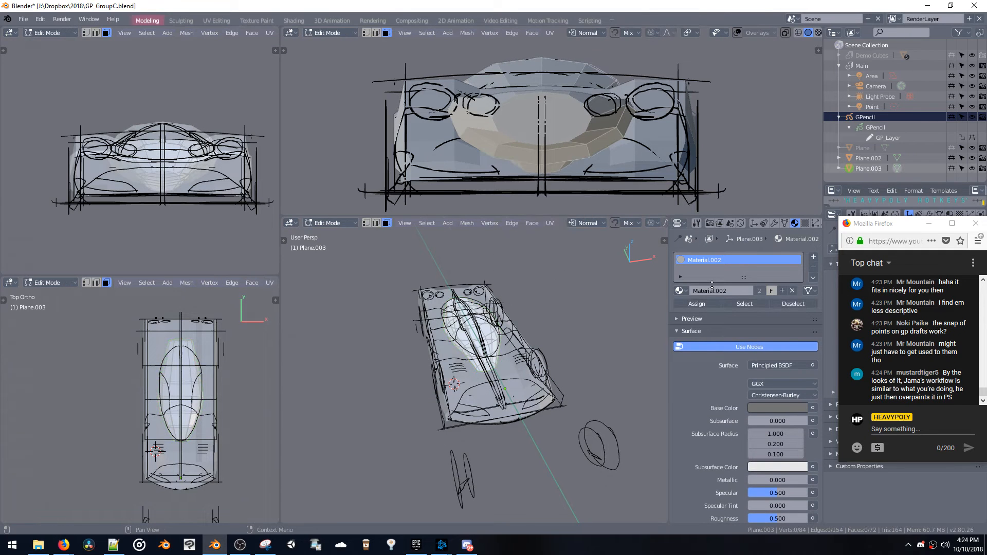
pyautogui.press('space')
pyautogui.click(516, 368)
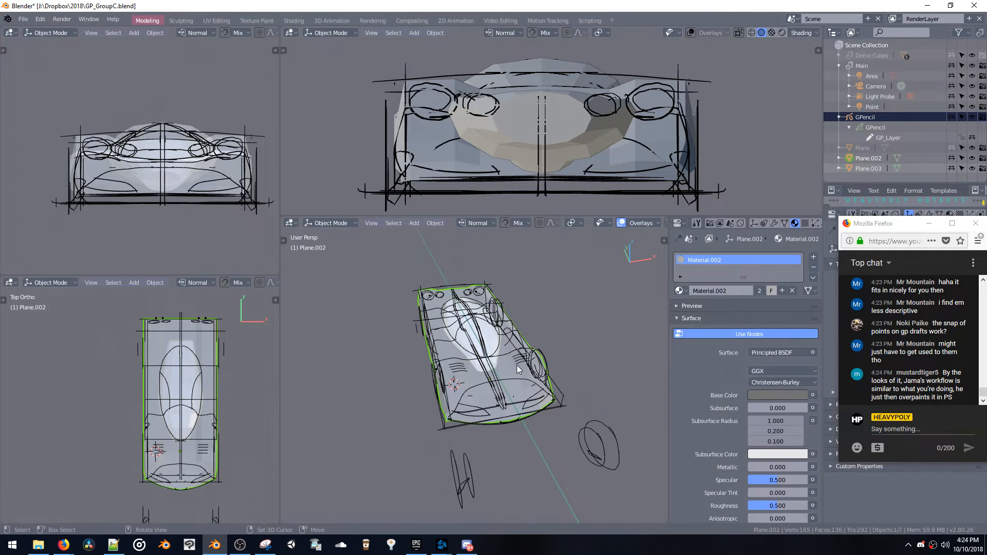
pyautogui.moveTo(517, 370); pyautogui.dragTo(594, 317, button='middle')
pyautogui.scroll(-10, 745, 391)
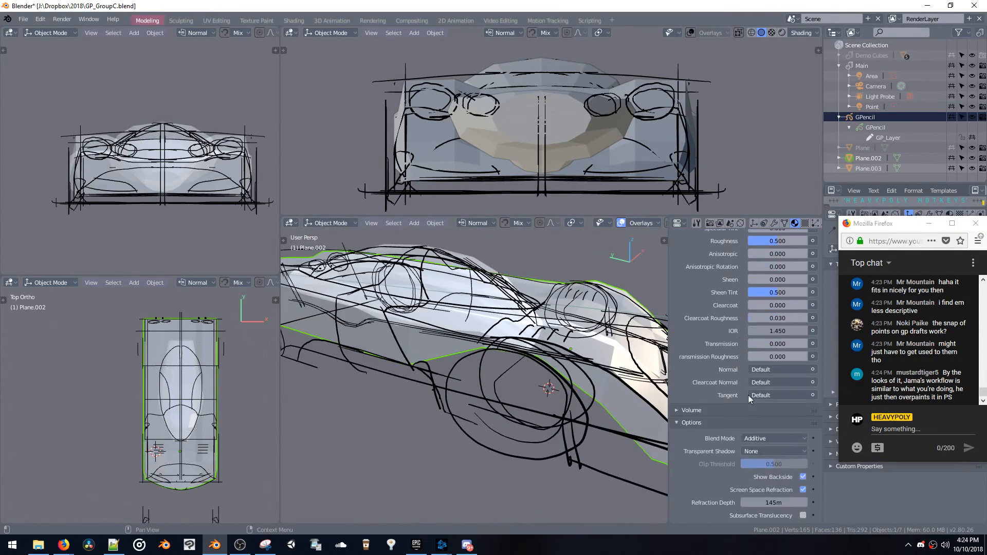
pyautogui.click(757, 439)
pyautogui.click(755, 433)
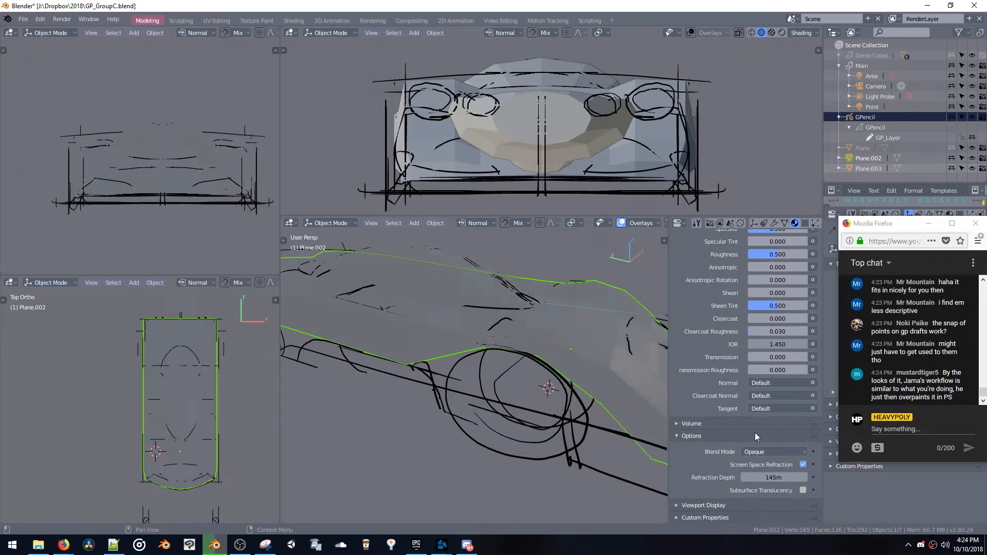
# Try the Alpha Clip and Alpha Blend modes on the shared material and inspect the car from several angles
pyautogui.click(754, 452)
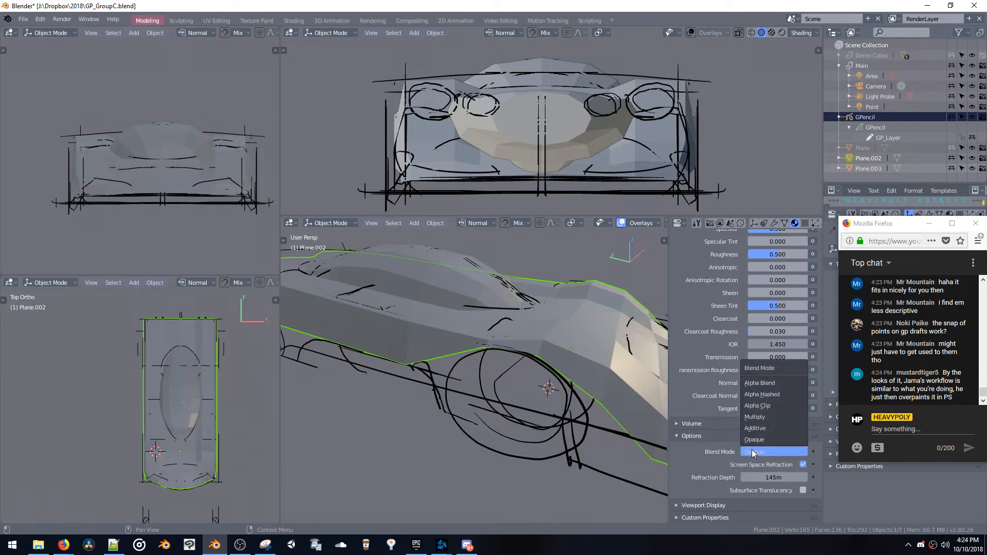
pyautogui.click(758, 409)
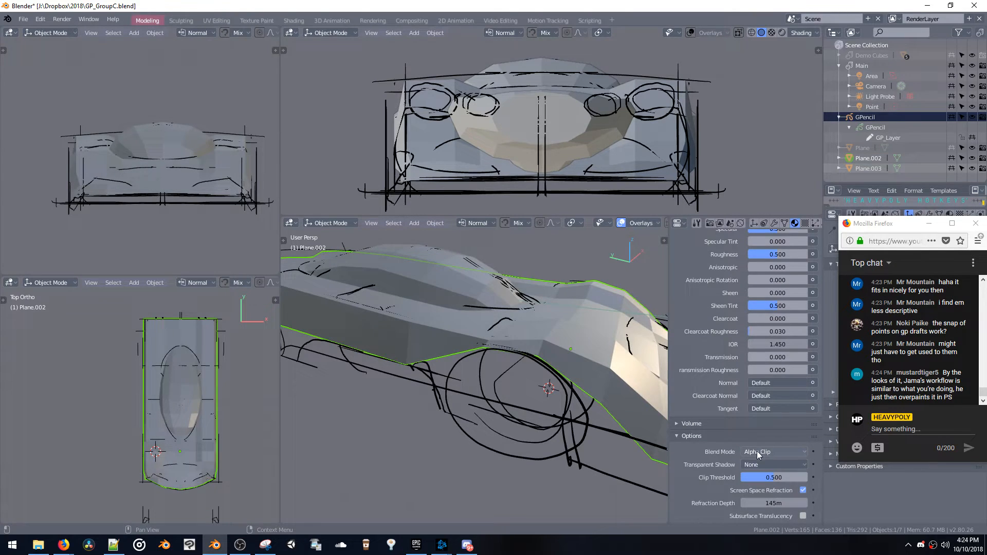
pyautogui.click(757, 451)
pyautogui.click(758, 384)
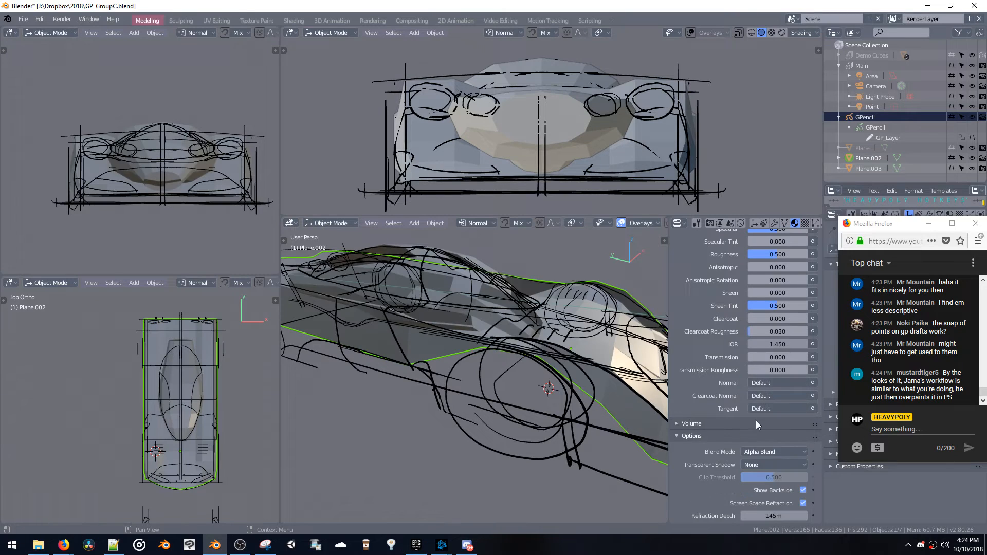
pyautogui.moveTo(520, 319); pyautogui.dragTo(461, 332, button='middle')
pyautogui.scroll(-8, 461, 332)
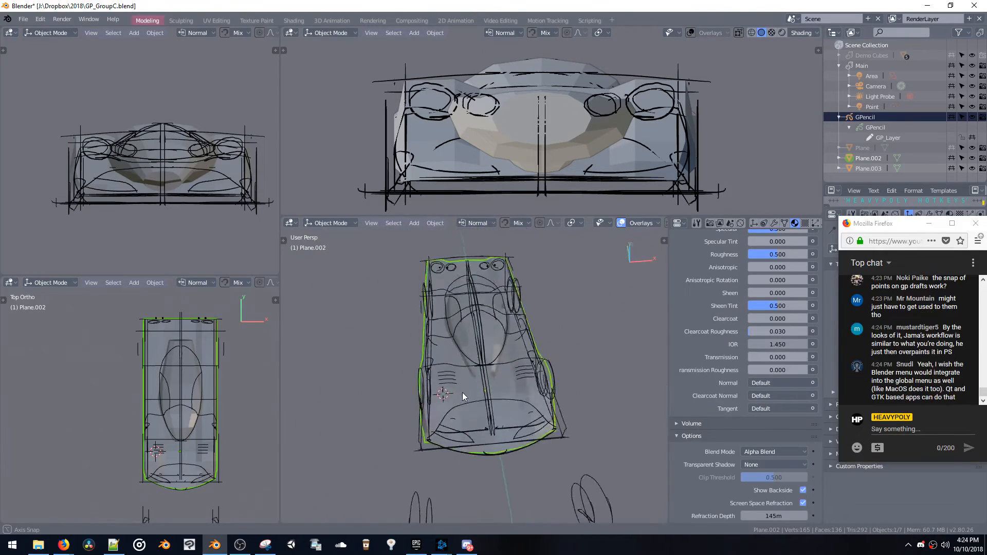
pyautogui.moveTo(462, 393); pyautogui.dragTo(532, 332, button='middle')
# Compare the Multiply, Additive and Alpha Blend modes on the shared body and canopy material
pyautogui.click(768, 452)
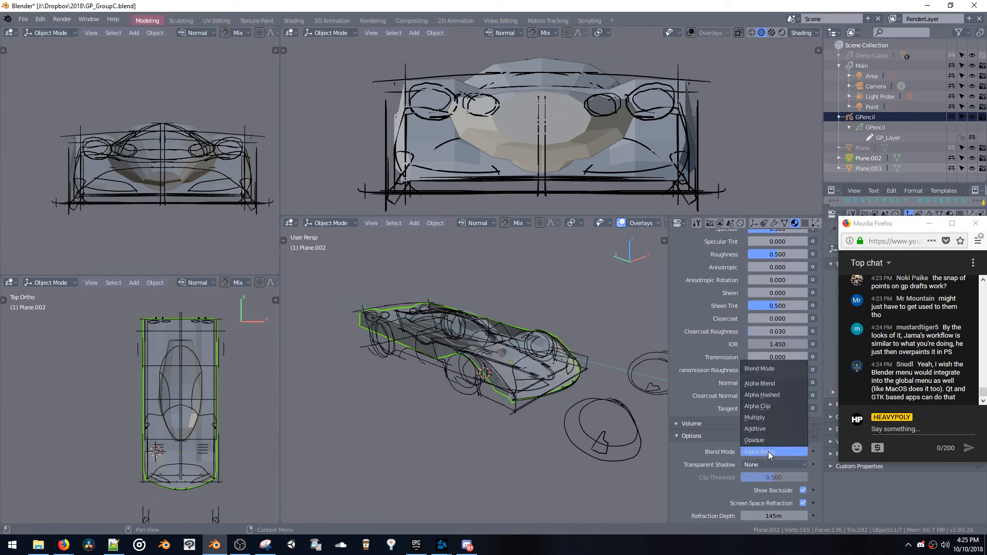
pyautogui.click(772, 419)
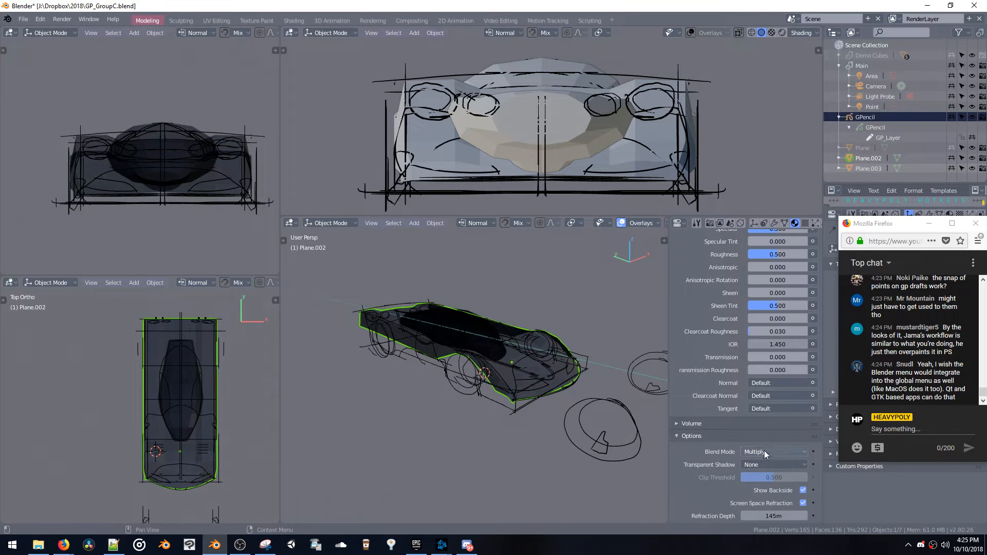
pyautogui.click(764, 450)
pyautogui.click(763, 430)
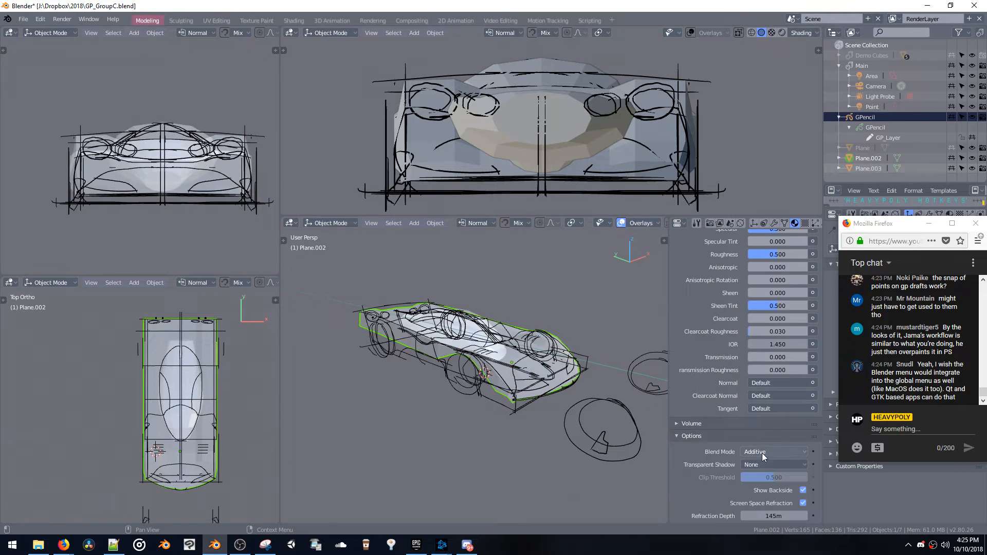
pyautogui.click(762, 453)
pyautogui.click(760, 384)
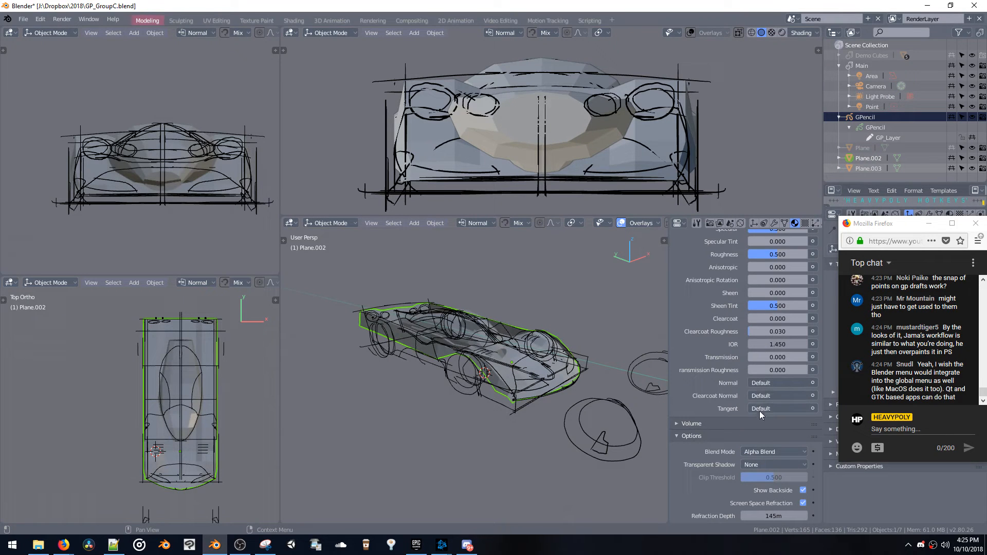
# Set the shared material's Blend Mode back to Opaque and inspect the car up close
pyautogui.click(760, 450)
pyautogui.click(761, 438)
pyautogui.moveTo(436, 341); pyautogui.dragTo(445, 378, button='middle')
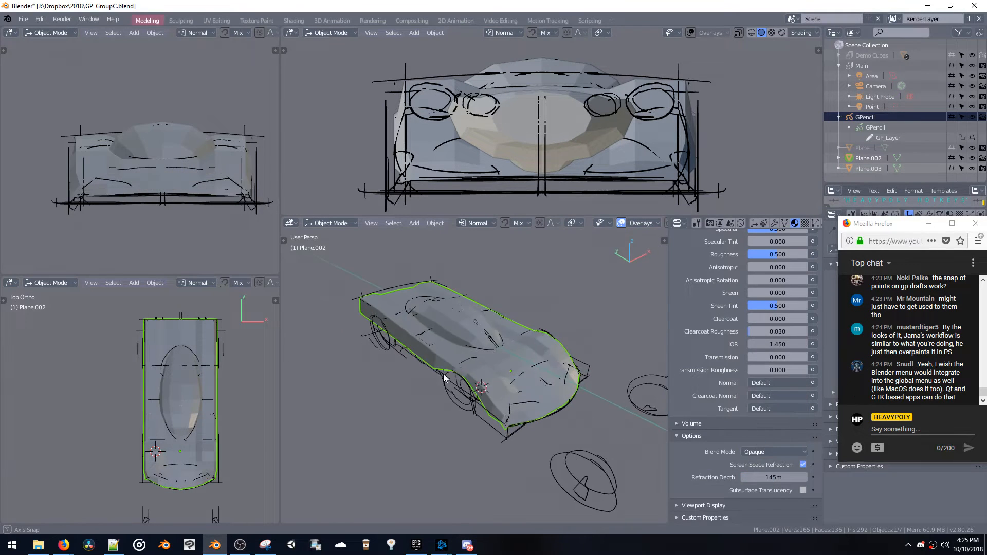
pyautogui.scroll(3, 456, 350)
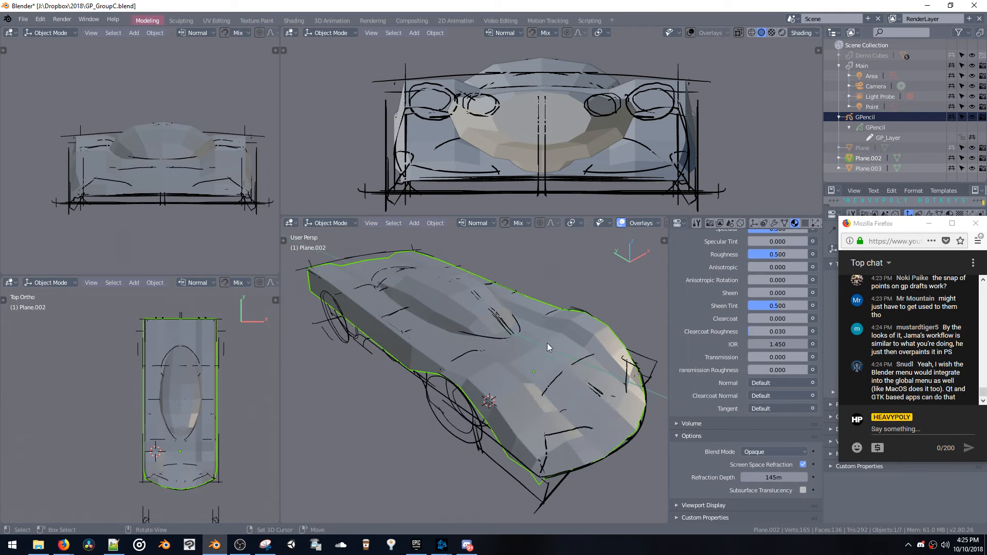
# Switch to the Firefox chat window and read back through the recent viewer messages
pyautogui.click(897, 310)
pyautogui.scroll(5, 907, 335)
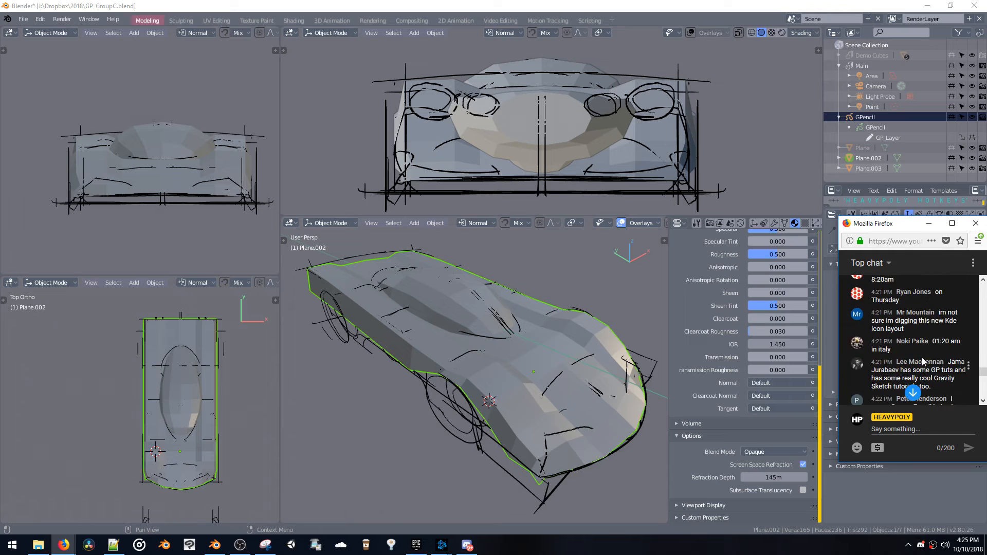
pyautogui.scroll(-5, 920, 362)
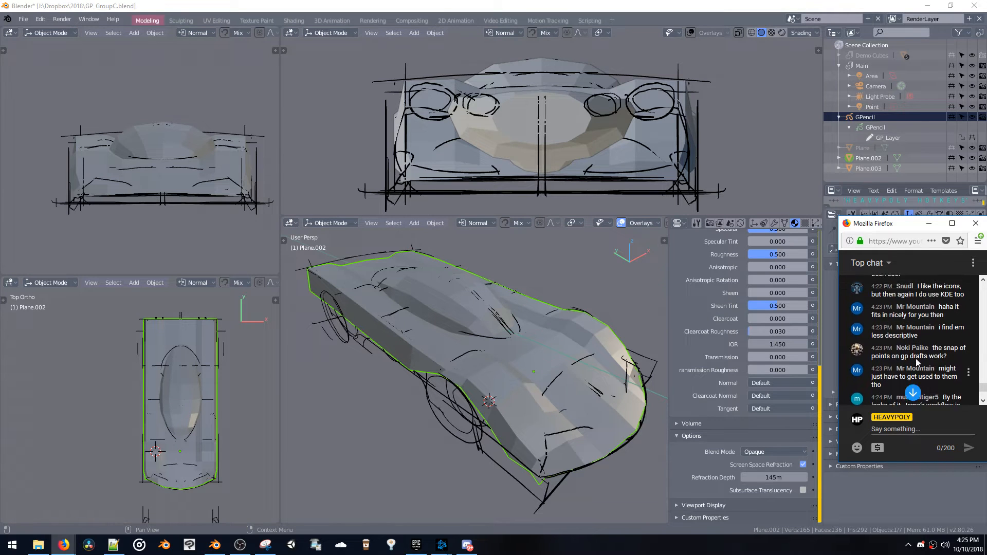
pyautogui.scroll(5, 917, 361)
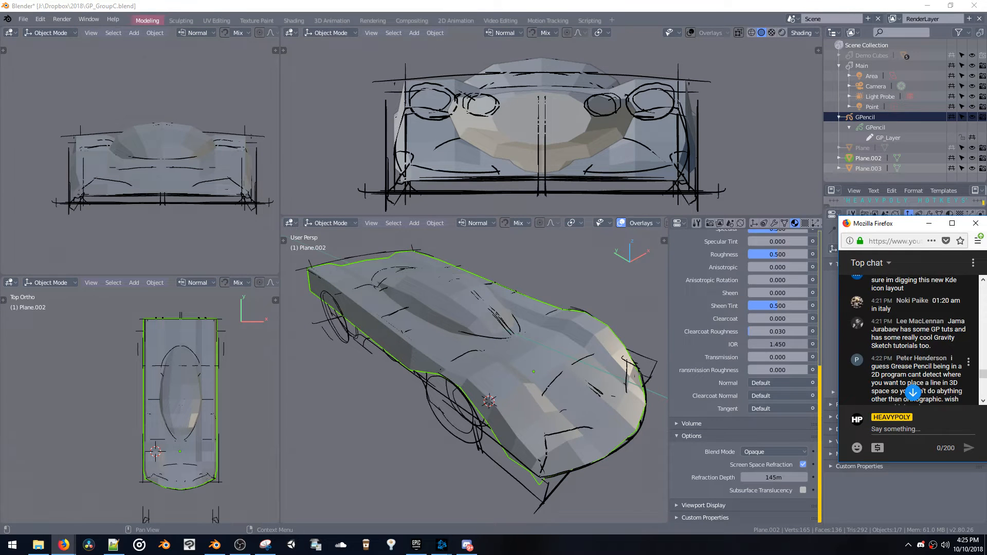
pyautogui.scroll(-3, 921, 320)
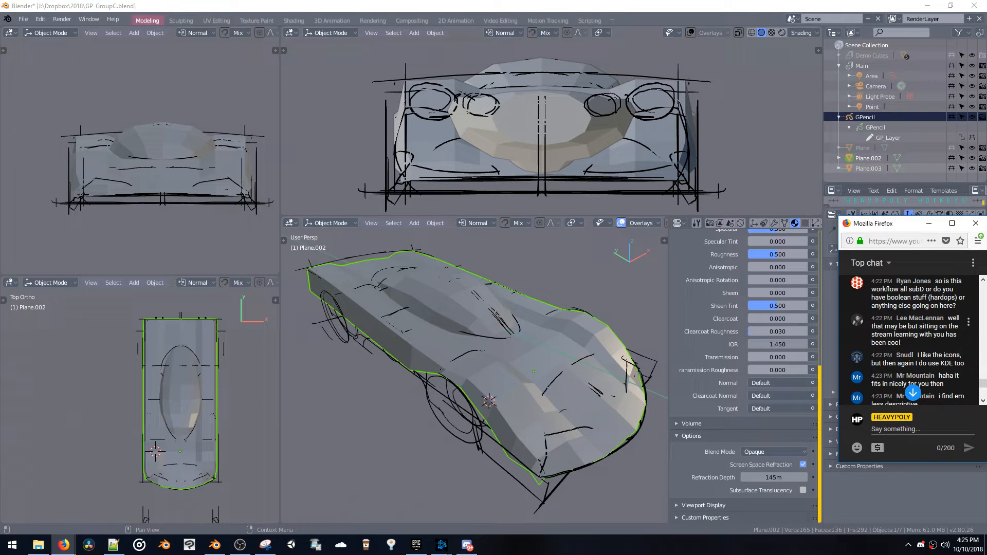
pyautogui.scroll(-2, 900, 344)
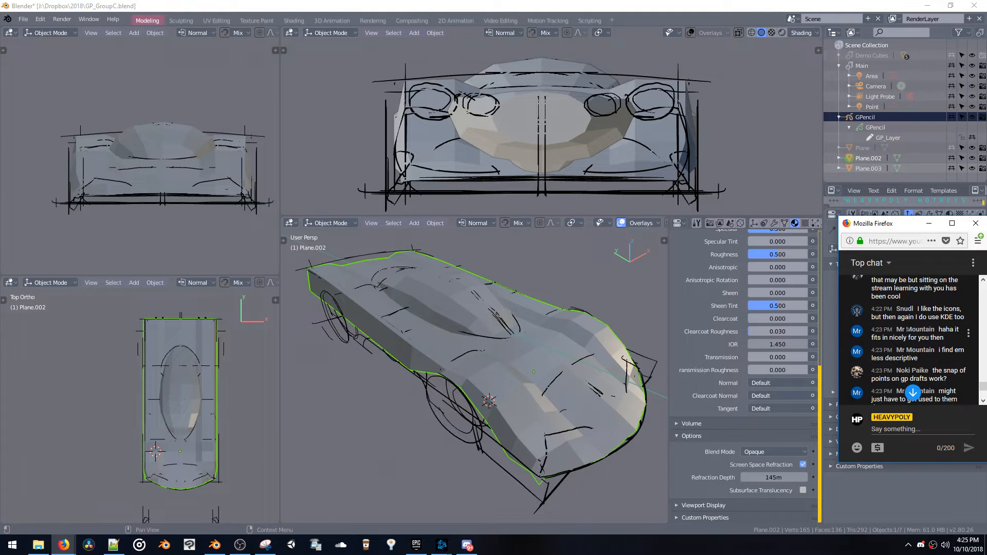
pyautogui.scroll(2, 912, 330)
pyautogui.scroll(-2, 921, 332)
pyautogui.scroll(-2, 939, 326)
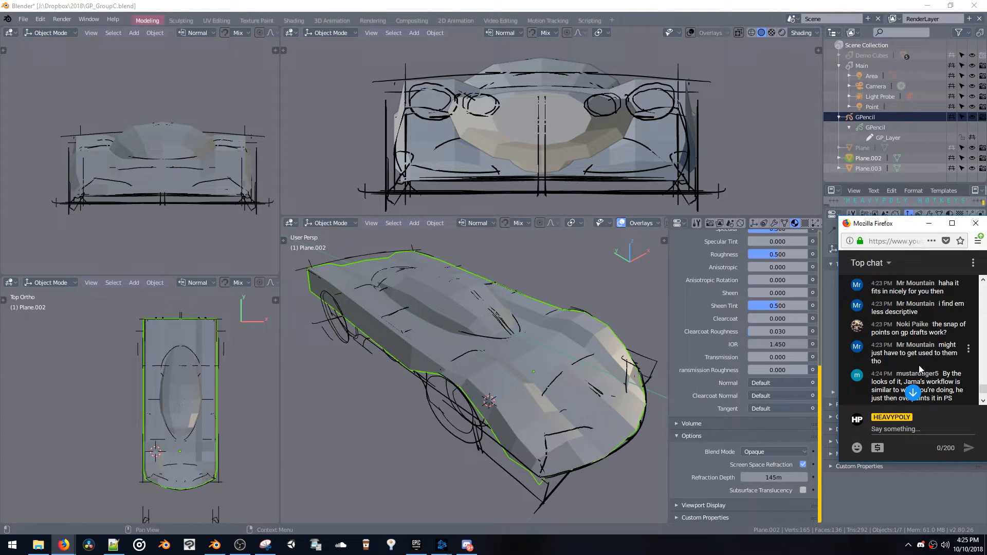
pyautogui.scroll(-2, 918, 365)
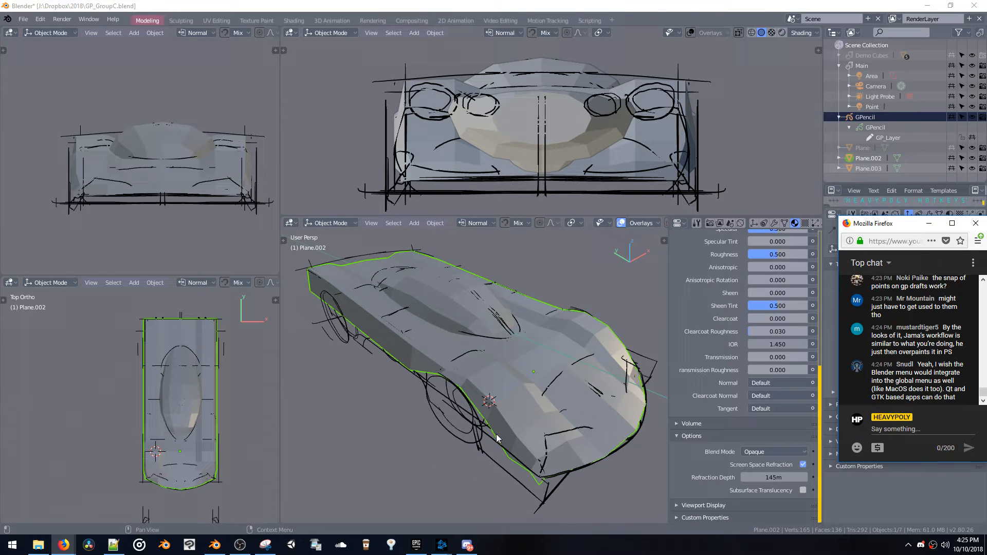
# Enter Edit Mode on the car body and adjust two spots of its side along Z to follow the sketch lines
pyautogui.click(602, 385)
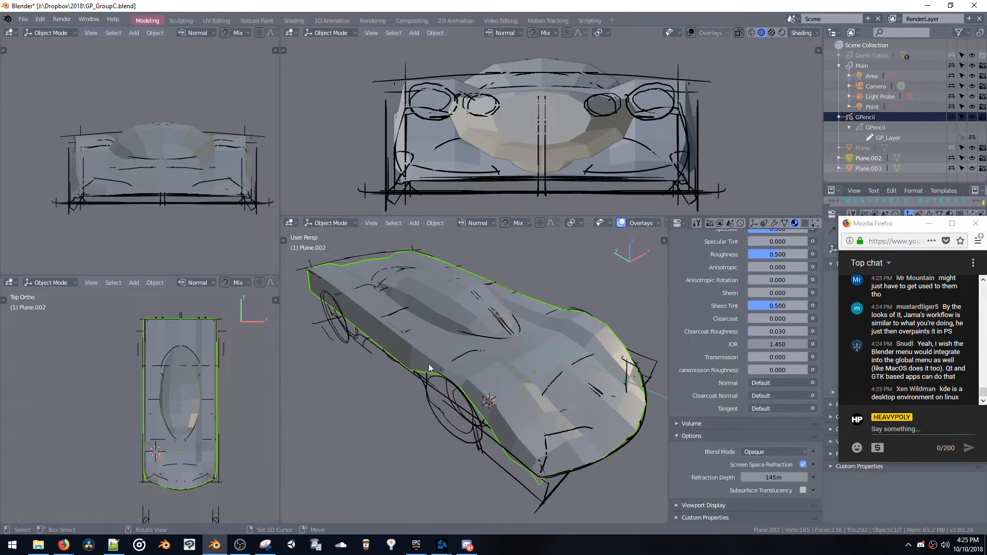
pyautogui.moveTo(560, 336); pyautogui.dragTo(430, 318, button='middle')
pyautogui.press('Tab')
pyautogui.press('g')
pyautogui.press('z')
pyautogui.click(521, 329)
pyautogui.keyDown('shift'); pyautogui.click(569, 306); pyautogui.keyUp('shift')
pyautogui.press('g')
pyautogui.press('z')
pyautogui.click(558, 315)
# Select the edge loop along the body's lower side and move it along X and Z to match the sketch
pyautogui.press('space')
pyautogui.doubleClick(461, 299)
pyautogui.press('g')
pyautogui.press('x')
pyautogui.click(428, 318)
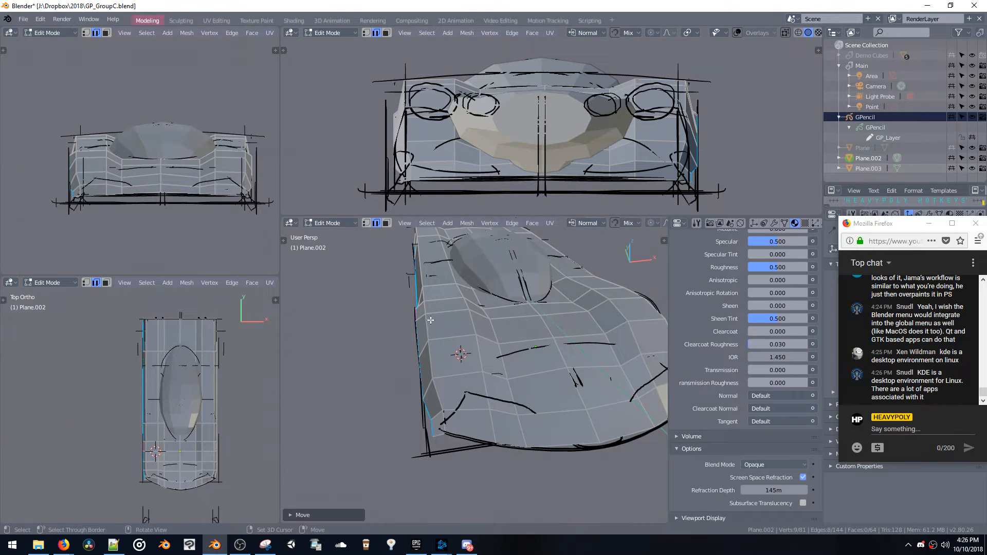
pyautogui.press('g')
pyautogui.press('z')
pyautogui.click(431, 317)
pyautogui.moveTo(430, 316); pyautogui.dragTo(555, 347, button='middle')
pyautogui.press('g')
pyautogui.press('z')
pyautogui.click(471, 309)
# Move the lower body edge just ahead of the front wheel along the Y axis
pyautogui.click(559, 348)
pyautogui.press('g')
pyautogui.press('y')
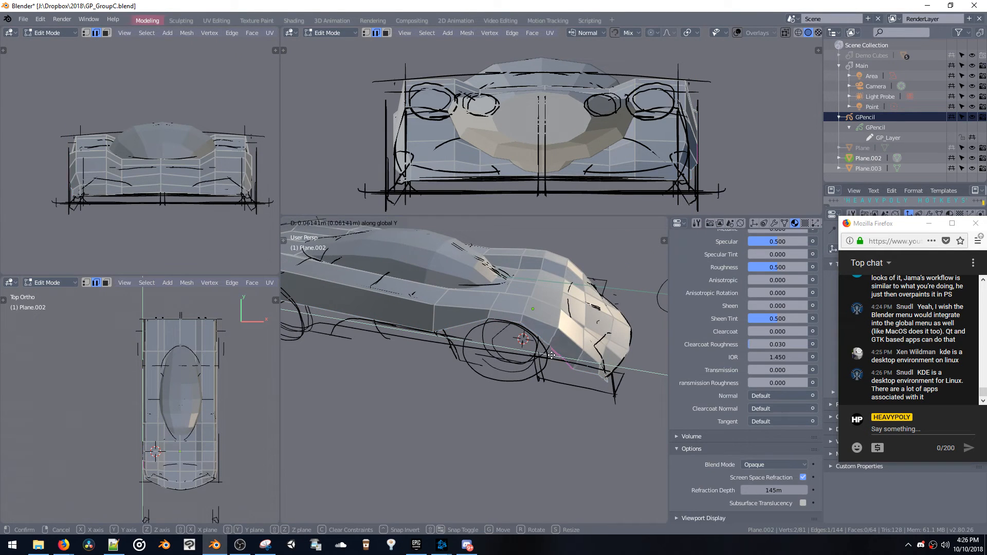
pyautogui.click(574, 373)
# Switch to vertex selection and slide the vertices ahead of the front wheel along Y to fit the sketched wheel arch
pyautogui.press('space')
pyautogui.click(567, 371)
pyautogui.press('g')
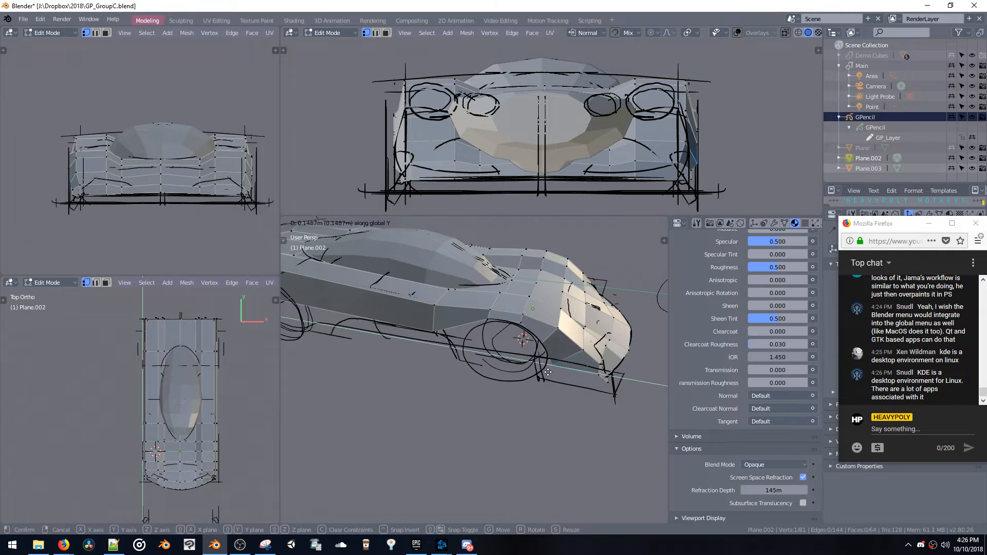
pyautogui.click(541, 344)
pyautogui.keyDown('shift'); pyautogui.click(541, 344); pyautogui.keyUp('shift')
pyautogui.press('g')
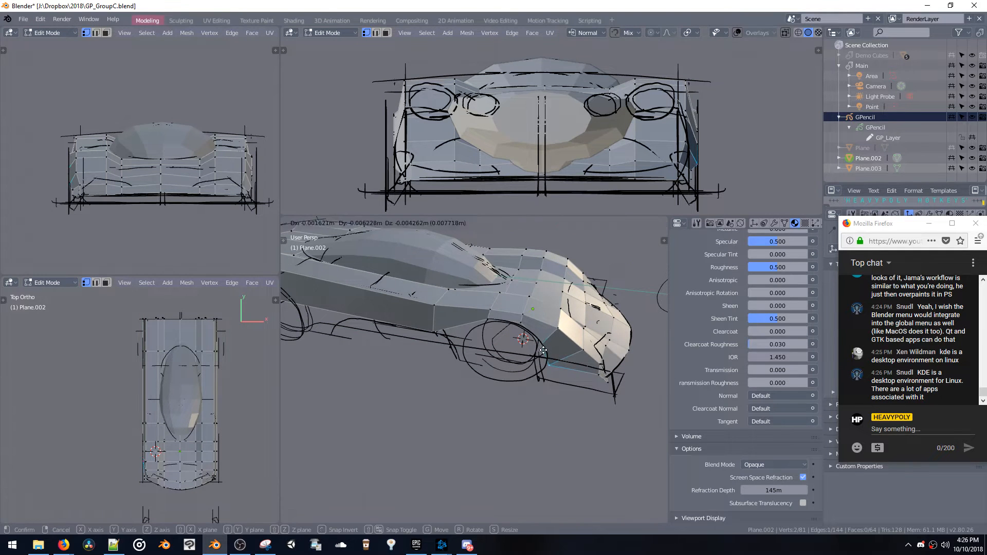
pyautogui.press('y')
pyautogui.click(546, 352)
pyautogui.moveTo(546, 351); pyautogui.dragTo(376, 326, button='middle')
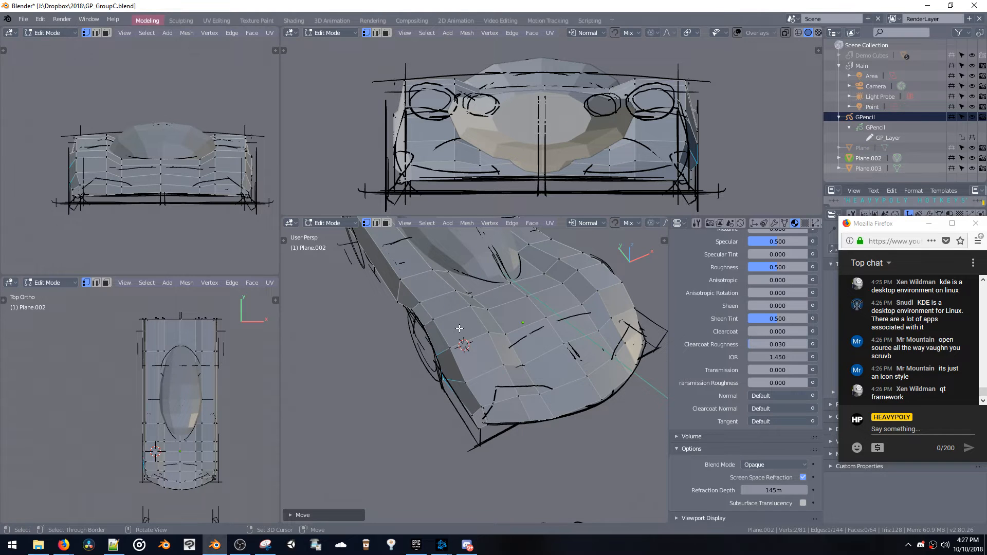
# Switch to edge selection and move the lower side edge at the car's rear corner along X
pyautogui.moveTo(459, 328)
pyautogui.mouseDown(button='middle')
pyautogui.moveTo(465, 351)
pyautogui.moveTo(473, 341)
pyautogui.mouseUp(button='middle')
pyautogui.hotkey('shift', 'x')
pyautogui.moveTo(546, 337)
pyautogui.mouseDown(button='middle')
pyautogui.moveTo(486, 342)
pyautogui.moveTo(444, 328)
pyautogui.moveTo(550, 355)
pyautogui.mouseUp(button='middle')
pyautogui.press('2')
pyautogui.click(550, 356)
pyautogui.press('g')
pyautogui.press('x')
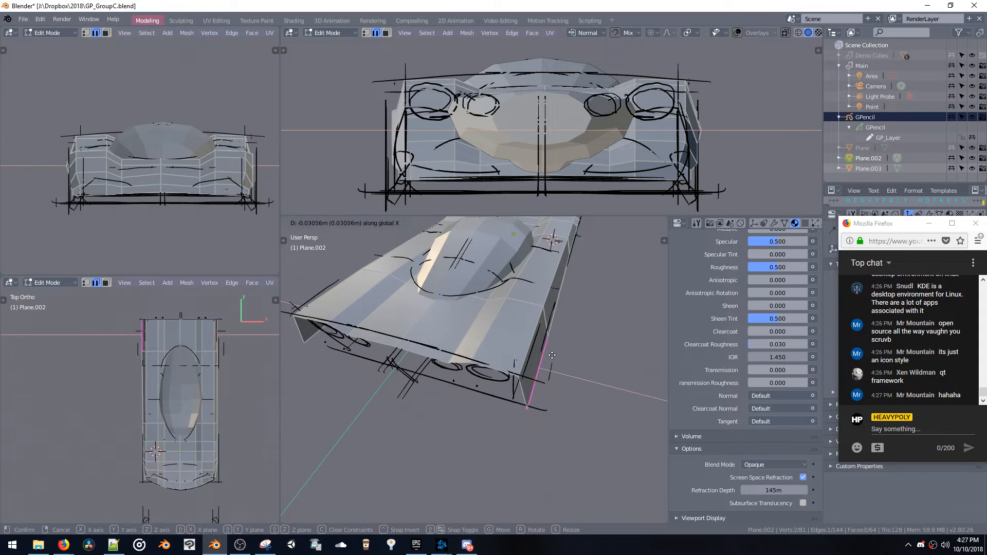
pyautogui.click(544, 346)
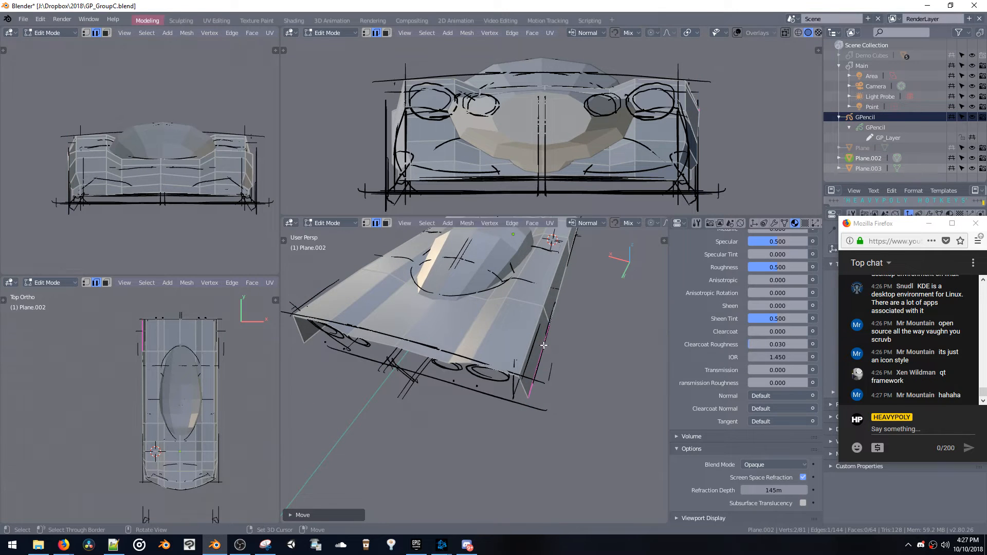
# Merge the vertices at the lower front corner of the body side
pyautogui.moveTo(544, 345); pyautogui.dragTo(446, 323, button='middle')
pyautogui.doubleClick(466, 333)
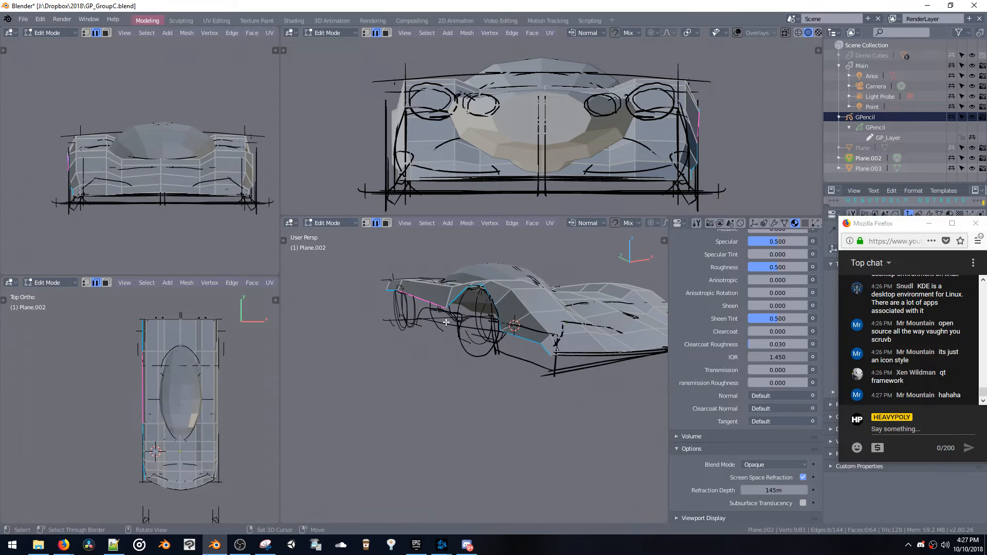
pyautogui.press('1')
pyautogui.click(549, 356)
pyautogui.hotkey('ctrl', 'j')
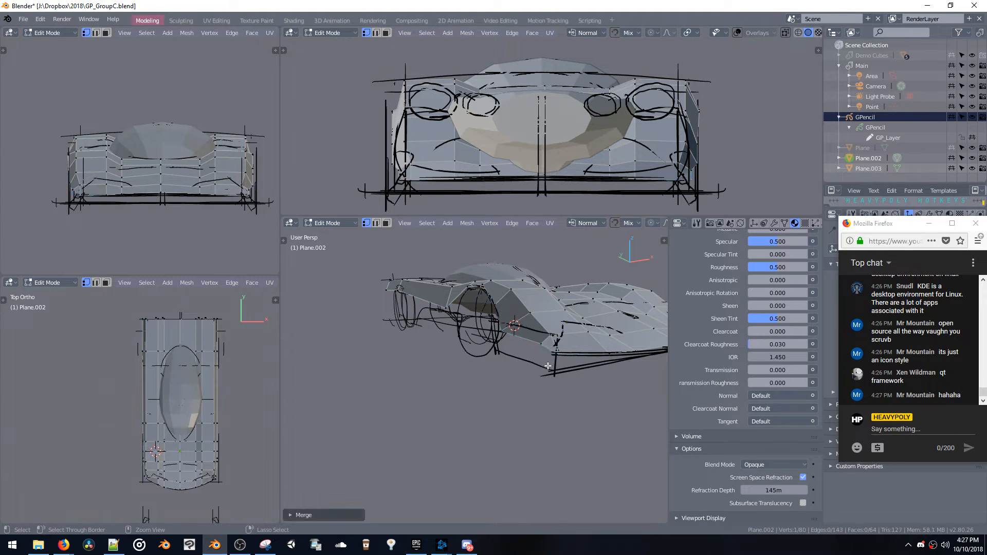
# Move the vertex on the body's lower side along Z to even out the border
pyautogui.press('2')
pyautogui.moveTo(533, 348); pyautogui.dragTo(462, 319, button='middle')
pyautogui.press('1')
pyautogui.press('g')
pyautogui.press('z')
pyautogui.click(452, 346)
# Select the body's lower border edge loop and extrude it downward along Z
pyautogui.hotkey('ctrl', 'space')
pyautogui.click(517, 342)
pyautogui.doubleClick(500, 329)
pyautogui.press('e')
pyautogui.press('z')
pyautogui.click(462, 348)
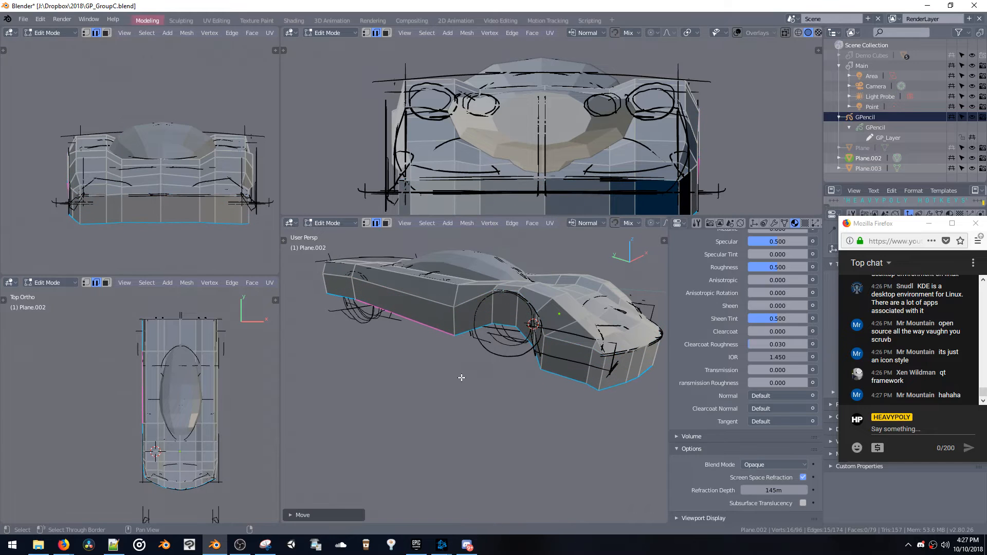
# Flatten the extruded lower border on Z and raise it to the sketched ground line
pyautogui.press('c')
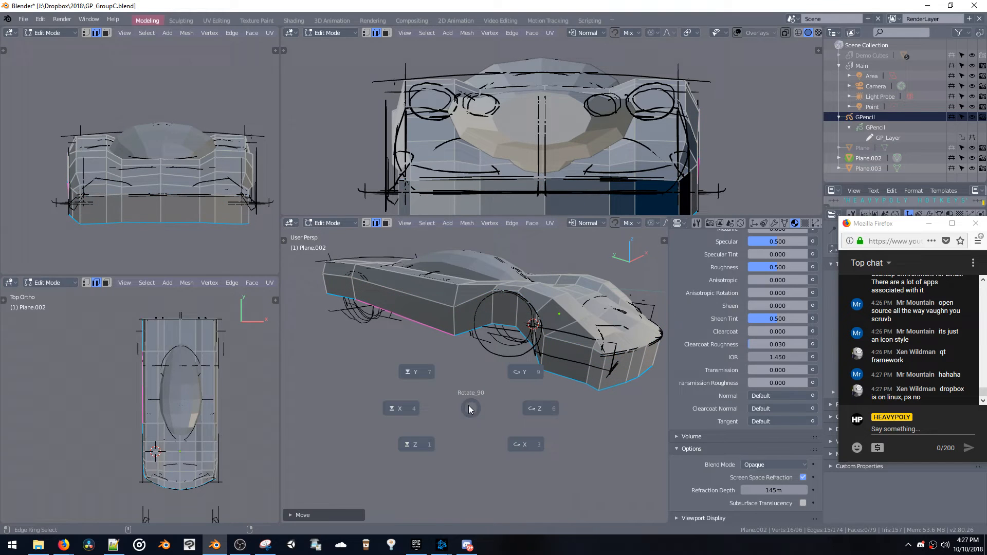
pyautogui.click(424, 443)
pyautogui.press('g')
pyautogui.press('z')
pyautogui.click(495, 347)
# Duplicate the small face near the body's lower front corner and reposition the copy along X and Z
pyautogui.moveTo(495, 347); pyautogui.dragTo(532, 383, button='middle')
pyautogui.press('space')
pyautogui.click(502, 361)
pyautogui.hotkey('shift', 'd')
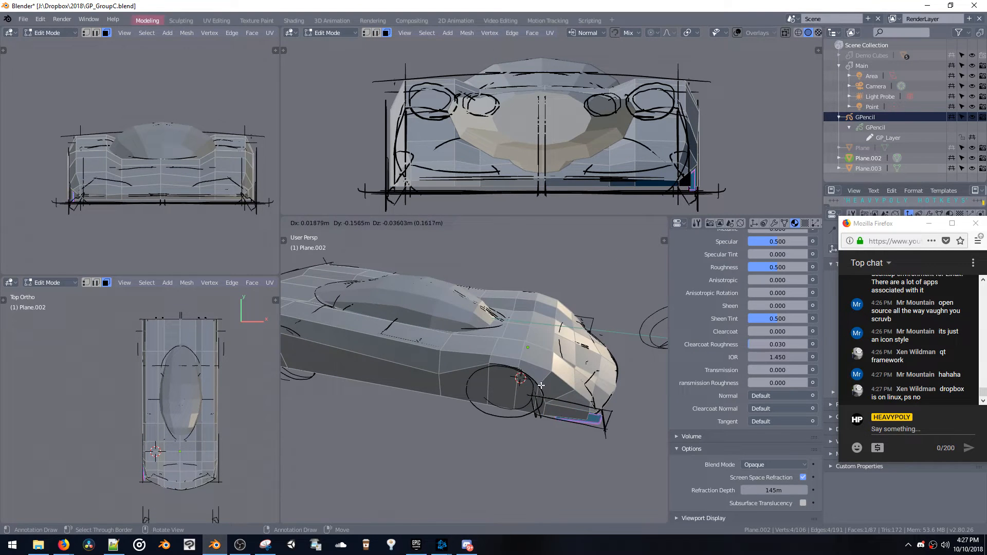
pyautogui.click(546, 394)
pyautogui.hotkey('ctrl', 'alt', 'r')
pyautogui.click(485, 390)
pyautogui.moveTo(509, 391); pyautogui.dragTo(547, 367, button='middle')
pyautogui.press('g')
pyautogui.press('x')
pyautogui.click(459, 391)
pyautogui.press('g')
pyautogui.press('z')
pyautogui.click(564, 378)
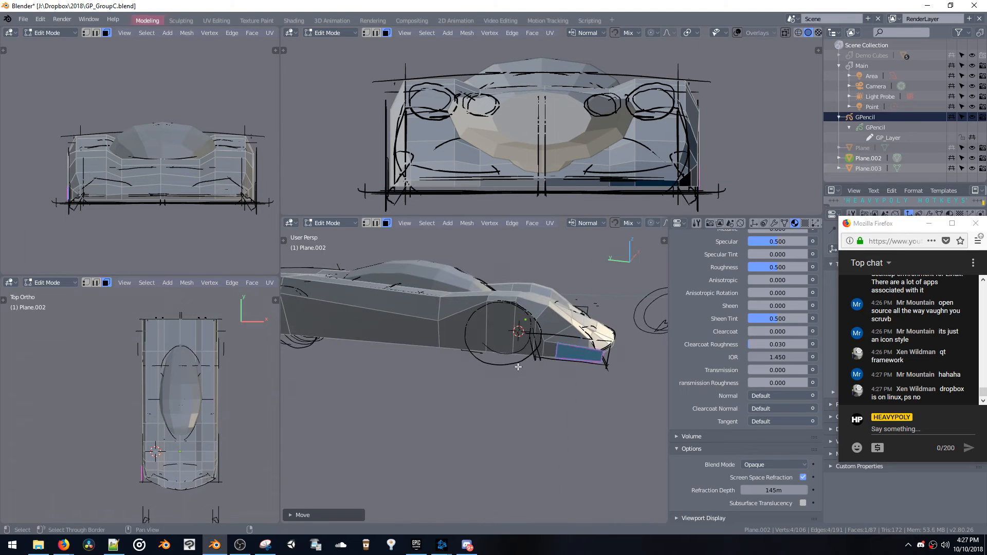
# Stretch the lower front side panel toward the front wheel by moving its rear edge along Y
pyautogui.press('space')
pyautogui.click(579, 333)
pyautogui.click(579, 350)
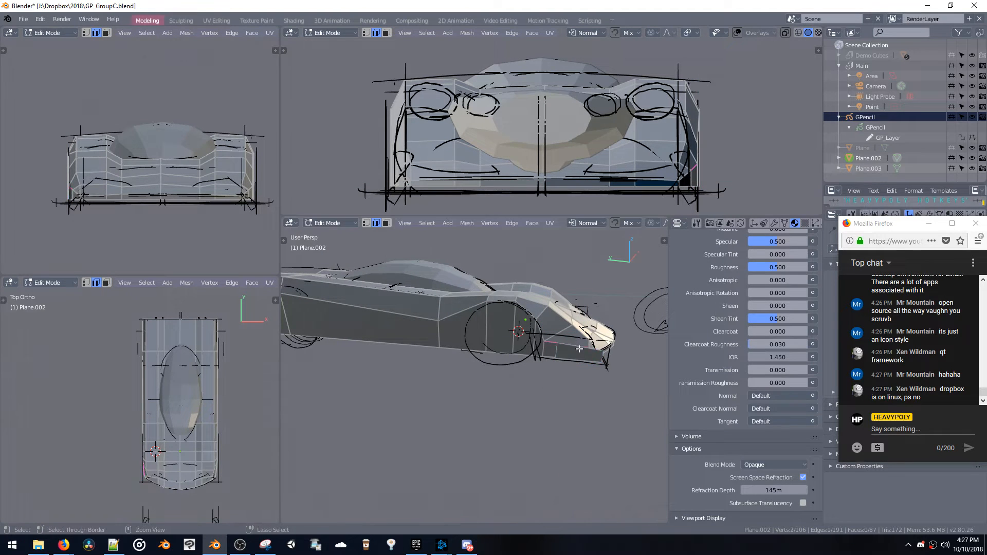
pyautogui.press('g')
pyautogui.press('y')
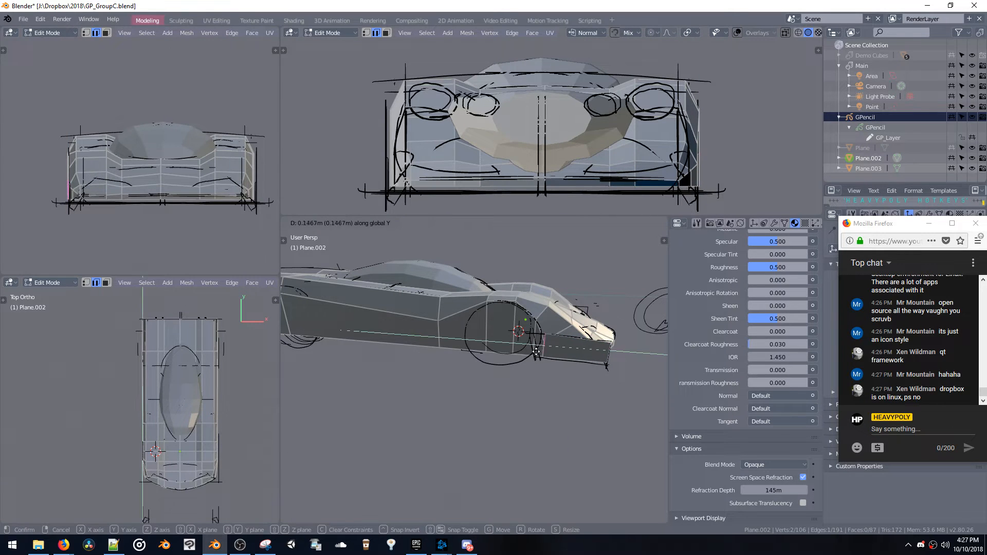
pyautogui.click(531, 351)
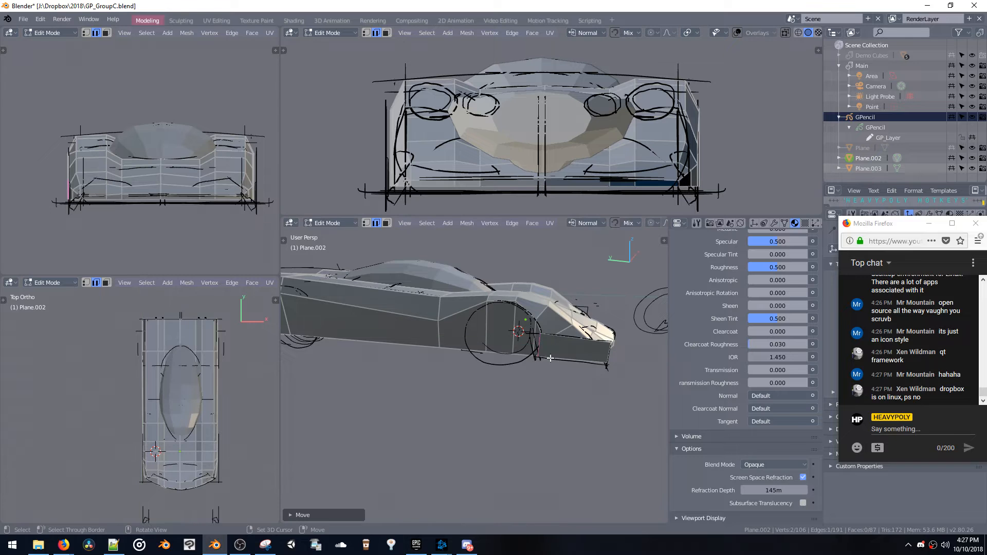
pyautogui.moveTo(550, 358); pyautogui.dragTo(404, 345, button='middle')
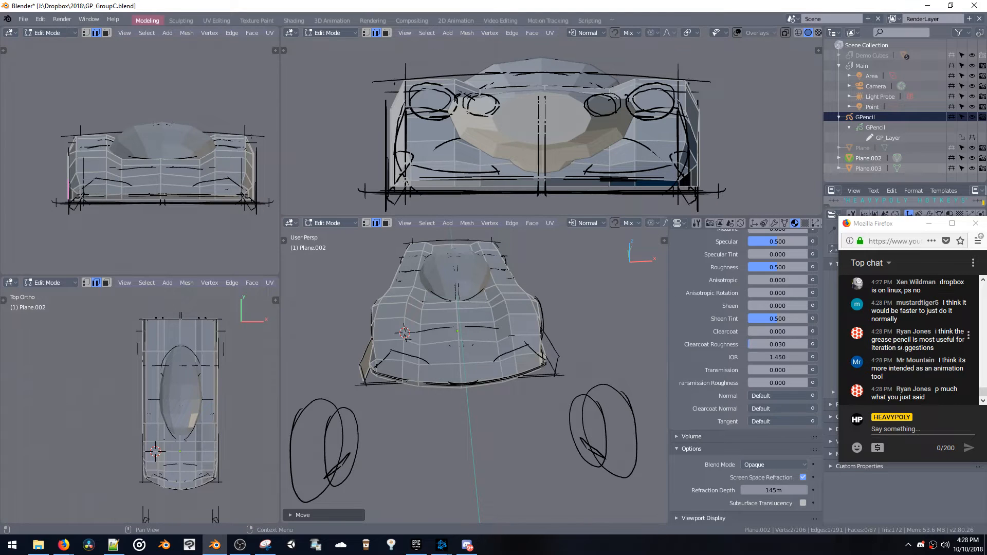
# Read back through the recent viewer messages in the Firefox chat window
pyautogui.scroll(5, 904, 347)
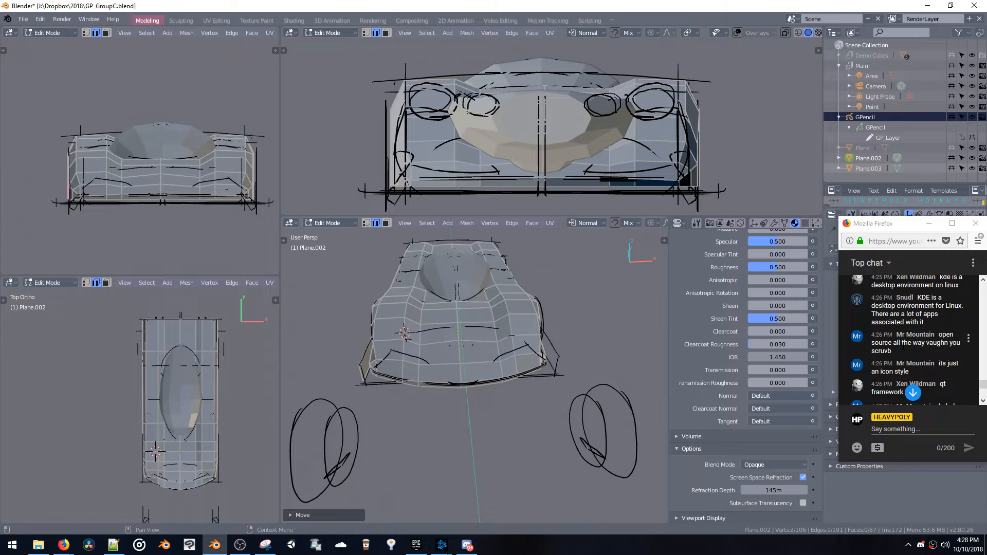
pyautogui.scroll(4, 903, 348)
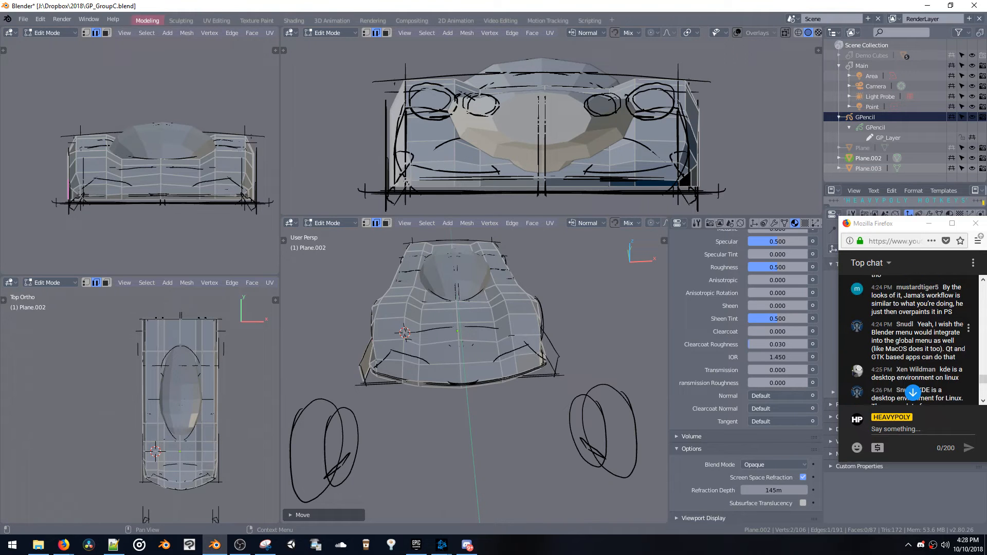
pyautogui.moveTo(918, 324); pyautogui.dragTo(912, 357)
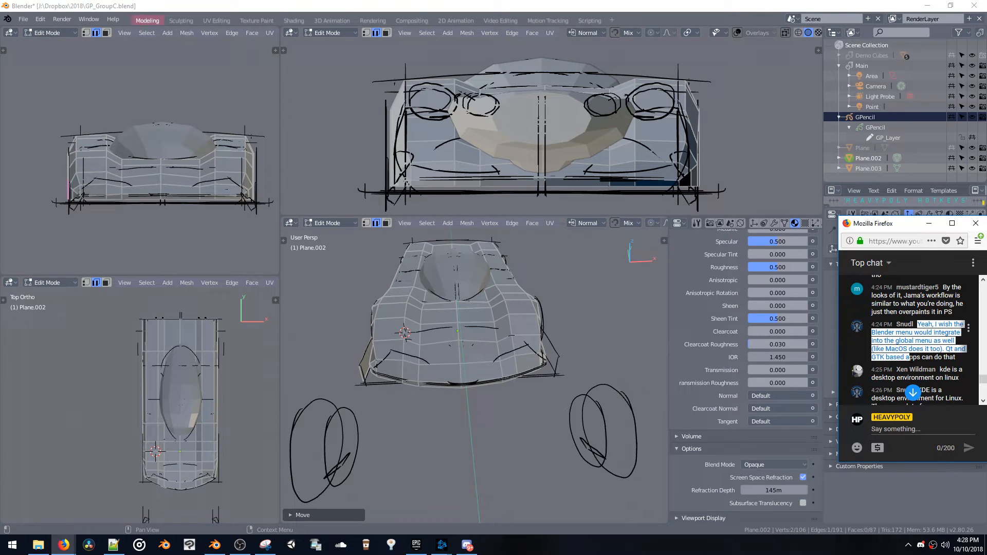
pyautogui.click(912, 358)
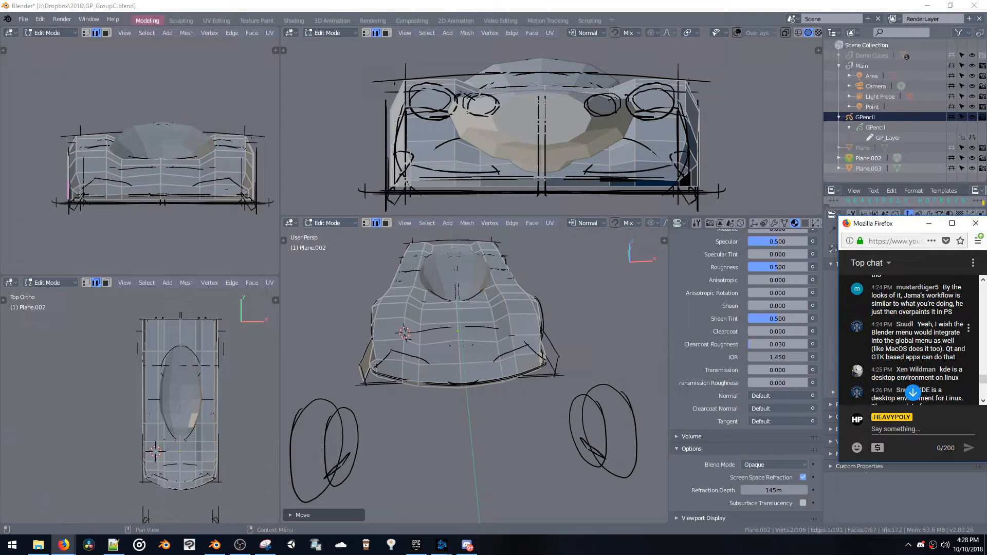
pyautogui.scroll(3, 907, 339)
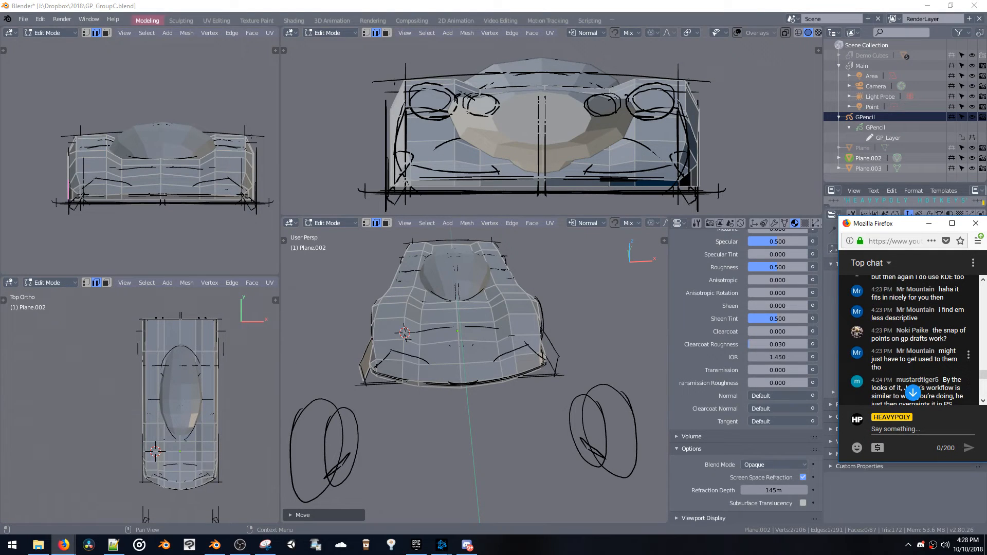
pyautogui.scroll(-6, 910, 357)
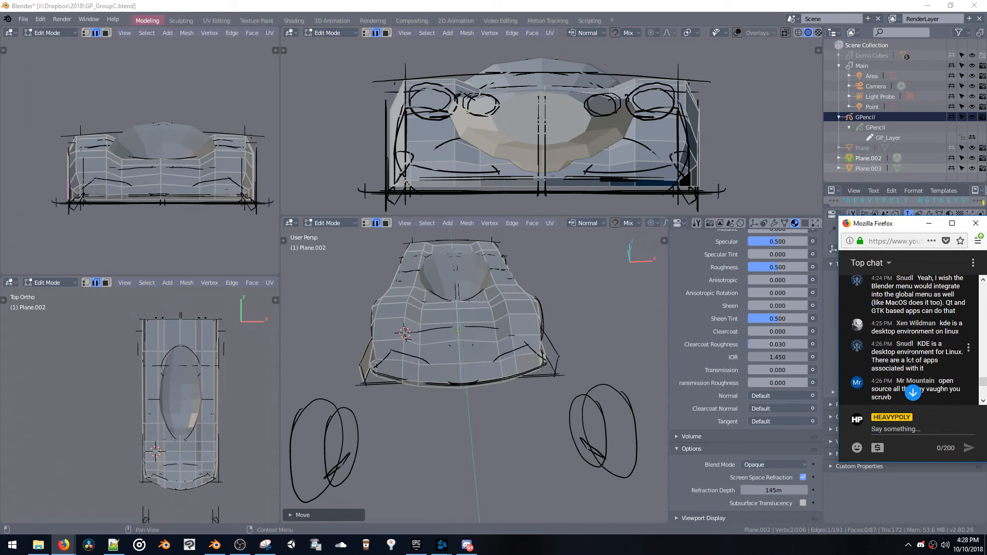
pyautogui.scroll(-5, 910, 357)
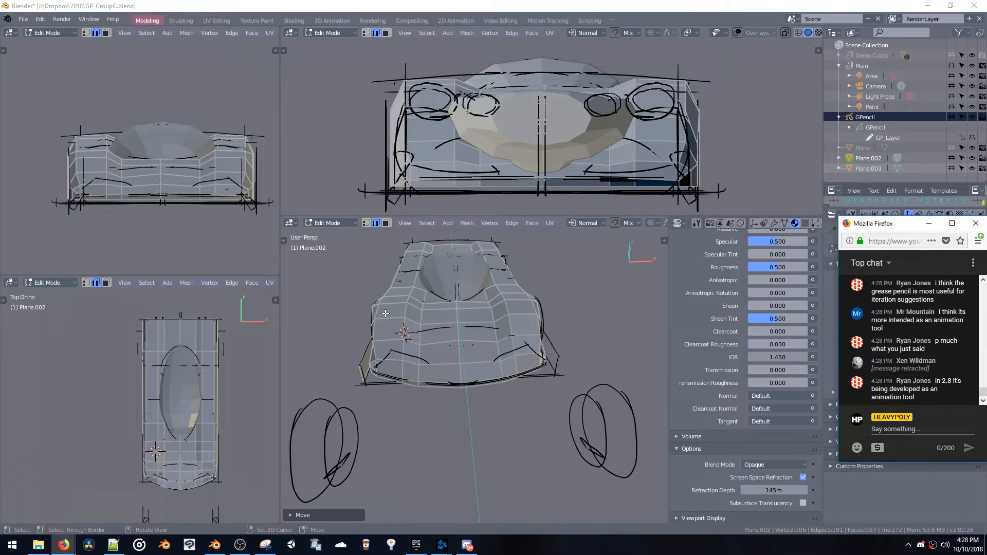
# Return to Object Mode and add a Subdivision Surface modifier with 3 subdivisions to the car body
pyautogui.moveTo(394, 324); pyautogui.dragTo(406, 349, button='middle')
pyautogui.press('Tab')
pyautogui.scroll(2, 723, 349)
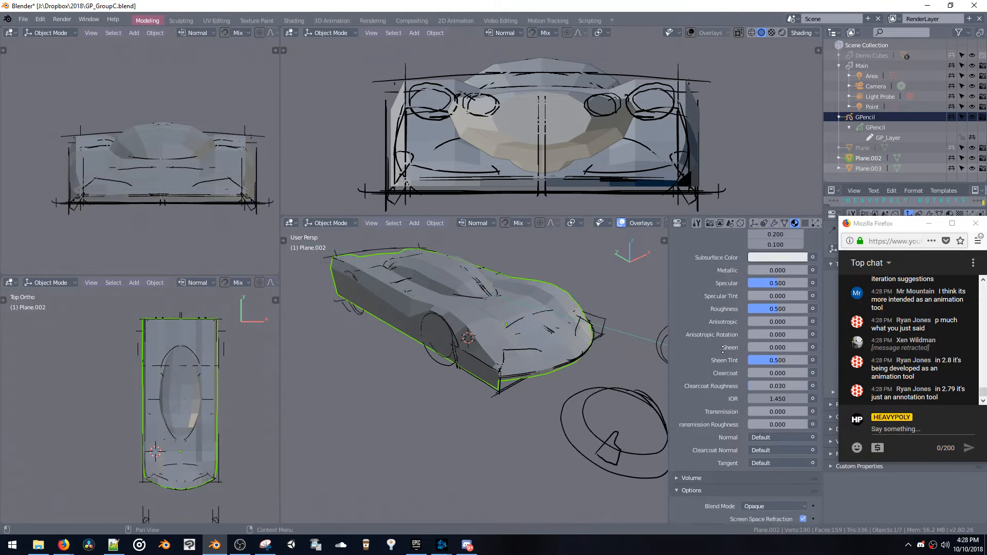
pyautogui.click(775, 223)
pyautogui.click(747, 257)
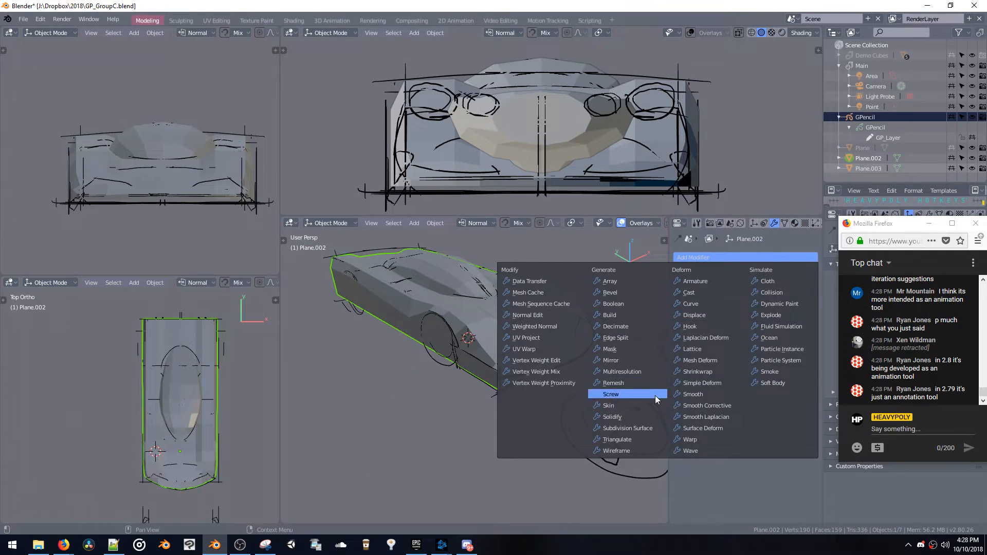
pyautogui.hotkey('ctrl', '3')
# Select the canopy and the car body and join them into one object
pyautogui.moveTo(450, 366); pyautogui.dragTo(448, 318, button='middle')
pyautogui.click(442, 325)
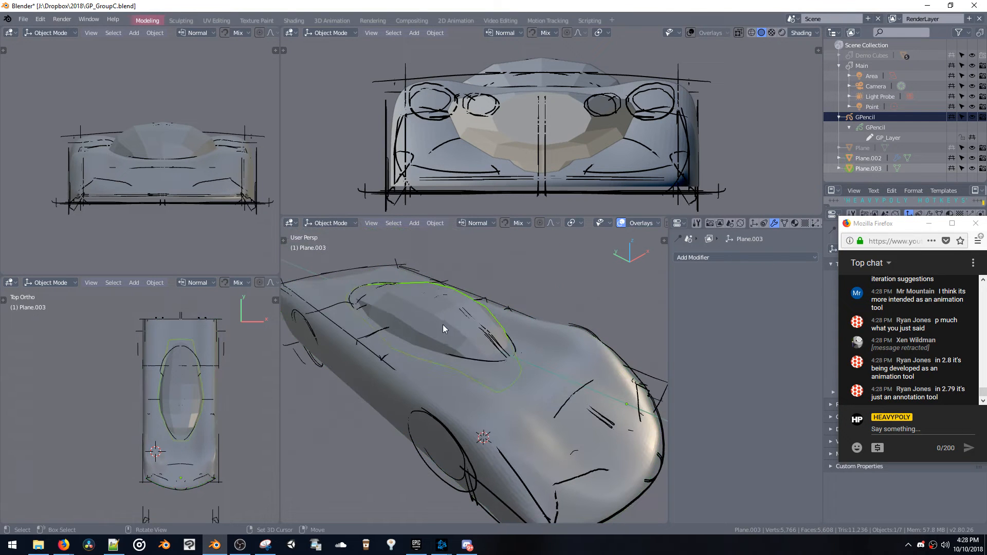
pyautogui.keyDown('shift'); pyautogui.click(449, 375); pyautogui.keyUp('shift')
pyautogui.hotkey('ctrl', 'j')
pyautogui.keyDown('shift'); pyautogui.moveTo(443, 377); pyautogui.dragTo(522, 346, button='middle'); pyautogui.keyUp('shift')
# Enter Edit Mode on the joined mesh, select the two faces at the canopy's front tip, and switch to edge selection
pyautogui.press('Tab')
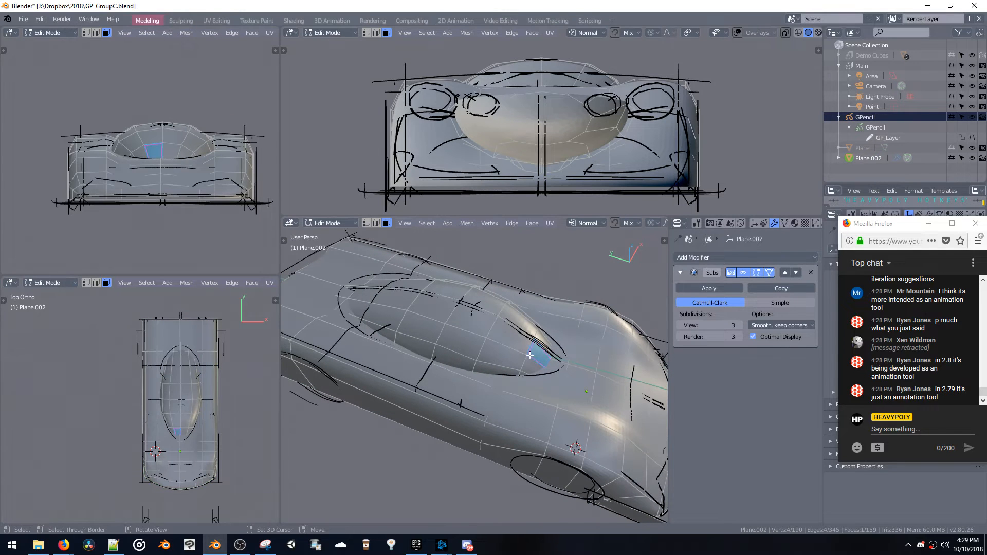
pyautogui.moveTo(531, 366); pyautogui.dragTo(536, 366)
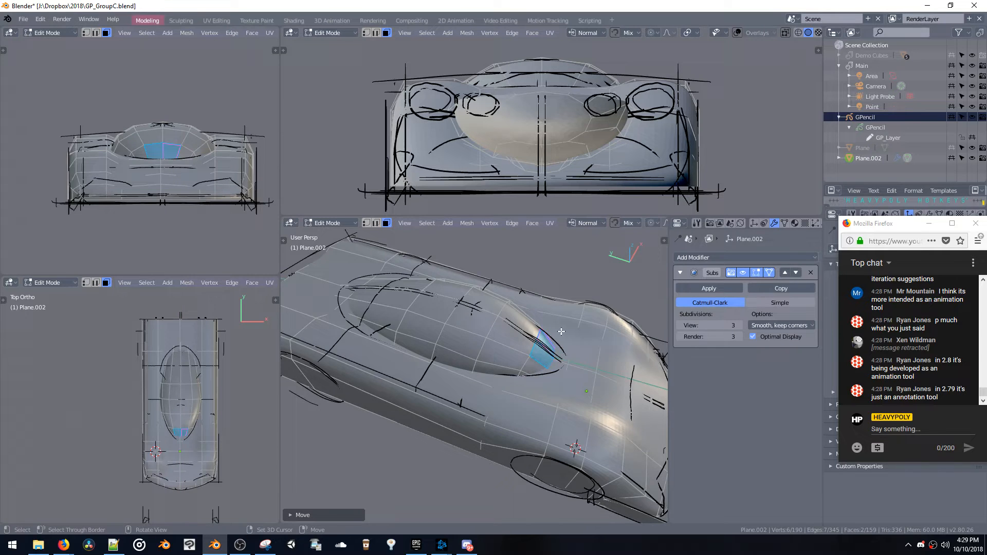
pyautogui.moveTo(561, 332); pyautogui.dragTo(498, 343, button='middle')
pyautogui.press('space')
pyautogui.click(499, 298)
# Change the main viewport's shading to wireframe and look at the car in top orthographic view
pyautogui.press('z')
pyautogui.click(502, 223)
pyautogui.keyDown('ctrl'); pyautogui.moveTo(501, 252); pyautogui.dragTo(500, 354, button='middle'); pyautogui.keyUp('ctrl')
pyautogui.press('z')
pyautogui.click(498, 236)
pyautogui.press('v')
pyautogui.click(512, 282)
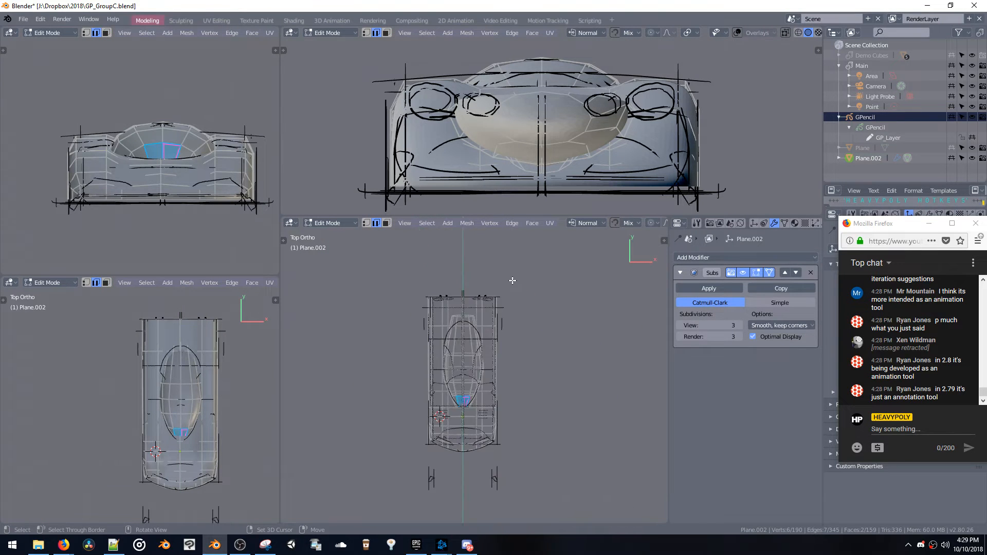
# Switch to the new Blender window, recover the auto-saved GP_GroupC.blend, and inspect the recovered car sketch
pyautogui.hotkey('alt', 'Tab')
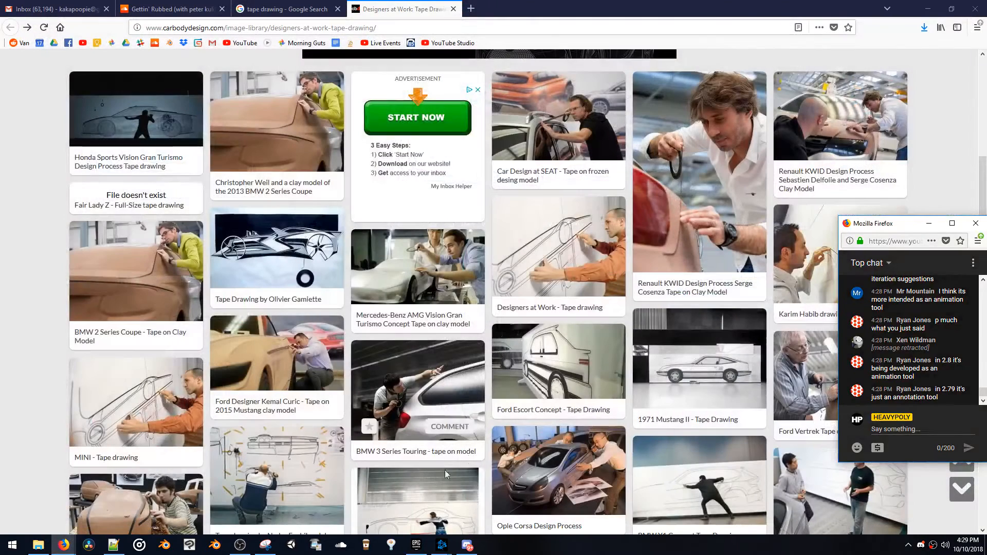
pyautogui.click(215, 545)
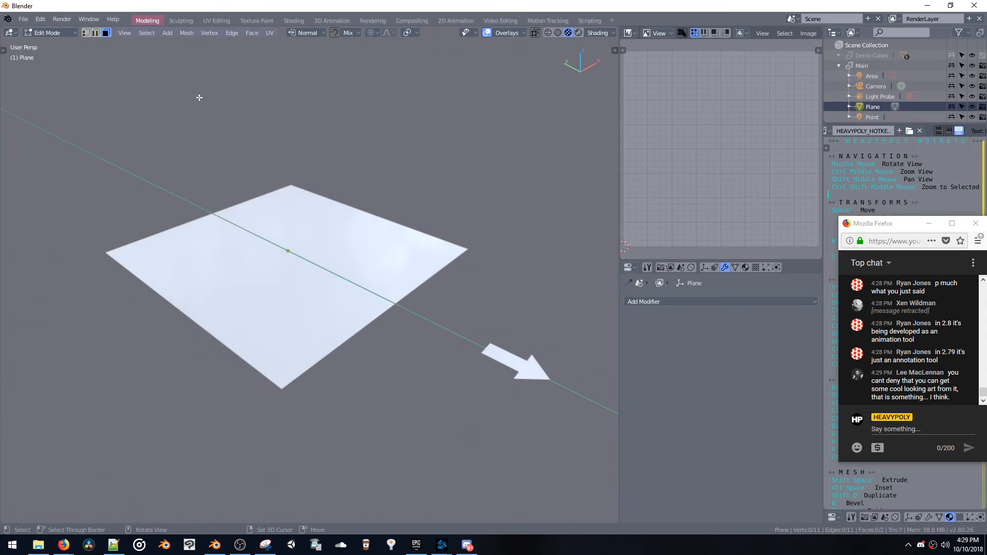
pyautogui.click(24, 19)
pyautogui.moveTo(50, 52)
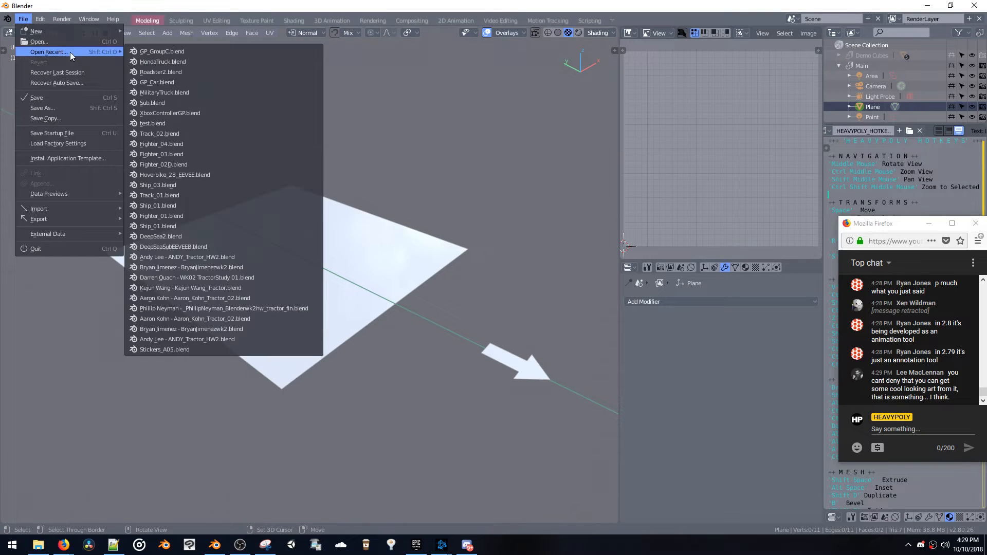
pyautogui.click(79, 83)
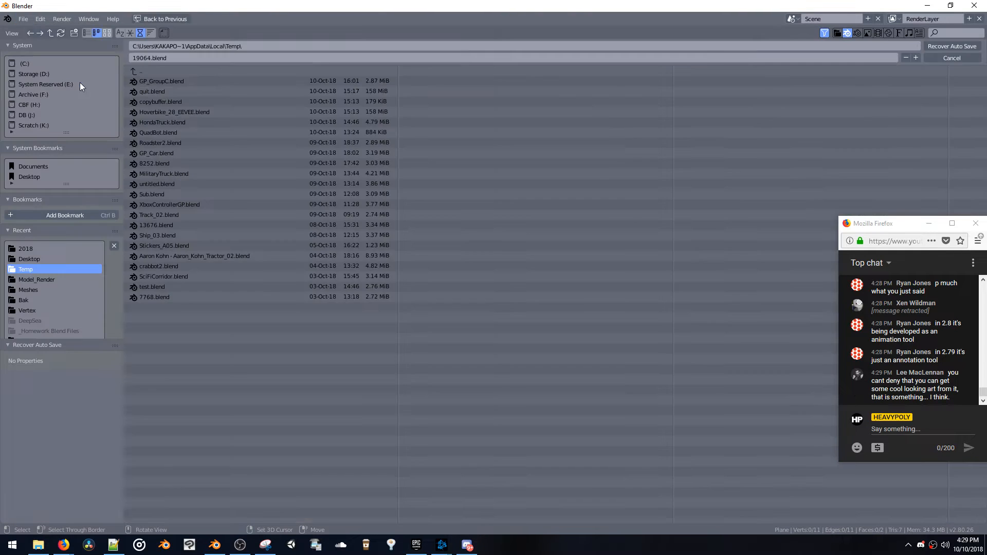
pyautogui.doubleClick(162, 82)
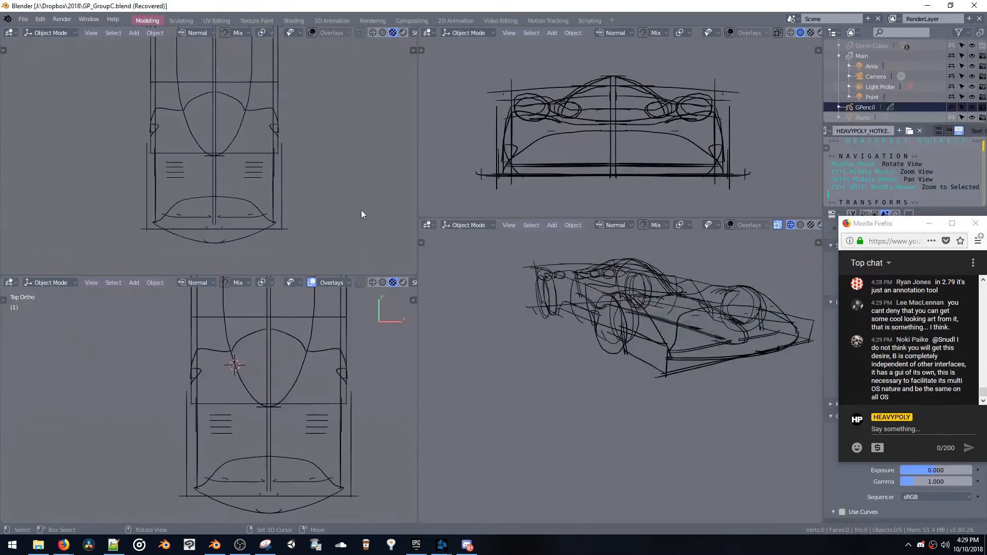
pyautogui.moveTo(560, 308); pyautogui.dragTo(556, 328, button='middle')
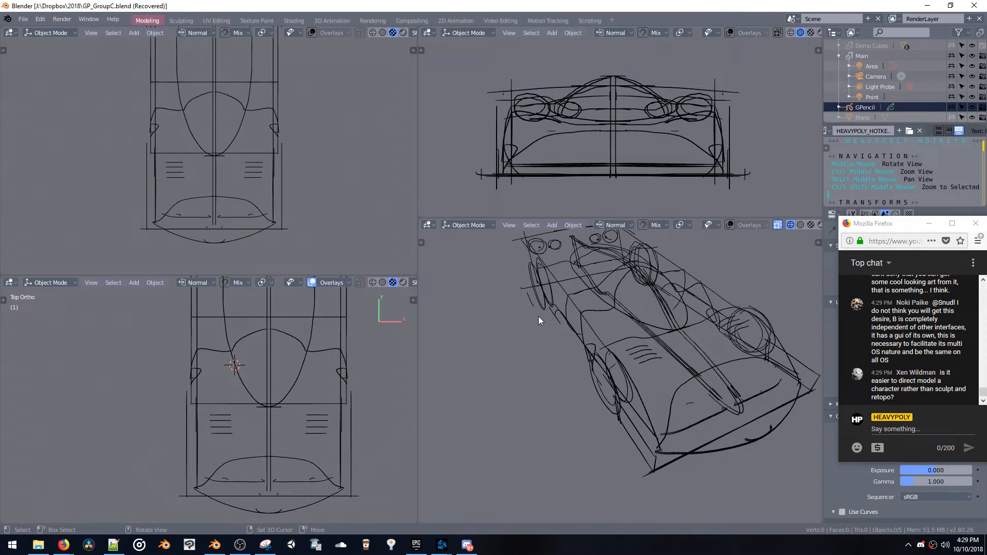
# Open the recent file GP_GroupC.blend in place of the recovered session
pyautogui.click(23, 19)
pyautogui.moveTo(46, 52)
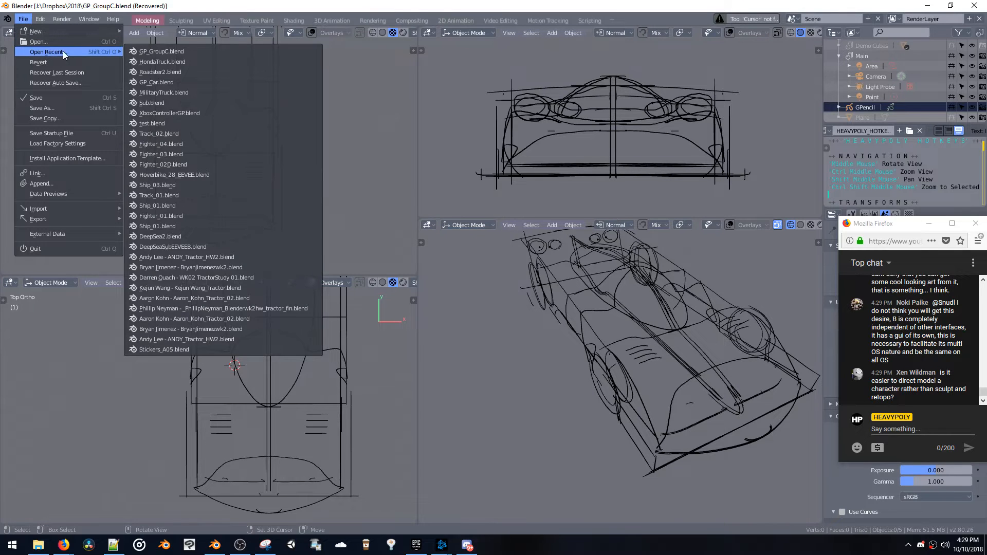
pyautogui.click(154, 52)
# In top orthographic view, select the centre vertices of the car's nose and move them forward along Y toward the sketched front curve
pyautogui.moveTo(492, 304); pyautogui.dragTo(562, 412, button='middle')
pyautogui.press('v')
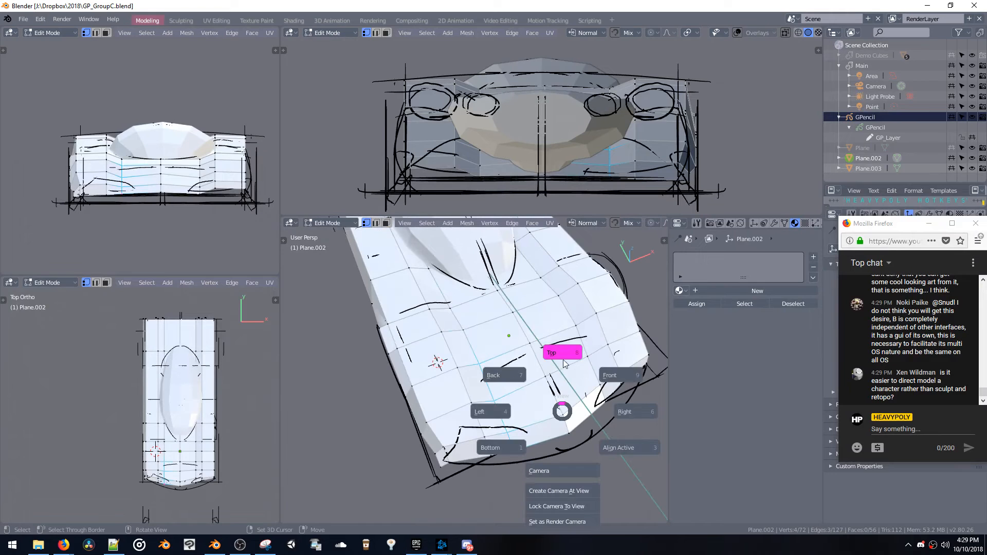
pyautogui.click(564, 363)
pyautogui.moveTo(513, 361); pyautogui.dragTo(522, 442)
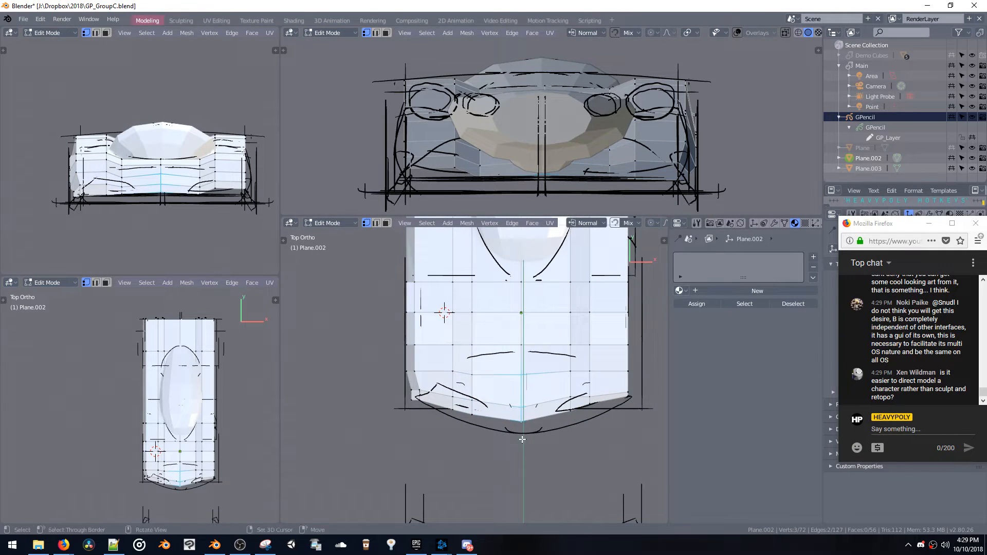
pyautogui.press('g')
pyautogui.press('y')
pyautogui.click(522, 449)
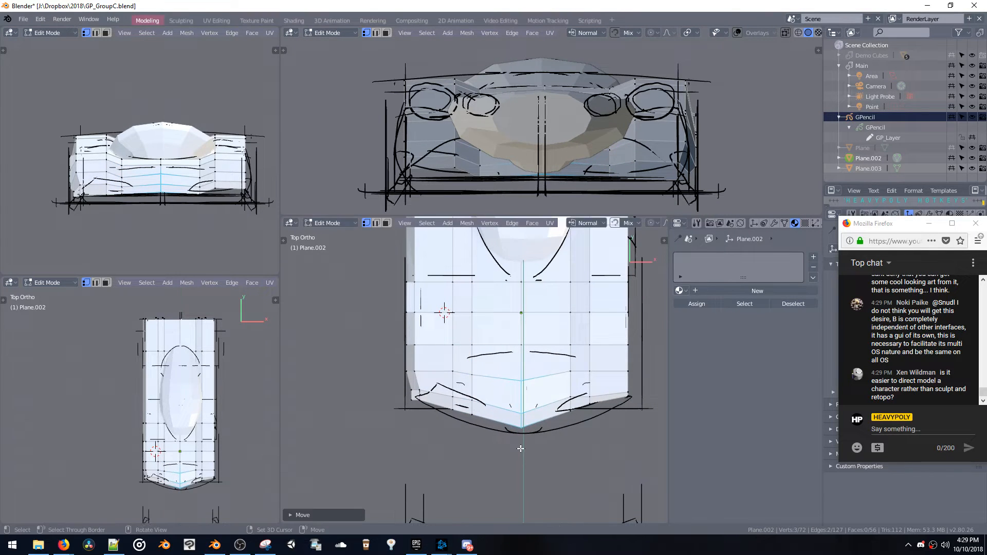
# Return to Object Mode and set the car body's X location to 0 m
pyautogui.press('space')
pyautogui.click(521, 484)
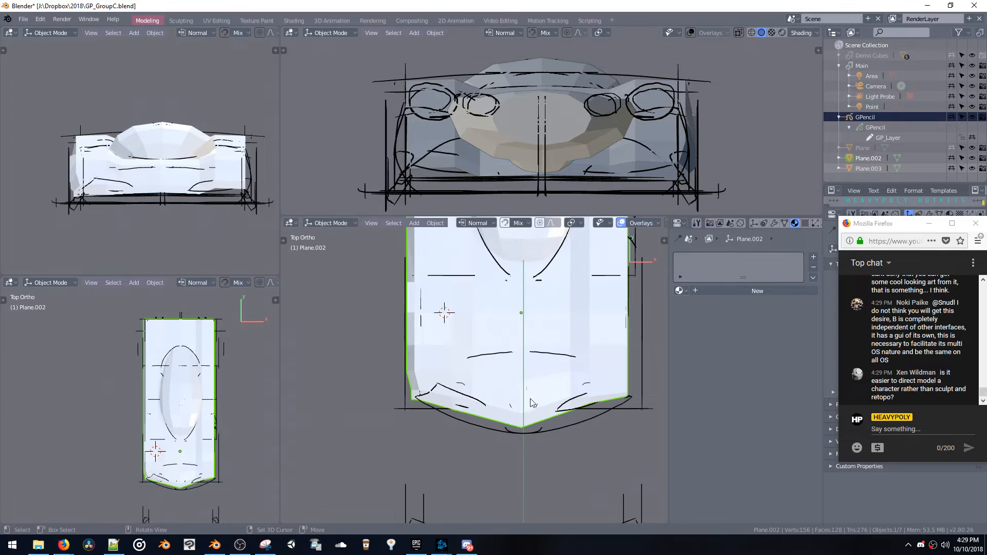
pyautogui.click(773, 224)
pyautogui.click(753, 224)
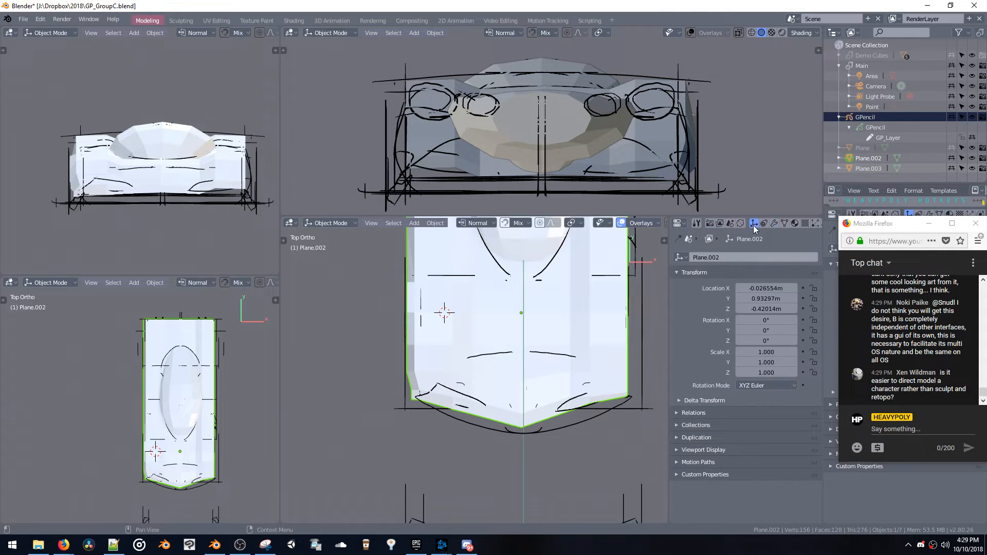
pyautogui.press('Return')
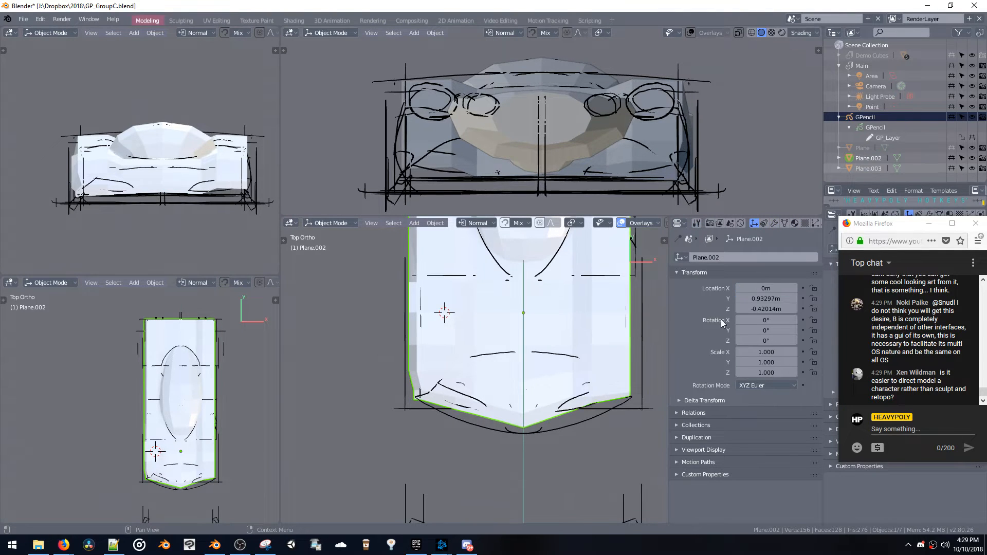
# Enter Edit Mode on the car body and nudge the two vertices at its front-left corner in vertex selection
pyautogui.keyDown('shift'); pyautogui.moveTo(483, 325); pyautogui.dragTo(477, 377, button='middle'); pyautogui.keyUp('shift')
pyautogui.press('space')
pyautogui.click(526, 326)
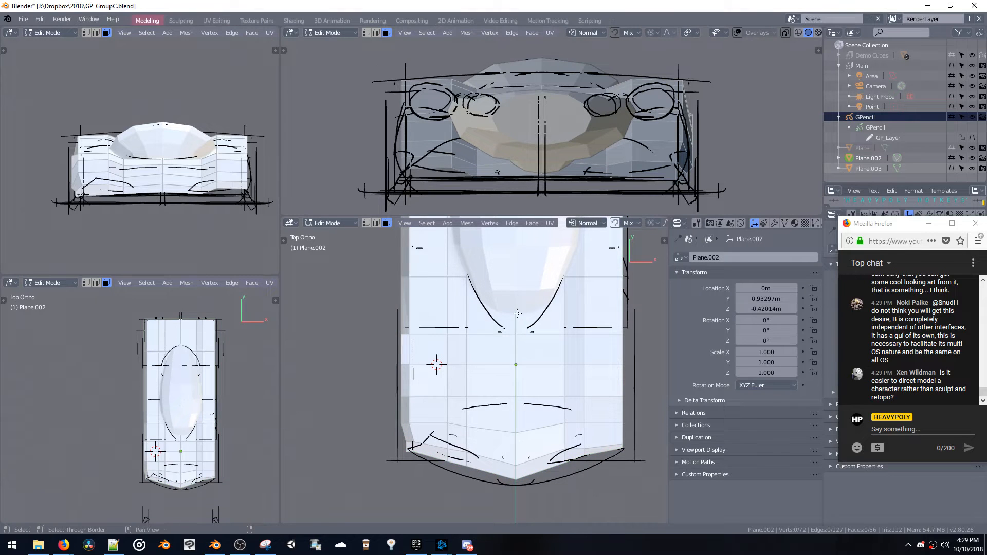
pyautogui.keyDown('shift'); pyautogui.moveTo(526, 327); pyautogui.dragTo(510, 393, button='middle'); pyautogui.keyUp('shift')
pyautogui.press('1')
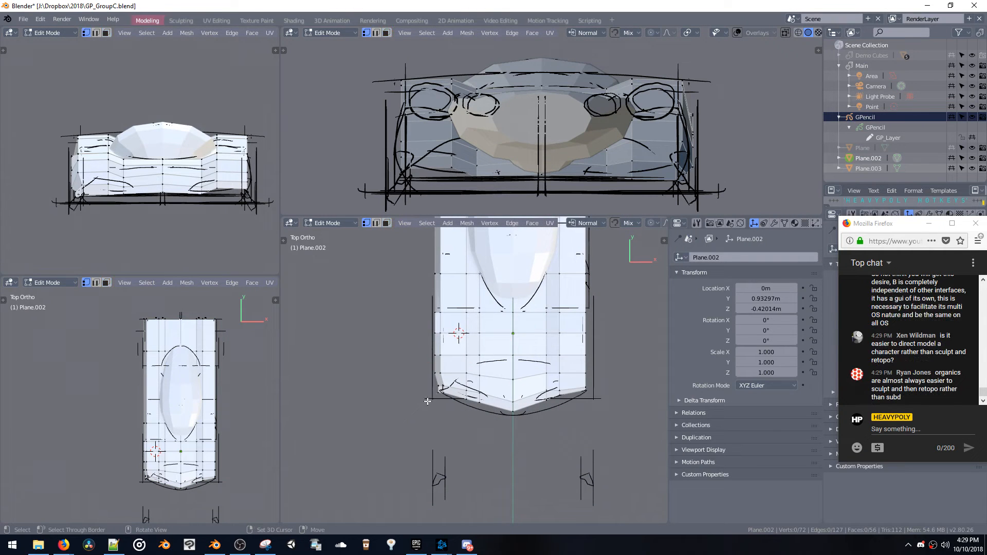
pyautogui.moveTo(429, 381); pyautogui.dragTo(454, 395)
pyautogui.moveTo(454, 394); pyautogui.dragTo(453, 392, button='right')
pyautogui.moveTo(456, 241); pyautogui.dragTo(452, 430, button='middle')
# In top orthographic view, select the vertices of the body's right half and delete them
pyautogui.press('`')
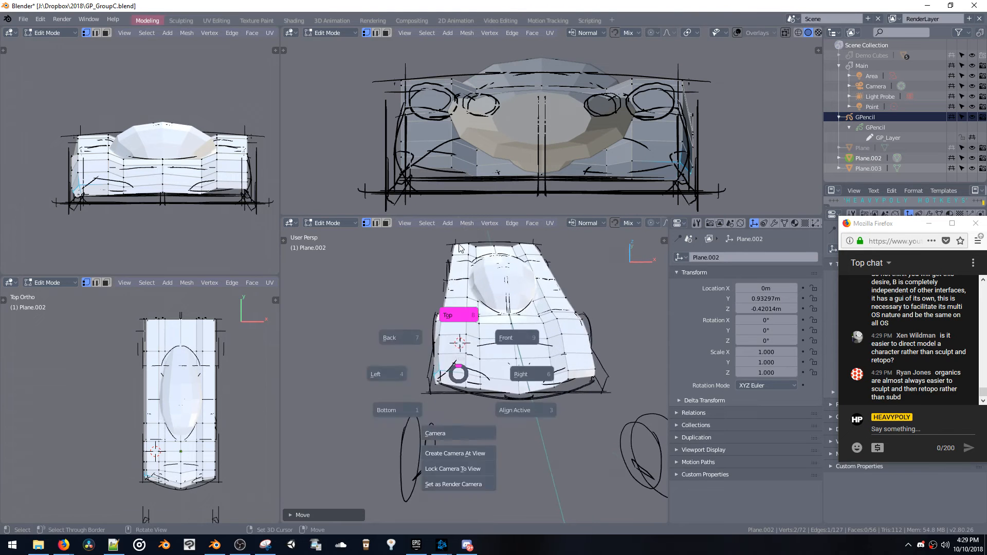
pyautogui.click(471, 365)
pyautogui.keyDown('shift'); pyautogui.moveTo(471, 365); pyautogui.dragTo(450, 432, button='middle'); pyautogui.keyUp('shift')
pyautogui.keyDown('ctrl'); pyautogui.moveTo(450, 433); pyautogui.dragTo(492, 368, button='middle'); pyautogui.keyUp('ctrl')
pyautogui.moveTo(526, 261); pyautogui.dragTo(483, 456)
pyautogui.press('x')
# Return to Object Mode, select the canopy and the half body, and join them into one object
pyautogui.hotkey('ctrl', 'space')
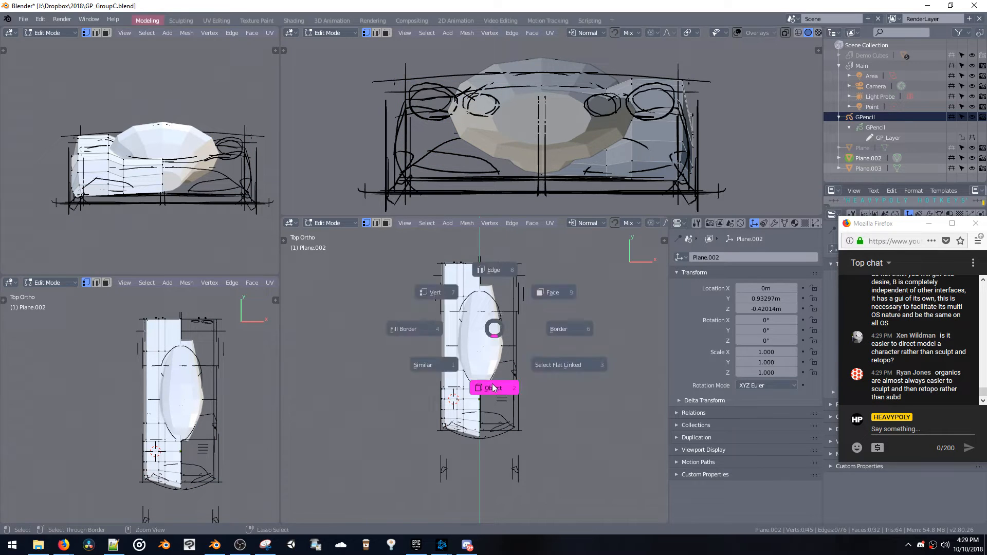
pyautogui.click(492, 387)
pyautogui.click(485, 365)
pyautogui.keyDown('shift'); pyautogui.click(463, 389); pyautogui.keyUp('shift')
pyautogui.hotkey('ctrl', 'j')
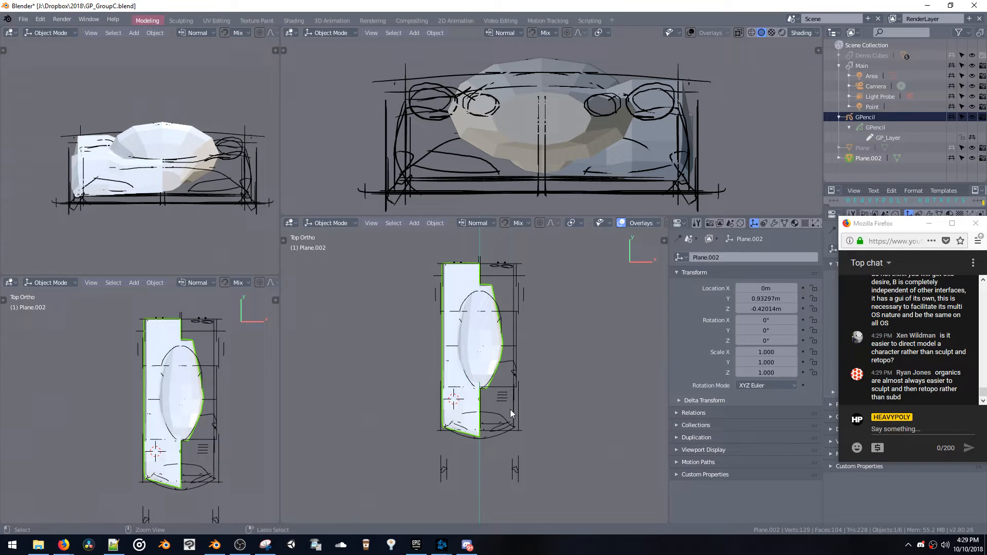
# Enter Edit Mode on the joined mesh and delete the canopy's vertices on the right side of the centreline
pyautogui.press('Tab')
pyautogui.press('b')
pyautogui.moveTo(483, 401); pyautogui.dragTo(483, 406)
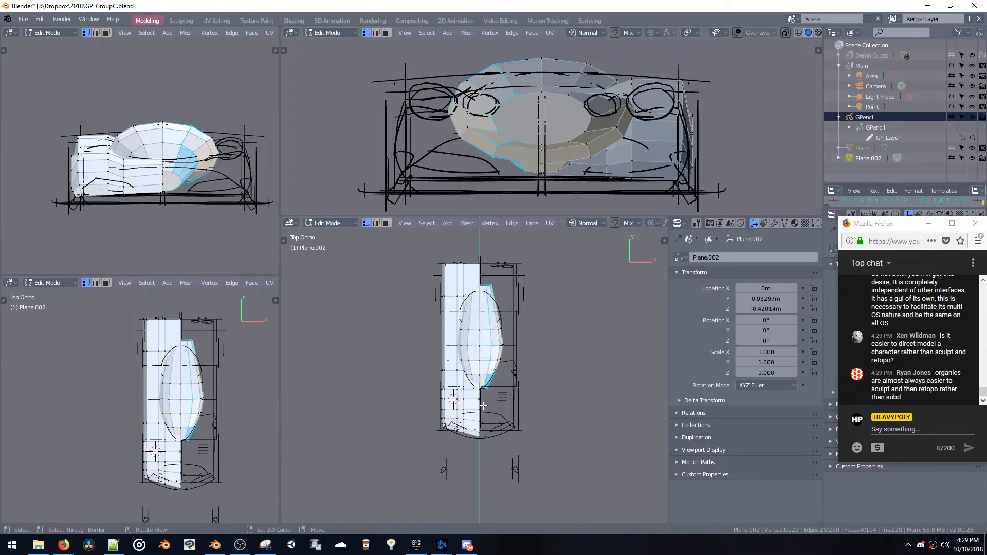
pyautogui.press('x')
pyautogui.moveTo(482, 407); pyautogui.dragTo(484, 383, button='middle')
pyautogui.keyDown('shift'); pyautogui.moveTo(489, 331); pyautogui.dragTo(489, 358, button='middle'); pyautogui.keyUp('shift')
pyautogui.hotkey('ctrl', 'z')
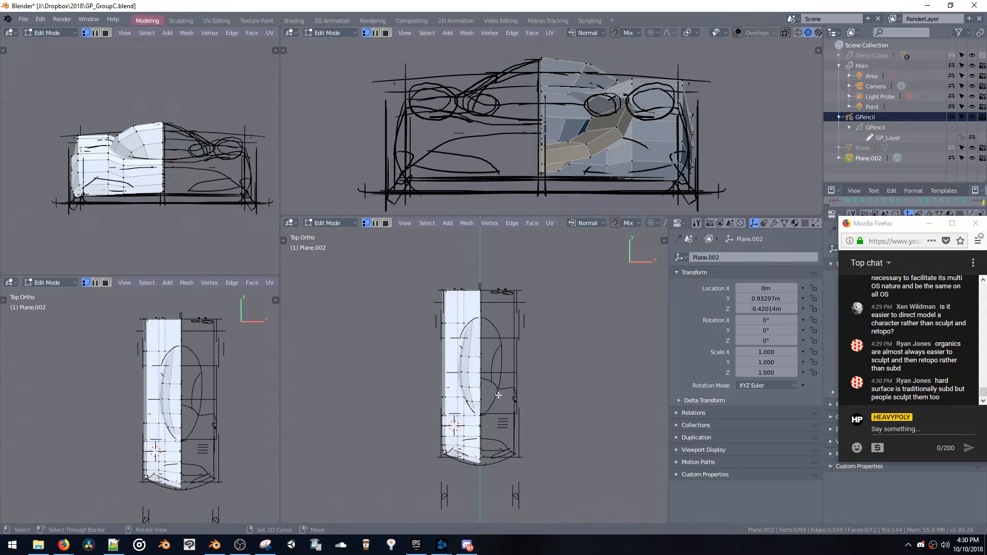
# Mirror the half car across X, add a Subdivision Surface modifier, and check the smoothed shape in Object Mode
pyautogui.hotkey('shift', 'x')
pyautogui.click(536, 343)
pyautogui.moveTo(488, 360); pyautogui.dragTo(529, 298, button='middle')
pyautogui.hotkey('ctrl', '1')
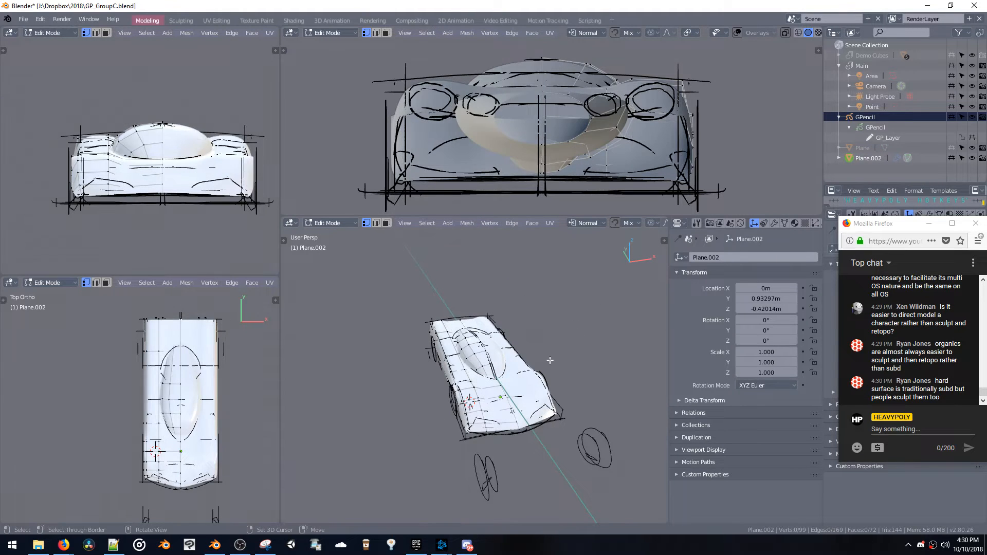
pyautogui.press('Tab')
pyautogui.scroll(8, 532, 360)
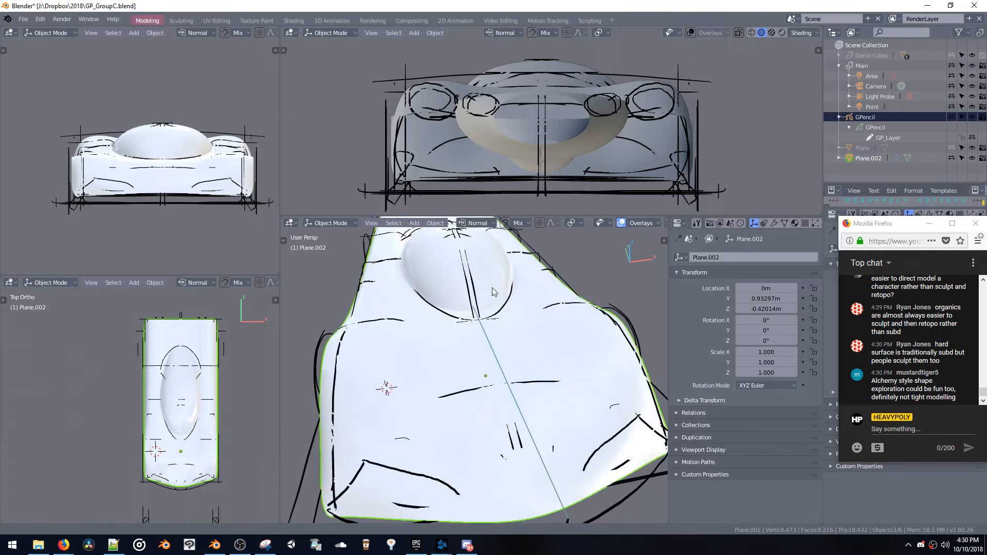
pyautogui.scroll(-6, 488, 276)
pyautogui.moveTo(500, 287); pyautogui.dragTo(437, 338, button='middle')
# Extrude the body side's lower edge loop down along Z, flatten it in Z, and lower it to the sketched ground line
pyautogui.press('Tab')
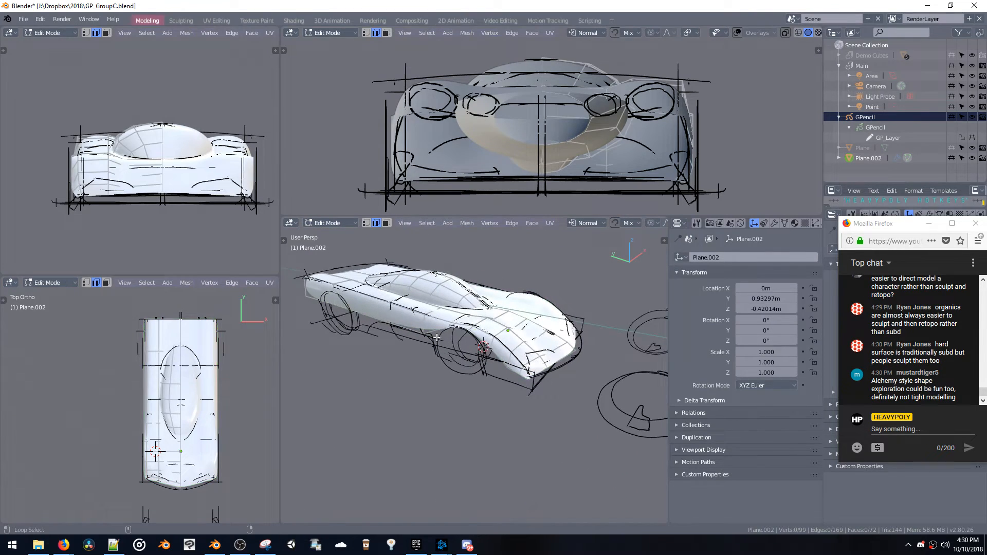
pyautogui.press('e')
pyautogui.press('z')
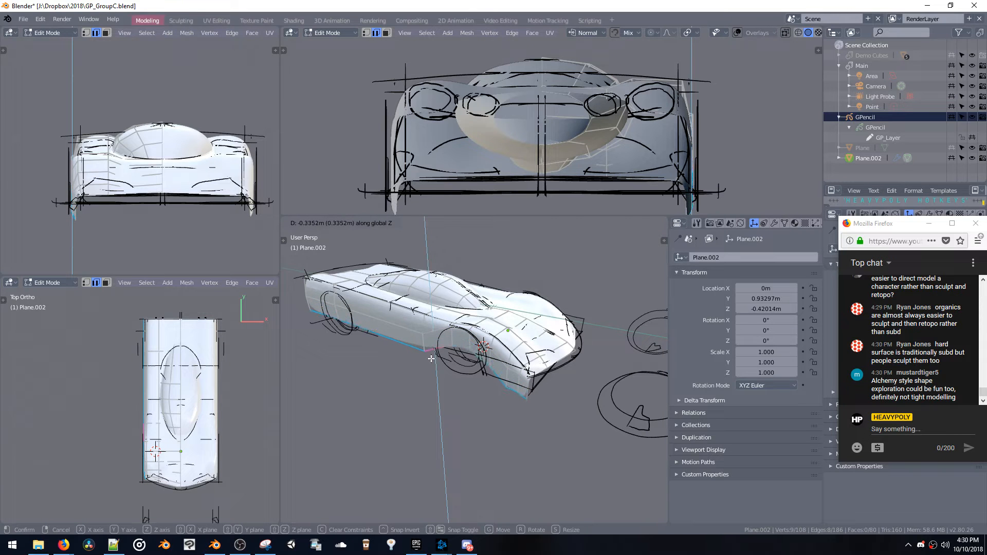
pyautogui.click(437, 360)
pyautogui.press('s')
pyautogui.press('z')
pyautogui.click(428, 368)
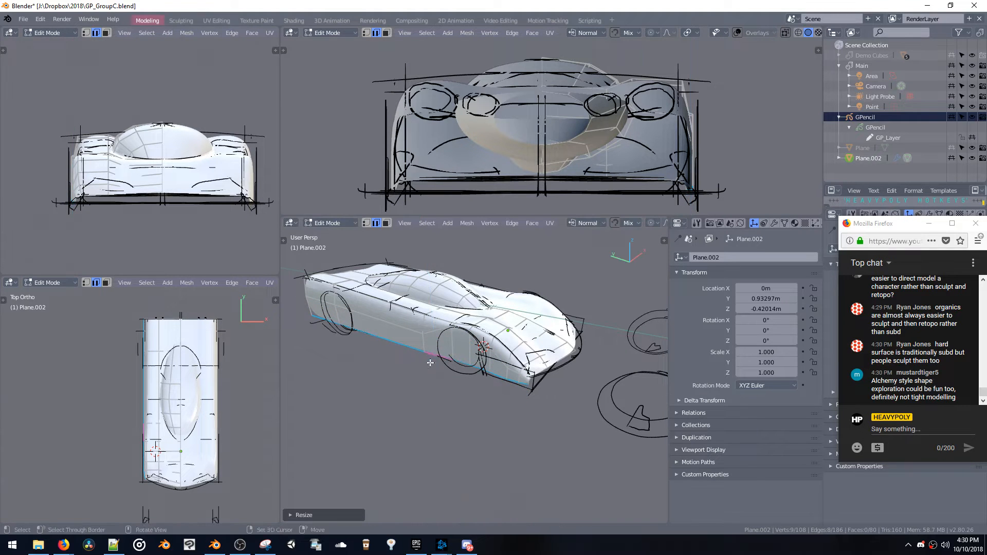
pyautogui.click(393, 404)
# Move the body side's bottom edges along X, check the shape in Object Mode, and return to Edit Mode
pyautogui.moveTo(411, 379); pyautogui.dragTo(572, 373, button='middle')
pyautogui.press('g')
pyautogui.press('x')
pyautogui.click(390, 371)
pyautogui.press('Tab')
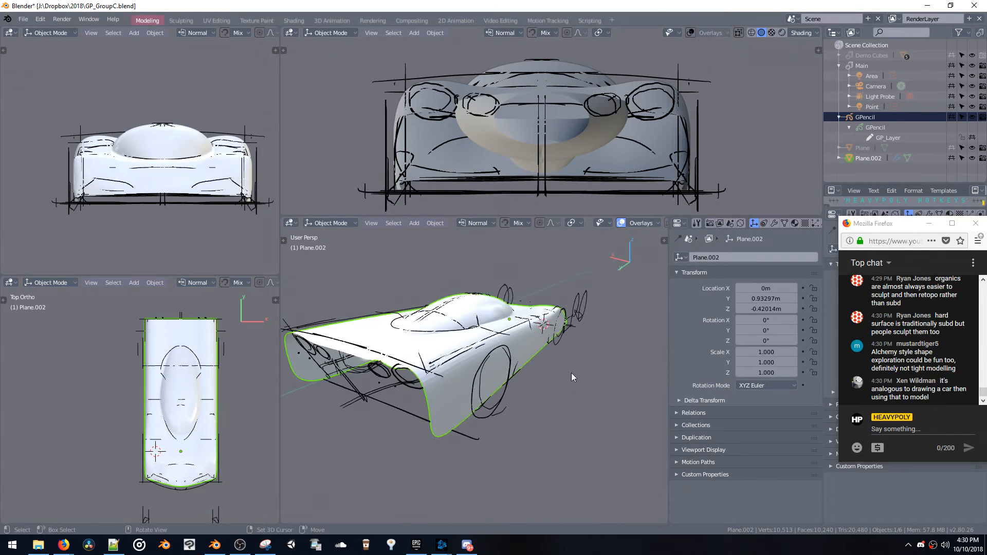
pyautogui.press('Tab')
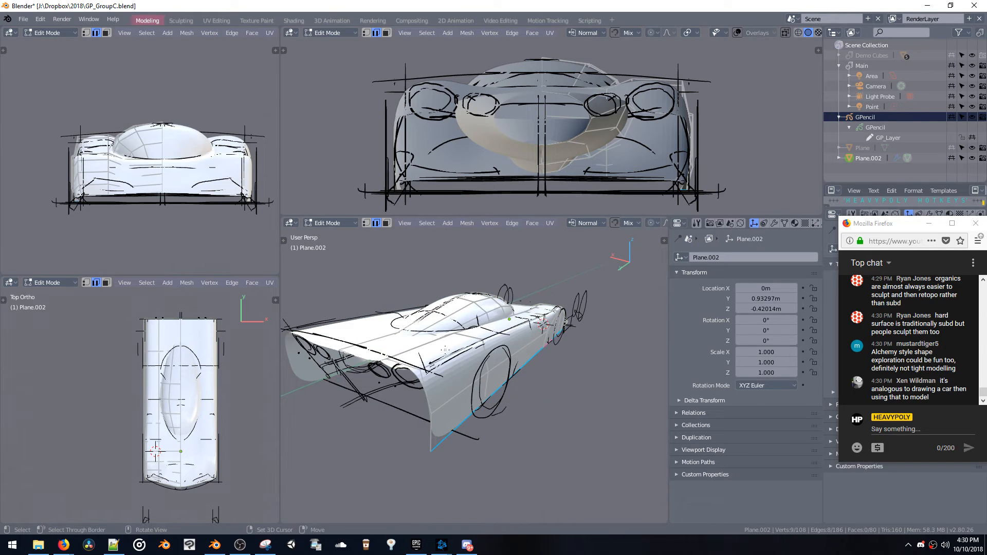
# Try bevelling the edge loop along the body's upper shoulder, and undo it
pyautogui.keyDown('alt'); pyautogui.click(445, 356); pyautogui.keyUp('alt')
pyautogui.hotkey('ctrl', 'b')
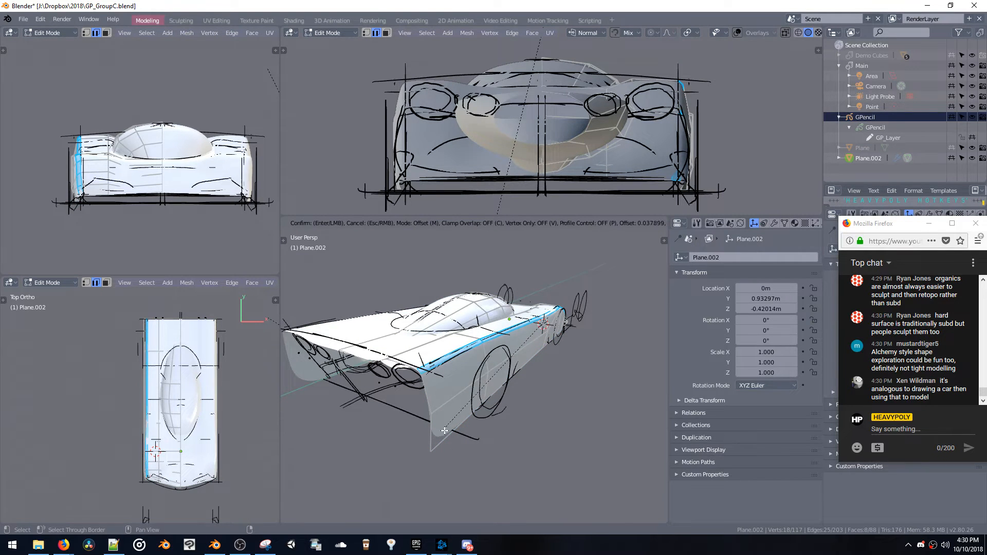
pyautogui.click(445, 431)
pyautogui.moveTo(444, 431); pyautogui.dragTo(540, 362, button='middle')
pyautogui.hotkey('ctrl', 'z')
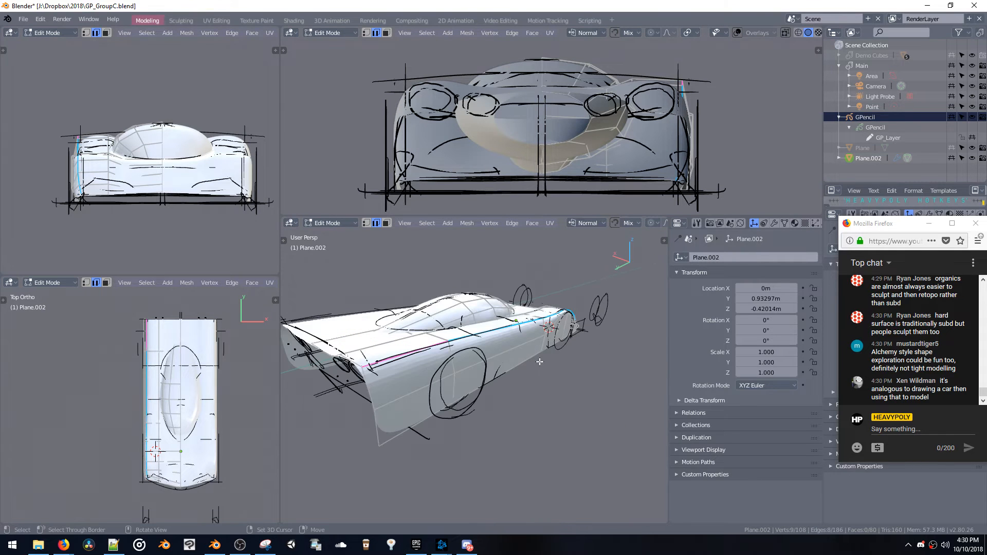
# Add an edge loop on the body's side, slid up close to the upper shoulder edge, and save the file
pyautogui.hotkey('ctrl', 'r')
pyautogui.click(375, 379)
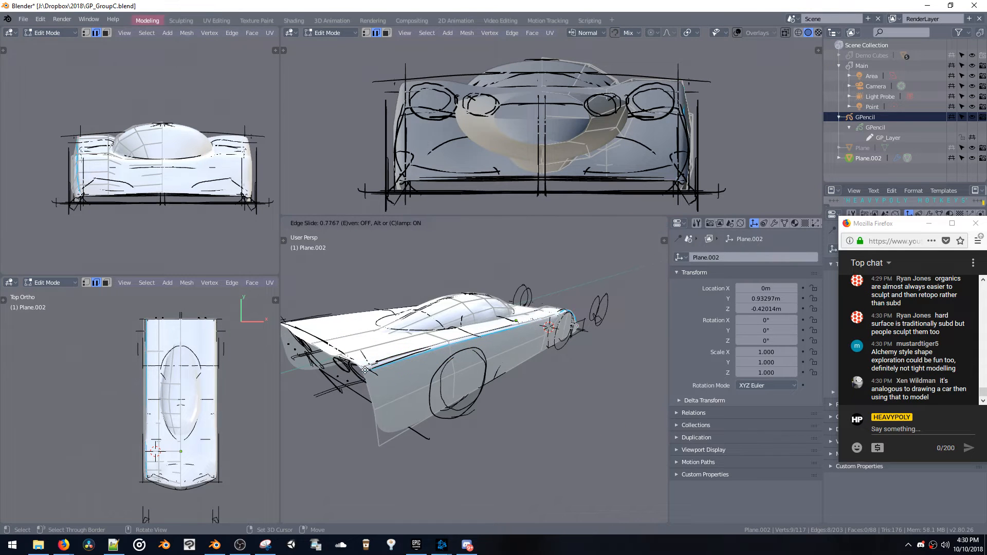
pyautogui.click(365, 369)
pyautogui.press('Tab')
pyautogui.moveTo(365, 369); pyautogui.dragTo(455, 299, button='middle')
pyautogui.press('Tab')
pyautogui.hotkey('ctrl', 's')
pyautogui.keyDown('shift'); pyautogui.moveTo(497, 328); pyautogui.dragTo(479, 359, button='middle'); pyautogui.keyUp('shift')
pyautogui.hotkey('alt', 'a')
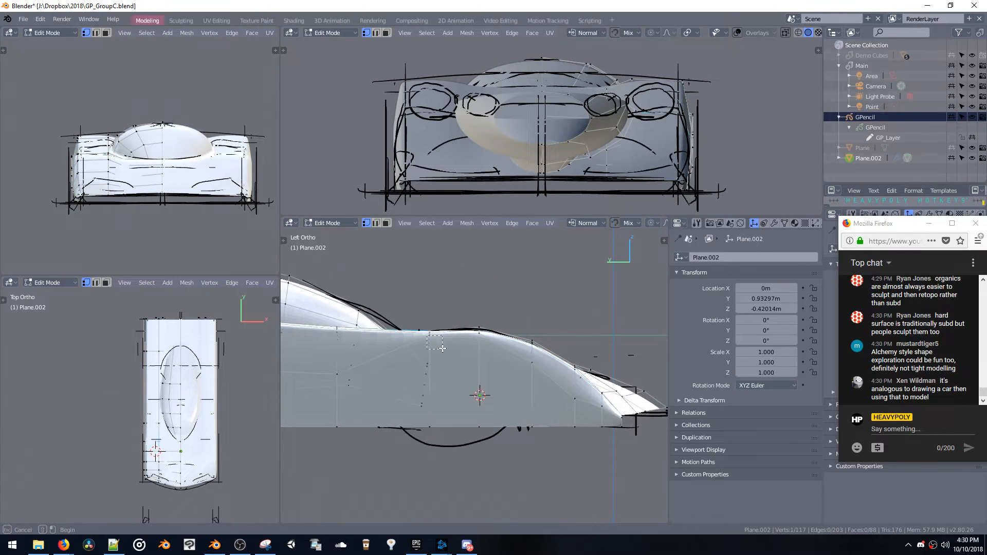
pyautogui.press('a')
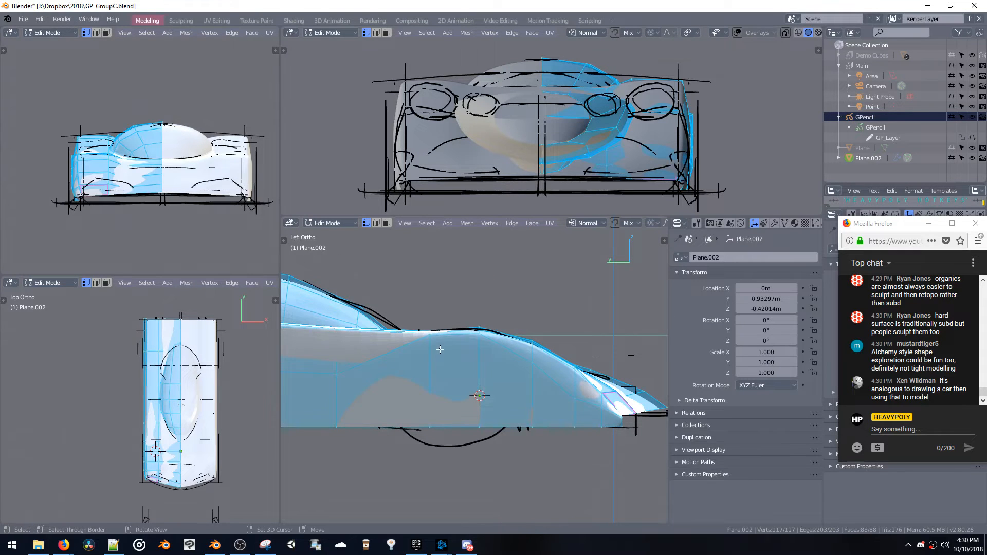
pyautogui.hotkey('alt', 'a')
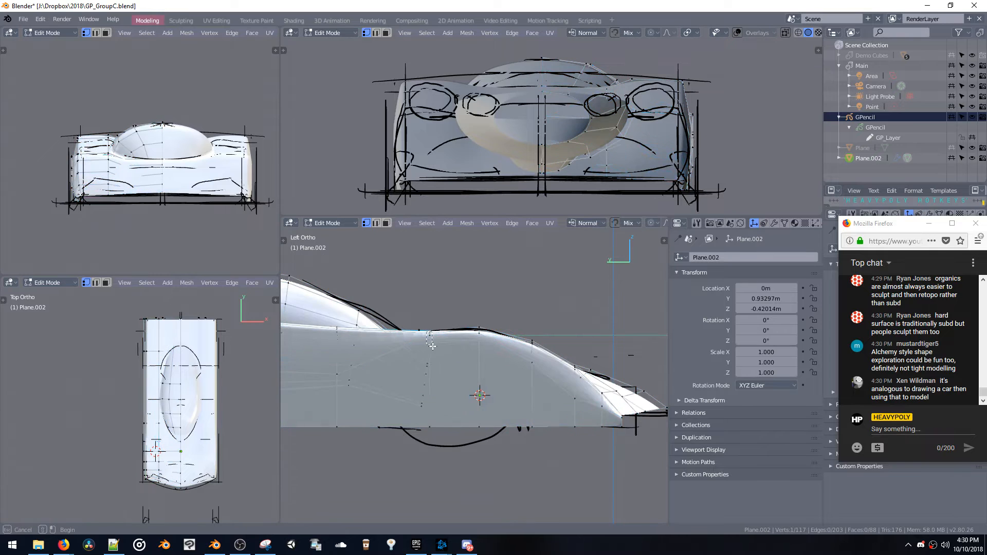
pyautogui.press('b')
pyautogui.moveTo(435, 347); pyautogui.dragTo(439, 343)
pyautogui.moveTo(439, 343); pyautogui.dragTo(414, 385, button='middle')
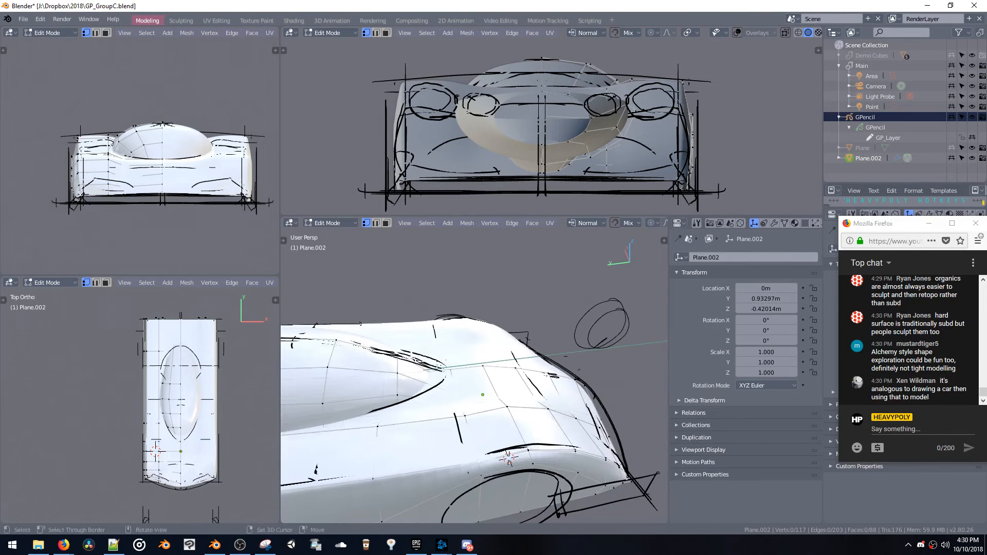
pyautogui.moveTo(430, 362); pyautogui.dragTo(475, 439)
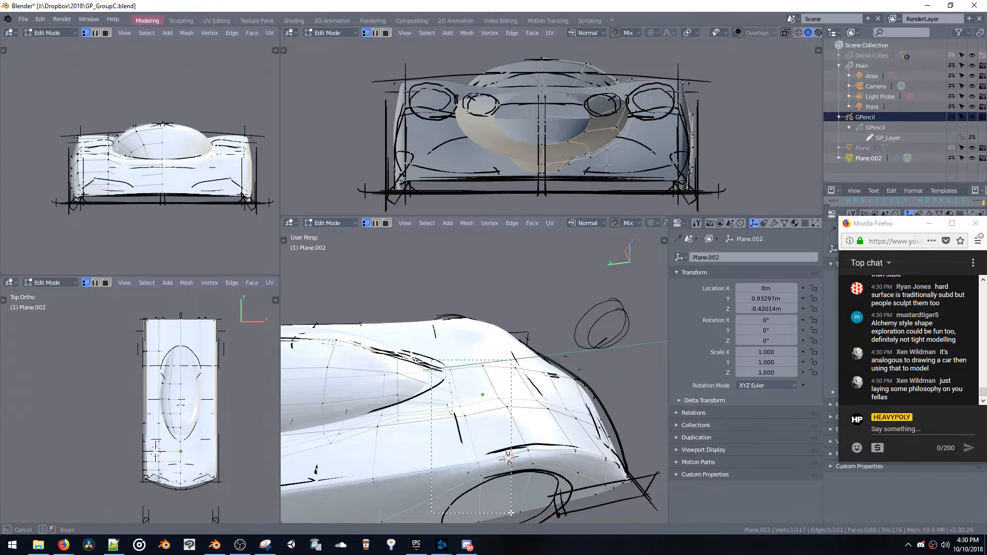
pyautogui.moveTo(510, 513); pyautogui.dragTo(511, 511)
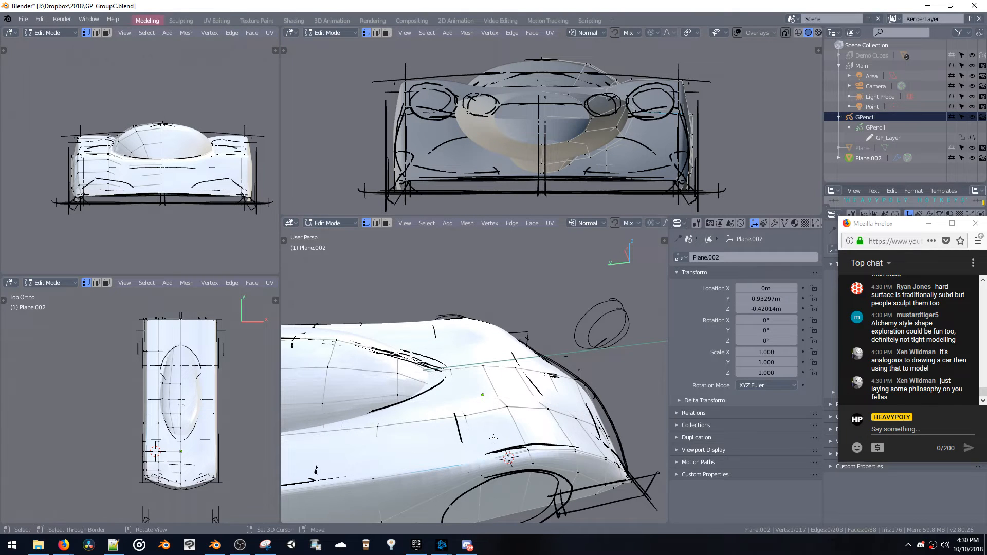
pyautogui.press('a')
pyautogui.hotkey('ctrl', 'z')
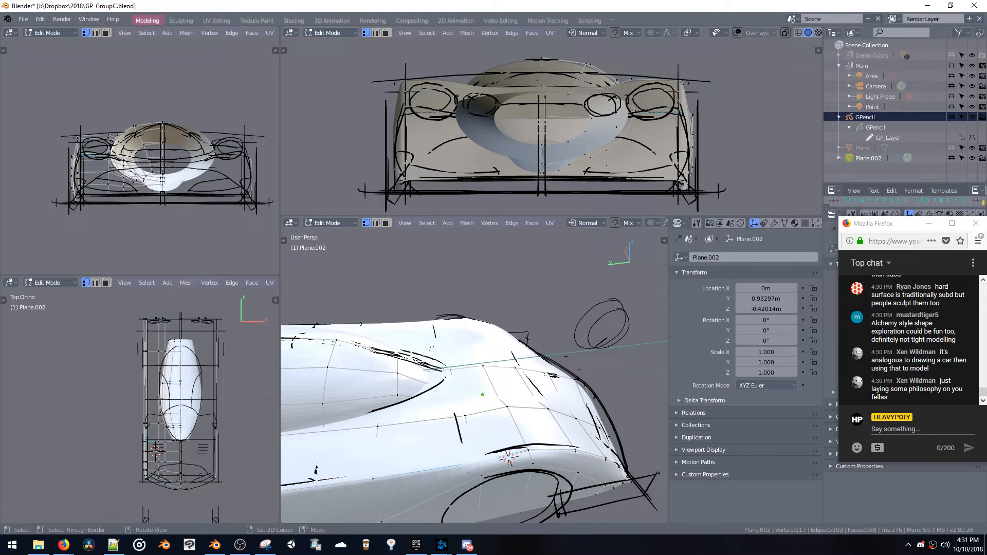
# Switch to edge selection and move the lengthwise edge loop on the hood beside the canopy inward along X
pyautogui.press('space')
pyautogui.click(494, 492)
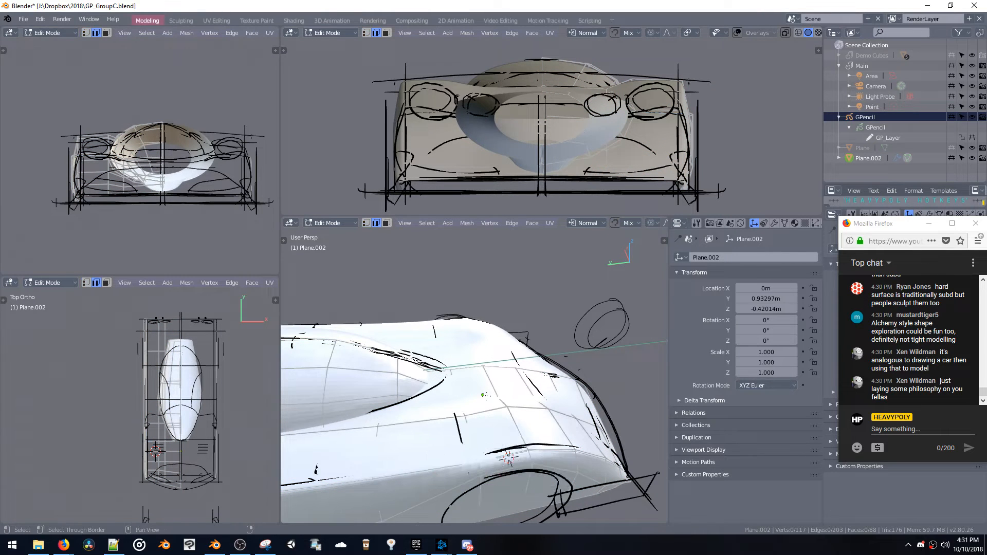
pyautogui.keyDown('shift'); pyautogui.moveTo(487, 396); pyautogui.dragTo(479, 314, button='middle'); pyautogui.keyUp('shift')
pyautogui.click(455, 346)
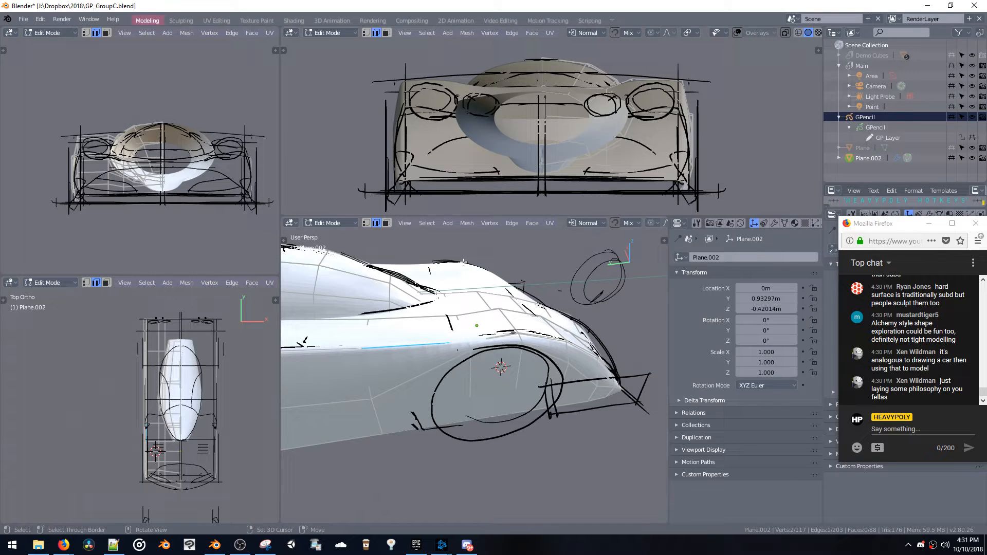
pyautogui.moveTo(472, 312); pyautogui.dragTo(366, 312, button='middle')
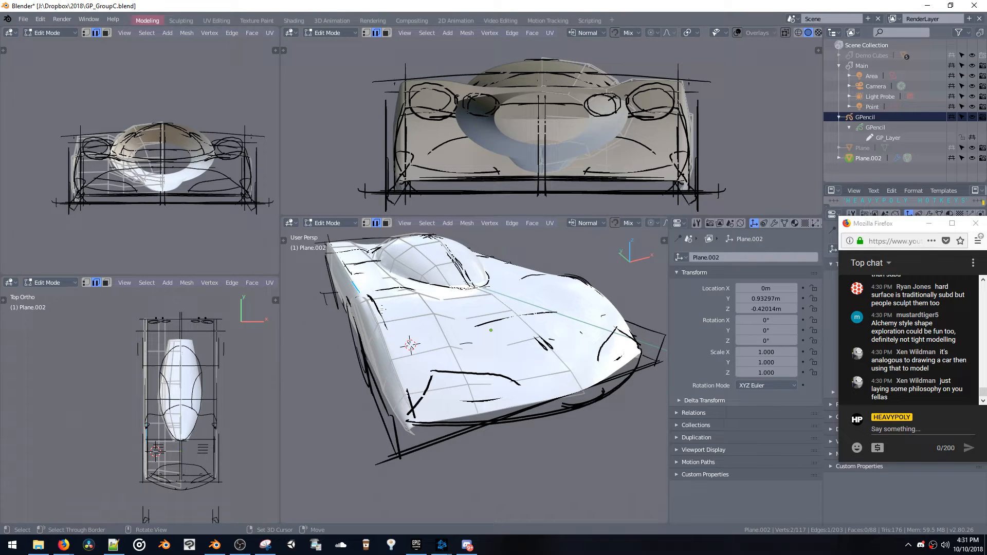
pyautogui.moveTo(382, 309); pyautogui.dragTo(408, 311, button='middle')
pyautogui.press('space')
pyautogui.keyDown('alt'); pyautogui.click(467, 343); pyautogui.keyUp('alt')
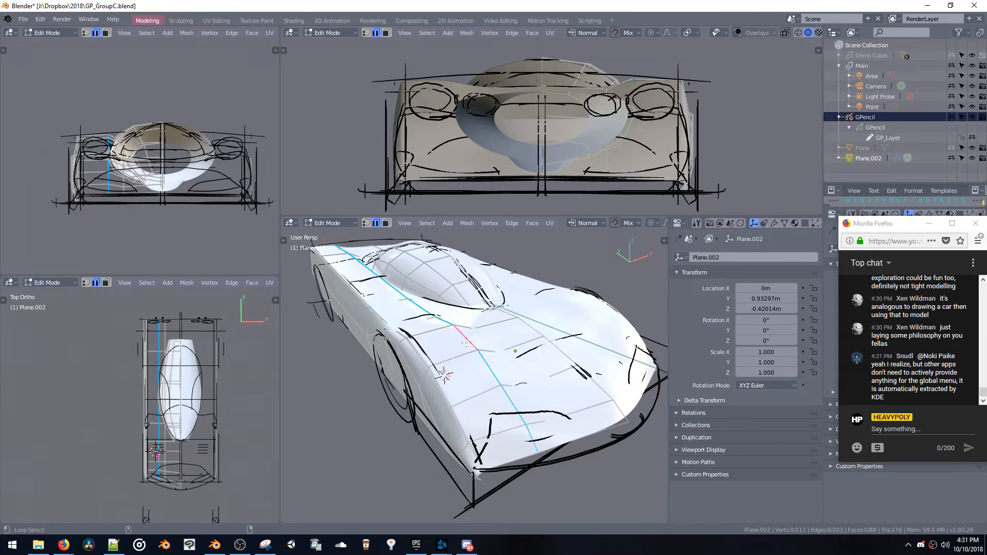
pyautogui.moveTo(466, 343); pyautogui.dragTo(423, 333, button='middle')
pyautogui.press('g')
pyautogui.press('z')
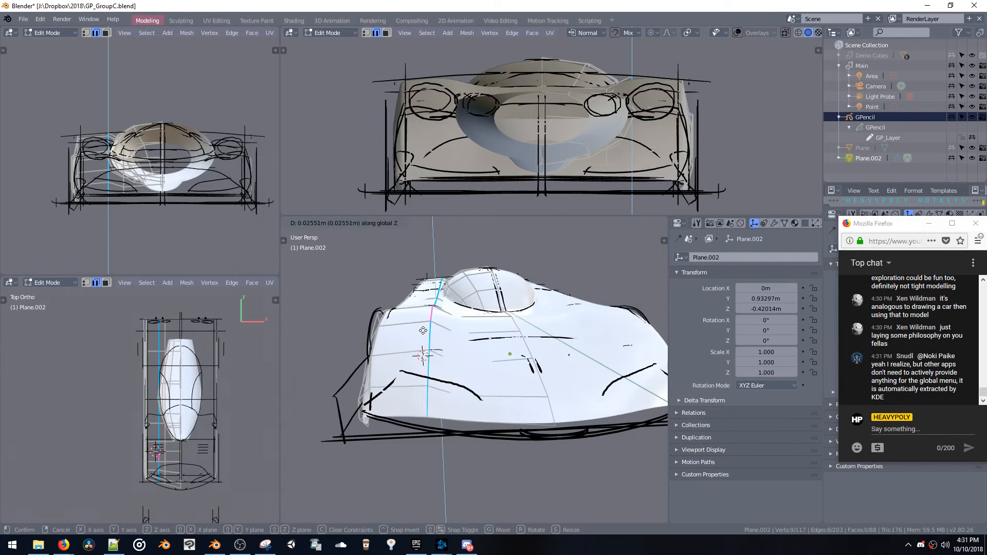
pyautogui.press('x')
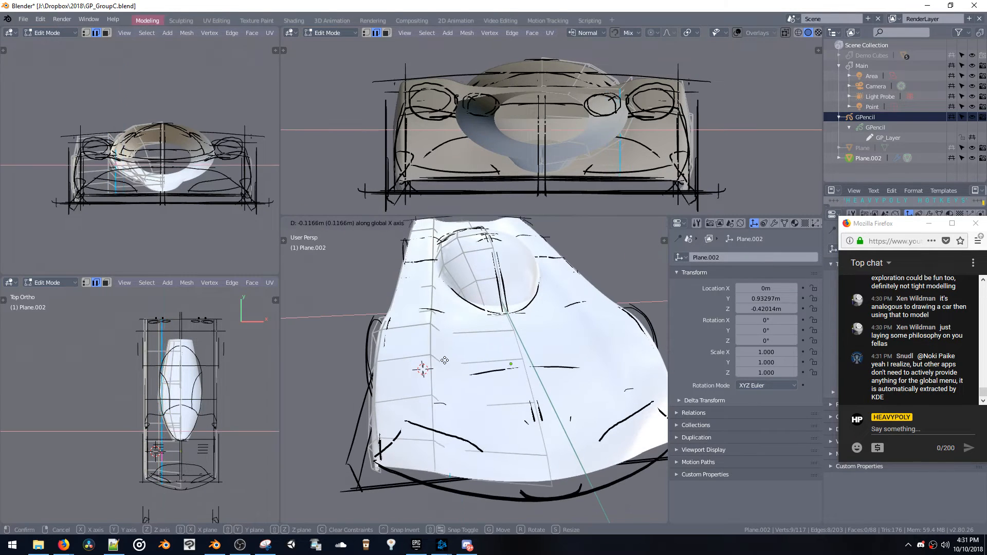
pyautogui.click(444, 360)
# Bevel the moved lengthwise hood edge loop into a narrow strip of faces
pyautogui.hotkey('ctrl', 'b')
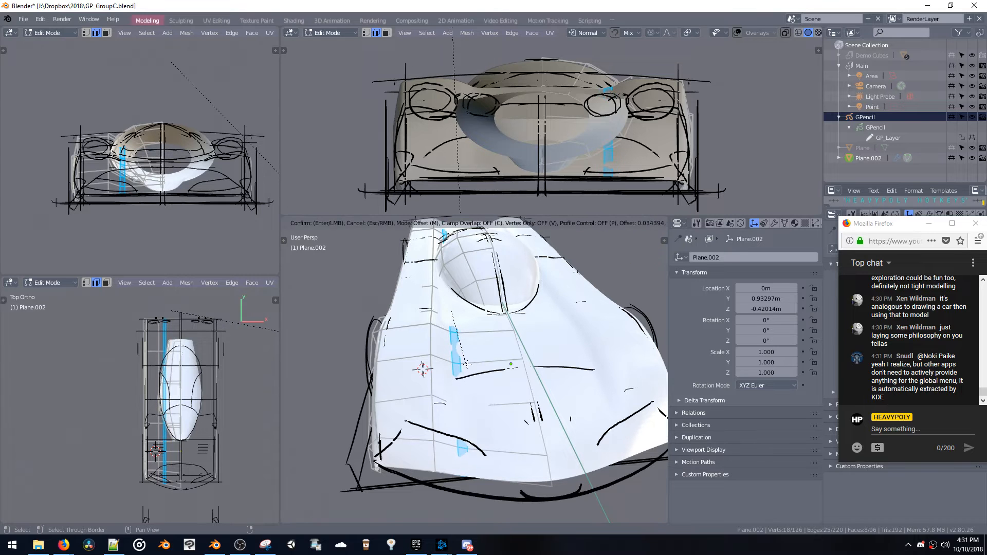
pyautogui.click(471, 370)
pyautogui.moveTo(470, 371); pyautogui.dragTo(541, 348, button='middle')
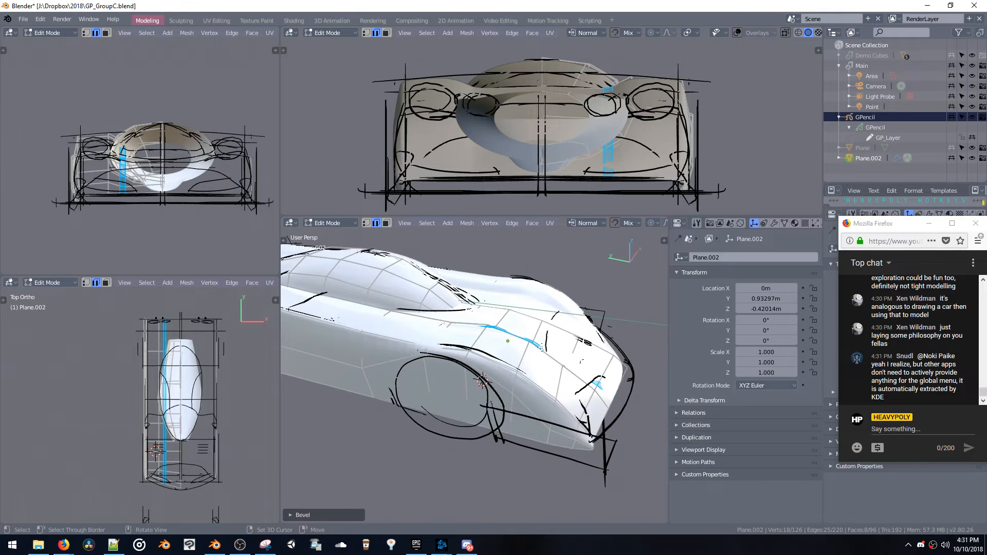
# Switch to face selection and move the face loop along the body's lower side along X
pyautogui.press('space')
pyautogui.click(565, 346)
pyautogui.moveTo(476, 367)
pyautogui.mouseDown(button='middle')
pyautogui.moveTo(447, 385)
pyautogui.moveTo(475, 359)
pyautogui.mouseUp(button='middle')
pyautogui.moveTo(474, 359)
pyautogui.keyDown('shift'); pyautogui.mouseDown(button='middle')
pyautogui.moveTo(534, 331)
pyautogui.moveTo(471, 354)
pyautogui.mouseUp(button='middle'); pyautogui.keyUp('shift')
pyautogui.doubleClick(507, 357)
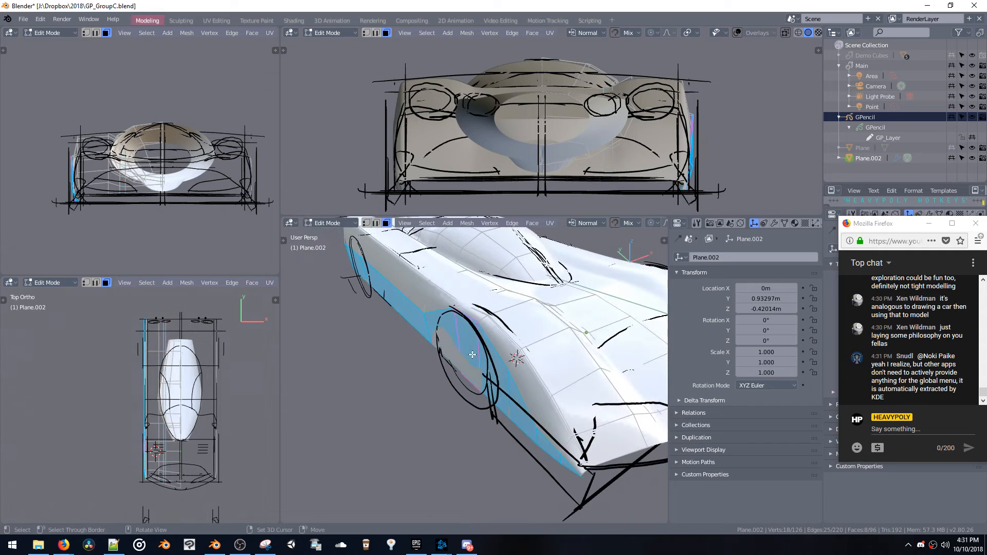
pyautogui.press('g')
pyautogui.press('x')
pyautogui.click(464, 389)
# Try bevelling the boundary edges of the body's lower side strip
pyautogui.press('b')
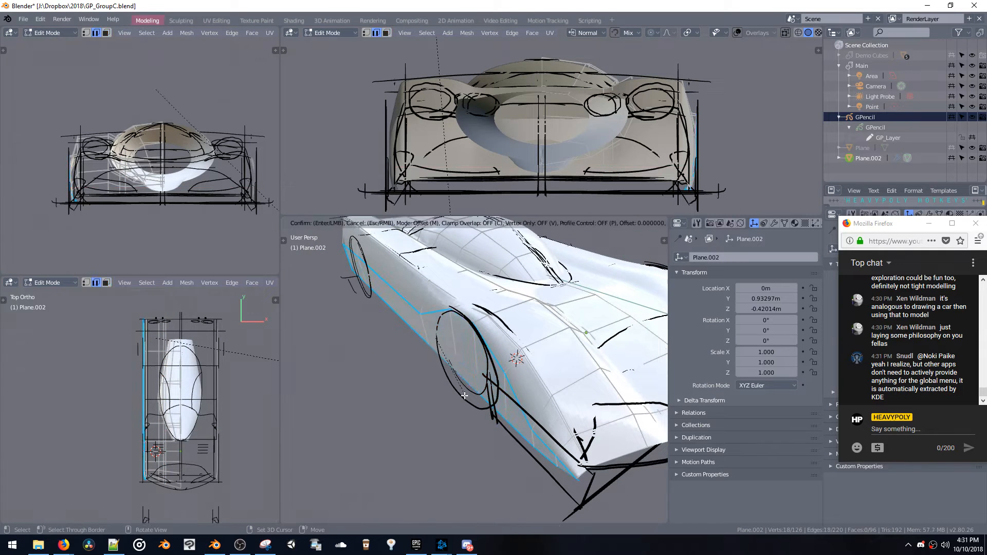
pyautogui.click(461, 414)
pyautogui.moveTo(462, 413); pyautogui.dragTo(447, 345, button='middle')
pyautogui.press('space')
pyautogui.click(472, 413)
pyautogui.press('Tab')
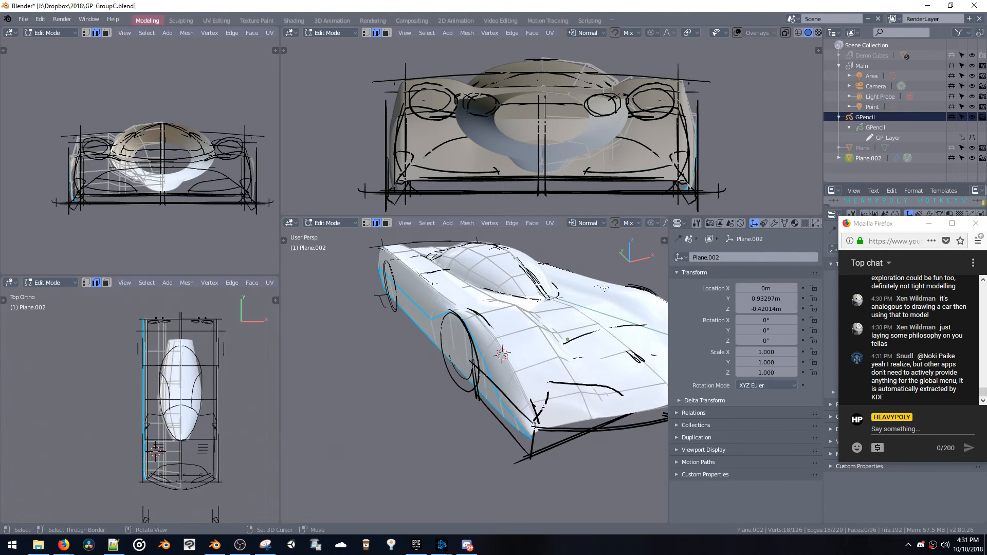
# Assign the Glossy material to the car body and darken its base color to dark grey
pyautogui.click(795, 223)
pyautogui.click(679, 292)
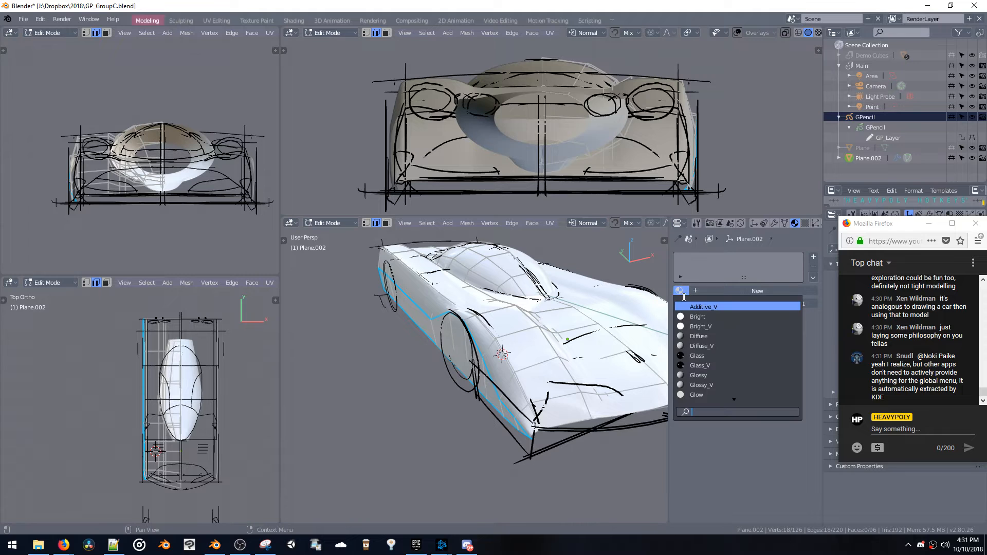
pyautogui.write('gloss')
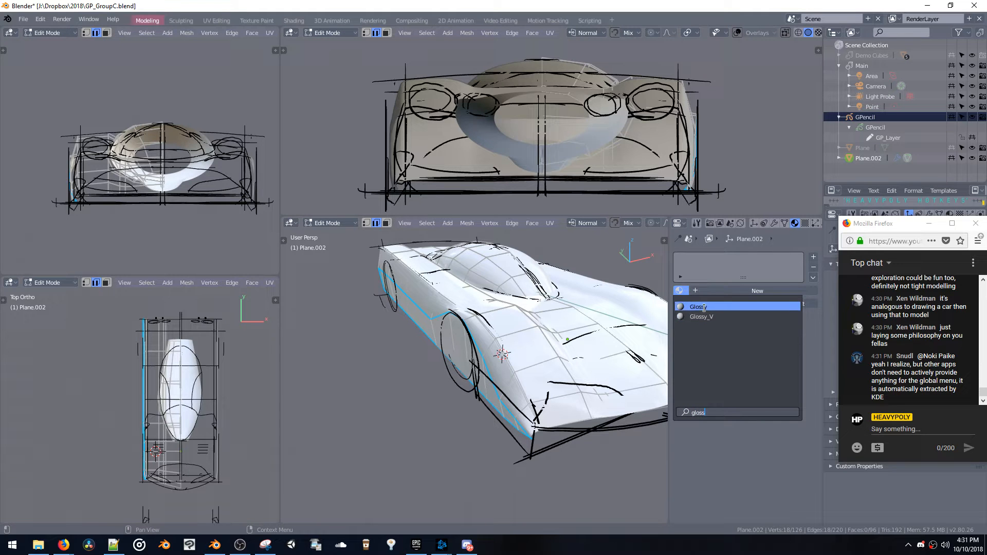
pyautogui.click(700, 307)
pyautogui.click(771, 408)
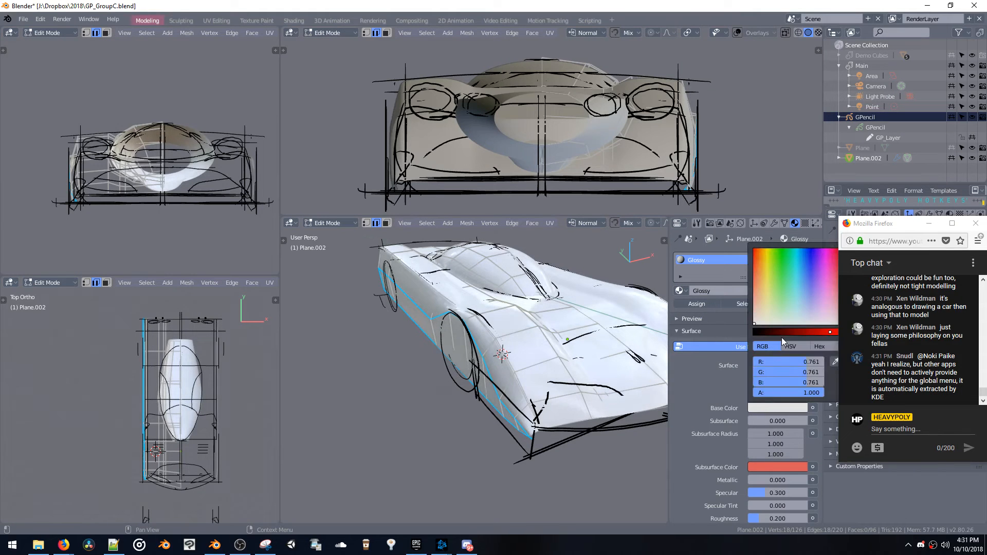
pyautogui.moveTo(781, 337); pyautogui.dragTo(778, 334)
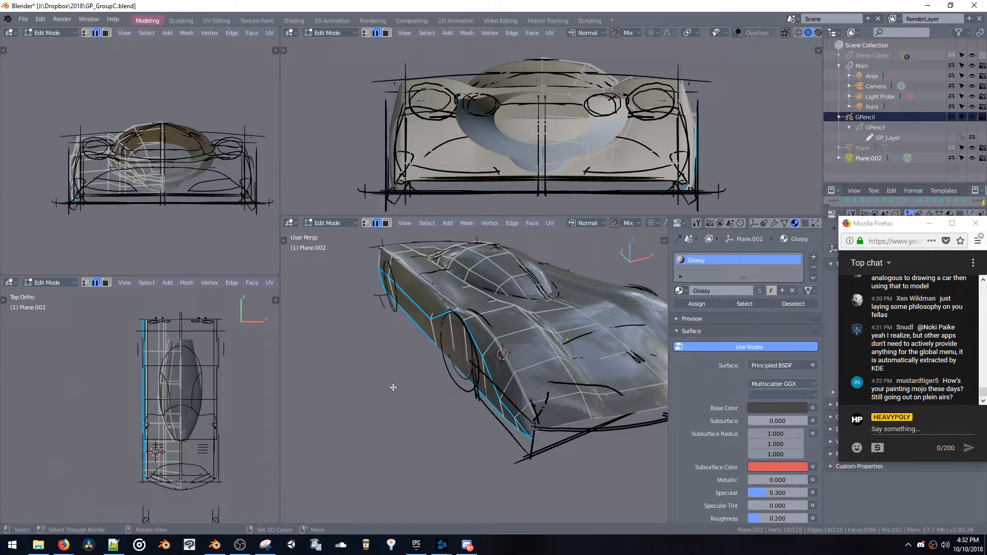
# Examine the dark glossy car body from the side and above in Object Mode
pyautogui.press('z')
pyautogui.click(441, 417)
pyautogui.press('Tab')
pyautogui.moveTo(482, 368); pyautogui.dragTo(484, 402, button='middle')
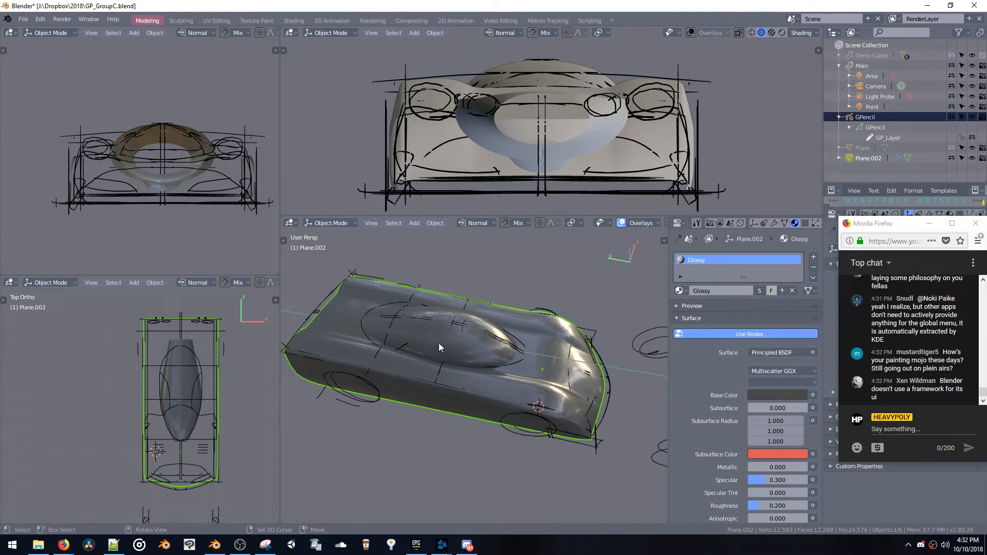
# Return to Edit Mode, select the whole linked canopy mesh and rescale it along Y
pyautogui.press('Tab')
pyautogui.hotkey('ctrl', 'l')
pyautogui.moveTo(447, 351); pyautogui.dragTo(533, 371, button='middle')
pyautogui.press('s')
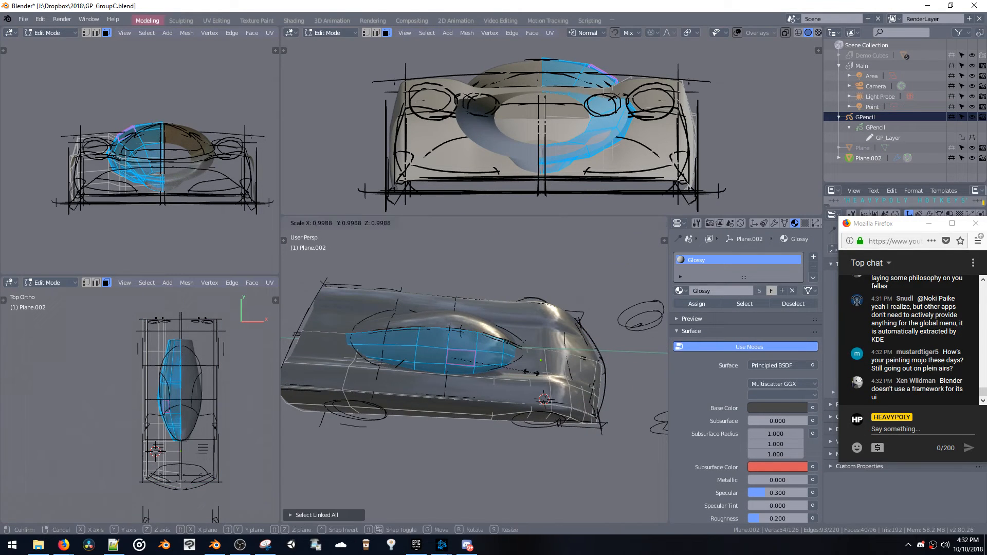
pyautogui.click(520, 369)
pyautogui.press('s')
pyautogui.press('y')
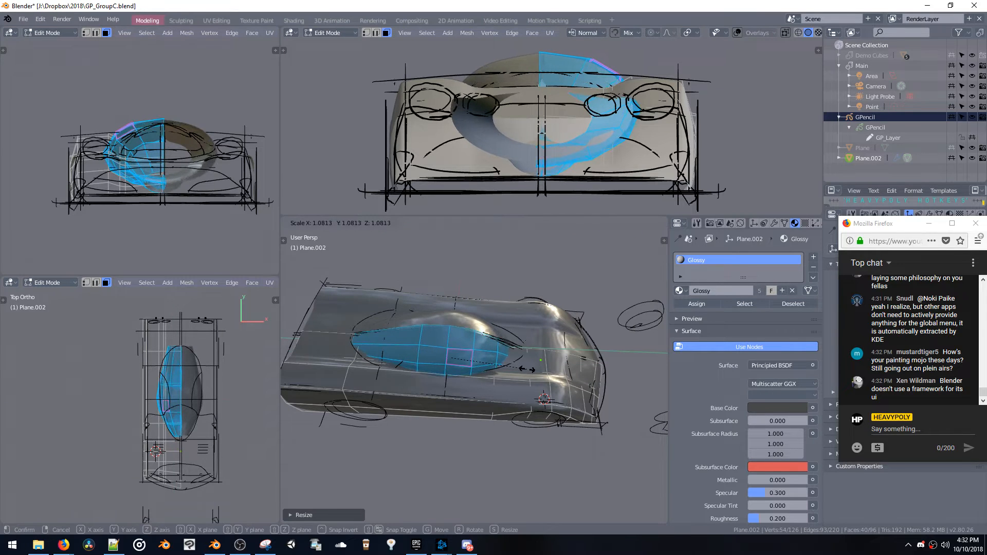
pyautogui.click(527, 370)
# Reposition the canopy along Y and scale it by about 1.115 along Y to fit the sketched outline
pyautogui.press('g')
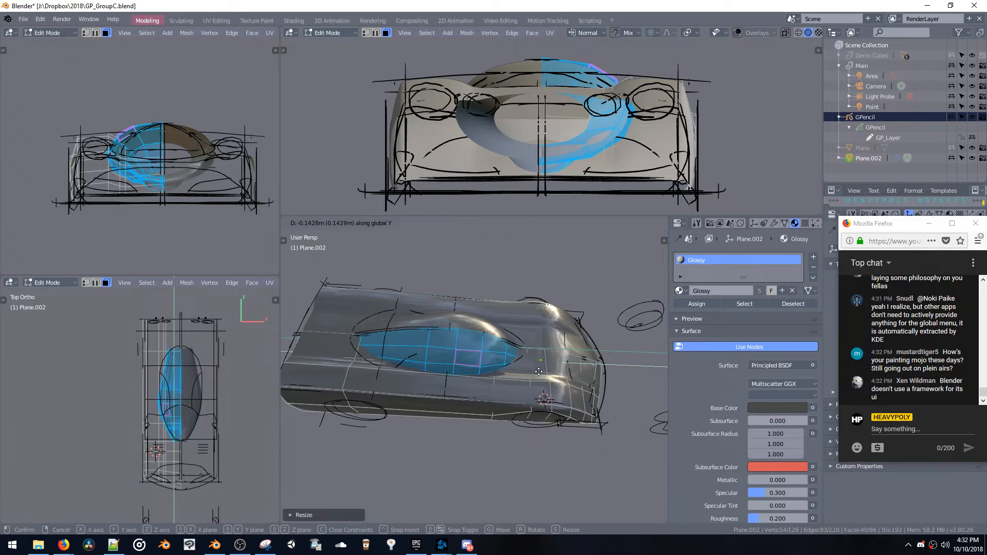
pyautogui.click(537, 372)
pyautogui.press('s')
pyautogui.press('y')
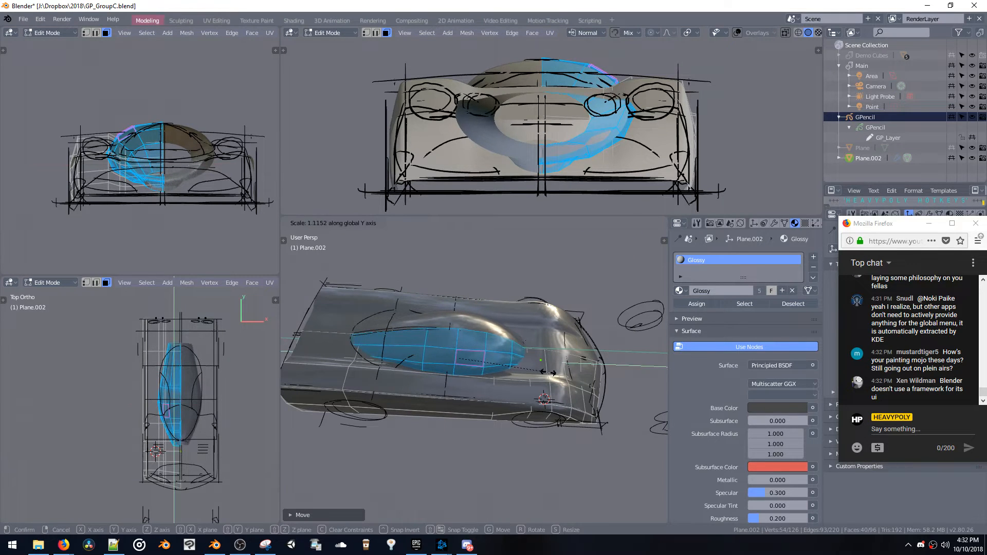
pyautogui.click(547, 374)
pyautogui.press('g')
pyautogui.press('y')
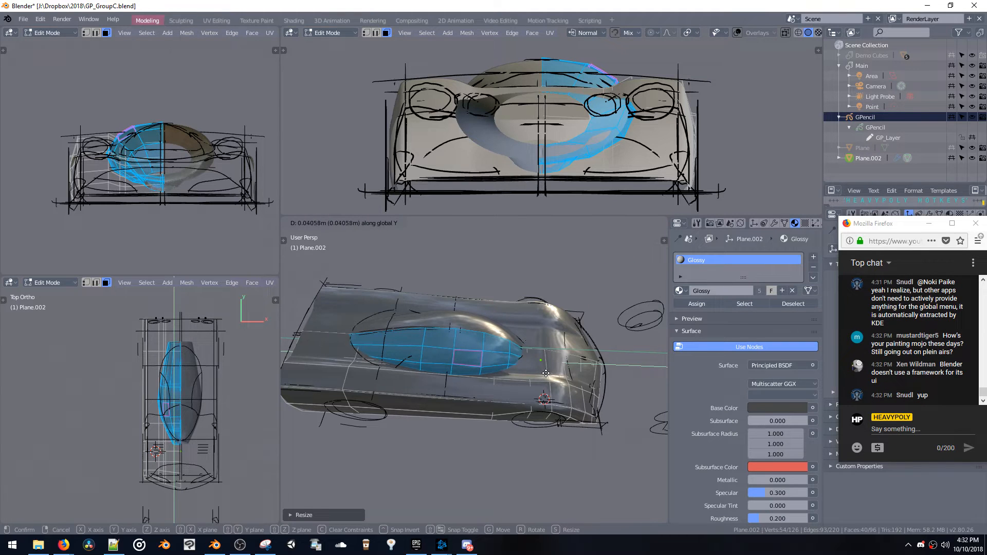
pyautogui.click(543, 373)
# Try rescaling the canopy while viewing it from the front, and undo it
pyautogui.moveTo(543, 373); pyautogui.dragTo(475, 371, button='middle')
pyautogui.press('s')
pyautogui.click(491, 409)
pyautogui.hotkey('ctrl', 'z')
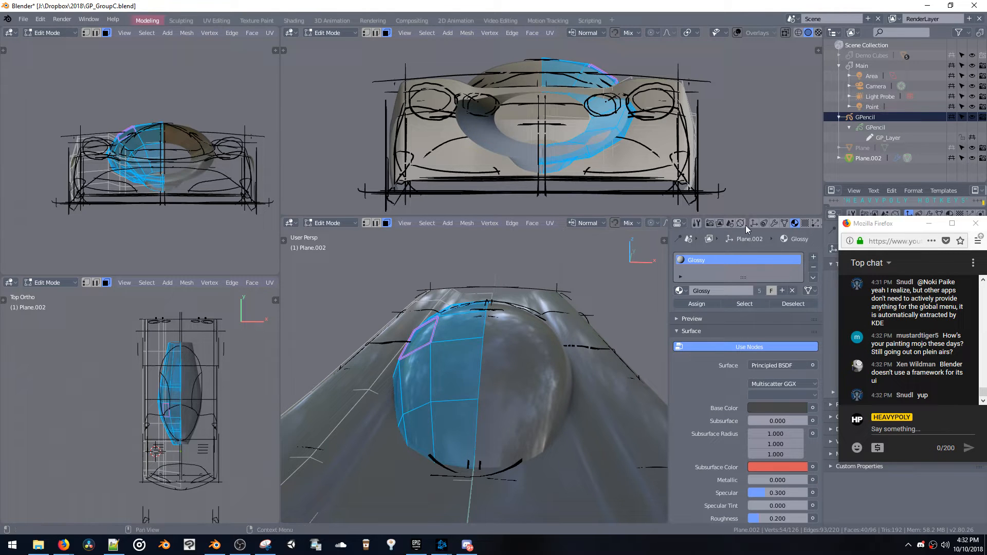
# Open the source script of the Properties editor header, enlarge the text editor and look through the code
pyautogui.rightClick(687, 229)
pyautogui.rightClick(701, 223)
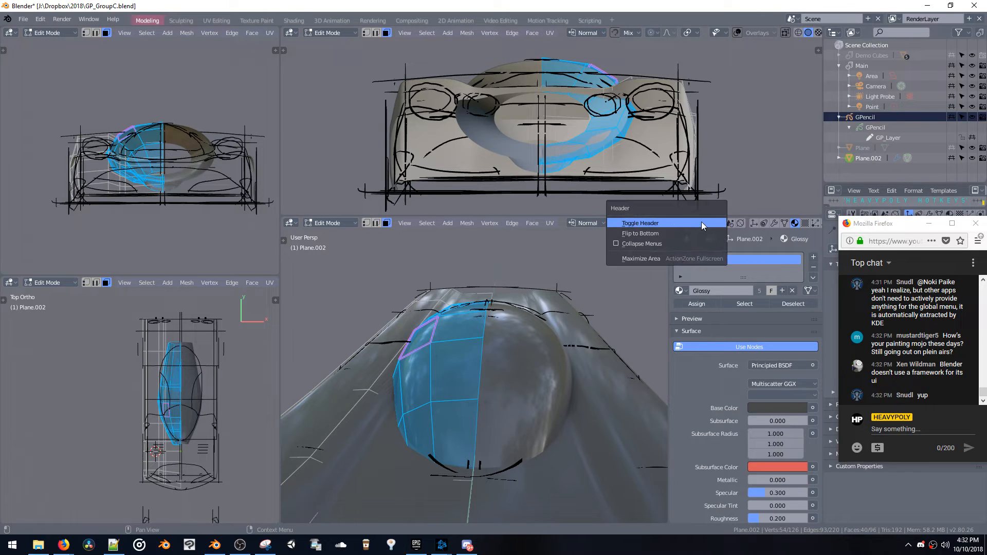
pyautogui.rightClick(763, 221)
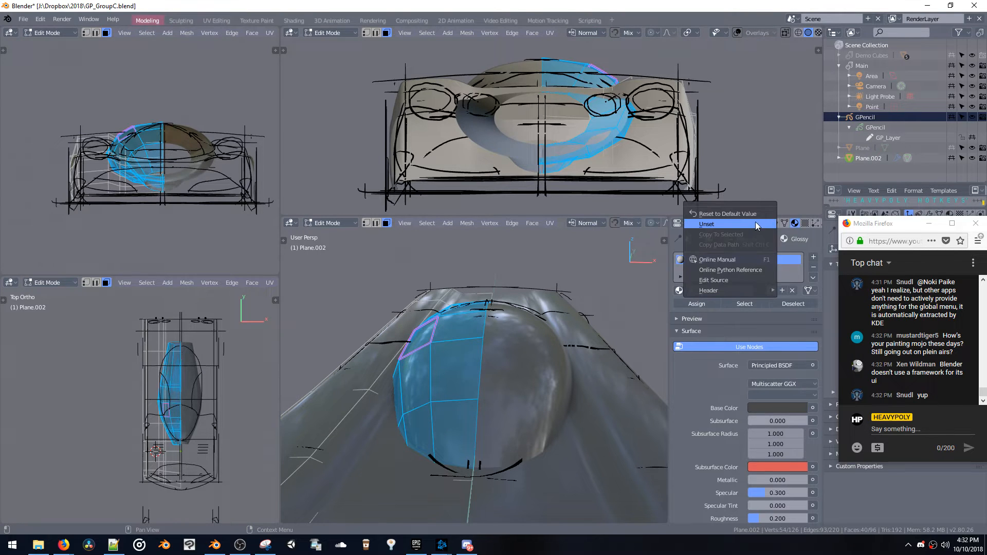
pyautogui.click(720, 280)
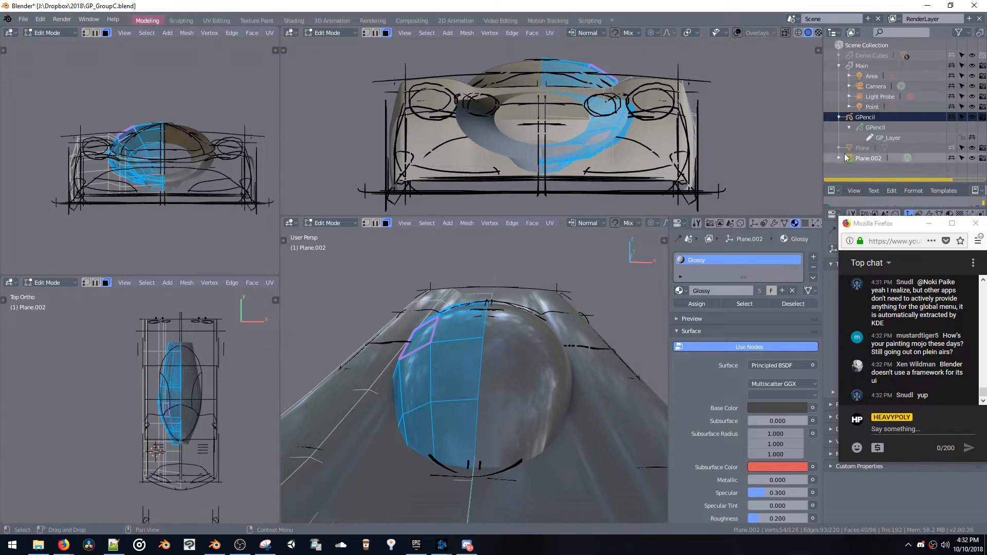
pyautogui.moveTo(859, 181); pyautogui.dragTo(856, 45)
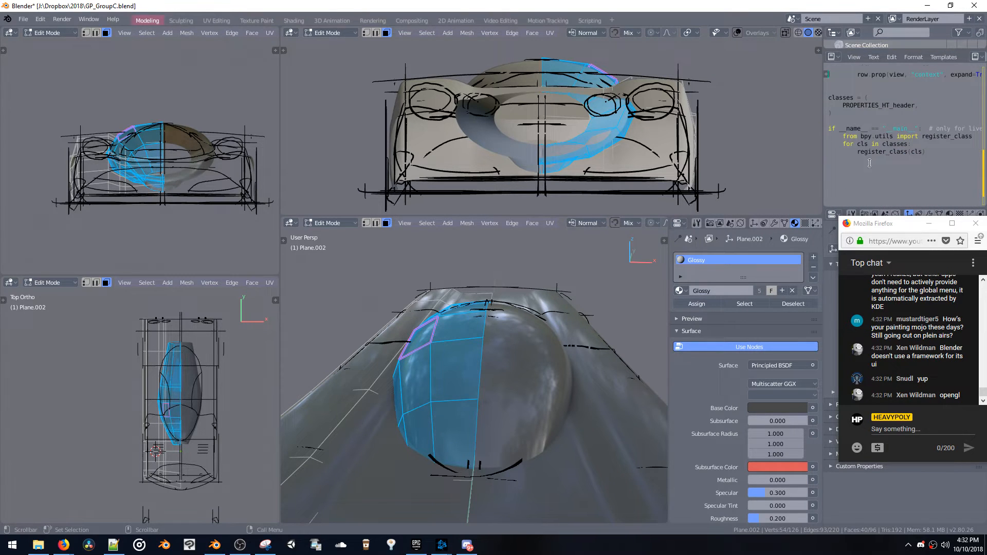
pyautogui.scroll(5, 869, 164)
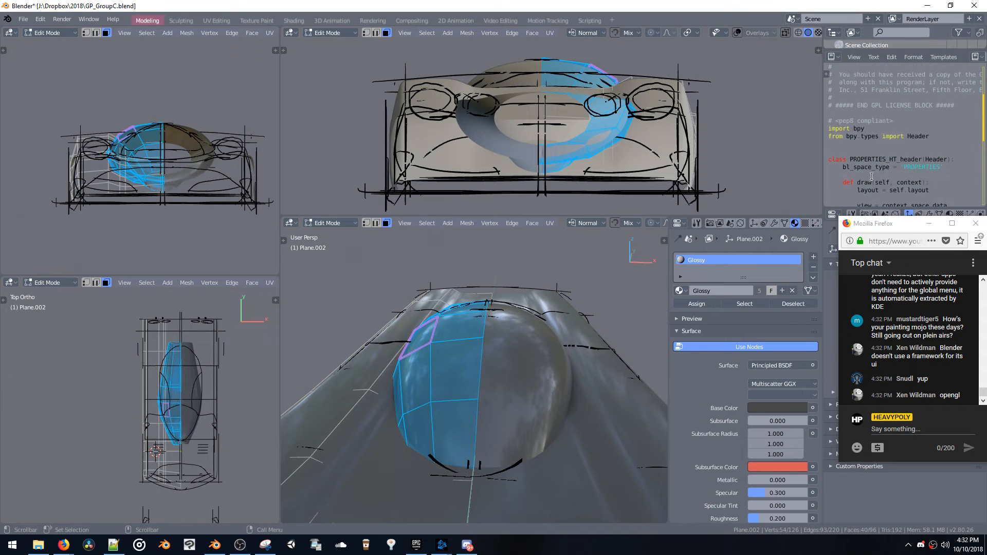
pyautogui.scroll(-5, 872, 176)
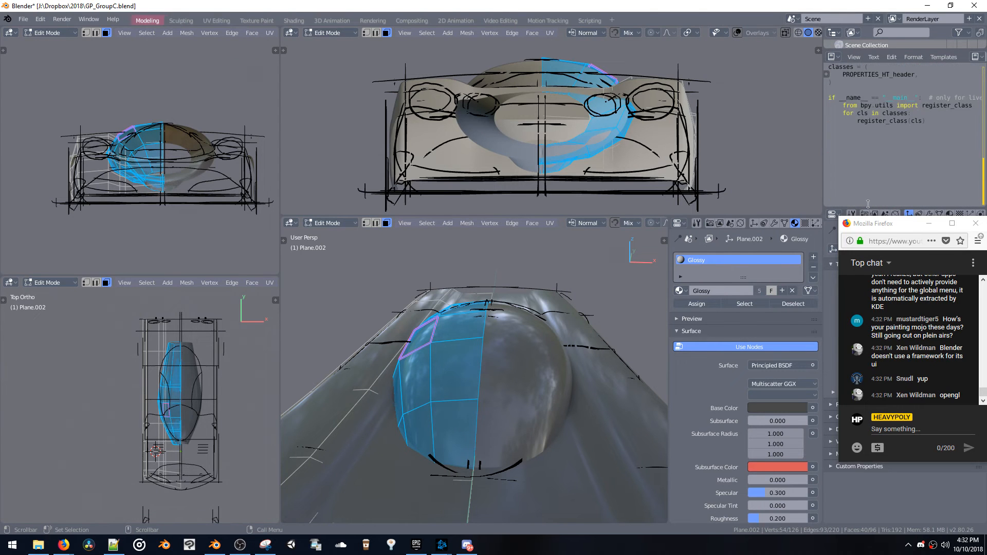
# Read the latest live chat message about Python scripting and look through the Properties header script from its license block to the class definitions
pyautogui.scroll(5, 906, 143)
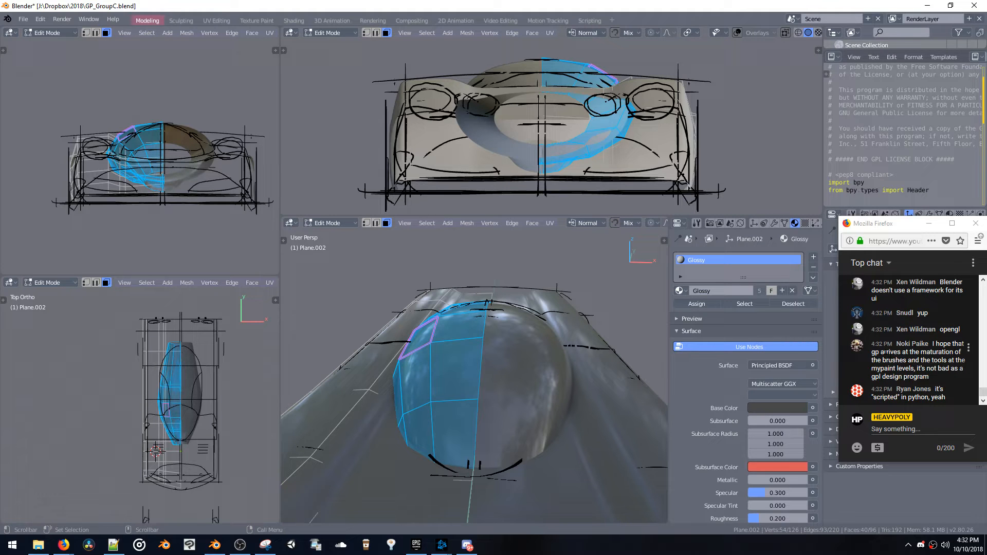
pyautogui.moveTo(890, 397); pyautogui.dragTo(921, 397)
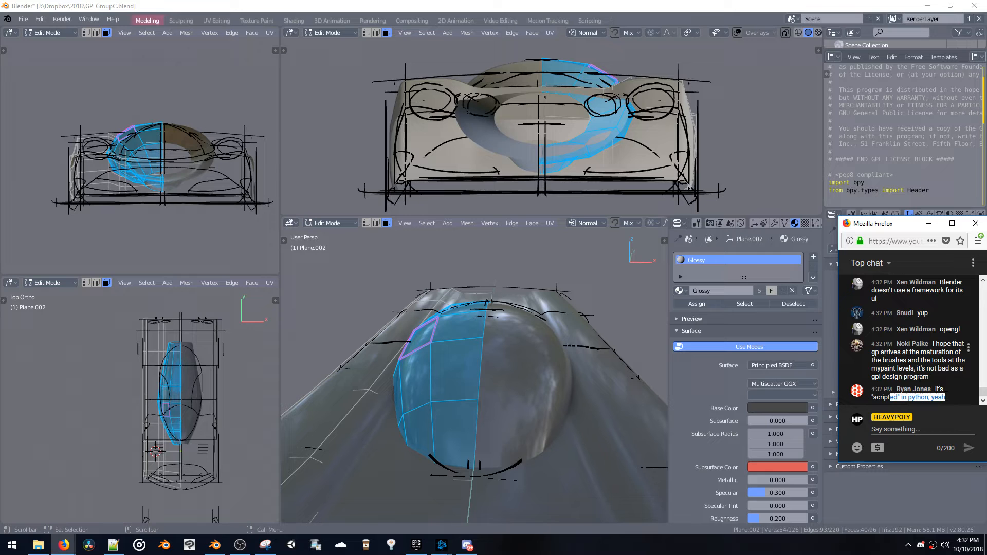
pyautogui.moveTo(936, 389)
pyautogui.mouseDown()
pyautogui.moveTo(948, 399)
pyautogui.moveTo(935, 389)
pyautogui.mouseUp()
pyautogui.click(947, 398)
pyautogui.click(946, 399)
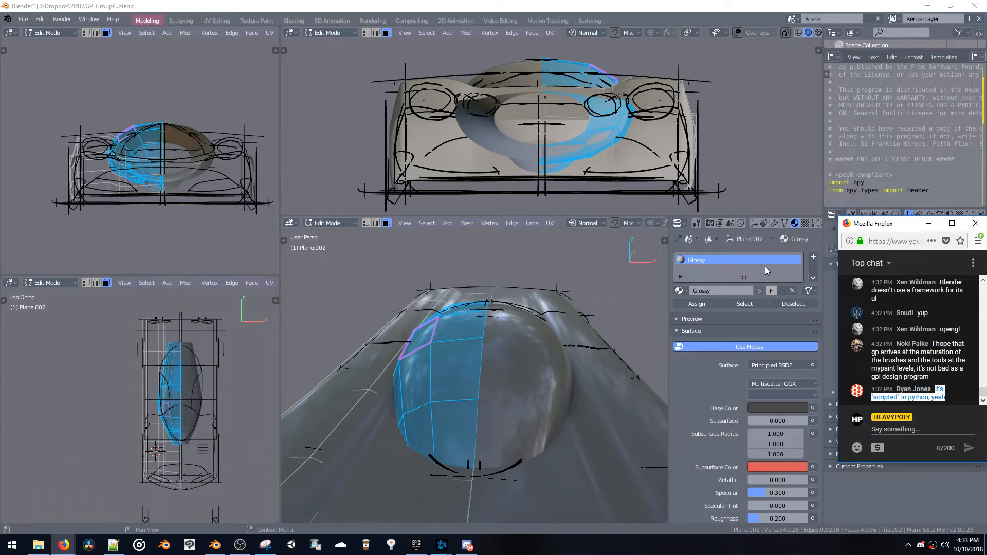
pyautogui.click(899, 361)
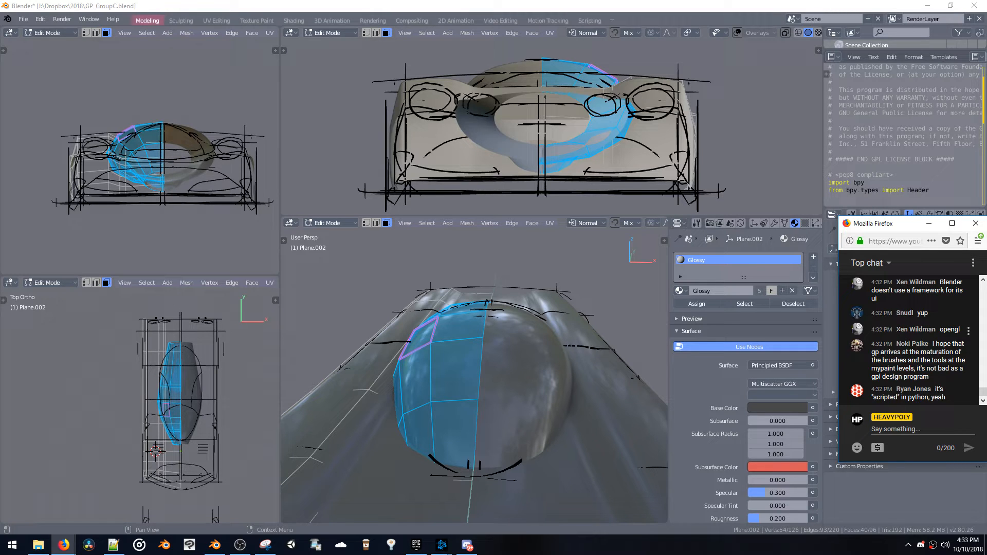
pyautogui.click(832, 152)
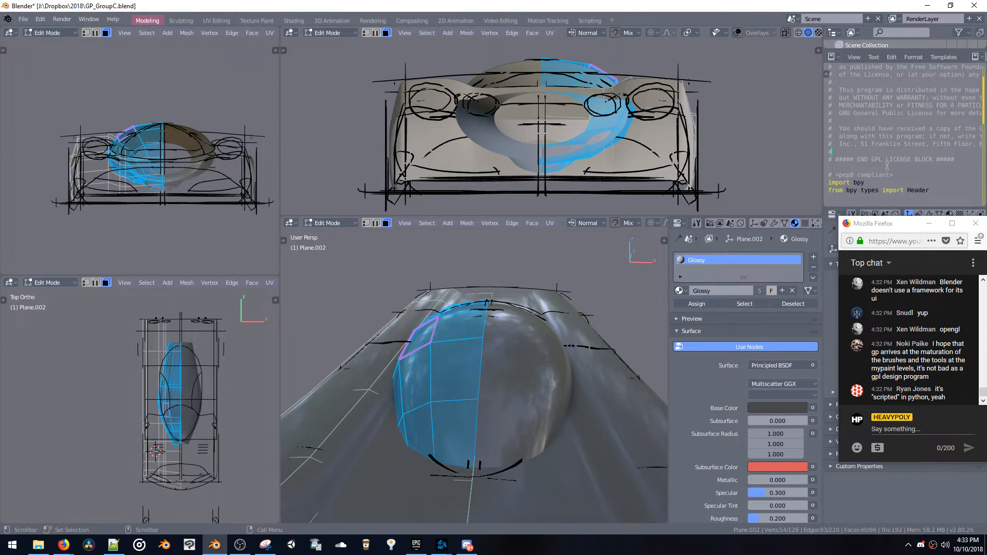
pyautogui.scroll(-10, 887, 167)
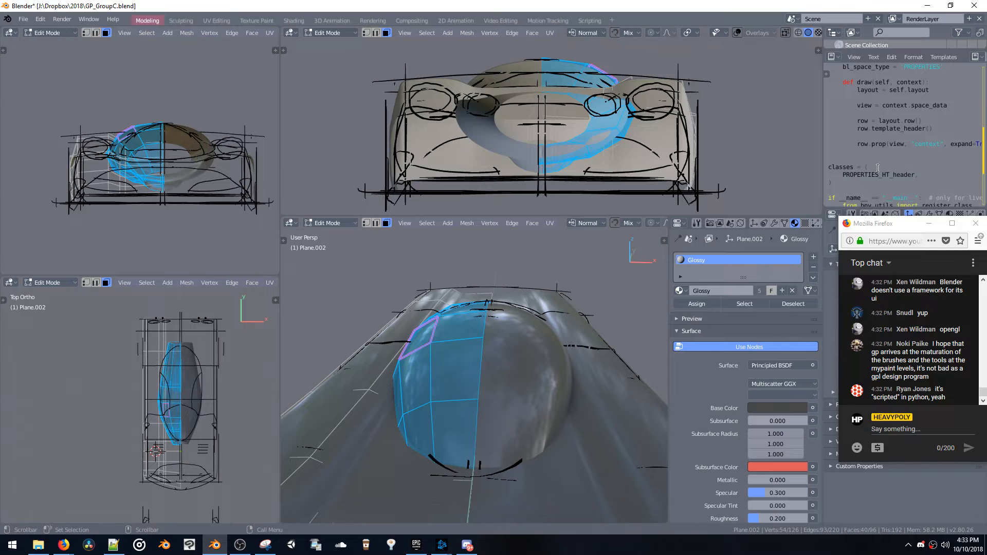
pyautogui.scroll(-4, 878, 168)
pyautogui.scroll(5, 880, 155)
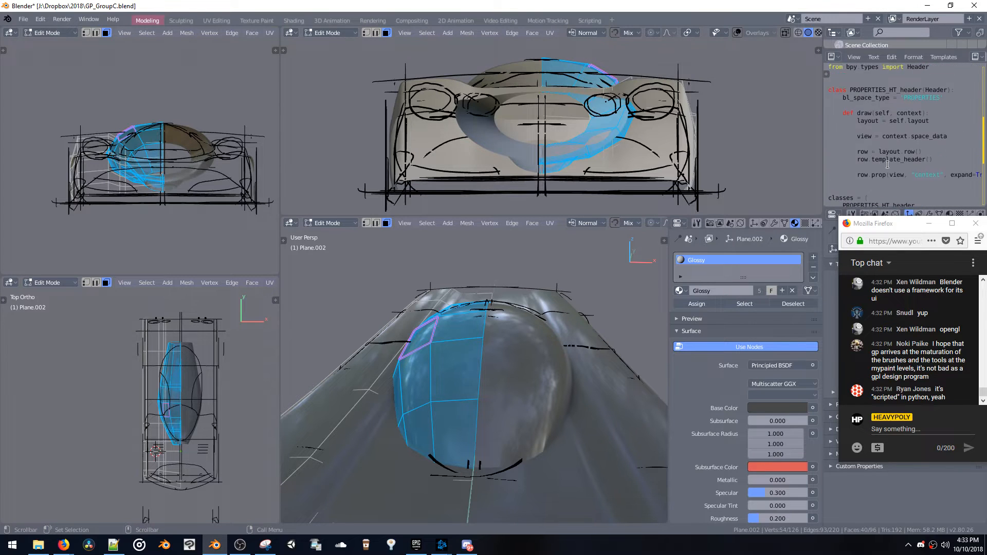
pyautogui.scroll(8, 887, 164)
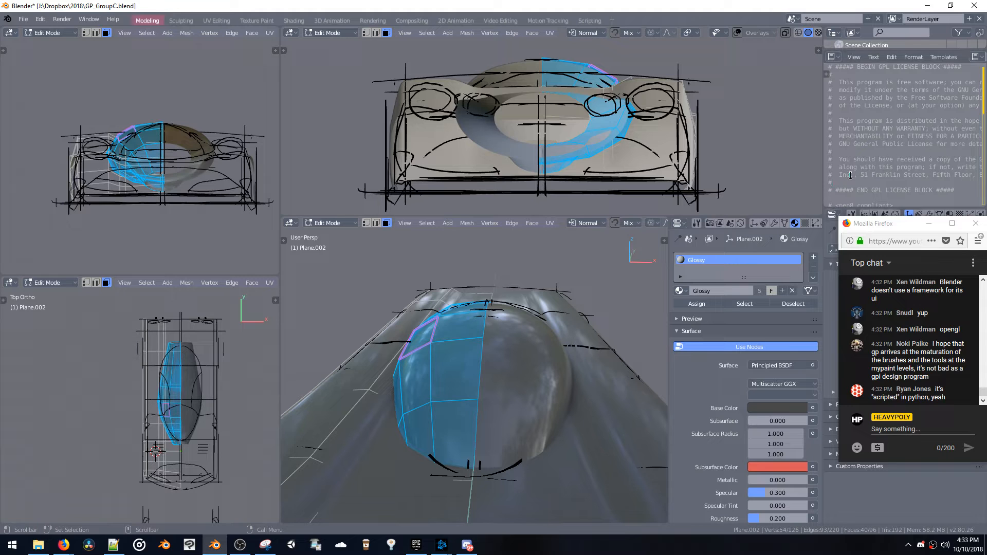
# Move the chat window clear of the Properties editor header and save the race car file GP_GroupC.blend
pyautogui.moveTo(862, 225); pyautogui.dragTo(852, 246)
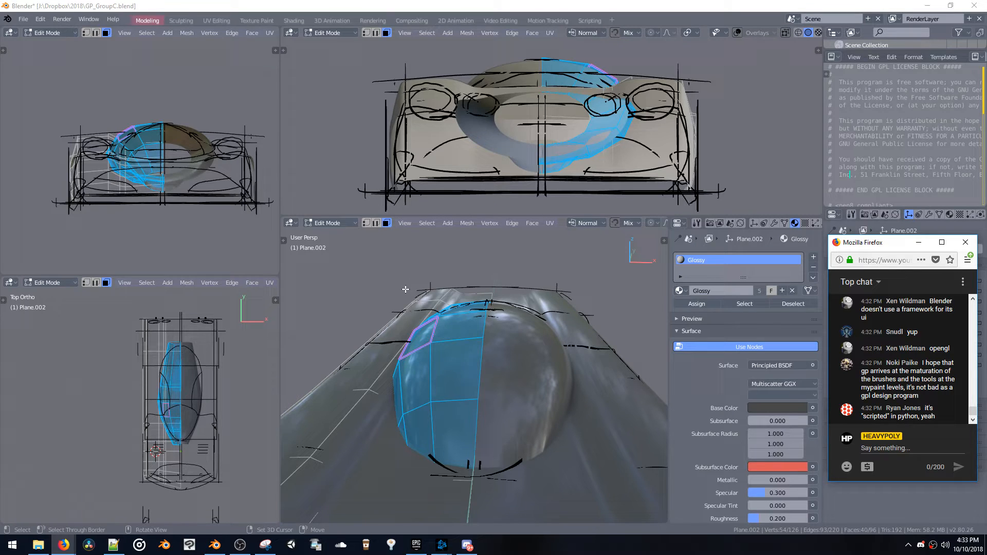
pyautogui.hotkey('ctrl', 's')
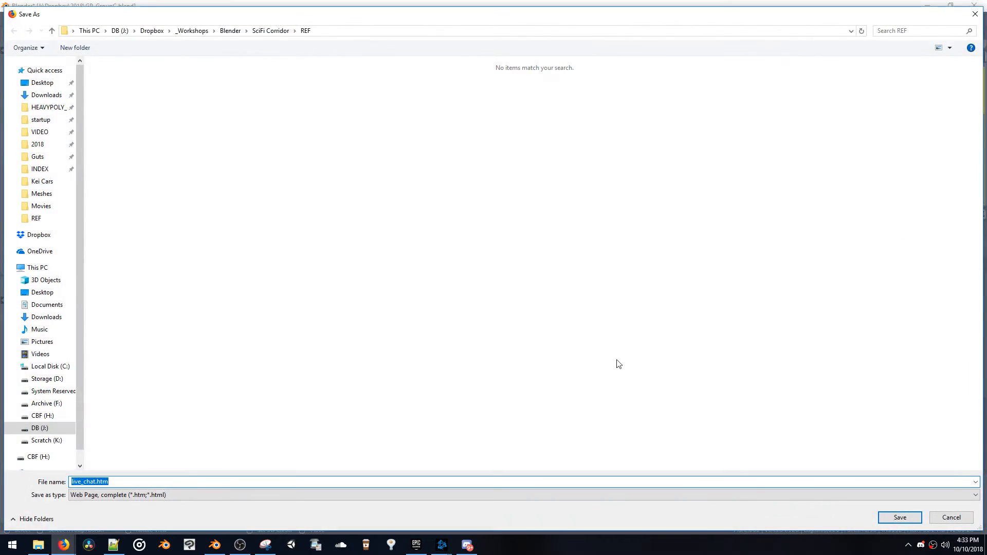
pyautogui.press('Escape')
pyautogui.click(472, 290)
pyautogui.hotkey('ctrl', 's')
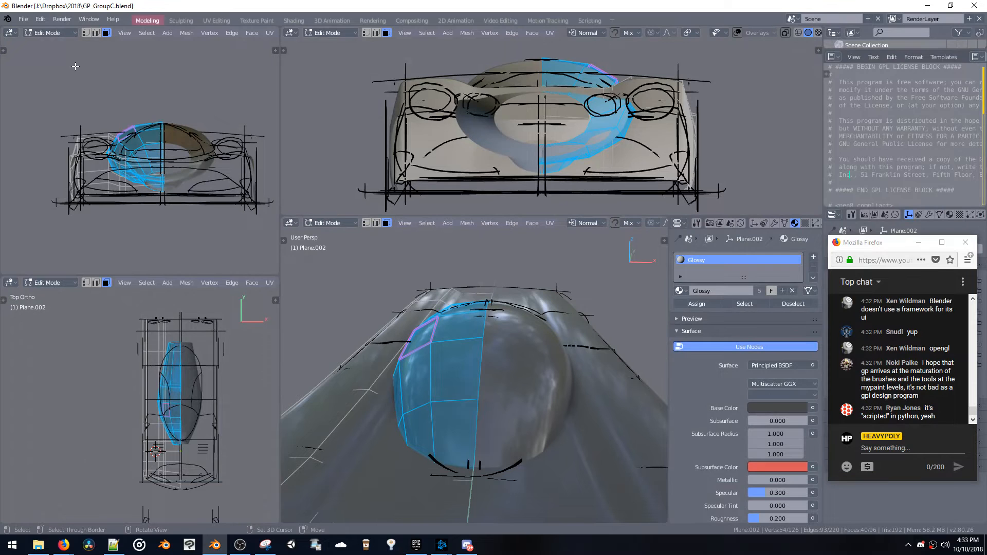
# Create a new General file and reveal the tool settings bar beneath the workspace names
pyautogui.click(23, 20)
pyautogui.moveTo(36, 32)
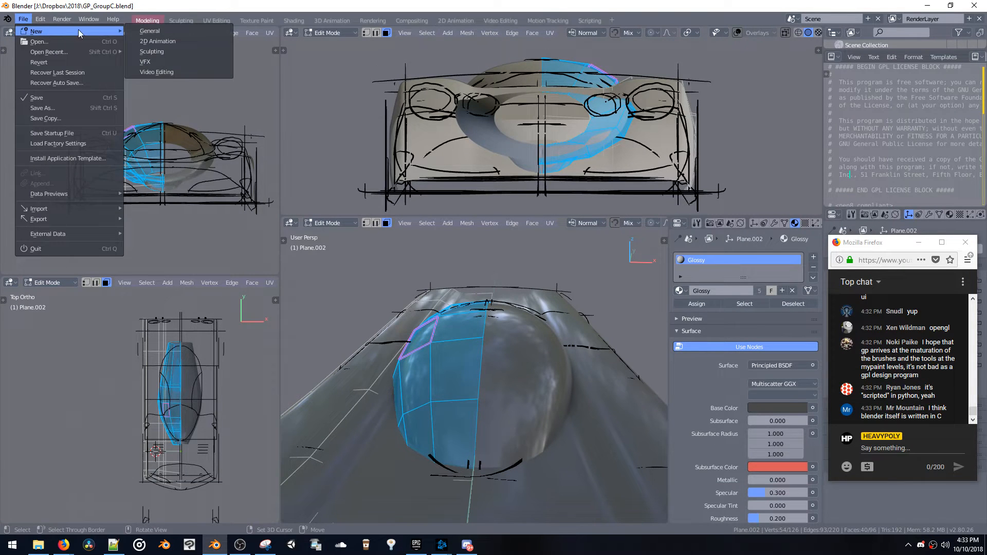
pyautogui.click(149, 32)
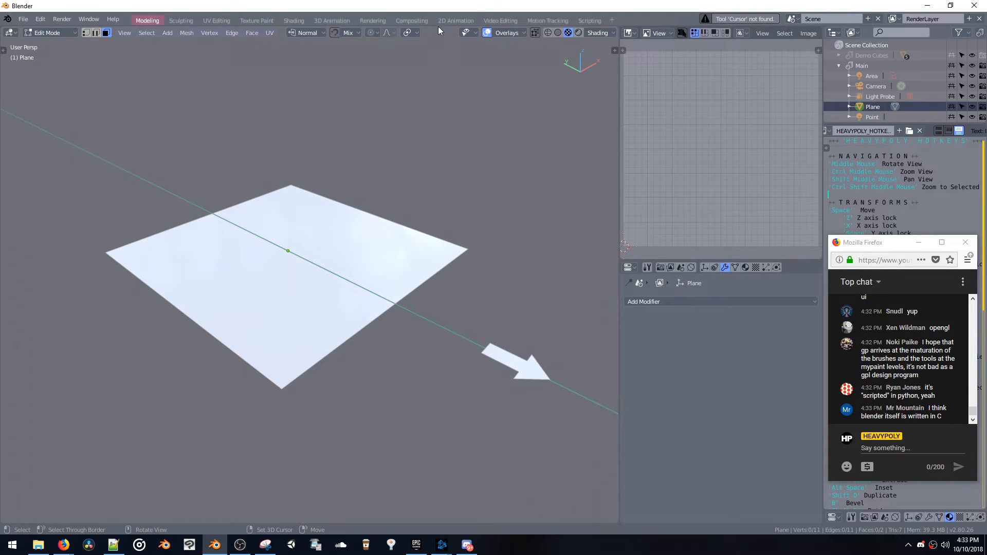
pyautogui.moveTo(435, 26); pyautogui.dragTo(435, 42)
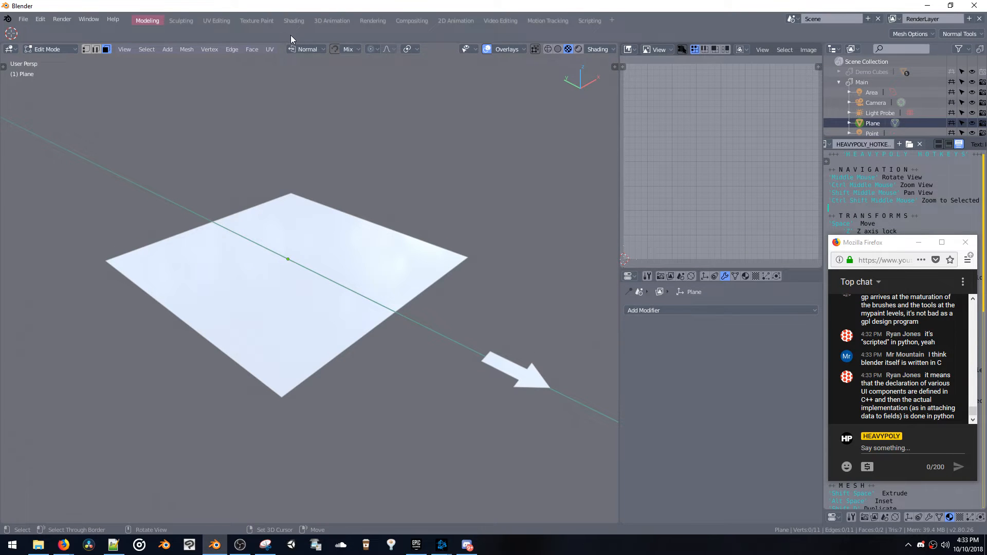
# Compare the tool settings bar with the plane in Edit Mode and Object Mode, collapsing and reopening the bar
pyautogui.click(370, 290)
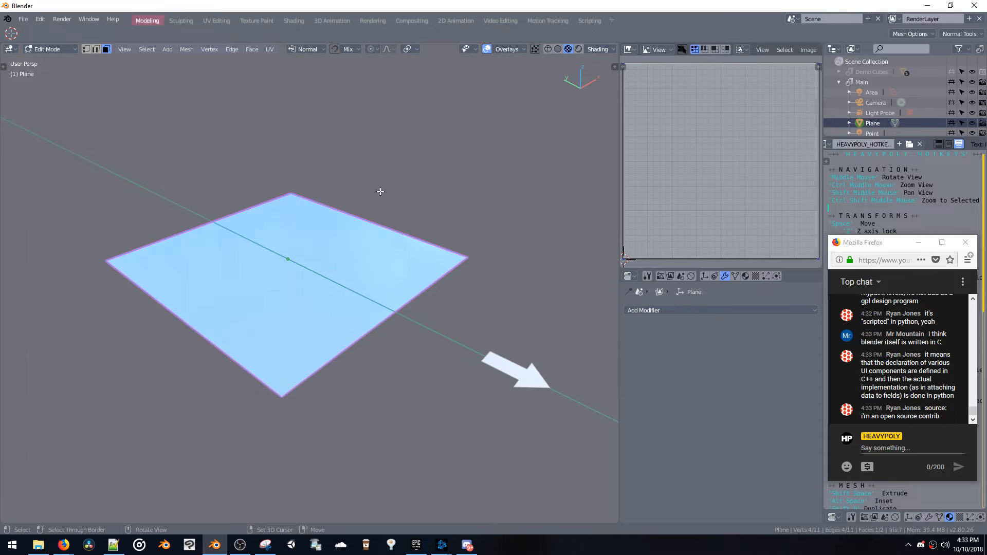
pyautogui.press('Tab')
pyautogui.press('Tab')
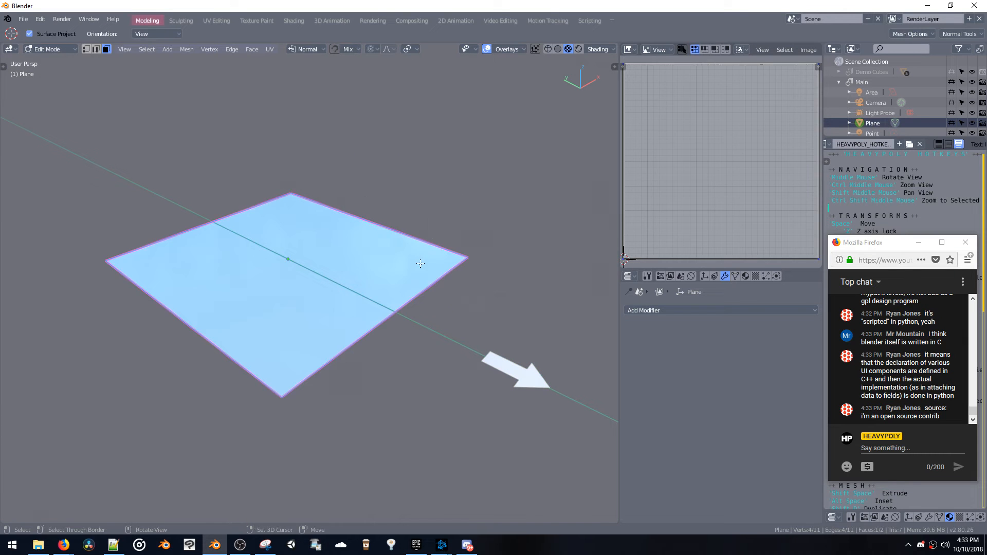
pyautogui.press('Tab')
pyautogui.press('Tab')
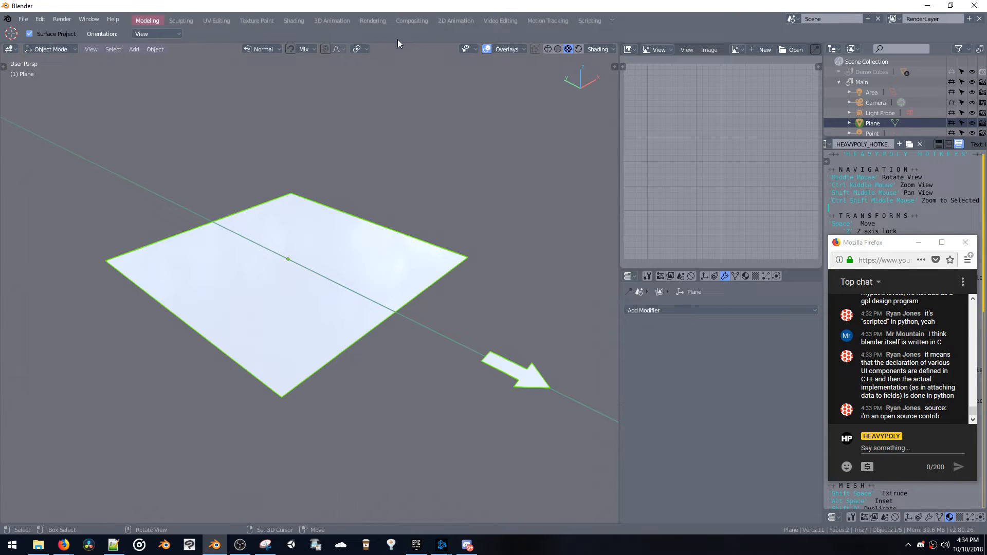
pyautogui.moveTo(396, 42); pyautogui.dragTo(396, 23)
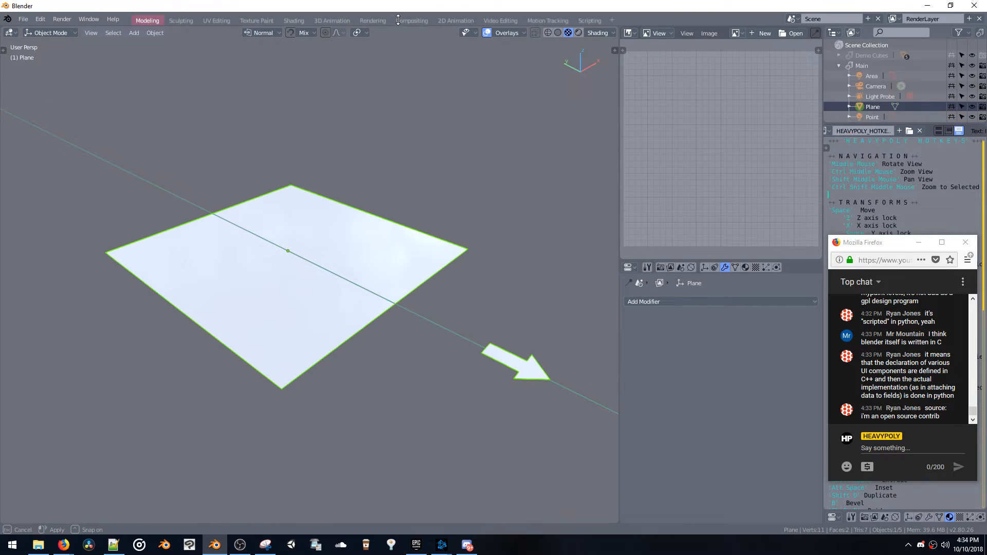
pyautogui.click(199, 27)
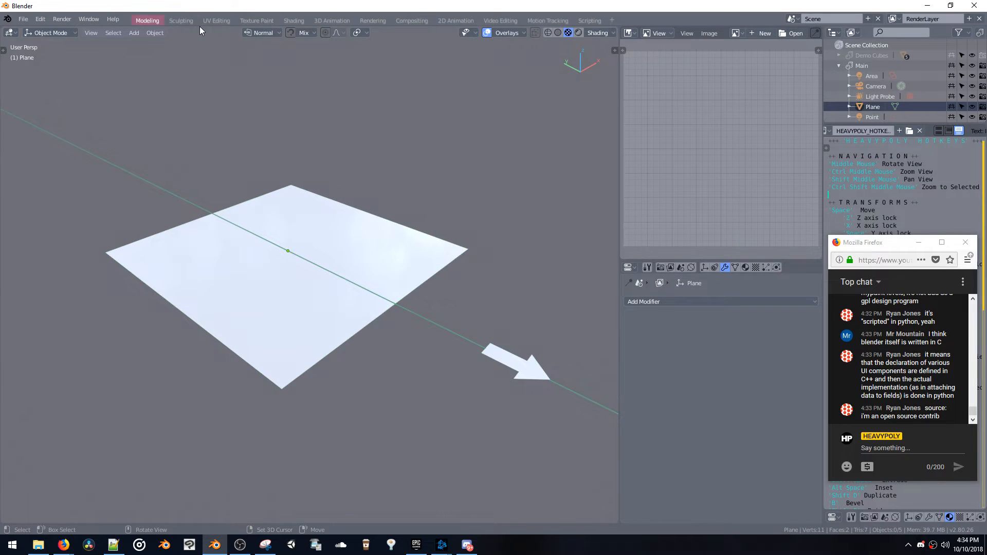
pyautogui.moveTo(199, 26); pyautogui.dragTo(199, 41)
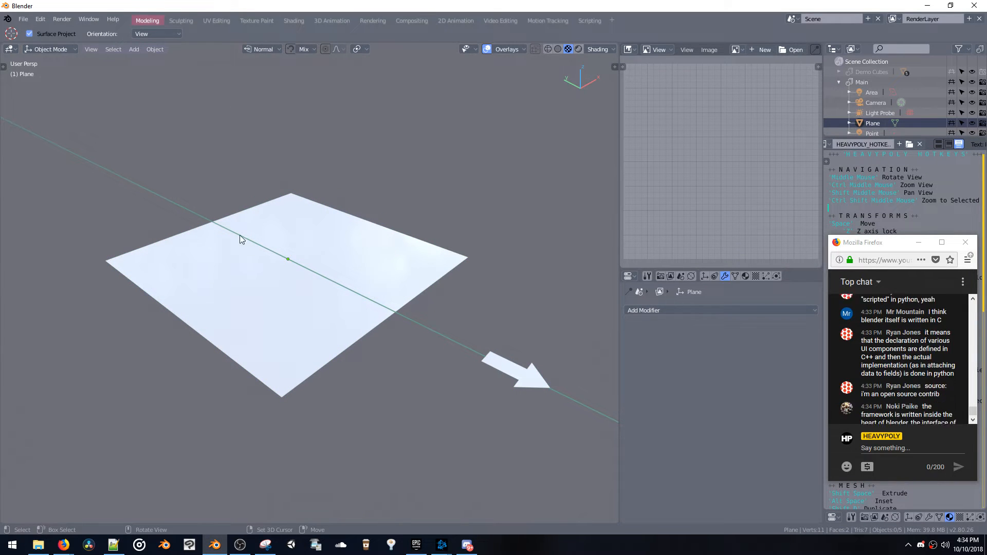
# In Edit Mode, extrude the plane's face upward into a box and extrude the front face outward toward the arrow
pyautogui.click(242, 290)
pyautogui.press('Tab')
pyautogui.hotkey('shift', 'space')
pyautogui.click(291, 345)
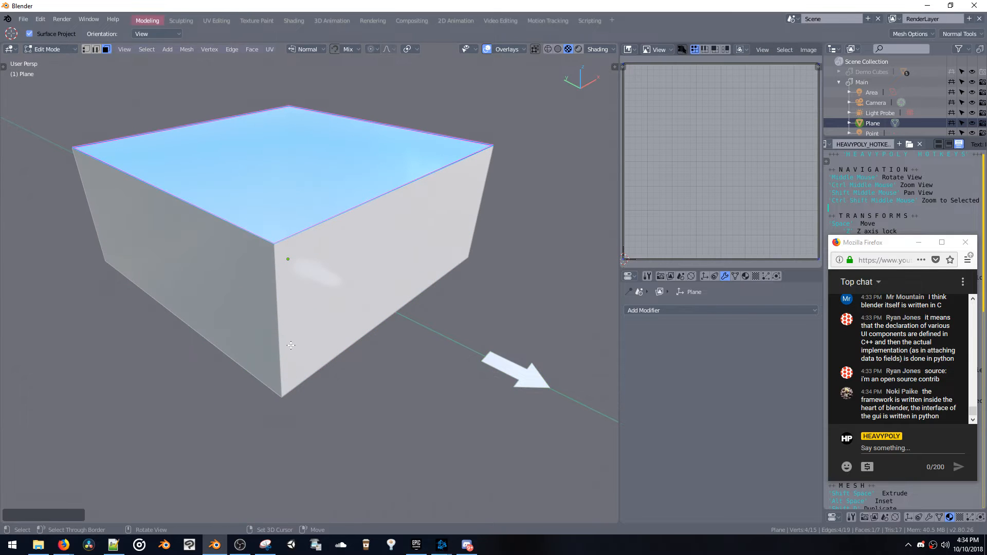
pyautogui.click(298, 271)
pyautogui.hotkey('shift', 'space')
pyautogui.click(379, 310)
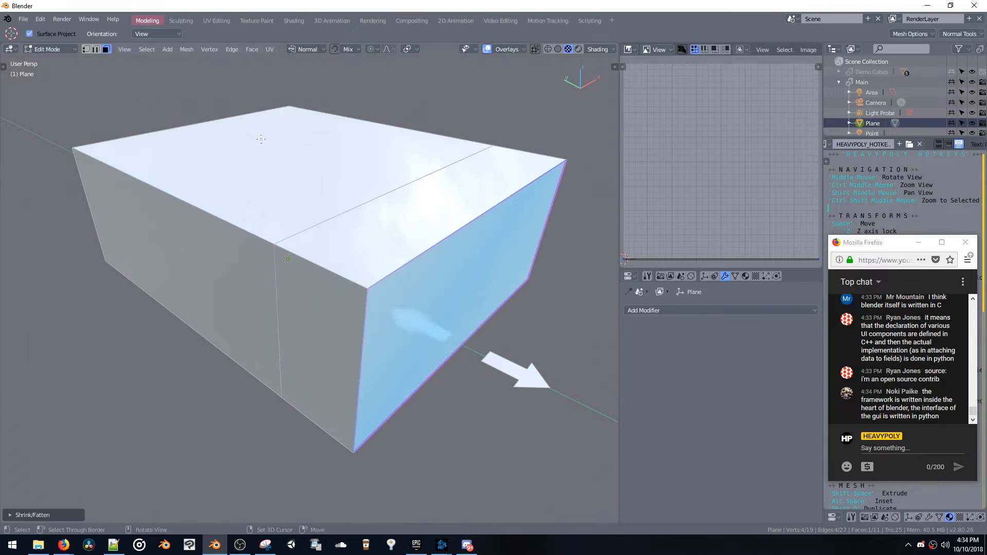
# Bevel the box's upper front edge with multiple segments to give it a broad rounded shape
pyautogui.hotkey('ctrl', 'space')
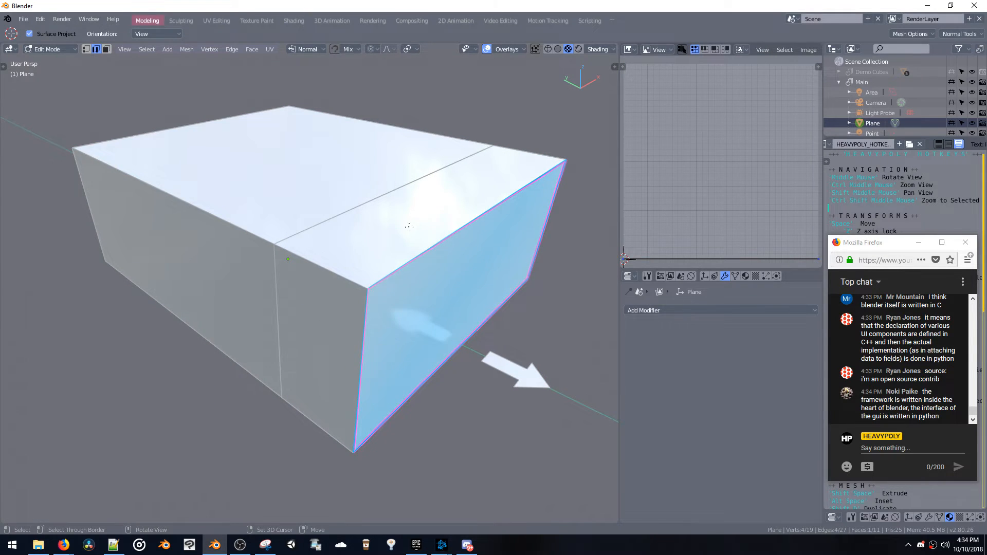
pyautogui.click(436, 244)
pyautogui.press('b')
pyautogui.press('s')
pyautogui.click(506, 484)
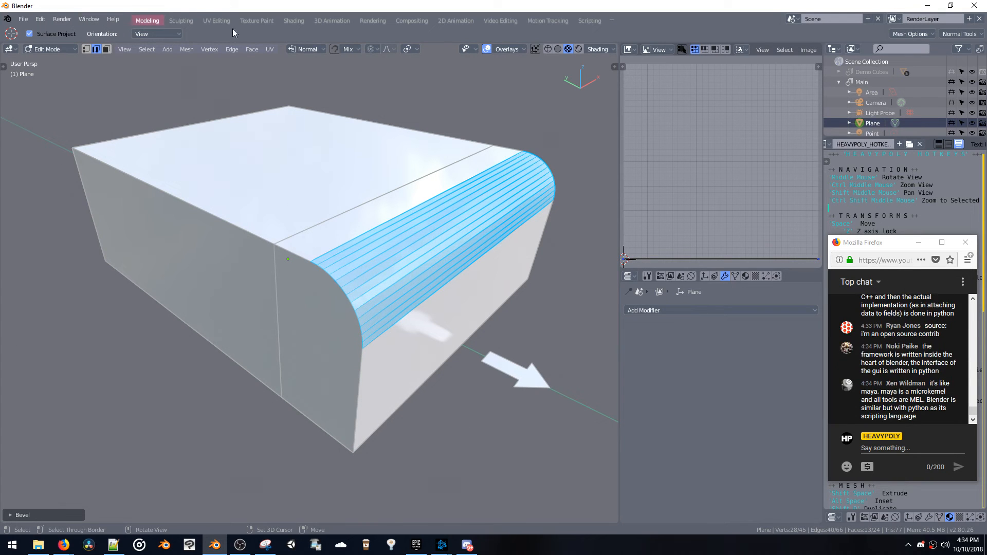
# Select the two side faces of the box and bevel their outline with 6 segments and an offset of about 0.156
pyautogui.hotkey('ctrl', 'space')
pyautogui.click(323, 255)
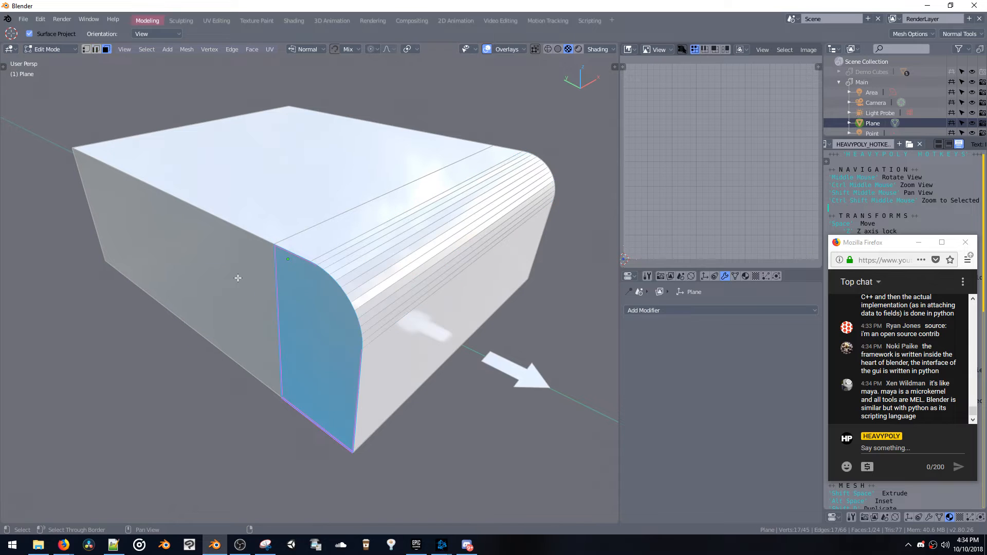
pyautogui.keyDown('shift'); pyautogui.click(257, 309); pyautogui.keyUp('shift')
pyautogui.press('b')
pyautogui.press('s')
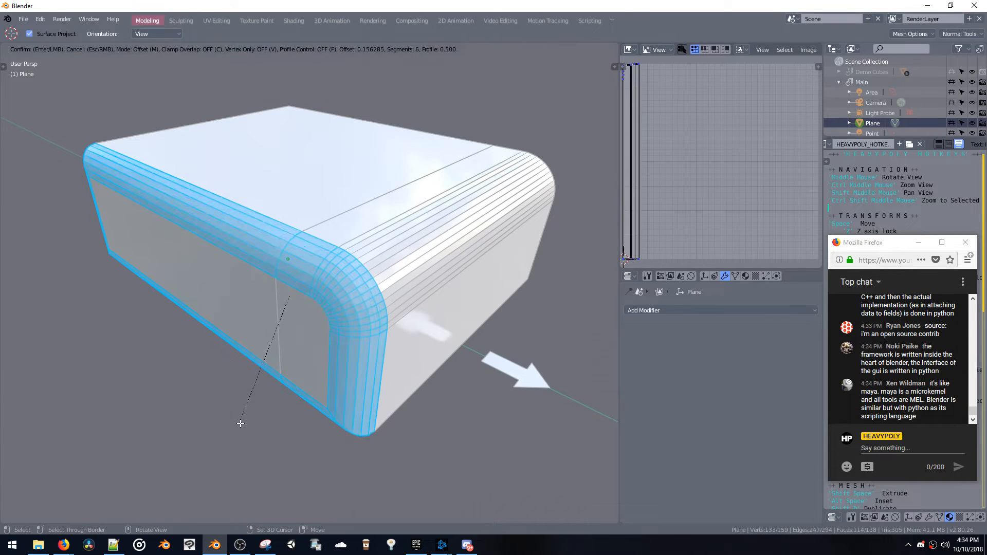
pyautogui.click(242, 421)
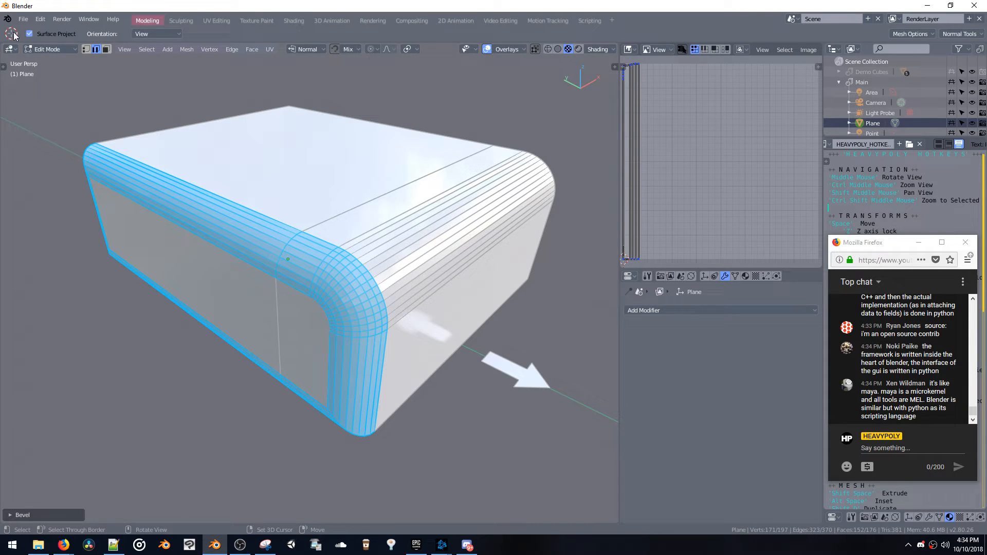
# Show the mesh toolbar and activate its tools in turn from Transform to Rip Region to examine their settings
pyautogui.press('t')
pyautogui.click(45, 109)
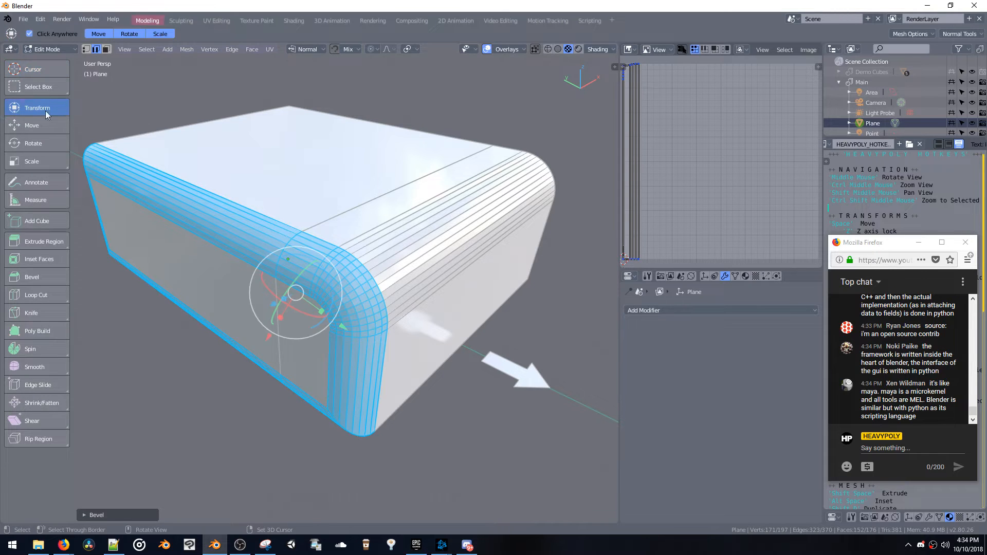
pyautogui.click(36, 125)
pyautogui.click(32, 161)
pyautogui.click(34, 200)
pyautogui.click(36, 242)
pyautogui.click(33, 278)
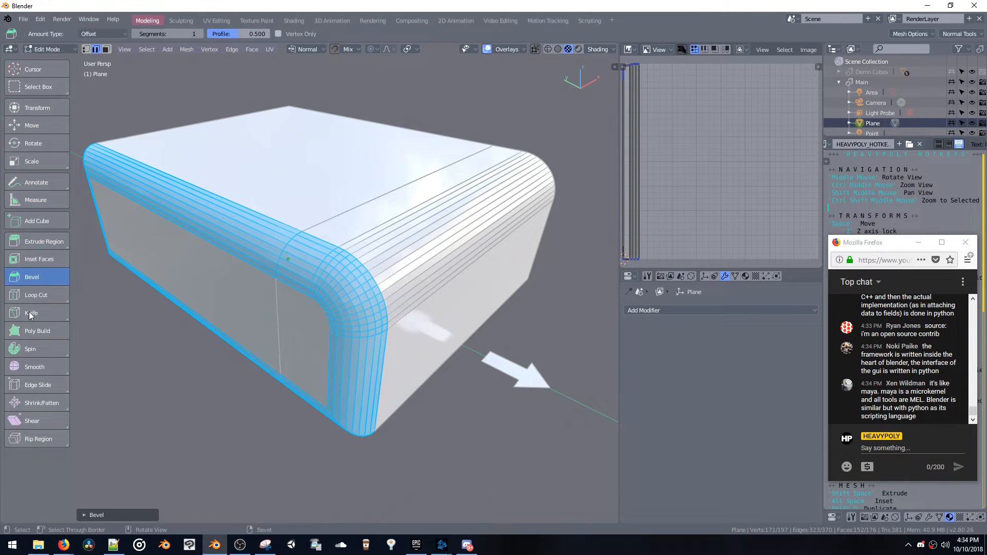
pyautogui.click(28, 331)
pyautogui.click(27, 371)
pyautogui.click(38, 406)
pyautogui.click(27, 439)
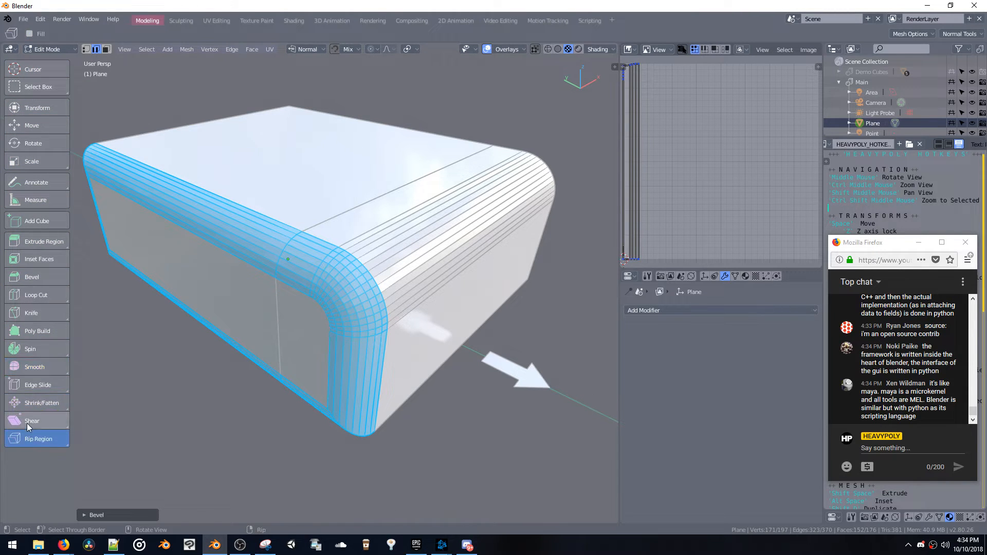
# Examine the settings of the tools from Shear back to Poly Build, and those of Add Cube and Loop Cut
pyautogui.click(27, 424)
pyautogui.click(29, 401)
pyautogui.click(30, 385)
pyautogui.click(35, 366)
pyautogui.click(28, 348)
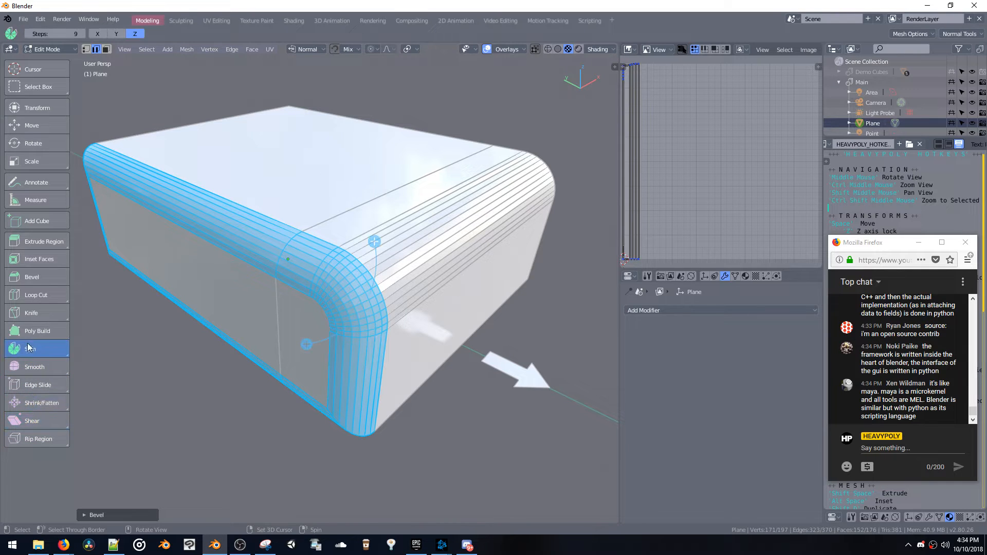
pyautogui.click(27, 326)
pyautogui.click(28, 347)
pyautogui.click(32, 221)
pyautogui.click(32, 295)
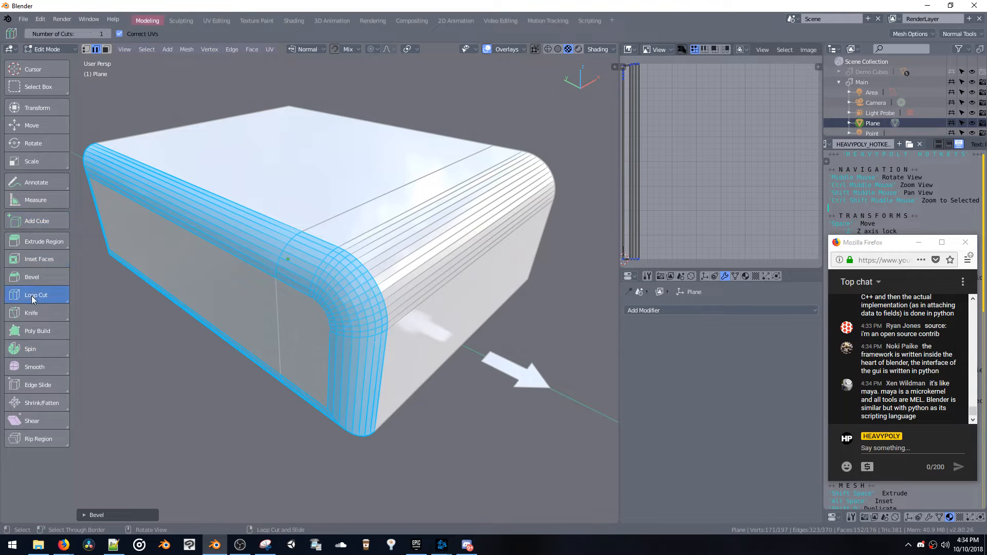
# Examine the settings of the tools from Add Cube back to Transform, and activate Extrude Region
pyautogui.click(23, 221)
pyautogui.click(31, 200)
pyautogui.click(28, 183)
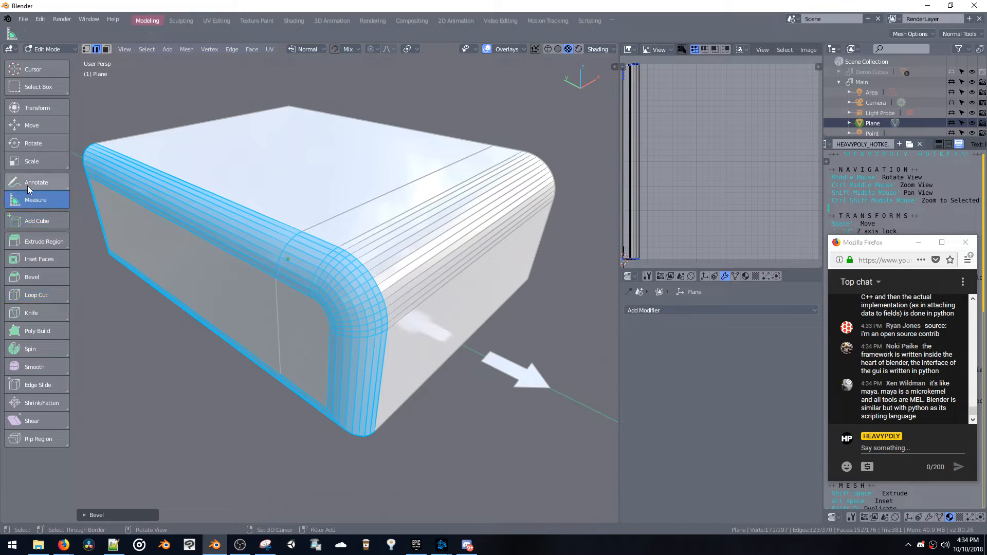
pyautogui.click(30, 162)
pyautogui.click(29, 144)
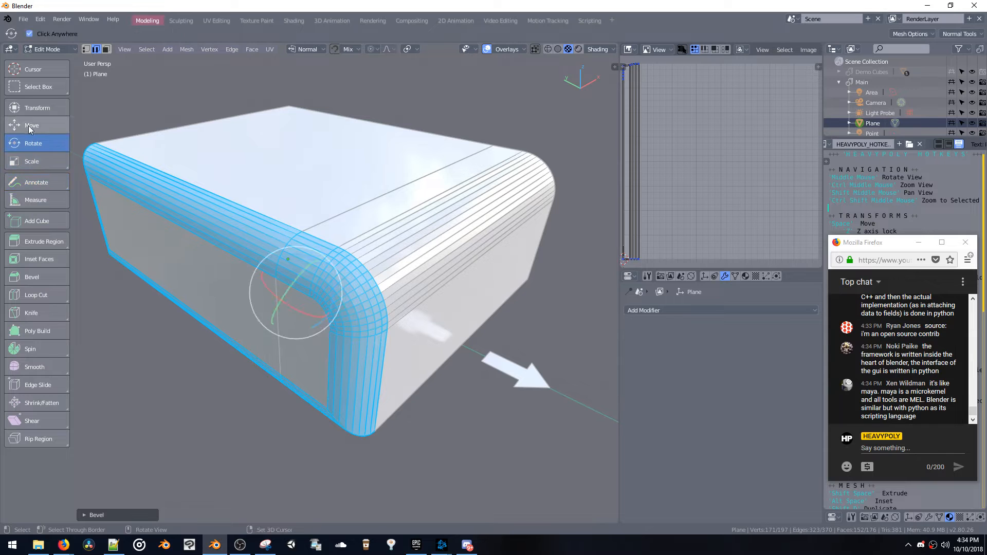
pyautogui.click(29, 126)
pyautogui.click(26, 106)
pyautogui.click(36, 241)
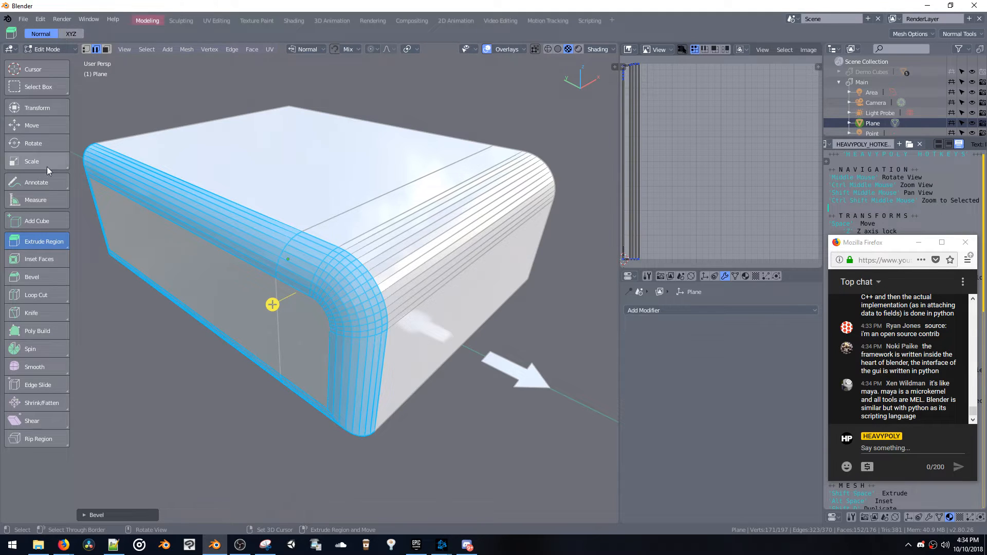
# Examine the settings of the Measure, Inset Faces and Loop Cut tools and the adjustable options of the last bevel
pyautogui.click(42, 199)
pyautogui.click(37, 258)
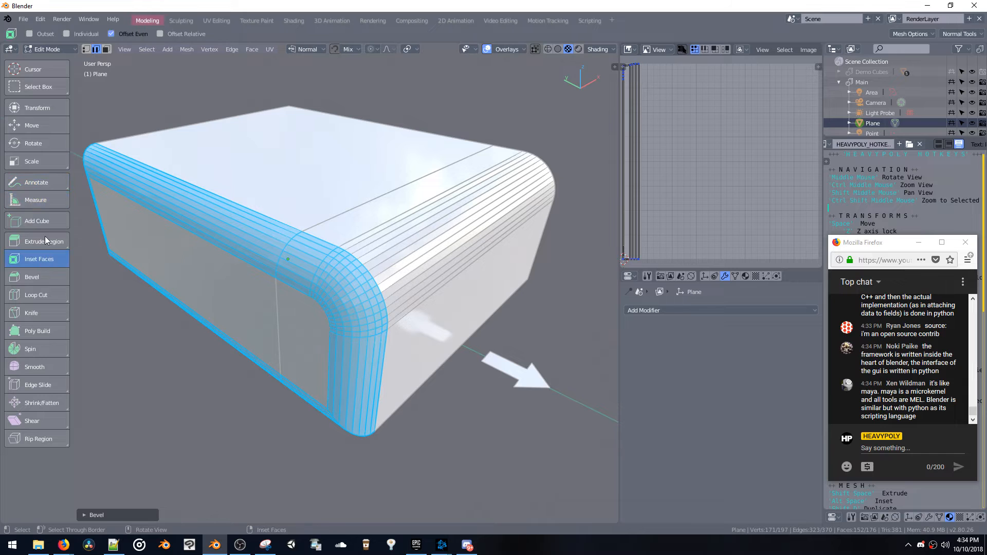
pyautogui.click(46, 298)
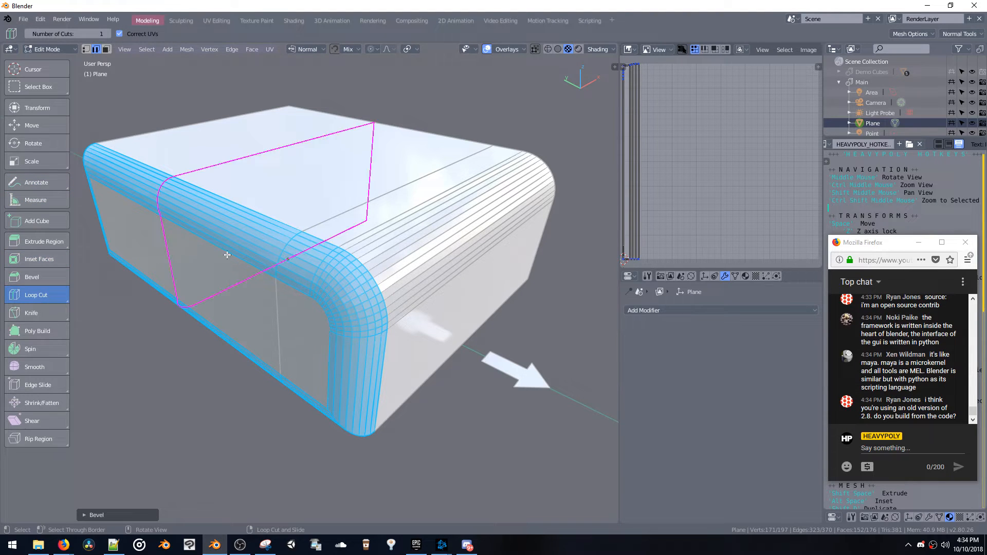
pyautogui.click(116, 515)
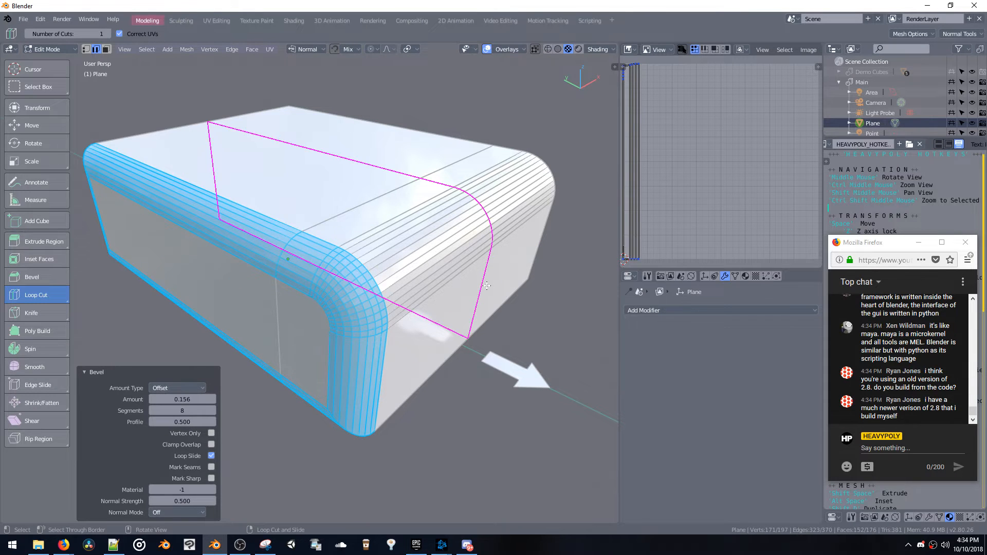
pyautogui.click(107, 371)
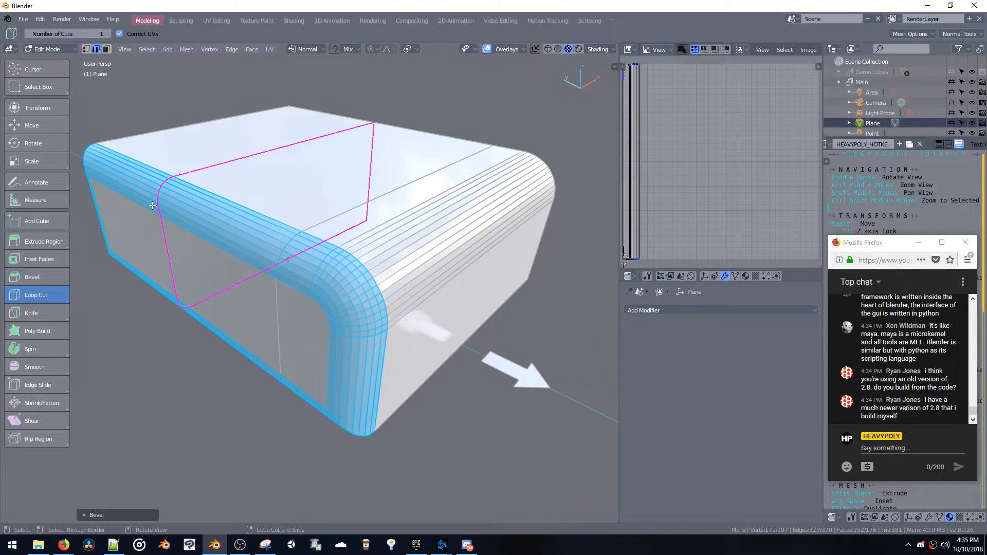
# Hide the mesh toolbar and collapse the tool settings bar above the viewport
pyautogui.press('t')
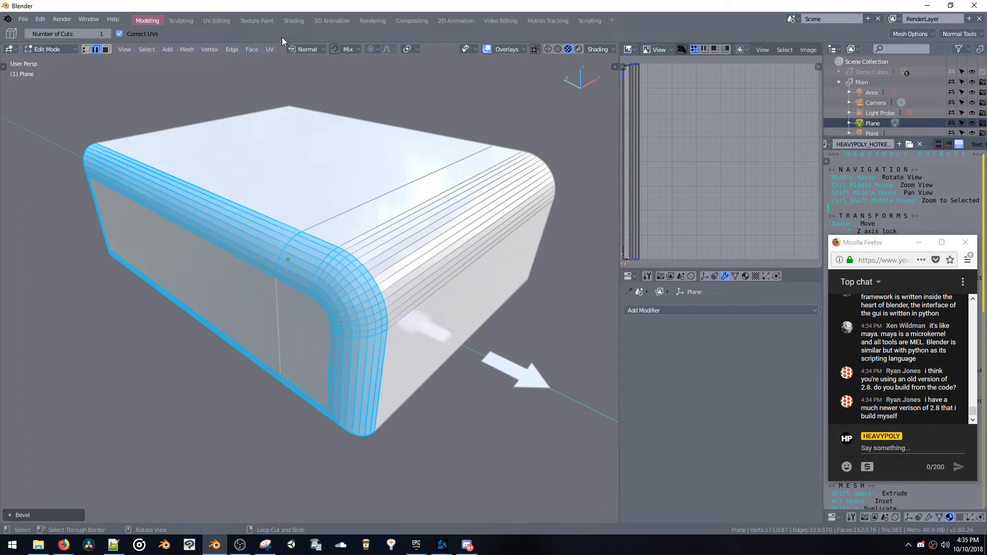
pyautogui.moveTo(281, 42); pyautogui.dragTo(282, 25)
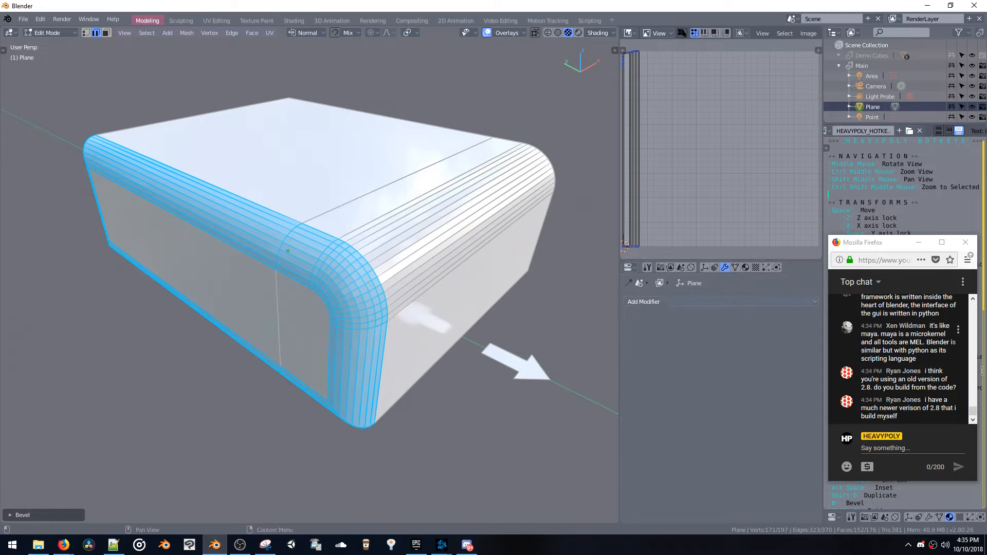
# Switch to the Firefox live chat, go back to its earlier messages and make the chat window taller
pyautogui.click(974, 411)
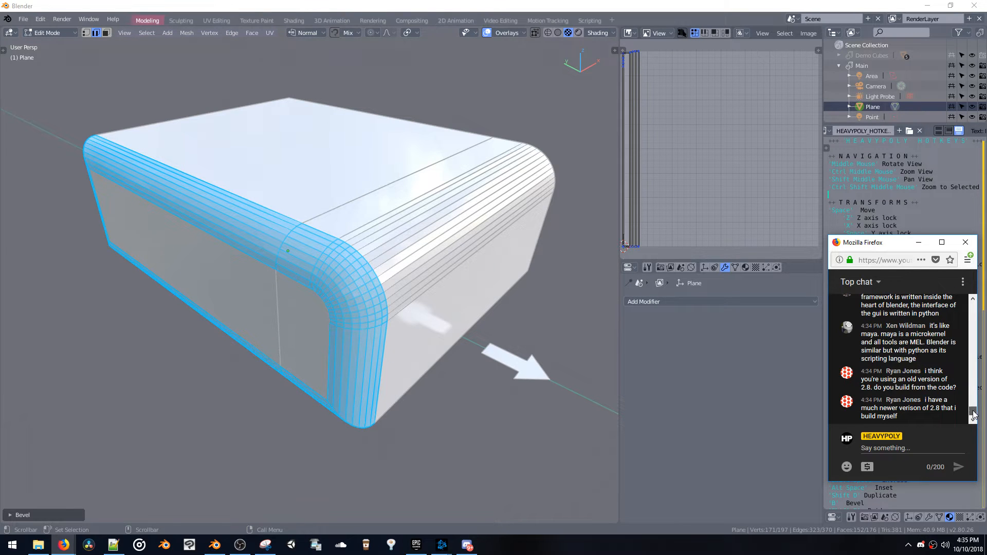
pyautogui.moveTo(973, 414); pyautogui.dragTo(973, 409)
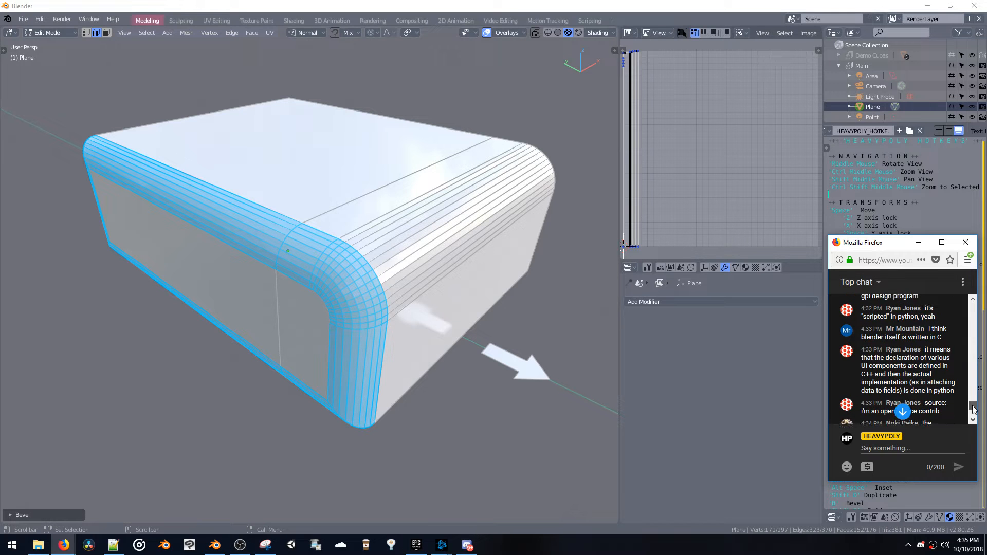
pyautogui.moveTo(901, 238); pyautogui.dragTo(887, 138)
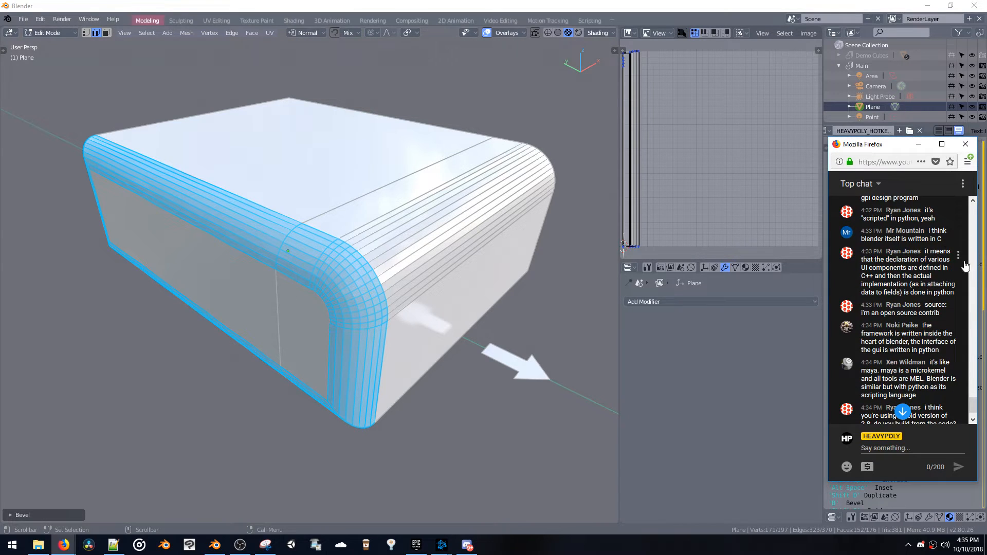
# Read the live chat messages on how Blender's interface is programmed and on its tool properties, through to the newest ones
pyautogui.moveTo(918, 239); pyautogui.dragTo(934, 284)
pyautogui.click(933, 284)
pyautogui.moveTo(863, 313); pyautogui.dragTo(865, 284)
pyautogui.click(940, 315)
pyautogui.click(885, 292)
pyautogui.scroll(-2, 972, 413)
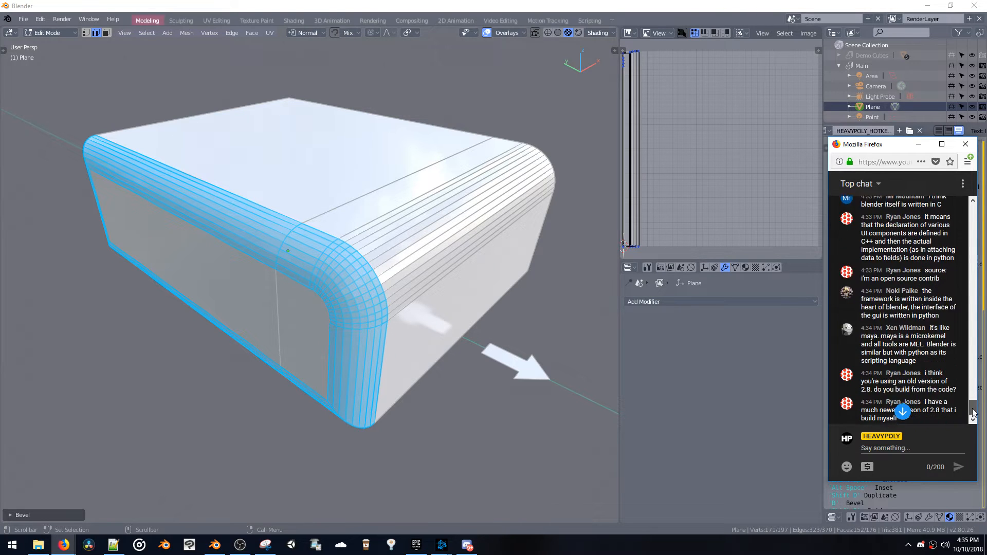
pyautogui.moveTo(861, 268); pyautogui.dragTo(899, 276)
pyautogui.click(900, 278)
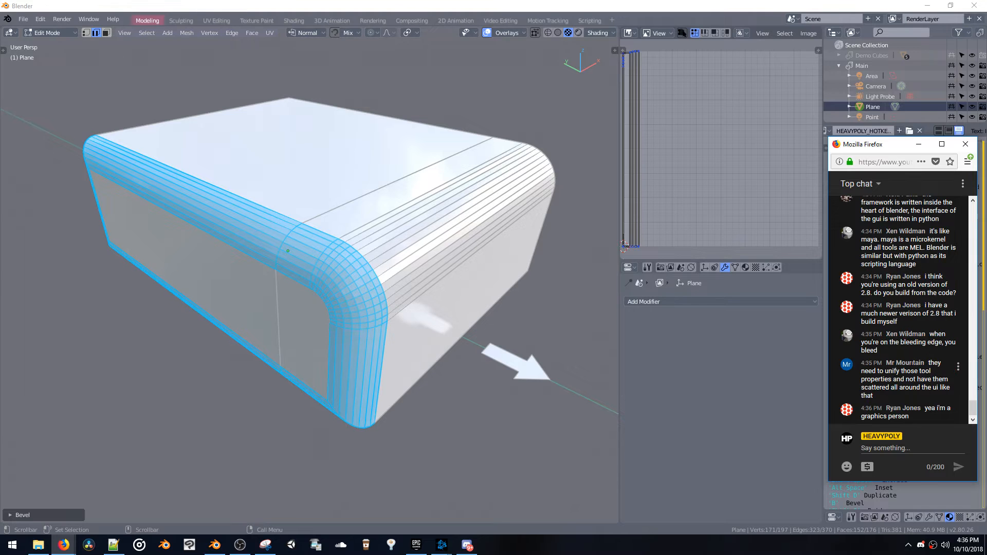
pyautogui.moveTo(877, 371); pyautogui.dragTo(887, 397)
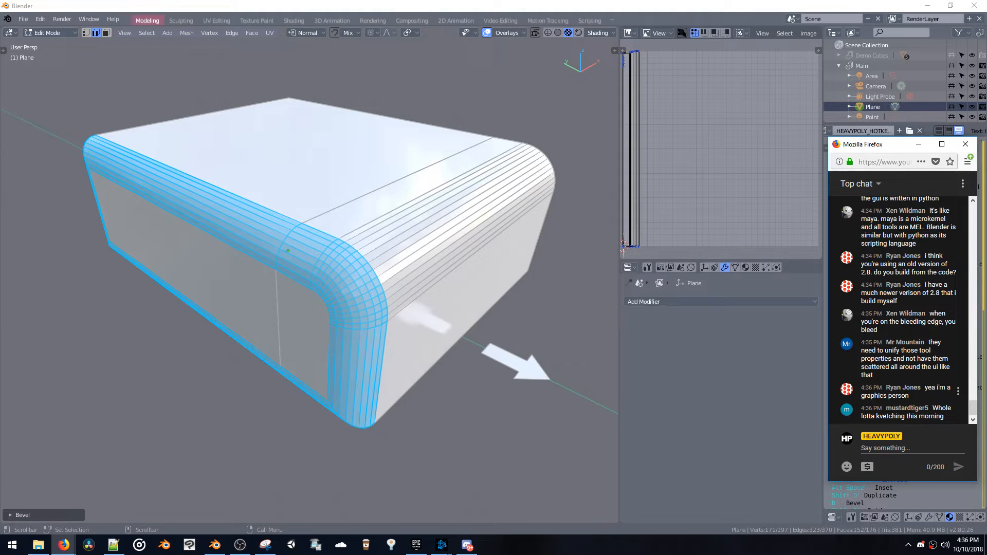
pyautogui.moveTo(924, 389)
pyautogui.mouseDown()
pyautogui.moveTo(936, 396)
pyautogui.moveTo(927, 388)
pyautogui.mouseUp()
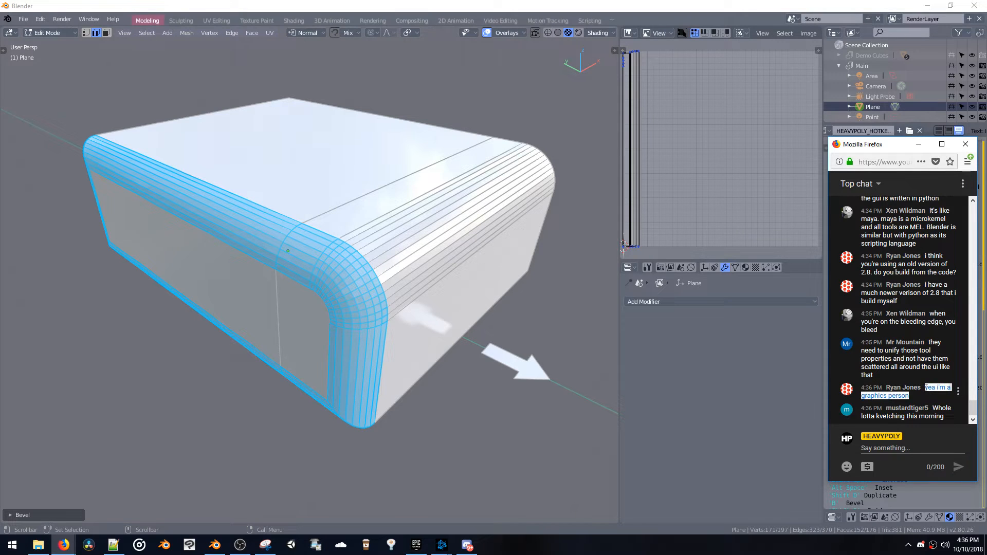
# Switch back to Blender and clear the edge selection on the rounded box
pyautogui.click(465, 241)
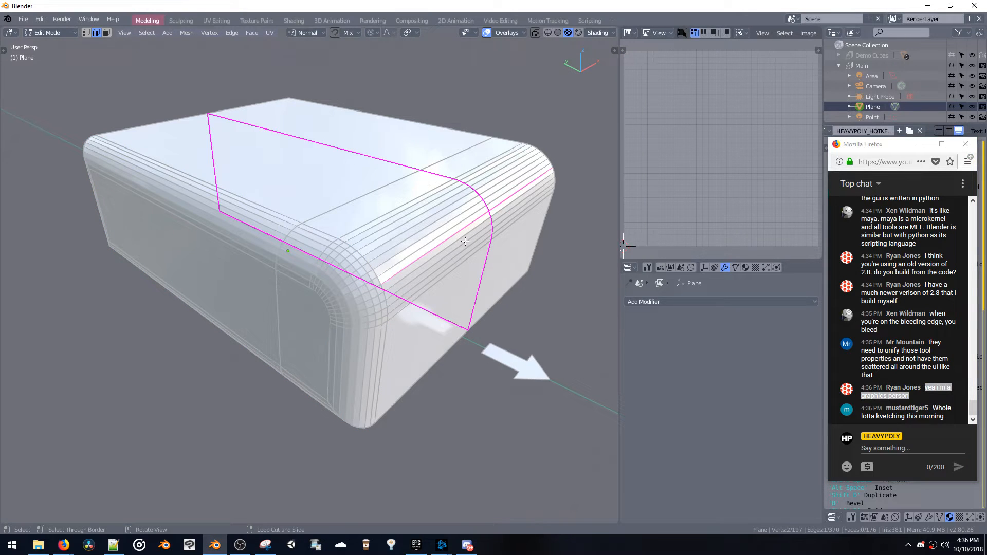
pyautogui.moveTo(514, 259); pyautogui.dragTo(434, 237, button='middle')
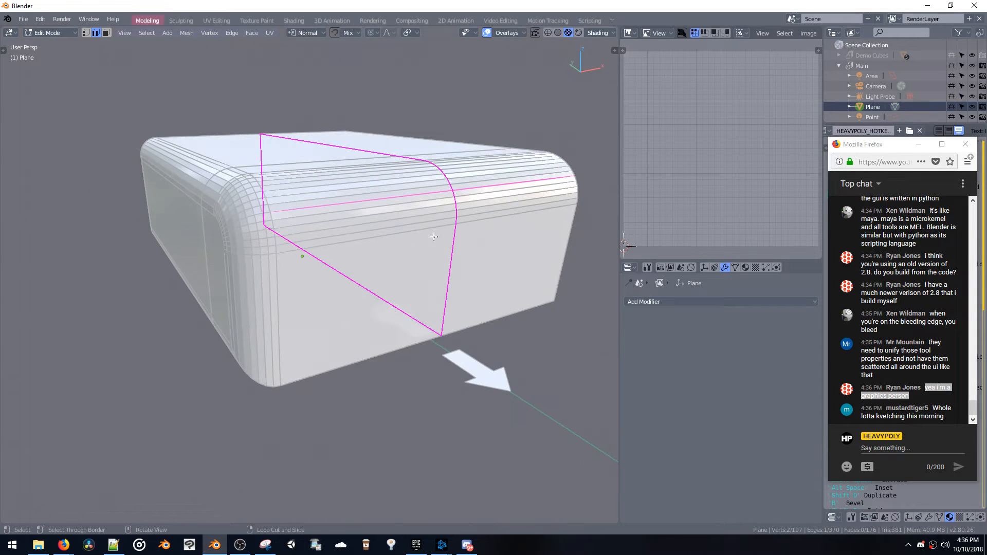
pyautogui.hotkey('alt', 'a')
pyautogui.click(439, 206)
pyautogui.hotkey('alt', 'a')
pyautogui.click(439, 210)
pyautogui.hotkey('alt', 'a')
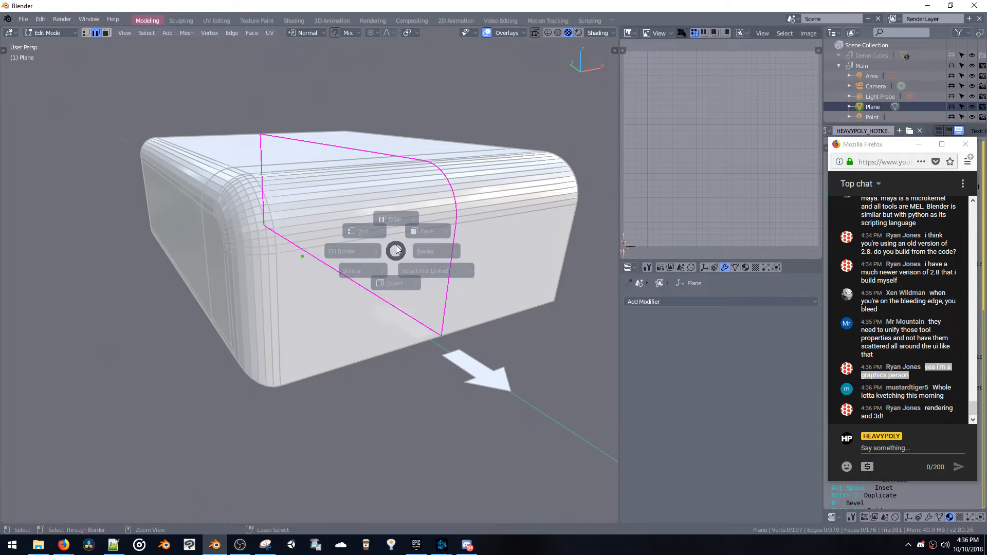
# Switch the box from Edit Mode to Object Mode and add a blank Grease Pencil object to the scene
pyautogui.moveTo(382, 173); pyautogui.dragTo(405, 185, button='middle')
pyautogui.press('v')
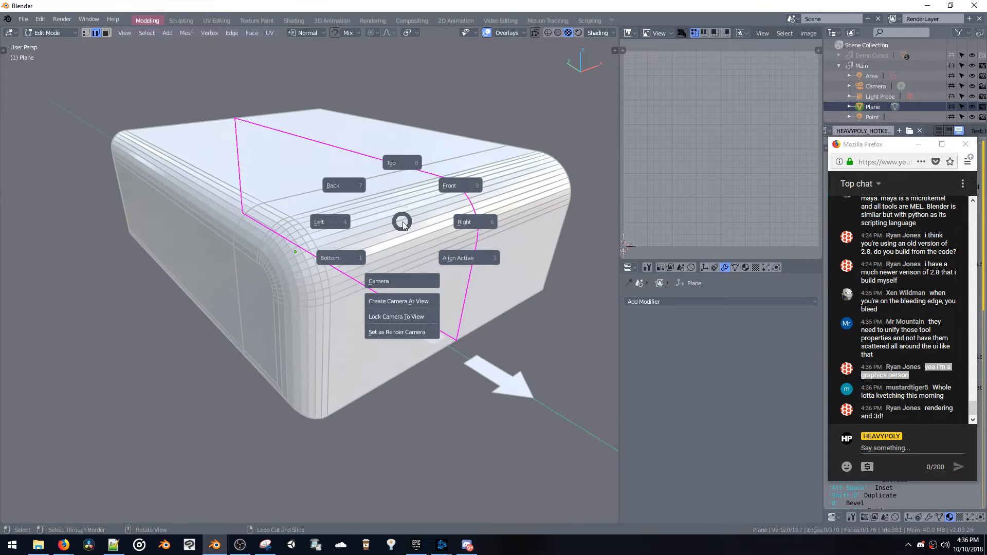
pyautogui.press('space')
pyautogui.click(395, 273)
pyautogui.hotkey('shift', 'a')
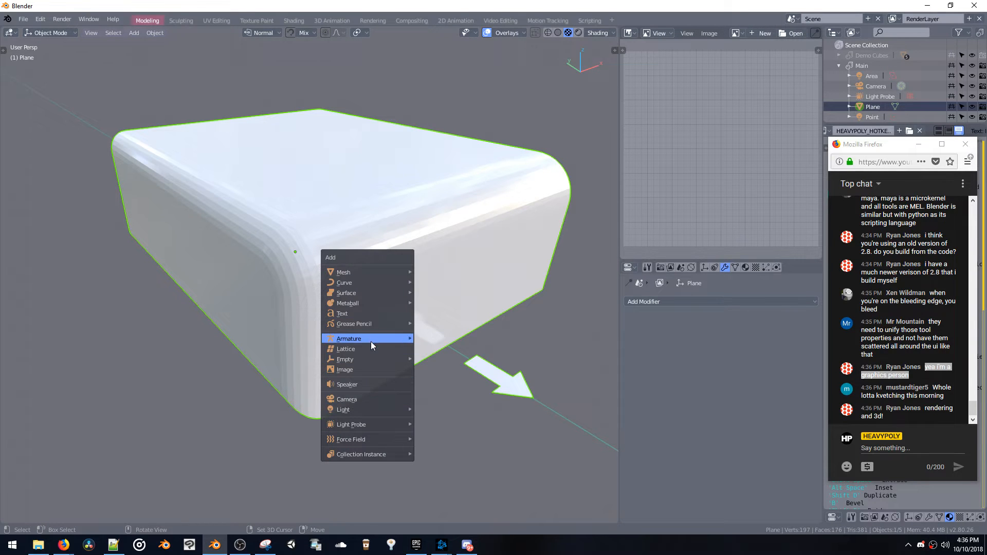
pyautogui.moveTo(369, 322)
pyautogui.click(425, 324)
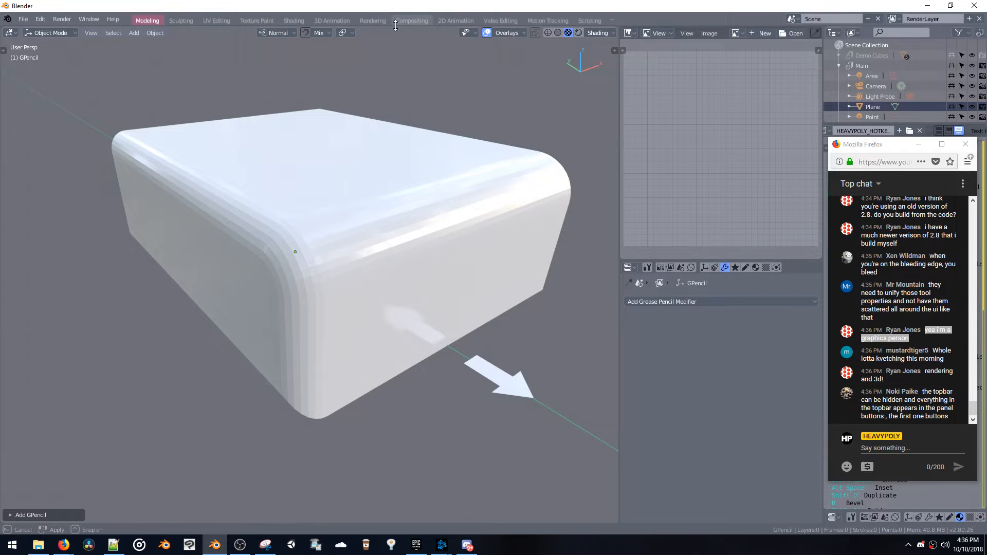
# Reveal the tool settings bar above the viewport and put the Grease Pencil object into Draw mode
pyautogui.moveTo(397, 26); pyautogui.dragTo(397, 45)
pyautogui.hotkey('ctrl', 'space')
pyautogui.hotkey('ctrl', 'space')
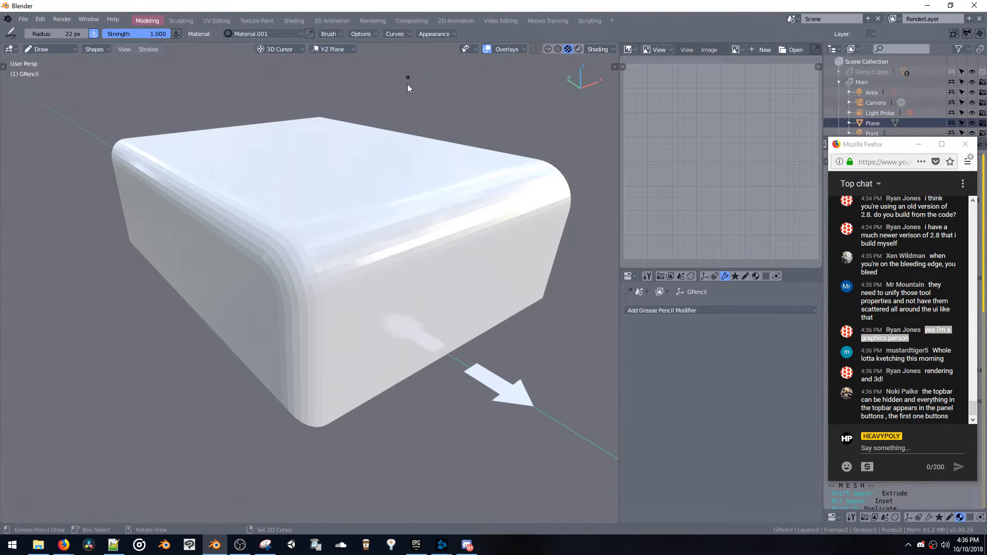
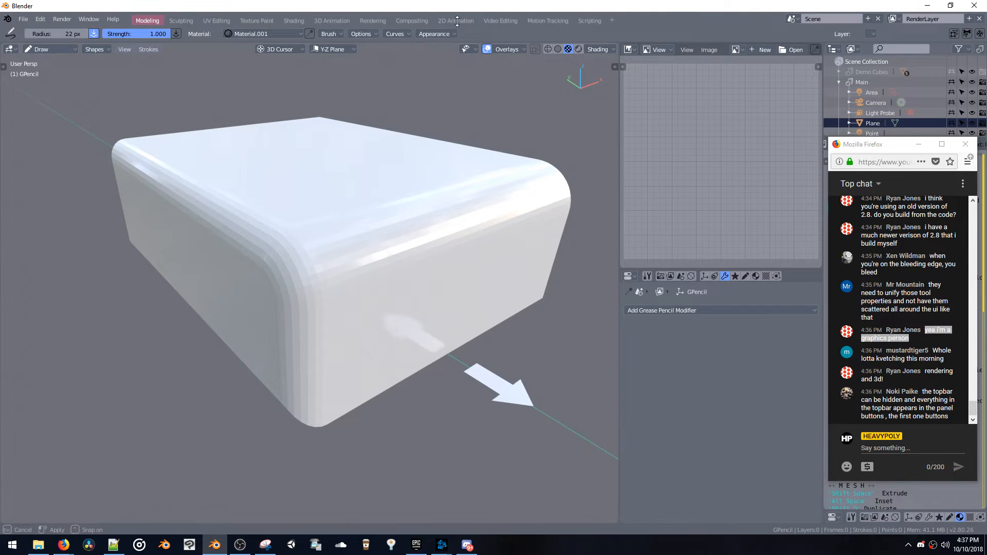
# Collapse the tool settings bar below the main menu
pyautogui.moveTo(453, 40); pyautogui.dragTo(452, 15)
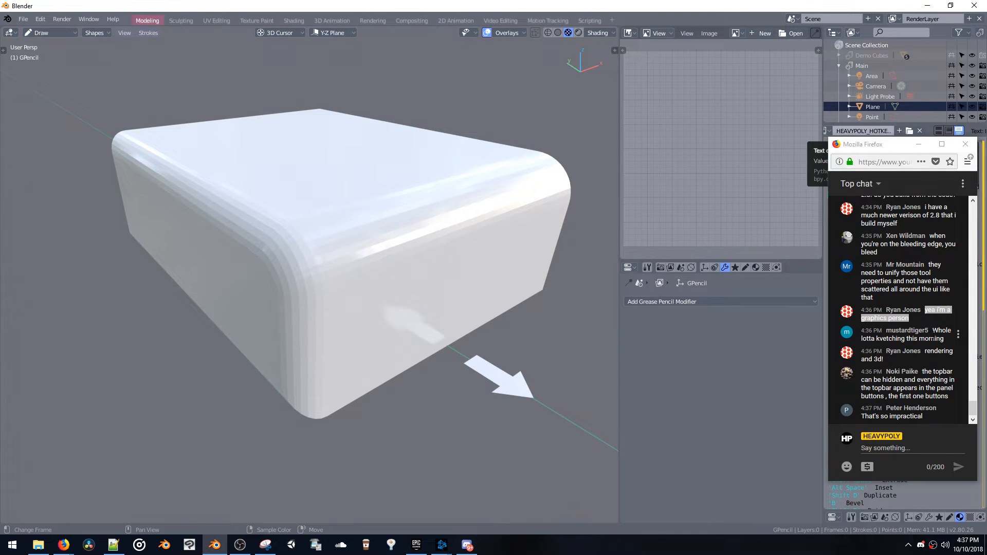
# Read the live chat messages about the top bar and the grease pencil interface in the Firefox window
pyautogui.moveTo(933, 333); pyautogui.dragTo(946, 343)
pyautogui.click(930, 322)
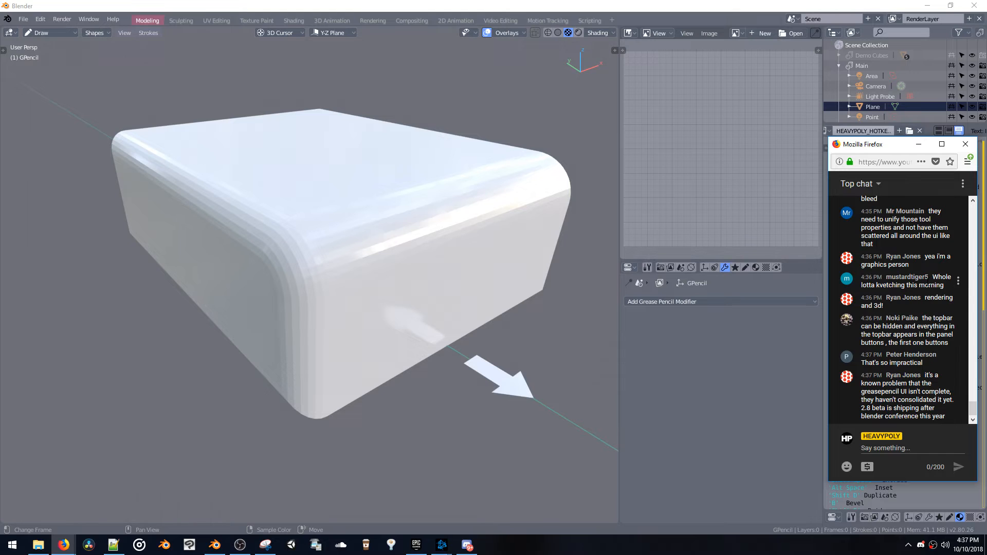
pyautogui.moveTo(934, 279)
pyautogui.mouseDown()
pyautogui.moveTo(945, 285)
pyautogui.moveTo(937, 307)
pyautogui.moveTo(929, 278)
pyautogui.moveTo(931, 288)
pyautogui.mouseUp()
pyautogui.click(943, 295)
pyautogui.click(937, 307)
pyautogui.click(930, 277)
pyautogui.click(933, 292)
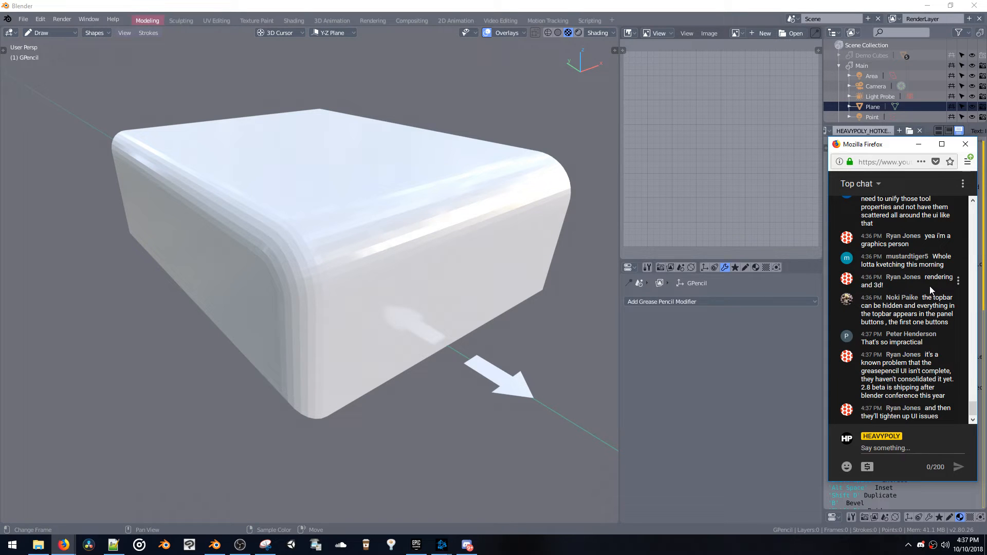
pyautogui.moveTo(945, 266); pyautogui.dragTo(934, 259)
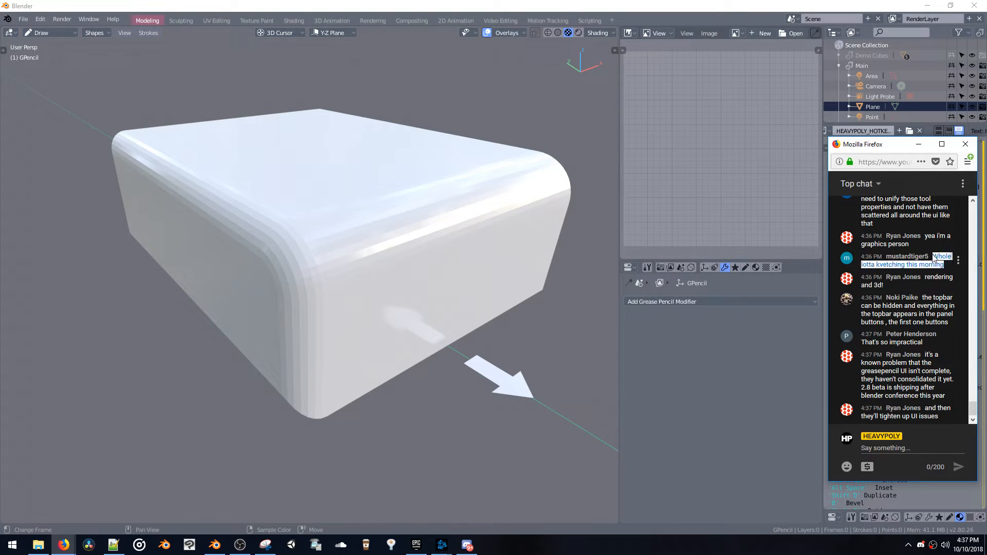
pyautogui.click(928, 286)
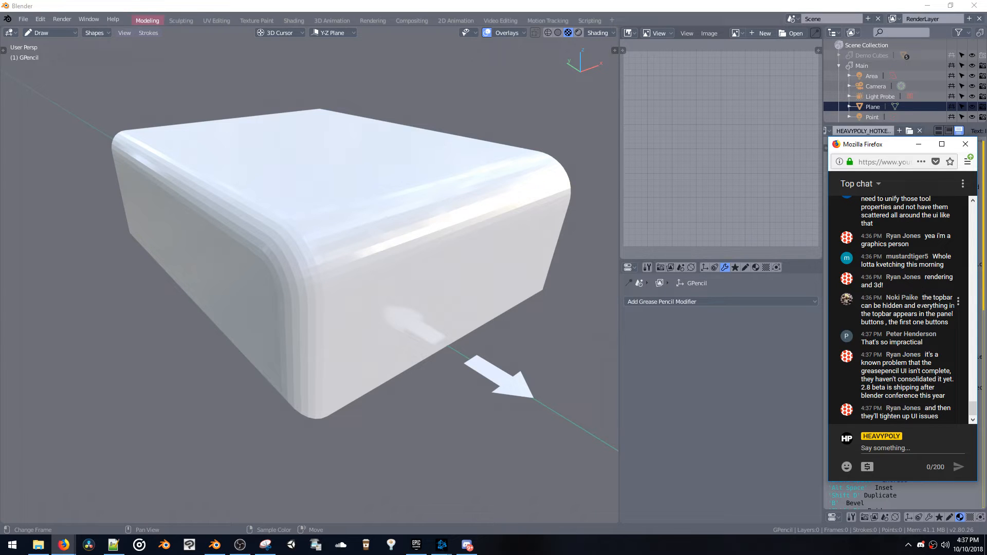
pyautogui.moveTo(923, 298); pyautogui.dragTo(937, 323)
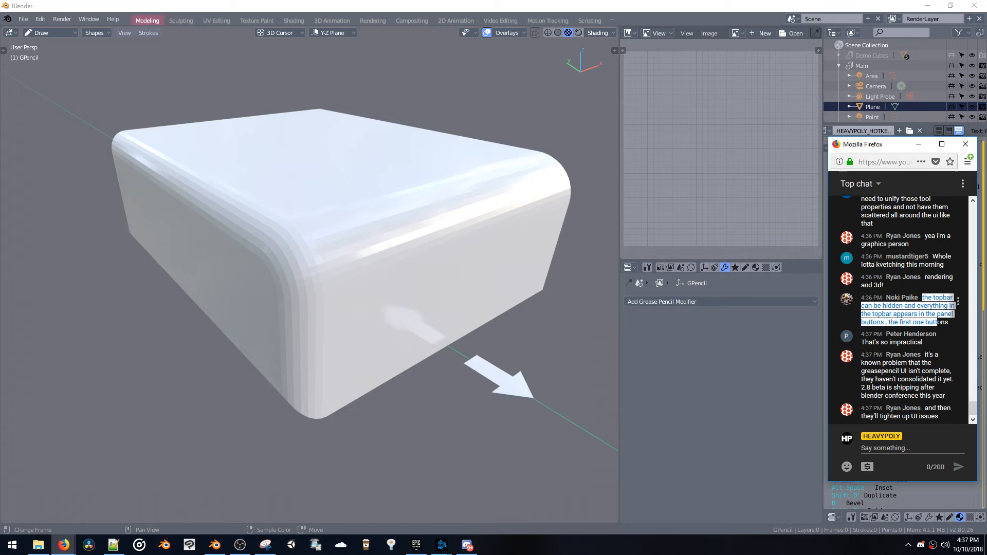
pyautogui.click(942, 323)
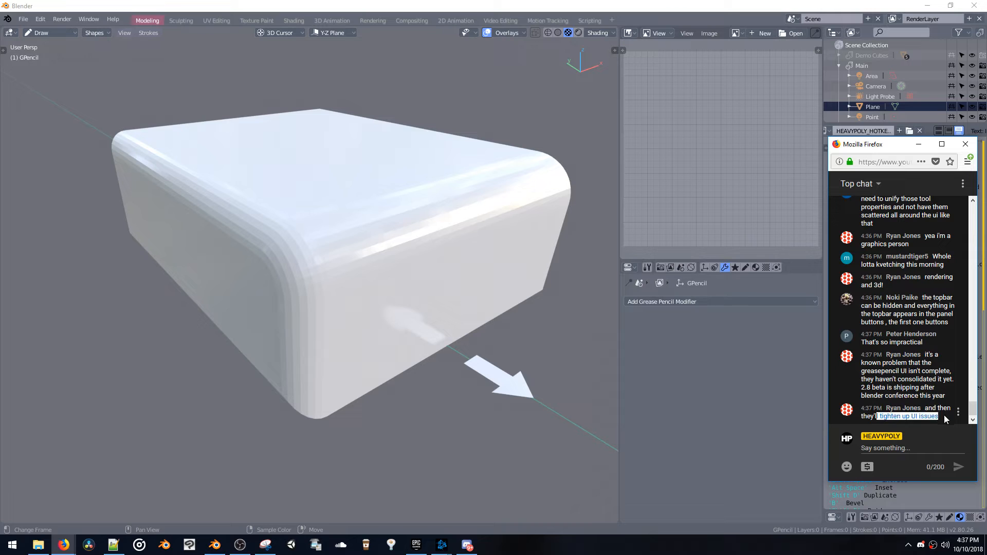
pyautogui.moveTo(902, 374); pyautogui.dragTo(923, 403)
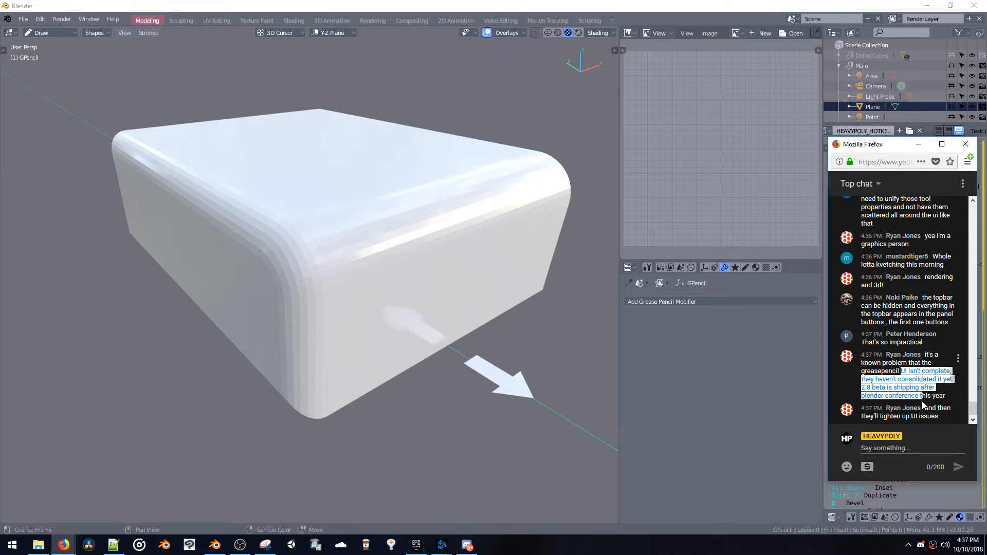
pyautogui.click(922, 396)
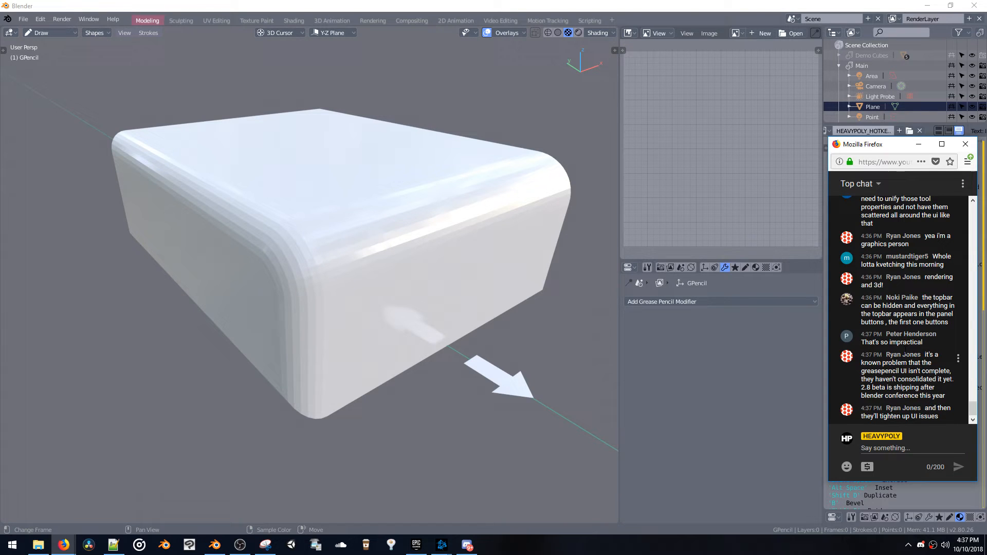
# Switch back to Blender and change the grease pencil object from Draw mode to Object Mode
pyautogui.click(402, 321)
pyautogui.hotkey('ctrl', 'space')
pyautogui.moveTo(406, 316); pyautogui.dragTo(422, 227, button='middle')
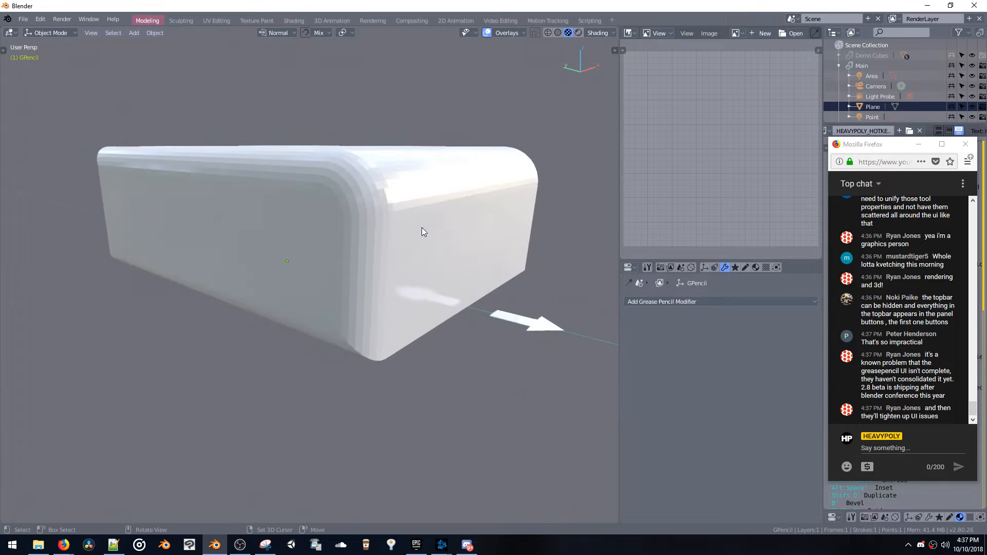
pyautogui.click(414, 26)
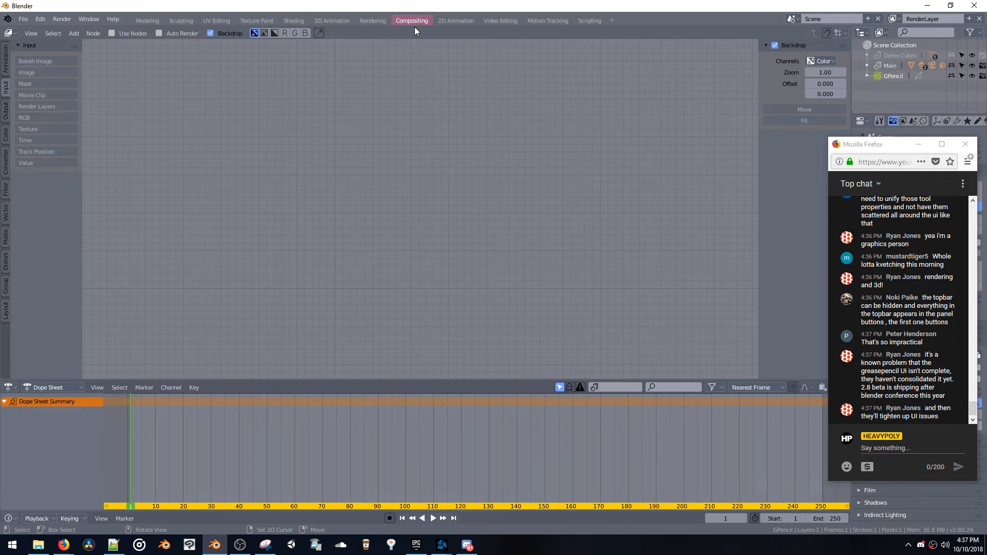
pyautogui.click(148, 20)
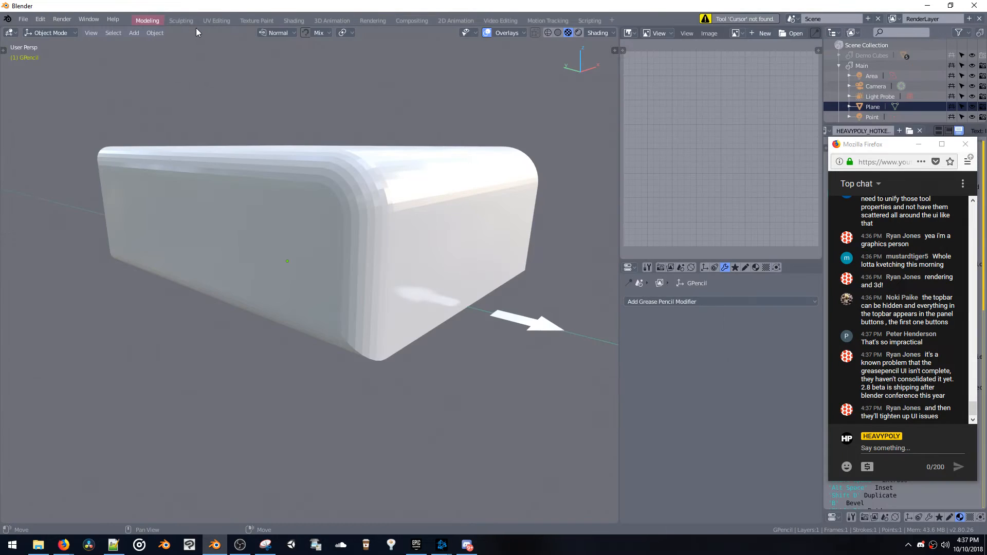
pyautogui.moveTo(199, 27)
pyautogui.mouseDown()
pyautogui.moveTo(199, 43)
pyautogui.moveTo(216, 27)
pyautogui.mouseUp()
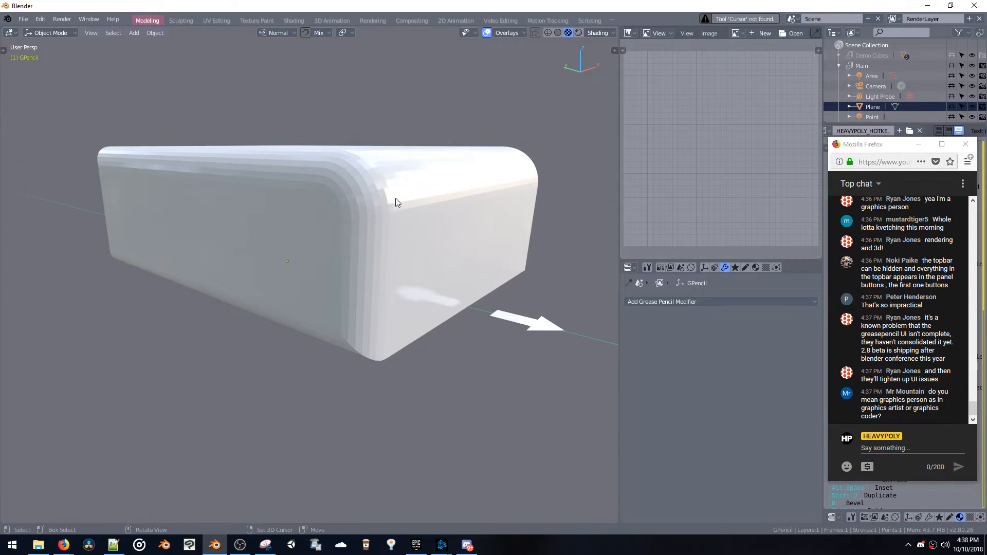
# Delete the rounded box mesh from the scene
pyautogui.moveTo(406, 195); pyautogui.dragTo(410, 219, button='middle')
pyautogui.click(411, 220)
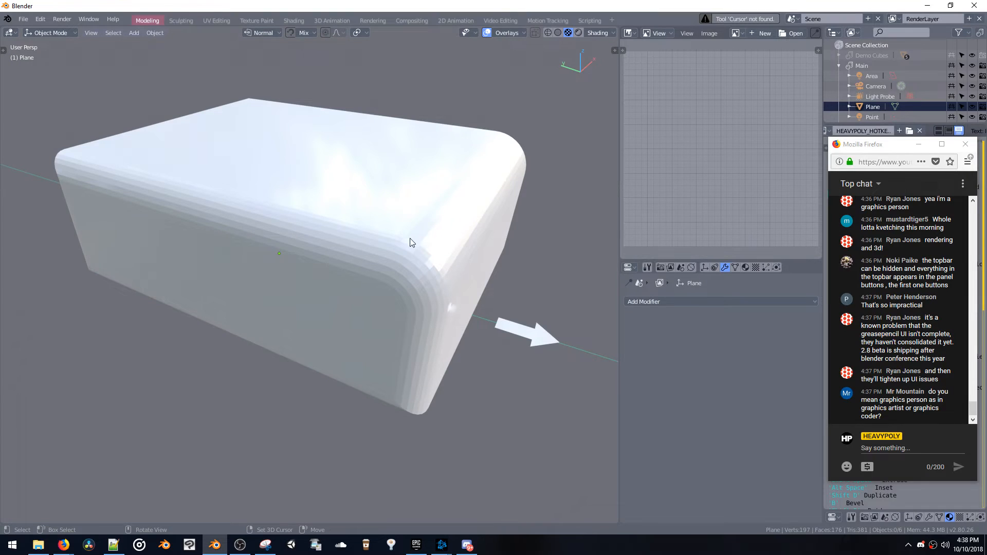
pyautogui.click(415, 252)
pyautogui.press('Delete')
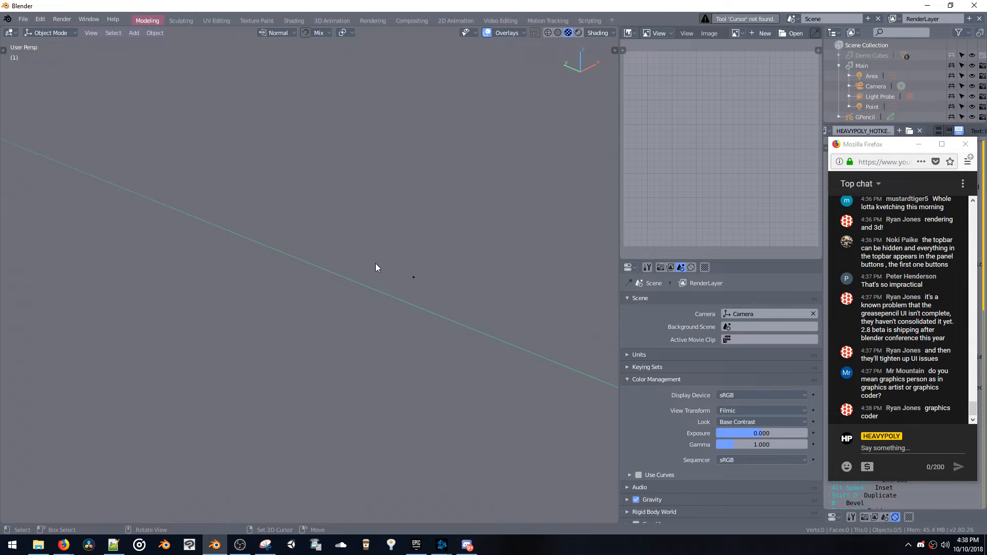
# Open the recent file Hoverbike_28_EEVEE.blend
pyautogui.hotkey('ctrl', 'o')
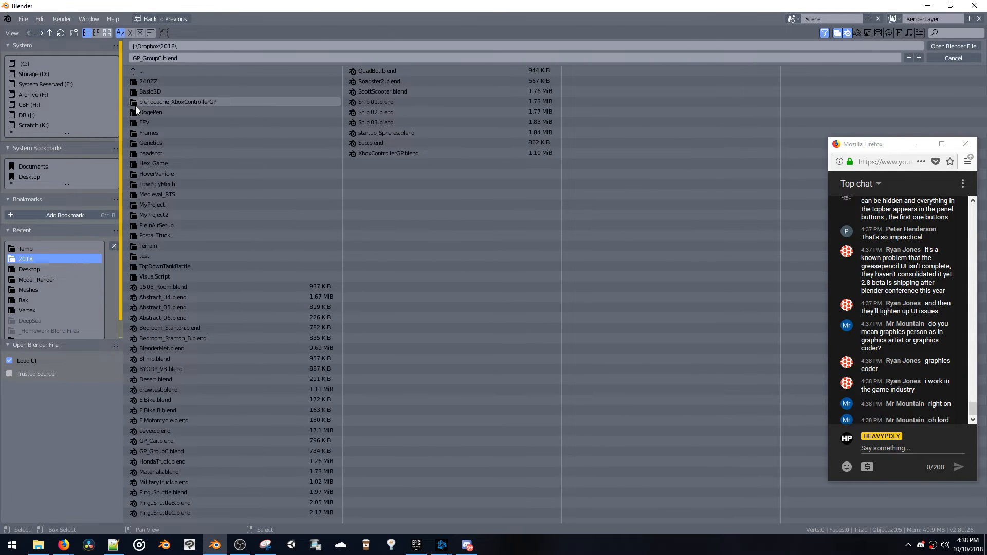
pyautogui.press('Escape')
pyautogui.click(23, 19)
pyautogui.moveTo(49, 55)
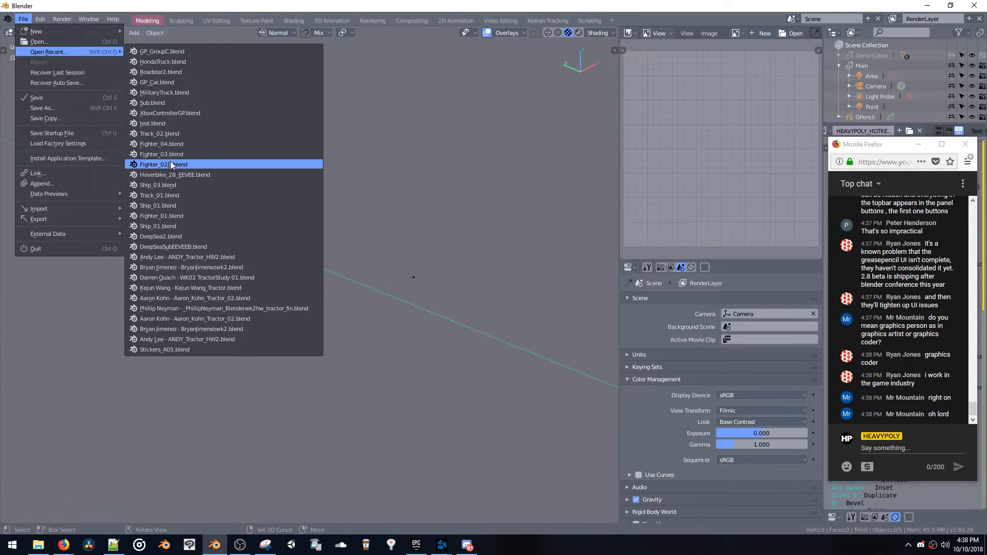
pyautogui.click(184, 175)
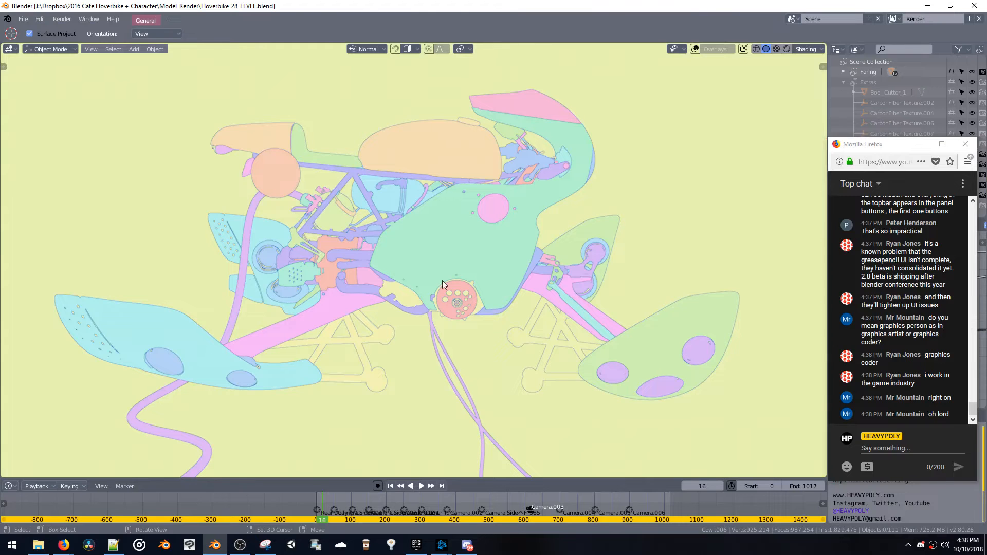
# Set the viewport shading of the hoverbike scene to Rendered
pyautogui.moveTo(443, 280); pyautogui.dragTo(395, 279, button='middle')
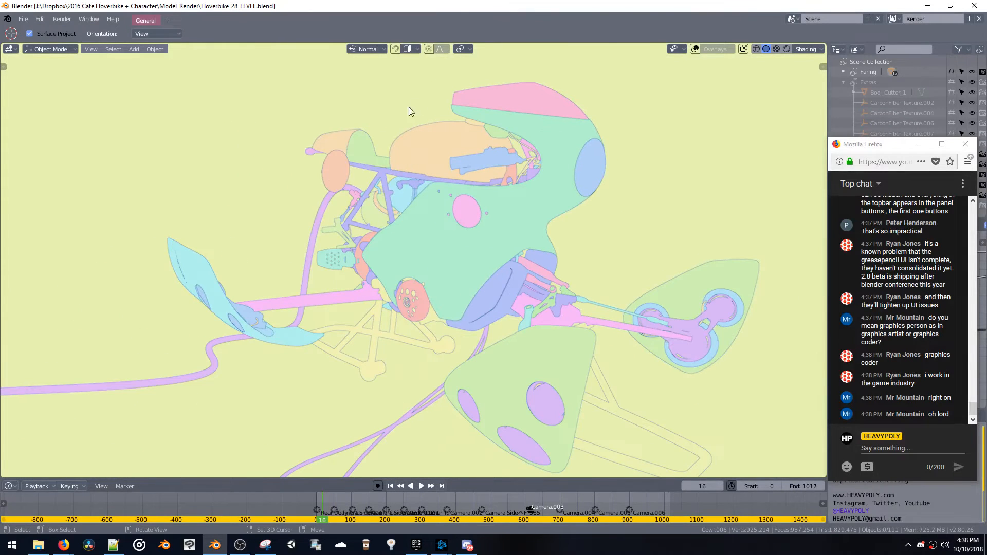
pyautogui.moveTo(447, 227); pyautogui.dragTo(419, 212, button='middle')
pyautogui.press('z')
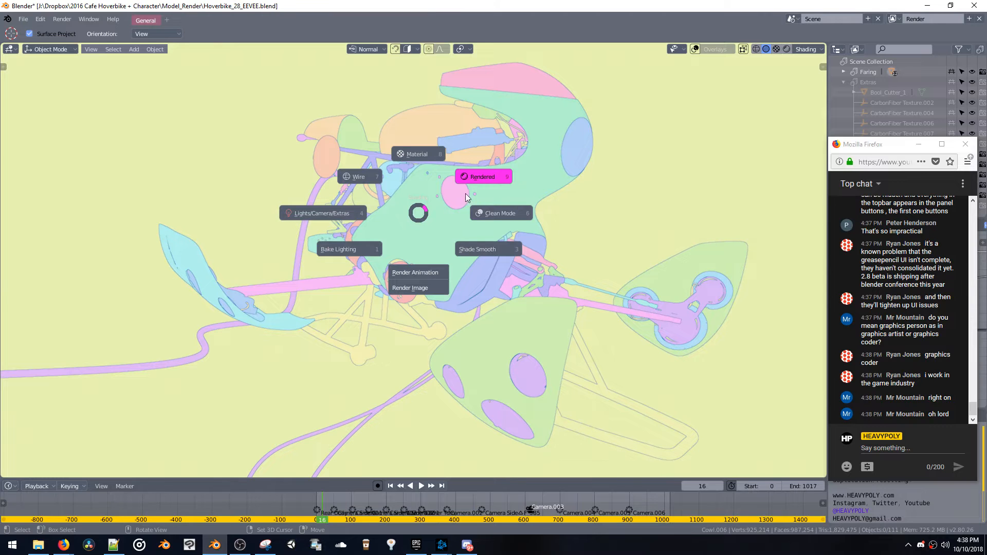
pyautogui.click(597, 230)
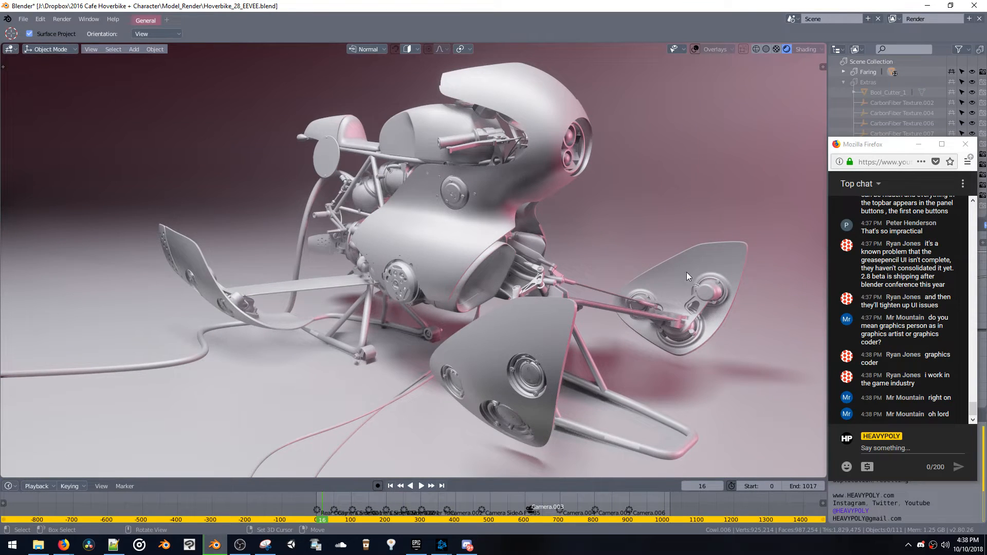
# Examine the rendered hoverbike from the side, front and rear, keeping the chat window out of the way
pyautogui.moveTo(554, 204); pyautogui.dragTo(568, 224, button='middle')
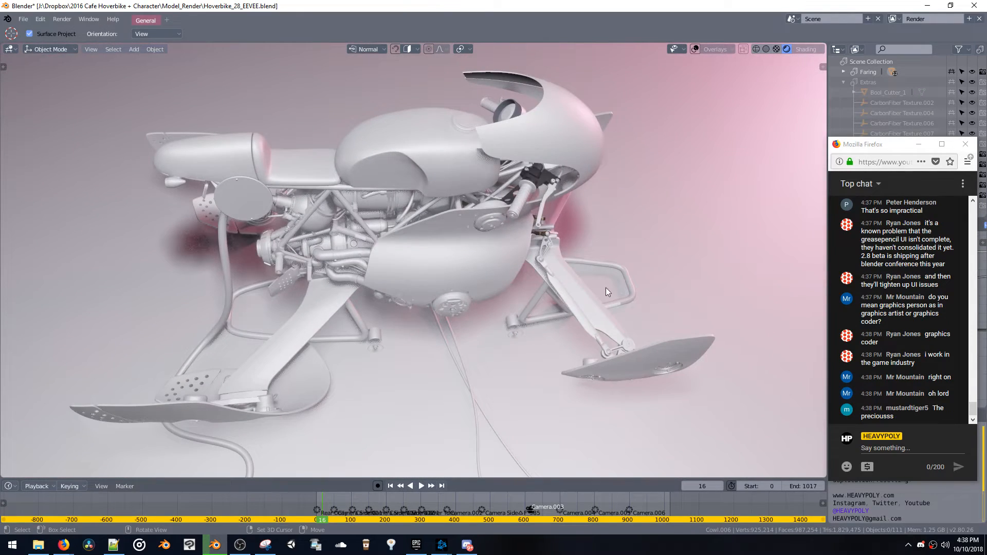
pyautogui.moveTo(668, 311); pyautogui.dragTo(671, 328, button='middle')
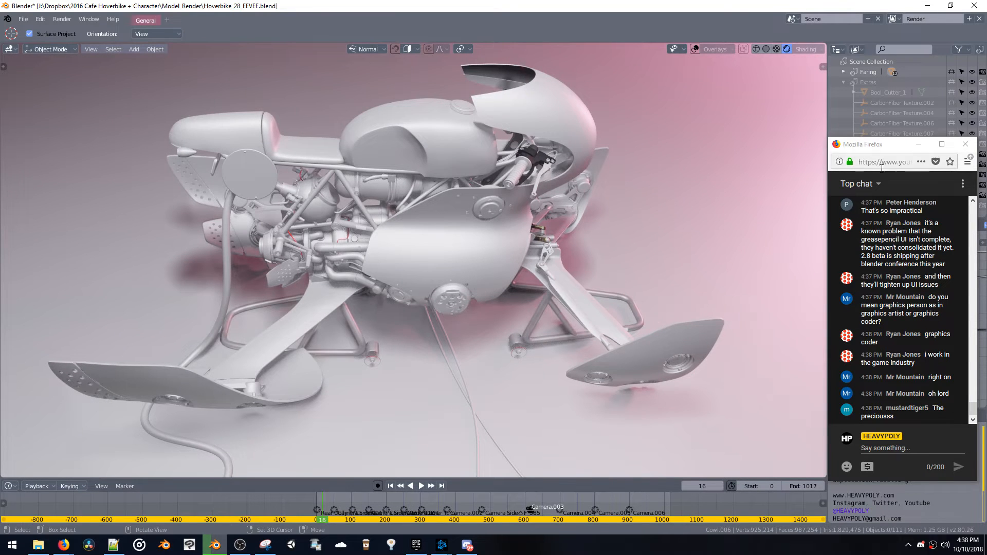
pyautogui.moveTo(895, 149); pyautogui.dragTo(899, 105)
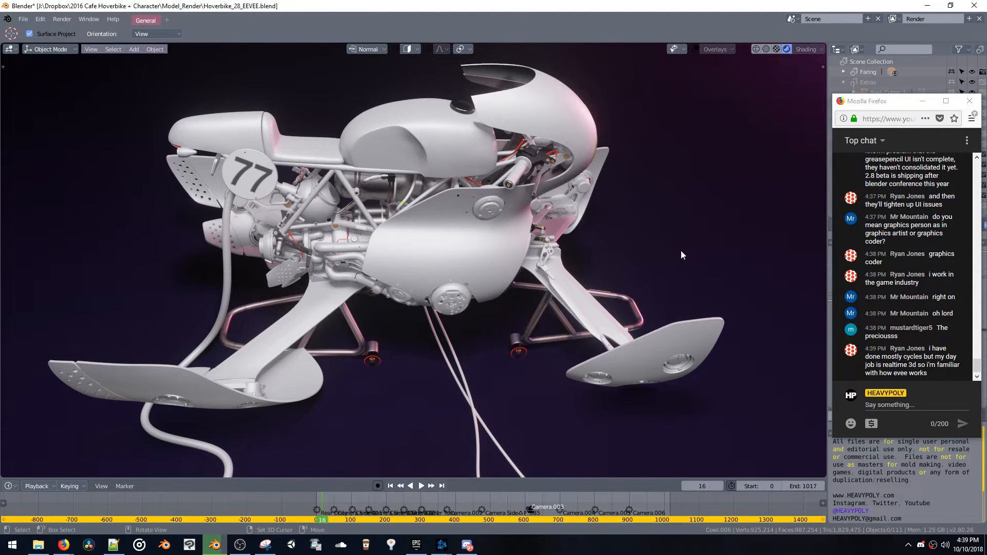
pyautogui.moveTo(681, 251); pyautogui.dragTo(624, 205, button='middle')
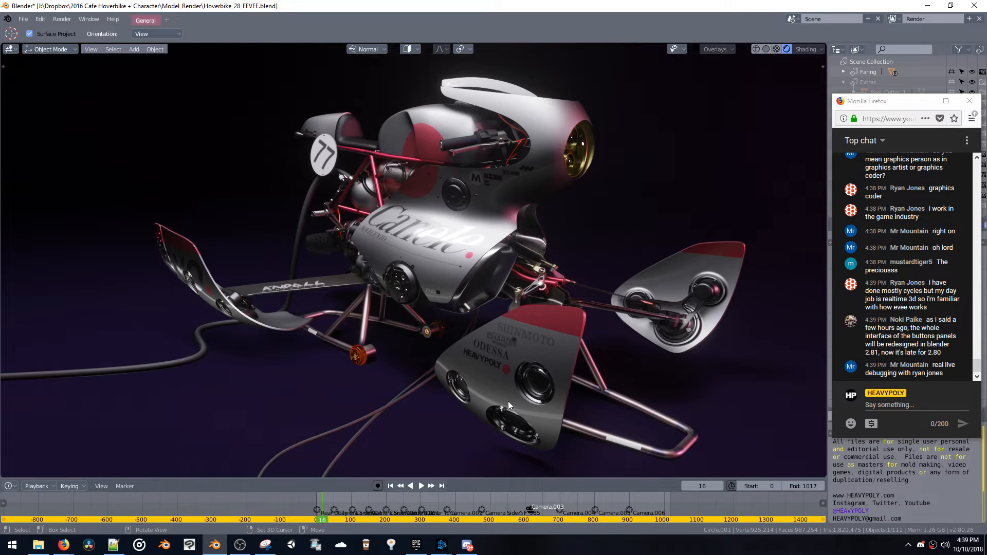
pyautogui.moveTo(508, 401); pyautogui.dragTo(526, 377, button='middle')
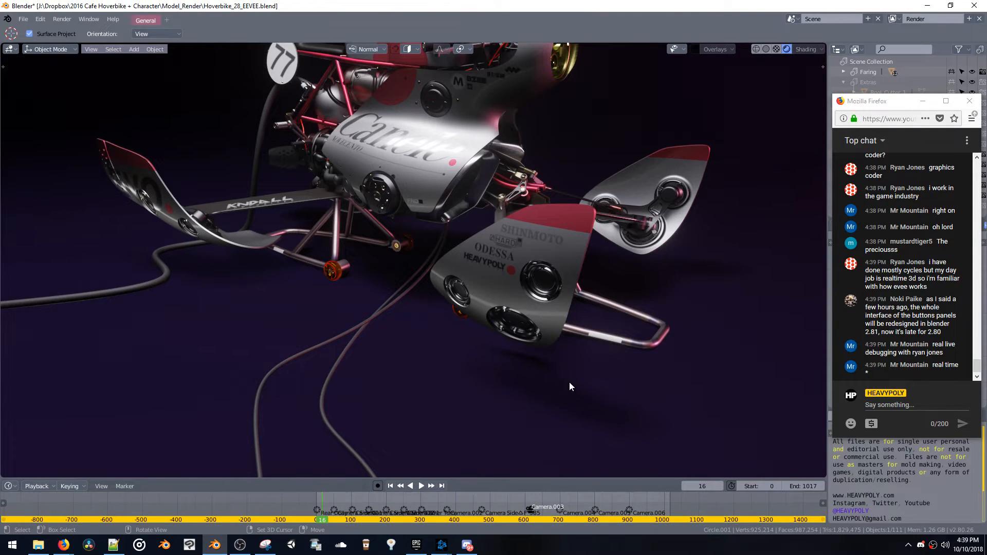
pyautogui.moveTo(569, 387); pyautogui.dragTo(471, 375, button='middle')
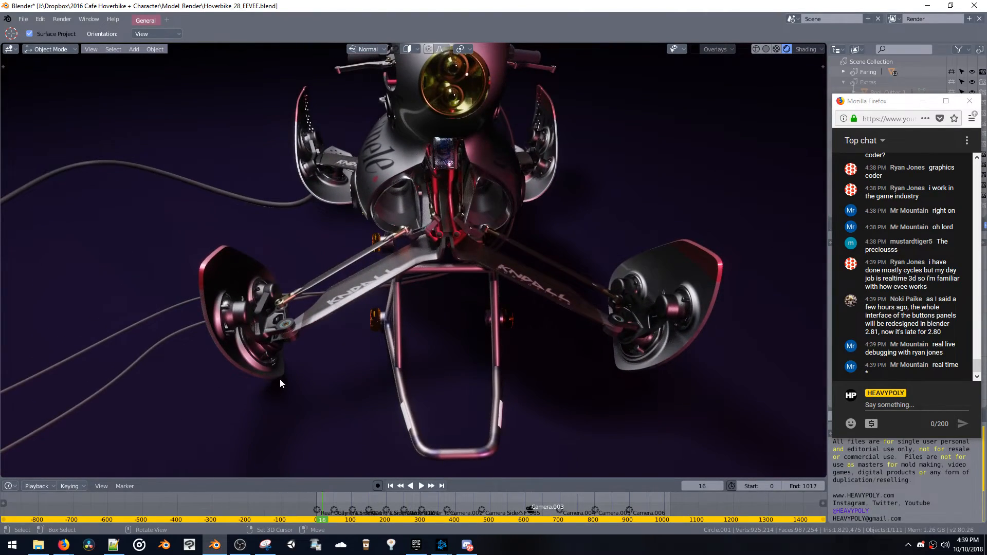
pyautogui.moveTo(360, 402); pyautogui.dragTo(257, 344, button='middle')
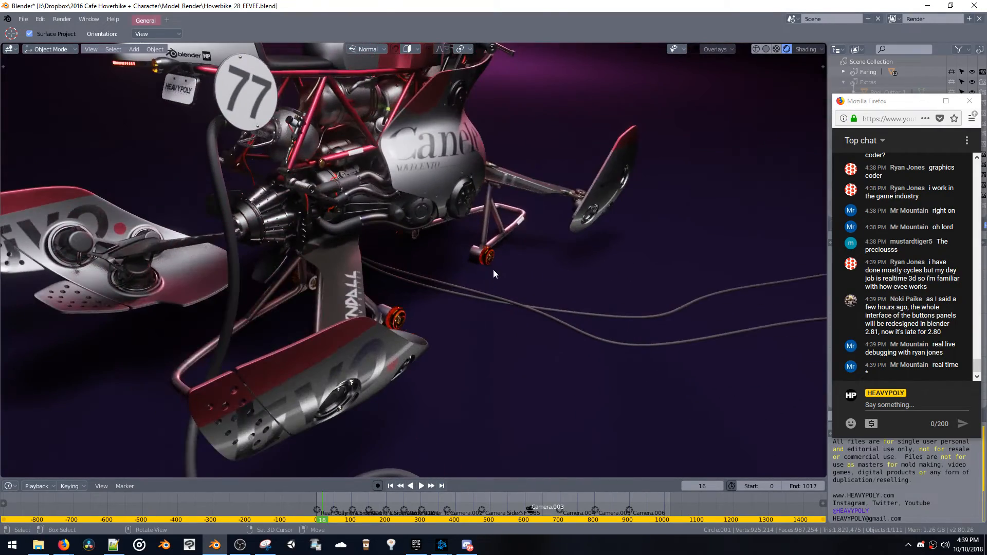
# Examine the hoverbike's front, fairing decals, engine and frame close up in the rendered view
pyautogui.keyDown('shift'); pyautogui.moveTo(440, 150); pyautogui.dragTo(408, 348, button='middle'); pyautogui.keyUp('shift')
pyautogui.click(436, 283)
pyautogui.press('space')
pyautogui.click(402, 280)
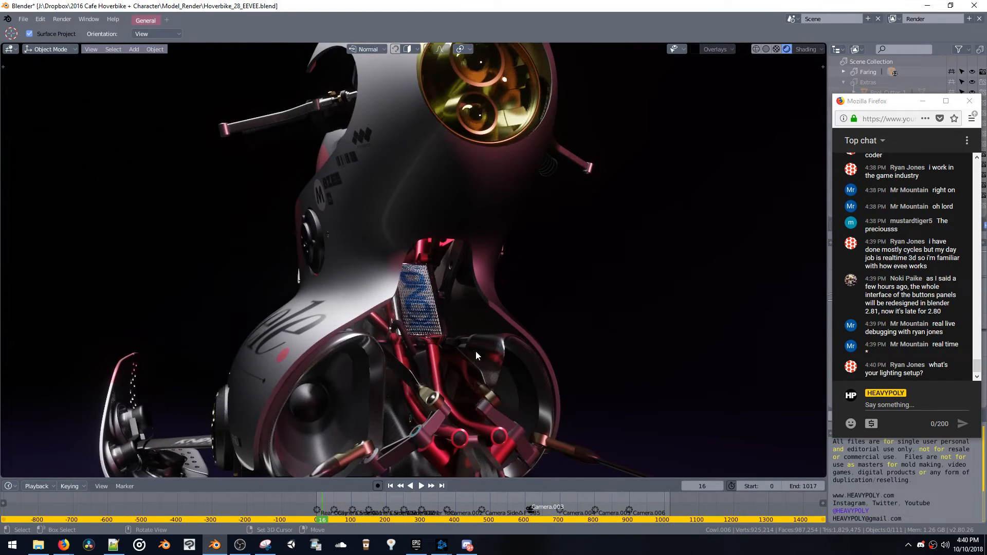
pyautogui.moveTo(476, 350); pyautogui.dragTo(473, 321, button='middle')
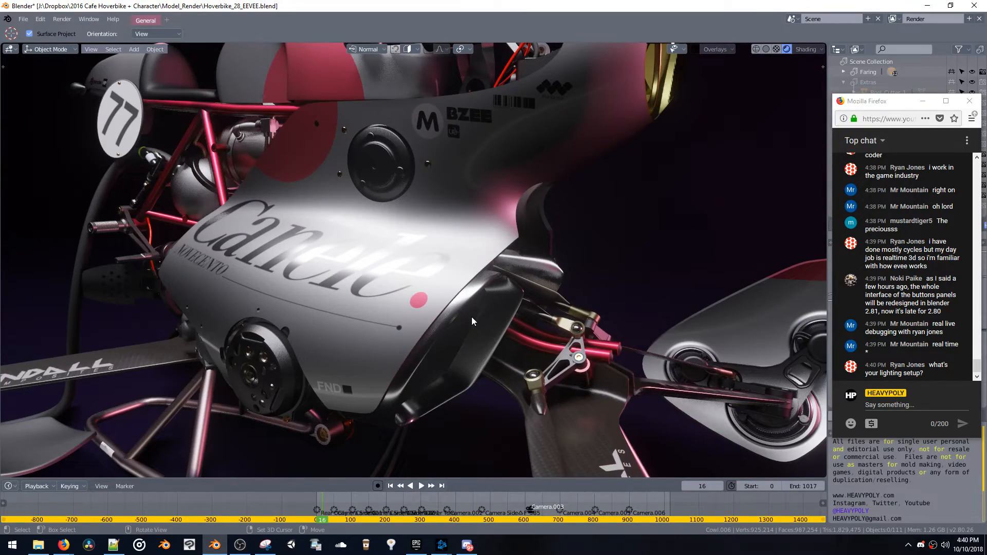
pyautogui.moveTo(352, 209); pyautogui.dragTo(404, 225, button='middle')
pyautogui.moveTo(481, 228); pyautogui.dragTo(396, 169, button='middle')
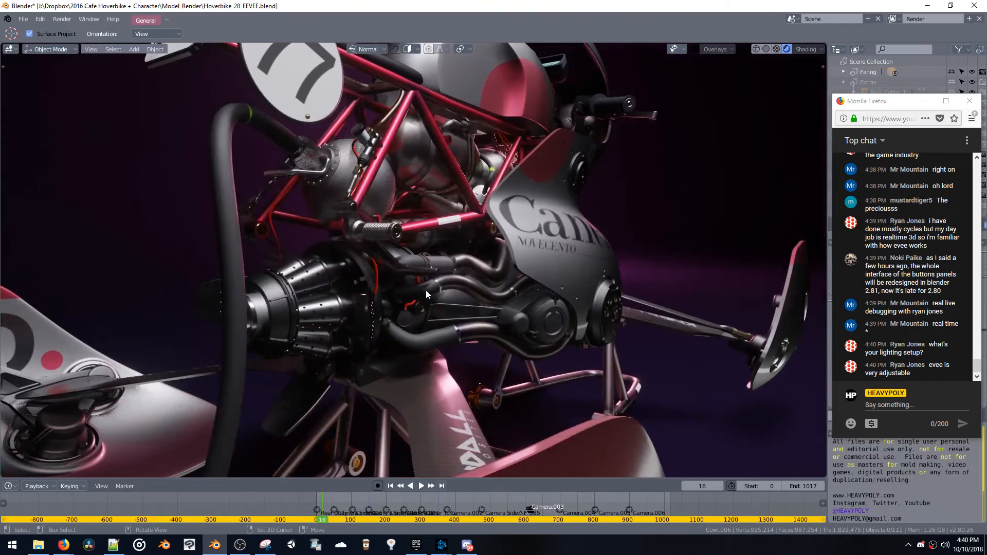
pyautogui.moveTo(466, 269); pyautogui.dragTo(467, 239, button='middle')
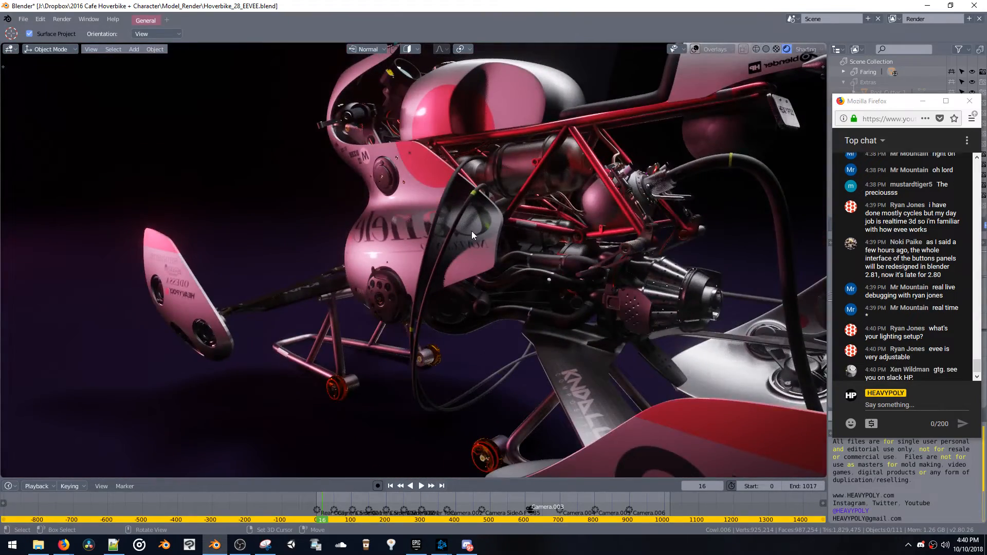
pyautogui.scroll(3, 479, 226)
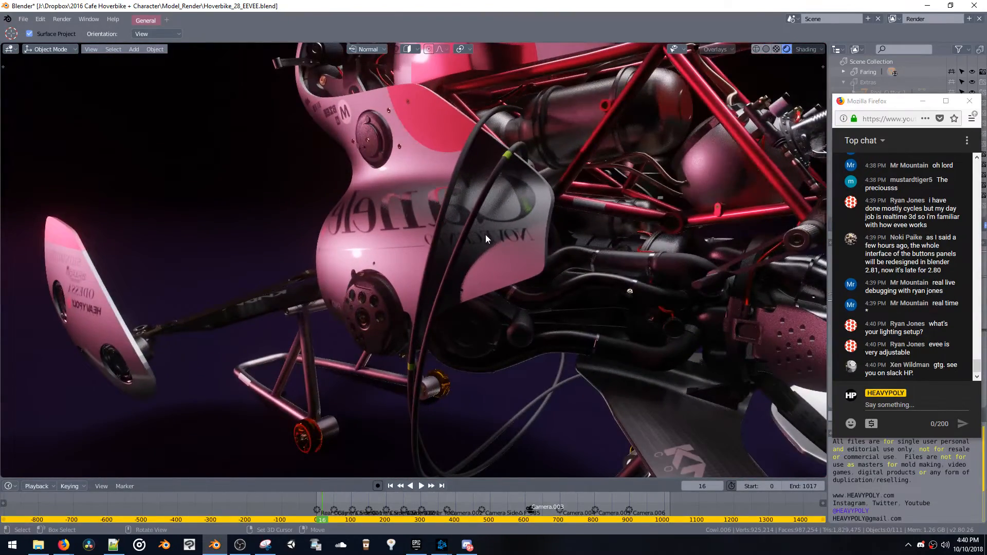
pyautogui.moveTo(485, 234); pyautogui.dragTo(460, 256, button='middle')
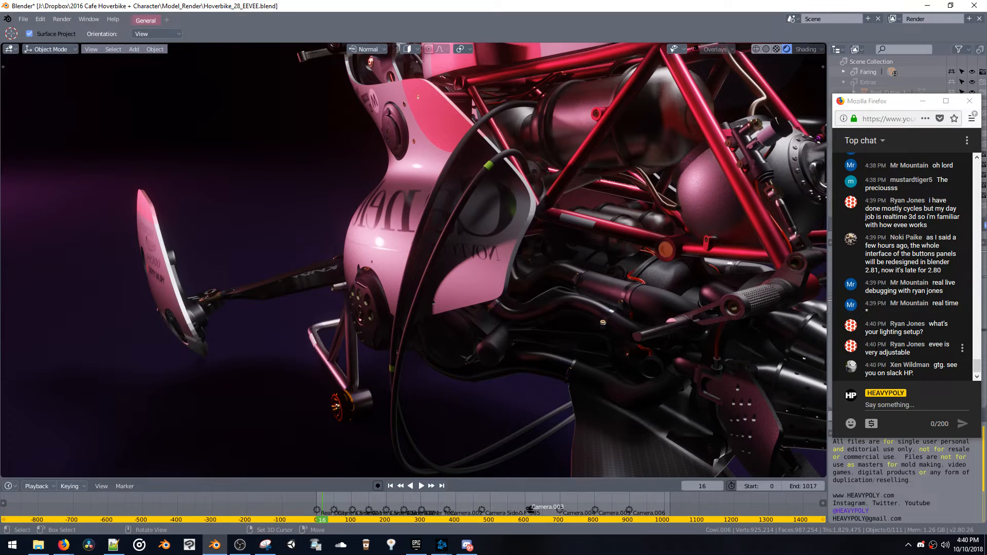
# Move the chat window over the 3D viewport to uncover the outliner and the shader nodes
pyautogui.moveTo(895, 100); pyautogui.dragTo(649, 74)
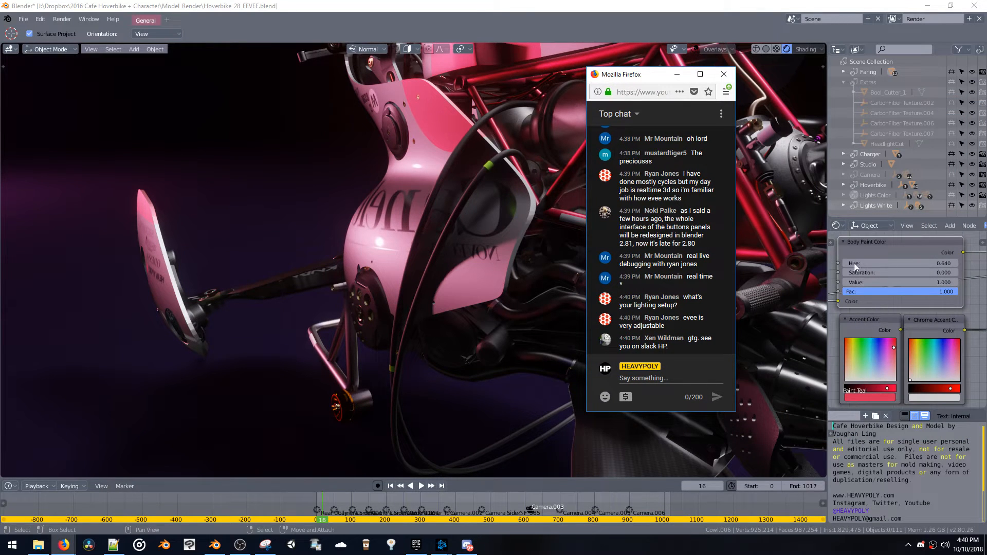
# Replace the outliner with a second 3D view and the shader nodes with Properties, showing the shadow settings of the Underlight.001 area light
pyautogui.click(844, 136)
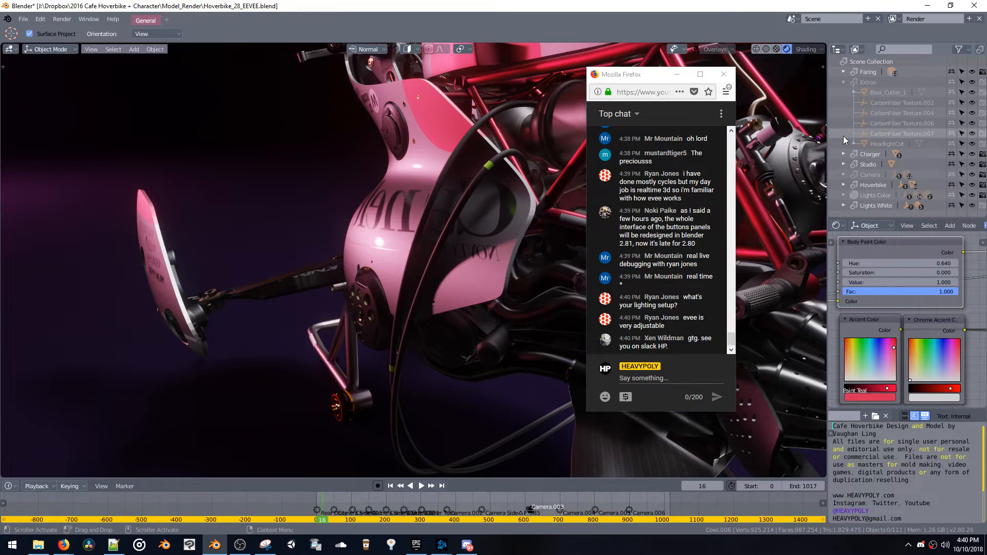
pyautogui.hotkey('ctrl', 'shift', 'space')
pyautogui.click(844, 140)
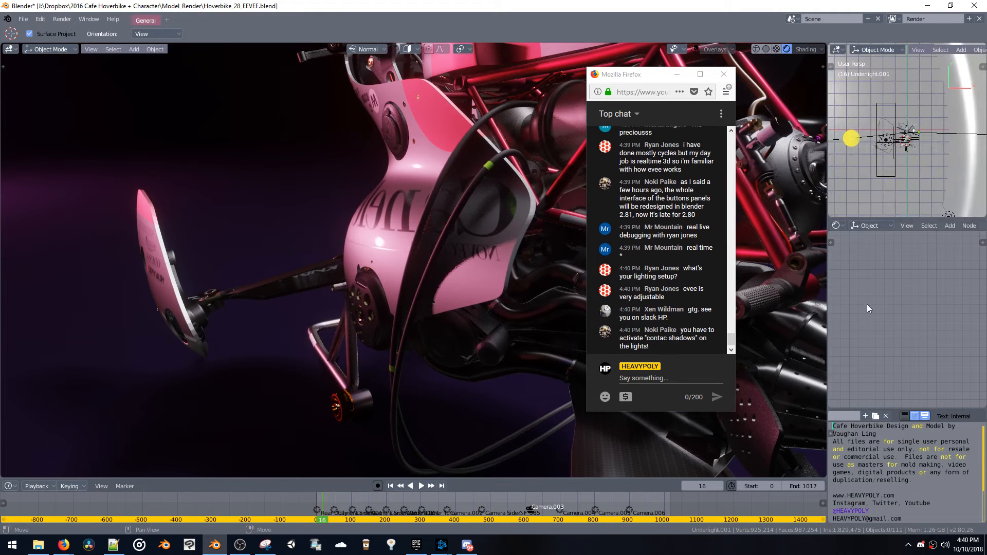
pyautogui.hotkey('ctrl', 'shift', 'space')
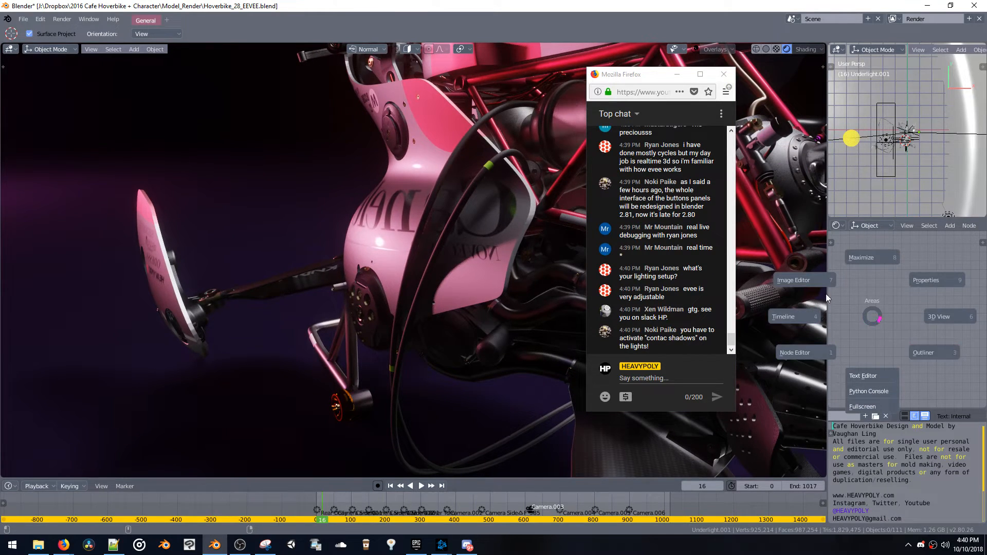
pyautogui.click(918, 288)
pyautogui.scroll(-5, 879, 288)
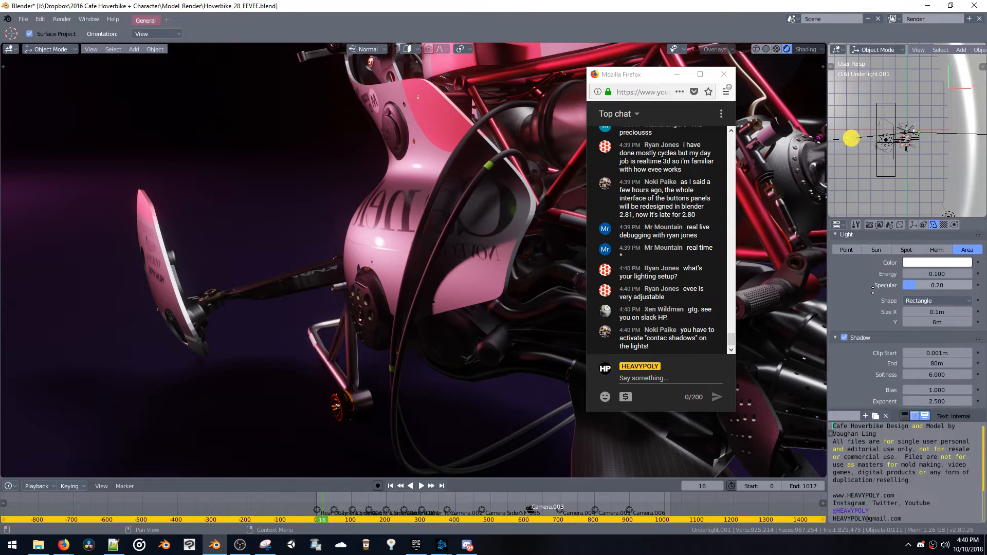
pyautogui.scroll(-5, 873, 290)
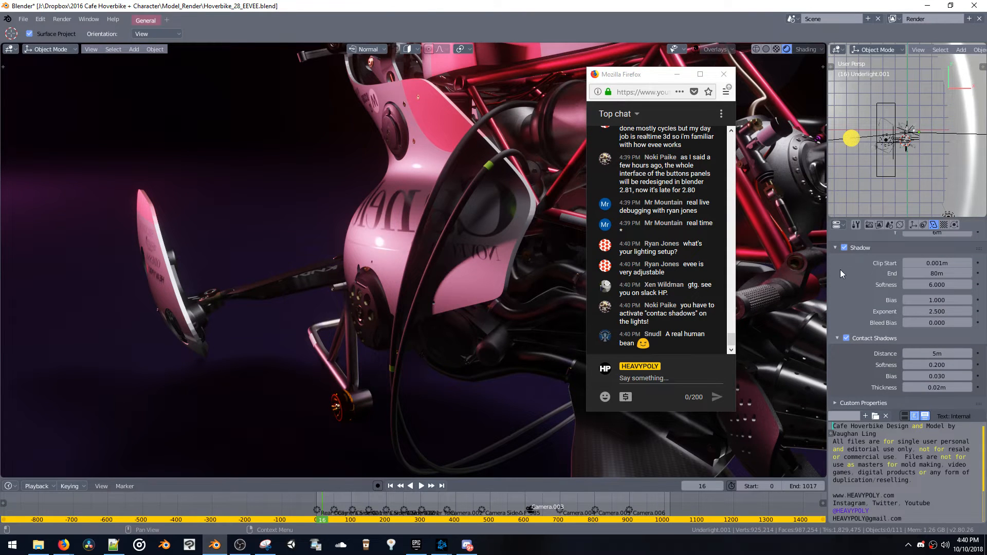
# Move the chat window clear of the hoverbike's engine, and compare the render with Underlight.001's contact shadows off and on
pyautogui.moveTo(652, 78); pyautogui.dragTo(733, 32)
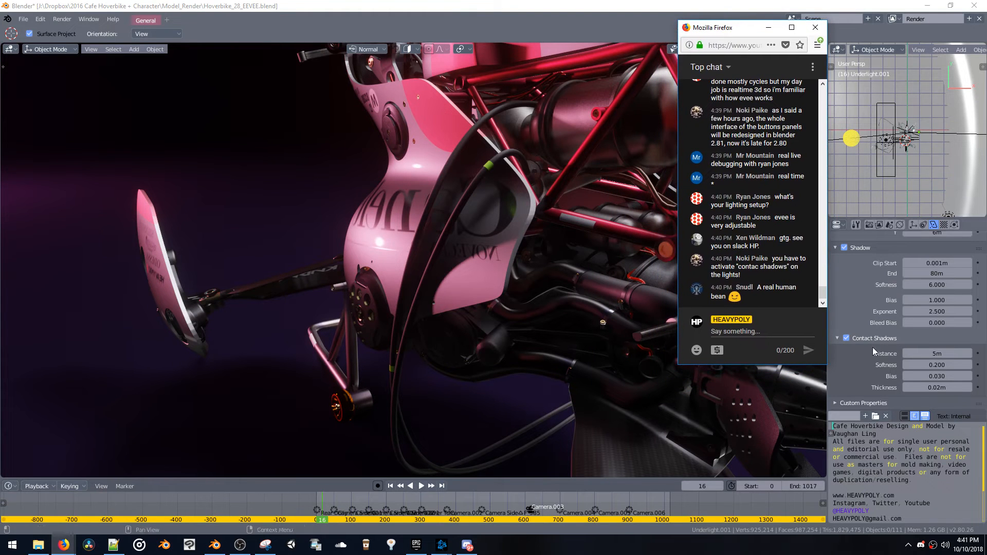
pyautogui.click(847, 339)
pyautogui.click(848, 340)
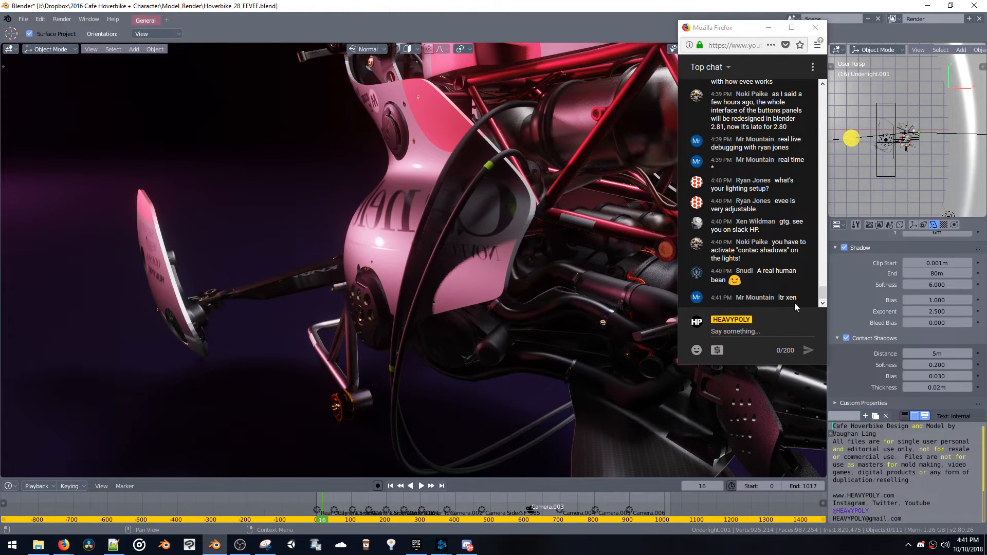
pyautogui.keyDown('ctrl'); pyautogui.moveTo(551, 199); pyautogui.dragTo(554, 243, button='middle'); pyautogui.keyUp('ctrl')
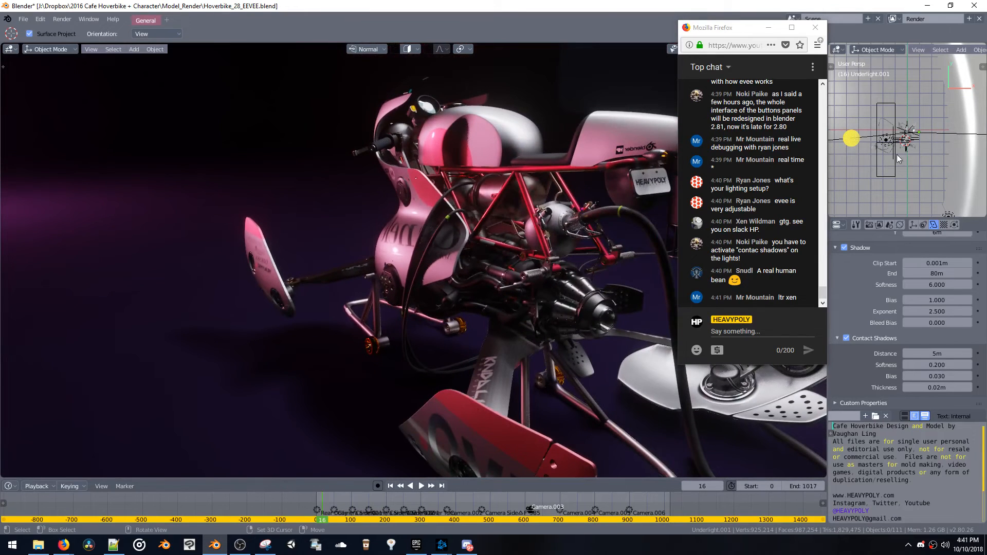
# Select the Overlight area light and compare the render with its contact shadows off and on
pyautogui.click(887, 144)
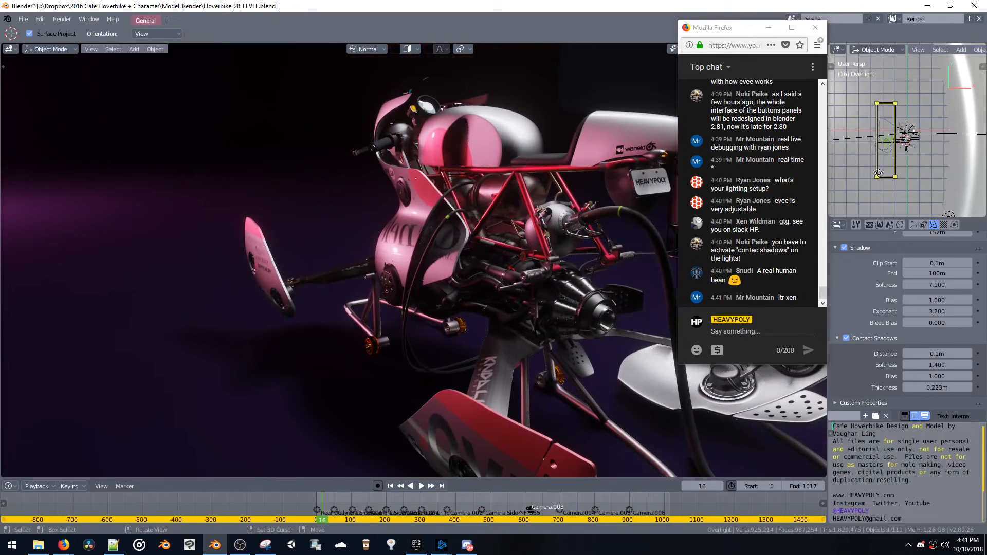
pyautogui.click(847, 338)
pyautogui.click(848, 340)
pyautogui.click(848, 339)
pyautogui.click(848, 339)
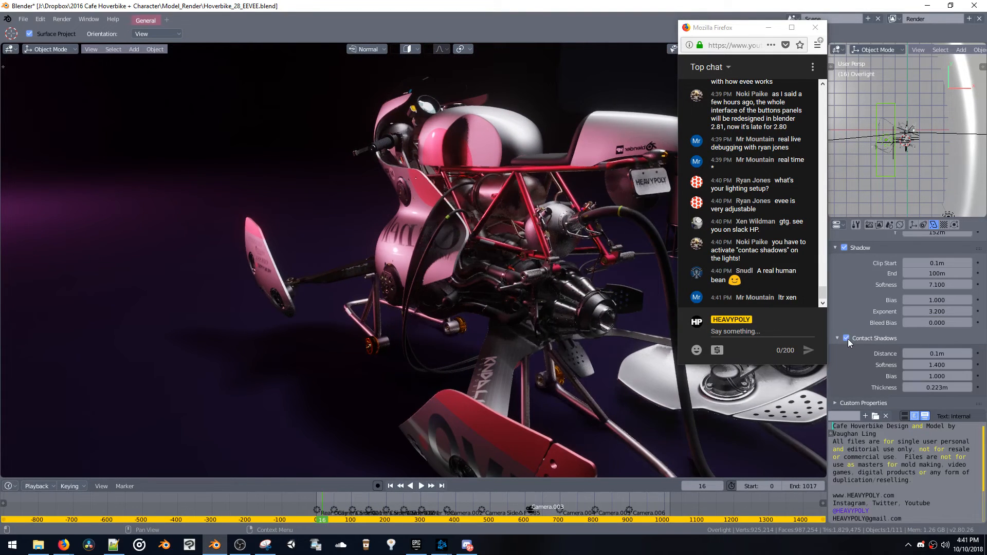
pyautogui.click(847, 338)
pyautogui.click(848, 340)
pyautogui.click(847, 341)
pyautogui.click(847, 340)
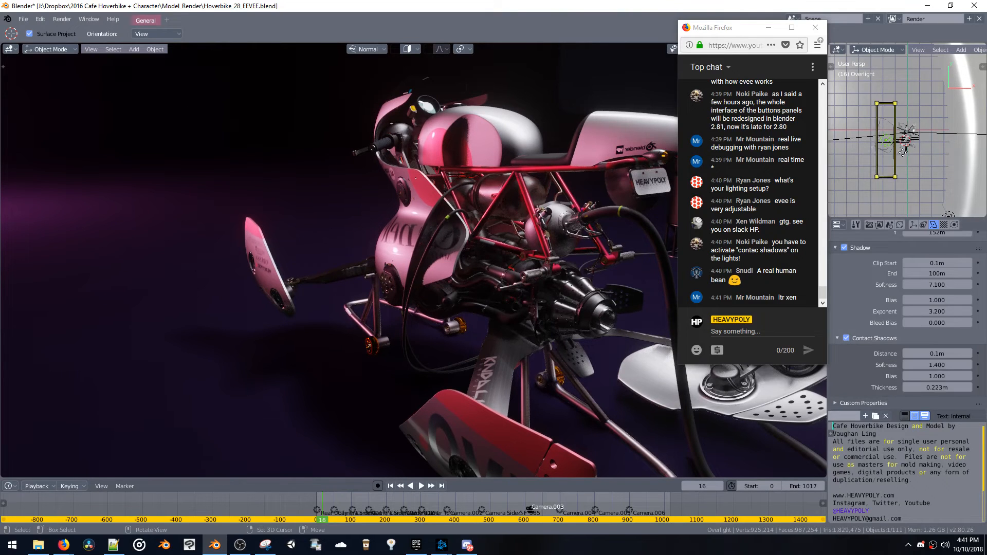
# Select the Underlight.001 light in the small 3D view and compare its contact shadows and its shadow off and on
pyautogui.moveTo(903, 153); pyautogui.dragTo(900, 78, button='middle')
pyautogui.click(902, 74)
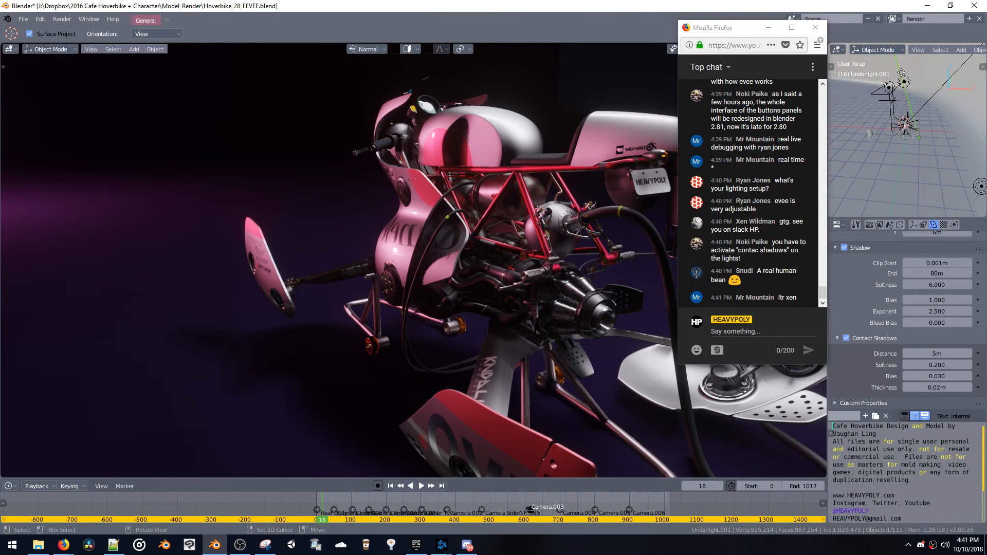
pyautogui.press('KP_Decimal')
pyautogui.click(847, 338)
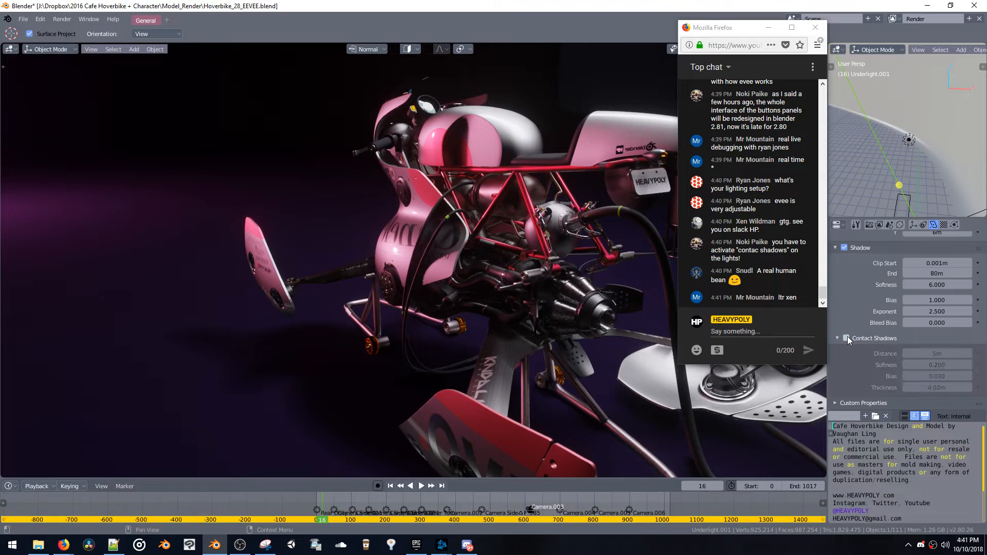
pyautogui.click(847, 338)
pyautogui.click(843, 246)
pyautogui.click(844, 247)
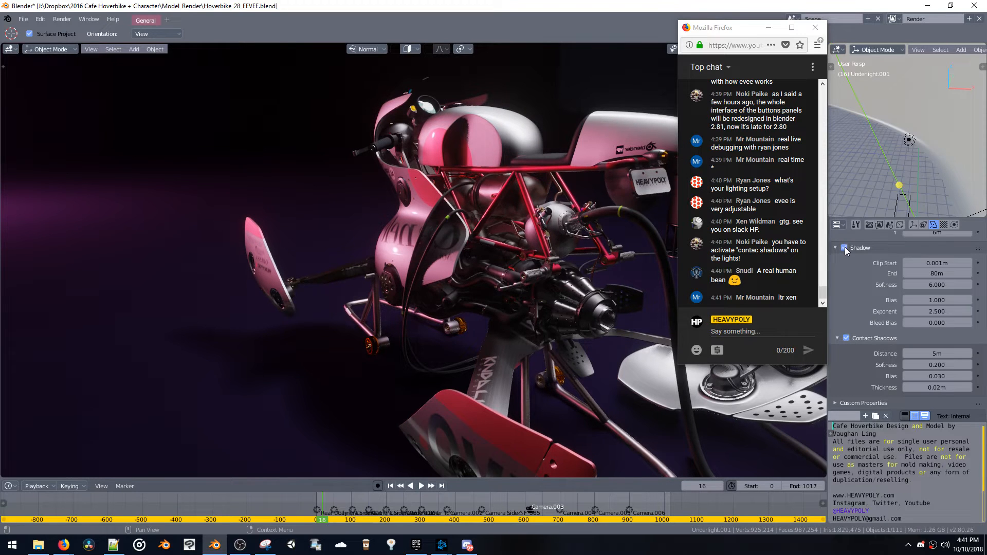
# Select the Point light, compare its shadow and contact shadows off and on, and inspect the hoverbike from the front side
pyautogui.click(910, 141)
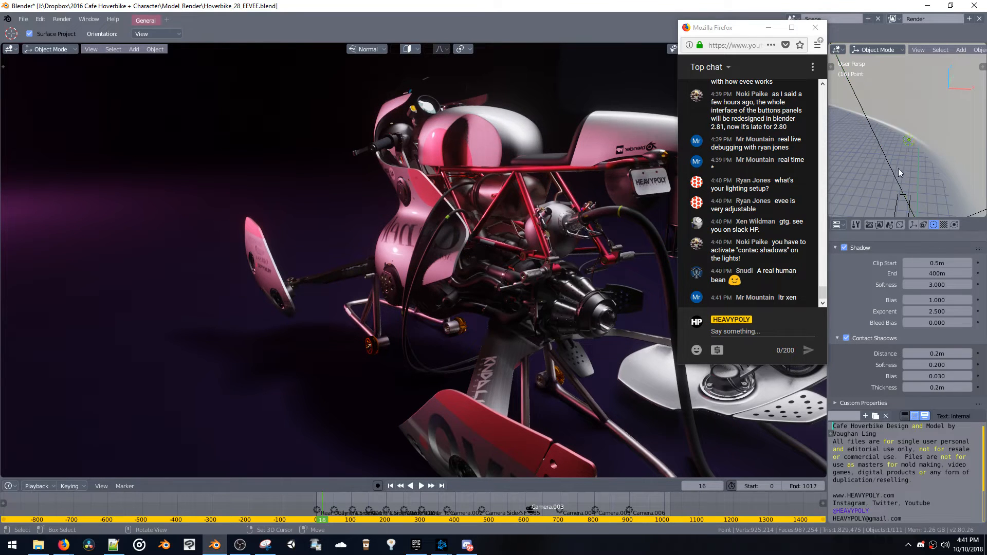
pyautogui.click(845, 248)
pyautogui.click(845, 247)
pyautogui.click(846, 338)
pyautogui.click(845, 338)
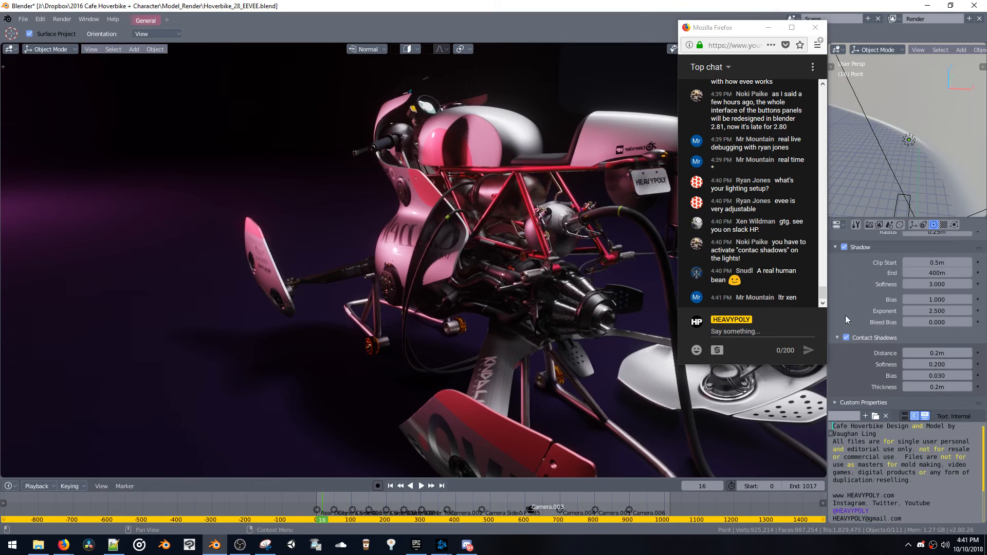
pyautogui.moveTo(445, 239); pyautogui.dragTo(612, 214, button='middle')
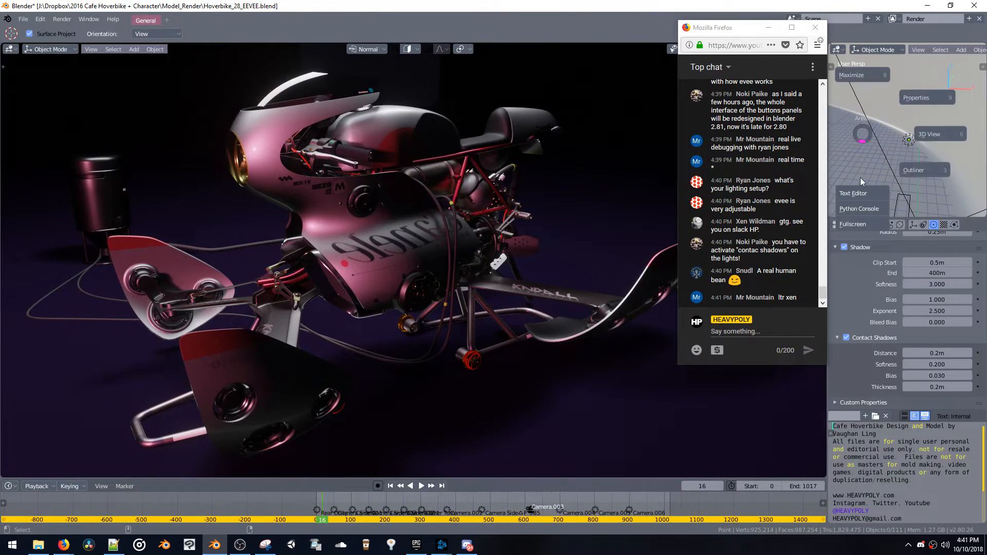
# Replace the small 3D view with the outliner, and light the scene with the Lights Color collection instead of Lights White
pyautogui.hotkey('shift', 'F9')
pyautogui.click(844, 82)
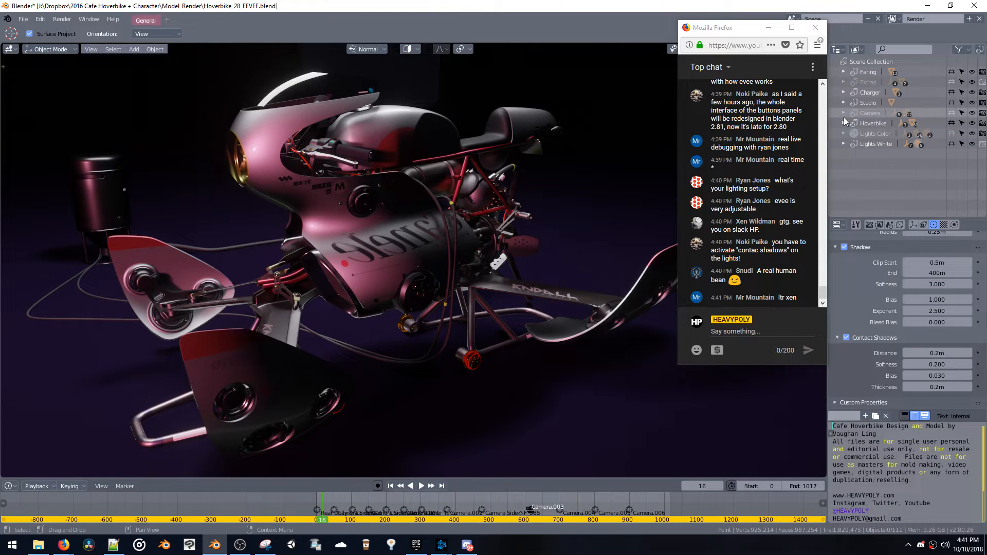
pyautogui.click(962, 134)
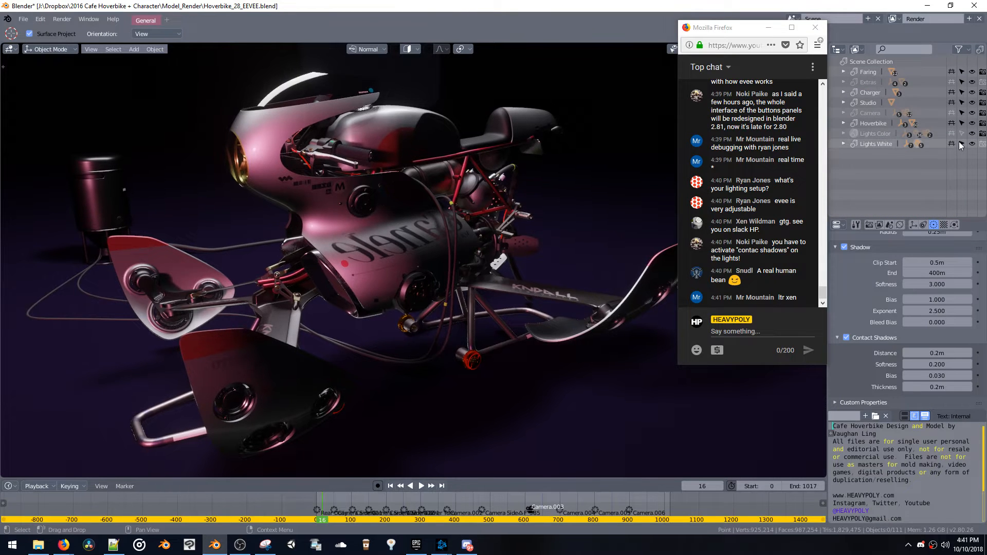
pyautogui.click(953, 144)
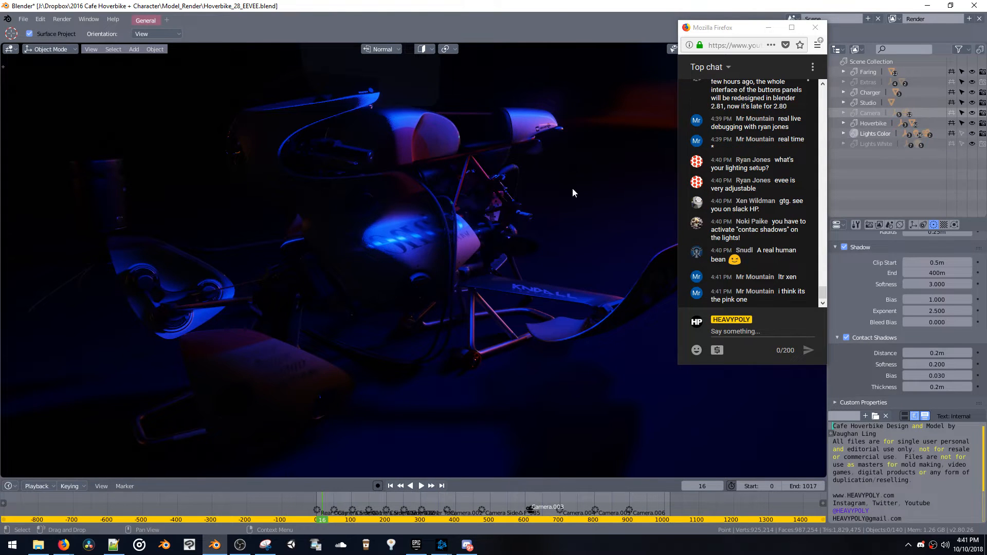
# Move the timeline to frame 96 and examine the hoverbike under the coloured lights from the front and rear
pyautogui.moveTo(573, 187); pyautogui.dragTo(611, 186, button='middle')
pyautogui.press('space')
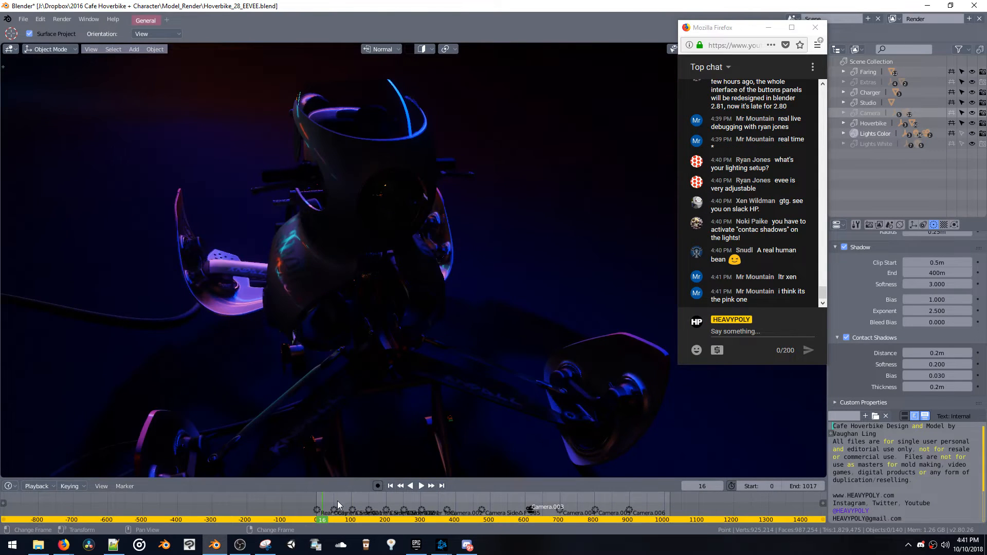
pyautogui.moveTo(319, 505); pyautogui.dragTo(349, 503)
pyautogui.moveTo(365, 378); pyautogui.dragTo(386, 371, button='middle')
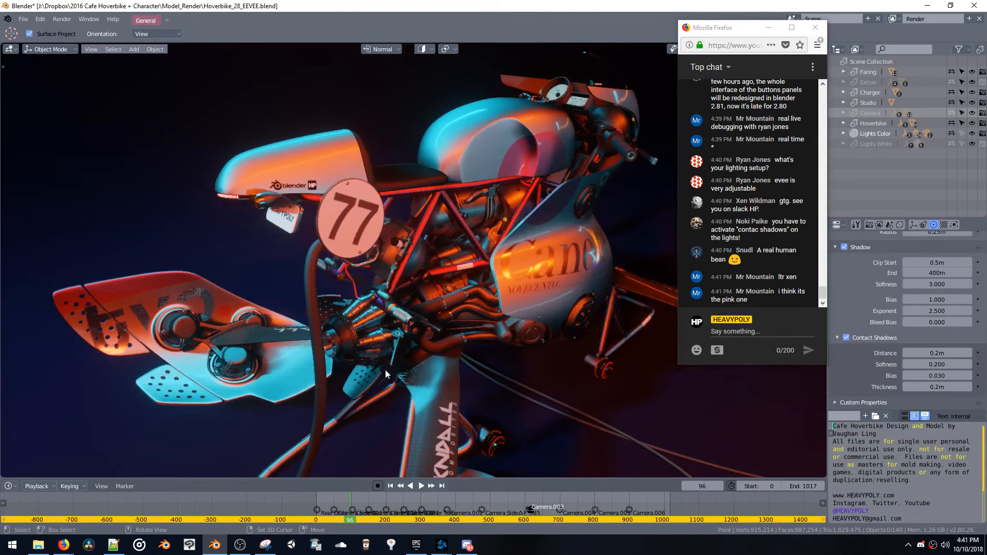
# Exclude the Lights Color collection and enable Lights White again
pyautogui.click(857, 137)
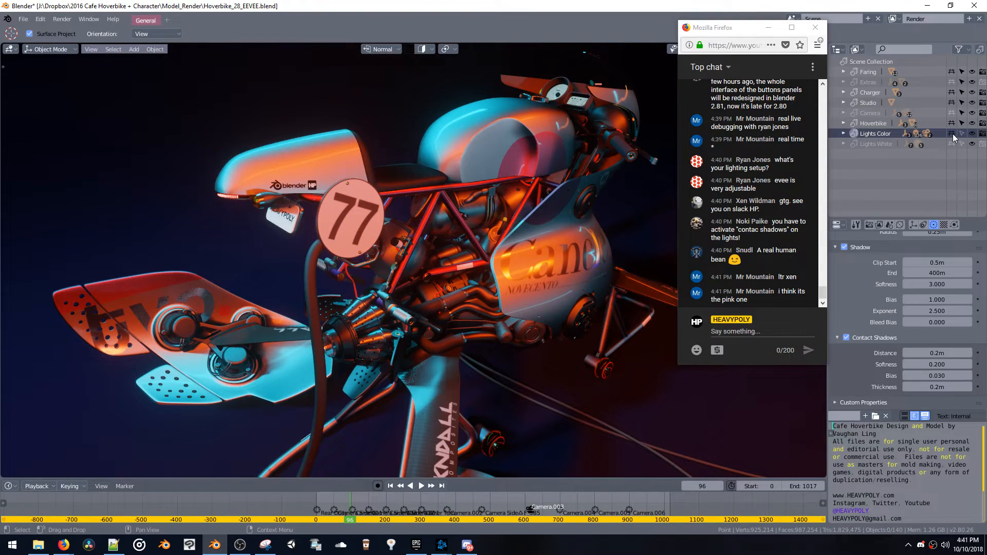
pyautogui.click(952, 133)
pyautogui.click(951, 144)
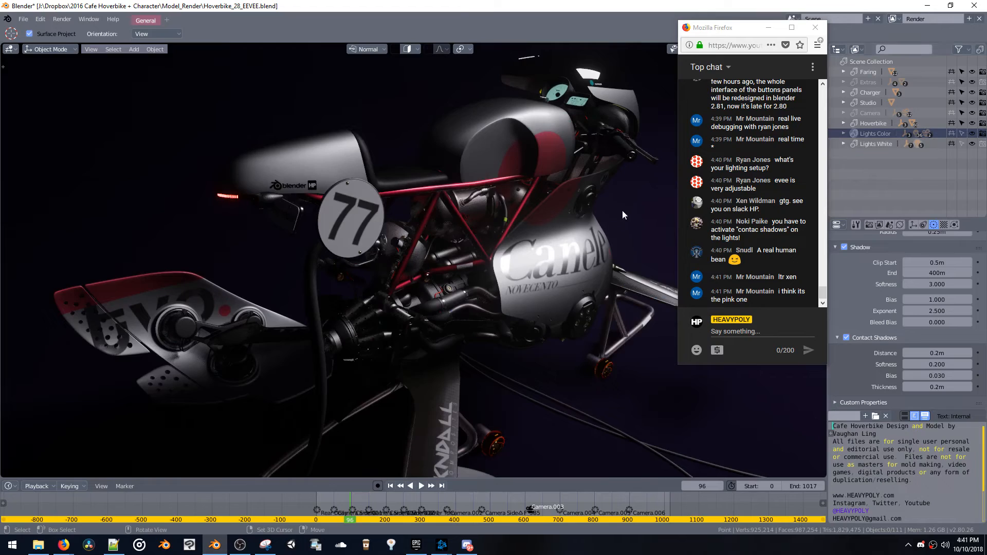
# Play the lighting animation from the start of the timeline in side view and stop it at frame 87
pyautogui.moveTo(622, 211); pyautogui.dragTo(556, 197, button='middle')
pyautogui.click(319, 501)
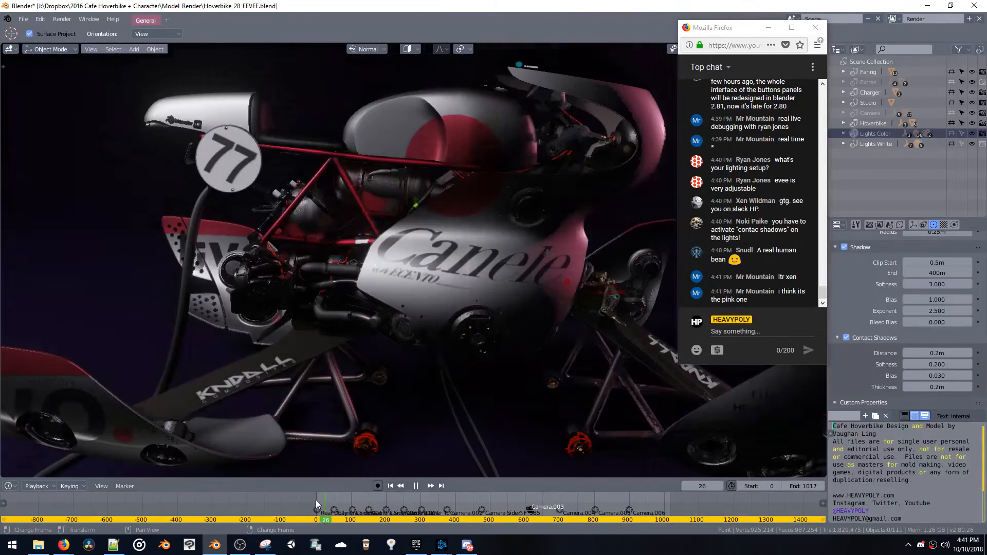
pyautogui.hotkey('alt', 'a')
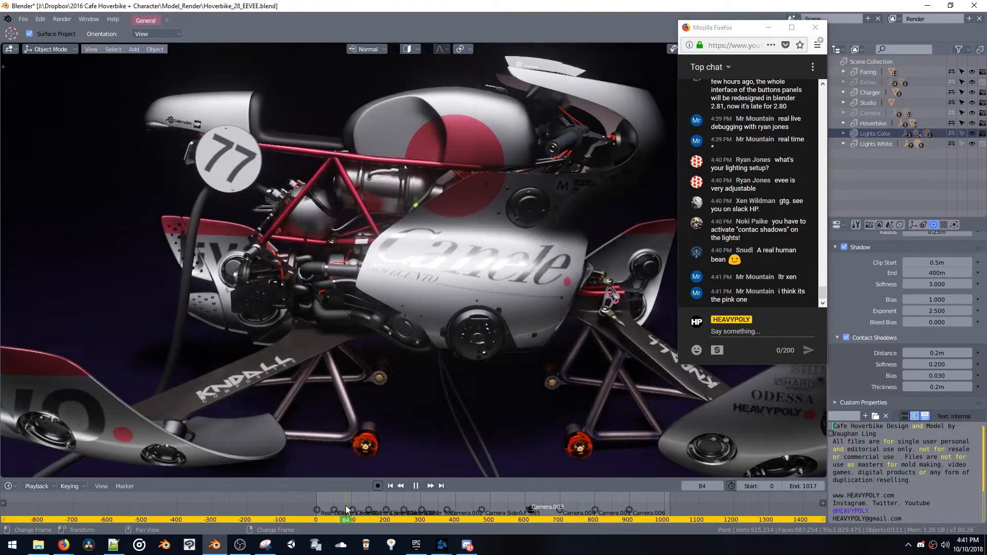
pyautogui.hotkey('alt', 'a')
# View the hoverbike's fairing and engine close up, and read the chat message about ESM area light shading
pyautogui.moveTo(370, 270)
pyautogui.mouseDown(button='middle')
pyautogui.moveTo(540, 272)
pyautogui.moveTo(514, 278)
pyautogui.moveTo(381, 233)
pyautogui.moveTo(434, 182)
pyautogui.moveTo(432, 277)
pyautogui.moveTo(379, 243)
pyautogui.moveTo(401, 255)
pyautogui.moveTo(581, 279)
pyautogui.moveTo(479, 257)
pyautogui.moveTo(365, 268)
pyautogui.mouseUp(button='middle')
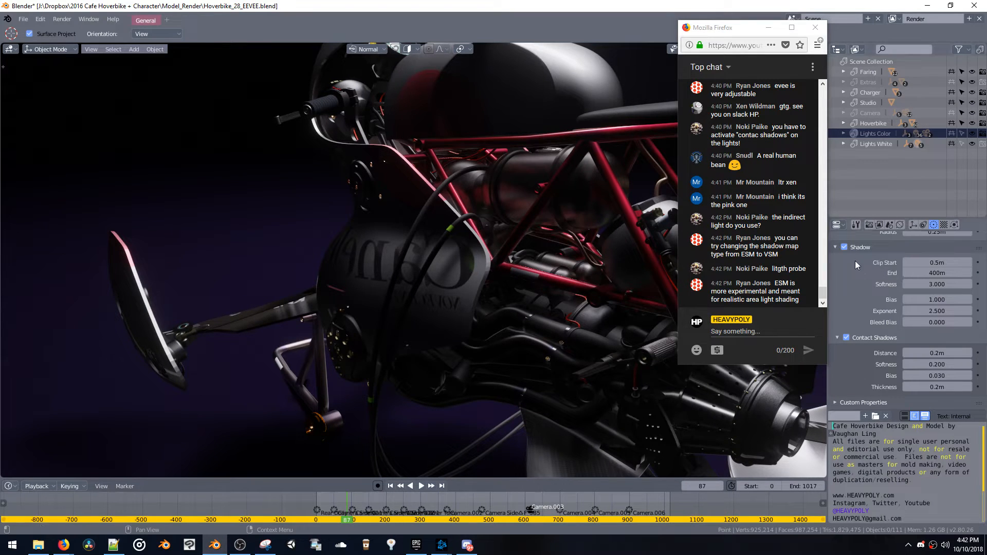
pyautogui.moveTo(731, 246); pyautogui.dragTo(797, 299)
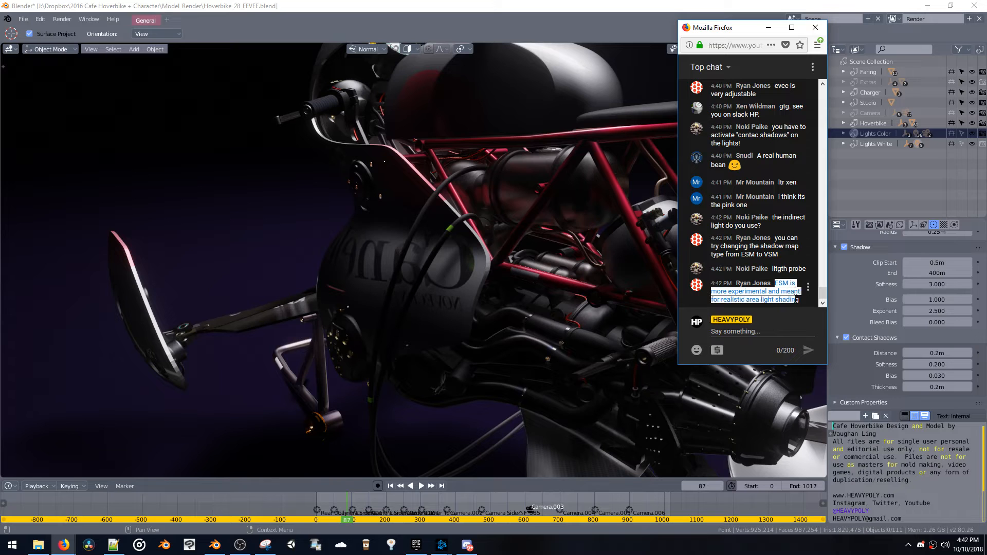
pyautogui.click(777, 297)
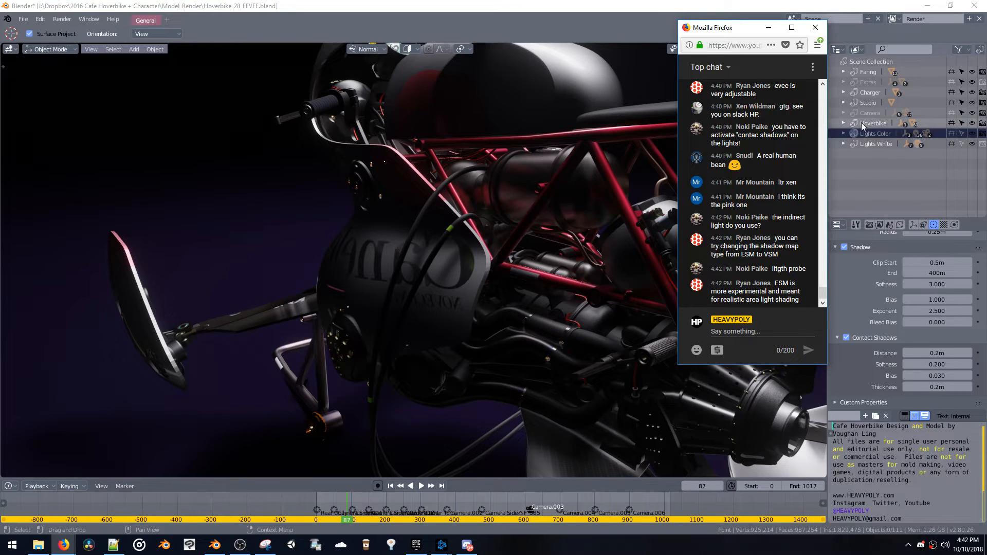
# Expand the Lights Color and Lights White collections in the outliner and select the Point light in Lights White
pyautogui.click(844, 134)
pyautogui.moveTo(854, 156); pyautogui.dragTo(855, 145, button='middle')
pyautogui.scroll(2, 841, 86)
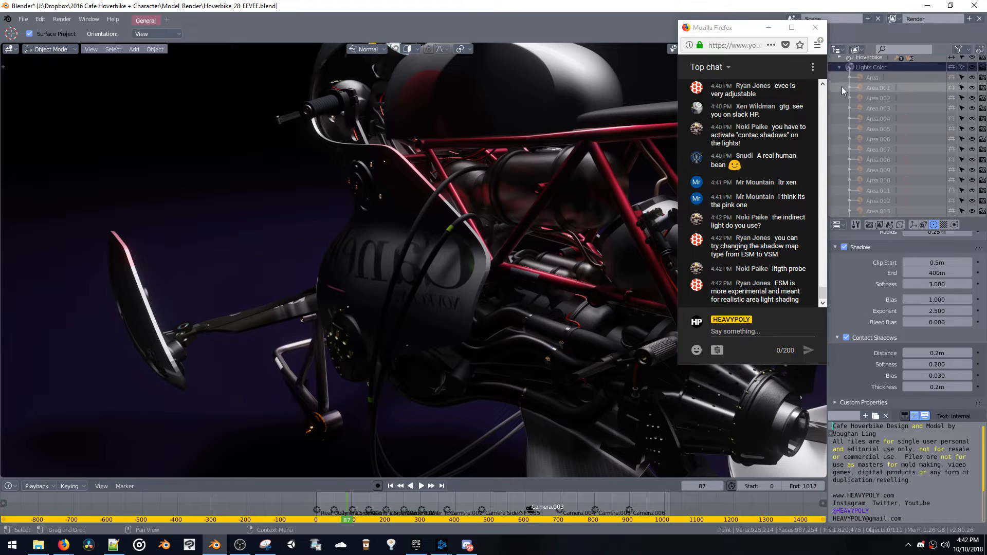
pyautogui.click(840, 133)
pyautogui.click(841, 141)
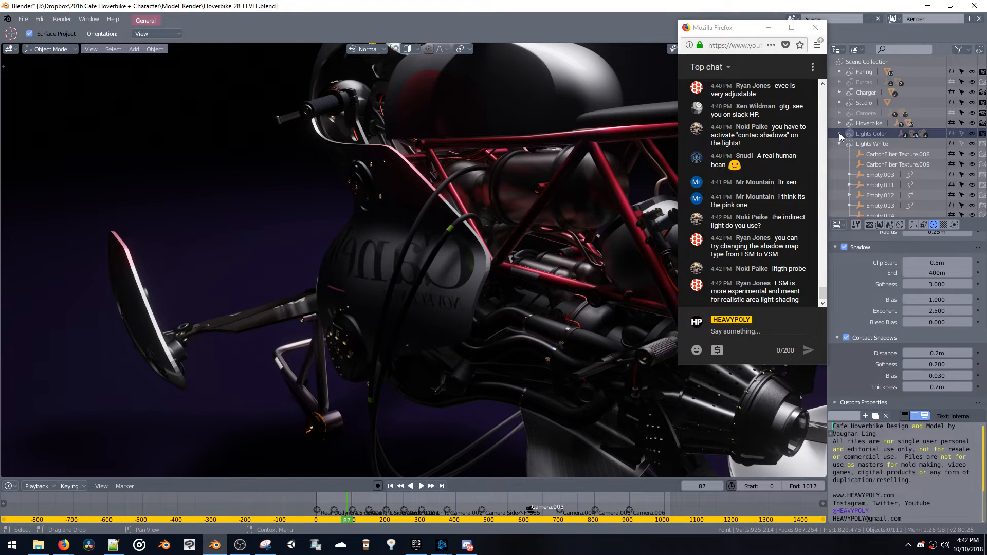
pyautogui.scroll(-5, 851, 158)
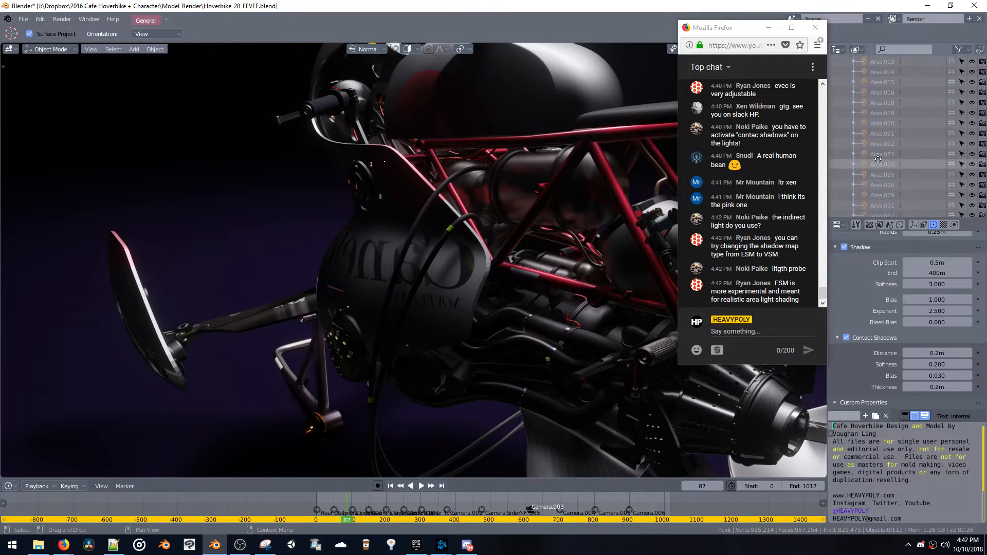
pyautogui.moveTo(889, 173); pyautogui.dragTo(905, 5, button='middle')
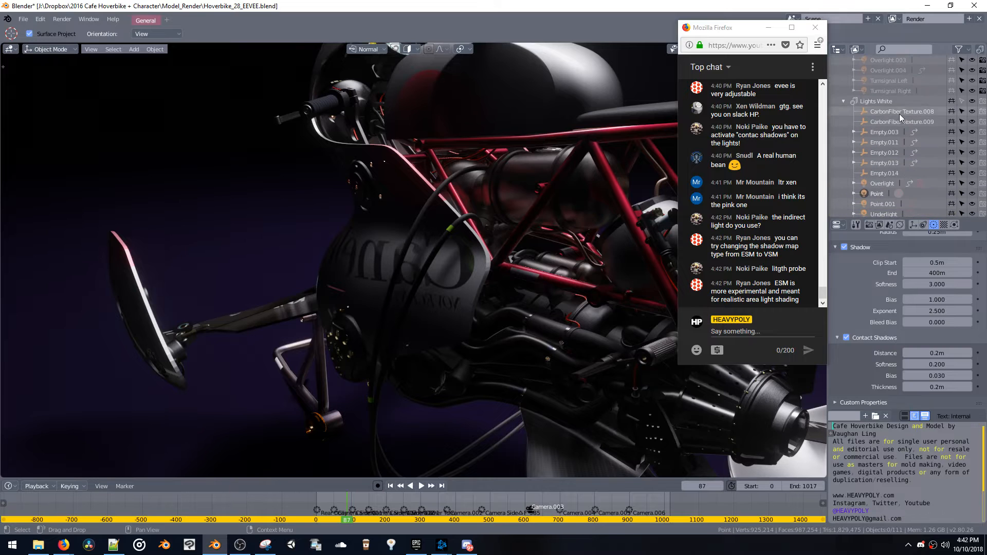
pyautogui.click(877, 194)
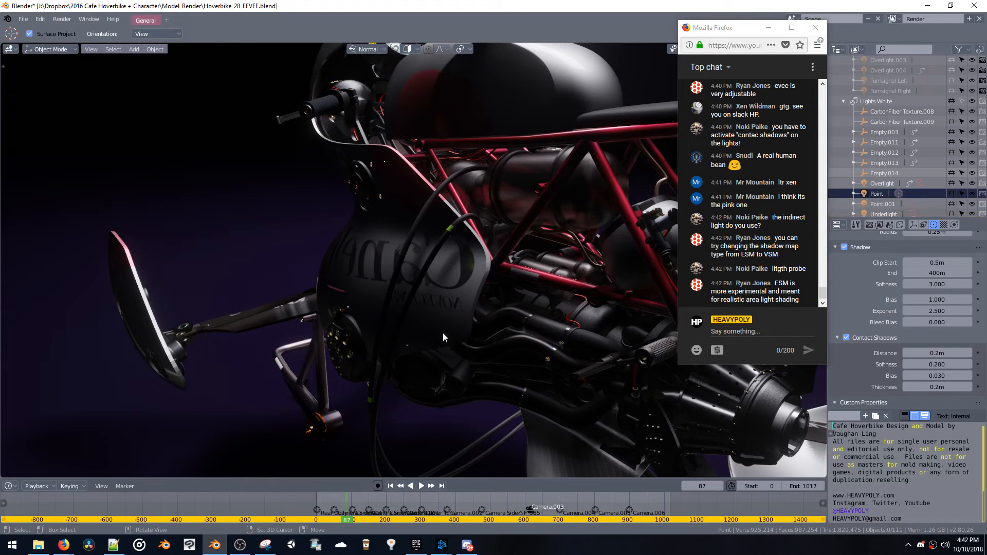
# View the whole hoverbike from the rear and toggle Clean Mode and the Lights/Camera/Extras display in the rendered viewport
pyautogui.moveTo(459, 298)
pyautogui.keyDown('ctrl'); pyautogui.mouseDown(button='middle')
pyautogui.moveTo(485, 396)
pyautogui.moveTo(464, 316)
pyautogui.mouseUp(button='middle'); pyautogui.keyUp('ctrl')
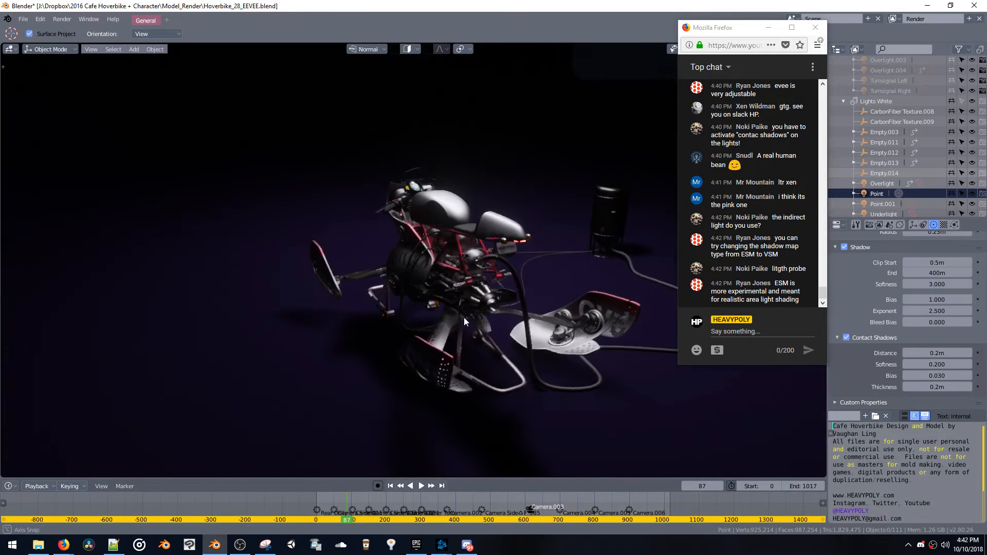
pyautogui.press('z')
pyautogui.click(406, 325)
pyautogui.keyDown('shift'); pyautogui.moveTo(435, 279); pyautogui.dragTo(435, 334, button='middle'); pyautogui.keyUp('shift')
pyautogui.press('z')
pyautogui.click(376, 336)
pyautogui.press('z')
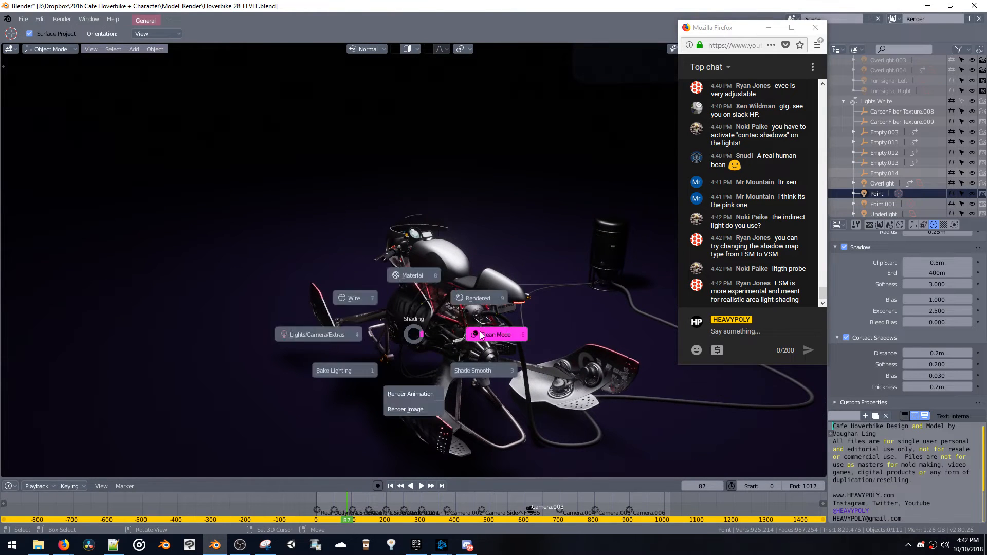
pyautogui.click(476, 334)
pyautogui.press('z')
pyautogui.click(364, 333)
pyautogui.press('z')
pyautogui.click(355, 340)
pyautogui.moveTo(354, 339); pyautogui.dragTo(394, 315, button='middle')
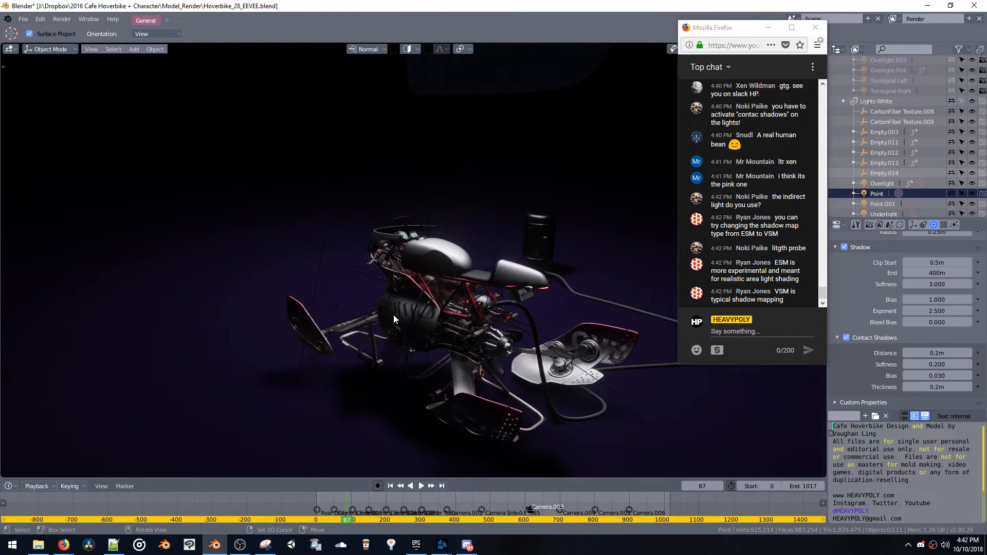
# Switch the viewport to wireframe shading and select the Overlight area light above the hoverbike
pyautogui.click(323, 284)
pyautogui.moveTo(321, 270); pyautogui.dragTo(330, 137, button='middle')
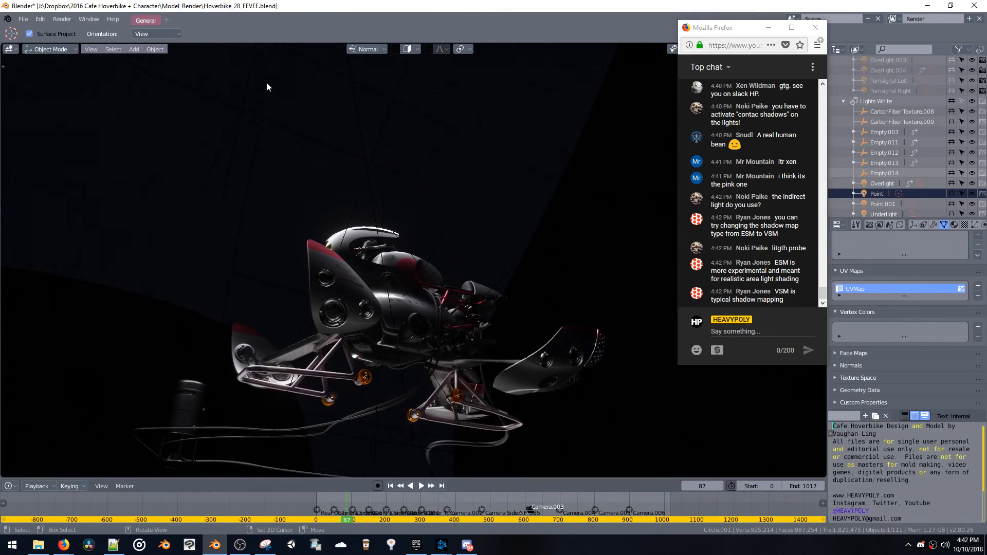
pyautogui.moveTo(273, 86); pyautogui.dragTo(348, 181, button='middle')
pyautogui.moveTo(345, 113)
pyautogui.mouseDown(button='middle')
pyautogui.moveTo(341, 155)
pyautogui.moveTo(393, 366)
pyautogui.moveTo(453, 307)
pyautogui.moveTo(464, 315)
pyautogui.mouseUp(button='middle')
pyautogui.press('z')
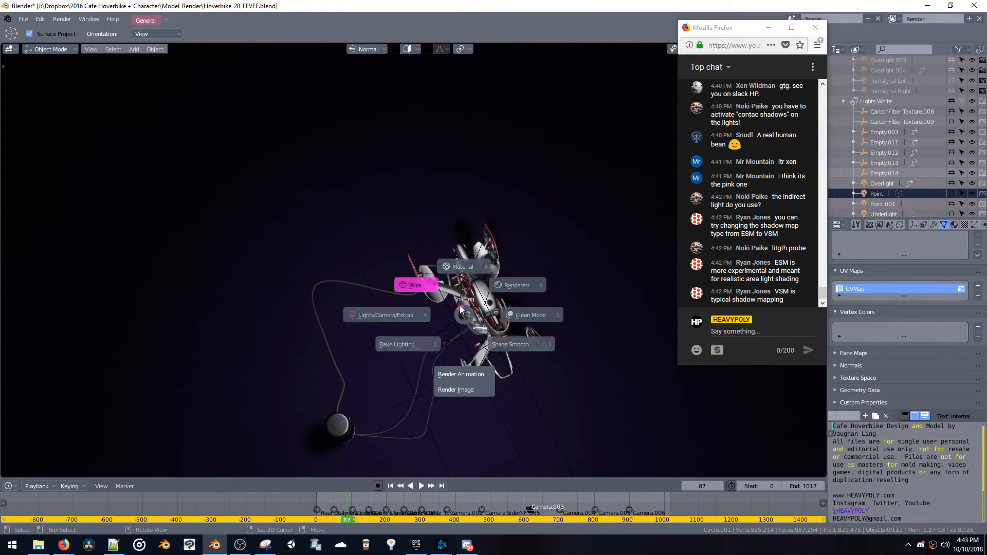
pyautogui.click(406, 280)
pyautogui.moveTo(383, 271); pyautogui.dragTo(362, 240, button='middle')
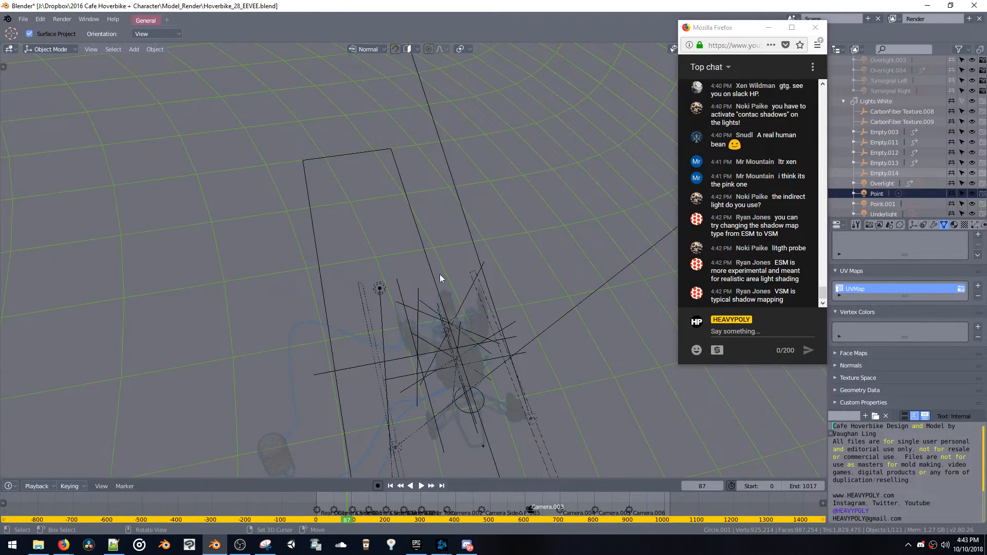
pyautogui.click(383, 295)
pyautogui.moveTo(403, 322)
pyautogui.mouseDown(button='middle')
pyautogui.moveTo(409, 341)
pyautogui.moveTo(411, 277)
pyautogui.mouseUp(button='middle')
# Switch the viewport from wireframe to Rendered shading and compare it with Material shading while Overlight is selected
pyautogui.press('z')
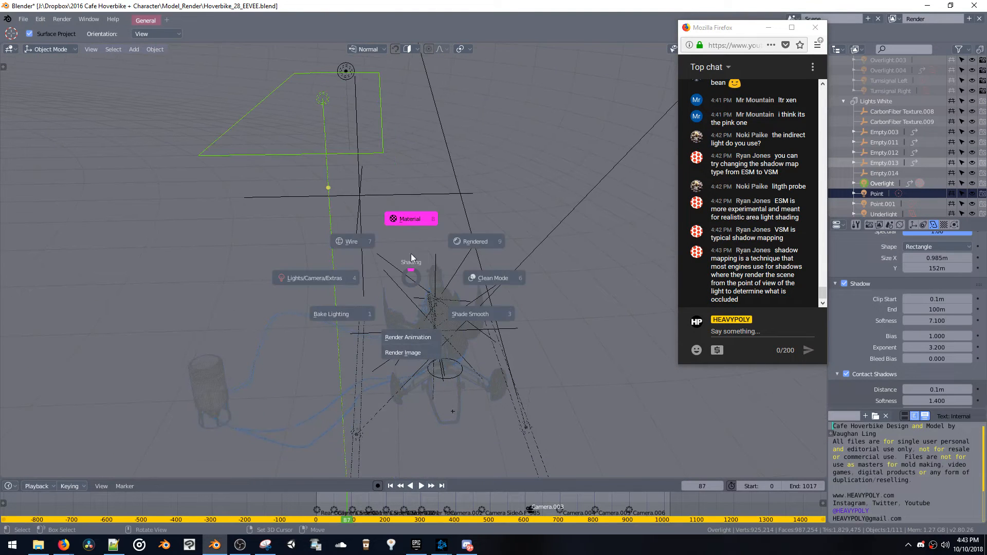
pyautogui.click(468, 236)
pyautogui.moveTo(471, 292); pyautogui.dragTo(451, 295, button='middle')
pyautogui.press('z')
pyautogui.click(446, 208)
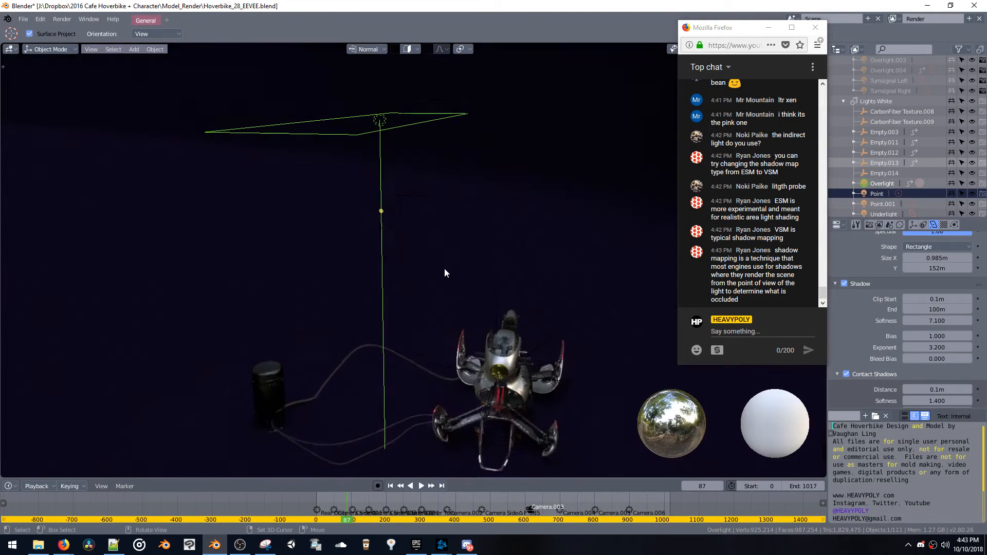
# Move the Overlight area light freely in the view and check the lighting on the hoverbike close up
pyautogui.moveTo(441, 255); pyautogui.dragTo(369, 279, button='middle')
pyautogui.press('g')
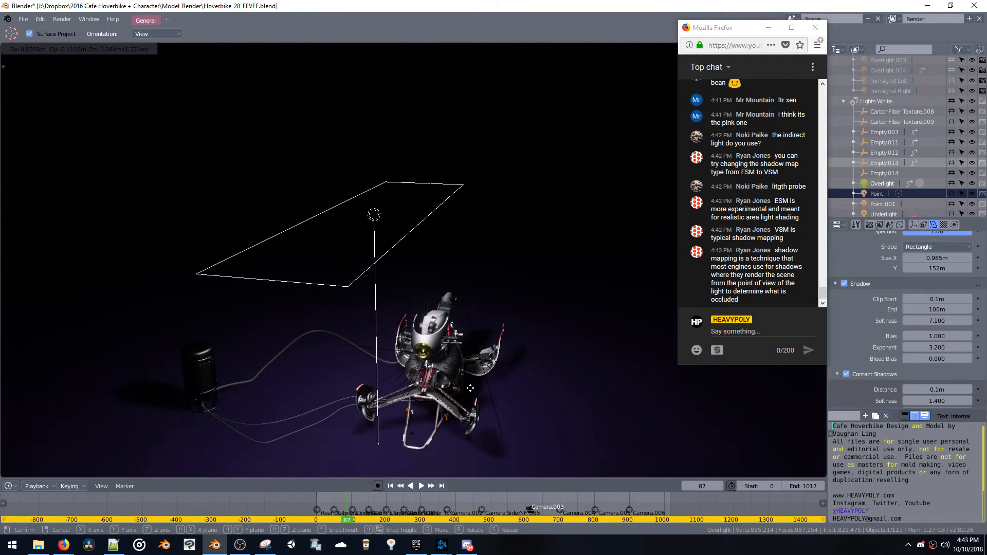
pyautogui.click(472, 347)
pyautogui.moveTo(472, 348); pyautogui.dragTo(304, 245, button='middle')
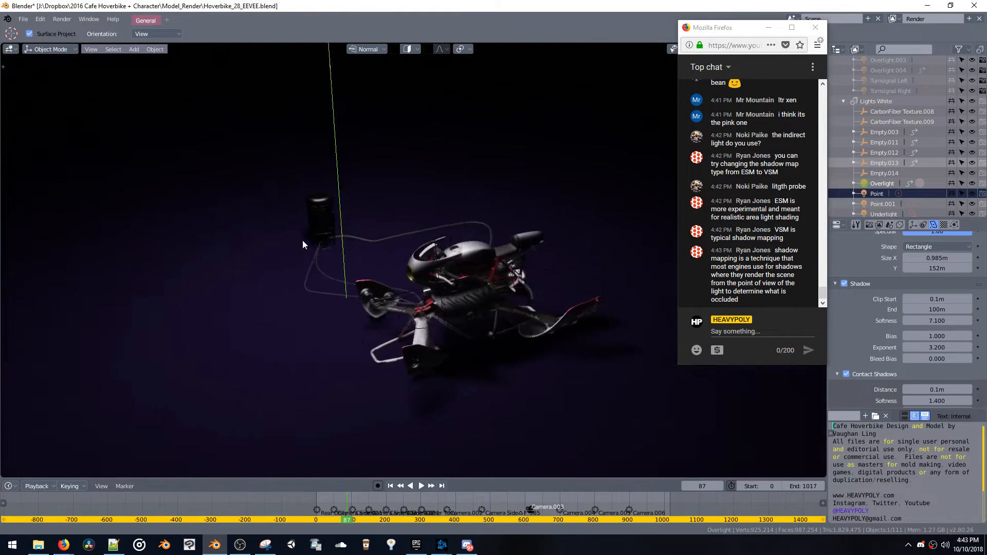
pyautogui.scroll(6, 408, 282)
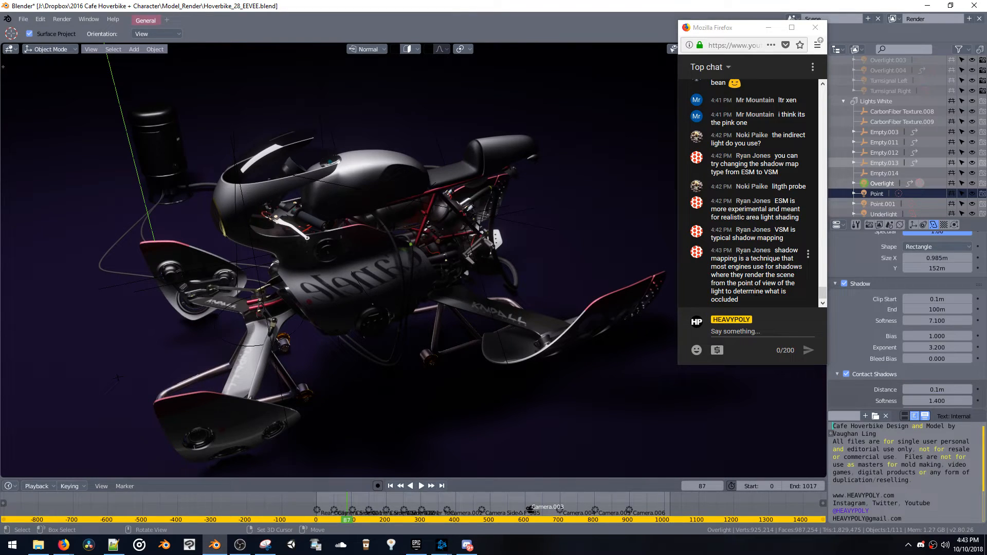
# Expand the Shadows section of the render settings in an enlarged properties editor and highlight the chat message comparing point and area lights
pyautogui.scroll(-3, 910, 334)
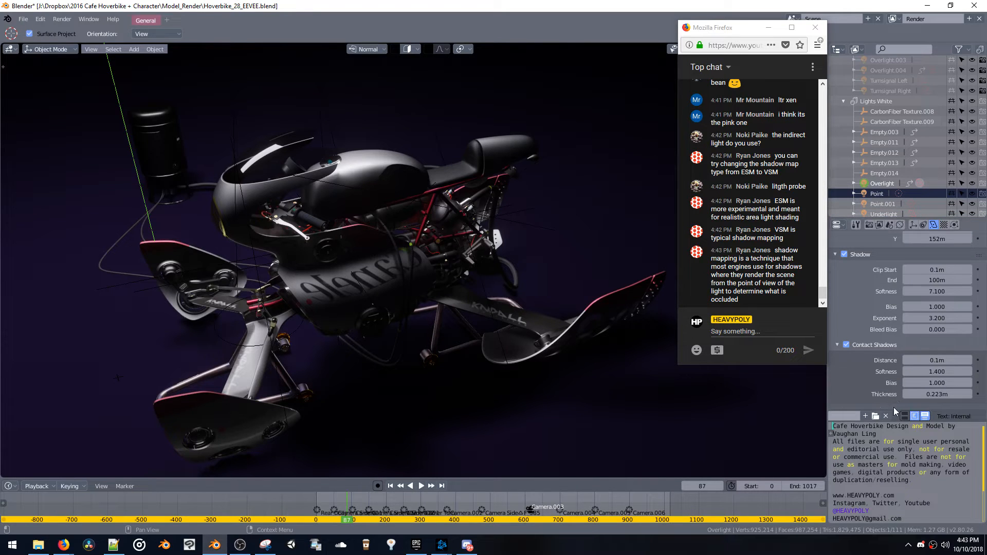
pyautogui.moveTo(892, 407); pyautogui.dragTo(893, 504)
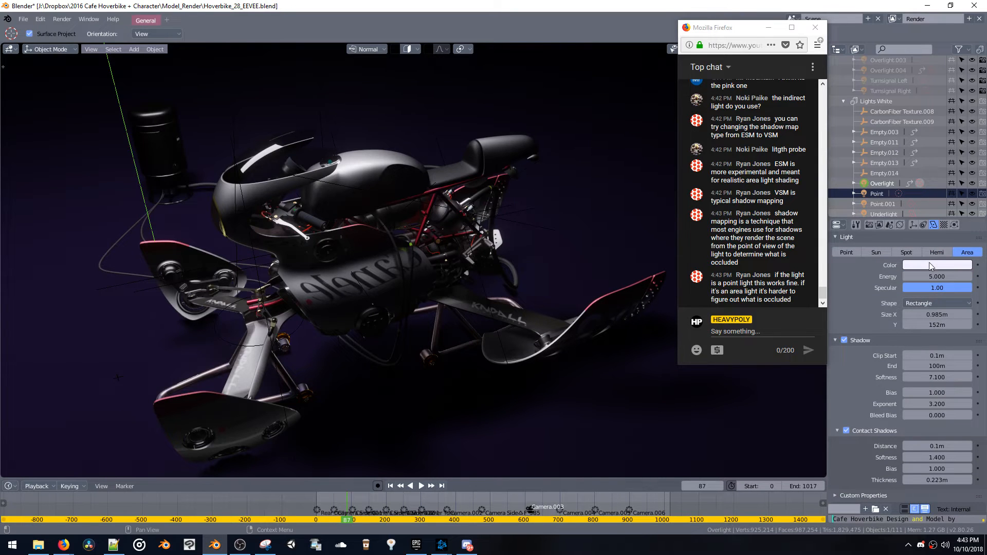
pyautogui.click(869, 225)
pyautogui.scroll(-8, 887, 376)
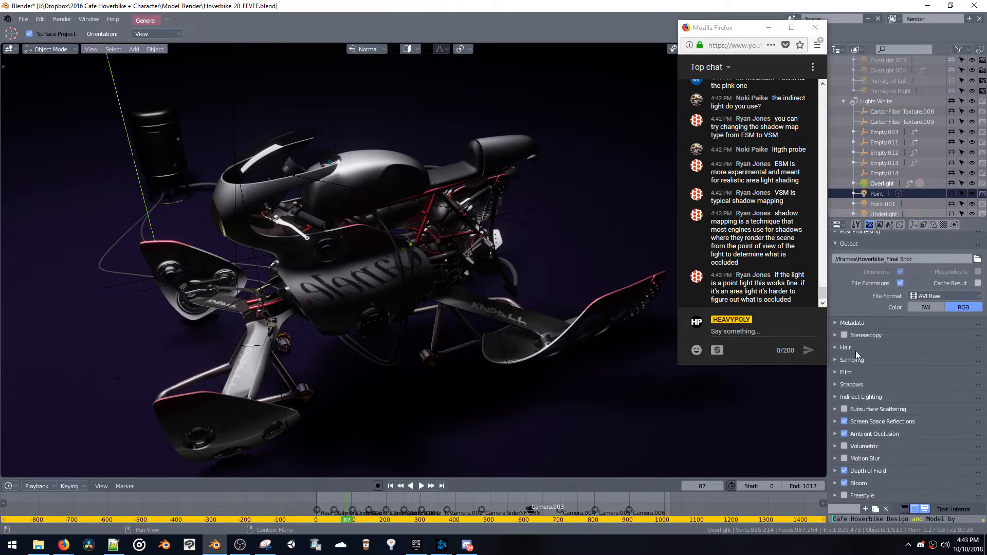
pyautogui.click(839, 384)
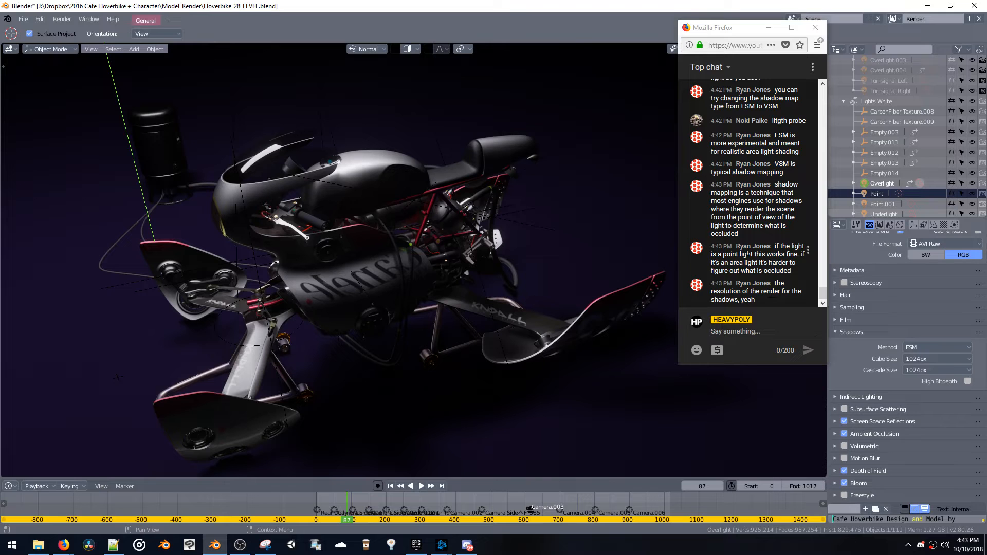
pyautogui.moveTo(774, 247); pyautogui.dragTo(790, 270)
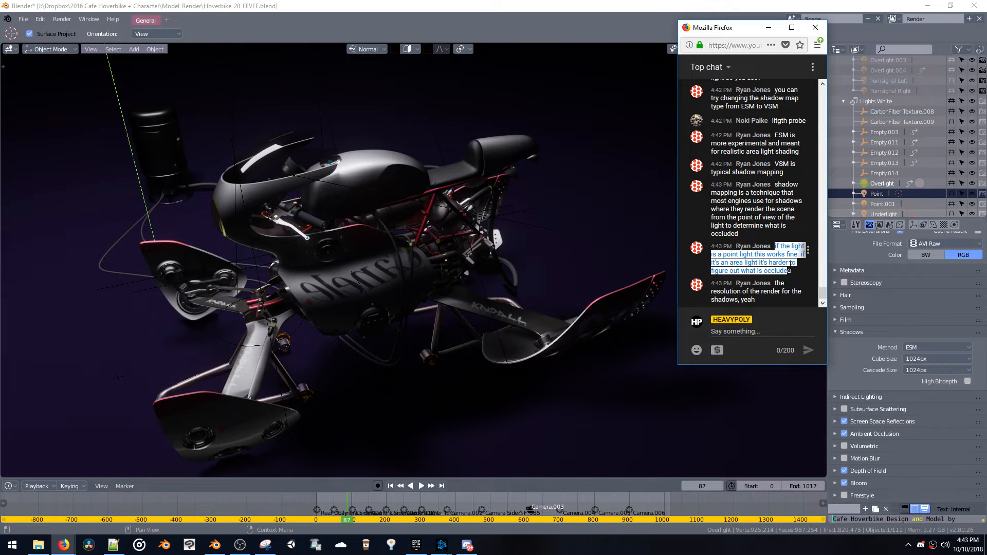
pyautogui.click(789, 266)
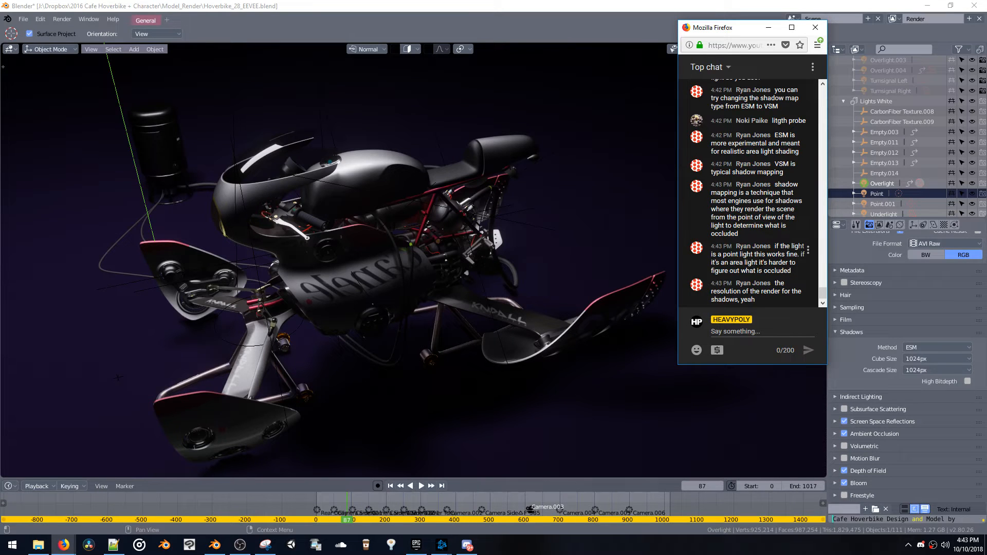
# Reselect the Overlight area light above the hoverbike in the zoomed-out rendered view
pyautogui.click(370, 225)
pyautogui.scroll(-5, 376, 206)
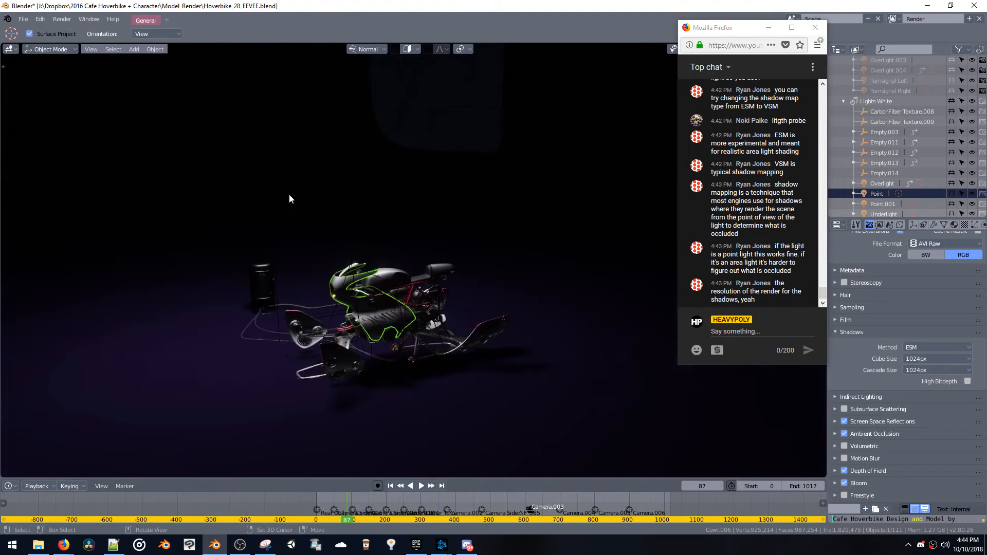
pyautogui.keyDown('shift'); pyautogui.moveTo(289, 194); pyautogui.dragTo(359, 260, button='middle'); pyautogui.keyUp('shift')
pyautogui.click(347, 277)
pyautogui.click(347, 277)
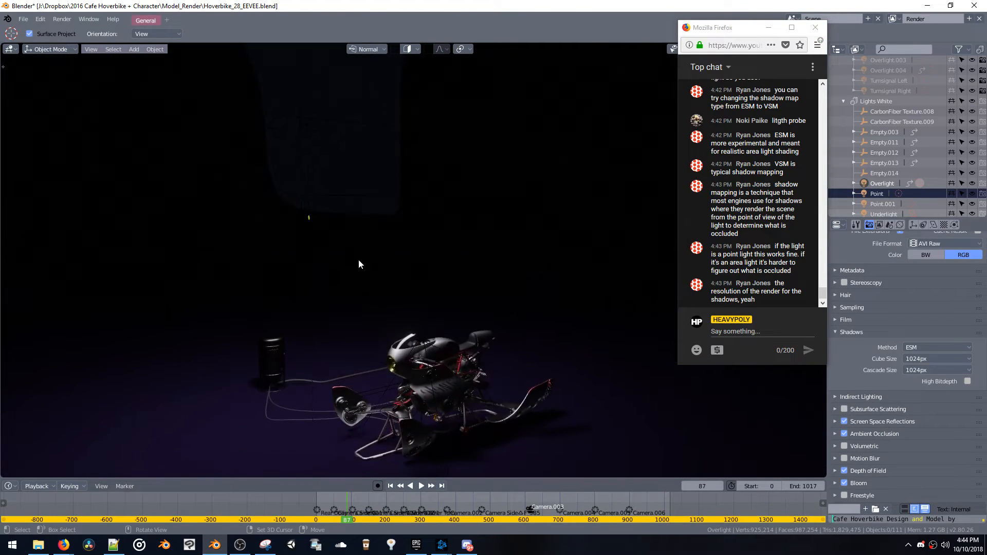
pyautogui.click(304, 191)
pyautogui.moveTo(303, 190); pyautogui.dragTo(351, 180, button='middle')
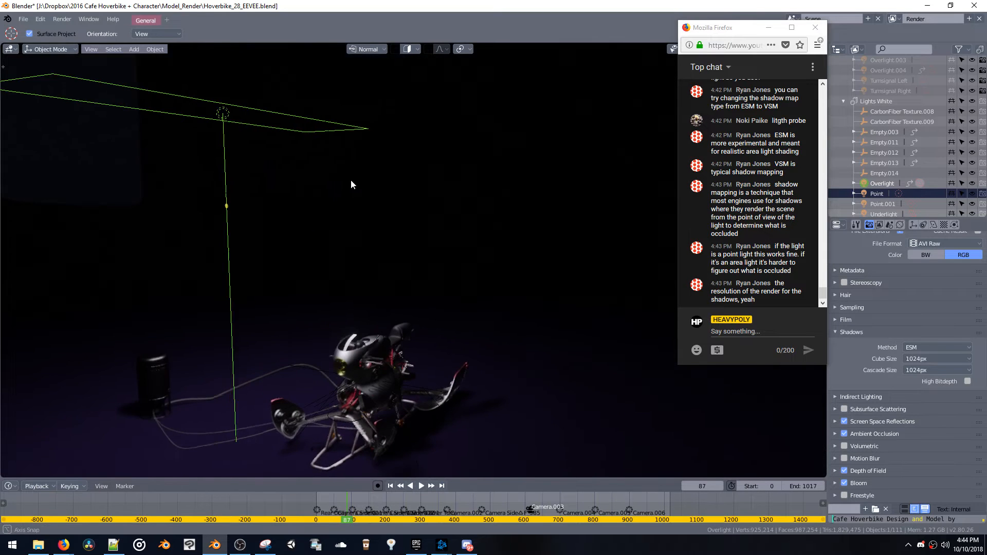
# Lower the Overlight vertically to just above the hoverbike, shifting it horizontally toward the bike between the height adjustments
pyautogui.press('g')
pyautogui.press('z')
pyautogui.click(353, 398)
pyautogui.press('g')
pyautogui.hotkey('shift', 'z')
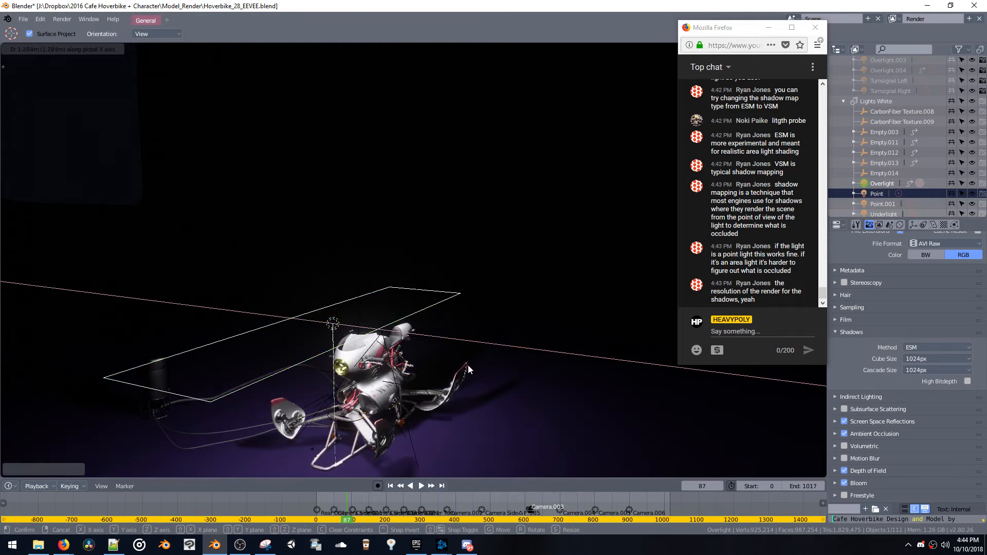
pyautogui.click(467, 363)
pyautogui.press('g')
pyautogui.press('z')
pyautogui.click(411, 302)
# Reposition the Overlight with two free moves and view the lighting on the front of the hoverbike
pyautogui.moveTo(411, 303); pyautogui.dragTo(424, 319, button='middle')
pyautogui.keyDown('shift'); pyautogui.moveTo(425, 319); pyautogui.dragTo(434, 90, button='middle'); pyautogui.keyUp('shift')
pyautogui.moveTo(404, 230); pyautogui.dragTo(443, 173, button='middle')
pyautogui.scroll(-5, 449, 214)
pyautogui.press('g')
pyautogui.click(436, 233)
pyautogui.press('g')
pyautogui.click(381, 220)
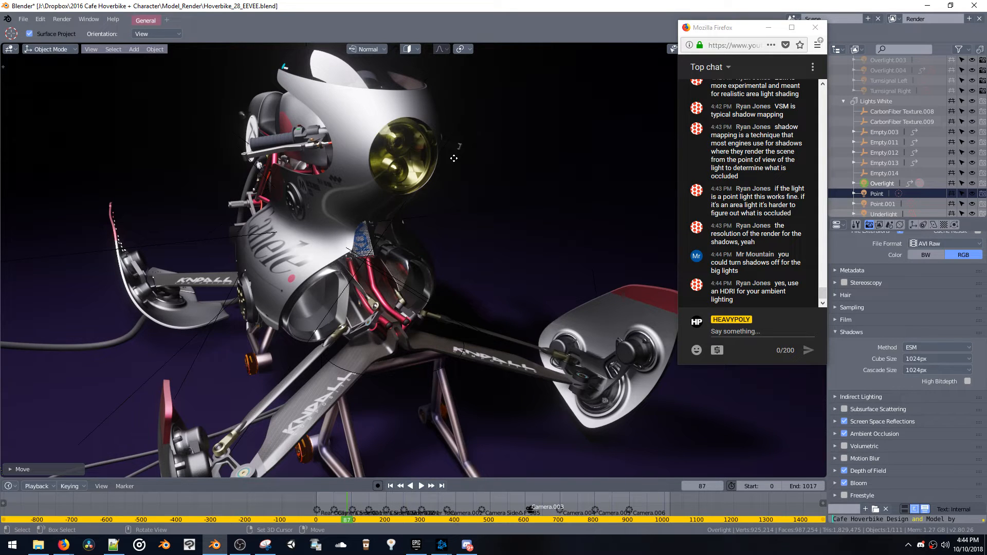
pyautogui.scroll(-5, 519, 289)
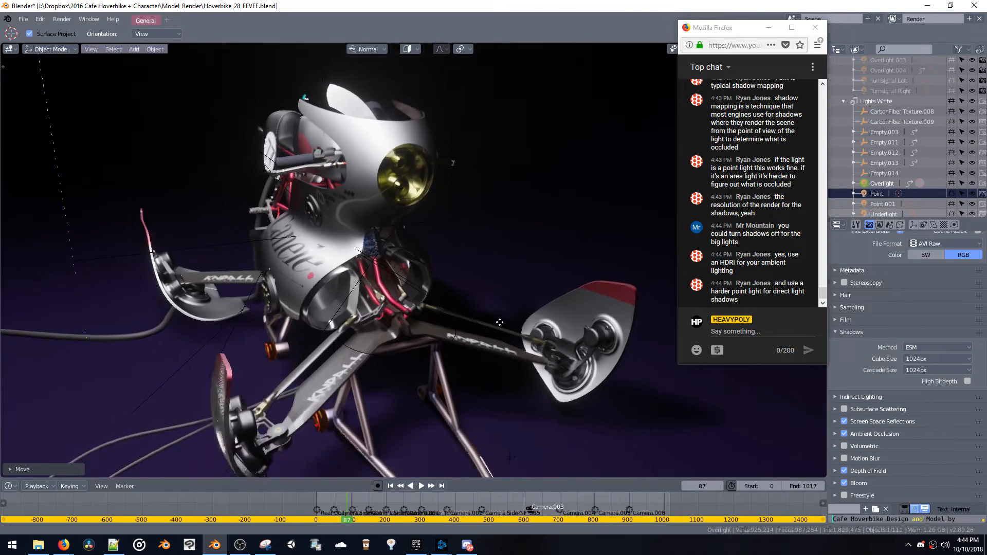
pyautogui.moveTo(518, 289)
pyautogui.mouseDown(button='middle')
pyautogui.moveTo(502, 303)
pyautogui.moveTo(515, 282)
pyautogui.mouseUp(button='middle')
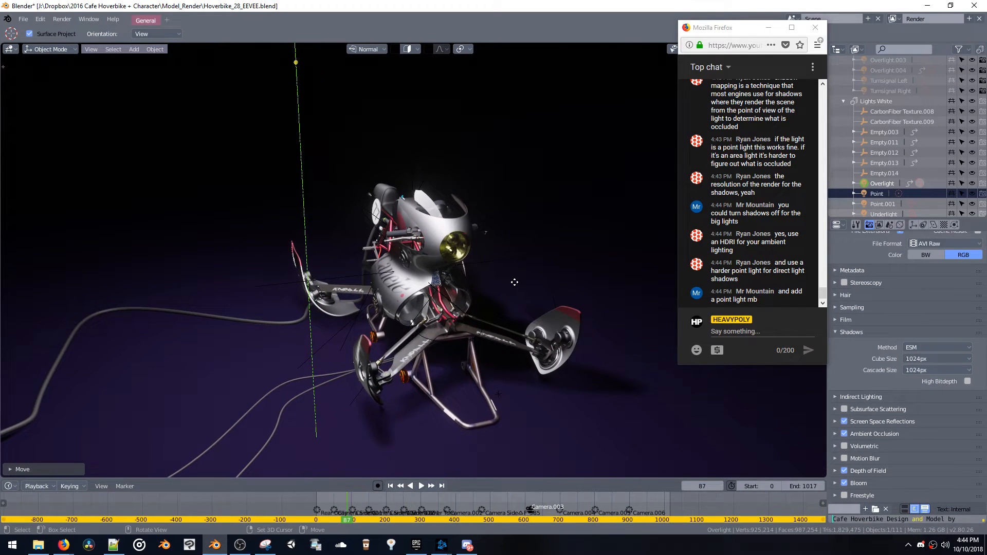
# Switch to Firefox and run a Google image search for "studio lighting" in a new tab
pyautogui.moveTo(63, 545)
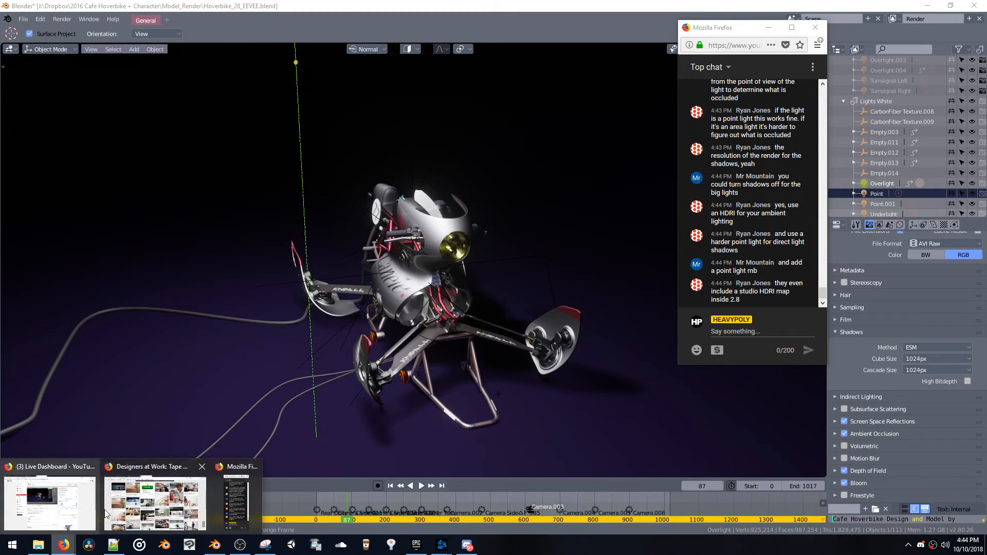
pyautogui.click(125, 500)
pyautogui.hotkey('ctrl', 't')
pyautogui.write('st')
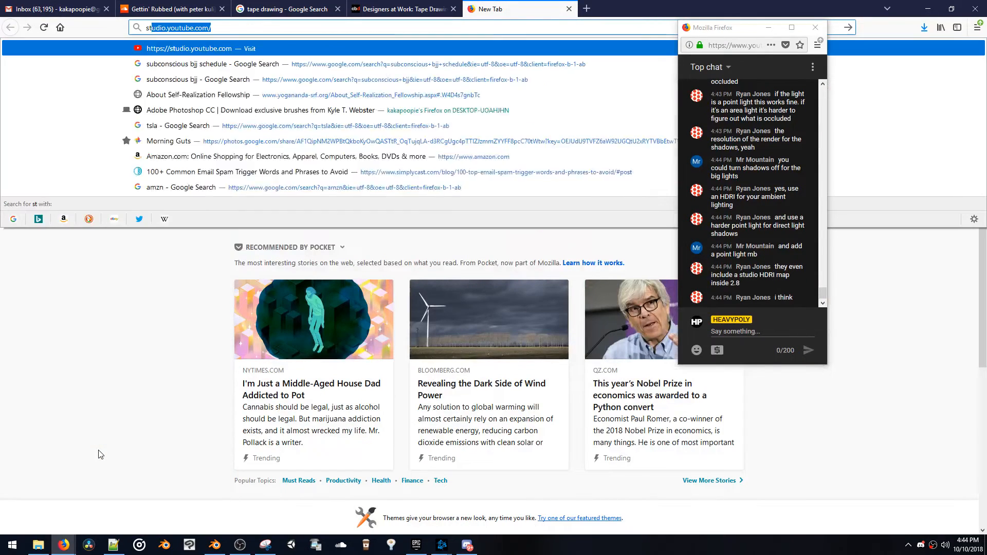
pyautogui.write('udio lighti')
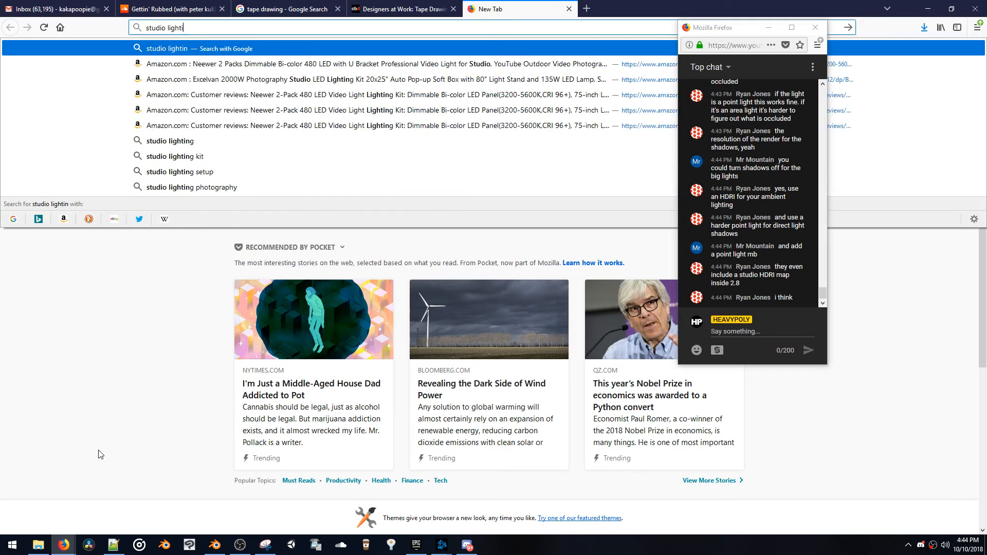
pyautogui.write('ng')
pyautogui.press('Return')
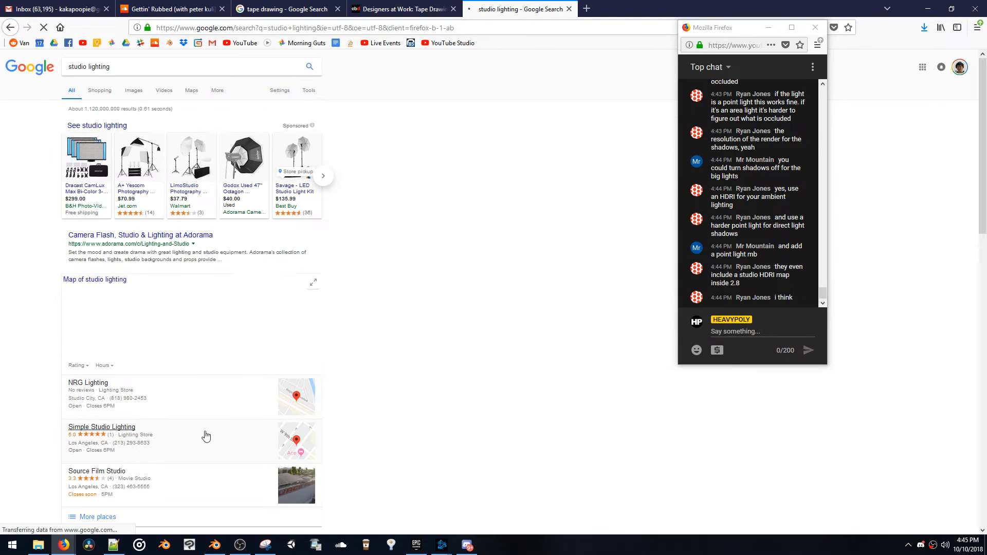
pyautogui.click(134, 92)
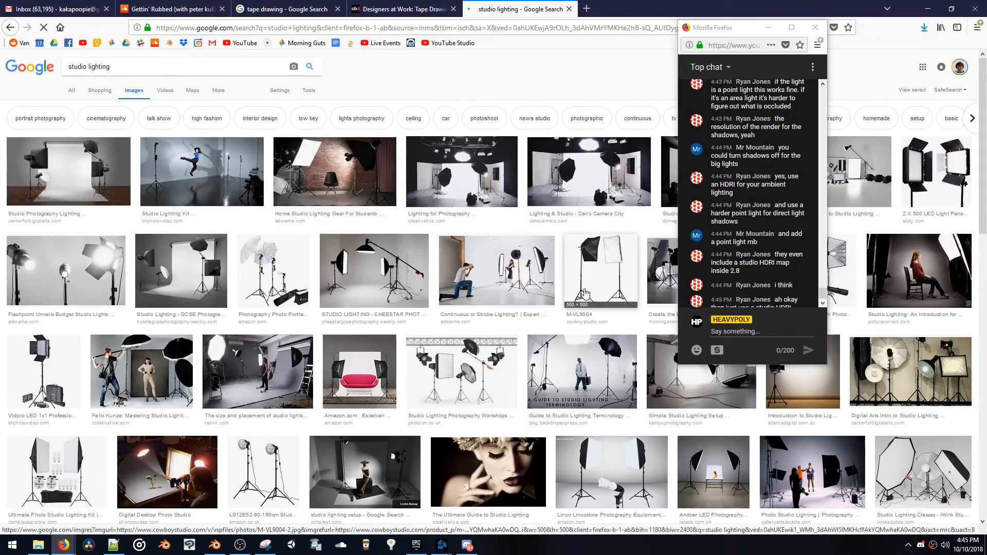
# Preview the red sofa lighting kit, the studio lighting terminology guide and the tangents photography studio image
pyautogui.scroll(-2, 586, 208)
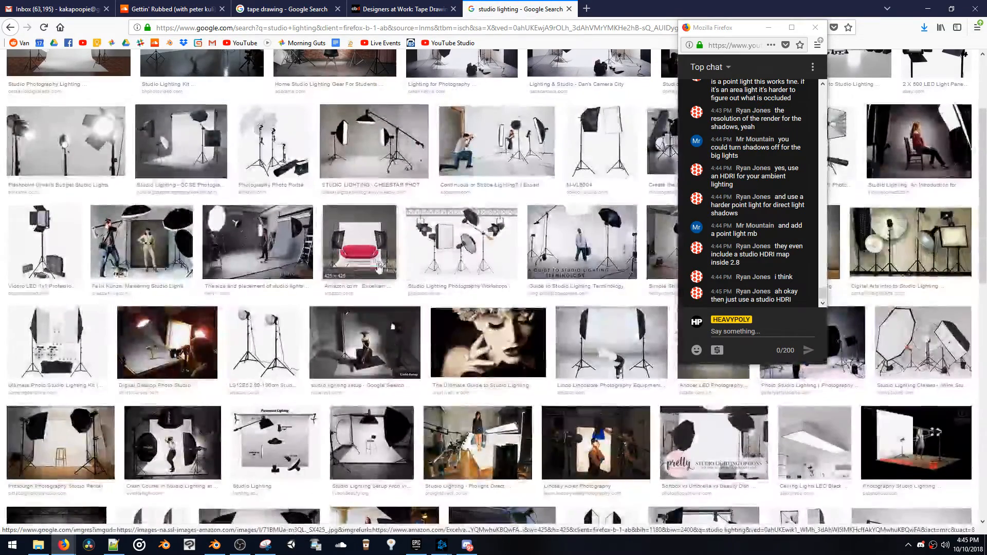
pyautogui.click(363, 280)
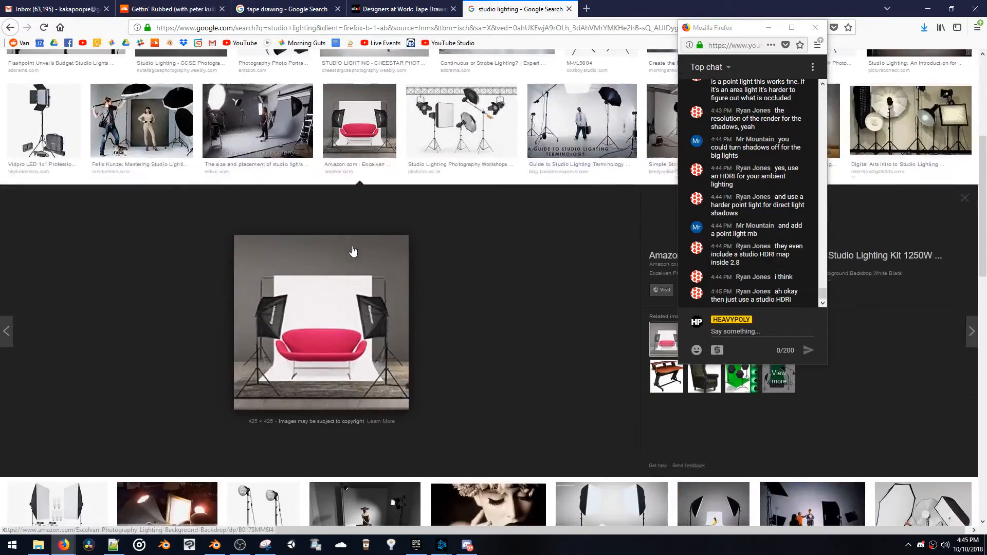
pyautogui.click(558, 142)
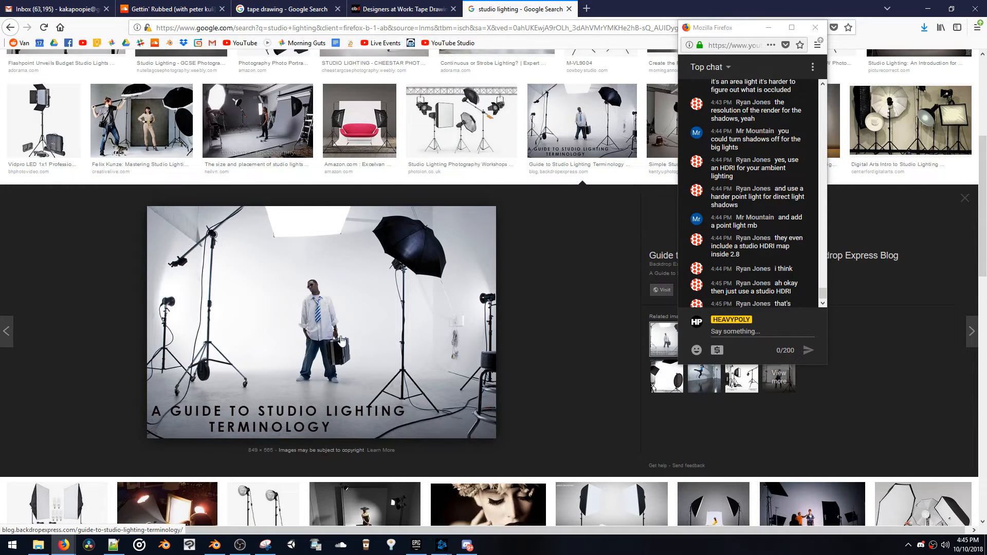
pyautogui.click(257, 120)
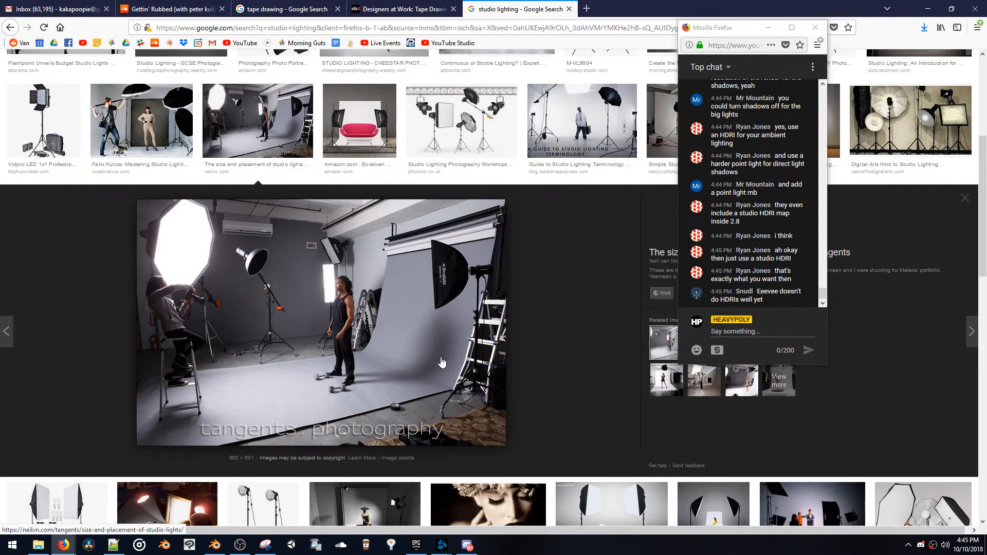
# Preview the Maya studio lighting result with the white car and its related image of the Lexus
pyautogui.scroll(-5, 431, 350)
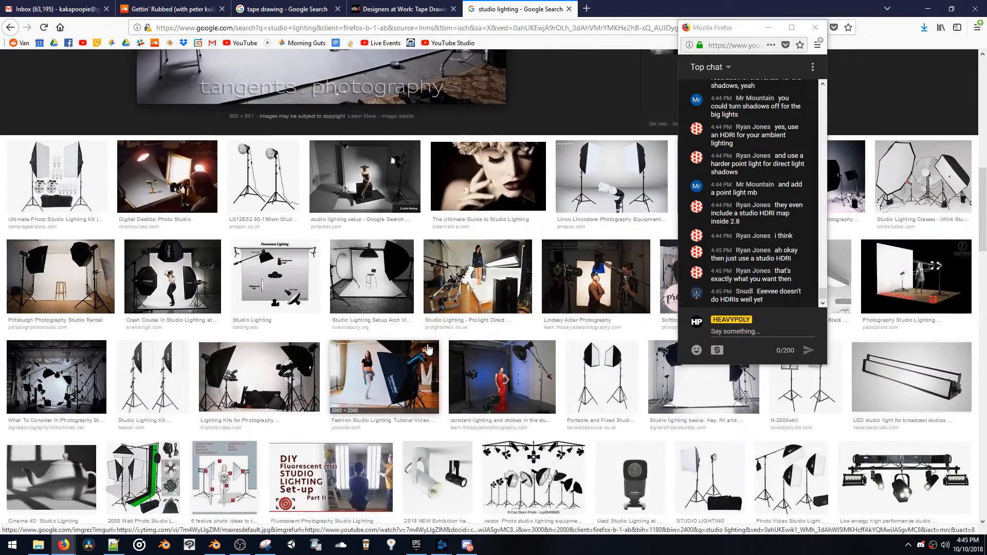
pyautogui.scroll(-5, 431, 351)
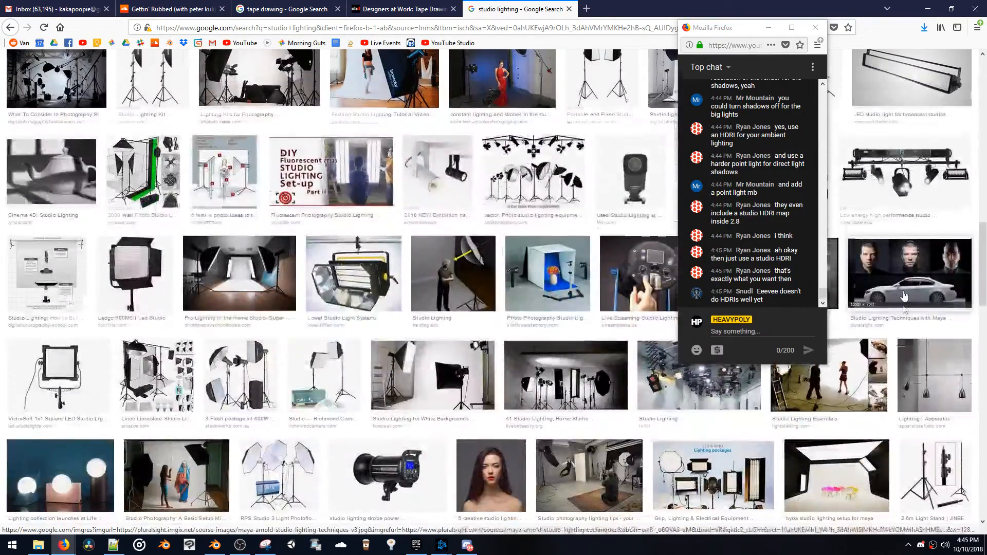
pyautogui.click(885, 288)
pyautogui.click(694, 378)
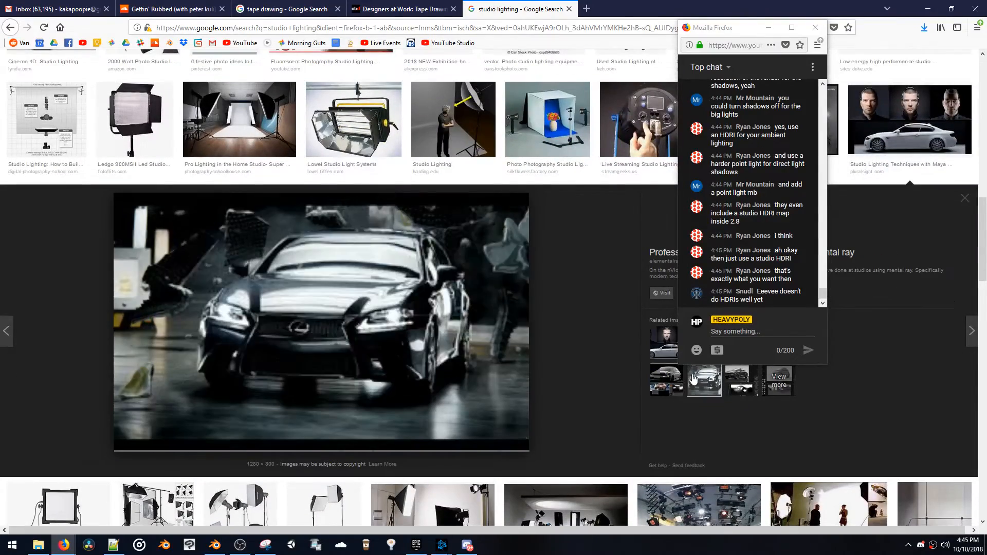
# Preview the Geronimo Creek image of a motorcycle lit by a large overhead light panel
pyautogui.scroll(-4, 653, 399)
pyautogui.scroll(-7, 652, 396)
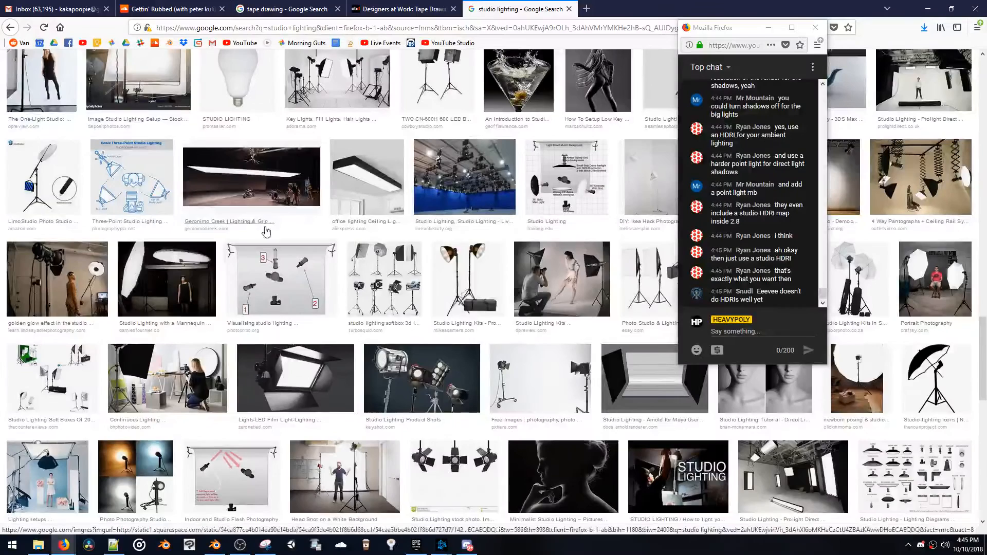
pyautogui.click(245, 186)
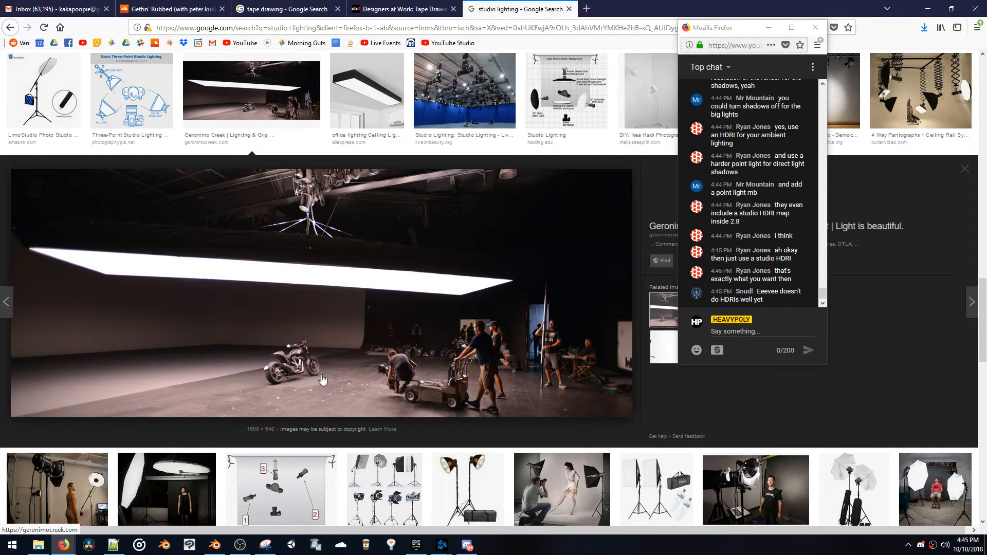
# Browse further through the studio lighting image results for more reference setups
pyautogui.scroll(-5, 320, 380)
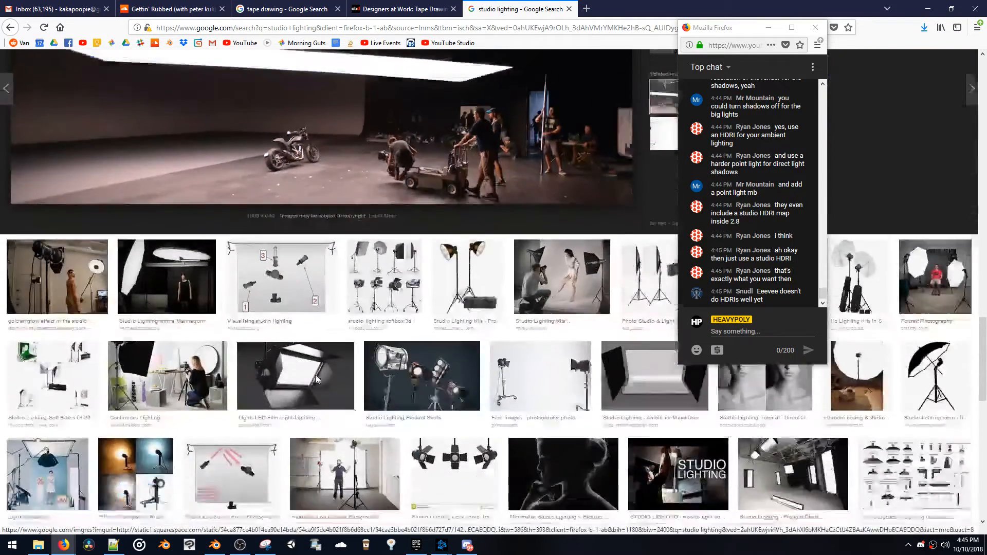
pyautogui.scroll(-4, 317, 380)
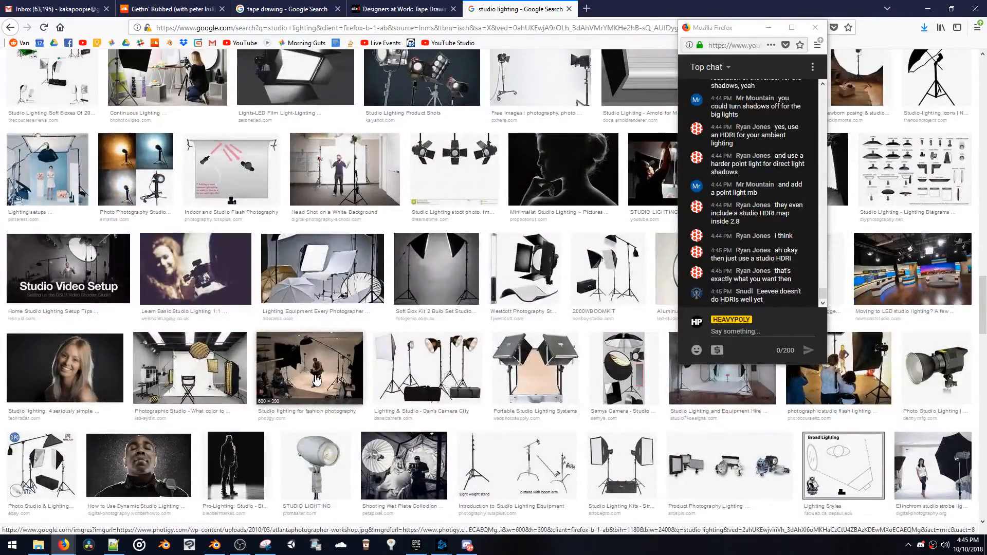
pyautogui.click(314, 381)
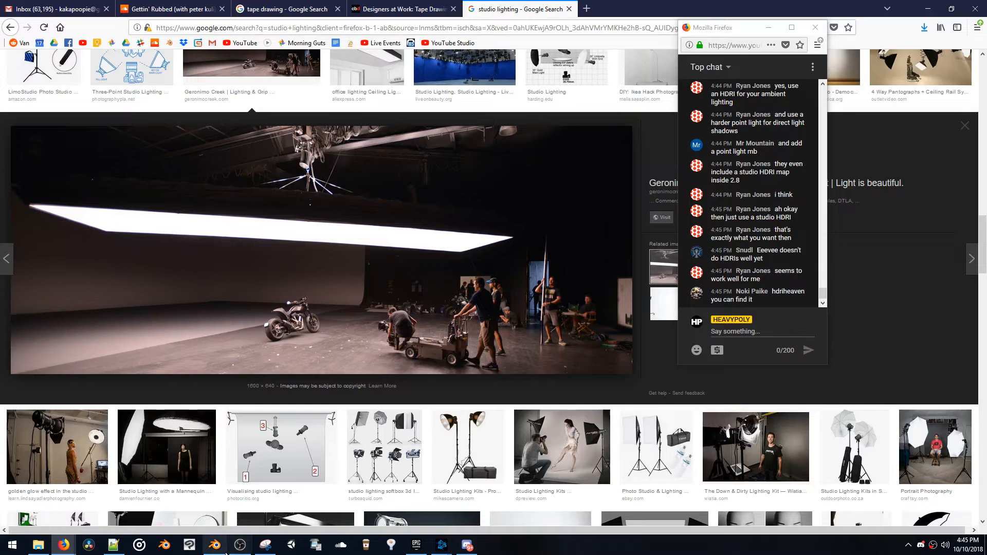
# Switch to Blender and set the Eevee shadow method to VSM in the render settings
pyautogui.moveTo(224, 553)
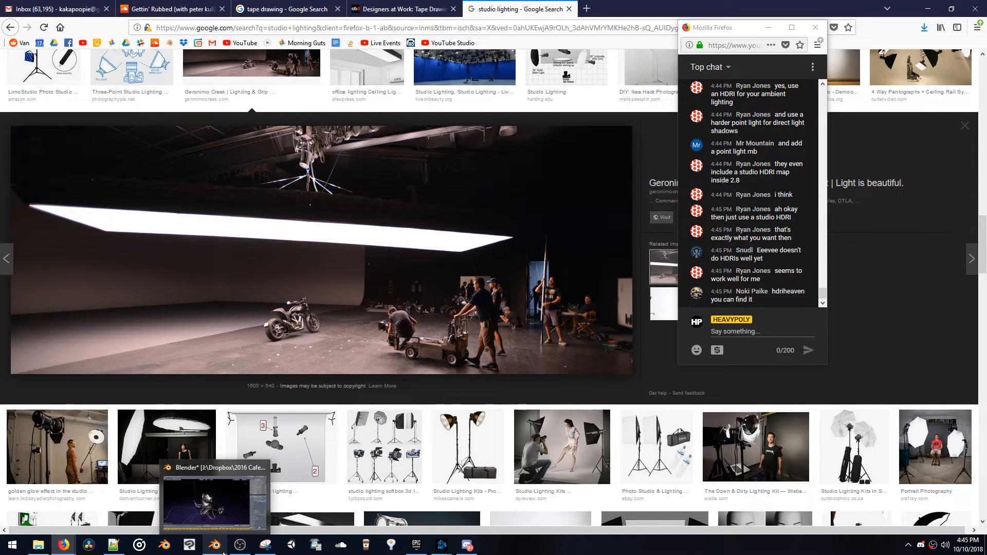
pyautogui.click(222, 549)
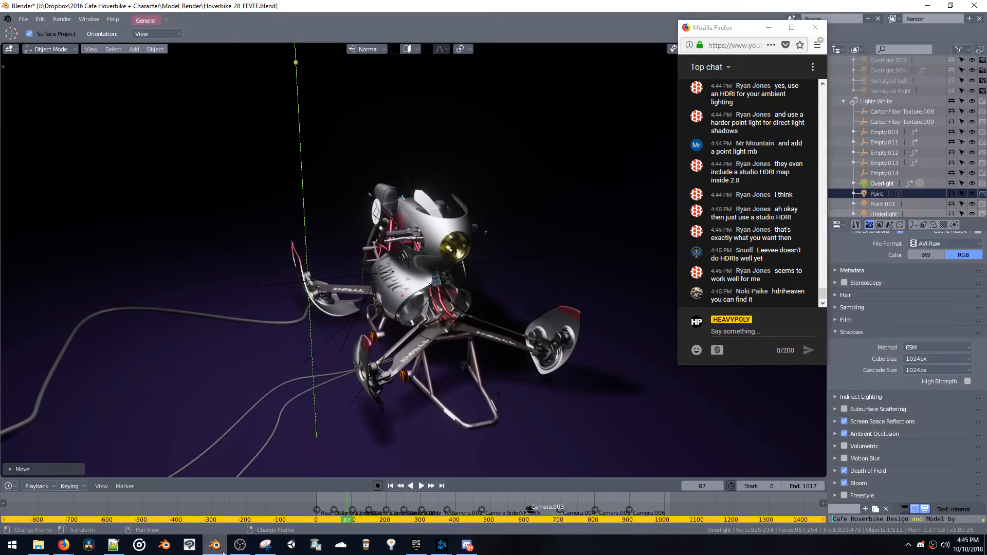
pyautogui.moveTo(485, 369); pyautogui.dragTo(673, 389, button='middle')
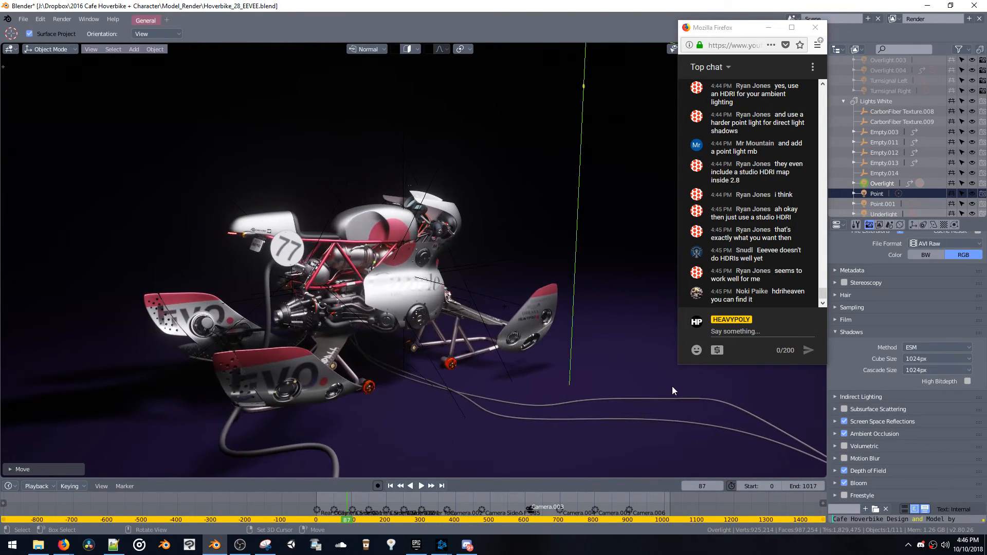
pyautogui.click(900, 225)
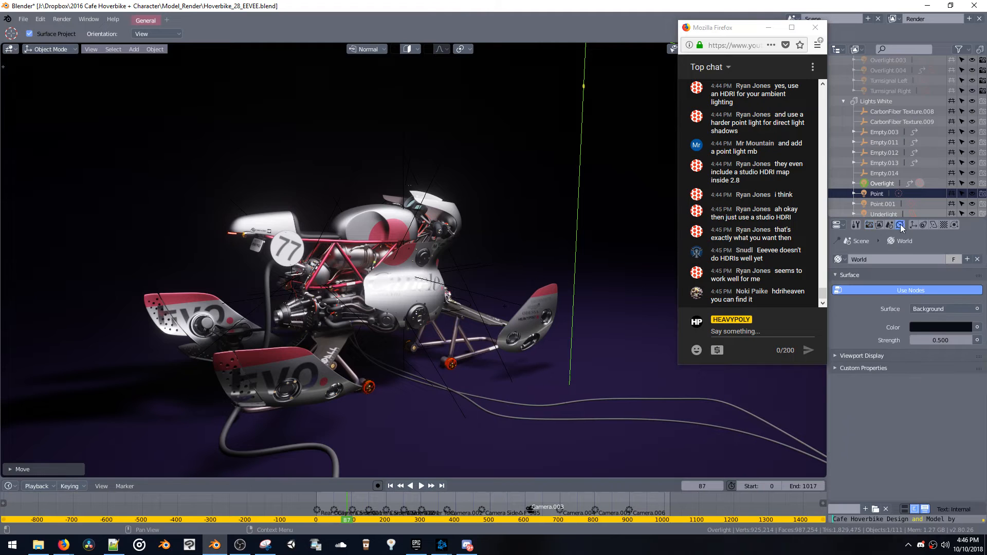
pyautogui.click(890, 225)
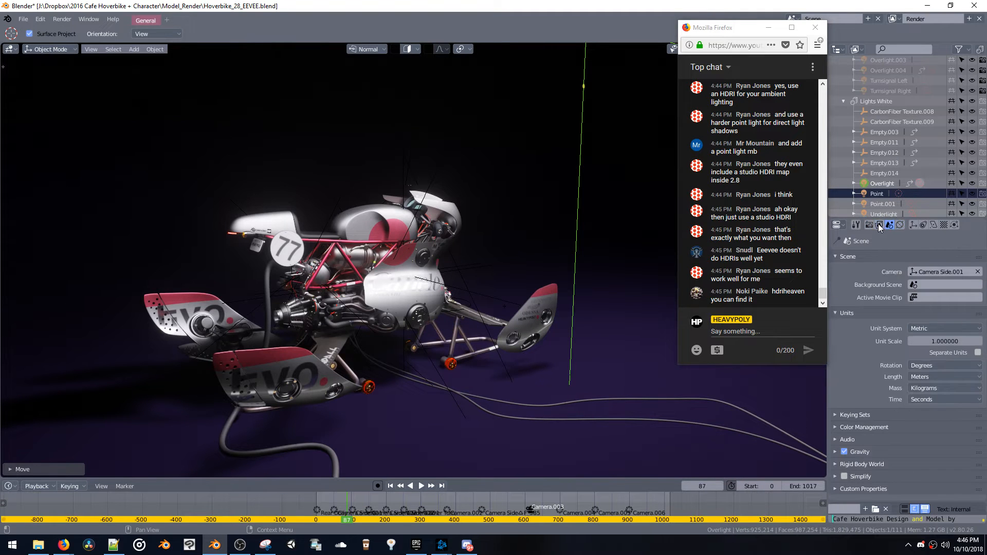
pyautogui.click(869, 225)
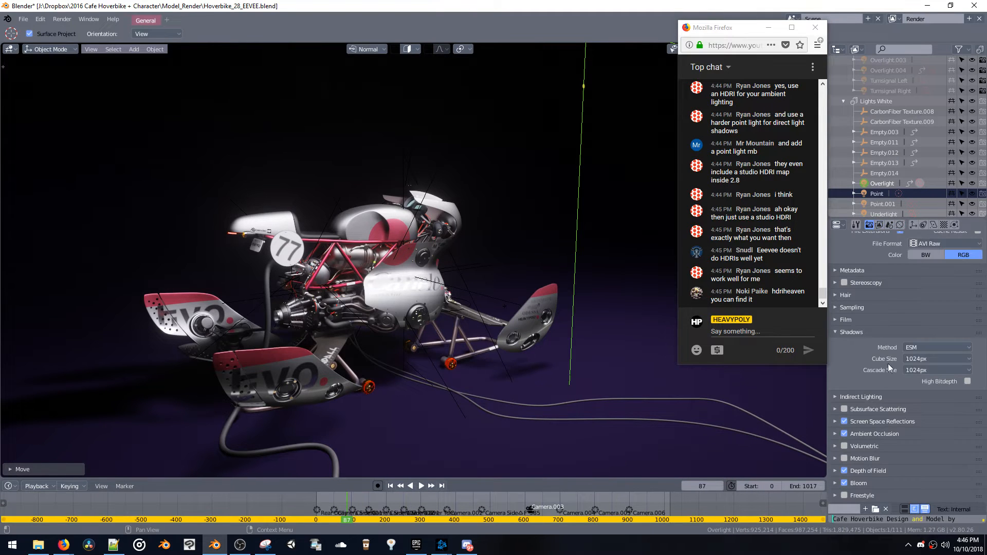
pyautogui.click(940, 372)
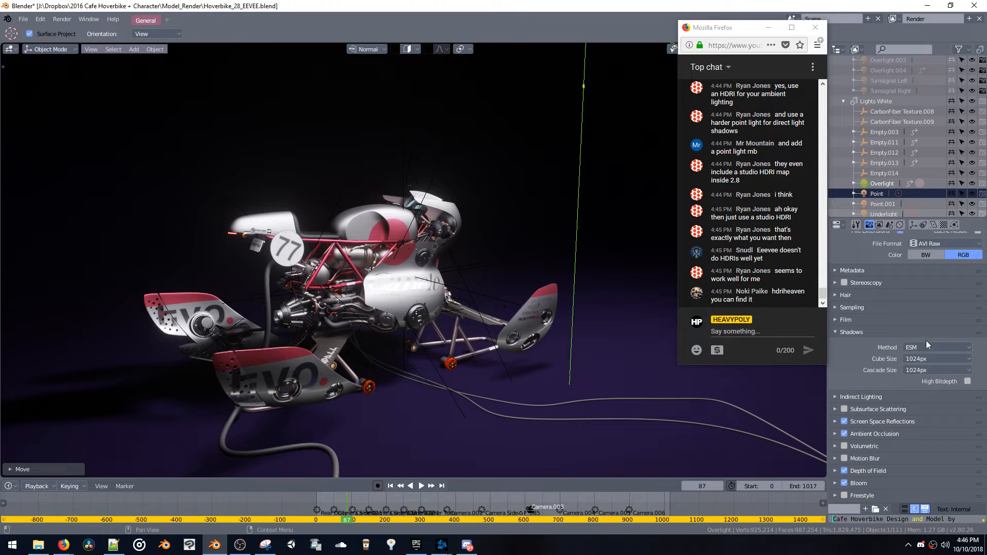
pyautogui.click(927, 345)
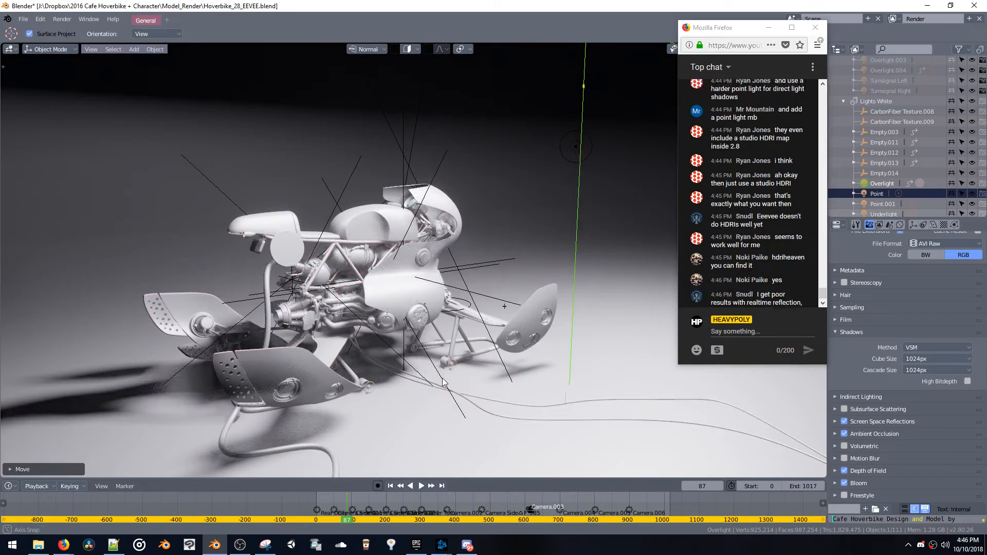
pyautogui.moveTo(432, 389); pyautogui.dragTo(571, 376, button='middle')
# Try a cube shadow resolution of 64px for the hoverbike scene
pyautogui.click(905, 358)
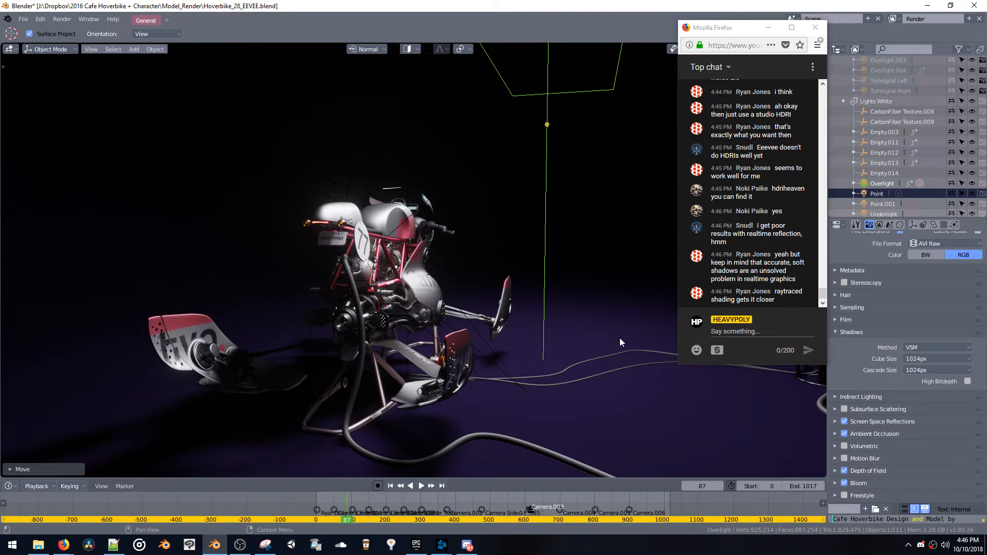
pyautogui.press('g')
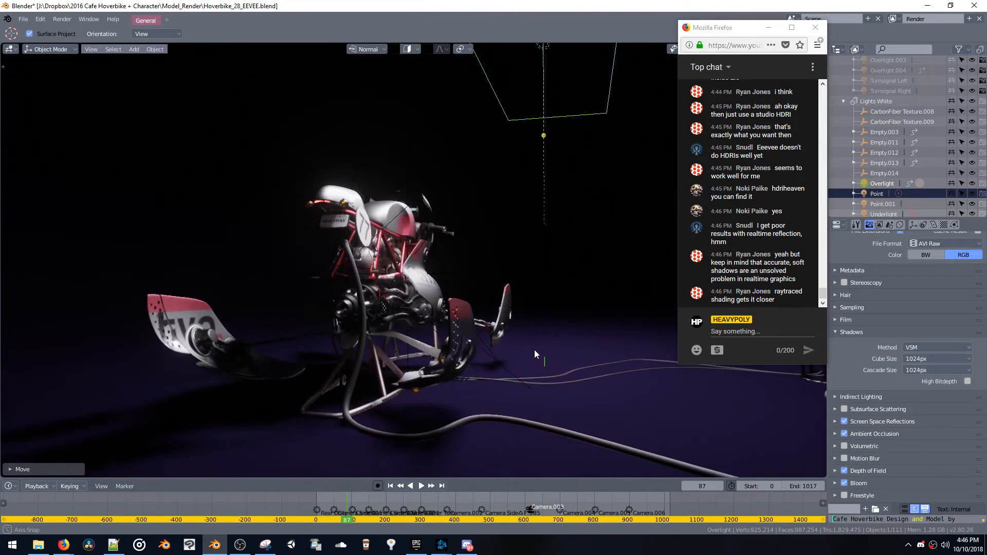
pyautogui.click(534, 350)
pyautogui.click(914, 359)
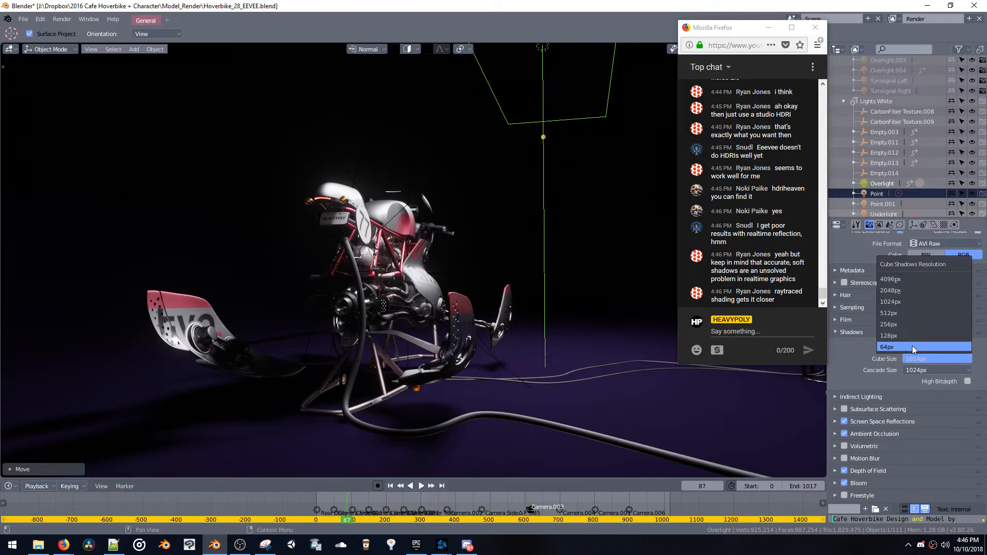
pyautogui.click(912, 347)
# Try cube shadow resolutions of 512px, 1024px and 2048px to compare the shadows around the hoverbike
pyautogui.moveTo(684, 390); pyautogui.dragTo(751, 412, button='middle')
pyautogui.click(936, 358)
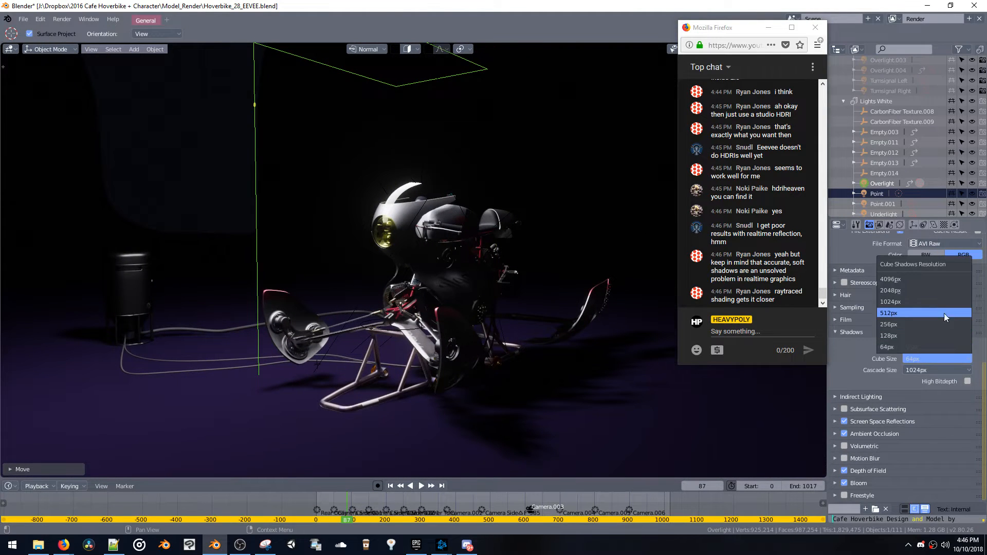
pyautogui.click(943, 312)
pyautogui.click(931, 357)
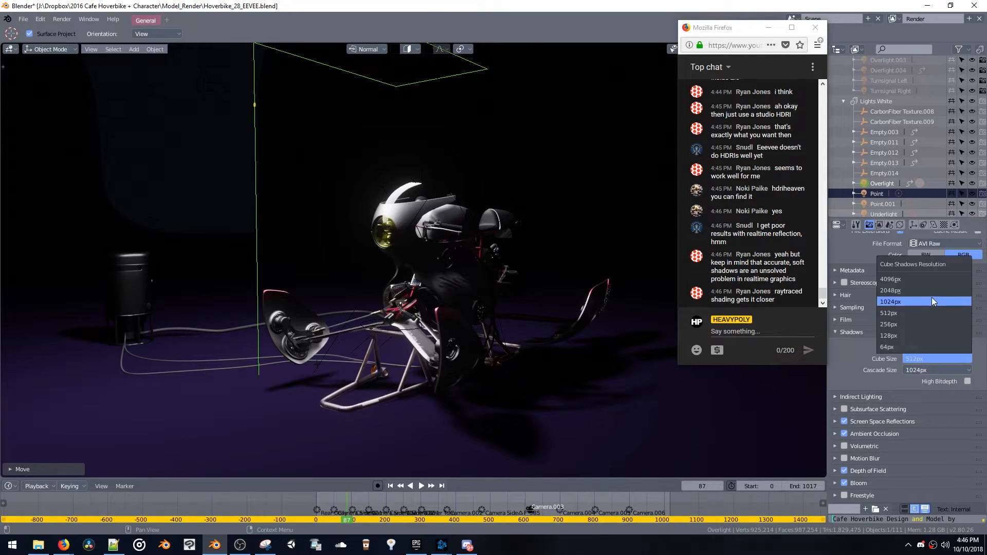
pyautogui.click(932, 301)
pyautogui.click(920, 359)
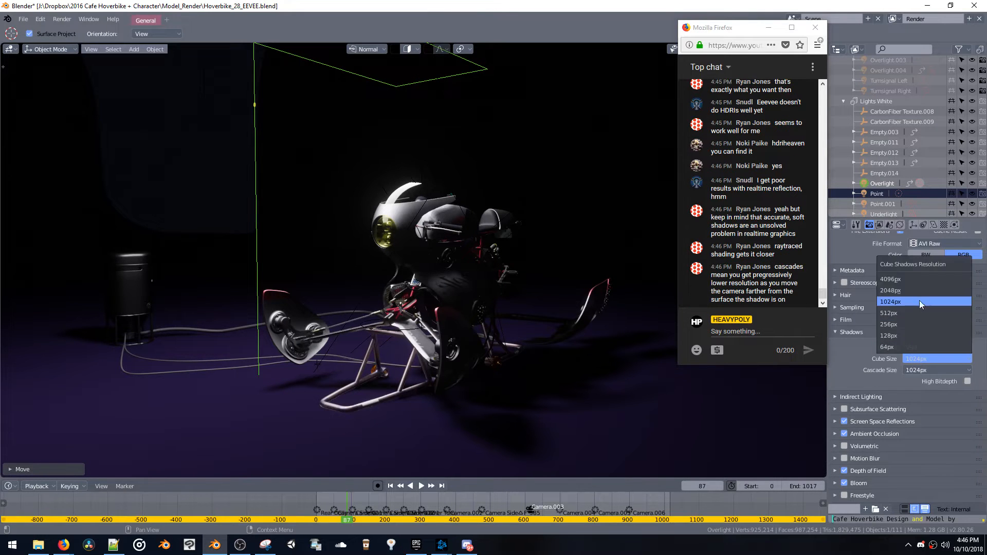
pyautogui.click(922, 291)
pyautogui.moveTo(478, 426); pyautogui.dragTo(691, 396, button='middle')
# Try a cube shadow resolution of 4096px and compare the shadows close up and from far away
pyautogui.click(912, 360)
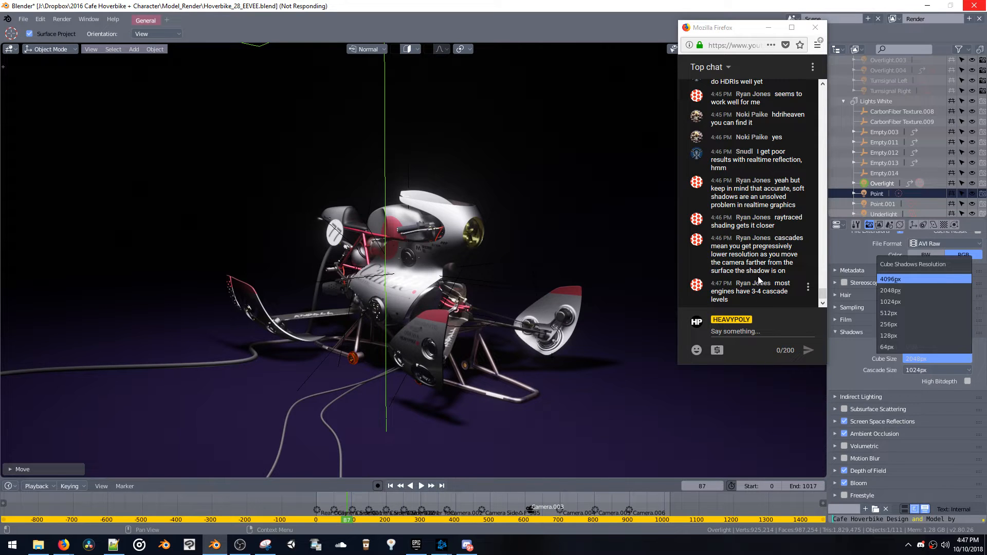
pyautogui.scroll(-10, 557, 347)
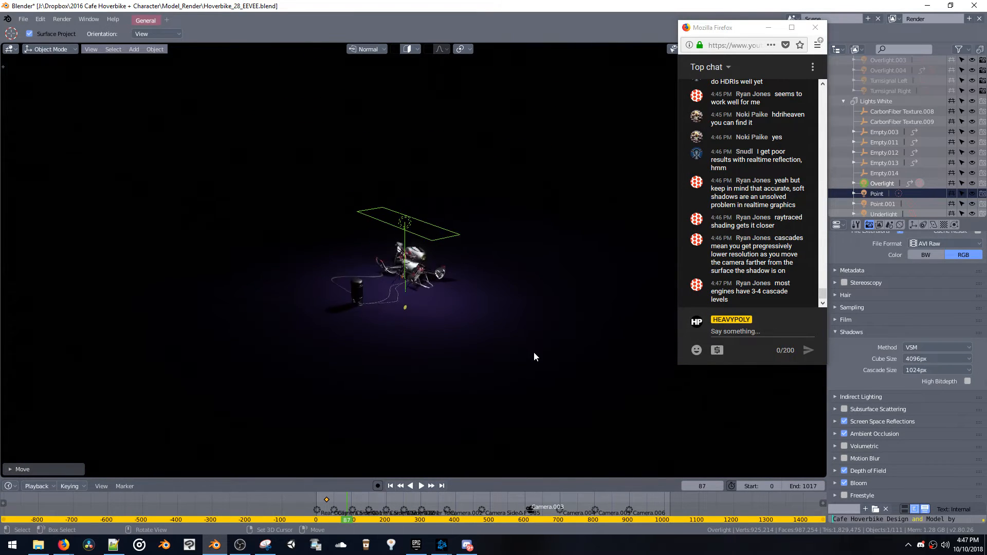
pyautogui.scroll(10, 534, 352)
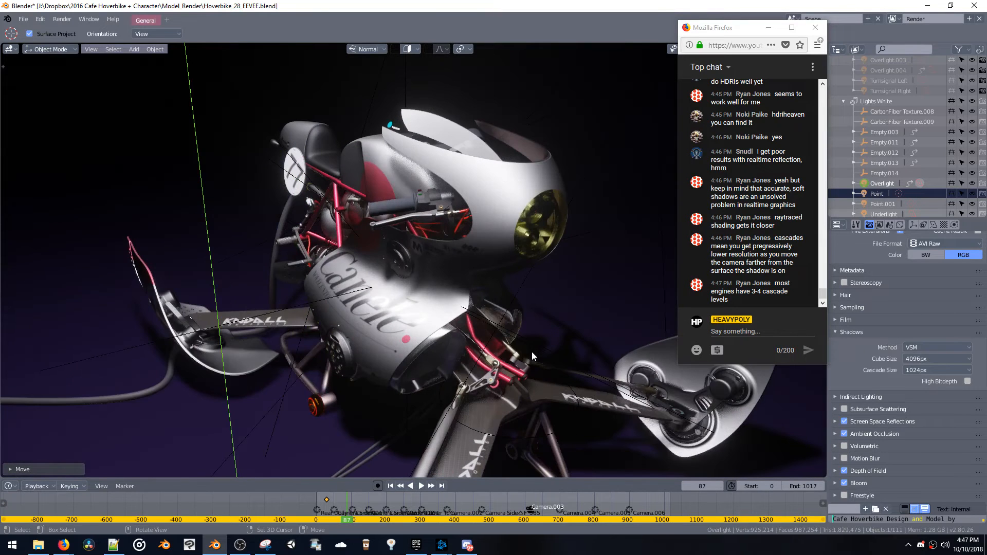
pyautogui.scroll(-10, 531, 352)
pyautogui.scroll(10, 531, 351)
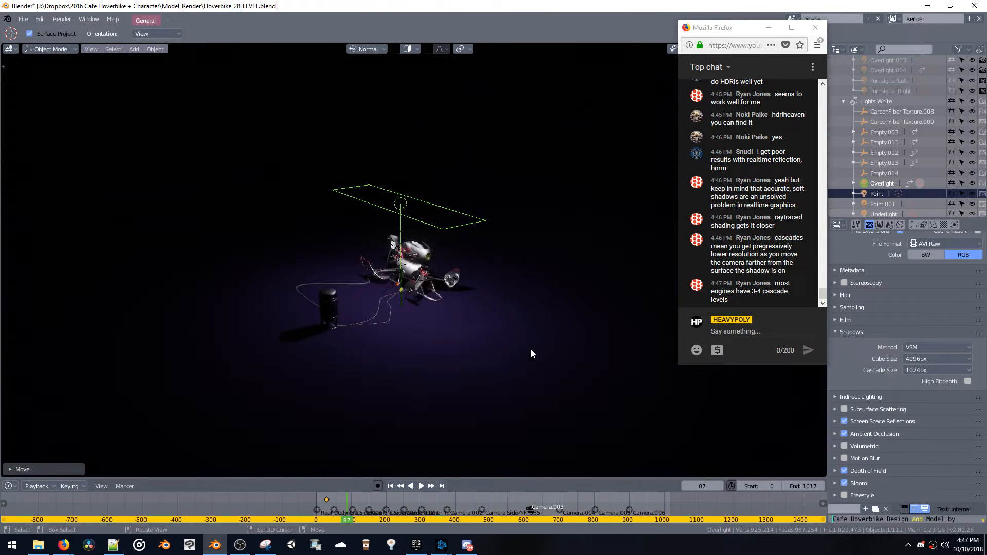
pyautogui.scroll(-10, 537, 348)
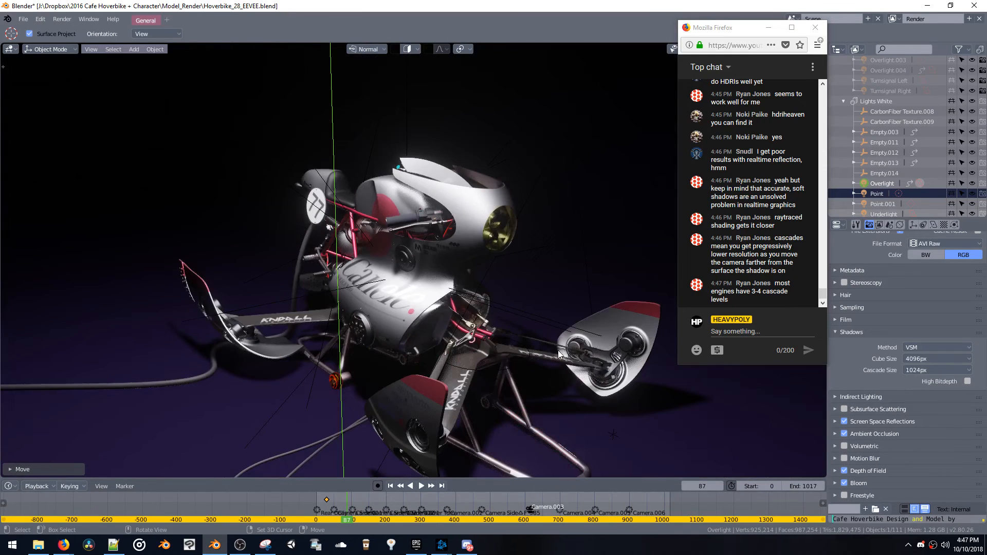
# Set the cube shadow size to 128px and the cascade size to 64px, and check the shadows at different distances
pyautogui.click(948, 359)
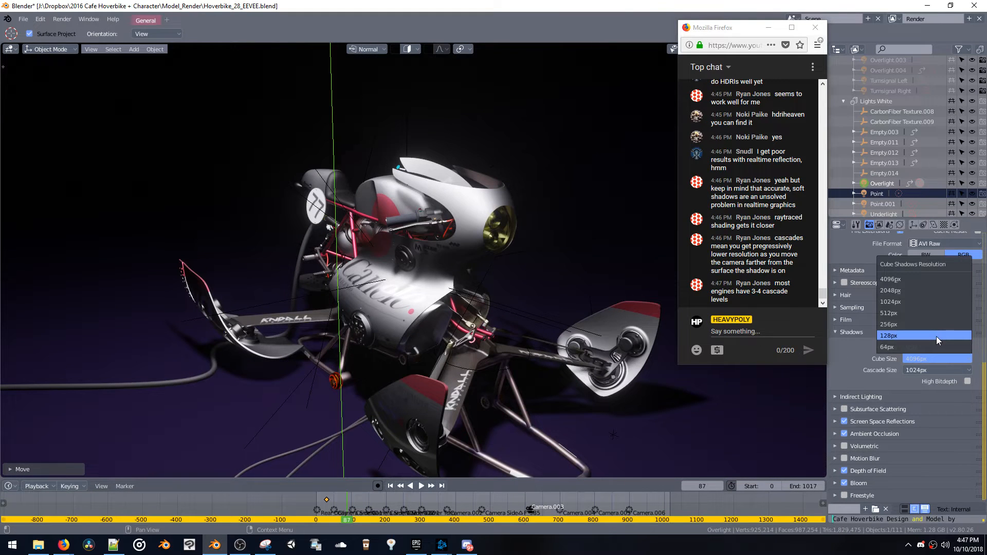
pyautogui.click(936, 336)
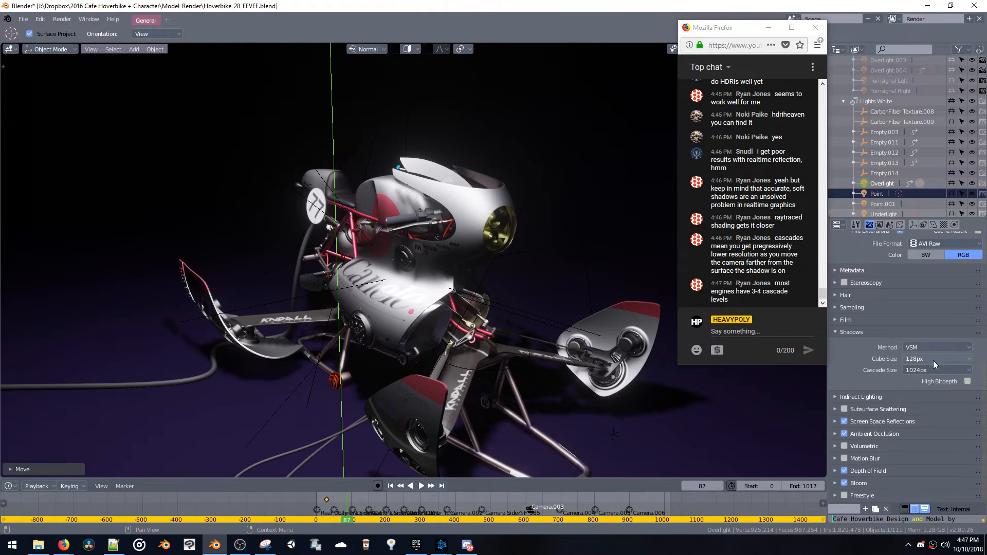
pyautogui.click(933, 360)
pyautogui.click(934, 360)
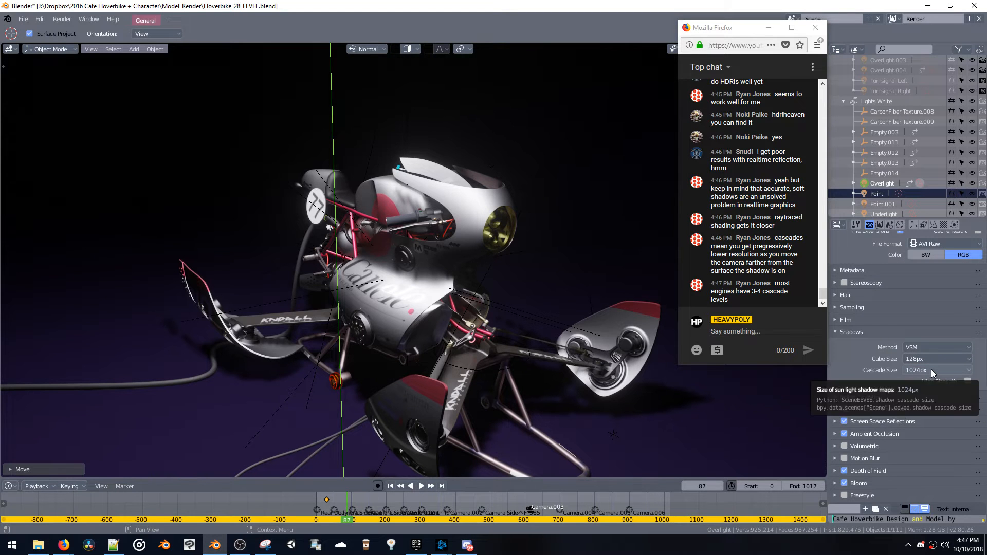
pyautogui.click(934, 372)
pyautogui.click(933, 359)
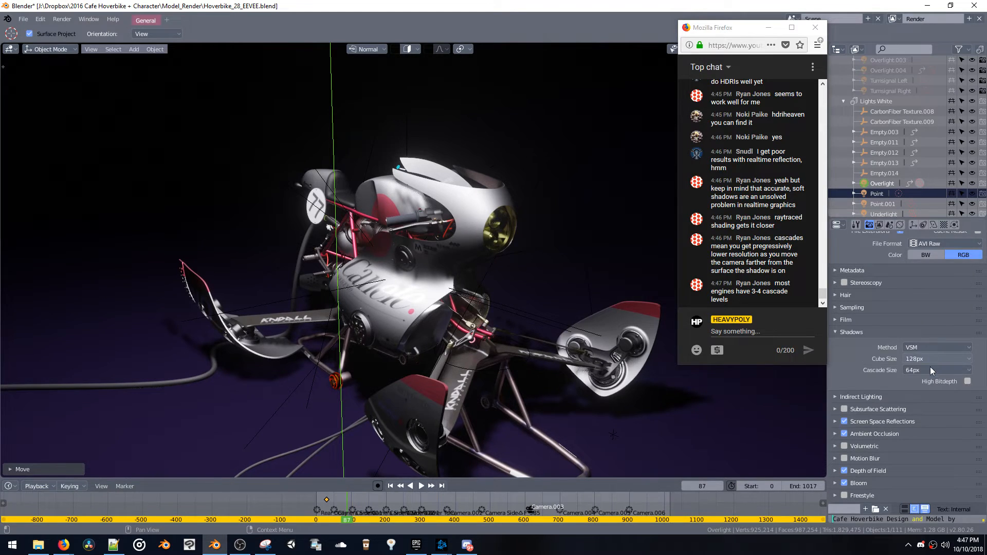
pyautogui.click(933, 371)
pyautogui.scroll(-5, 648, 409)
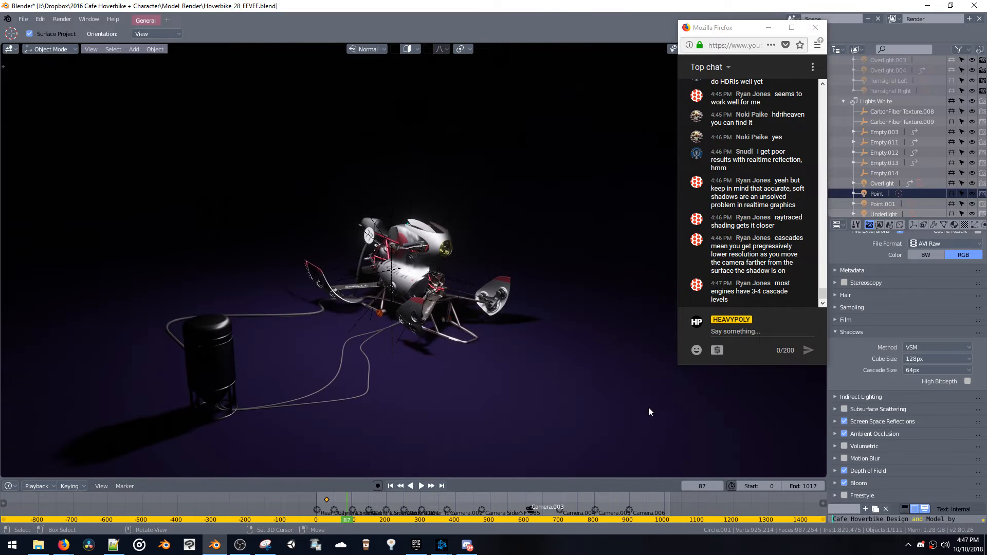
pyautogui.scroll(6, 649, 407)
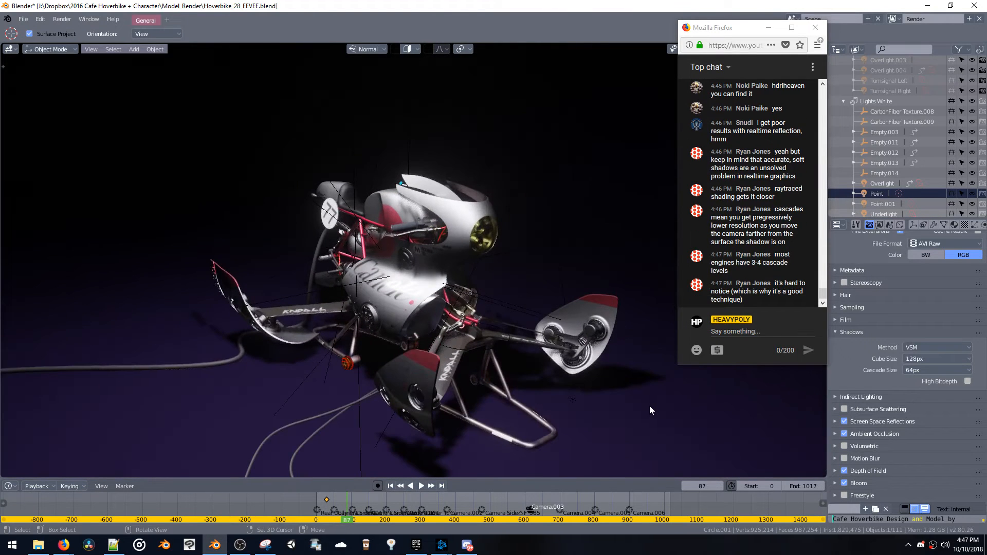
pyautogui.scroll(-4, 650, 410)
# Set the cube shadow size to 2048px and check the hoverbike's shadows from several distances and sides
pyautogui.click(936, 359)
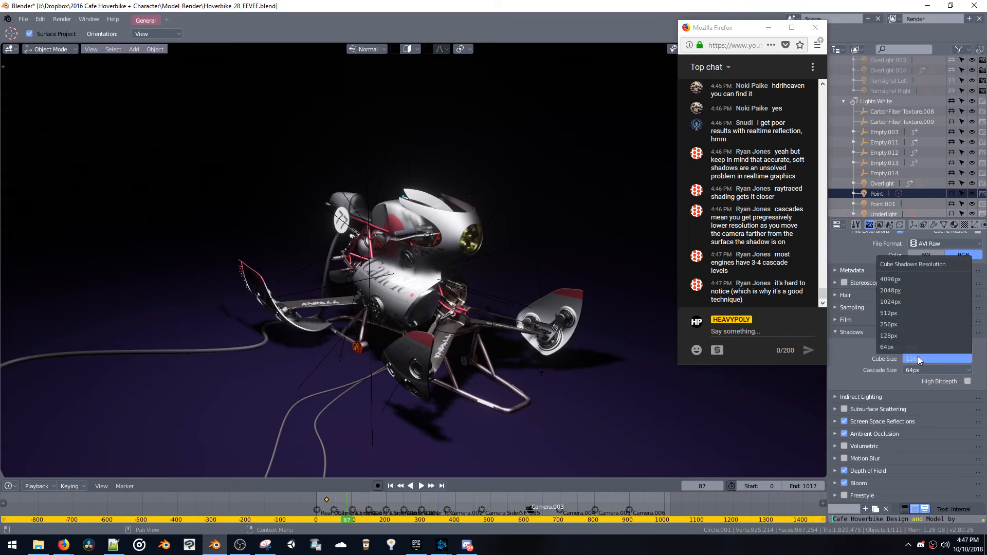
pyautogui.click(926, 290)
pyautogui.scroll(-5, 555, 381)
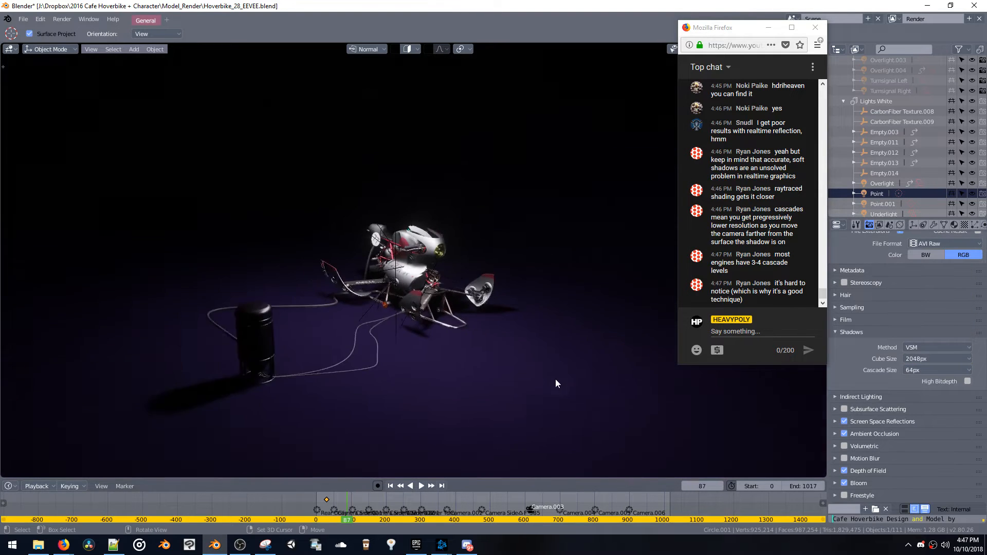
pyautogui.scroll(5, 555, 384)
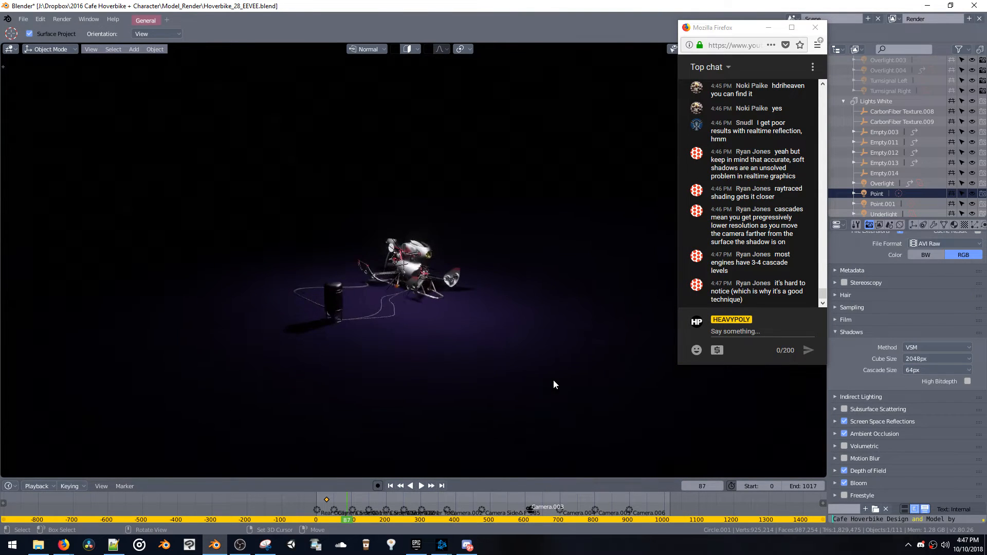
pyautogui.scroll(4, 553, 380)
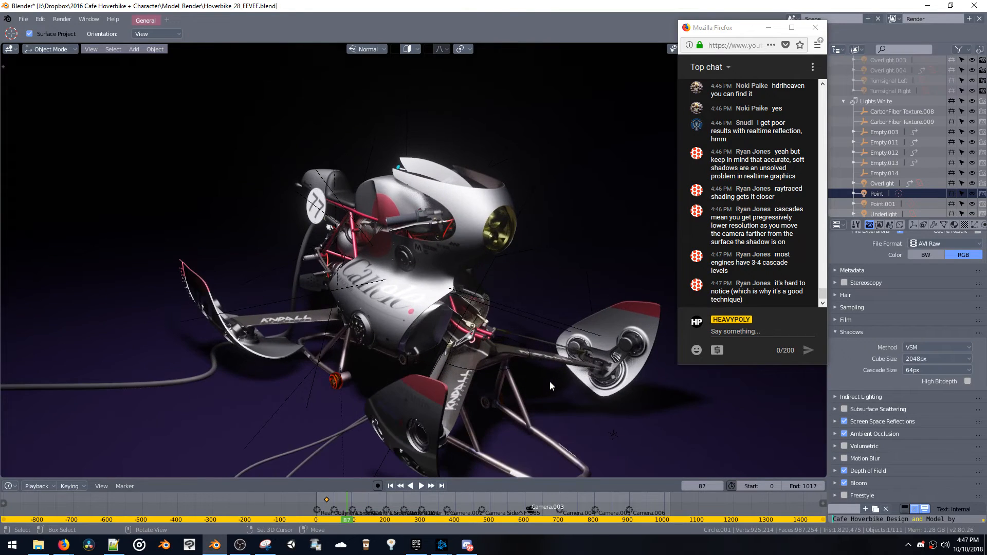
pyautogui.moveTo(550, 381); pyautogui.dragTo(429, 382, button='middle')
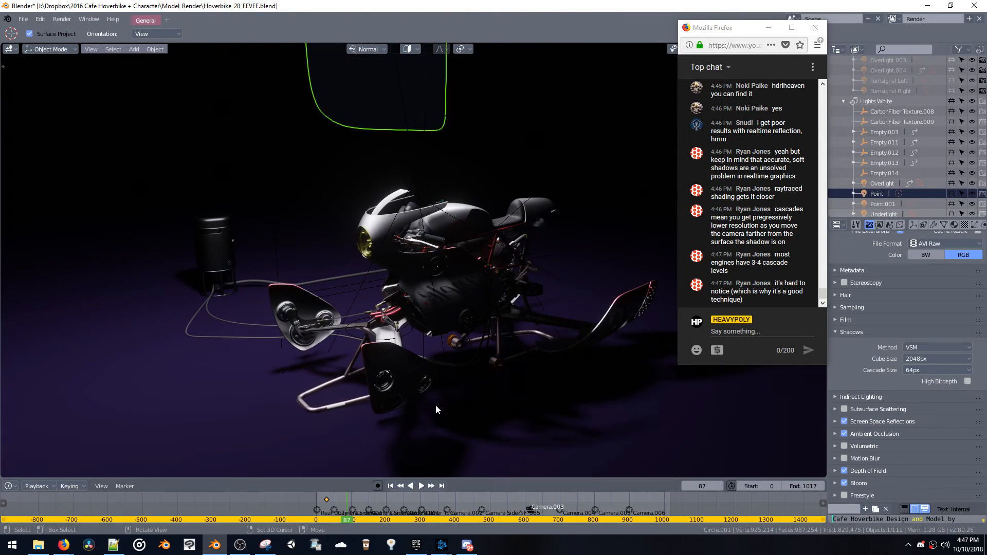
pyautogui.moveTo(441, 410); pyautogui.dragTo(622, 371, button='middle')
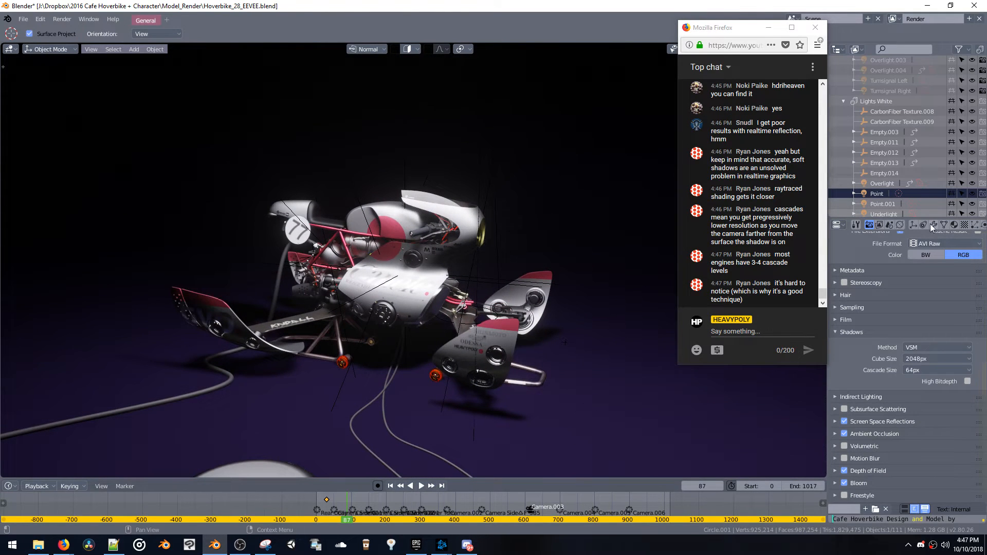
pyautogui.moveTo(927, 225); pyautogui.dragTo(840, 226, button='middle')
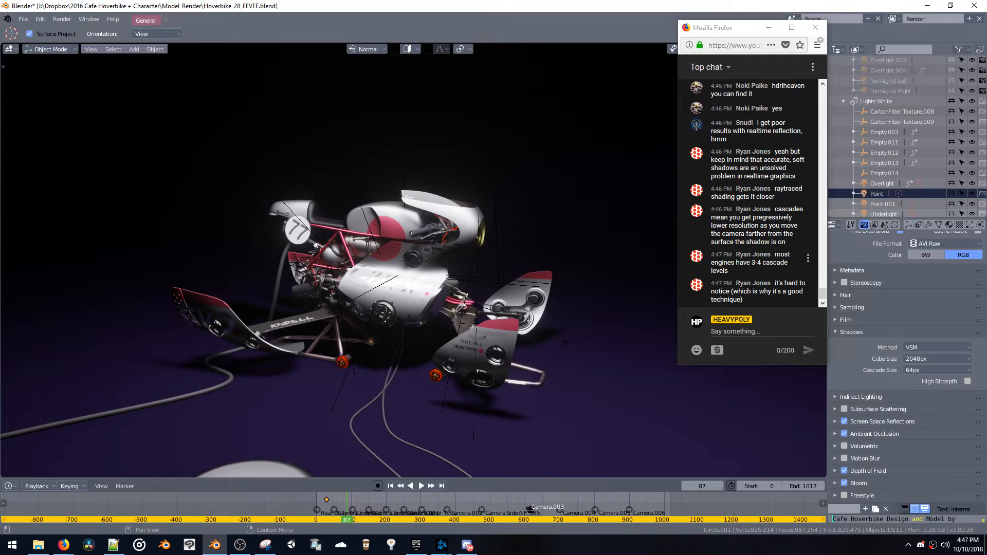
# Read the chat messages about cascaded and soft shadows, and inspect the hoverbike's shading from several sides and distances
pyautogui.moveTo(750, 226); pyautogui.dragTo(772, 234)
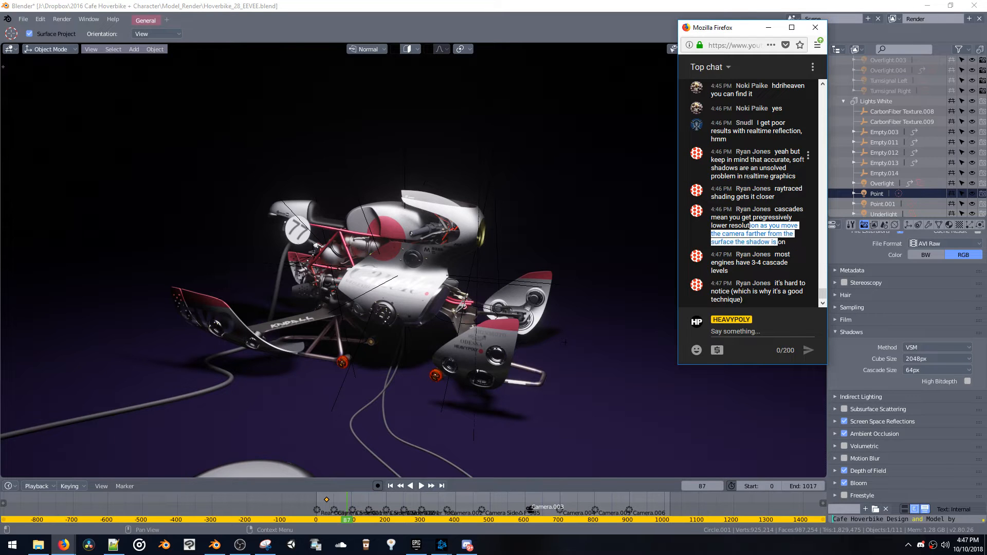
pyautogui.moveTo(738, 168); pyautogui.dragTo(775, 151)
pyautogui.click(775, 151)
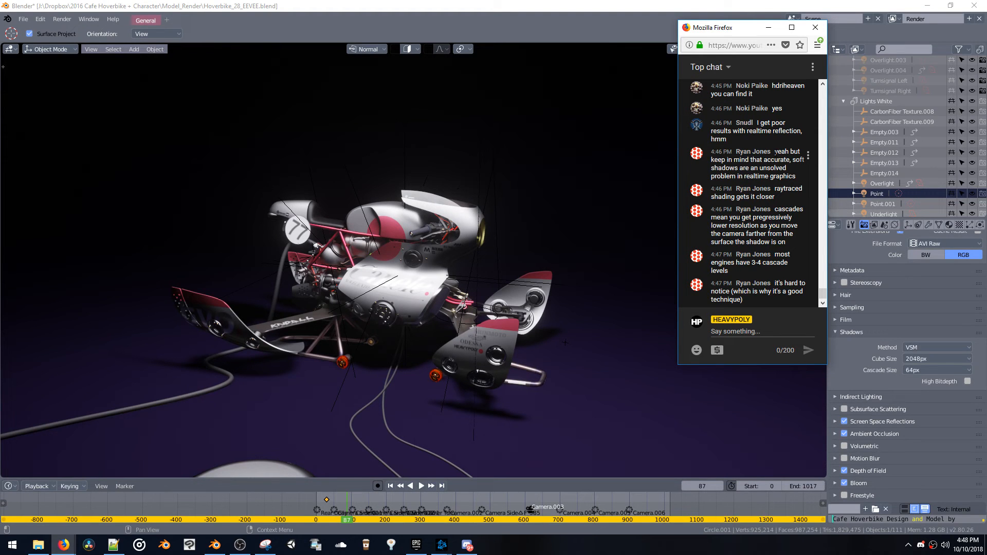
pyautogui.moveTo(775, 151); pyautogui.dragTo(791, 176)
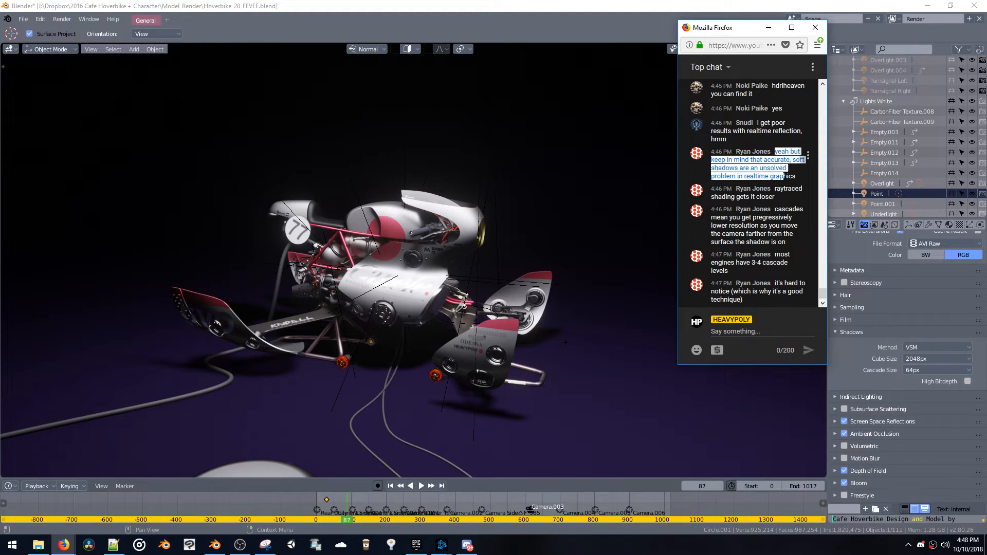
pyautogui.click(791, 175)
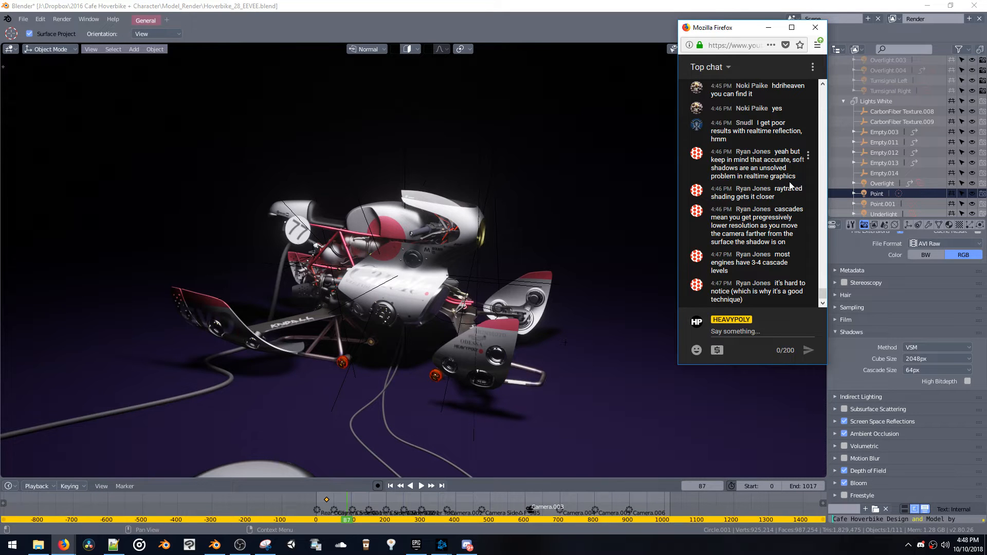
pyautogui.scroll(3, 606, 282)
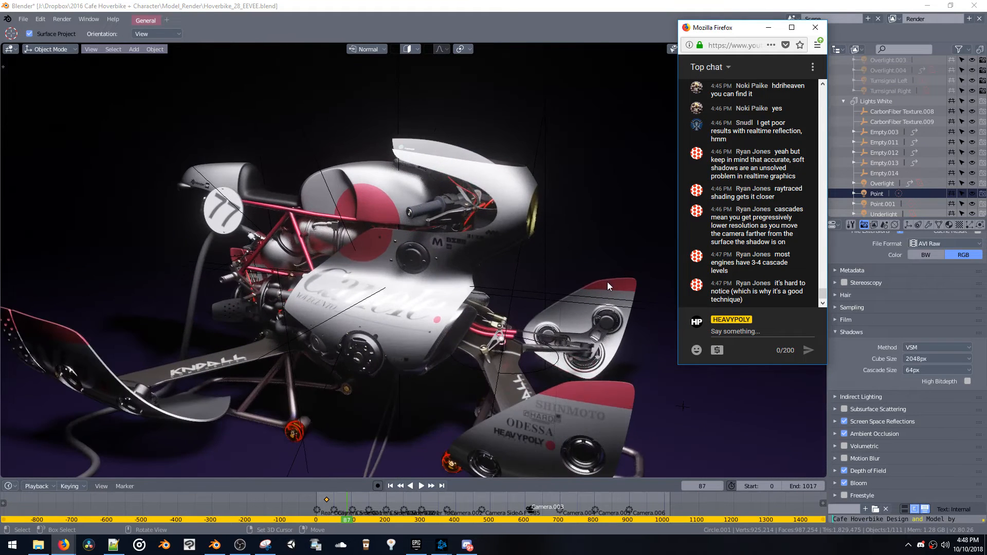
pyautogui.moveTo(607, 282); pyautogui.dragTo(596, 312, button='middle')
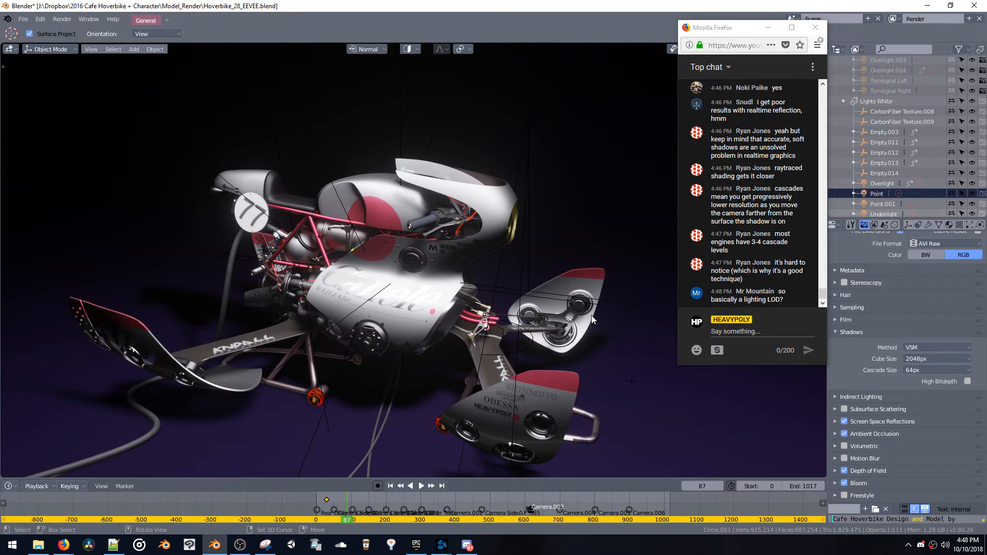
pyautogui.moveTo(591, 316); pyautogui.dragTo(546, 315, button='middle')
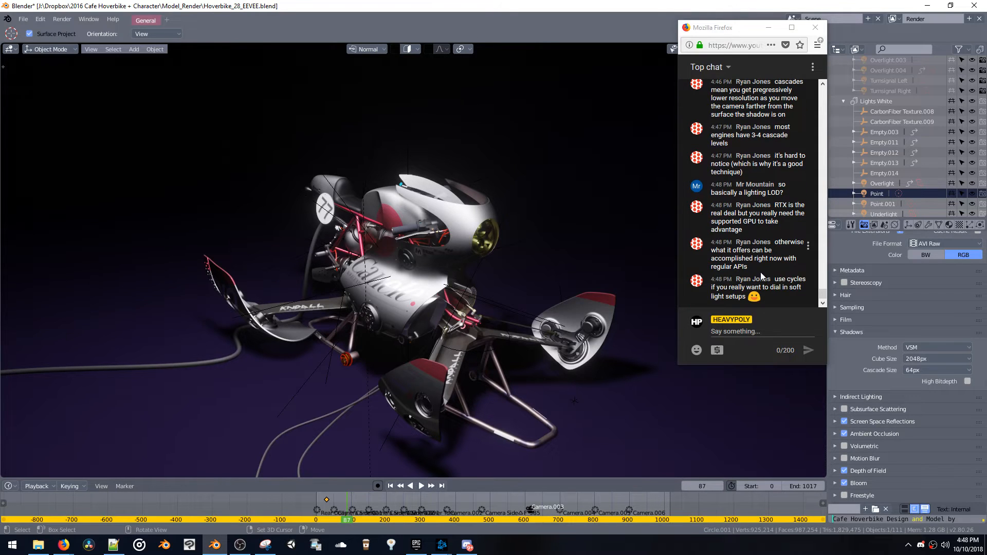
pyautogui.moveTo(581, 251); pyautogui.dragTo(572, 231, button='middle')
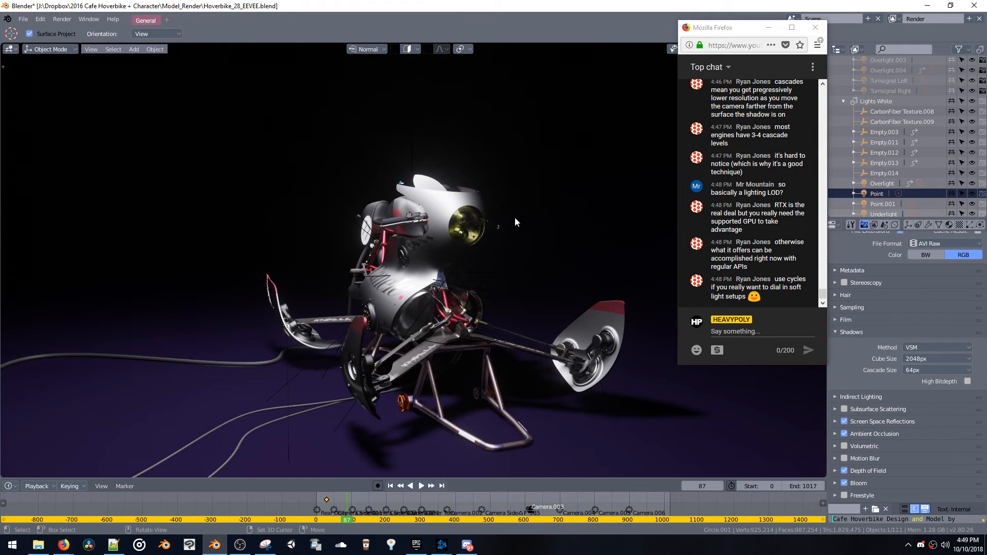
pyautogui.moveTo(496, 229); pyautogui.dragTo(530, 245, button='middle')
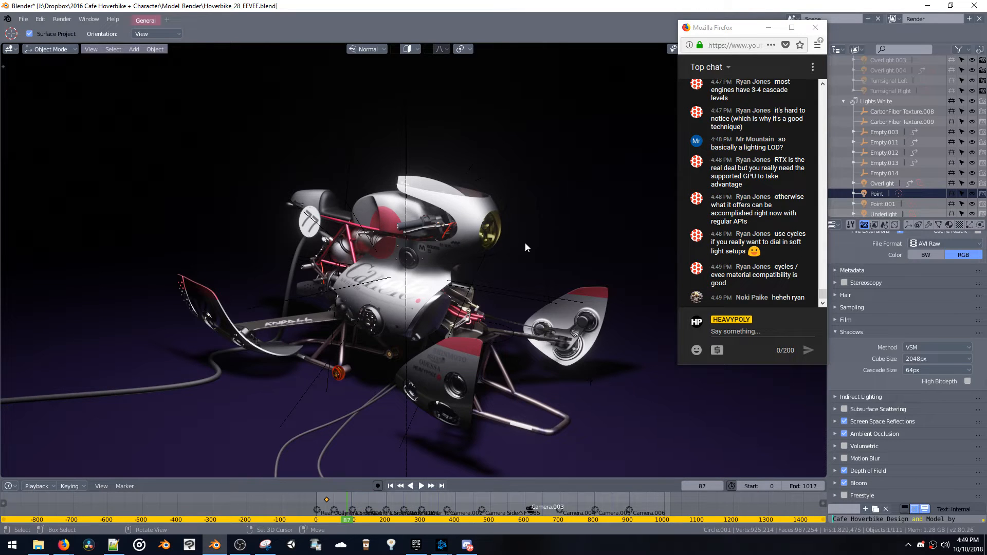
# Try the Cycles render engine to compare the hoverbike's lighting, and return to Eevee
pyautogui.scroll(10, 915, 286)
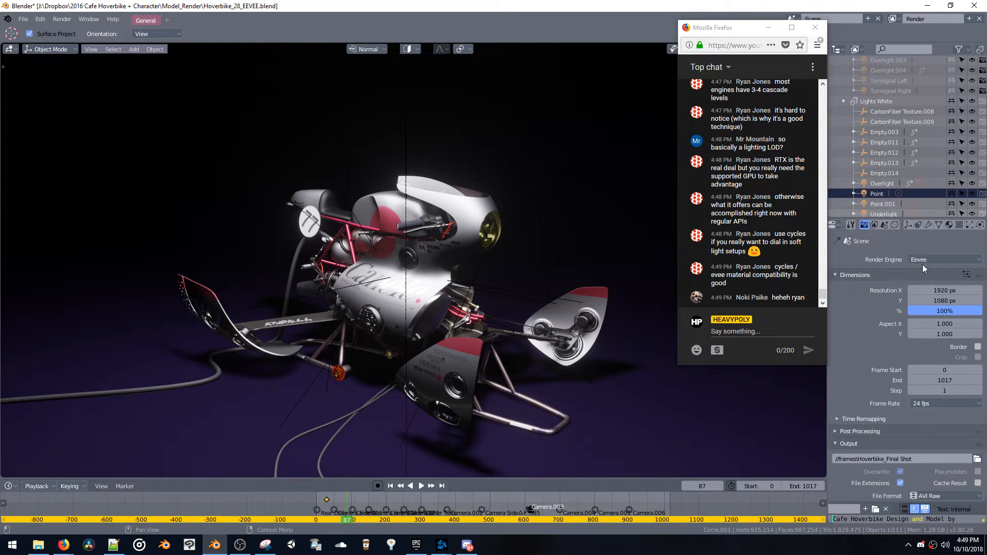
pyautogui.click(922, 262)
pyautogui.click(936, 227)
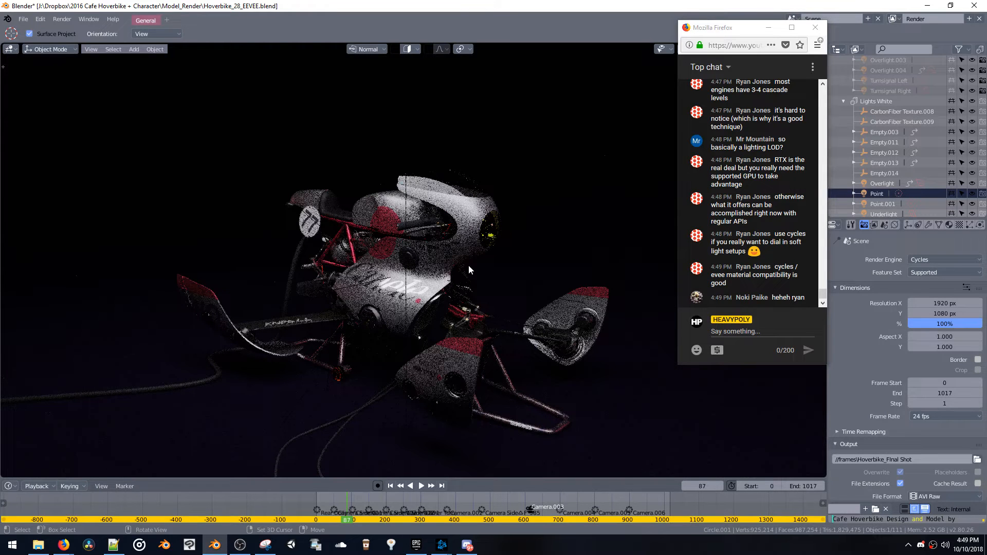
pyautogui.click(945, 260)
pyautogui.click(926, 237)
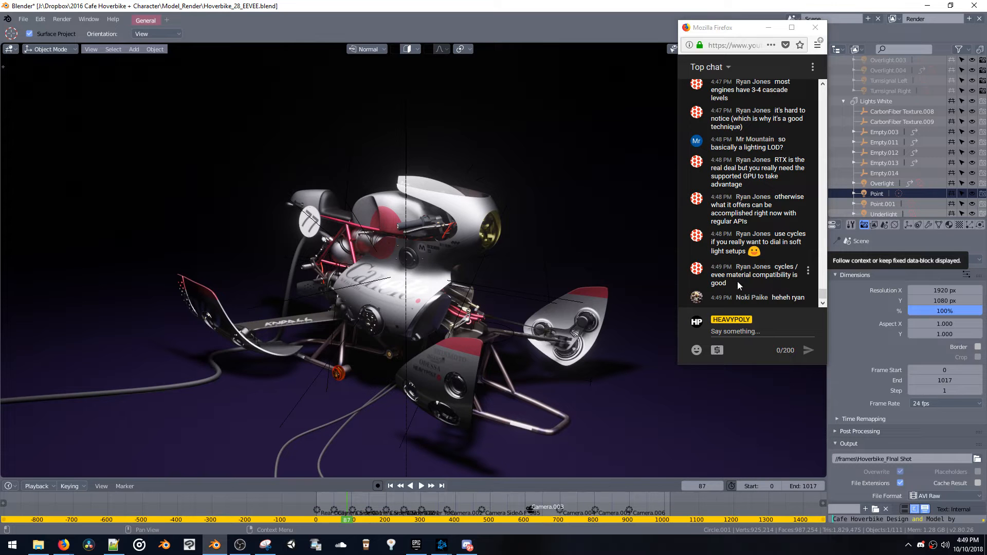
# Read the chat messages about Cycles and hybrid ray tracing while viewing the hoverbike from different sides
pyautogui.moveTo(547, 288); pyautogui.dragTo(614, 284, button='middle')
pyautogui.moveTo(752, 238); pyautogui.dragTo(742, 270)
pyautogui.click(770, 254)
pyautogui.click(758, 238)
pyautogui.click(730, 247)
pyautogui.click(743, 272)
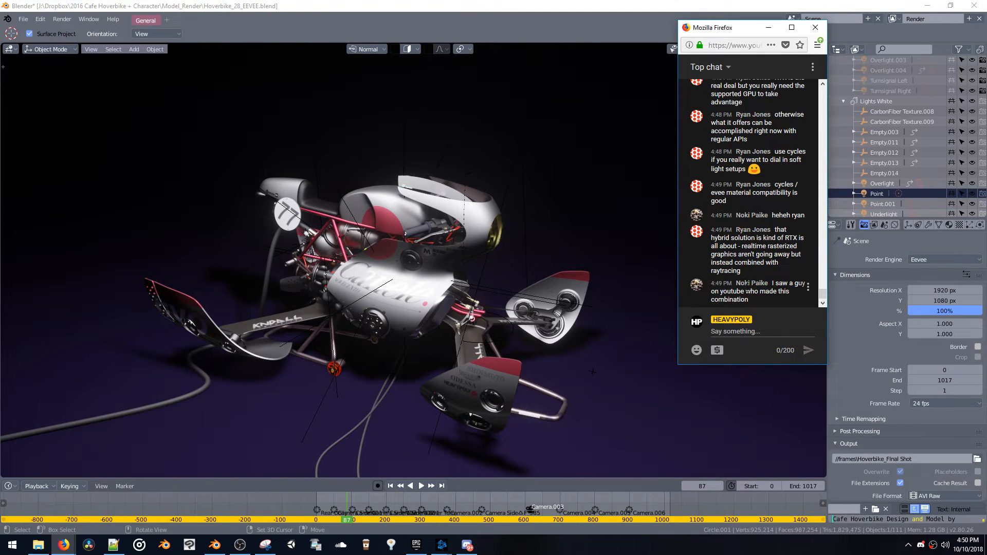
pyautogui.moveTo(773, 285); pyautogui.dragTo(752, 286)
pyautogui.click(776, 300)
pyautogui.click(754, 288)
pyautogui.moveTo(355, 230); pyautogui.dragTo(395, 260, button='middle')
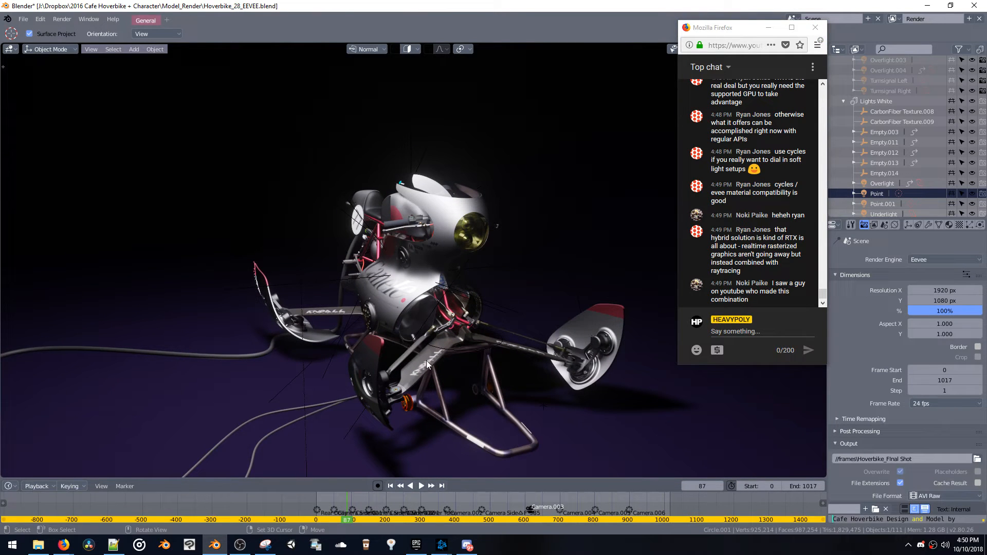
pyautogui.moveTo(451, 342); pyautogui.dragTo(467, 340, button='middle')
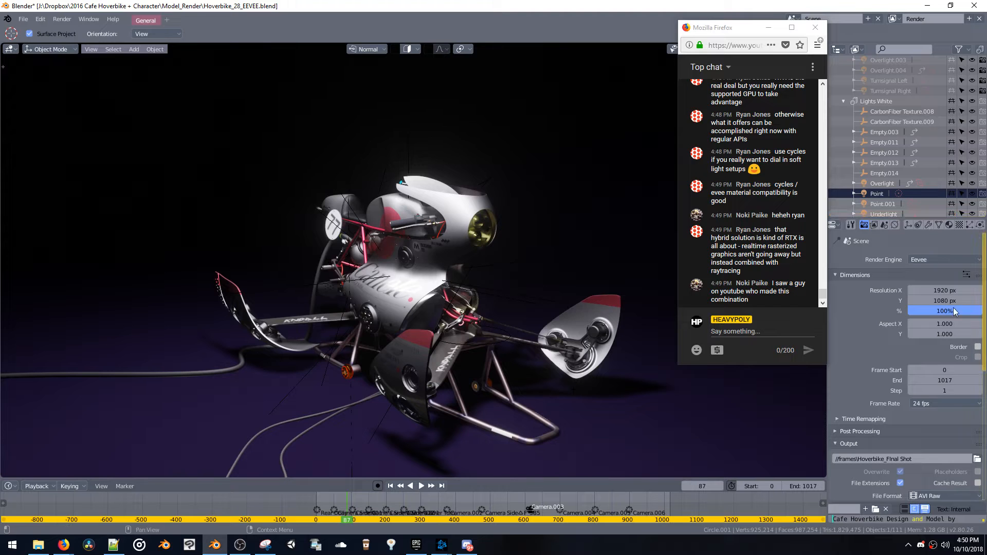
# Set the Point light's radius to 100 m in its light settings
pyautogui.scroll(-10, 892, 365)
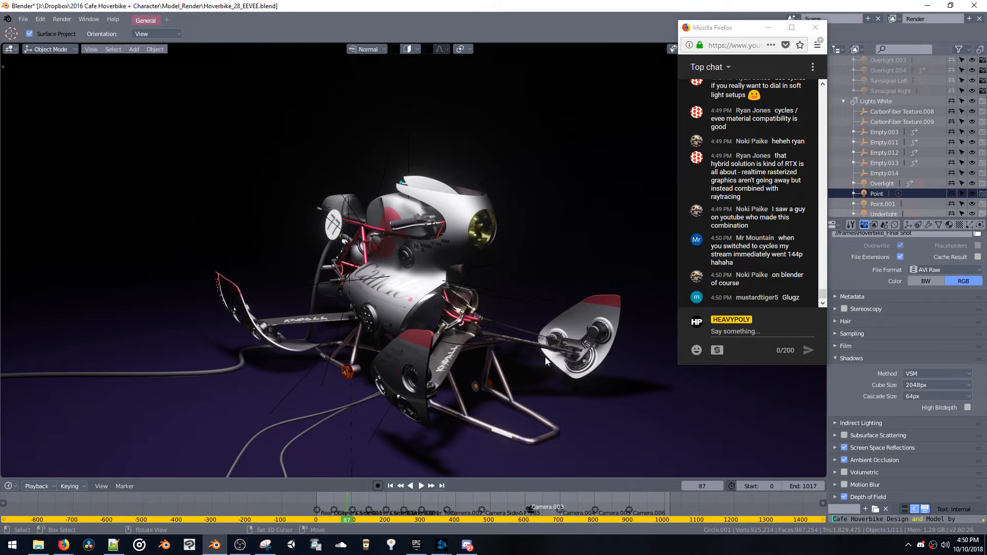
pyautogui.click(877, 195)
pyautogui.click(919, 224)
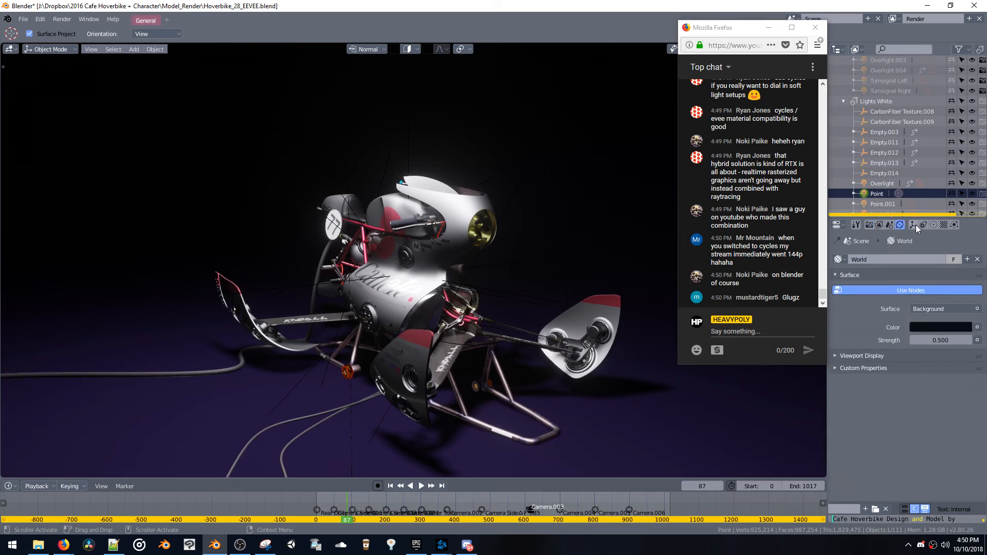
pyautogui.click(932, 225)
pyautogui.scroll(-2, 940, 313)
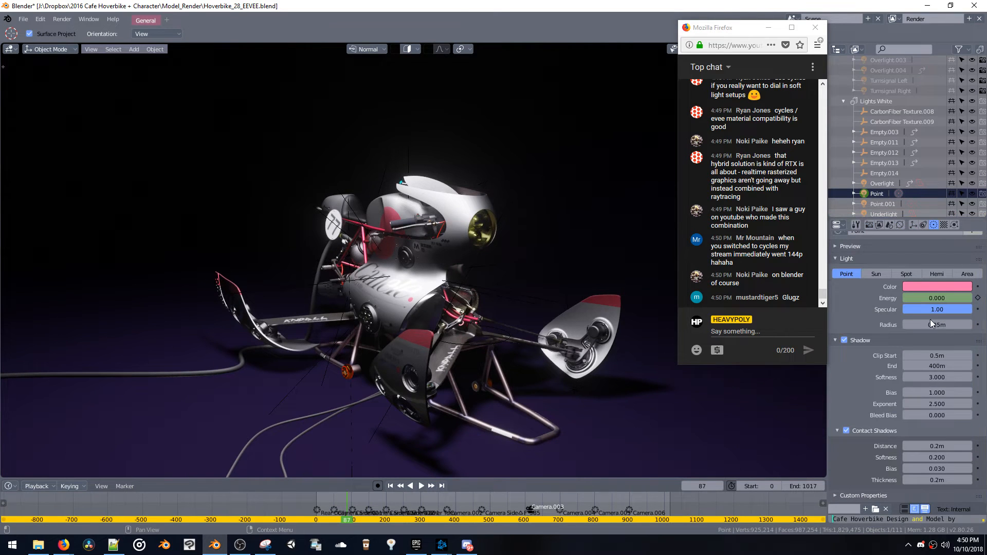
pyautogui.moveTo(968, 321); pyautogui.dragTo(469, 359)
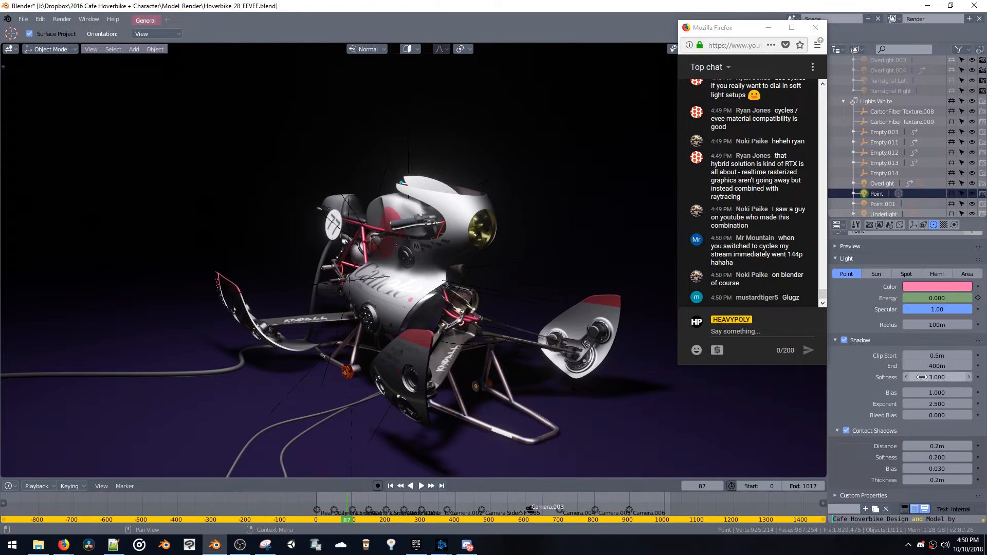
# Raise the Point light's shadow softness to the maximum of 100
pyautogui.moveTo(937, 377); pyautogui.dragTo(984, 276)
pyautogui.moveTo(973, 3); pyautogui.dragTo(937, 377)
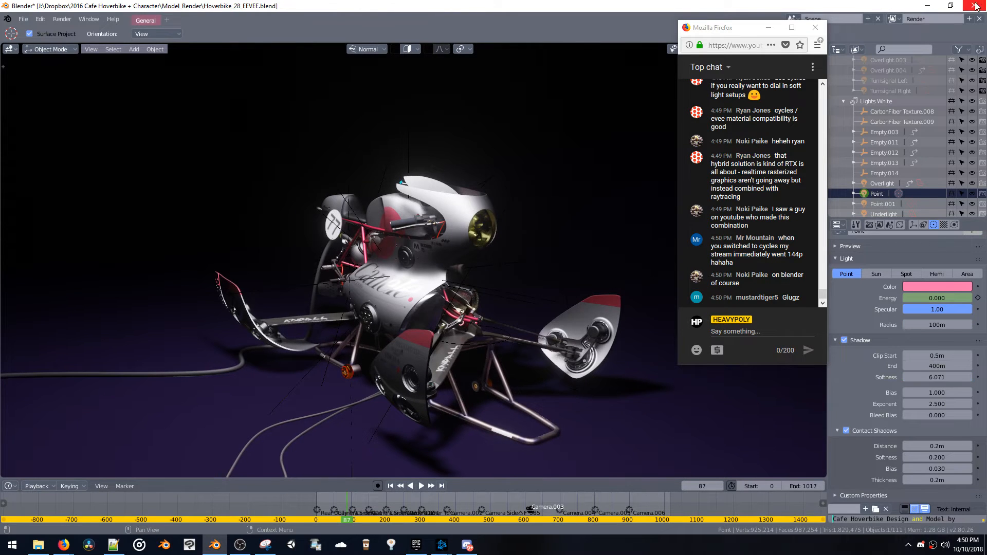
pyautogui.click(947, 376)
pyautogui.write('3')
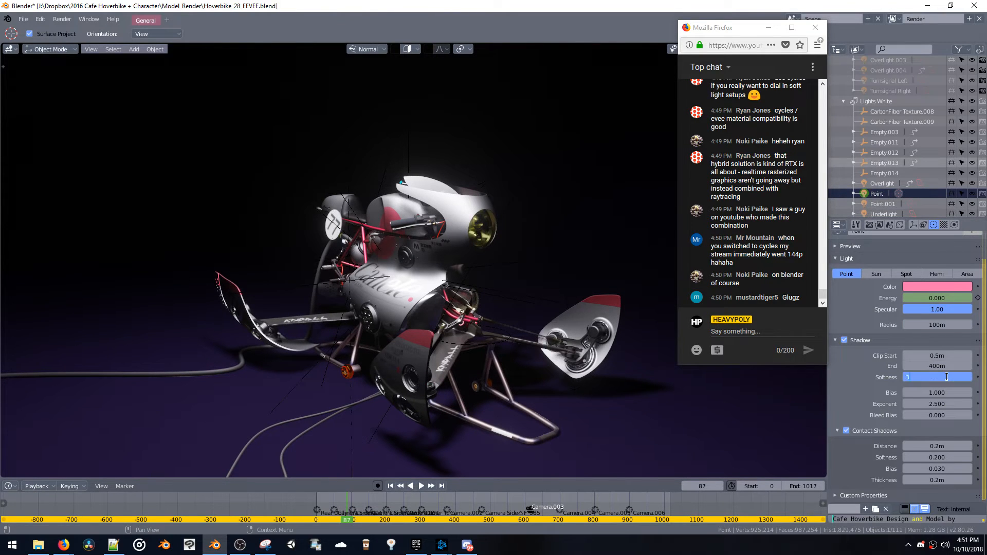
pyautogui.write('00')
pyautogui.press('Return')
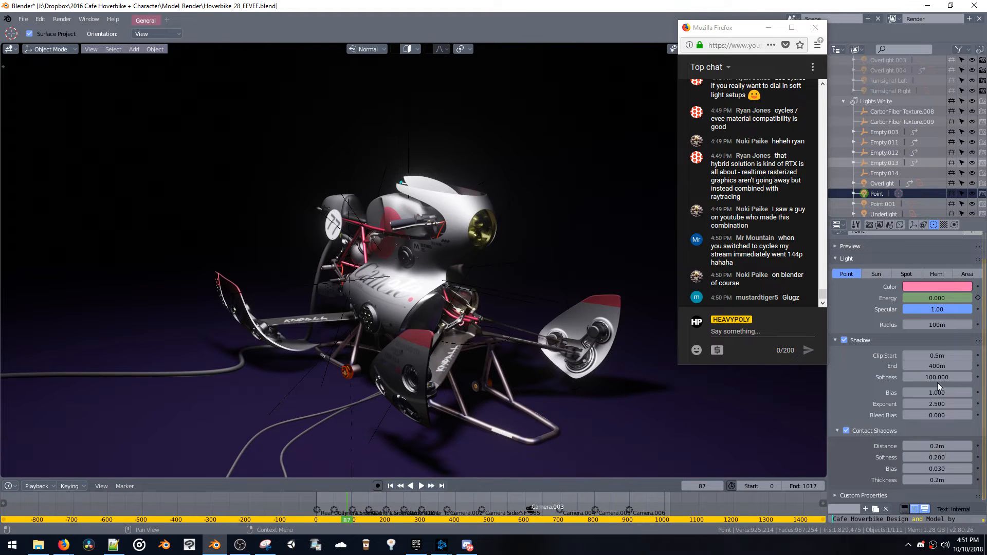
pyautogui.click(938, 377)
pyautogui.write('500')
pyautogui.press('Return')
# Set the shadow softness of the Overlight area light to the maximum of 100
pyautogui.click(882, 184)
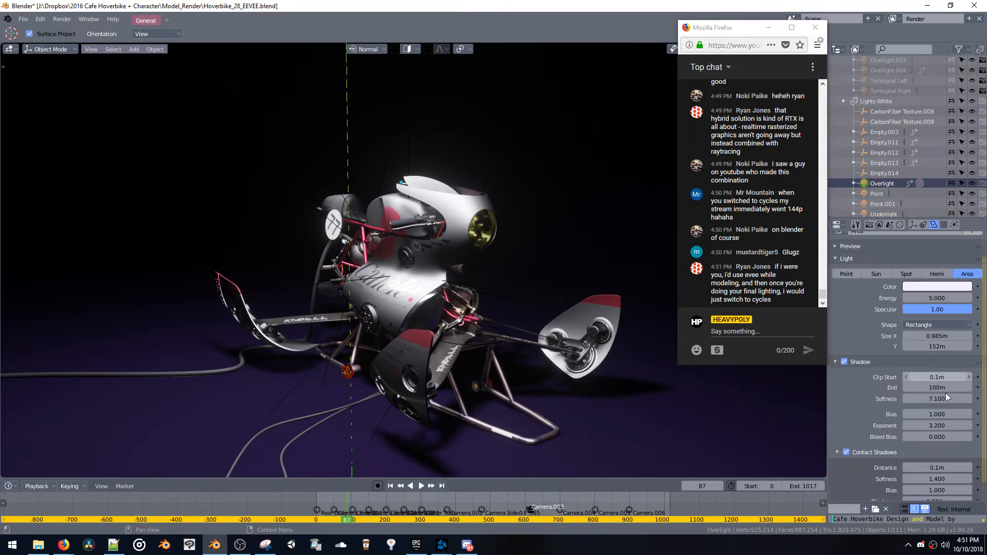
pyautogui.click(945, 399)
pyautogui.write('800')
pyautogui.press('Return')
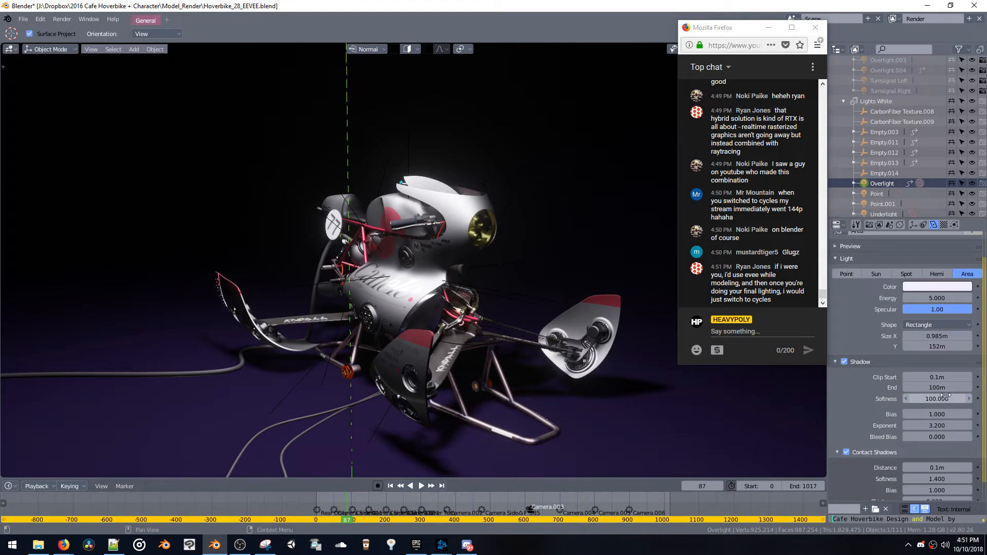
# Set the shadow softness of the Point.001 light to 100
pyautogui.click(887, 204)
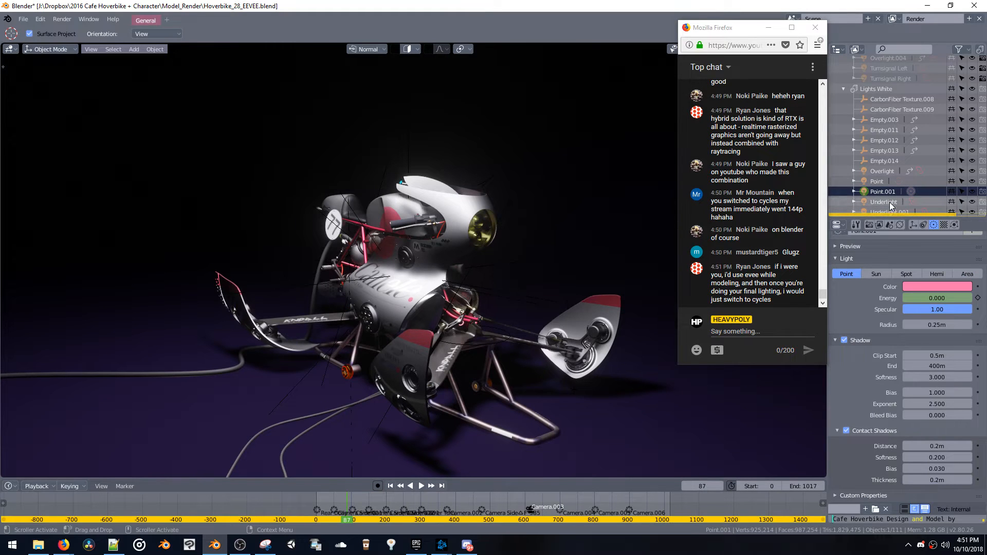
pyautogui.scroll(-1, 890, 202)
pyautogui.click(937, 377)
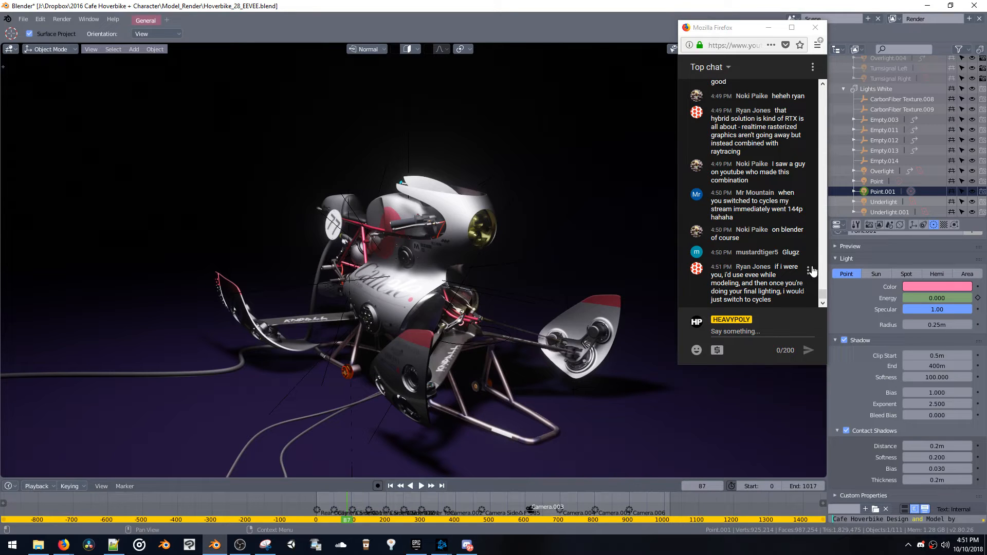
# Read the chat advice on final lighting in Cycles, and hide the light, camera and extras overlays around the hoverbike
pyautogui.moveTo(781, 266); pyautogui.dragTo(786, 292)
pyautogui.click(787, 291)
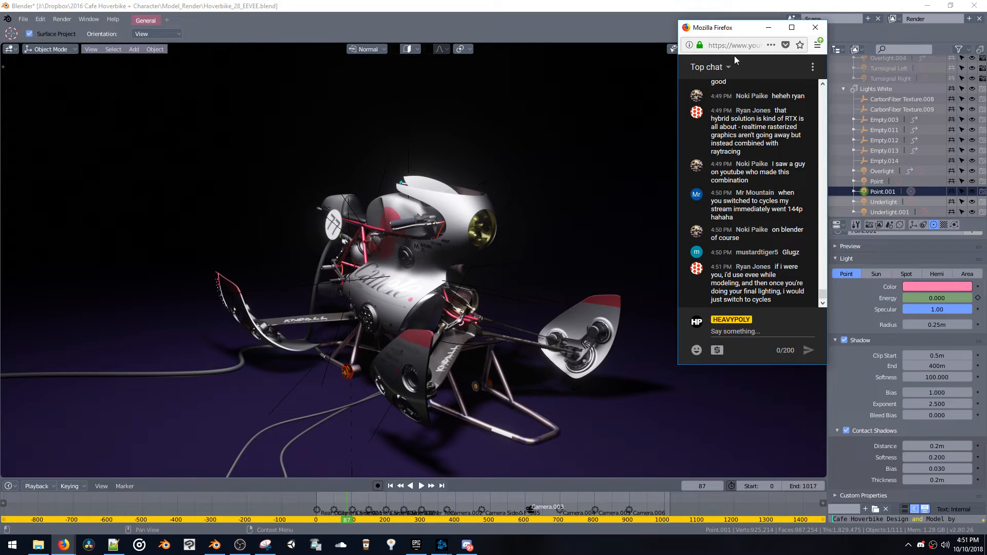
pyautogui.moveTo(449, 289); pyautogui.dragTo(482, 312, button='middle')
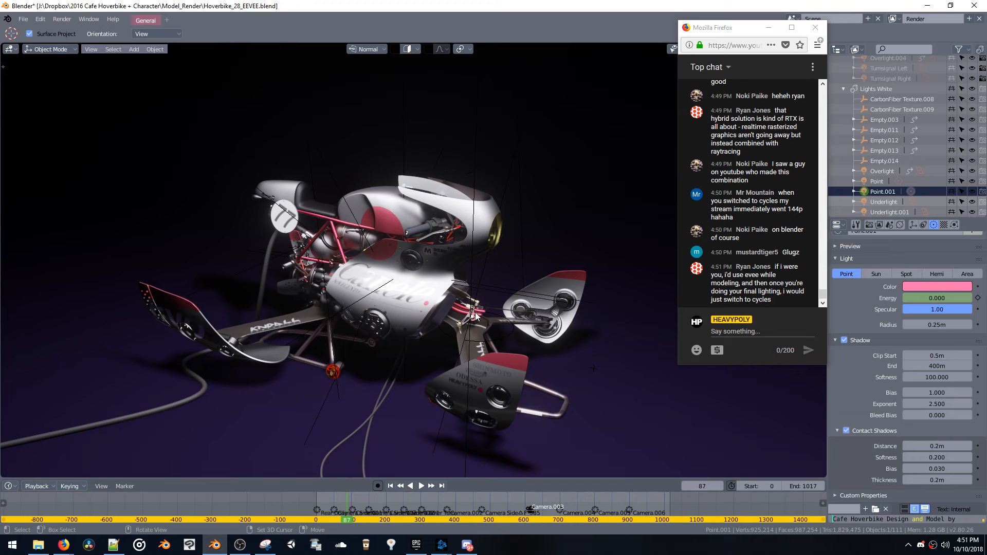
pyautogui.scroll(2, 456, 301)
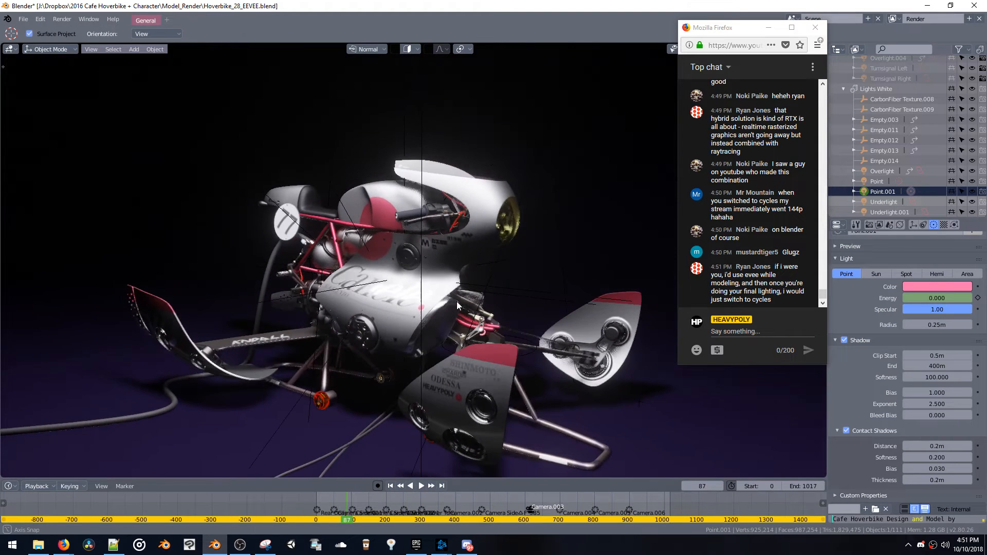
pyautogui.press('z')
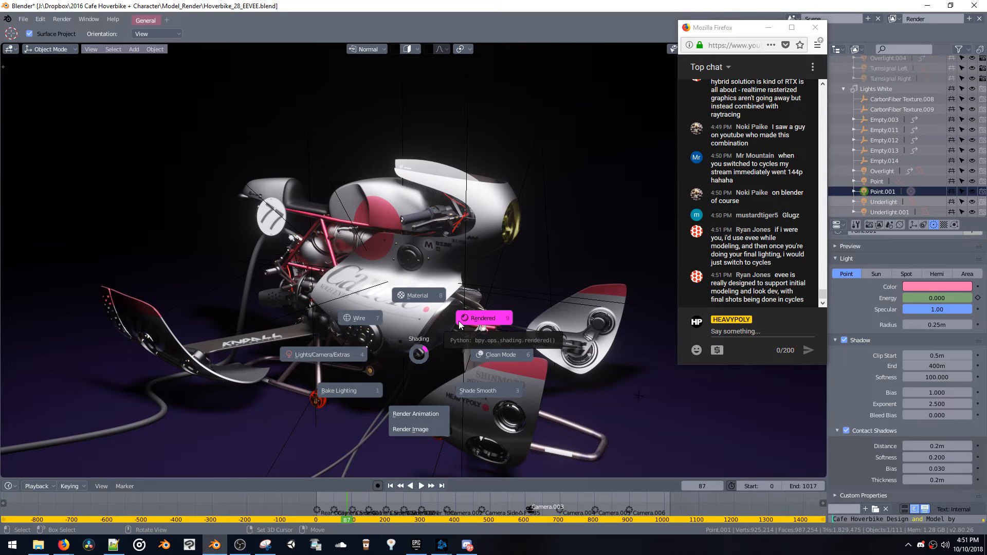
pyautogui.click(424, 355)
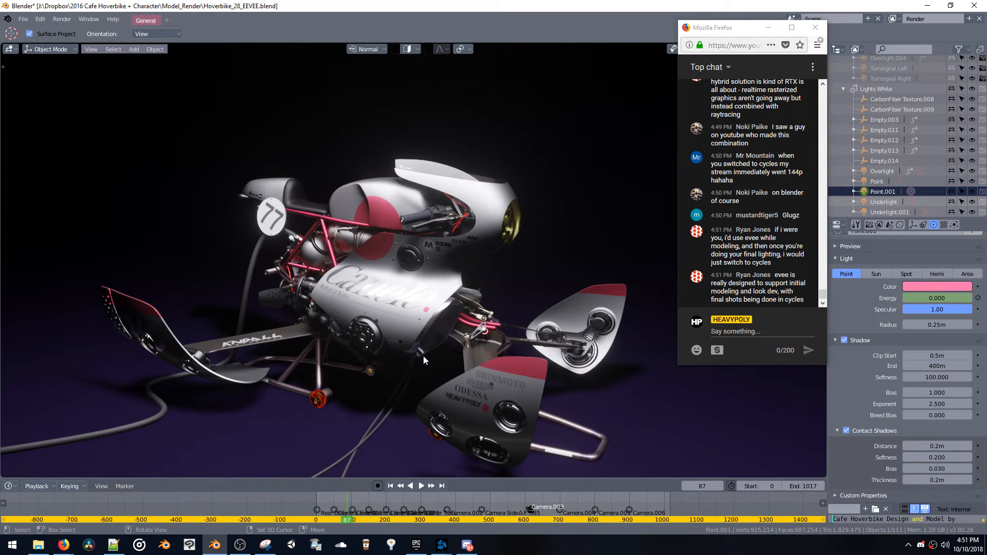
# Switch to the camera view and play the animation from frame 87 to frame 302 to check the lighting in the shots
pyautogui.press('v')
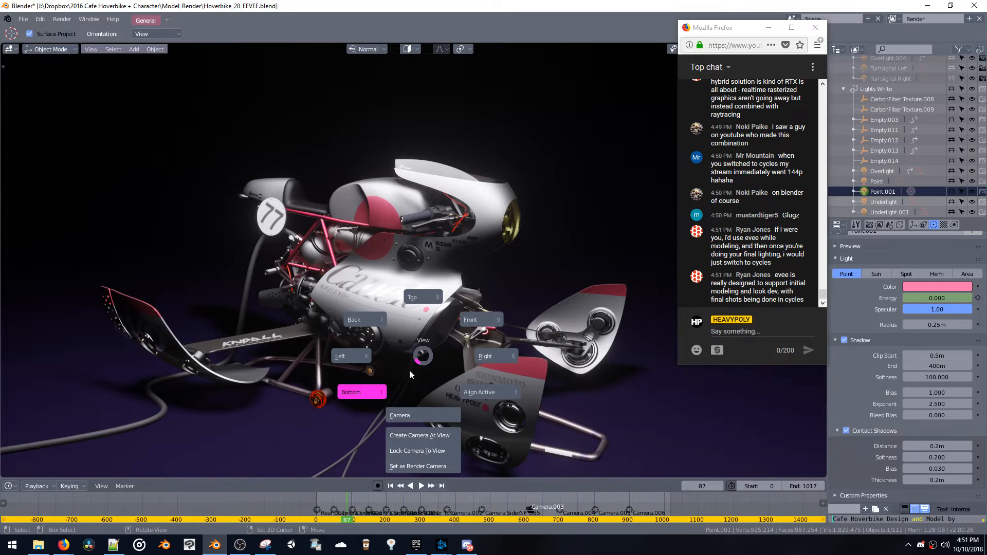
pyautogui.click(414, 414)
pyautogui.scroll(-2, 467, 339)
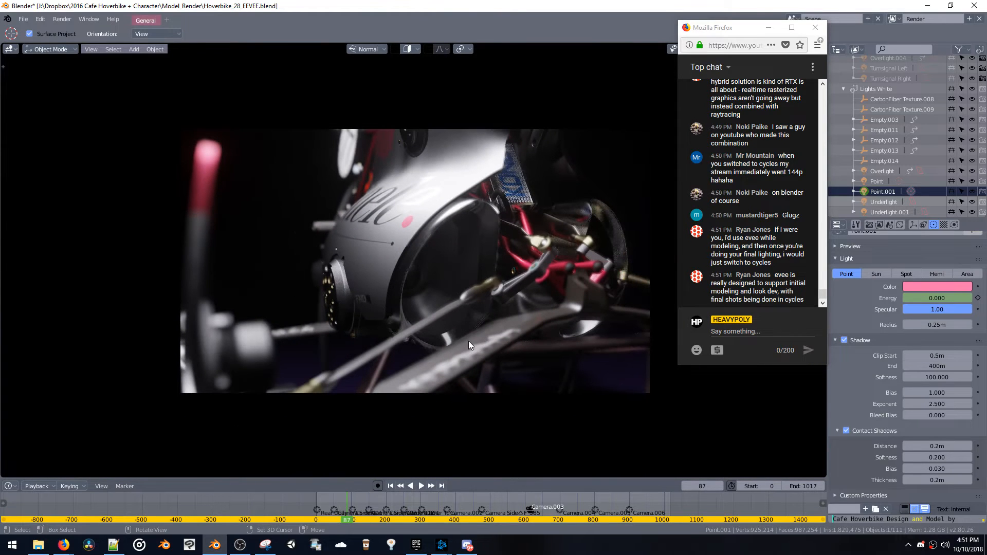
pyautogui.press('space')
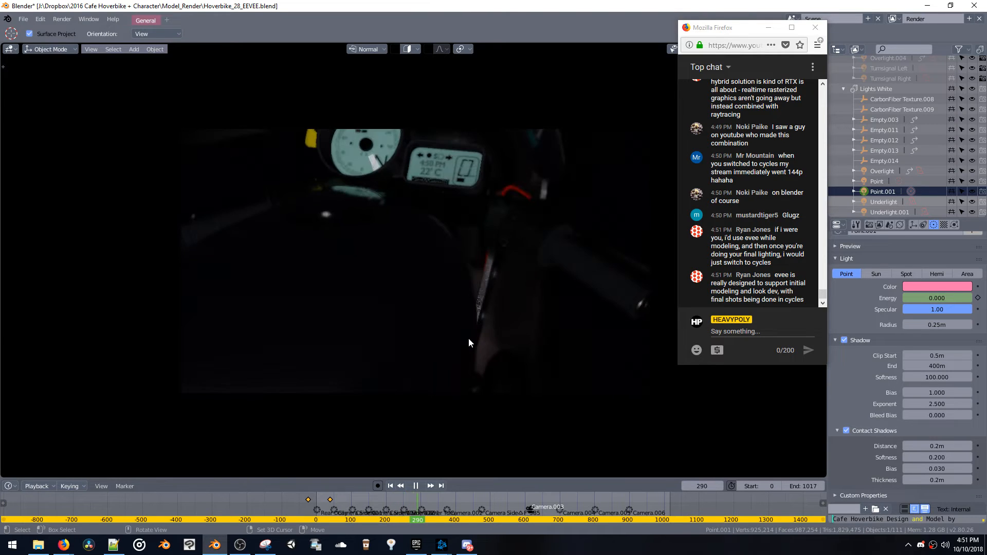
pyautogui.press('space')
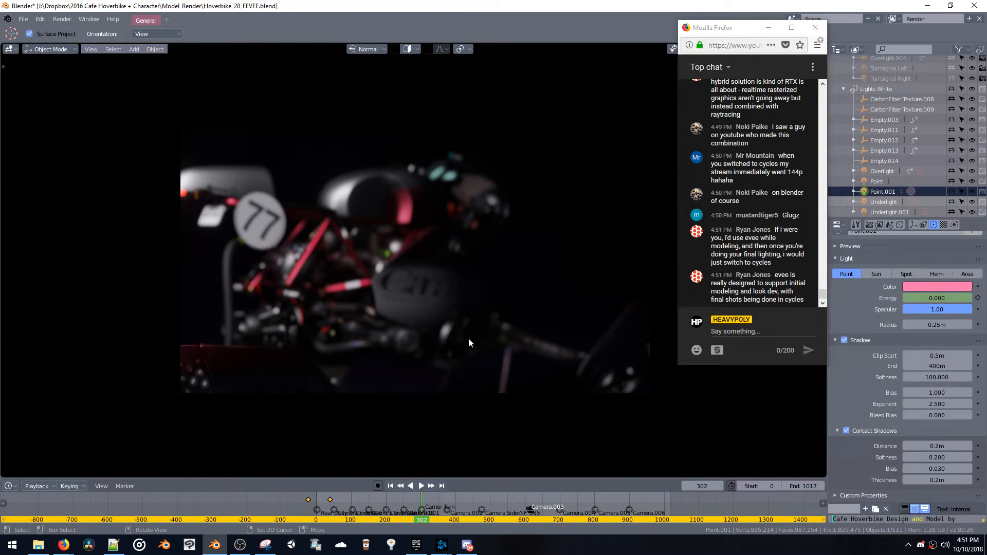
# Play the animation from frame 302 to frame 567 to check the lighting in the following camera shots
pyautogui.press('space')
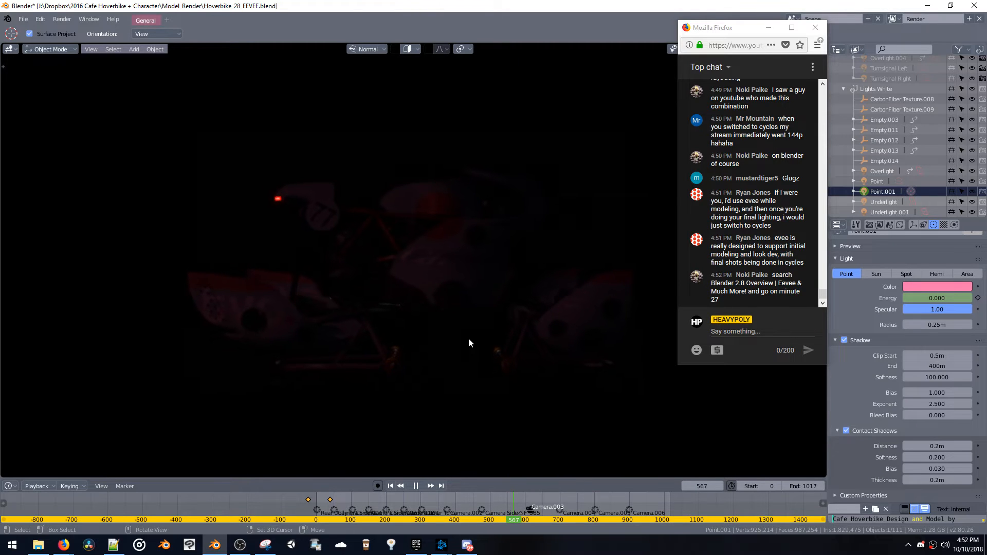
pyautogui.press('space')
# Open the chat-recommended YouTube video "Blender 2.8 Overview | Eevee & Much More!" in Firefox, skip the ad, and jump to around minute 27
pyautogui.click(717, 282)
pyautogui.moveTo(711, 283); pyautogui.dragTo(748, 291)
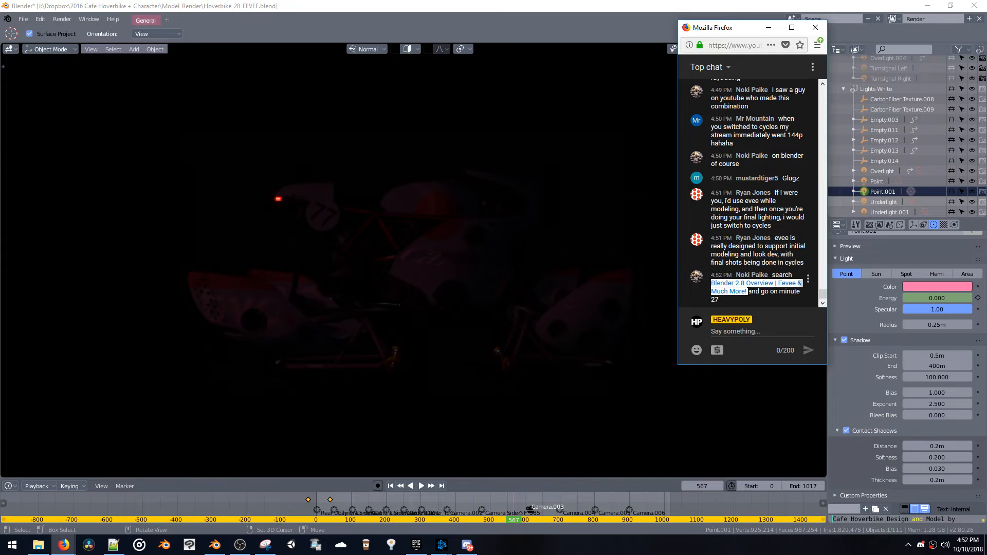
pyautogui.click(63, 545)
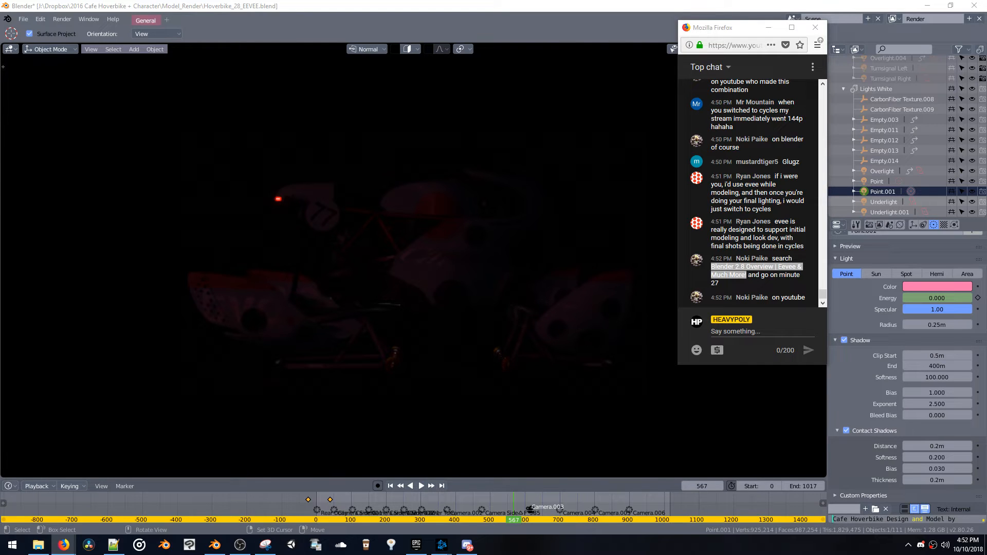
pyautogui.moveTo(0, 58); pyautogui.dragTo(463, 50)
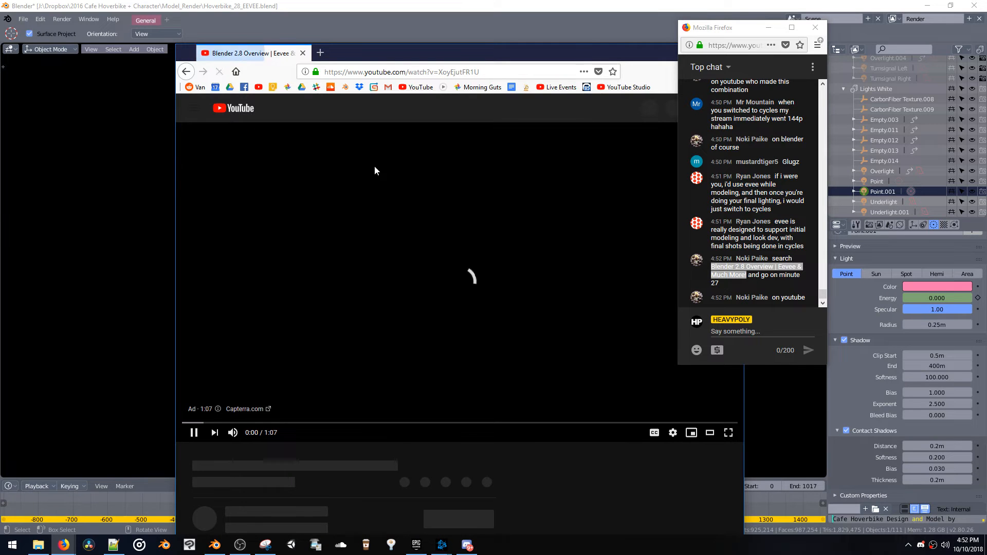
pyautogui.moveTo(482, 55); pyautogui.dragTo(423, 27)
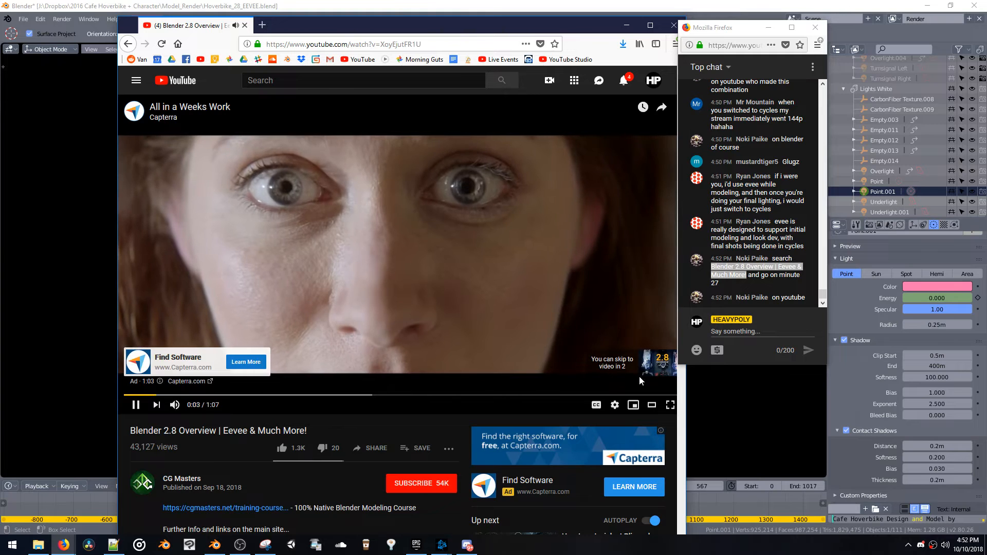
pyautogui.click(638, 366)
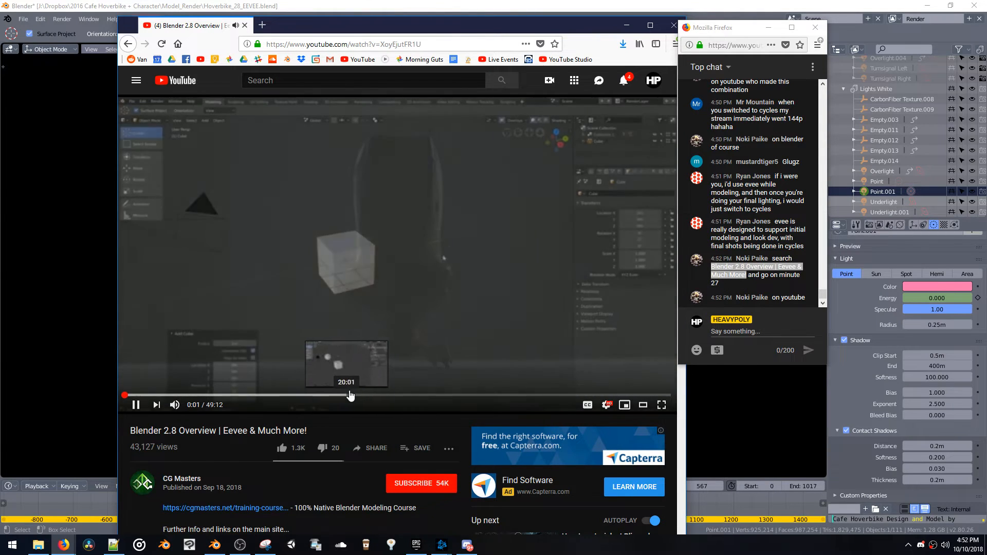
pyautogui.click(419, 396)
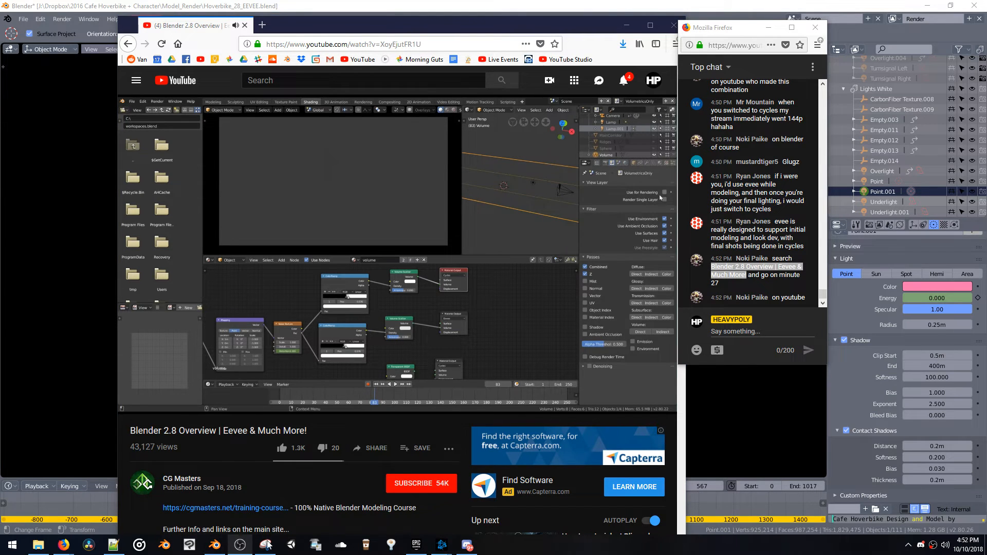
# Switch the system audio output from the headphones to Speakers (2- High Definition Audio Device) and raise the volume
pyautogui.click(945, 545)
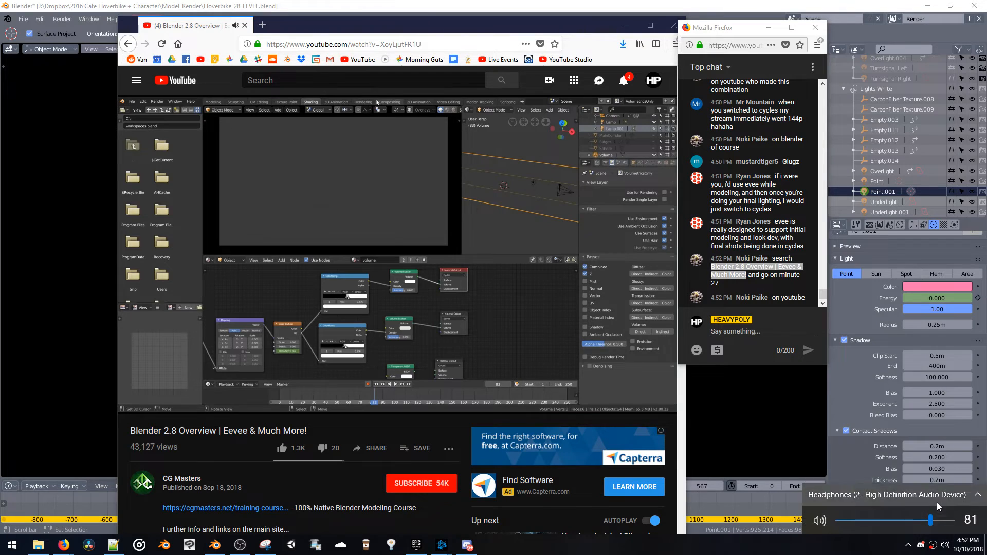
pyautogui.click(938, 505)
pyautogui.click(863, 480)
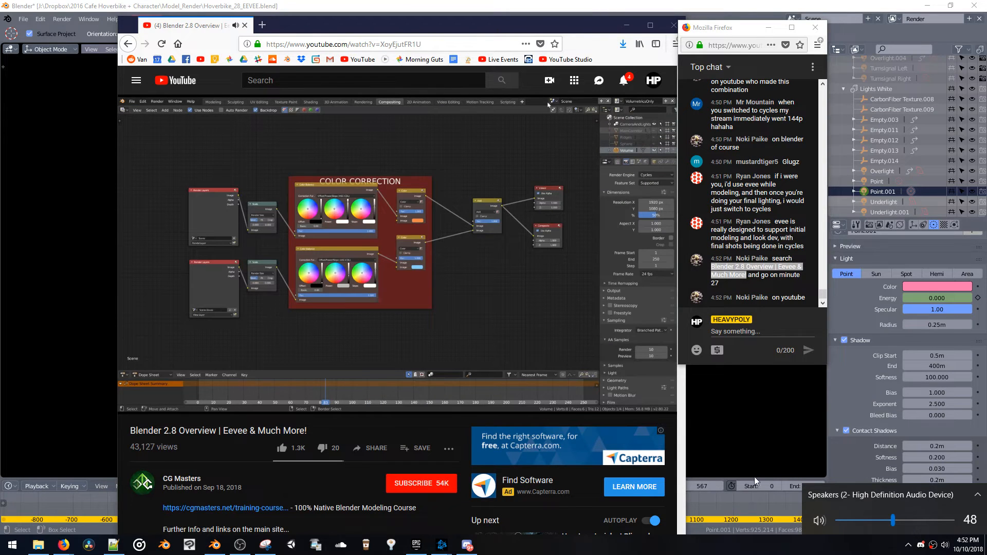
pyautogui.moveTo(894, 521); pyautogui.dragTo(916, 522)
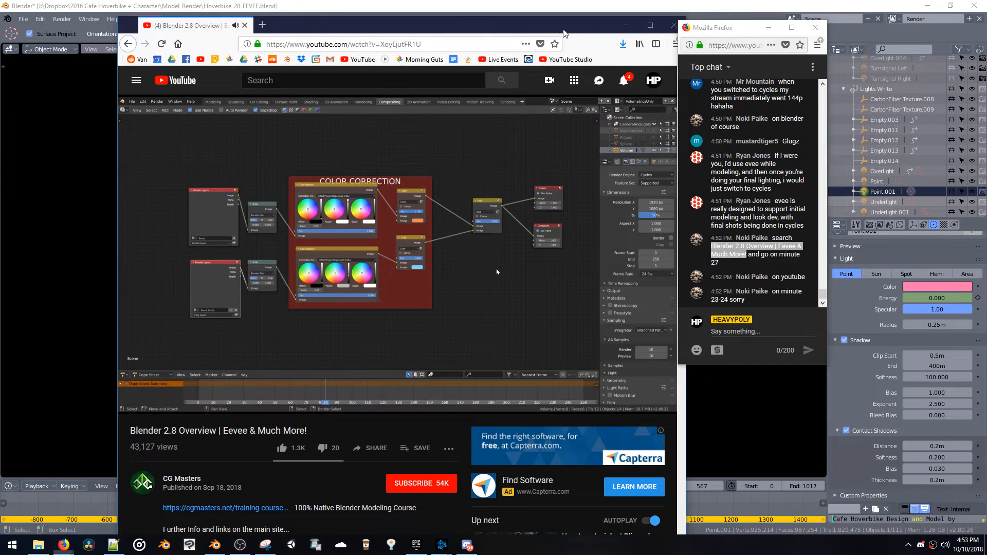
# Maximize the video's browser window, move the chat window beside it, and go back to 24:16 in the video
pyautogui.doubleClick(564, 25)
pyautogui.moveTo(725, 28); pyautogui.dragTo(890, 113)
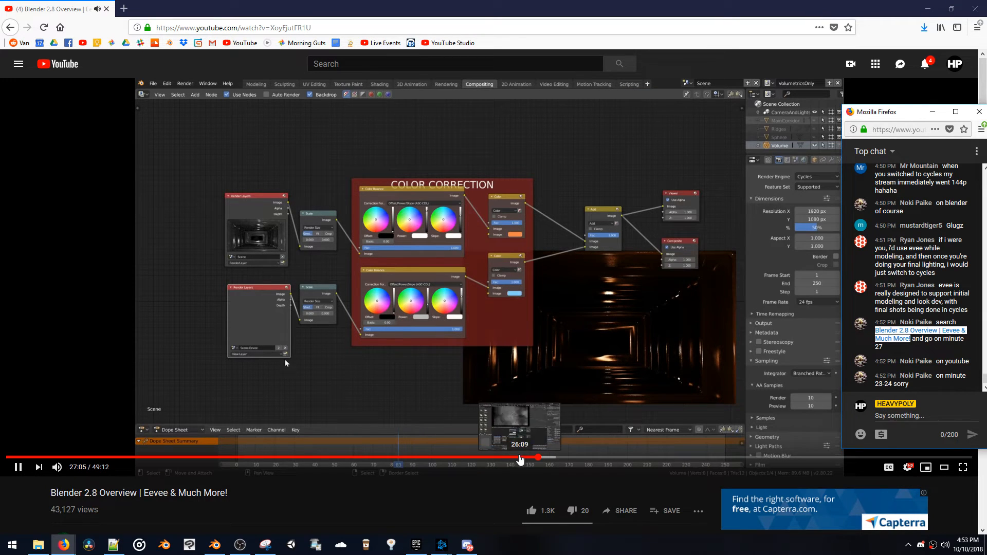
pyautogui.click(503, 458)
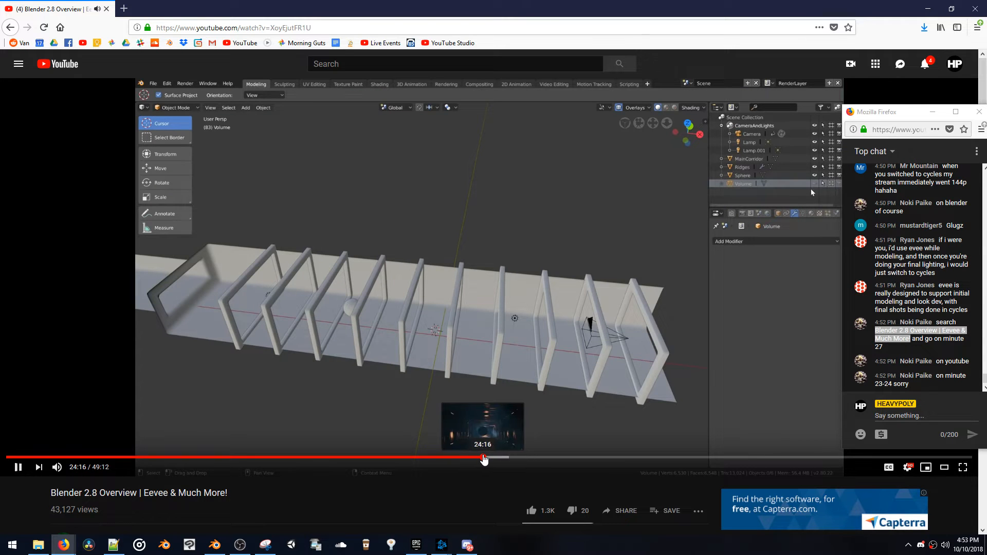
pyautogui.click(484, 458)
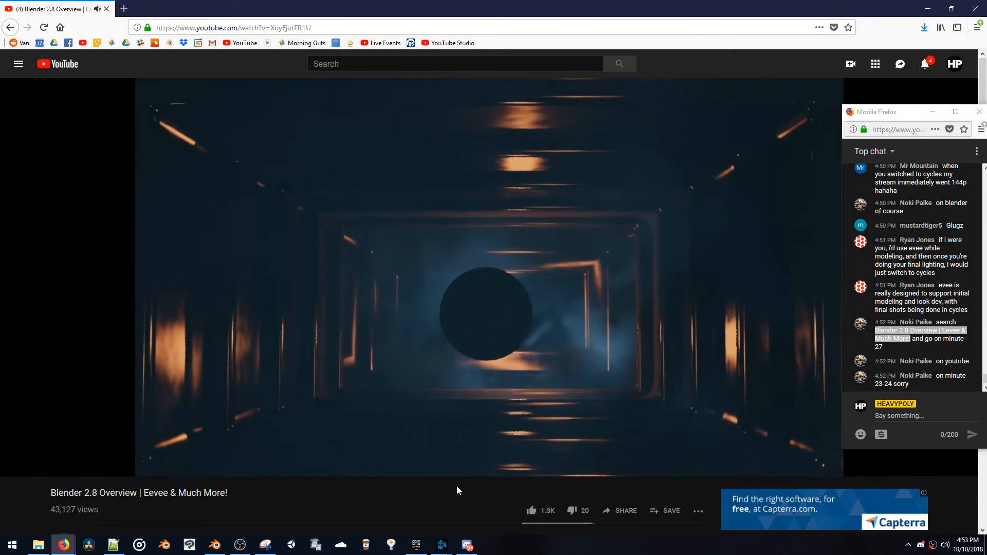
# Examine the video's volume material and render layer setup between about 25:30 and 26:10
pyautogui.moveTo(450, 472)
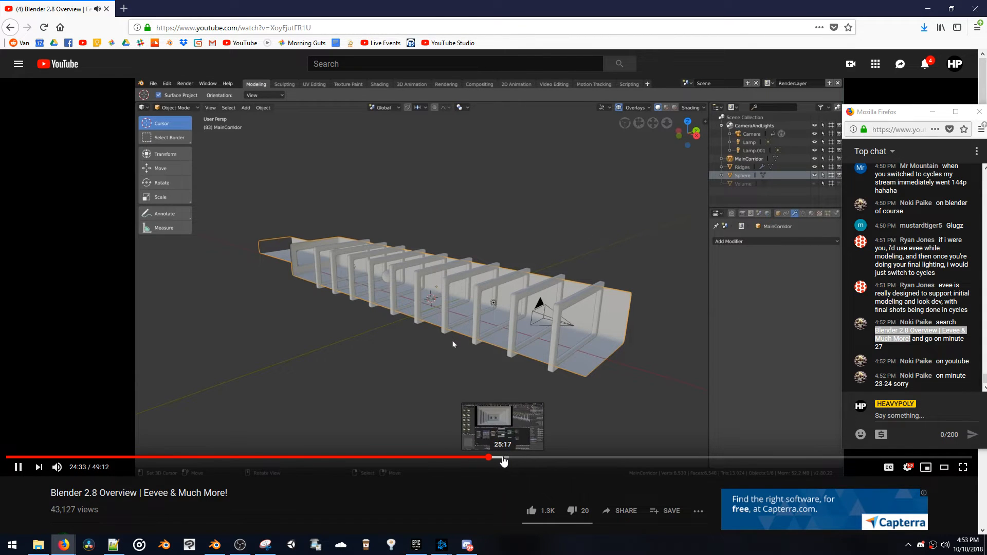
pyautogui.click(507, 462)
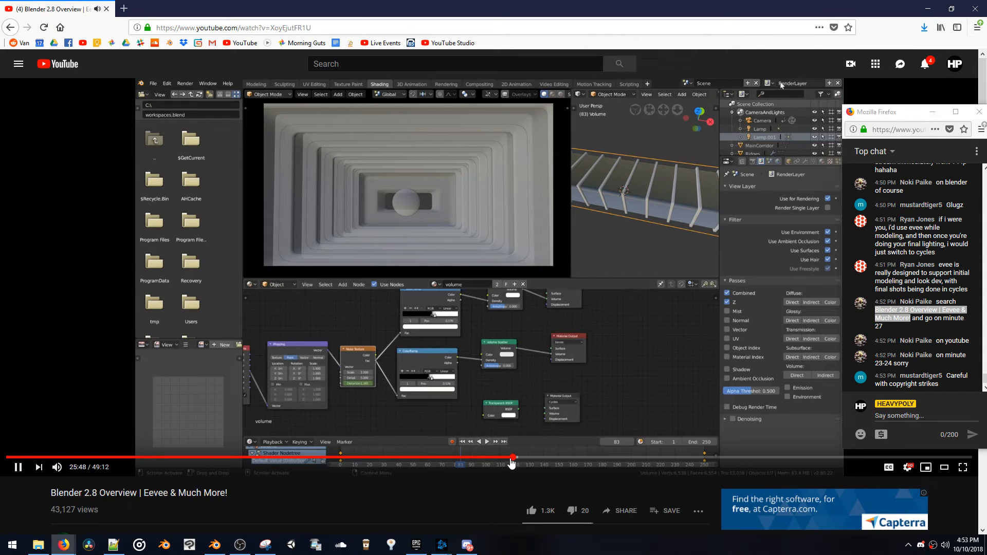
pyautogui.click(518, 459)
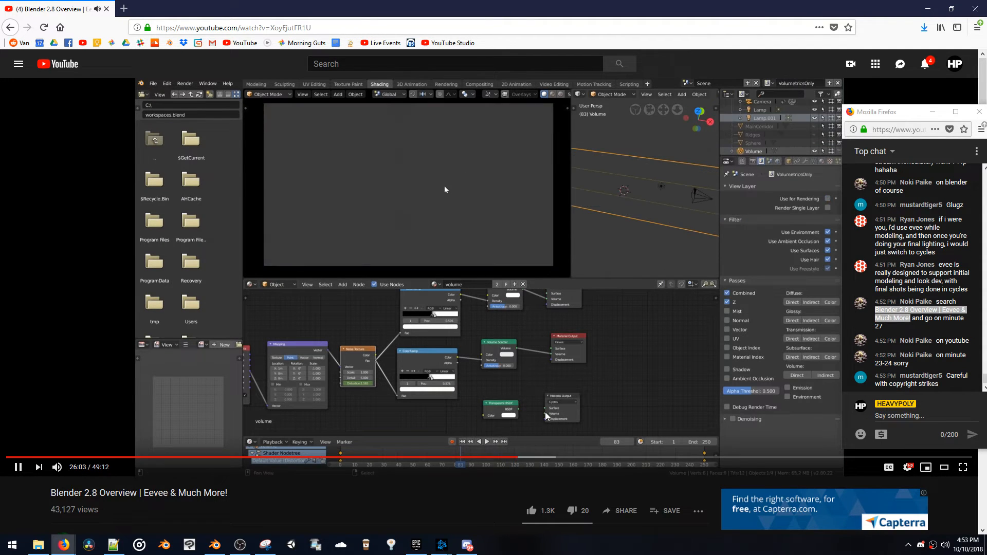
pyautogui.click(415, 200)
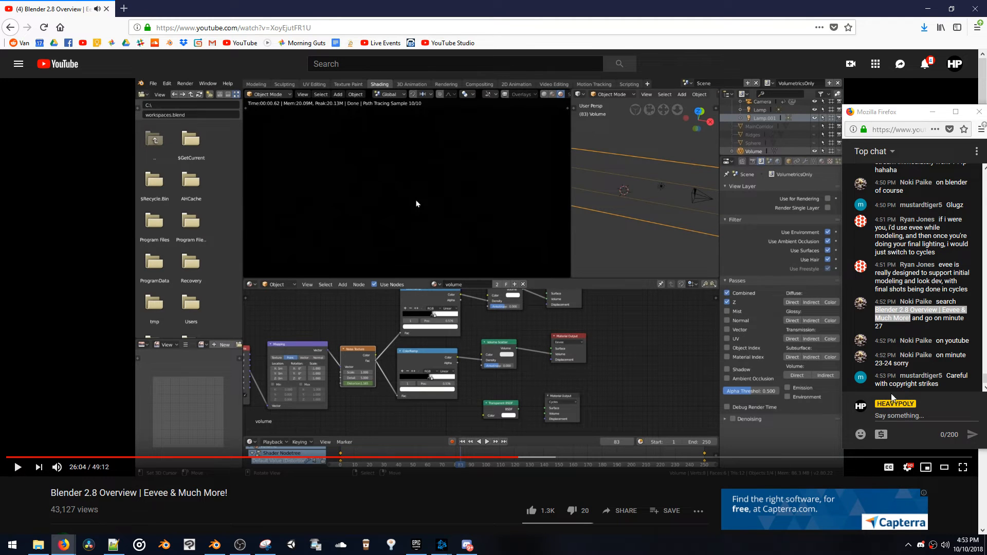
pyautogui.click(516, 459)
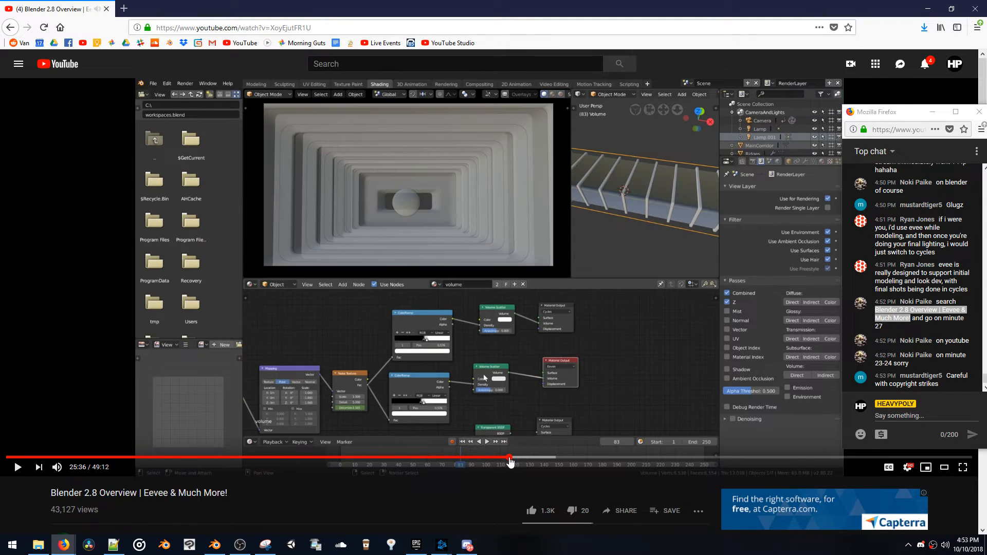
pyautogui.click(512, 458)
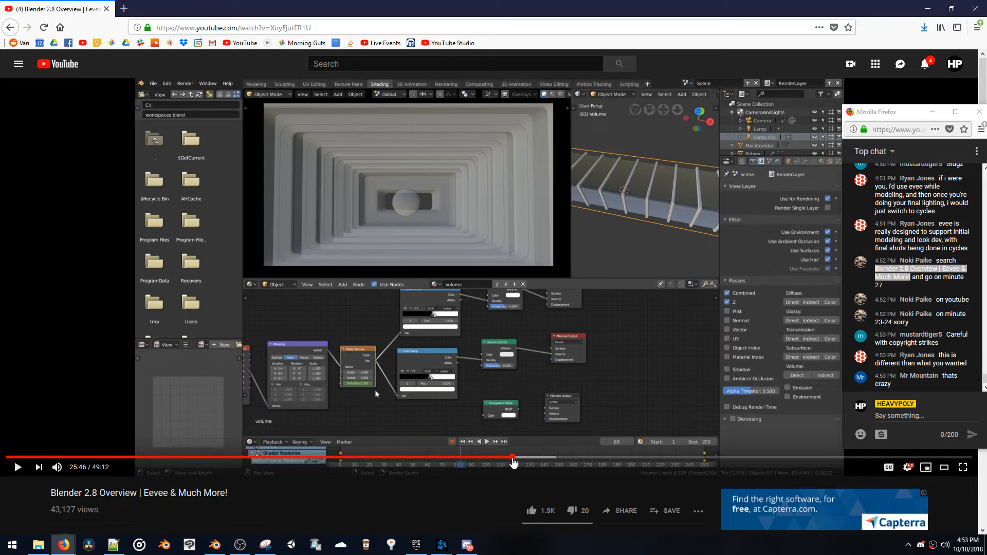
pyautogui.click(512, 426)
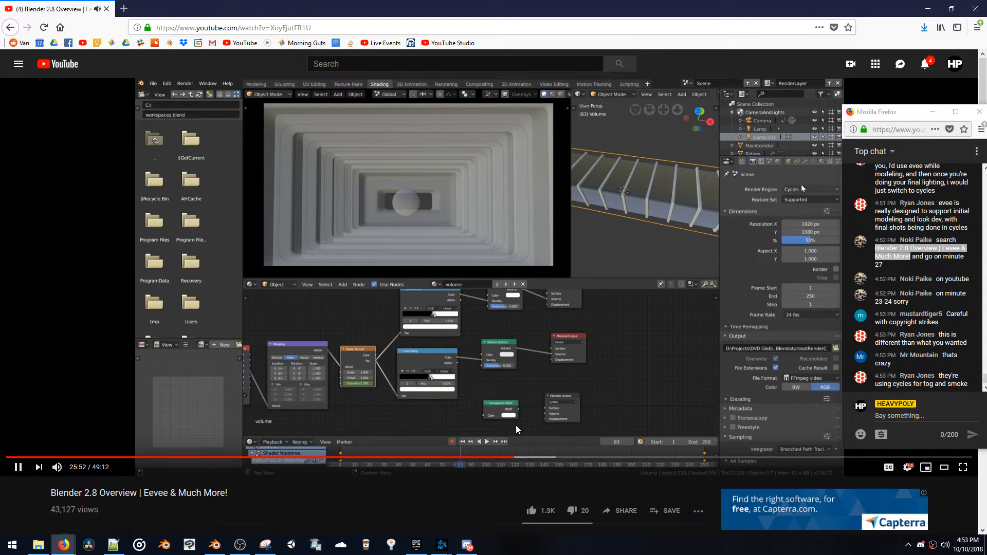
pyautogui.click(516, 427)
pyautogui.click(519, 457)
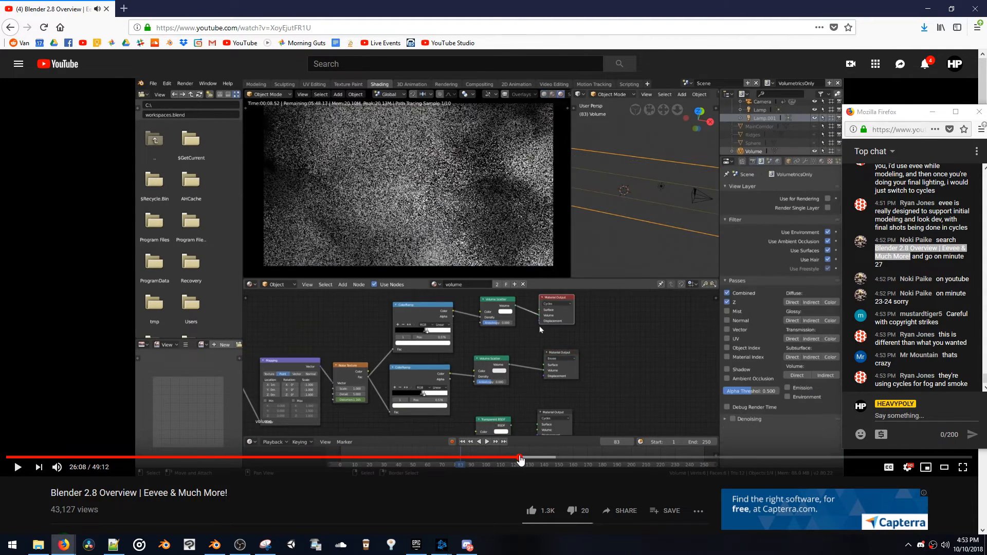
pyautogui.click(520, 415)
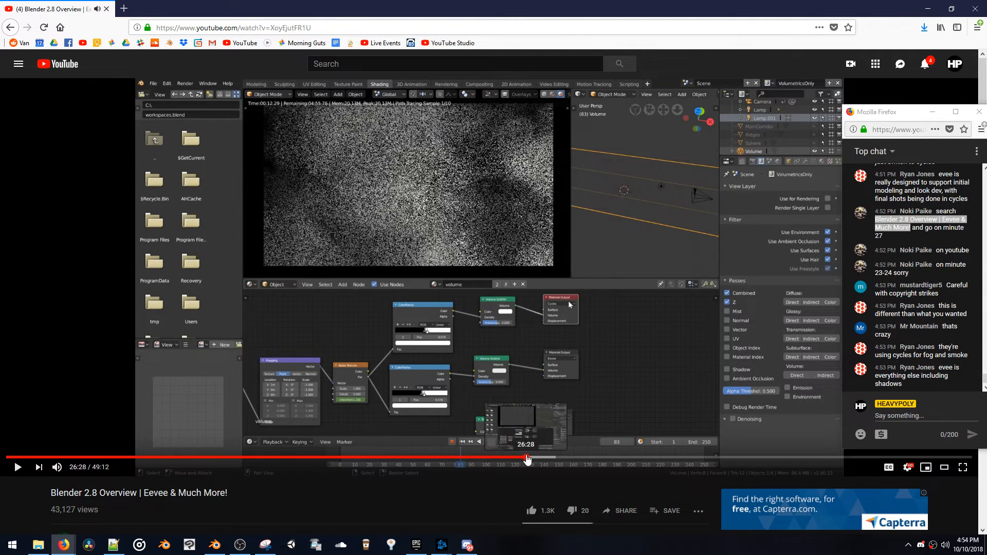
# Skim the video from 26:29 through the color correction compositing at 27:20 and pause it at 27:43
pyautogui.click(526, 456)
pyautogui.click(551, 409)
pyautogui.click(538, 457)
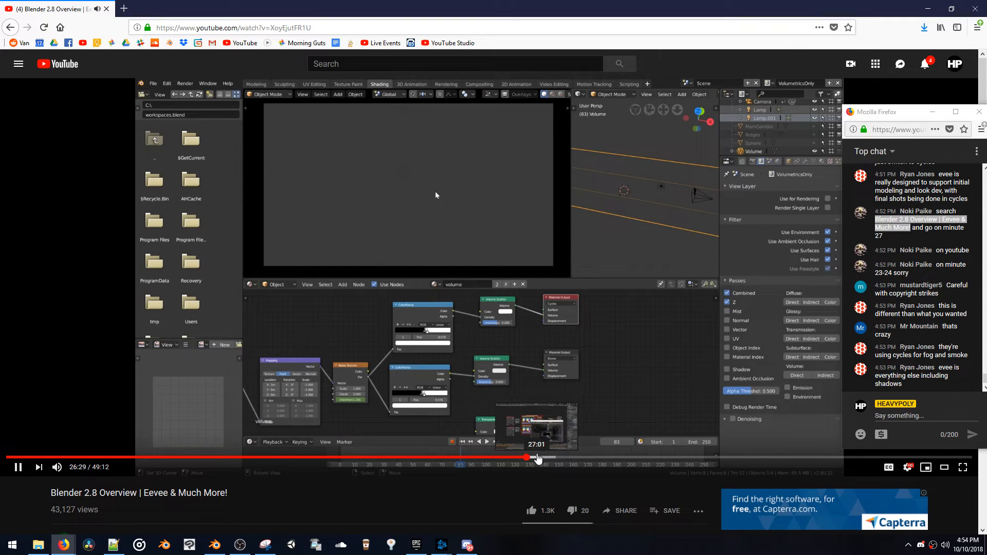
pyautogui.click(563, 409)
pyautogui.click(542, 456)
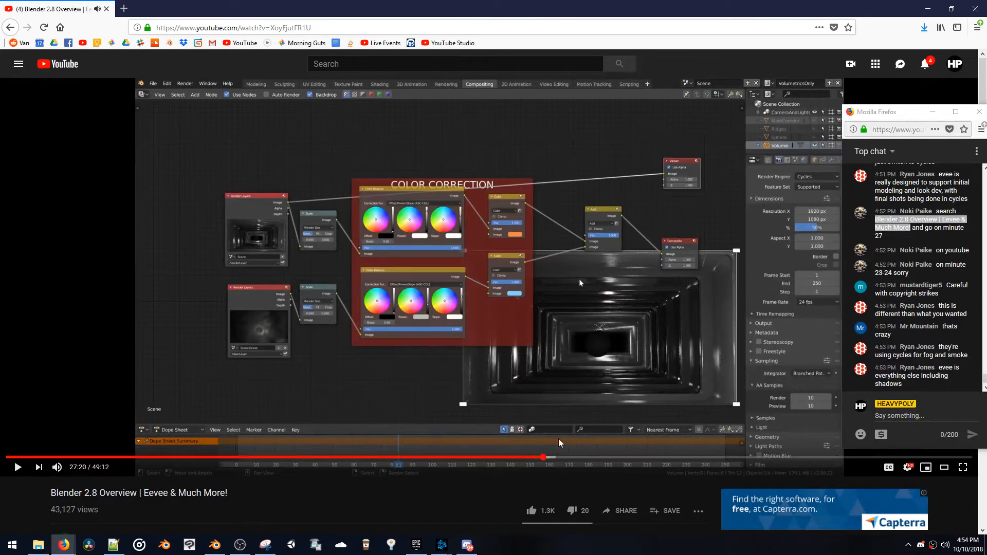
pyautogui.click(551, 456)
pyautogui.click(585, 403)
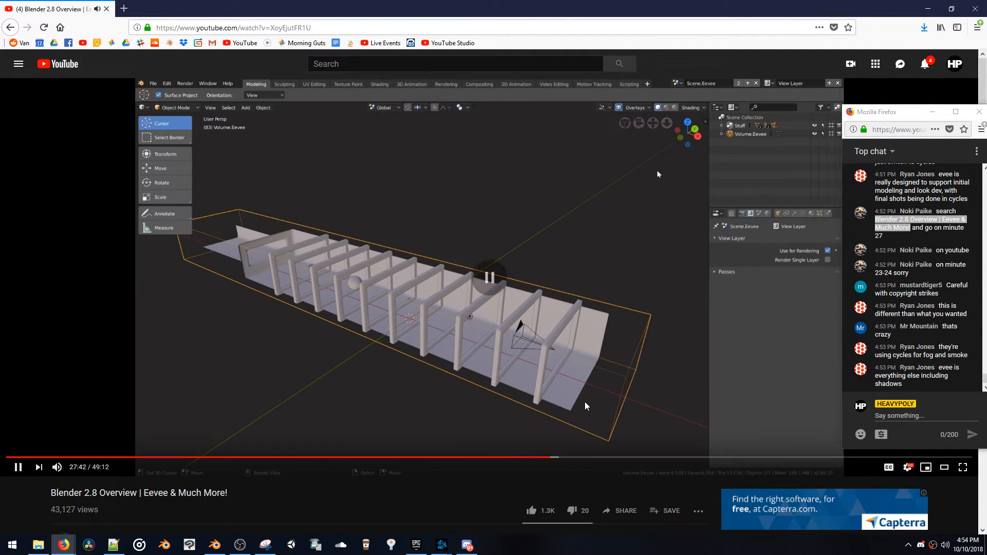
pyautogui.click(585, 409)
pyautogui.click(586, 410)
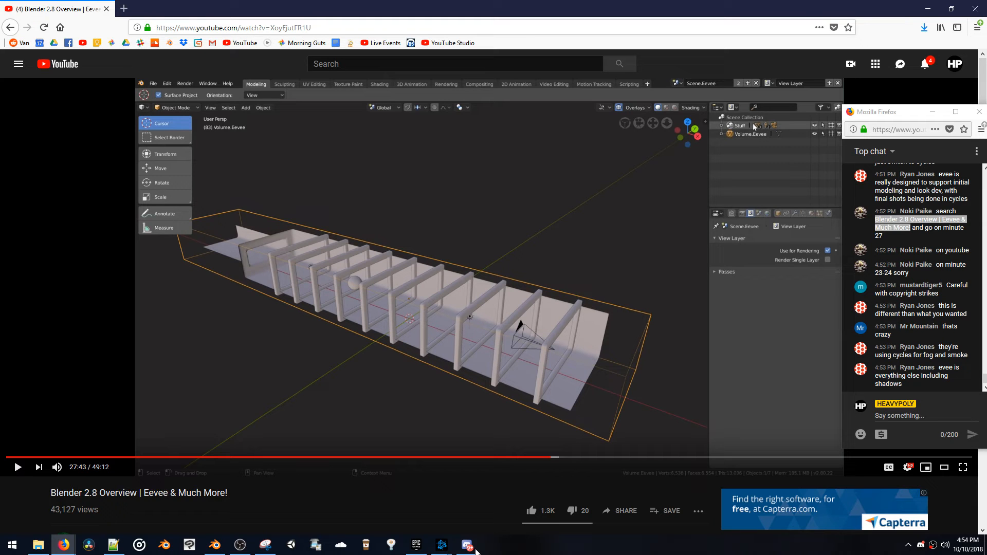
# Minimize the browser to return to Blender, get a closer free view of the hoverbike, and move the timeline to frame 82
pyautogui.click(937, 10)
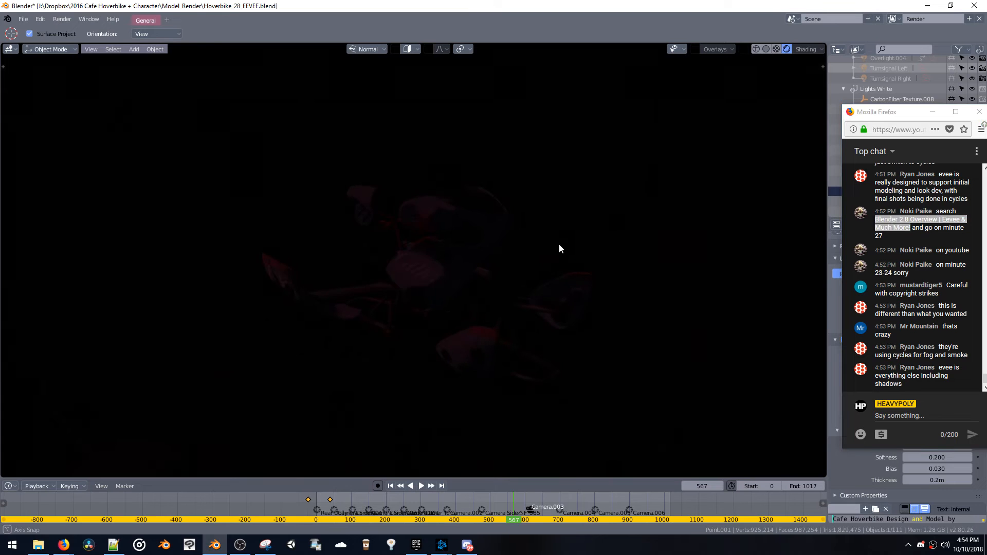
pyautogui.scroll(3, 560, 243)
pyautogui.moveTo(561, 240); pyautogui.dragTo(591, 415, button='middle')
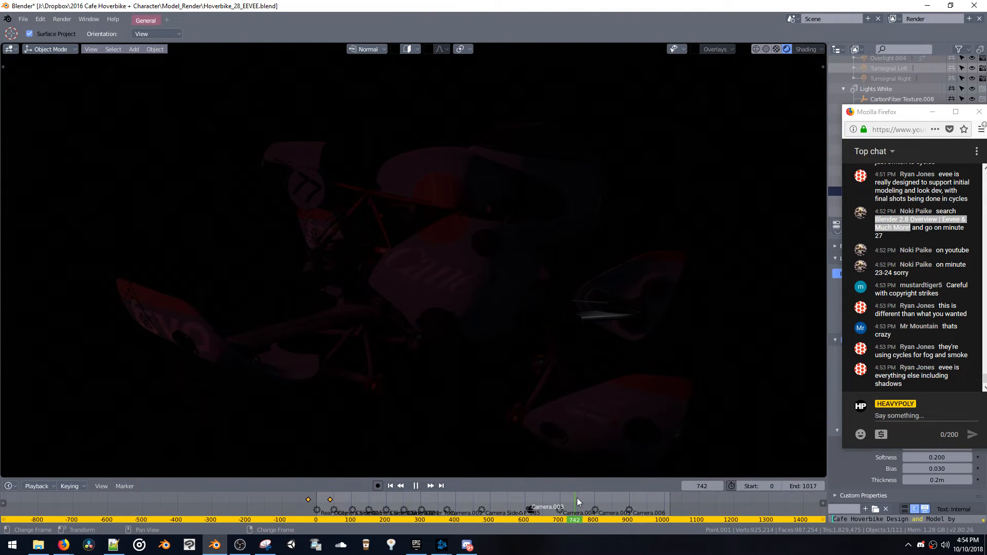
pyautogui.press('space')
pyautogui.click(382, 498)
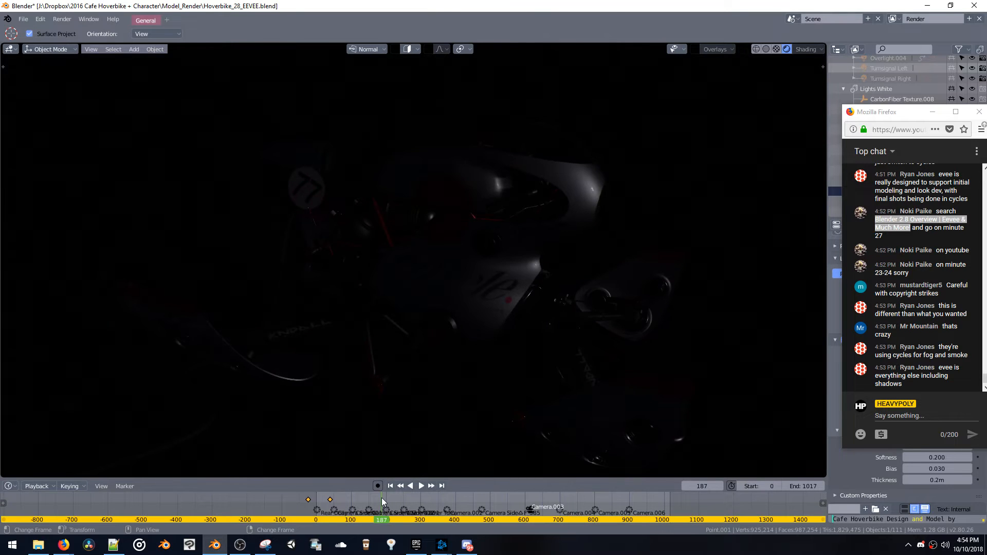
pyautogui.moveTo(352, 499); pyautogui.dragTo(345, 497)
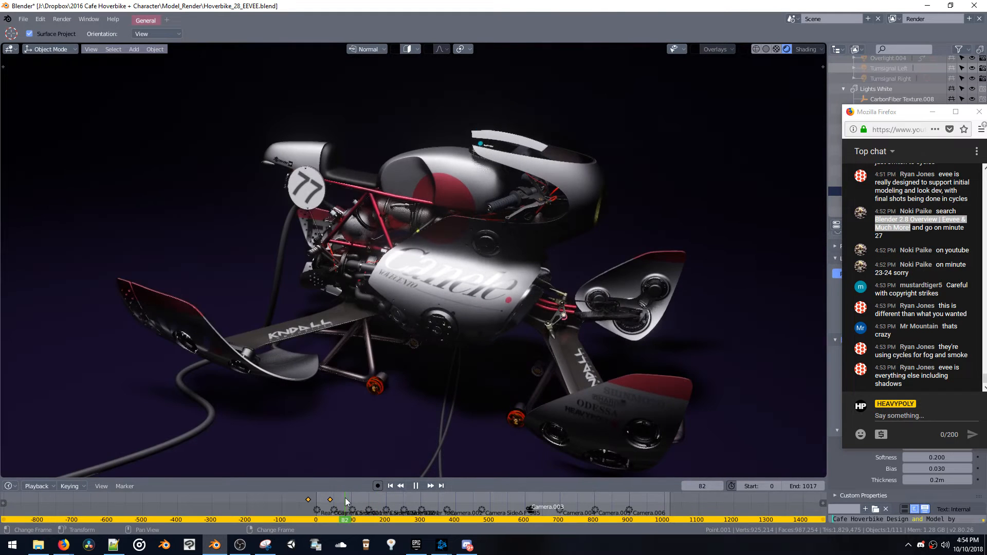
# Move the chat window clear of the outliner and delete the Point light from the Lights White collection
pyautogui.moveTo(884, 112); pyautogui.dragTo(630, 55)
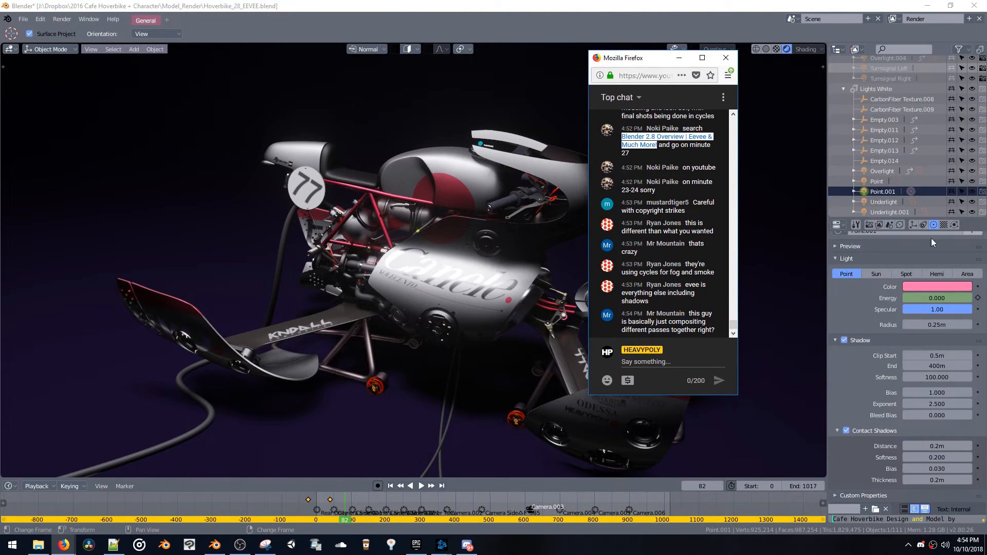
pyautogui.scroll(2, 923, 288)
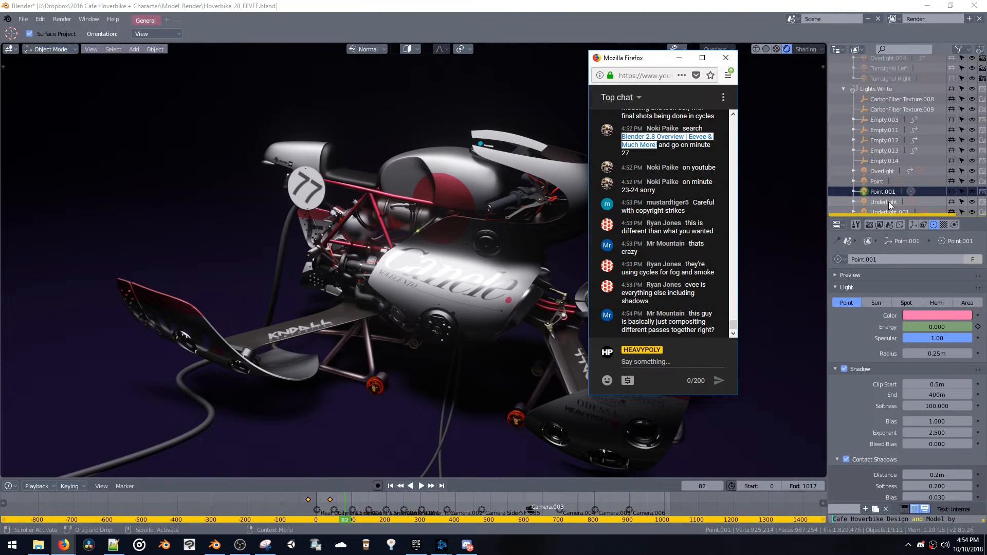
pyautogui.press('x')
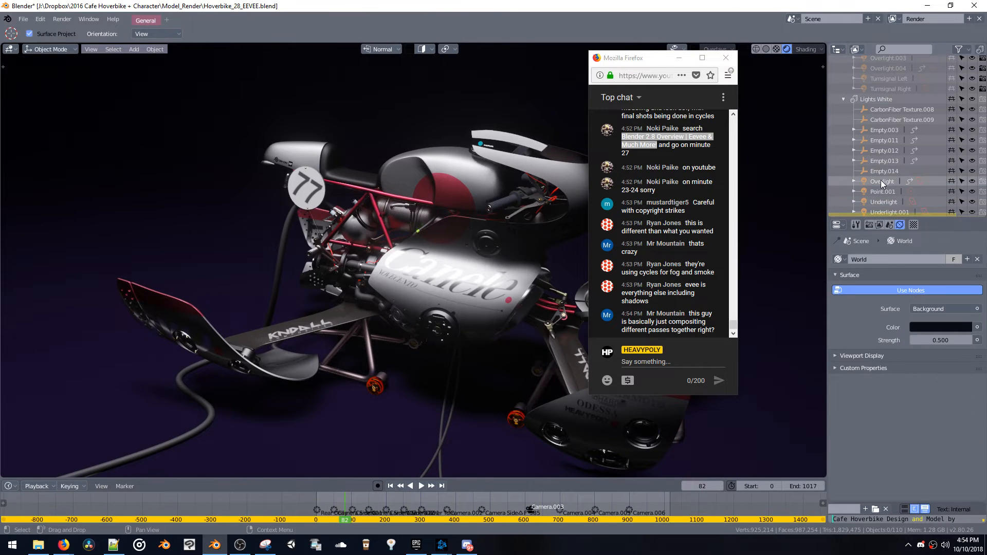
# Delete the Overlight light to judge its contribution to the hoverbike, and undo that deletion
pyautogui.click(881, 180)
pyautogui.press('x')
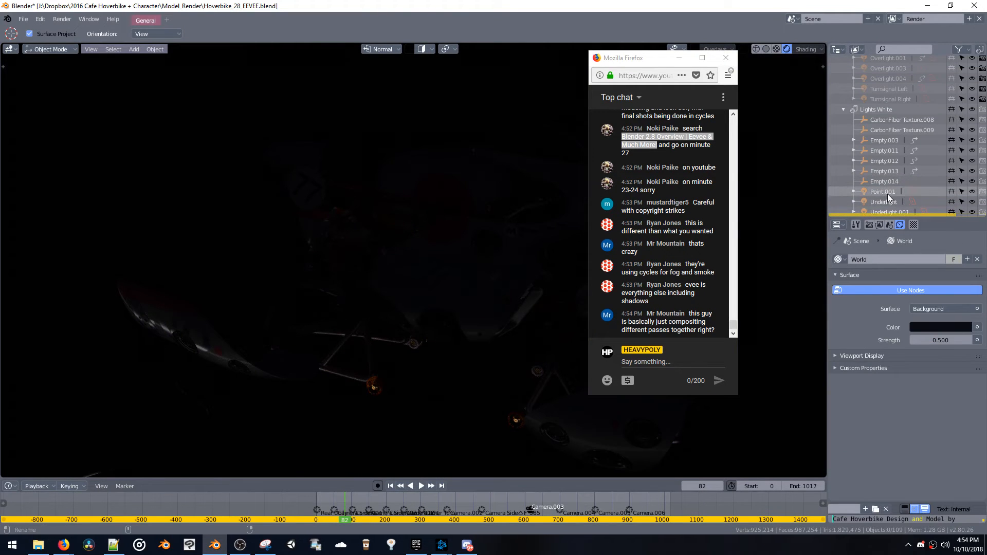
pyautogui.hotkey('ctrl', 'z')
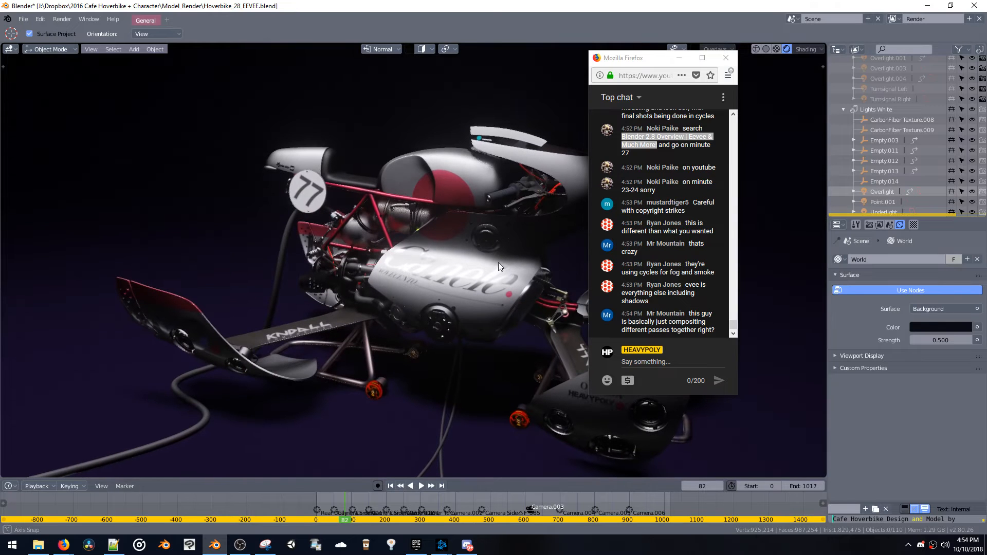
# Delete the Point.001, Underlight and Underlight.001 lights from the Lights White collection
pyautogui.click(878, 193)
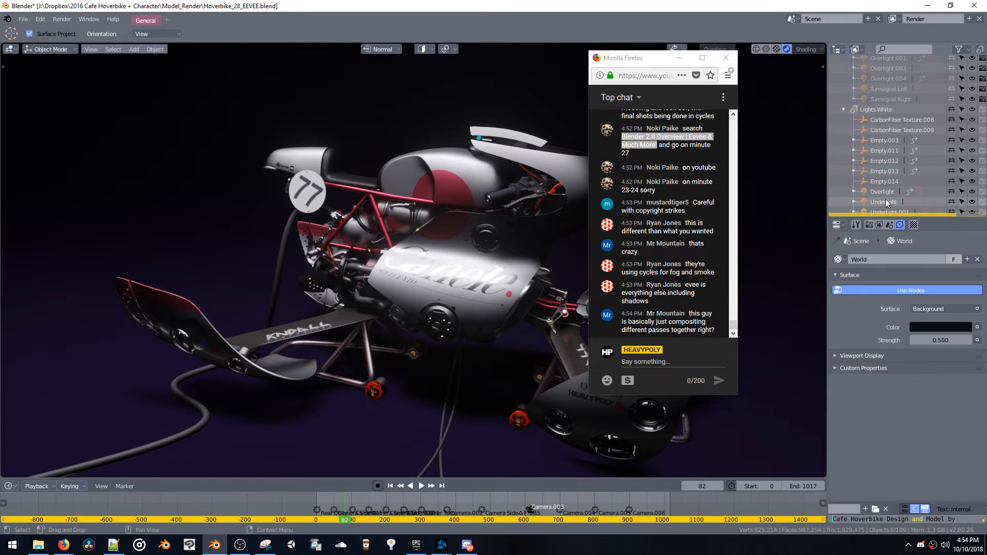
pyautogui.press('x')
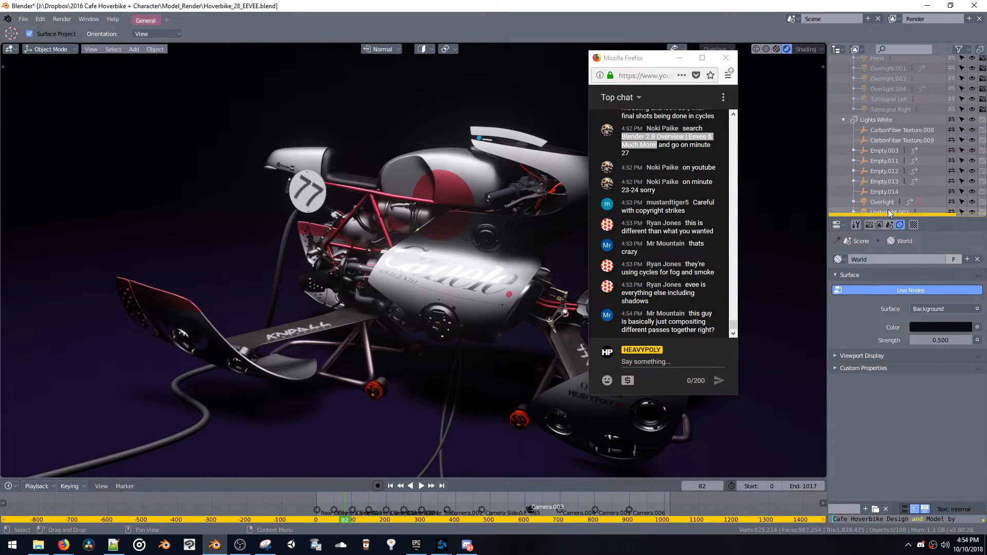
pyautogui.click(888, 211)
pyautogui.press('x')
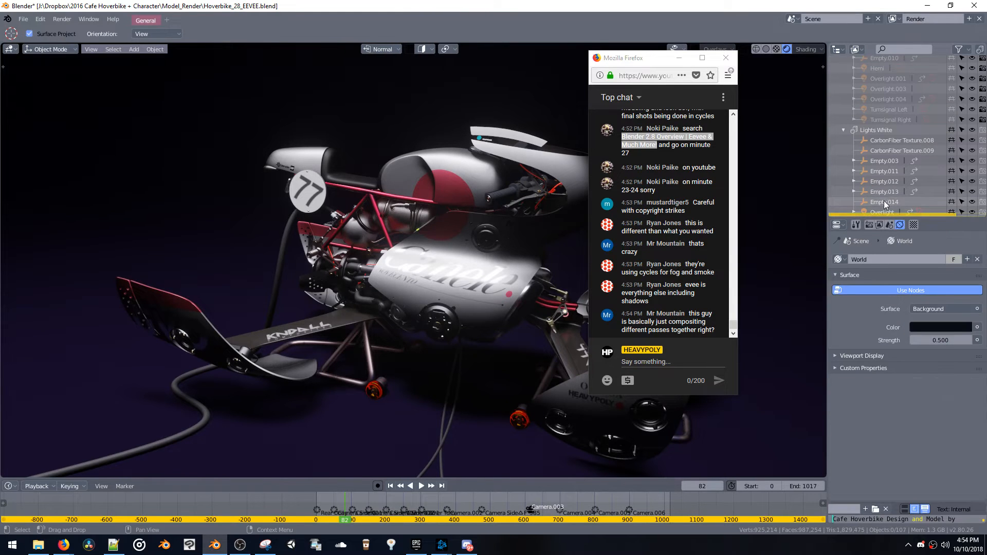
# Turn off shadows for the Overlight area light, move the chat window off the bike and inspect the hoverbike from several angles
pyautogui.click(883, 211)
pyautogui.scroll(-2, 865, 391)
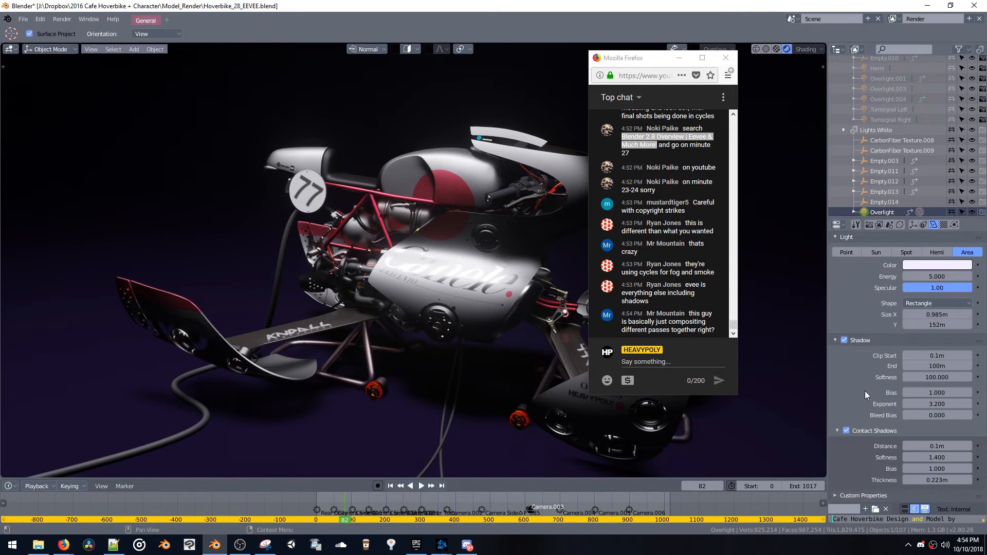
pyautogui.click(844, 340)
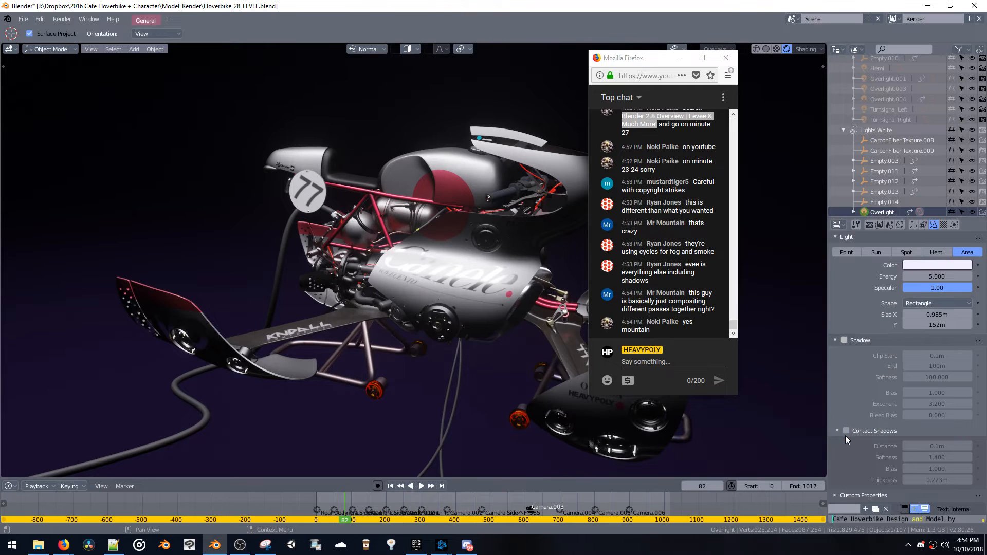
pyautogui.moveTo(640, 62); pyautogui.dragTo(713, 80)
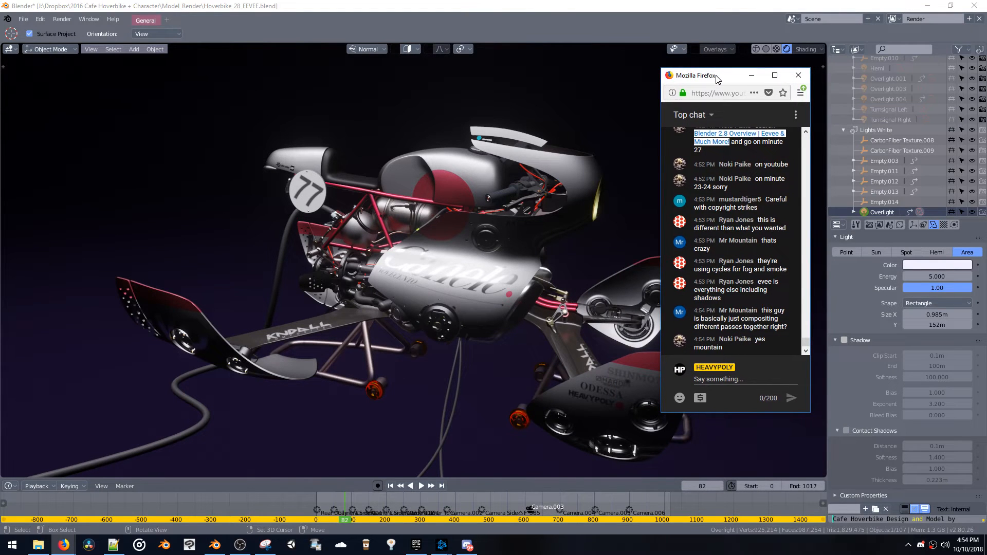
pyautogui.moveTo(575, 271); pyautogui.dragTo(520, 239, button='middle')
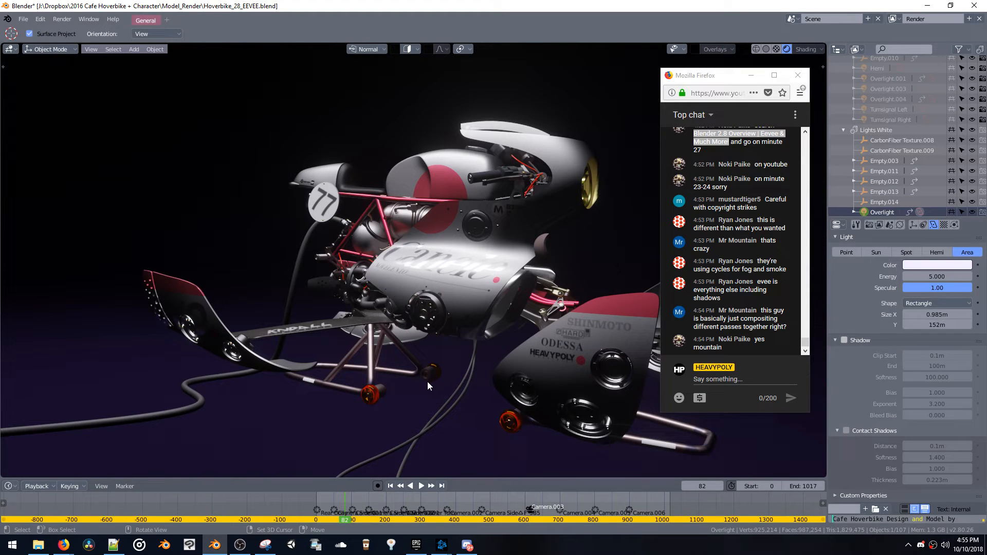
pyautogui.moveTo(427, 382); pyautogui.dragTo(428, 405, button='middle')
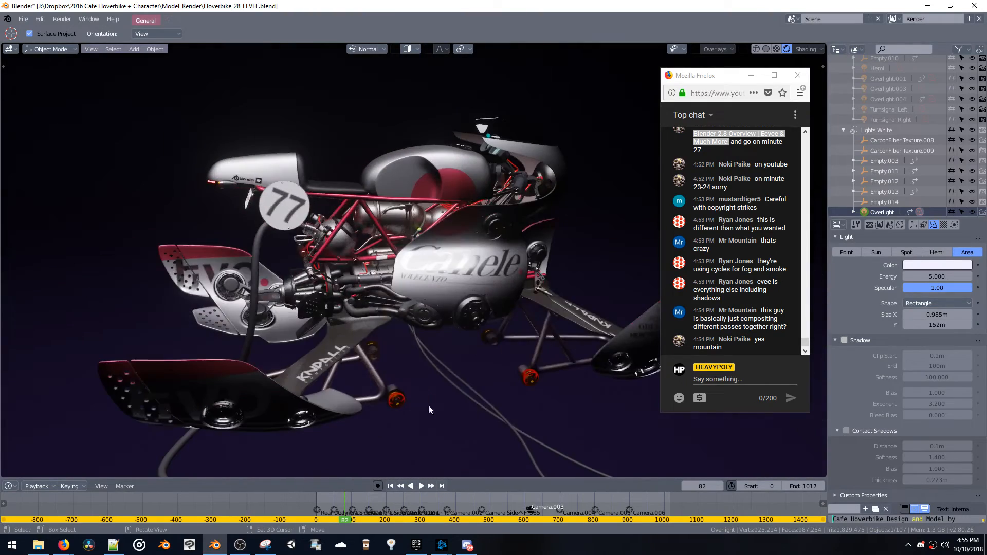
pyautogui.moveTo(504, 403); pyautogui.dragTo(535, 408, button='middle')
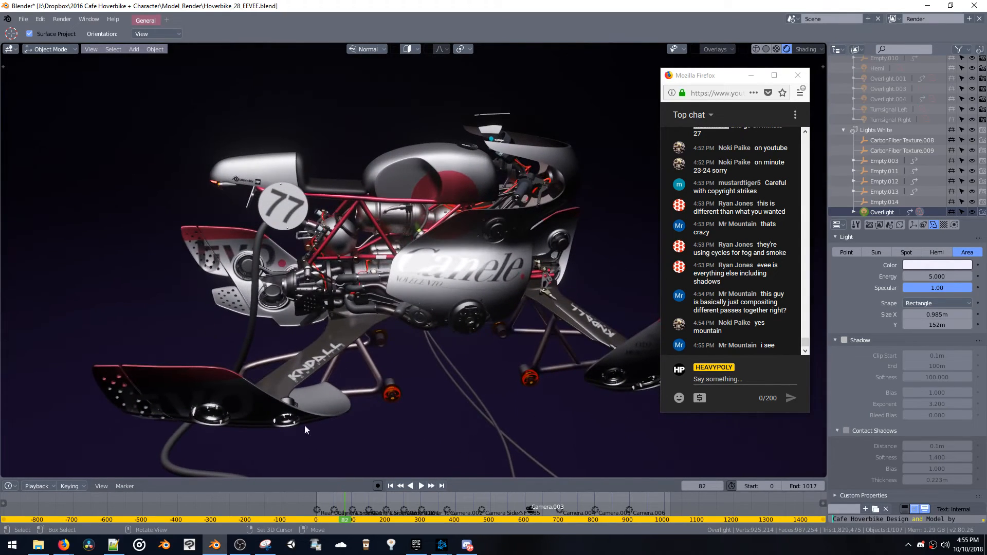
pyautogui.rightClick(218, 545)
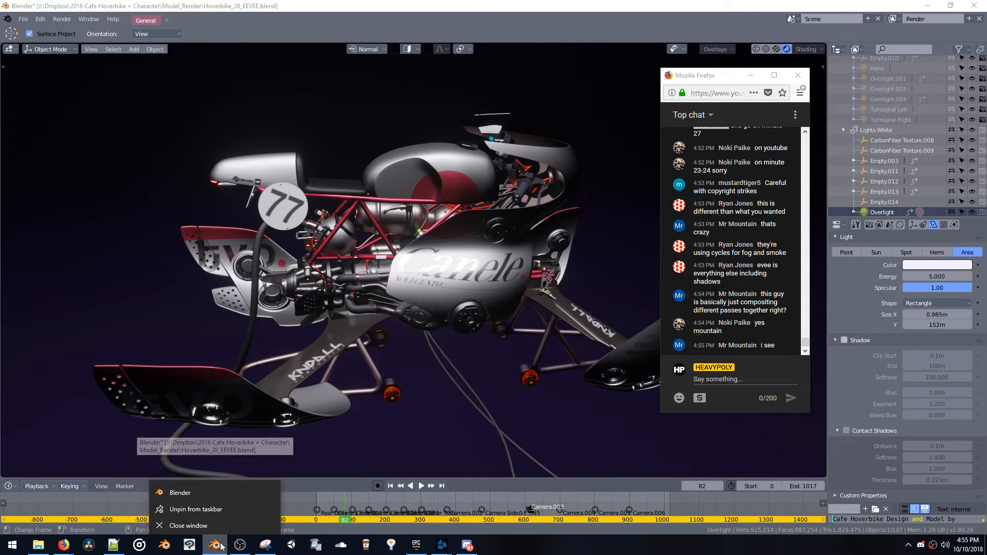
pyautogui.click(217, 490)
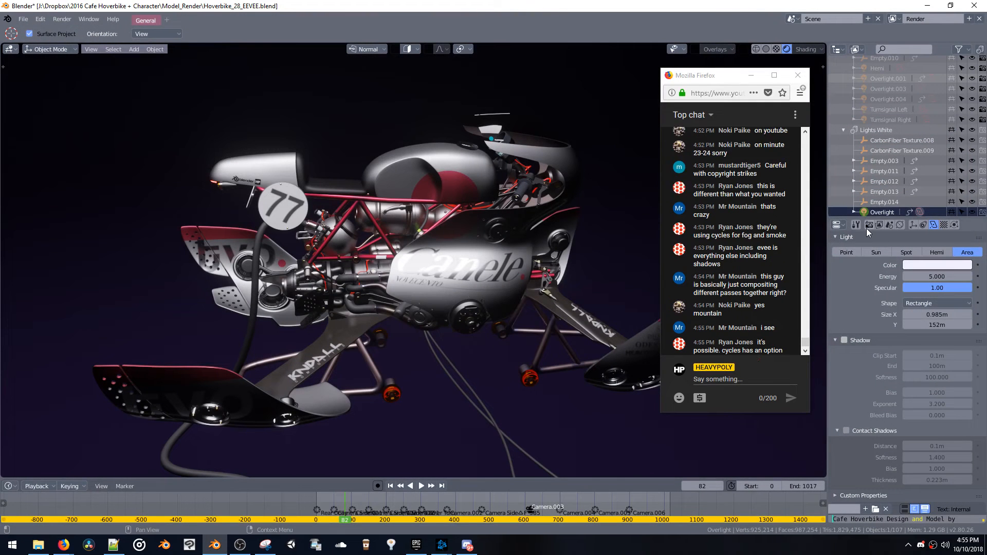
# Set the scene's render engine to Cycles and move the chat window slightly to check the rendered viewport
pyautogui.click(868, 226)
pyautogui.scroll(1, 882, 281)
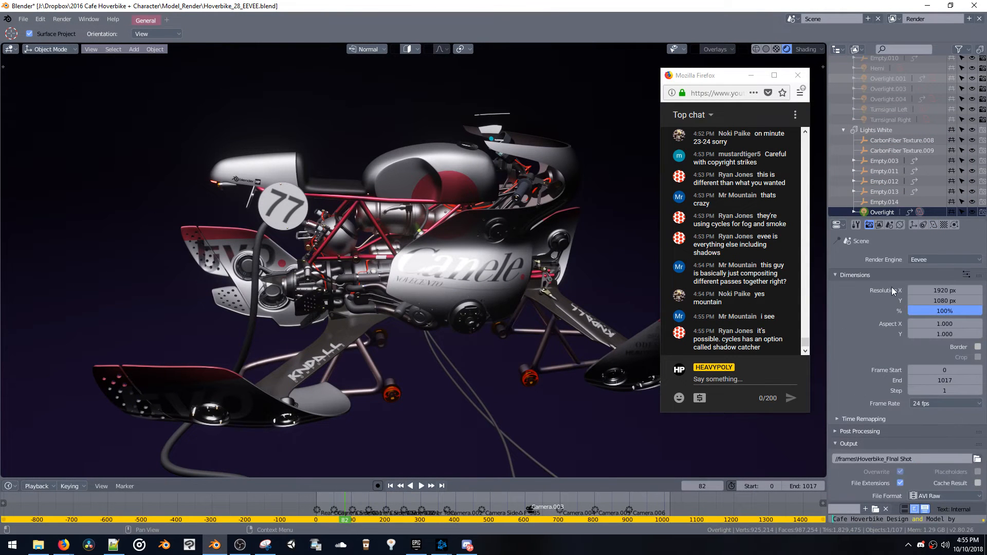
pyautogui.click(933, 261)
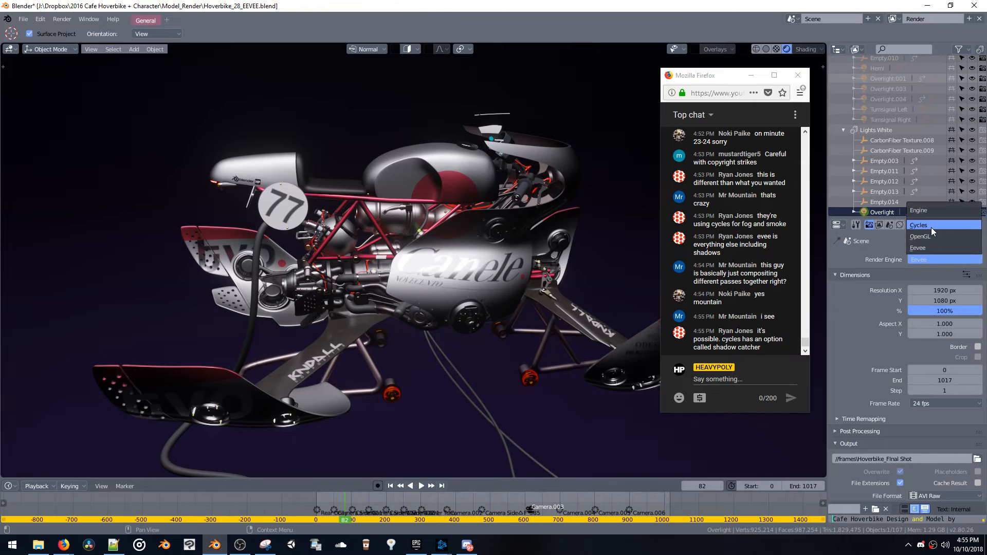
pyautogui.click(931, 227)
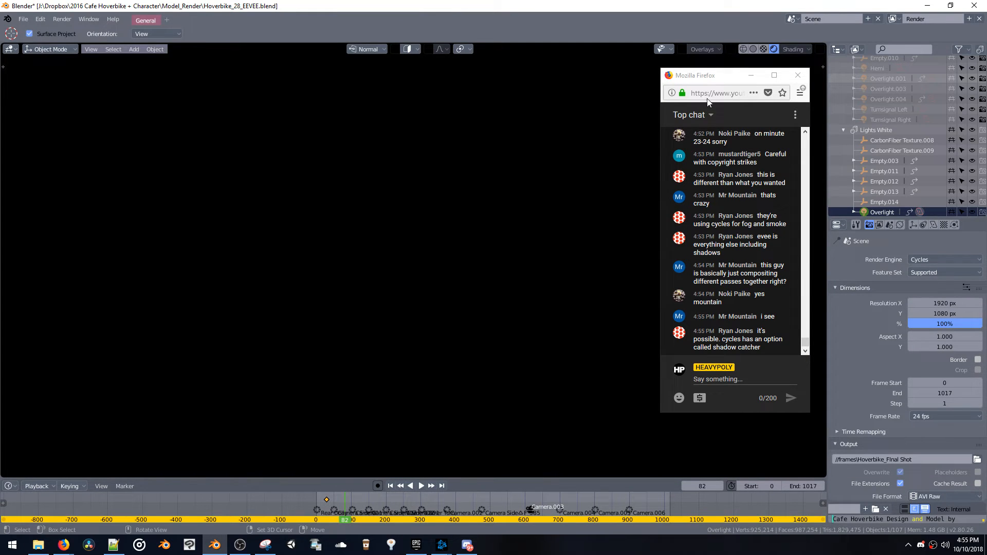
pyautogui.moveTo(712, 75); pyautogui.dragTo(702, 93)
pyautogui.click(495, 231)
pyautogui.moveTo(494, 232); pyautogui.dragTo(496, 256, button='middle')
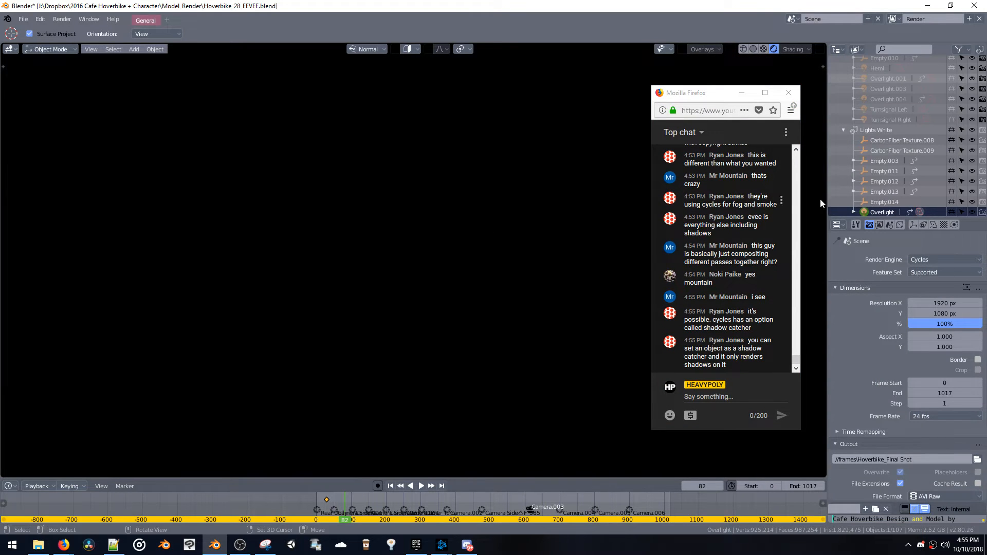
# Compare the Material and Rendered viewport shading modes under Cycles and leave the viewport in Material shading
pyautogui.scroll(2, 936, 208)
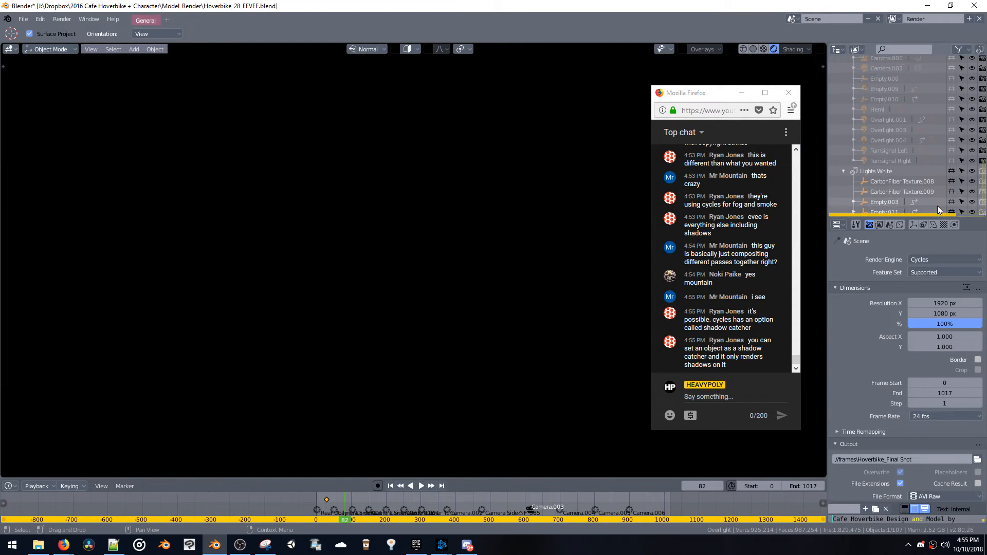
pyautogui.scroll(-2, 937, 206)
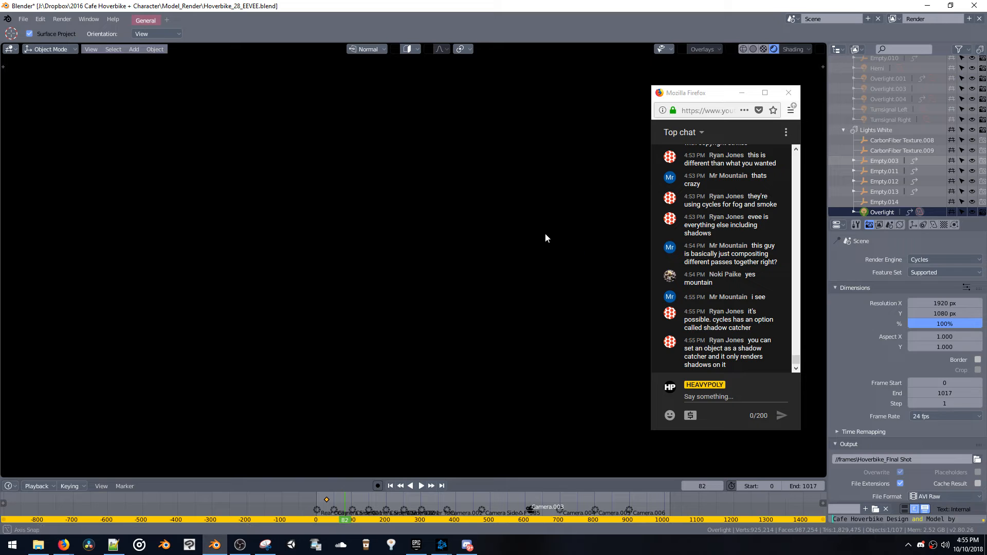
pyautogui.press('z')
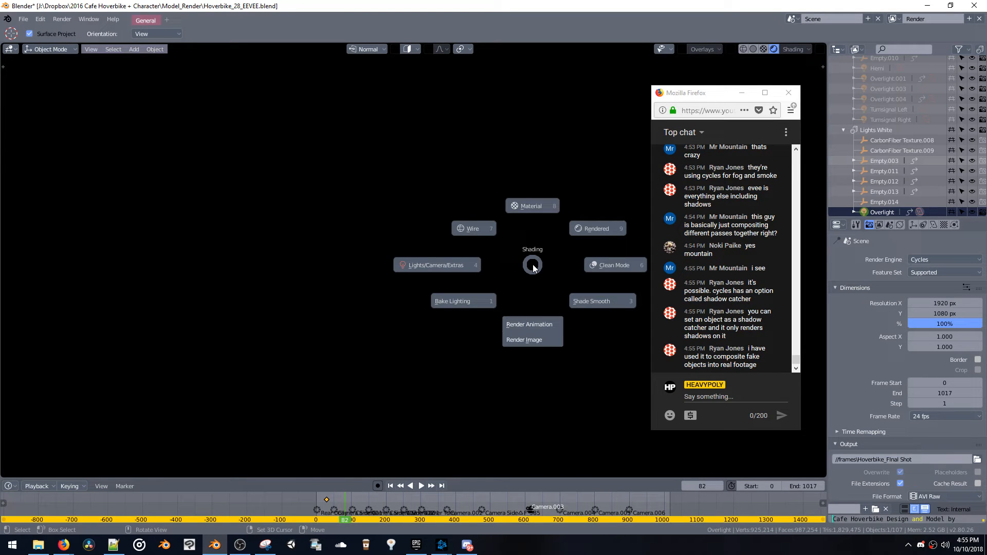
pyautogui.click(526, 220)
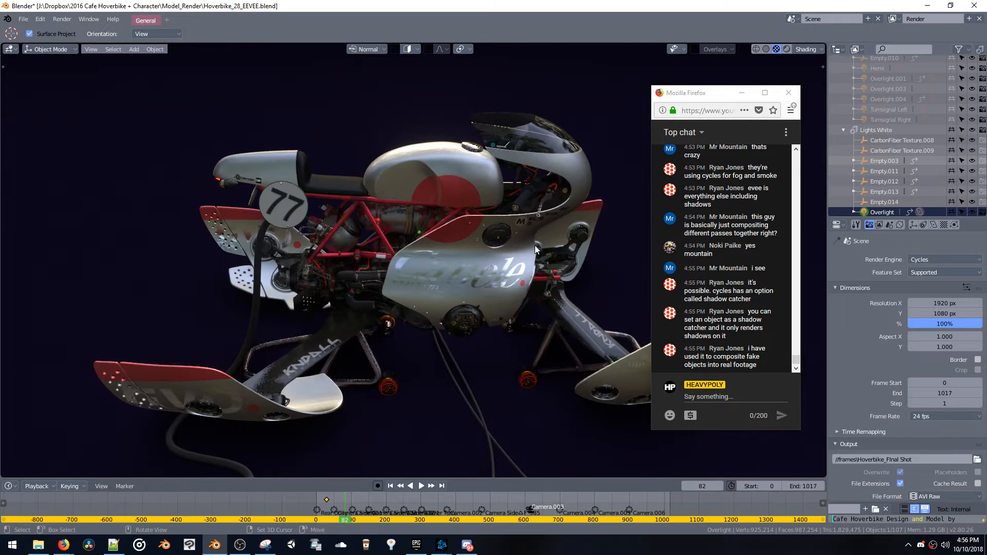
pyautogui.press('z')
pyautogui.click(600, 211)
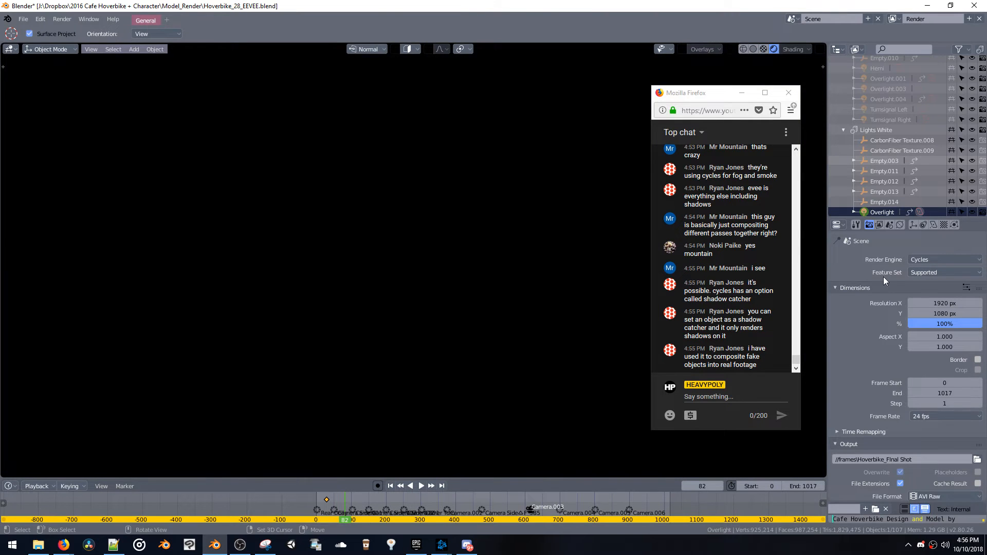
pyautogui.press('z')
pyautogui.click(552, 160)
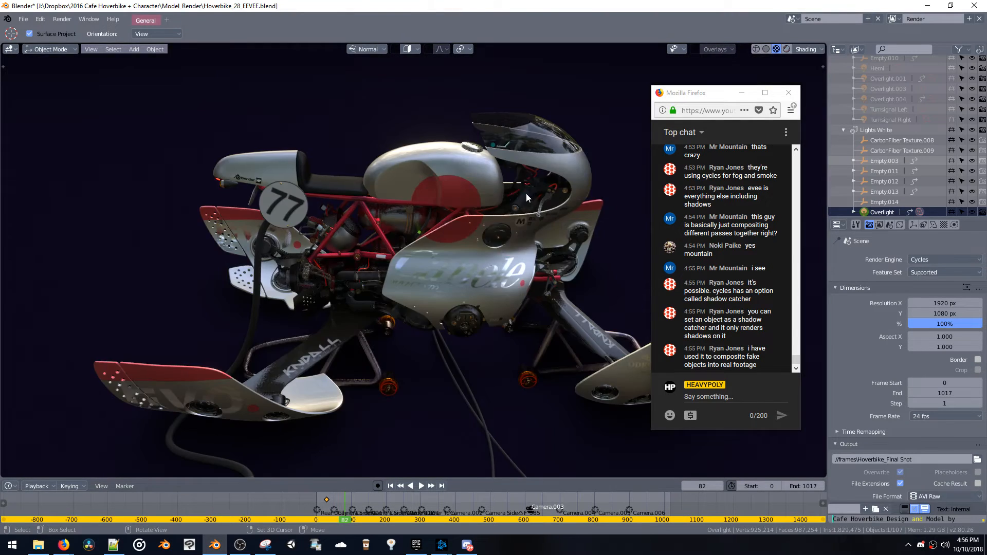
# Add a point light to the hoverbike scene
pyautogui.hotkey('shift', 'a')
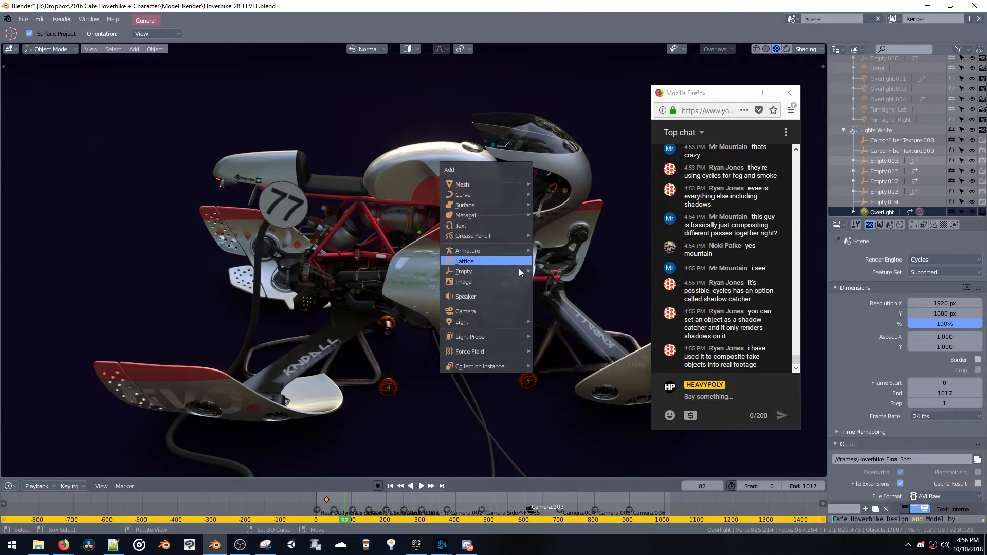
pyautogui.click(545, 320)
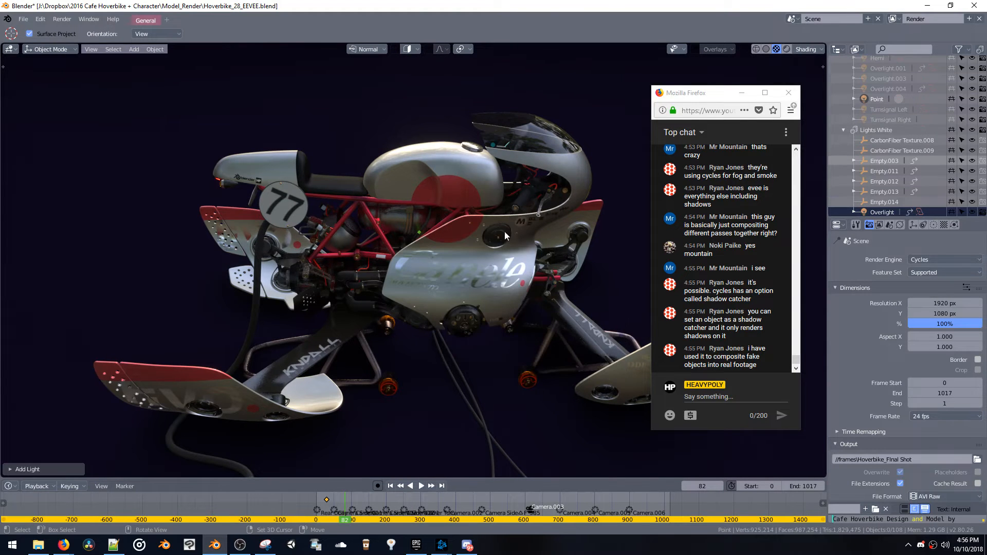
pyautogui.moveTo(506, 214)
pyautogui.mouseDown(button='middle')
pyautogui.moveTo(531, 202)
pyautogui.moveTo(554, 221)
pyautogui.moveTo(551, 239)
pyautogui.mouseUp(button='middle')
# Show lights, cameras and extras in a wider view of the bike, and enlarge the outliner with Empty.014 selected
pyautogui.press('z')
pyautogui.scroll(-6, 549, 241)
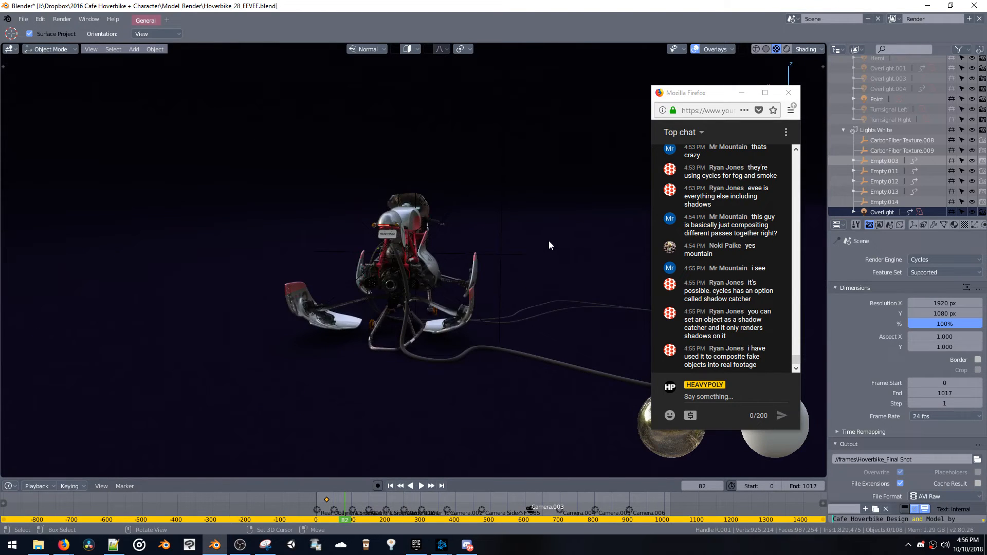
pyautogui.click(493, 252)
pyautogui.press('z')
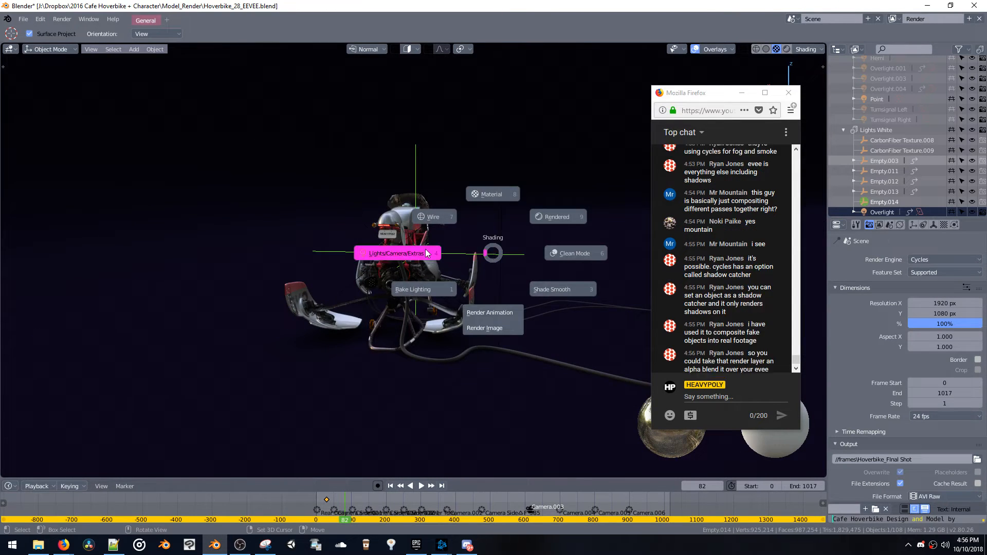
pyautogui.press('z')
pyautogui.click(882, 203)
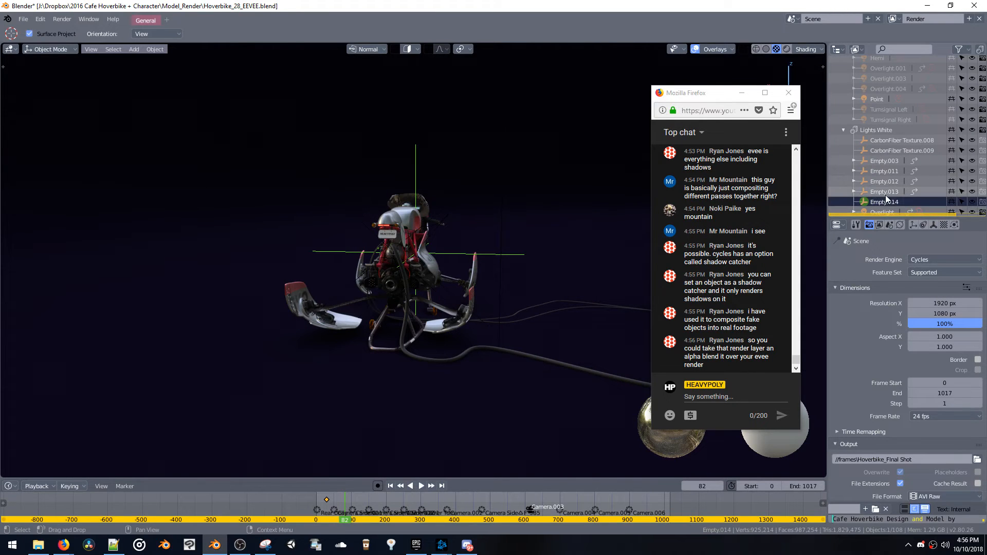
pyautogui.moveTo(899, 215); pyautogui.dragTo(888, 262)
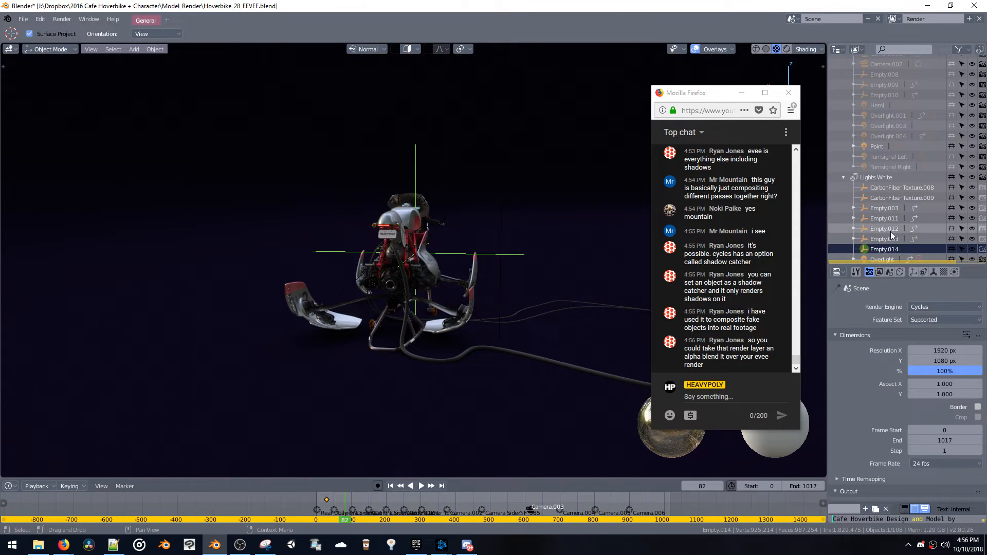
# Add a second point light and look for it in the outliner's collections
pyautogui.hotkey('shift', 'a')
pyautogui.moveTo(446, 235)
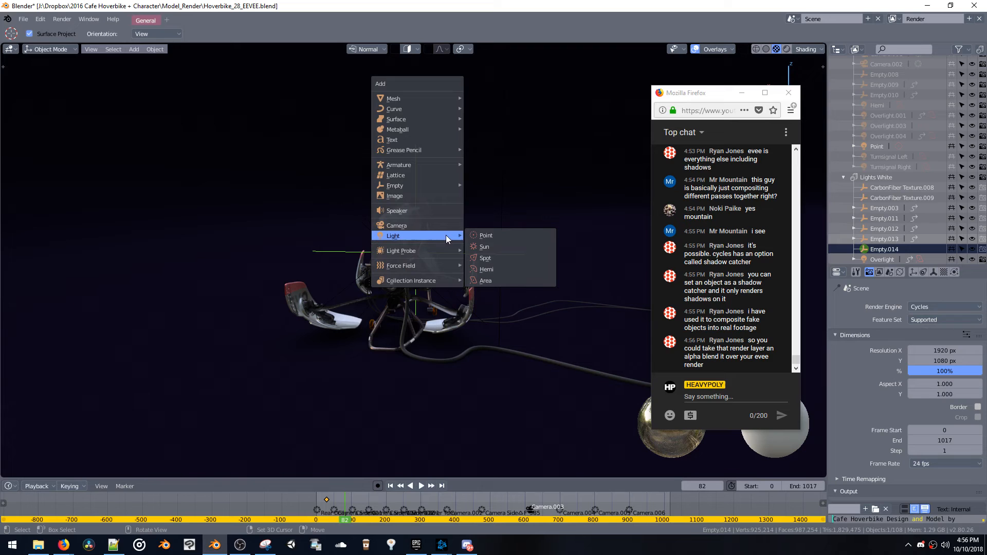
pyautogui.click(475, 231)
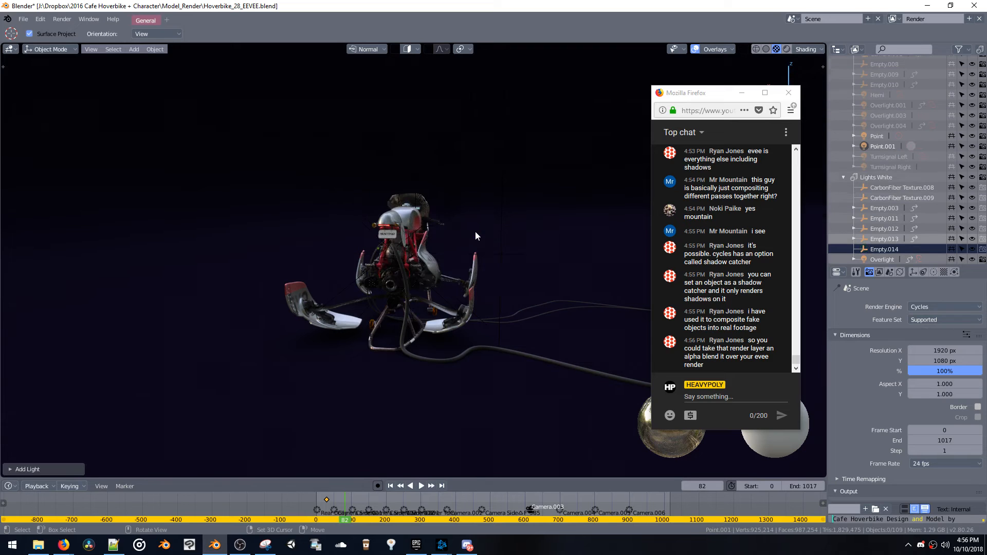
pyautogui.click(536, 142)
pyautogui.scroll(10, 878, 156)
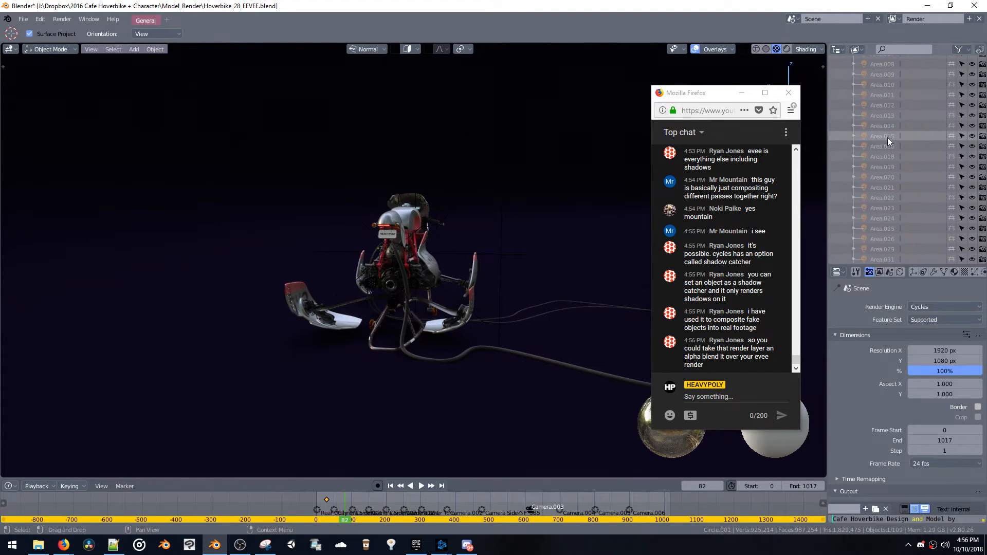
pyautogui.scroll(-10, 887, 138)
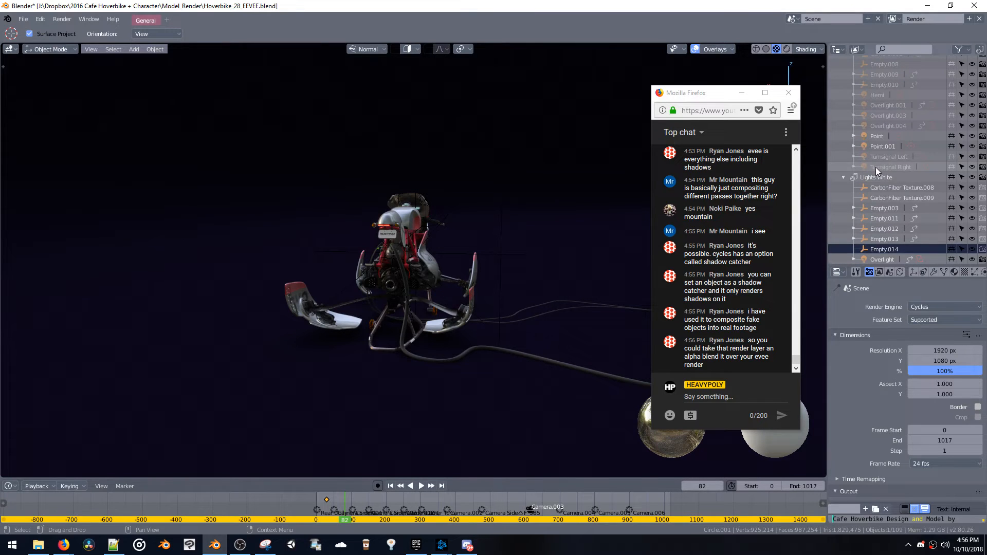
# Move the chat window away from the outliner and delete the newly added Point.001 and Point lights
pyautogui.click(880, 145)
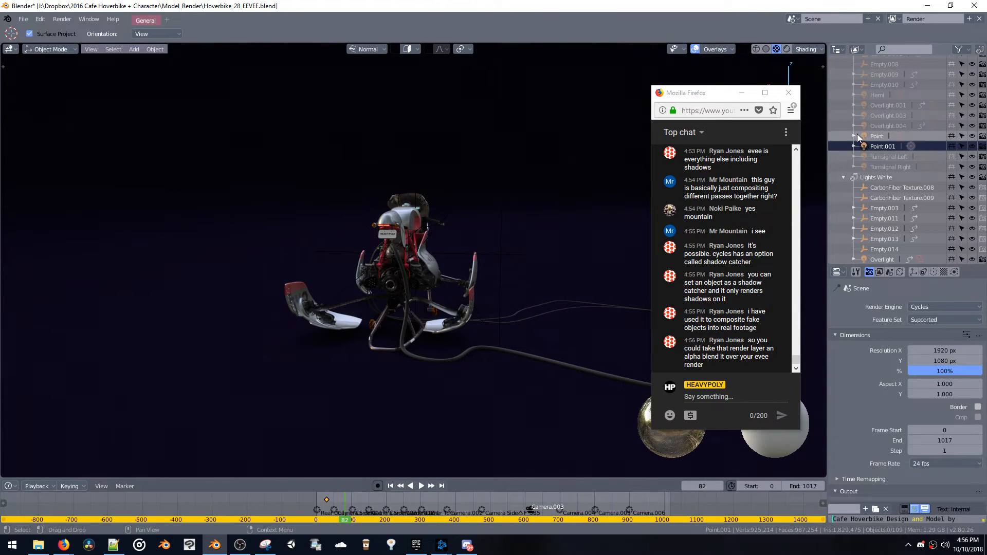
pyautogui.rightClick(869, 147)
pyautogui.moveTo(721, 95); pyautogui.dragTo(644, 104)
pyautogui.rightClick(884, 146)
pyautogui.click(875, 149)
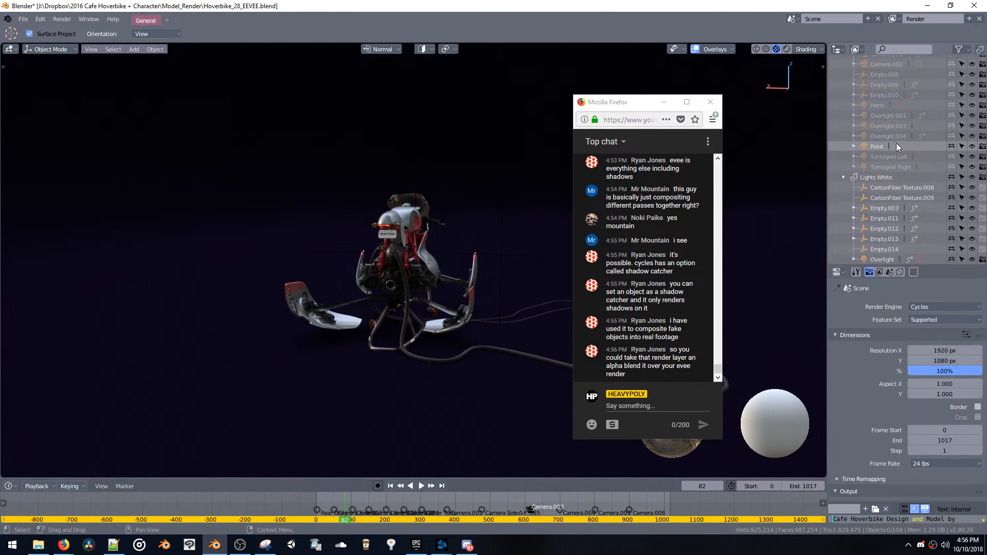
pyautogui.rightClick(875, 147)
pyautogui.click(875, 149)
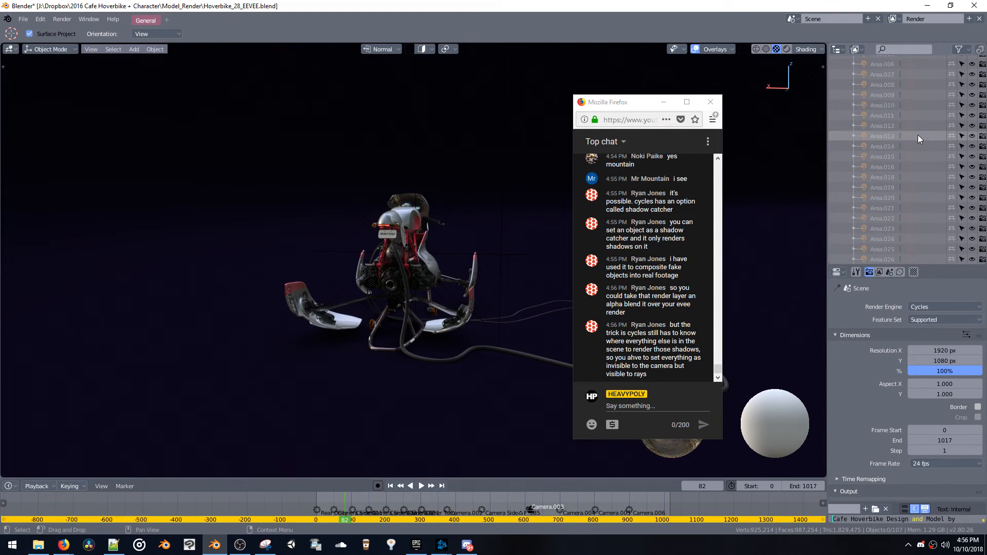
pyautogui.scroll(10, 917, 135)
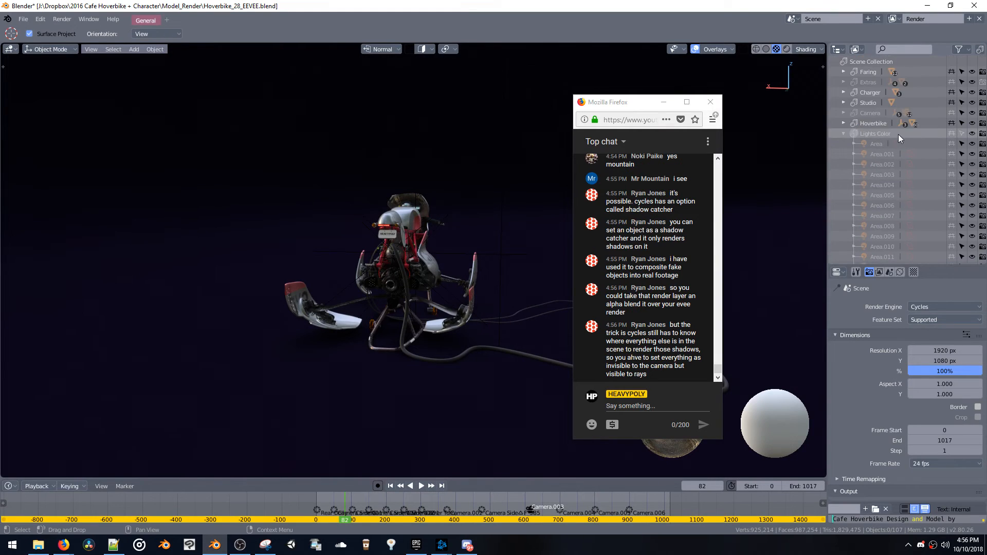
# Expand the Hoverbike collection, add a point light to the scene and position it above the bike
pyautogui.click(847, 124)
pyautogui.hotkey('shift', 'a')
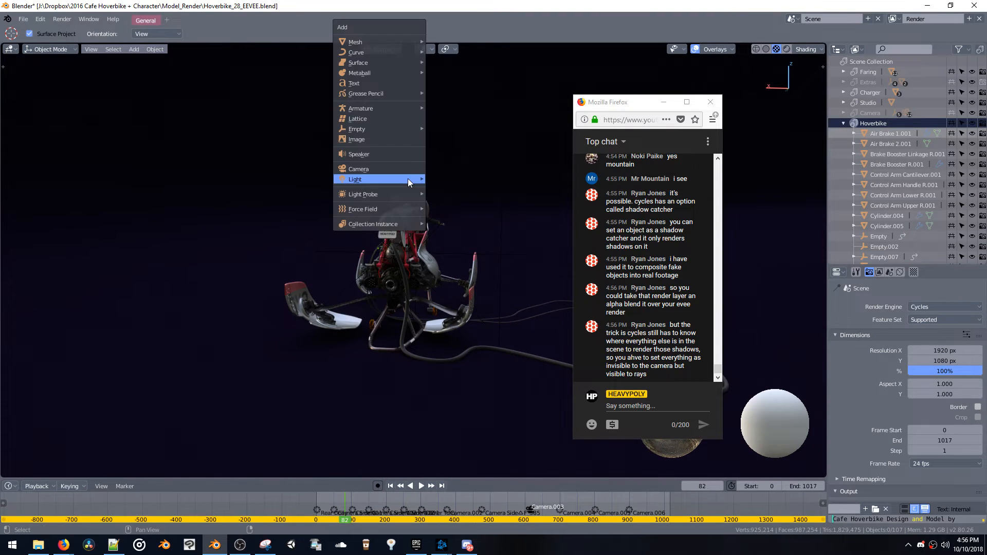
pyautogui.moveTo(412, 178)
pyautogui.click(451, 174)
pyautogui.press('g')
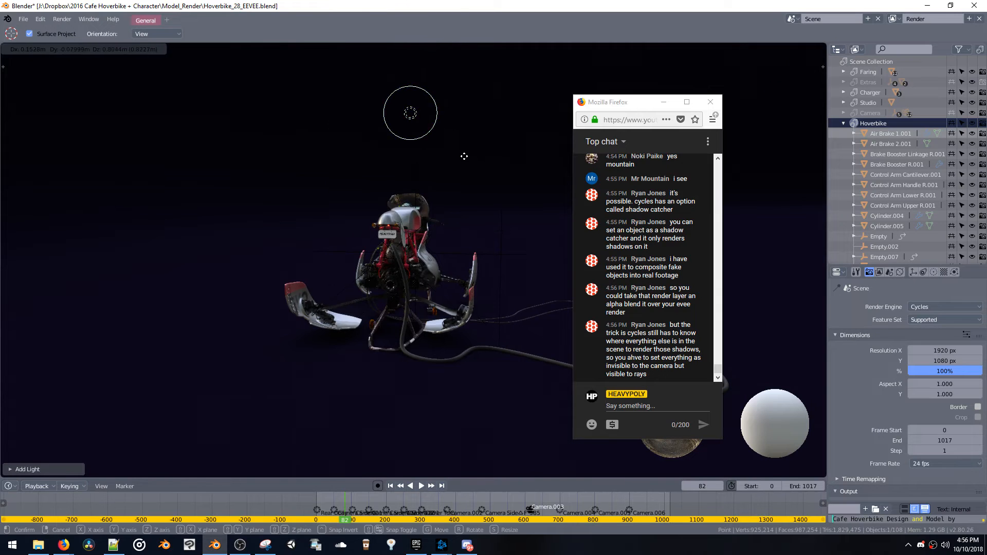
pyautogui.click(434, 189)
pyautogui.moveTo(434, 189); pyautogui.dragTo(333, 191, button='middle')
pyautogui.press('g')
pyautogui.click(272, 210)
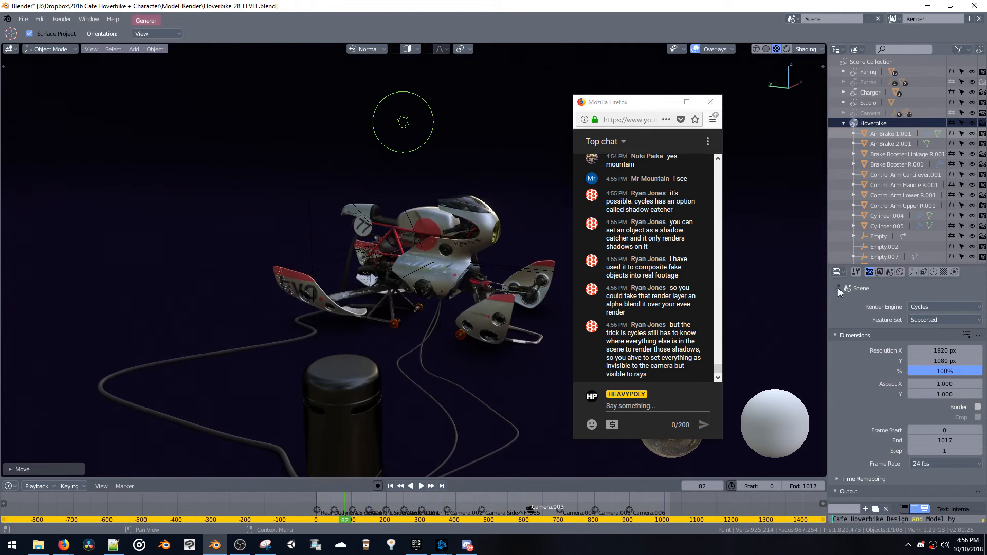
# Switch the viewport to rendered shading, move the point light down closer to the bike and inspect the Cycles lighting from several angles
pyautogui.press('z')
pyautogui.click(470, 232)
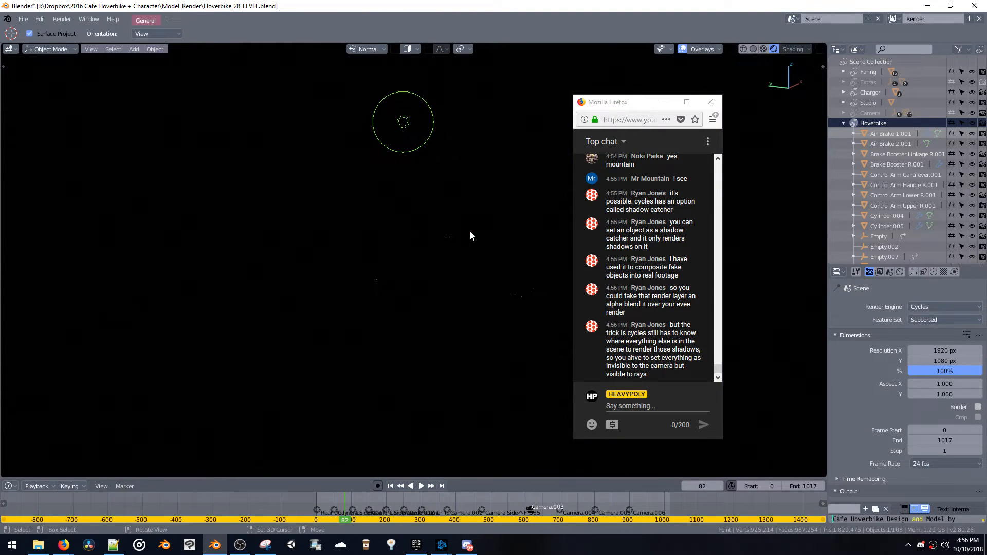
pyautogui.press('g')
pyautogui.click(498, 297)
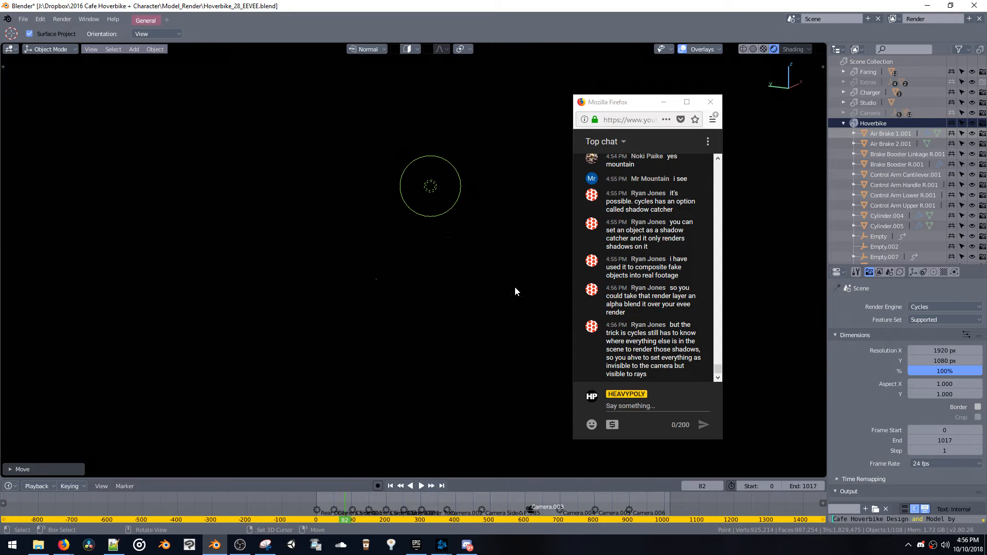
pyautogui.moveTo(514, 286); pyautogui.dragTo(436, 260, button='middle')
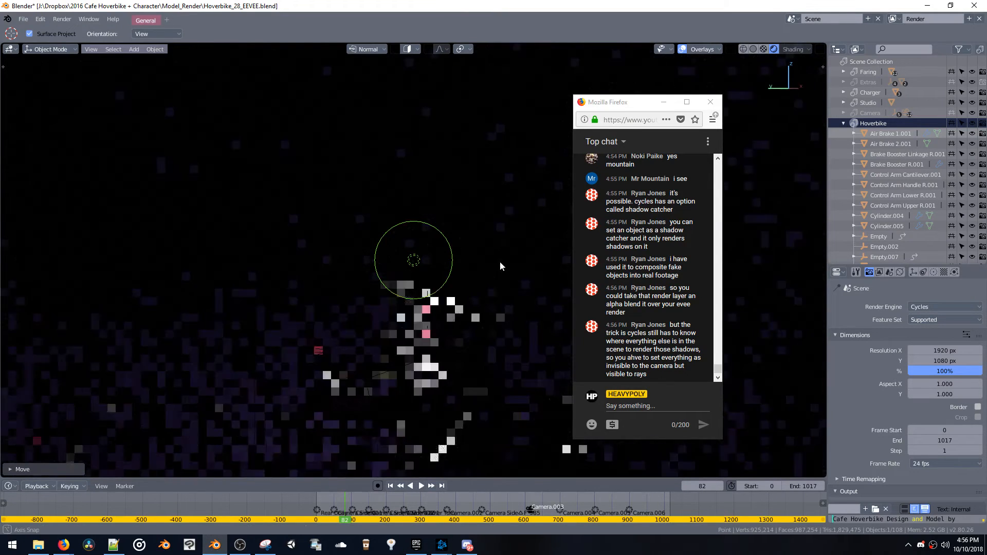
pyautogui.moveTo(494, 294); pyautogui.dragTo(489, 202, button='middle')
pyautogui.moveTo(483, 189); pyautogui.dragTo(501, 255, button='middle')
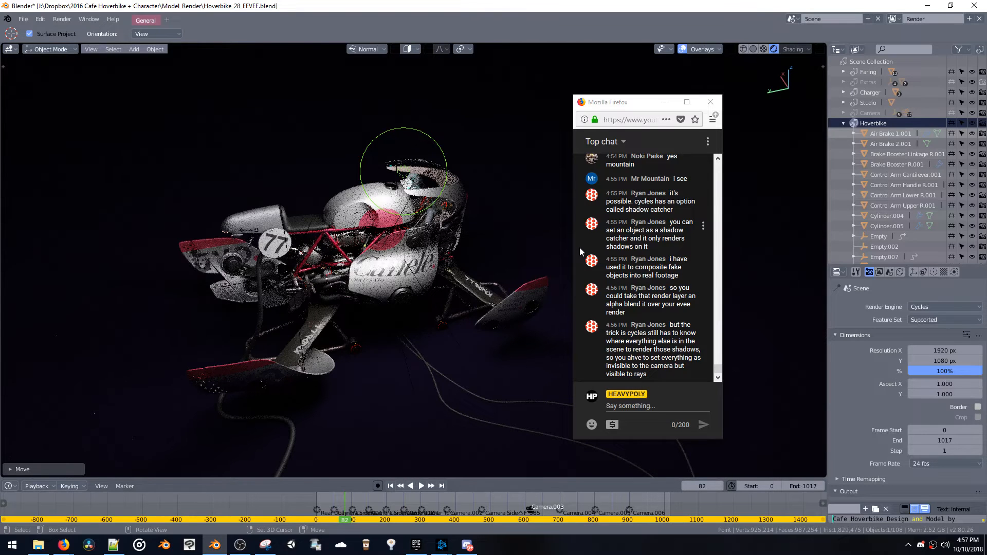
# Show the studio floor's Cycles ray visibility and Shadow Catcher settings, and select all objects in the scene
pyautogui.click(411, 396)
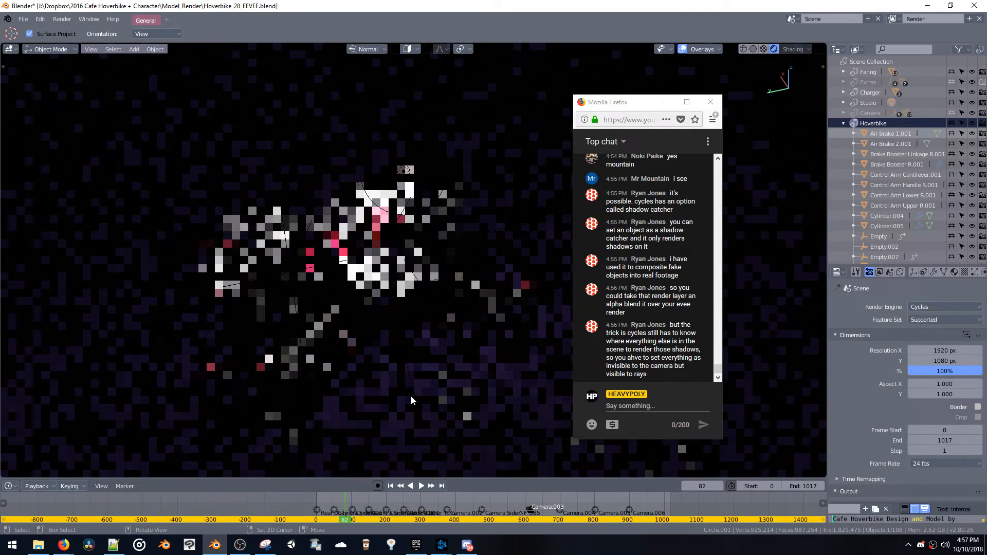
pyautogui.click(913, 272)
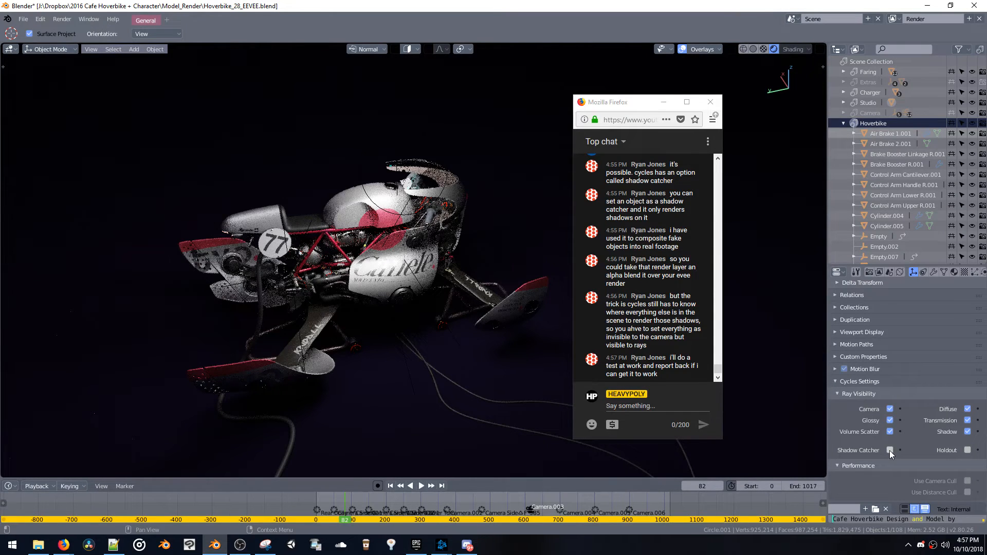
pyautogui.click(390, 334)
pyautogui.press('a')
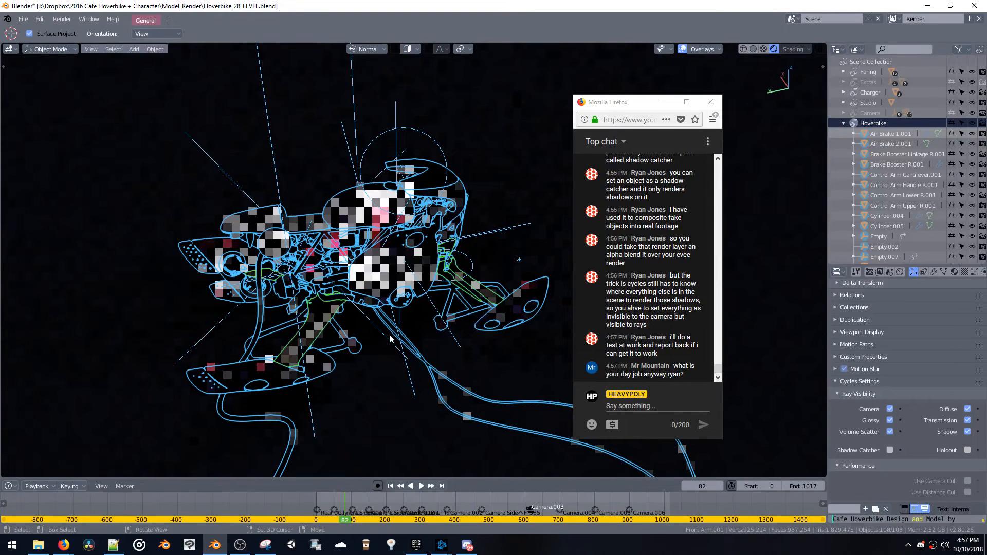
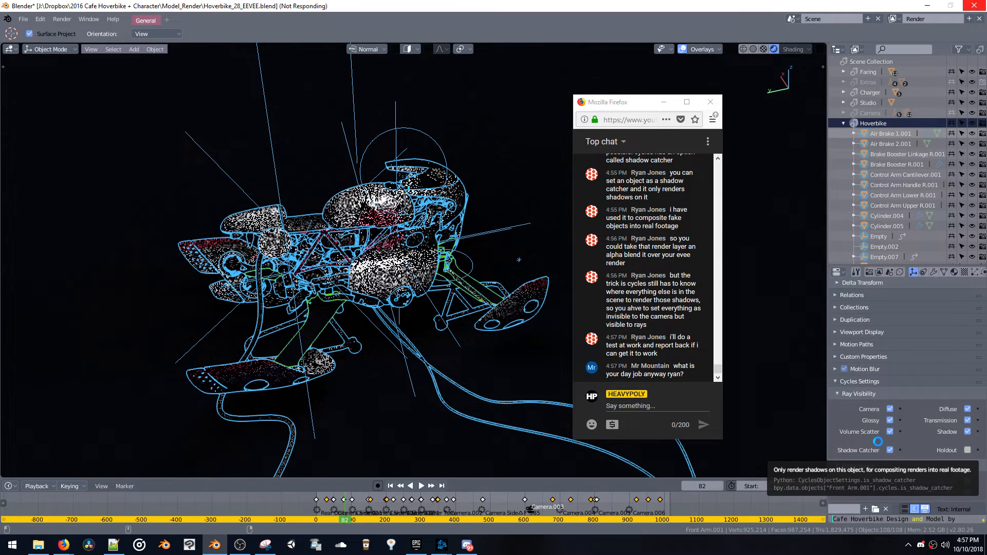
# Try enabling Shadow Catcher on all selected objects and check the rendered view from different angles
pyautogui.click(878, 442)
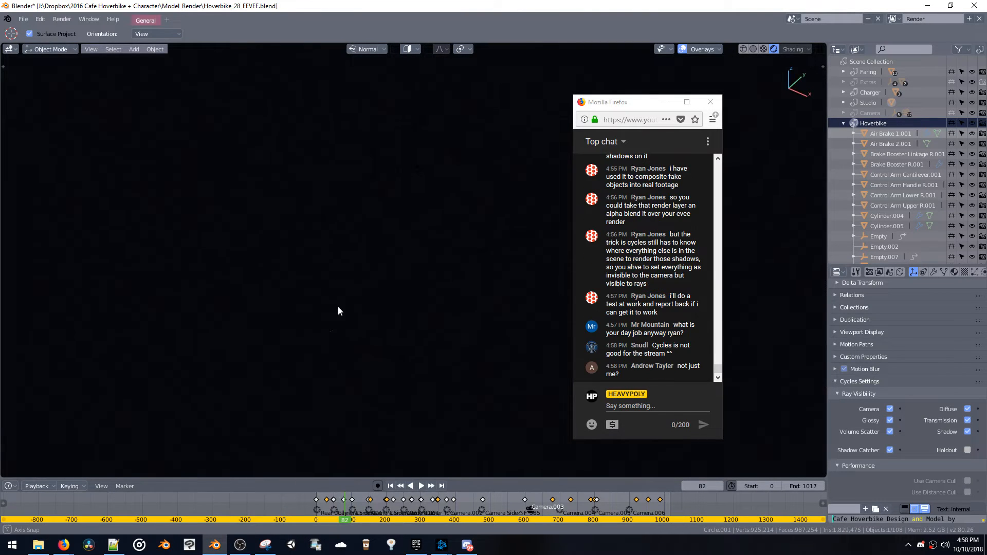
pyautogui.moveTo(337, 309); pyautogui.dragTo(531, 311, button='middle')
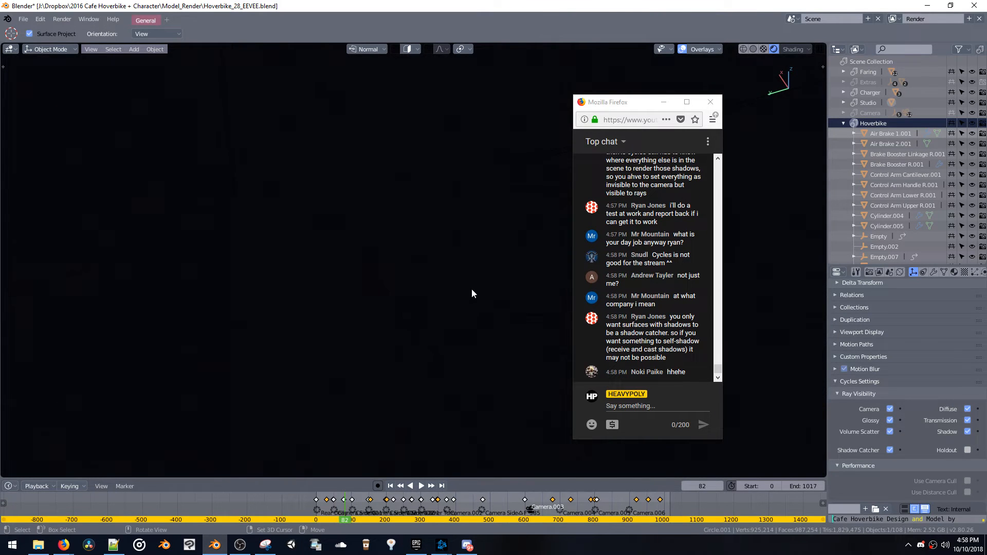
pyautogui.moveTo(472, 294); pyautogui.dragTo(510, 311, button='middle')
# Move the chat window away from the centre of the viewport to uncover more of the scene
pyautogui.moveTo(639, 95); pyautogui.dragTo(640, 101)
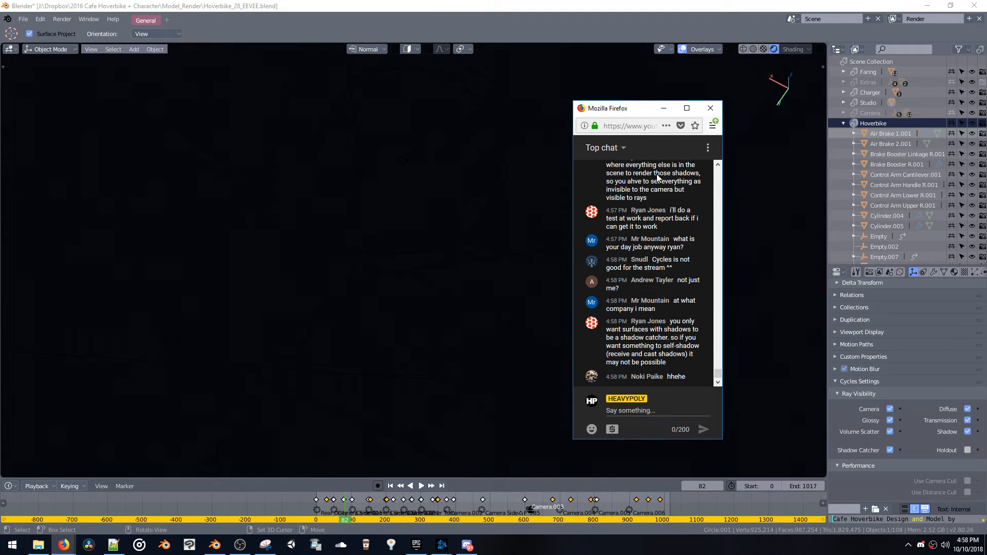
pyautogui.moveTo(640, 107); pyautogui.dragTo(714, 117)
pyautogui.moveTo(659, 179); pyautogui.dragTo(738, 266)
pyautogui.moveTo(547, 262); pyautogui.dragTo(547, 246, button='middle')
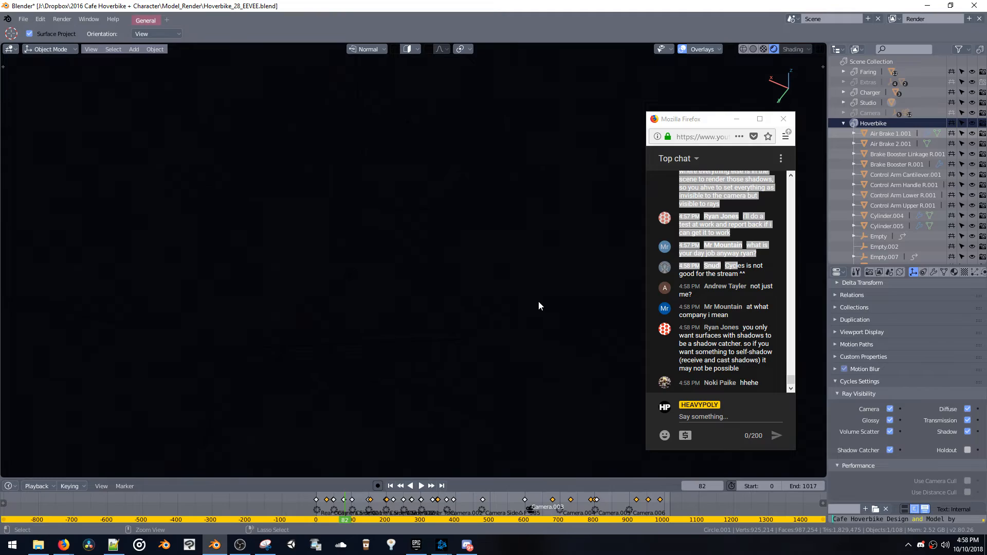
# Undo the Shadow Catcher change and inspect the Cycles-rendered hoverbike from several angles
pyautogui.hotkey('ctrl', 'z')
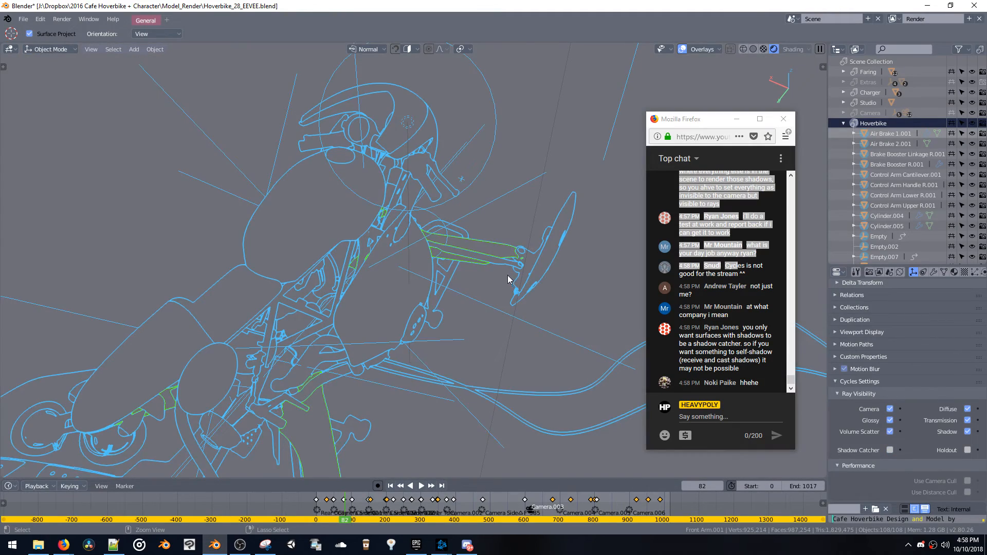
pyautogui.moveTo(530, 286); pyautogui.dragTo(389, 315, button='middle')
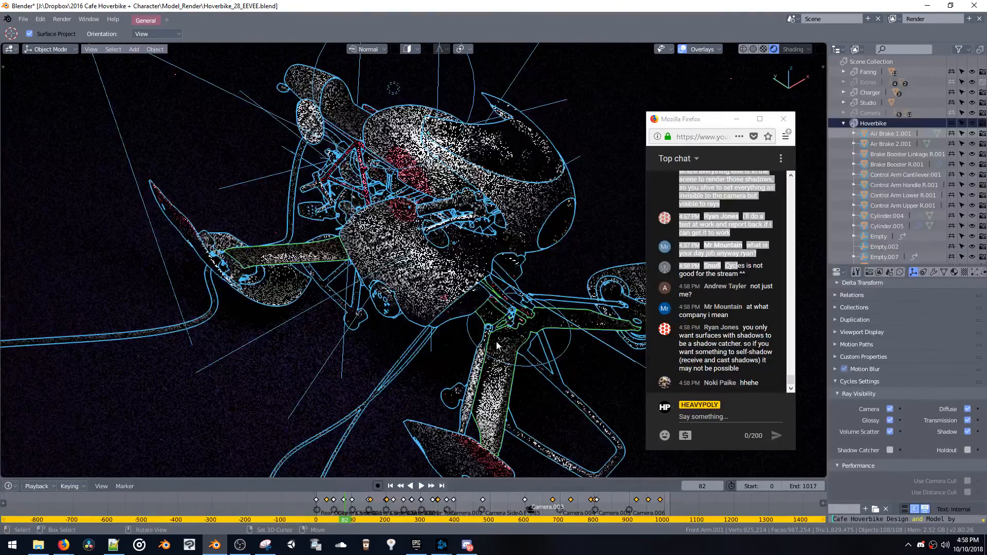
pyautogui.moveTo(523, 308); pyautogui.dragTo(505, 381, button='middle')
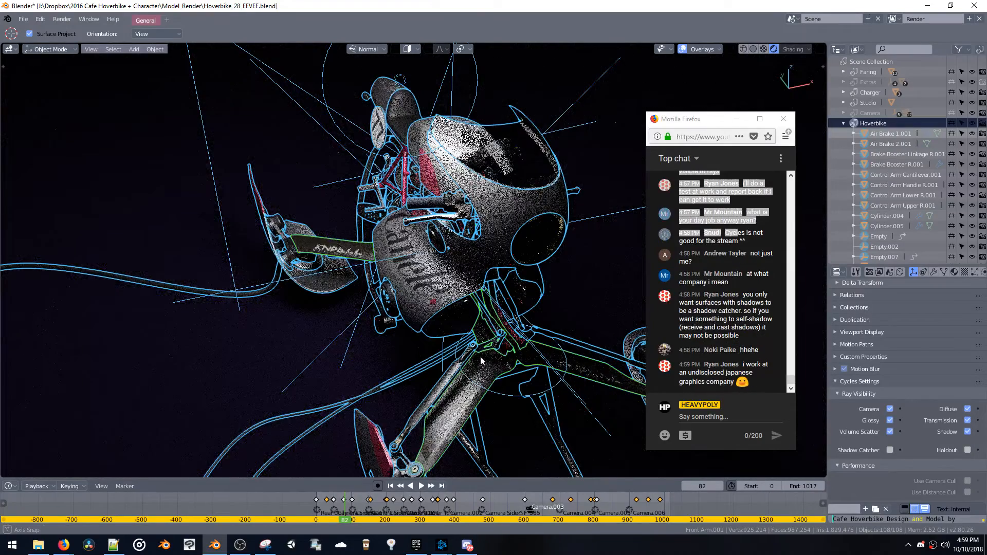
pyautogui.moveTo(486, 365); pyautogui.dragTo(542, 360, button='middle')
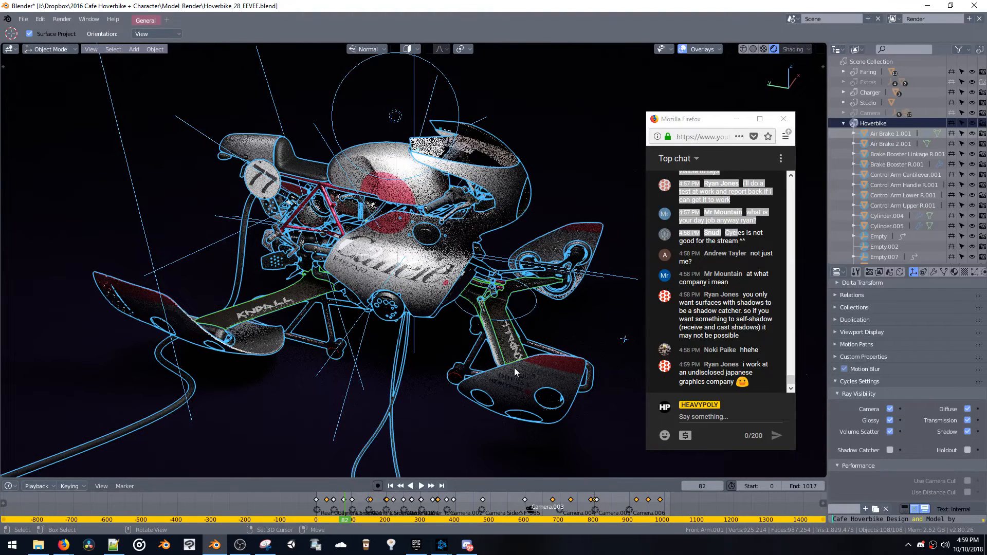
pyautogui.moveTo(514, 368); pyautogui.dragTo(518, 371, button='middle')
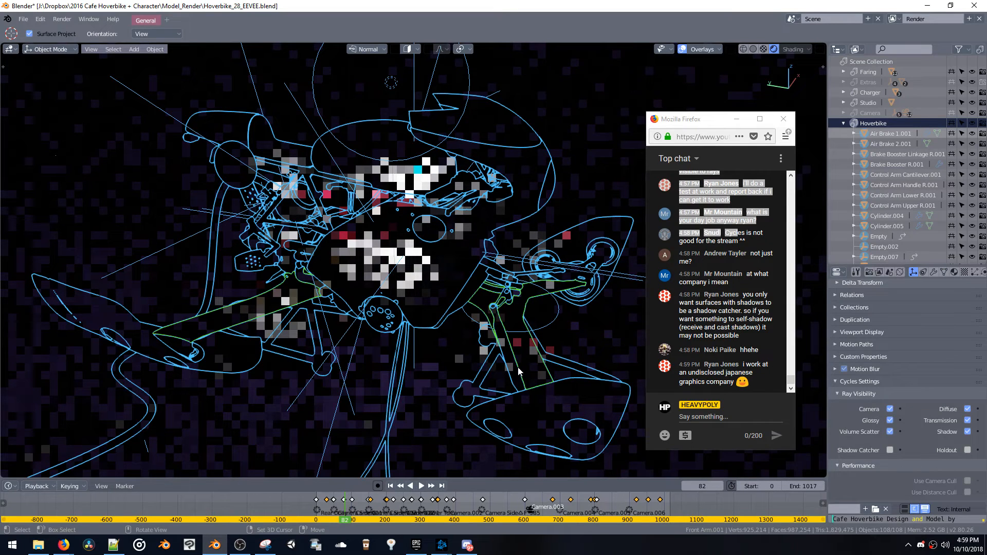
# Examine the Cycles performance settings, including the compute device options, tiles and acceleration structure
pyautogui.scroll(3, 866, 366)
pyautogui.scroll(-3, 866, 367)
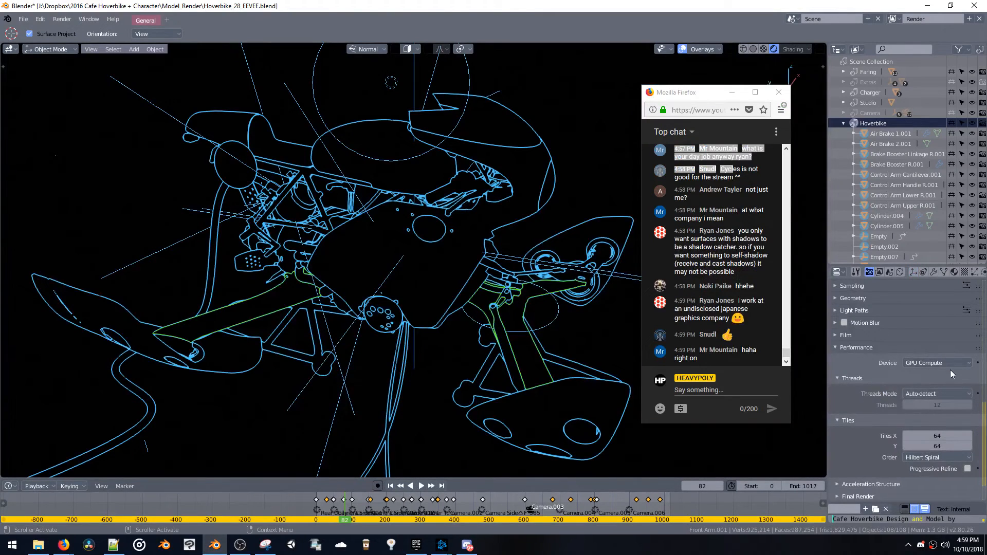
pyautogui.click(950, 364)
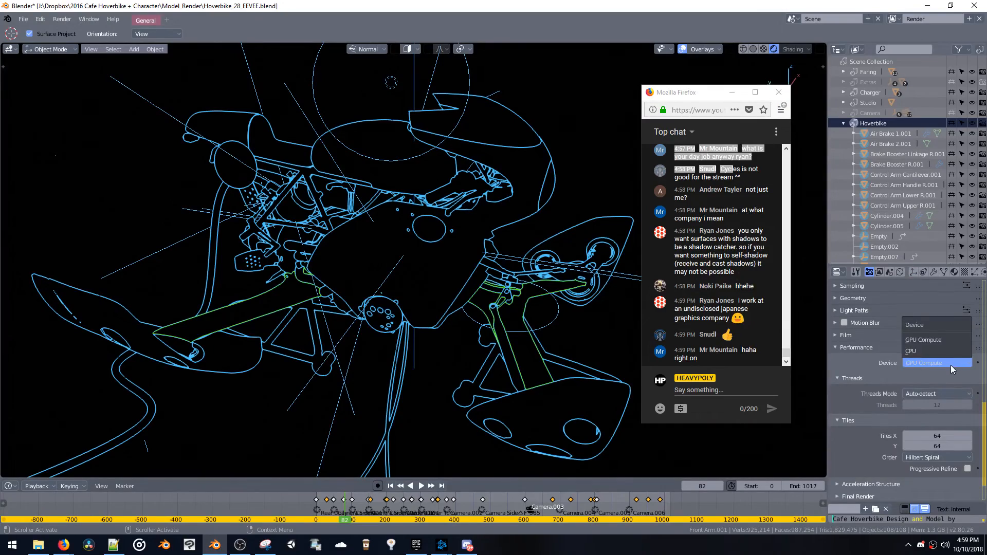
pyautogui.click(952, 366)
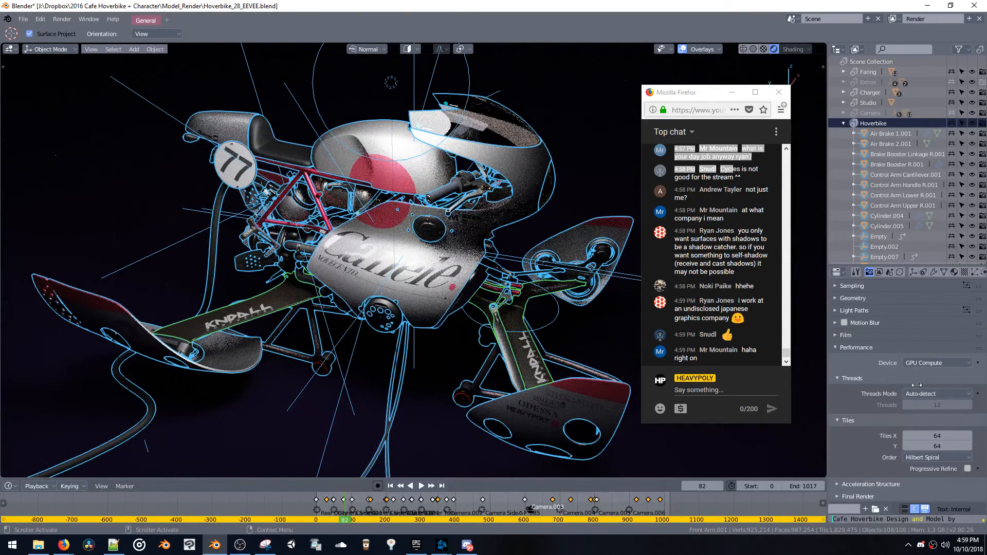
pyautogui.scroll(-2, 917, 385)
pyautogui.click(871, 443)
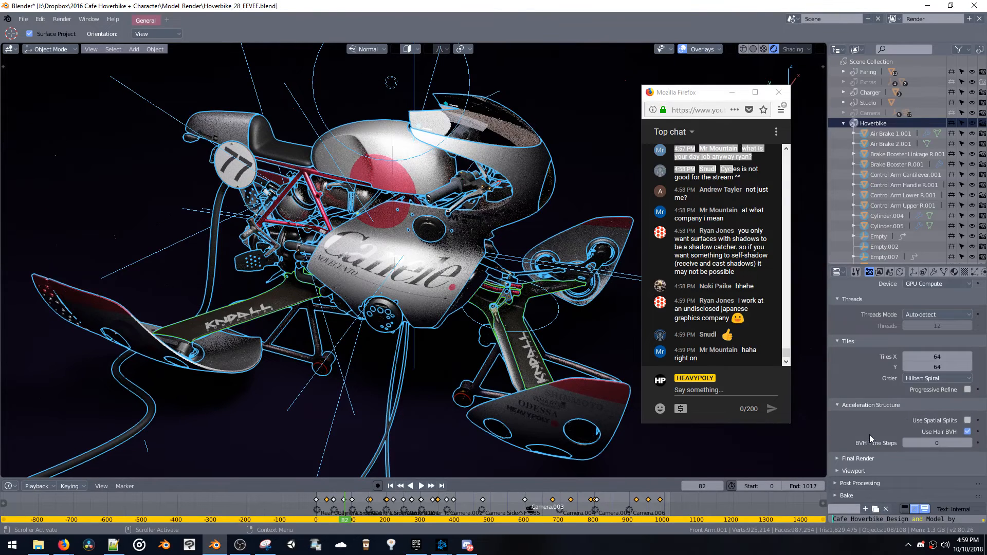
# Expand the Cycles Sampling settings and examine the sample and light clamping options
pyautogui.scroll(9, 866, 379)
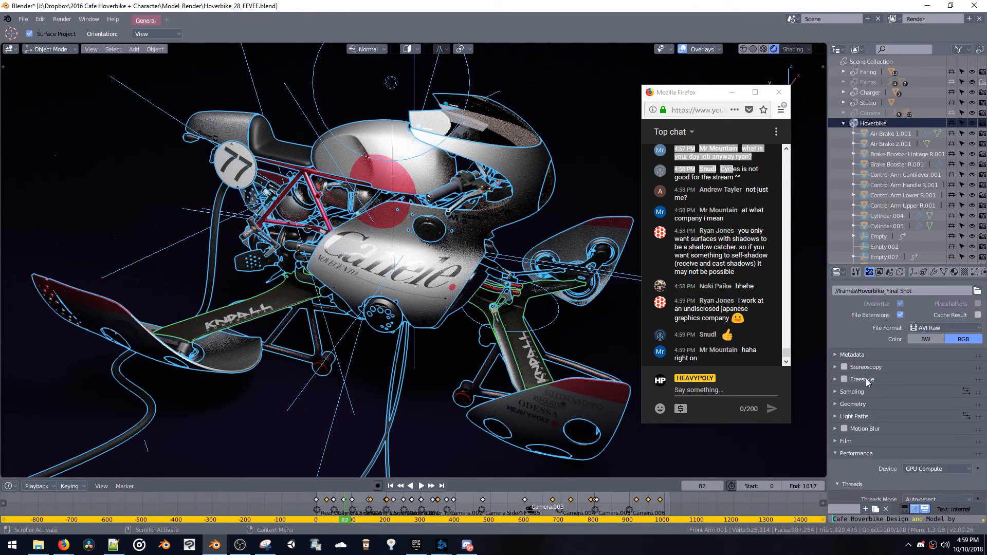
pyautogui.click(859, 391)
pyautogui.click(855, 458)
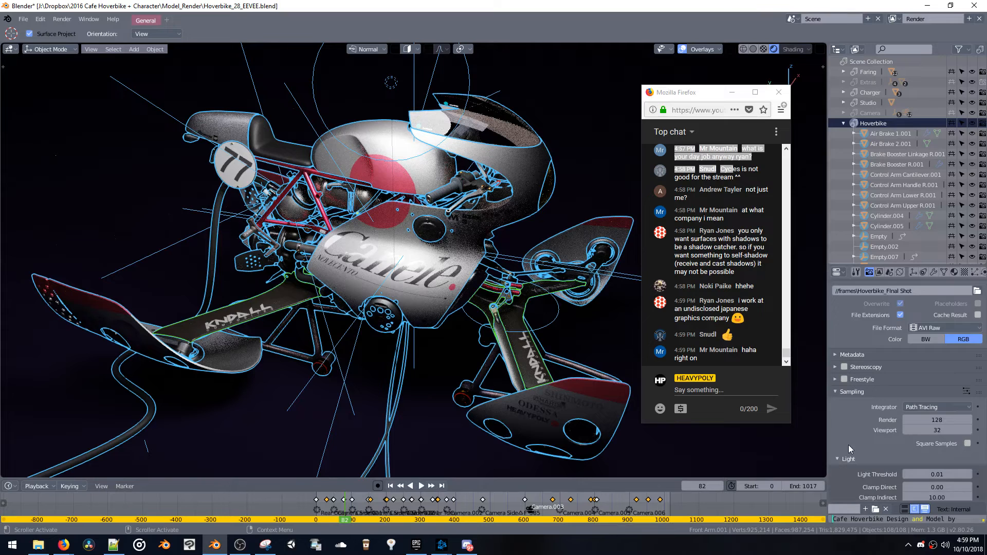
pyautogui.scroll(-4, 849, 441)
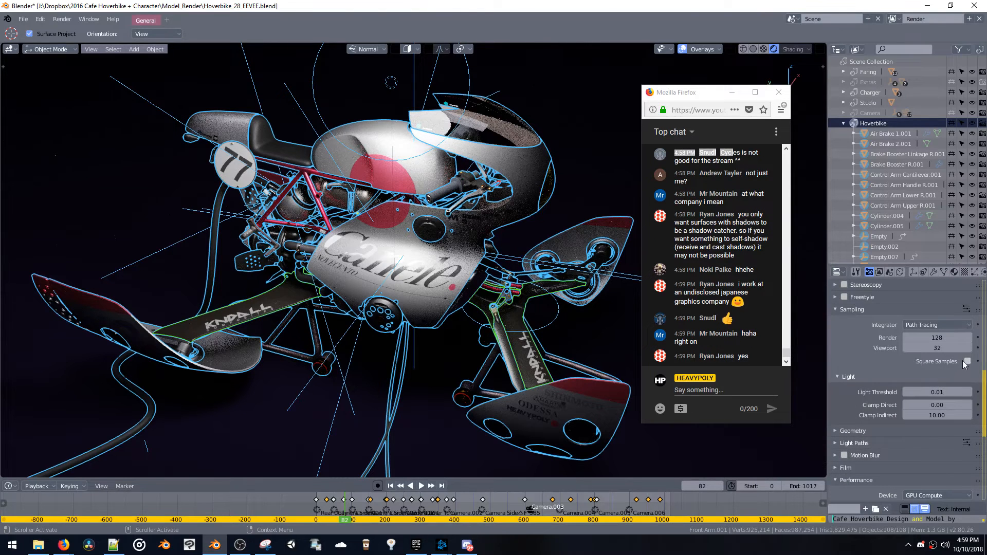
pyautogui.scroll(4, 918, 368)
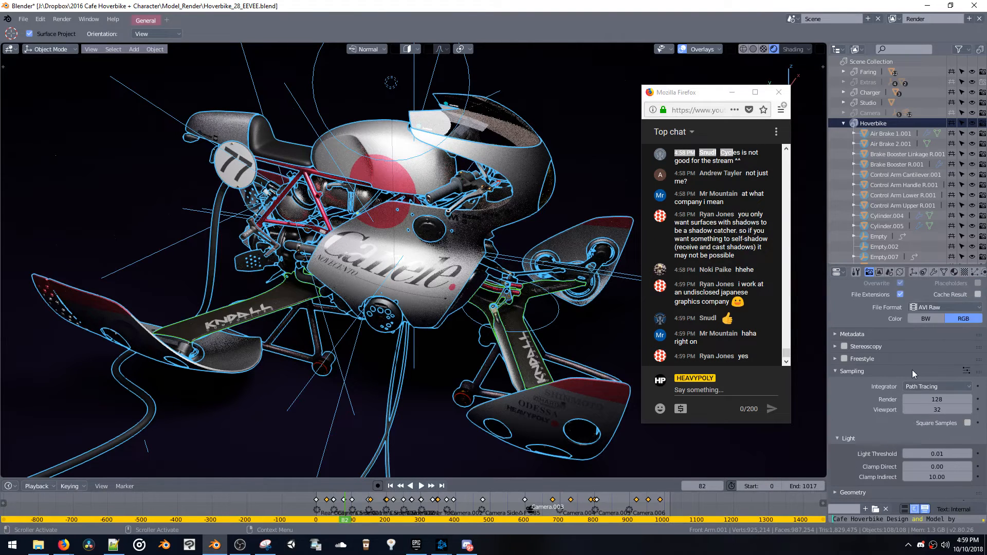
pyautogui.scroll(3, 866, 408)
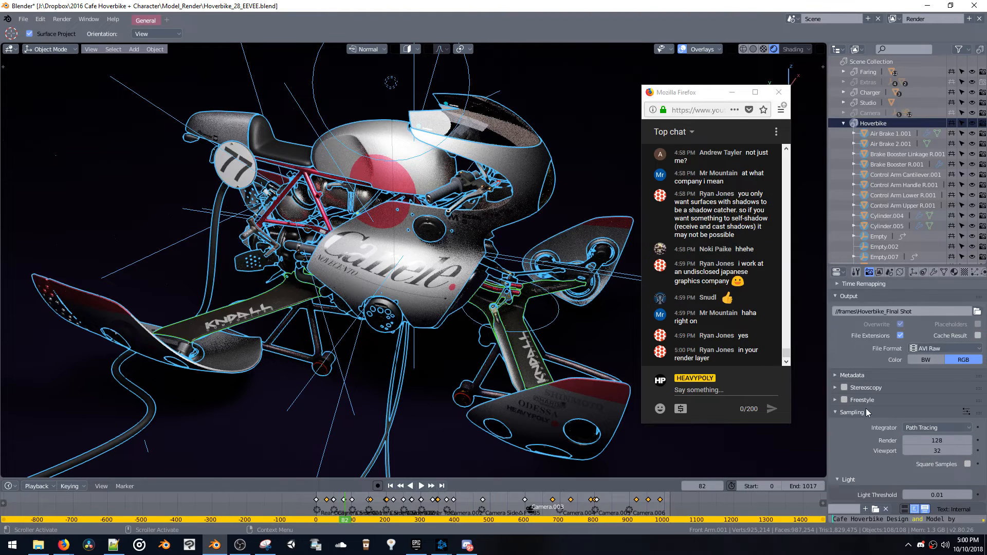
# Expand the view layer's Passes and Denoising settings and look through them for a material override option
pyautogui.click(880, 273)
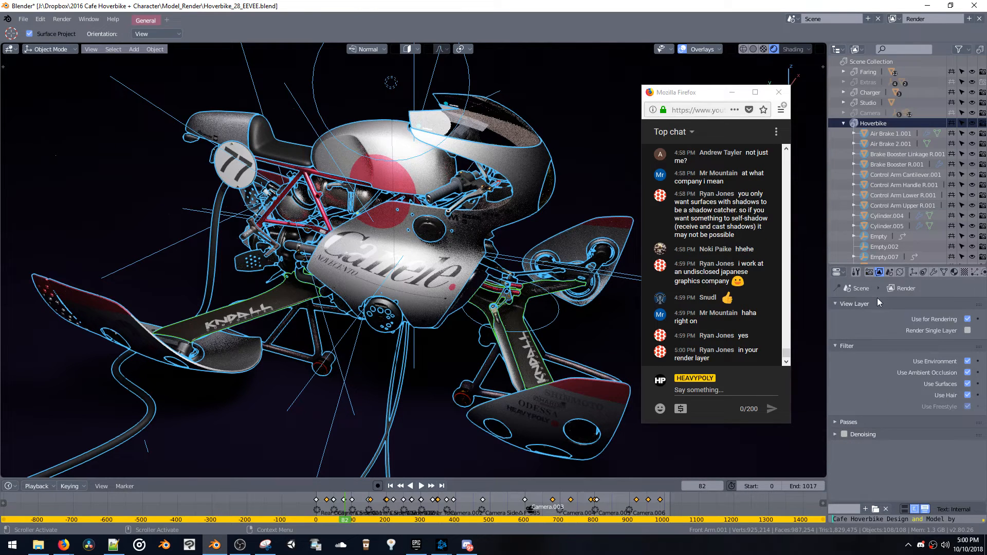
pyautogui.click(855, 423)
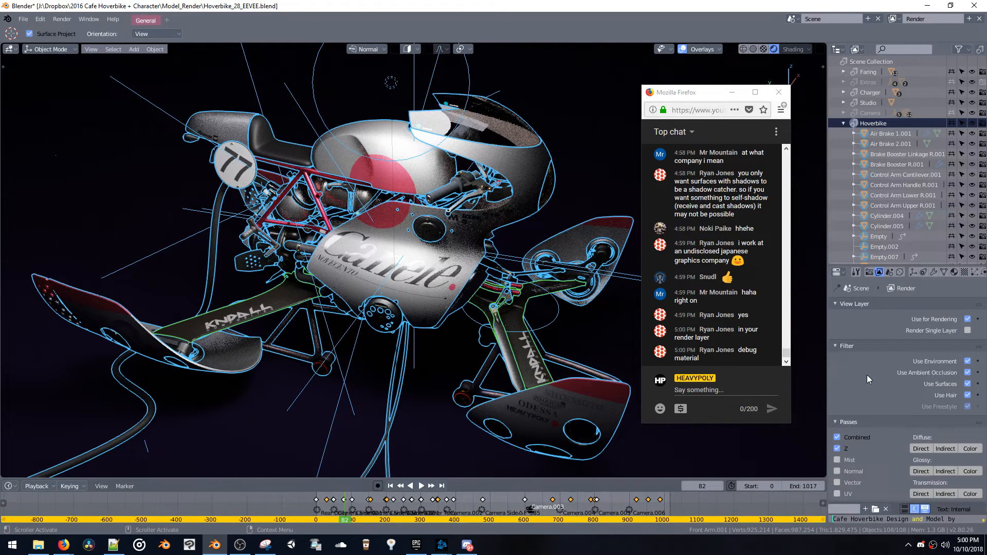
pyautogui.scroll(-5, 868, 374)
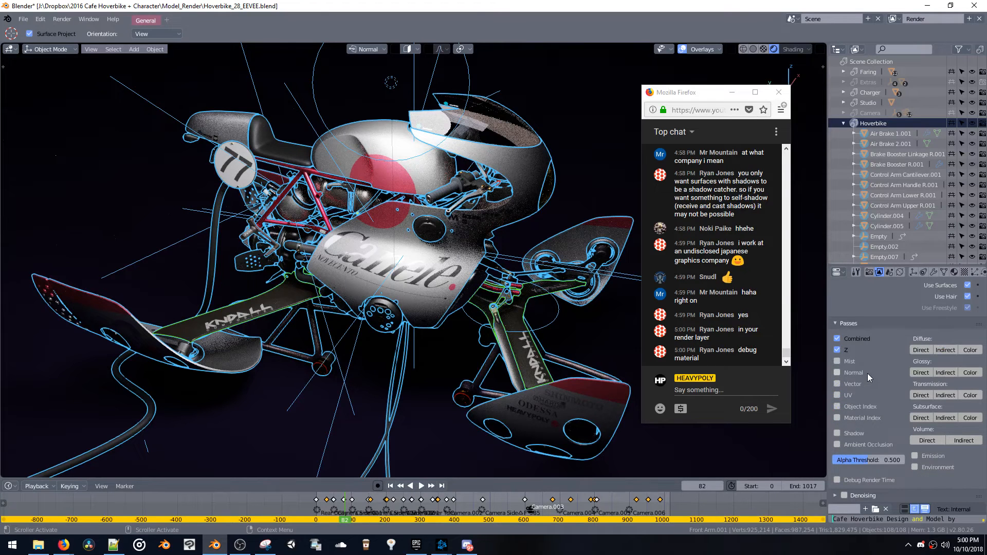
pyautogui.click(836, 495)
pyautogui.scroll(-5, 943, 440)
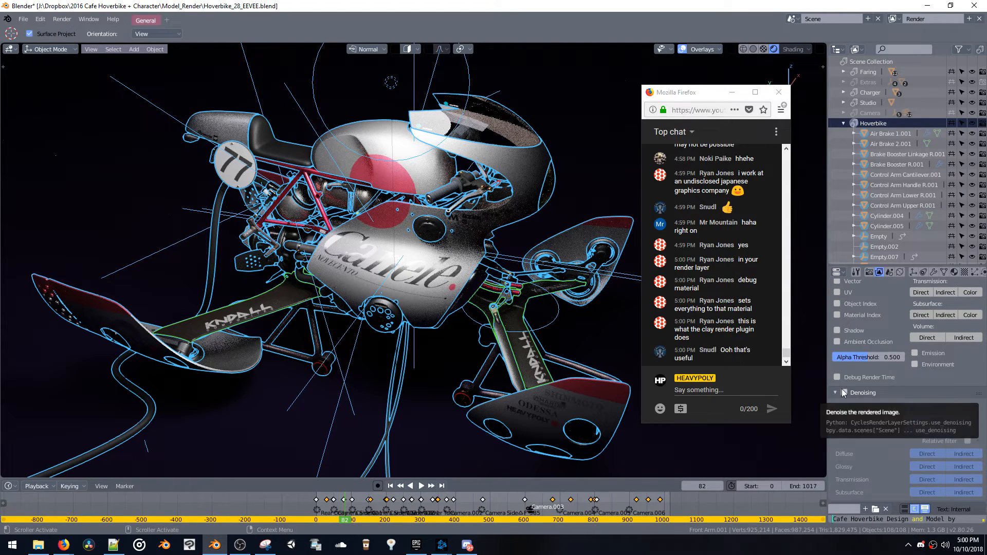
pyautogui.scroll(5, 899, 425)
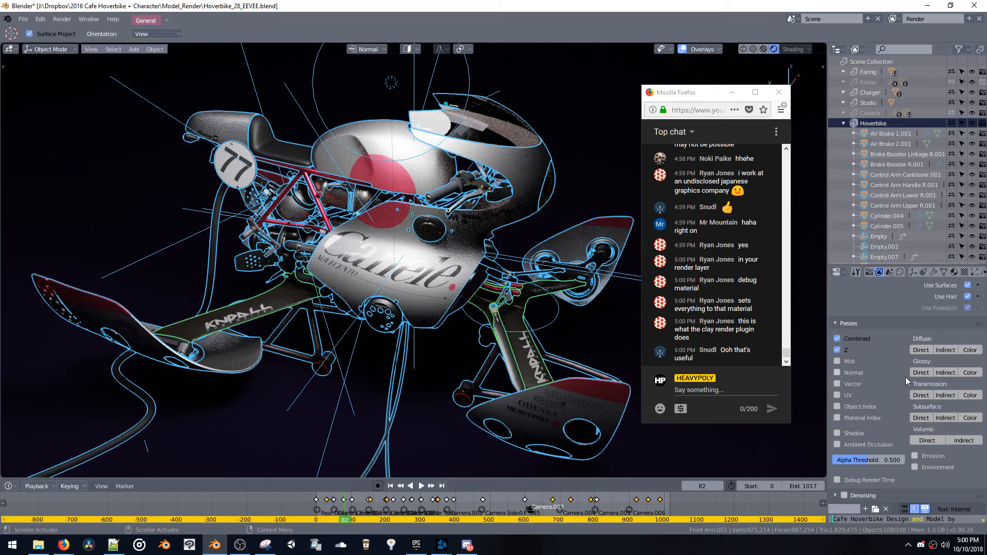
pyautogui.scroll(5, 920, 356)
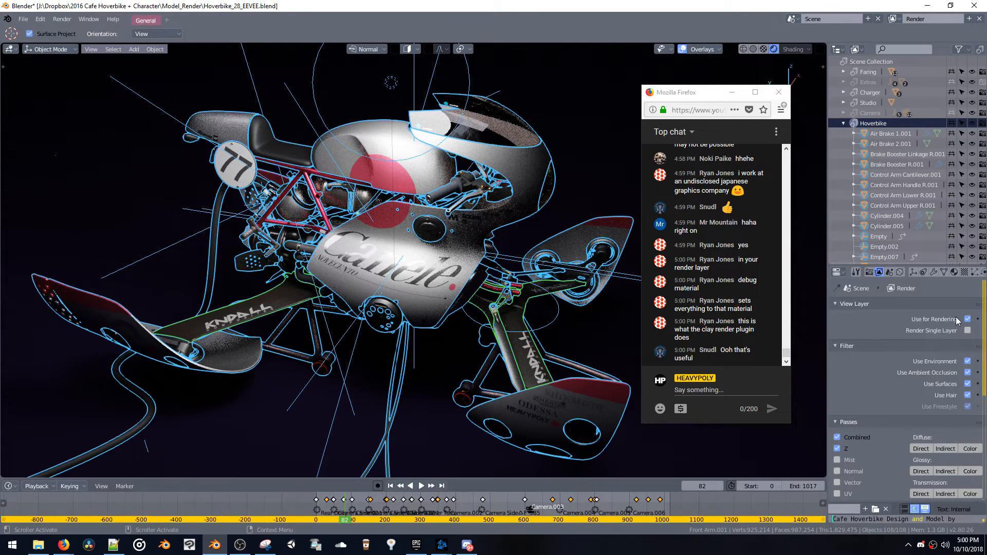
pyautogui.scroll(-6, 972, 390)
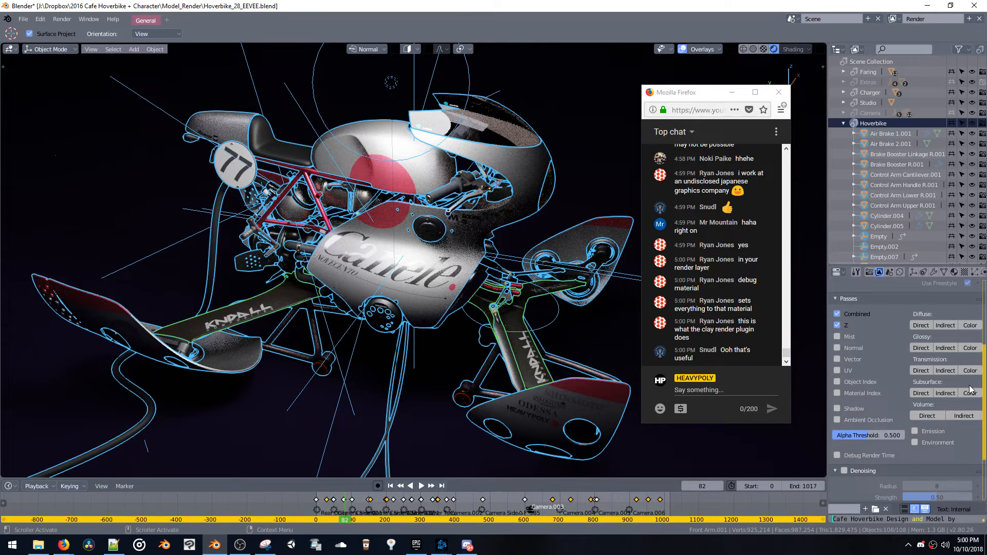
pyautogui.scroll(-4, 969, 390)
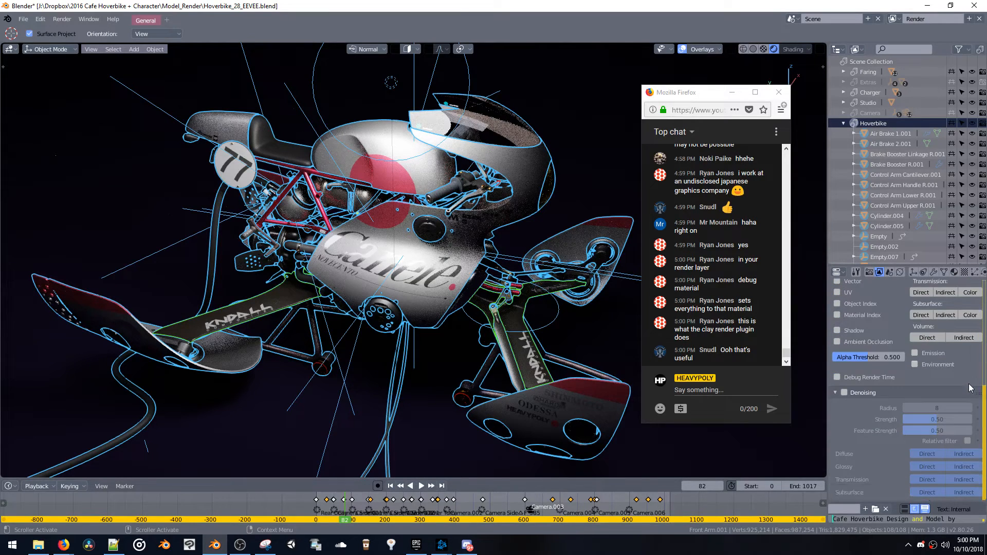
# Try the Debug Render Time and Ambient Occlusion passes on the view layer
pyautogui.click(886, 377)
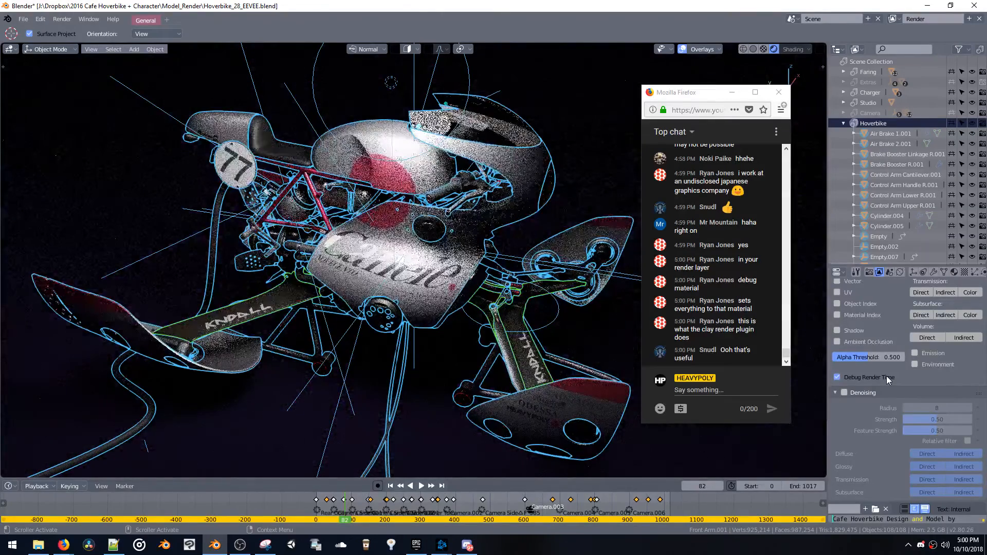
pyautogui.click(887, 376)
pyautogui.click(874, 341)
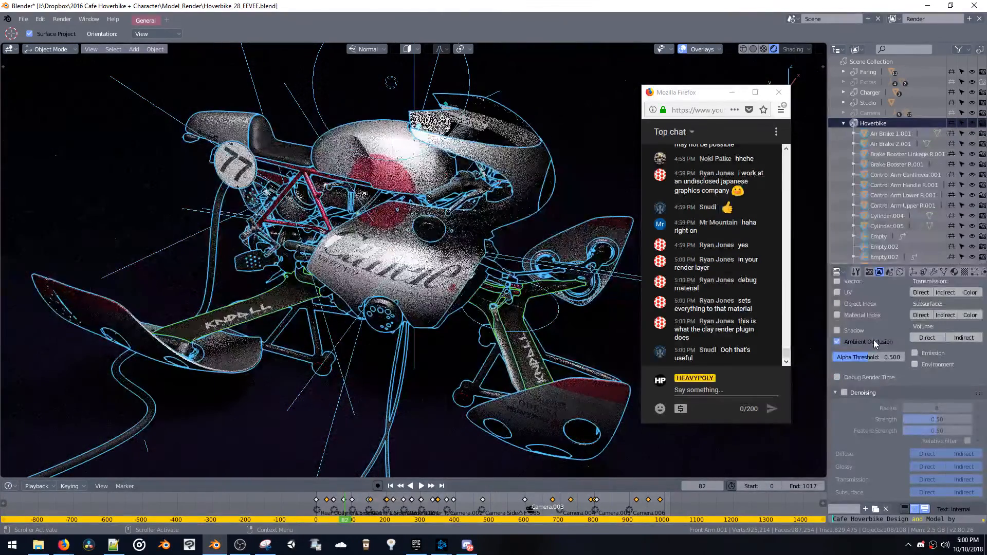
pyautogui.click(874, 342)
# Enable the Shadow pass on the view layer and disable the Z and Combined passes
pyautogui.scroll(2, 897, 365)
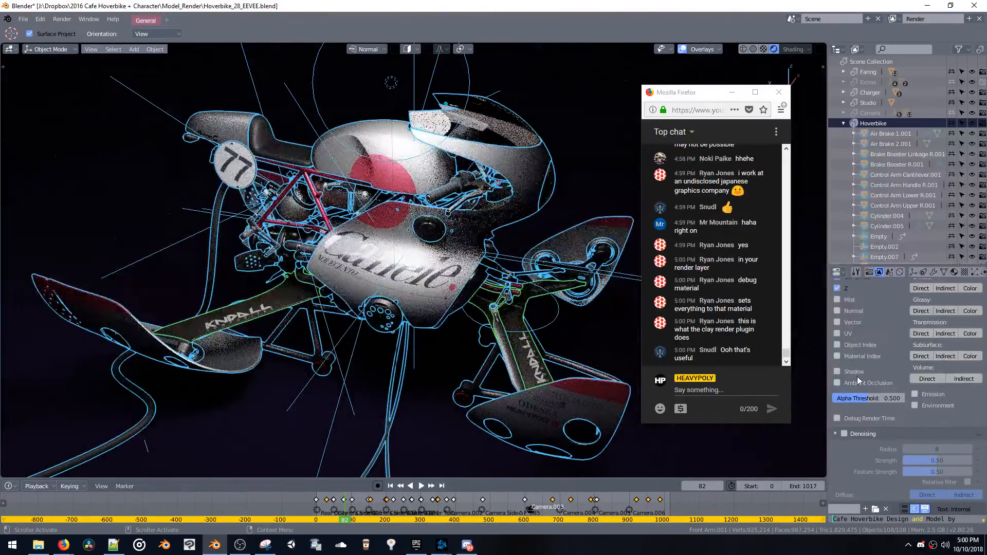
pyautogui.click(857, 373)
pyautogui.scroll(2, 856, 372)
pyautogui.click(838, 327)
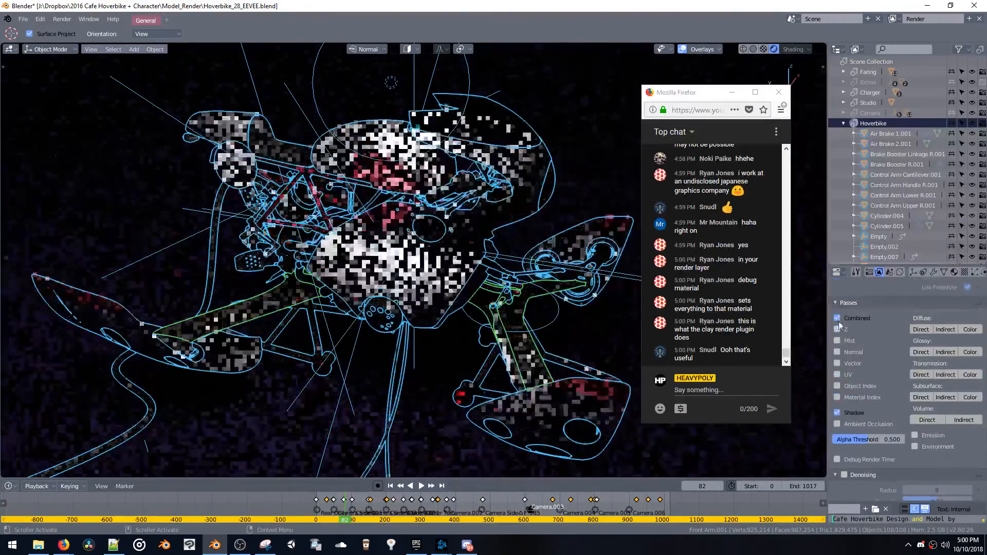
pyautogui.click(837, 318)
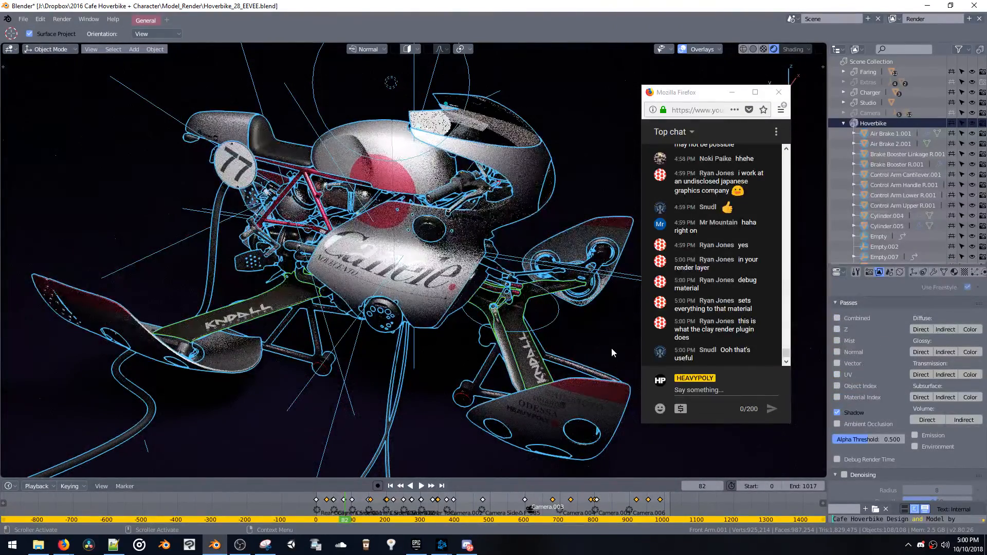
# View the hoverbike through the scene camera and nudge the chat window slightly aside
pyautogui.press('v')
pyautogui.click(605, 398)
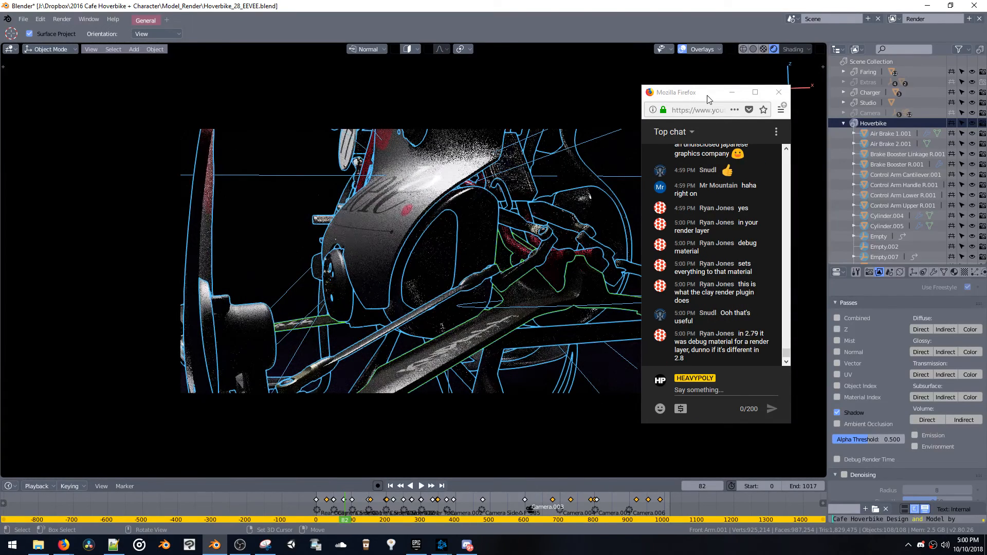
pyautogui.moveTo(708, 99)
pyautogui.mouseDown()
pyautogui.moveTo(761, 104)
pyautogui.moveTo(711, 99)
pyautogui.mouseUp()
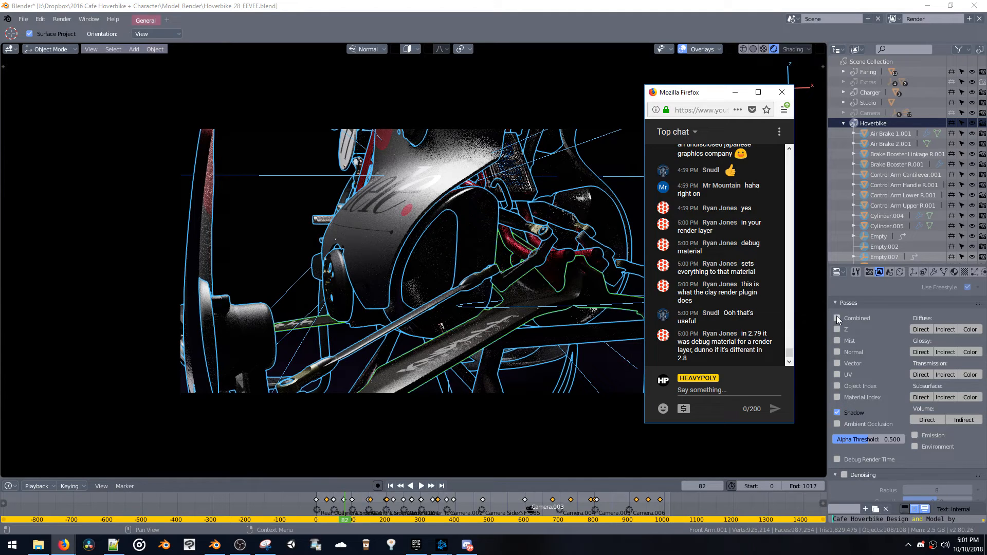
# Look through the Cycles render settings for a material override, expanding the Final Render and Viewport performance sections
pyautogui.click(869, 272)
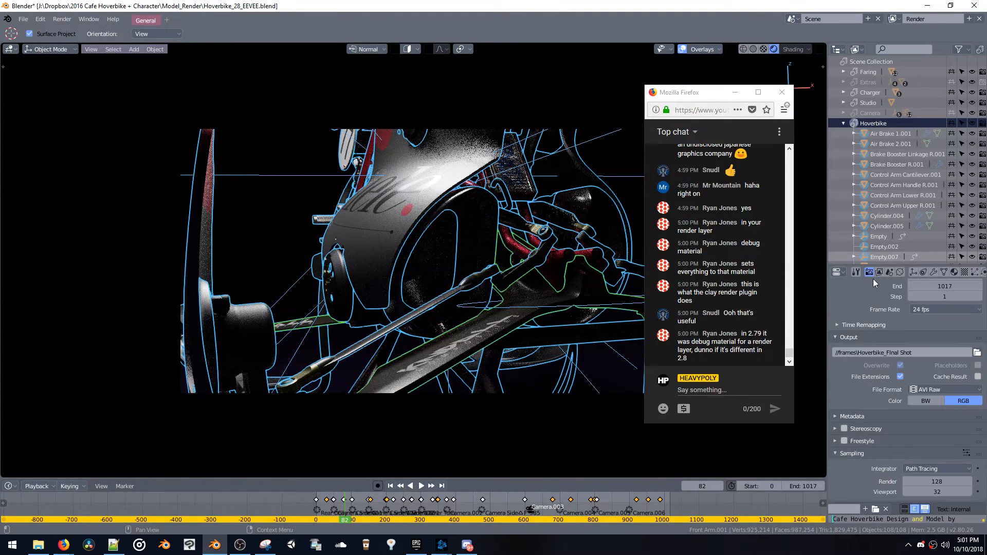
pyautogui.scroll(5, 870, 311)
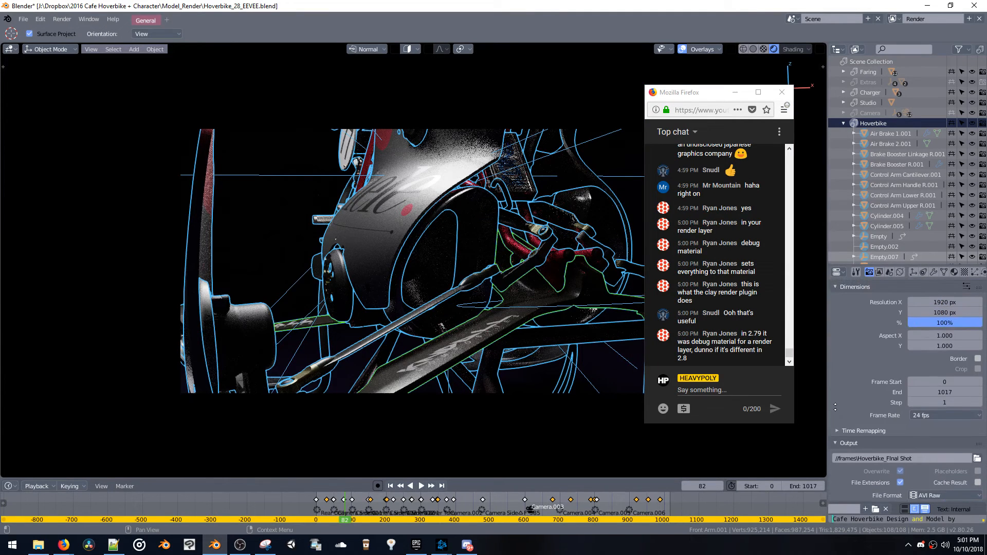
pyautogui.scroll(-10, 856, 406)
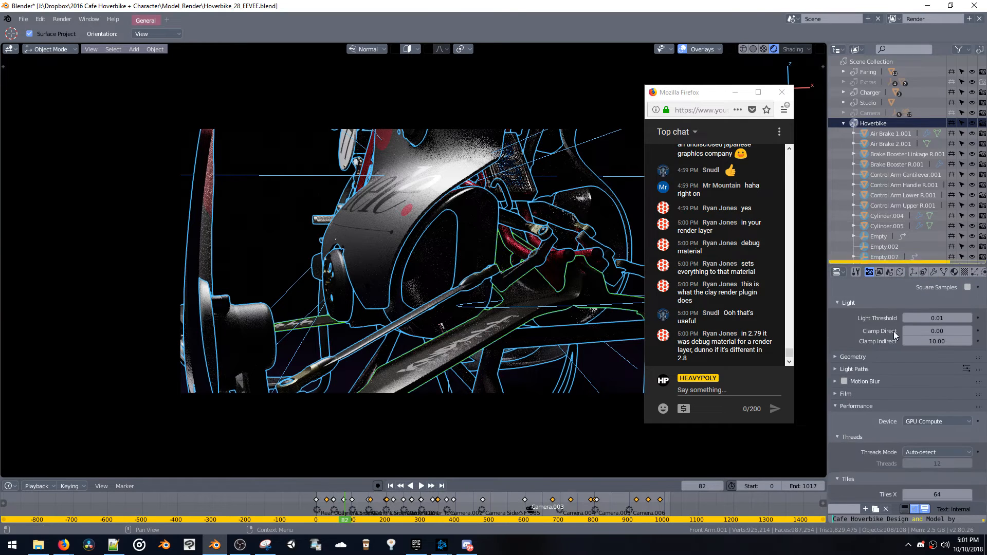
pyautogui.scroll(-2, 900, 406)
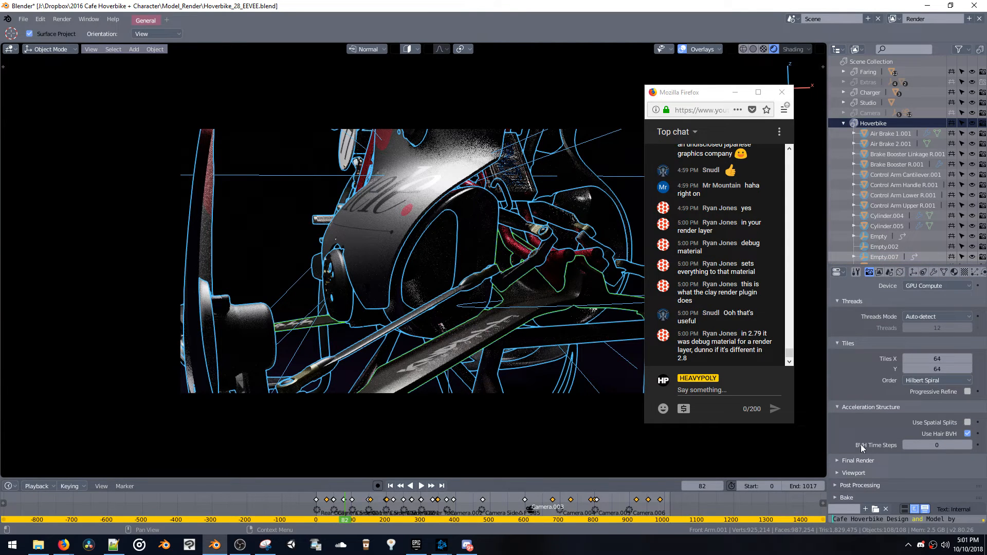
pyautogui.click(862, 461)
pyautogui.scroll(-2, 860, 455)
pyautogui.click(858, 472)
pyautogui.scroll(-2, 858, 465)
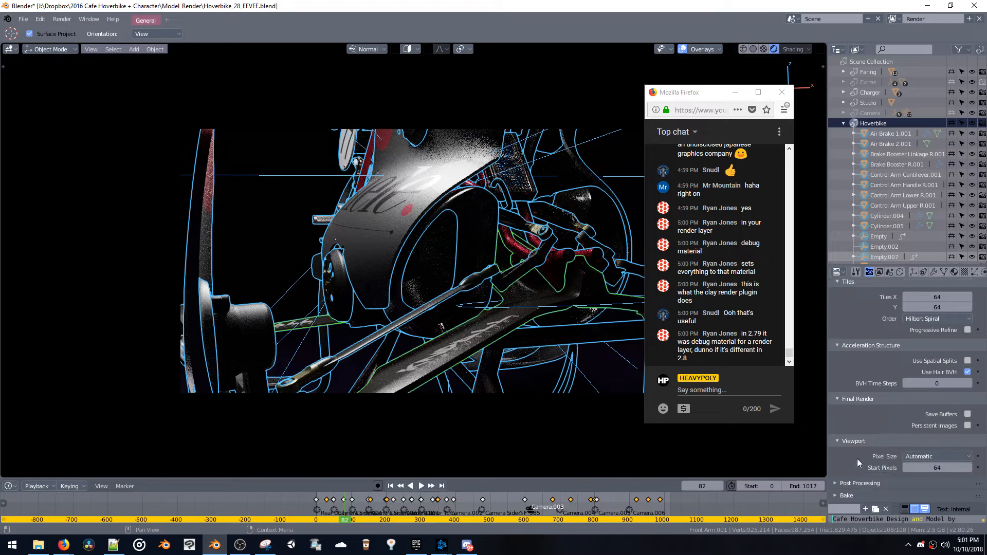
pyautogui.scroll(8, 874, 401)
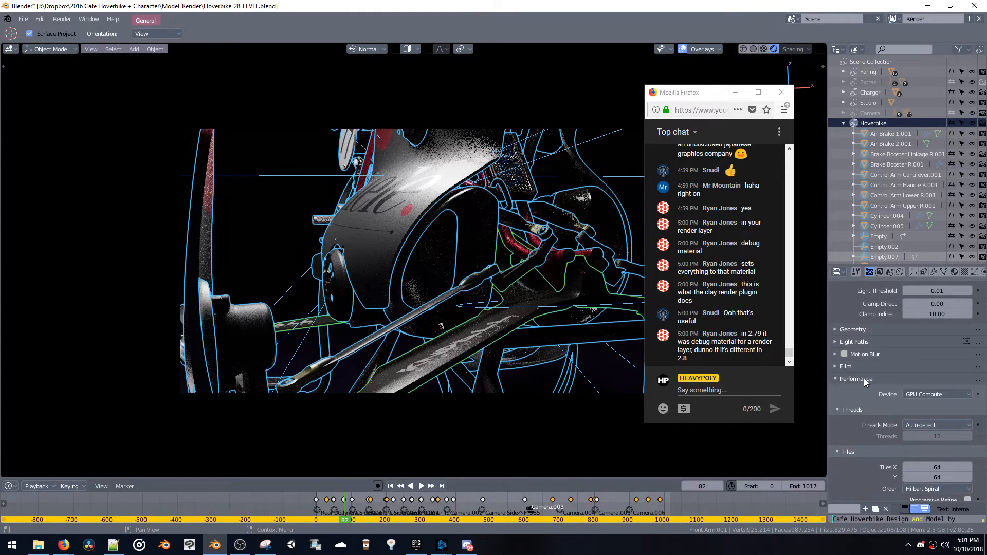
pyautogui.scroll(6, 864, 419)
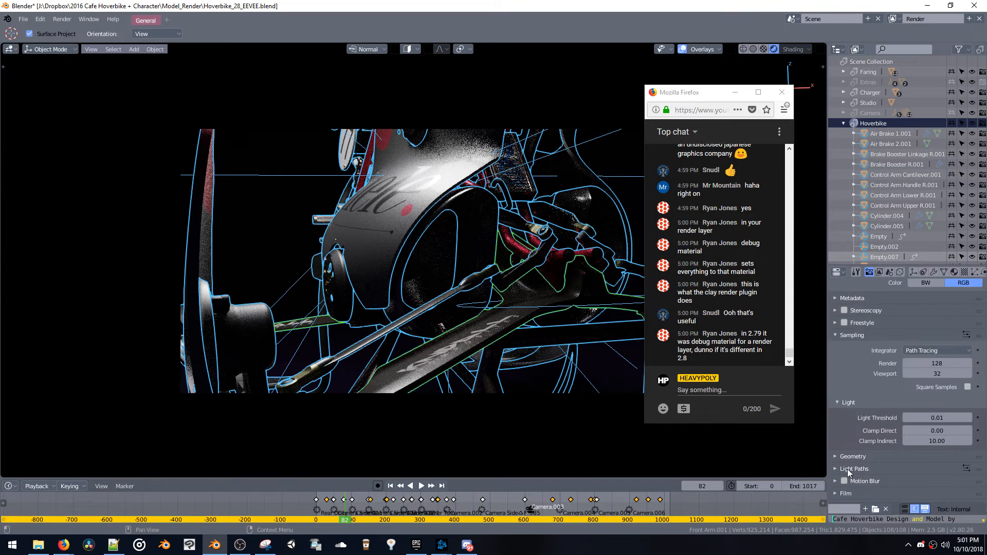
# Set the render samples to 32 and render the current frame as a still image
pyautogui.click(927, 364)
pyautogui.write('32')
pyautogui.press('Return')
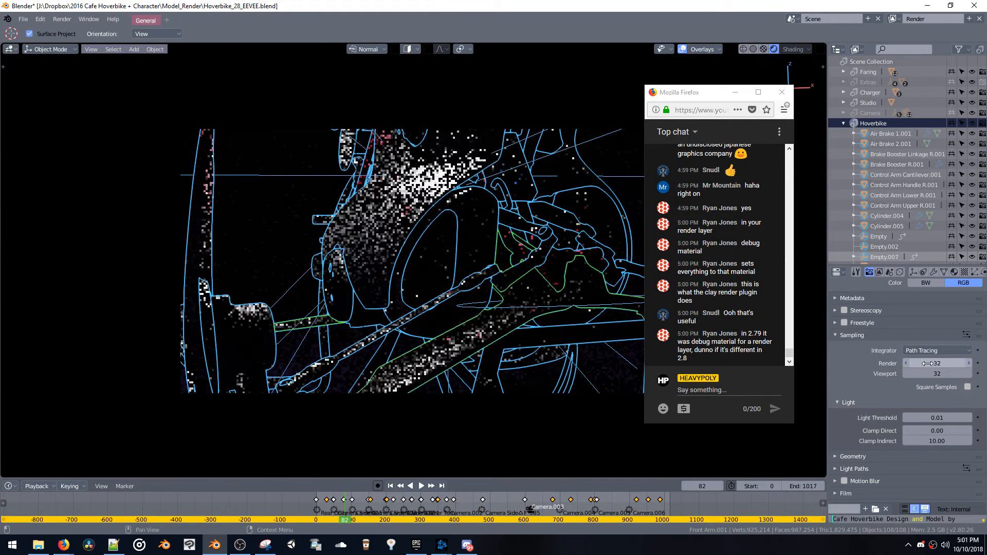
pyautogui.press('z')
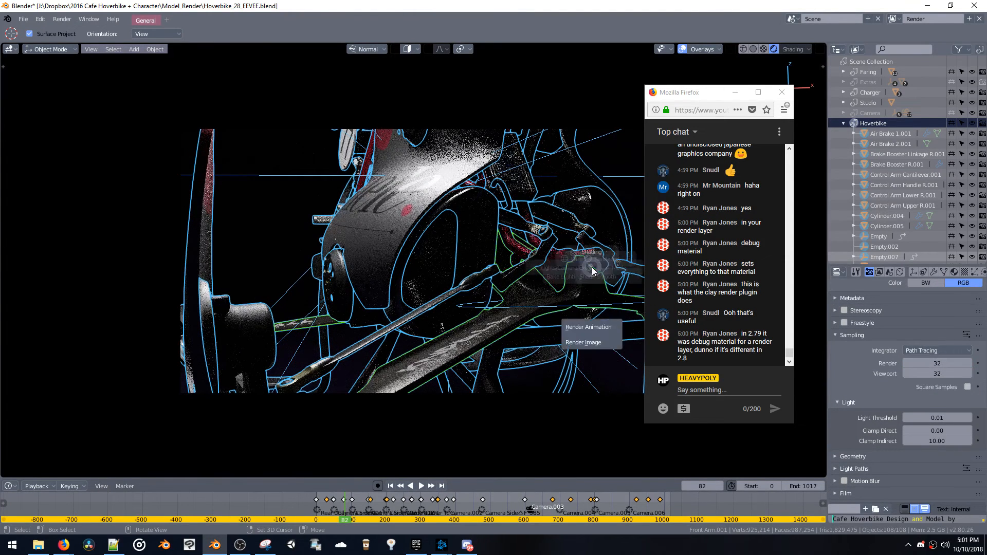
pyautogui.click(597, 344)
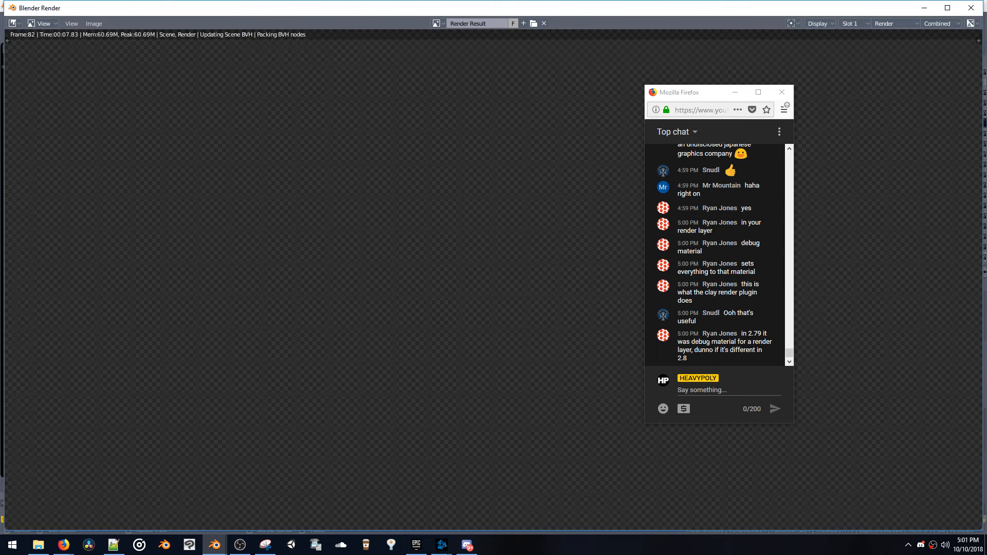
pyautogui.moveTo(742, 284)
pyautogui.mouseDown()
pyautogui.moveTo(745, 302)
pyautogui.moveTo(735, 284)
pyautogui.mouseUp()
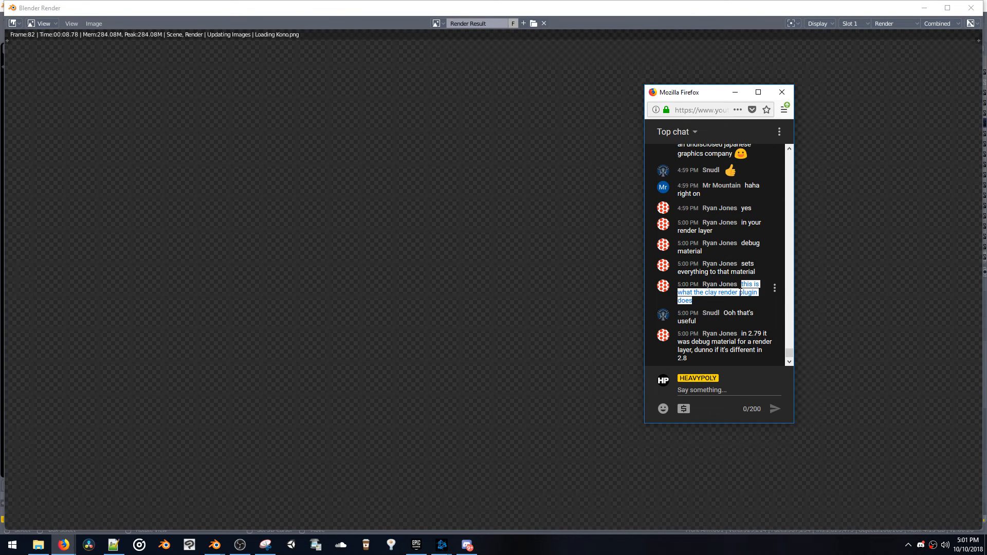
pyautogui.click(740, 292)
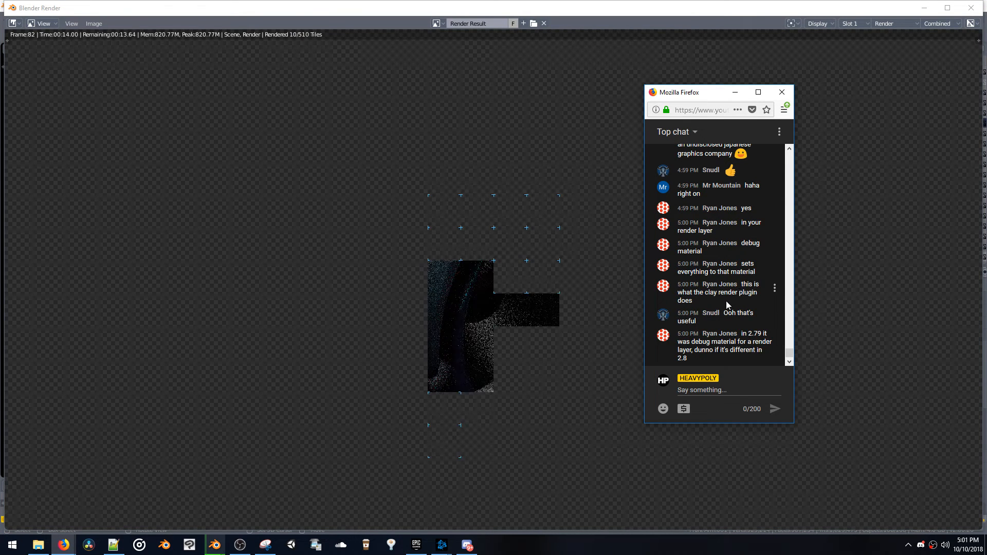
pyautogui.scroll(-3, 529, 279)
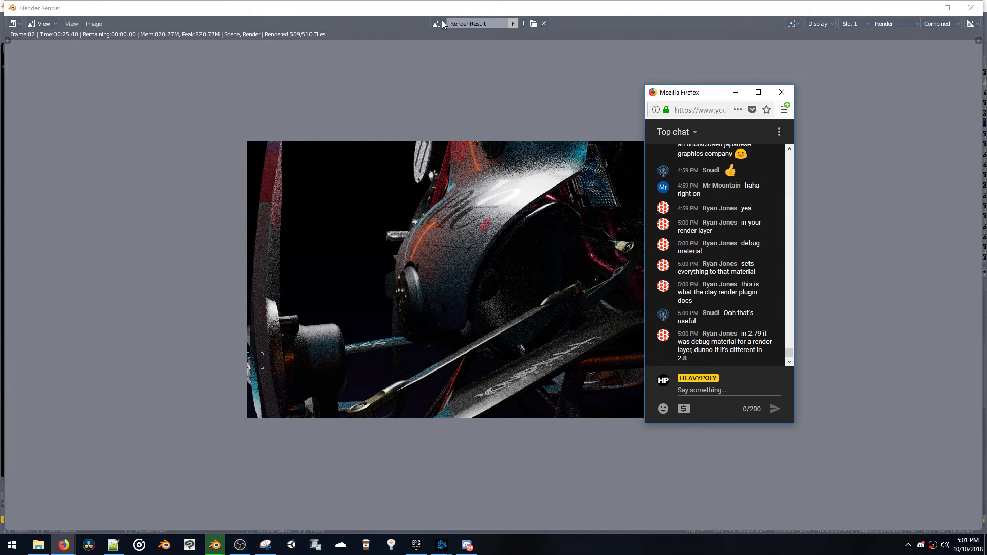
# Display the Shadow pass of the render result and move the chat window clear of the image
pyautogui.click(896, 25)
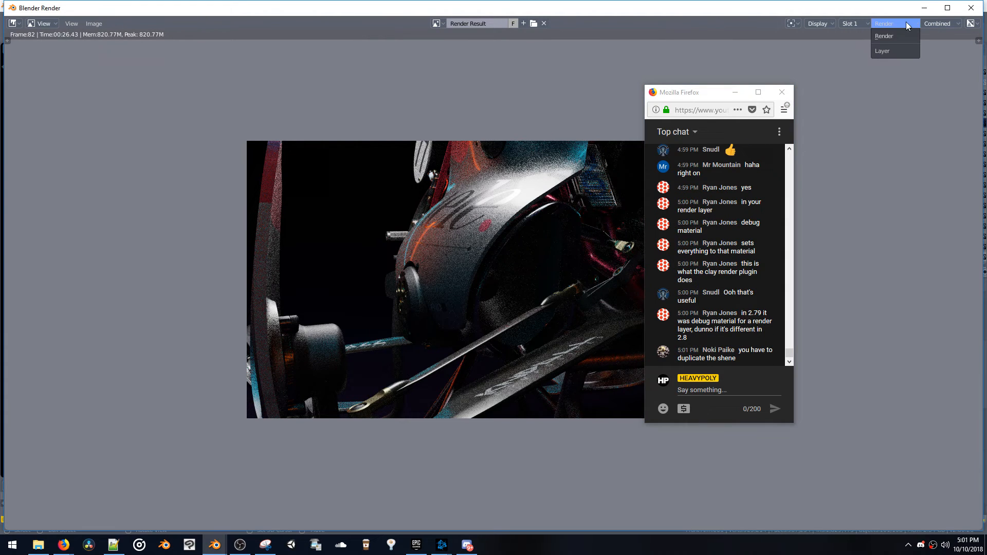
pyautogui.click(936, 23)
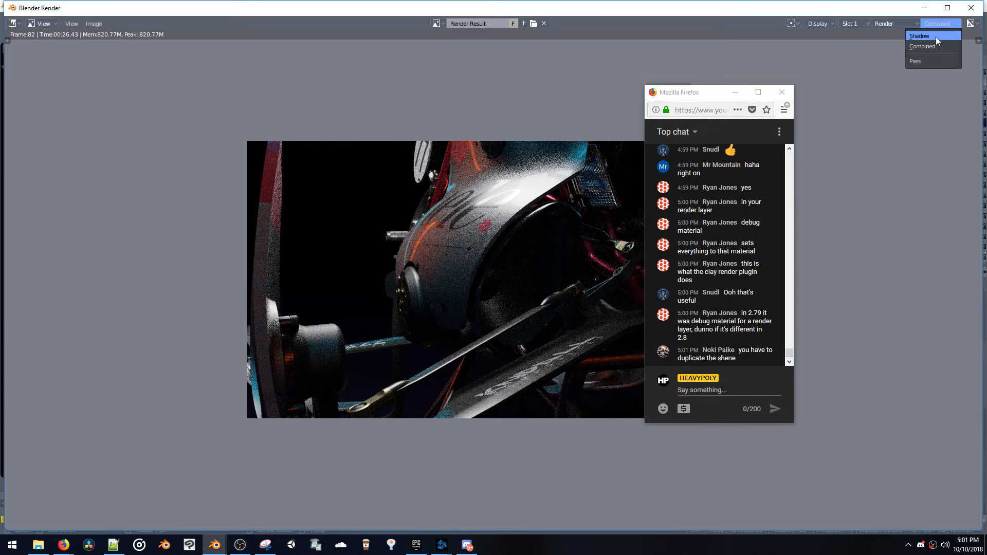
pyautogui.click(936, 36)
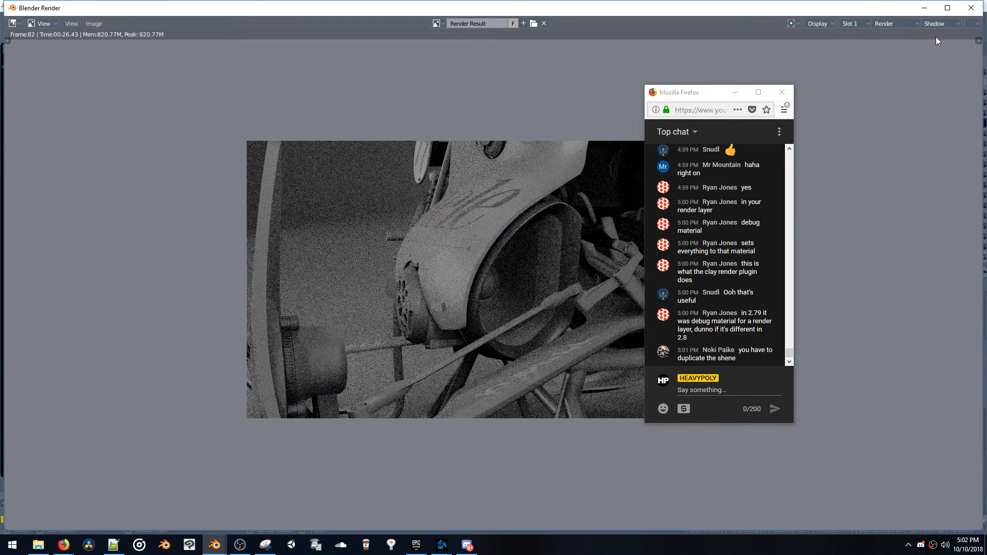
pyautogui.moveTo(685, 93); pyautogui.dragTo(807, 86)
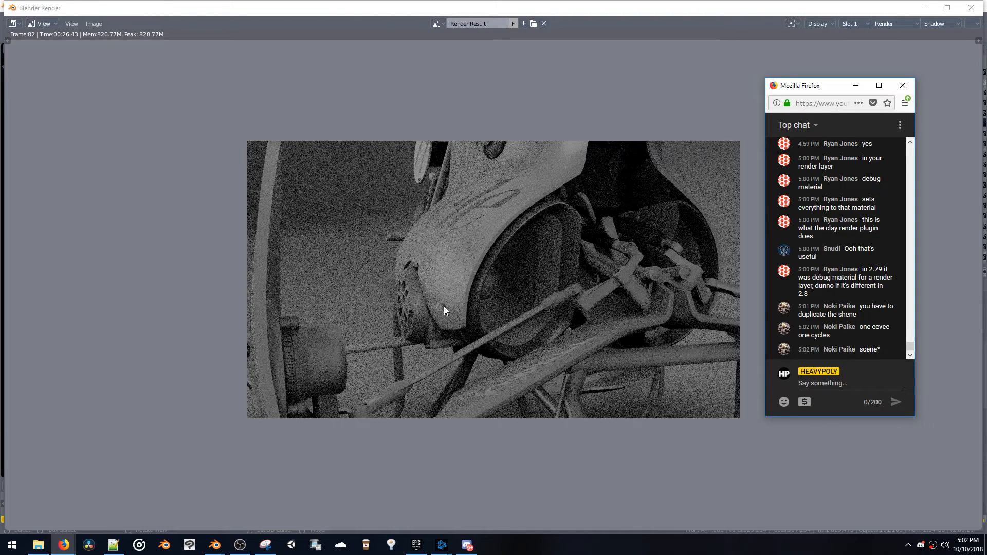
# Compare the Combined and Shadow passes of the render result, and close the render view
pyautogui.click(938, 23)
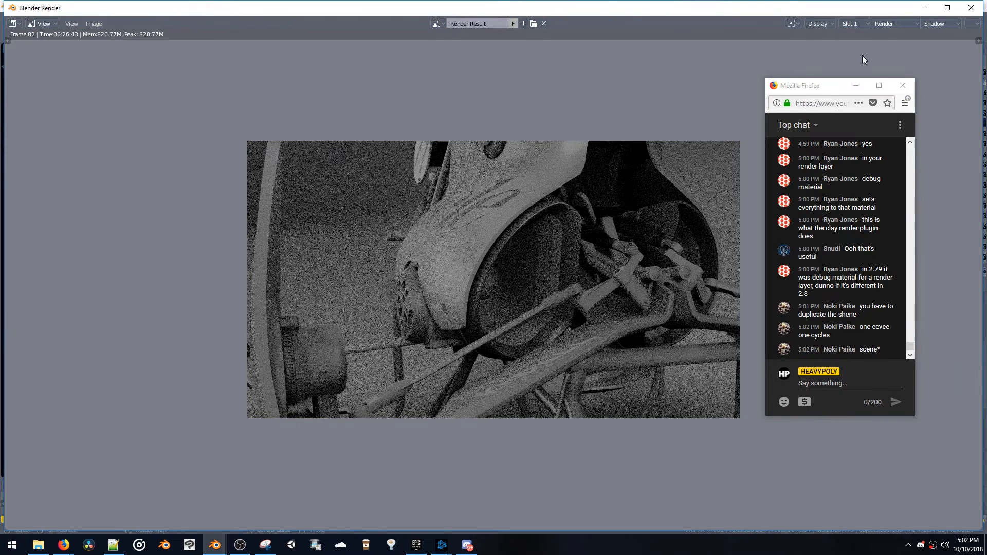
pyautogui.click(952, 23)
pyautogui.click(948, 42)
pyautogui.click(945, 24)
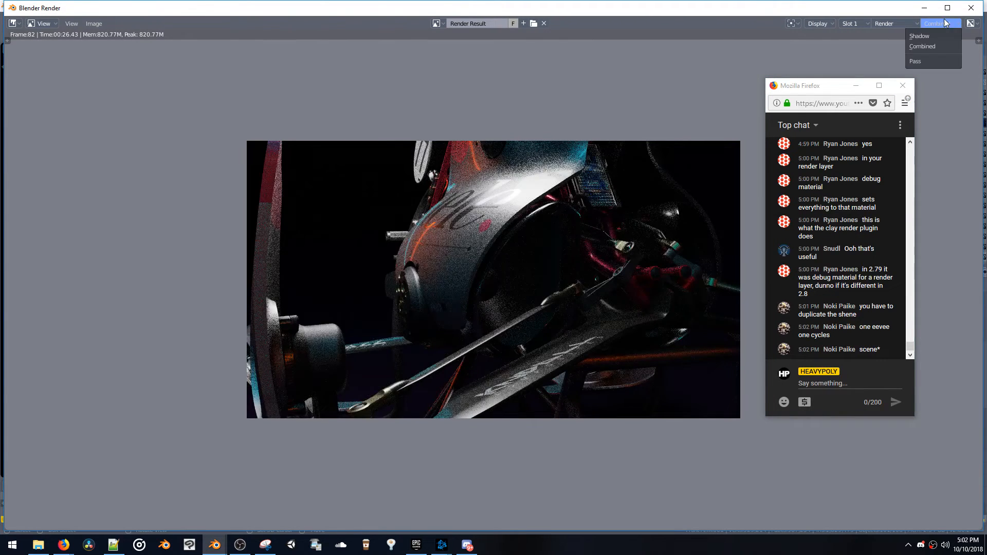
pyautogui.click(940, 36)
pyautogui.press('Escape')
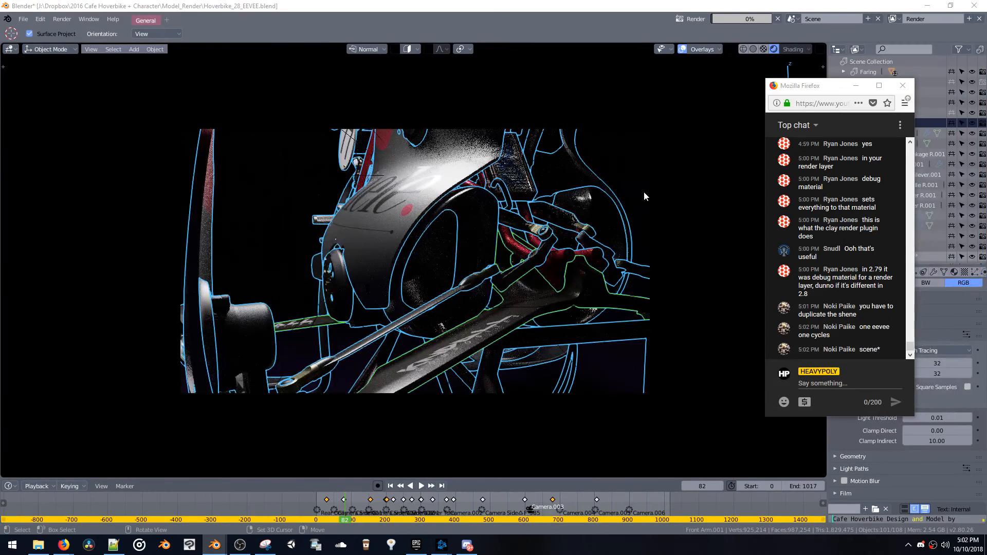
# Move the timeline to frame 570 for the full side view of the hoverbike, and get the chat window out of the way
pyautogui.click(796, 86)
pyautogui.moveTo(796, 87); pyautogui.dragTo(566, 102)
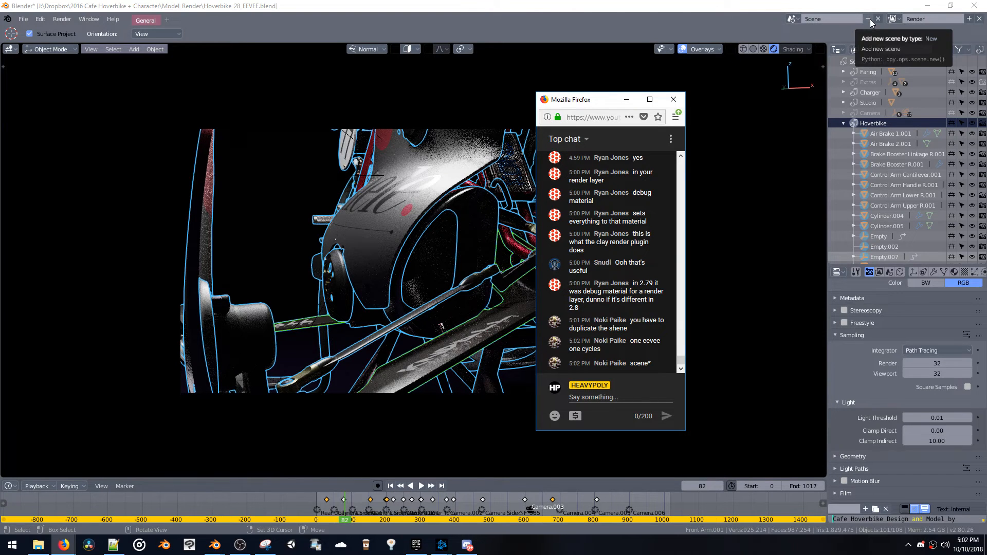
pyautogui.click(482, 506)
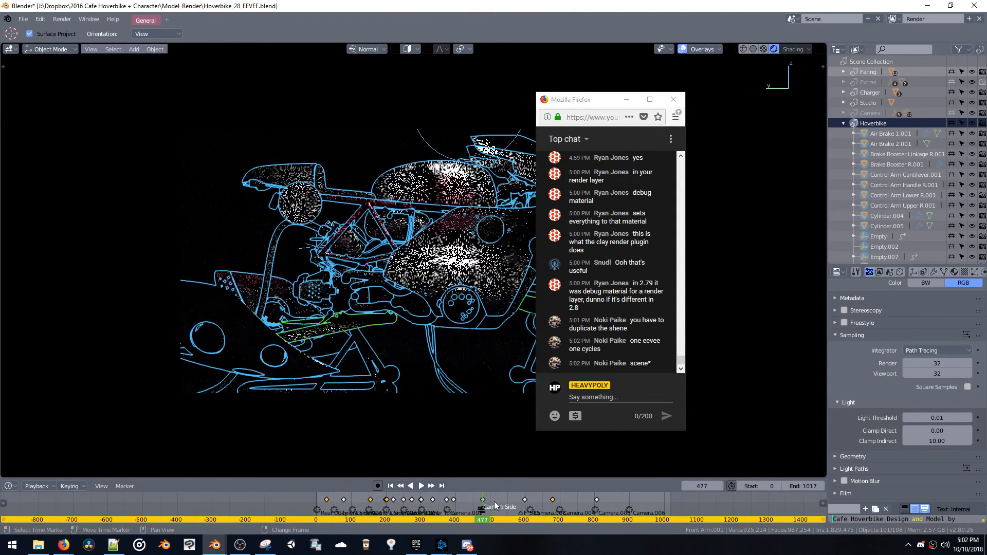
pyautogui.click(523, 504)
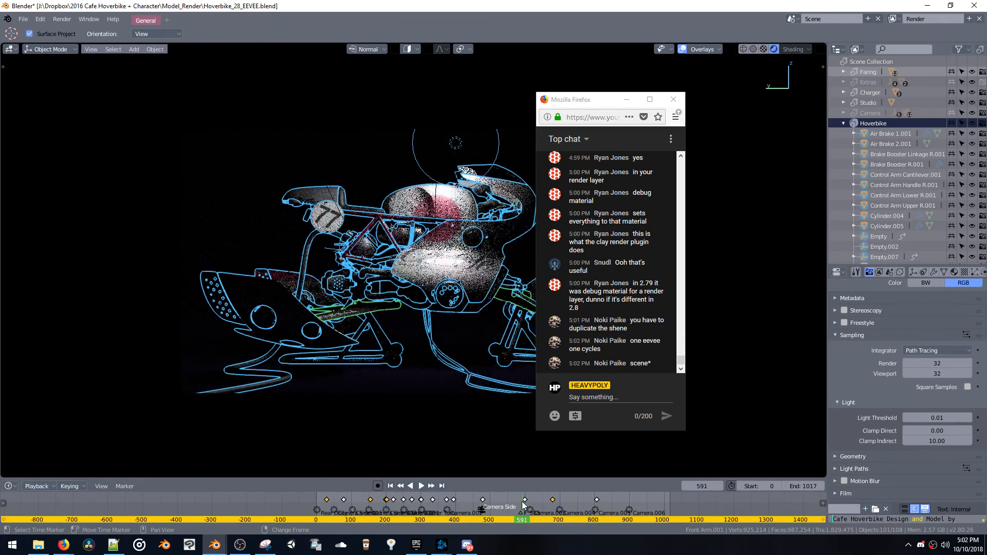
pyautogui.moveTo(516, 503)
pyautogui.mouseDown()
pyautogui.moveTo(335, 510)
pyautogui.moveTo(515, 513)
pyautogui.mouseUp()
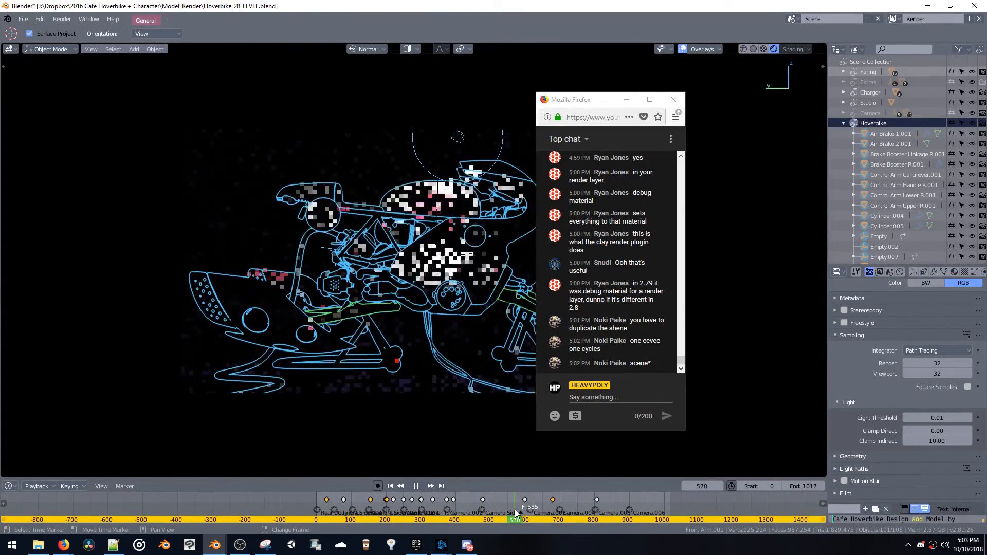
pyautogui.click(616, 106)
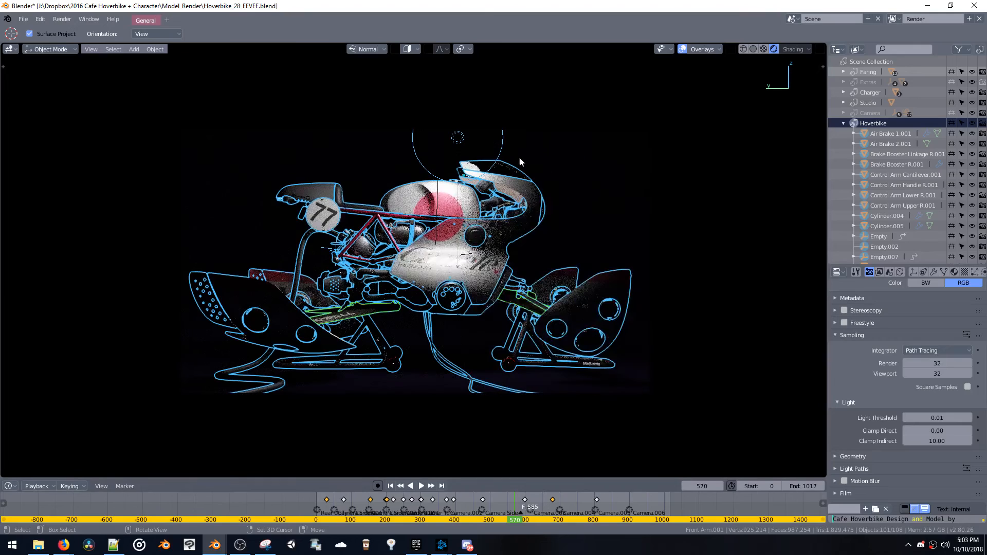
# Move the point light above the hoverbike along the global X axis in two passes to light its side
pyautogui.click(465, 138)
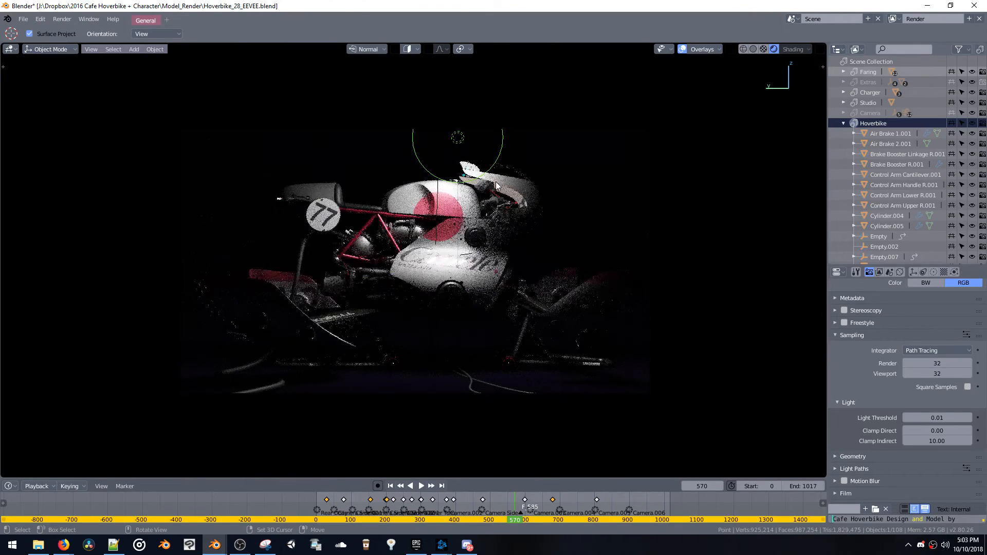
pyautogui.press('g')
pyautogui.press('x')
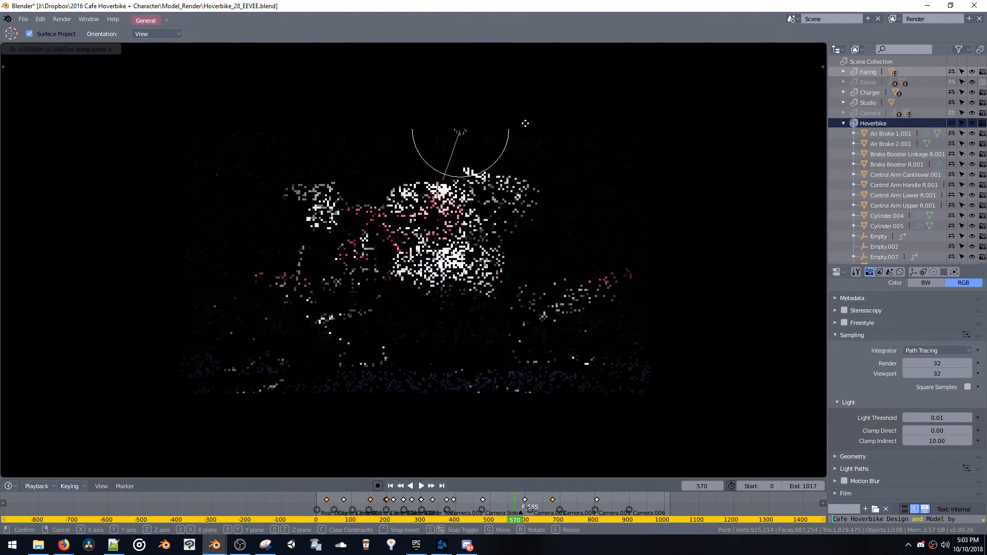
pyautogui.click(551, 88)
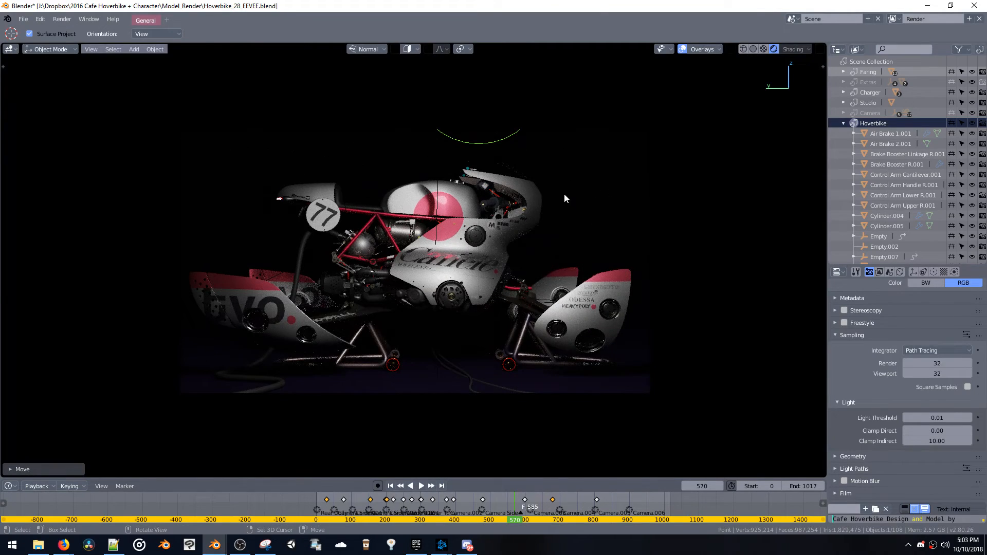
pyautogui.press('g')
pyautogui.press('x')
pyautogui.click(587, 140)
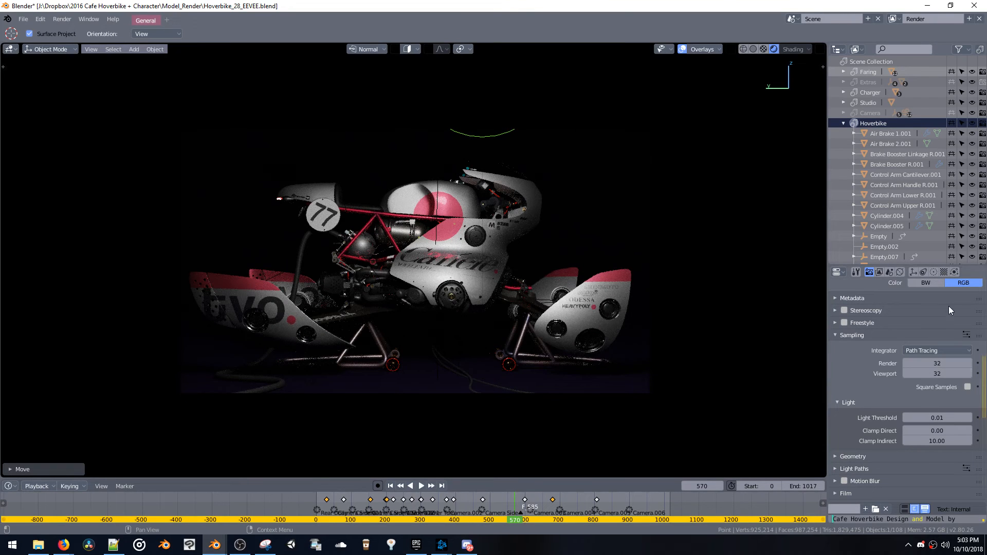
# Rename the current scene as Scene Cycles and create a new scene as a copy of it
pyautogui.click(842, 19)
pyautogui.click(842, 18)
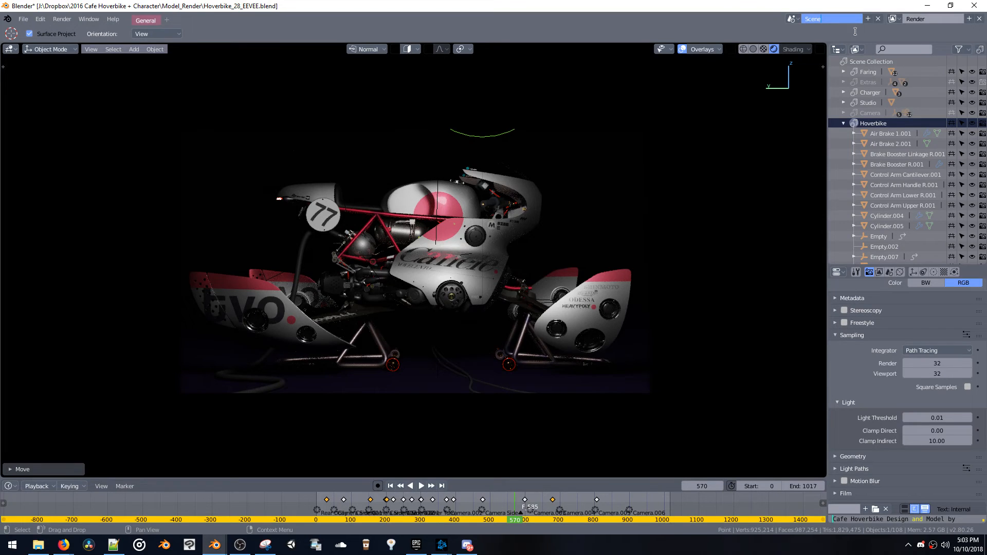
pyautogui.click(898, 18)
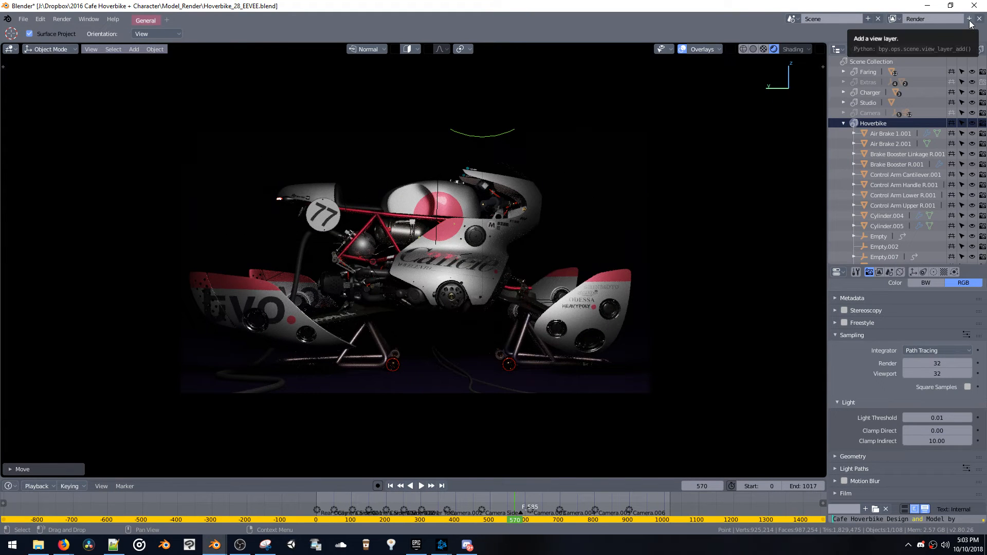
pyautogui.click(852, 19)
pyautogui.click(852, 18)
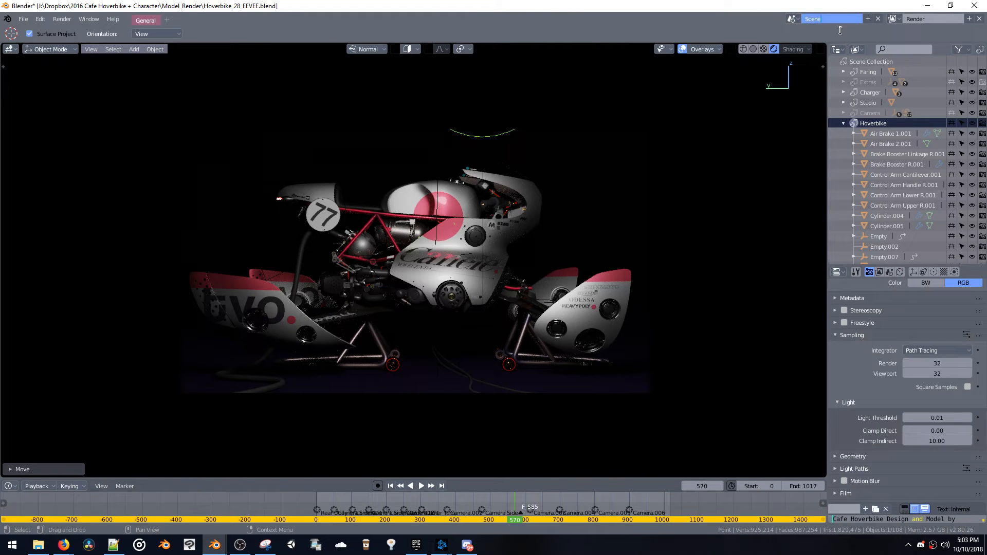
pyautogui.write('Cycles')
pyautogui.press('Return')
pyautogui.click(868, 18)
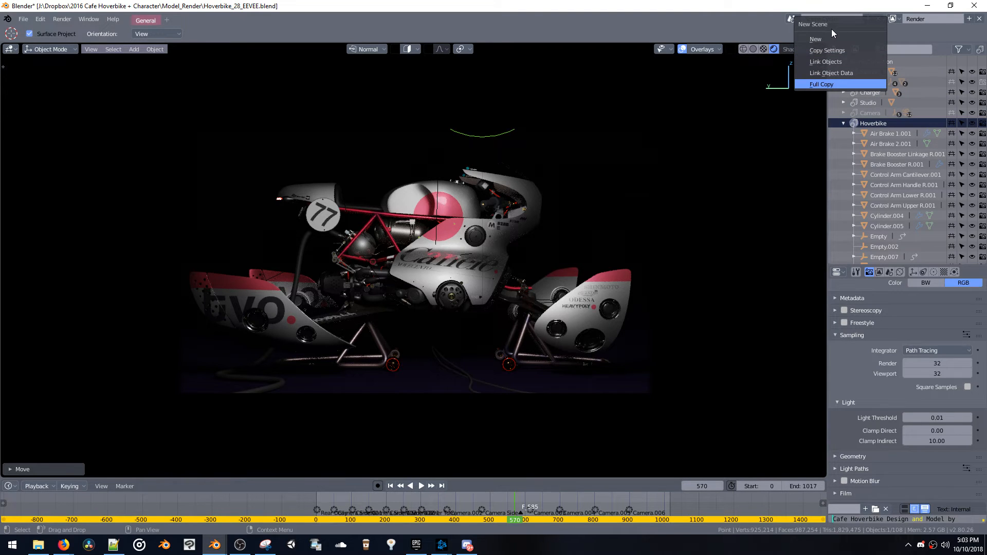
pyautogui.press('Return')
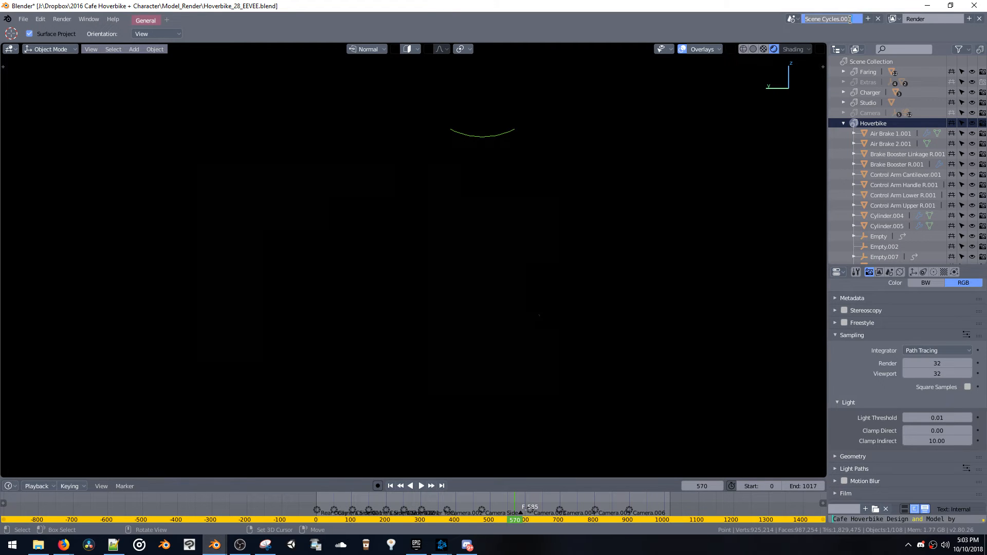
# Rename the copied scene as Scene EEVEE and bring up its render engine settings
pyautogui.doubleClick(831, 19)
pyautogui.write('Scene EEVEE')
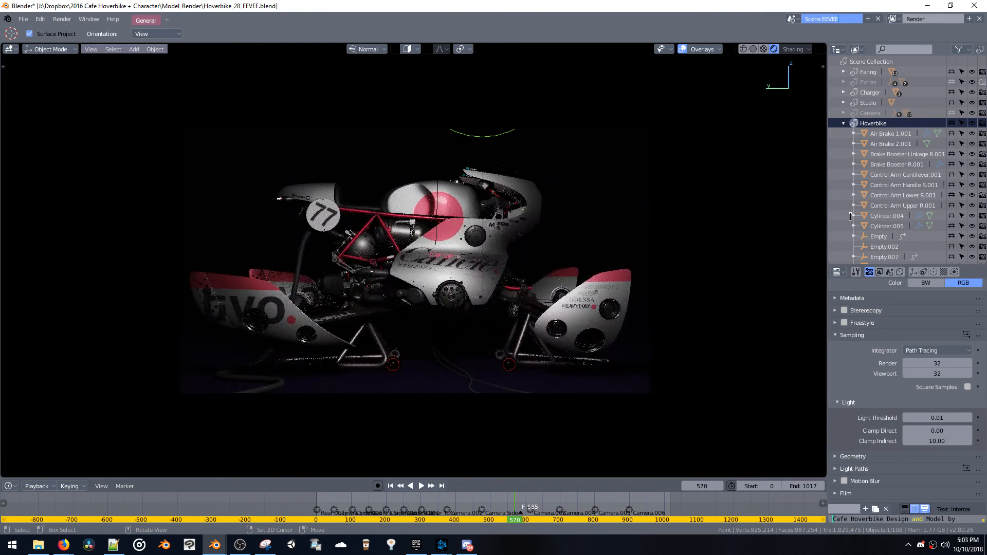
pyautogui.press('Return')
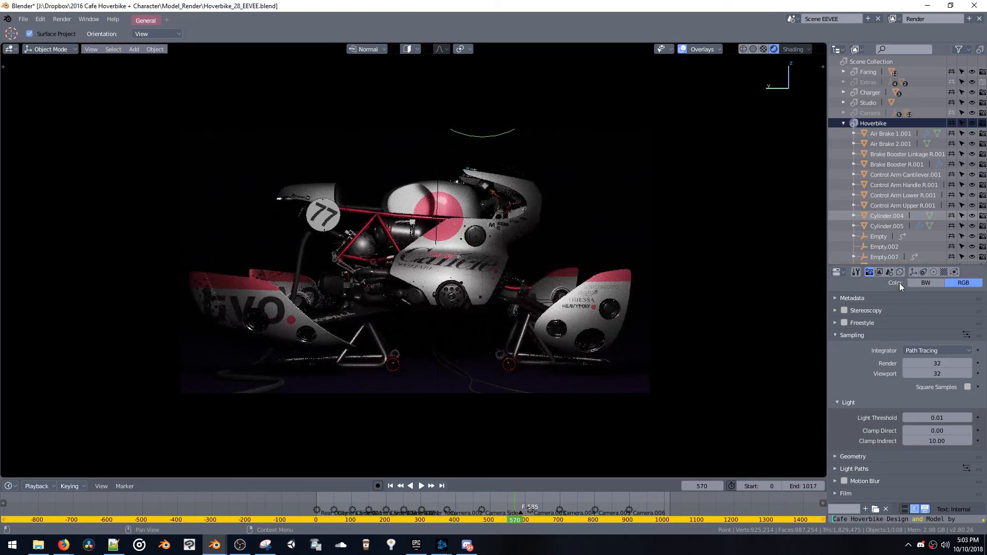
pyautogui.click(870, 272)
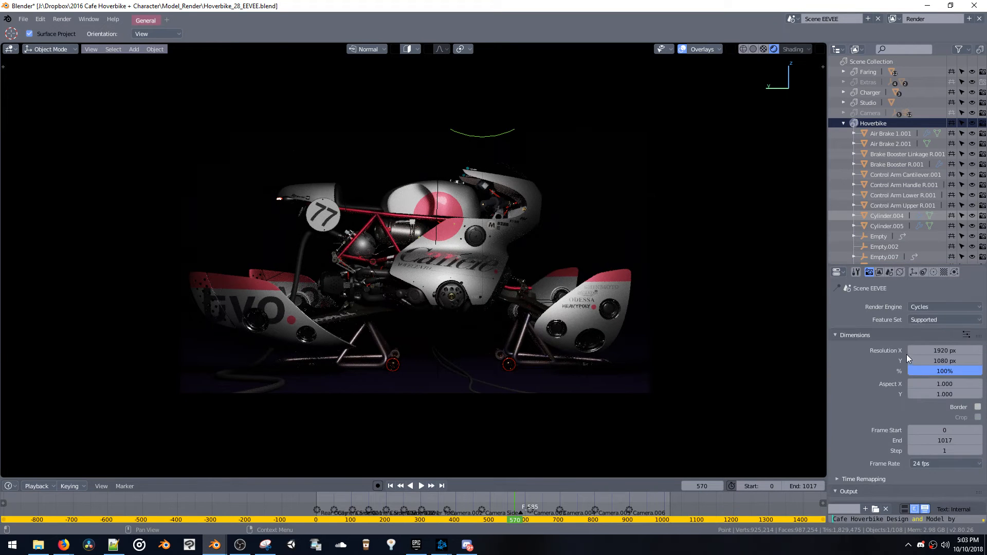
# Switch Scene EEVEE's render engine to Eevee and turn off shadows for the point light
pyautogui.click(939, 308)
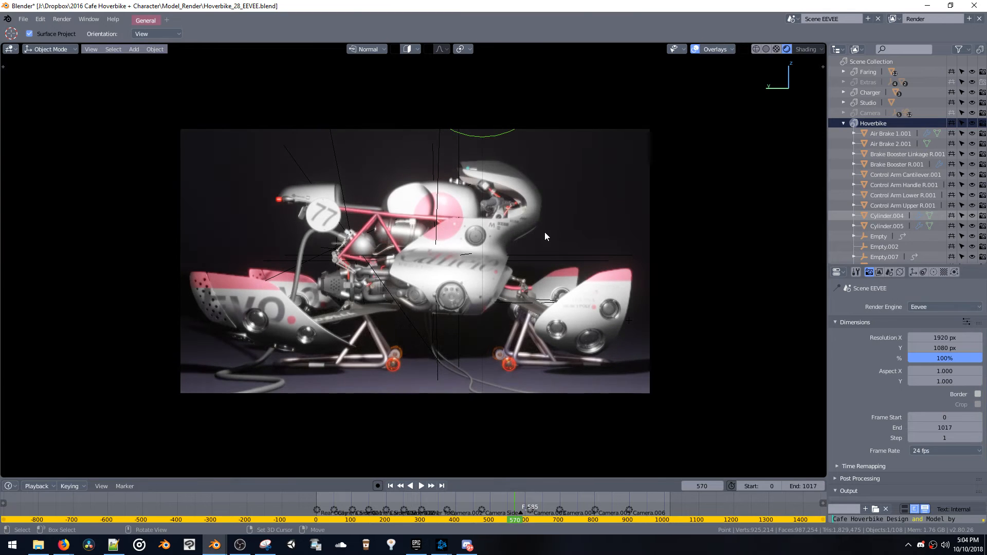
pyautogui.scroll(-15, 866, 396)
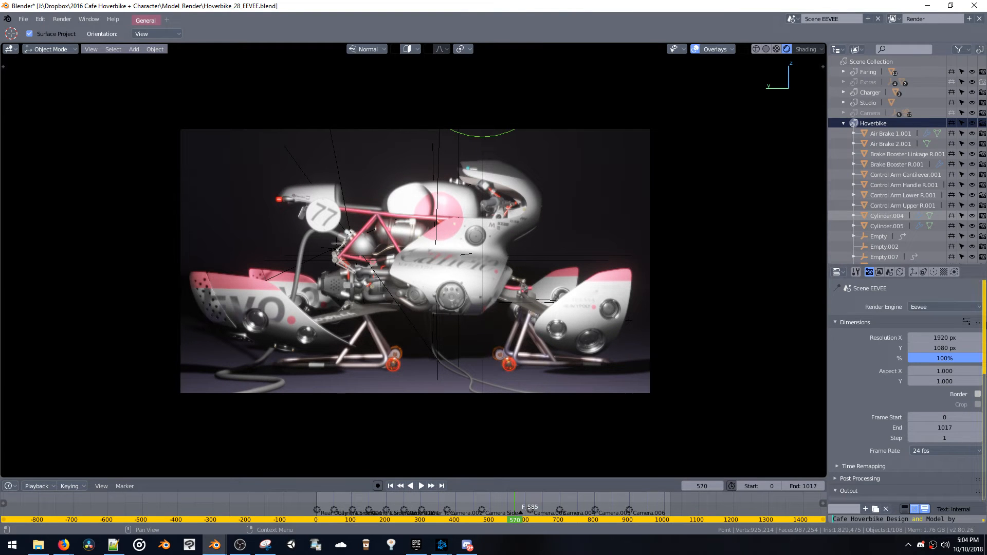
pyautogui.scroll(12, 866, 396)
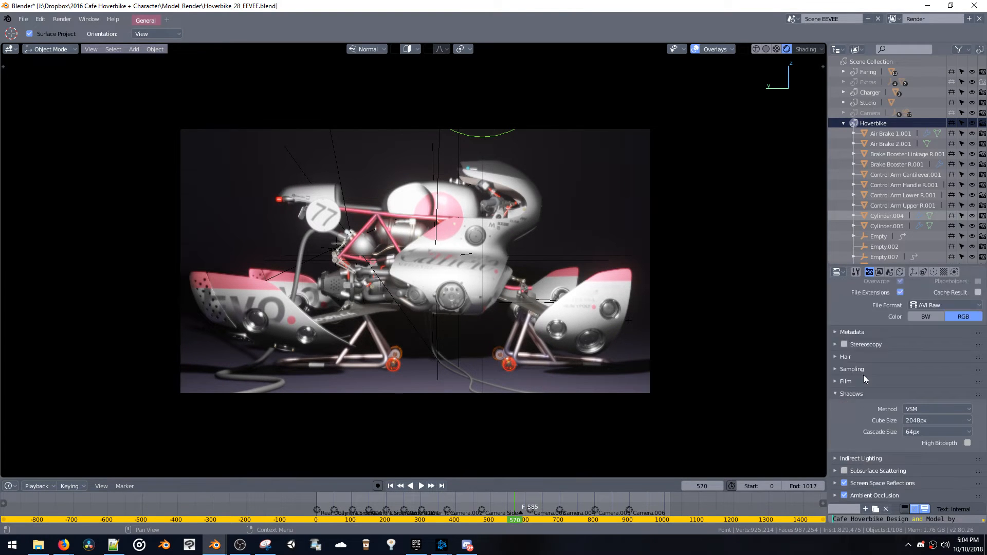
pyautogui.click(934, 272)
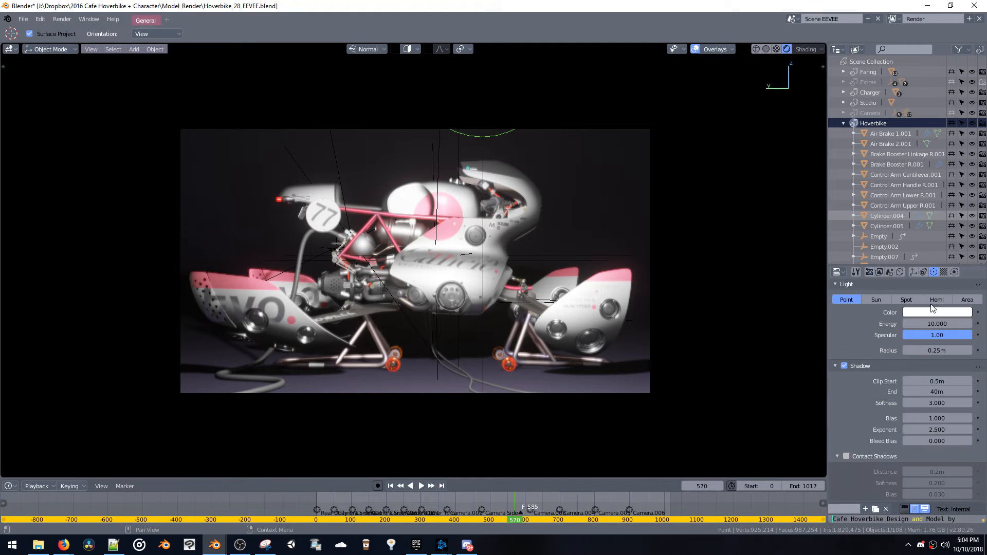
pyautogui.click(844, 365)
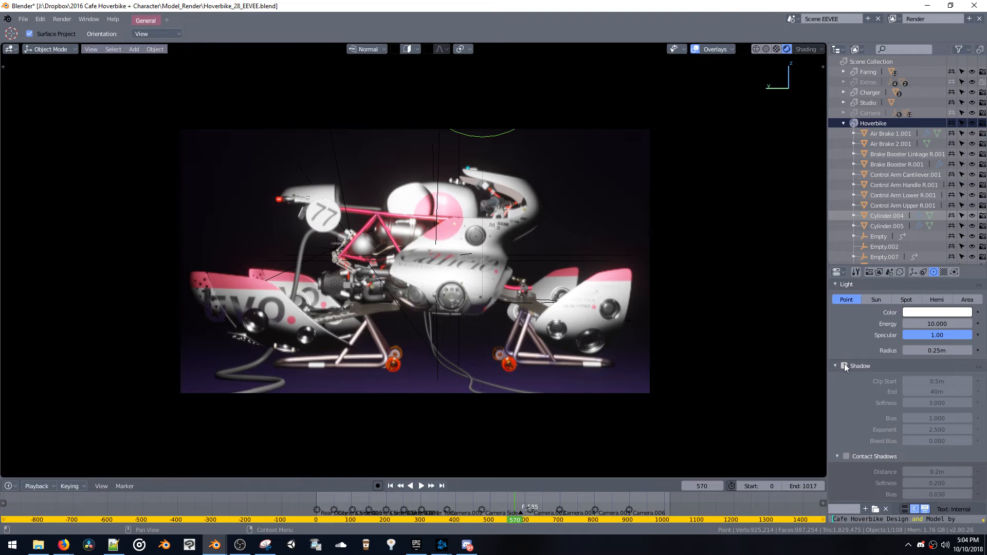
pyautogui.scroll(3, 845, 367)
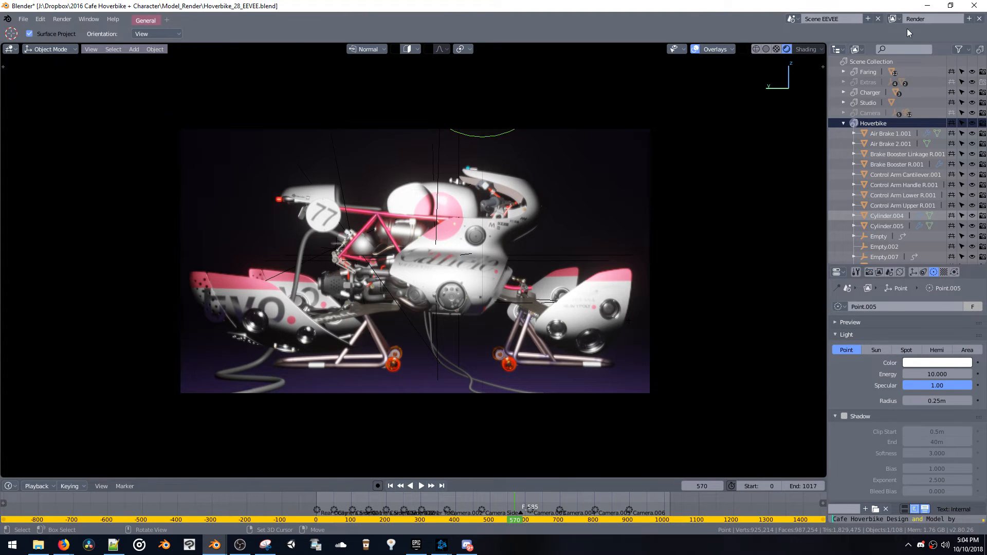
# Bring up the other Blender window, minimize the overview video's window, and move the live chat pop-out clear of the 3D viewport
pyautogui.click(792, 18)
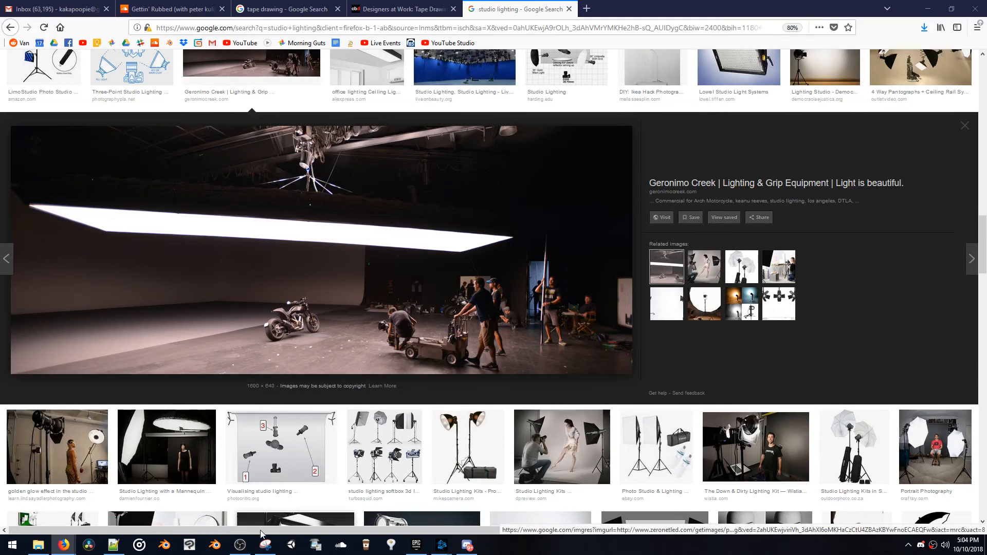
pyautogui.click(209, 551)
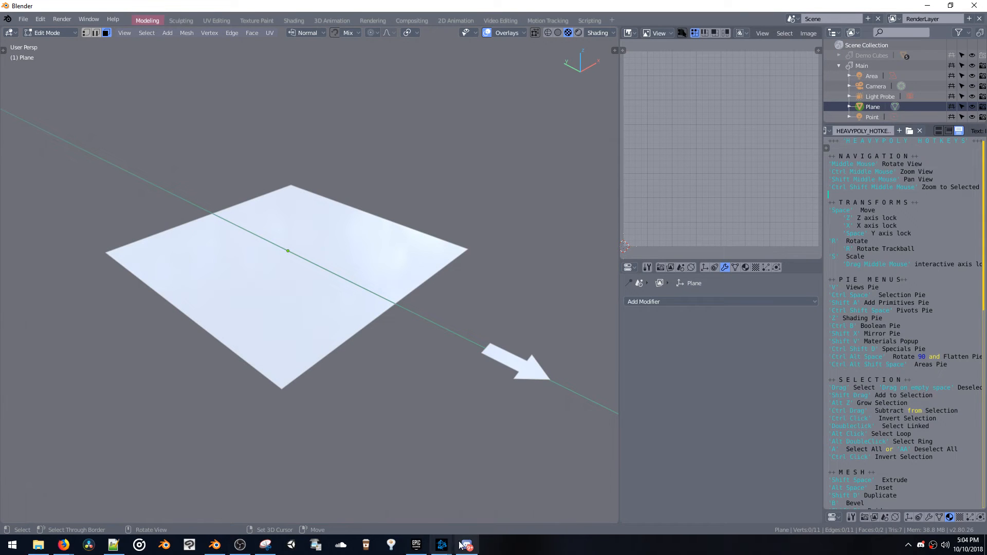
pyautogui.moveTo(63, 546)
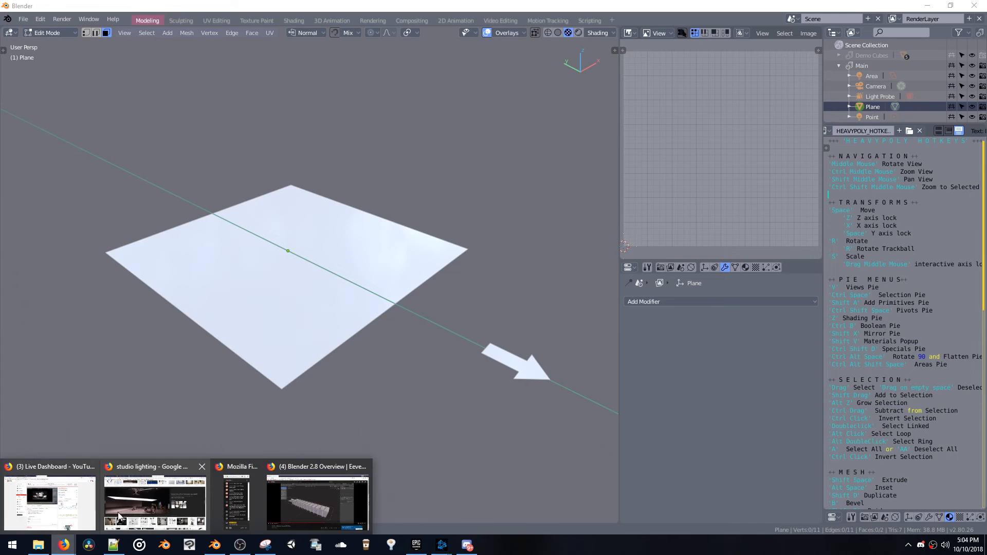
pyautogui.click(303, 504)
pyautogui.click(237, 502)
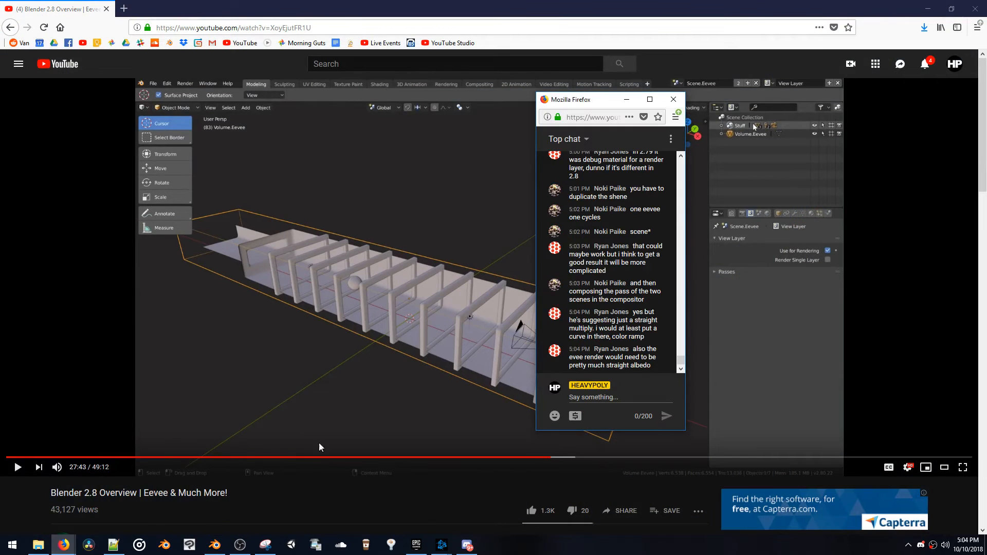
pyautogui.click(928, 9)
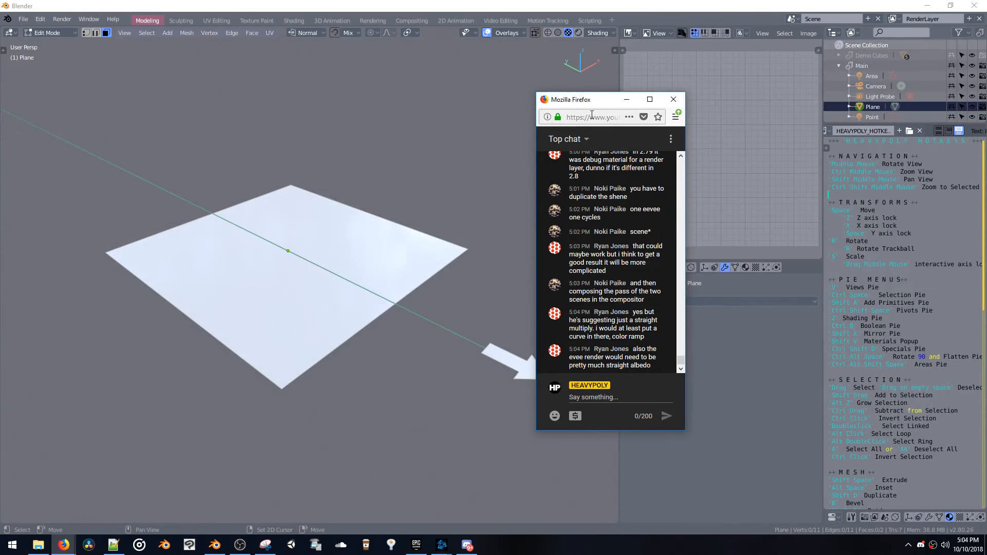
pyautogui.moveTo(597, 101); pyautogui.dragTo(858, 102)
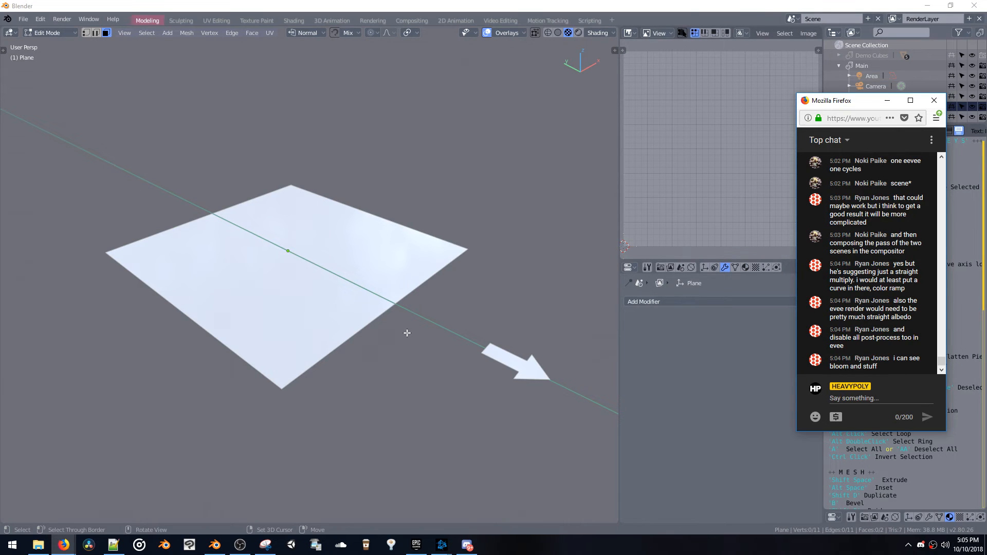
# Open the file GP_GroupC.blend from the J:\Dropbox\2018 folder
pyautogui.moveTo(386, 331); pyautogui.dragTo(404, 337, button='middle')
pyautogui.hotkey('ctrl', 's')
pyautogui.click(408, 308)
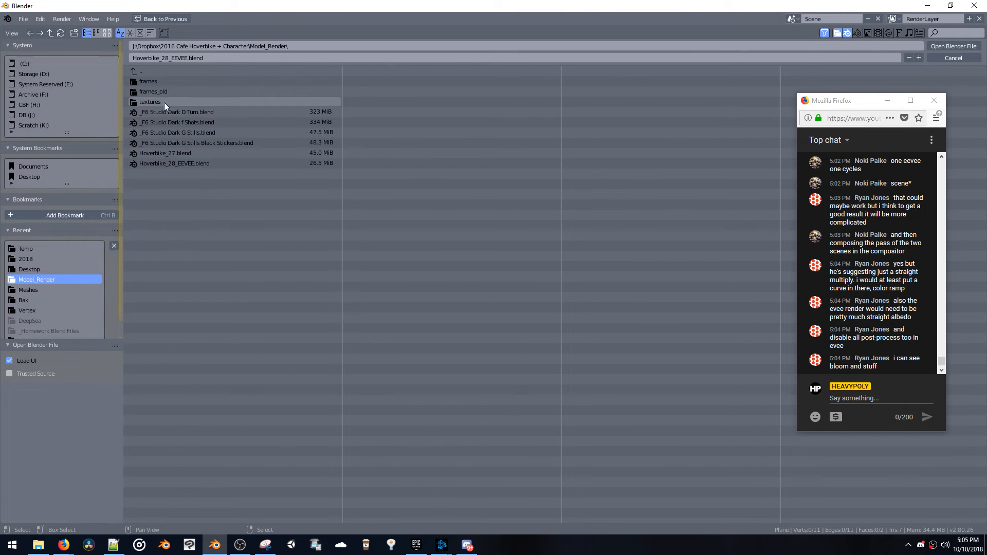
pyautogui.click(149, 71)
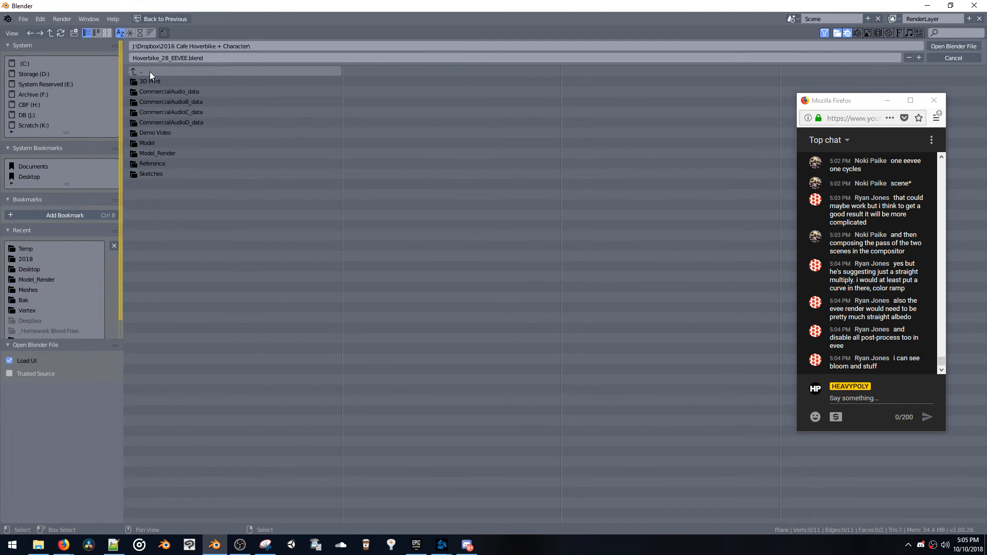
pyautogui.click(150, 71)
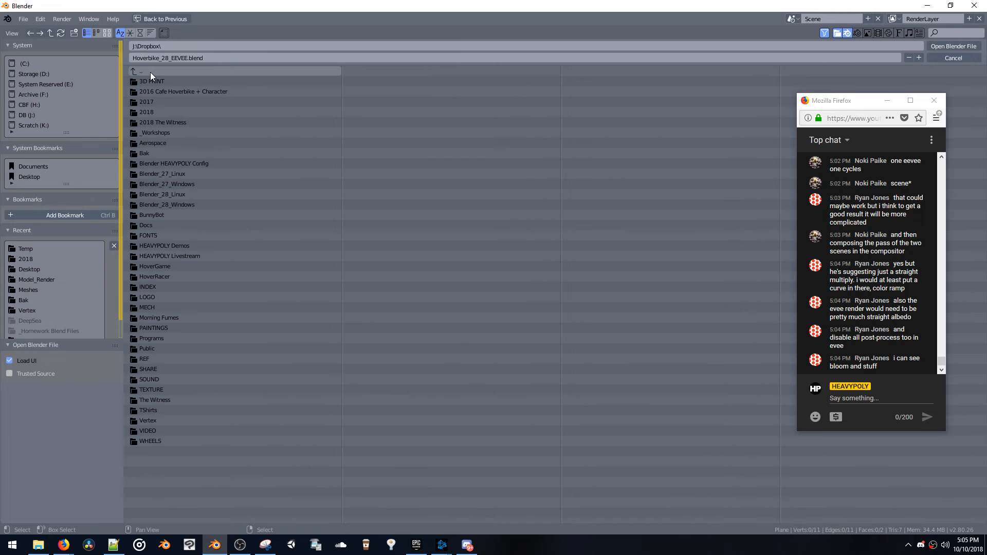
pyautogui.click(152, 114)
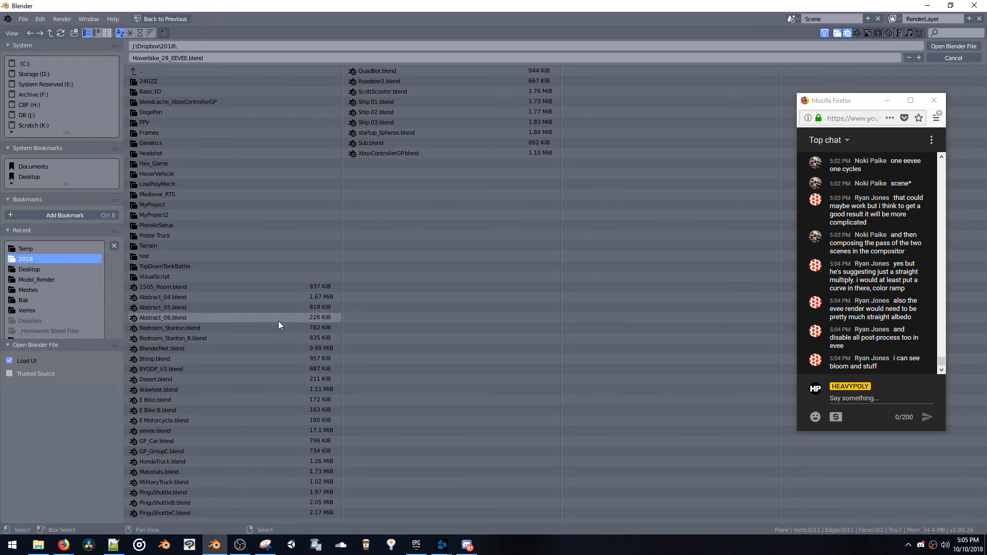
pyautogui.doubleClick(265, 453)
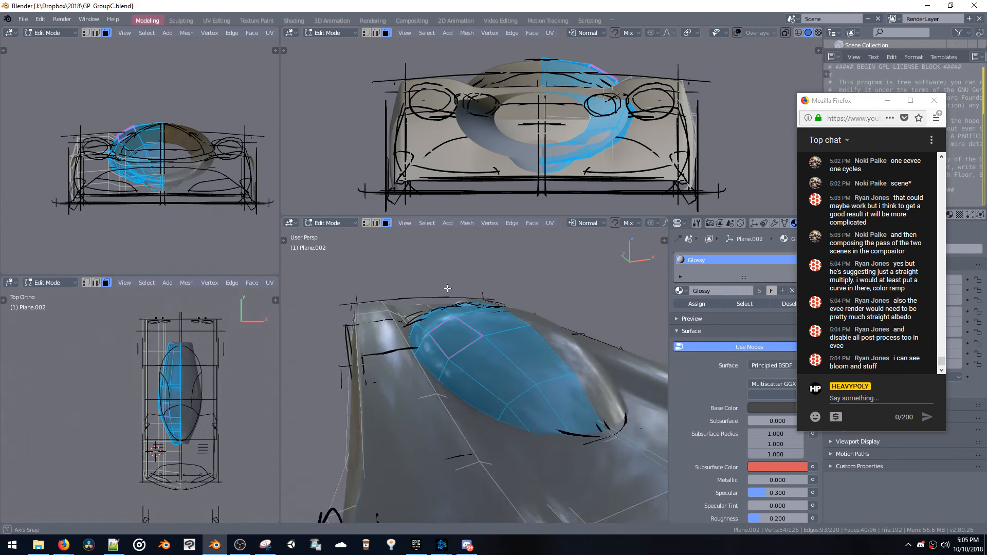
# Snap the 3D cursor to a vertex on the canopy's centreline and use it as the pivot
pyautogui.moveTo(447, 288); pyautogui.dragTo(555, 414, button='middle')
pyautogui.press('`')
pyautogui.click(525, 369)
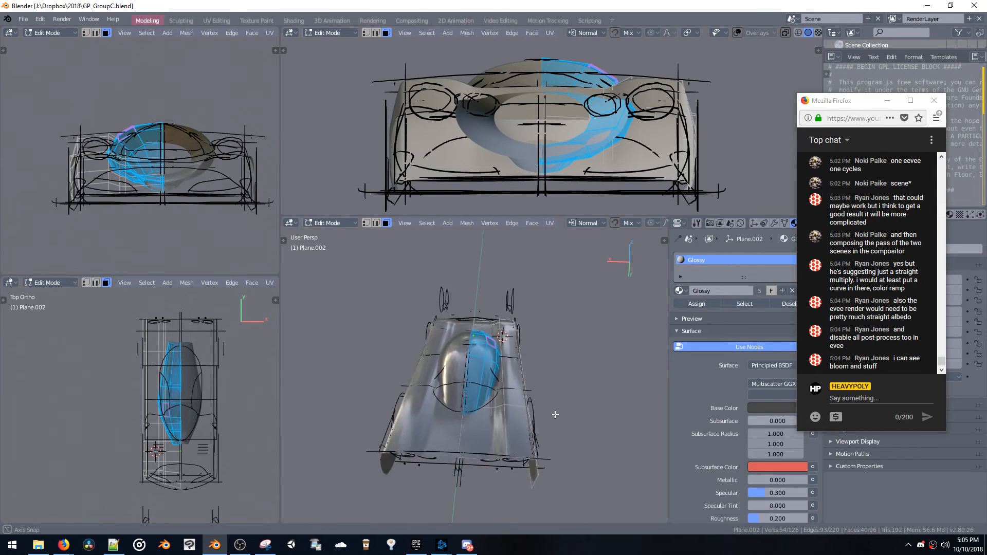
pyautogui.press('space')
pyautogui.click(535, 343)
pyautogui.keyDown('alt'); pyautogui.click(480, 358); pyautogui.keyUp('alt')
pyautogui.moveTo(481, 359); pyautogui.dragTo(486, 379, button='middle')
pyautogui.keyDown('alt'); pyautogui.keyDown('shift'); pyautogui.click(479, 352); pyautogui.keyUp('shift'); pyautogui.keyUp('alt')
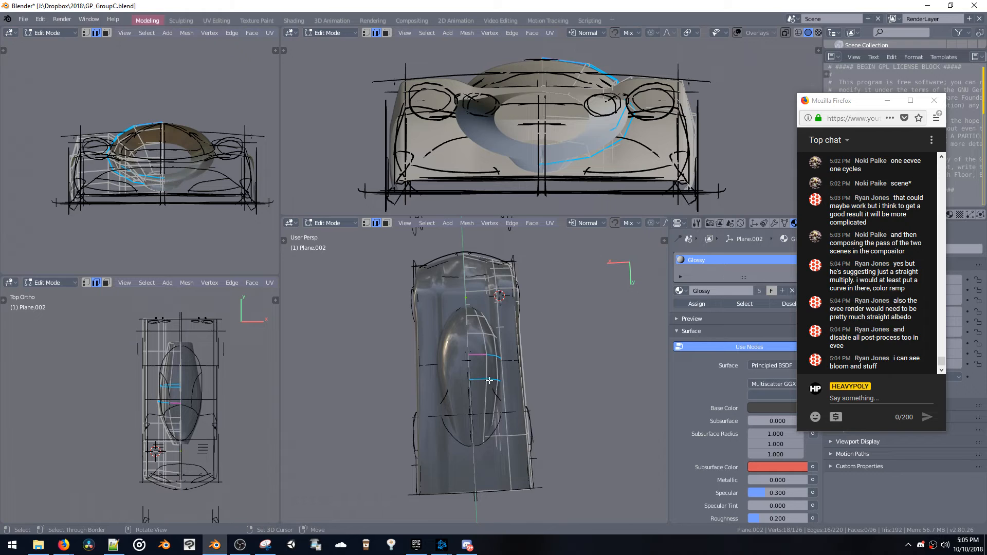
pyautogui.press('space')
pyautogui.click(468, 355)
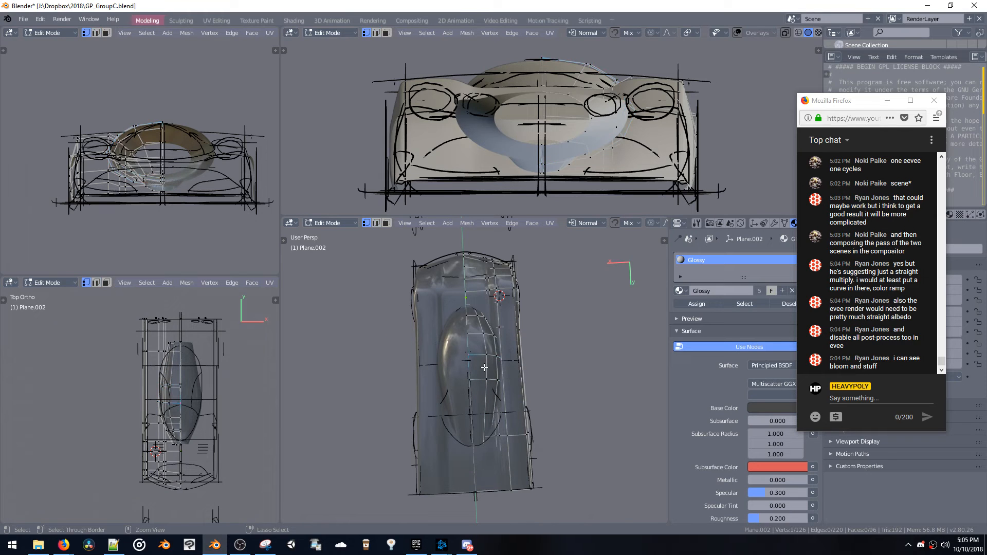
pyautogui.hotkey('shift', 's')
pyautogui.moveTo(480, 371); pyautogui.dragTo(476, 369, button='middle')
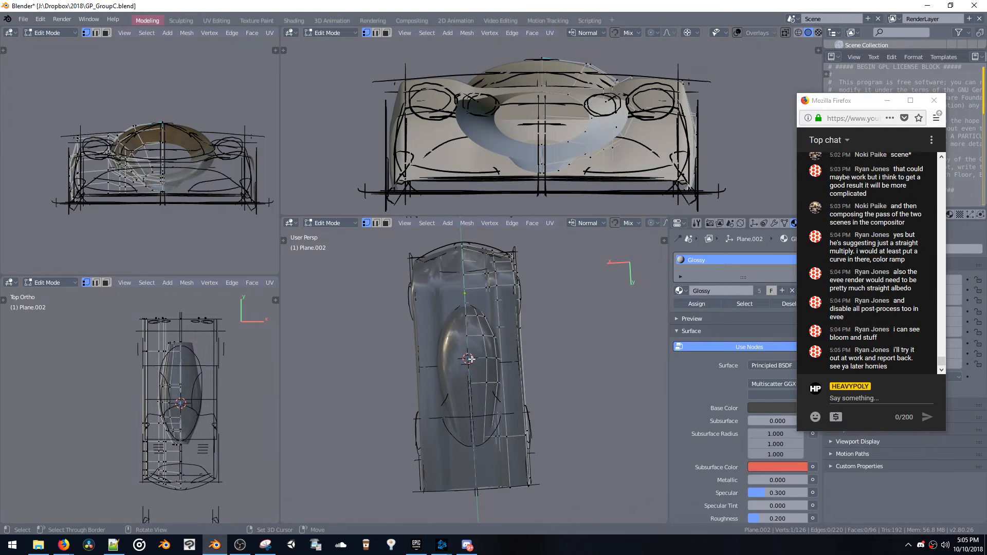
# Widen the canopy's cross edge loops by scaling them along the global X axis in two passes
pyautogui.press('2')
pyautogui.keyDown('alt'); pyautogui.keyDown('shift'); pyautogui.click(478, 382); pyautogui.keyUp('shift'); pyautogui.keyUp('alt')
pyautogui.press('s')
pyautogui.press('x')
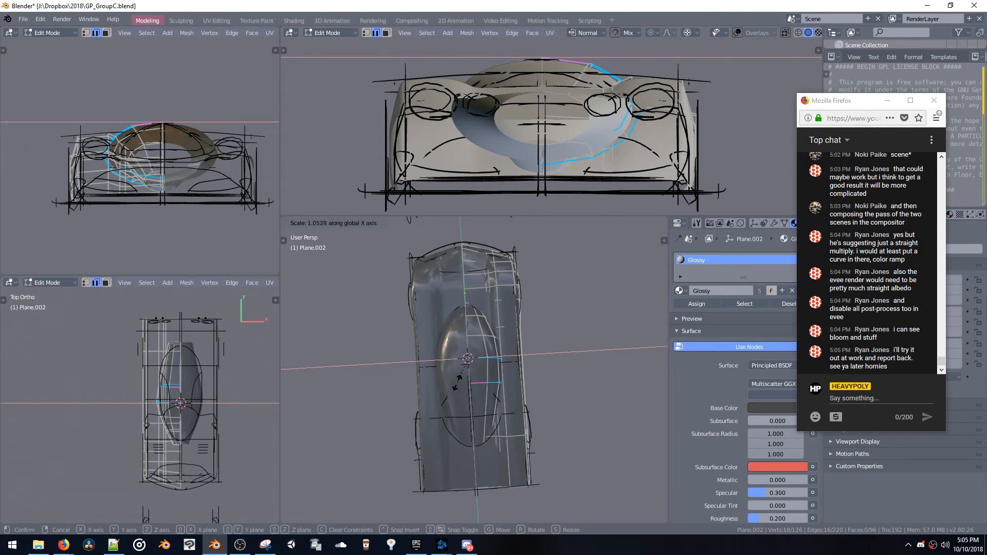
pyautogui.click(477, 384)
pyautogui.keyDown('alt'); pyautogui.click(488, 335); pyautogui.keyUp('alt')
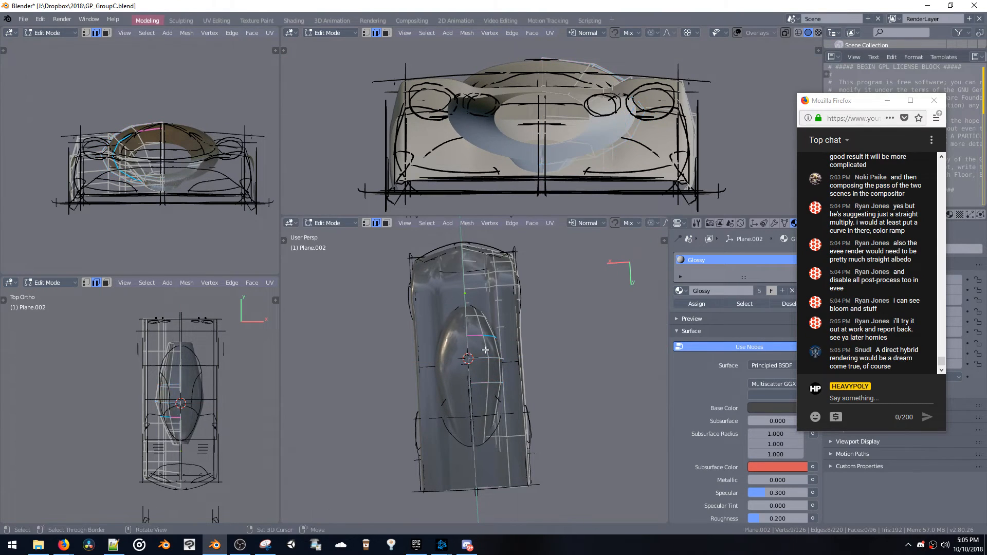
pyautogui.press('s')
pyautogui.press('x')
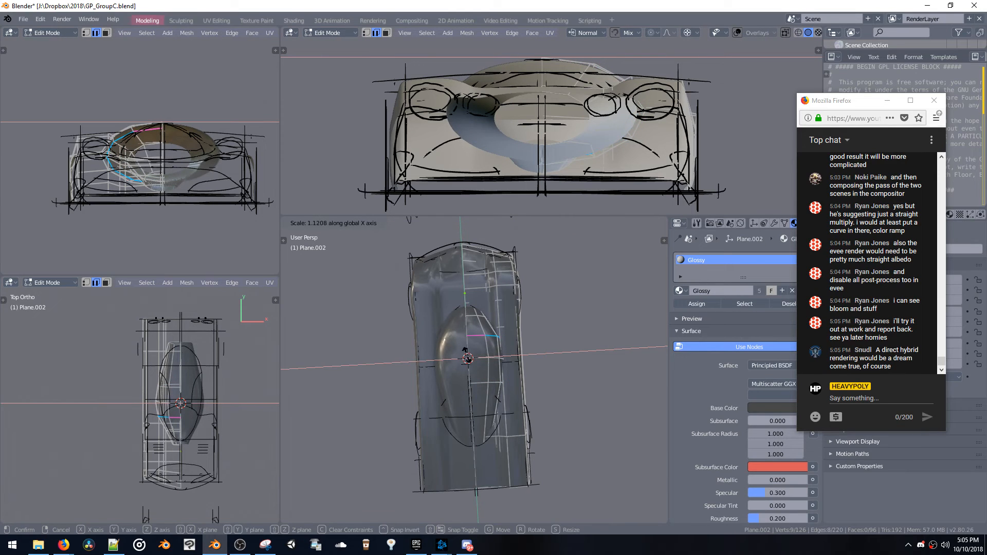
pyautogui.click(462, 352)
# Reposition a vertex on the canopy's side, using moves constrained to global axes to refine its outline
pyautogui.moveTo(462, 351); pyautogui.dragTo(410, 345, button='middle')
pyautogui.press('1')
pyautogui.press('g')
pyautogui.click(456, 345)
pyautogui.press('g')
pyautogui.press('x')
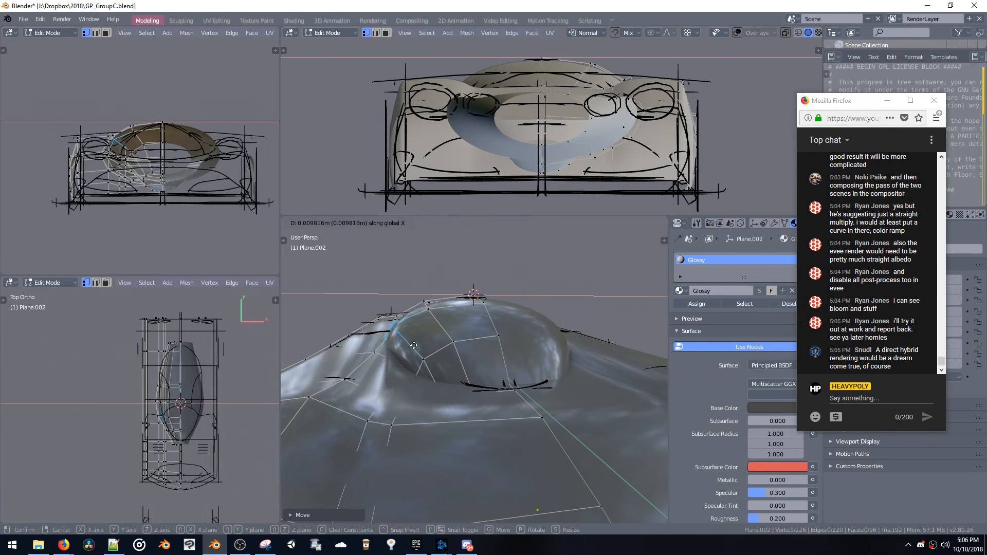
pyautogui.press('z')
pyautogui.click(416, 348)
pyautogui.moveTo(415, 337); pyautogui.dragTo(479, 388, button='middle')
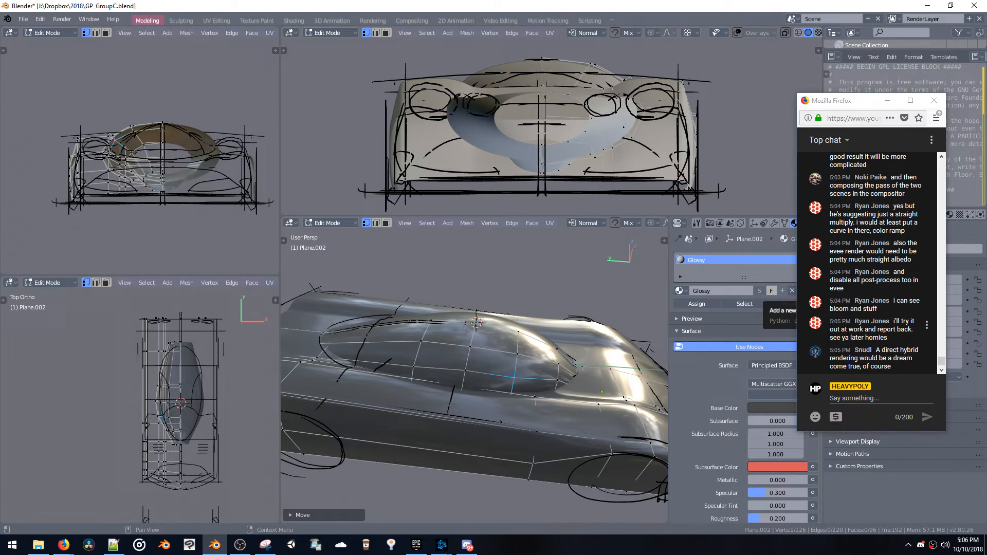
pyautogui.moveTo(843, 330); pyautogui.dragTo(869, 338)
pyautogui.click(876, 353)
# Add a mesh plane at the 3D cursor and scale it down in Edit Mode
pyautogui.moveTo(489, 377); pyautogui.dragTo(429, 374, button='middle')
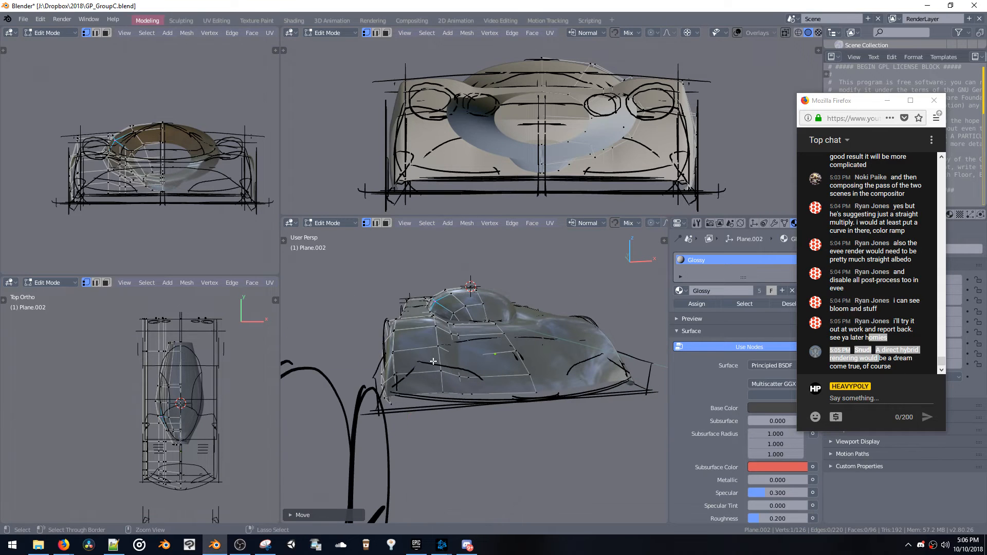
pyautogui.press('Tab')
pyautogui.hotkey('shift', 'a')
pyautogui.moveTo(424, 339)
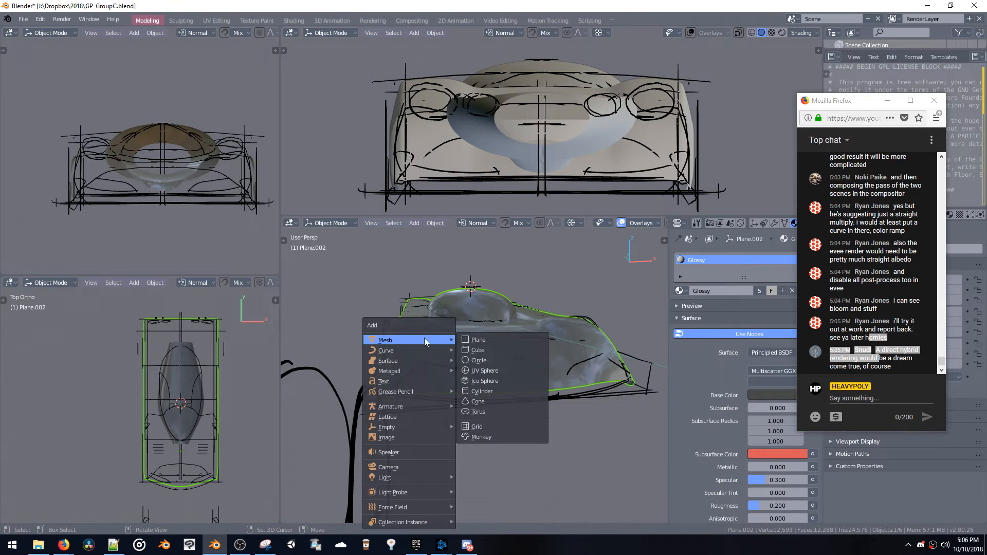
pyautogui.click(467, 339)
pyautogui.press('Tab')
pyautogui.press('s')
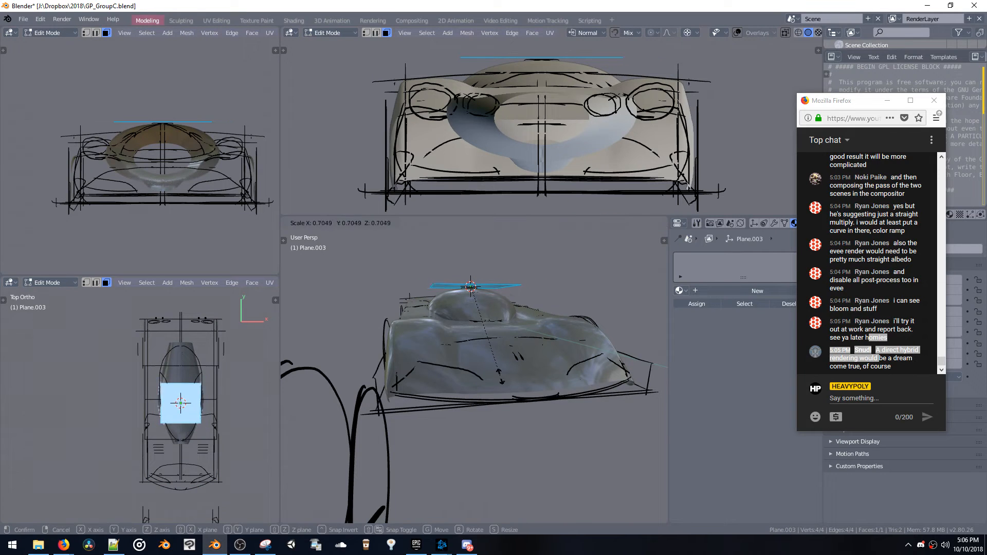
pyautogui.click(480, 320)
# Move the plane to the front corner of the car's nose and adjust its height along the Z axis
pyautogui.press('g')
pyautogui.click(435, 379)
pyautogui.moveTo(431, 380); pyautogui.dragTo(493, 379, button='middle')
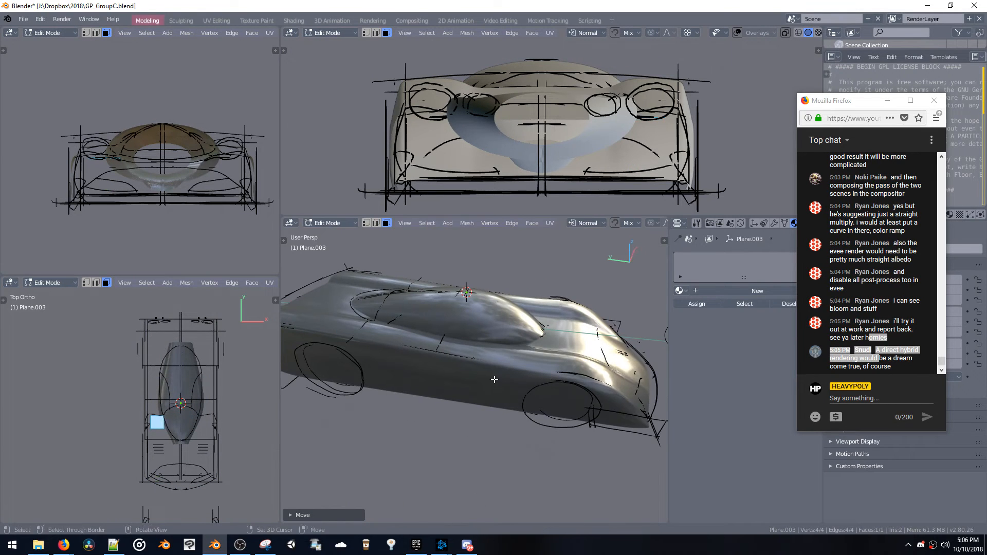
pyautogui.press('g')
pyautogui.click(591, 390)
pyautogui.press('KP_Decimal')
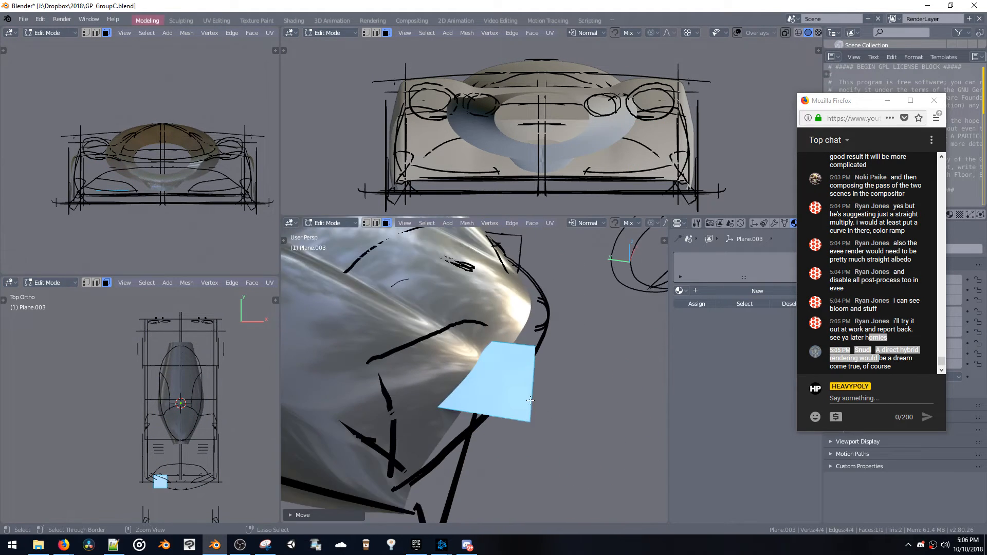
pyautogui.press('g')
pyautogui.press('z')
pyautogui.click(571, 376)
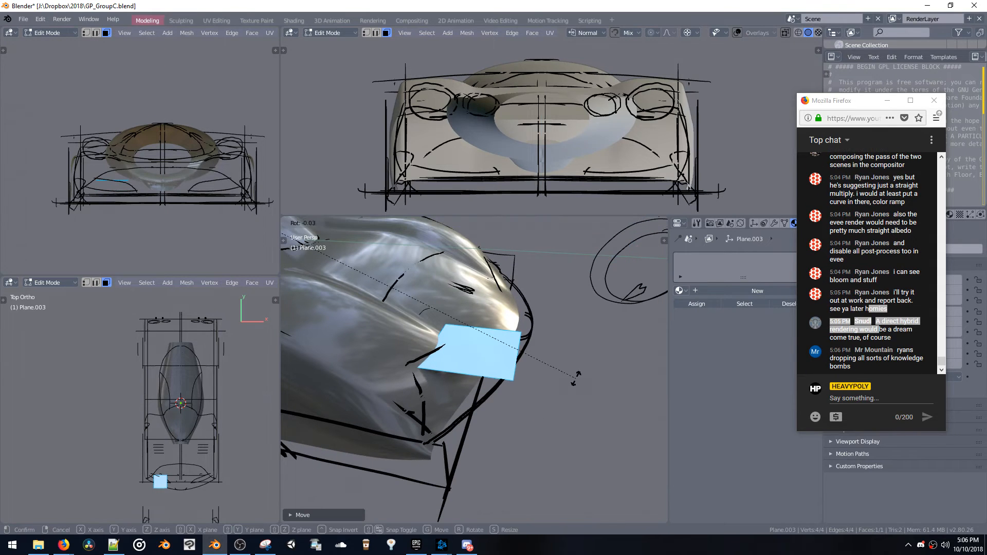
# Set the pivot to Pivot Median and rotate the plane to tilt it towards the nose surface
pyautogui.press('r')
pyautogui.click(568, 381)
pyautogui.press('.')
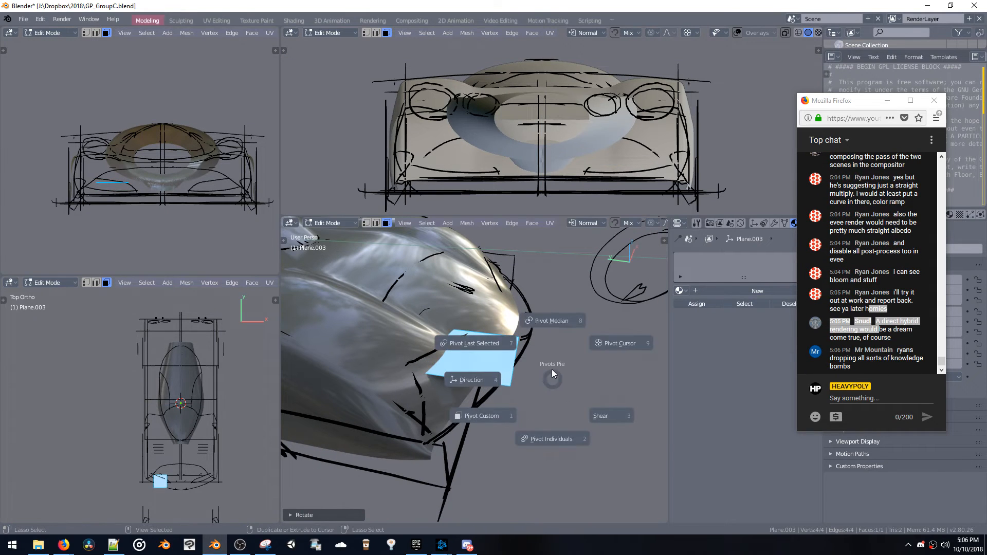
pyautogui.click(551, 320)
pyautogui.press('r')
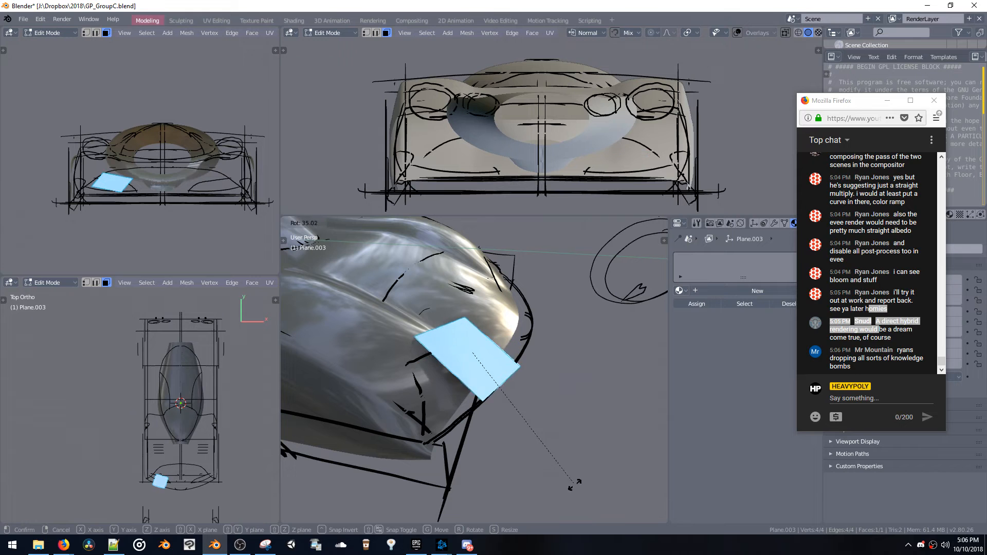
pyautogui.click(585, 418)
# Rotate the plane from two more viewing angles and move it over the sketched line on the front of the nose
pyautogui.moveTo(584, 417); pyautogui.dragTo(613, 371, button='middle')
pyautogui.press('r')
pyautogui.click(582, 407)
pyautogui.moveTo(580, 407); pyautogui.dragTo(489, 414, button='middle')
pyautogui.press('r')
pyautogui.click(579, 426)
pyautogui.press('g')
pyautogui.click(597, 433)
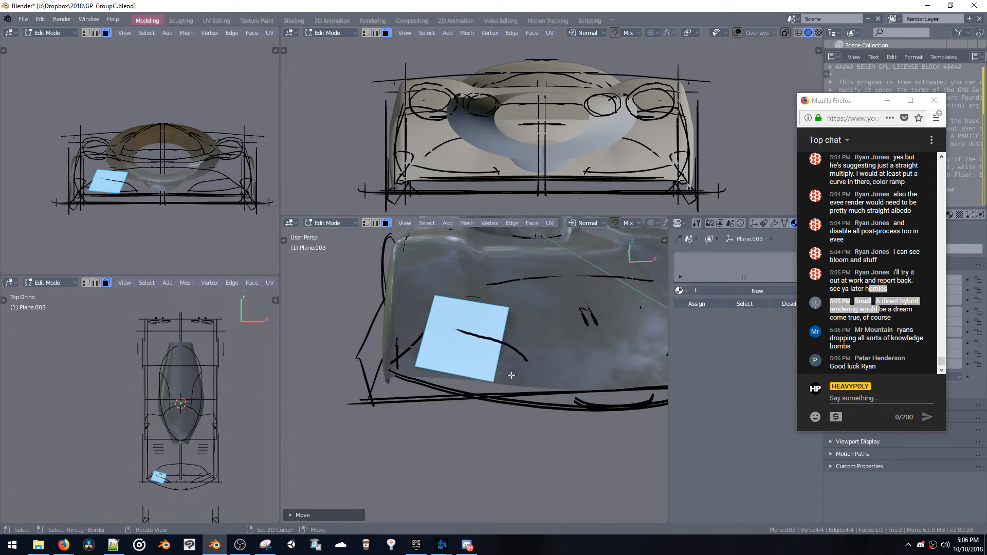
# Extrude the plane's inner edge about 0.25 m towards the car's centre and move it to follow the nose surface
pyautogui.press('2')
pyautogui.click(500, 359)
pyautogui.press('e')
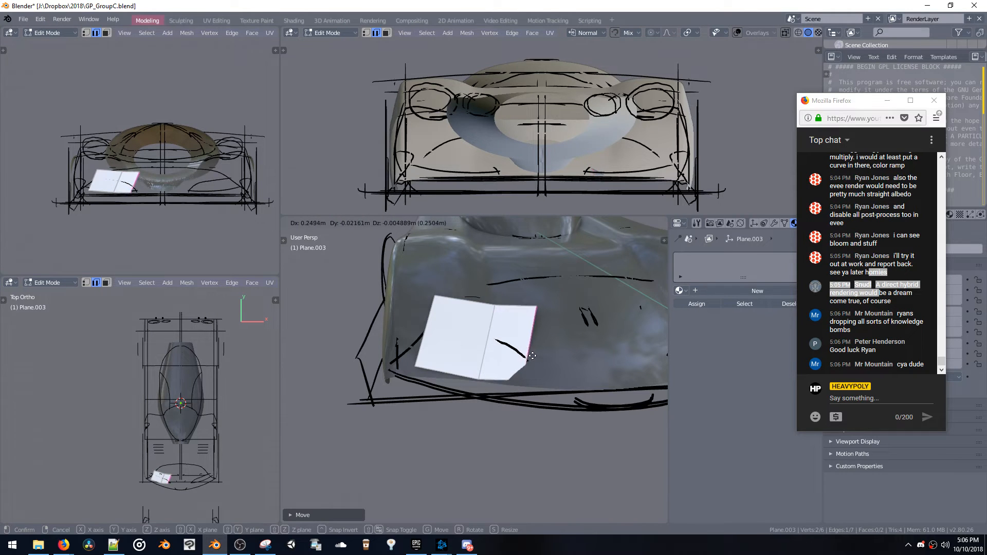
pyautogui.click(530, 362)
pyautogui.moveTo(530, 363); pyautogui.dragTo(494, 350, button='middle')
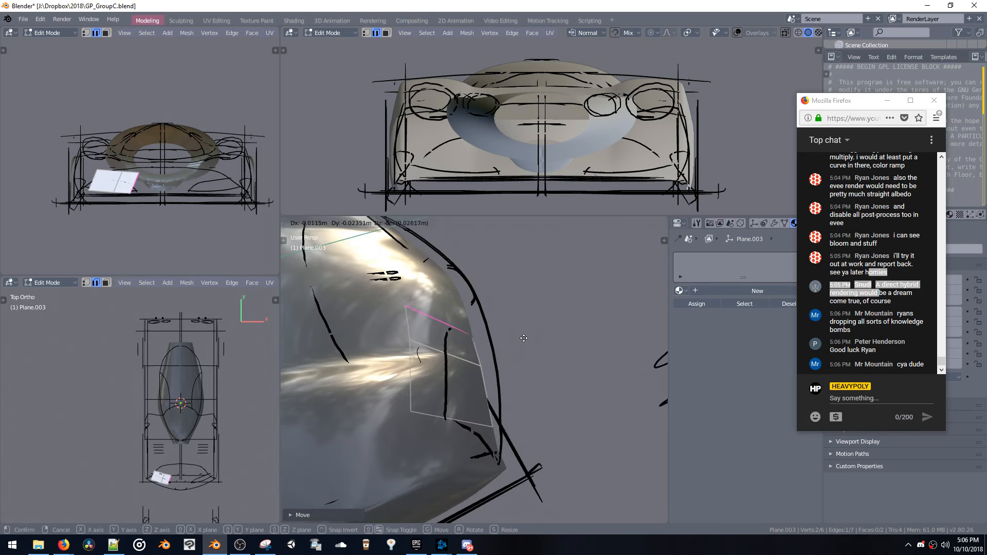
pyautogui.click(471, 360)
pyautogui.moveTo(471, 360); pyautogui.dragTo(474, 354, button='right')
pyautogui.moveTo(474, 354)
pyautogui.mouseDown(button='middle')
pyautogui.moveTo(511, 319)
pyautogui.moveTo(521, 321)
pyautogui.moveTo(476, 351)
pyautogui.moveTo(467, 339)
pyautogui.mouseUp(button='middle')
pyautogui.press('a')
pyautogui.hotkey('ctrl', 'n')
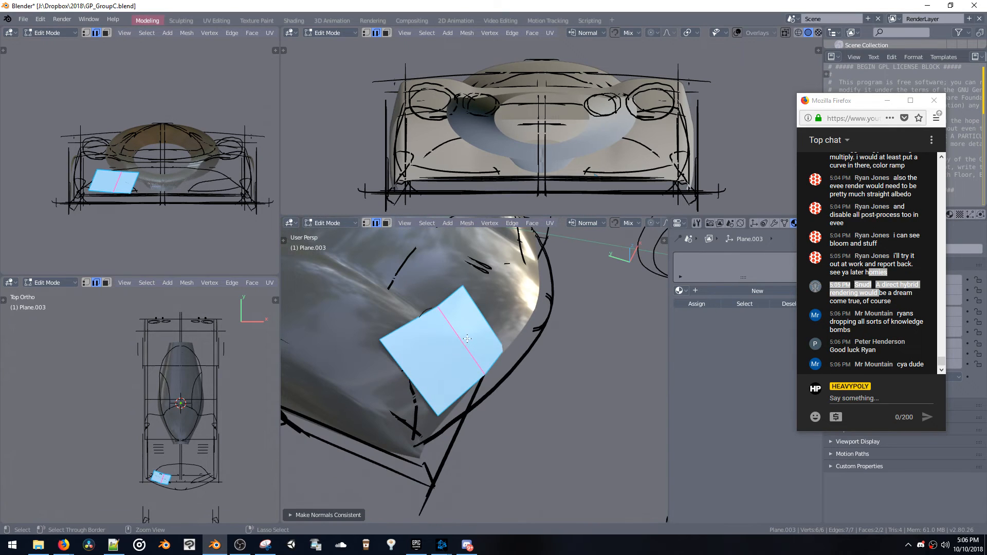
pyautogui.hotkey('ctrl', 'z')
# Bevel the panel's middle edge into a central strip and switch the viewport to wireframe shading
pyautogui.hotkey('ctrl', 'b')
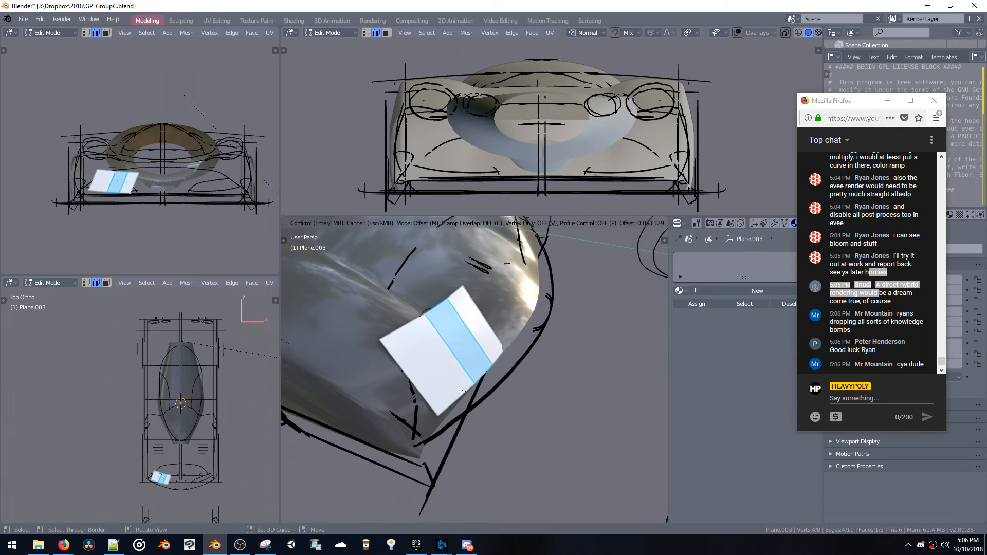
pyautogui.click(459, 395)
pyautogui.moveTo(484, 375)
pyautogui.mouseDown(button='middle')
pyautogui.moveTo(456, 347)
pyautogui.moveTo(521, 356)
pyautogui.mouseUp(button='middle')
pyautogui.press('z')
pyautogui.click(398, 317)
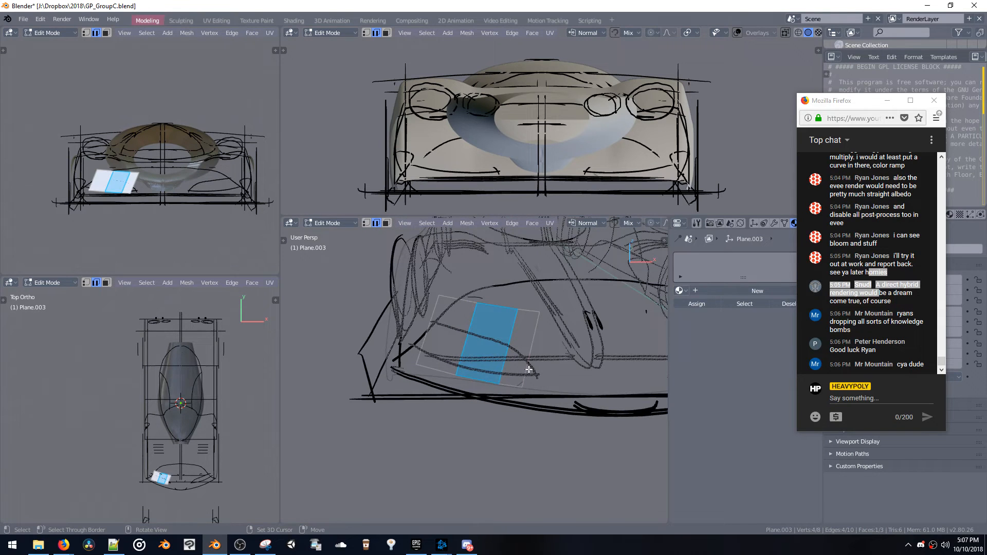
# Move the panel's inner end edge further inward and knife-cut the panel along the sketched upper curve
pyautogui.moveTo(529, 369); pyautogui.dragTo(542, 378)
pyautogui.moveTo(542, 378); pyautogui.dragTo(519, 393, button='middle')
pyautogui.moveTo(519, 393); pyautogui.dragTo(516, 420)
pyautogui.press('y')
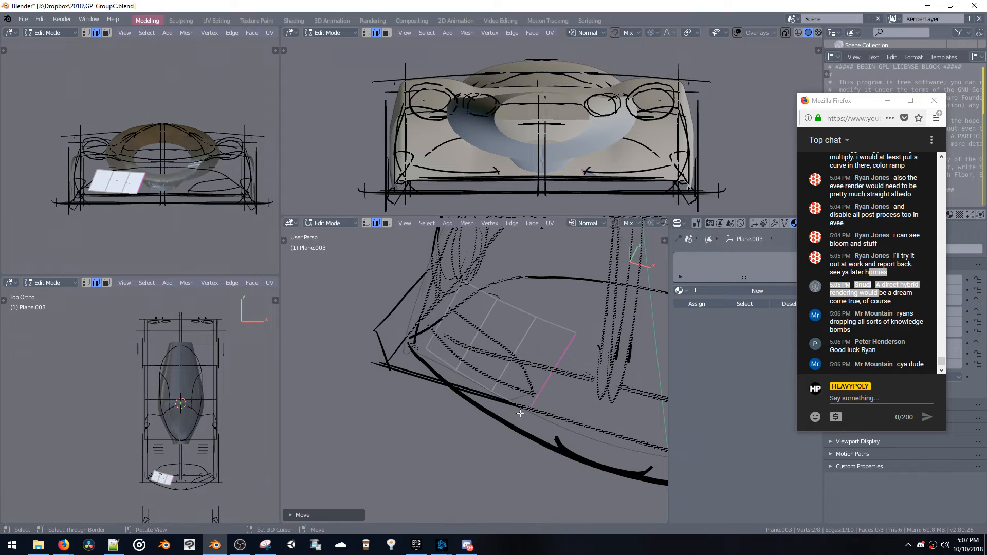
pyautogui.press('k')
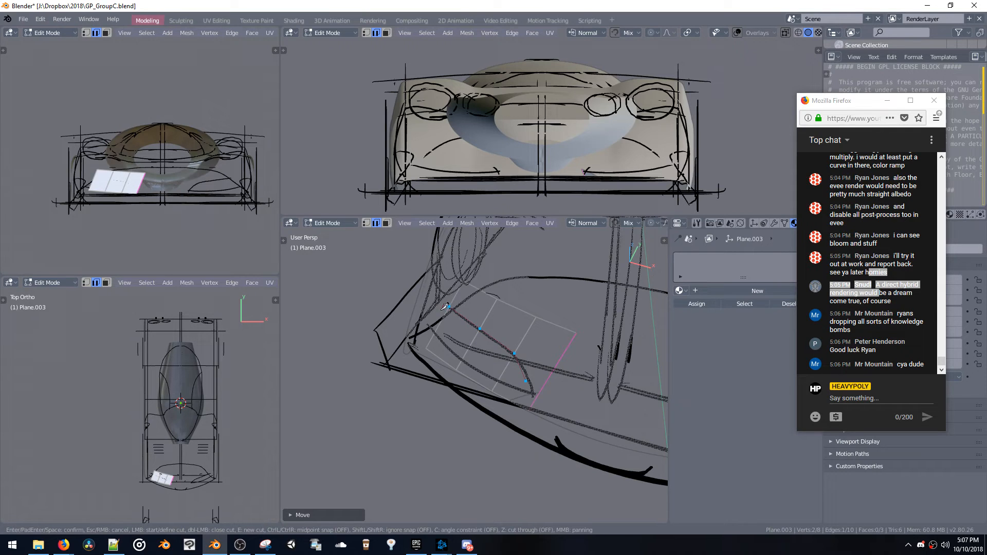
pyautogui.press('space')
pyautogui.press('space')
# Switch to vertex selection and move the panel's outer corner vertex to cover the sketched outline
pyautogui.click(426, 349)
pyautogui.moveTo(426, 348); pyautogui.dragTo(443, 330, button='middle')
pyautogui.press('g')
pyautogui.click(469, 318)
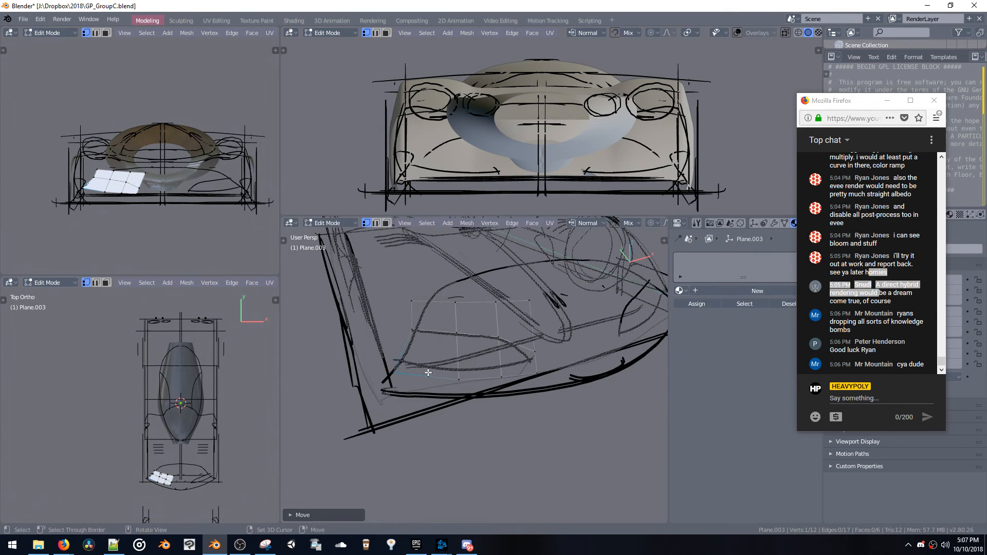
# Knife-cut the panel along the sketched lower curve and delete the faces outside the outline
pyautogui.press('k')
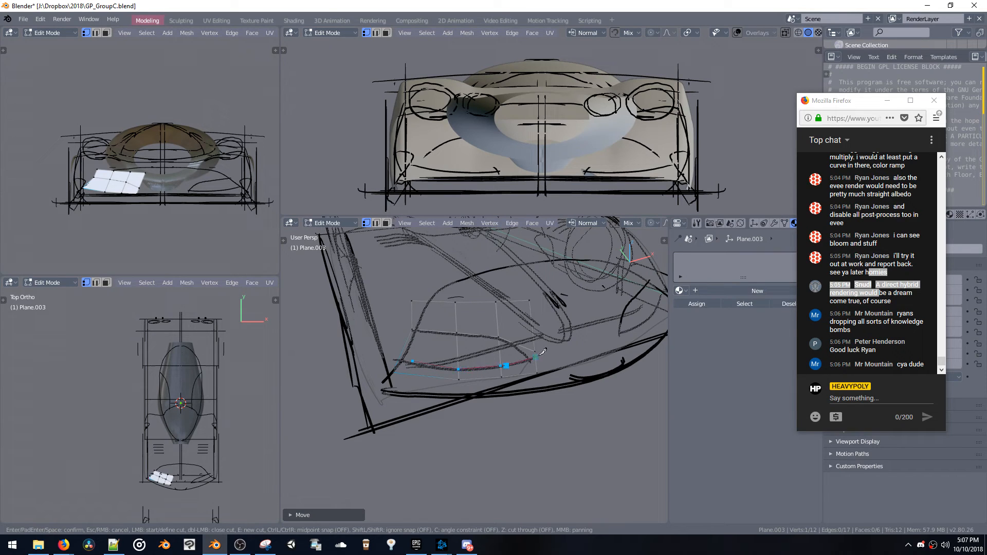
pyautogui.press('space')
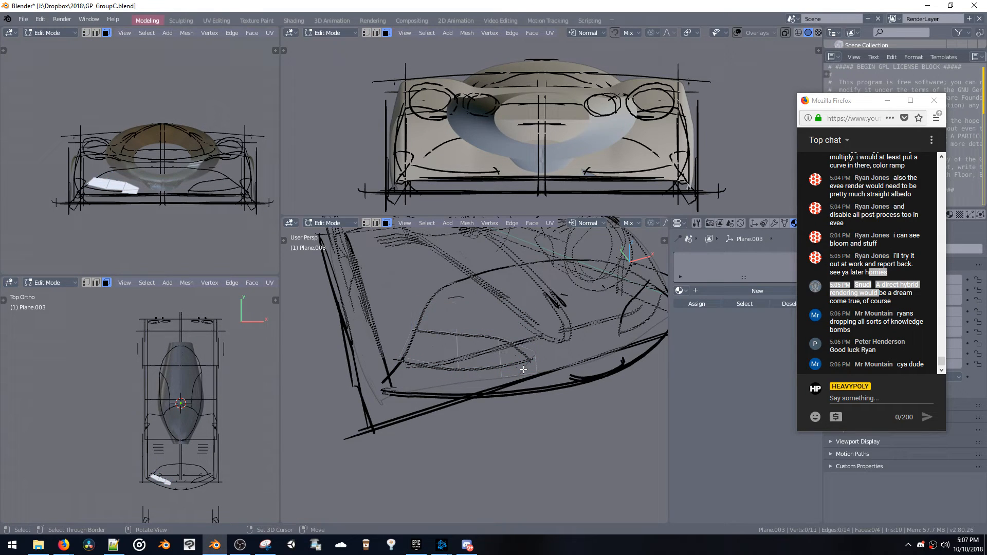
pyautogui.press('x')
pyautogui.moveTo(535, 361); pyautogui.dragTo(439, 346, button='middle')
pyautogui.moveTo(402, 314); pyautogui.dragTo(635, 425)
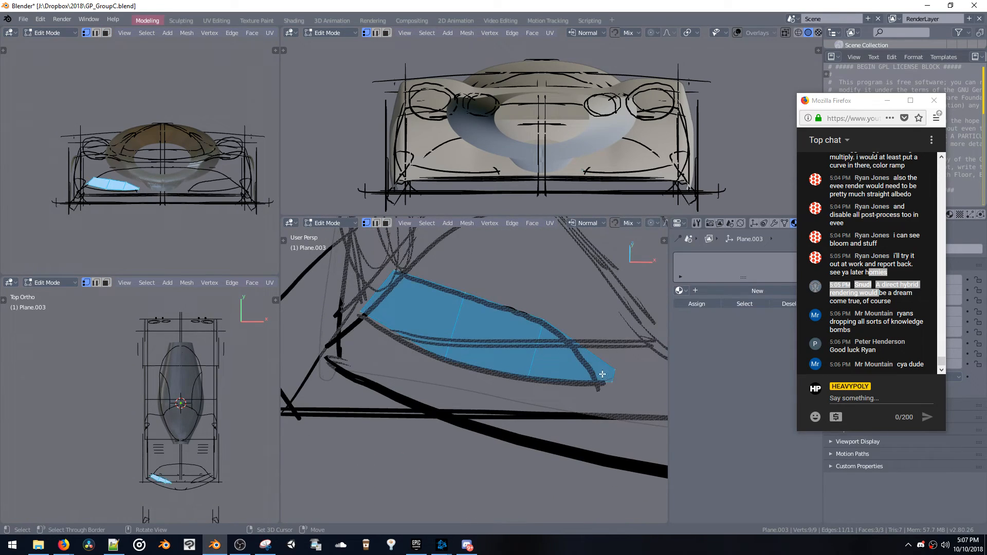
# Scale the two vertices at the panel's inner tip closer together and move them onto the sketched point
pyautogui.moveTo(596, 354); pyautogui.dragTo(635, 410)
pyautogui.press('s')
pyautogui.click(622, 392)
pyautogui.press('g')
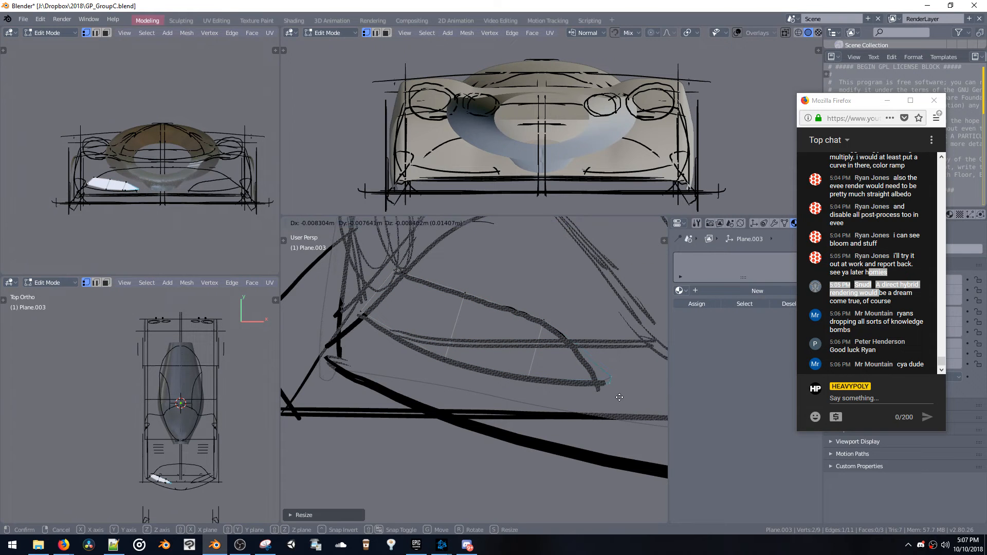
pyautogui.click(617, 396)
pyautogui.moveTo(617, 396); pyautogui.dragTo(453, 341, button='middle')
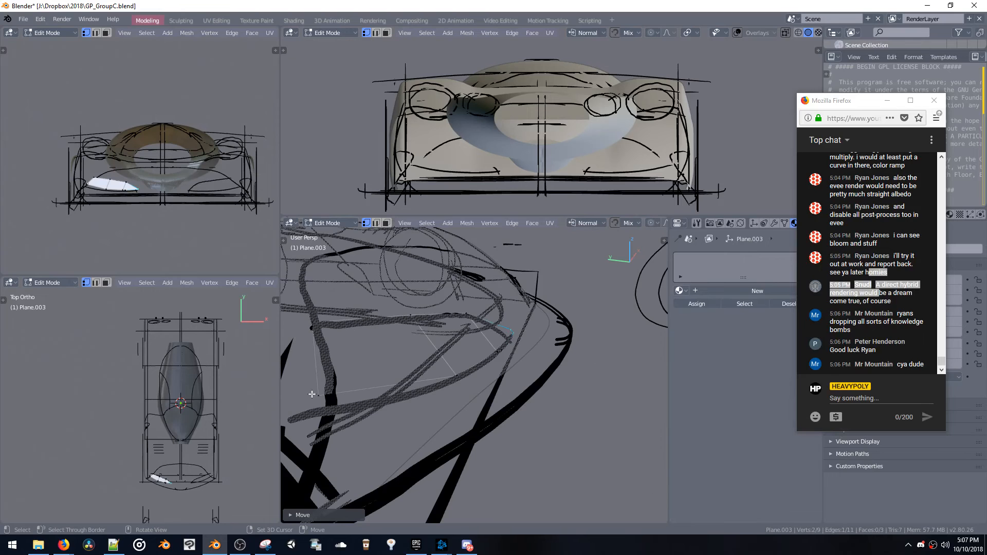
# Move the panel's outer corner vertices onto the sketched outline and reposition the whole linked panel
pyautogui.click(316, 395)
pyautogui.moveTo(327, 396)
pyautogui.mouseDown(button='middle')
pyautogui.moveTo(359, 410)
pyautogui.moveTo(338, 399)
pyautogui.mouseUp(button='middle')
pyautogui.press('g')
pyautogui.click(393, 419)
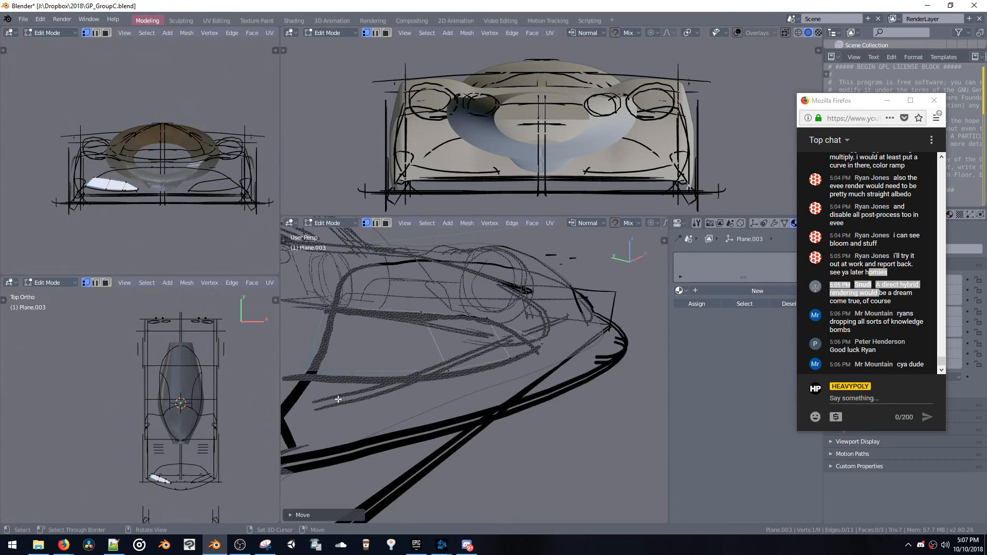
pyautogui.press('g')
pyautogui.click(324, 307)
pyautogui.moveTo(324, 307); pyautogui.dragTo(445, 333, button='middle')
pyautogui.hotkey('ctrl', 'l')
pyautogui.press('g')
pyautogui.click(411, 320)
# Add a lengthwise loop cut through the panel and move its vertices to follow the nose's curvature
pyautogui.moveTo(494, 385)
pyautogui.mouseDown(button='middle')
pyautogui.moveTo(430, 396)
pyautogui.moveTo(471, 353)
pyautogui.moveTo(381, 328)
pyautogui.moveTo(401, 339)
pyautogui.moveTo(498, 318)
pyautogui.moveTo(474, 367)
pyautogui.moveTo(511, 346)
pyautogui.moveTo(484, 358)
pyautogui.moveTo(484, 348)
pyautogui.mouseUp(button='middle')
pyautogui.hotkey('ctrl', 'r')
pyautogui.click(485, 362)
pyautogui.click(489, 359)
pyautogui.press('g')
pyautogui.click(369, 325)
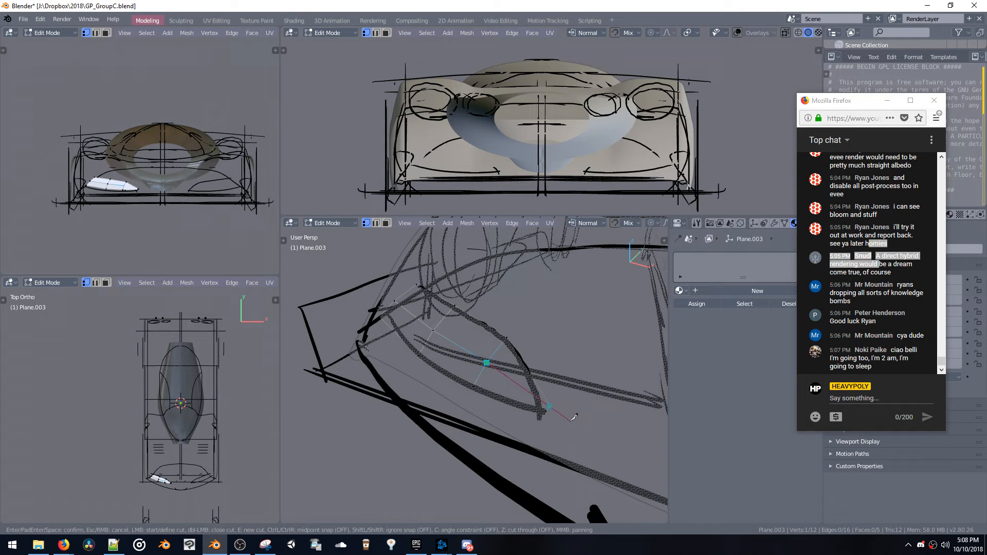
# Knife-cut from the end of the lengthwise loop through the inner tip and move the tip vertices towards the sketched point
pyautogui.press('space')
pyautogui.moveTo(540, 407)
pyautogui.mouseDown(button='middle')
pyautogui.moveTo(472, 358)
pyautogui.moveTo(566, 378)
pyautogui.moveTo(527, 387)
pyautogui.moveTo(504, 380)
pyautogui.mouseUp(button='middle')
pyautogui.press('g')
pyautogui.click(475, 371)
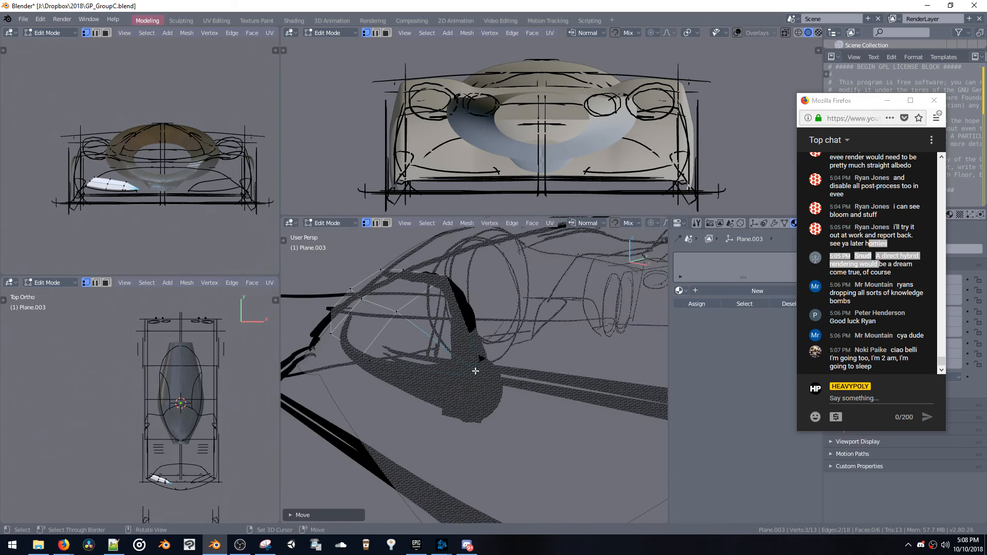
pyautogui.press('g')
pyautogui.click(469, 378)
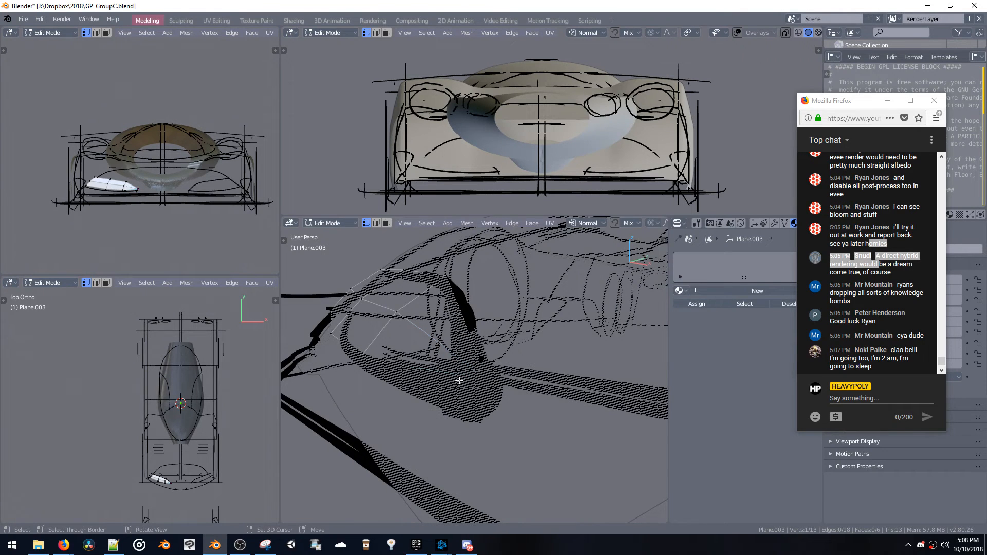
# Fine-tune the individual inner tip vertices so they meet at the end of the sketched outline
pyautogui.press('g')
pyautogui.click(455, 378)
pyautogui.moveTo(454, 378); pyautogui.dragTo(491, 374, button='middle')
pyautogui.press('g')
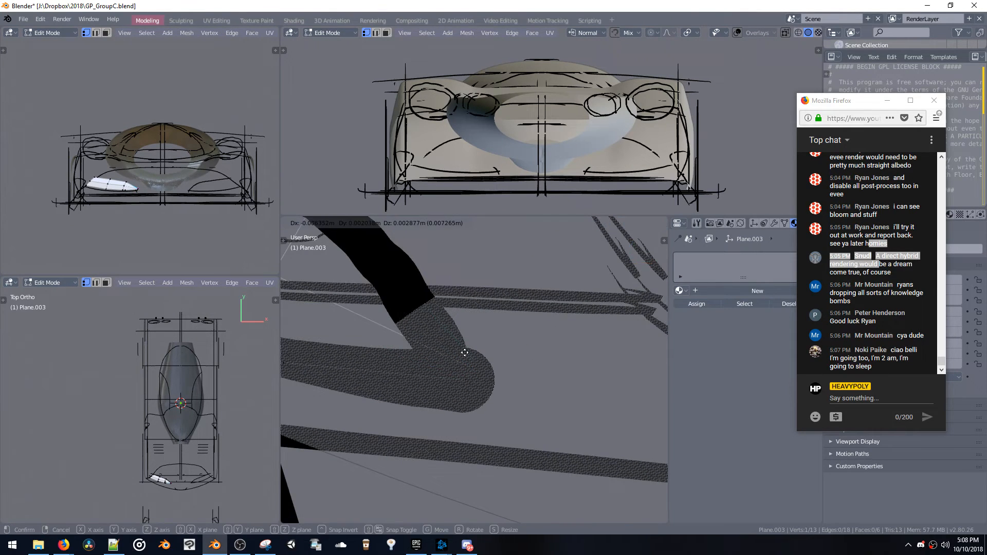
pyautogui.click(466, 353)
pyautogui.press('g')
pyautogui.click(466, 368)
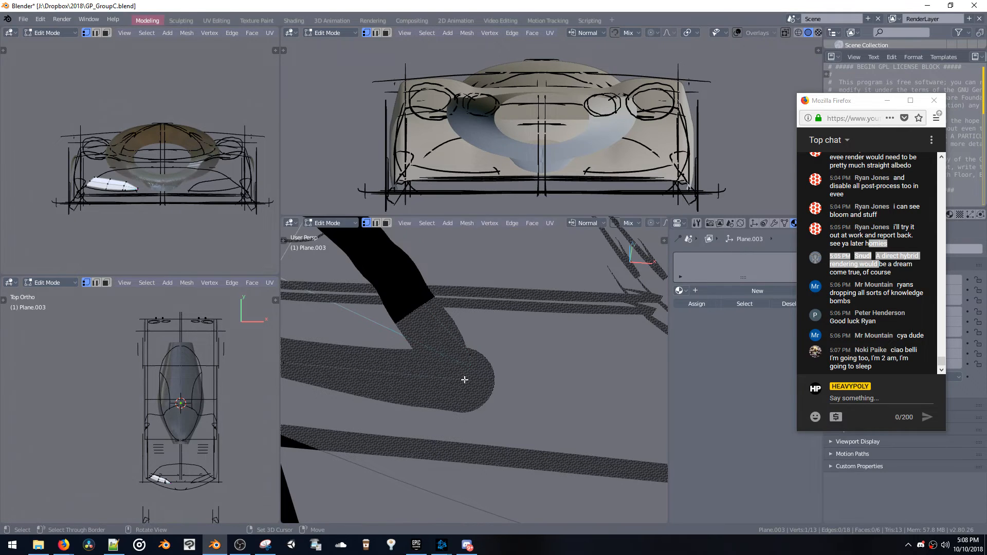
pyautogui.press('g')
pyautogui.click(456, 379)
# Move the two faces at the panel's inner end outward to line up with the sketched curve
pyautogui.moveTo(457, 377); pyautogui.dragTo(428, 345, button='middle')
pyautogui.moveTo(428, 345); pyautogui.dragTo(512, 393)
pyautogui.moveTo(510, 388)
pyautogui.mouseDown(button='middle')
pyautogui.moveTo(500, 360)
pyautogui.moveTo(528, 378)
pyautogui.moveTo(436, 346)
pyautogui.moveTo(435, 372)
pyautogui.mouseUp(button='middle')
pyautogui.press('g')
pyautogui.click(496, 363)
pyautogui.moveTo(554, 471); pyautogui.dragTo(567, 472)
pyautogui.press('g')
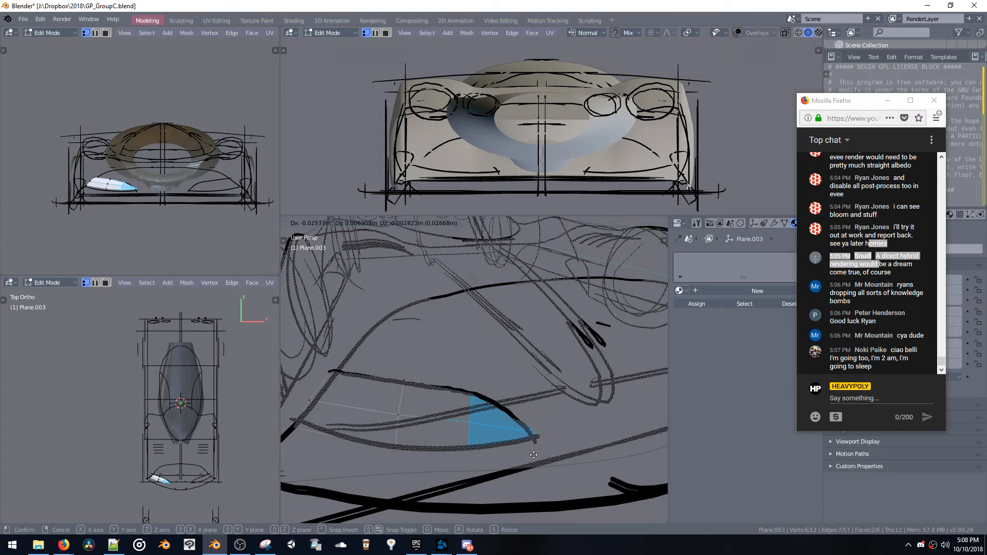
pyautogui.click(507, 452)
# Move the panel's middle vertices from side and angled views to round out its surface
pyautogui.moveTo(508, 450); pyautogui.dragTo(506, 408, button='middle')
pyautogui.press('2')
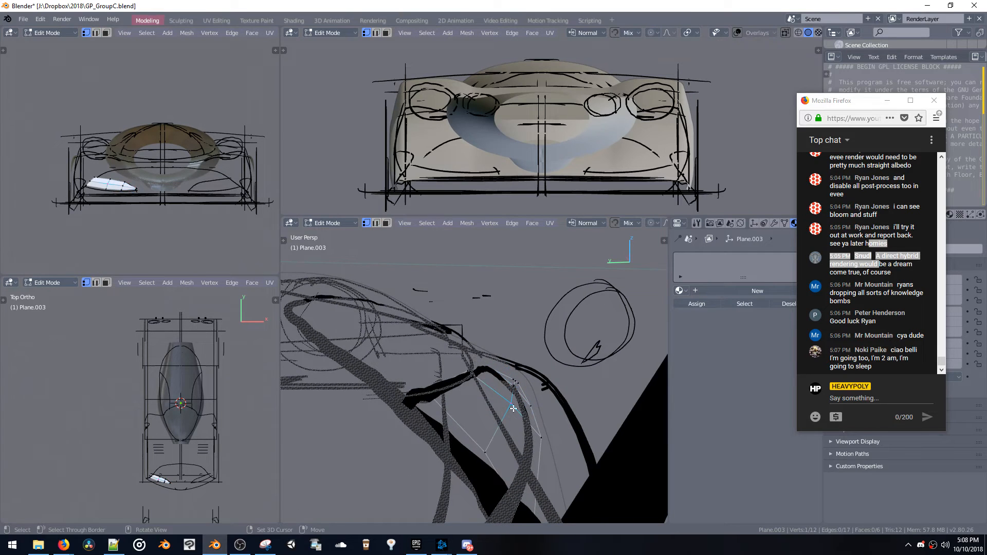
pyautogui.press('g')
pyautogui.click(497, 452)
pyautogui.moveTo(497, 452); pyautogui.dragTo(517, 375, button='middle')
pyautogui.press('g')
pyautogui.click(553, 400)
# Symmetrize the panel across the X axis to the other side of the nose and return to Object Mode
pyautogui.press('space')
pyautogui.click(532, 452)
pyautogui.moveTo(533, 438); pyautogui.dragTo(489, 395, button='middle')
pyautogui.press('space')
pyautogui.click(538, 356)
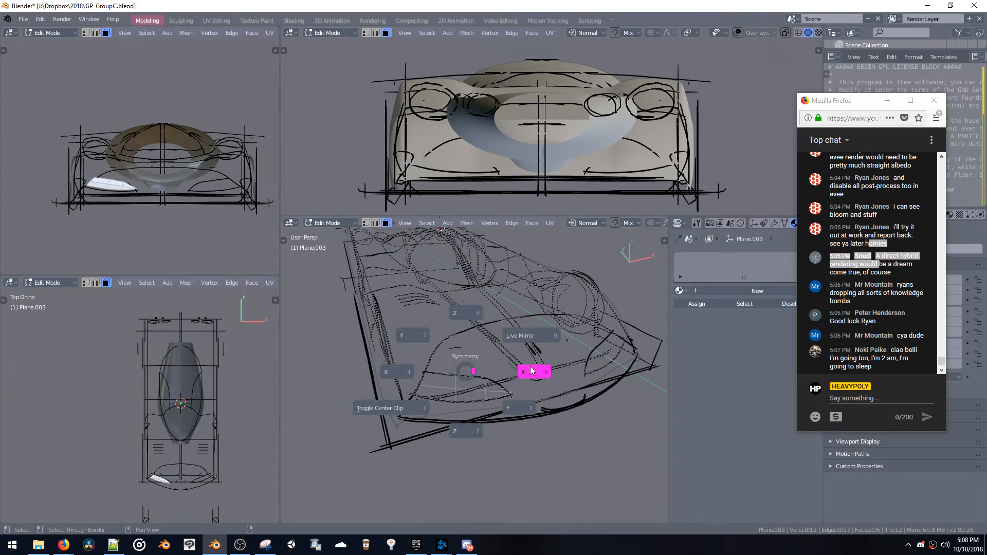
pyautogui.click(530, 367)
pyautogui.moveTo(526, 359); pyautogui.dragTo(554, 304, button='middle')
pyautogui.press('Tab')
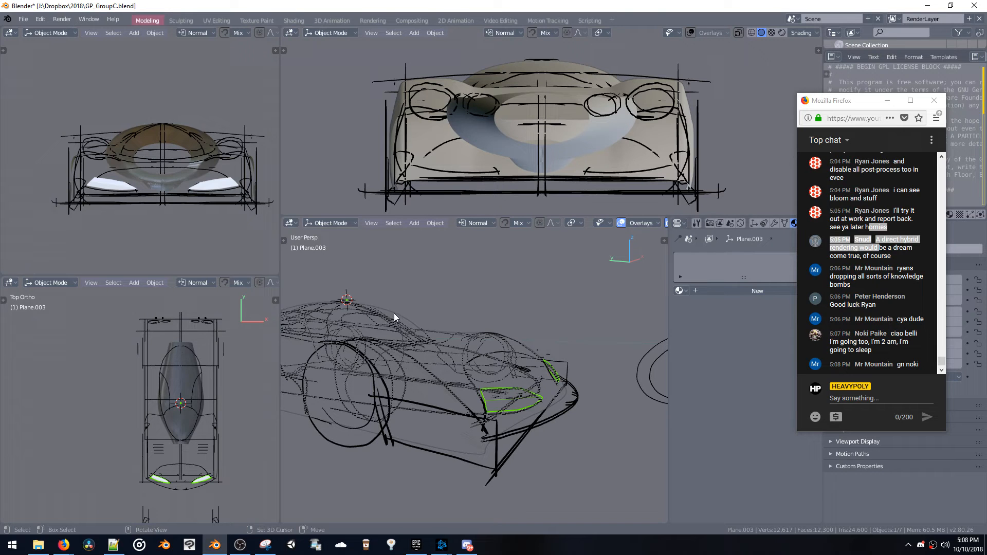
pyautogui.moveTo(392, 338)
pyautogui.mouseDown(button='middle')
pyautogui.moveTo(381, 340)
pyautogui.moveTo(526, 380)
pyautogui.moveTo(375, 343)
pyautogui.mouseUp(button='middle')
# Duplicate a single panel vertex in Edit Mode and place it on the sketched curve across the upper nose
pyautogui.press('Tab')
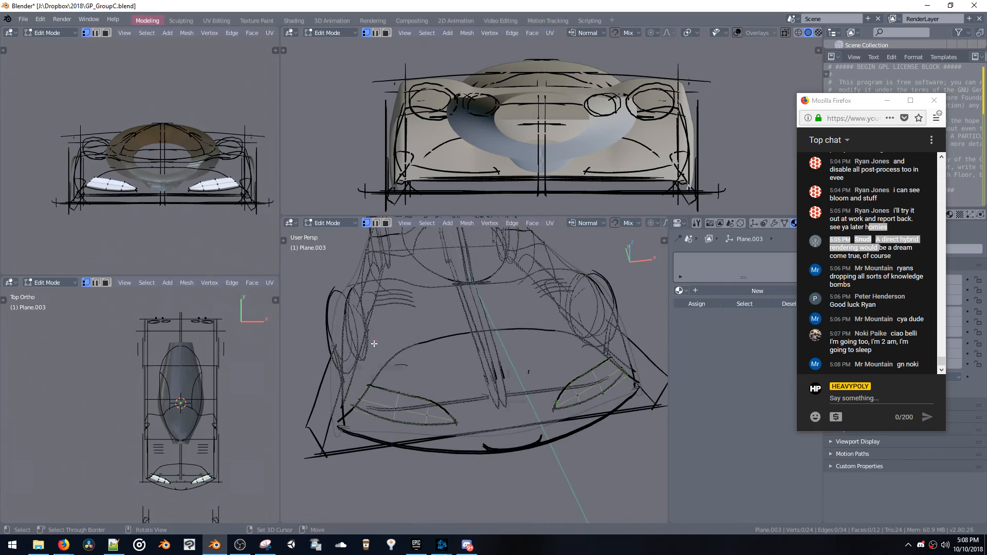
pyautogui.moveTo(384, 387); pyautogui.dragTo(362, 371, button='middle')
pyautogui.hotkey('shift', 'd')
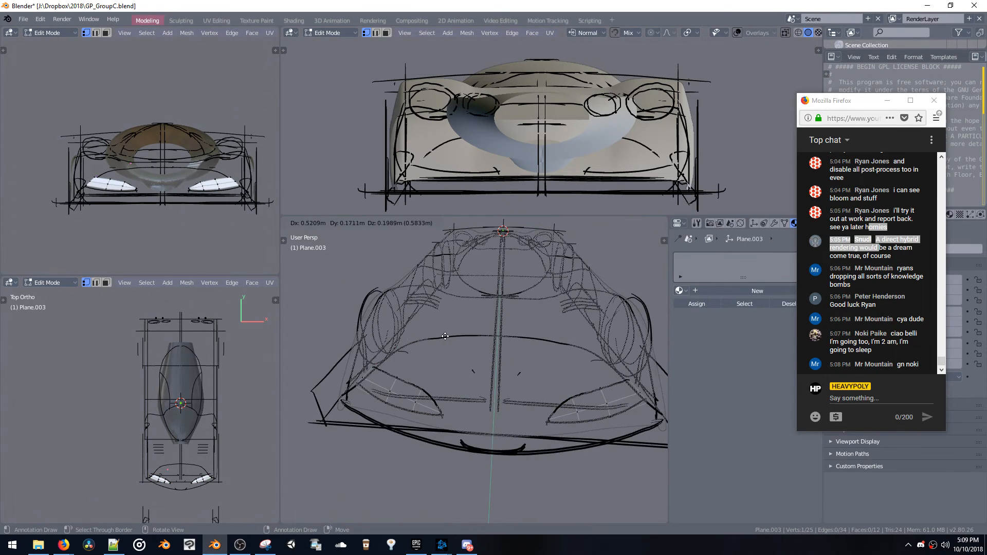
pyautogui.click(431, 340)
pyautogui.moveTo(428, 342); pyautogui.dragTo(437, 391, button='middle')
pyautogui.press('g')
pyautogui.click(418, 395)
# Extrude the vertex three times to trace an edge chain down and across to the nose's centreline
pyautogui.press('e')
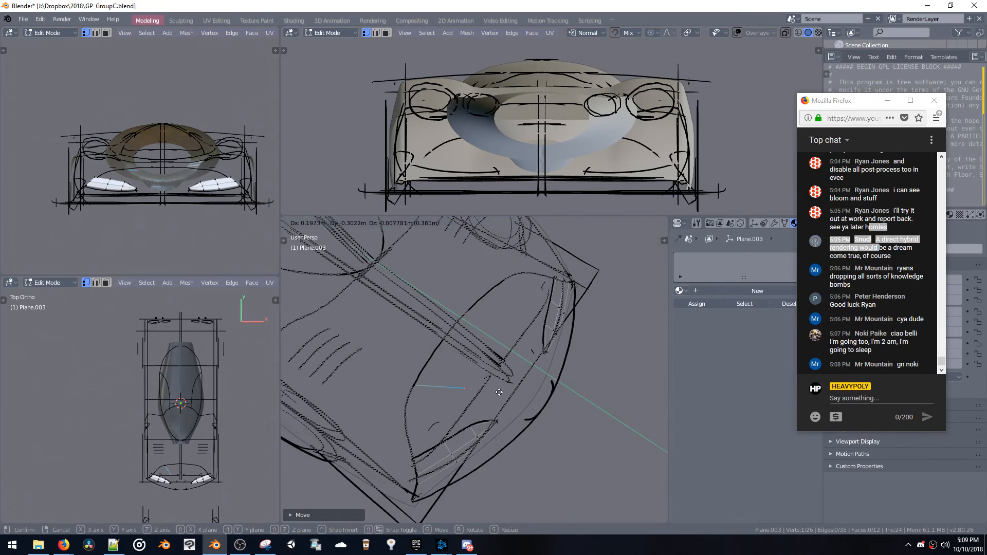
pyautogui.click(499, 393)
pyautogui.moveTo(506, 397)
pyautogui.mouseDown(button='middle')
pyautogui.moveTo(473, 363)
pyautogui.moveTo(529, 371)
pyautogui.mouseUp(button='middle')
pyautogui.press('e')
pyautogui.click(495, 394)
pyautogui.press('e')
pyautogui.click(504, 367)
pyautogui.press('g')
pyautogui.click(510, 376)
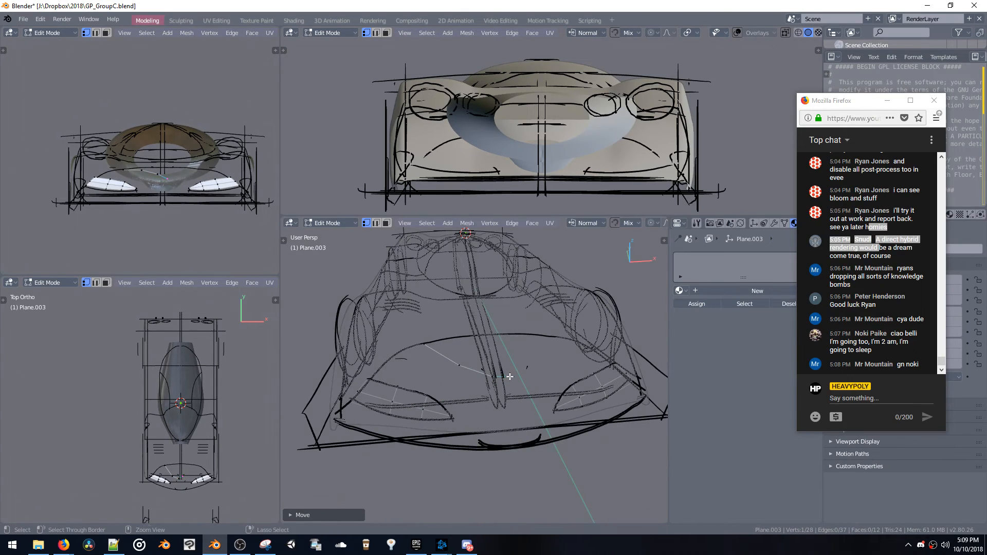
# Reposition the extruded chain's vertices to match the sketched marks near the centre of the nose
pyautogui.press('g')
pyautogui.click(482, 375)
pyautogui.moveTo(483, 375)
pyautogui.mouseDown(button='middle')
pyautogui.moveTo(417, 336)
pyautogui.moveTo(476, 380)
pyautogui.mouseUp(button='middle')
pyautogui.press('g')
pyautogui.click(451, 364)
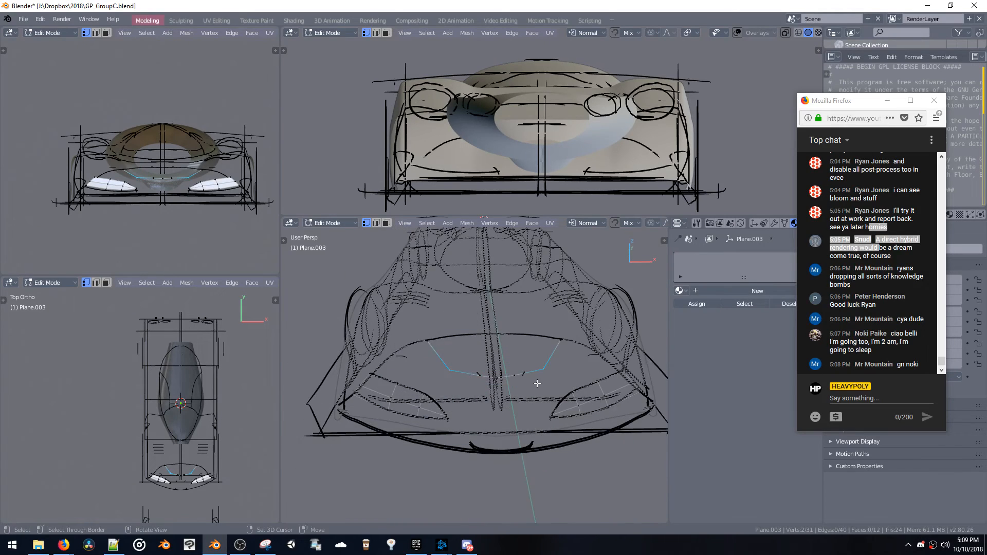
# Extrude the mirrored edge chain's lower section back towards the sketched upper nose curve to form faces
pyautogui.moveTo(537, 383)
pyautogui.mouseDown(button='middle')
pyautogui.moveTo(514, 355)
pyautogui.moveTo(498, 365)
pyautogui.moveTo(515, 372)
pyautogui.moveTo(388, 335)
pyautogui.moveTo(500, 335)
pyautogui.mouseUp(button='middle')
pyautogui.keyDown('alt'); pyautogui.click(479, 371); pyautogui.keyUp('alt')
pyautogui.press('e')
pyautogui.click(475, 355)
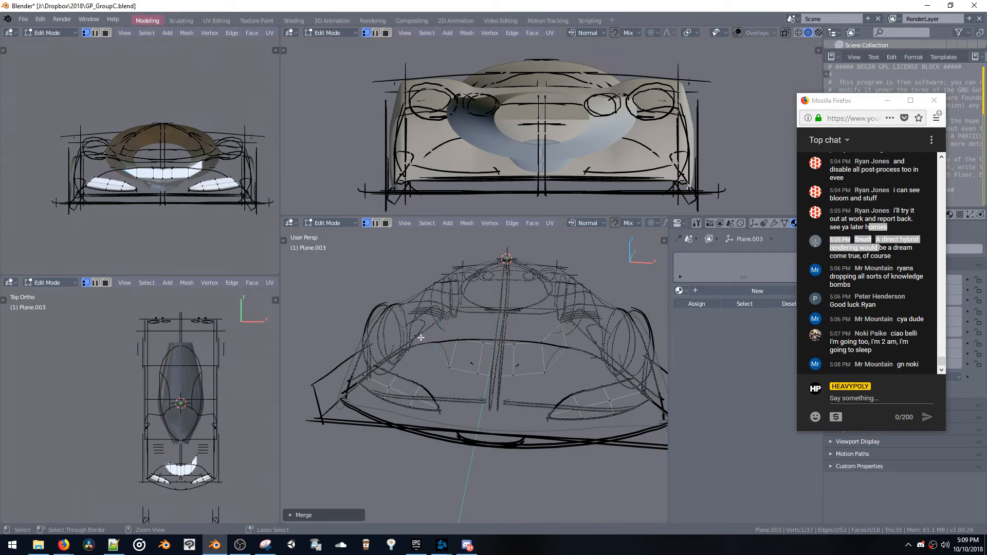
# Move the centre panel's rear vertices onto the sketched upper nose curve in top view
pyautogui.moveTo(428, 339); pyautogui.dragTo(452, 370, button='middle')
pyautogui.click(461, 362)
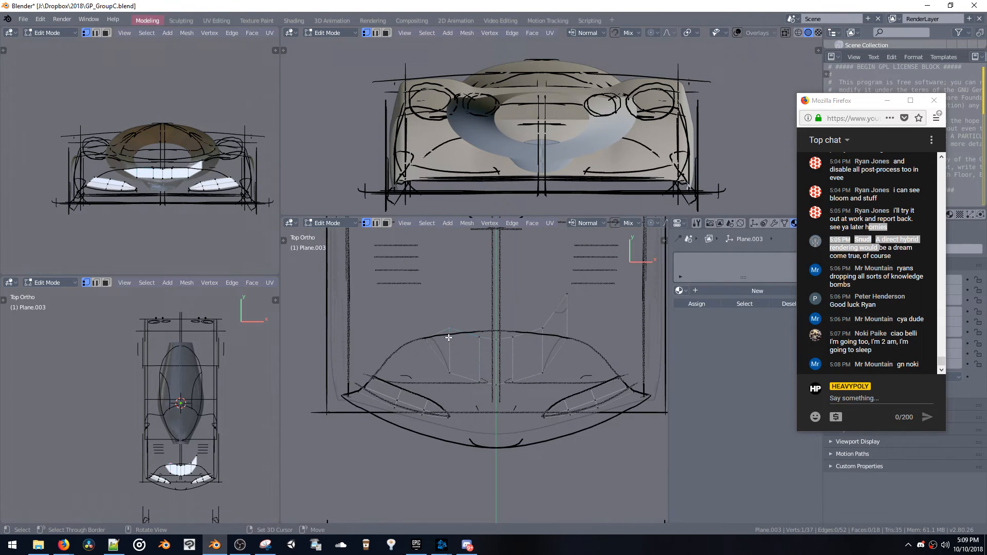
pyautogui.press('g')
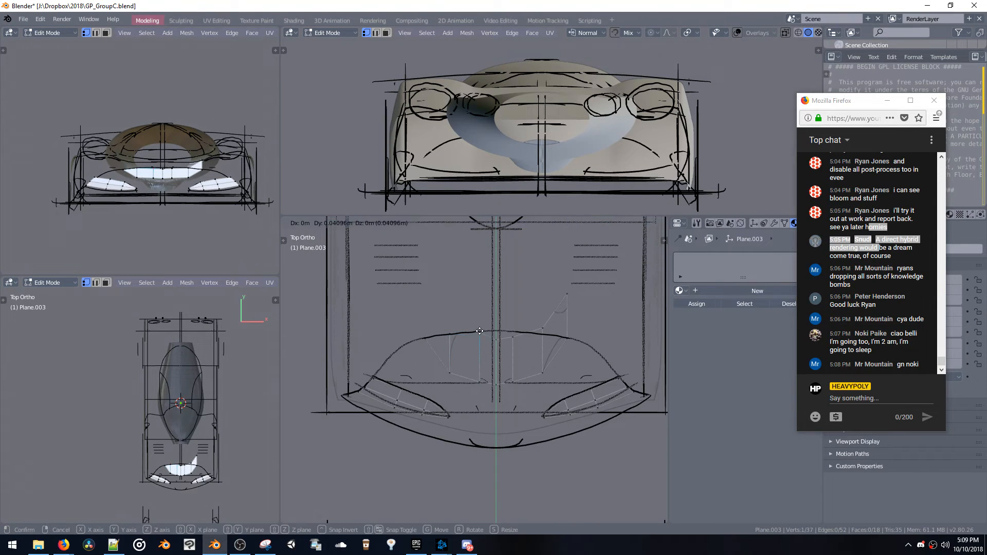
pyautogui.click(497, 335)
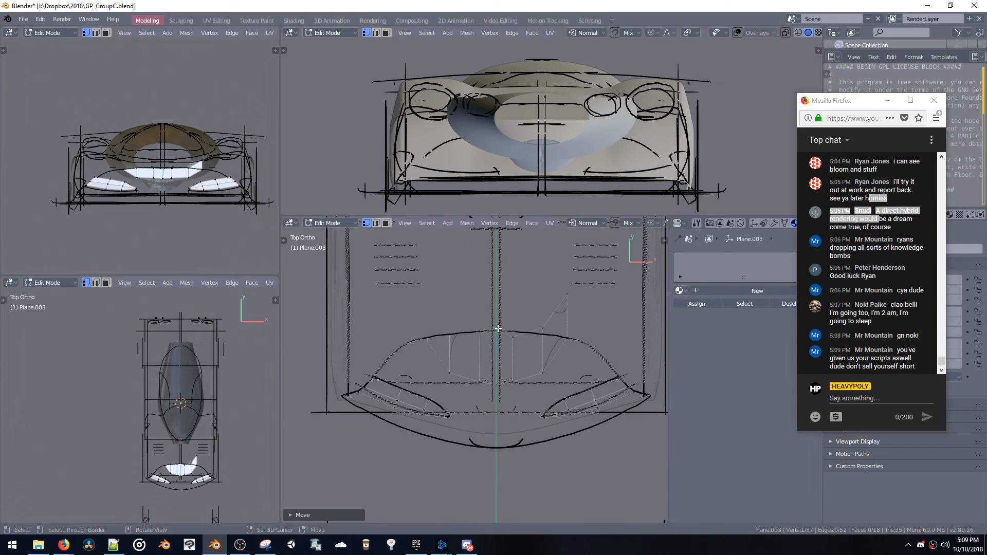
pyautogui.moveTo(474, 330)
pyautogui.mouseDown(button='middle')
pyautogui.moveTo(363, 232)
pyautogui.moveTo(400, 244)
pyautogui.mouseUp(button='middle')
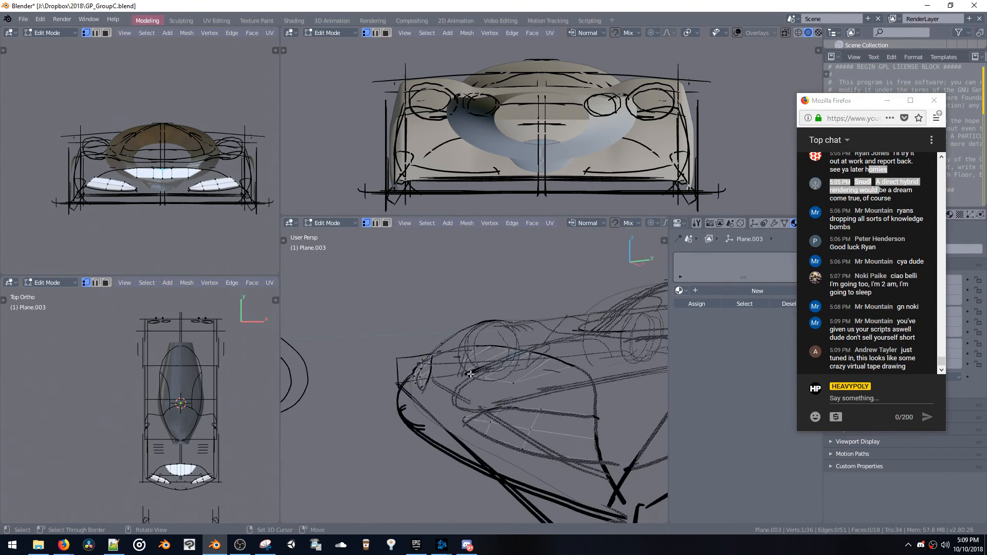
# Adjust the heights of the centre panel's rear vertices along Z to follow the sketched nose curve
pyautogui.press('g')
pyautogui.press('z')
pyautogui.click(465, 346)
pyautogui.press('g')
pyautogui.press('z')
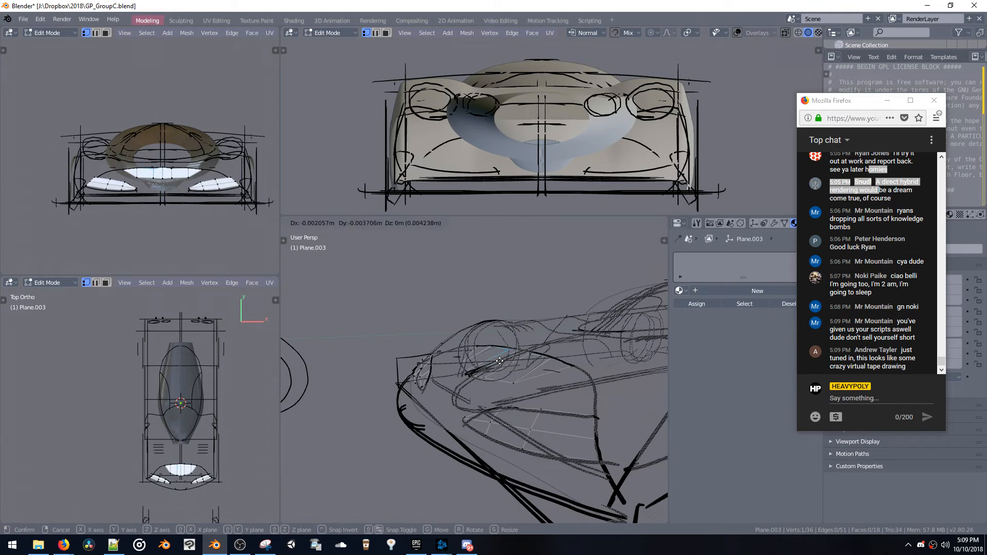
pyautogui.click(484, 345)
pyautogui.moveTo(477, 346)
pyautogui.mouseDown(button='middle')
pyautogui.moveTo(524, 336)
pyautogui.moveTo(493, 344)
pyautogui.mouseUp(button='middle')
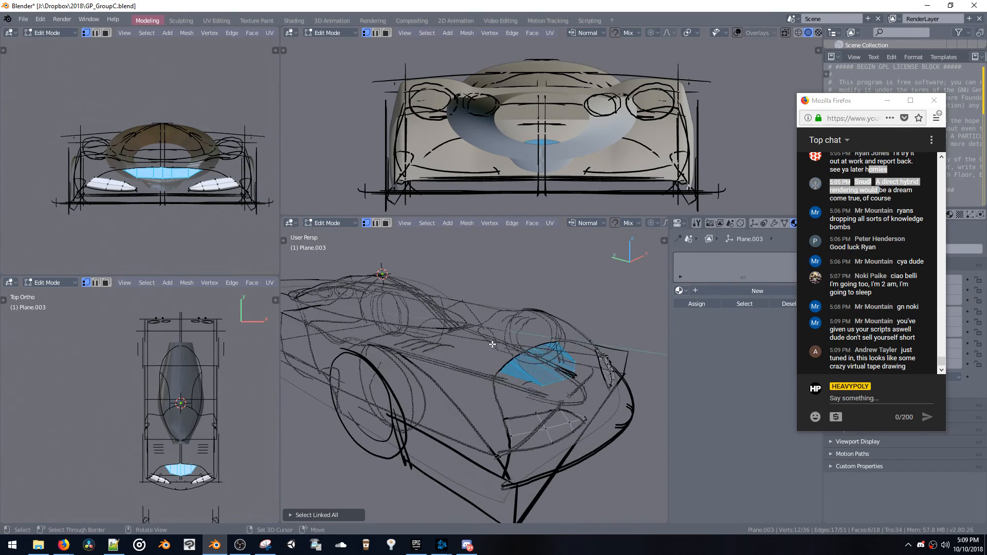
# Reposition one vertex of the nose's centre panel in the perspective view to follow the sketched curve
pyautogui.moveTo(519, 312)
pyautogui.mouseDown(button='middle')
pyautogui.moveTo(459, 390)
pyautogui.moveTo(472, 384)
pyautogui.moveTo(478, 402)
pyautogui.moveTo(438, 339)
pyautogui.moveTo(480, 382)
pyautogui.mouseUp(button='middle')
pyautogui.hotkey('alt', 'a')
pyautogui.press('2')
pyautogui.press('g')
pyautogui.click(473, 388)
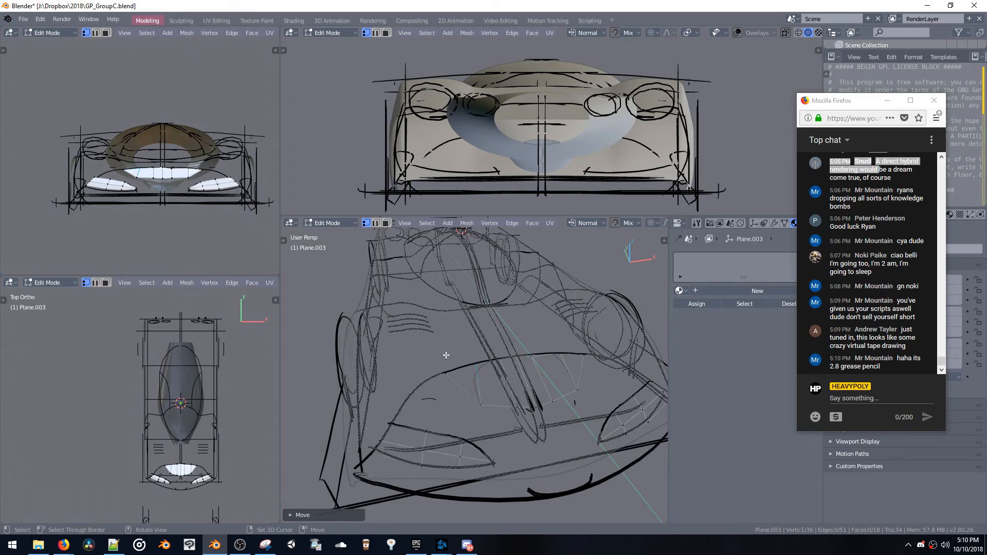
# Leave mesh editing, adjust the viewport shading and hide the nose panels object Plane.003
pyautogui.moveTo(446, 355)
pyautogui.mouseDown(button='middle')
pyautogui.moveTo(452, 364)
pyautogui.moveTo(513, 311)
pyautogui.moveTo(497, 443)
pyautogui.moveTo(498, 400)
pyautogui.moveTo(423, 363)
pyautogui.moveTo(416, 313)
pyautogui.moveTo(467, 361)
pyautogui.moveTo(421, 343)
pyautogui.moveTo(448, 340)
pyautogui.moveTo(433, 339)
pyautogui.mouseUp(button='middle')
pyautogui.press('Tab')
pyautogui.press('z')
pyautogui.click(416, 379)
pyautogui.press('z')
pyautogui.click(409, 315)
pyautogui.press('h')
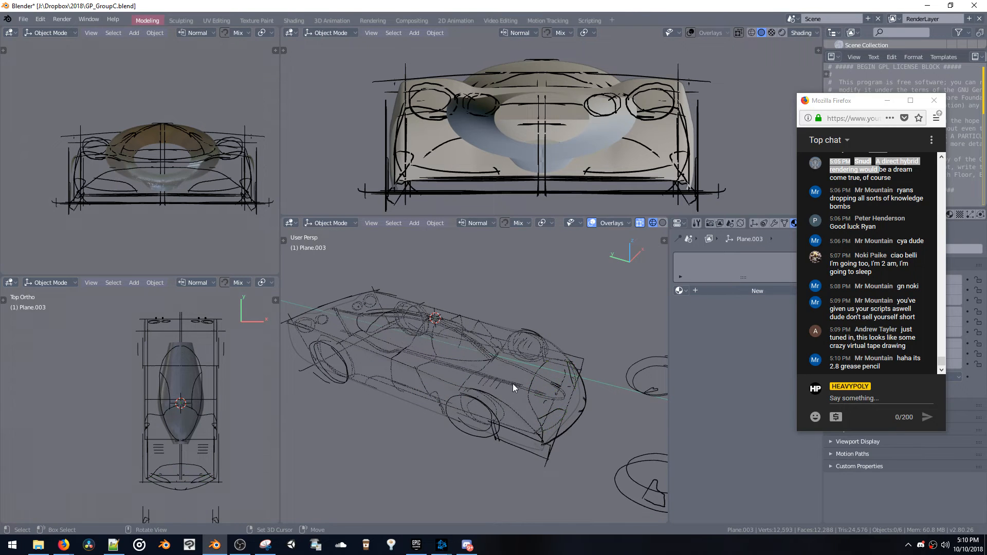
# Hide the remaining car body meshes so that only the grease pencil sketch is shown
pyautogui.click(495, 393)
pyautogui.click(495, 395)
pyautogui.click(495, 394)
pyautogui.press('h')
pyautogui.moveTo(495, 396); pyautogui.dragTo(399, 372, button='middle')
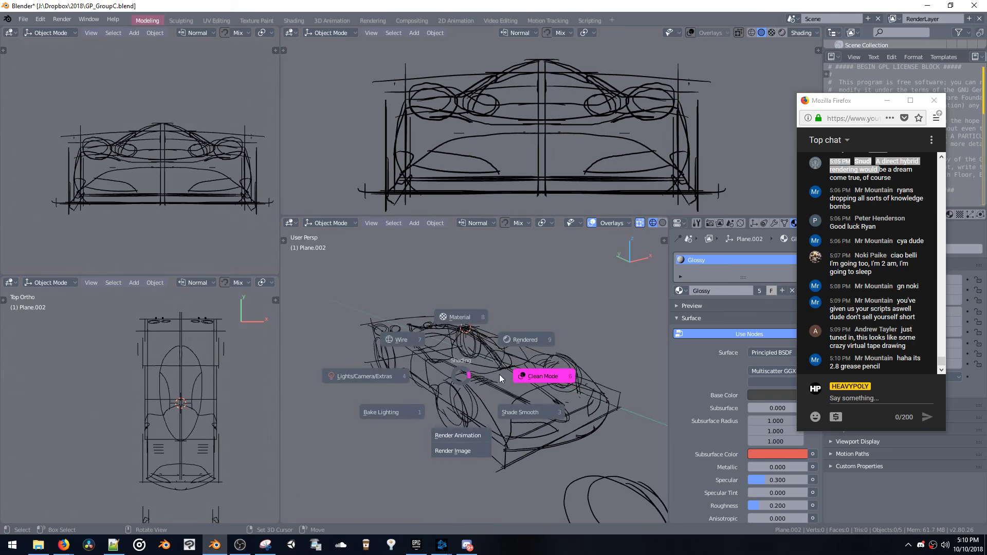
pyautogui.click(463, 375)
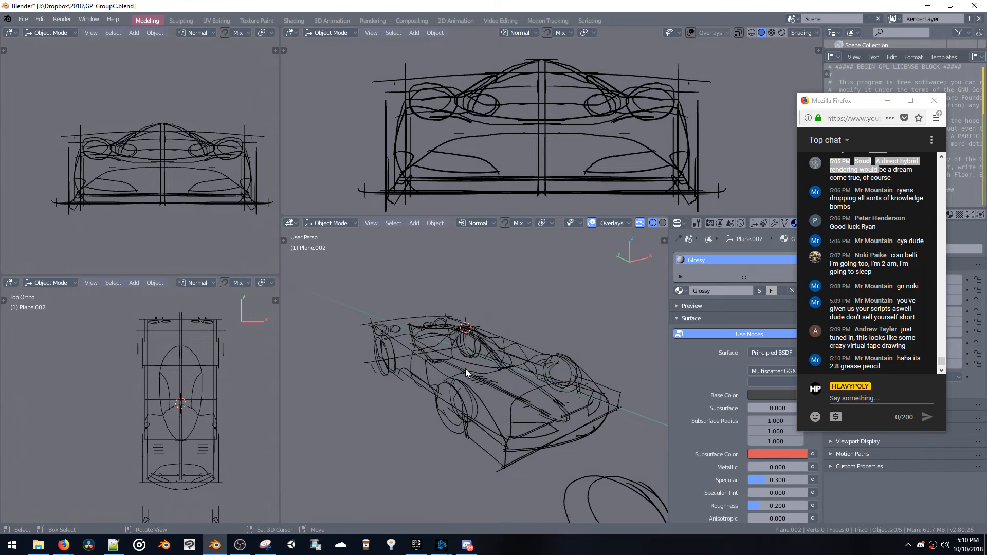
# Enlarge the outliner beside the chat window, select the GPencil object and put it into Draw mode
pyautogui.moveTo(838, 104); pyautogui.dragTo(865, 229)
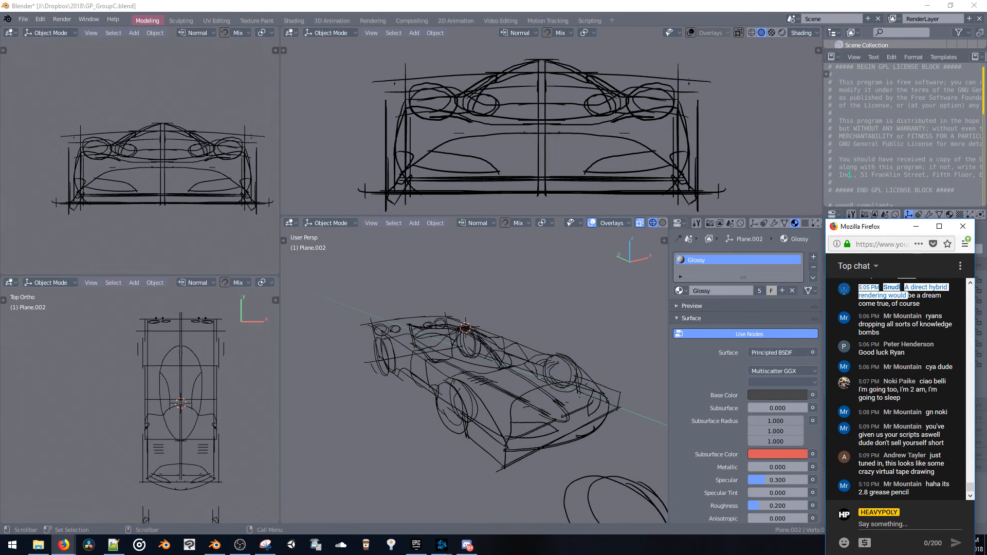
pyautogui.moveTo(860, 54); pyautogui.dragTo(855, 198)
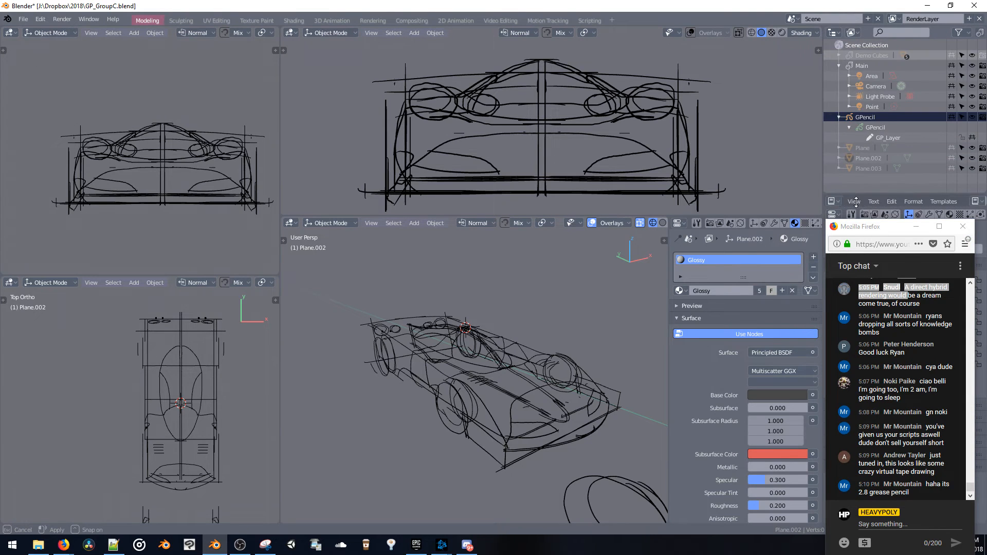
pyautogui.click(861, 125)
pyautogui.click(860, 121)
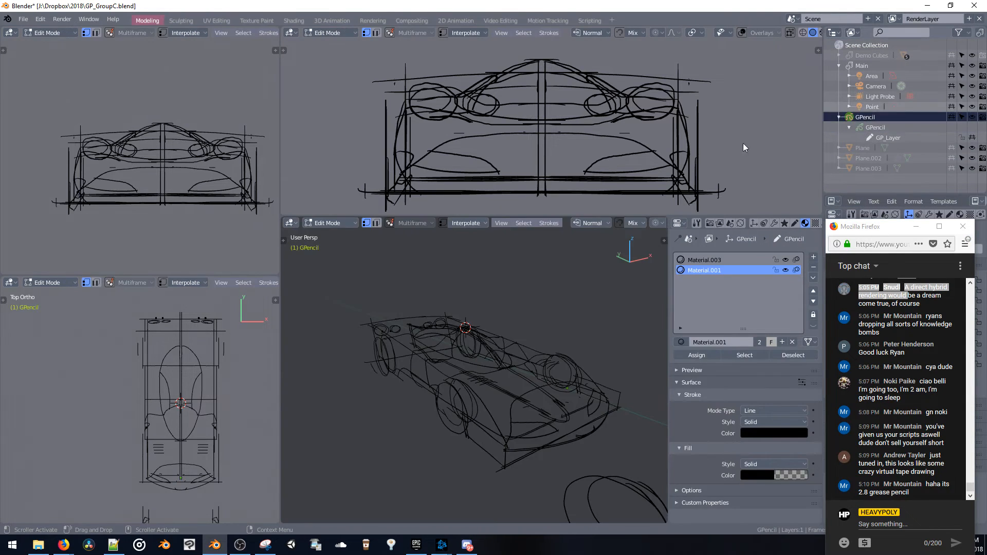
pyautogui.press('space')
pyautogui.click(462, 355)
# Undo the stray stroke and place the 3D cursor on the car's side, working from the left side view
pyautogui.moveTo(411, 324); pyautogui.dragTo(446, 327, button='middle')
pyautogui.moveTo(429, 294); pyautogui.dragTo(505, 352)
pyautogui.moveTo(445, 360)
pyautogui.mouseDown(button='middle')
pyautogui.moveTo(406, 325)
pyautogui.moveTo(424, 286)
pyautogui.moveTo(518, 299)
pyautogui.mouseUp(button='middle')
pyautogui.hotkey('ctrl', 'z')
pyautogui.press('v')
pyautogui.click(448, 301)
pyautogui.press('v')
pyautogui.click(409, 311)
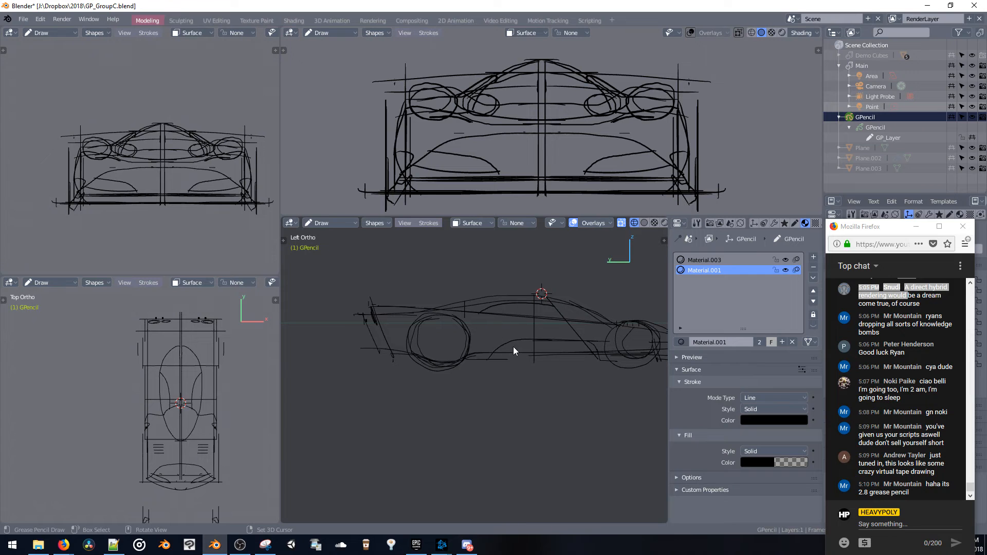
pyautogui.moveTo(519, 338); pyautogui.dragTo(510, 361)
pyautogui.moveTo(513, 350)
pyautogui.mouseDown(button='middle')
pyautogui.moveTo(474, 344)
pyautogui.moveTo(440, 373)
pyautogui.mouseUp(button='middle')
pyautogui.moveTo(502, 309); pyautogui.dragTo(446, 384, button='middle')
pyautogui.keyDown('shift'); pyautogui.rightClick(433, 432); pyautogui.keyUp('shift')
pyautogui.moveTo(433, 432)
pyautogui.mouseDown(button='middle')
pyautogui.moveTo(470, 397)
pyautogui.moveTo(586, 375)
pyautogui.moveTo(467, 353)
pyautogui.moveTo(505, 350)
pyautogui.moveTo(557, 309)
pyautogui.moveTo(566, 329)
pyautogui.moveTo(525, 345)
pyautogui.mouseUp(button='middle')
# Try sketching curved strokes on the lower body side ahead of the rear wheel with surface stroke placement
pyautogui.moveTo(532, 316)
pyautogui.mouseDown()
pyautogui.moveTo(508, 327)
pyautogui.moveTo(481, 369)
pyautogui.mouseUp()
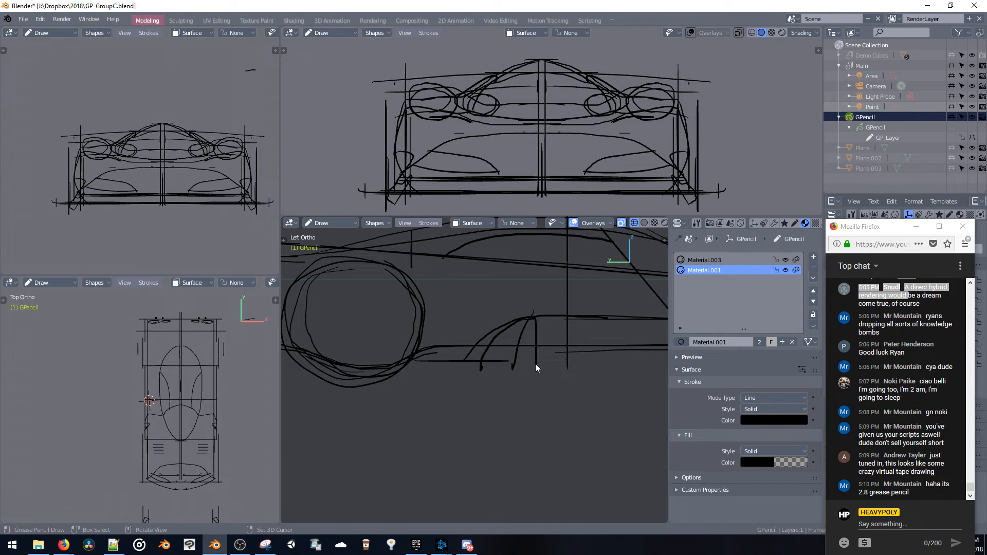
pyautogui.moveTo(538, 319); pyautogui.dragTo(527, 363)
pyautogui.moveTo(529, 323)
pyautogui.mouseDown(button='middle')
pyautogui.moveTo(441, 380)
pyautogui.moveTo(472, 419)
pyautogui.mouseUp(button='middle')
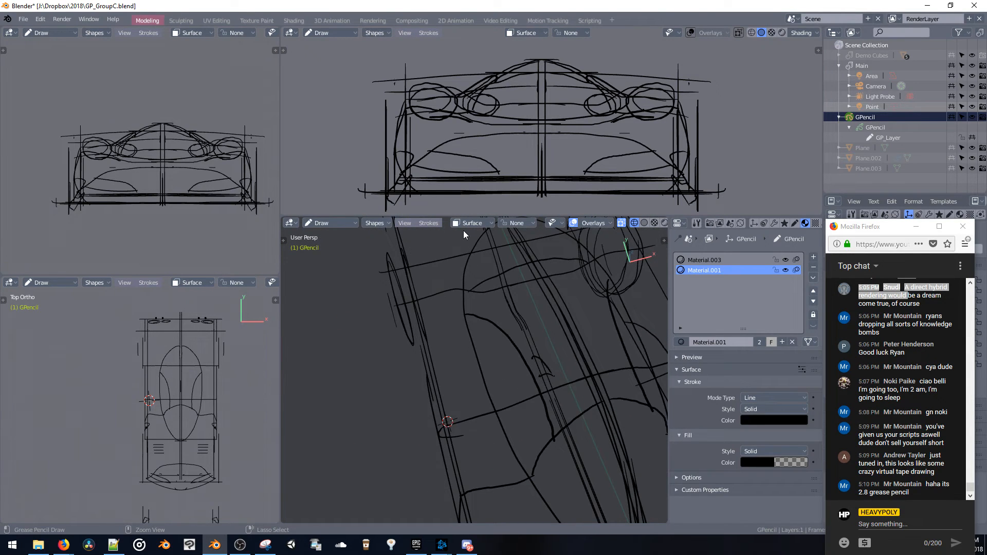
# Set stroke placement to 3D Cursor and sketch curved intake lines on the lower side ahead of the rear wheel
pyautogui.click(468, 224)
pyautogui.click(465, 266)
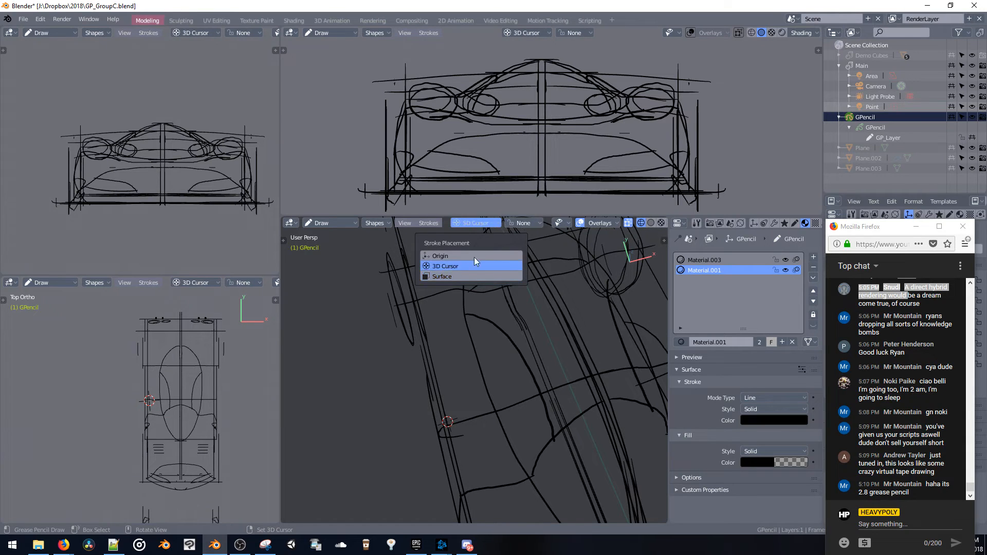
pyautogui.moveTo(430, 347)
pyautogui.mouseDown(button='middle')
pyautogui.moveTo(575, 377)
pyautogui.moveTo(473, 356)
pyautogui.mouseUp(button='middle')
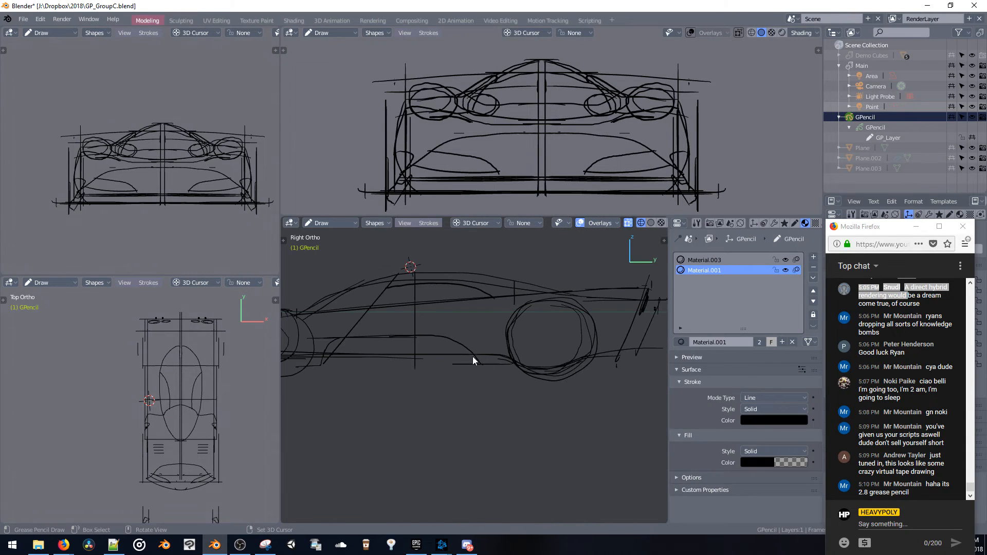
pyautogui.press('ctrl+KP_3')
pyautogui.moveTo(513, 335); pyautogui.dragTo(474, 363)
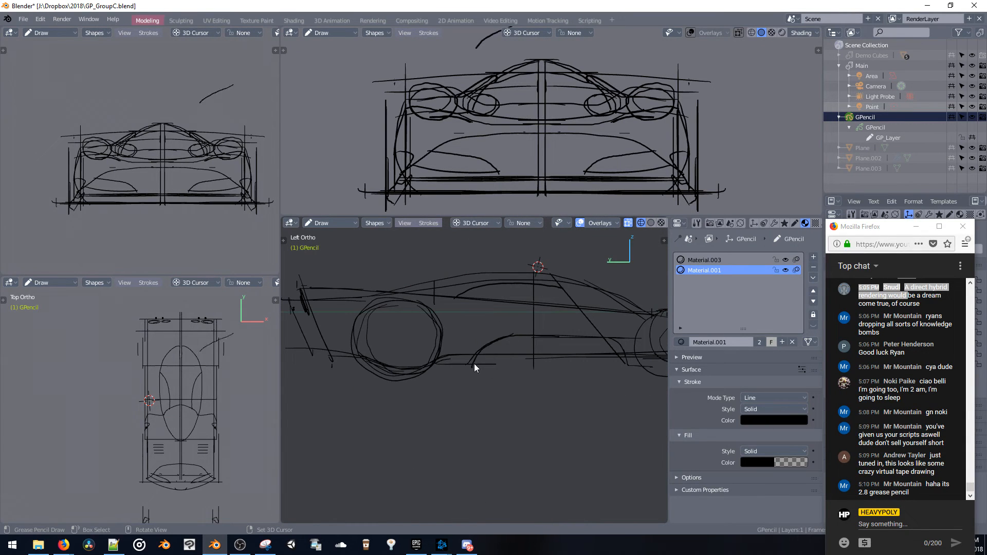
pyautogui.hotkey('ctrl', 'z')
pyautogui.moveTo(516, 337); pyautogui.dragTo(476, 366)
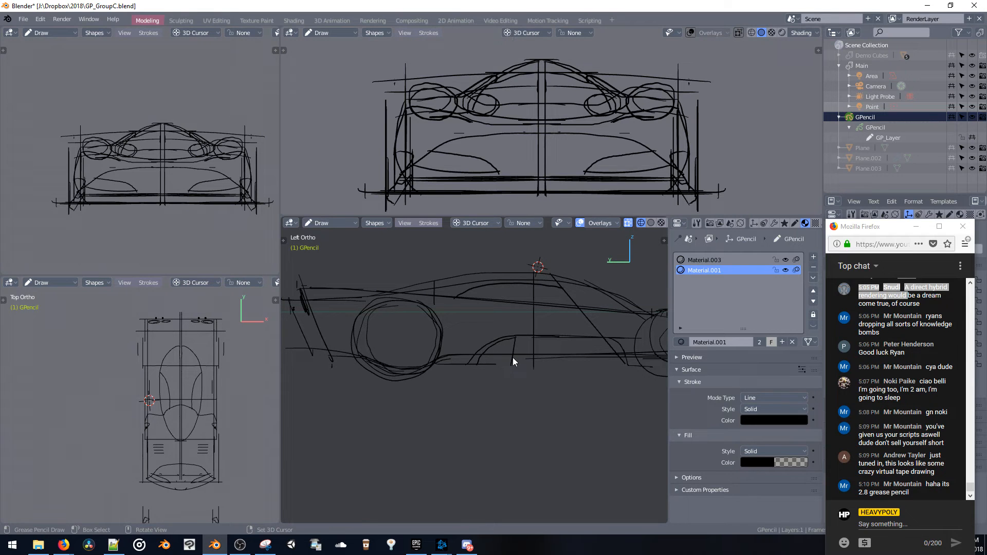
pyautogui.moveTo(521, 339); pyautogui.dragTo(506, 367)
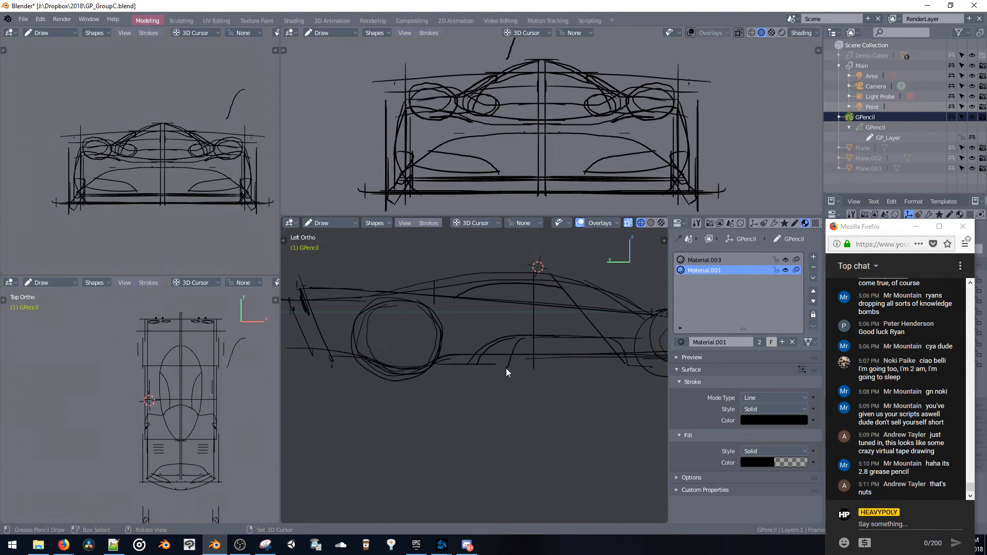
pyautogui.moveTo(522, 341)
pyautogui.mouseDown(button='middle')
pyautogui.moveTo(507, 330)
pyautogui.moveTo(424, 365)
pyautogui.moveTo(487, 350)
pyautogui.moveTo(473, 319)
pyautogui.moveTo(508, 392)
pyautogui.moveTo(541, 411)
pyautogui.mouseUp(button='middle')
# Select the new intake strokes' points in Edit mode and move them along the X axis
pyautogui.press('Tab')
pyautogui.click(504, 387)
pyautogui.press('g')
pyautogui.press('x')
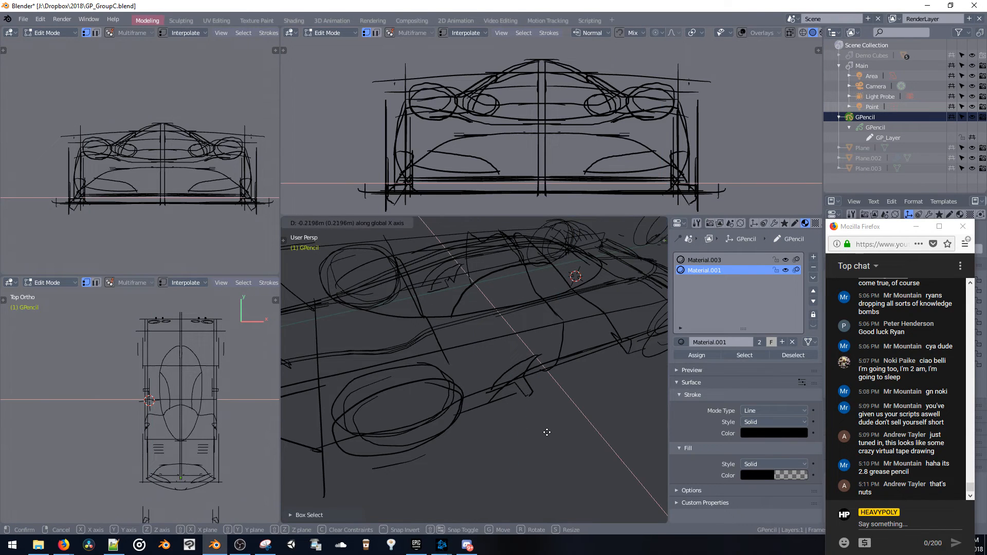
pyautogui.click(524, 404)
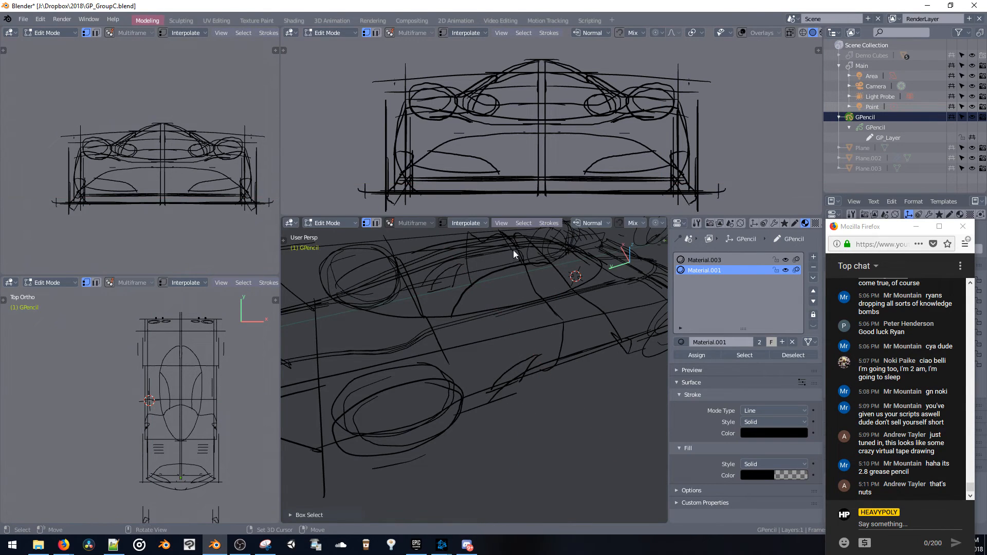
# Turn on proportional editing and shift the intake stroke points along X with the influence size widened to about 1.21
pyautogui.click(662, 222)
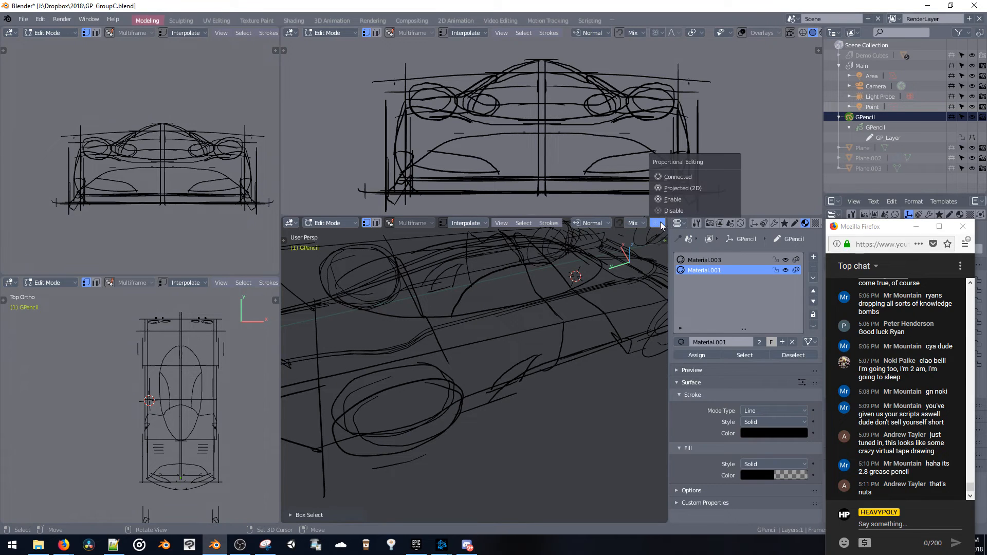
pyautogui.click(669, 180)
pyautogui.press('g')
pyautogui.press('x')
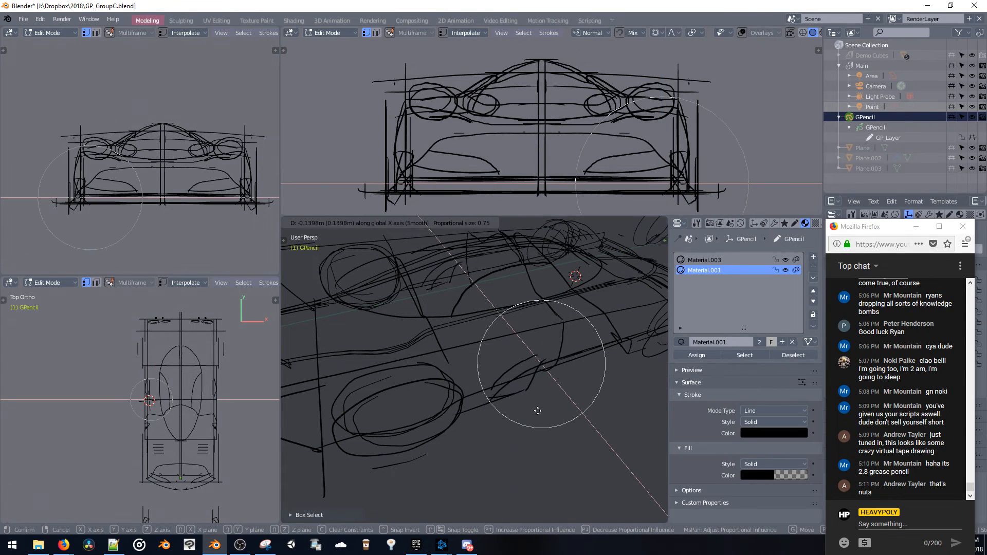
pyautogui.scroll(-3, 537, 411)
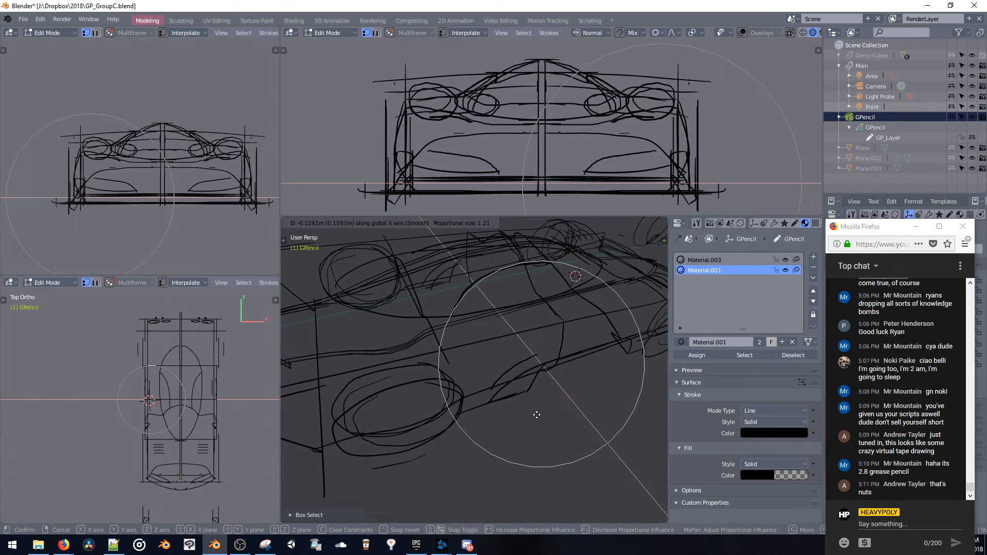
pyautogui.click(536, 417)
pyautogui.press('g')
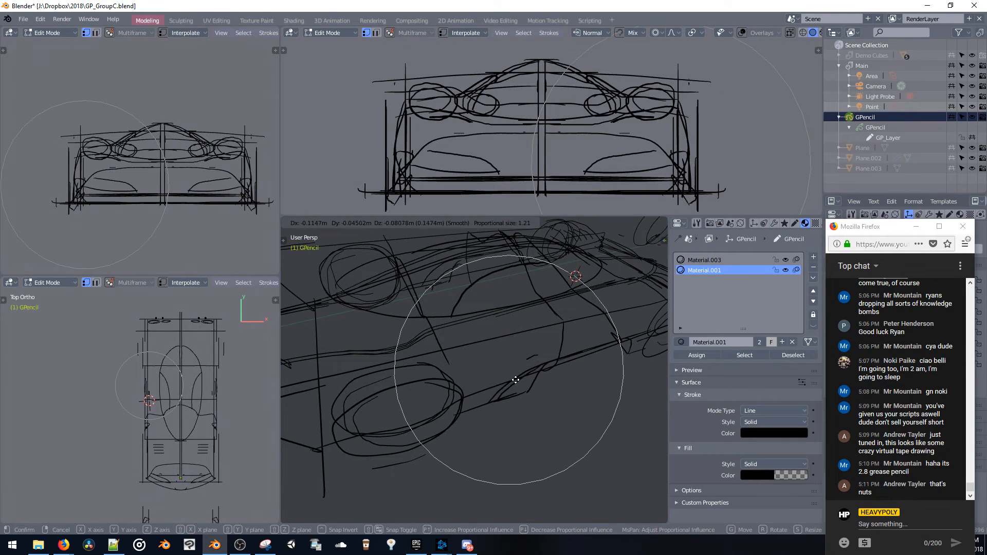
pyautogui.press('x')
pyautogui.click(517, 378)
# Place the 3D cursor over the rear fender and return to Draw mode in top view
pyautogui.moveTo(516, 378)
pyautogui.mouseDown(button='middle')
pyautogui.moveTo(488, 341)
pyautogui.moveTo(393, 334)
pyautogui.moveTo(478, 365)
pyautogui.moveTo(502, 347)
pyautogui.moveTo(588, 326)
pyautogui.moveTo(612, 338)
pyautogui.moveTo(618, 397)
pyautogui.moveTo(529, 409)
pyautogui.moveTo(577, 349)
pyautogui.moveTo(584, 319)
pyautogui.moveTo(493, 323)
pyautogui.moveTo(536, 353)
pyautogui.moveTo(546, 402)
pyautogui.moveTo(533, 388)
pyautogui.moveTo(534, 328)
pyautogui.moveTo(570, 350)
pyautogui.mouseUp(button='middle')
pyautogui.rightClick(584, 319)
pyautogui.rightClick(496, 319)
pyautogui.press('space')
pyautogui.press('v')
pyautogui.press('space')
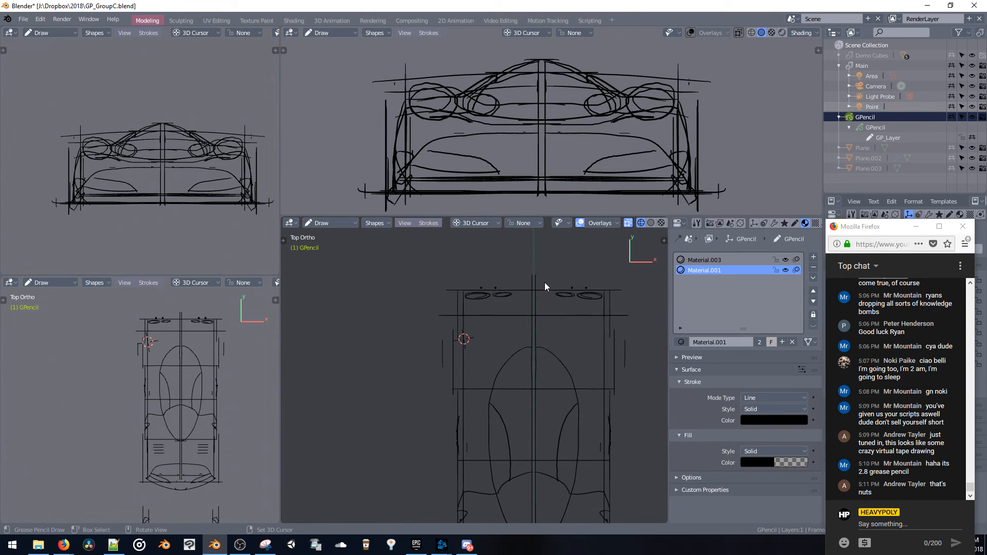
pyautogui.scroll(4, 508, 308)
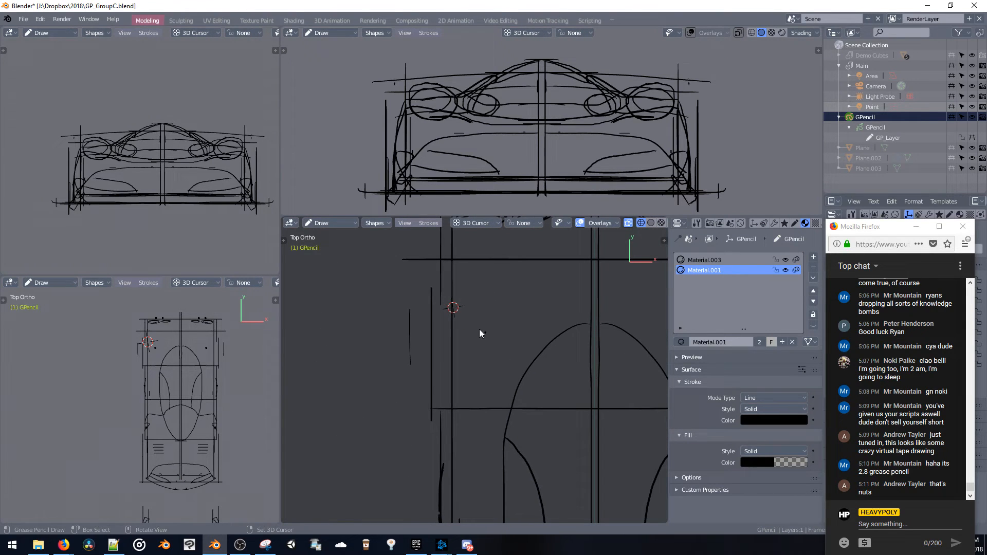
# Try sketching a T-shaped outline on the rear deck between the fender and the canopy
pyautogui.moveTo(490, 359); pyautogui.dragTo(477, 330)
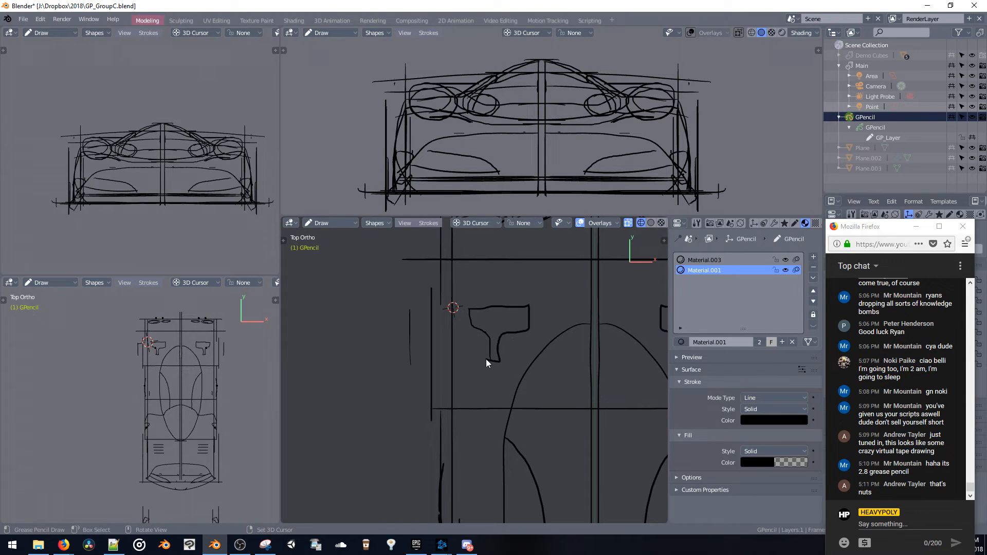
pyautogui.hotkey('ctrl', 'z')
pyautogui.moveTo(465, 314); pyautogui.dragTo(524, 313)
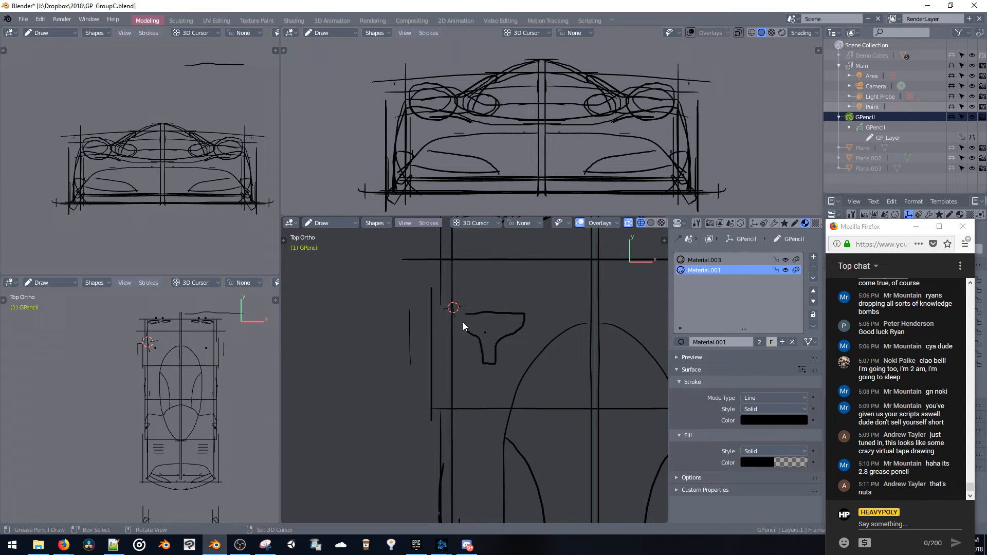
pyautogui.moveTo(463, 323); pyautogui.dragTo(465, 314)
pyautogui.hotkey('ctrl', 'z')
# Sketch a T-shaped outline beside the canopy, just inside the body's side line, in top view
pyautogui.keyDown('shift'); pyautogui.moveTo(469, 382); pyautogui.dragTo(475, 296, button='middle'); pyautogui.keyUp('shift')
pyautogui.moveTo(463, 356); pyautogui.dragTo(498, 356)
pyautogui.hotkey('ctrl', 'z')
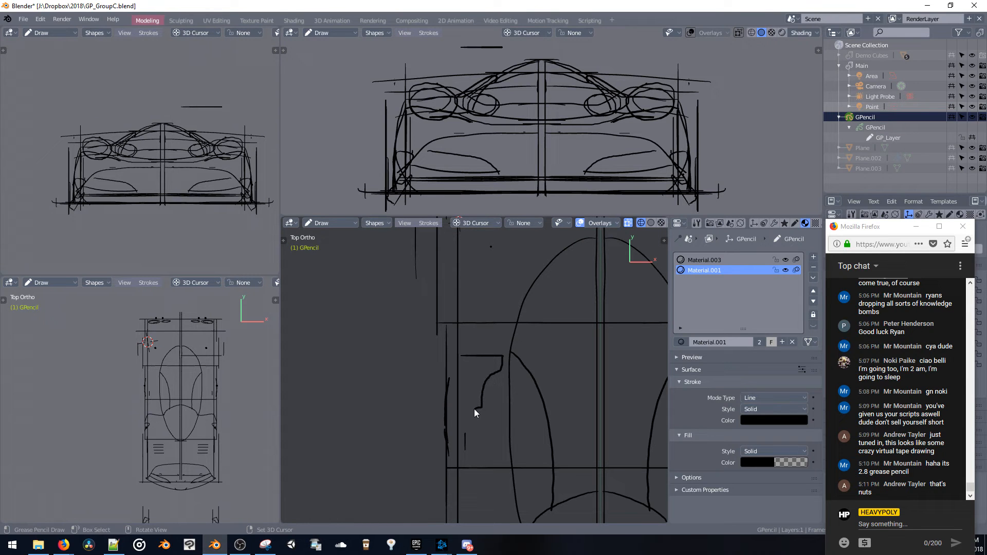
pyautogui.moveTo(450, 352)
pyautogui.mouseDown(button='middle')
pyautogui.moveTo(507, 282)
pyautogui.moveTo(490, 309)
pyautogui.moveTo(439, 272)
pyautogui.moveTo(460, 317)
pyautogui.moveTo(467, 274)
pyautogui.moveTo(489, 374)
pyautogui.moveTo(480, 349)
pyautogui.mouseUp(button='middle')
# Select the T-shaped outline in Edit mode and lower it towards the bodywork with proportional size about 3.14
pyautogui.hotkey('ctrl', 'Tab')
pyautogui.click(449, 318)
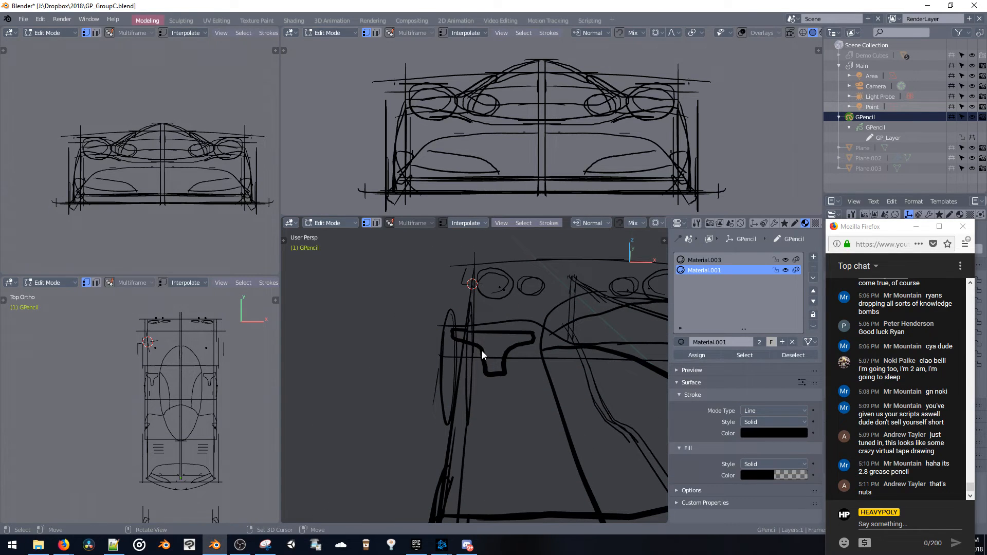
pyautogui.press('g')
pyautogui.click(497, 394)
pyautogui.moveTo(497, 393); pyautogui.dragTo(485, 326, button='middle')
pyautogui.press('g')
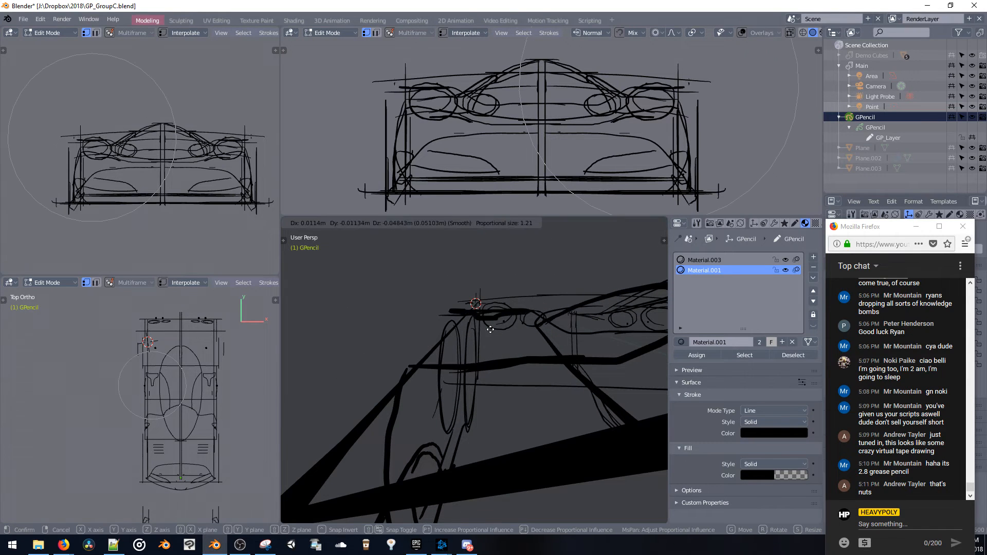
pyautogui.scroll(-3, 500, 354)
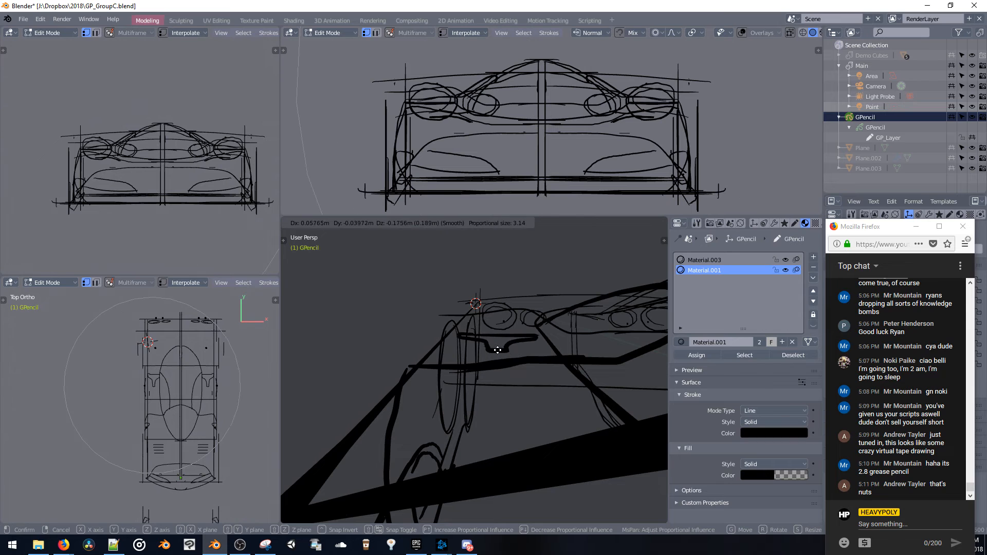
pyautogui.click(498, 345)
# Move and rotate the T-shaped outline to follow the slope of the sketched body
pyautogui.moveTo(498, 345)
pyautogui.mouseDown(button='middle')
pyautogui.moveTo(510, 399)
pyautogui.moveTo(493, 375)
pyautogui.moveTo(544, 448)
pyautogui.moveTo(619, 402)
pyautogui.moveTo(566, 372)
pyautogui.moveTo(573, 346)
pyautogui.moveTo(628, 352)
pyautogui.moveTo(605, 332)
pyautogui.moveTo(556, 328)
pyautogui.moveTo(592, 347)
pyautogui.moveTo(575, 366)
pyautogui.moveTo(480, 368)
pyautogui.mouseUp(button='middle')
pyautogui.press('g')
pyautogui.click(539, 422)
pyautogui.press('r')
pyautogui.click(593, 355)
# Place the 3D cursor near the centreline at the front of the nose, using the top view
pyautogui.moveTo(508, 338)
pyautogui.mouseDown(button='middle')
pyautogui.moveTo(550, 375)
pyautogui.moveTo(570, 418)
pyautogui.moveTo(474, 332)
pyautogui.moveTo(520, 354)
pyautogui.moveTo(476, 309)
pyautogui.moveTo(429, 329)
pyautogui.mouseUp(button='middle')
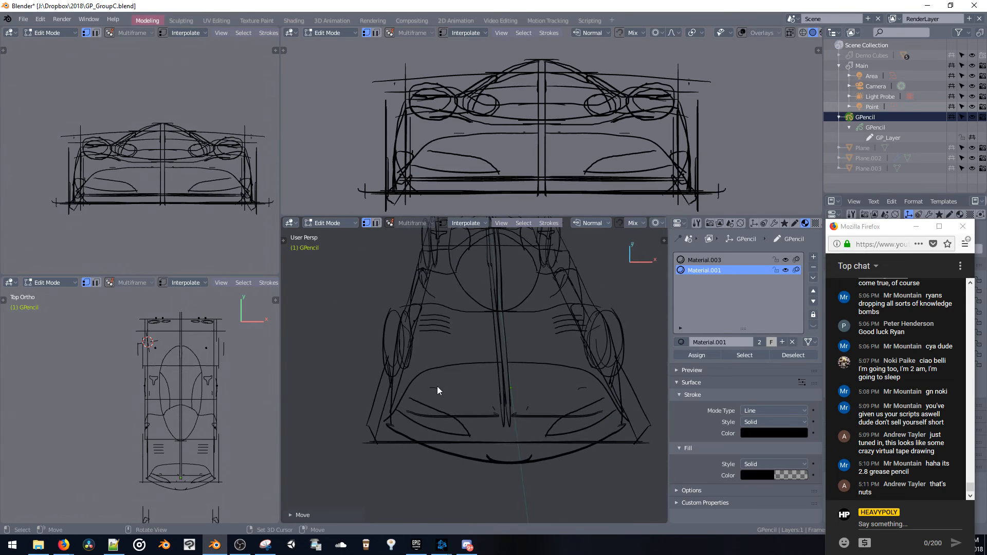
pyautogui.keyDown('shift'); pyautogui.rightClick(504, 422); pyautogui.keyUp('shift')
pyautogui.moveTo(512, 407); pyautogui.dragTo(514, 448, button='middle')
pyautogui.keyDown('shift'); pyautogui.moveTo(187, 495); pyautogui.dragTo(181, 487, button='right'); pyautogui.keyUp('shift')
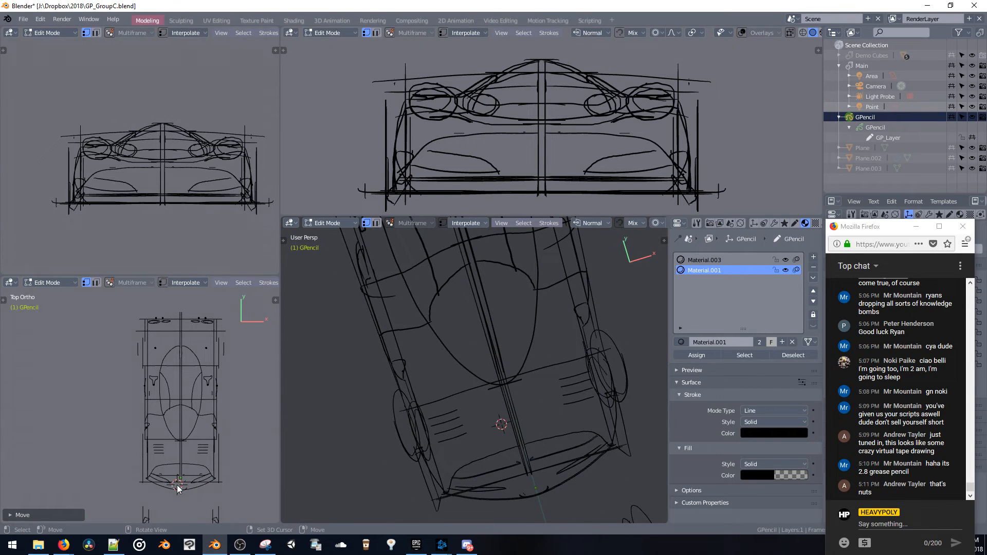
pyautogui.rightClick(181, 484)
pyautogui.rightClick(183, 486)
pyautogui.keyDown('shift'); pyautogui.moveTo(180, 466); pyautogui.dragTo(181, 416, button='middle'); pyautogui.keyUp('shift')
pyautogui.scroll(1, 181, 416)
pyautogui.scroll(5, 181, 416)
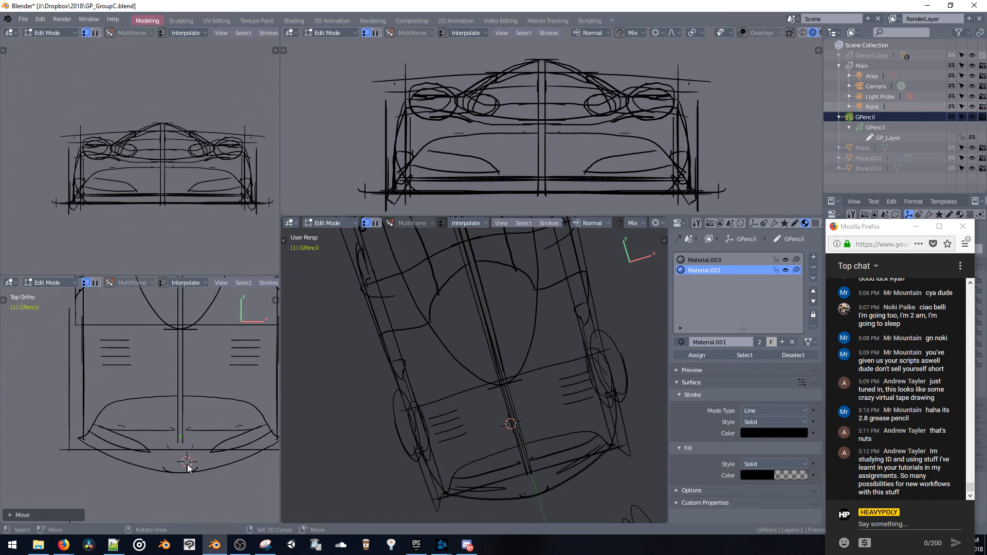
pyautogui.moveTo(517, 387)
pyautogui.mouseDown(button='middle')
pyautogui.moveTo(474, 391)
pyautogui.moveTo(440, 356)
pyautogui.moveTo(449, 318)
pyautogui.moveTo(505, 343)
pyautogui.moveTo(448, 354)
pyautogui.moveTo(465, 365)
pyautogui.mouseUp(button='middle')
pyautogui.press('g')
pyautogui.click(386, 361)
pyautogui.hotkey('ctrl', 'z')
# Return the grease pencil to Draw mode and show the nose from the top in the main viewport
pyautogui.press('Tab')
pyautogui.click(444, 304)
pyautogui.moveTo(465, 366); pyautogui.dragTo(444, 364)
pyautogui.moveTo(344, 356); pyautogui.dragTo(426, 285, button='middle')
pyautogui.press('`')
pyautogui.click(426, 285)
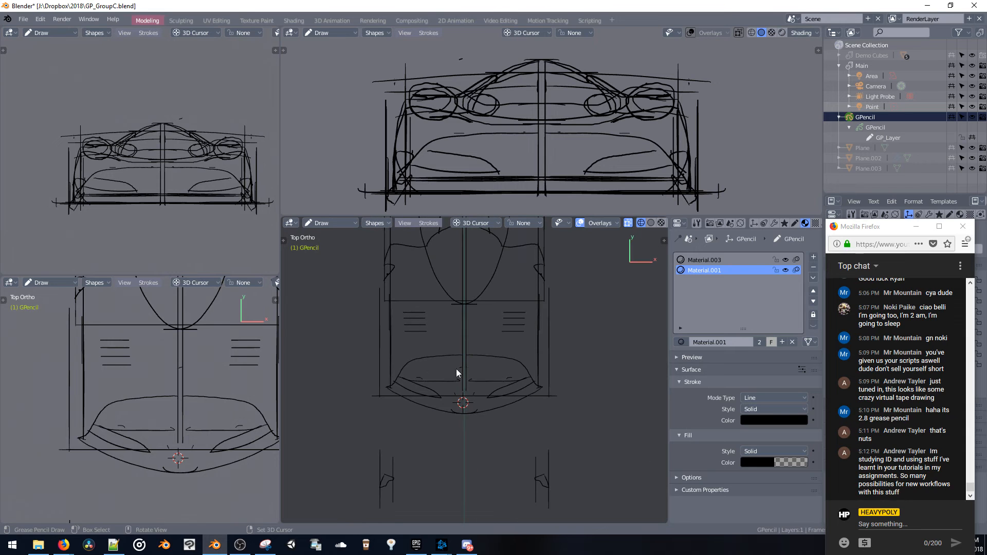
# Place the 3D cursor using the front and top views, ending near the centreline at the nose, and return to top view
pyautogui.moveTo(378, 393)
pyautogui.mouseDown(button='middle')
pyautogui.moveTo(419, 353)
pyautogui.moveTo(423, 312)
pyautogui.moveTo(443, 293)
pyautogui.moveTo(428, 365)
pyautogui.mouseUp(button='middle')
pyautogui.moveTo(155, 201)
pyautogui.keyDown('ctrl'); pyautogui.mouseDown(button='middle')
pyautogui.moveTo(143, 178)
pyautogui.moveTo(187, 246)
pyautogui.moveTo(198, 286)
pyautogui.moveTo(171, 158)
pyautogui.mouseUp(button='middle'); pyautogui.keyUp('ctrl')
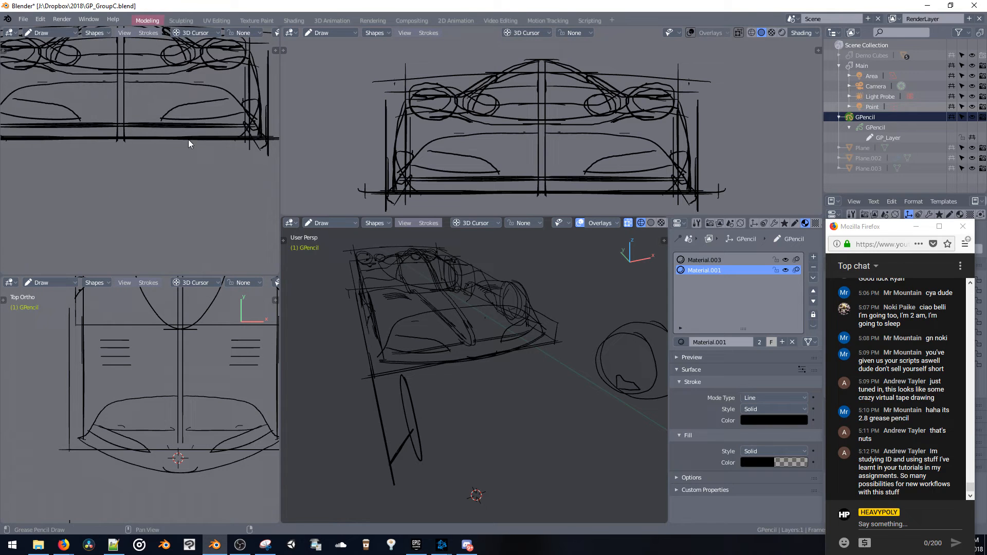
pyautogui.keyDown('shift'); pyautogui.moveTo(268, 133); pyautogui.dragTo(227, 159, button='middle'); pyautogui.keyUp('shift')
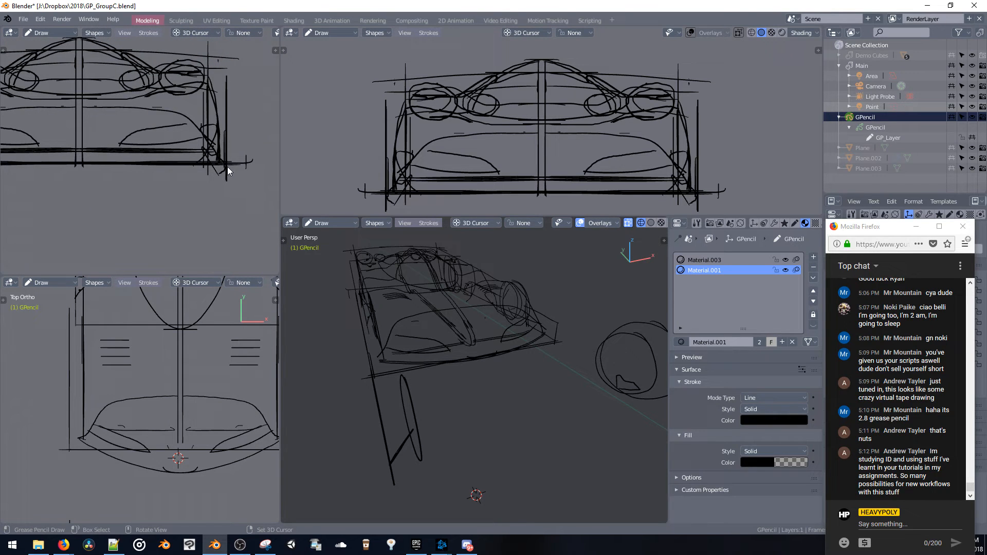
pyautogui.rightClick(227, 167)
pyautogui.rightClick(175, 456)
pyautogui.moveTo(443, 319); pyautogui.dragTo(478, 386, button='middle')
pyautogui.press('KP_7')
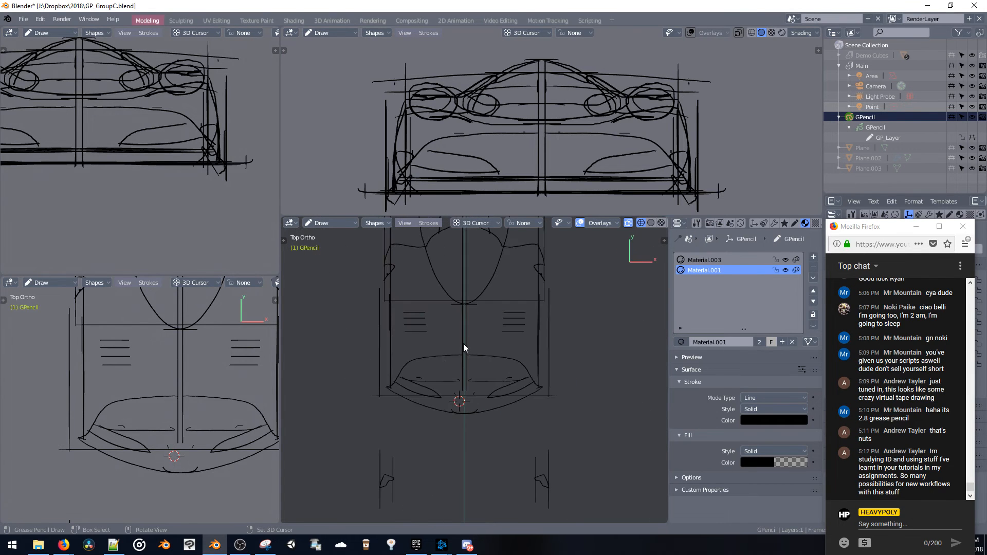
# Sketch mirrored contour lines across the nose above the headlight shapes in top view, undoing the rejected strokes
pyautogui.moveTo(416, 367)
pyautogui.mouseDown()
pyautogui.moveTo(453, 376)
pyautogui.moveTo(414, 361)
pyautogui.moveTo(446, 385)
pyautogui.moveTo(466, 375)
pyautogui.mouseUp()
pyautogui.hotkey('ctrl', 'z')
pyautogui.hotkey('ctrl', 'z')
pyautogui.hotkey('ctrl', 'z')
pyautogui.moveTo(406, 366); pyautogui.dragTo(465, 370)
pyautogui.hotkey('ctrl', 'z')
pyautogui.hotkey('ctrl', 'z')
pyautogui.hotkey('ctrl', 'z')
pyautogui.hotkey('ctrl', 'z')
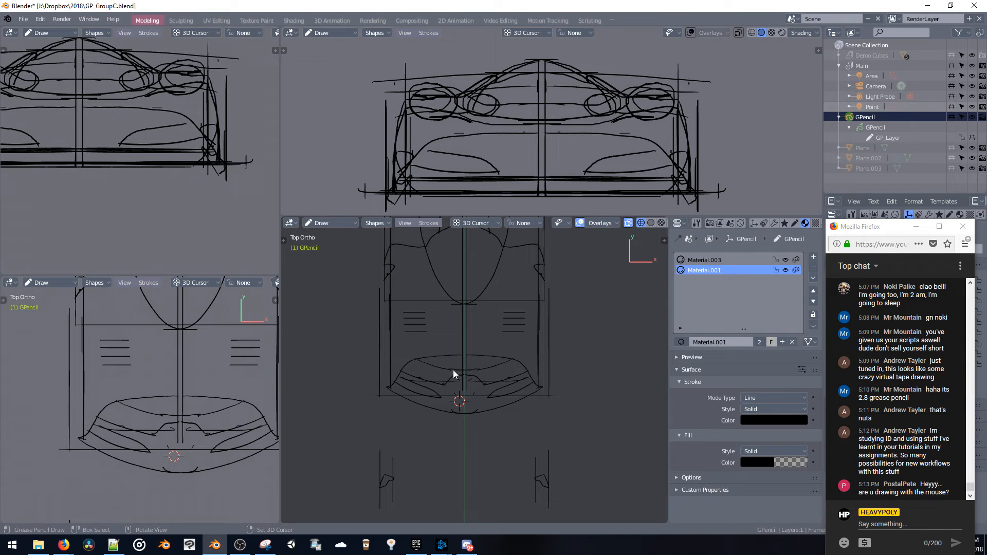
pyautogui.moveTo(451, 374)
pyautogui.mouseDown(button='middle')
pyautogui.moveTo(471, 292)
pyautogui.moveTo(492, 331)
pyautogui.moveTo(477, 352)
pyautogui.moveTo(499, 316)
pyautogui.moveTo(477, 343)
pyautogui.moveTo(430, 325)
pyautogui.moveTo(489, 341)
pyautogui.moveTo(438, 325)
pyautogui.mouseUp(button='middle')
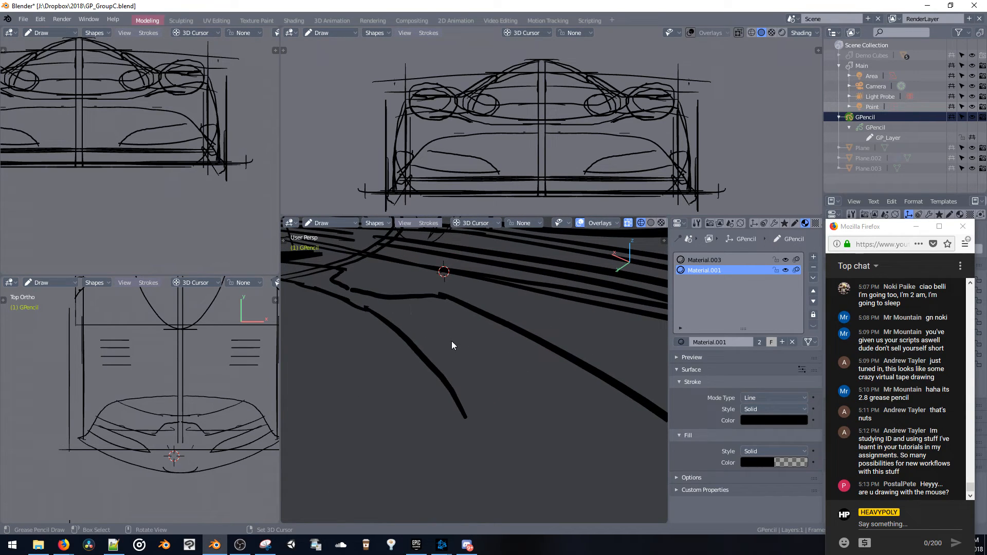
pyautogui.press('b')
pyautogui.moveTo(369, 298); pyautogui.dragTo(461, 355)
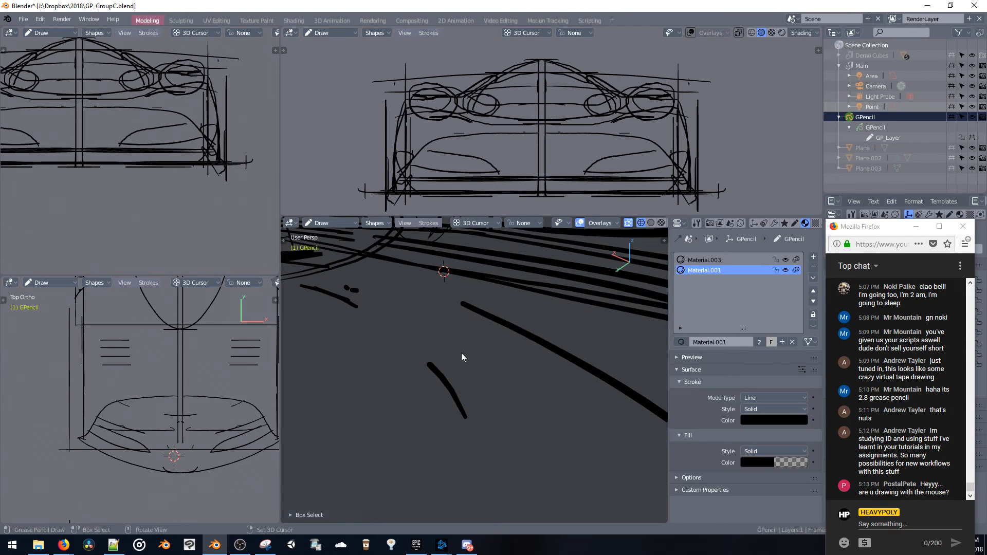
pyautogui.hotkey('ctrl', 'z')
# Select the new nose contour strokes in Edit mode and raise them along Z
pyautogui.hotkey('ctrl', 'Tab')
pyautogui.click(405, 323)
pyautogui.press('b')
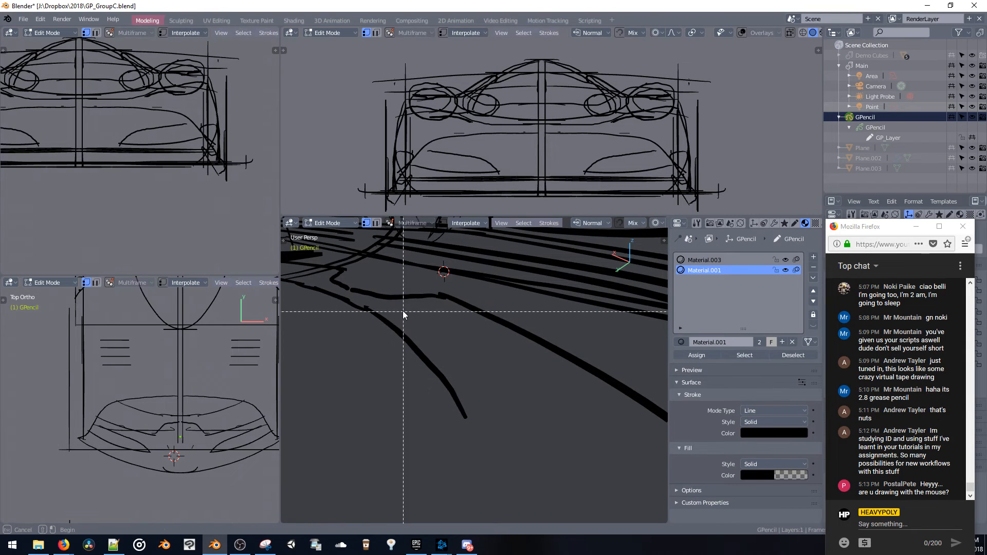
pyautogui.moveTo(366, 284); pyautogui.dragTo(490, 363)
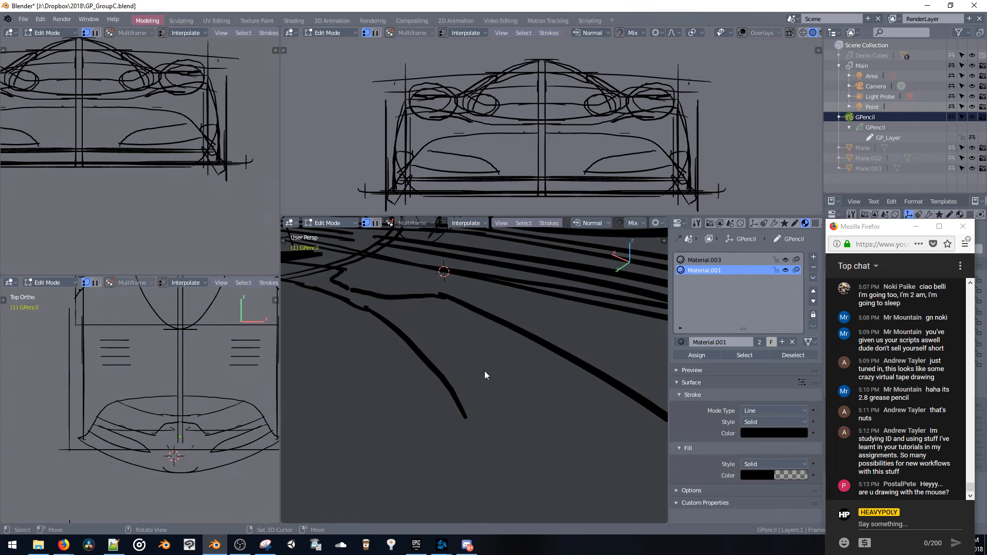
pyautogui.press('g')
pyautogui.press('z')
pyautogui.click(468, 270)
pyautogui.moveTo(468, 269)
pyautogui.keyDown('ctrl'); pyautogui.mouseDown(button='middle')
pyautogui.moveTo(506, 363)
pyautogui.moveTo(483, 402)
pyautogui.moveTo(490, 358)
pyautogui.moveTo(467, 363)
pyautogui.mouseUp(button='middle'); pyautogui.keyUp('ctrl')
pyautogui.press('g')
pyautogui.press('z')
pyautogui.click(501, 328)
# Box-select part of the nose contour near the centreline and raise it about 0.4 m along Z with proportional size 3.14
pyautogui.moveTo(474, 366); pyautogui.dragTo(475, 363, button='middle')
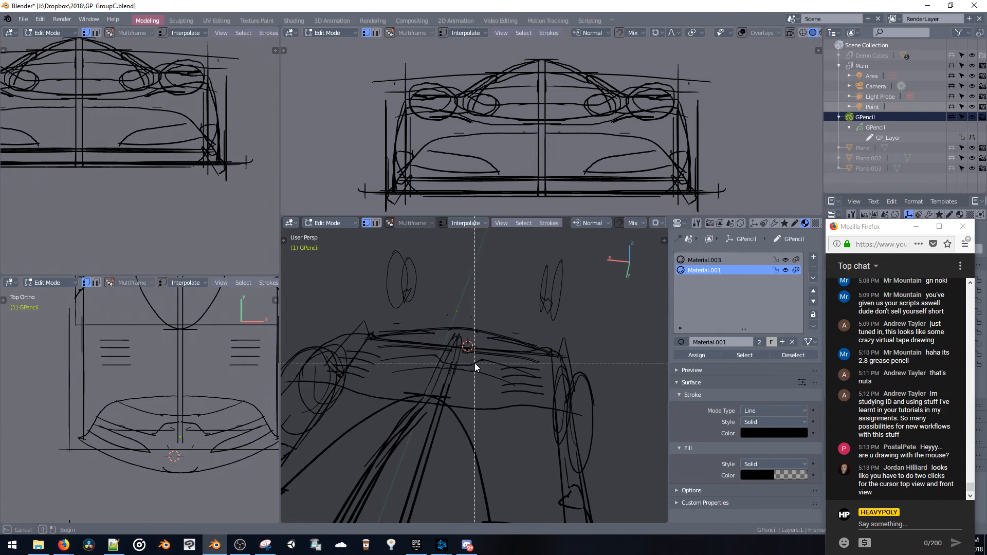
pyautogui.press('b')
pyautogui.moveTo(488, 374); pyautogui.dragTo(489, 377)
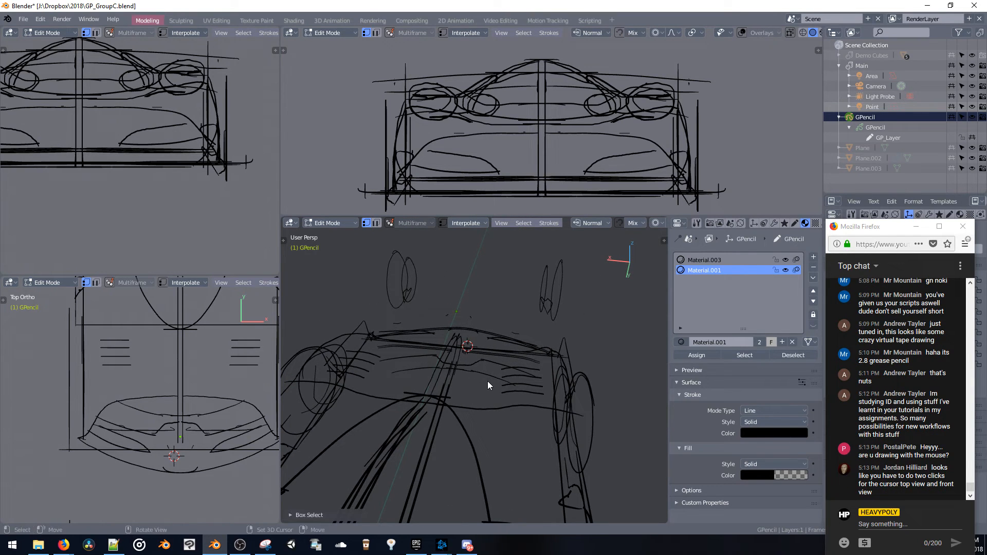
pyautogui.press('g')
pyautogui.press('z')
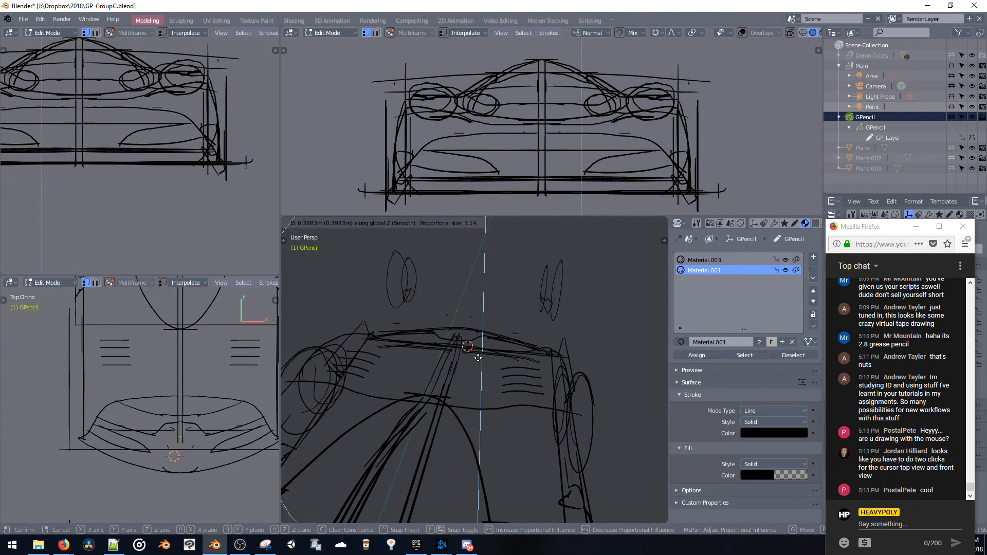
pyautogui.click(478, 357)
# Shift the selected nose contour along Y and fine-tune its height along Z with proportional editing
pyautogui.moveTo(505, 354); pyautogui.dragTo(444, 349, button='middle')
pyautogui.press('g')
pyautogui.press('z')
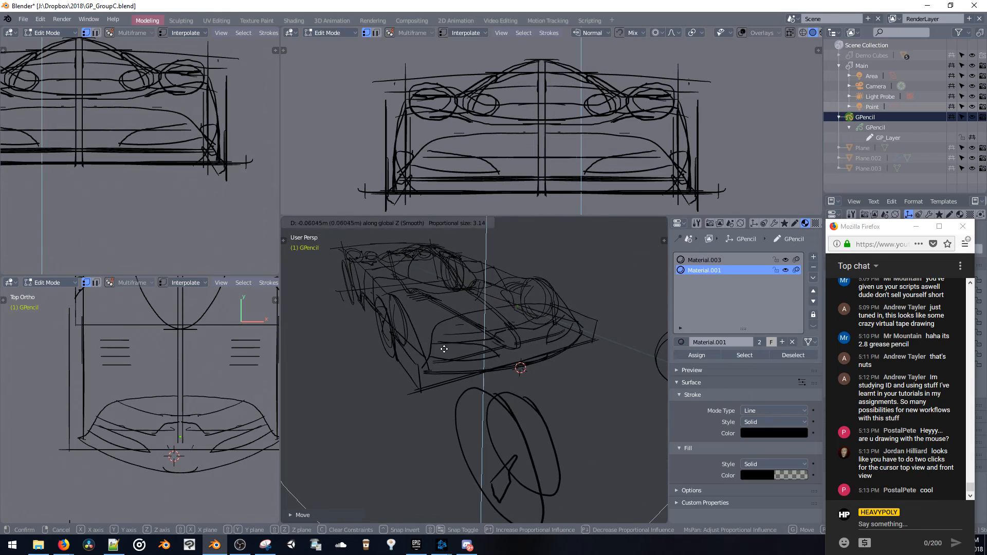
pyautogui.press('y')
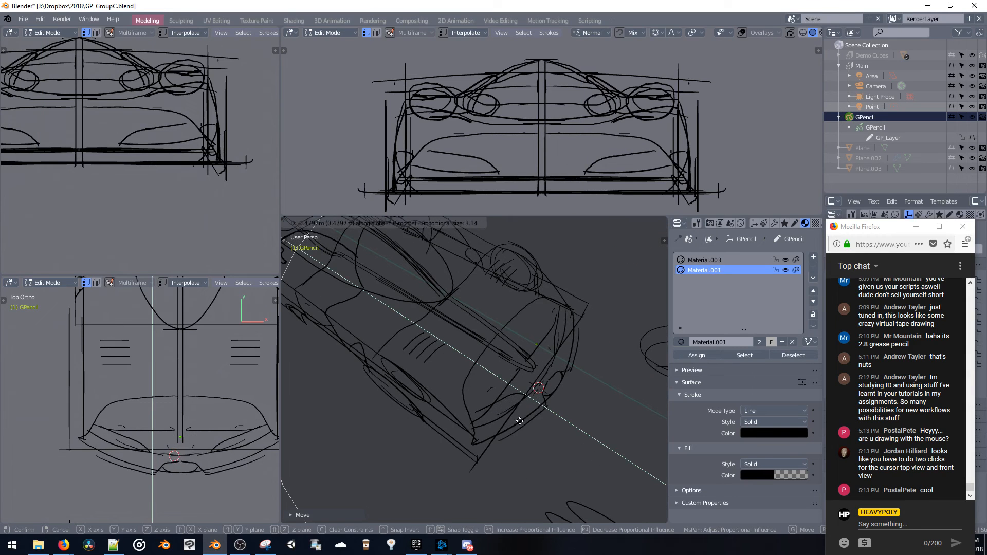
pyautogui.click(489, 405)
pyautogui.press('g')
pyautogui.press('z')
pyautogui.click(482, 378)
pyautogui.moveTo(482, 378)
pyautogui.mouseDown(button='middle')
pyautogui.moveTo(463, 348)
pyautogui.moveTo(437, 348)
pyautogui.moveTo(490, 343)
pyautogui.mouseUp(button='middle')
pyautogui.press('z')
pyautogui.click(507, 352)
pyautogui.press('z')
pyautogui.click(546, 329)
pyautogui.press('z')
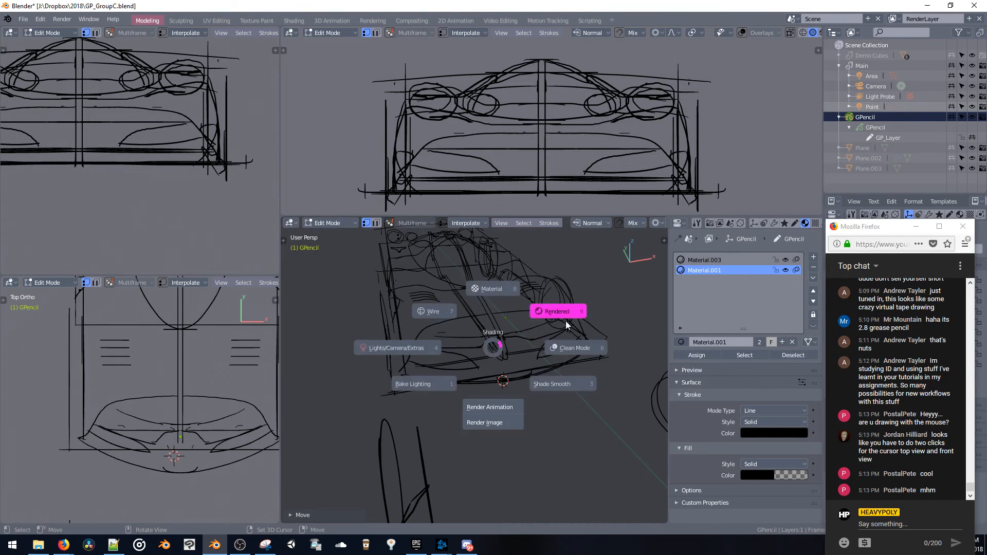
pyautogui.click(567, 324)
pyautogui.press('z')
pyautogui.click(579, 340)
pyautogui.press('z')
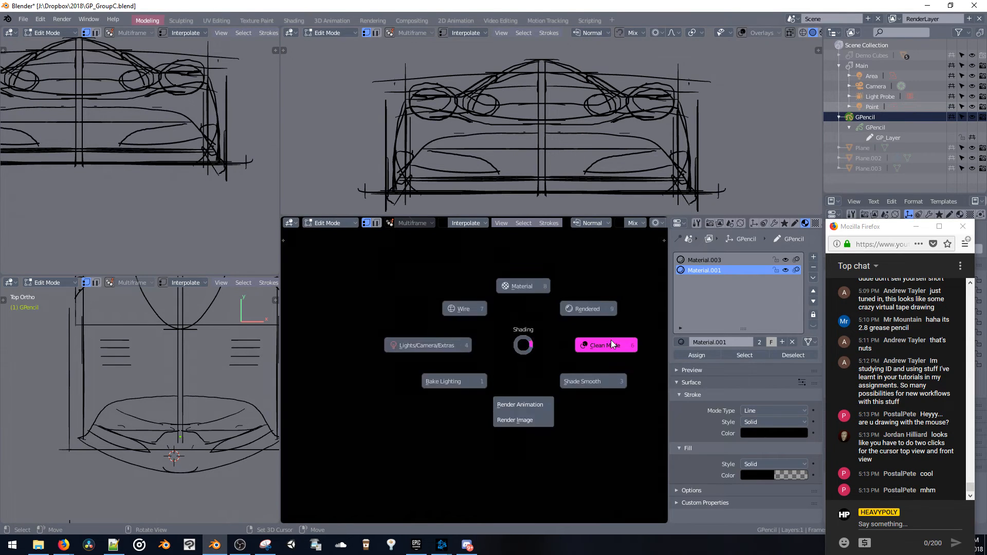
pyautogui.click(611, 340)
pyautogui.press('z')
pyautogui.click(529, 313)
pyautogui.press('z')
pyautogui.click(459, 300)
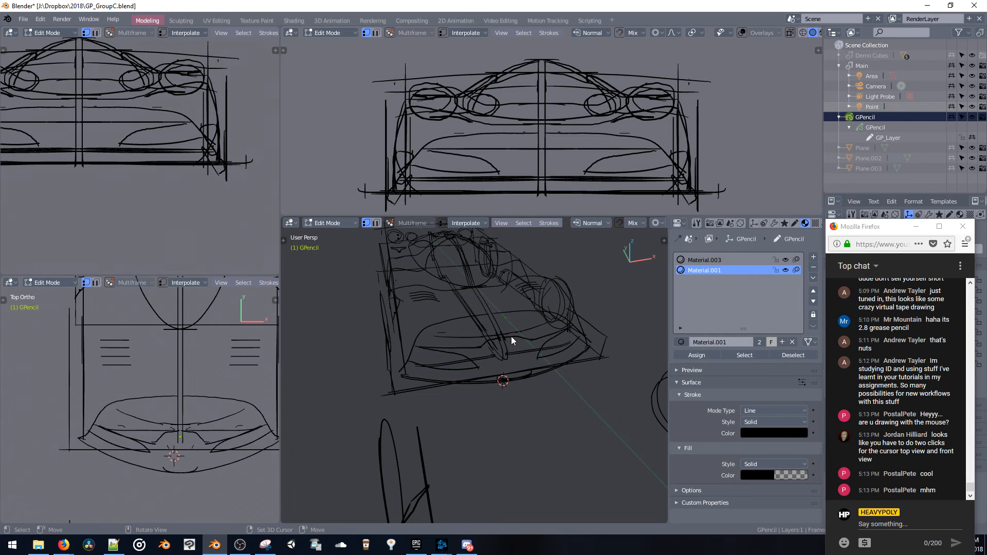
# Switch the perspective viewport to Clean Mode so its overlays are hidden
pyautogui.press('z')
pyautogui.click(505, 305)
pyautogui.moveTo(519, 342)
pyautogui.mouseDown(button='middle')
pyautogui.moveTo(495, 351)
pyautogui.moveTo(529, 340)
pyautogui.moveTo(540, 379)
pyautogui.moveTo(569, 410)
pyautogui.moveTo(487, 344)
pyautogui.moveTo(431, 336)
pyautogui.moveTo(535, 360)
pyautogui.moveTo(450, 355)
pyautogui.moveTo(476, 350)
pyautogui.moveTo(417, 325)
pyautogui.moveTo(480, 338)
pyautogui.moveTo(468, 334)
pyautogui.moveTo(524, 377)
pyautogui.moveTo(536, 412)
pyautogui.moveTo(494, 376)
pyautogui.moveTo(486, 341)
pyautogui.mouseUp(button='middle')
pyautogui.press('z')
pyautogui.click(516, 351)
# Nudge the nose contour points vertically and then freely to fit them to the sketched bodywork
pyautogui.press('z')
pyautogui.click(511, 351)
pyautogui.press('g')
pyautogui.press('z')
pyautogui.click(518, 348)
pyautogui.press('g')
pyautogui.click(564, 411)
pyautogui.press('g')
pyautogui.click(518, 358)
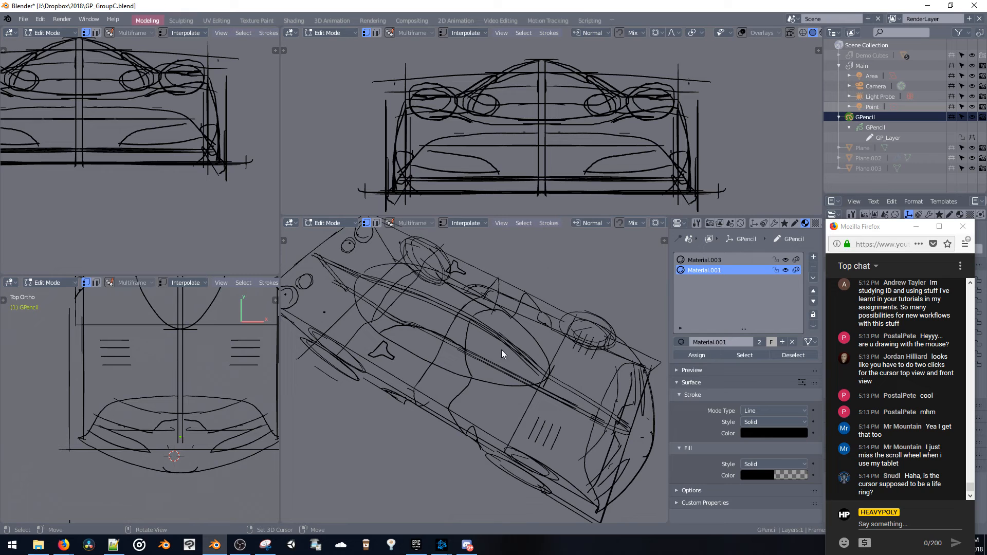
# Switch to Object mode and add a cube at the 3D cursor
pyautogui.moveTo(502, 350)
pyautogui.mouseDown(button='middle')
pyautogui.moveTo(514, 310)
pyautogui.moveTo(505, 338)
pyautogui.mouseUp(button='middle')
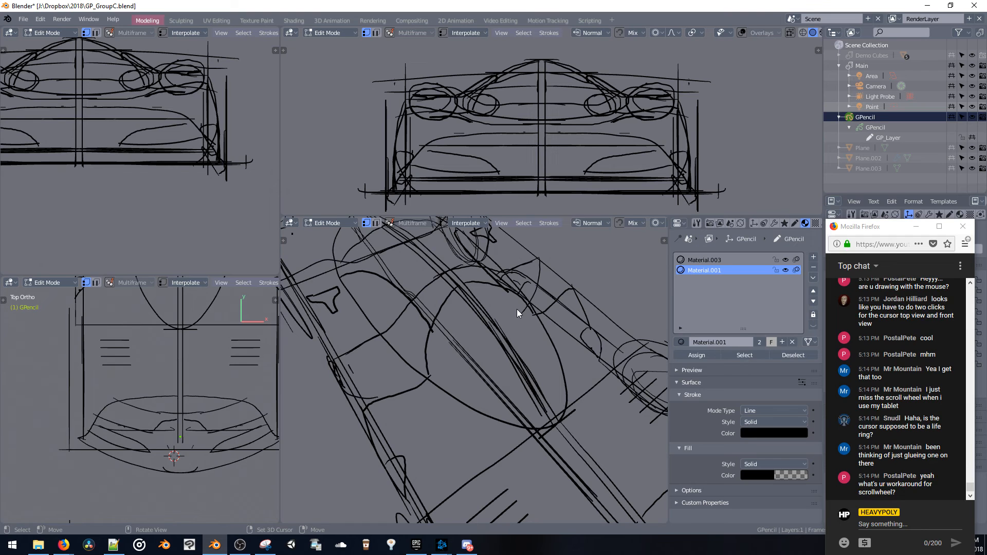
pyautogui.moveTo(478, 335); pyautogui.dragTo(476, 323, button='middle')
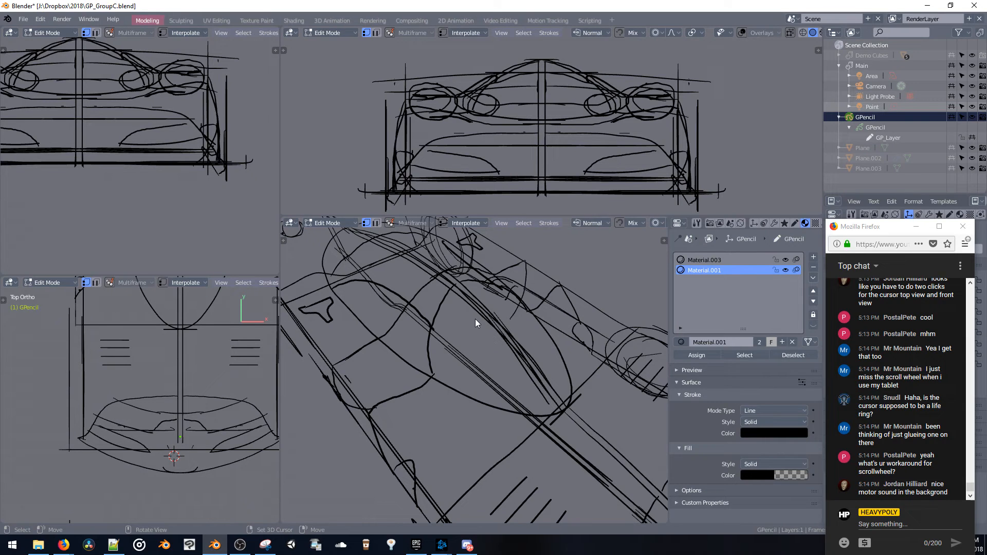
pyautogui.press('Tab')
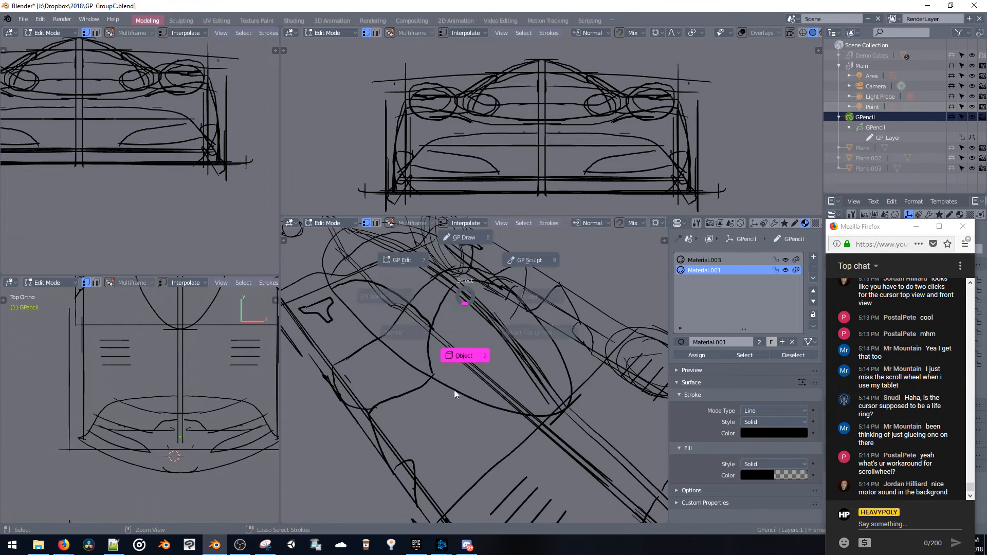
pyautogui.hotkey('shift', 'a')
pyautogui.click(513, 330)
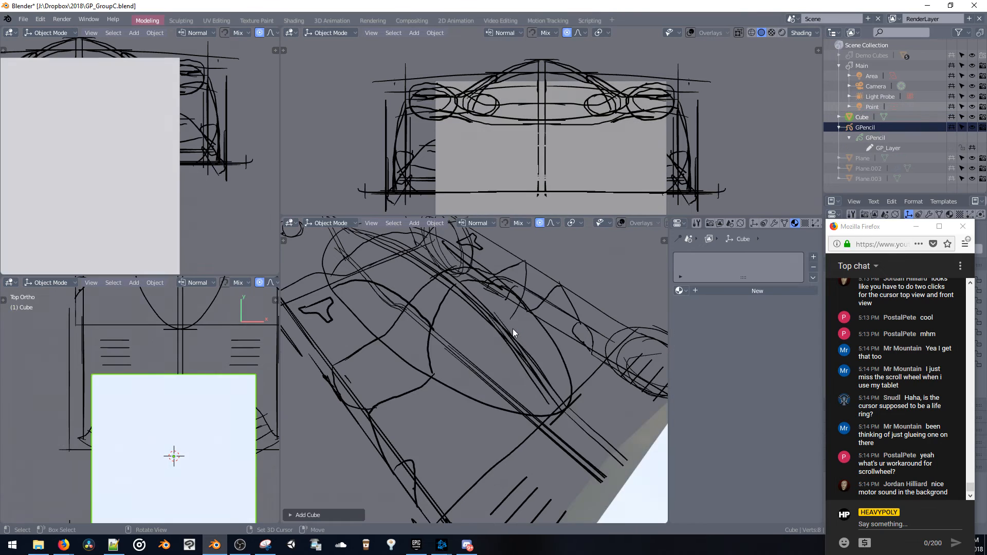
# Select the cube's upper front edge in Edit mode and try a rounded multi-segment bevel on it
pyautogui.scroll(-5, 510, 341)
pyautogui.hotkey('ctrl', 'Tab')
pyautogui.click(516, 346)
pyautogui.click(530, 408)
pyautogui.keyDown('shift'); pyautogui.moveTo(530, 408); pyautogui.dragTo(488, 347, button='middle'); pyautogui.keyUp('shift')
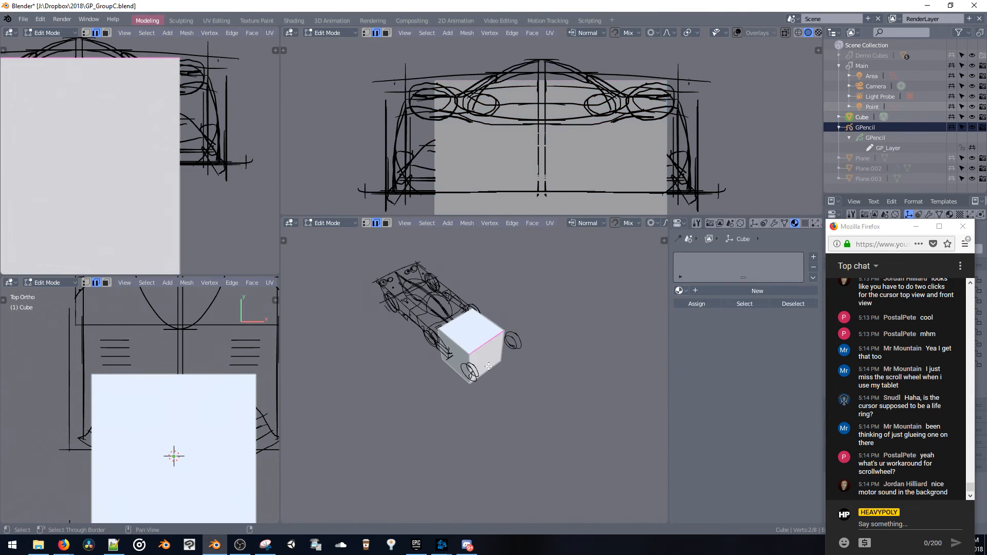
pyautogui.hotkey('ctrl', 'b')
pyautogui.scroll(10, 542, 452)
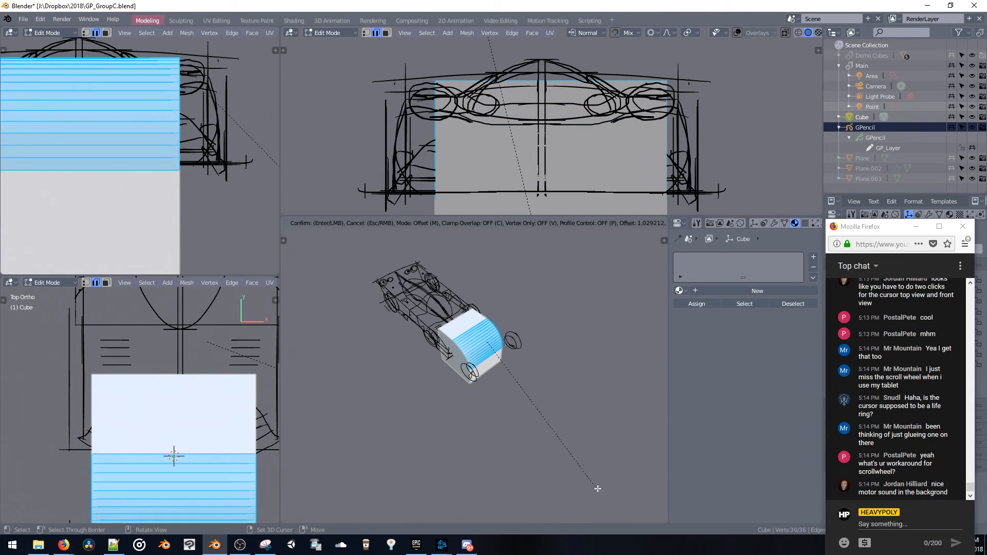
pyautogui.click(542, 452)
pyautogui.scroll(3, 522, 311)
pyautogui.hotkey('ctrl', 'z')
# Bevel the cube's upper front edge with an offset of about 0.98 and multiple segments
pyautogui.hotkey('ctrl', 'b')
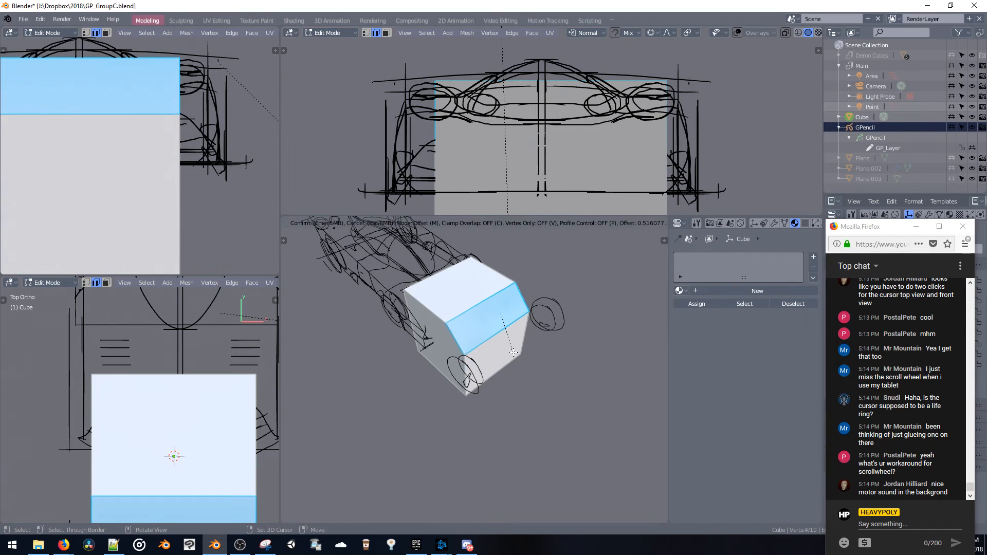
pyautogui.scroll(-7, 580, 412)
pyautogui.scroll(9, 580, 412)
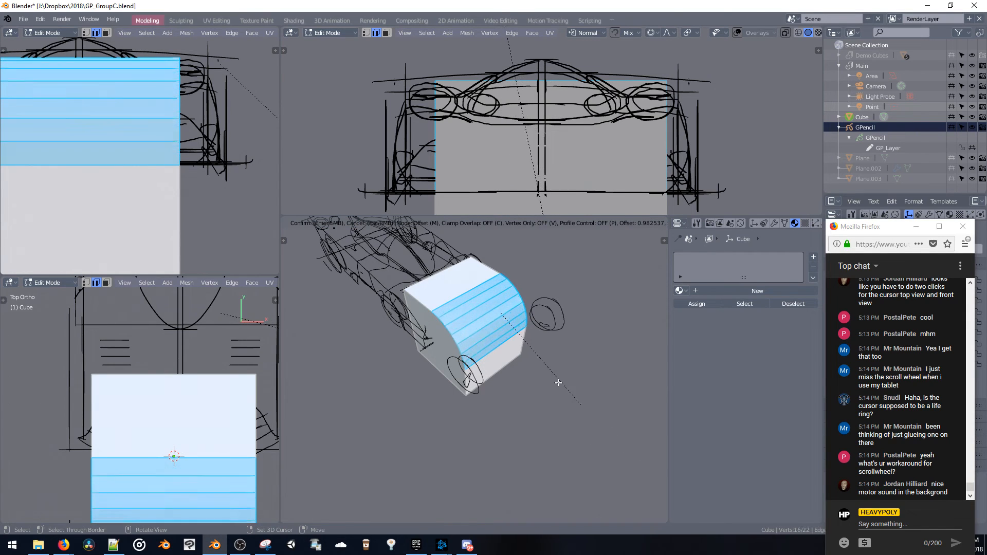
pyautogui.scroll(-3, 638, 461)
pyautogui.click(597, 399)
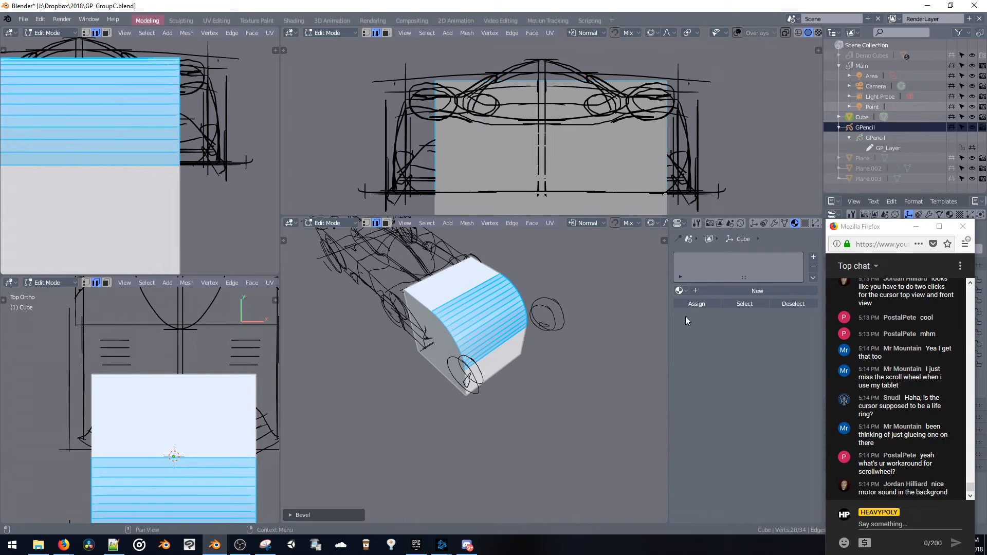
pyautogui.moveTo(485, 307); pyautogui.dragTo(462, 295, button='middle')
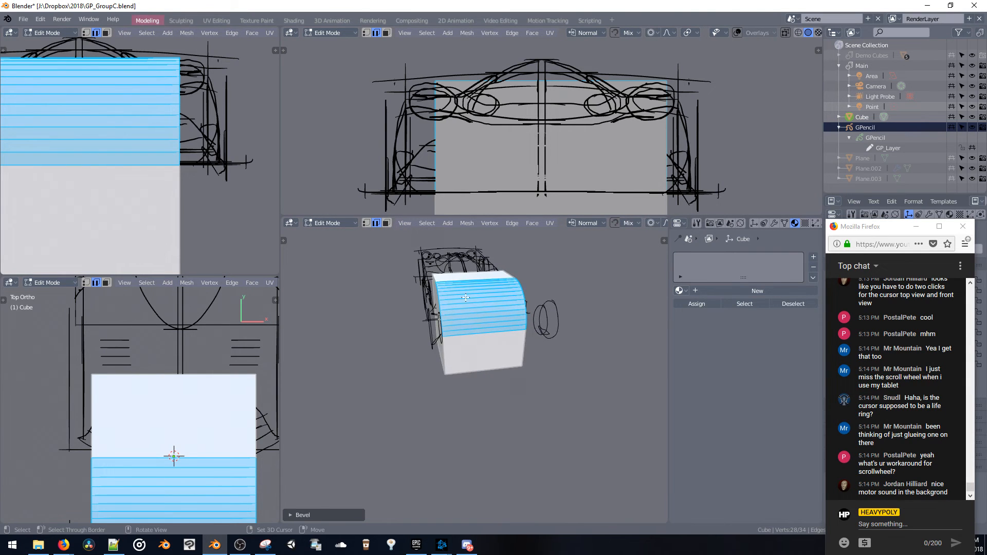
# Add a lengthwise loop cut near one side of the cube and bevel it into a narrow strip
pyautogui.hotkey('ctrl', 'r')
pyautogui.click(463, 295)
pyautogui.click(493, 294)
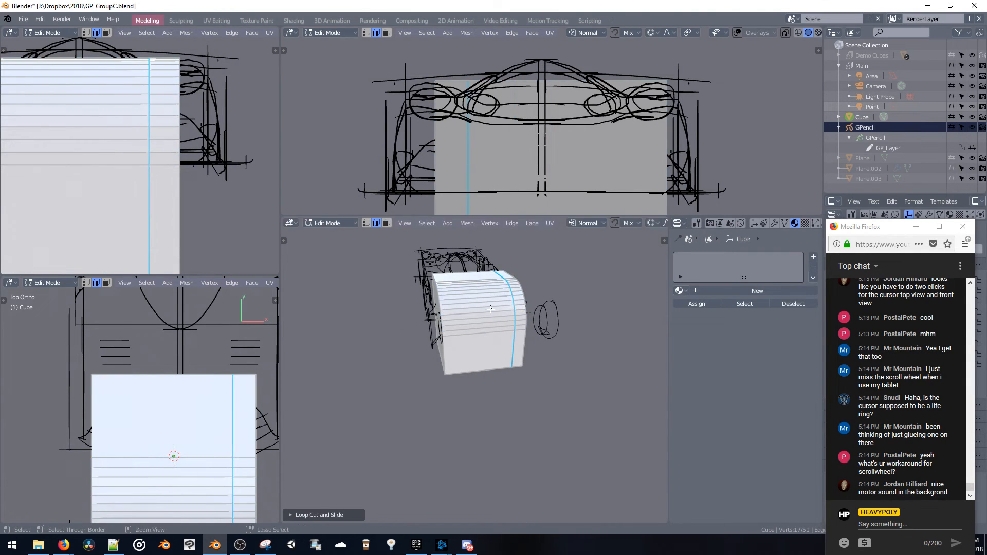
pyautogui.hotkey('ctrl', 'b')
pyautogui.click(502, 321)
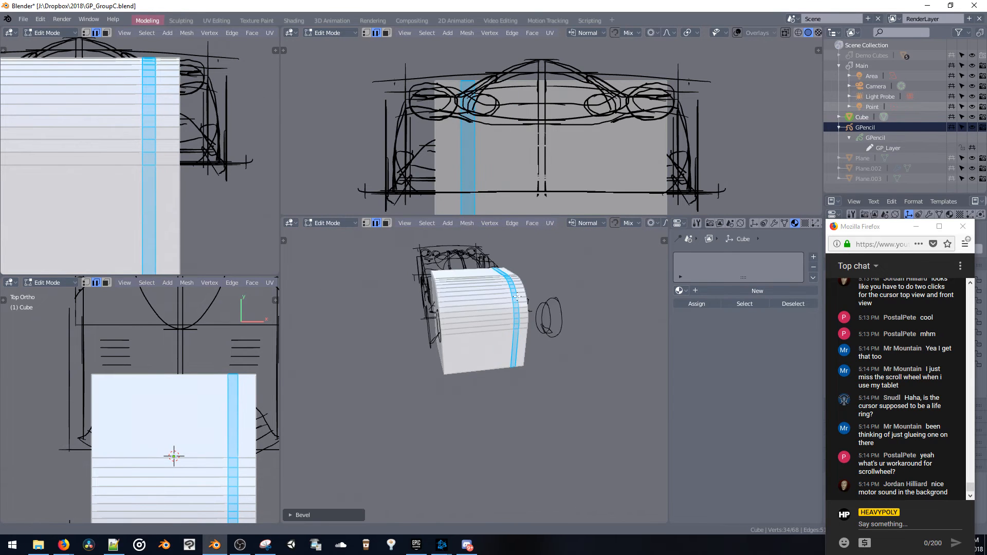
pyautogui.scroll(4, 514, 302)
pyautogui.moveTo(515, 302)
pyautogui.mouseDown(button='middle')
pyautogui.moveTo(524, 317)
pyautogui.moveTo(484, 333)
pyautogui.moveTo(501, 341)
pyautogui.moveTo(505, 315)
pyautogui.moveTo(462, 294)
pyautogui.moveTo(504, 335)
pyautogui.moveTo(457, 308)
pyautogui.moveTo(463, 279)
pyautogui.moveTo(472, 347)
pyautogui.mouseUp(button='middle')
# Select and delete all of the cube's geometry
pyautogui.press('a')
pyautogui.press('h')
pyautogui.press('Tab')
pyautogui.press('Tab')
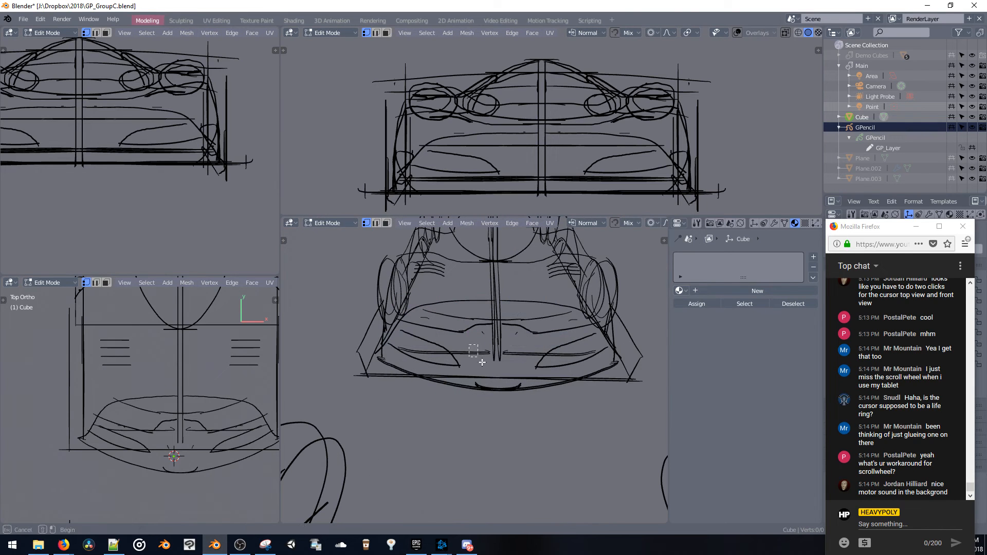
pyautogui.hotkey('ctrl', 'l')
pyautogui.hotkey('ctrl', 'z')
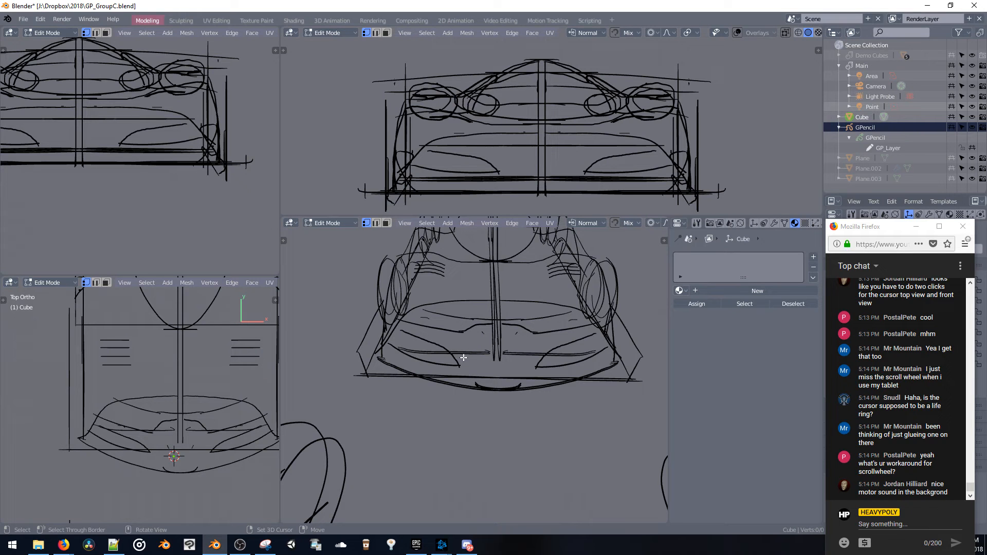
pyautogui.press('n')
pyautogui.press('n')
pyautogui.hotkey('ctrl', 'l')
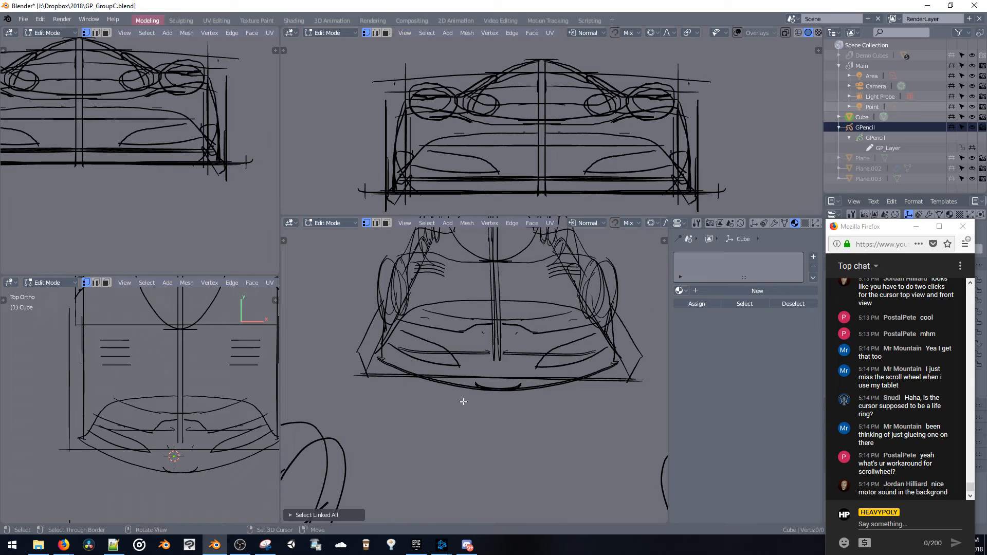
# Return to Object mode and make the GPencil object active
pyautogui.moveTo(479, 353); pyautogui.dragTo(498, 352, button='middle')
pyautogui.press('Tab')
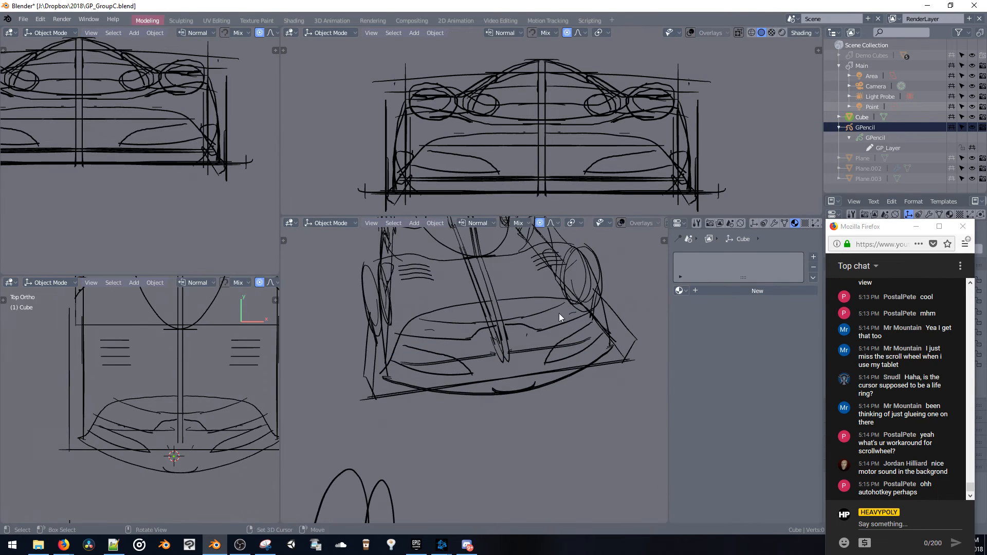
pyautogui.click(865, 127)
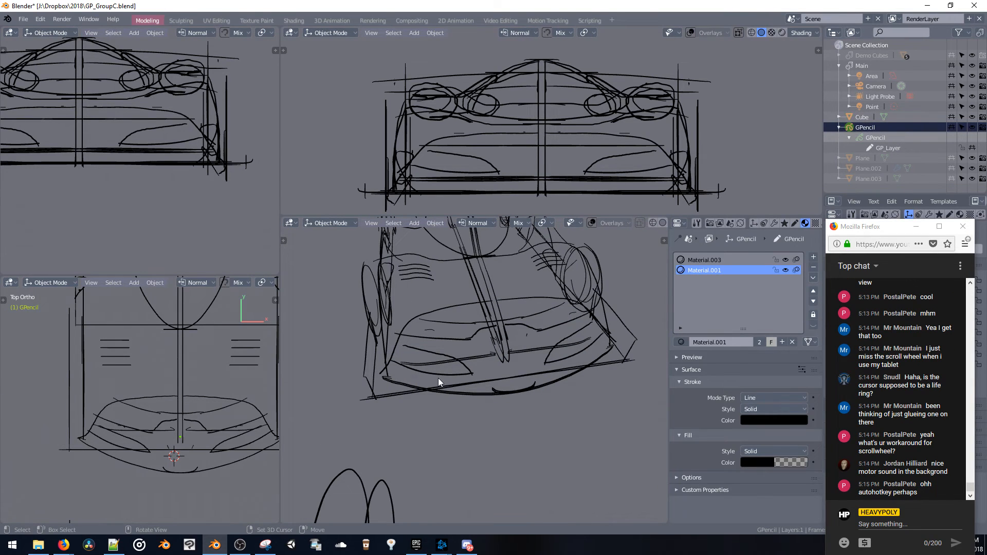
# Switch the GPencil object to Edit mode
pyautogui.press('space')
pyautogui.click(431, 346)
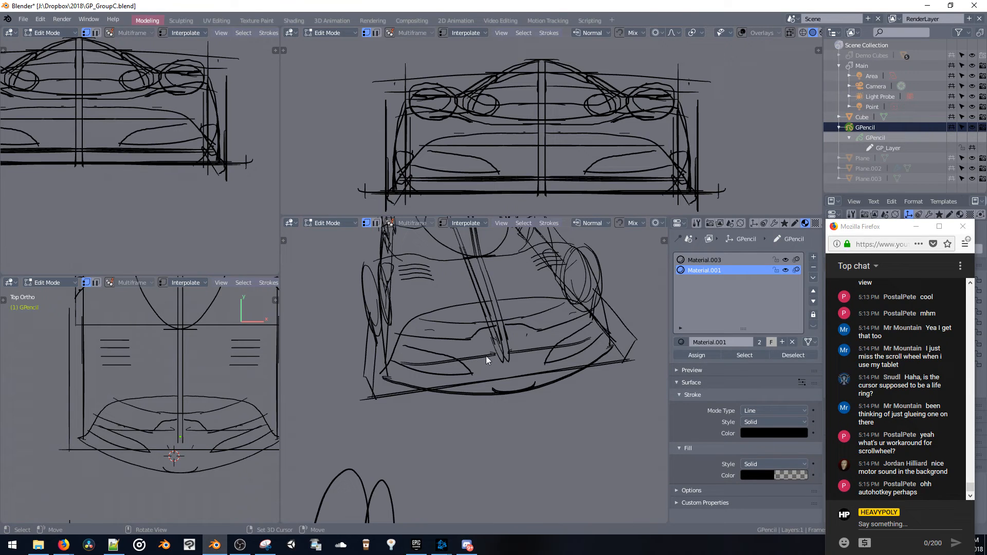
# Try to move the box-selected cluster of nose strokes down and forward of the car
pyautogui.press('b')
pyautogui.moveTo(483, 356); pyautogui.dragTo(483, 369)
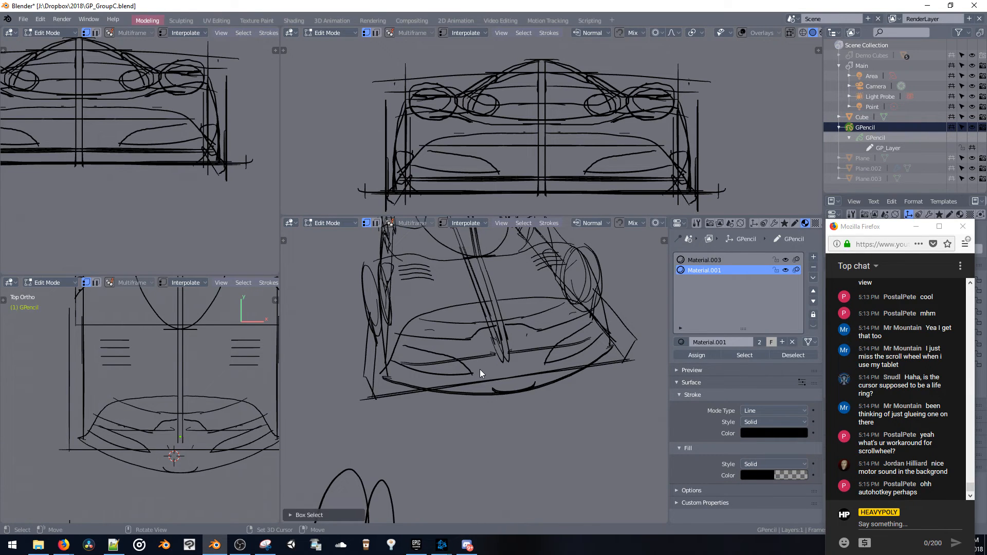
pyautogui.press('g')
pyautogui.click(477, 418)
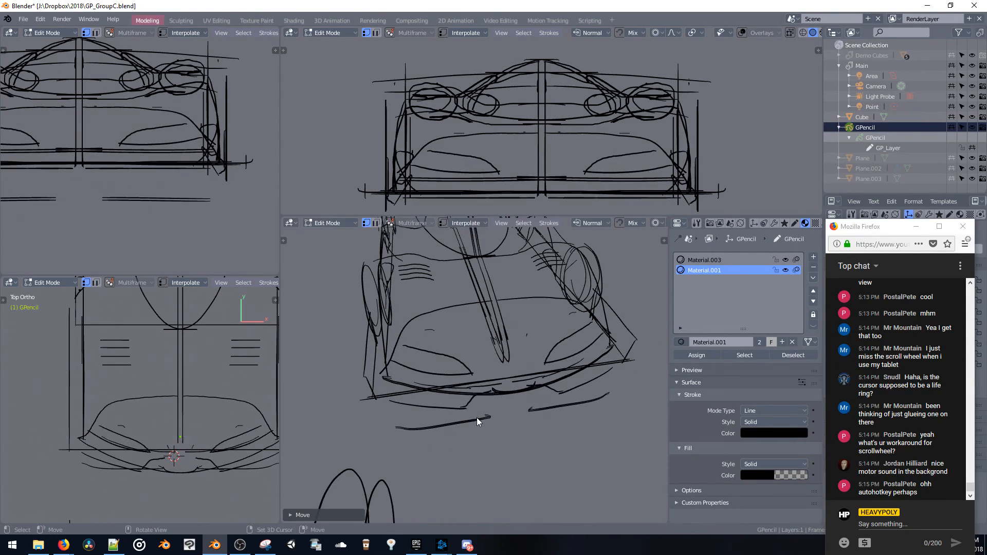
pyautogui.hotkey('ctrl', 'z')
# Select the straight horizontal strokes across the nose together with their linked points, pull them clear and delete them
pyautogui.moveTo(477, 351); pyautogui.dragTo(464, 351, button='middle')
pyautogui.press('b')
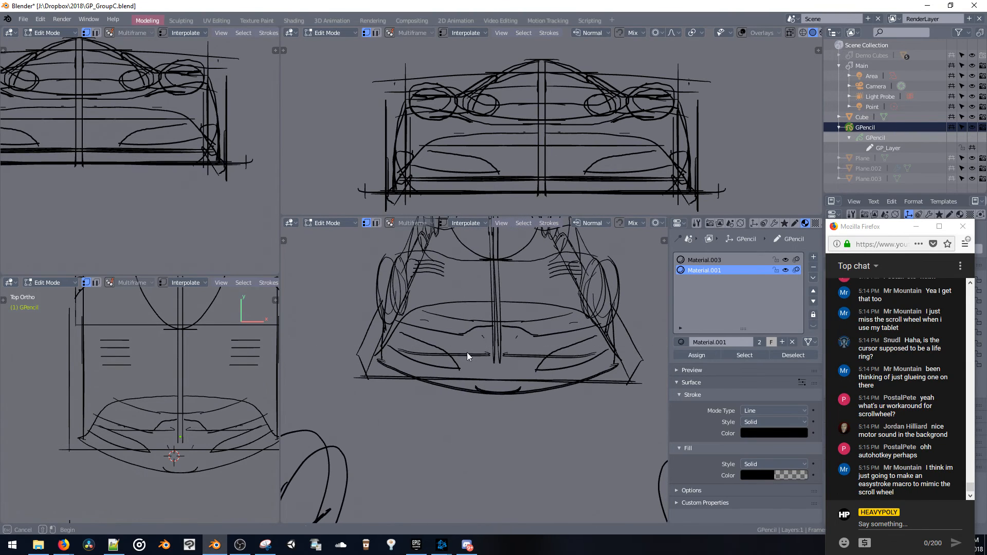
pyautogui.moveTo(467, 353); pyautogui.dragTo(476, 362)
pyautogui.hotkey('ctrl', 'l')
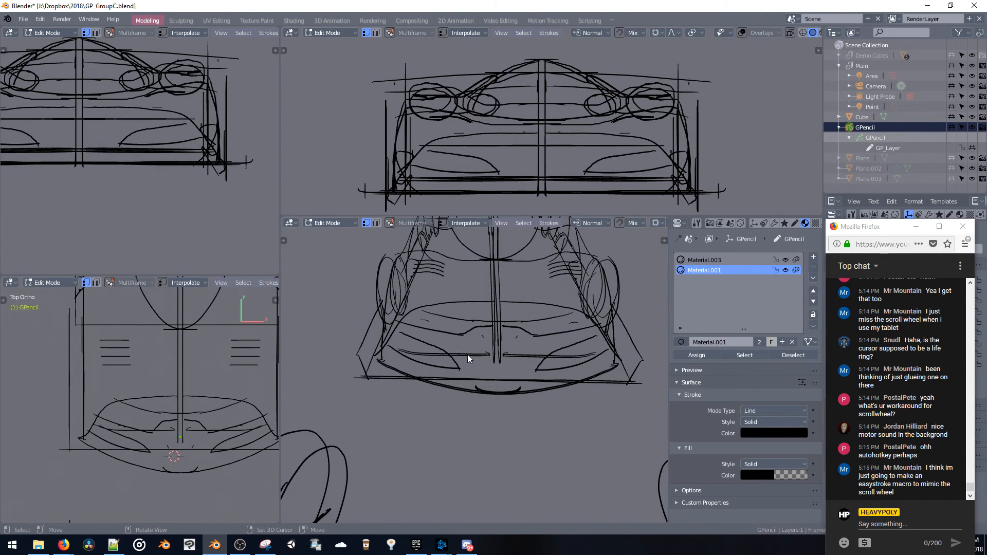
pyautogui.press('g')
pyautogui.click(402, 427)
pyautogui.moveTo(406, 422)
pyautogui.mouseDown(button='middle')
pyautogui.moveTo(492, 392)
pyautogui.moveTo(502, 412)
pyautogui.moveTo(485, 355)
pyautogui.moveTo(497, 389)
pyautogui.mouseUp(button='middle')
pyautogui.press('x')
pyautogui.click(495, 409)
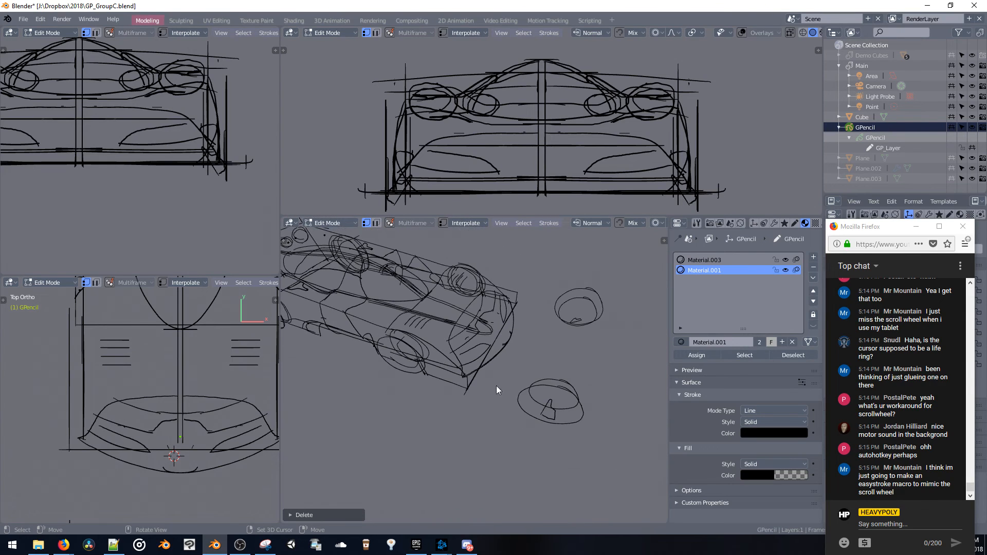
# Select and delete the stray ellipse strokes floating ahead of the car's nose
pyautogui.press('b')
pyautogui.moveTo(587, 451); pyautogui.dragTo(588, 452)
pyautogui.press('x')
pyautogui.click(562, 424)
# Select and delete the short horizontal stroke sticking out beside the car's lower rear corner
pyautogui.moveTo(541, 412)
pyautogui.mouseDown(button='middle')
pyautogui.moveTo(461, 346)
pyautogui.moveTo(544, 379)
pyautogui.moveTo(542, 354)
pyautogui.moveTo(585, 320)
pyautogui.moveTo(590, 339)
pyautogui.moveTo(500, 378)
pyautogui.mouseUp(button='middle')
pyautogui.press('b')
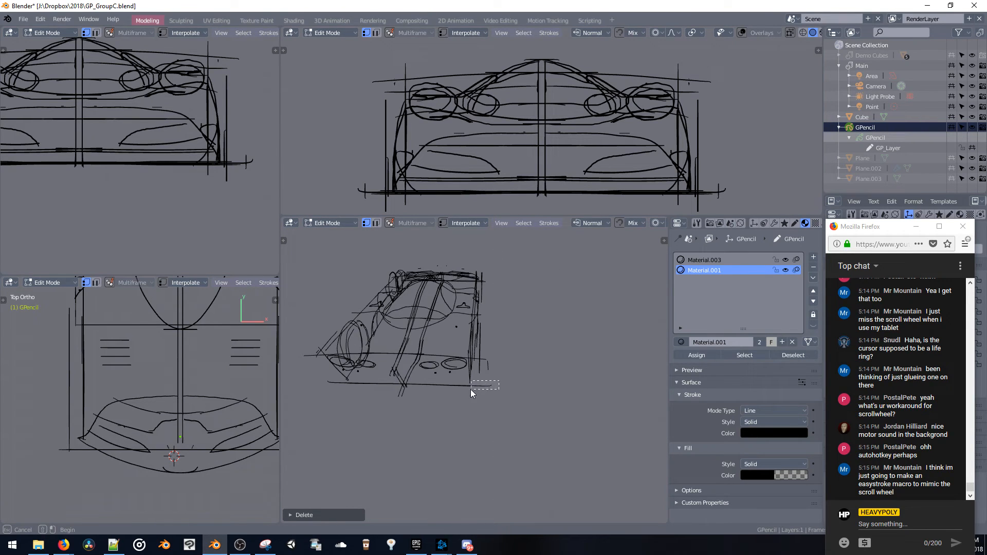
pyautogui.moveTo(471, 390); pyautogui.dragTo(473, 392)
pyautogui.press('x')
pyautogui.click(478, 389)
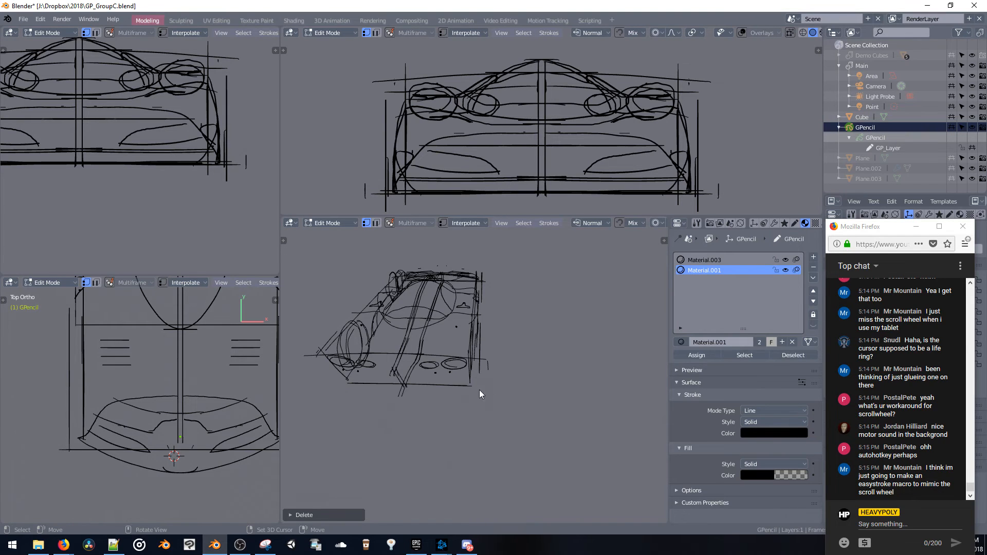
# Delete the small leftover vertical stroke floating beside the rear corner of the body
pyautogui.moveTo(496, 368)
pyautogui.mouseDown(button='middle')
pyautogui.moveTo(523, 332)
pyautogui.moveTo(487, 362)
pyautogui.mouseUp(button='middle')
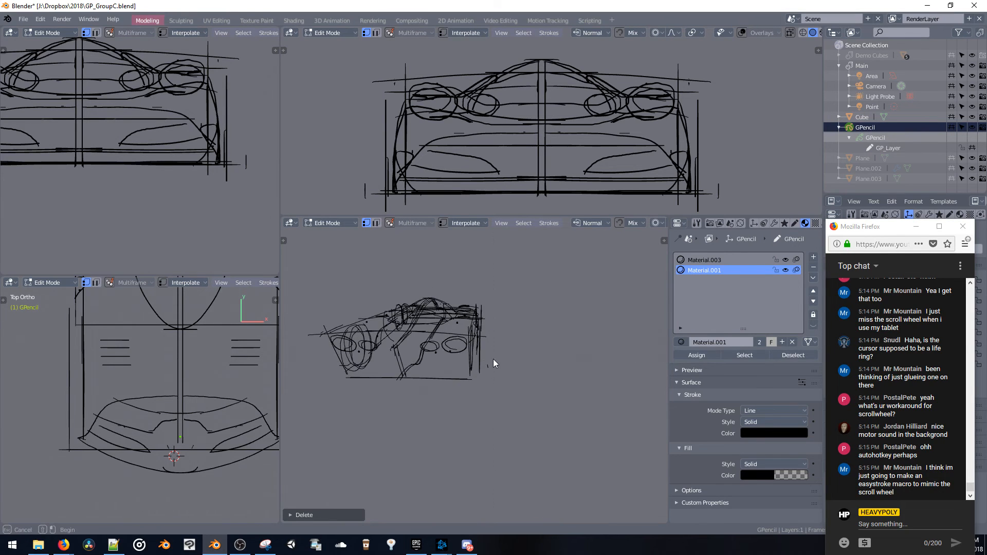
pyautogui.moveTo(492, 359); pyautogui.dragTo(485, 378)
pyautogui.press('x')
pyautogui.click(484, 369)
# Select and delete the stray stroke lying outside the upper rear corner of the tail
pyautogui.moveTo(556, 346); pyautogui.dragTo(432, 297, button='middle')
pyautogui.press('b')
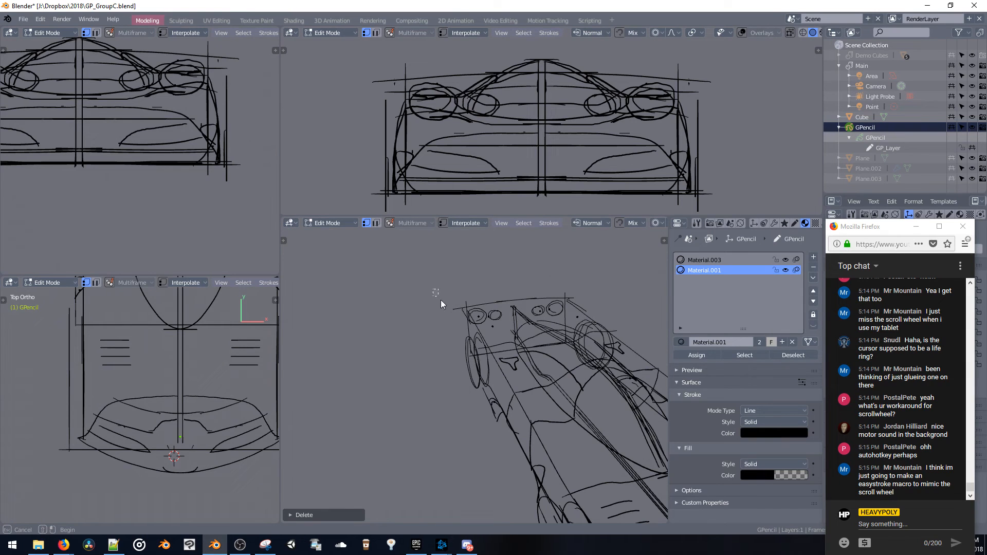
pyautogui.moveTo(461, 318); pyautogui.dragTo(456, 319)
pyautogui.press('x')
pyautogui.click(449, 317)
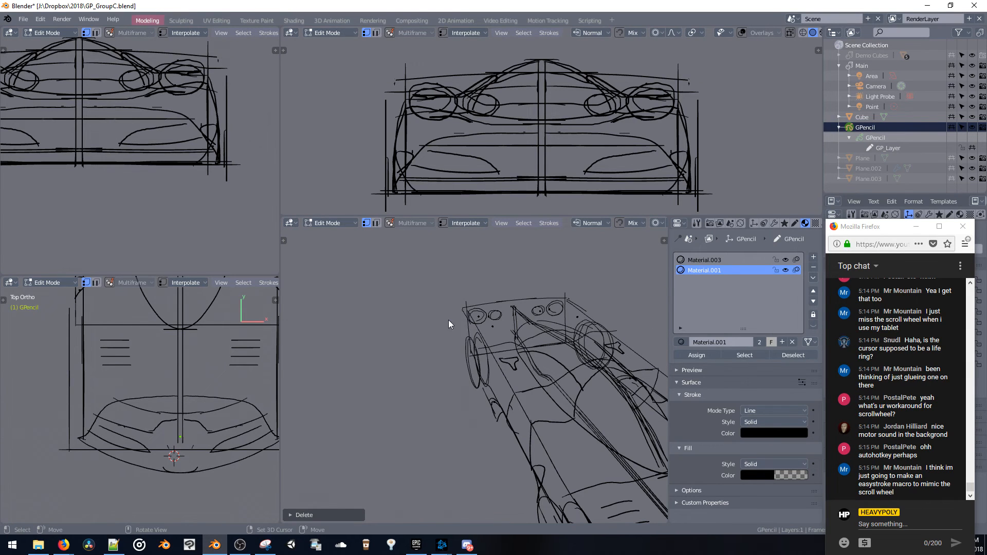
# Leave stroke editing, look at the car's tail in top view and switch the GPencil to Draw mode
pyautogui.moveTo(448, 319)
pyautogui.mouseDown(button='middle')
pyautogui.moveTo(467, 314)
pyautogui.moveTo(436, 276)
pyautogui.moveTo(570, 288)
pyautogui.moveTo(507, 297)
pyautogui.moveTo(553, 277)
pyautogui.moveTo(563, 332)
pyautogui.mouseUp(button='middle')
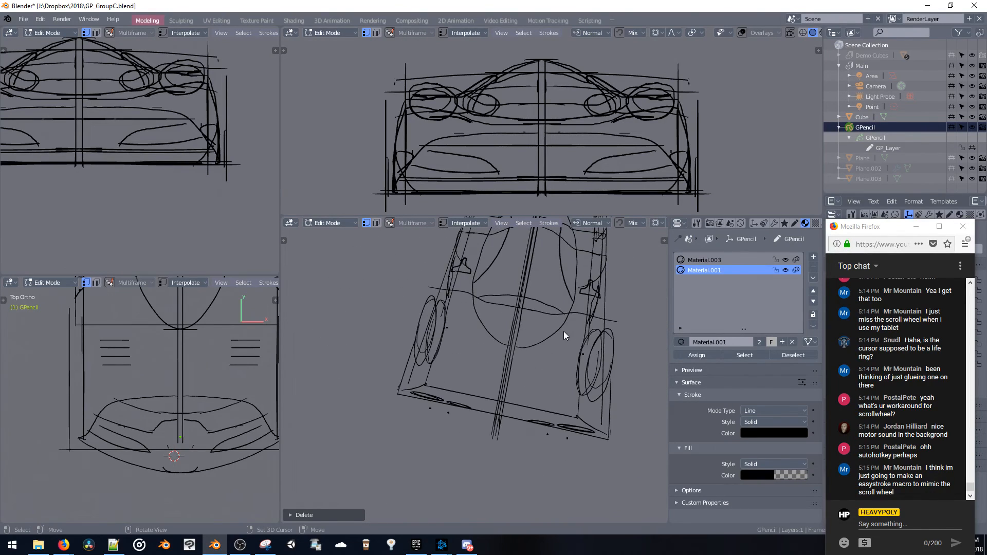
pyautogui.moveTo(510, 379); pyautogui.dragTo(539, 313, button='middle')
pyautogui.press('space')
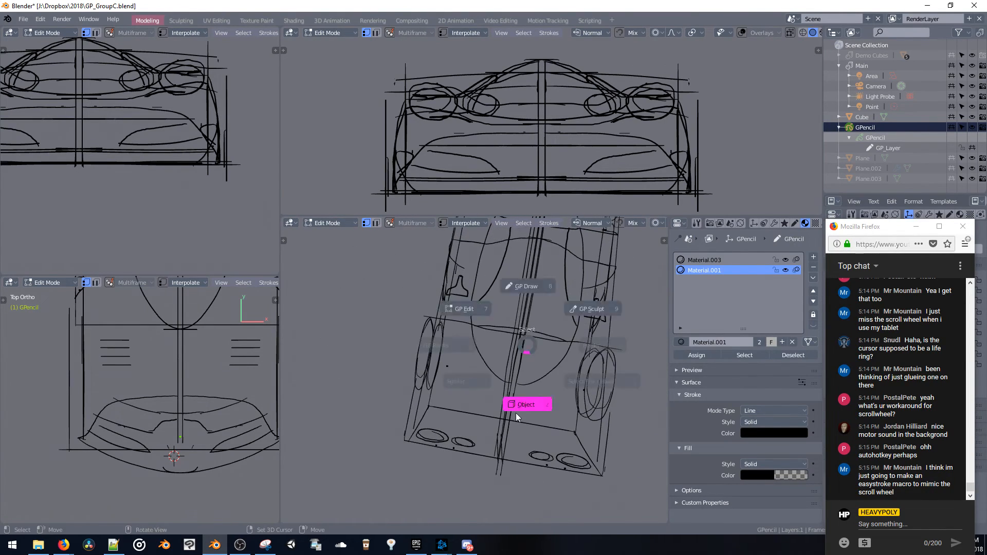
pyautogui.click(516, 413)
pyautogui.press('KP_7')
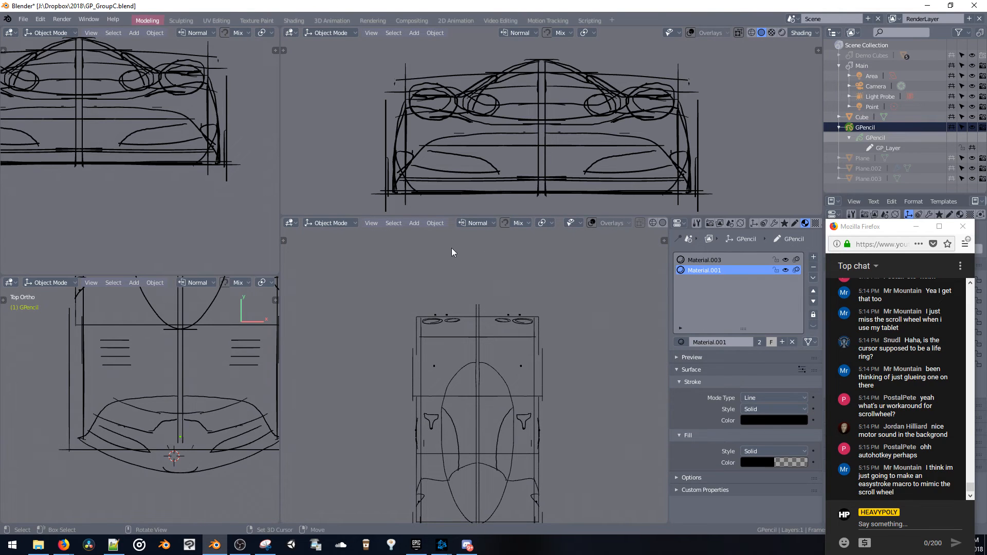
pyautogui.press('space')
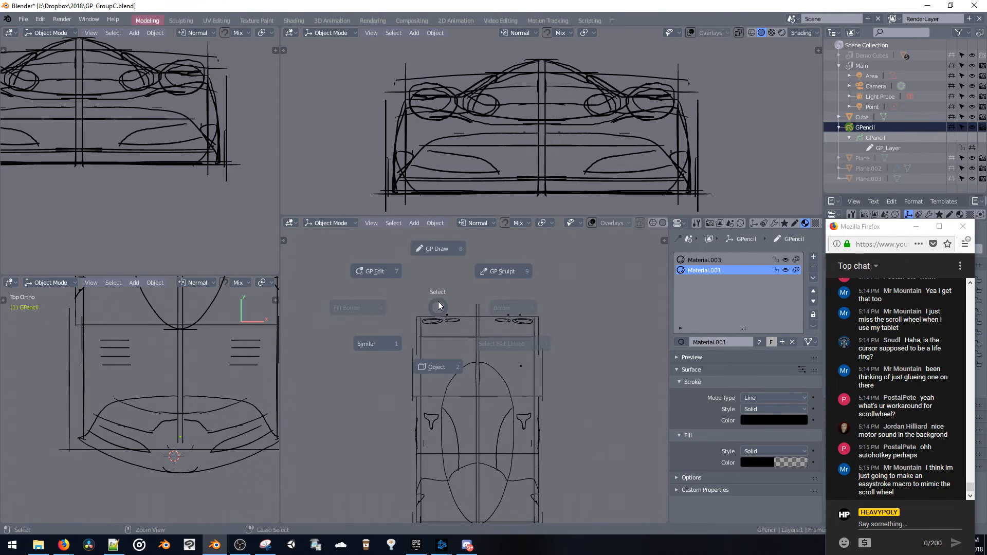
pyautogui.click(388, 238)
# Try adding a mirrored rectangle shape just behind the car's tail in top view
pyautogui.click(428, 223)
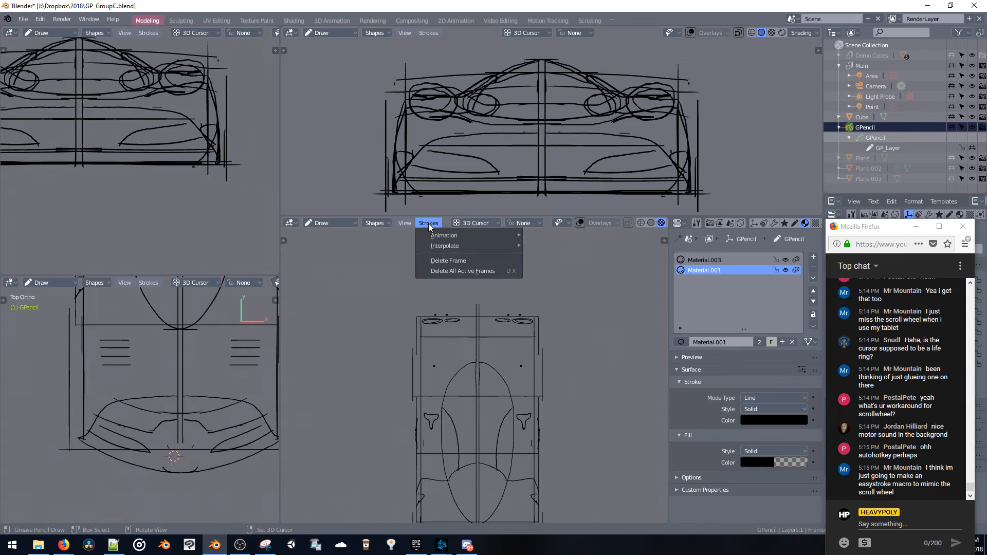
pyautogui.moveTo(374, 223)
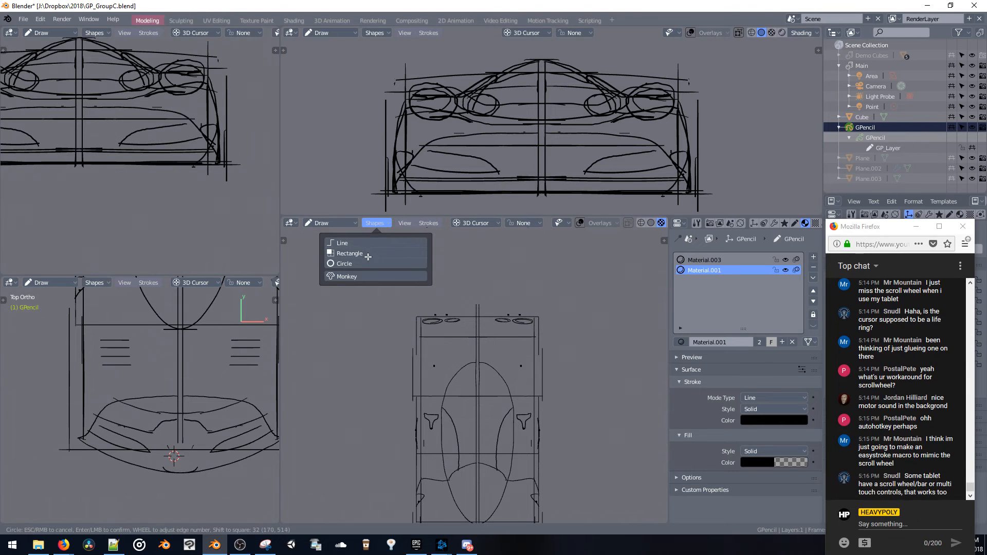
pyautogui.click(348, 253)
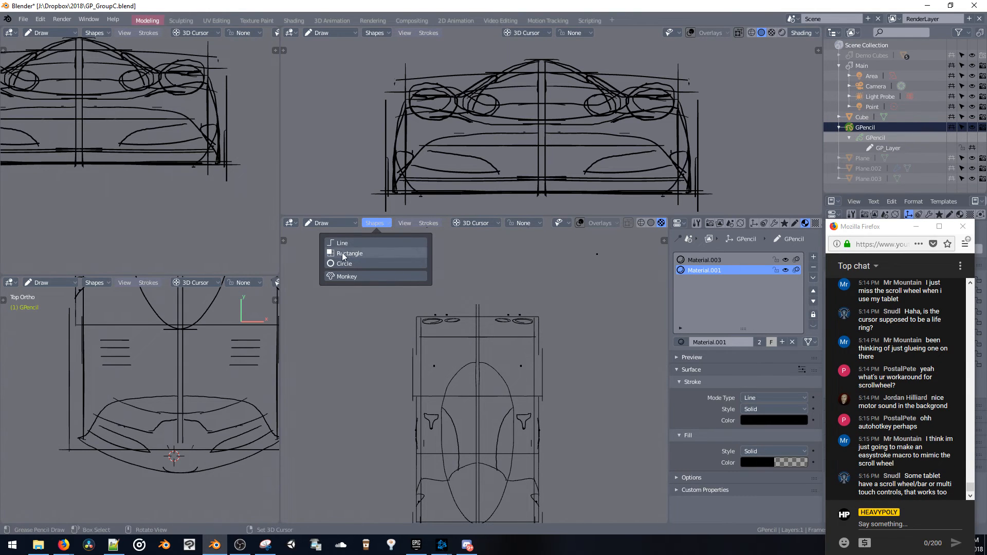
pyautogui.moveTo(474, 266); pyautogui.dragTo(404, 300)
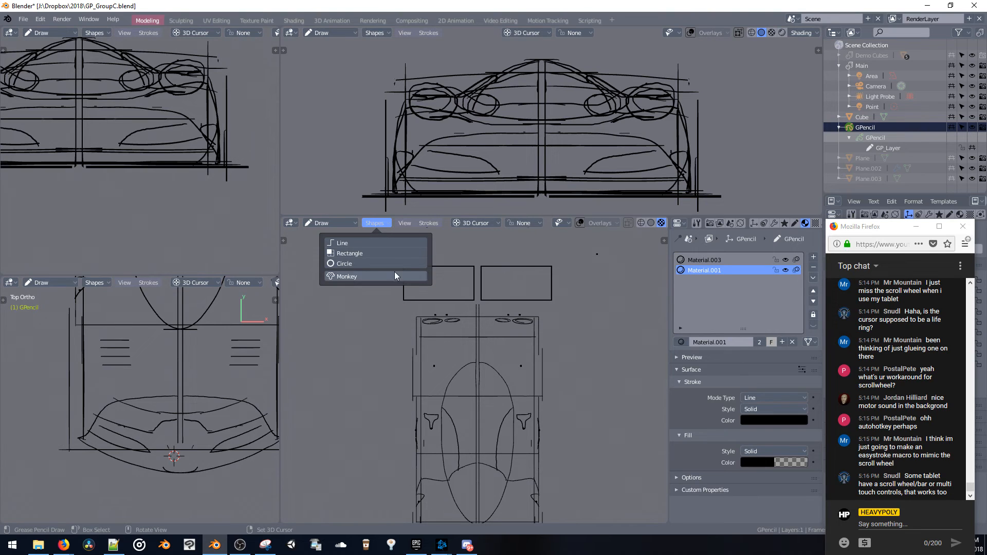
pyautogui.hotkey('ctrl', 'z')
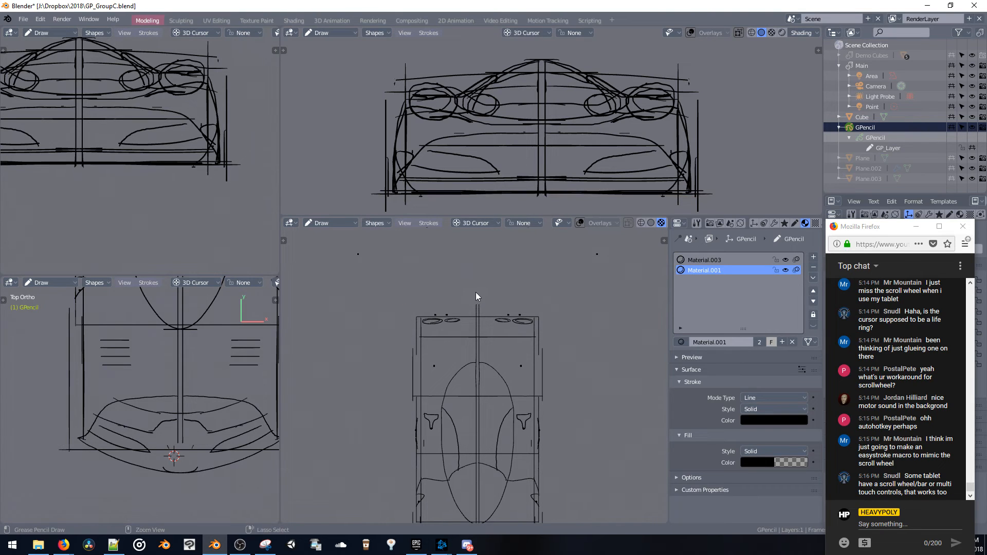
# Try adding a diagonal line shape behind the car's tail in top view
pyautogui.click(364, 224)
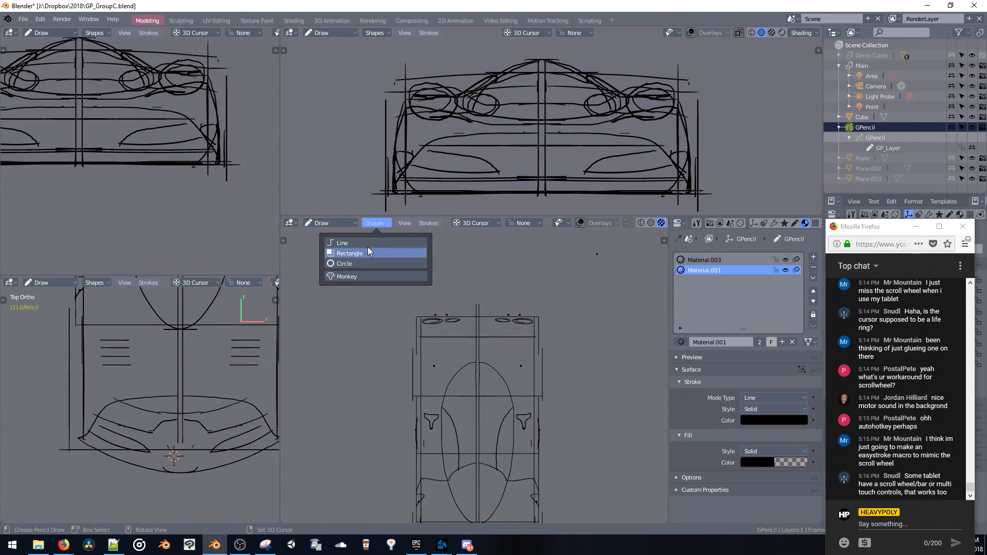
pyautogui.click(368, 246)
pyautogui.moveTo(391, 249)
pyautogui.mouseDown()
pyautogui.moveTo(476, 275)
pyautogui.moveTo(503, 299)
pyautogui.mouseUp()
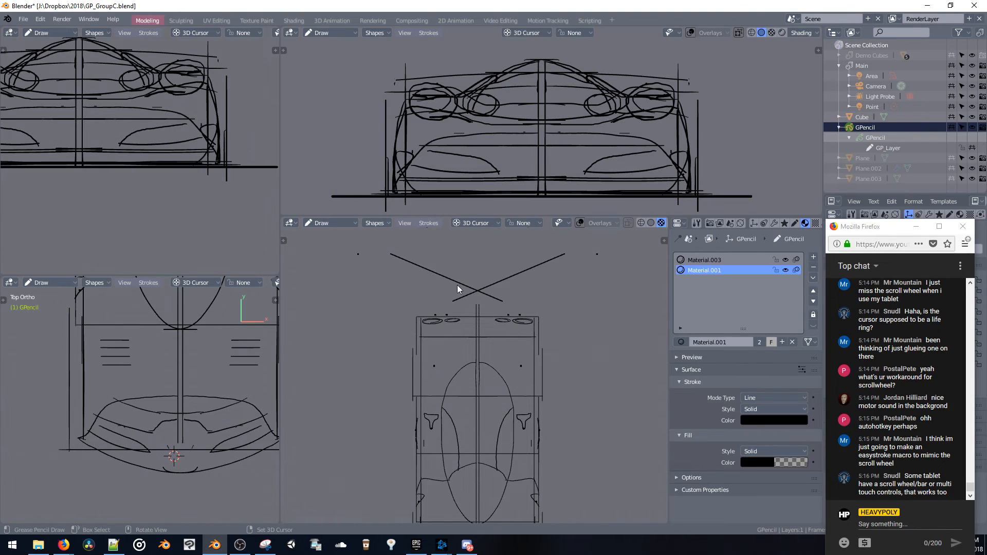
pyautogui.hotkey('ctrl', 'z')
pyautogui.click(378, 223)
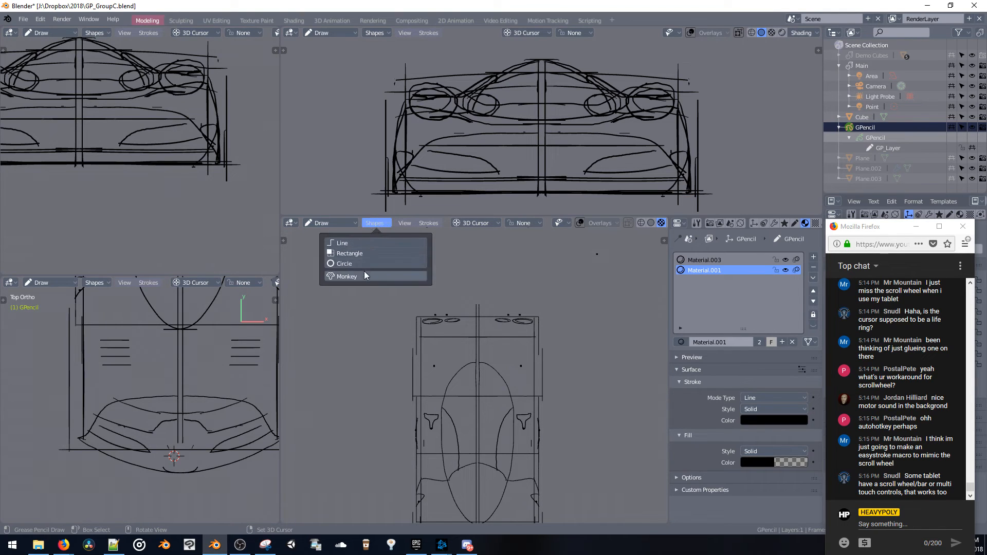
pyautogui.click(345, 223)
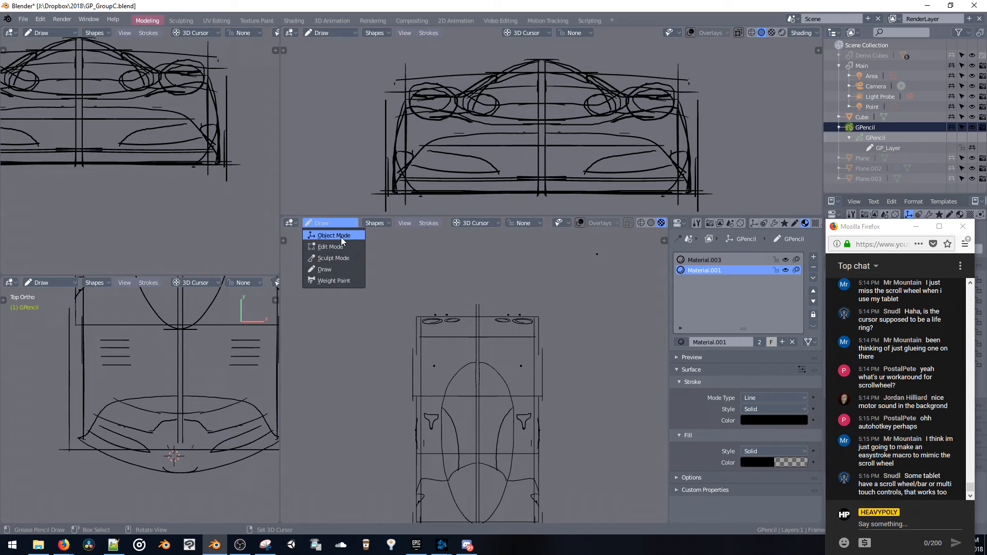
pyautogui.click(341, 245)
pyautogui.click(341, 225)
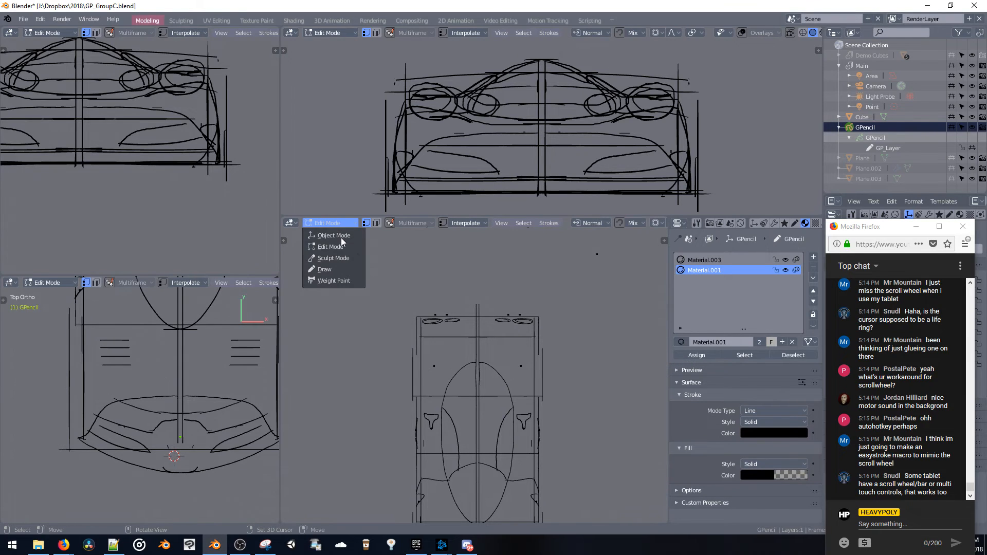
pyautogui.click(336, 269)
pyautogui.click(377, 223)
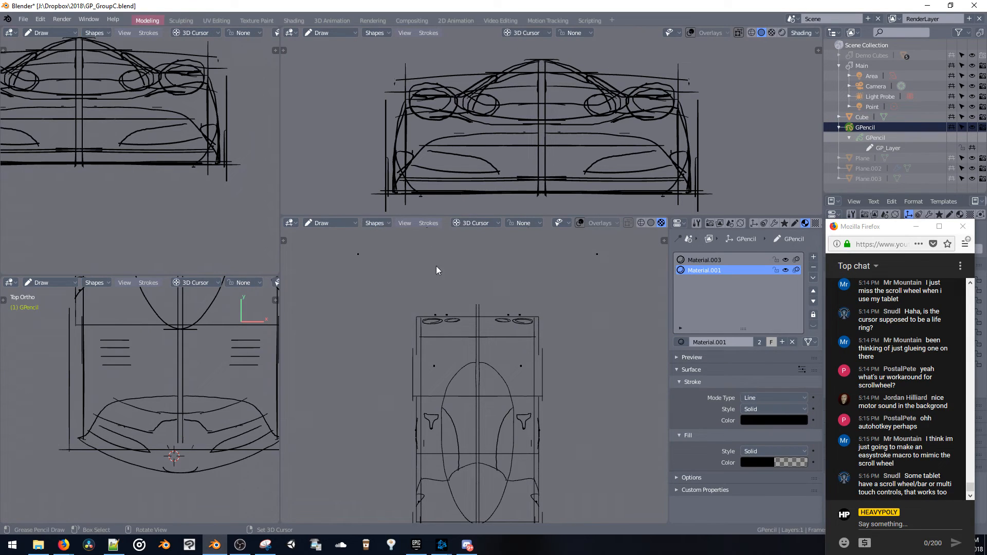
# Sketch a mirrored rectangular rear wing outline freehand just behind the tail in top view, redoing the unsuccessful strokes
pyautogui.moveTo(426, 279); pyautogui.dragTo(415, 262)
pyautogui.hotkey('ctrl', 'z')
pyautogui.moveTo(416, 303)
pyautogui.mouseDown()
pyautogui.moveTo(502, 309)
pyautogui.moveTo(417, 298)
pyautogui.moveTo(415, 310)
pyautogui.mouseUp()
pyautogui.hotkey('ctrl', 'z')
pyautogui.moveTo(420, 263); pyautogui.dragTo(420, 302)
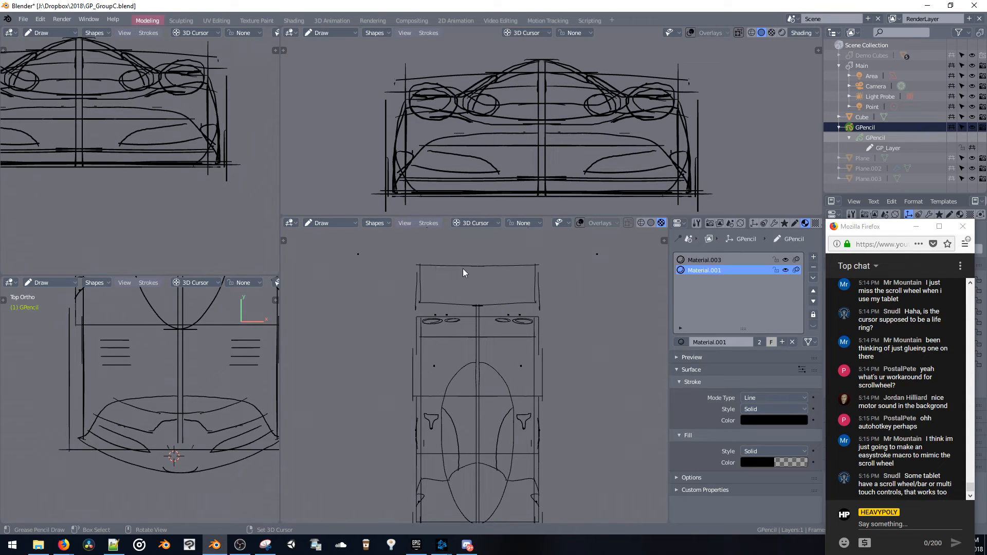
# Try to box-select the new rear wing outline while still in Draw mode
pyautogui.moveTo(492, 287); pyautogui.dragTo(502, 325, button='middle')
pyautogui.moveTo(573, 273)
pyautogui.mouseDown(button='middle')
pyautogui.moveTo(478, 293)
pyautogui.moveTo(445, 326)
pyautogui.mouseUp(button='middle')
pyautogui.press('b')
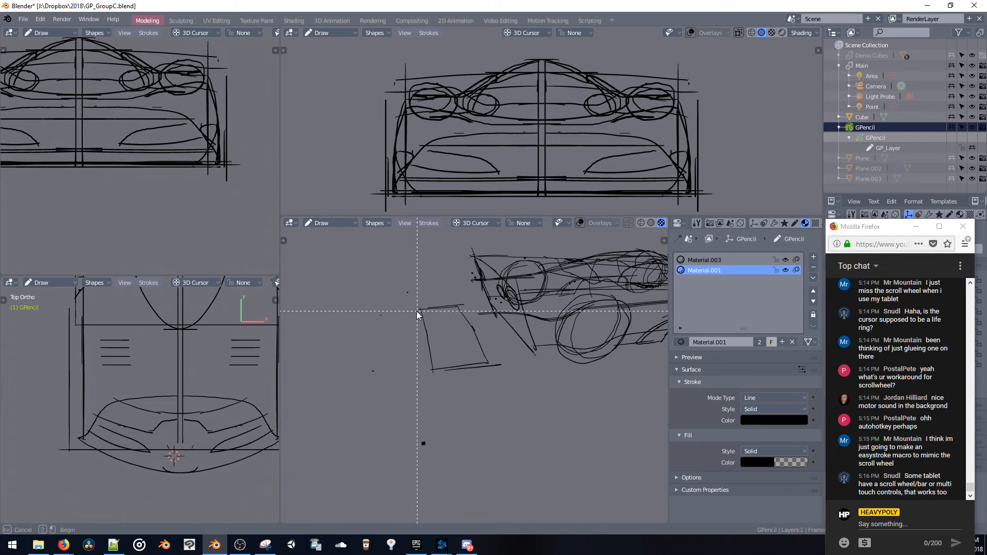
pyautogui.moveTo(474, 374)
pyautogui.mouseDown()
pyautogui.moveTo(490, 394)
pyautogui.moveTo(462, 378)
pyautogui.moveTo(471, 376)
pyautogui.mouseUp()
pyautogui.hotkey('ctrl', 'z')
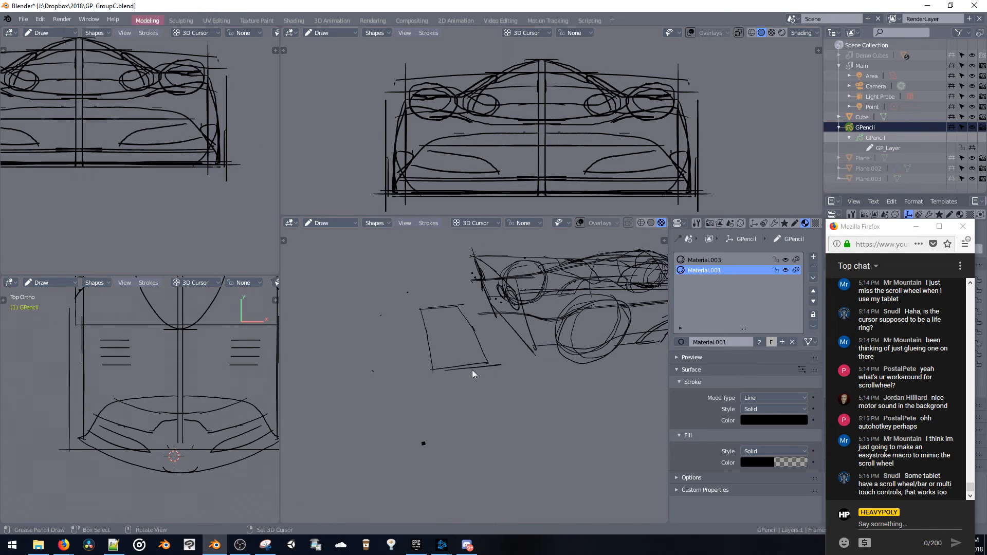
# Select the rear wing outline in Edit mode and raise it along Z above the rear deck
pyautogui.hotkey('ctrl', 'Tab')
pyautogui.click(434, 343)
pyautogui.press('b')
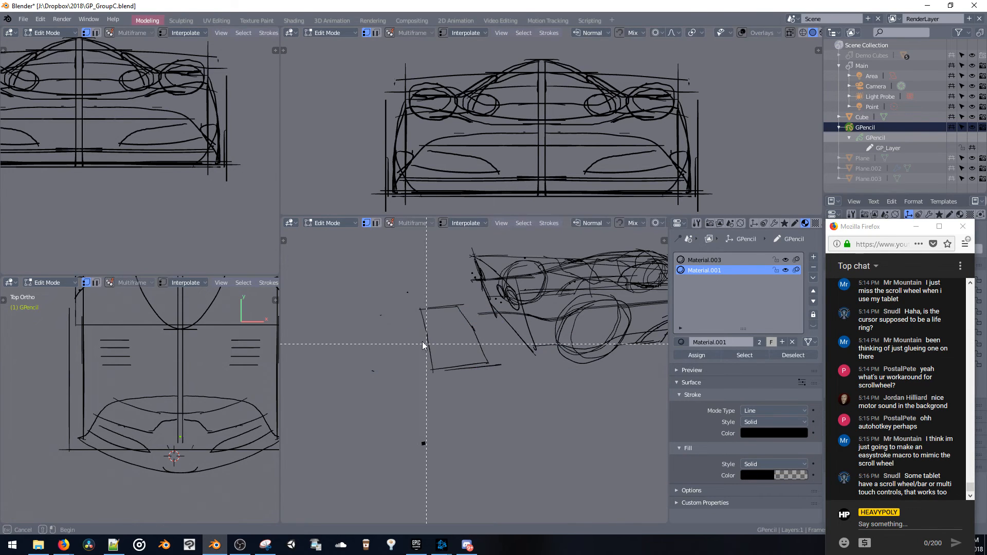
pyautogui.moveTo(493, 377); pyautogui.dragTo(498, 390)
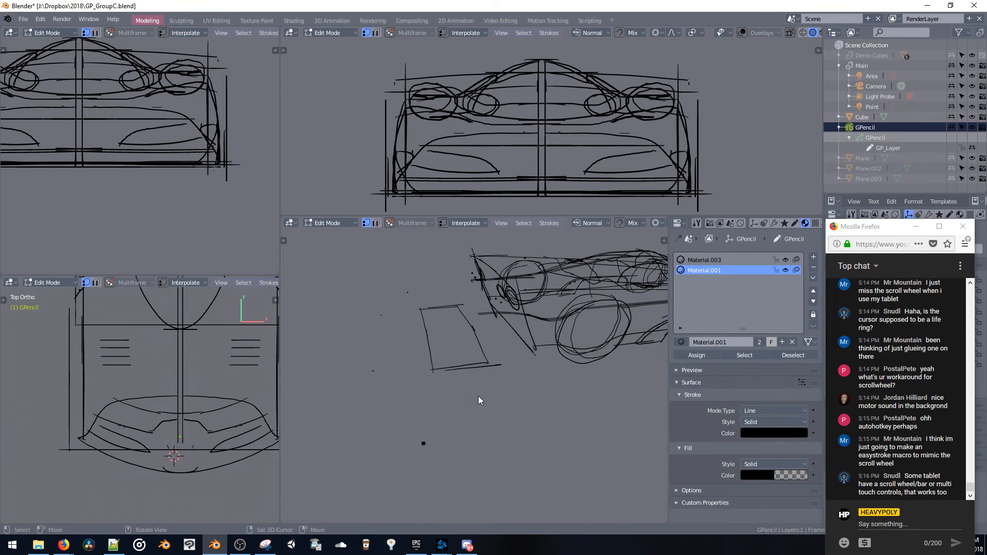
pyautogui.press('g')
pyautogui.press('z')
pyautogui.click(471, 298)
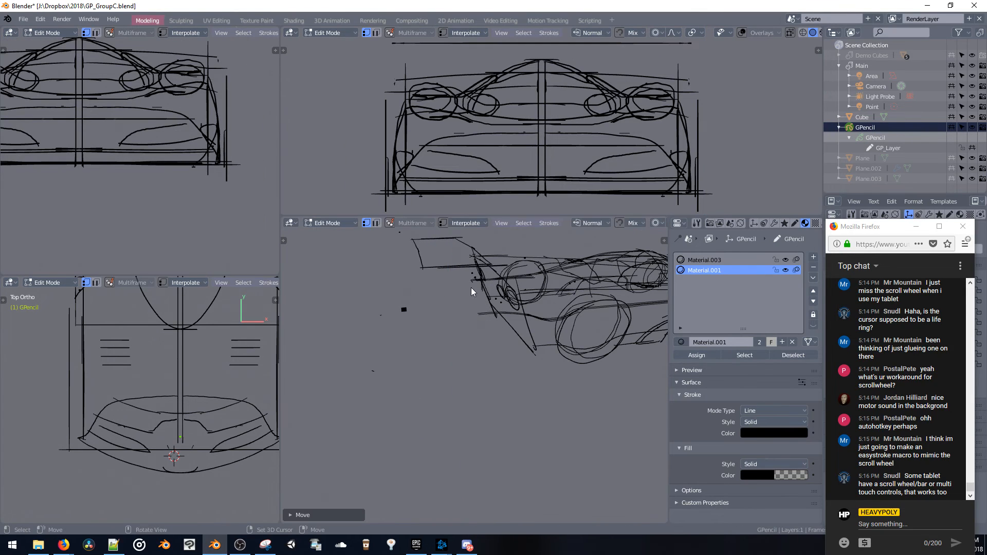
# Shift the rear wing outline along Y into place over the car's tail and return to Object mode
pyautogui.press('g')
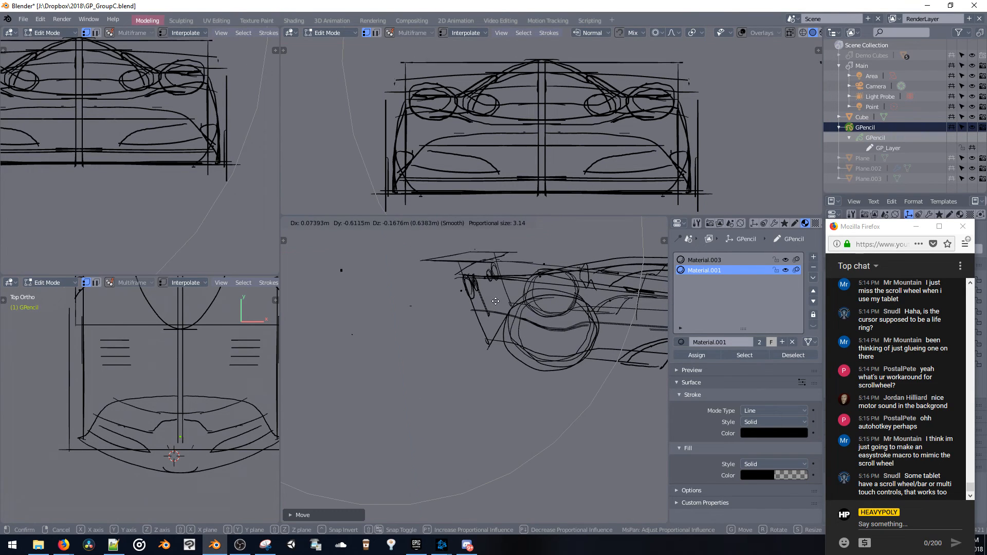
pyautogui.click(495, 320)
pyautogui.moveTo(495, 319)
pyautogui.mouseDown(button='middle')
pyautogui.moveTo(504, 337)
pyautogui.moveTo(455, 328)
pyautogui.moveTo(538, 363)
pyautogui.moveTo(504, 359)
pyautogui.moveTo(473, 282)
pyautogui.mouseUp(button='middle')
pyautogui.press('g')
pyautogui.press('y')
pyautogui.click(499, 336)
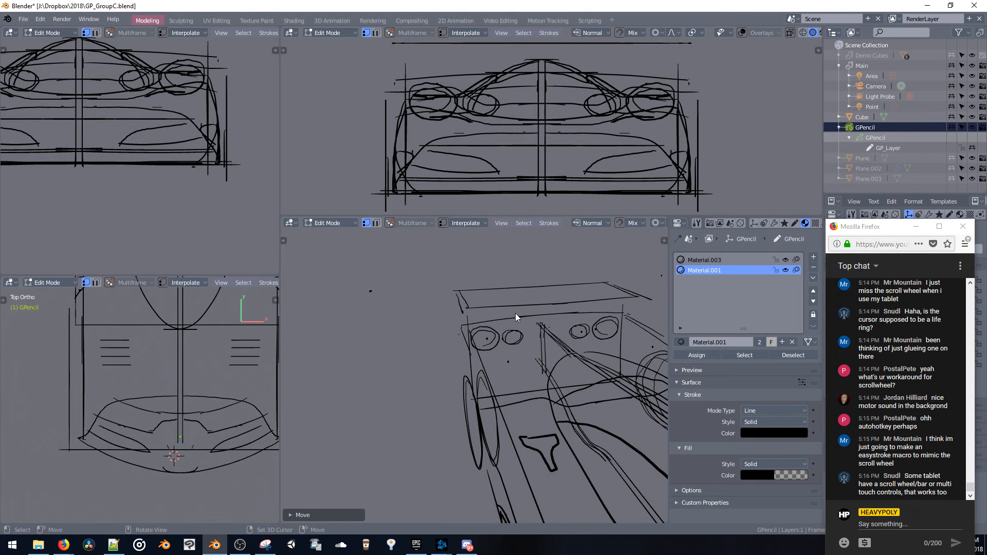
pyautogui.moveTo(516, 313)
pyautogui.mouseDown(button='middle')
pyautogui.moveTo(421, 285)
pyautogui.moveTo(485, 279)
pyautogui.moveTo(467, 274)
pyautogui.moveTo(463, 288)
pyautogui.moveTo(452, 269)
pyautogui.moveTo(413, 260)
pyautogui.moveTo(493, 283)
pyautogui.moveTo(449, 301)
pyautogui.moveTo(538, 300)
pyautogui.moveTo(506, 313)
pyautogui.moveTo(389, 311)
pyautogui.moveTo(474, 309)
pyautogui.moveTo(483, 342)
pyautogui.moveTo(480, 304)
pyautogui.moveTo(437, 292)
pyautogui.mouseUp(button='middle')
pyautogui.press('Tab')
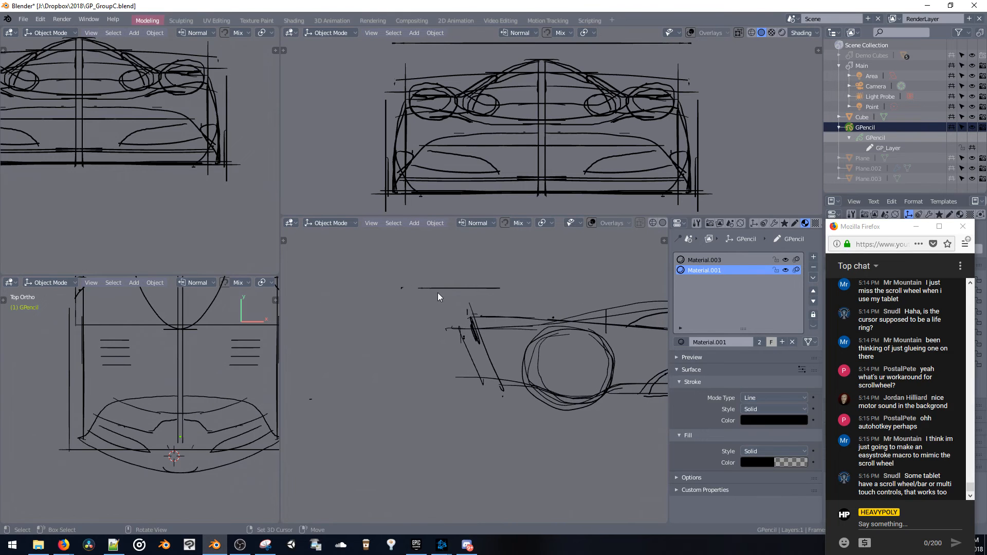
# Place the 3D cursor on the outer rear corner of the rear wing outline in top view
pyautogui.keyDown('shift'); pyautogui.moveTo(160, 323); pyautogui.dragTo(184, 362, button='middle'); pyautogui.keyUp('shift')
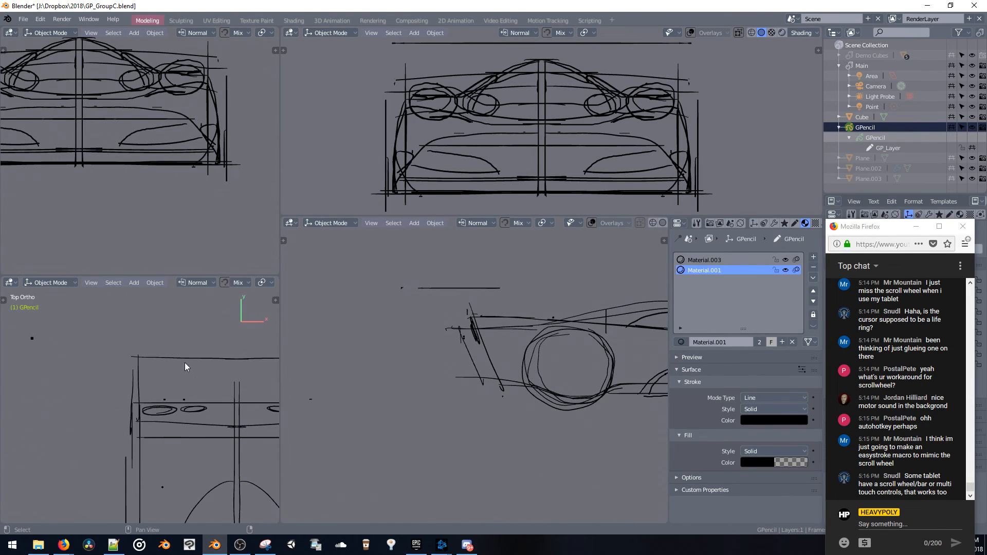
pyautogui.rightClick(134, 382)
pyautogui.scroll(-5, 442, 139)
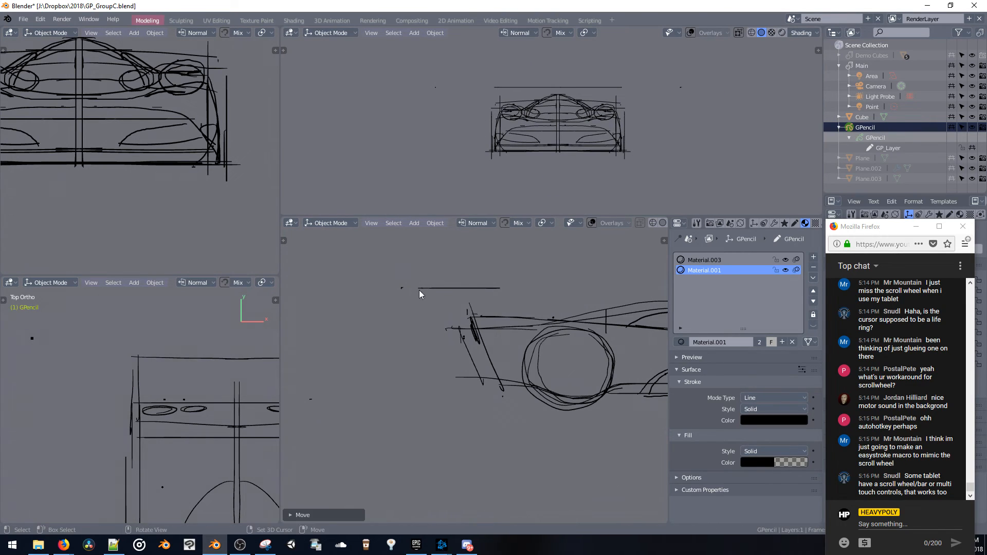
pyautogui.rightClick(134, 360)
# Sketch a mirrored end plate in Draw mode around the wing's profile in right side view, reaching down to the rear deck and redoing the bad stroke
pyautogui.moveTo(431, 286)
pyautogui.mouseDown(button='middle')
pyautogui.moveTo(575, 328)
pyautogui.moveTo(571, 430)
pyautogui.moveTo(549, 397)
pyautogui.mouseUp(button='middle')
pyautogui.press('`')
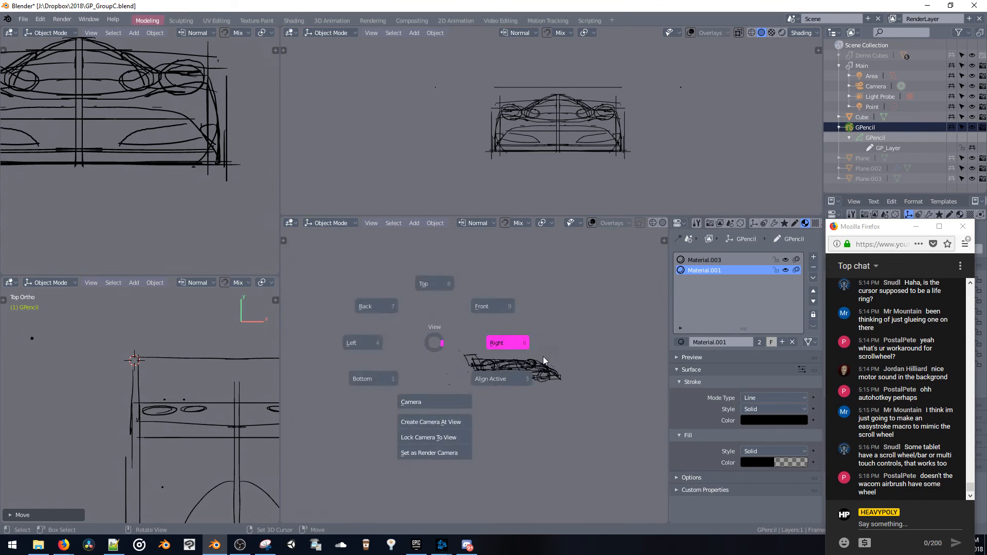
pyautogui.click(543, 357)
pyautogui.scroll(6, 471, 321)
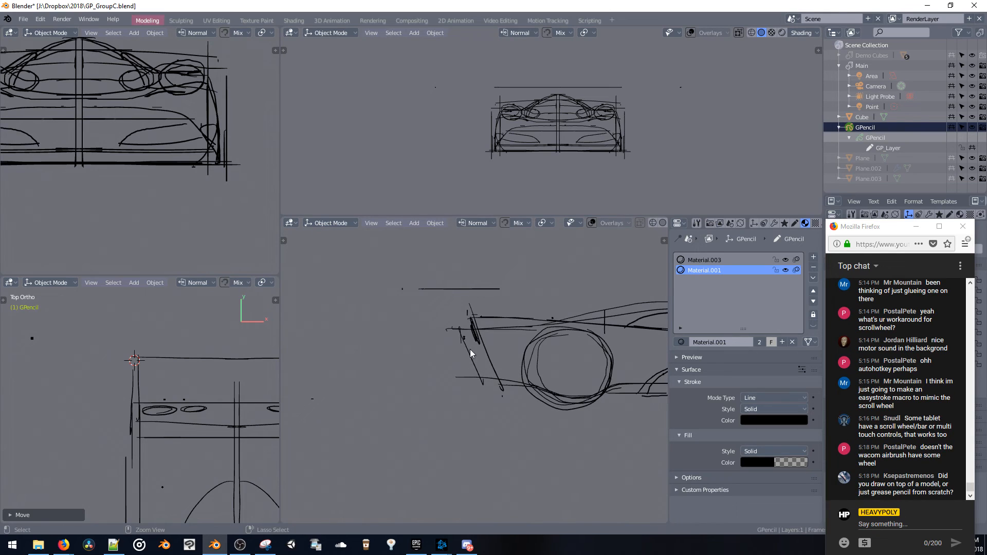
pyautogui.hotkey('ctrl', 'Tab')
pyautogui.click(470, 273)
pyautogui.moveTo(415, 313)
pyautogui.mouseDown()
pyautogui.moveTo(413, 271)
pyautogui.moveTo(494, 281)
pyautogui.moveTo(504, 315)
pyautogui.moveTo(455, 315)
pyautogui.mouseUp()
pyautogui.hotkey('ctrl', 'z')
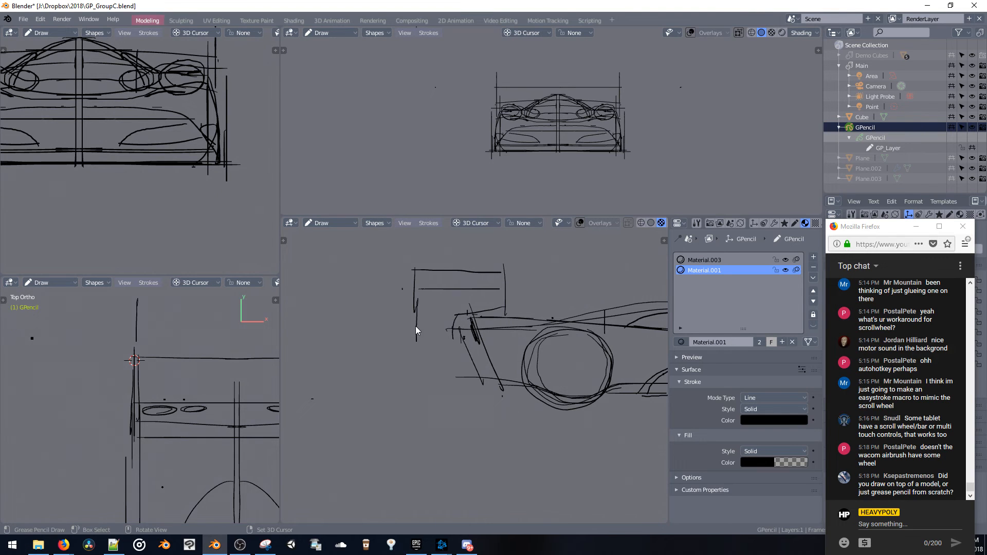
pyautogui.moveTo(472, 319)
pyautogui.mouseDown(button='middle')
pyautogui.moveTo(456, 313)
pyautogui.moveTo(424, 330)
pyautogui.moveTo(443, 337)
pyautogui.moveTo(390, 338)
pyautogui.moveTo(402, 320)
pyautogui.moveTo(442, 327)
pyautogui.moveTo(389, 279)
pyautogui.moveTo(409, 300)
pyautogui.moveTo(397, 304)
pyautogui.moveTo(433, 311)
pyautogui.mouseUp(button='middle')
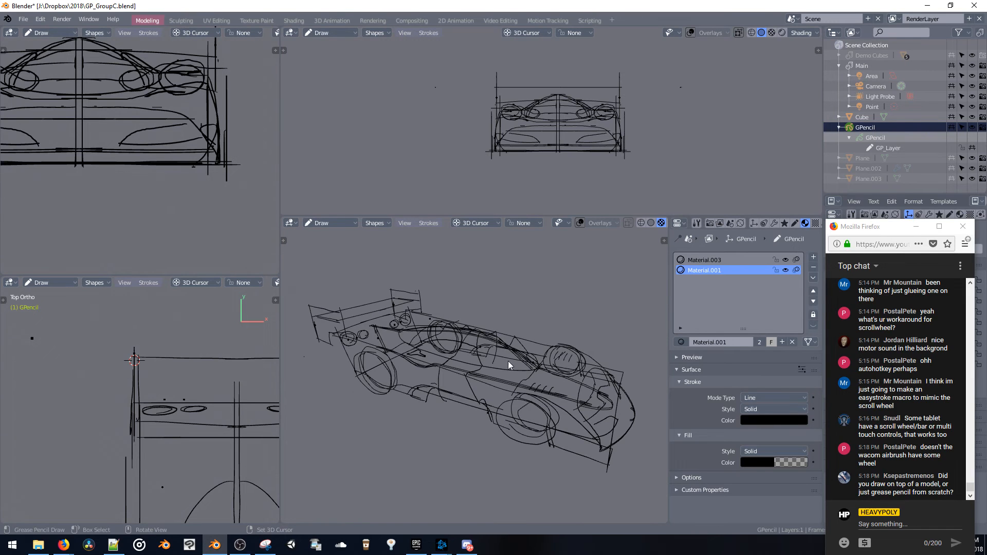
# Choose the Eraser Hard brush, try erasing part of a body line beside the cabin, and undo that erasure
pyautogui.moveTo(466, 345)
pyautogui.mouseDown(button='middle')
pyautogui.moveTo(409, 335)
pyautogui.moveTo(511, 344)
pyautogui.moveTo(546, 367)
pyautogui.moveTo(507, 341)
pyautogui.moveTo(529, 347)
pyautogui.moveTo(556, 335)
pyautogui.moveTo(467, 334)
pyautogui.moveTo(482, 335)
pyautogui.moveTo(514, 374)
pyautogui.moveTo(504, 362)
pyautogui.moveTo(449, 358)
pyautogui.mouseUp(button='middle')
pyautogui.press('space')
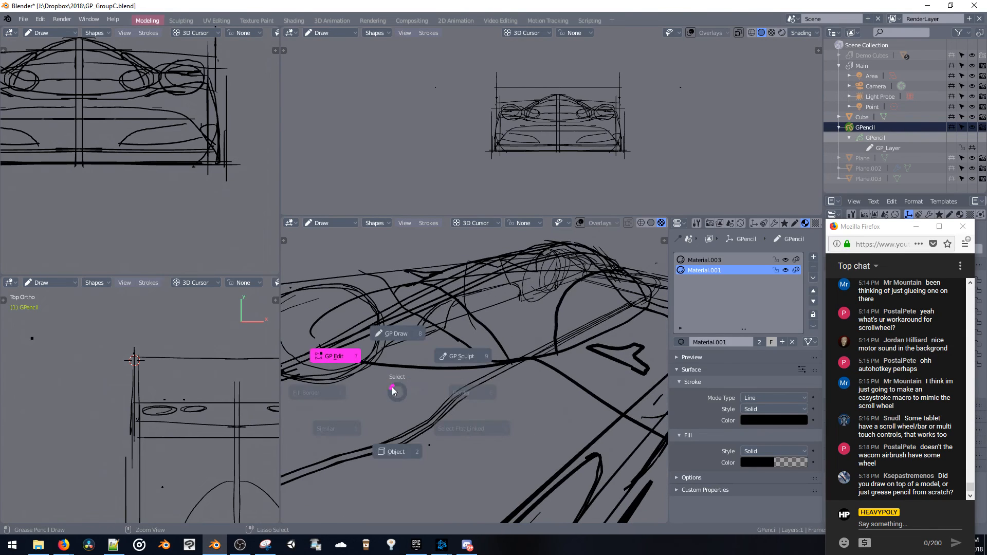
pyautogui.click(390, 345)
pyautogui.press('t')
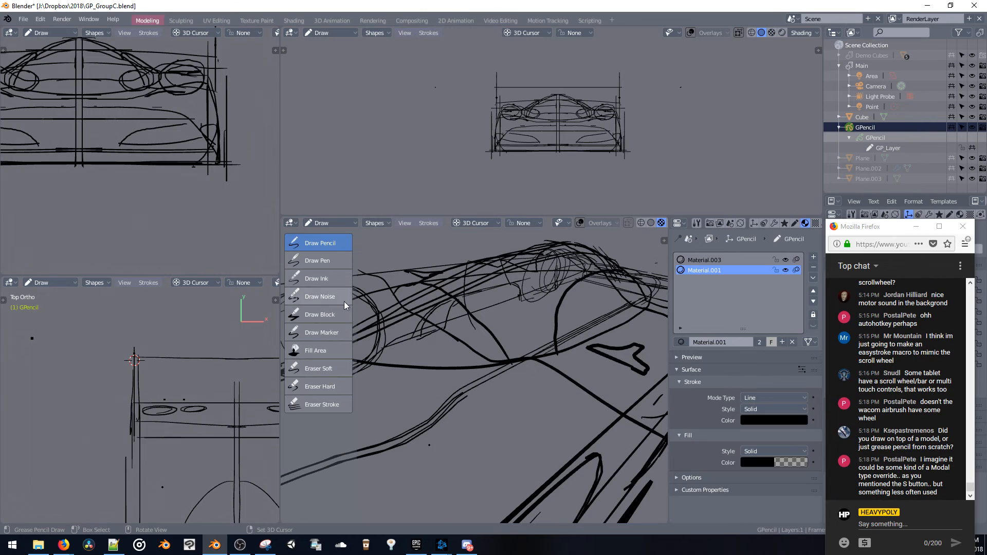
pyautogui.click(323, 386)
pyautogui.moveTo(458, 346); pyautogui.dragTo(456, 339)
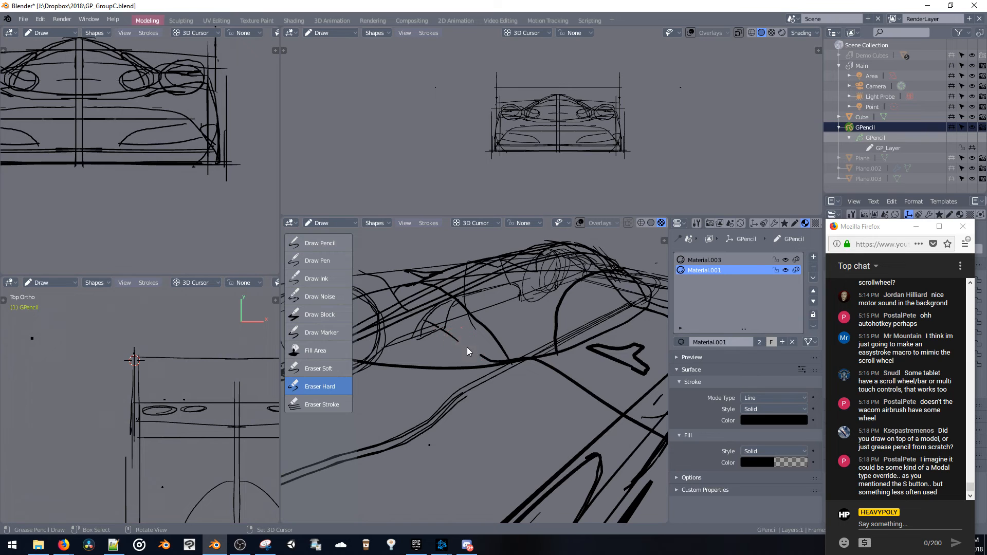
pyautogui.hotkey('ctrl', 'z')
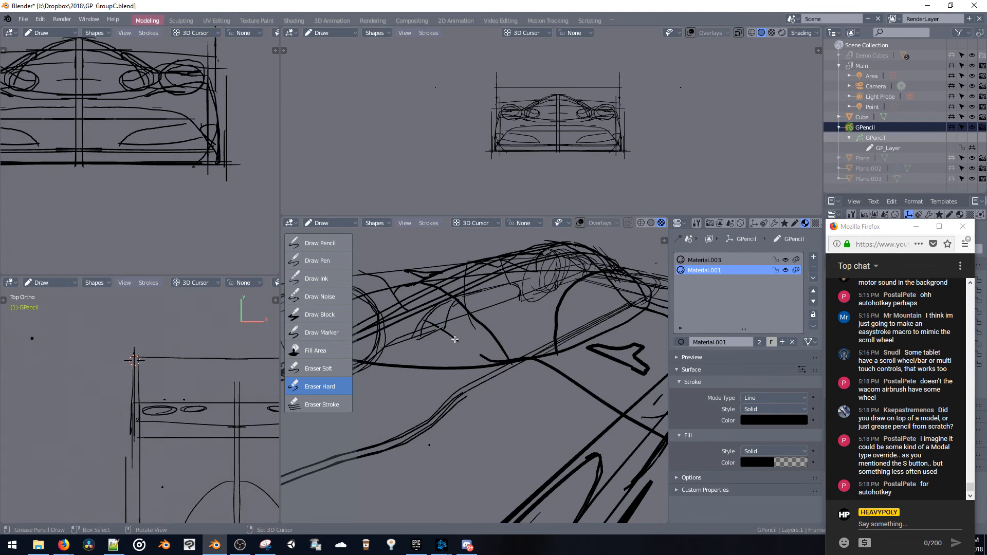
# Erase the outer portions of the rear wing's rear edge, leaving its middle section
pyautogui.moveTo(459, 342)
pyautogui.mouseDown(button='middle')
pyautogui.moveTo(493, 347)
pyautogui.moveTo(506, 356)
pyautogui.moveTo(480, 354)
pyautogui.moveTo(535, 374)
pyautogui.moveTo(504, 416)
pyautogui.moveTo(519, 406)
pyautogui.moveTo(543, 324)
pyautogui.mouseUp(button='middle')
pyautogui.moveTo(563, 326); pyautogui.dragTo(565, 316)
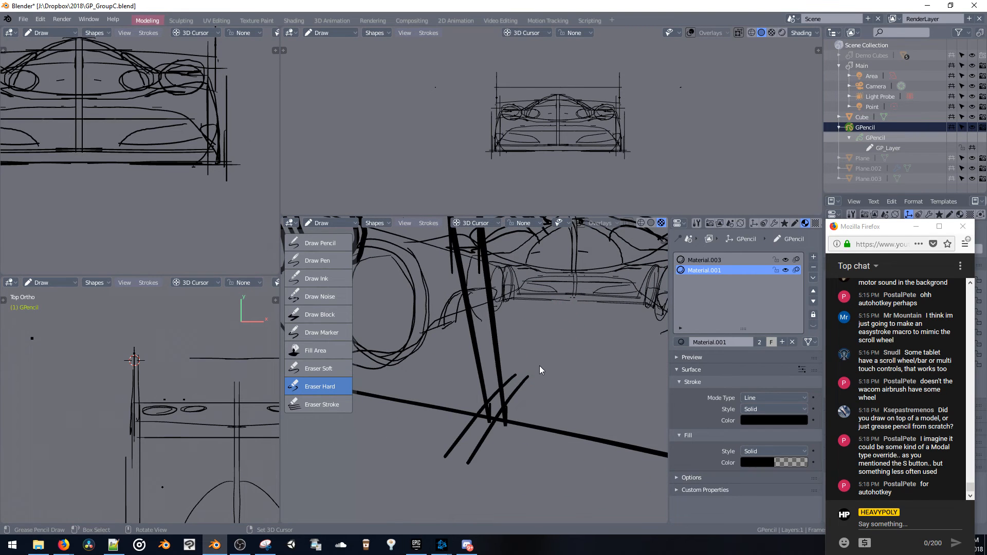
pyautogui.moveTo(540, 370); pyautogui.dragTo(516, 380)
pyautogui.moveTo(467, 436)
pyautogui.mouseDown(button='middle')
pyautogui.moveTo(514, 402)
pyautogui.moveTo(529, 417)
pyautogui.moveTo(494, 420)
pyautogui.moveTo(487, 396)
pyautogui.moveTo(458, 375)
pyautogui.moveTo(471, 396)
pyautogui.moveTo(458, 369)
pyautogui.moveTo(471, 372)
pyautogui.moveTo(539, 333)
pyautogui.moveTo(514, 358)
pyautogui.moveTo(484, 349)
pyautogui.moveTo(524, 370)
pyautogui.moveTo(486, 388)
pyautogui.moveTo(479, 340)
pyautogui.moveTo(476, 362)
pyautogui.mouseUp(button='middle')
# Sketch a mirrored stepped notch at the middle of the wing's rear edge with Draw Pencil in top view, redoing the unsuccessful strokes
pyautogui.click(324, 262)
pyautogui.click(320, 242)
pyautogui.moveTo(465, 252); pyautogui.dragTo(478, 276, button='middle')
pyautogui.press('v')
pyautogui.click(486, 227)
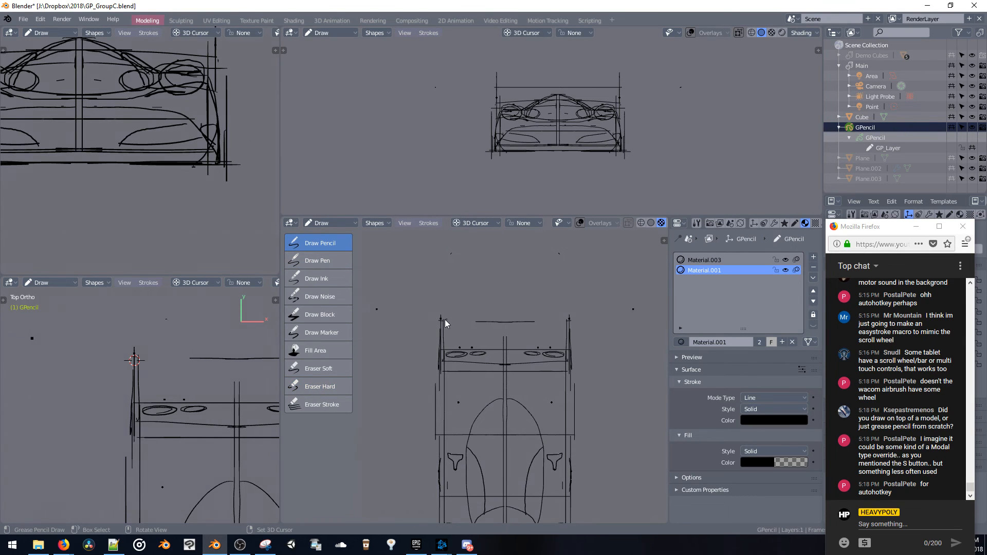
pyautogui.moveTo(446, 319); pyautogui.dragTo(537, 336)
pyautogui.hotkey('ctrl', 'z')
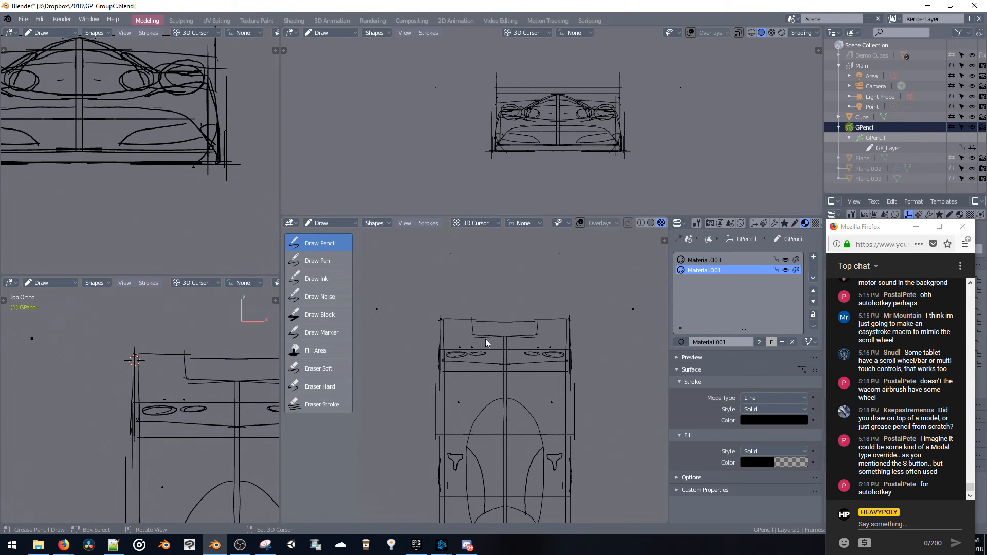
pyautogui.hotkey('ctrl', 'z')
pyautogui.moveTo(470, 332); pyautogui.dragTo(540, 332)
pyautogui.moveTo(486, 342)
pyautogui.mouseDown(button='middle')
pyautogui.moveTo(498, 335)
pyautogui.moveTo(498, 291)
pyautogui.moveTo(364, 267)
pyautogui.moveTo(456, 268)
pyautogui.moveTo(505, 298)
pyautogui.mouseUp(button='middle')
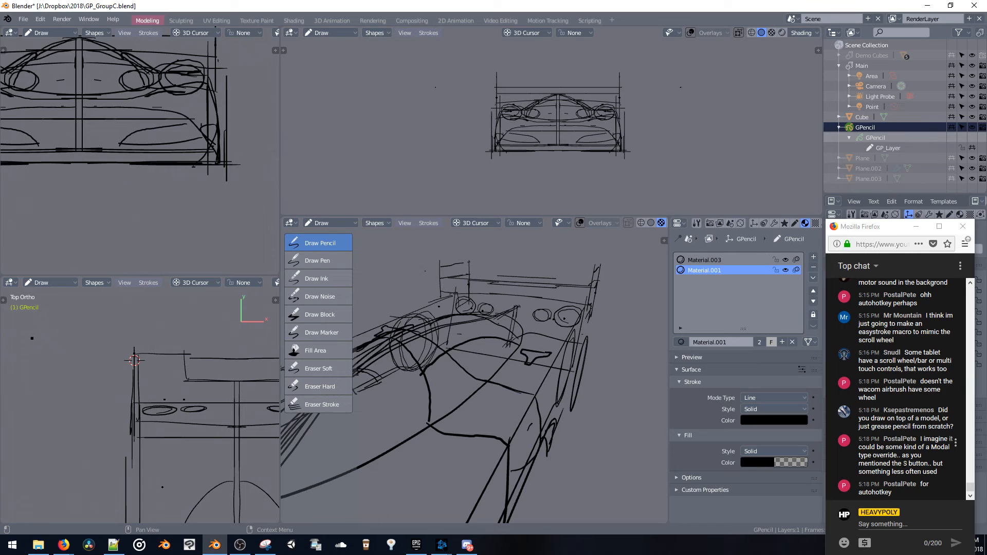
# Enter Edit Mode on the grease pencil sketch, try moving the cabin-side strokes with proportional editing, and undo the move
pyautogui.moveTo(452, 355)
pyautogui.mouseDown(button='middle')
pyautogui.moveTo(452, 310)
pyautogui.moveTo(492, 339)
pyautogui.moveTo(478, 336)
pyautogui.moveTo(461, 359)
pyautogui.moveTo(527, 418)
pyautogui.moveTo(503, 415)
pyautogui.moveTo(533, 443)
pyautogui.moveTo(533, 345)
pyautogui.mouseUp(button='middle')
pyautogui.scroll(4, 479, 424)
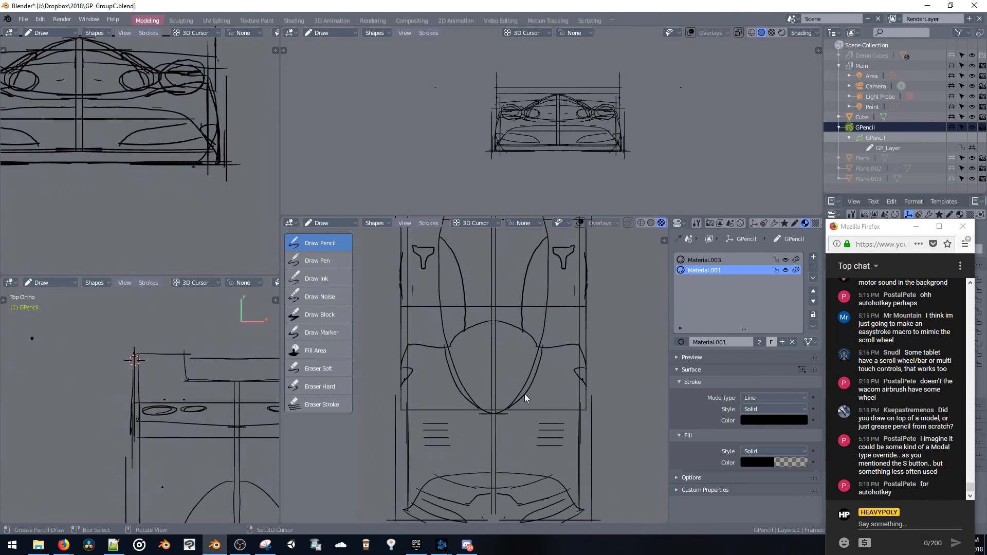
pyautogui.moveTo(547, 348)
pyautogui.mouseDown()
pyautogui.moveTo(538, 386)
pyautogui.moveTo(517, 402)
pyautogui.mouseUp()
pyautogui.moveTo(548, 348)
pyautogui.mouseDown(button='middle')
pyautogui.moveTo(525, 326)
pyautogui.moveTo(516, 411)
pyautogui.moveTo(490, 349)
pyautogui.moveTo(493, 359)
pyautogui.moveTo(471, 335)
pyautogui.moveTo(474, 313)
pyautogui.moveTo(489, 317)
pyautogui.moveTo(478, 298)
pyautogui.mouseUp(button='middle')
pyautogui.press('Tab')
pyautogui.press('g')
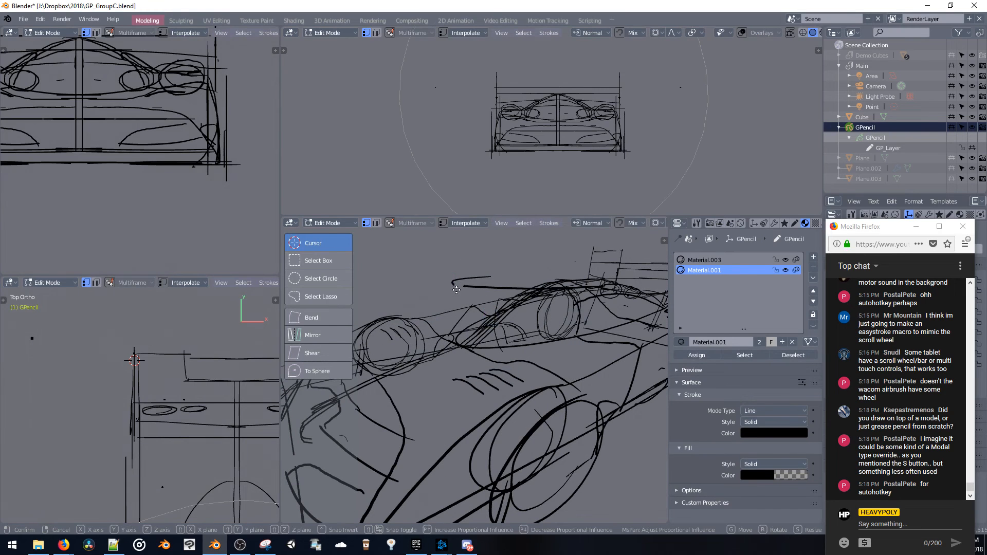
pyautogui.click(473, 357)
pyautogui.moveTo(475, 357); pyautogui.dragTo(541, 458, button='middle')
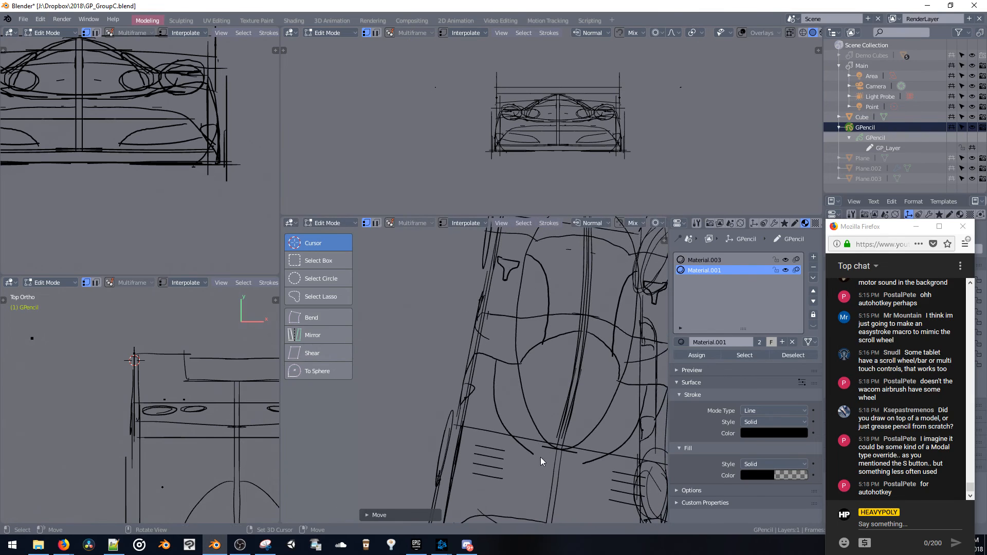
pyautogui.moveTo(541, 458)
pyautogui.mouseDown()
pyautogui.moveTo(532, 452)
pyautogui.moveTo(583, 463)
pyautogui.moveTo(573, 448)
pyautogui.mouseUp()
pyautogui.hotkey('ctrl', 'z')
# Shrink the proportional editing size to 0.91 and shift the side curve of the windshield outline in an angled top view
pyautogui.moveTo(573, 448); pyautogui.dragTo(530, 454, button='middle')
pyautogui.moveTo(530, 455)
pyautogui.mouseDown()
pyautogui.moveTo(521, 468)
pyautogui.moveTo(498, 467)
pyautogui.moveTo(494, 454)
pyautogui.moveTo(511, 461)
pyautogui.mouseUp()
pyautogui.scroll(2, 497, 463)
pyautogui.scroll(13, 509, 460)
pyautogui.scroll(4, 512, 462)
pyautogui.scroll(-6, 512, 463)
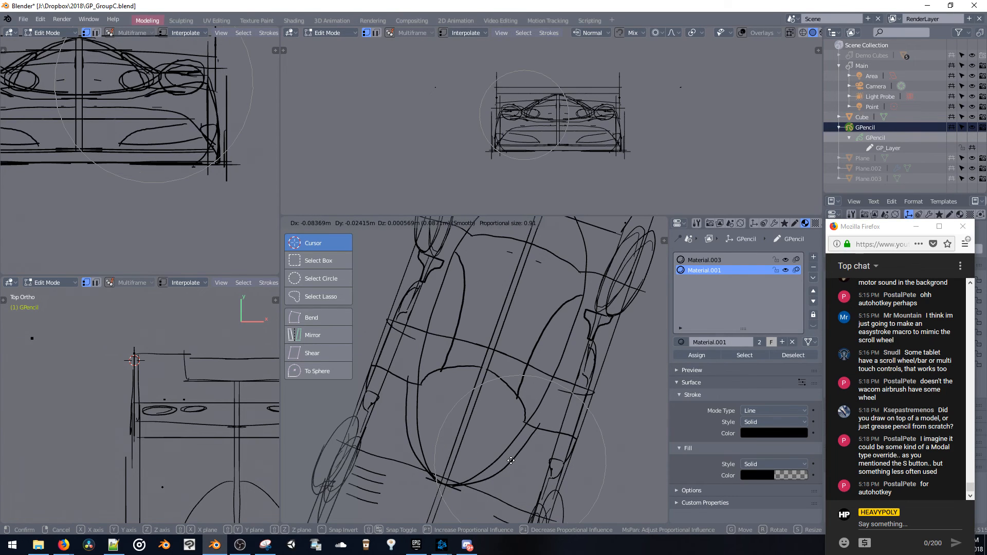
pyautogui.click(511, 460)
pyautogui.moveTo(534, 420); pyautogui.dragTo(522, 453)
pyautogui.click(524, 454)
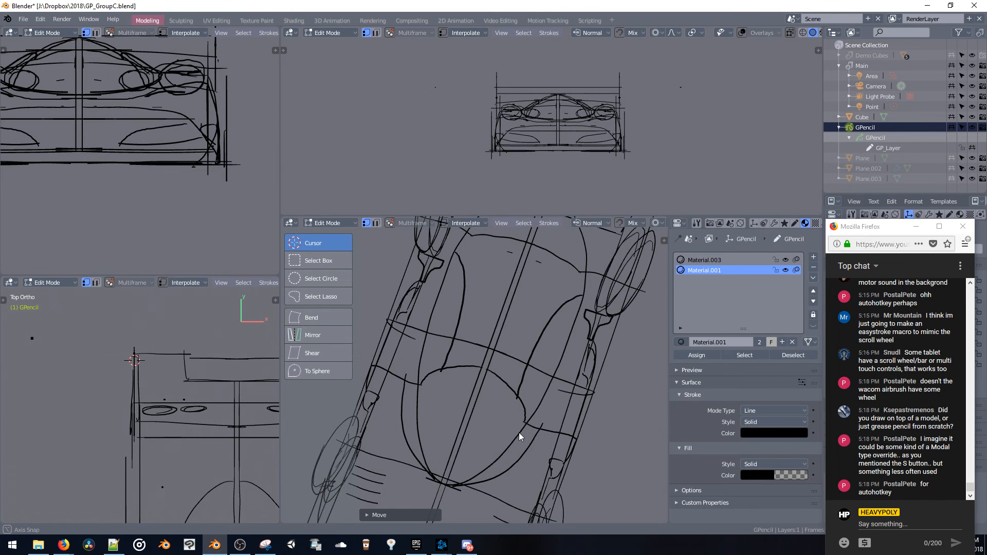
# Reshape the windshield's lower outline with proportional moves, pulling the inner curve into a rounder shape
pyautogui.moveTo(520, 433)
pyautogui.mouseDown(button='middle')
pyautogui.moveTo(456, 365)
pyautogui.moveTo(455, 280)
pyautogui.moveTo(504, 305)
pyautogui.moveTo(535, 344)
pyautogui.mouseUp(button='middle')
pyautogui.press('g')
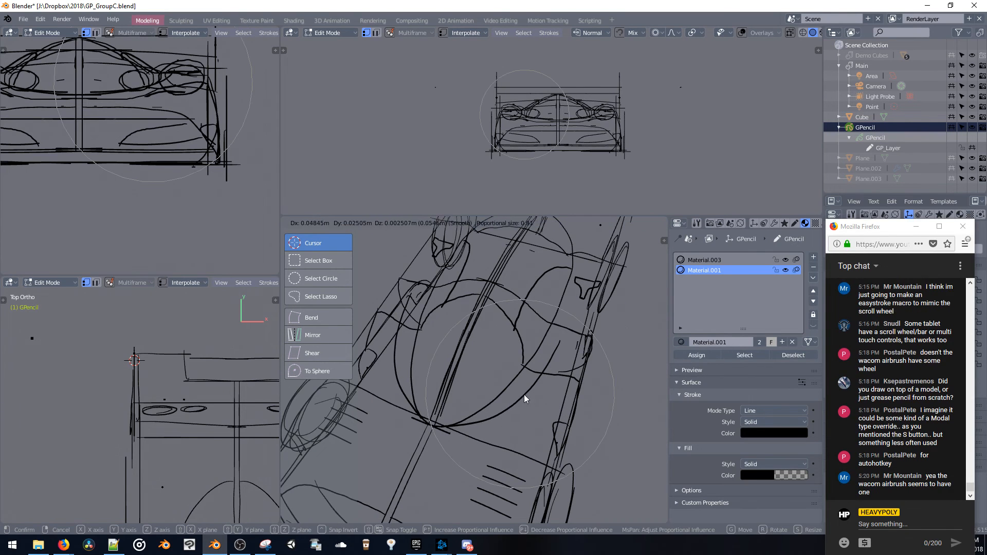
pyautogui.moveTo(525, 395); pyautogui.dragTo(489, 409)
pyautogui.moveTo(489, 406); pyautogui.dragTo(492, 407)
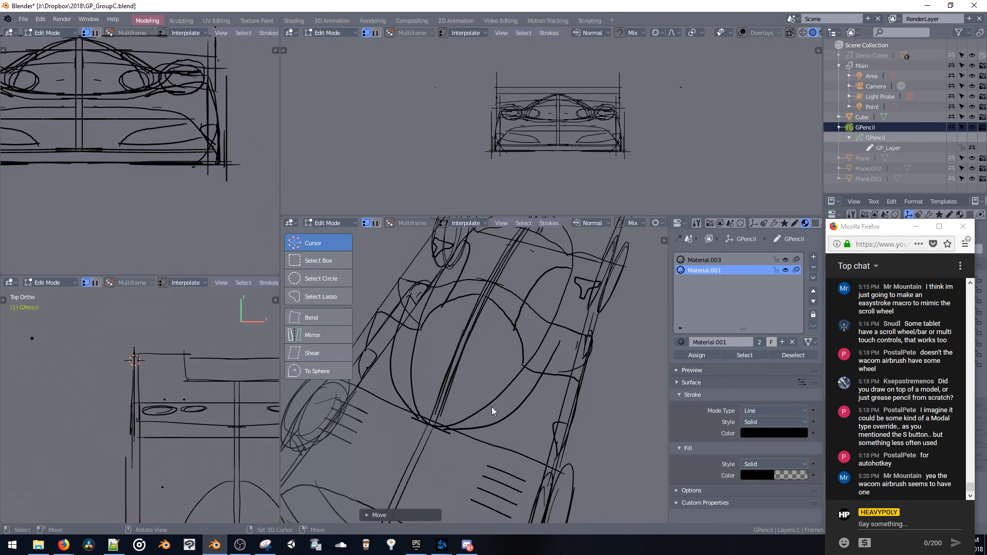
pyautogui.moveTo(491, 407)
pyautogui.mouseDown(button='middle')
pyautogui.moveTo(508, 385)
pyautogui.moveTo(478, 380)
pyautogui.moveTo(455, 394)
pyautogui.moveTo(467, 373)
pyautogui.mouseUp(button='middle')
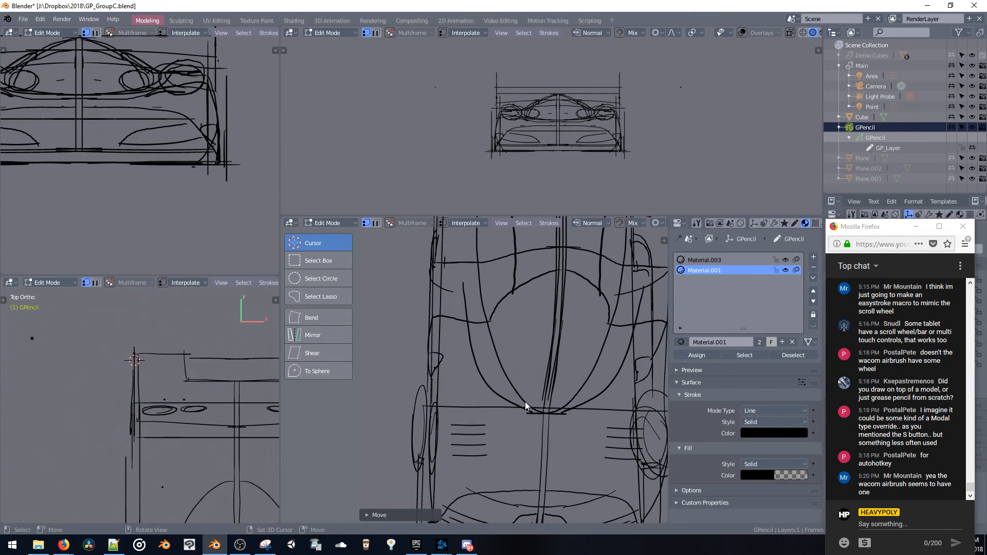
pyautogui.moveTo(526, 402)
pyautogui.mouseDown()
pyautogui.moveTo(566, 413)
pyautogui.moveTo(563, 396)
pyautogui.moveTo(511, 385)
pyautogui.moveTo(529, 389)
pyautogui.mouseUp()
pyautogui.moveTo(528, 388)
pyautogui.mouseDown(button='middle')
pyautogui.moveTo(502, 337)
pyautogui.moveTo(482, 356)
pyautogui.moveTo(489, 309)
pyautogui.moveTo(536, 332)
pyautogui.mouseUp(button='middle')
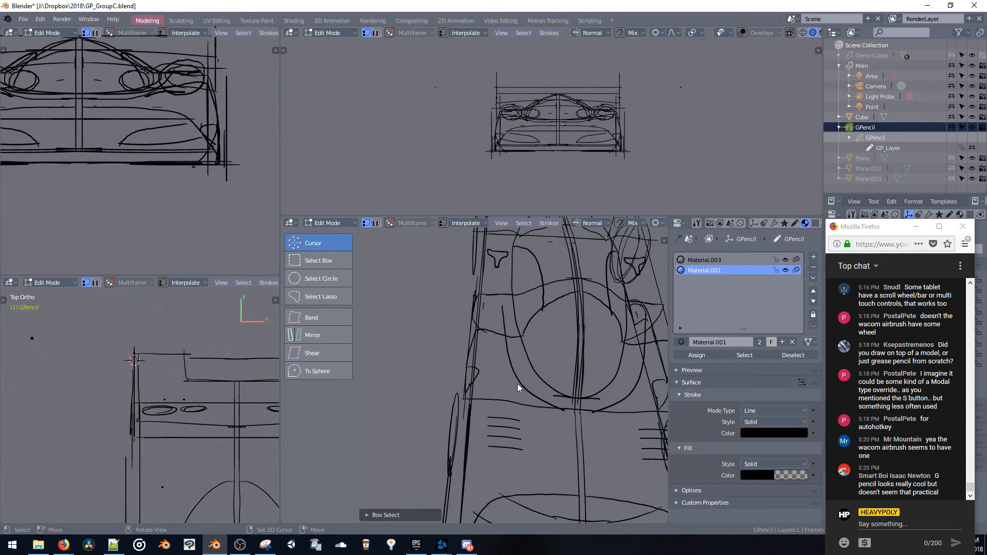
# Try deleting the inner windshield outline, and undo the deletion
pyautogui.click(515, 383)
pyautogui.press('x')
pyautogui.click(513, 378)
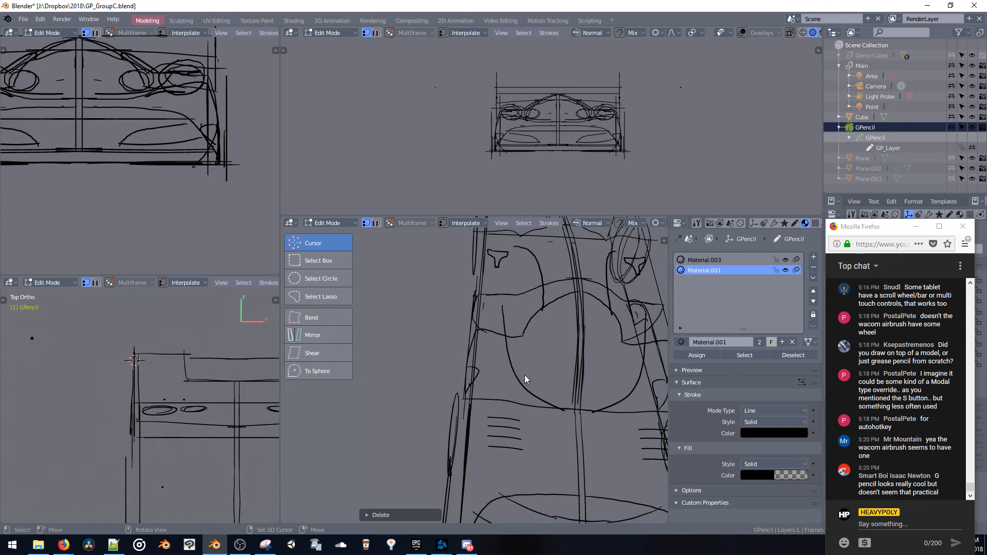
pyautogui.hotkey('ctrl', 'z')
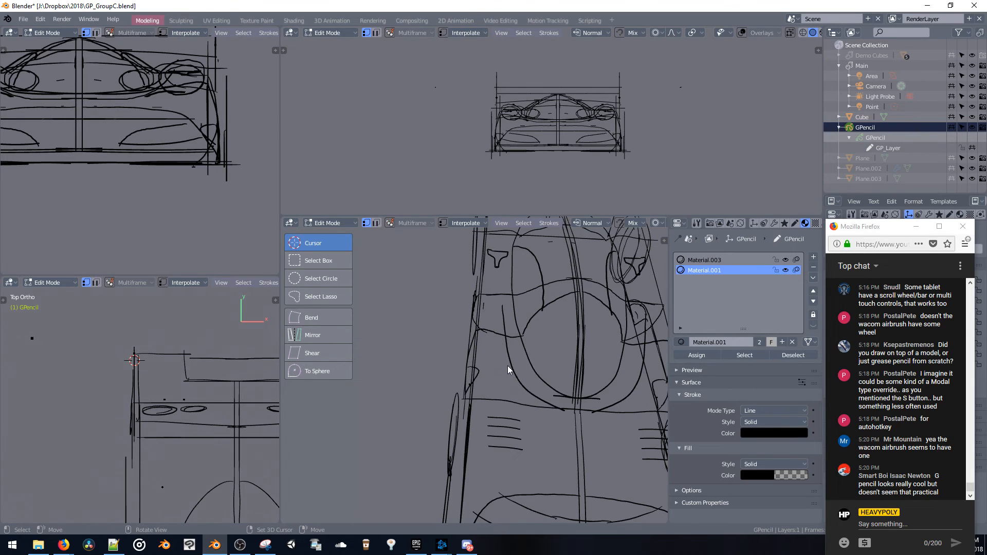
# Select the outer windshield outline curve and delete it, keeping the rounder inner one
pyautogui.press('b')
pyautogui.moveTo(634, 403); pyautogui.dragTo(609, 403)
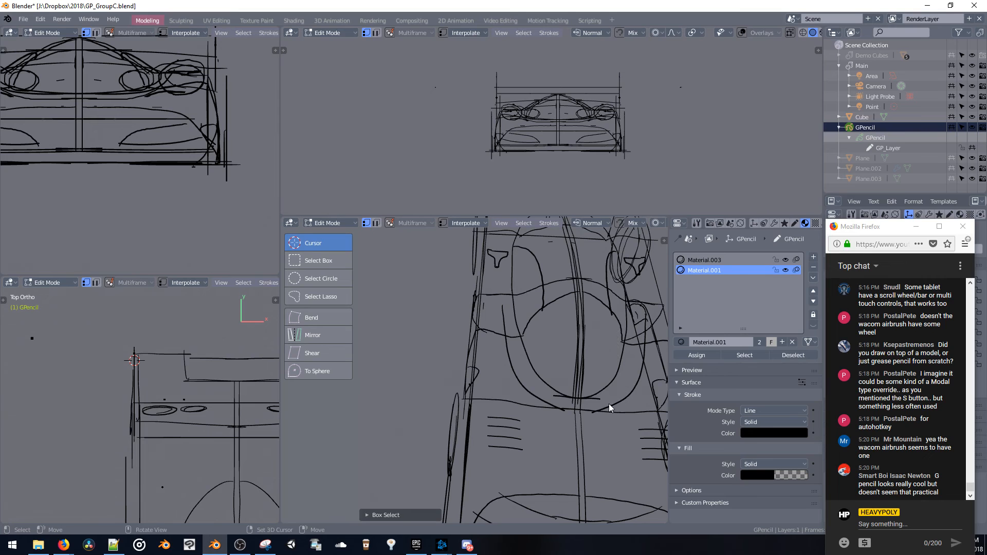
pyautogui.press('x')
pyautogui.click(598, 402)
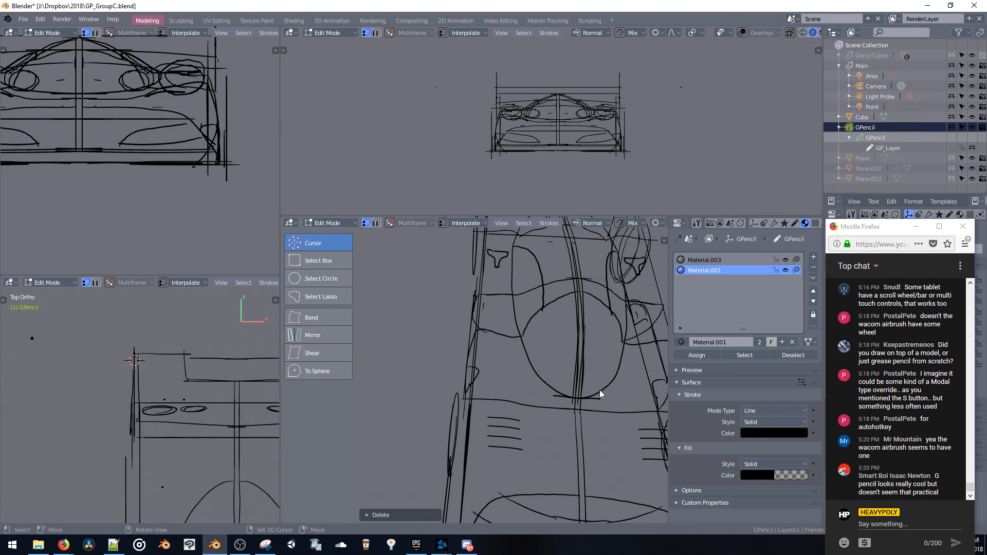
# Try moving the strokes at the windshield's upper edge in Edit Mode, and undo the move
pyautogui.keyDown('shift'); pyautogui.moveTo(599, 390); pyautogui.dragTo(538, 371, button='middle'); pyautogui.keyUp('shift')
pyautogui.moveTo(515, 314); pyautogui.dragTo(545, 339, button='middle')
pyautogui.press('space')
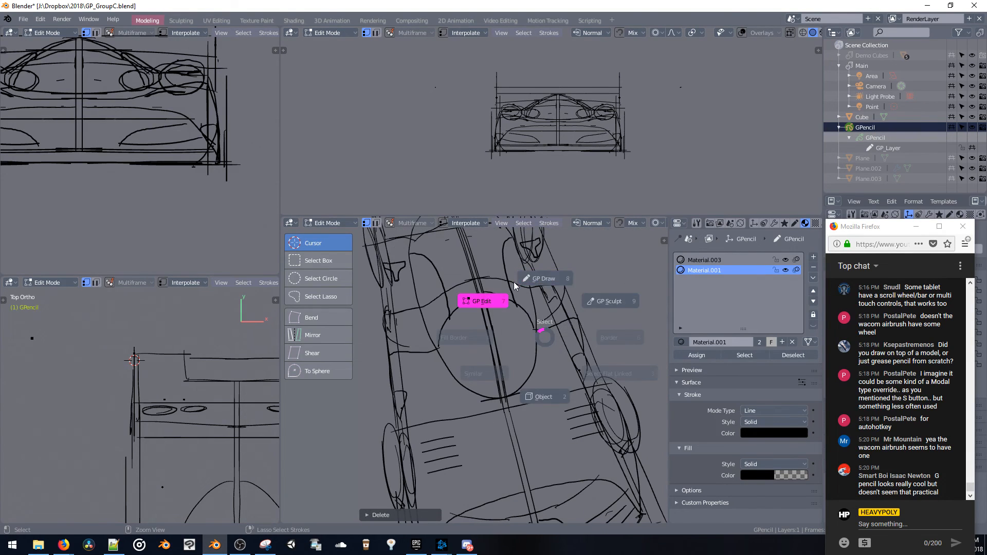
pyautogui.click(521, 304)
pyautogui.keyDown('shift'); pyautogui.moveTo(518, 302); pyautogui.dragTo(551, 330, button='middle'); pyautogui.keyUp('shift')
pyautogui.press('Tab')
pyautogui.moveTo(505, 308)
pyautogui.mouseDown(button='middle')
pyautogui.moveTo(575, 280)
pyautogui.moveTo(496, 296)
pyautogui.moveTo(443, 284)
pyautogui.moveTo(501, 300)
pyautogui.moveTo(436, 283)
pyautogui.moveTo(427, 271)
pyautogui.moveTo(451, 261)
pyautogui.moveTo(535, 294)
pyautogui.moveTo(524, 319)
pyautogui.moveTo(535, 341)
pyautogui.mouseUp(button='middle')
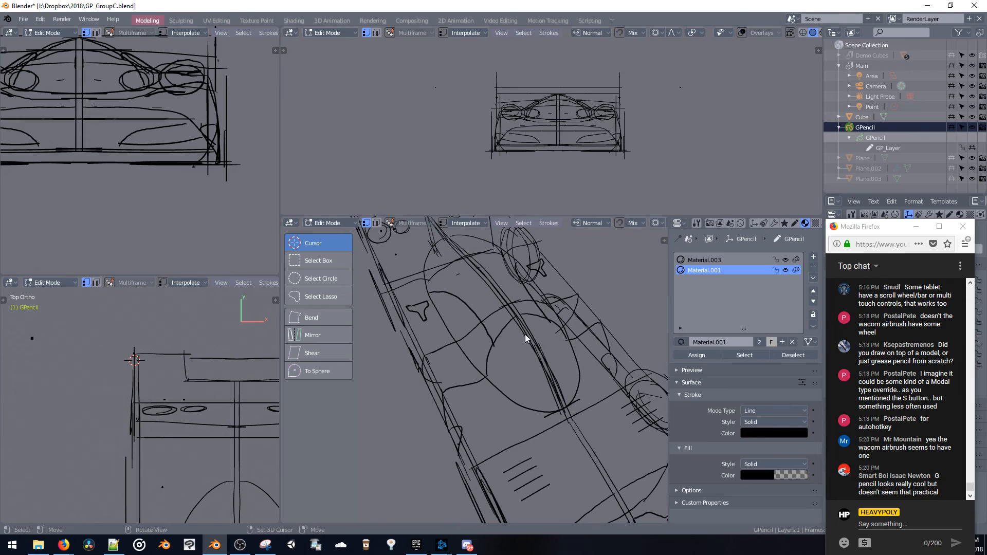
pyautogui.hotkey('ctrl', 'Tab')
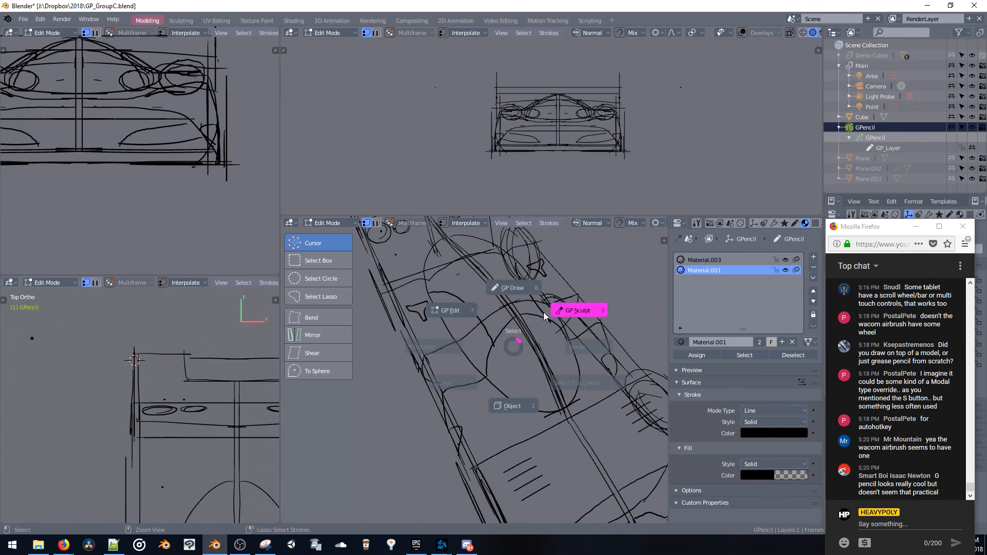
pyautogui.click(462, 314)
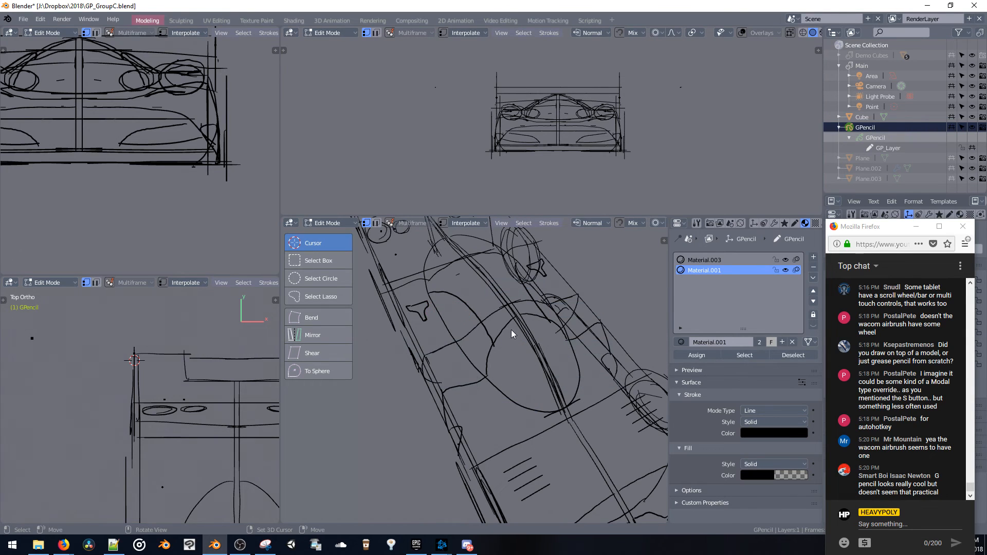
pyautogui.press('g')
pyautogui.click(509, 333)
pyautogui.hotkey('ctrl', 'z')
# Reposition the roof and upper windshield strokes with proportional moves at size 0.91, viewed from low in front
pyautogui.moveTo(517, 337)
pyautogui.mouseDown(button='middle')
pyautogui.moveTo(503, 296)
pyautogui.moveTo(499, 345)
pyautogui.mouseUp(button='middle')
pyautogui.press('g')
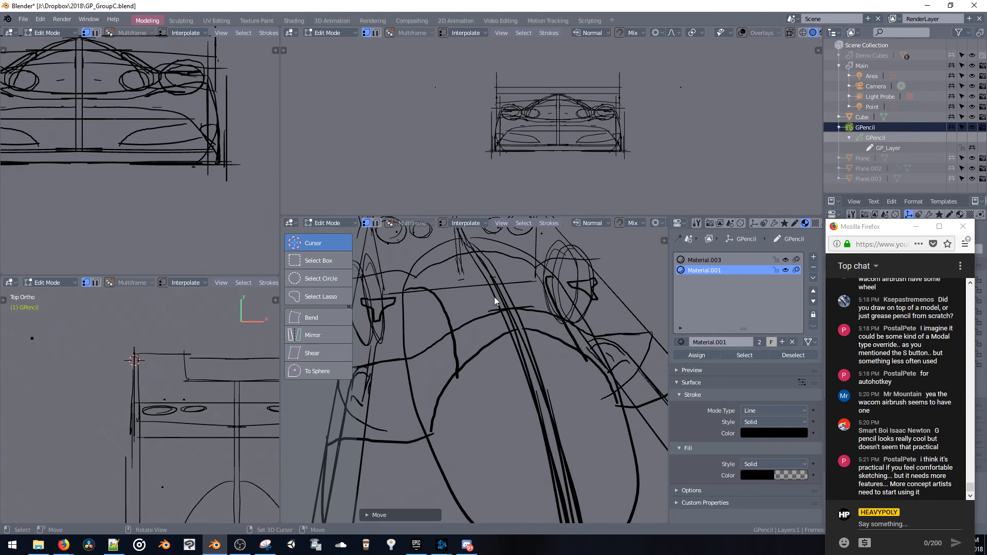
pyautogui.click(542, 292)
pyautogui.moveTo(542, 292)
pyautogui.mouseDown(button='middle')
pyautogui.moveTo(474, 270)
pyautogui.moveTo(480, 279)
pyautogui.moveTo(520, 280)
pyautogui.moveTo(512, 270)
pyautogui.moveTo(344, 262)
pyautogui.moveTo(527, 269)
pyautogui.moveTo(570, 258)
pyautogui.mouseUp(button='middle')
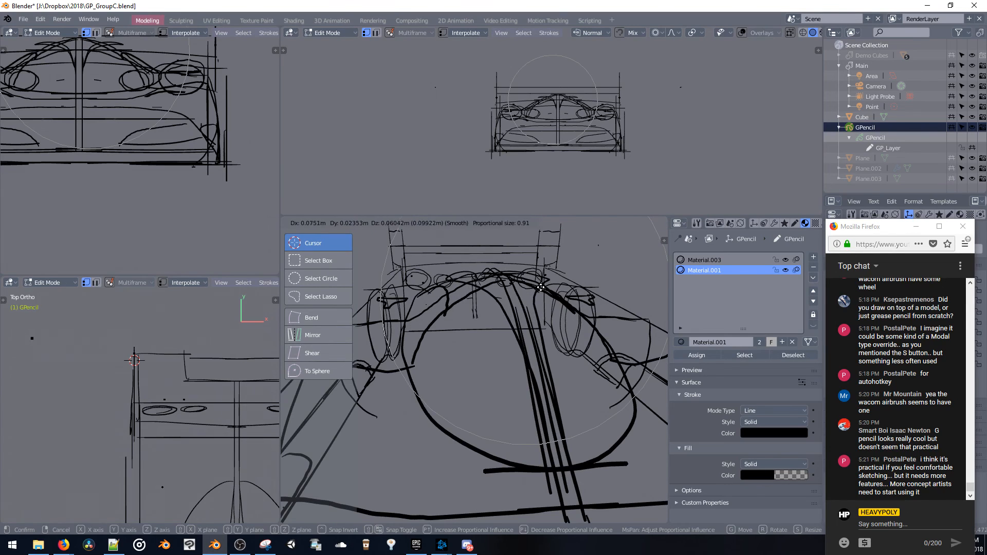
pyautogui.moveTo(529, 297)
pyautogui.mouseDown(button='middle')
pyautogui.moveTo(530, 272)
pyautogui.moveTo(495, 273)
pyautogui.moveTo(544, 290)
pyautogui.moveTo(557, 277)
pyautogui.moveTo(507, 273)
pyautogui.moveTo(512, 321)
pyautogui.moveTo(628, 302)
pyautogui.moveTo(520, 312)
pyautogui.moveTo(541, 309)
pyautogui.moveTo(525, 366)
pyautogui.mouseUp(button='middle')
# Maximize the perspective viewport and hide its tool shelf
pyautogui.scroll(5, 527, 304)
pyautogui.hotkey('ctrl', 'space')
pyautogui.scroll(-2, 520, 282)
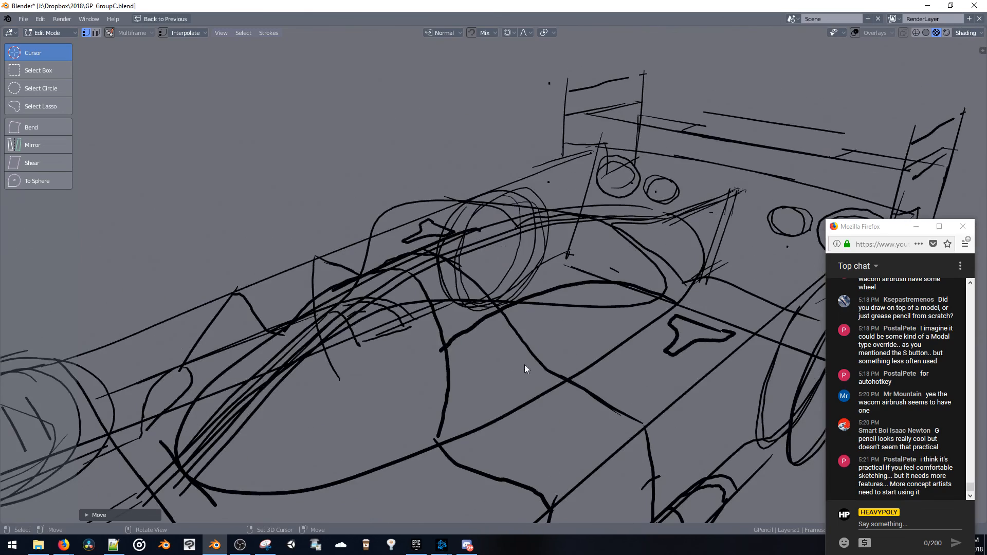
pyautogui.press('t')
# Adjust the windshield's side outline with proportional moves from the front, undoing the unsuccessful move and redoing it
pyautogui.moveTo(533, 317)
pyautogui.mouseDown(button='middle')
pyautogui.moveTo(562, 300)
pyautogui.moveTo(550, 289)
pyautogui.moveTo(594, 266)
pyautogui.mouseUp(button='middle')
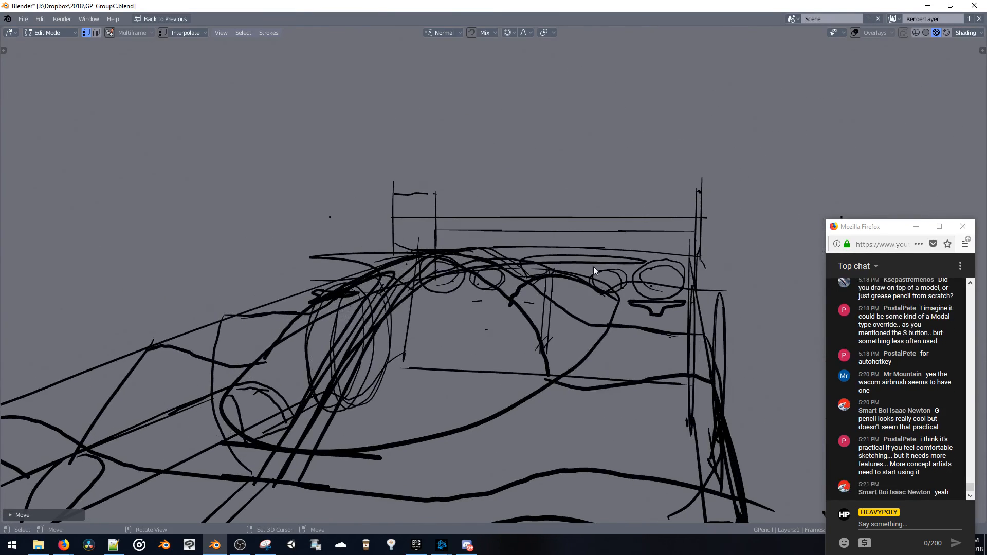
pyautogui.moveTo(637, 259); pyautogui.dragTo(565, 260)
pyautogui.moveTo(581, 269)
pyautogui.mouseDown(button='middle')
pyautogui.moveTo(599, 283)
pyautogui.moveTo(581, 323)
pyautogui.mouseUp(button='middle')
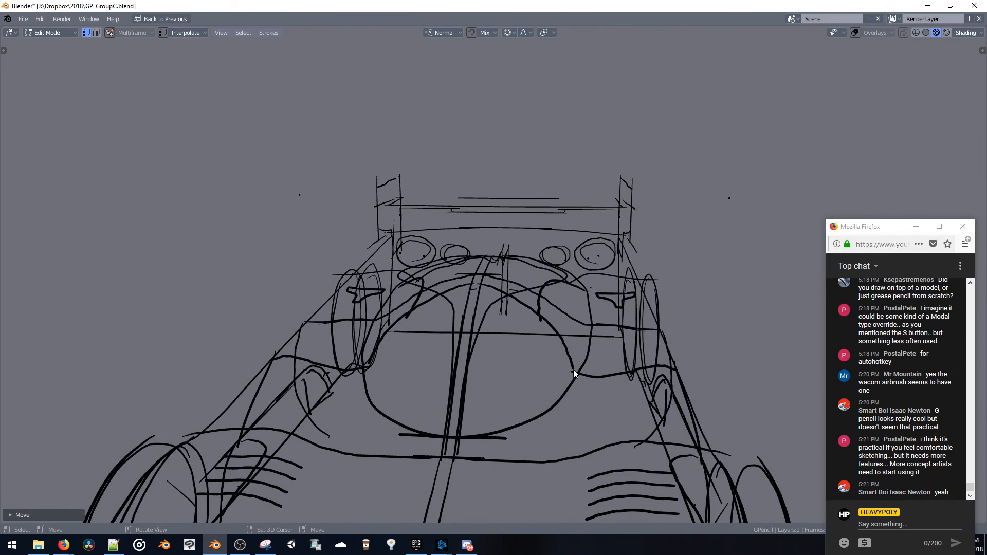
pyautogui.moveTo(572, 369); pyautogui.dragTo(521, 362)
pyautogui.hotkey('ctrl', 'z')
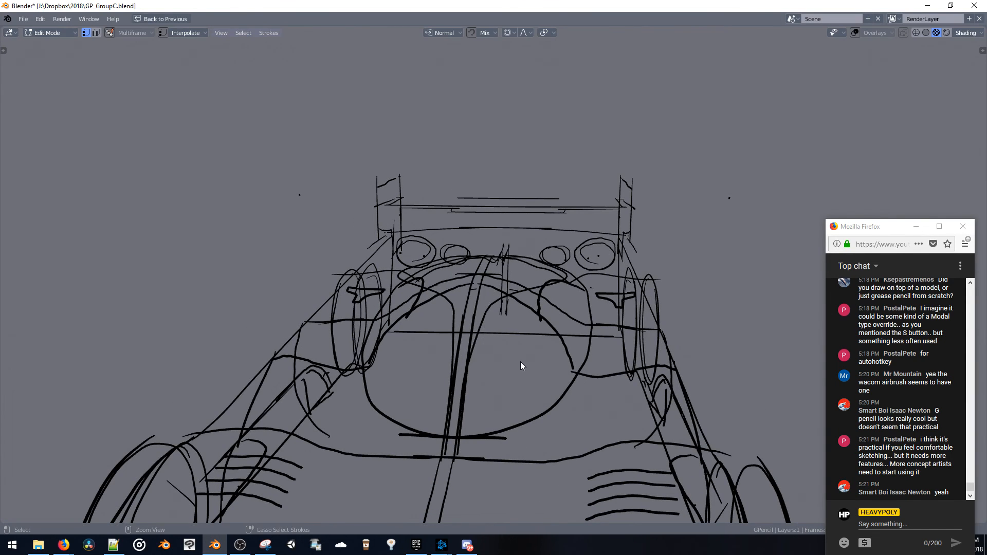
pyautogui.moveTo(520, 362); pyautogui.dragTo(542, 367, button='middle')
pyautogui.moveTo(535, 373); pyautogui.dragTo(529, 378)
pyautogui.click(532, 375)
# Try pulling the outer ends of the nose's front edge line forward and outward with proportional editing
pyautogui.moveTo(532, 375)
pyautogui.mouseDown(button='middle')
pyautogui.moveTo(598, 391)
pyautogui.moveTo(592, 340)
pyautogui.moveTo(632, 301)
pyautogui.moveTo(566, 275)
pyautogui.moveTo(543, 245)
pyautogui.moveTo(618, 281)
pyautogui.moveTo(545, 323)
pyautogui.moveTo(488, 332)
pyautogui.moveTo(497, 353)
pyautogui.moveTo(452, 302)
pyautogui.moveTo(519, 326)
pyautogui.moveTo(693, 260)
pyautogui.mouseUp(button='middle')
pyautogui.press('g')
pyautogui.click(607, 311)
pyautogui.press('g')
pyautogui.click(486, 328)
pyautogui.press('g')
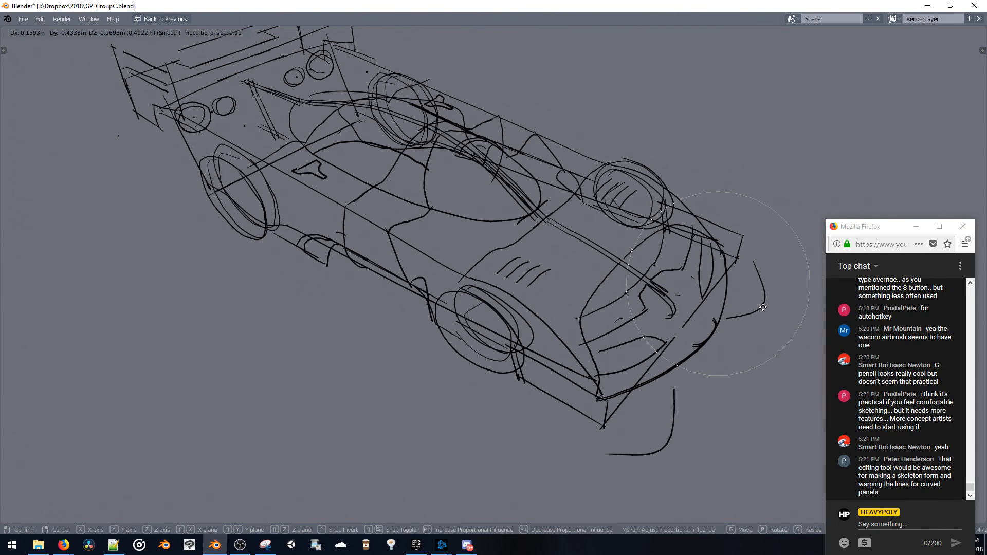
pyautogui.click(740, 303)
pyautogui.press('g')
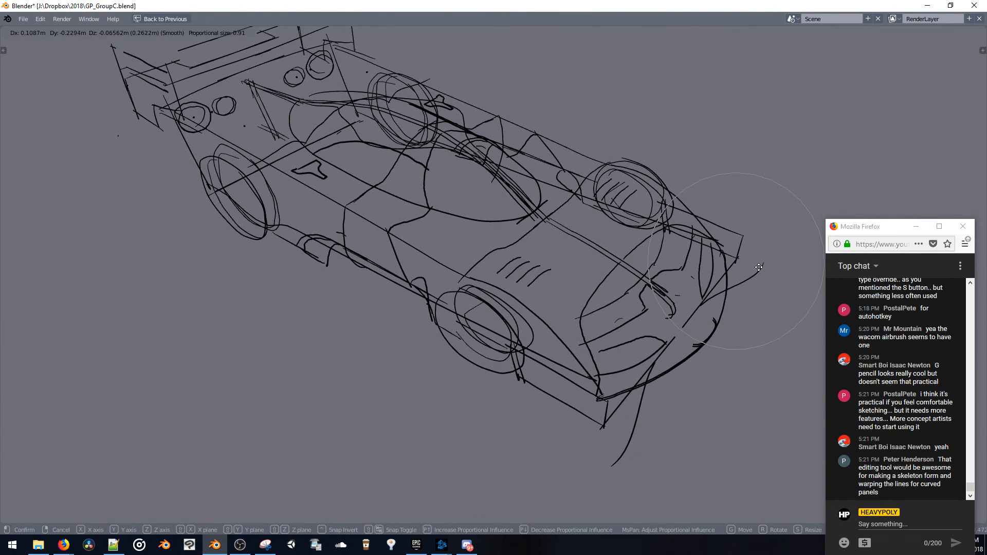
pyautogui.click(752, 278)
# Pull the front corner strokes and the outer ends of the front edge line forward into swept splitter curves
pyautogui.moveTo(708, 293)
pyautogui.mouseDown(button='middle')
pyautogui.moveTo(671, 294)
pyautogui.moveTo(640, 335)
pyautogui.moveTo(599, 297)
pyautogui.moveTo(650, 350)
pyautogui.moveTo(647, 289)
pyautogui.mouseUp(button='middle')
pyautogui.keyDown('shift'); pyautogui.moveTo(631, 329); pyautogui.dragTo(597, 320, button='middle'); pyautogui.keyUp('shift')
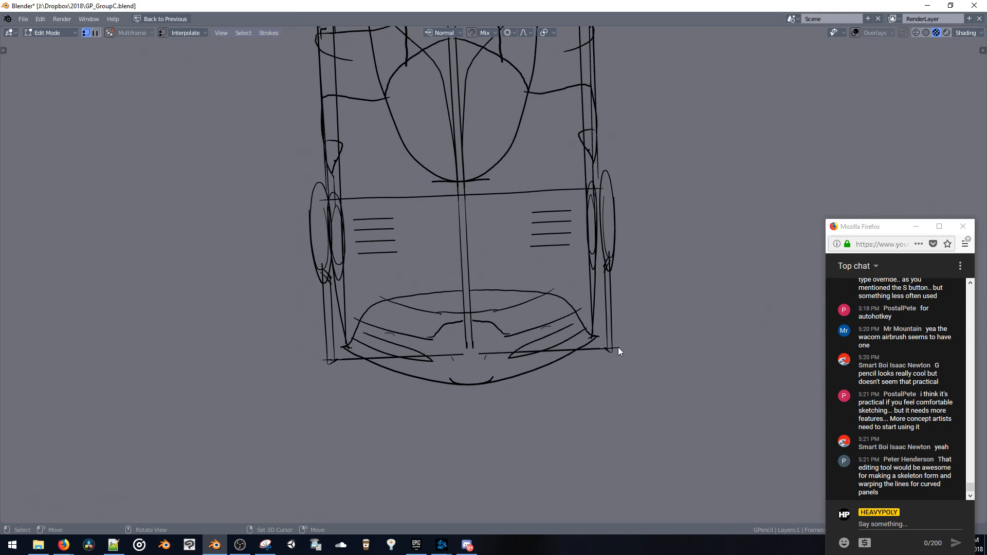
pyautogui.press('g')
pyautogui.click(604, 357)
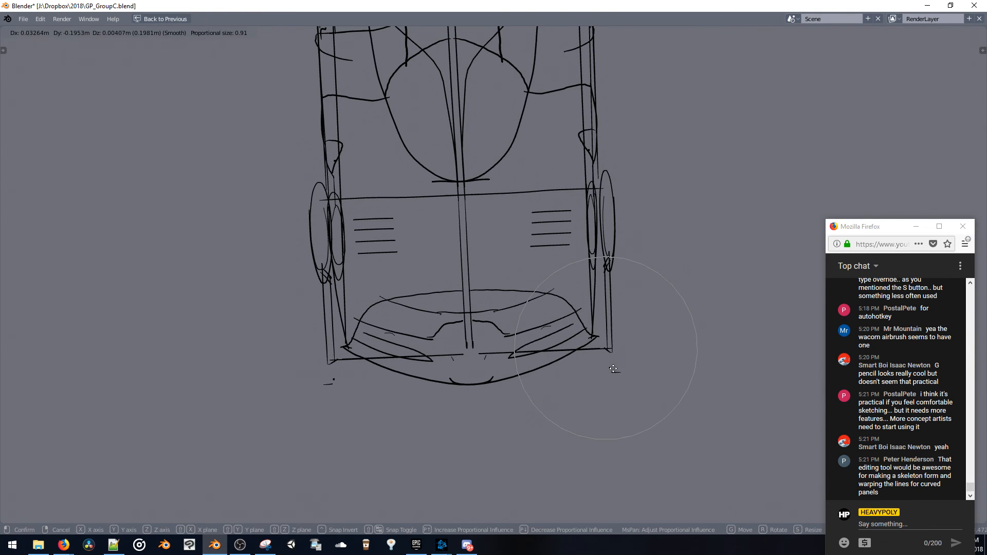
pyautogui.moveTo(600, 352)
pyautogui.mouseDown(button='middle')
pyautogui.moveTo(594, 321)
pyautogui.moveTo(619, 325)
pyautogui.mouseUp(button='middle')
pyautogui.moveTo(618, 325)
pyautogui.mouseDown()
pyautogui.moveTo(608, 352)
pyautogui.moveTo(616, 330)
pyautogui.moveTo(603, 348)
pyautogui.moveTo(603, 334)
pyautogui.mouseUp()
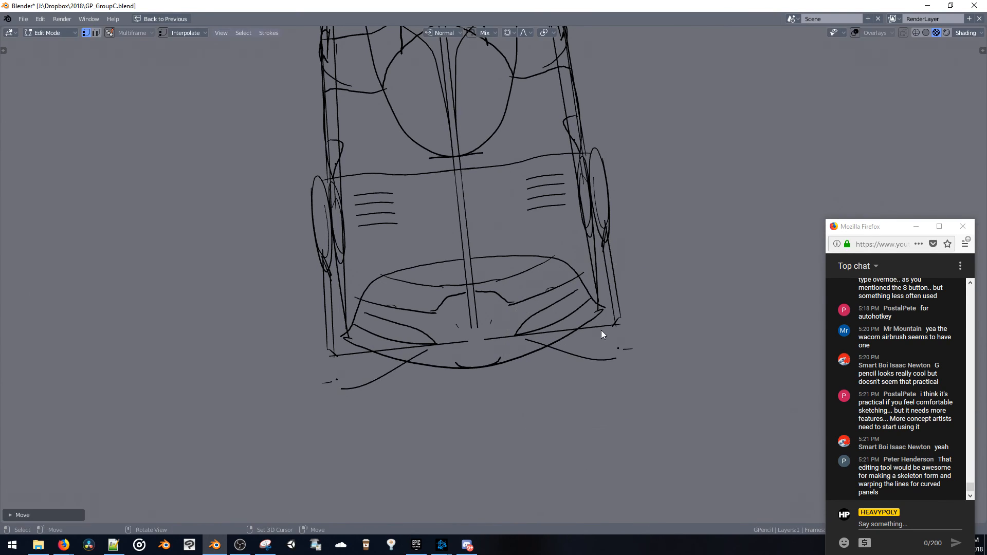
pyautogui.moveTo(352, 358); pyautogui.dragTo(355, 387)
pyautogui.moveTo(356, 386)
pyautogui.mouseDown(button='middle')
pyautogui.moveTo(388, 341)
pyautogui.moveTo(380, 260)
pyautogui.moveTo(470, 265)
pyautogui.moveTo(526, 237)
pyautogui.mouseUp(button='middle')
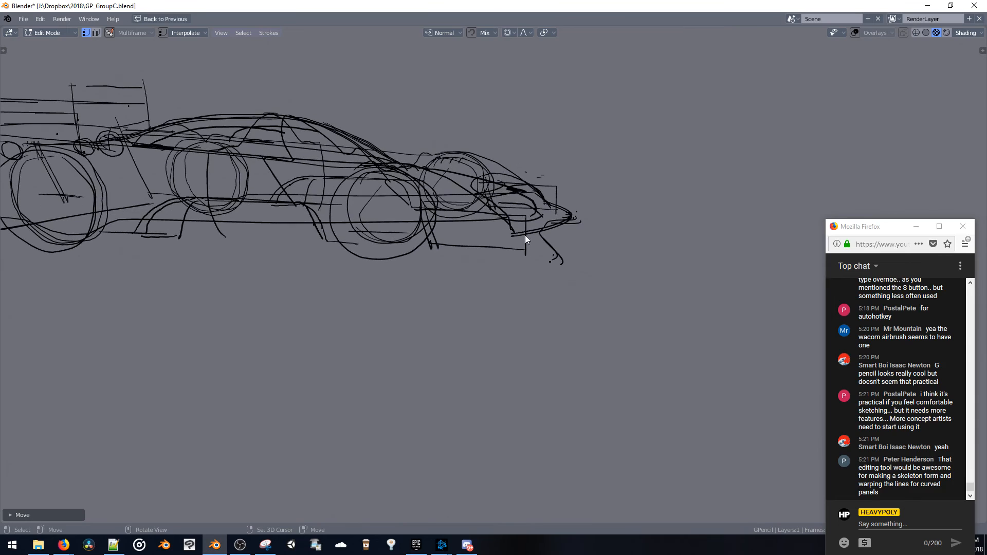
# Lower the body's bottom line ahead of the front wheel in side view so it meets the splitter corner
pyautogui.moveTo(524, 250); pyautogui.dragTo(555, 263)
pyautogui.moveTo(435, 244); pyautogui.dragTo(437, 260)
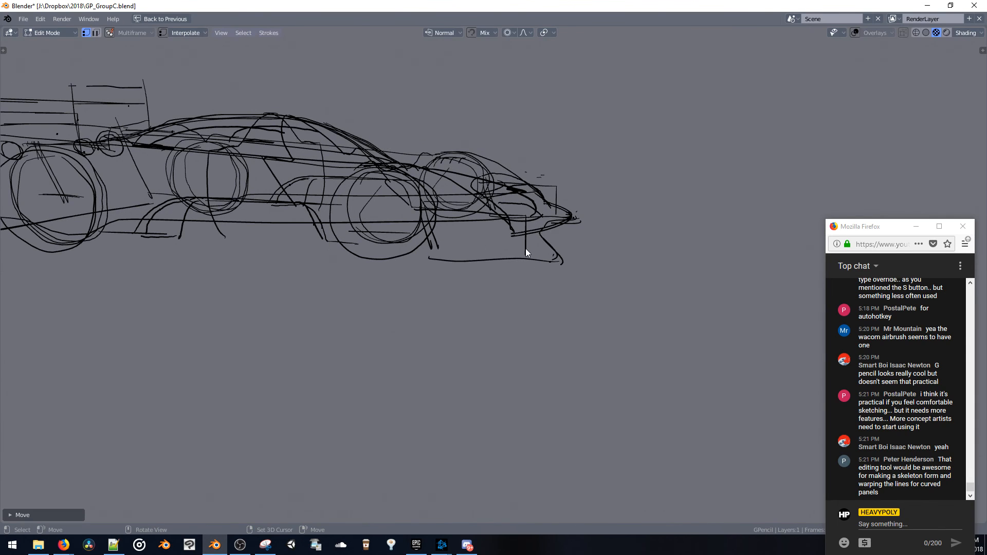
pyautogui.moveTo(526, 250); pyautogui.dragTo(556, 255)
# Move the mirrored vertical strokes at the front splitter corners in front view to line up with the splitter tips
pyautogui.moveTo(556, 255); pyautogui.dragTo(348, 218, button='middle')
pyautogui.moveTo(358, 221); pyautogui.dragTo(351, 221)
pyautogui.moveTo(351, 220)
pyautogui.mouseDown(button='middle')
pyautogui.moveTo(362, 203)
pyautogui.moveTo(362, 230)
pyautogui.mouseUp(button='middle')
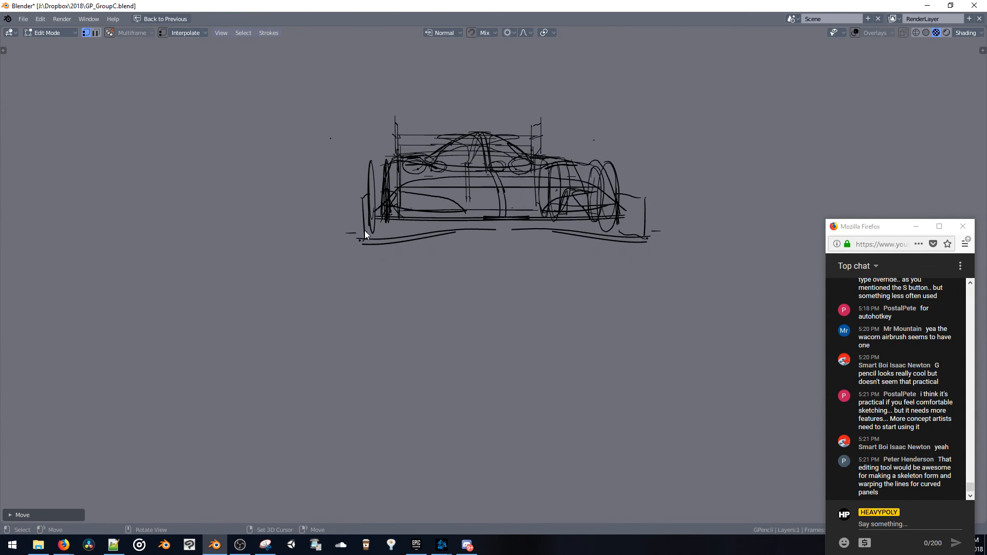
pyautogui.moveTo(364, 229); pyautogui.dragTo(364, 199)
pyautogui.moveTo(363, 199); pyautogui.dragTo(496, 305, button='middle')
pyautogui.moveTo(496, 309)
pyautogui.mouseDown()
pyautogui.moveTo(514, 319)
pyautogui.moveTo(488, 288)
pyautogui.moveTo(504, 287)
pyautogui.moveTo(528, 241)
pyautogui.moveTo(476, 294)
pyautogui.moveTo(484, 291)
pyautogui.mouseUp()
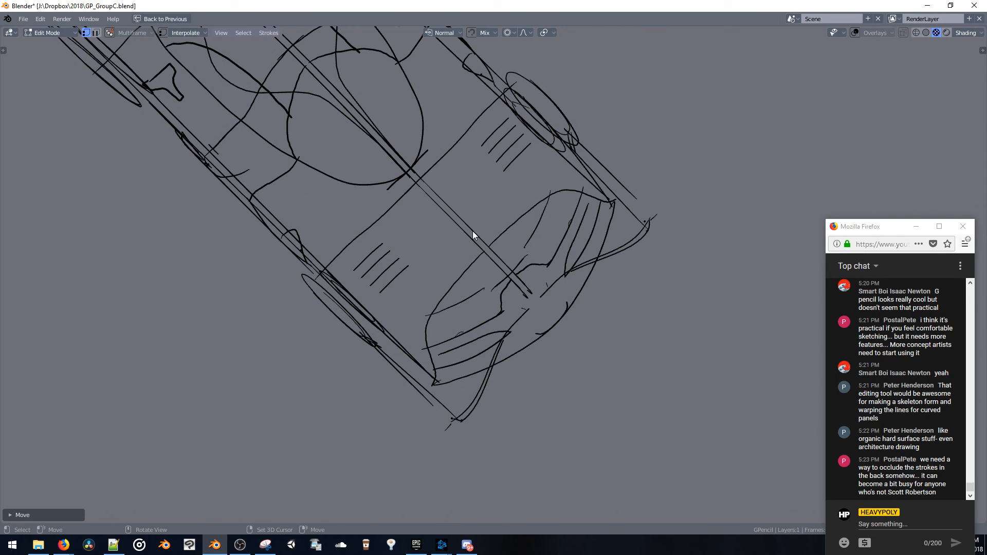
# Switch the grease pencil object to Draw mode
pyautogui.hotkey('ctrl', 'Tab')
pyautogui.click(524, 250)
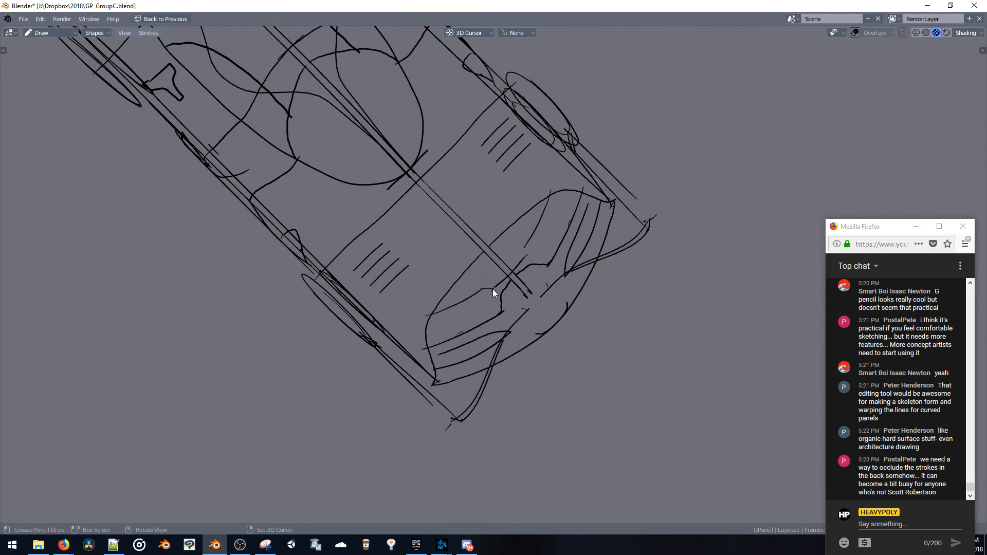
pyautogui.moveTo(489, 294)
pyautogui.mouseDown(button='middle')
pyautogui.moveTo(454, 293)
pyautogui.moveTo(486, 234)
pyautogui.moveTo(484, 196)
pyautogui.moveTo(495, 192)
pyautogui.moveTo(525, 229)
pyautogui.moveTo(531, 262)
pyautogui.moveTo(480, 204)
pyautogui.moveTo(448, 193)
pyautogui.moveTo(468, 206)
pyautogui.mouseUp(button='middle')
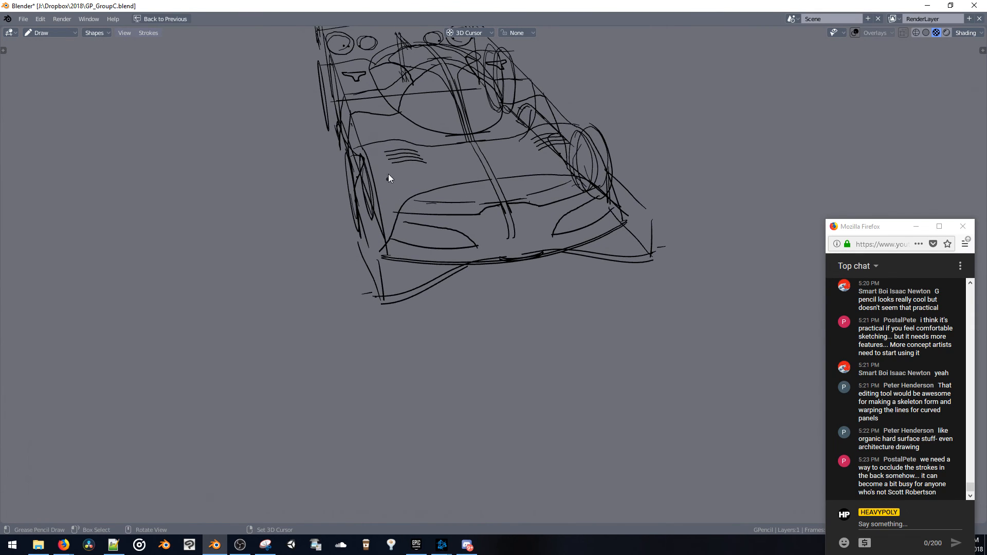
pyautogui.moveTo(389, 179)
pyautogui.mouseDown(button='middle')
pyautogui.moveTo(394, 239)
pyautogui.moveTo(414, 226)
pyautogui.moveTo(439, 231)
pyautogui.mouseUp(button='middle')
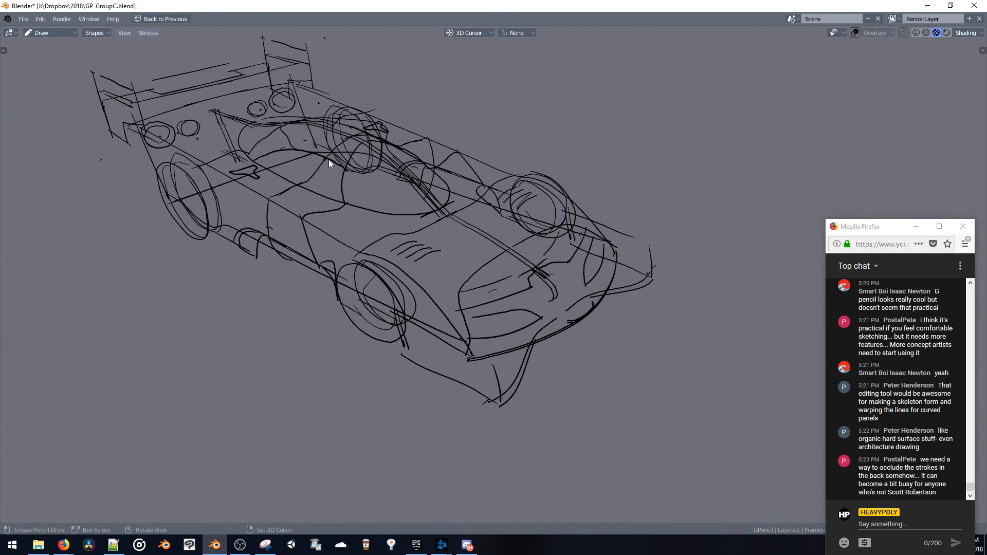
# Switch to Edit mode and lower the body-side line between the front and rear wheels with proportional editing
pyautogui.moveTo(329, 160)
pyautogui.mouseDown(button='middle')
pyautogui.moveTo(366, 165)
pyautogui.moveTo(353, 174)
pyautogui.moveTo(365, 145)
pyautogui.moveTo(384, 178)
pyautogui.moveTo(440, 205)
pyautogui.moveTo(459, 261)
pyautogui.moveTo(387, 164)
pyautogui.moveTo(372, 166)
pyautogui.moveTo(415, 208)
pyautogui.mouseUp(button='middle')
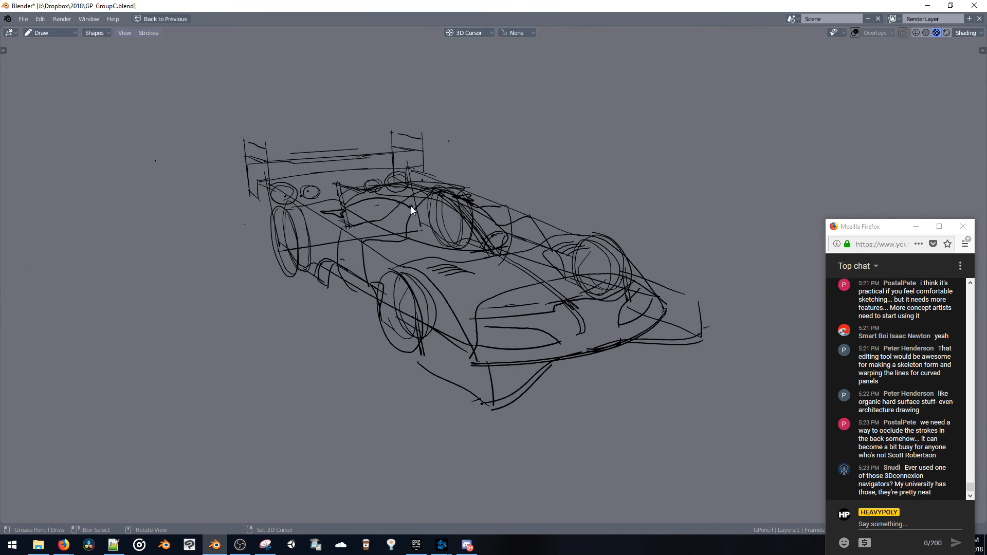
pyautogui.moveTo(410, 208)
pyautogui.mouseDown(button='middle')
pyautogui.moveTo(418, 226)
pyautogui.moveTo(402, 231)
pyautogui.moveTo(413, 219)
pyautogui.mouseUp(button='middle')
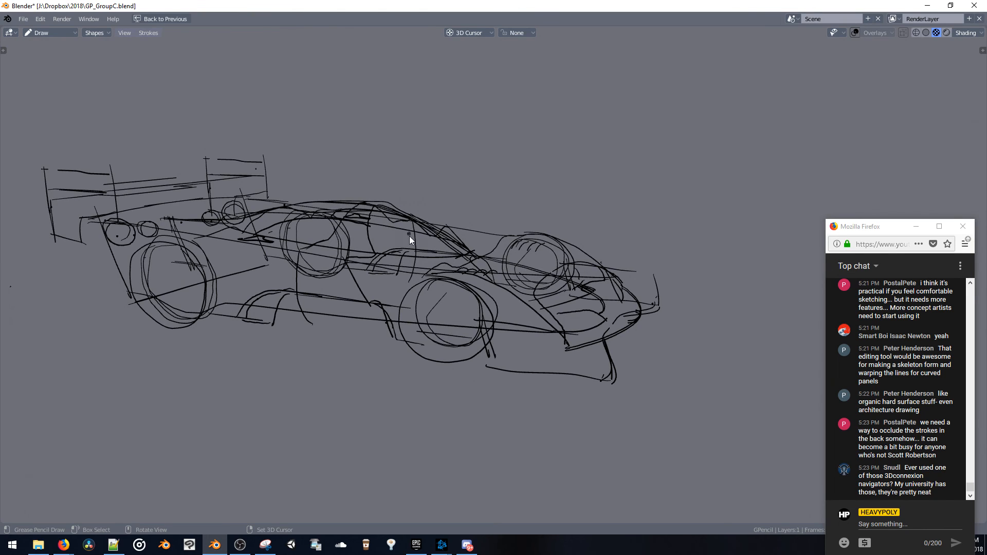
pyautogui.moveTo(314, 261)
pyautogui.mouseDown(button='middle')
pyautogui.moveTo(355, 269)
pyautogui.moveTo(364, 292)
pyautogui.moveTo(407, 287)
pyautogui.mouseUp(button='middle')
pyautogui.moveTo(448, 301)
pyautogui.mouseDown(button='middle')
pyautogui.moveTo(489, 303)
pyautogui.moveTo(358, 329)
pyautogui.moveTo(366, 291)
pyautogui.moveTo(395, 324)
pyautogui.moveTo(370, 294)
pyautogui.moveTo(448, 285)
pyautogui.moveTo(431, 279)
pyautogui.mouseUp(button='middle')
pyautogui.press('Tab')
pyautogui.click(339, 273)
pyautogui.press('g')
pyautogui.click(372, 293)
pyautogui.moveTo(431, 276); pyautogui.dragTo(429, 301)
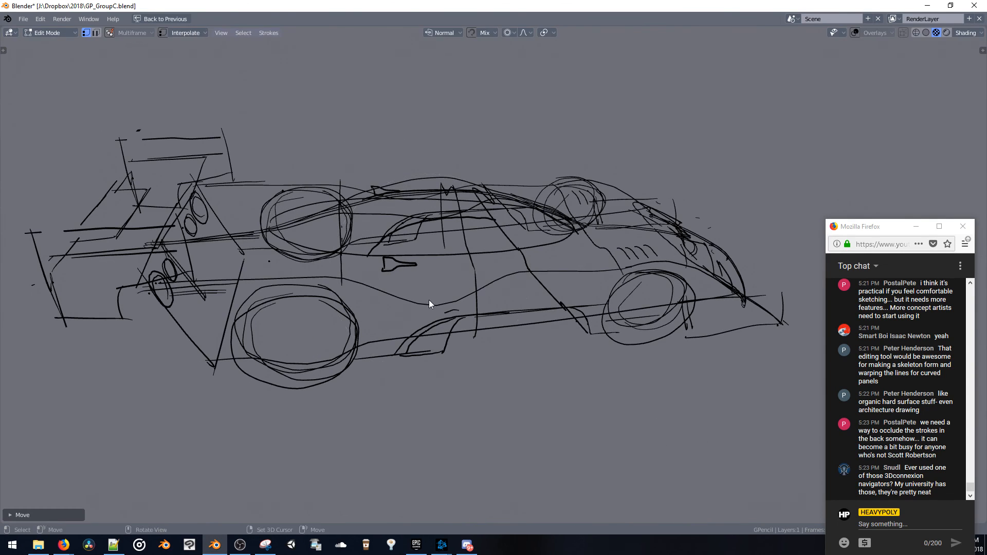
pyautogui.moveTo(429, 300)
pyautogui.mouseDown(button='middle')
pyautogui.moveTo(480, 280)
pyautogui.moveTo(513, 297)
pyautogui.moveTo(452, 278)
pyautogui.moveTo(467, 249)
pyautogui.moveTo(455, 269)
pyautogui.moveTo(461, 298)
pyautogui.moveTo(416, 248)
pyautogui.mouseUp(button='middle')
pyautogui.moveTo(437, 252); pyautogui.dragTo(437, 269)
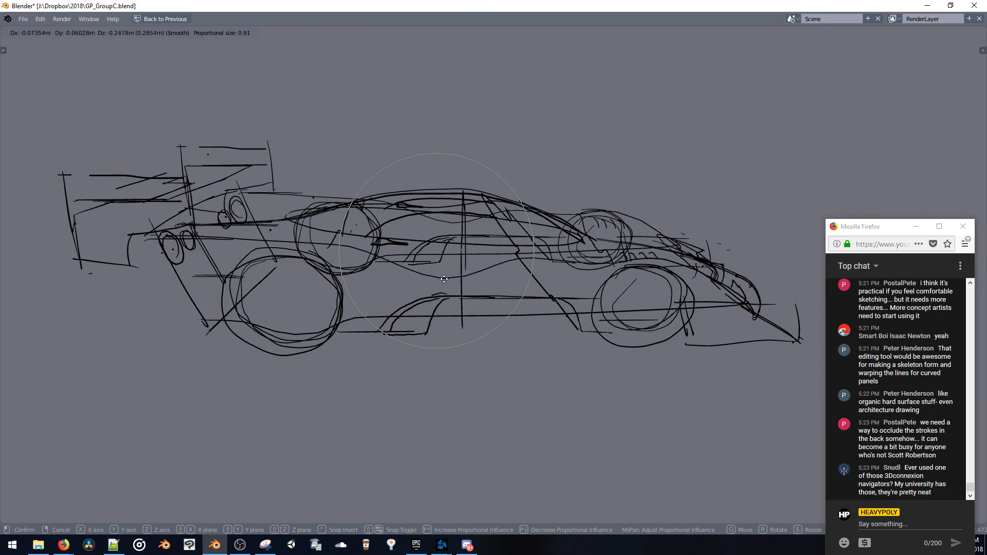
# Pull the inner roof line beside the centre line sideways from above, and delete its selected points
pyautogui.moveTo(437, 269)
pyautogui.mouseDown(button='middle')
pyautogui.moveTo(336, 284)
pyautogui.moveTo(341, 270)
pyautogui.moveTo(452, 256)
pyautogui.moveTo(446, 262)
pyautogui.moveTo(443, 244)
pyautogui.moveTo(473, 246)
pyautogui.moveTo(496, 248)
pyautogui.moveTo(509, 277)
pyautogui.moveTo(582, 280)
pyautogui.moveTo(617, 307)
pyautogui.moveTo(568, 334)
pyautogui.moveTo(516, 309)
pyautogui.mouseUp(button='middle')
pyautogui.moveTo(511, 299); pyautogui.dragTo(450, 307)
pyautogui.hotkey('ctrl', 'z')
pyautogui.press('s')
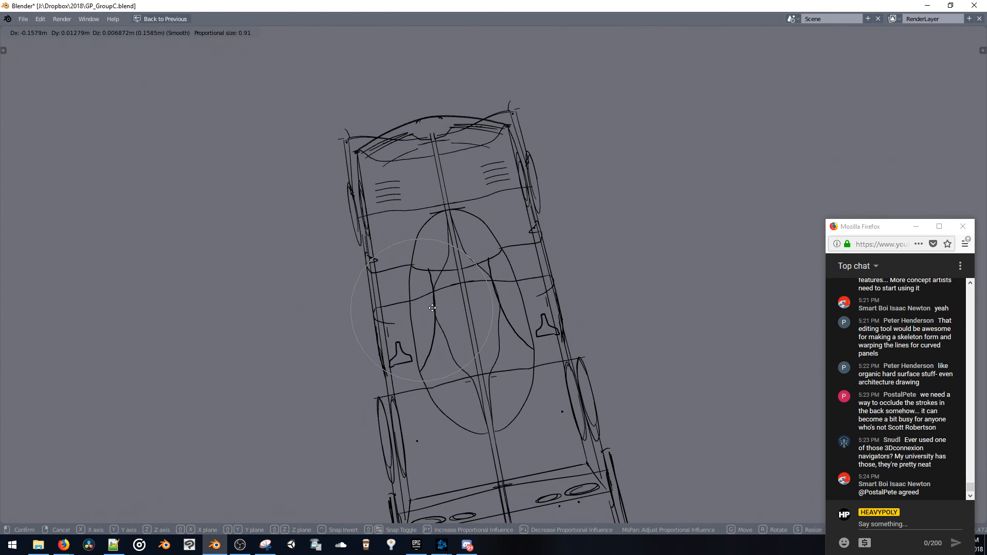
pyautogui.click(438, 309)
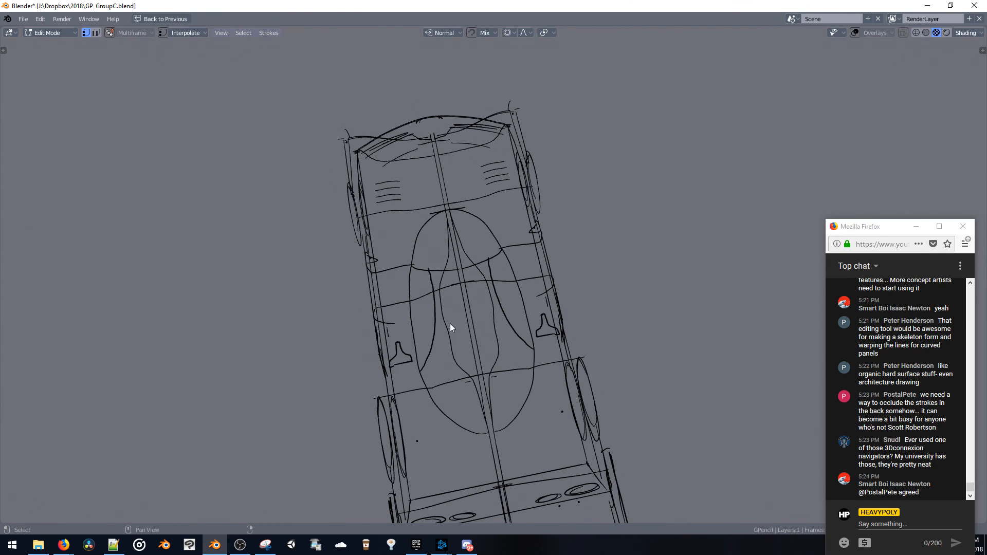
pyautogui.moveTo(421, 287)
pyautogui.mouseDown(button='middle')
pyautogui.moveTo(389, 267)
pyautogui.moveTo(410, 273)
pyautogui.moveTo(383, 237)
pyautogui.moveTo(353, 220)
pyautogui.moveTo(492, 260)
pyautogui.mouseUp(button='middle')
pyautogui.press('g')
pyautogui.click(449, 283)
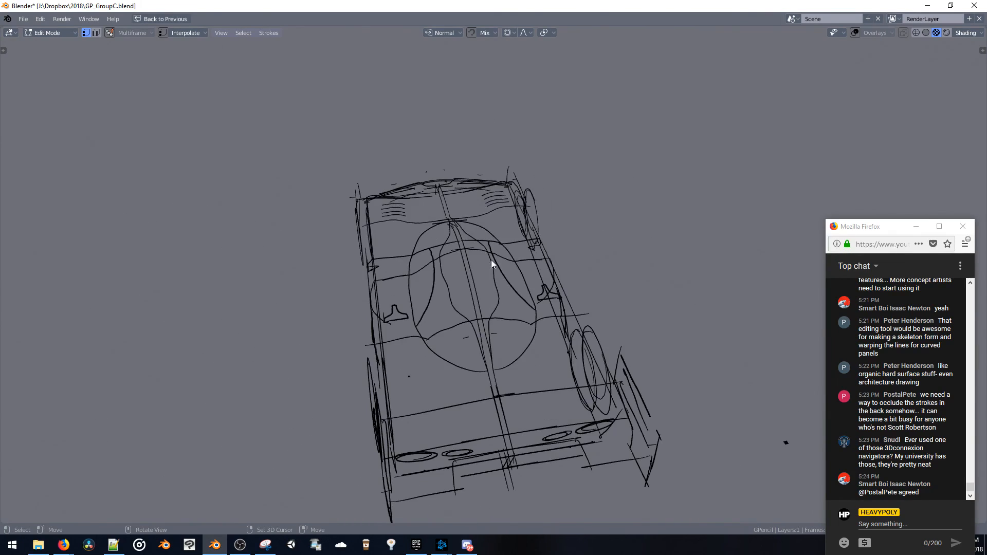
pyautogui.press('x')
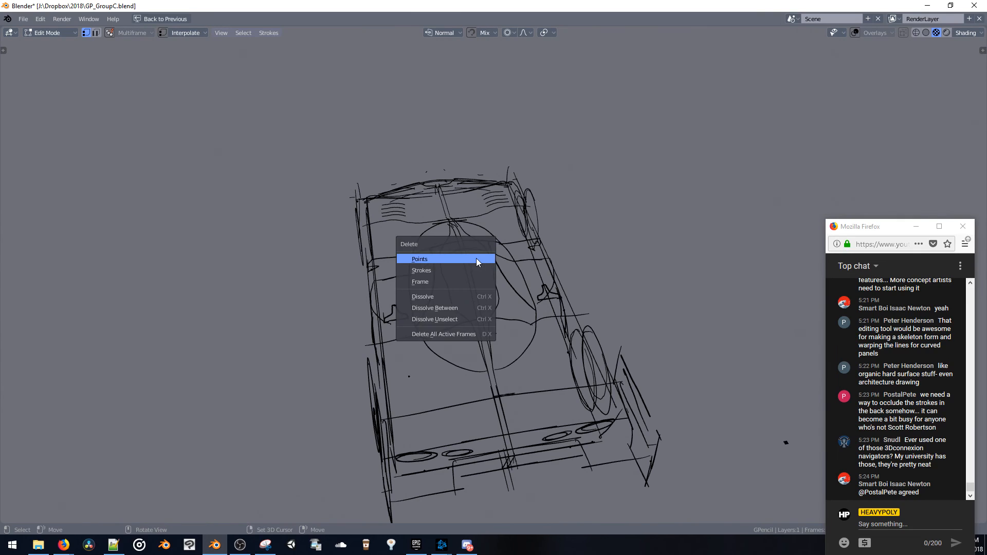
pyautogui.click(474, 258)
# Save the file and return the maximized viewport to the multi-view Modeling layout
pyautogui.moveTo(472, 258)
pyautogui.mouseDown(button='middle')
pyautogui.moveTo(551, 251)
pyautogui.moveTo(600, 263)
pyautogui.moveTo(577, 280)
pyautogui.moveTo(579, 267)
pyautogui.moveTo(514, 276)
pyautogui.moveTo(544, 258)
pyautogui.moveTo(510, 269)
pyautogui.moveTo(517, 278)
pyautogui.mouseUp(button='middle')
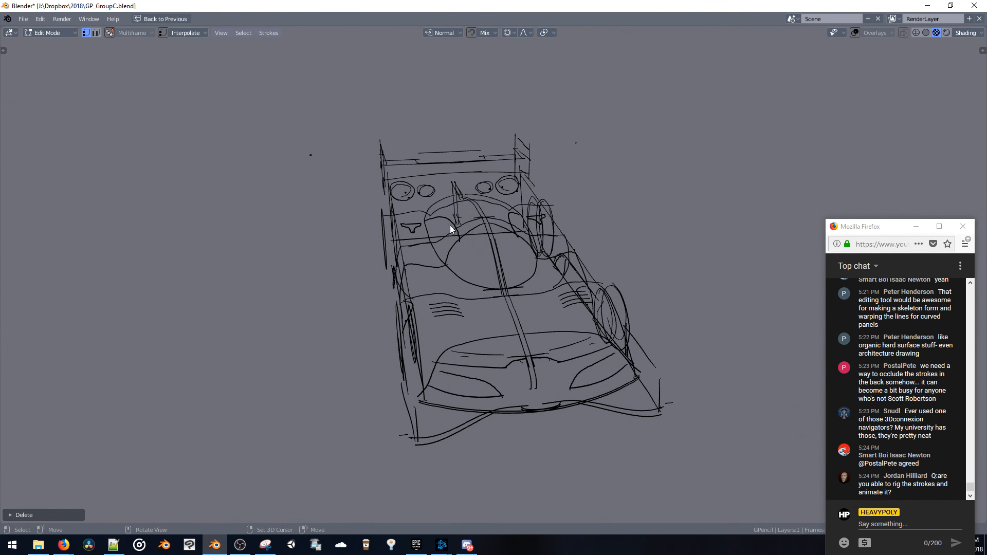
pyautogui.moveTo(450, 229)
pyautogui.mouseDown(button='middle')
pyautogui.moveTo(467, 238)
pyautogui.moveTo(522, 225)
pyautogui.moveTo(531, 238)
pyautogui.moveTo(385, 186)
pyautogui.mouseUp(button='middle')
pyautogui.hotkey('ctrl', 's')
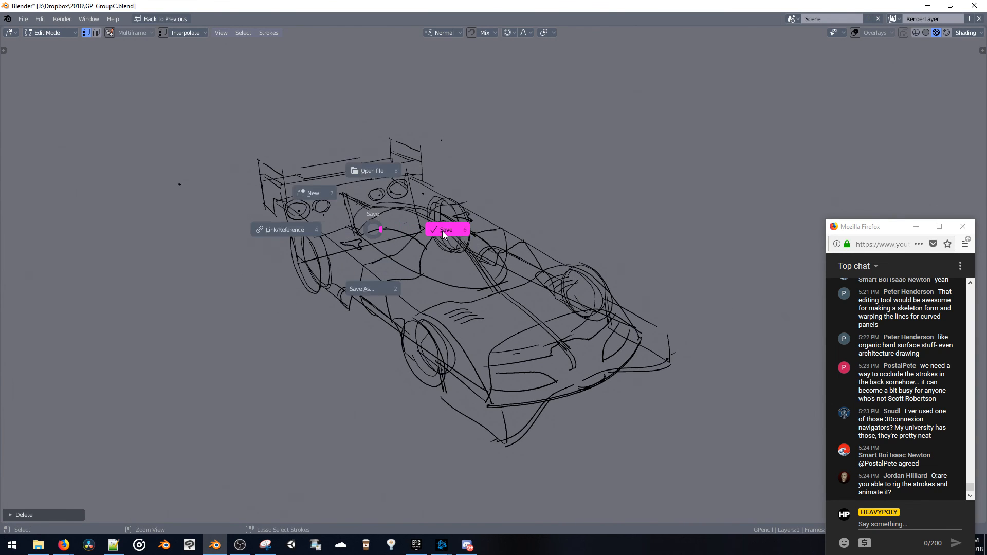
pyautogui.click(471, 227)
pyautogui.hotkey('ctrl', 'alt', 'space')
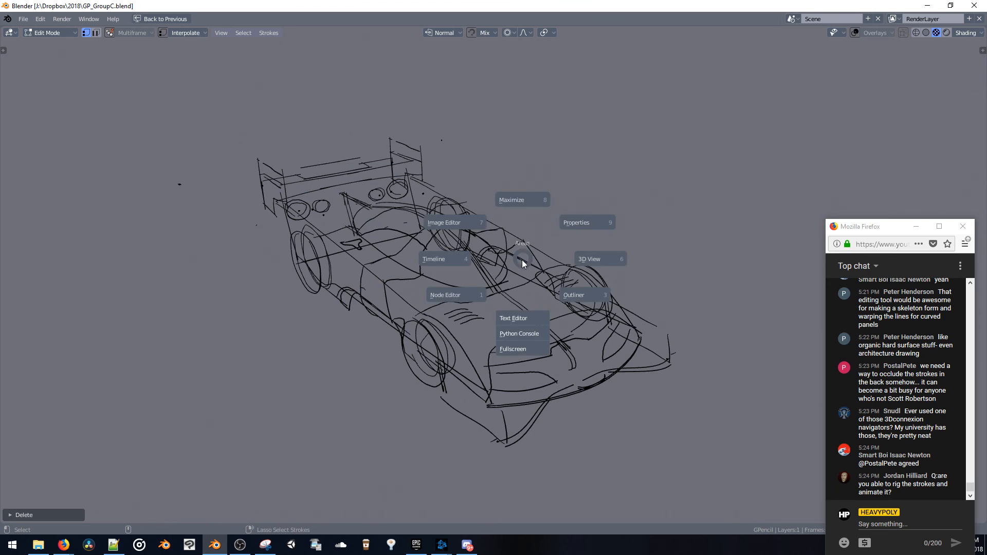
pyautogui.click(520, 193)
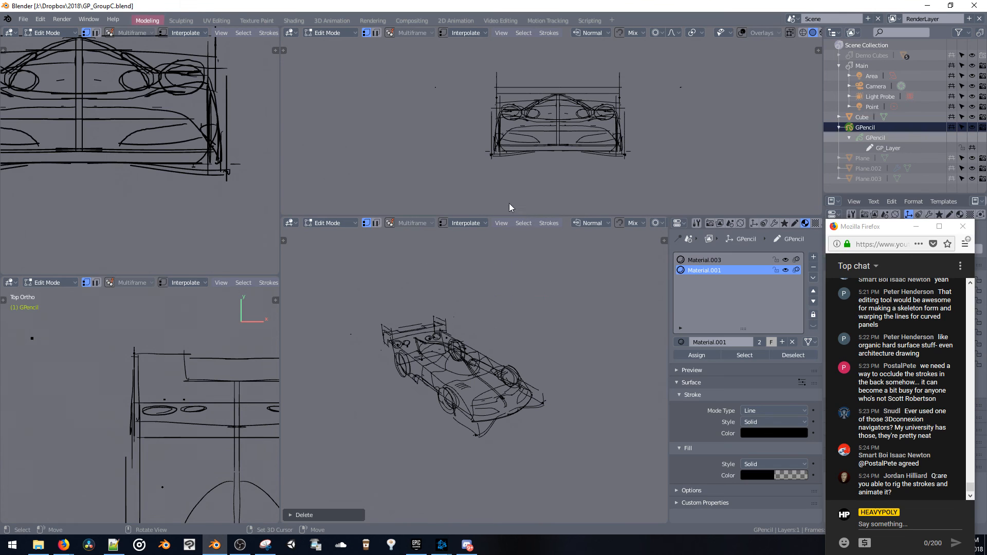
# Add a Build modifier to the GPencil object and play the animation
pyautogui.click(773, 224)
pyautogui.click(719, 258)
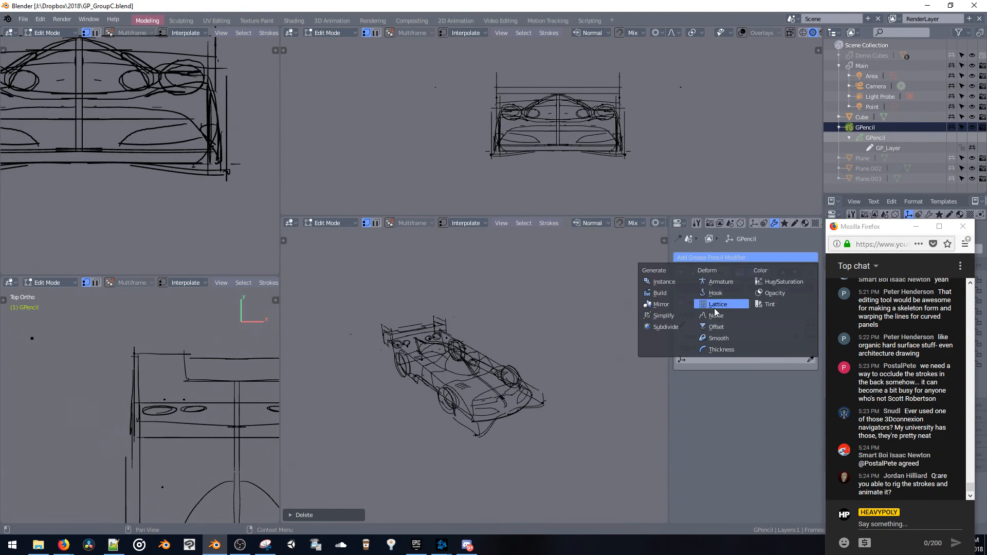
pyautogui.click(665, 305)
pyautogui.press(',')
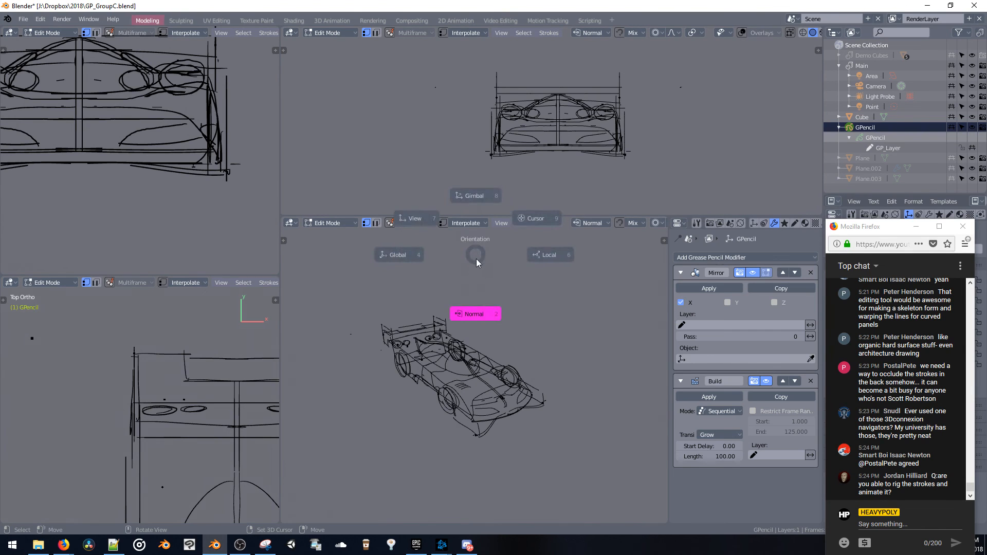
pyautogui.press('Escape')
pyautogui.press('space')
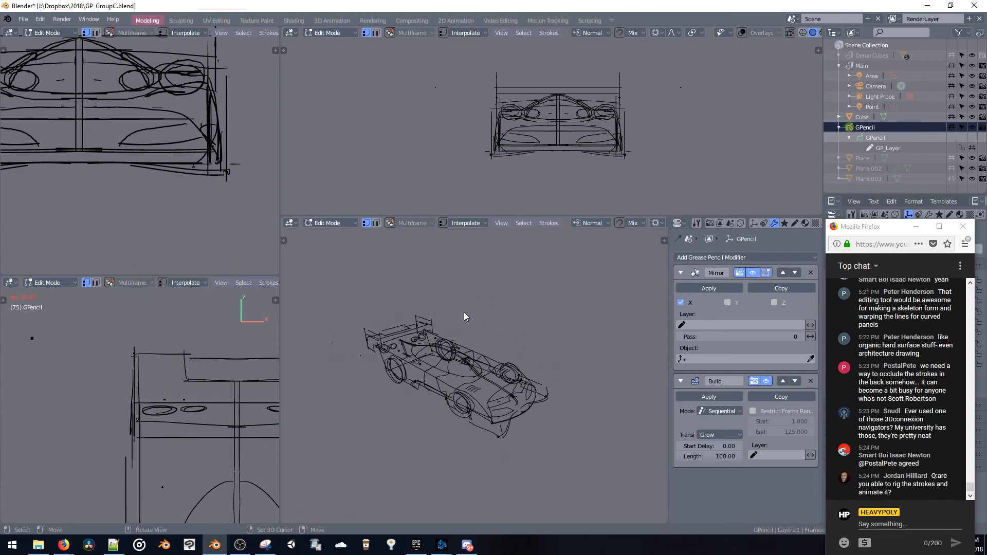
pyautogui.scroll(5, 463, 288)
pyautogui.scroll(-5, 468, 283)
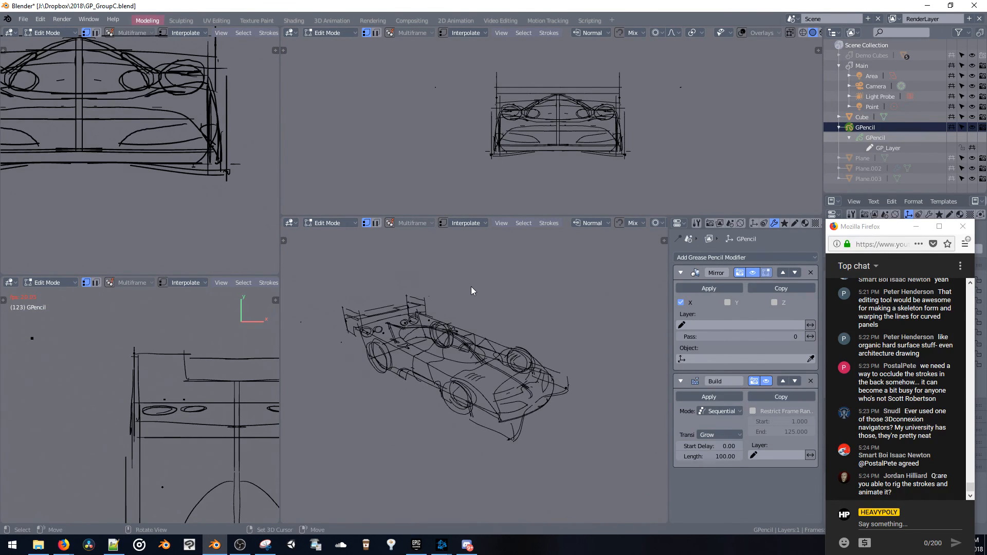
# Switch the grease pencil object to Object mode and move the Build modifier above the Mirror modifier
pyautogui.press('Tab')
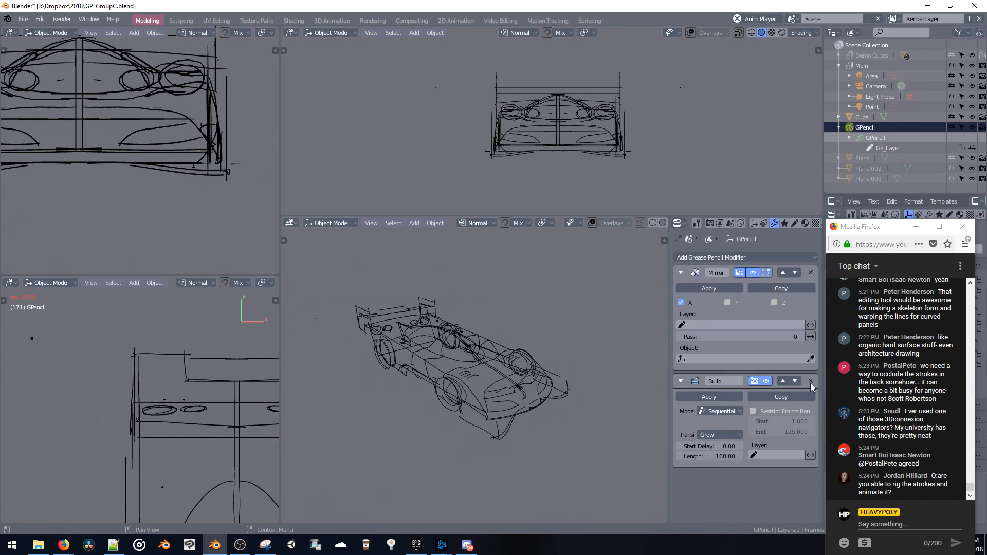
pyautogui.click(783, 380)
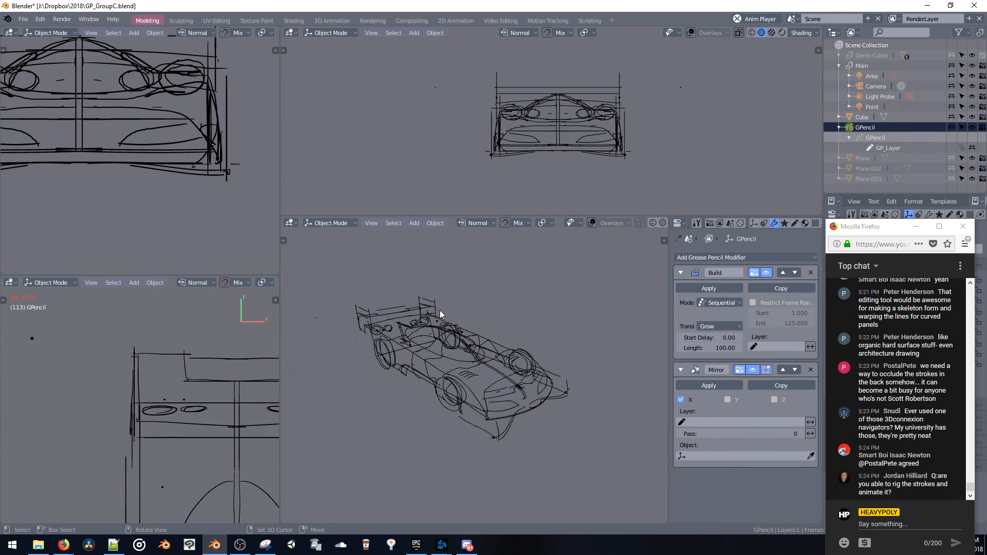
pyautogui.moveTo(439, 310)
pyautogui.mouseDown(button='middle')
pyautogui.moveTo(400, 303)
pyautogui.moveTo(455, 318)
pyautogui.moveTo(466, 344)
pyautogui.moveTo(474, 334)
pyautogui.moveTo(418, 304)
pyautogui.moveTo(488, 304)
pyautogui.moveTo(531, 287)
pyautogui.moveTo(443, 311)
pyautogui.moveTo(447, 303)
pyautogui.moveTo(478, 332)
pyautogui.mouseUp(button='middle')
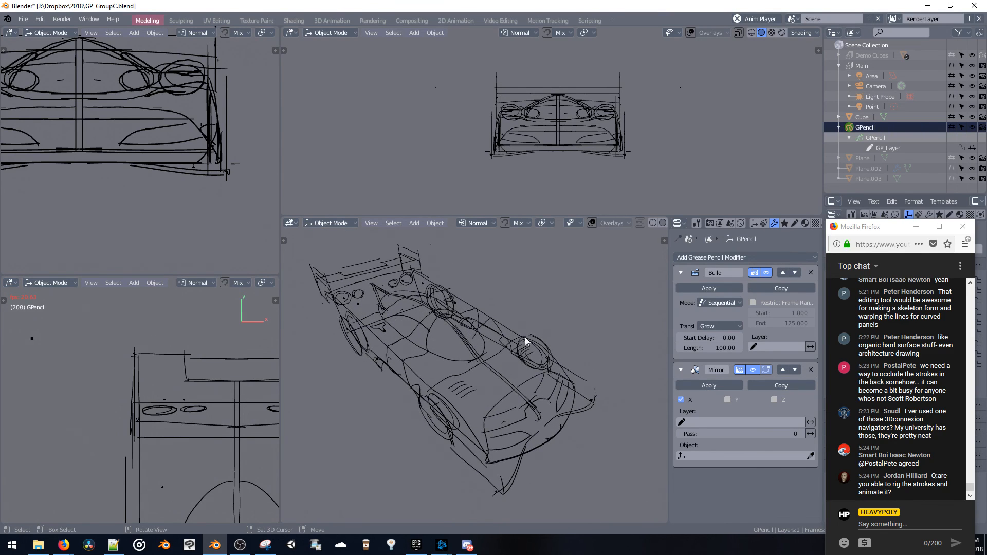
# In Edit mode, move the hood's centre line onto the mirror axis with proportional editing to close the doubled line
pyautogui.hotkey('ctrl', 'space')
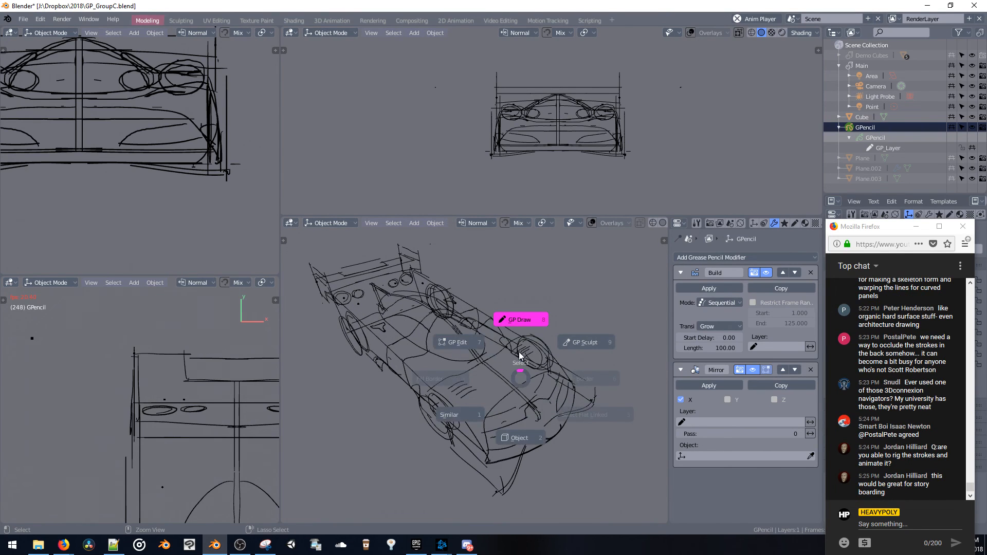
pyautogui.click(468, 338)
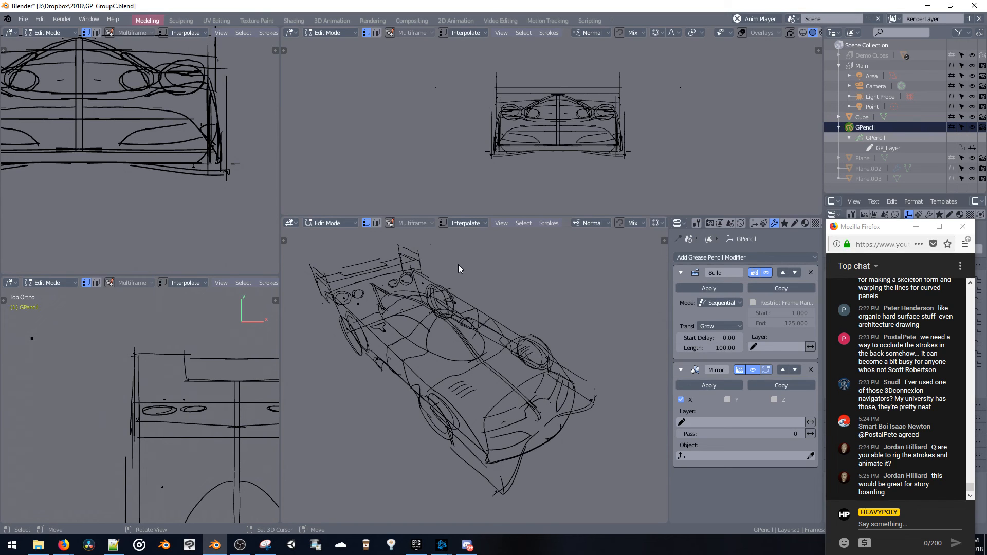
pyautogui.scroll(5, 330, 355)
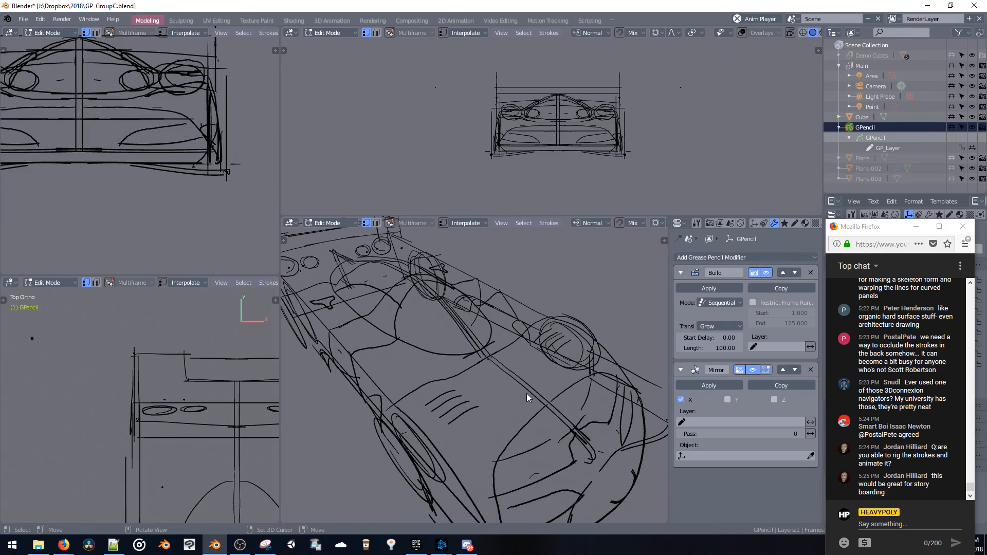
pyautogui.press('b')
pyautogui.moveTo(525, 393); pyautogui.dragTo(525, 395)
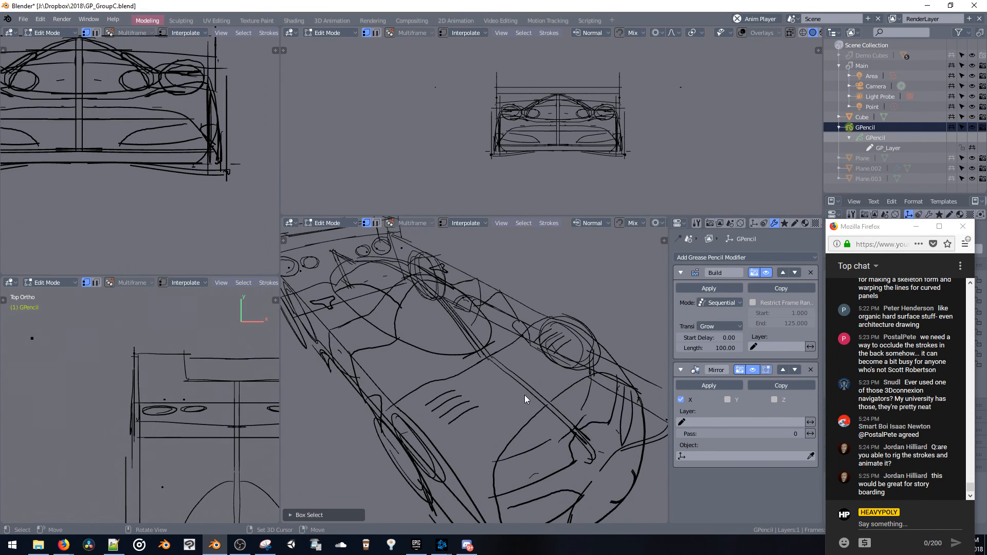
pyautogui.moveTo(523, 390)
pyautogui.mouseDown(button='middle')
pyautogui.moveTo(505, 387)
pyautogui.moveTo(516, 387)
pyautogui.mouseUp(button='middle')
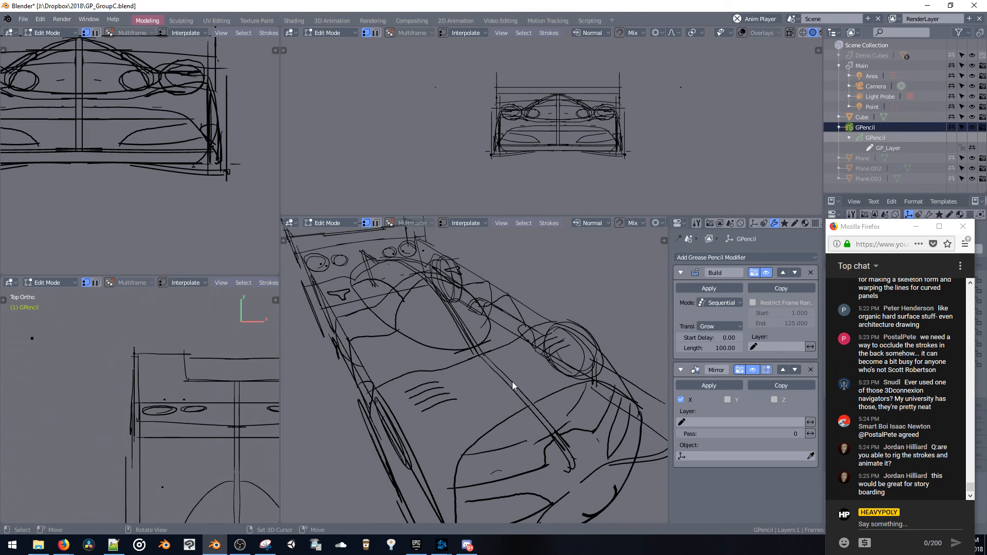
pyautogui.press('m')
pyautogui.moveTo(565, 341); pyautogui.dragTo(555, 350)
pyautogui.press('b')
pyautogui.moveTo(515, 382); pyautogui.dragTo(518, 385)
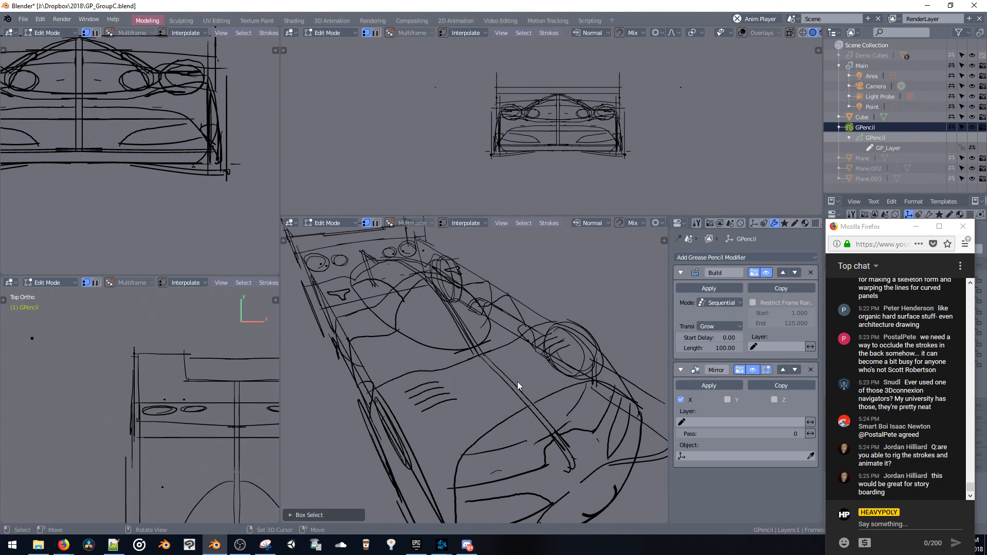
pyautogui.press('g')
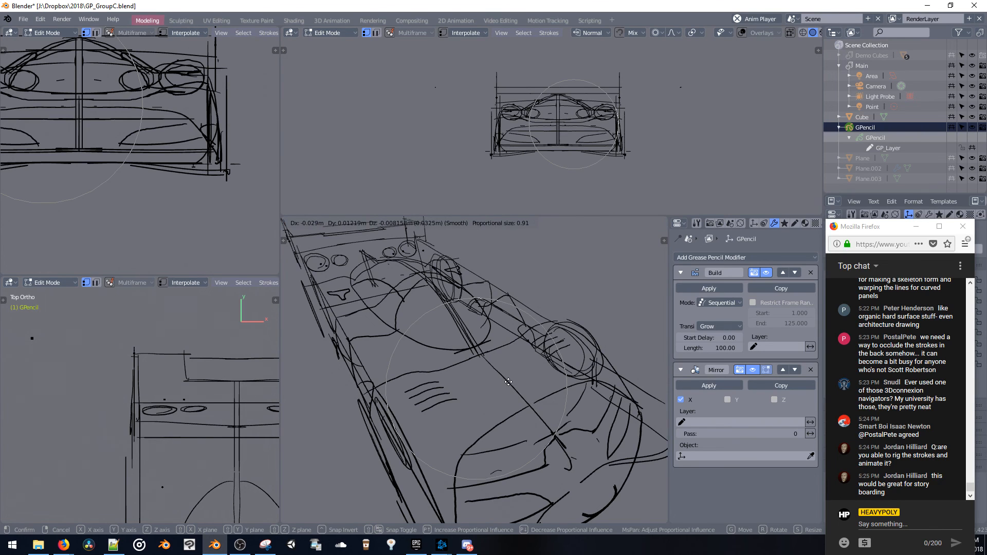
pyautogui.click(503, 383)
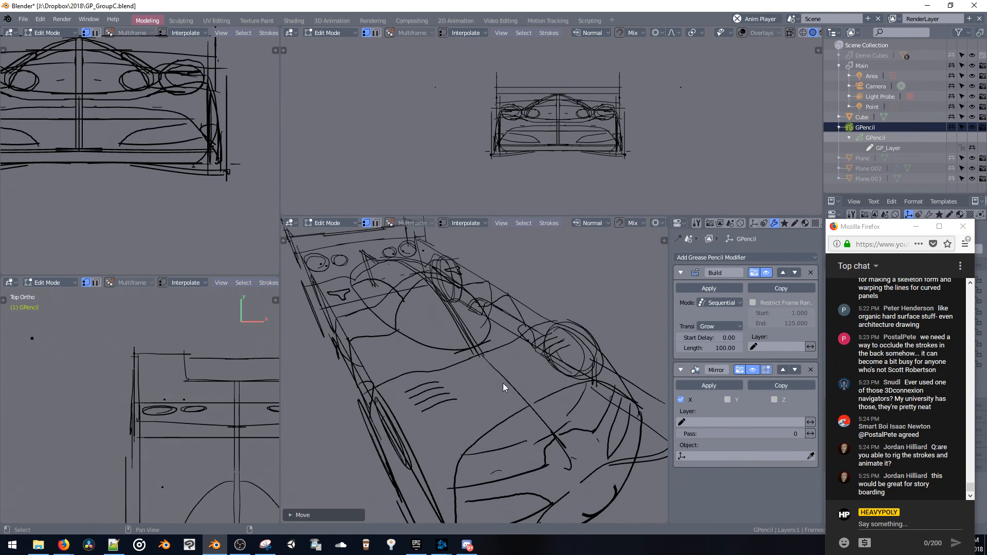
# Switch the grease pencil object to Draw mode and turn off the Build modifier's viewport display
pyautogui.moveTo(503, 383)
pyautogui.mouseDown(button='middle')
pyautogui.moveTo(486, 346)
pyautogui.moveTo(455, 338)
pyautogui.moveTo(527, 362)
pyautogui.moveTo(492, 374)
pyautogui.mouseUp(button='middle')
pyautogui.hotkey('ctrl', 'Tab')
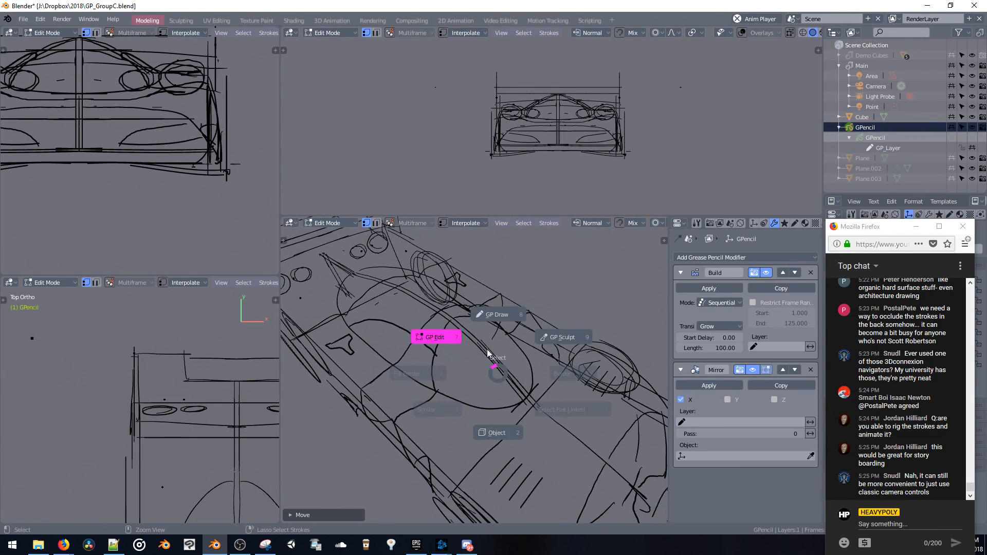
pyautogui.click(452, 340)
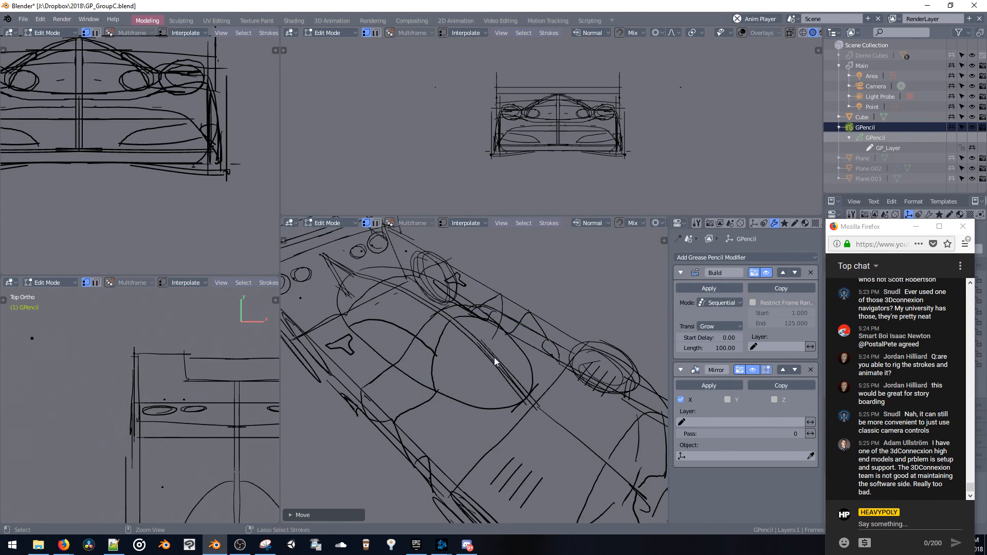
pyautogui.hotkey('ctrl', 'space')
pyautogui.click(490, 318)
pyautogui.hotkey('ctrl', 'Tab')
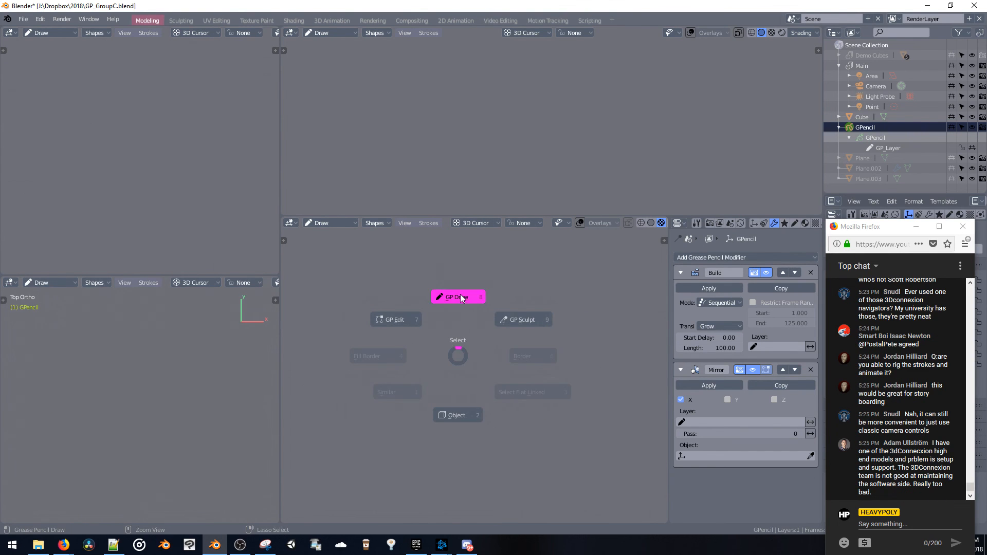
pyautogui.click(419, 298)
pyautogui.moveTo(458, 338); pyautogui.dragTo(438, 320, button='middle')
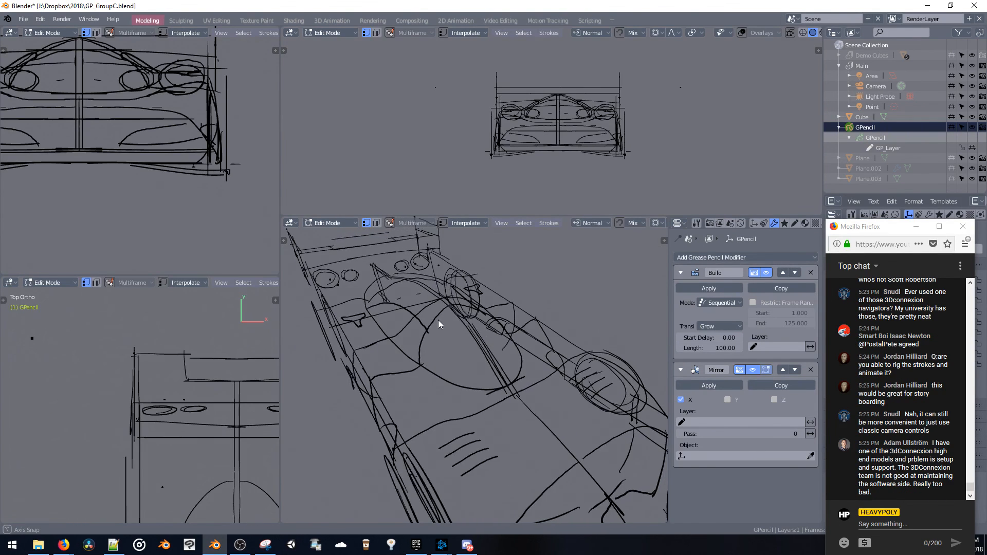
pyautogui.hotkey('ctrl', 'Tab')
pyautogui.click(478, 307)
pyautogui.click(767, 273)
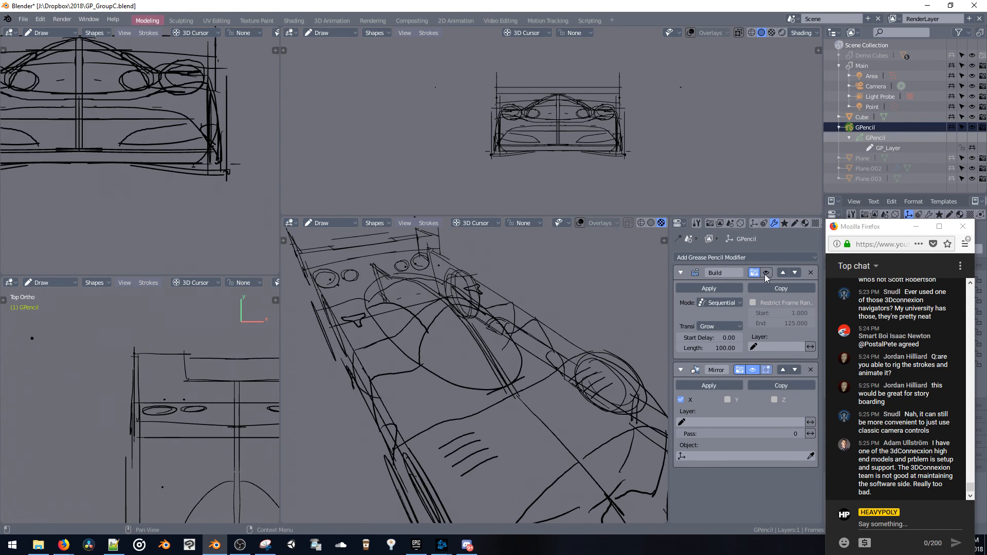
# Show the drawing tools, choose Eraser Stroke, try erasing strokes around the windshield's centre line, and undo the last change
pyautogui.moveTo(524, 332)
pyautogui.mouseDown(button='middle')
pyautogui.moveTo(442, 367)
pyautogui.moveTo(480, 346)
pyautogui.moveTo(477, 364)
pyautogui.mouseUp(button='middle')
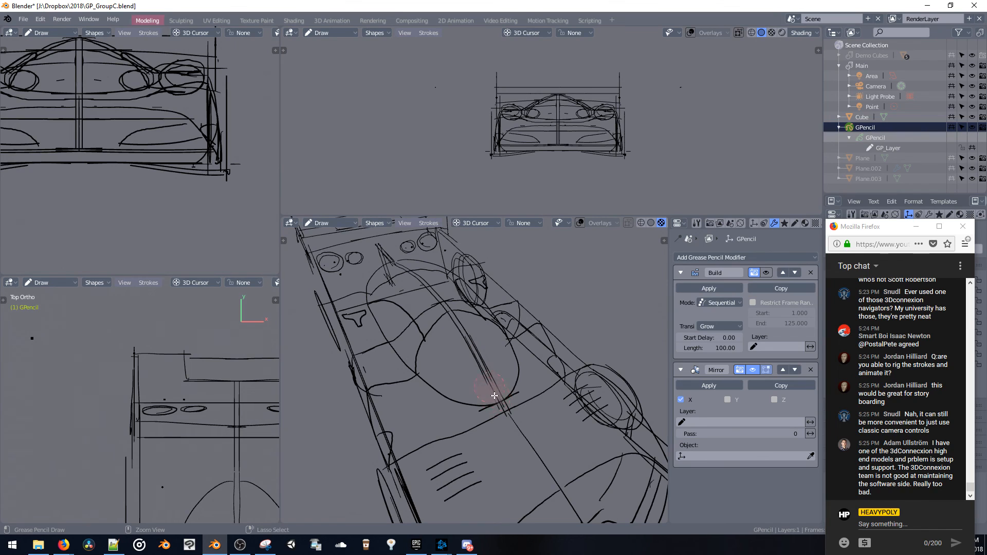
pyautogui.moveTo(470, 343); pyautogui.dragTo(473, 347)
pyautogui.hotkey('shift', 'space')
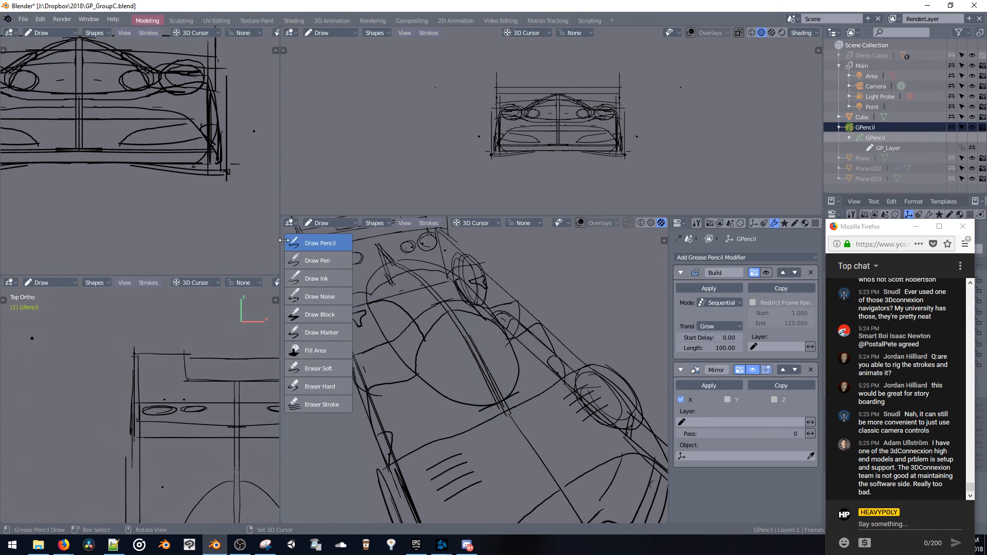
pyautogui.click(491, 392)
pyautogui.moveTo(486, 372)
pyautogui.mouseDown(button='middle')
pyautogui.moveTo(486, 349)
pyautogui.moveTo(480, 363)
pyautogui.moveTo(451, 362)
pyautogui.moveTo(505, 397)
pyautogui.moveTo(502, 412)
pyautogui.moveTo(437, 254)
pyautogui.mouseUp(button='middle')
pyautogui.hotkey('ctrl', 'z')
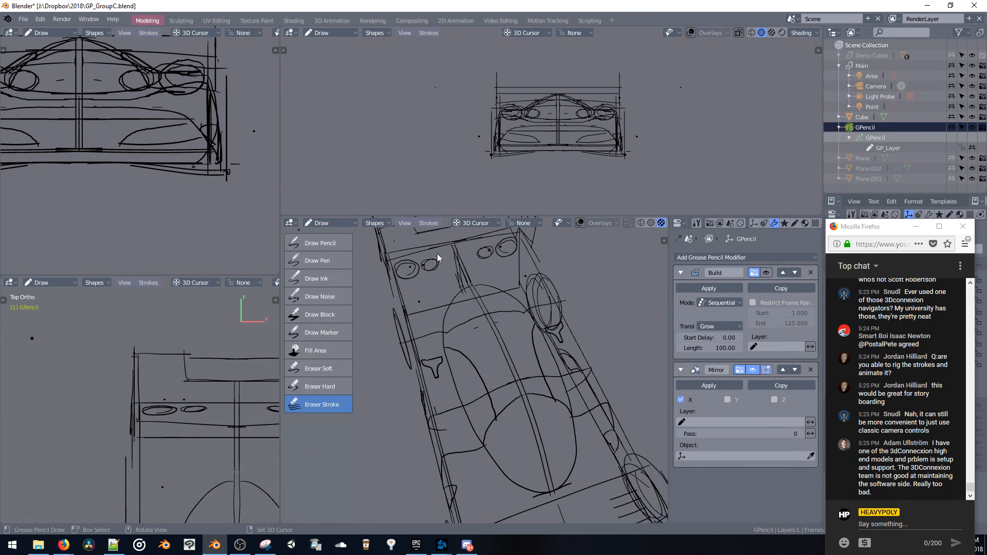
# In the back view, sketch the rear diffuser fins and tail contour strokes on the car with the Draw Pencil brush
pyautogui.moveTo(454, 309)
pyautogui.mouseDown(button='middle')
pyautogui.moveTo(516, 258)
pyautogui.moveTo(502, 386)
pyautogui.moveTo(579, 360)
pyautogui.moveTo(530, 366)
pyautogui.moveTo(548, 314)
pyautogui.moveTo(502, 338)
pyautogui.moveTo(498, 372)
pyautogui.mouseUp(button='middle')
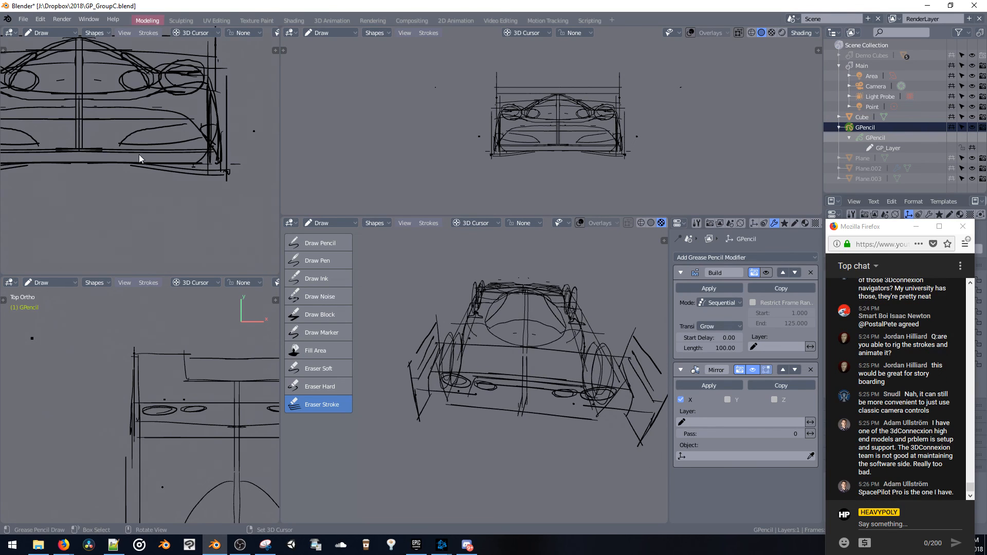
pyautogui.keyDown('shift'); pyautogui.moveTo(139, 154); pyautogui.dragTo(162, 145, button='middle'); pyautogui.keyUp('shift')
pyautogui.keyDown('shift'); pyautogui.moveTo(217, 376); pyautogui.dragTo(157, 354, button='middle'); pyautogui.keyUp('shift')
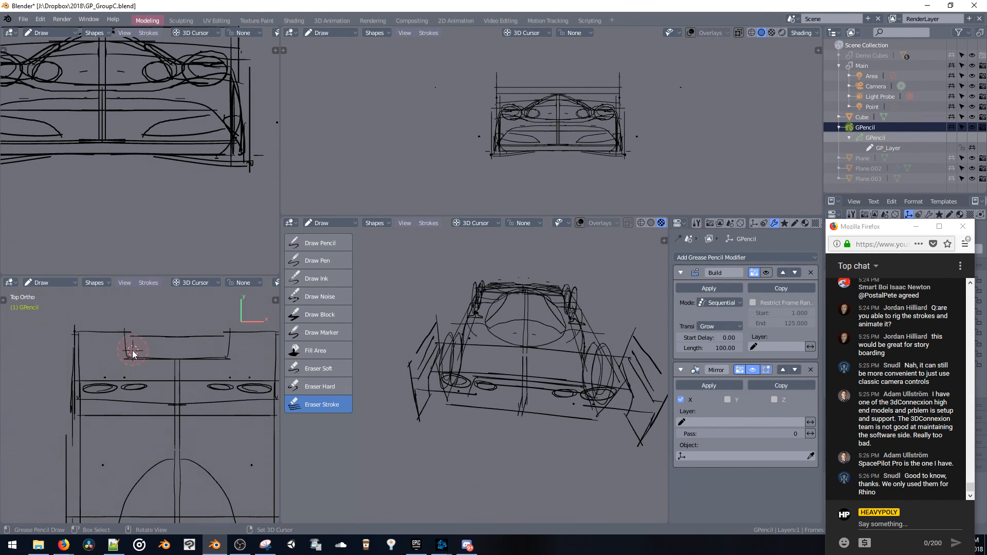
pyautogui.moveTo(423, 312); pyautogui.dragTo(457, 318, button='middle')
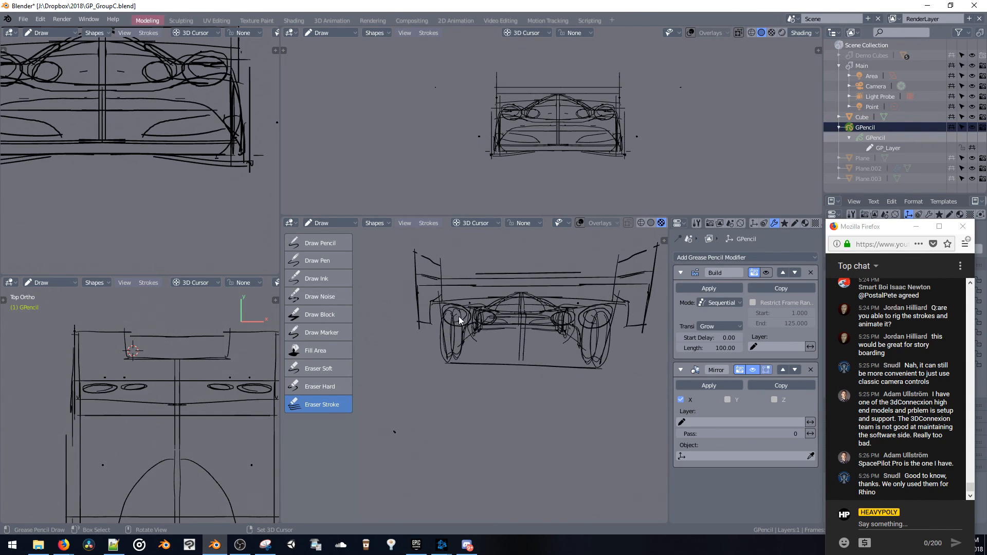
pyautogui.press('v')
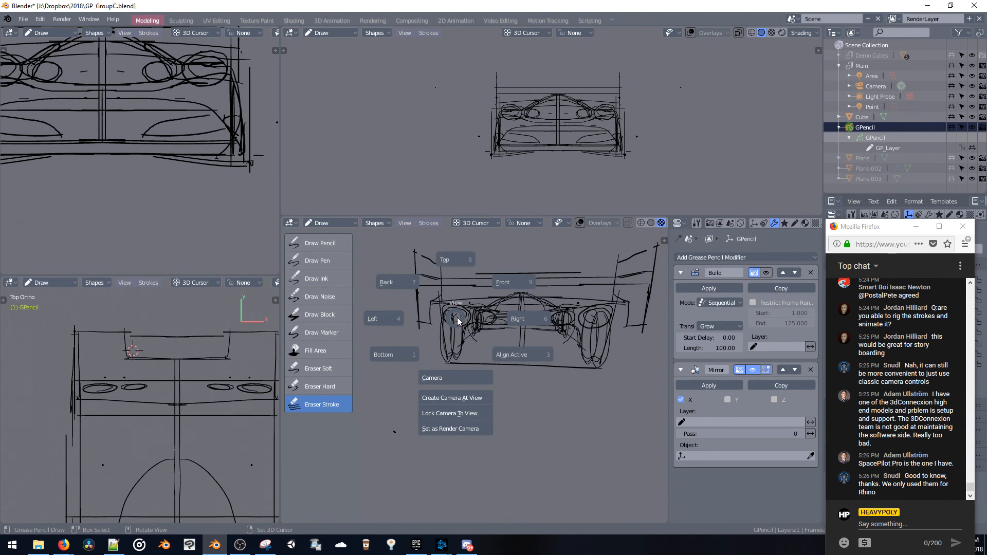
pyautogui.click(456, 317)
pyautogui.keyDown('shift'); pyautogui.moveTo(525, 155); pyautogui.dragTo(485, 174, button='middle'); pyautogui.keyUp('shift')
pyautogui.keyDown('ctrl'); pyautogui.moveTo(485, 174); pyautogui.dragTo(506, 133, button='middle'); pyautogui.keyUp('ctrl')
pyautogui.moveTo(485, 322)
pyautogui.mouseDown(button='middle')
pyautogui.moveTo(511, 304)
pyautogui.moveTo(480, 369)
pyautogui.mouseUp(button='middle')
pyautogui.press('v')
pyautogui.click(433, 287)
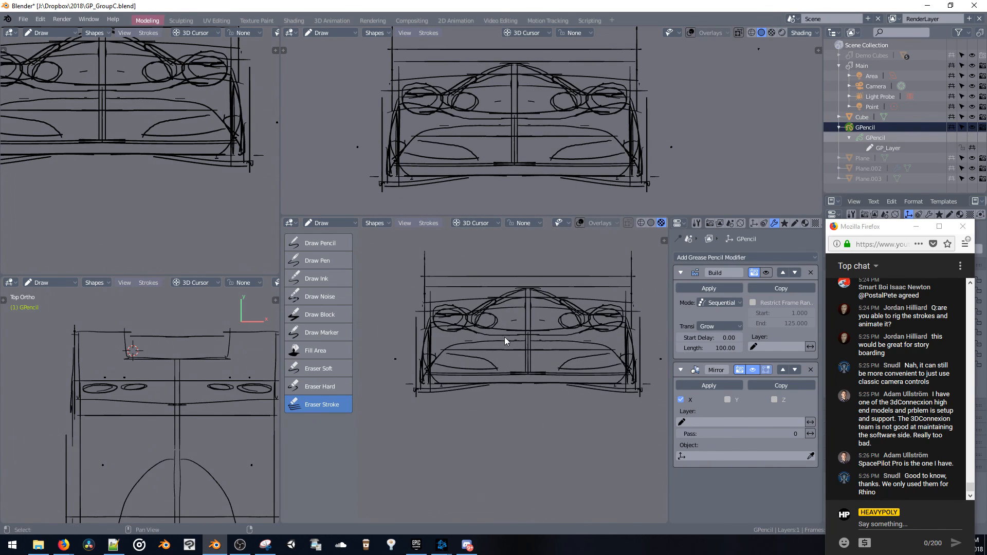
pyautogui.keyDown('shift'); pyautogui.moveTo(504, 338); pyautogui.dragTo(470, 342, button='middle'); pyautogui.keyUp('shift')
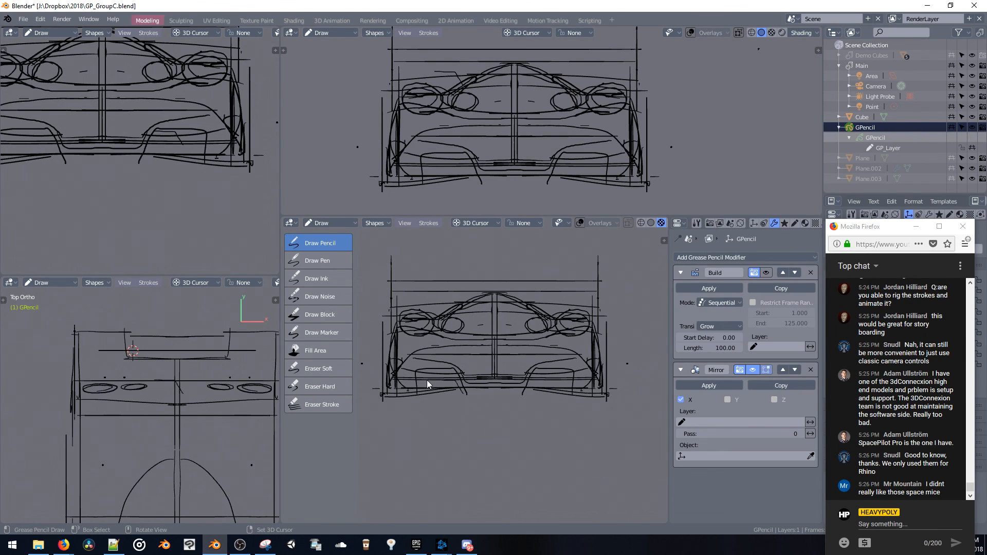
# Switch the grease pencil object to Edit mode to work on the diffuser fin strokes floating behind the car's tail
pyautogui.moveTo(499, 154)
pyautogui.mouseDown(button='middle')
pyautogui.moveTo(560, 152)
pyautogui.moveTo(592, 191)
pyautogui.moveTo(585, 153)
pyautogui.moveTo(522, 160)
pyautogui.moveTo(535, 164)
pyautogui.mouseUp(button='middle')
pyautogui.moveTo(528, 163)
pyautogui.mouseDown(button='middle')
pyautogui.moveTo(595, 162)
pyautogui.moveTo(529, 161)
pyautogui.moveTo(571, 183)
pyautogui.mouseUp(button='middle')
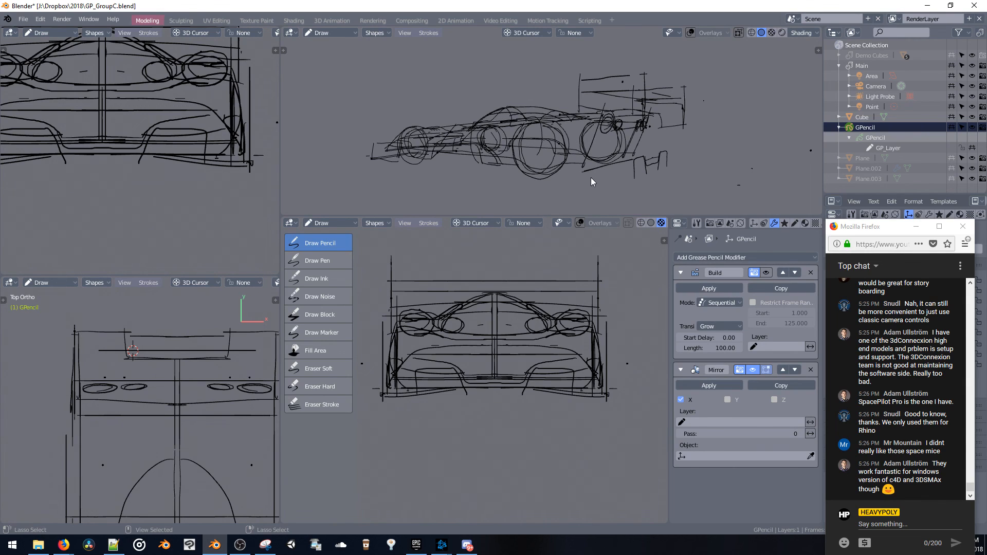
pyautogui.moveTo(632, 158); pyautogui.dragTo(650, 161, button='middle')
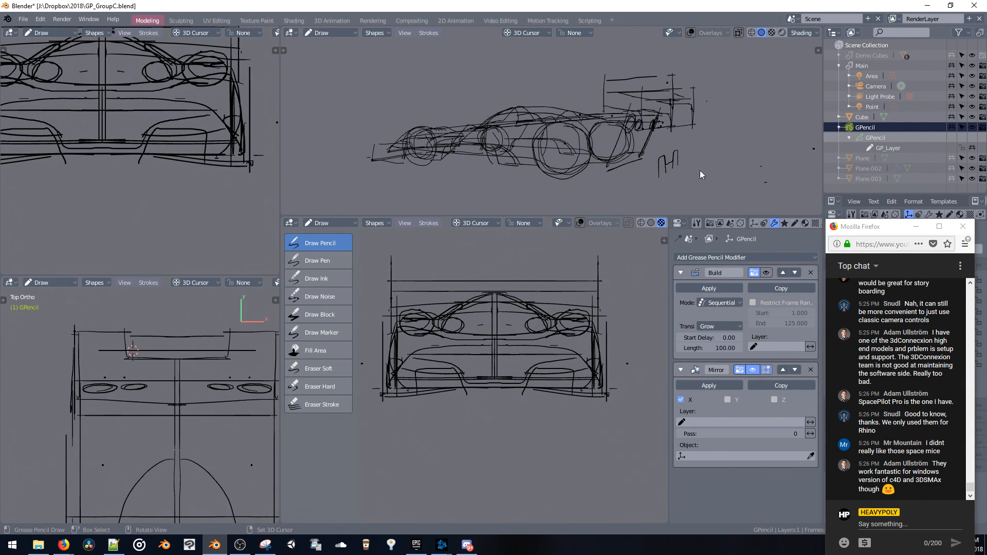
pyautogui.moveTo(671, 166); pyautogui.dragTo(654, 153)
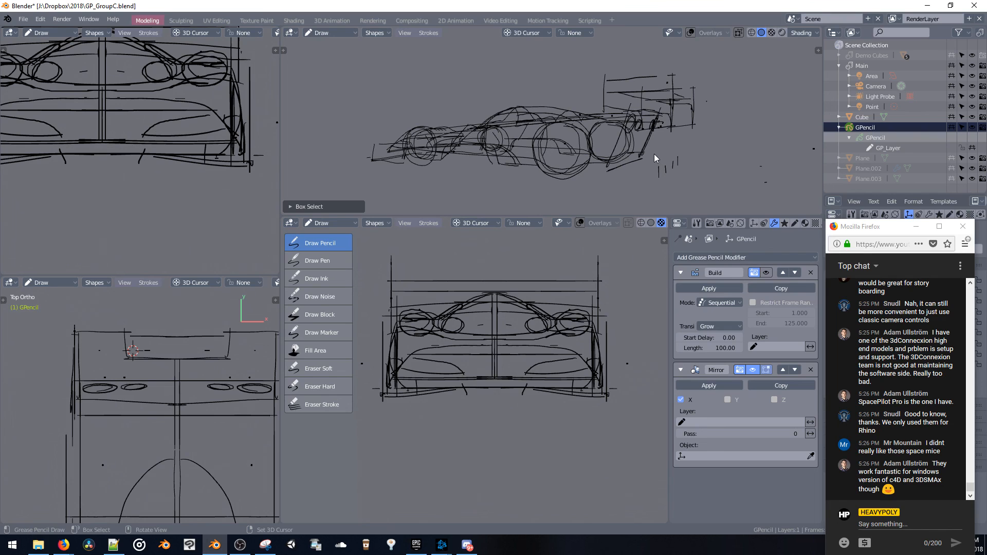
pyautogui.hotkey('ctrl', 'j')
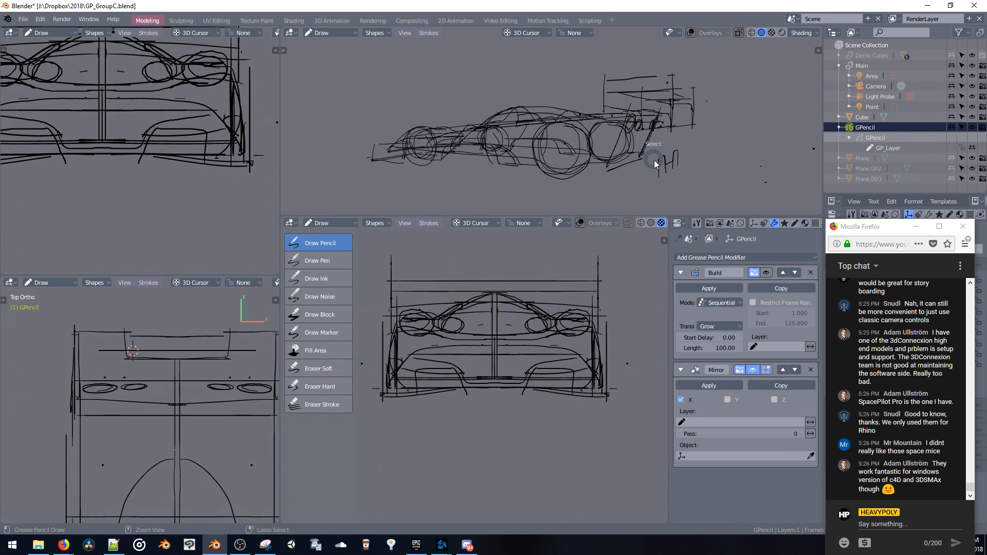
pyautogui.hotkey('ctrl', 'Tab')
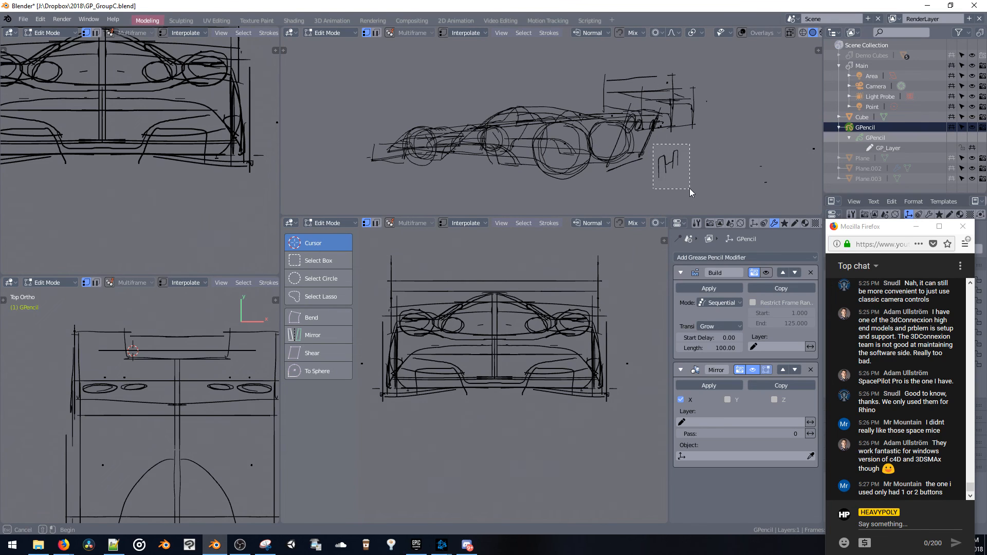
pyautogui.moveTo(690, 192); pyautogui.dragTo(689, 191)
pyautogui.press('g')
pyautogui.press('y')
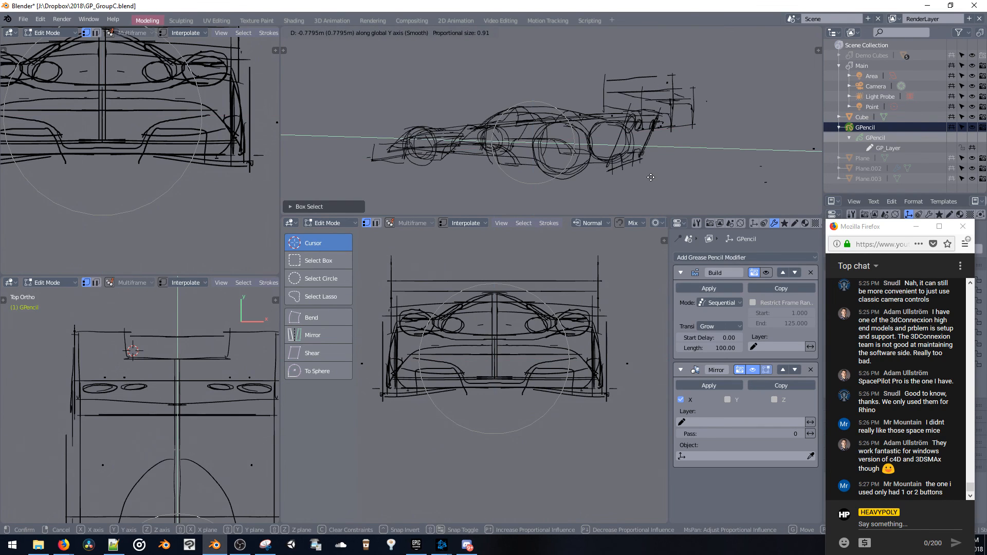
pyautogui.click(668, 189)
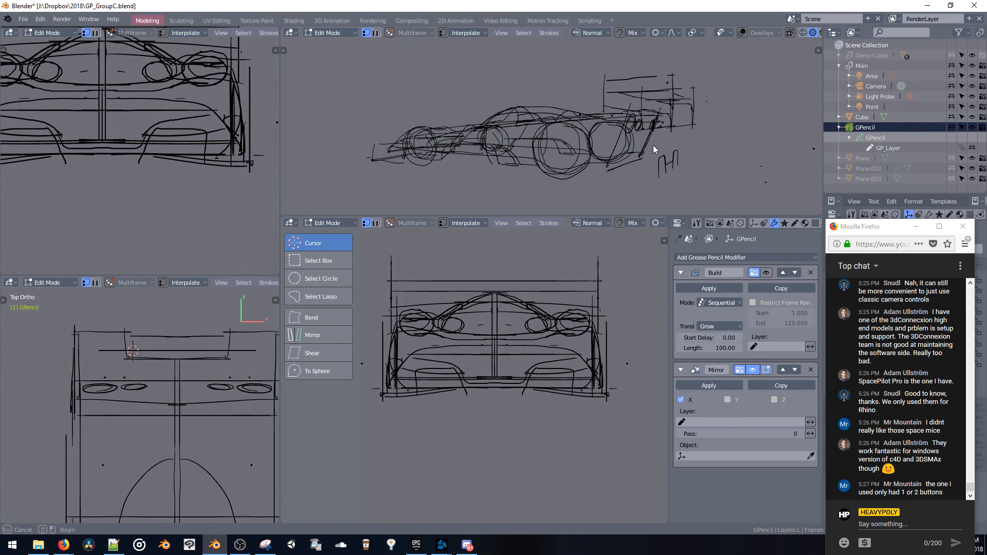
# Select the diffuser fin strokes behind the car and move them forward along the Y axis to the tail
pyautogui.click(690, 183)
pyautogui.press('g')
pyautogui.press('y')
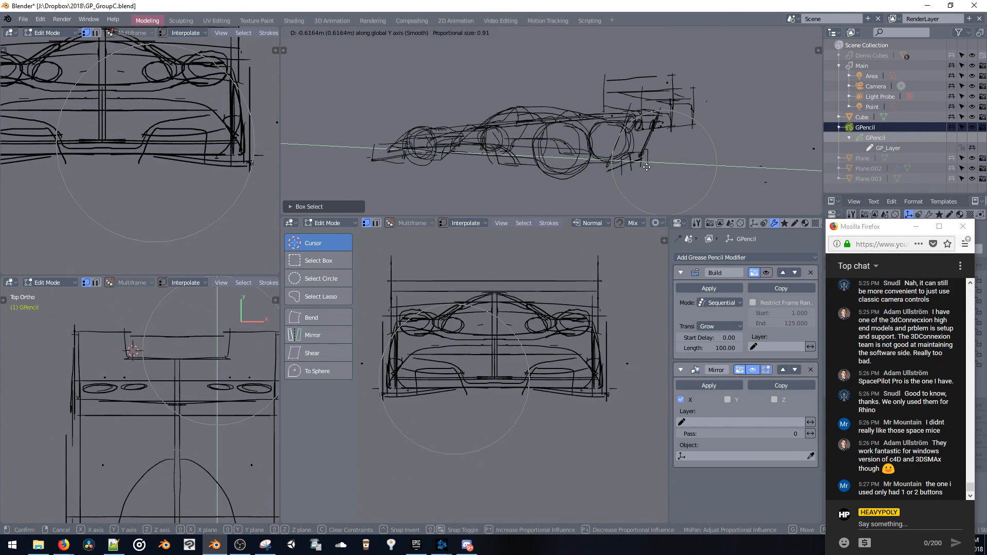
pyautogui.click(654, 169)
# Rotate the diffuser fin strokes about the global X axis to slant them, and adjust their position along Y
pyautogui.moveTo(654, 168)
pyautogui.mouseDown(button='middle')
pyautogui.moveTo(671, 161)
pyautogui.moveTo(675, 180)
pyautogui.mouseUp(button='middle')
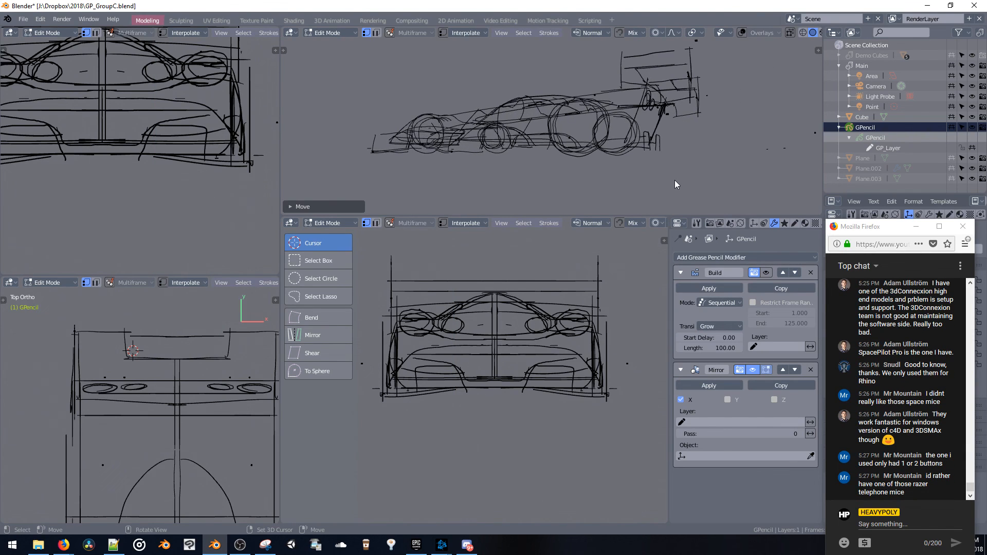
pyautogui.press('r')
pyautogui.press('x')
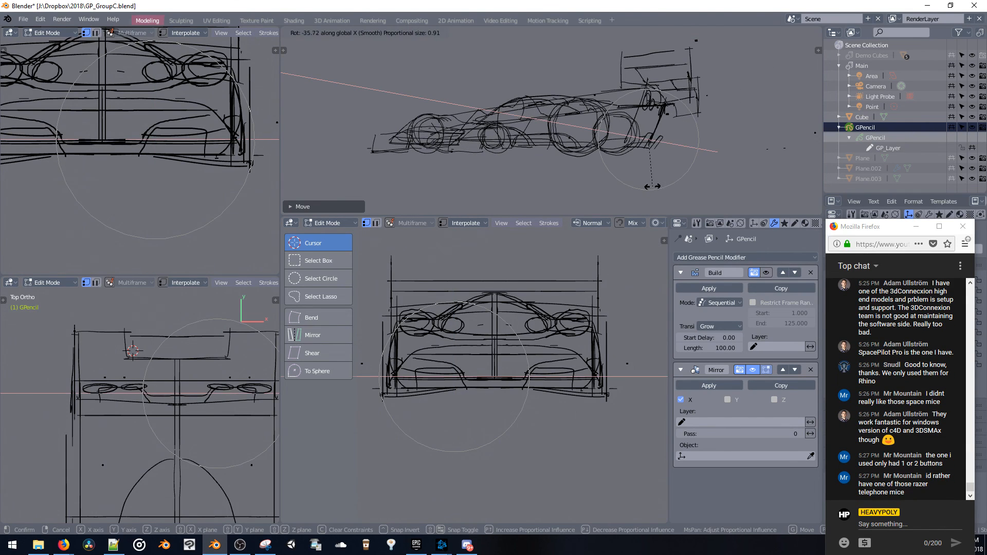
pyautogui.click(659, 193)
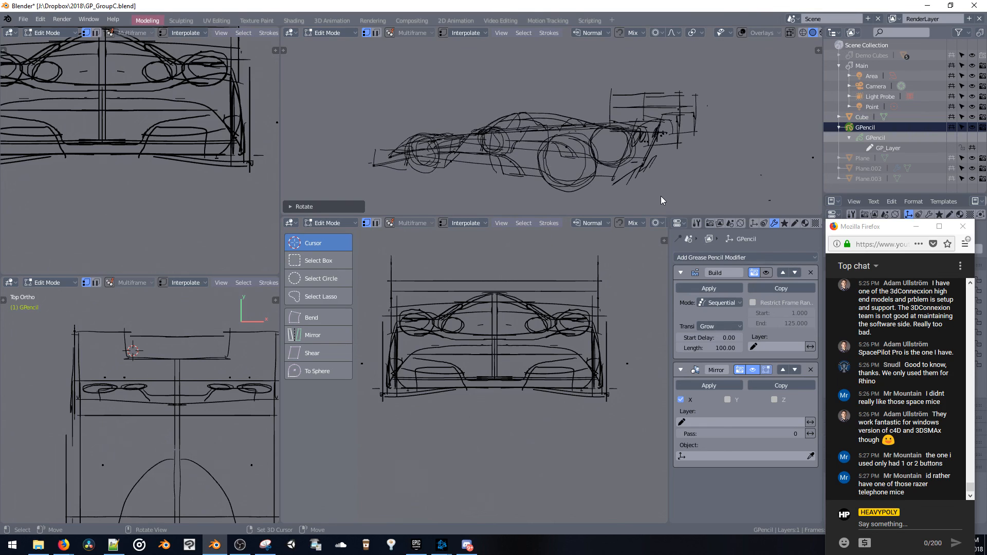
pyautogui.press('g')
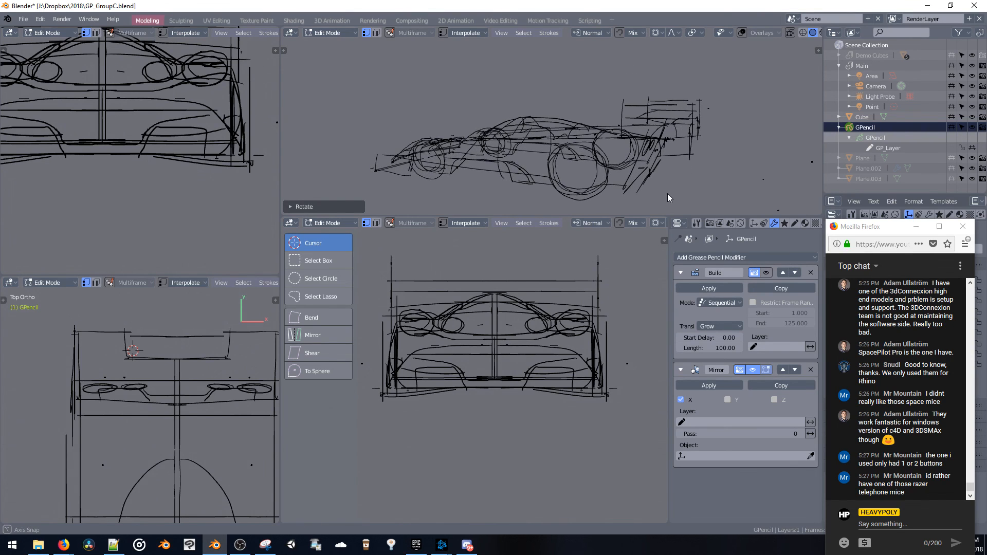
pyautogui.press('y')
pyautogui.click(652, 189)
# Move the new upper contour strokes along the Y axis so they sit on the car's rear bodywork
pyautogui.moveTo(651, 189)
pyautogui.mouseDown(button='middle')
pyautogui.moveTo(625, 177)
pyautogui.moveTo(523, 197)
pyautogui.moveTo(476, 187)
pyautogui.moveTo(520, 152)
pyautogui.moveTo(607, 212)
pyautogui.moveTo(593, 189)
pyautogui.moveTo(623, 166)
pyautogui.moveTo(533, 134)
pyautogui.moveTo(468, 132)
pyautogui.moveTo(538, 143)
pyautogui.mouseUp(button='middle')
pyautogui.press('g')
pyautogui.press('y')
pyautogui.click(572, 155)
pyautogui.moveTo(648, 156)
pyautogui.mouseDown(button='middle')
pyautogui.moveTo(618, 135)
pyautogui.moveTo(625, 125)
pyautogui.mouseUp(button='middle')
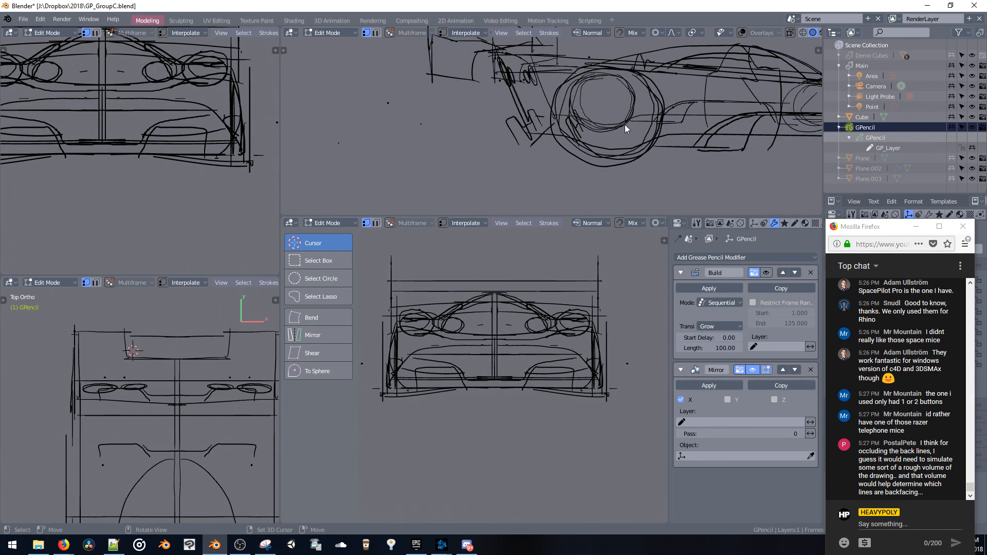
# Place the 3D cursor out at the car's wheel side and return the grease pencil object to Draw mode in side view
pyautogui.click(420, 360)
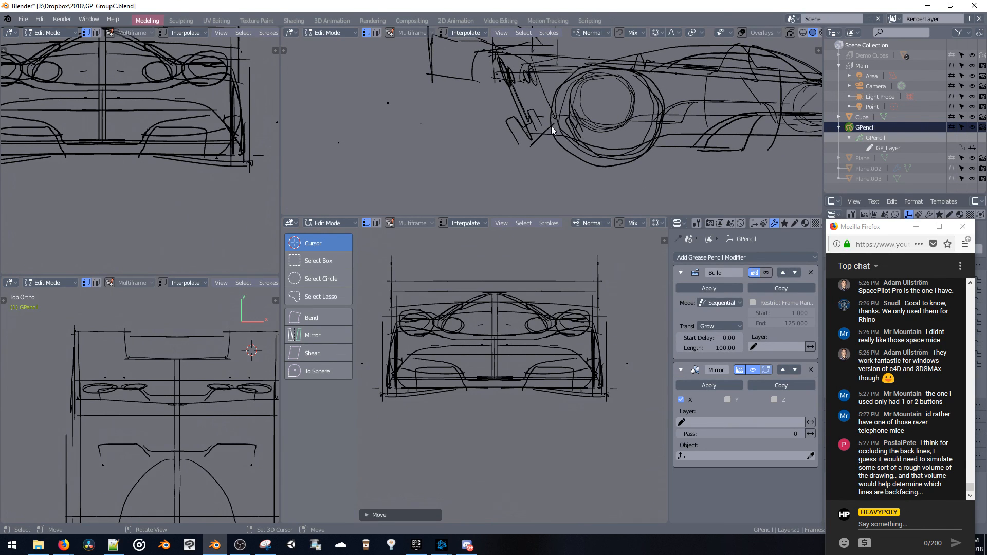
pyautogui.keyDown('shift'); pyautogui.moveTo(452, 323); pyautogui.dragTo(474, 325, button='middle'); pyautogui.keyUp('shift')
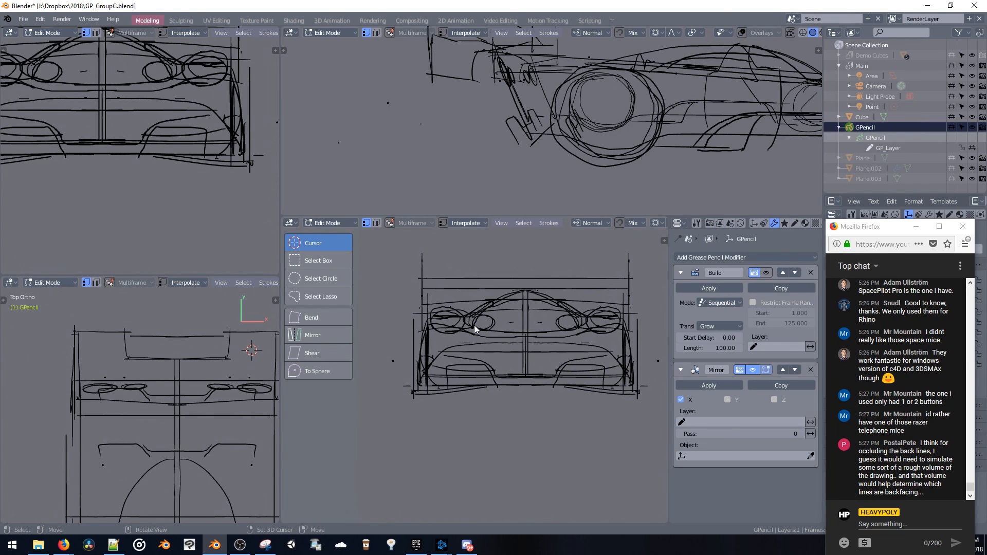
pyautogui.press('Tab')
pyautogui.press('KP_3')
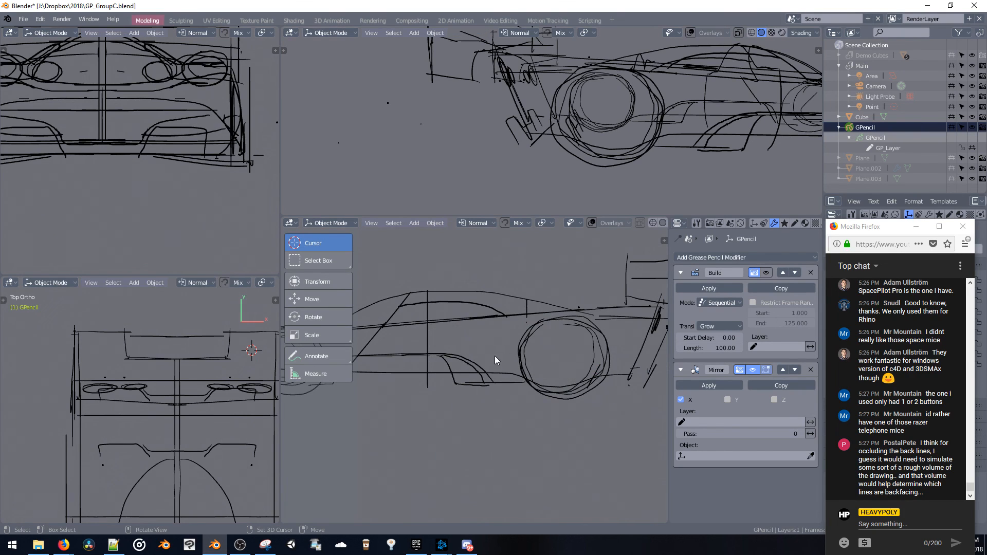
pyautogui.press('`')
pyautogui.press('Escape')
pyautogui.hotkey('ctrl', 'Tab')
pyautogui.click(485, 305)
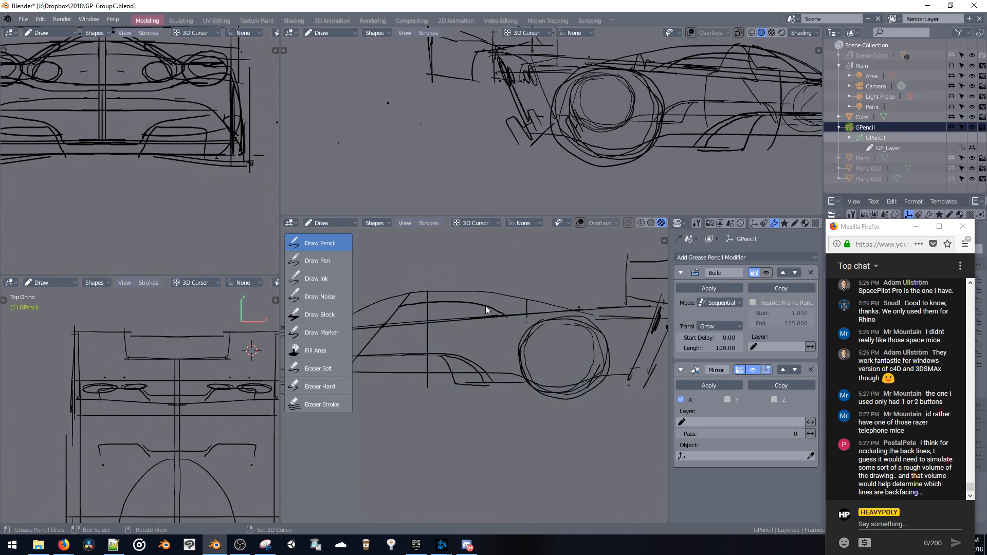
# Sketch inner rim circles inside the rear wheel in side view, undoing and redrawing the unsatisfactory strokes
pyautogui.keyDown('shift'); pyautogui.moveTo(545, 335); pyautogui.dragTo(582, 298, button='middle'); pyautogui.keyUp('shift')
pyautogui.hotkey('ctrl', 'z')
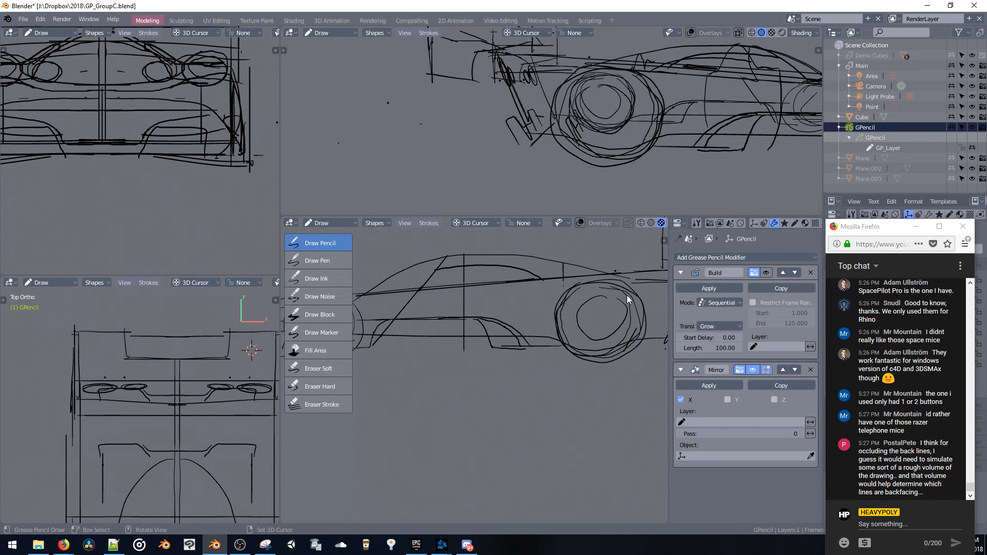
pyautogui.moveTo(588, 335); pyautogui.dragTo(587, 332)
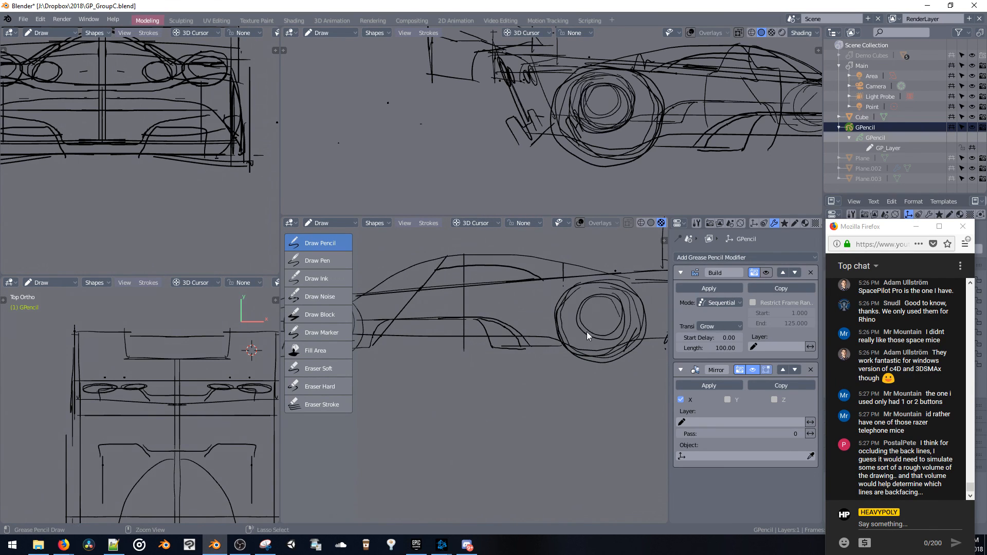
pyautogui.hotkey('ctrl', 'z')
pyautogui.moveTo(596, 298)
pyautogui.mouseDown()
pyautogui.moveTo(599, 344)
pyautogui.moveTo(602, 328)
pyautogui.moveTo(573, 329)
pyautogui.moveTo(583, 305)
pyautogui.mouseUp()
pyautogui.hotkey('ctrl', 'z')
pyautogui.moveTo(596, 154)
pyautogui.mouseDown(button='middle')
pyautogui.moveTo(600, 147)
pyautogui.moveTo(634, 162)
pyautogui.moveTo(681, 164)
pyautogui.moveTo(666, 153)
pyautogui.moveTo(617, 153)
pyautogui.moveTo(640, 181)
pyautogui.moveTo(681, 174)
pyautogui.moveTo(601, 138)
pyautogui.mouseUp(button='middle')
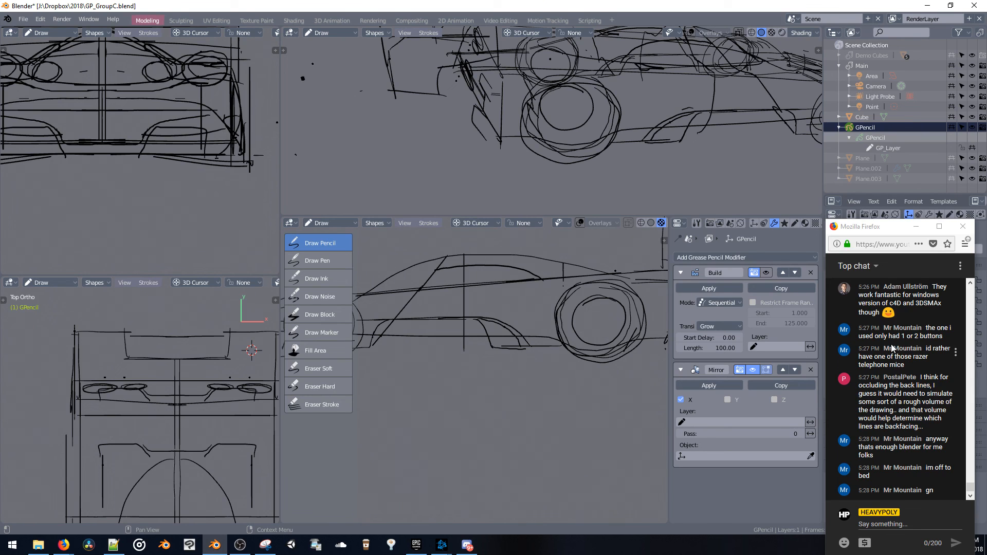
pyautogui.click(876, 303)
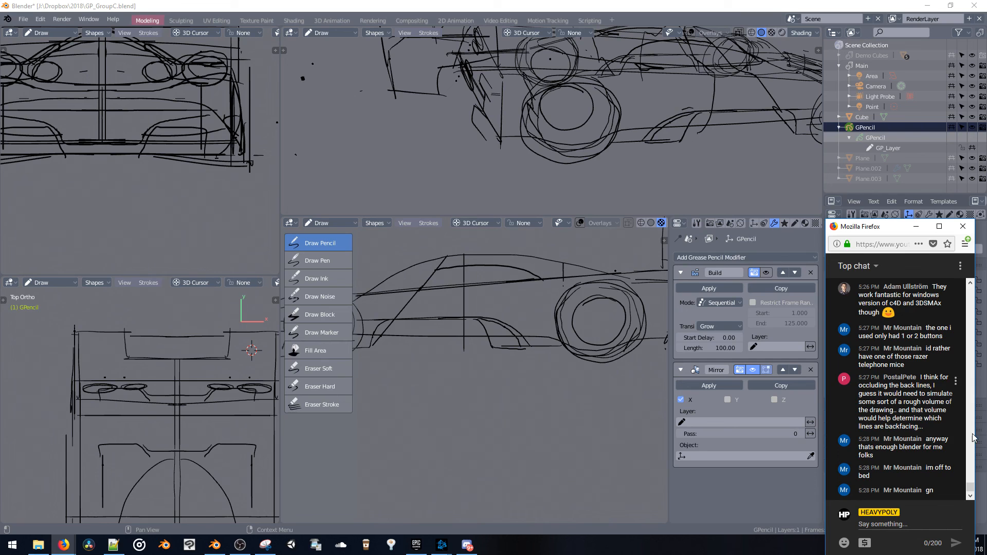
pyautogui.moveTo(972, 487); pyautogui.dragTo(972, 485)
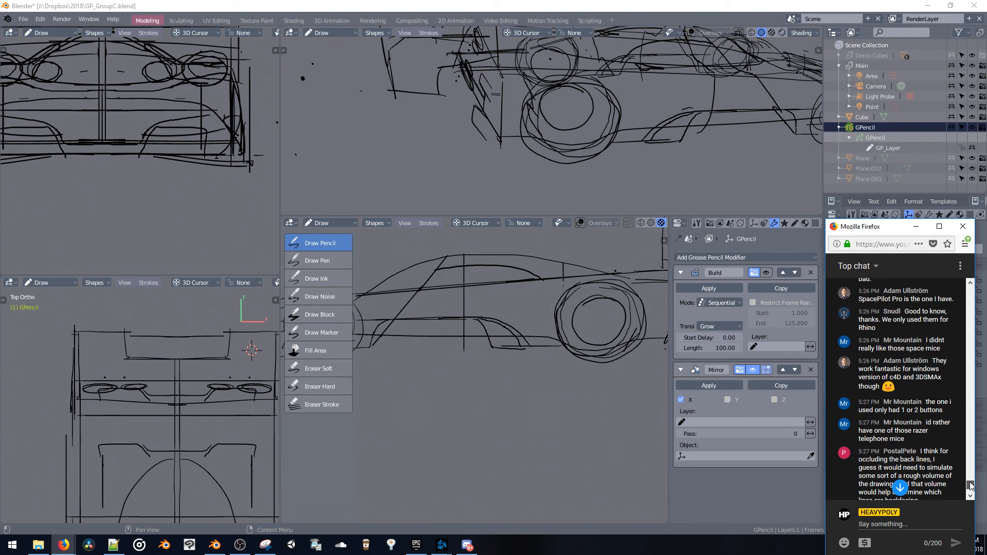
pyautogui.moveTo(969, 482); pyautogui.dragTo(970, 491)
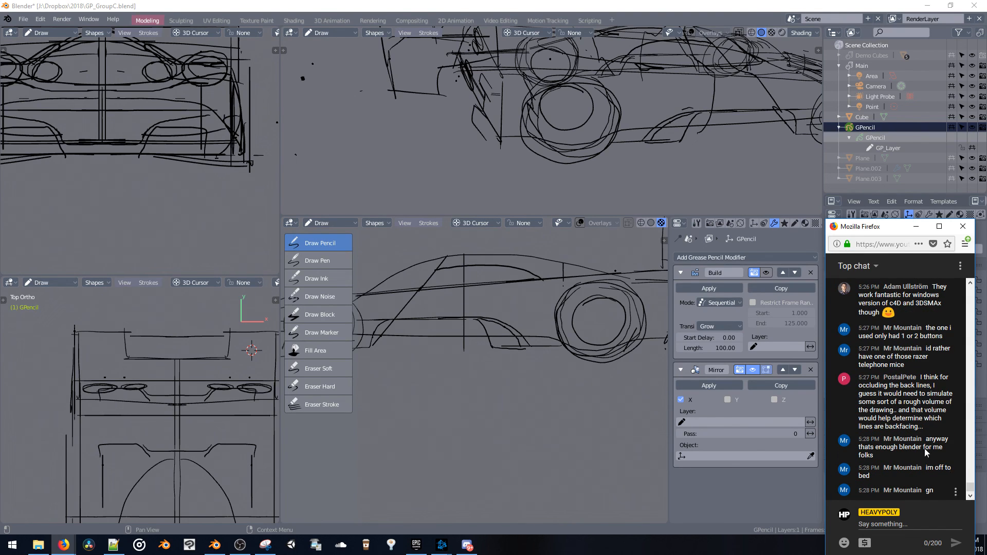
# Sketch an inner rim circle inside the front wheel in side view
pyautogui.moveTo(623, 154)
pyautogui.mouseDown(button='middle')
pyautogui.moveTo(560, 151)
pyautogui.moveTo(561, 139)
pyautogui.moveTo(597, 140)
pyautogui.moveTo(559, 132)
pyautogui.moveTo(611, 128)
pyautogui.moveTo(545, 125)
pyautogui.moveTo(654, 123)
pyautogui.moveTo(654, 62)
pyautogui.mouseUp(button='middle')
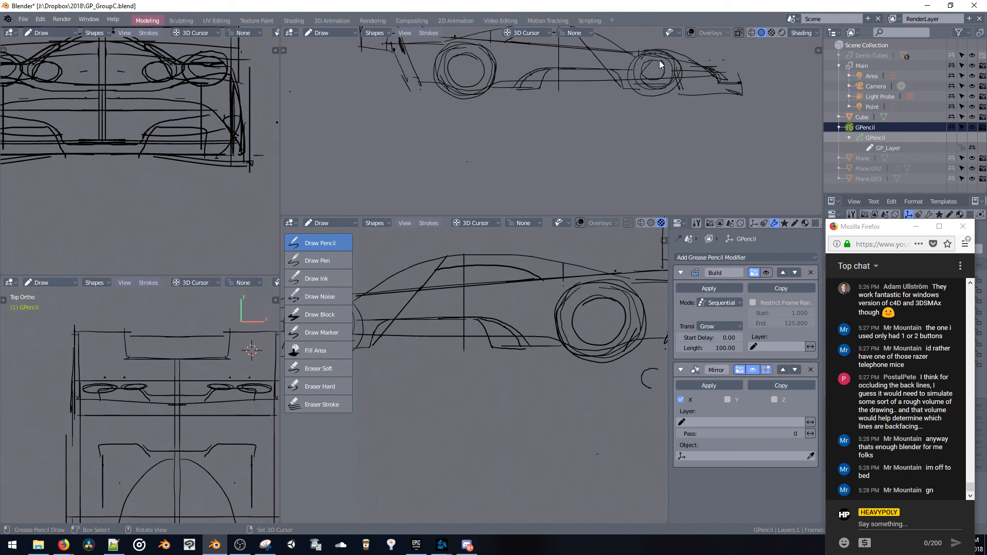
pyautogui.moveTo(618, 69)
pyautogui.mouseDown(button='middle')
pyautogui.moveTo(653, 107)
pyautogui.moveTo(651, 135)
pyautogui.moveTo(584, 136)
pyautogui.moveTo(542, 114)
pyautogui.moveTo(621, 143)
pyautogui.moveTo(641, 155)
pyautogui.moveTo(649, 179)
pyautogui.moveTo(594, 131)
pyautogui.moveTo(585, 147)
pyautogui.moveTo(634, 129)
pyautogui.moveTo(617, 143)
pyautogui.moveTo(620, 159)
pyautogui.moveTo(709, 112)
pyautogui.moveTo(758, 100)
pyautogui.moveTo(615, 125)
pyautogui.moveTo(584, 80)
pyautogui.mouseUp(button='middle')
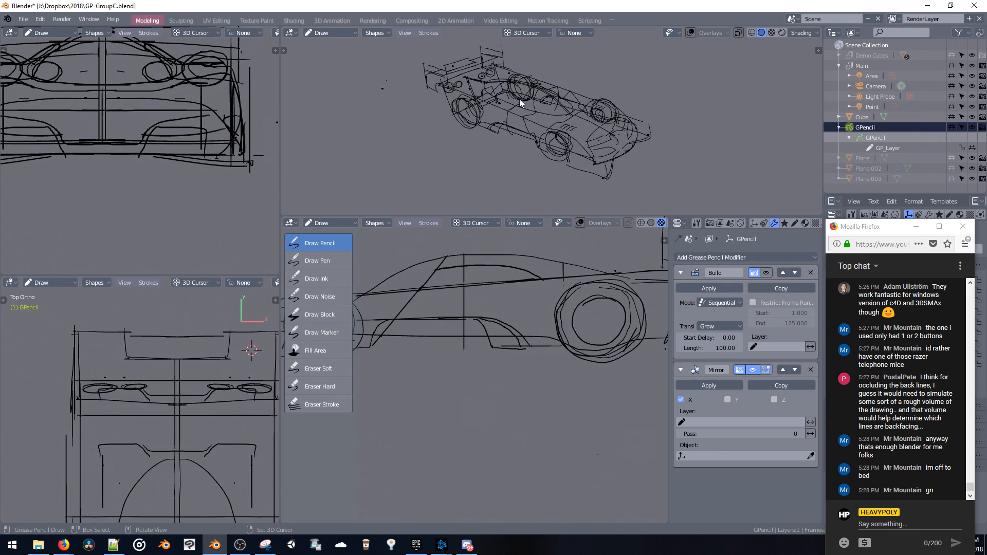
# Maximize the 3D viewport showing the whole car and switch the grease pencil object from Object mode to Edit mode
pyautogui.press('Tab')
pyautogui.moveTo(510, 166)
pyautogui.mouseDown(button='middle')
pyautogui.moveTo(493, 143)
pyautogui.moveTo(502, 149)
pyautogui.moveTo(524, 129)
pyautogui.moveTo(464, 128)
pyautogui.moveTo(547, 132)
pyautogui.moveTo(453, 131)
pyautogui.mouseUp(button='middle')
pyautogui.hotkey('ctrl', 'space')
pyautogui.scroll(2, 508, 124)
pyautogui.hotkey('ctrl', 'Tab')
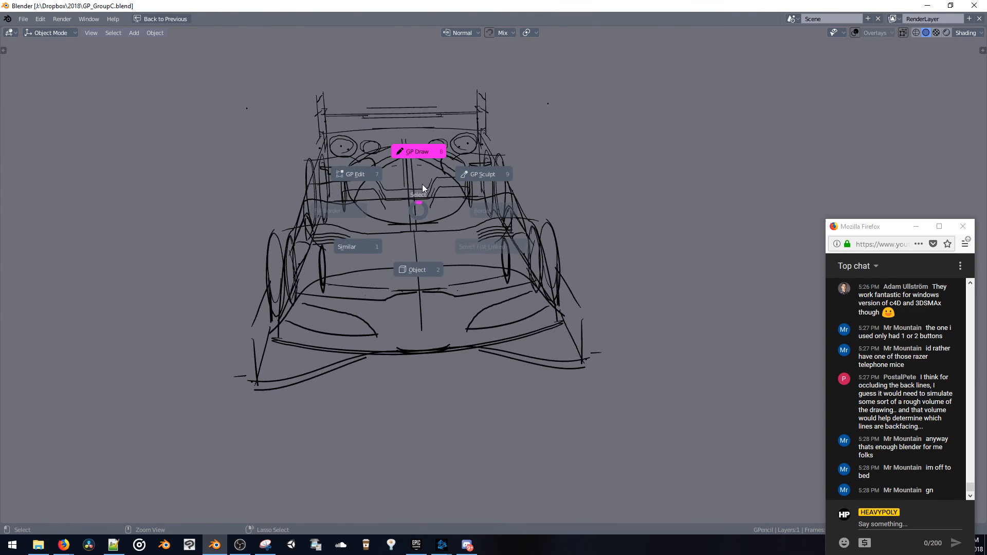
pyautogui.click(409, 200)
pyautogui.moveTo(433, 201); pyautogui.dragTo(478, 202, button='middle')
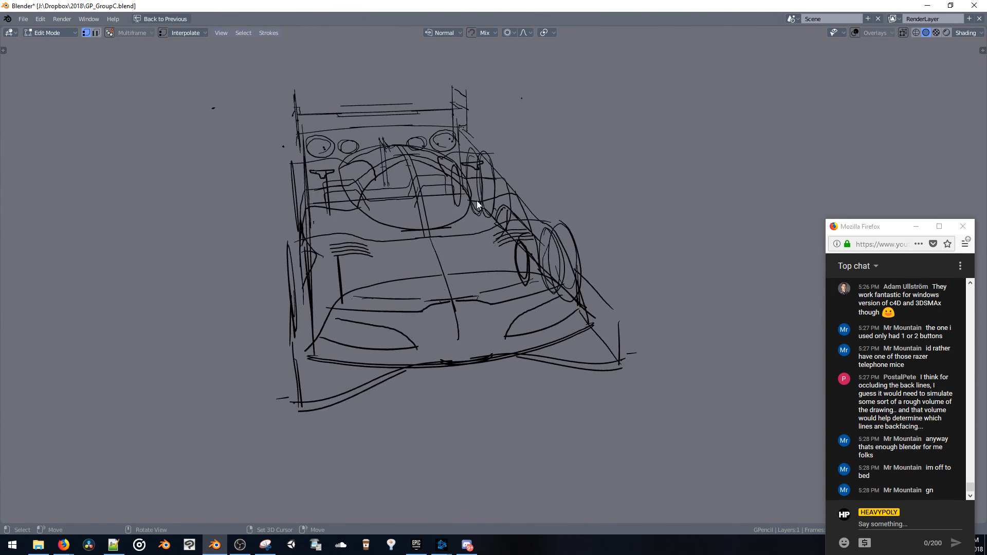
pyautogui.press('s')
pyautogui.press('x')
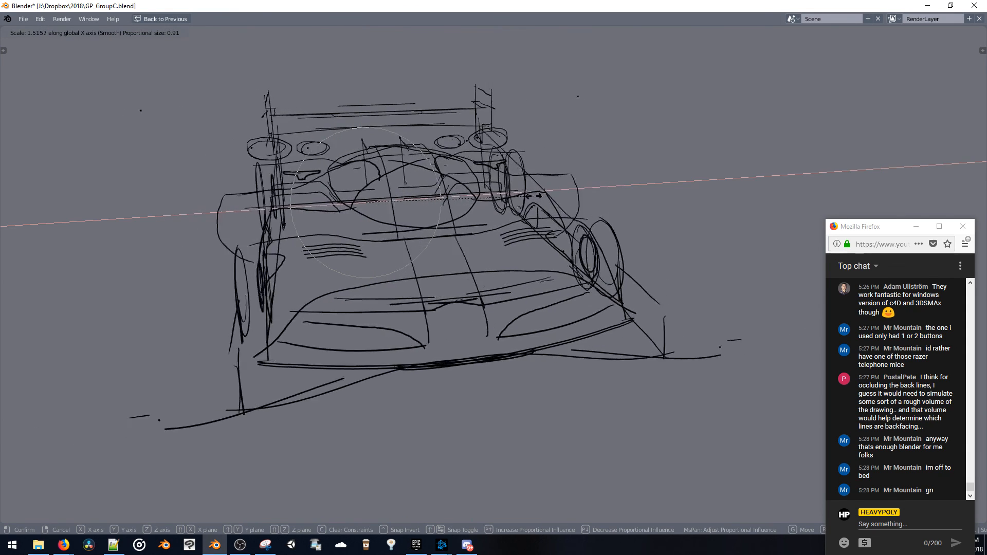
pyautogui.click(472, 201)
# Set the pivot point to the median and try scaling the car's strokes along the X axis
pyautogui.hotkey('shift', 's')
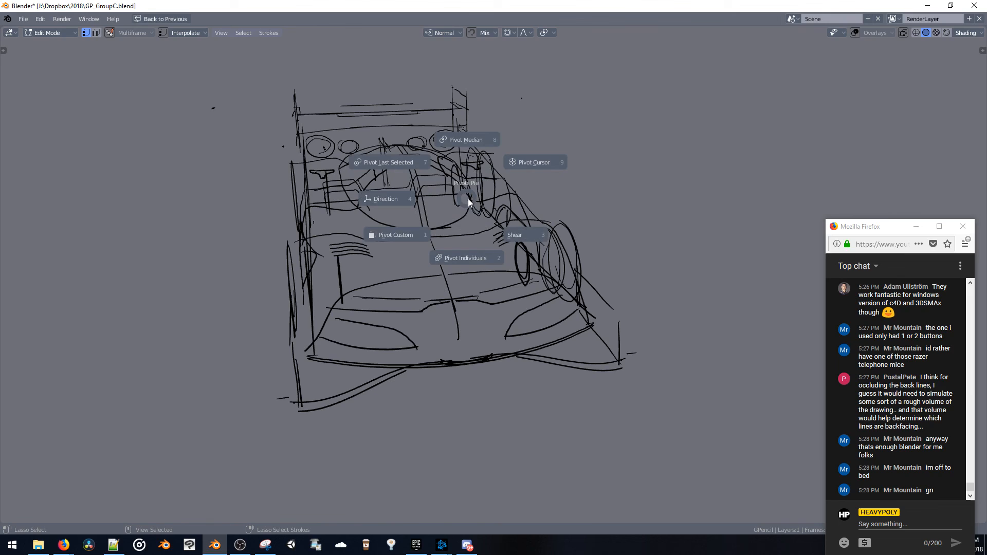
pyautogui.click(465, 144)
pyautogui.press('s')
pyautogui.press('x')
pyautogui.click(486, 175)
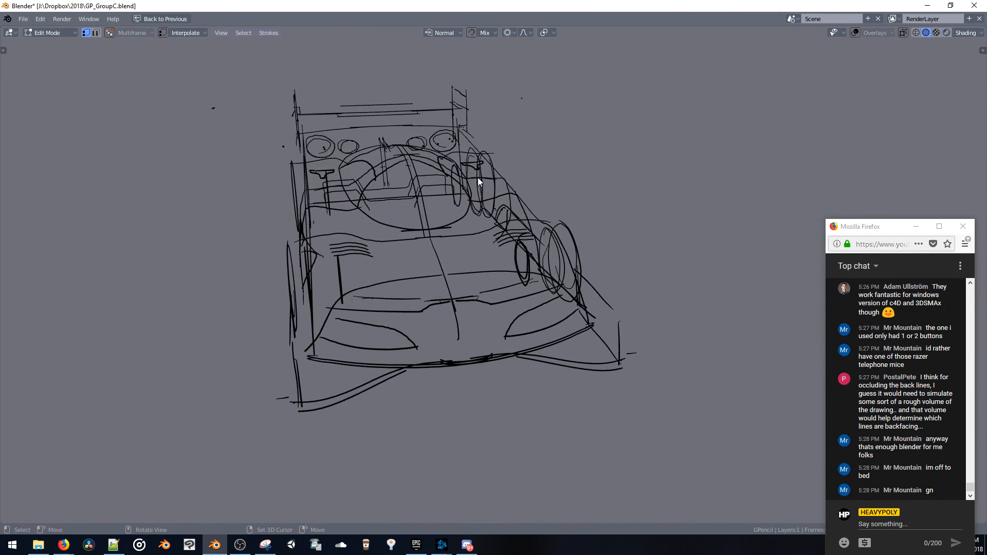
# Try moving the car's strokes along the X axis with smooth proportional editing
pyautogui.press('g')
pyautogui.press('x')
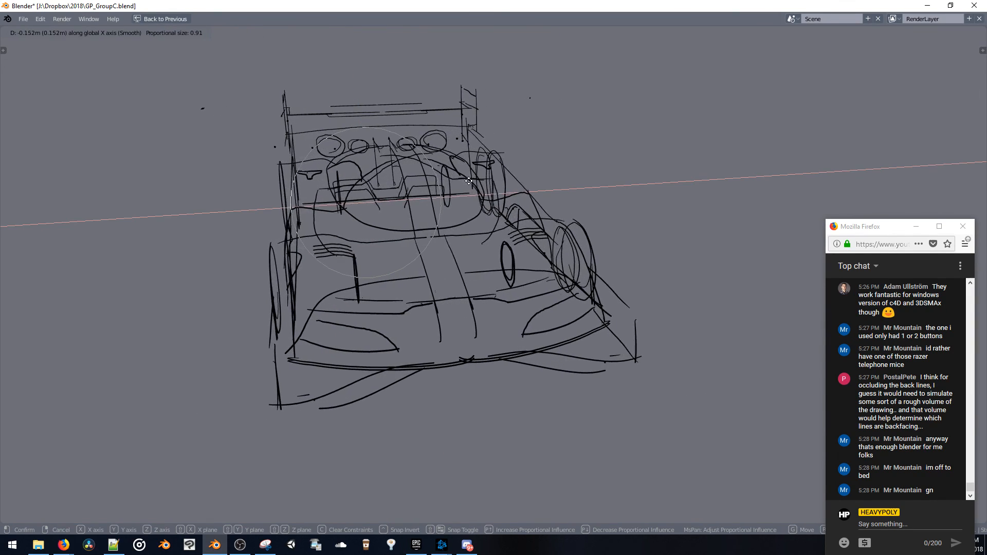
pyautogui.click(505, 190)
pyautogui.moveTo(505, 186)
pyautogui.mouseDown(button='middle')
pyautogui.moveTo(455, 187)
pyautogui.moveTo(471, 180)
pyautogui.moveTo(499, 189)
pyautogui.moveTo(523, 173)
pyautogui.mouseUp(button='middle')
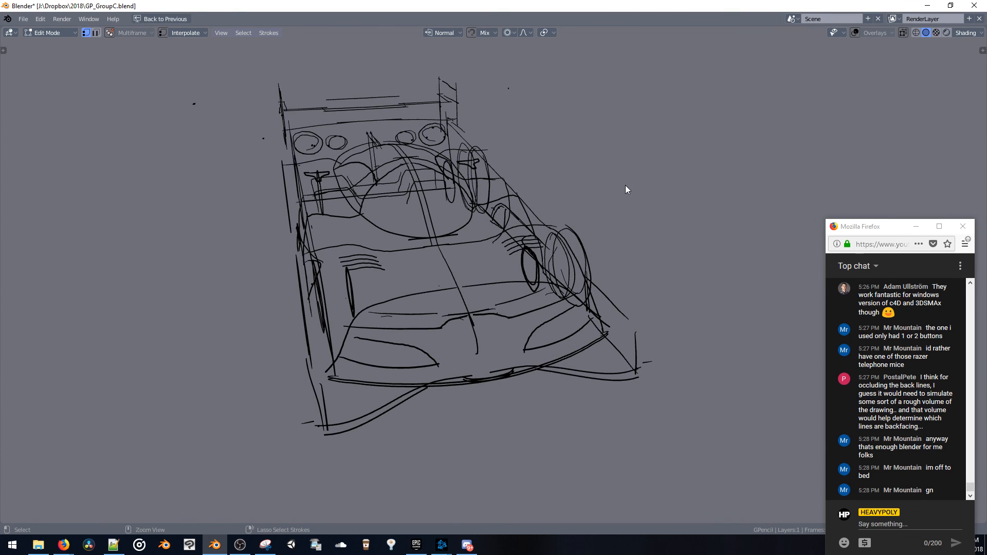
# Restore the multi-view layout and apply the grease pencil object's Mirror modifier in Object mode, then return it to Draw mode
pyautogui.hotkey('ctrl', 'space')
pyautogui.click(653, 128)
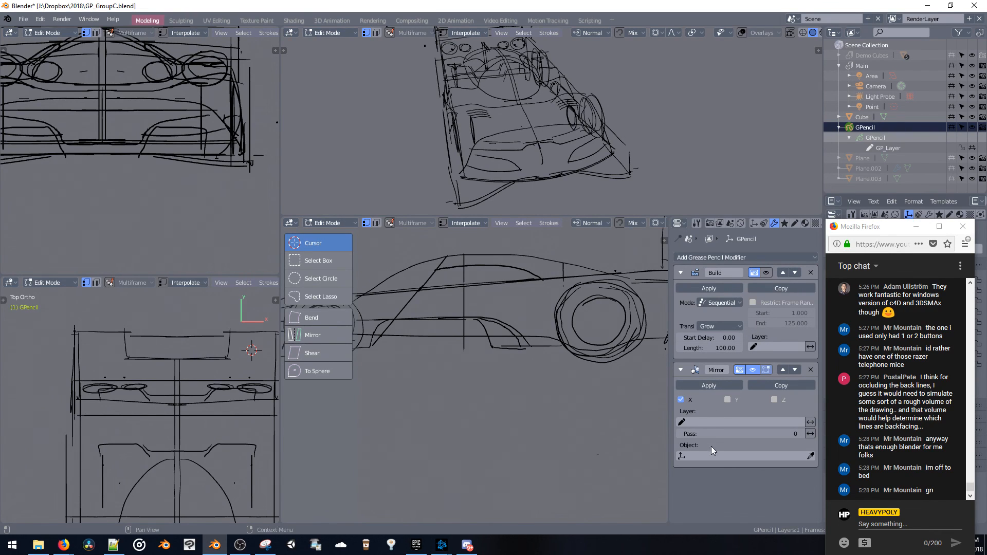
pyautogui.press('Tab')
pyautogui.click(698, 386)
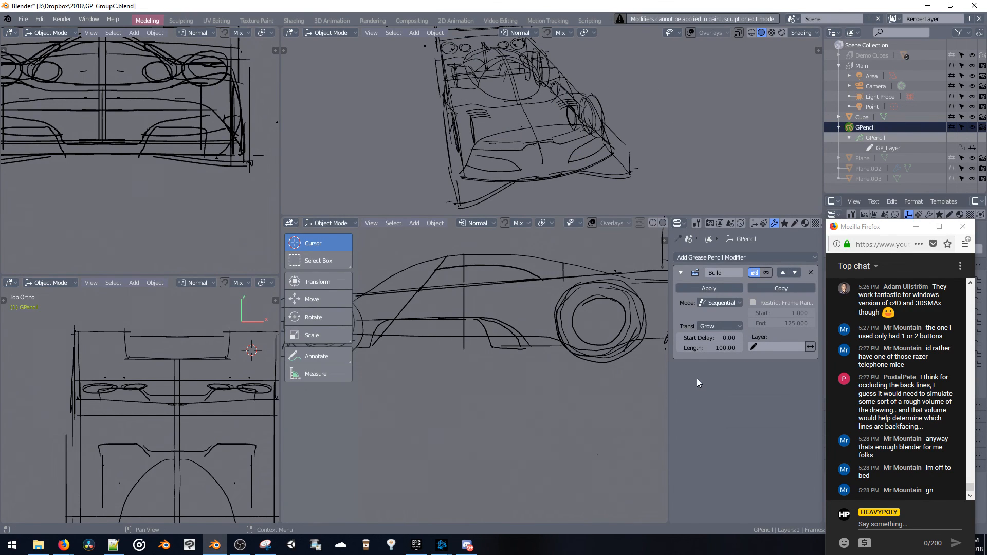
pyautogui.click(536, 105)
pyautogui.moveTo(537, 105); pyautogui.dragTo(541, 119, button='middle')
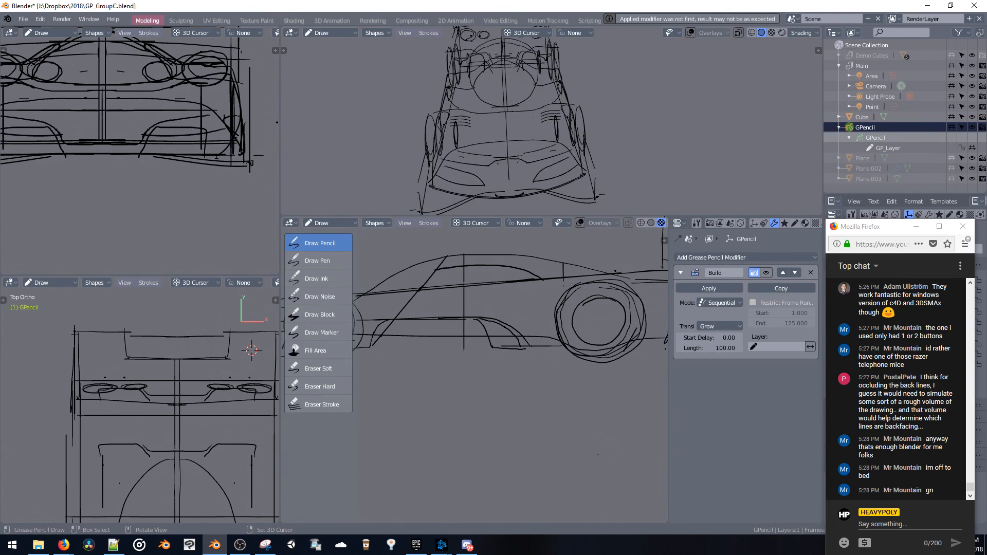
# Widen the whole car sketch along the X axis, readjusting the width from a front three-quarter view
pyautogui.press('s')
pyautogui.press('x')
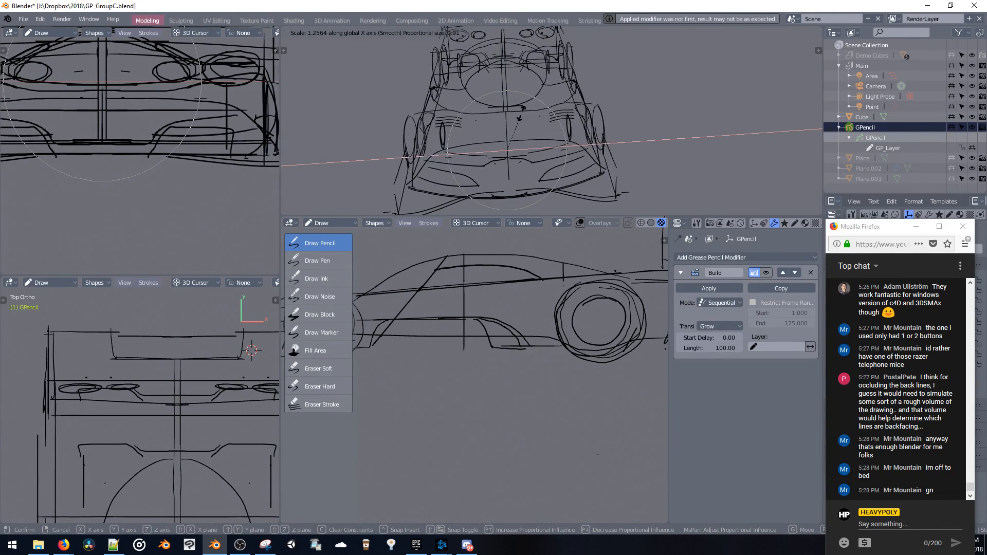
pyautogui.click(522, 110)
pyautogui.moveTo(530, 110)
pyautogui.mouseDown(button='middle')
pyautogui.moveTo(529, 82)
pyautogui.moveTo(735, 91)
pyautogui.moveTo(747, 98)
pyautogui.moveTo(747, 159)
pyautogui.moveTo(588, 136)
pyautogui.moveTo(514, 110)
pyautogui.moveTo(551, 102)
pyautogui.mouseUp(button='middle')
pyautogui.press('s')
pyautogui.press('x')
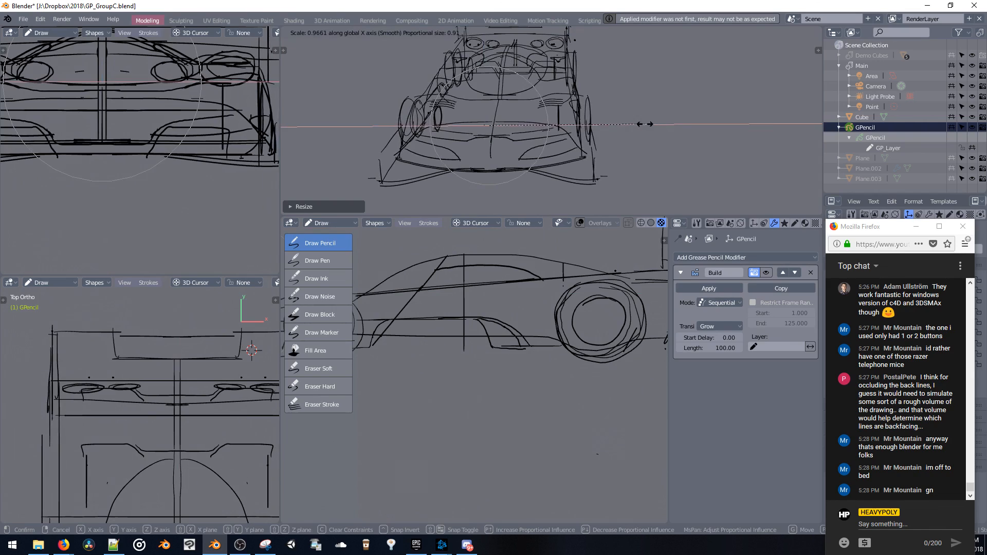
pyautogui.click(646, 124)
# Lengthen the whole car sketch along the Y axis and save the file
pyautogui.moveTo(631, 125); pyautogui.dragTo(698, 141, button='middle')
pyautogui.press('s')
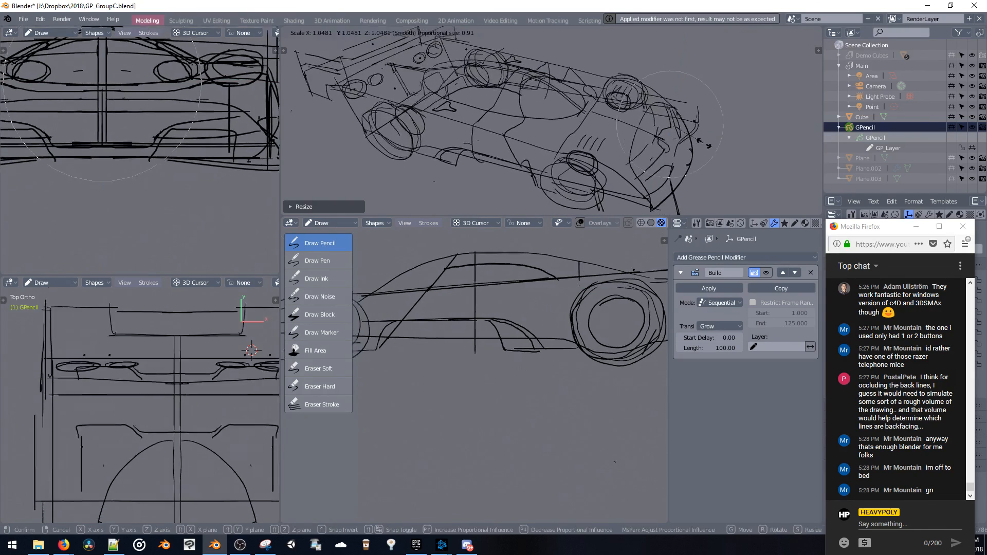
pyautogui.press('y')
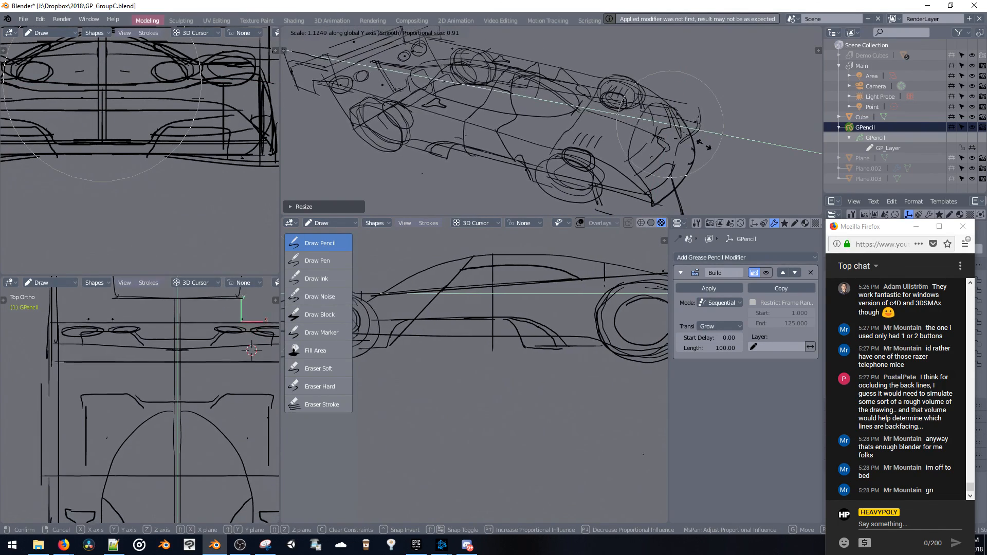
pyautogui.click(684, 135)
pyautogui.moveTo(684, 135)
pyautogui.mouseDown(button='middle')
pyautogui.moveTo(624, 113)
pyautogui.moveTo(464, 113)
pyautogui.moveTo(471, 130)
pyautogui.moveTo(624, 115)
pyautogui.moveTo(593, 121)
pyautogui.moveTo(612, 137)
pyautogui.moveTo(604, 129)
pyautogui.moveTo(599, 155)
pyautogui.mouseUp(button='middle')
pyautogui.hotkey('ctrl', 's')
# Put the grease pencil object in Object mode and play its Build animation in the maximized perspective viewport
pyautogui.click(581, 130)
pyautogui.hotkey('ctrl', 'alt', 'space')
pyautogui.click(603, 87)
pyautogui.press('space')
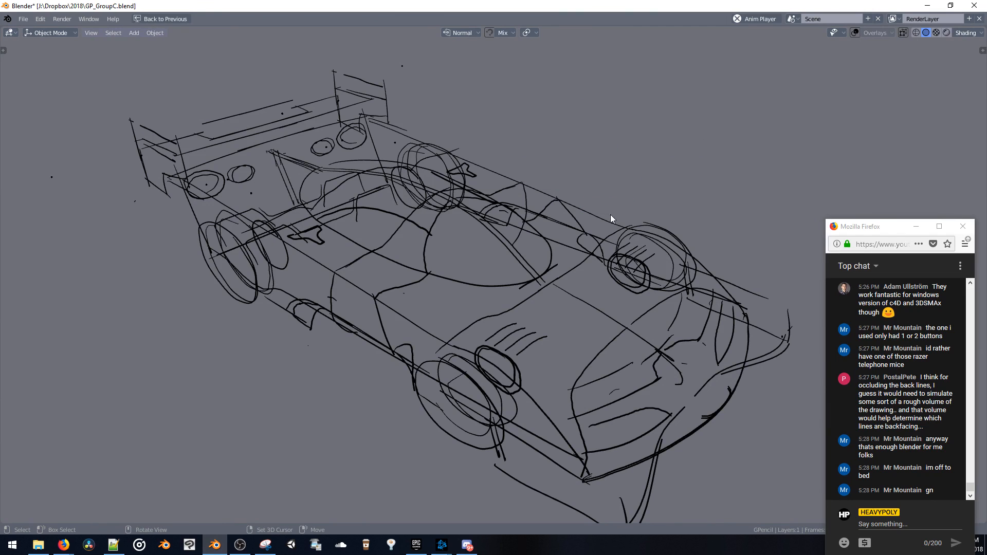
pyautogui.press('space')
# Check the Build modifier in the full layout, then replay the maximized build-up animation and orbit around the car
pyautogui.hotkey('ctrl', 'space')
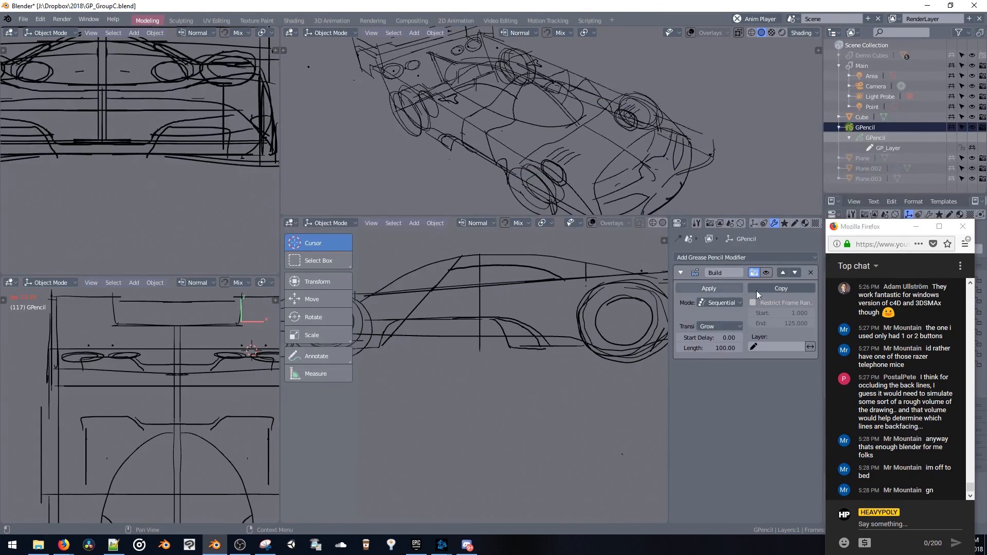
pyautogui.hotkey('ctrl', 'space')
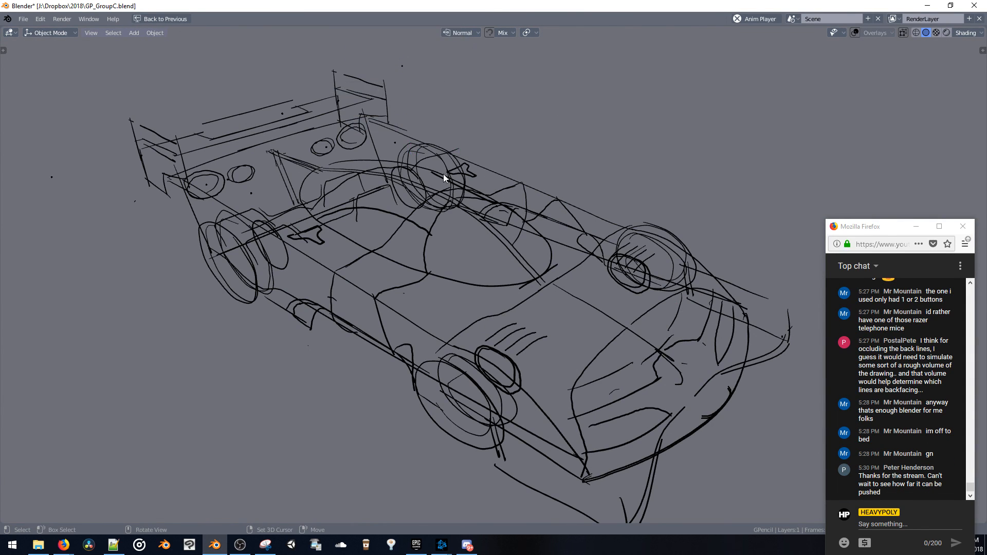
pyautogui.press('space')
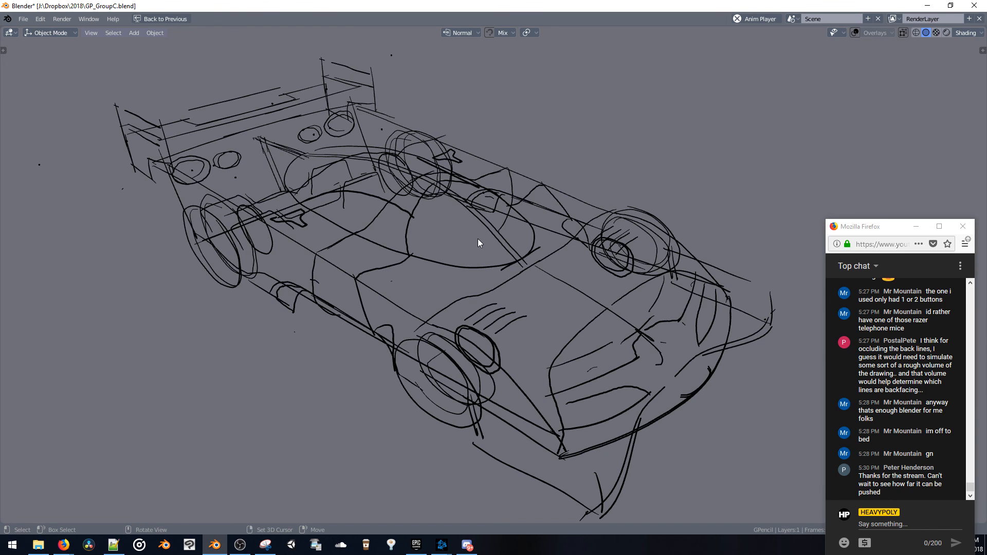
pyautogui.moveTo(478, 238)
pyautogui.mouseDown(button='middle')
pyautogui.moveTo(442, 229)
pyautogui.moveTo(410, 201)
pyautogui.moveTo(436, 205)
pyautogui.moveTo(442, 253)
pyautogui.moveTo(458, 256)
pyautogui.moveTo(394, 232)
pyautogui.moveTo(367, 206)
pyautogui.moveTo(434, 212)
pyautogui.moveTo(426, 185)
pyautogui.mouseUp(button='middle')
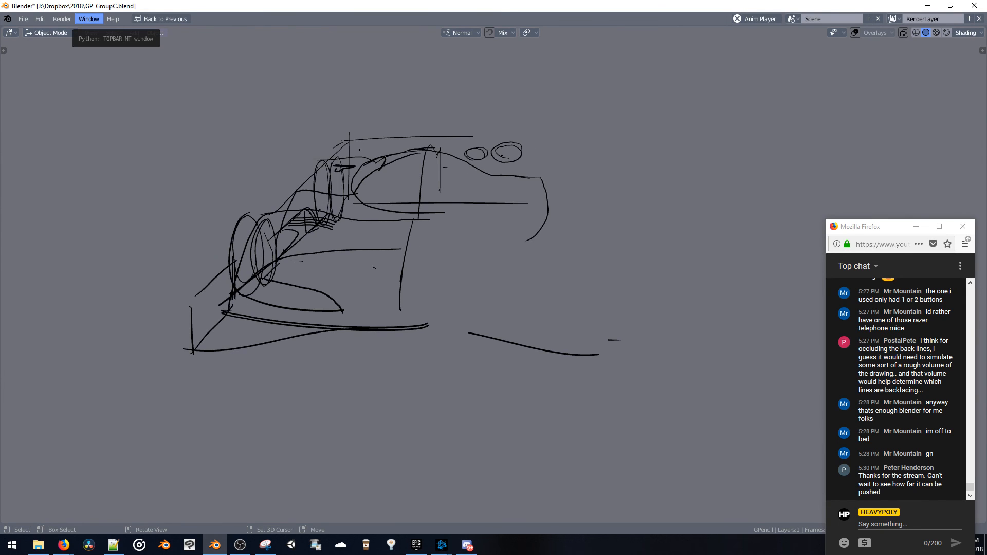